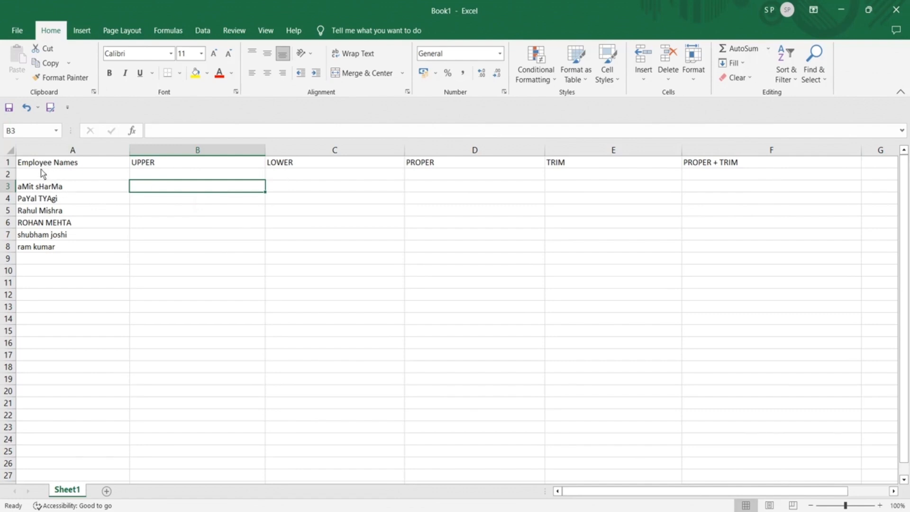
# Examine the letter casing of the employee names in cells A3 through A8
pyautogui.click(59, 189)
pyautogui.click(64, 201)
pyautogui.click(69, 213)
pyautogui.click(70, 225)
pyautogui.click(70, 236)
pyautogui.click(70, 243)
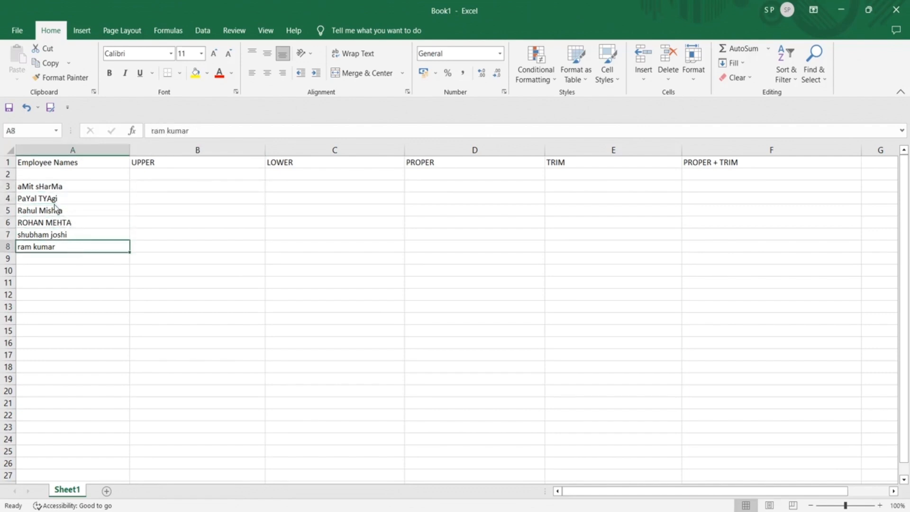
pyautogui.click(41, 187)
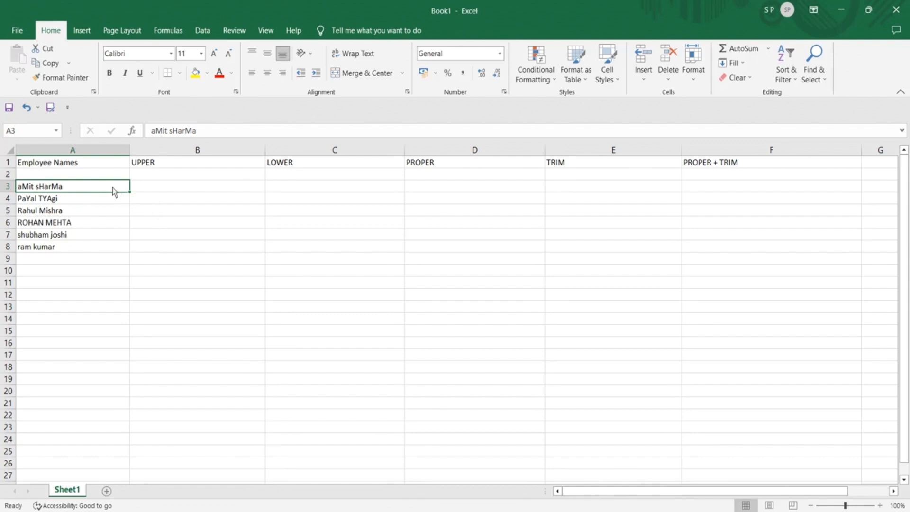
# Enter the formula =UPPER(A3) in cell B3 to convert the first employee name to uppercase
pyautogui.click(156, 164)
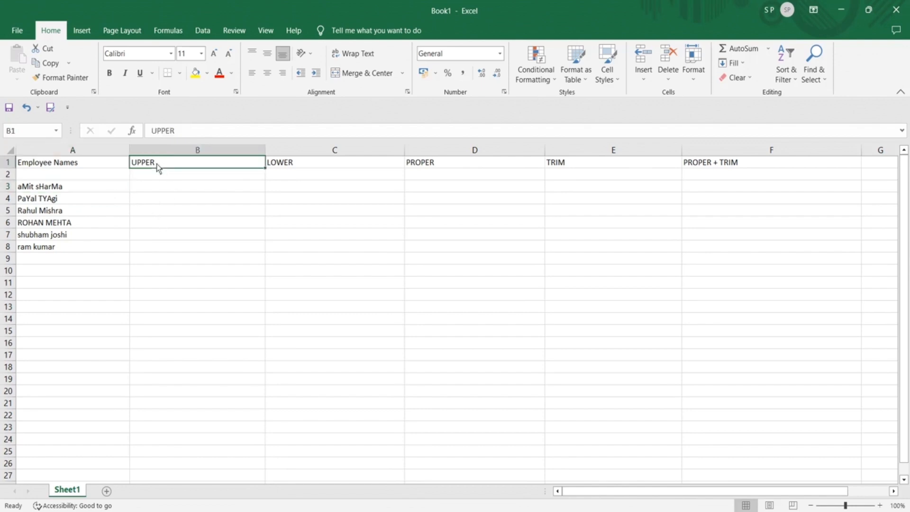
pyautogui.click(155, 188)
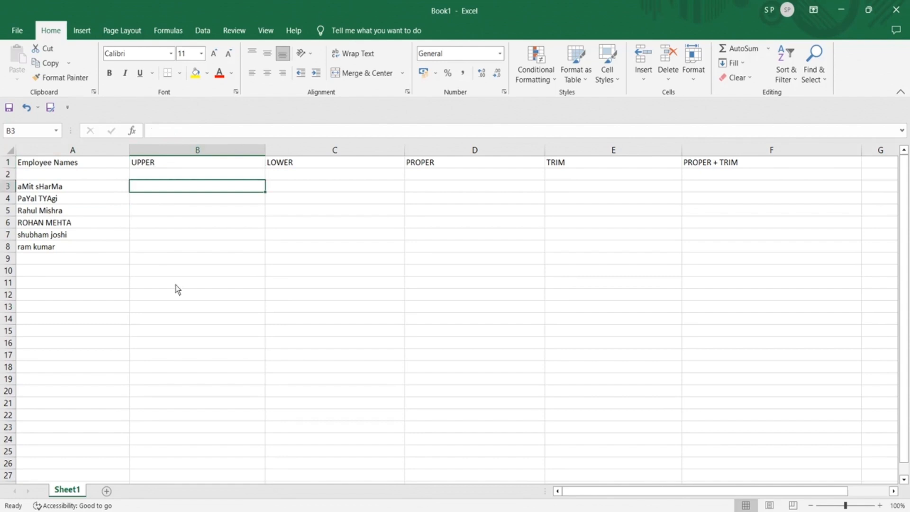
pyautogui.write('=')
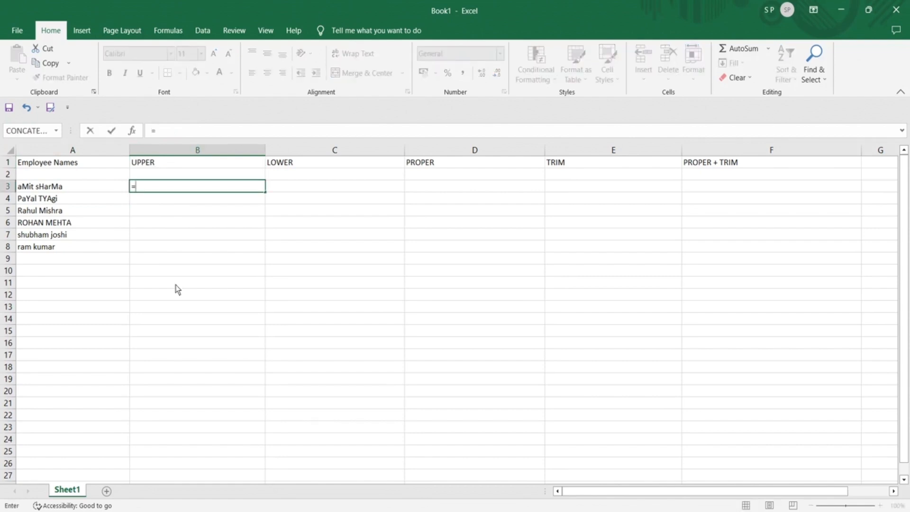
pyautogui.write('U')
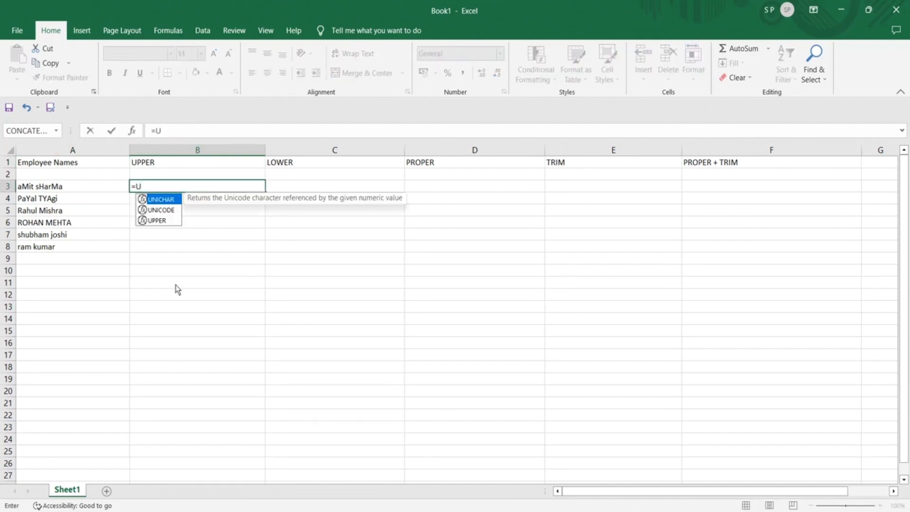
pyautogui.write('PP')
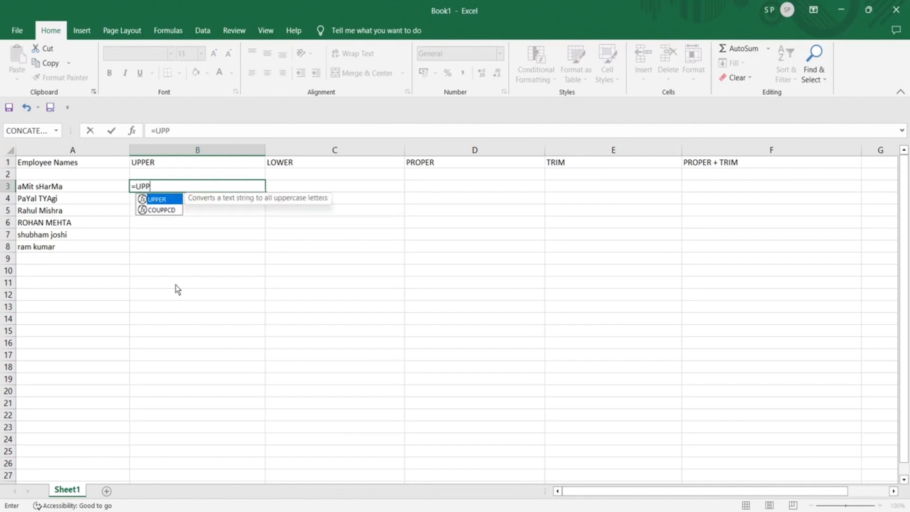
pyautogui.doubleClick(160, 202)
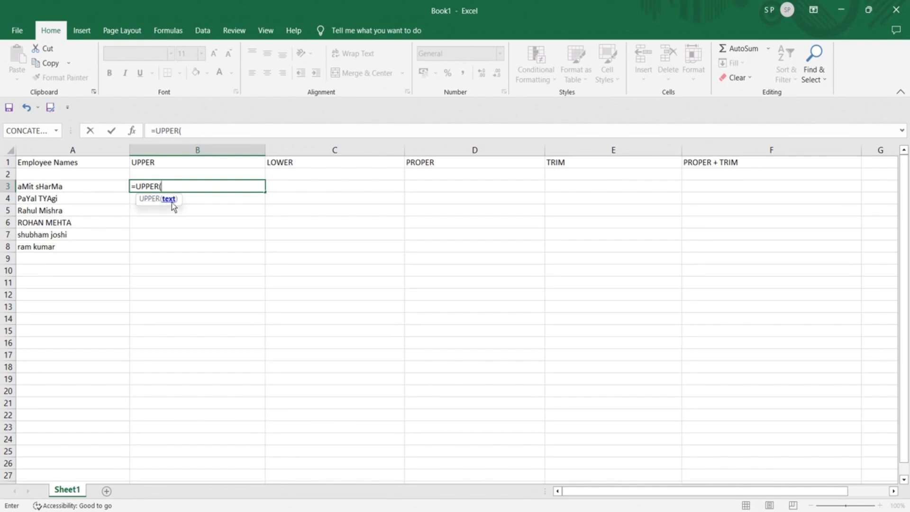
pyautogui.click(81, 185)
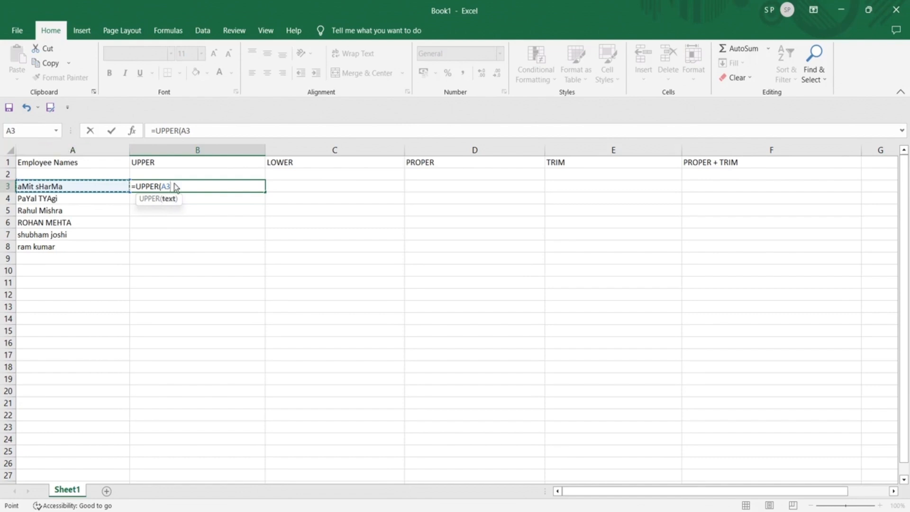
pyautogui.write(')')
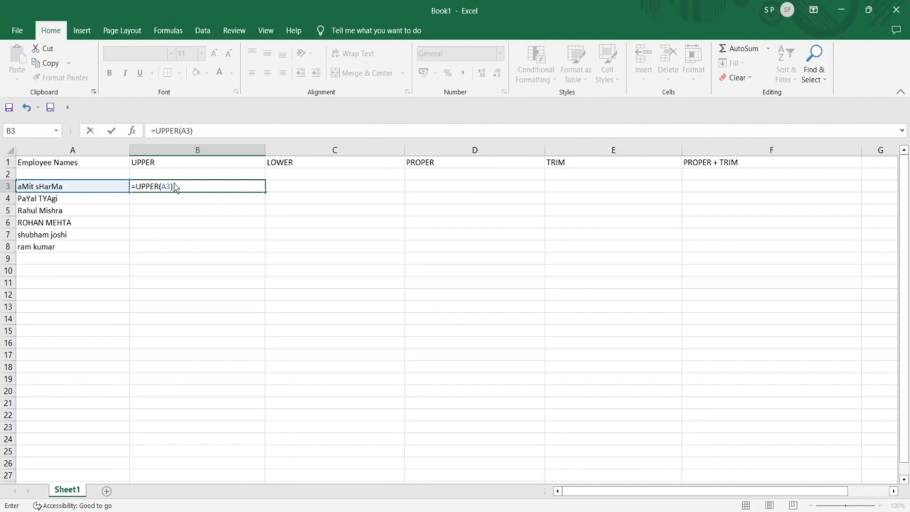
pyautogui.press('Return')
# Compare the original names in column A with the uppercase conversion in cell B3
pyautogui.click(176, 188)
pyautogui.click(61, 187)
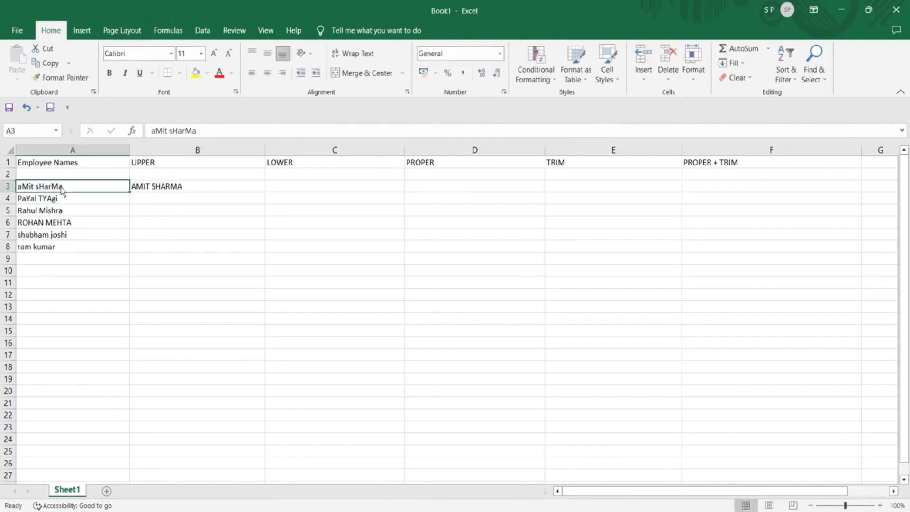
pyautogui.click(146, 188)
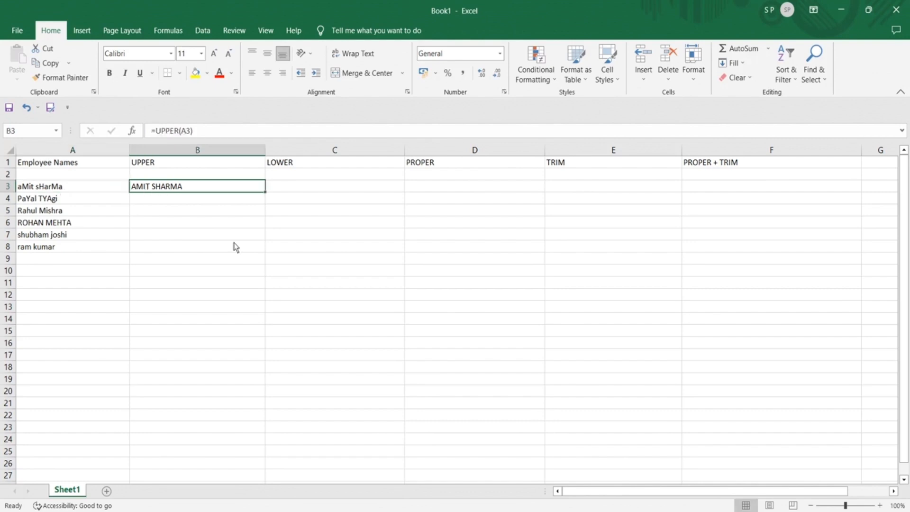
pyautogui.click(52, 189)
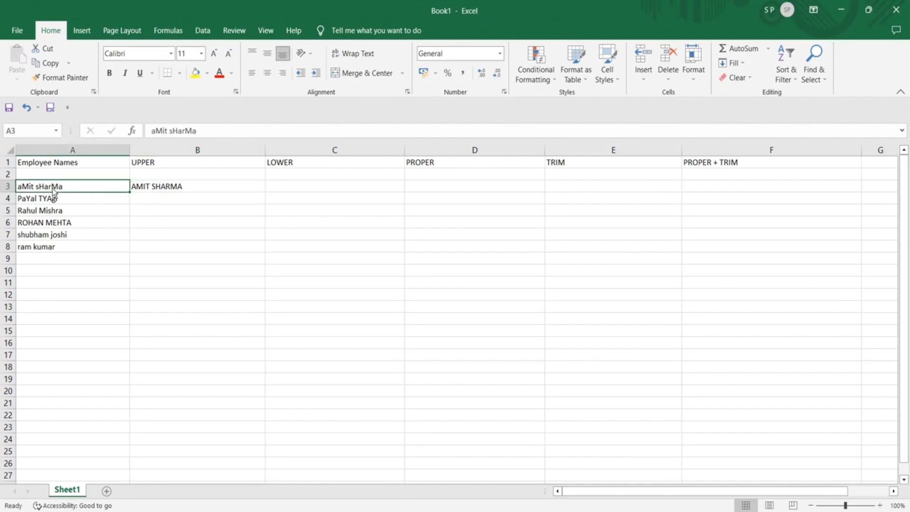
pyautogui.click(148, 191)
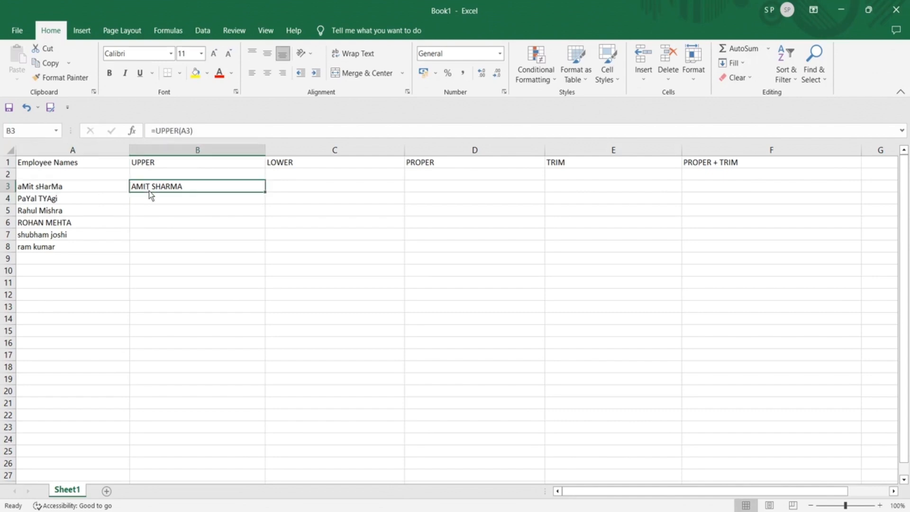
pyautogui.click(90, 200)
pyautogui.click(89, 210)
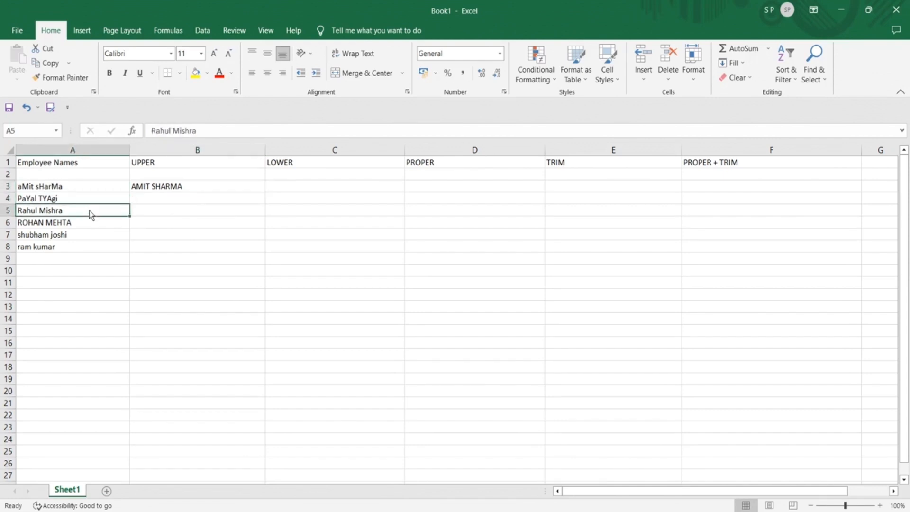
pyautogui.click(89, 221)
pyautogui.click(150, 211)
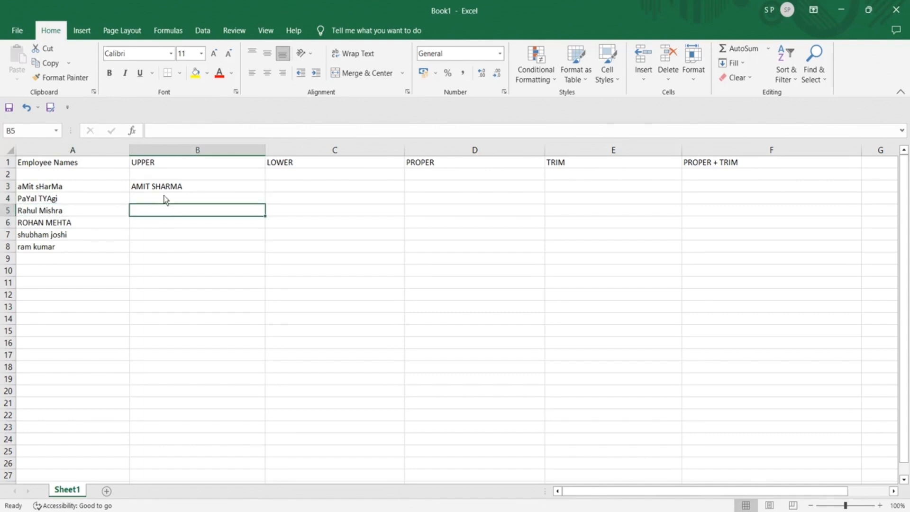
pyautogui.click(165, 198)
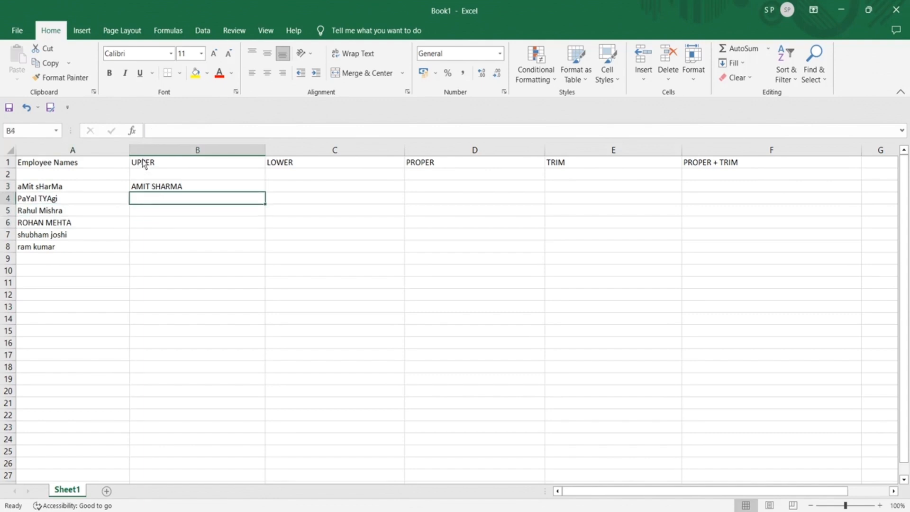
# Fill the UPPER formula from B3 down through B8 for the remaining employee names
pyautogui.click(152, 186)
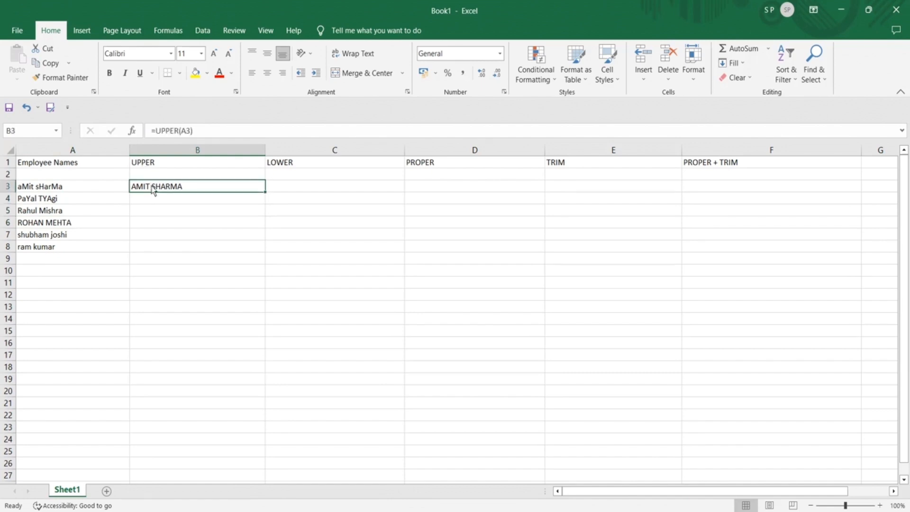
pyautogui.doubleClick(264, 191)
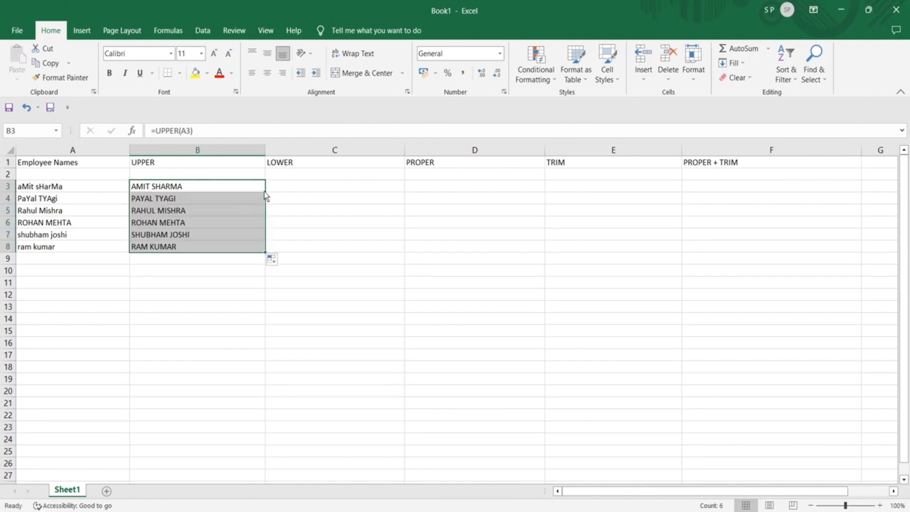
pyautogui.click(234, 305)
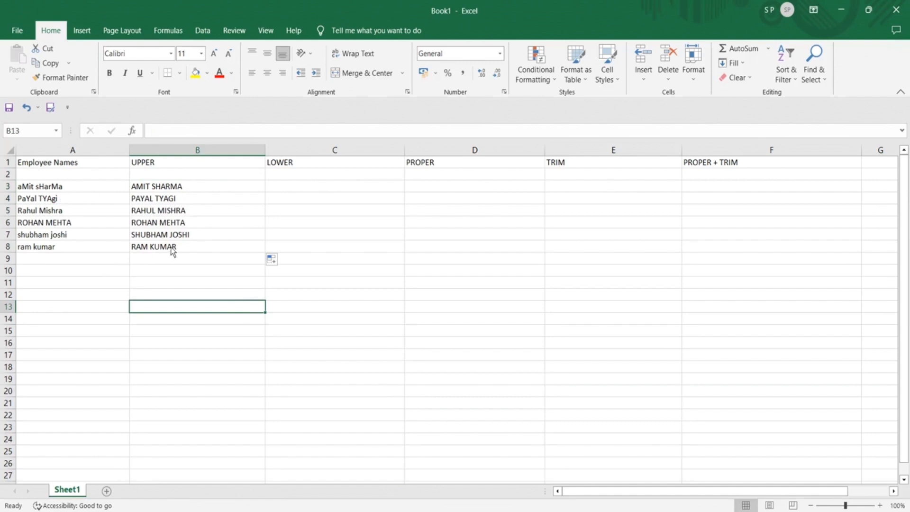
pyautogui.click(53, 188)
pyautogui.click(56, 247)
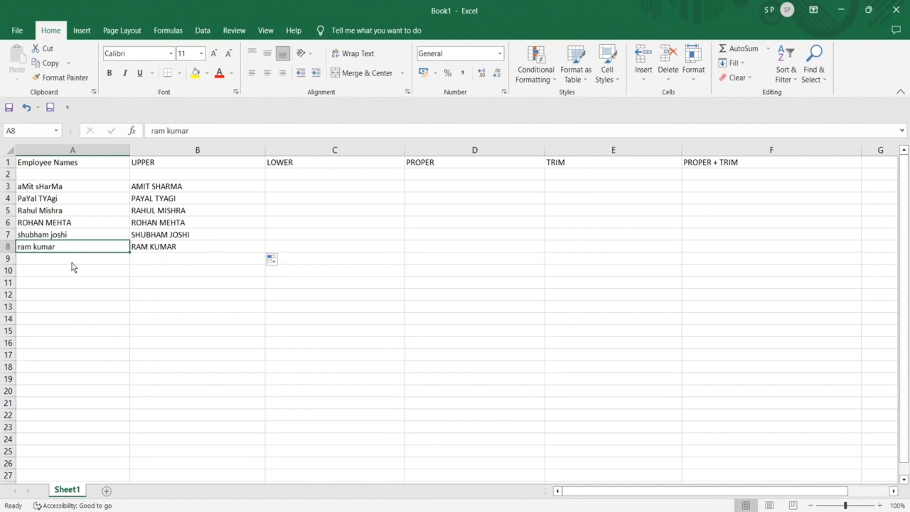
pyautogui.click(190, 187)
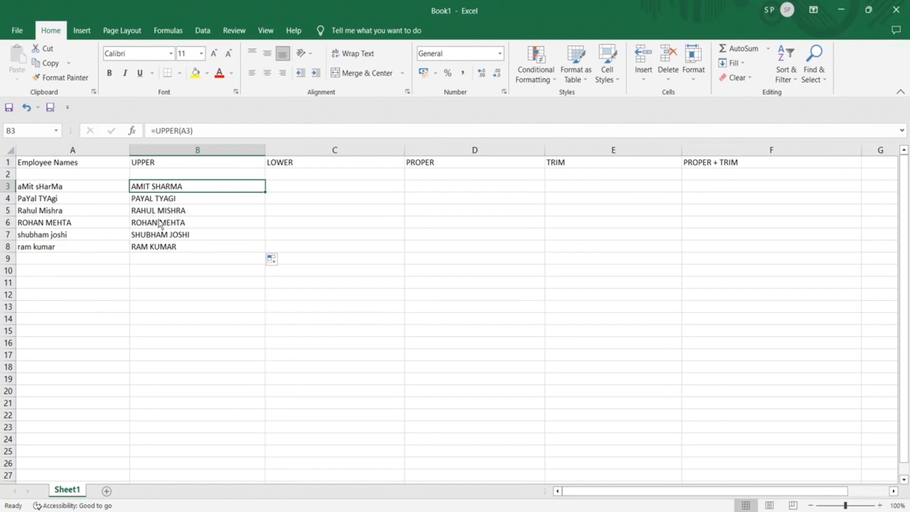
pyautogui.click(151, 163)
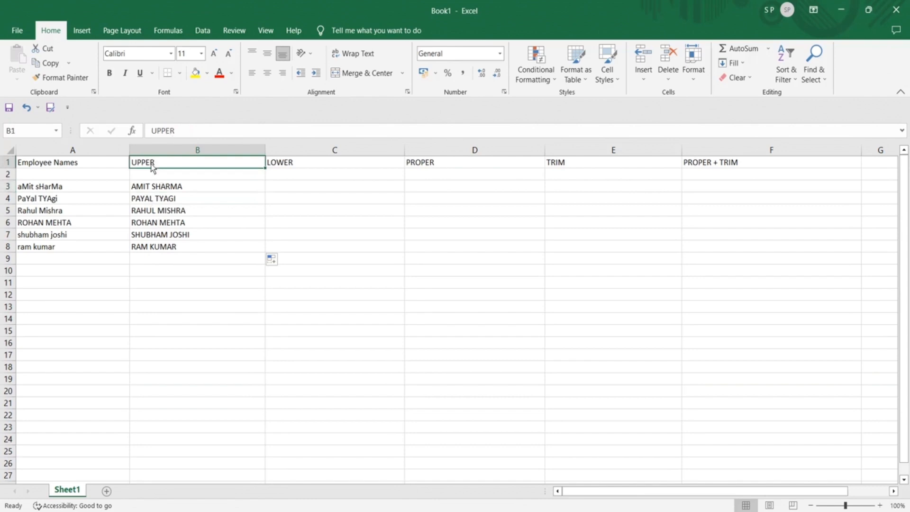
# Enter the formula =LOWER(A3) in cell C3 to convert the first employee name to lowercase
pyautogui.click(317, 163)
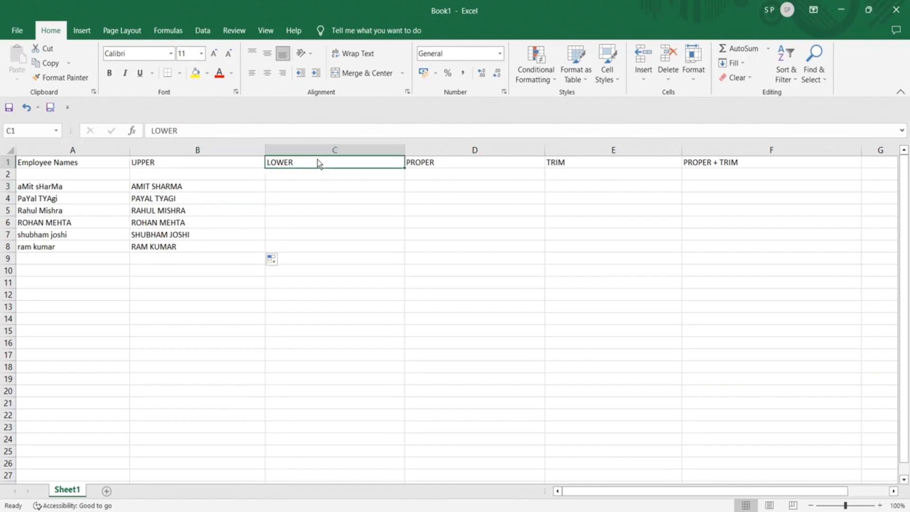
pyautogui.click(288, 185)
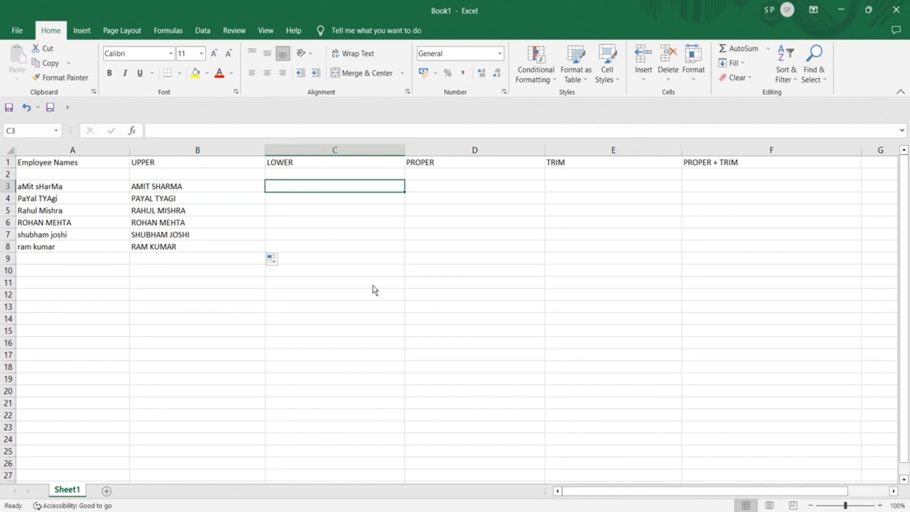
pyautogui.write('=LOW')
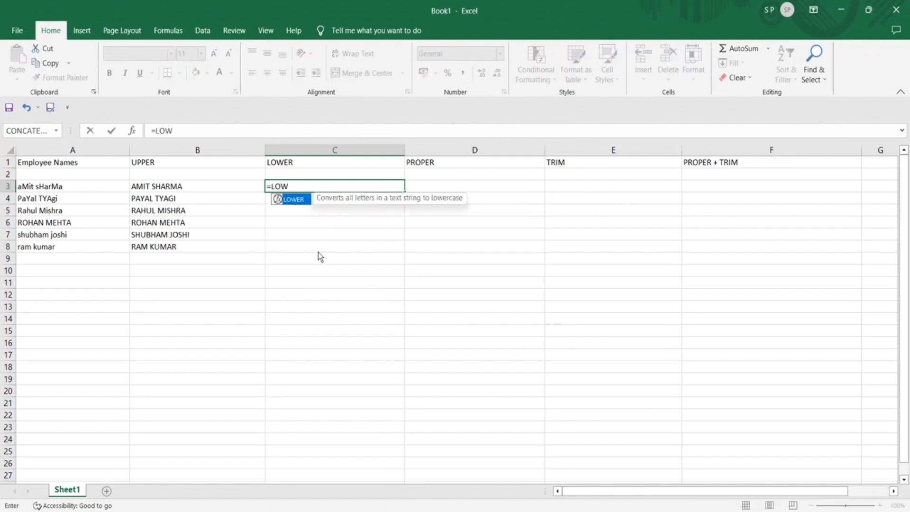
pyautogui.press('Tab')
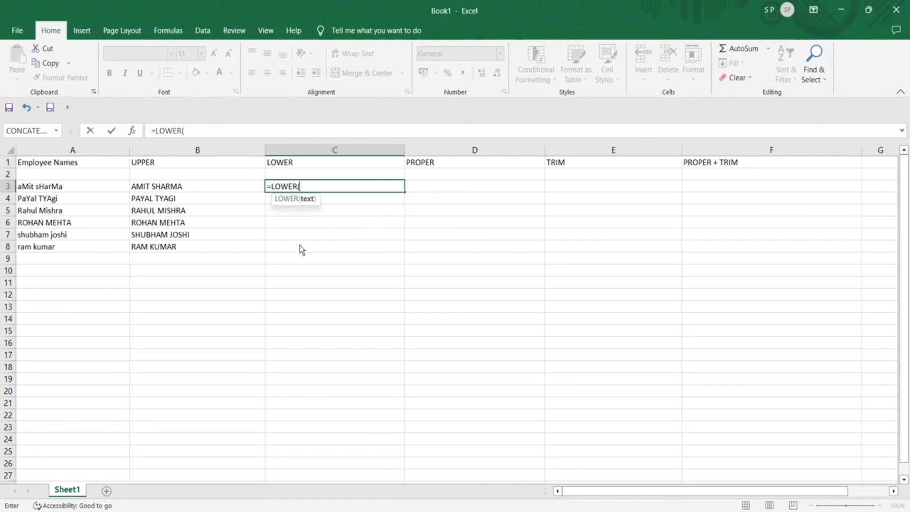
pyautogui.click(64, 187)
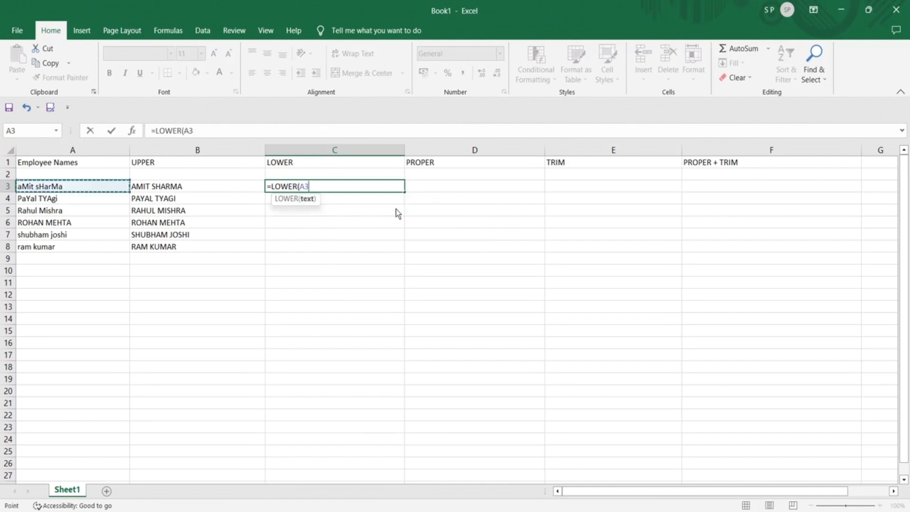
pyautogui.write(')')
pyautogui.press('Return')
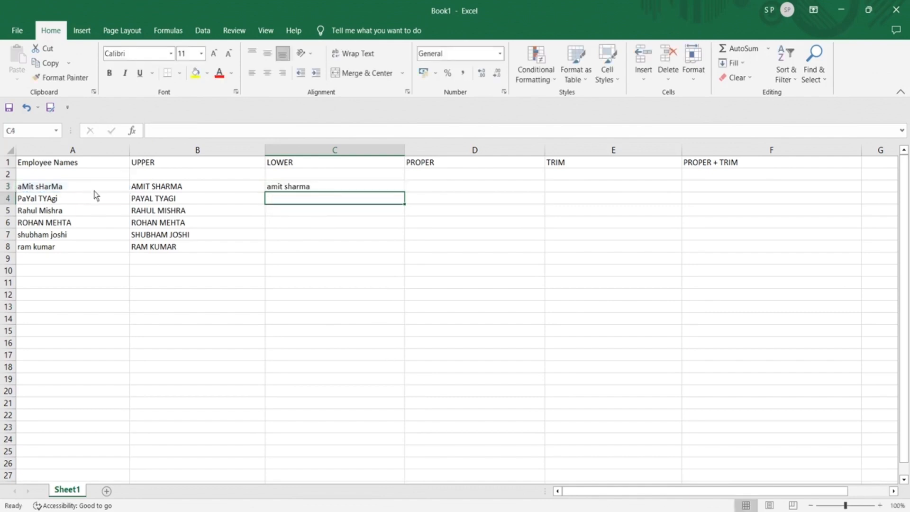
# Fill the LOWER formula from C3 down through C8 for the remaining employee names
pyautogui.click(64, 187)
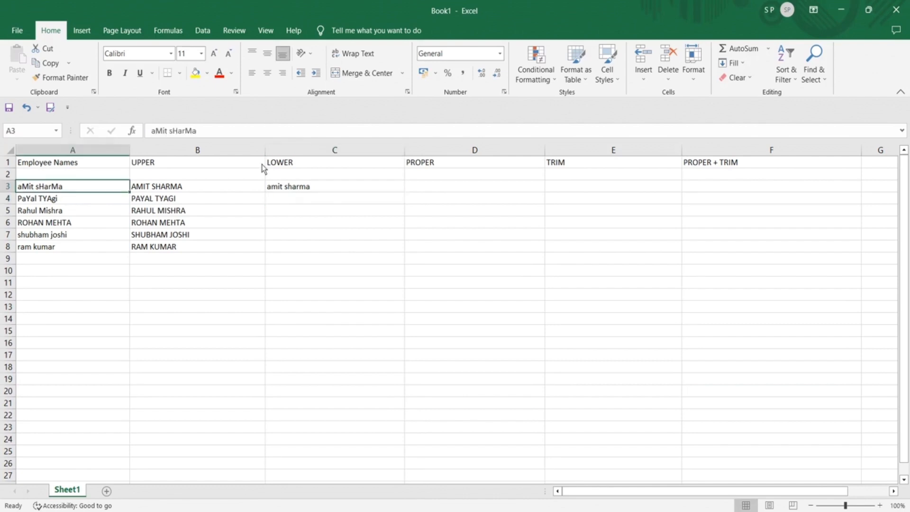
pyautogui.click(287, 188)
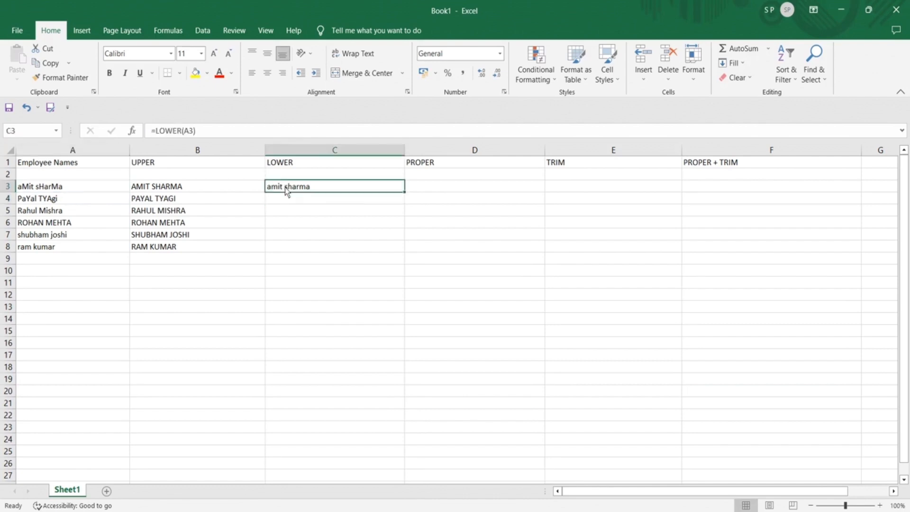
pyautogui.doubleClick(404, 192)
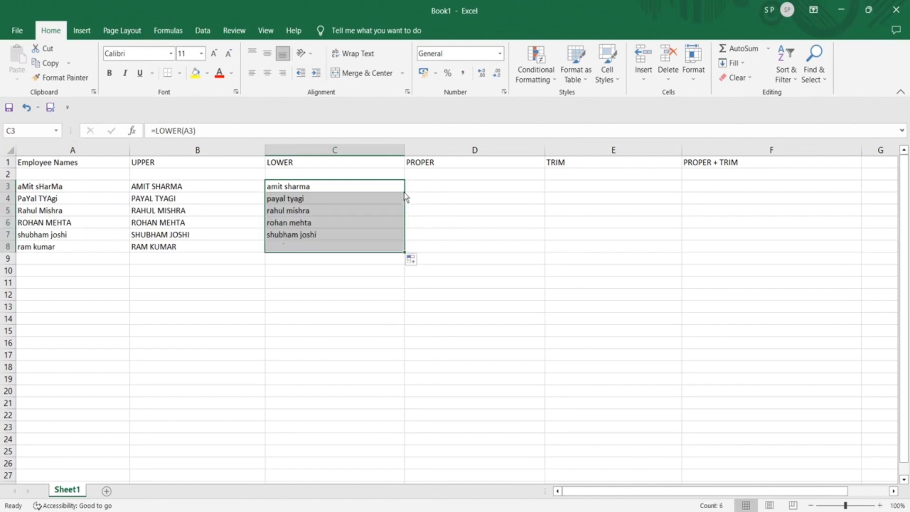
pyautogui.click(291, 269)
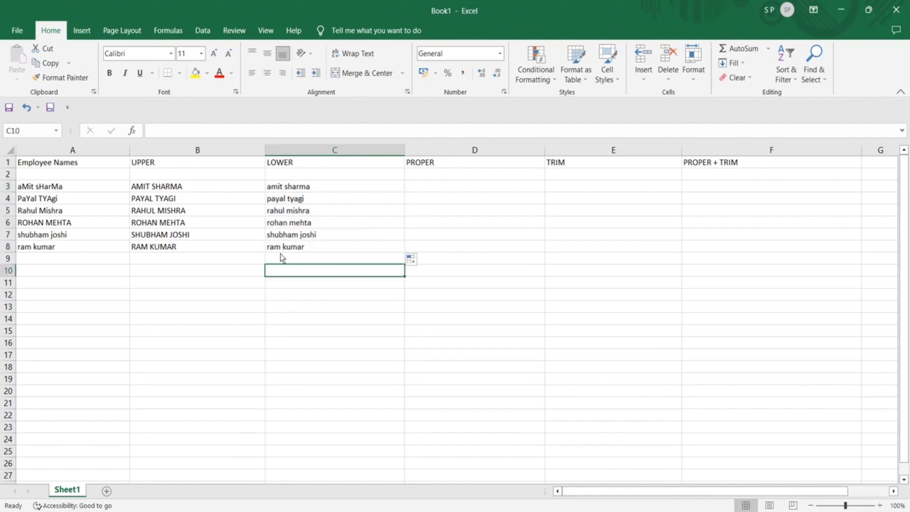
pyautogui.click(44, 190)
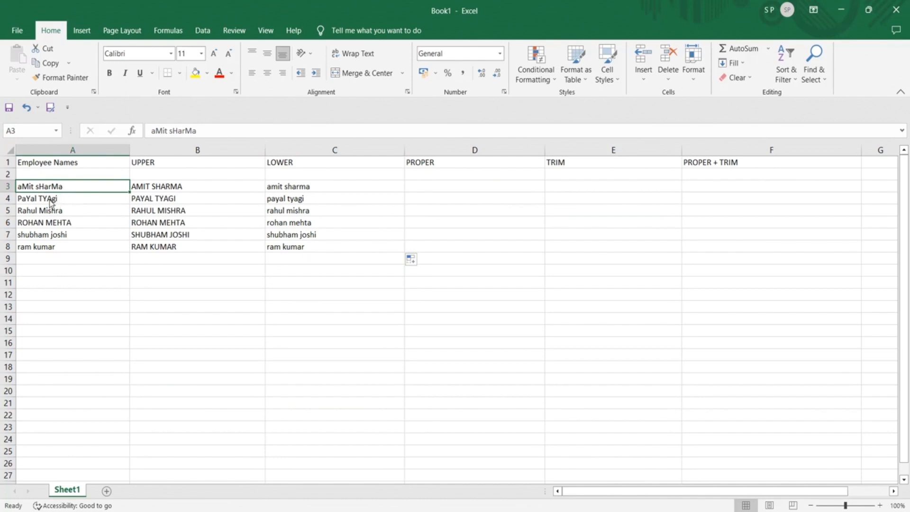
pyautogui.click(21, 215)
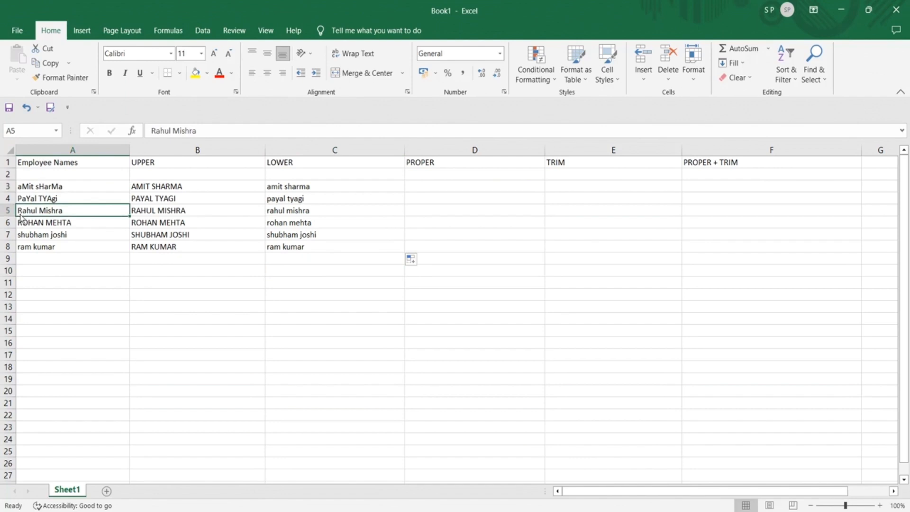
# Review the letter case of the original employee names in cells A6 through A8
pyautogui.click(52, 227)
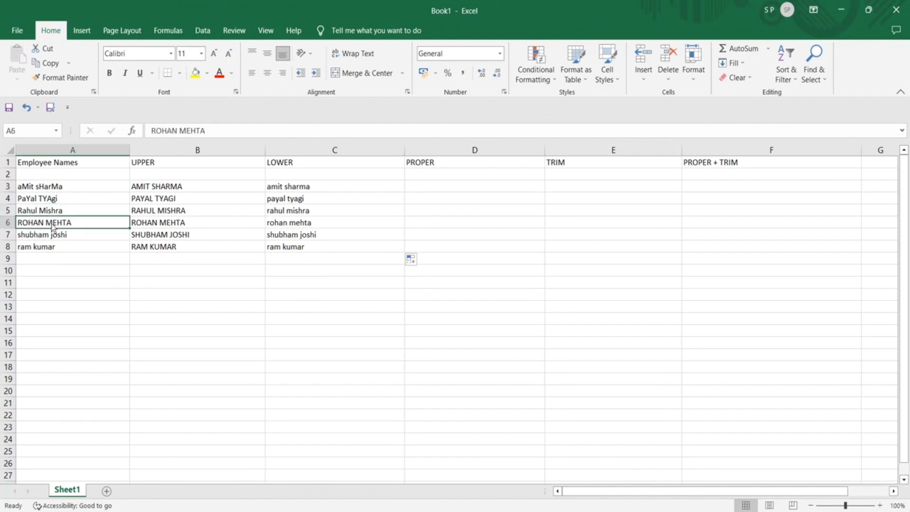
pyautogui.click(67, 240)
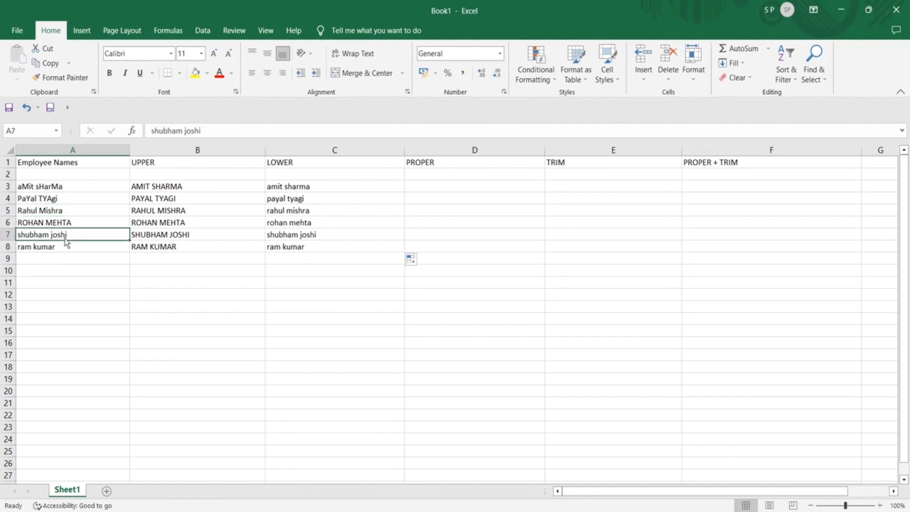
pyautogui.click(66, 248)
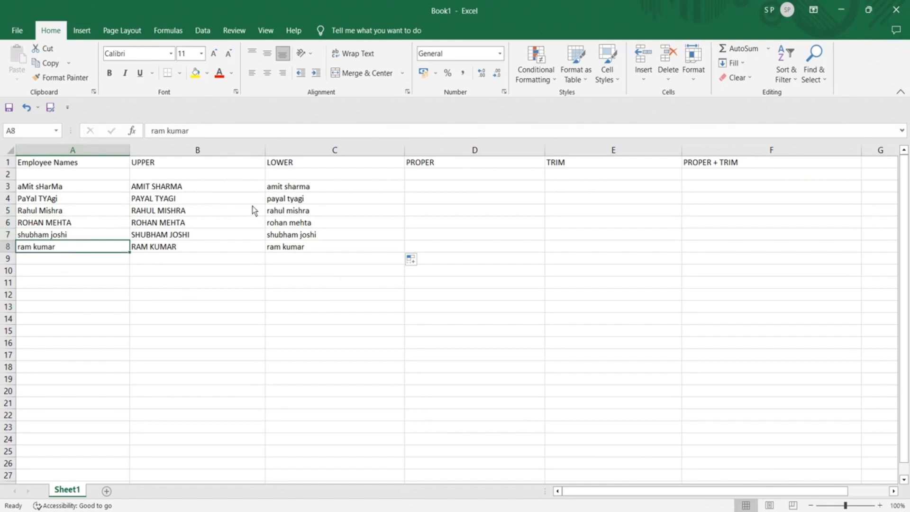
pyautogui.click(424, 189)
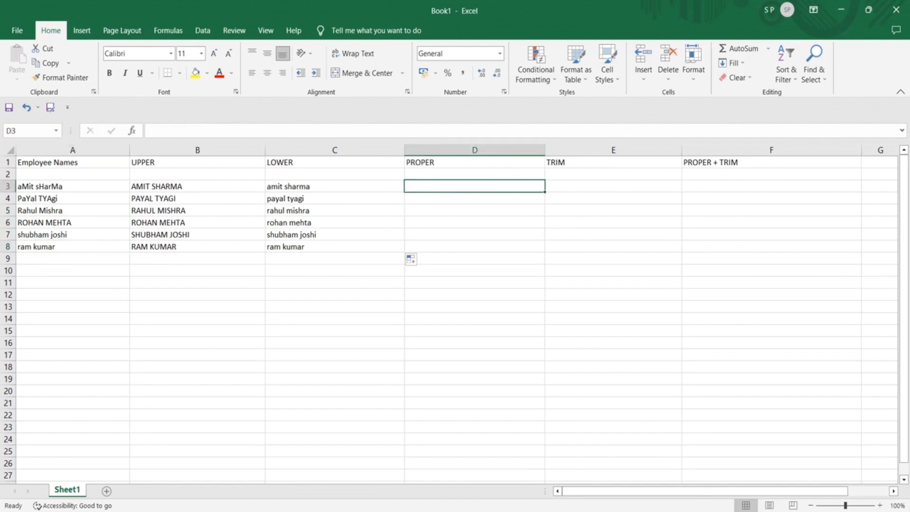
pyautogui.click(758, 510)
pyautogui.click(748, 493)
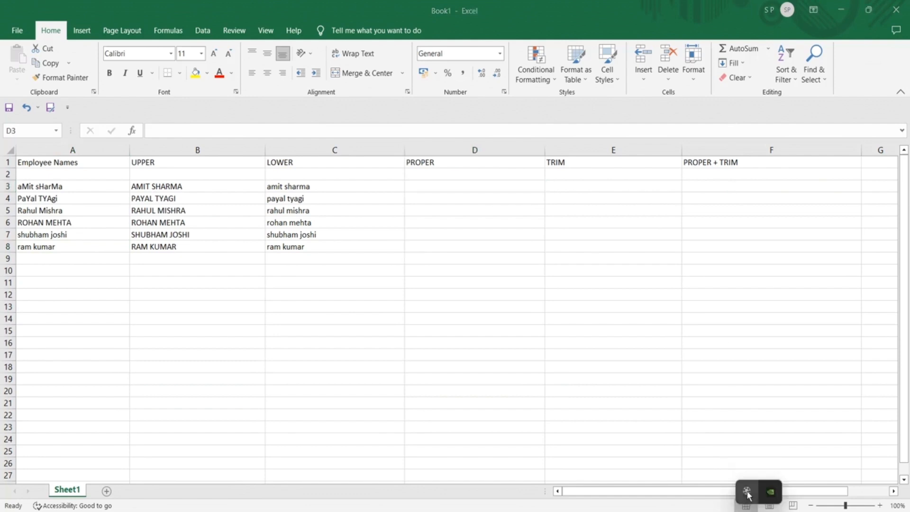
pyautogui.click(863, 482)
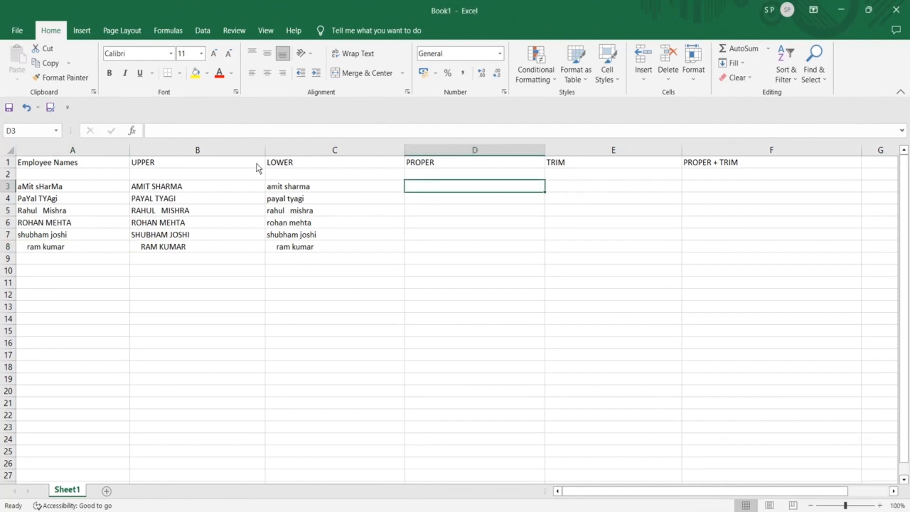
# Inspect the spacing of the original names in A5 and A8 and the letter case in A3
pyautogui.click(41, 216)
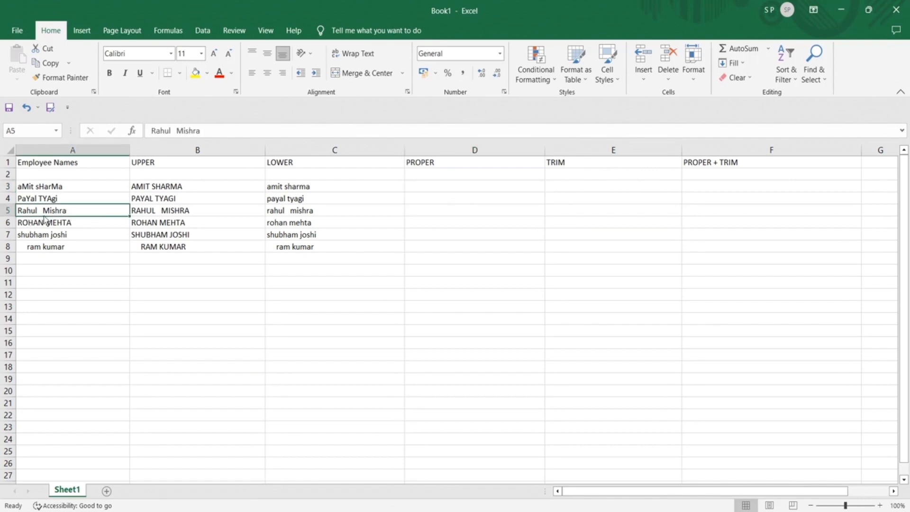
pyautogui.click(37, 251)
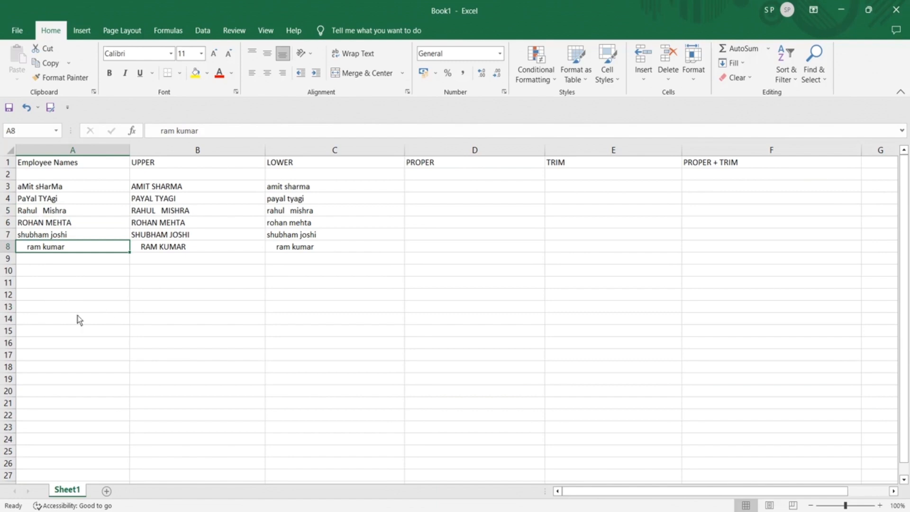
pyautogui.click(450, 175)
pyautogui.click(445, 190)
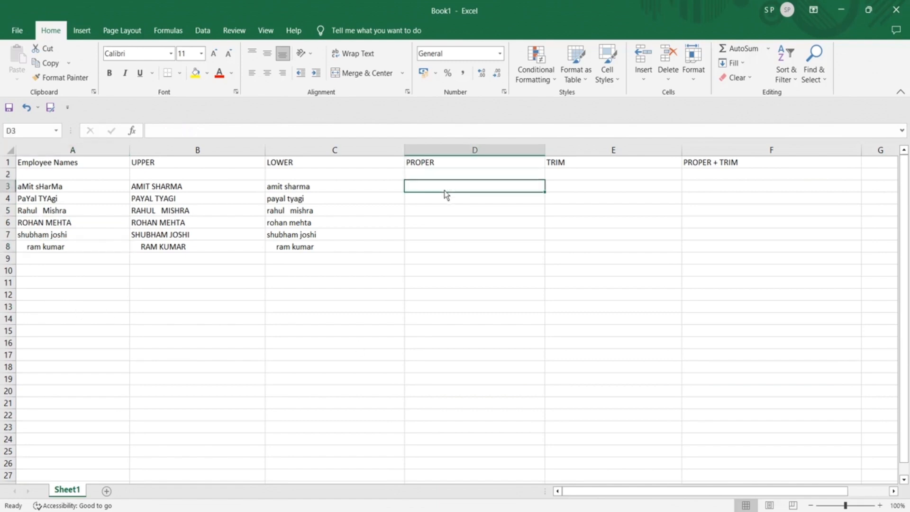
pyautogui.click(41, 190)
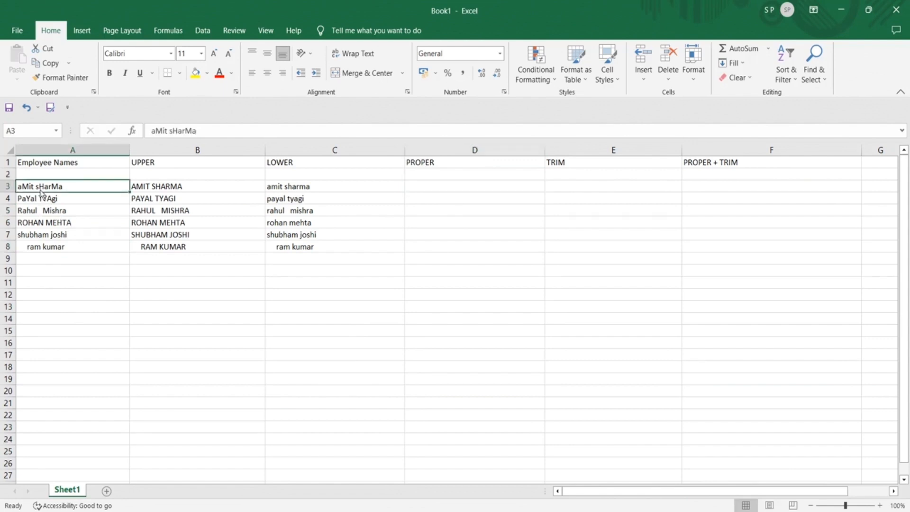
pyautogui.click(420, 192)
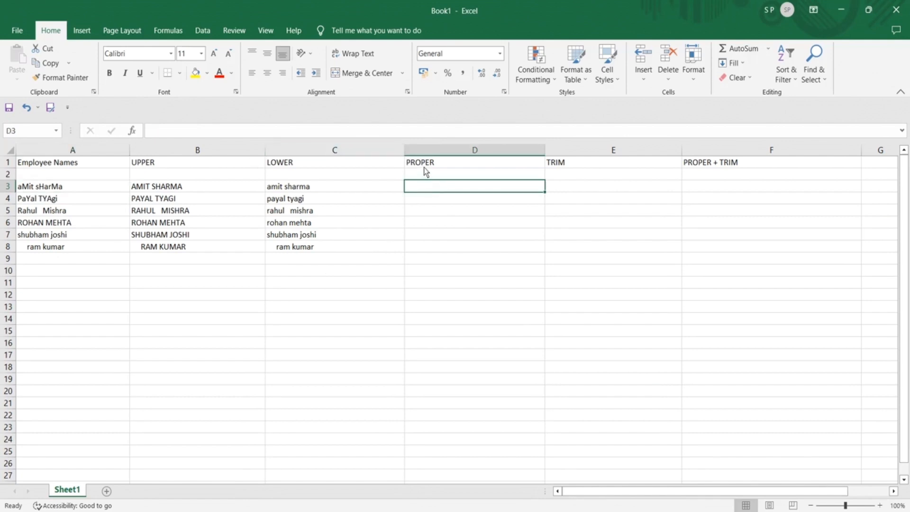
pyautogui.click(33, 189)
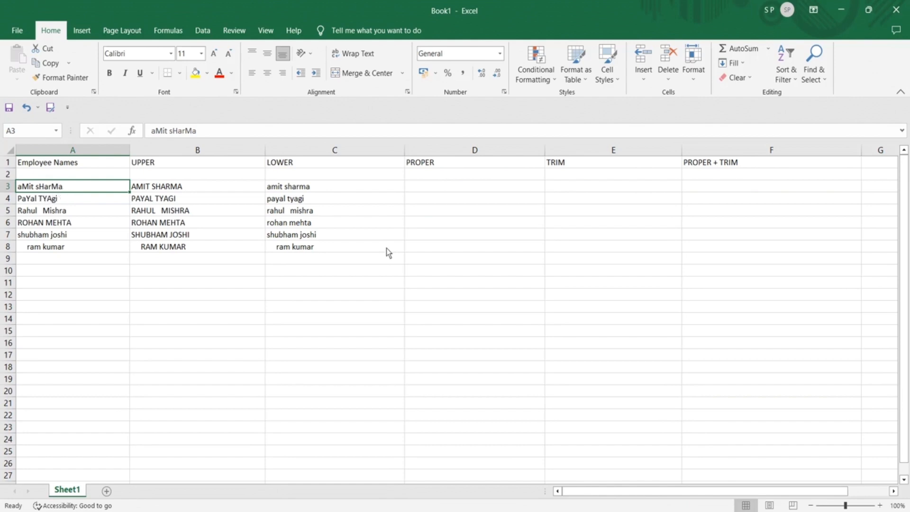
# Enter the formula =PROPER(A3) in cell D3 to convert the first employee name to proper case
pyautogui.click(449, 188)
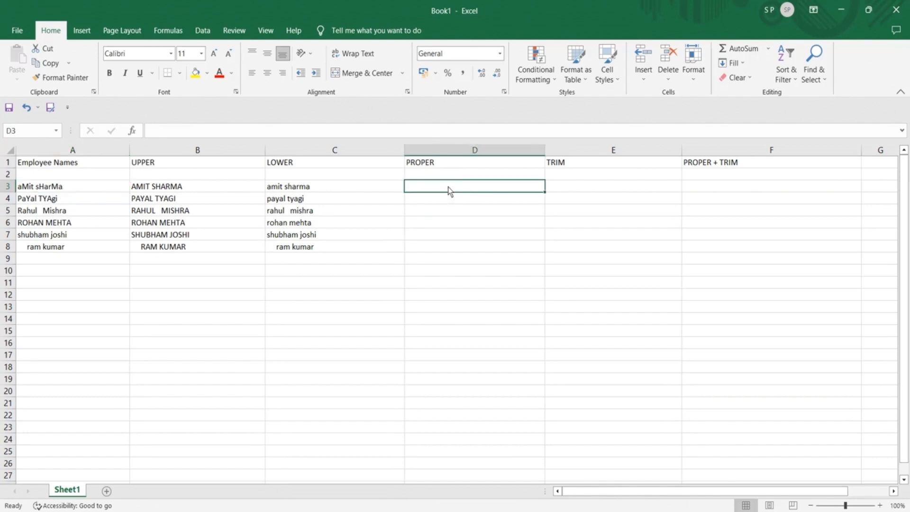
pyautogui.write('=PROP')
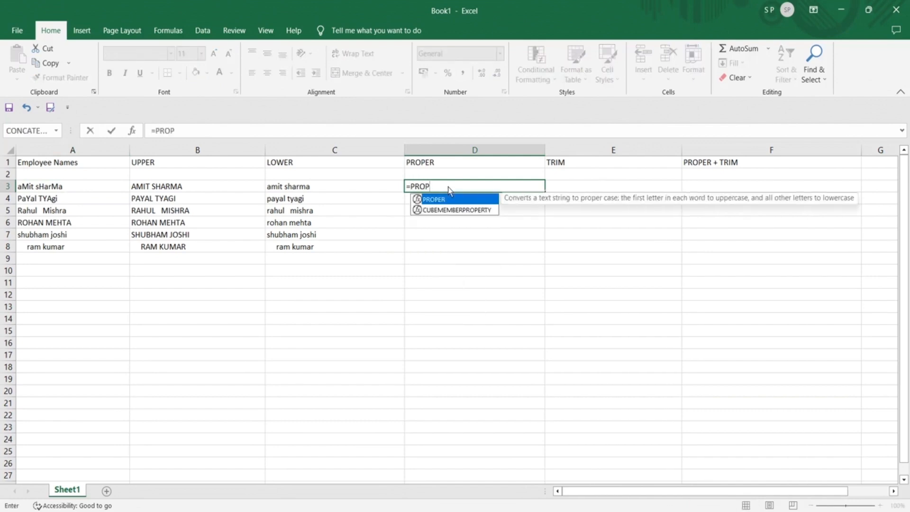
pyautogui.press('Tab')
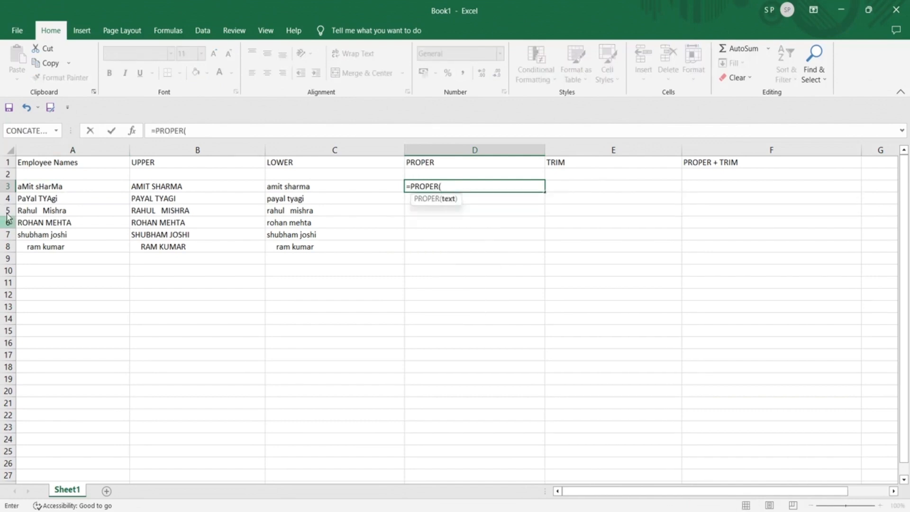
pyautogui.click(56, 188)
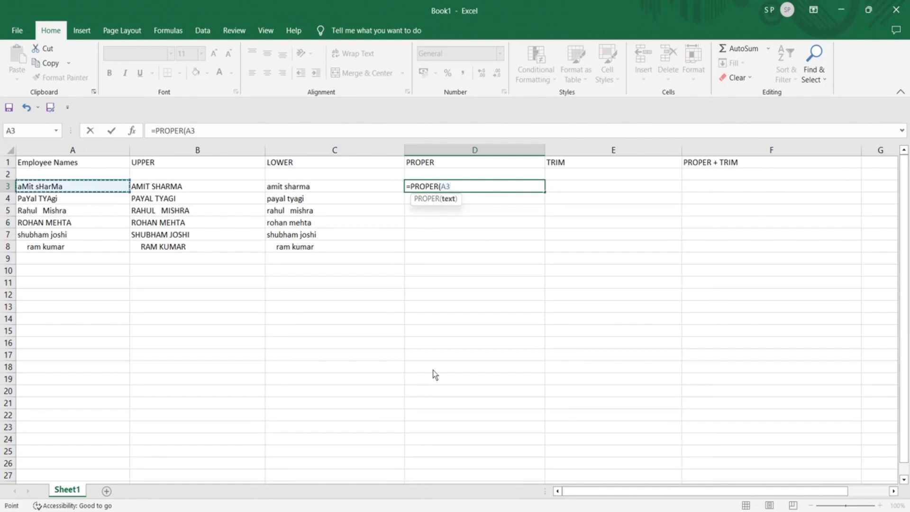
pyautogui.write(')')
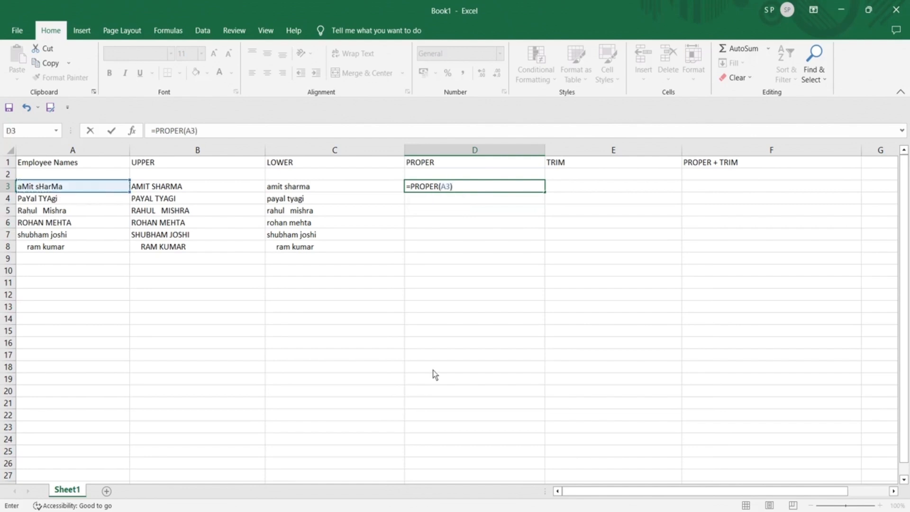
pyautogui.press('Return')
# Fill the PROPER formula from D3 down through D8 for the remaining employee names
pyautogui.click(434, 189)
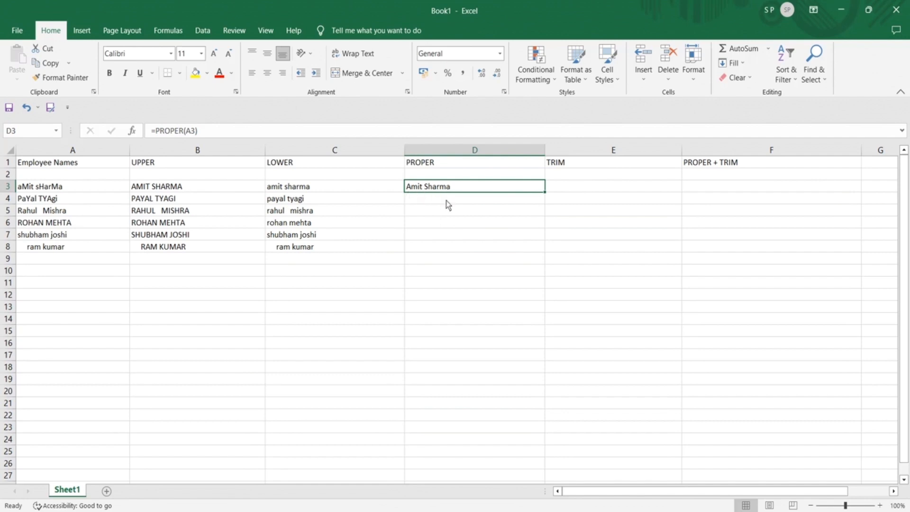
pyautogui.doubleClick(544, 192)
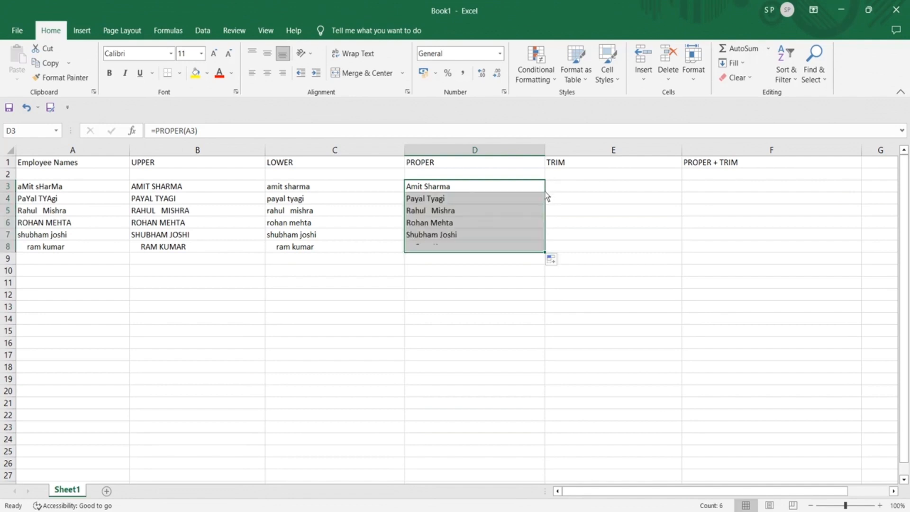
pyautogui.click(490, 358)
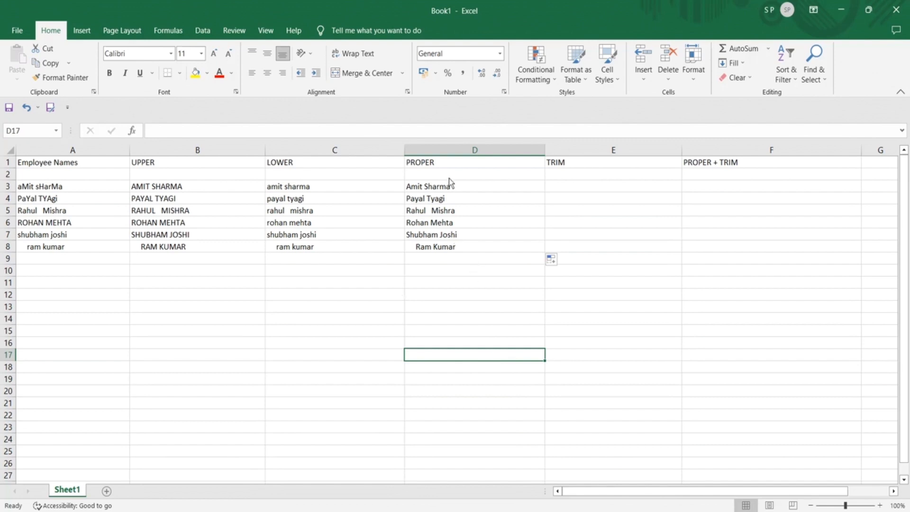
# Examine the PROPER results in column D, checking the capitalization and the spacing in D5 and D8
pyautogui.click(432, 168)
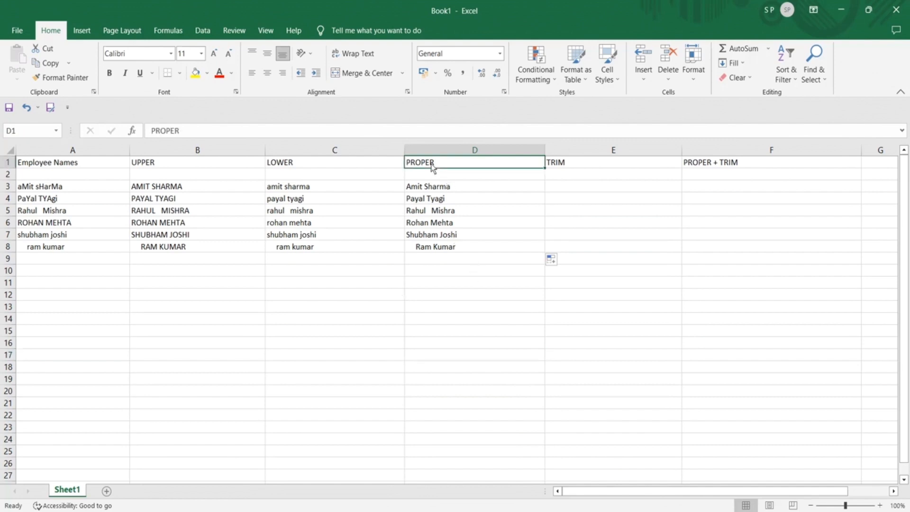
pyautogui.click(429, 213)
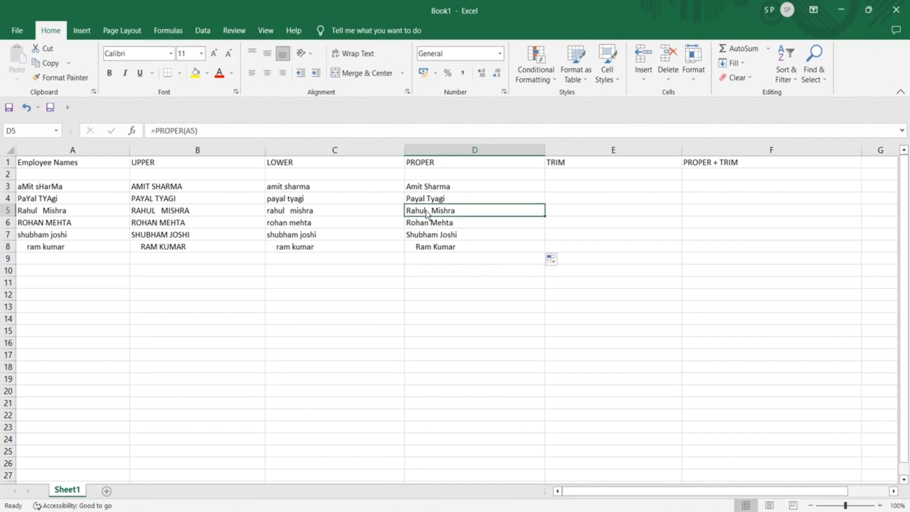
pyautogui.click(410, 250)
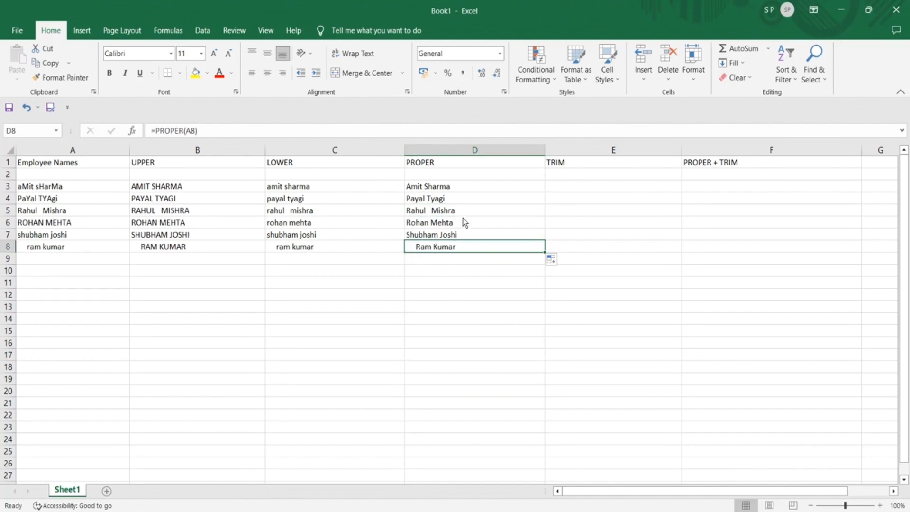
pyautogui.click(441, 166)
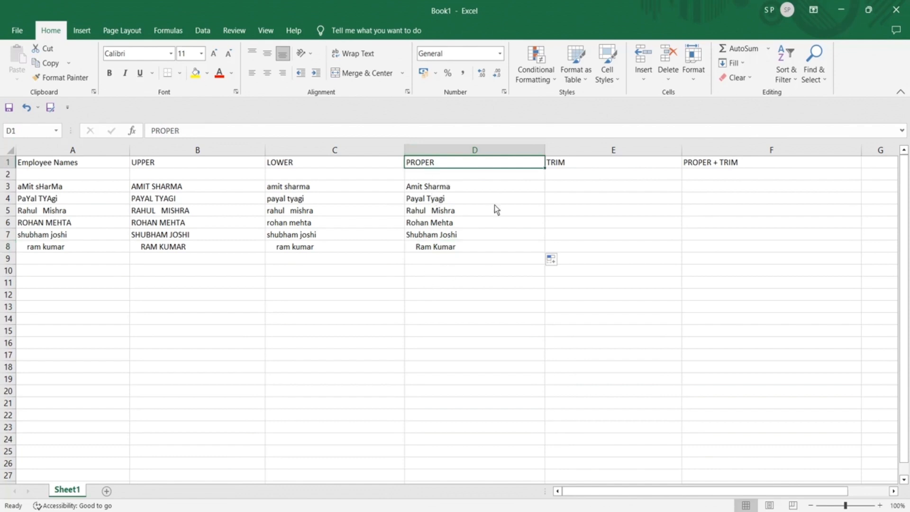
pyautogui.click(595, 166)
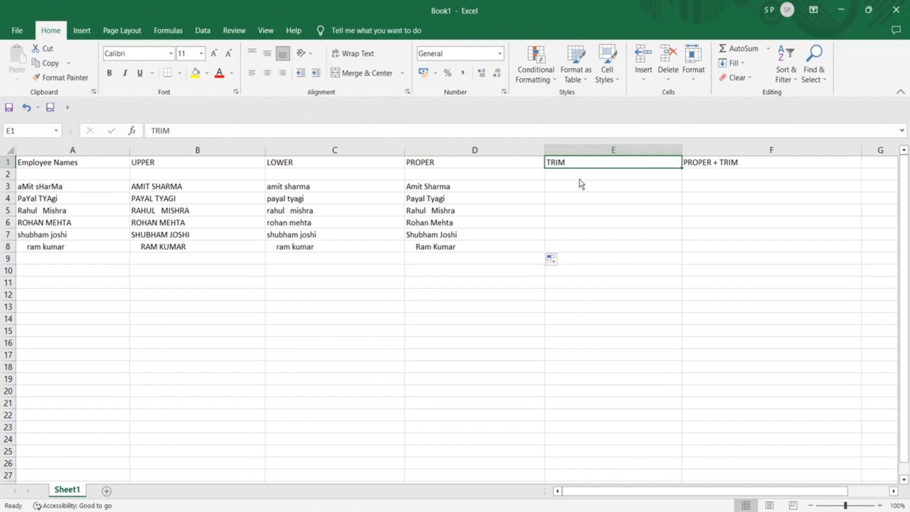
pyautogui.click(428, 192)
pyautogui.click(429, 200)
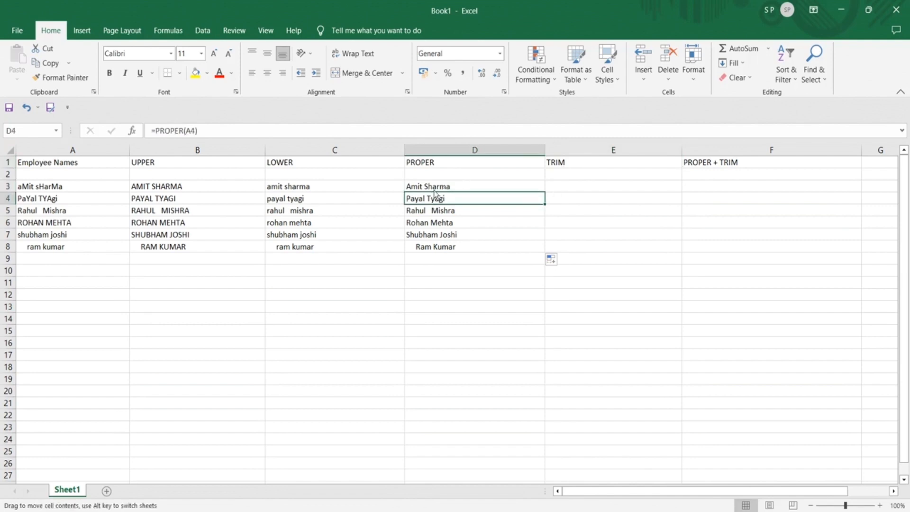
pyautogui.click(434, 189)
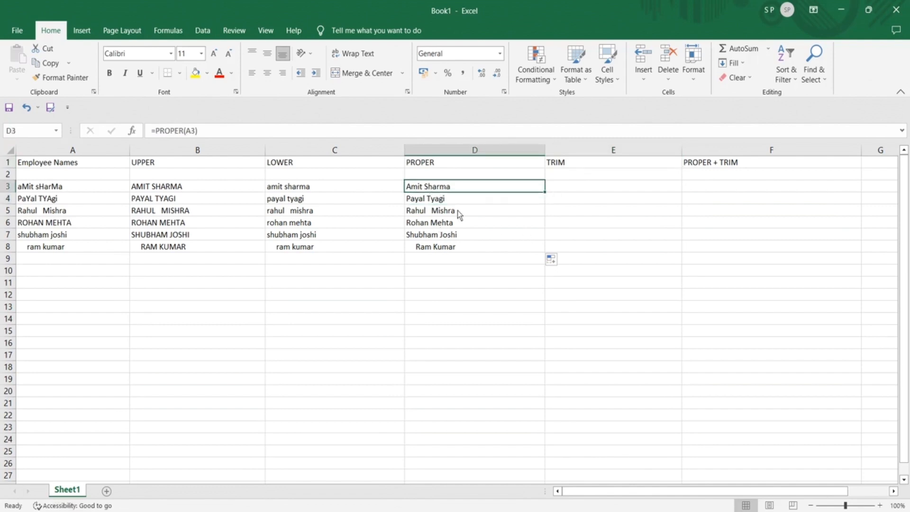
pyautogui.click(441, 211)
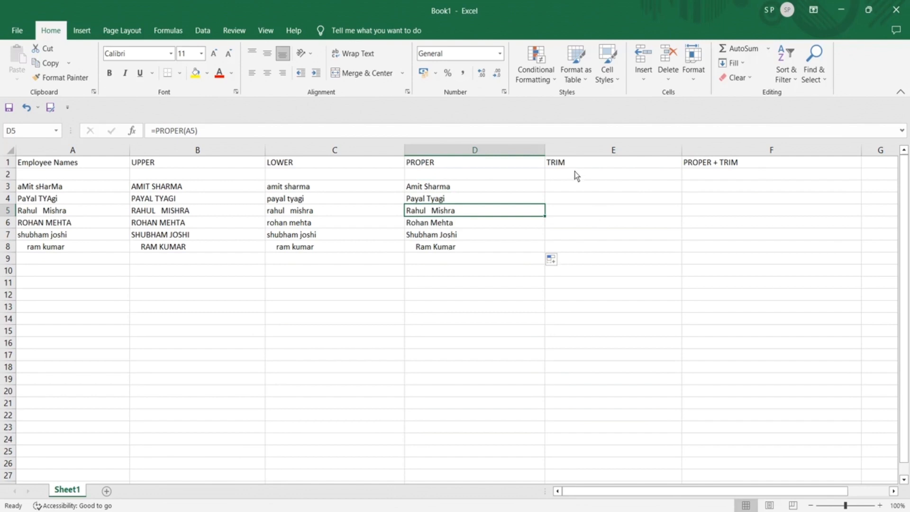
pyautogui.click(433, 250)
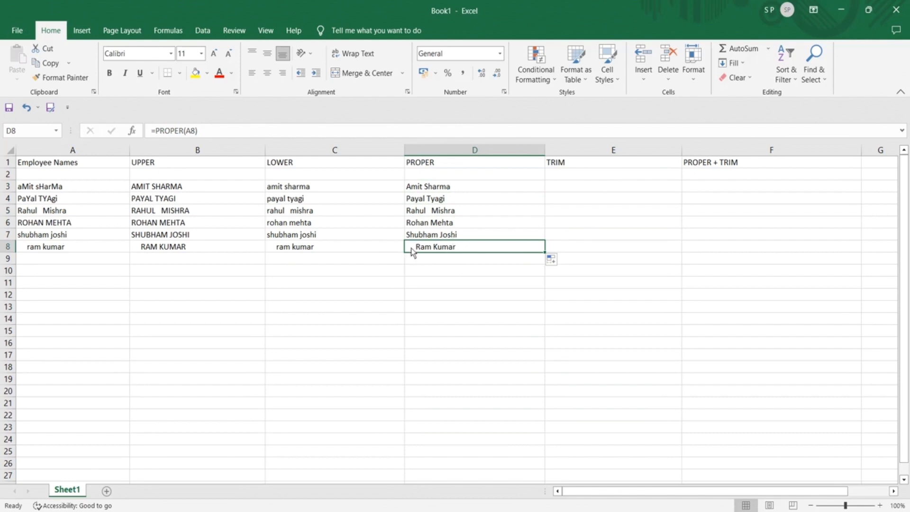
# Enter the formula =TRIM(A3) in cell E3 to remove extra spaces from the first employee name
pyautogui.click(574, 189)
pyautogui.write('=')
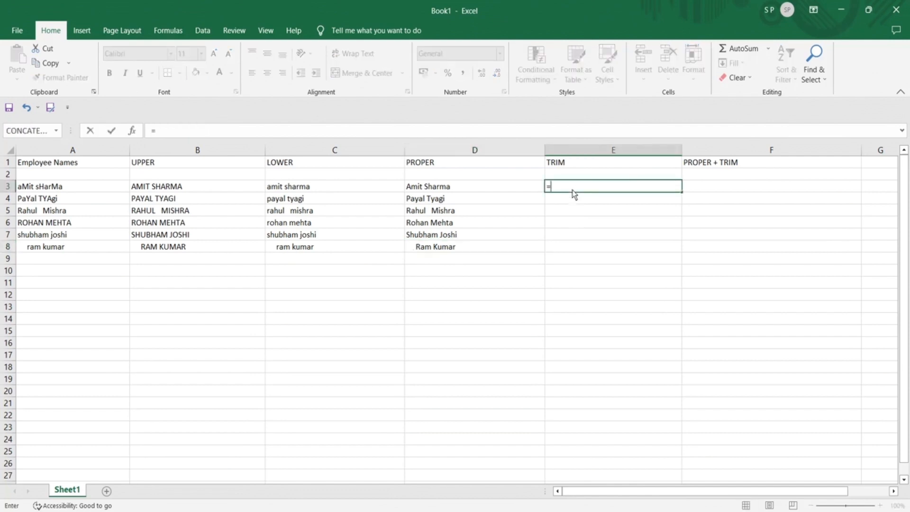
pyautogui.write('TRI')
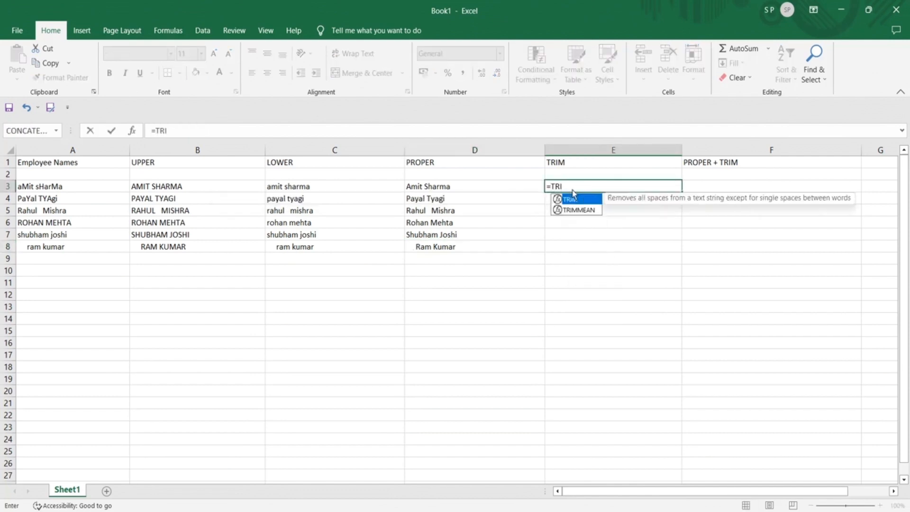
pyautogui.doubleClick(572, 192)
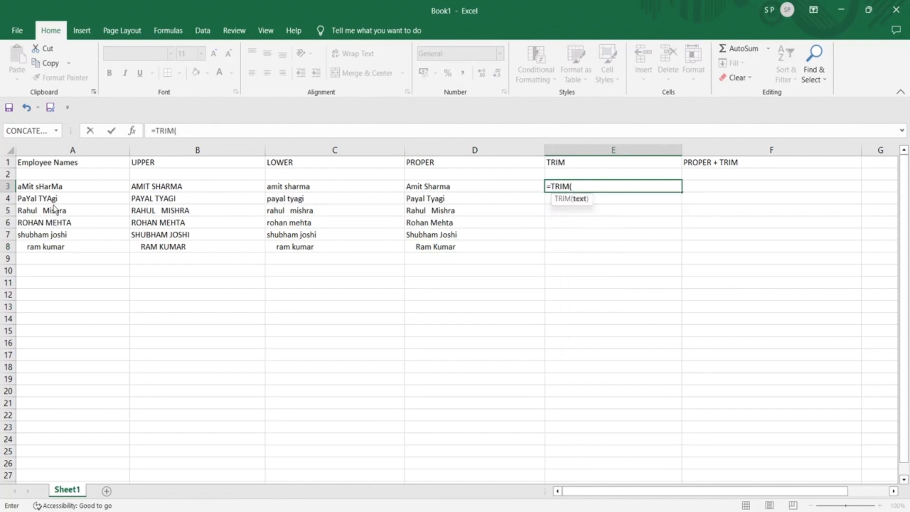
pyautogui.click(56, 190)
pyautogui.write(')')
pyautogui.press('Return')
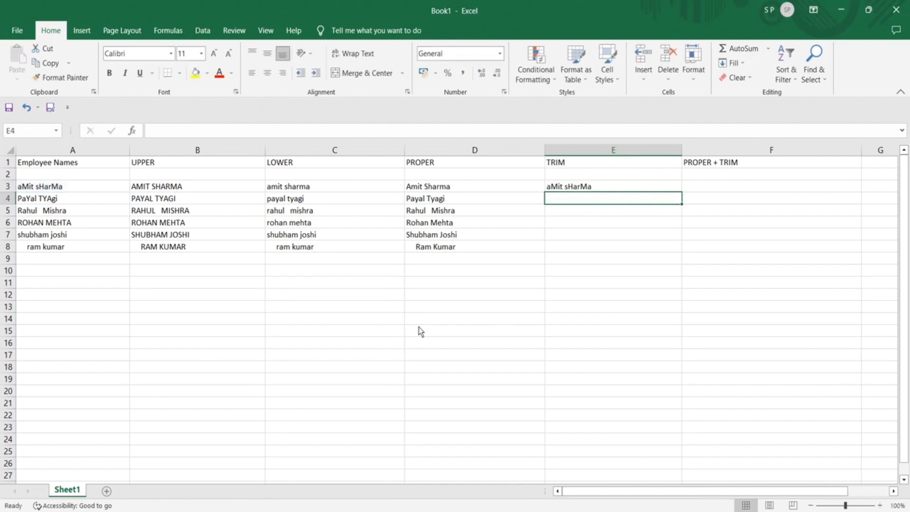
# Fill the TRIM formula from E3 down through E8 for the remaining employee names
pyautogui.click(643, 186)
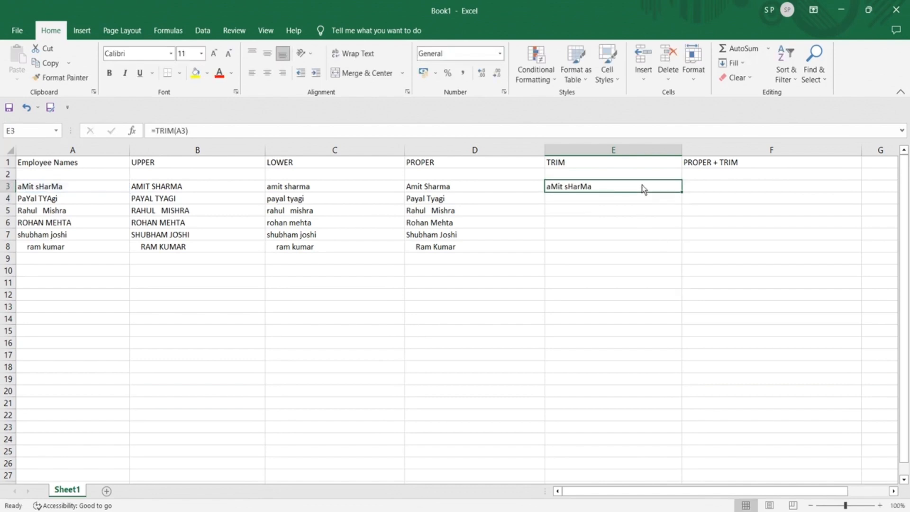
pyautogui.doubleClick(681, 193)
pyautogui.click(613, 311)
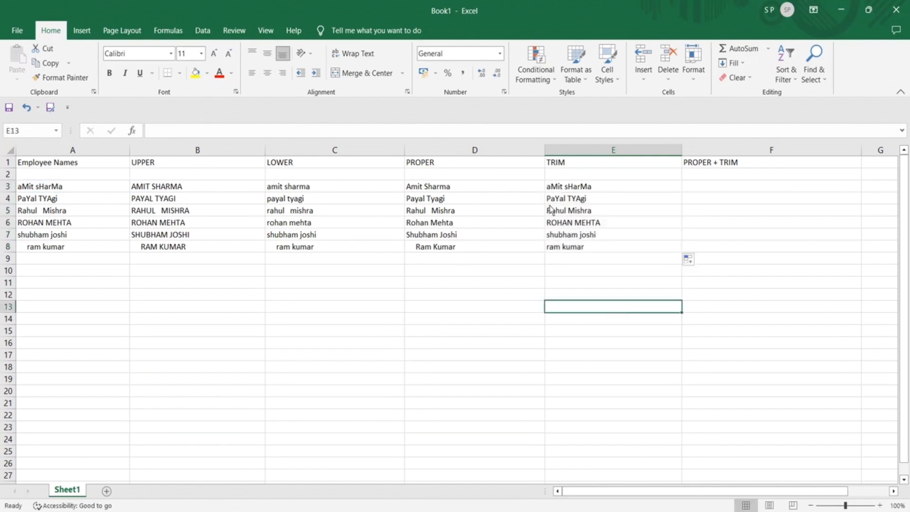
# Examine the TRIM results in column E against the PROPER results in column D, comparing spacing and capitalization, especially in rows 5 and 8
pyautogui.click(555, 251)
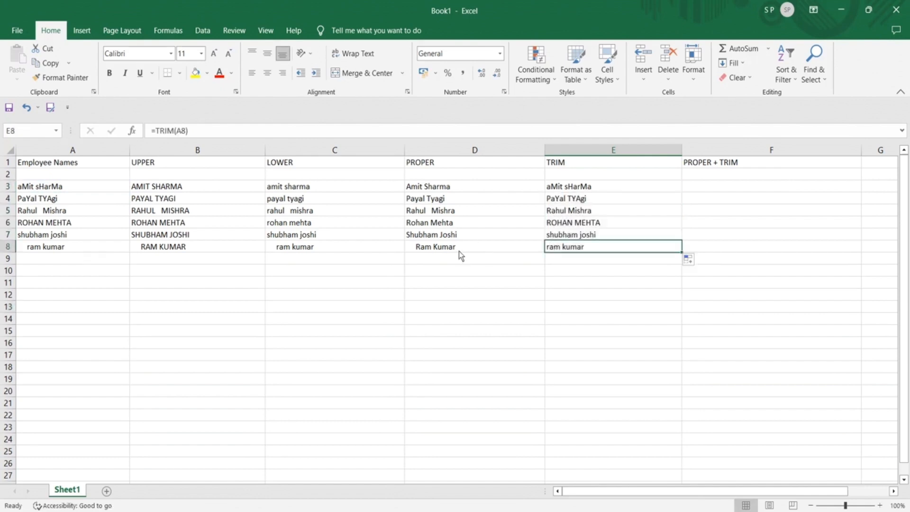
pyautogui.click(453, 253)
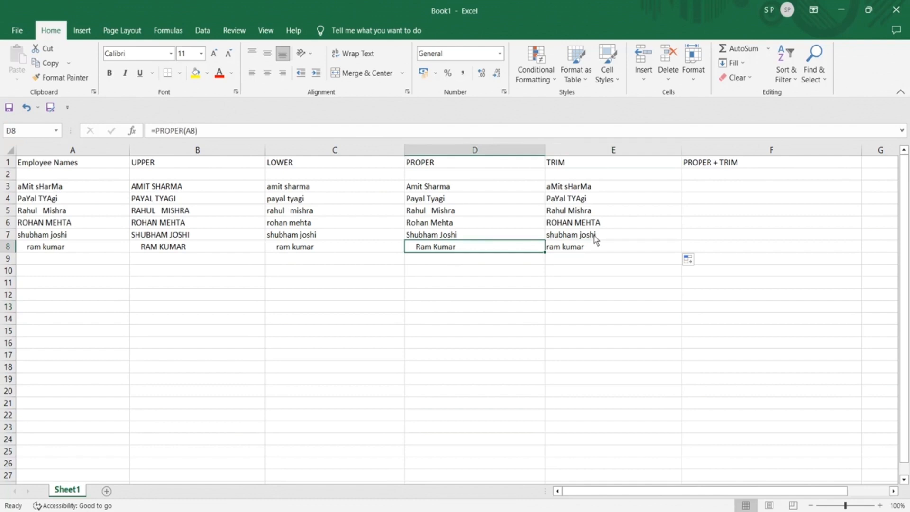
pyautogui.click(571, 214)
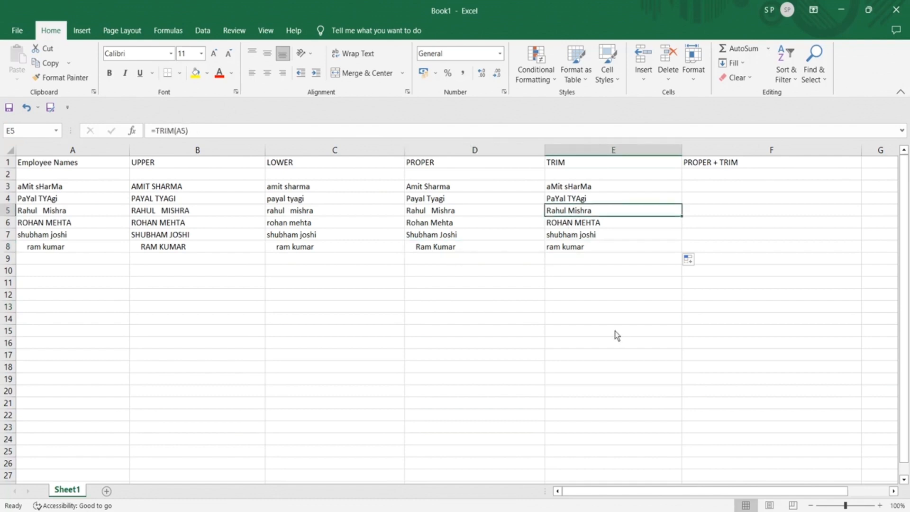
pyautogui.click(565, 168)
pyautogui.click(573, 190)
pyautogui.click(573, 203)
pyautogui.click(574, 214)
pyautogui.click(574, 222)
pyautogui.click(574, 234)
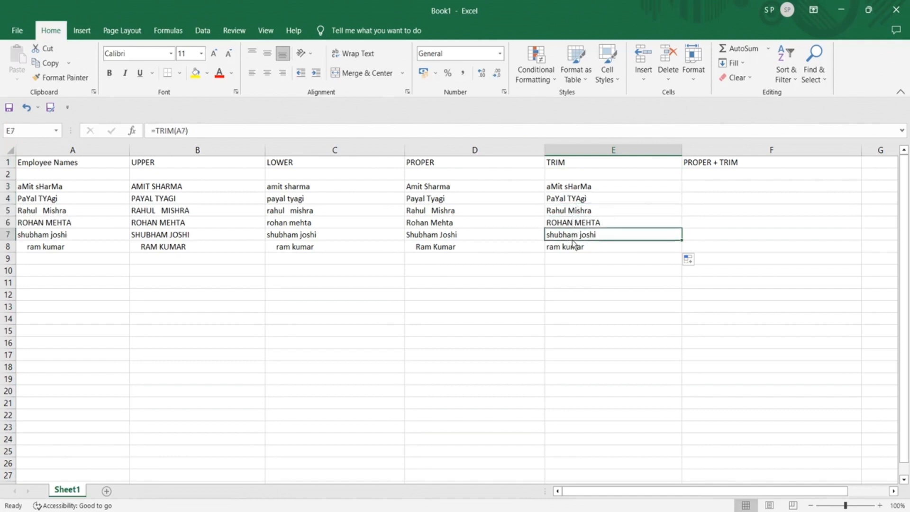
pyautogui.click(574, 248)
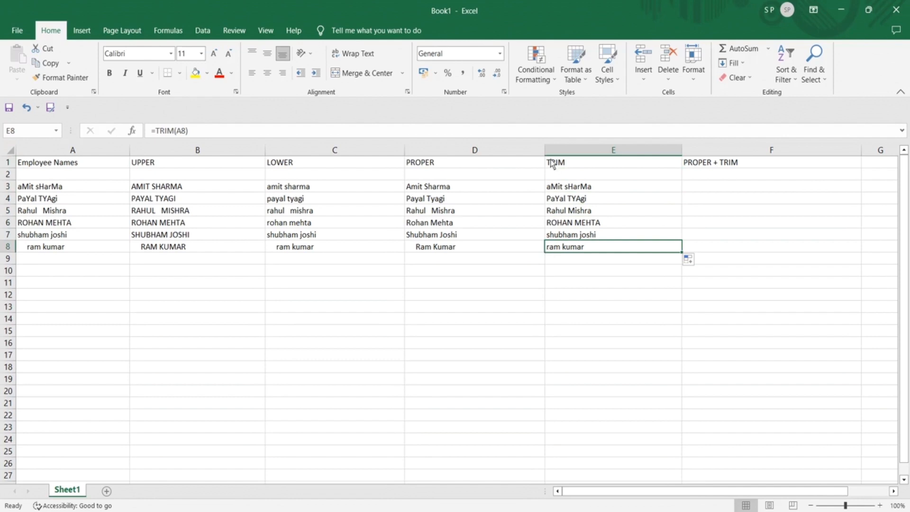
pyautogui.click(552, 189)
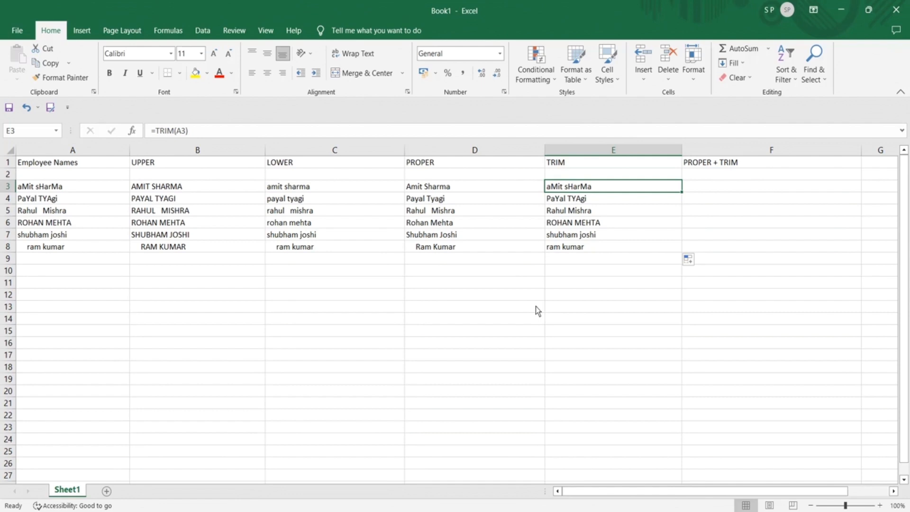
pyautogui.click(594, 167)
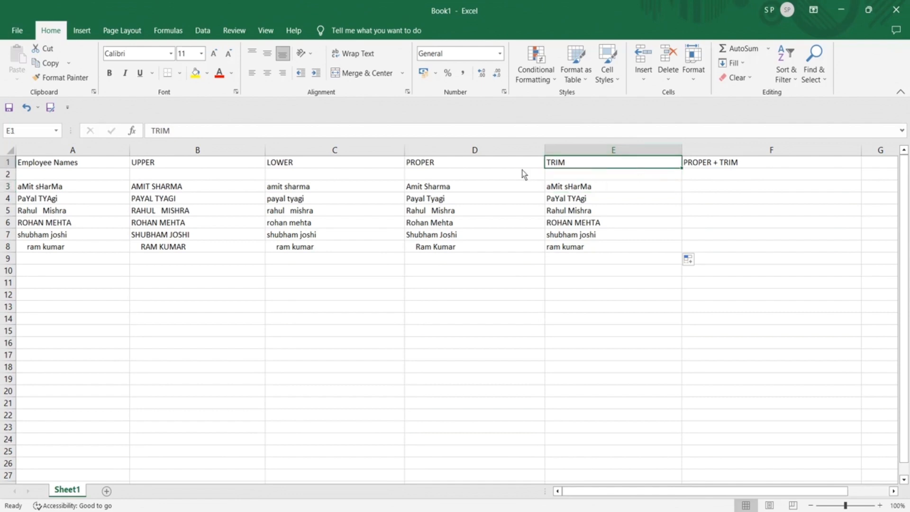
pyautogui.click(494, 163)
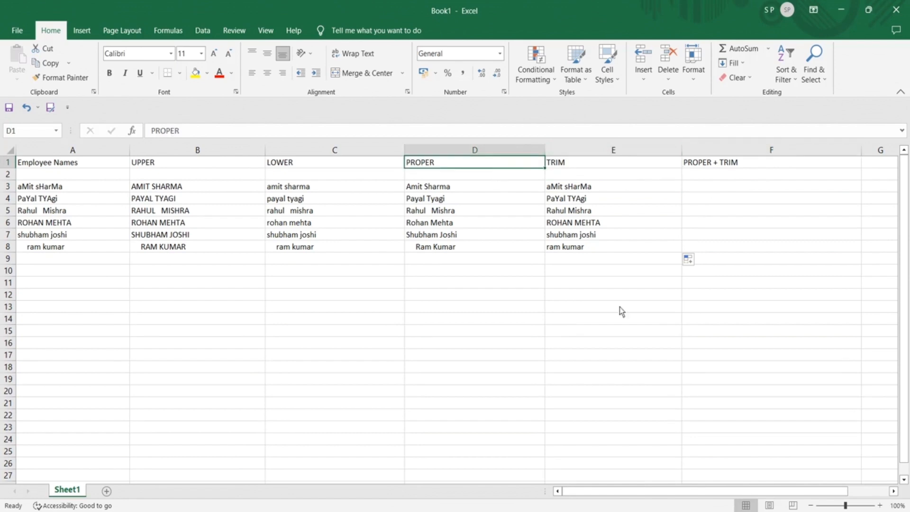
# Write the nested formula =PROPER(TRIM(A3)) in cell F3 for the first employee name
pyautogui.click(710, 191)
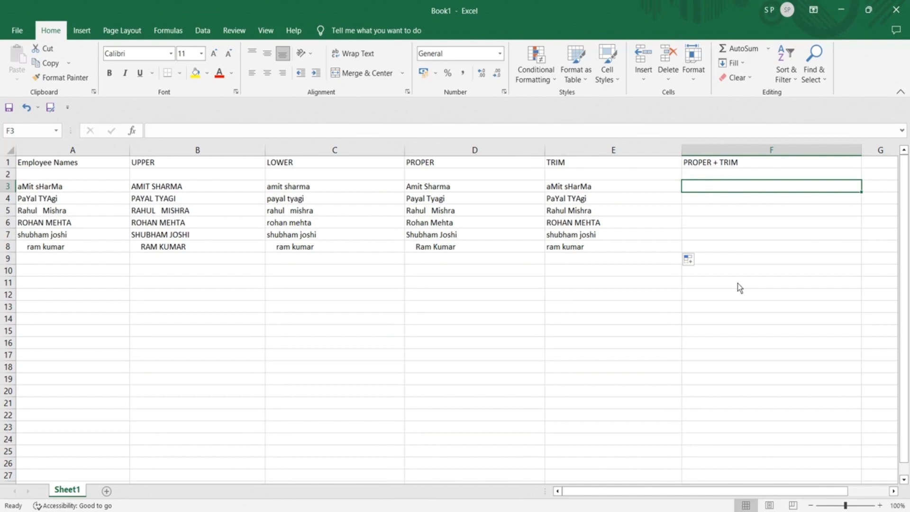
pyautogui.write('=PROP')
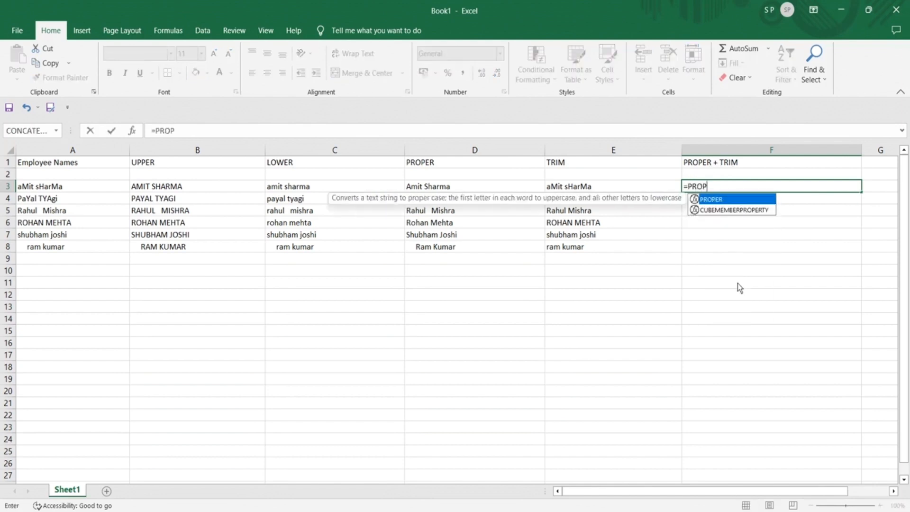
pyautogui.press('Tab')
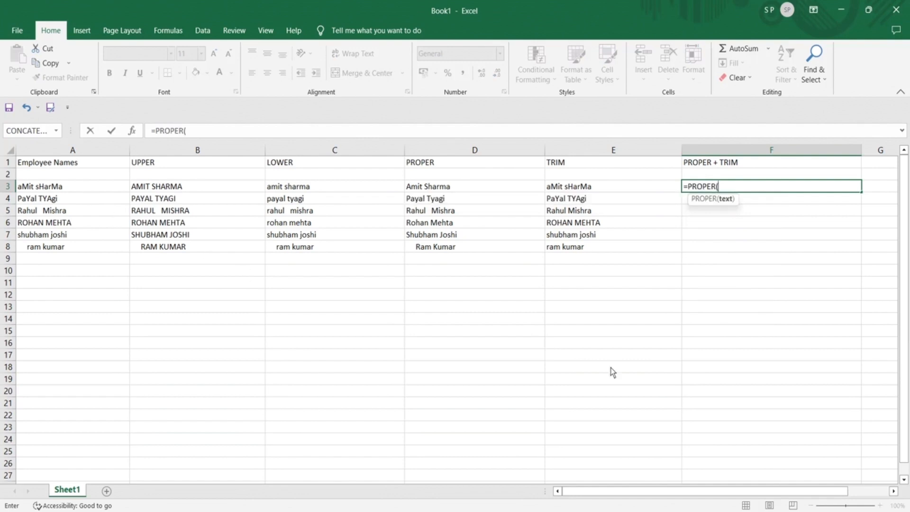
pyautogui.write('TRI')
pyautogui.press('Tab')
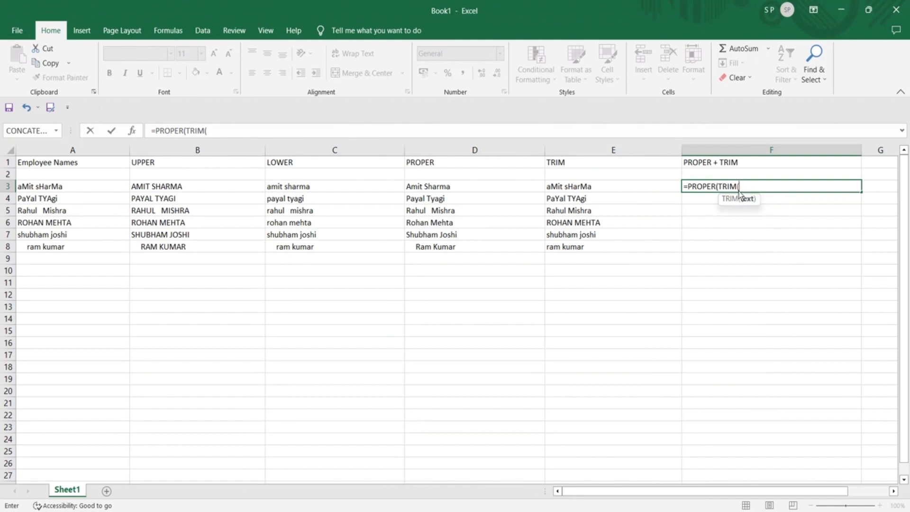
pyautogui.click(55, 189)
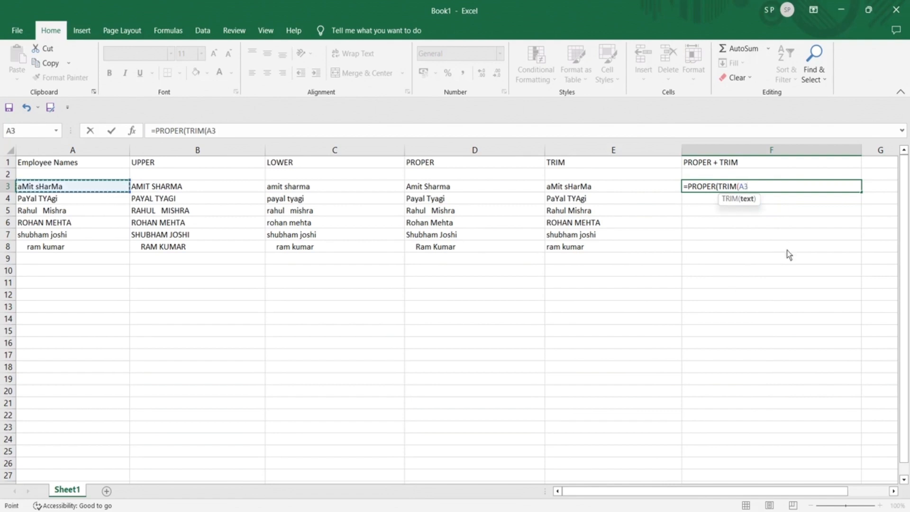
pyautogui.write(')')
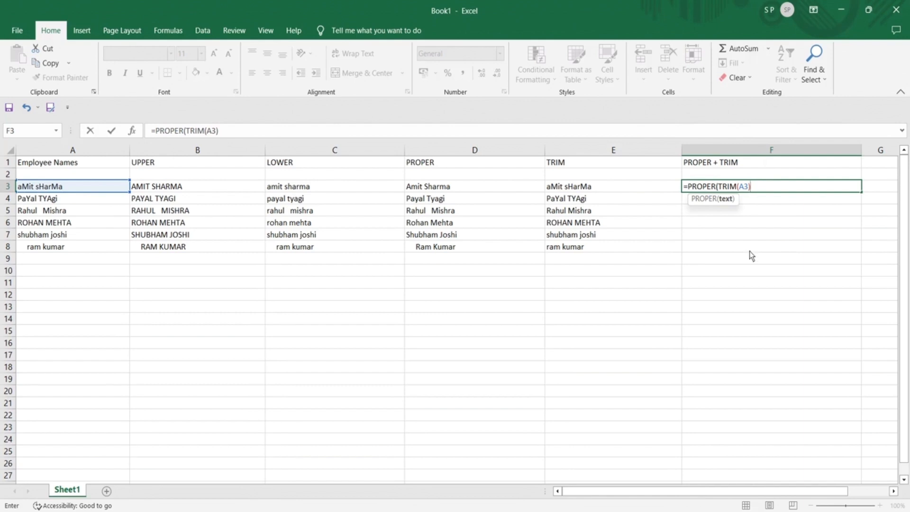
pyautogui.write(')')
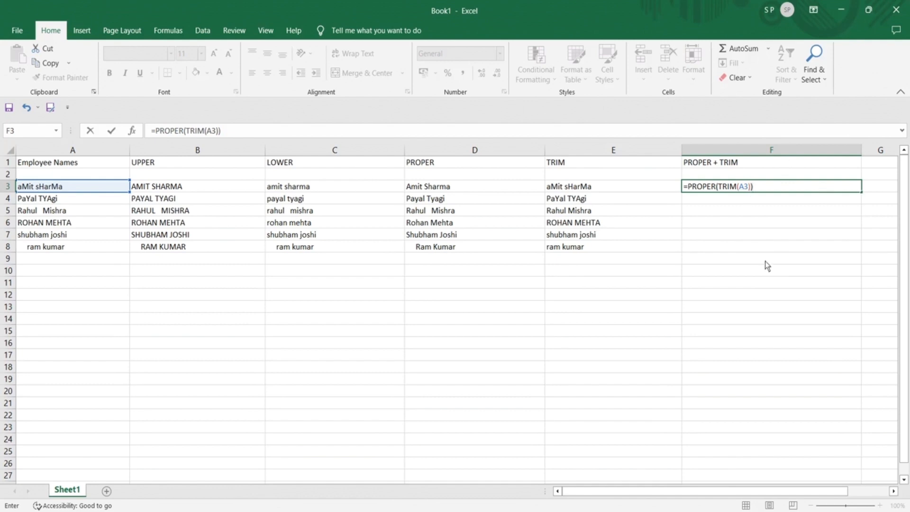
# Review the A3, TRIM and PROPER parts of the nested formula in F3, and commit the formula
pyautogui.moveTo(740, 188); pyautogui.dragTo(748, 189)
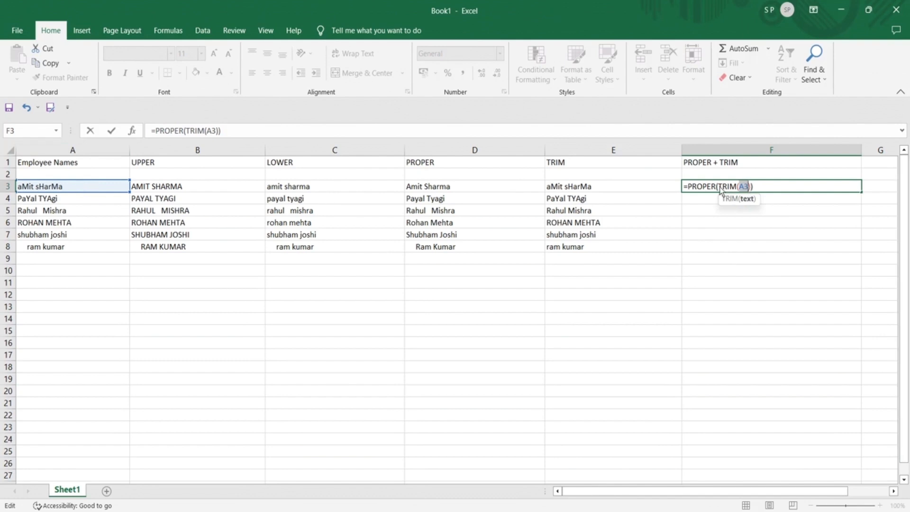
pyautogui.moveTo(718, 187); pyautogui.dragTo(740, 187)
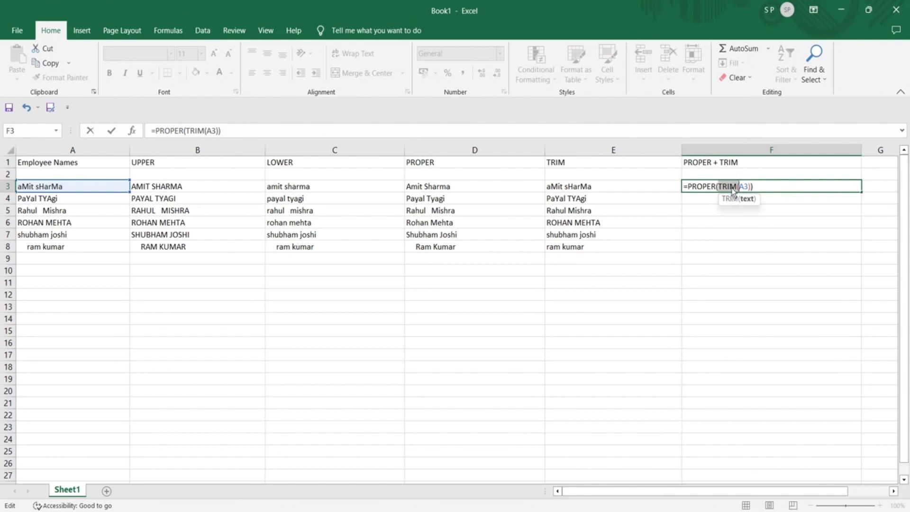
pyautogui.click(689, 189)
pyautogui.moveTo(690, 188); pyautogui.dragTo(719, 188)
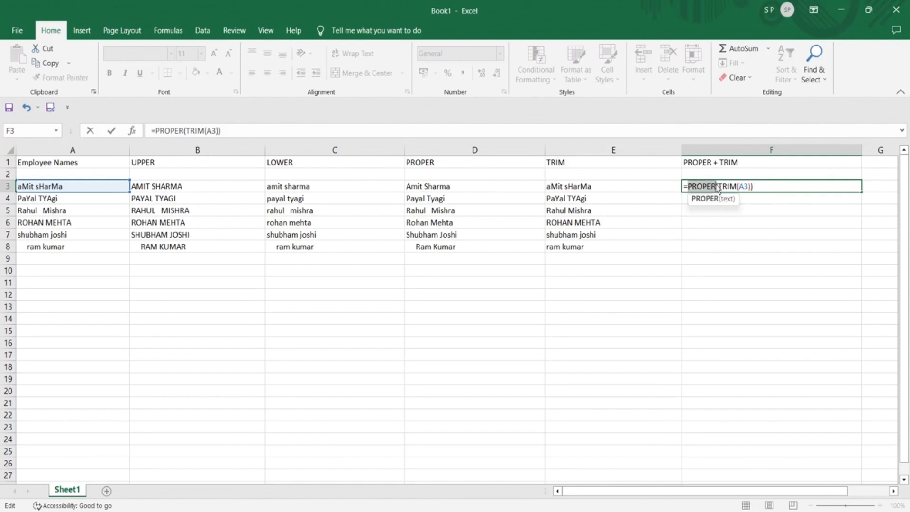
pyautogui.doubleClick(726, 186)
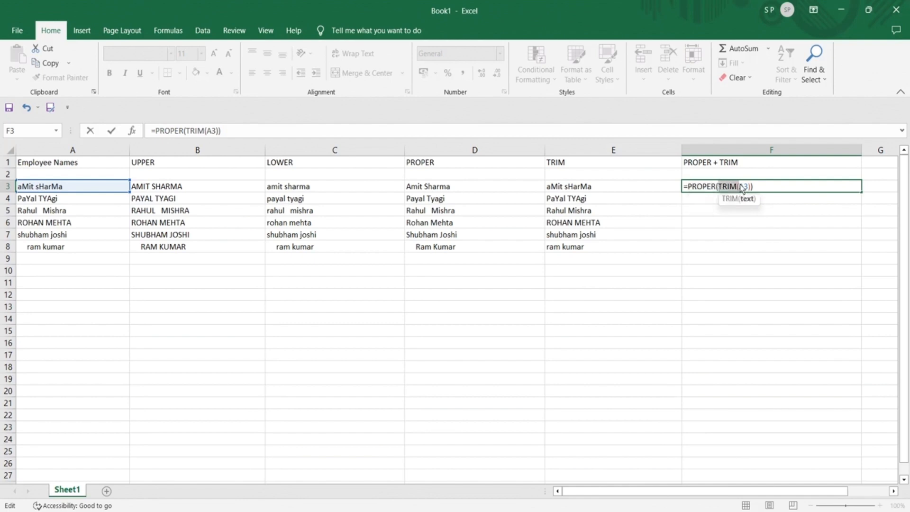
pyautogui.moveTo(689, 188); pyautogui.dragTo(715, 189)
pyautogui.click(759, 186)
pyautogui.press('Return')
# Fill the combined PROPER and TRIM formula from F3 down through F8 for the remaining employee names
pyautogui.click(761, 189)
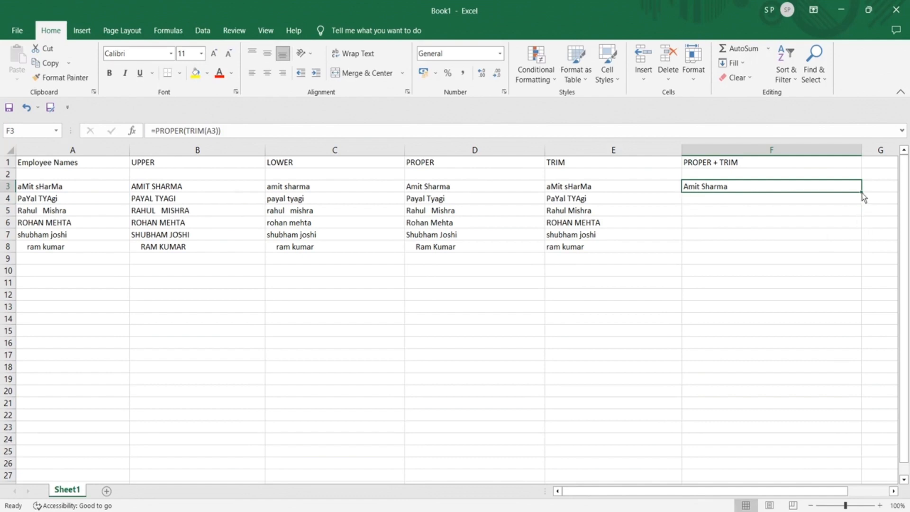
pyautogui.moveTo(864, 197); pyautogui.dragTo(864, 252)
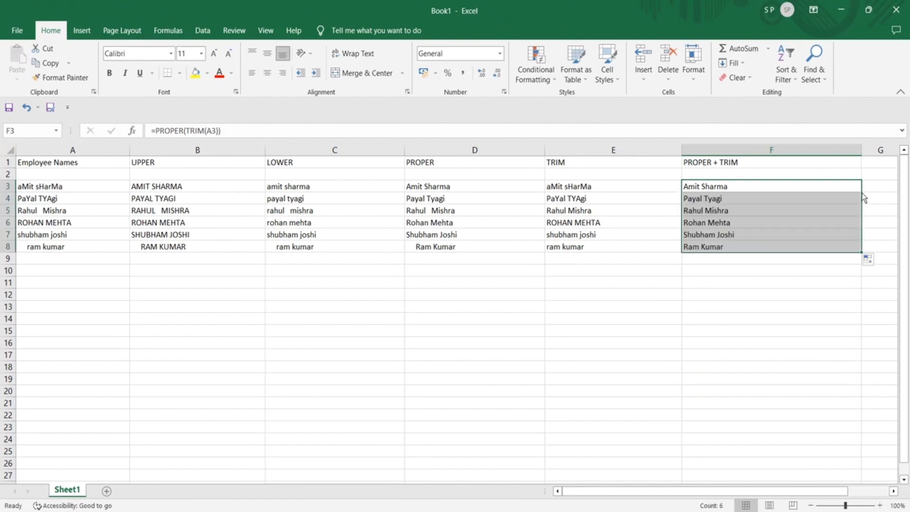
pyautogui.click(762, 304)
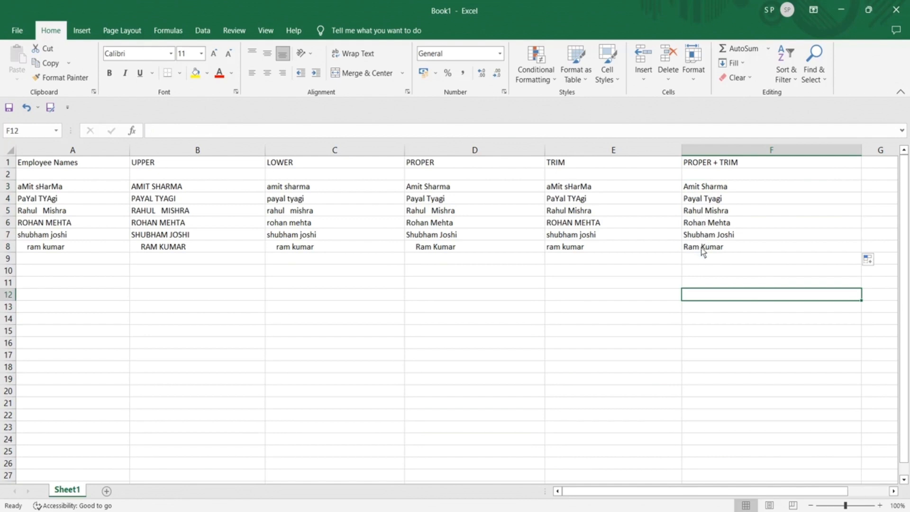
pyautogui.click(692, 191)
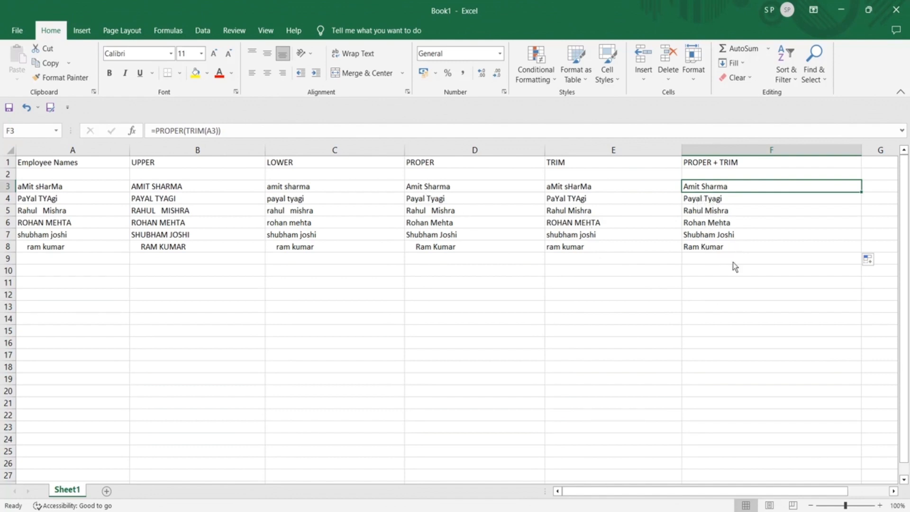
pyautogui.click(693, 167)
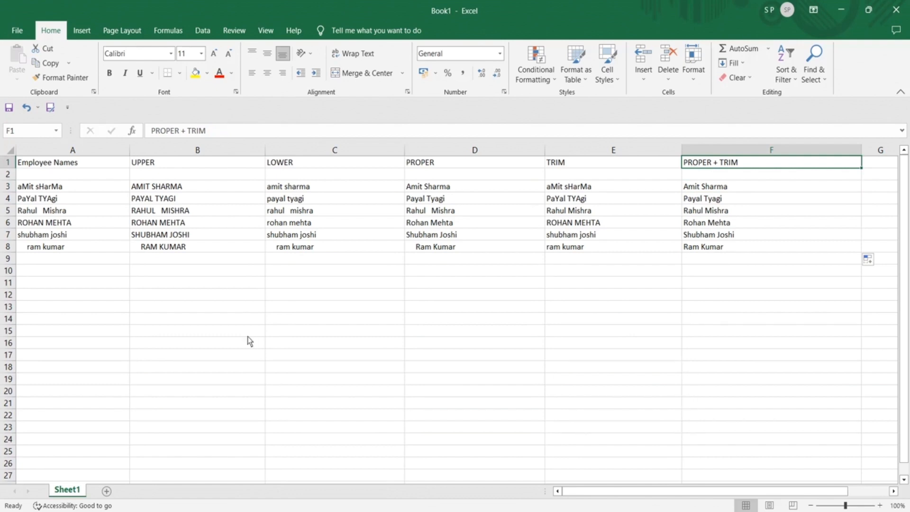
pyautogui.click(47, 213)
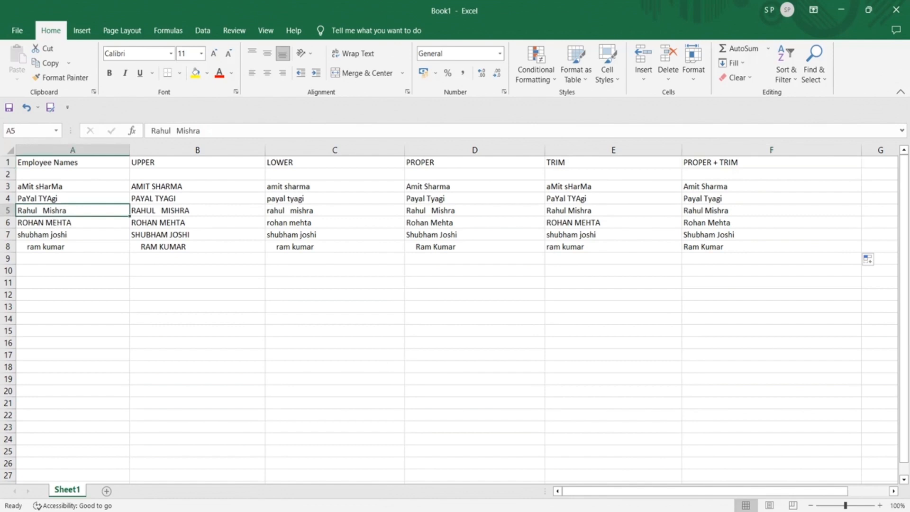
pyautogui.click(747, 491)
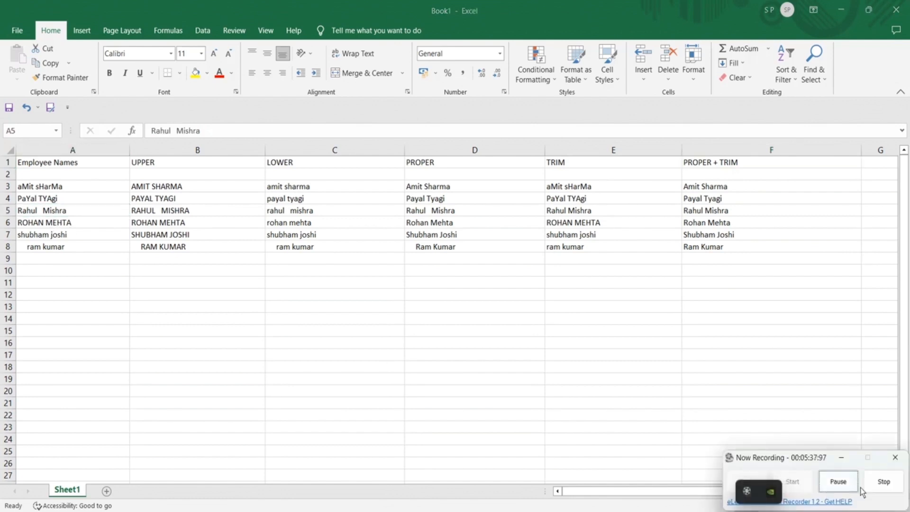
pyautogui.click(884, 482)
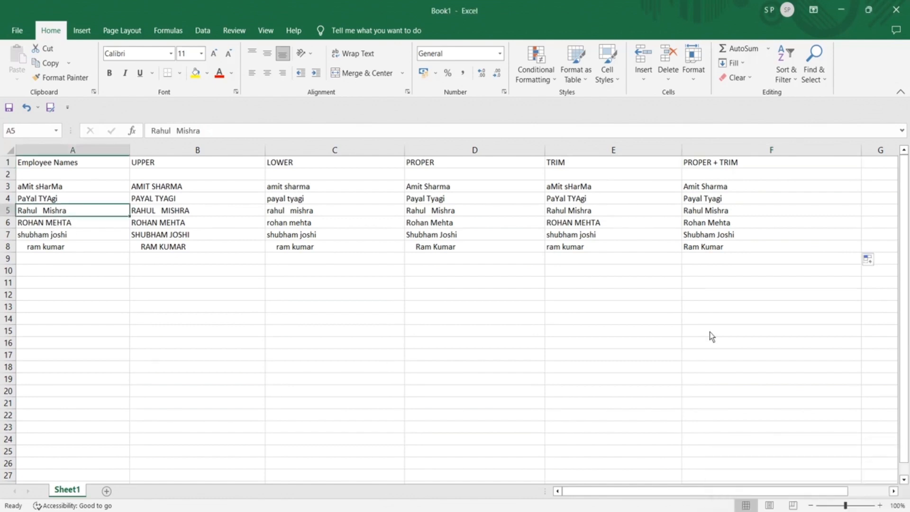
# Replace PROPER with UPPER in the F3 formula so it reads =UPPER(TRIM(A3))
pyautogui.click(704, 190)
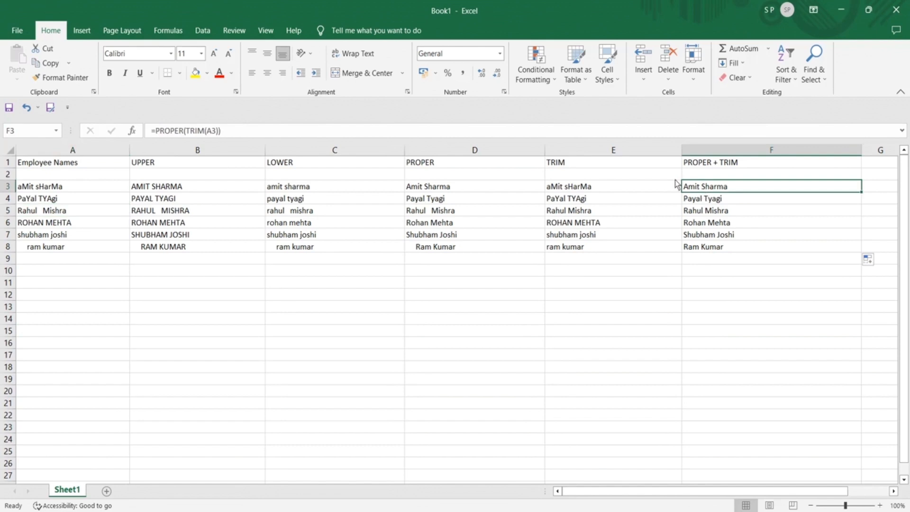
pyautogui.click(183, 131)
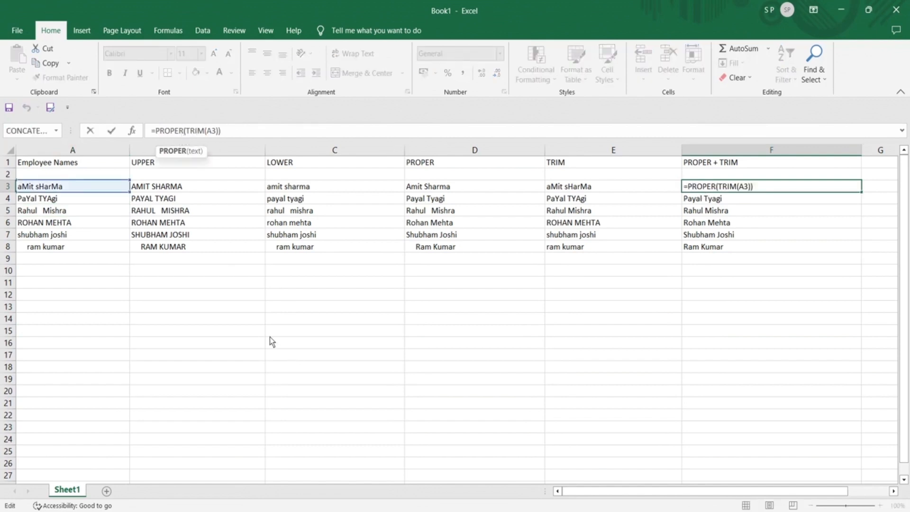
pyautogui.press('BackSpace')
pyautogui.press('BackSpace')
pyautogui.press('BackSpace')
pyautogui.press('BackSpace')
pyautogui.press('BackSpace')
pyautogui.press('BackSpace')
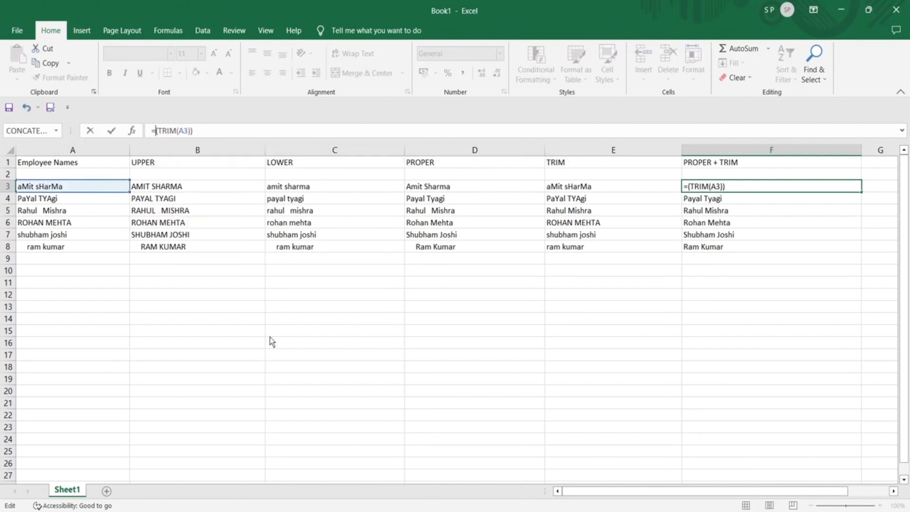
pyautogui.write('UPPER')
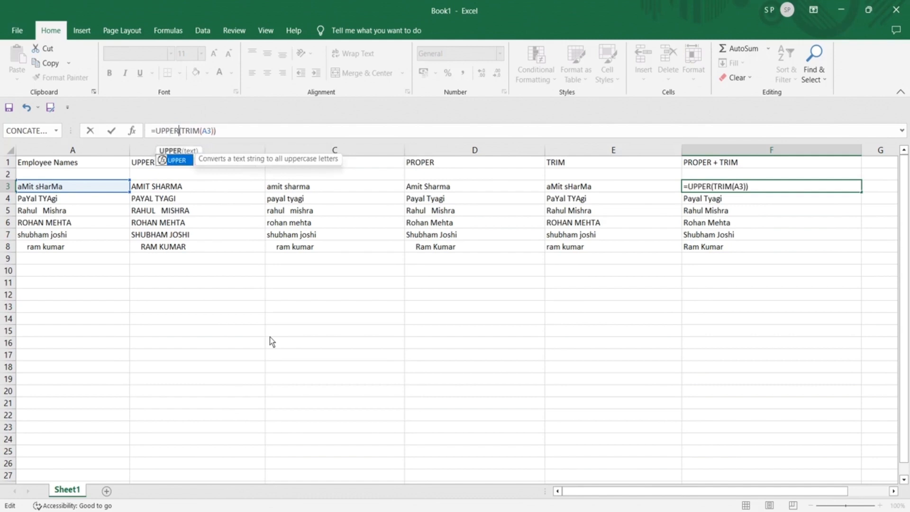
pyautogui.press('Return')
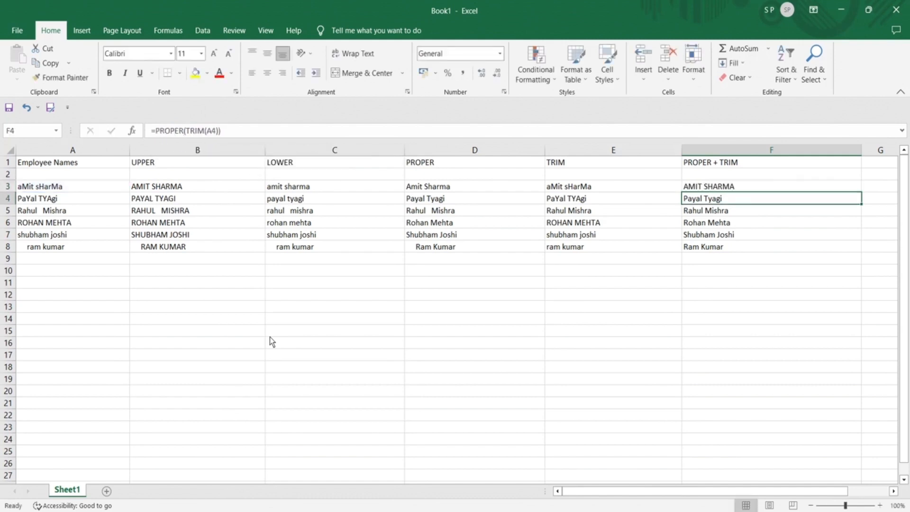
# Replace TRIM with LOWER in the F3 formula so it reads =UPPER(LOWER(A3))
pyautogui.click(707, 188)
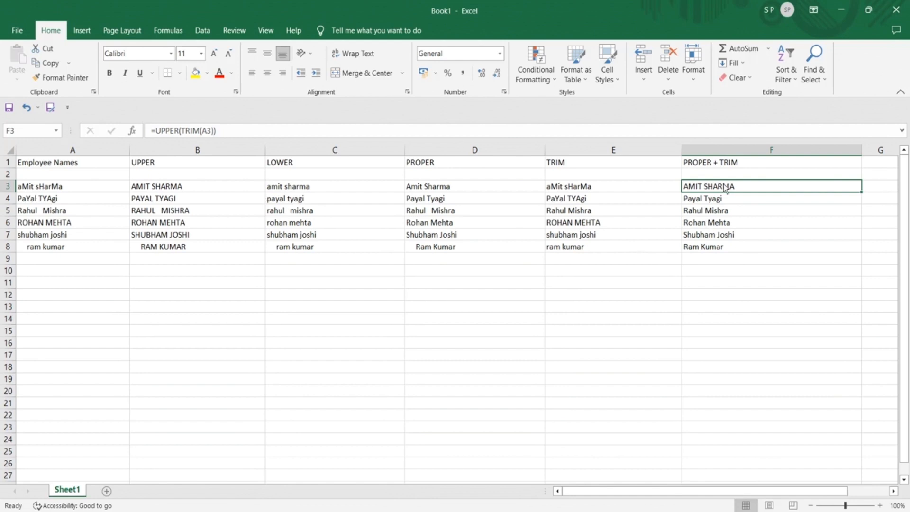
pyautogui.click(181, 130)
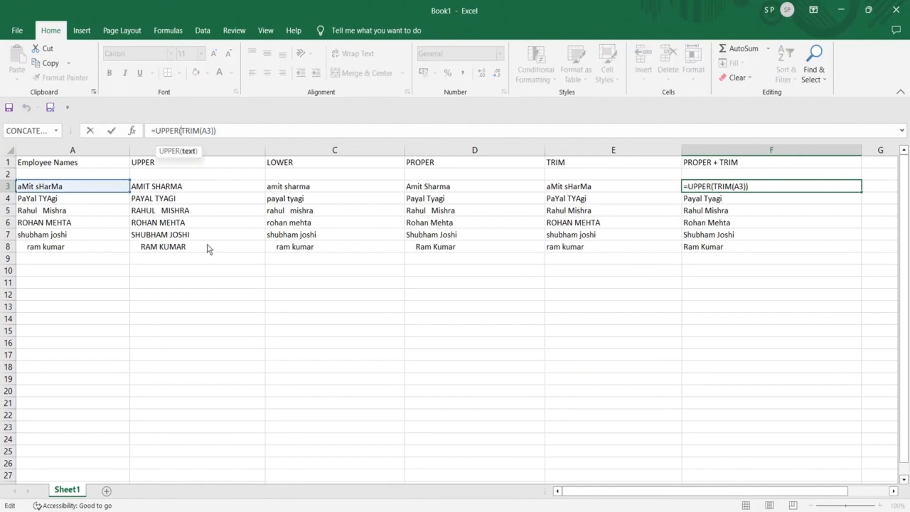
pyautogui.press('Delete')
pyautogui.press('Delete')
pyautogui.press('Delete')
pyautogui.press('Delete')
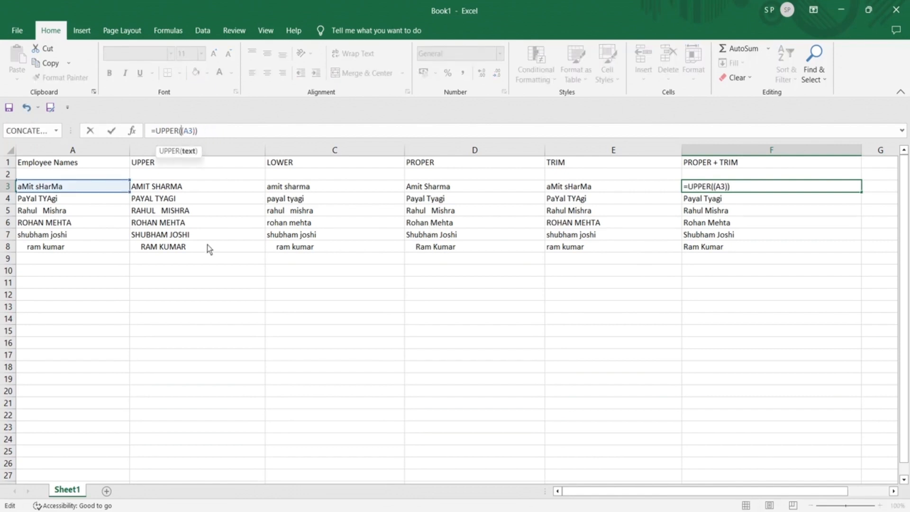
pyautogui.write('LOWEr')
pyautogui.press('BackSpace')
pyautogui.write('R')
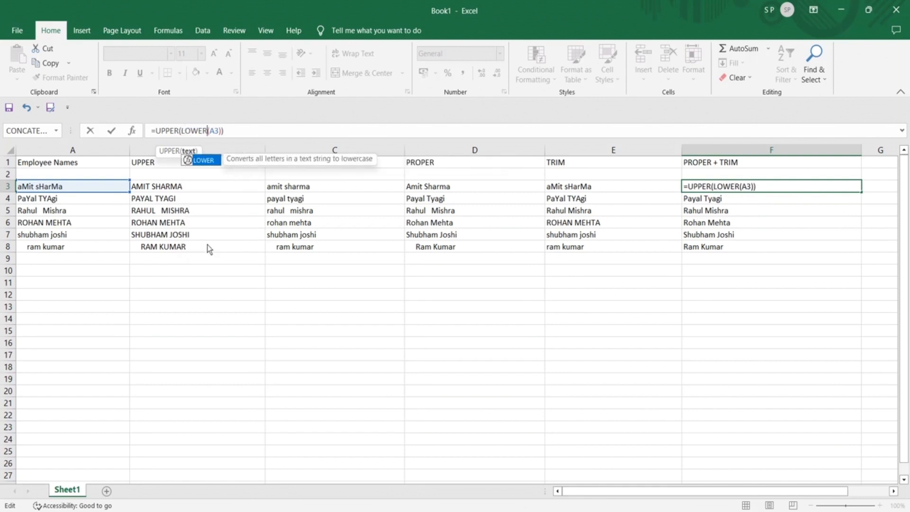
pyautogui.press('Return')
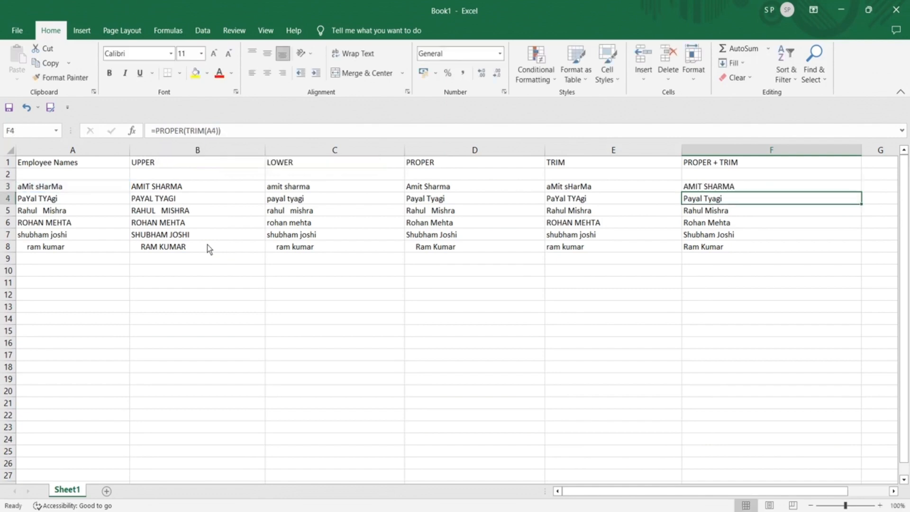
# Review the A3, LOWER and UPPER parts of the nested formula in F3 to see their order of evaluation
pyautogui.click(707, 189)
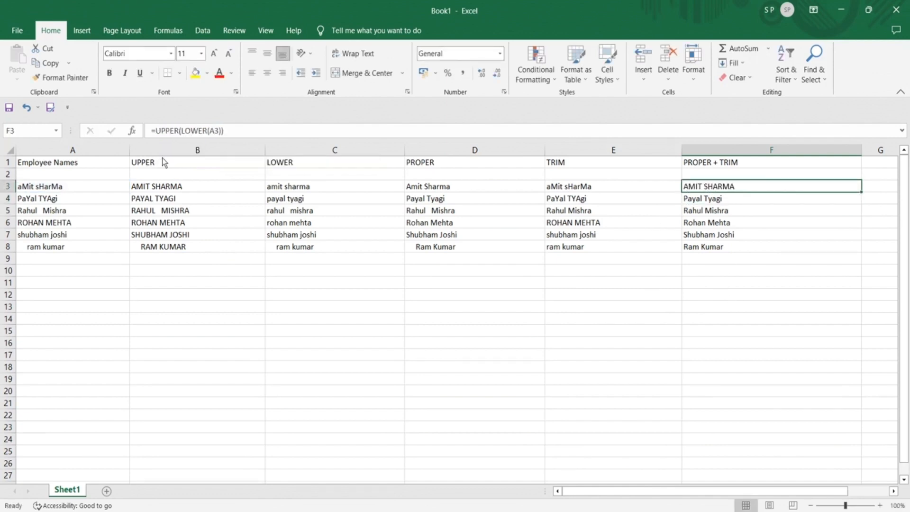
pyautogui.doubleClick(214, 131)
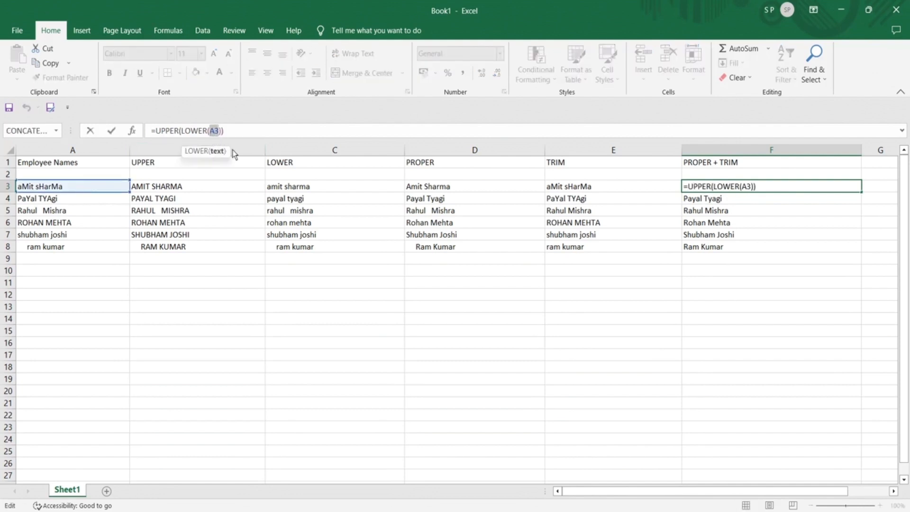
pyautogui.moveTo(181, 132); pyautogui.dragTo(210, 133)
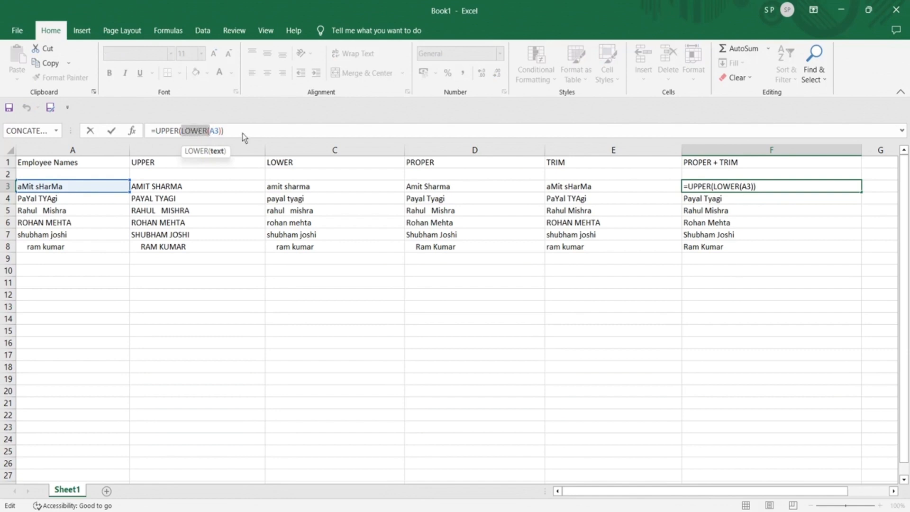
pyautogui.click(158, 131)
pyautogui.moveTo(158, 131); pyautogui.dragTo(185, 132)
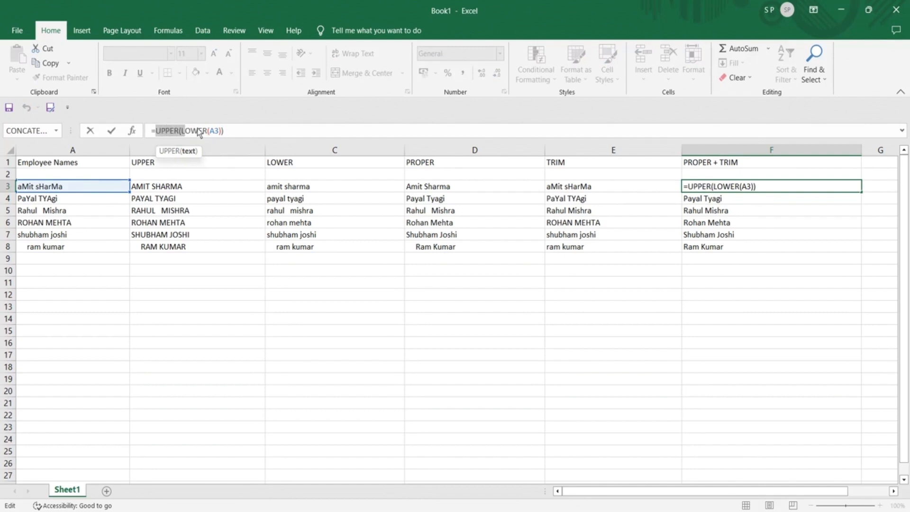
pyautogui.click(234, 131)
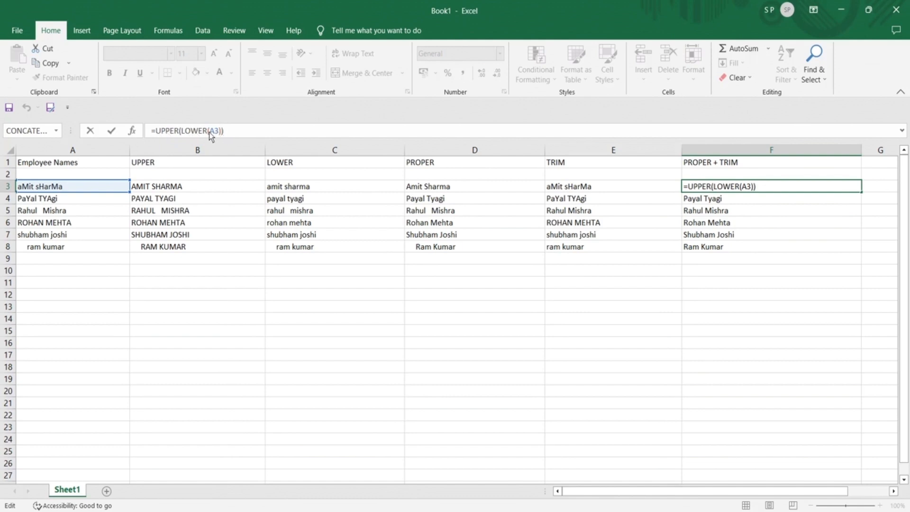
pyautogui.moveTo(216, 132); pyautogui.dragTo(180, 134)
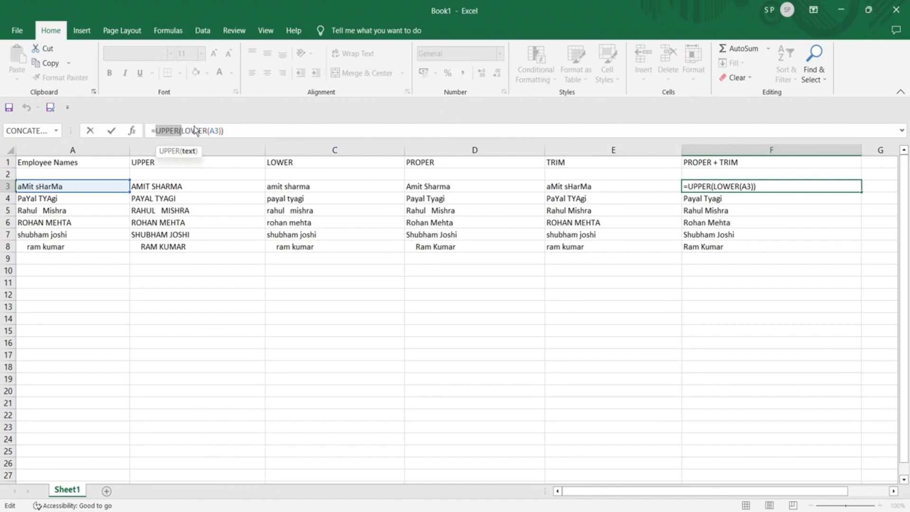
pyautogui.click(242, 131)
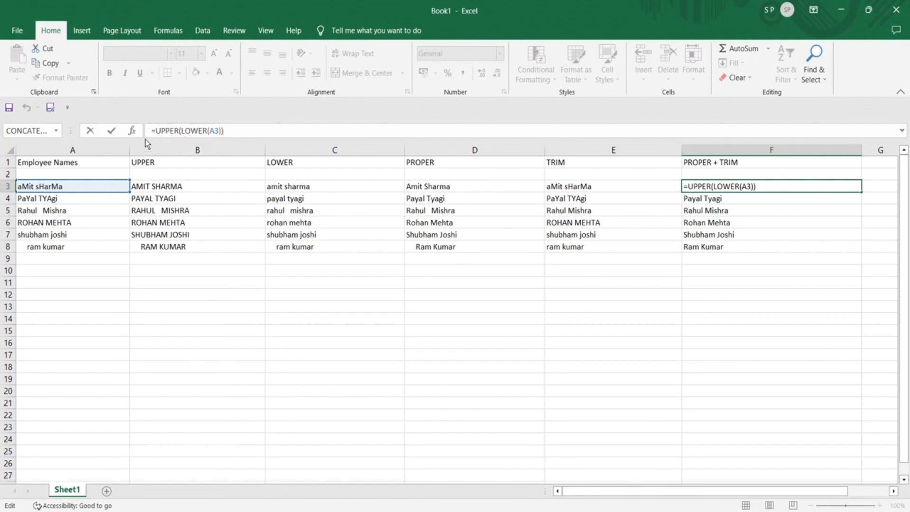
# Rewrite the F3 formula as =PROPER(TRIM(A3) without the final closing parenthesis, try to commit it, and decline the suggested correction
pyautogui.moveTo(156, 130)
pyautogui.mouseDown()
pyautogui.moveTo(180, 134)
pyautogui.moveTo(143, 132)
pyautogui.mouseUp()
pyautogui.write('=')
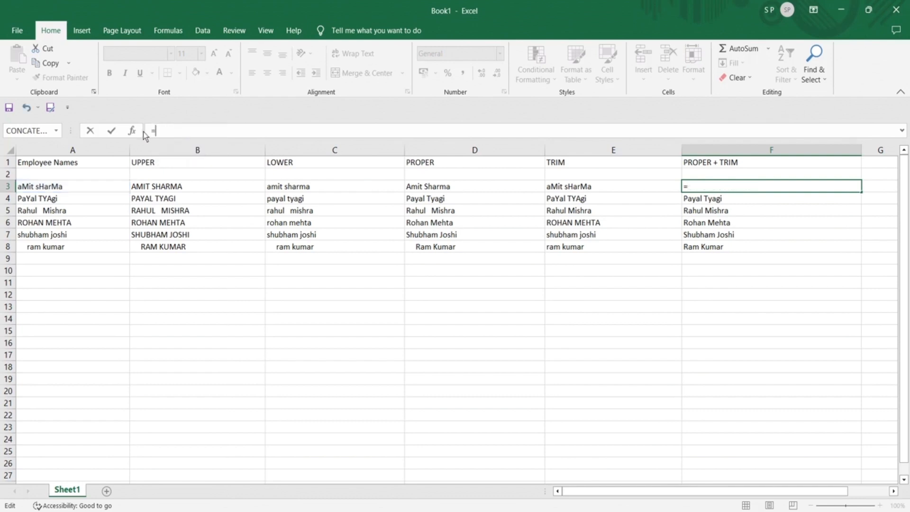
pyautogui.write('PRO')
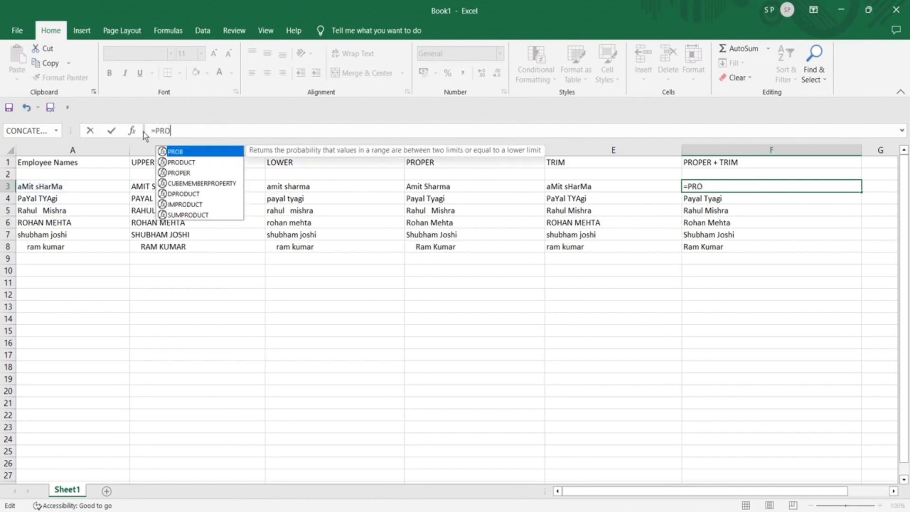
pyautogui.write('PER(')
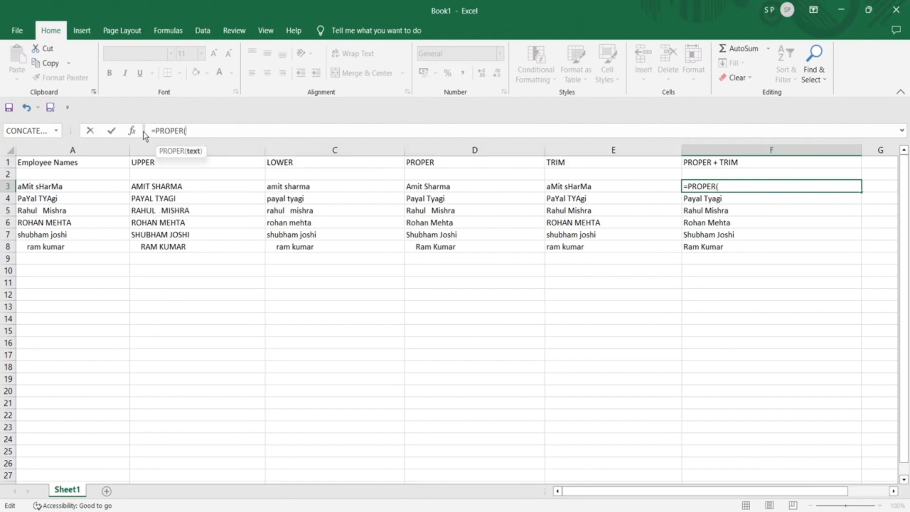
pyautogui.write('TRIM(')
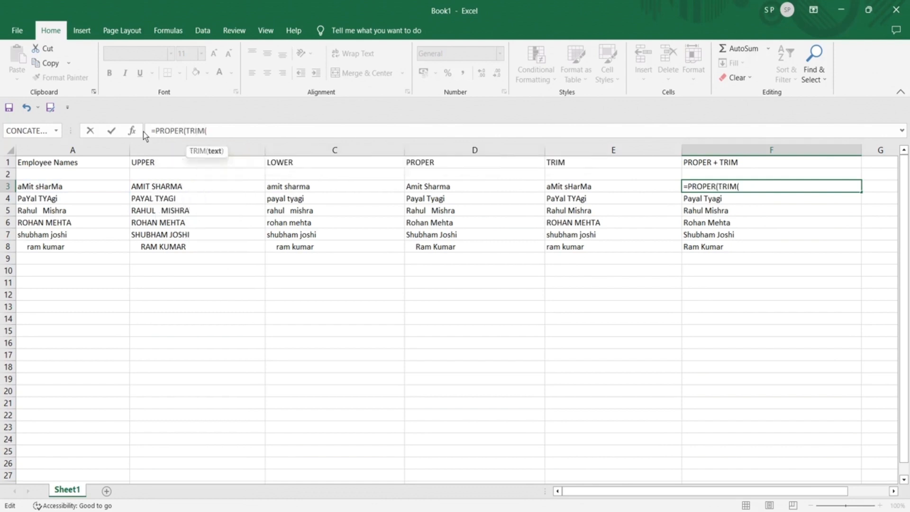
pyautogui.click(81, 187)
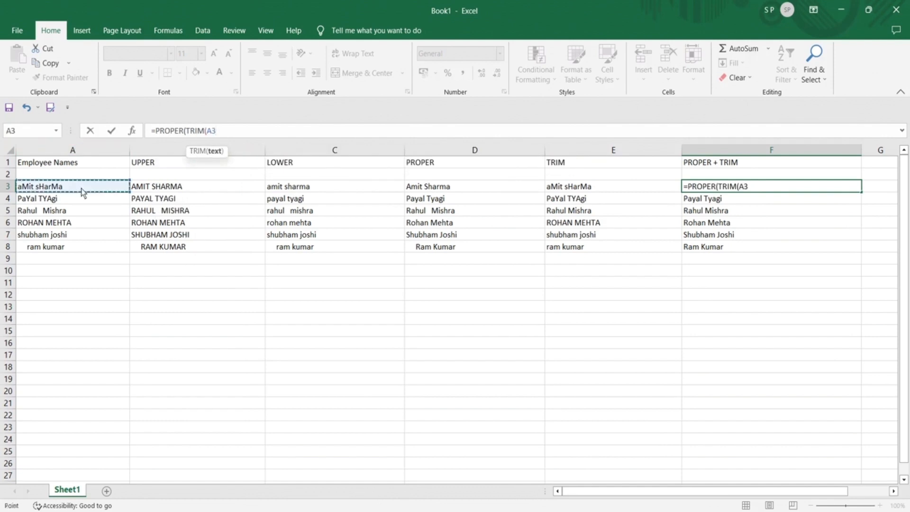
pyautogui.write(')')
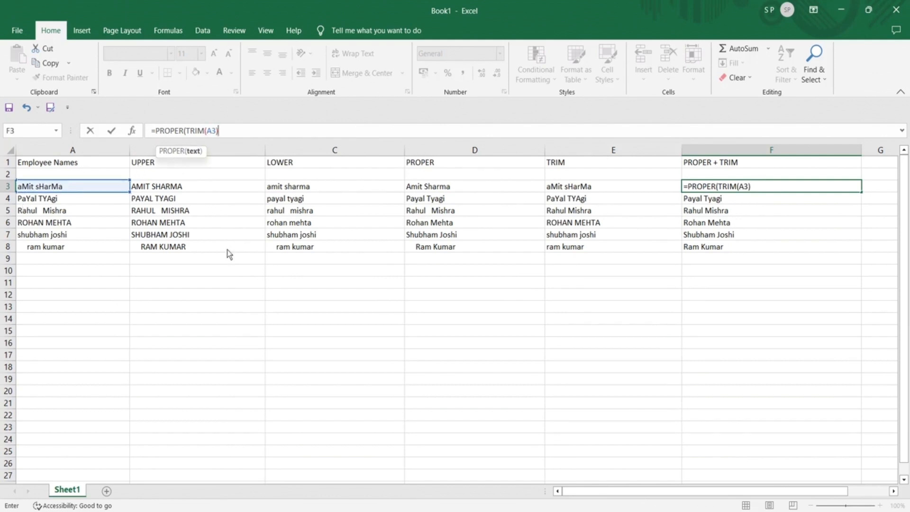
pyautogui.press('Return')
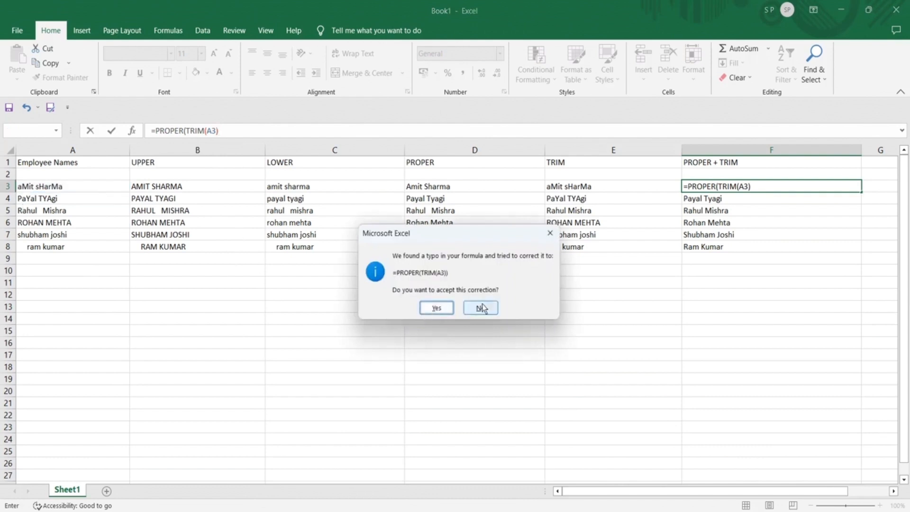
pyautogui.click(550, 242)
pyautogui.click(457, 296)
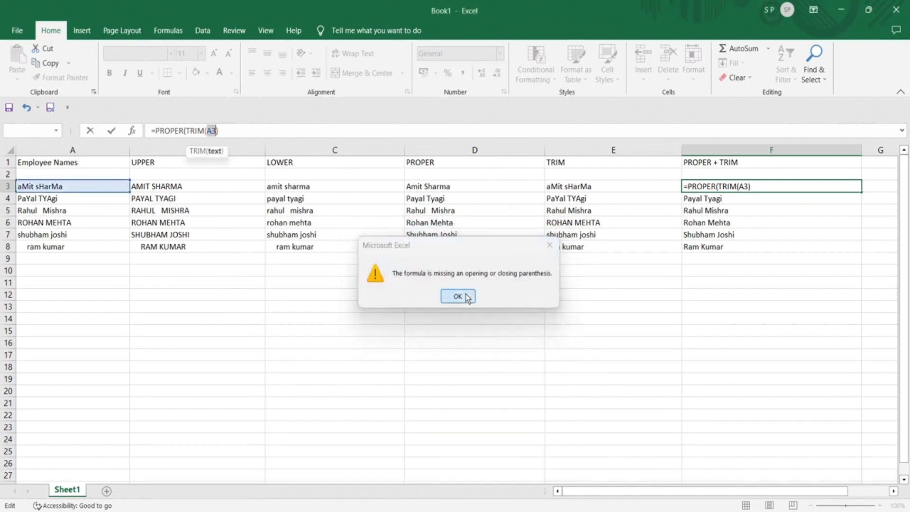
# Add the missing closing parenthesis so F3 reads =PROPER(TRIM(A3)), and commit the formula
pyautogui.click(223, 134)
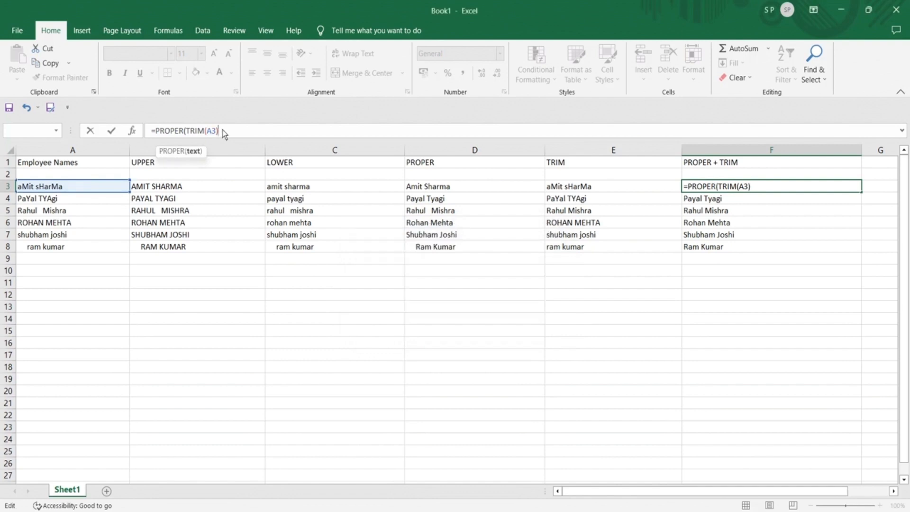
pyautogui.write(')')
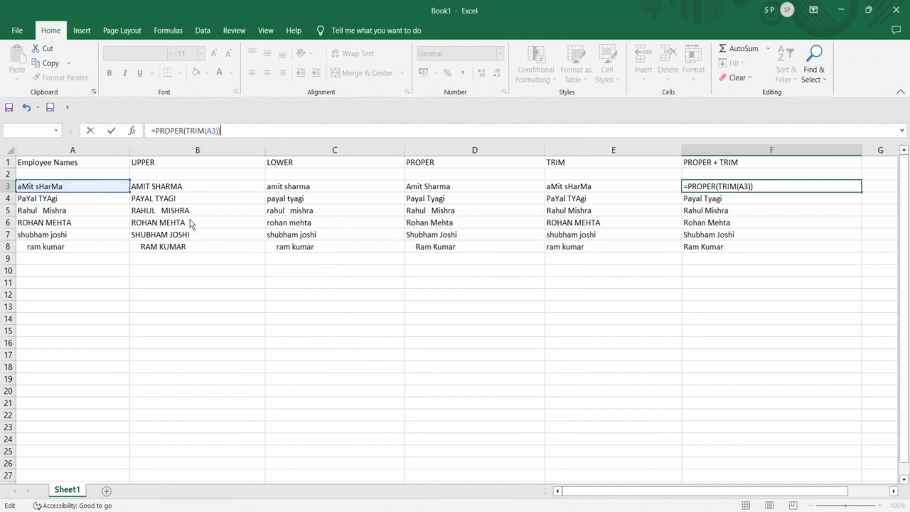
pyautogui.press('Return')
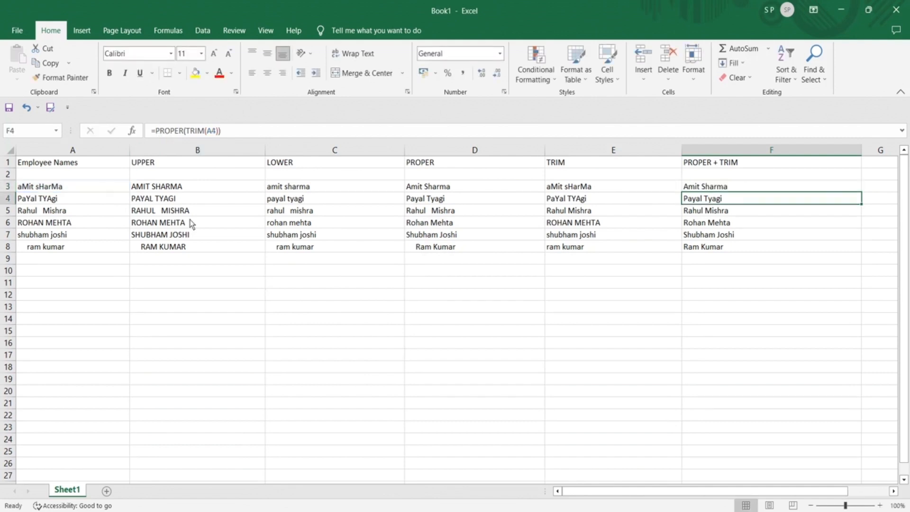
pyautogui.click(719, 190)
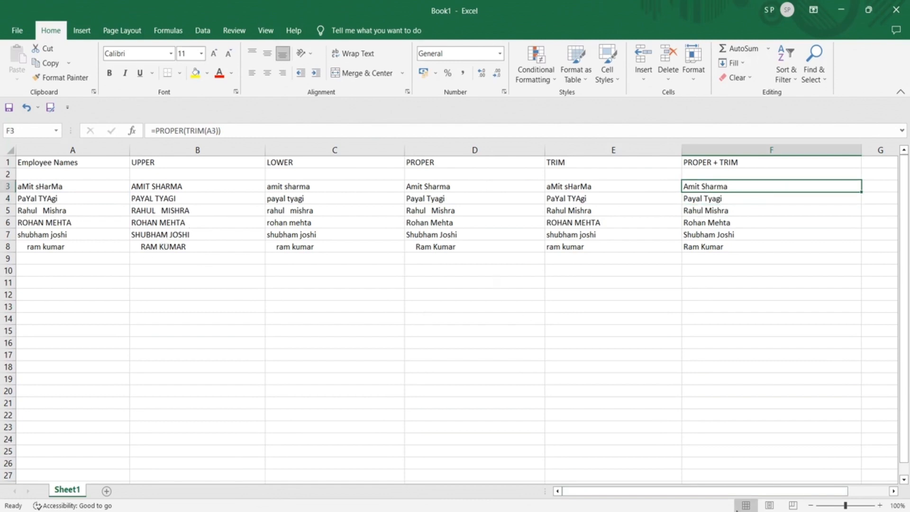
pyautogui.click(758, 511)
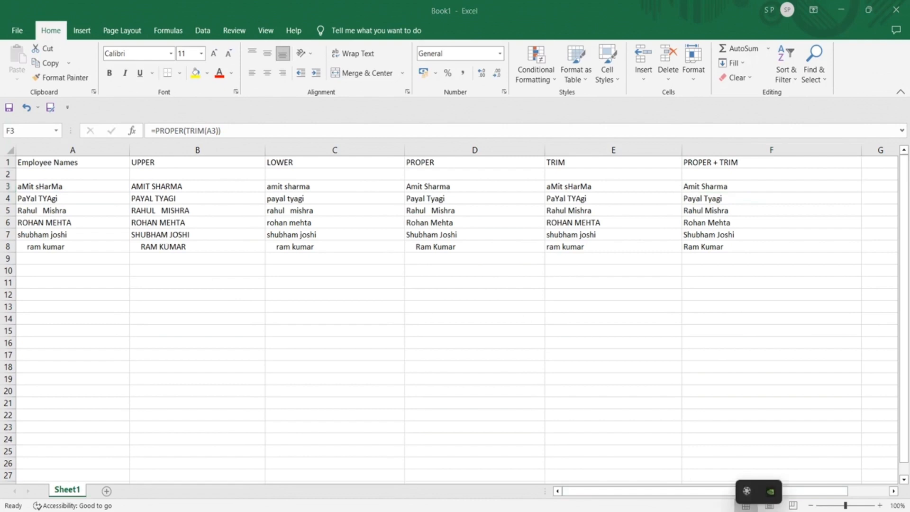
pyautogui.click(746, 491)
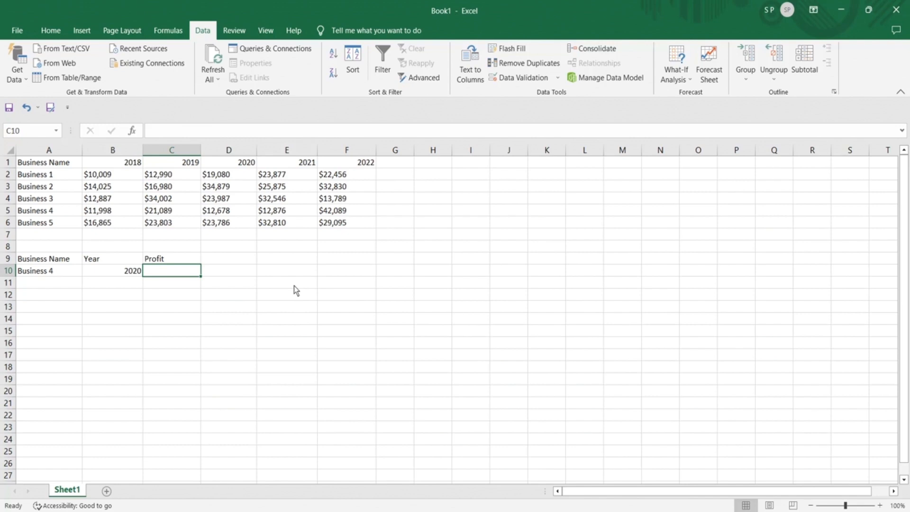
# Examine the yearly profit table in A1:F6 by business and year, and the Profit lookup cell C10 for Business 4 in 2020
pyautogui.moveTo(64, 163); pyautogui.dragTo(66, 225)
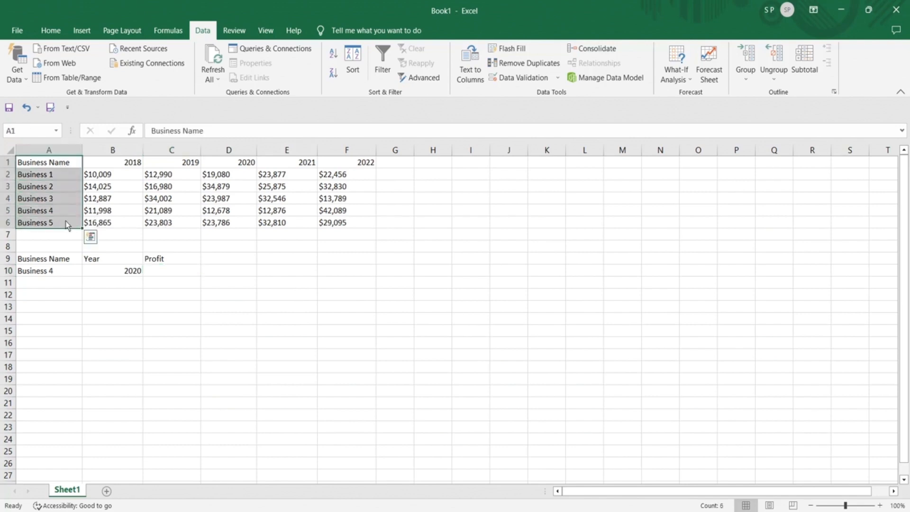
pyautogui.click(235, 380)
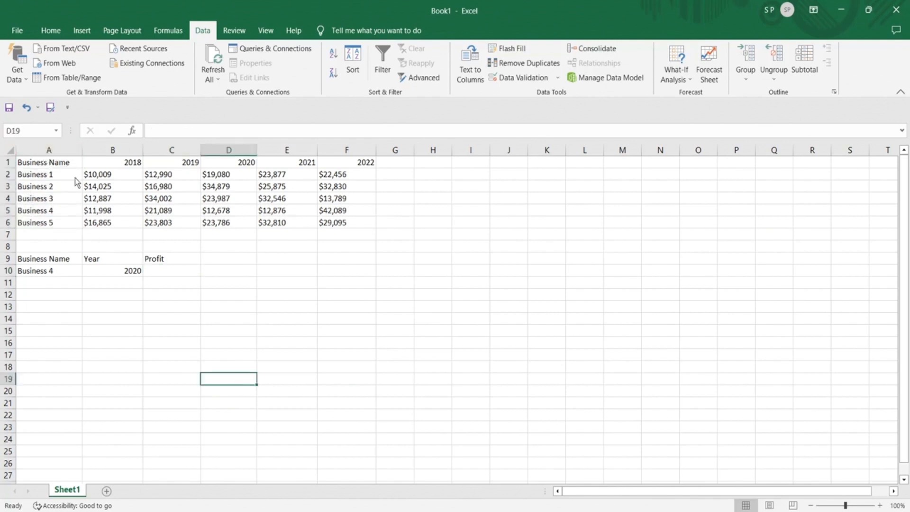
pyautogui.moveTo(109, 166); pyautogui.dragTo(361, 171)
pyautogui.moveTo(126, 177); pyautogui.dragTo(119, 232)
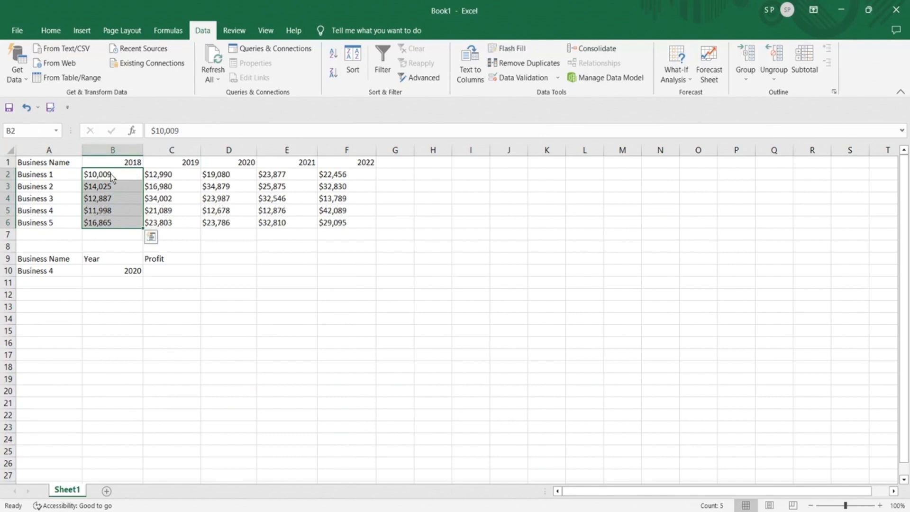
pyautogui.click(275, 336)
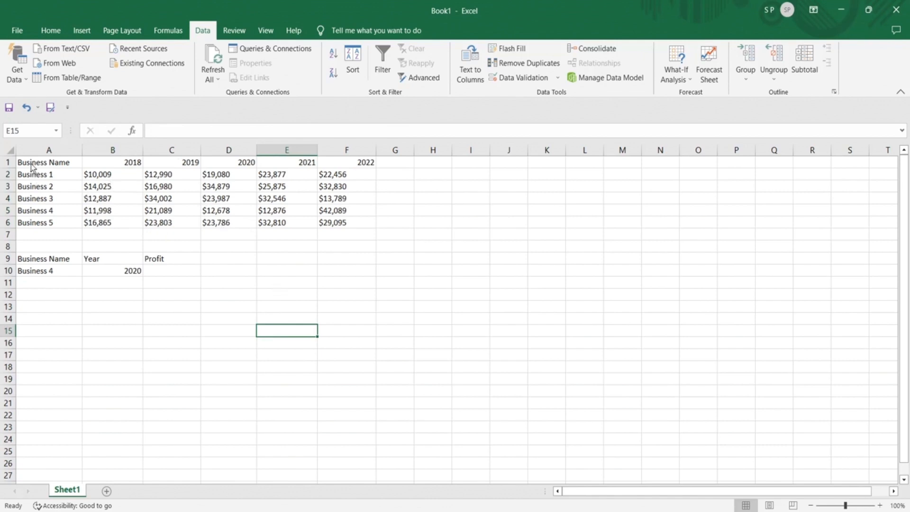
pyautogui.click(31, 163)
pyautogui.moveTo(30, 163); pyautogui.dragTo(340, 227)
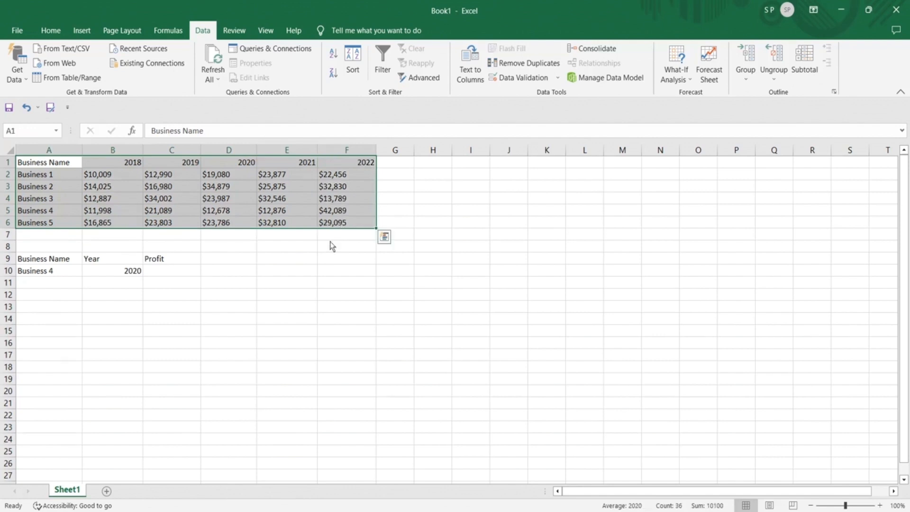
pyautogui.click(178, 276)
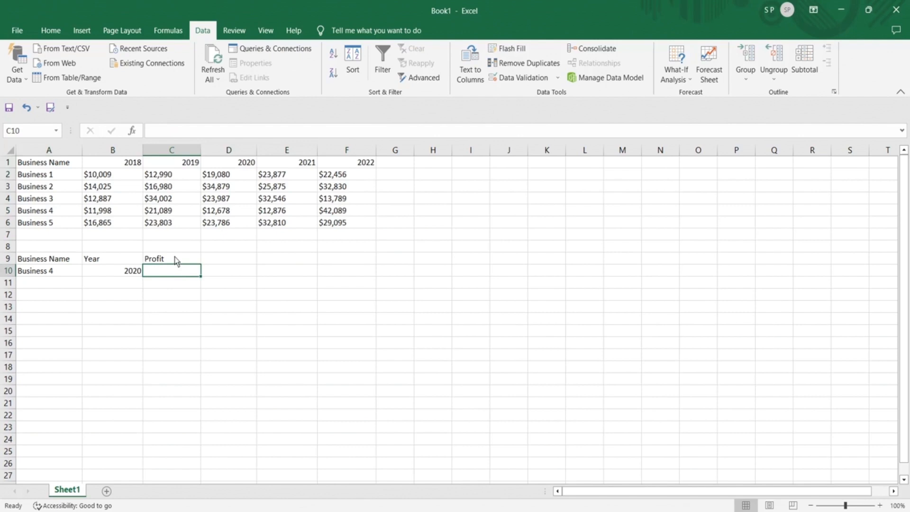
pyautogui.click(154, 204)
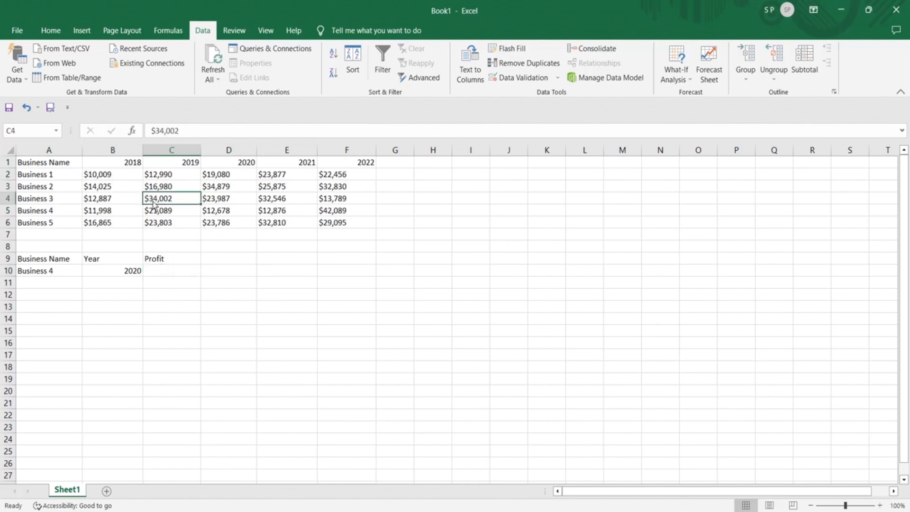
pyautogui.click(185, 165)
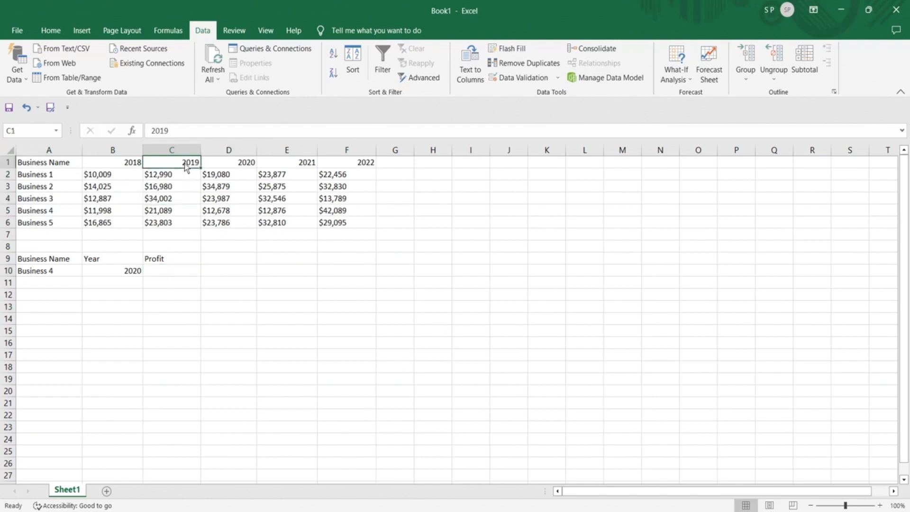
pyautogui.click(53, 211)
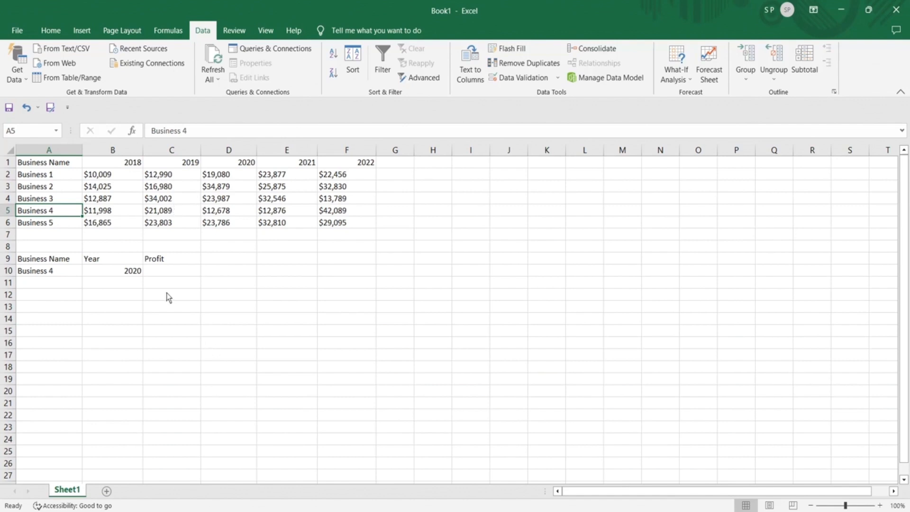
# Start a VLOOKUP formula in Profit cell C10 with the business name in A10 as the lookup value
pyautogui.click(53, 274)
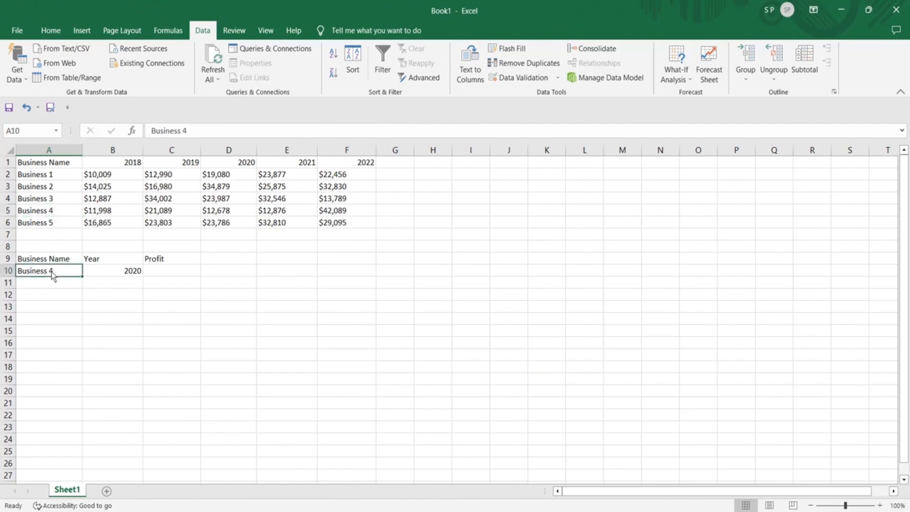
pyautogui.click(107, 274)
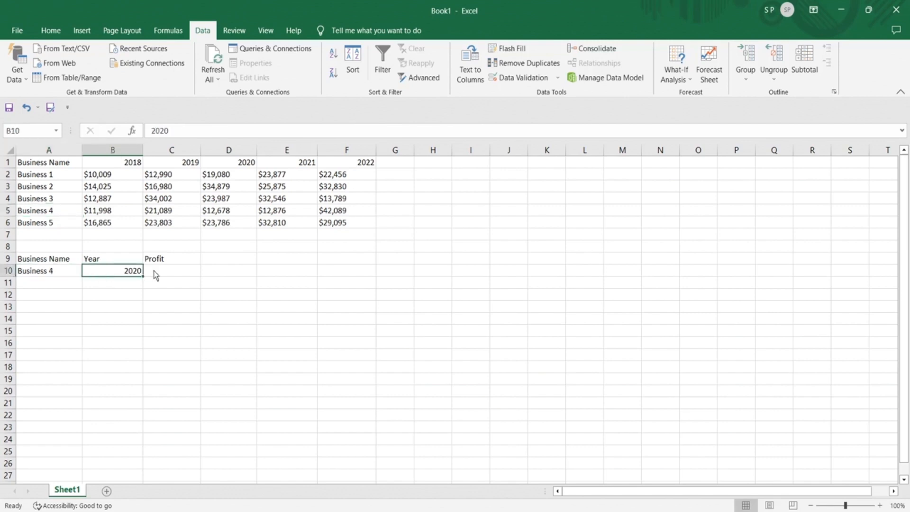
pyautogui.click(156, 274)
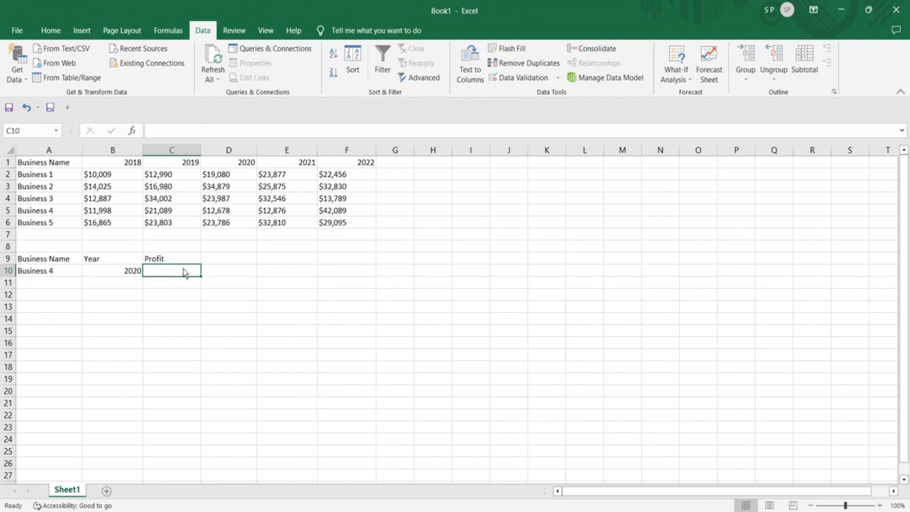
pyautogui.write('=')
pyautogui.write('VLOO')
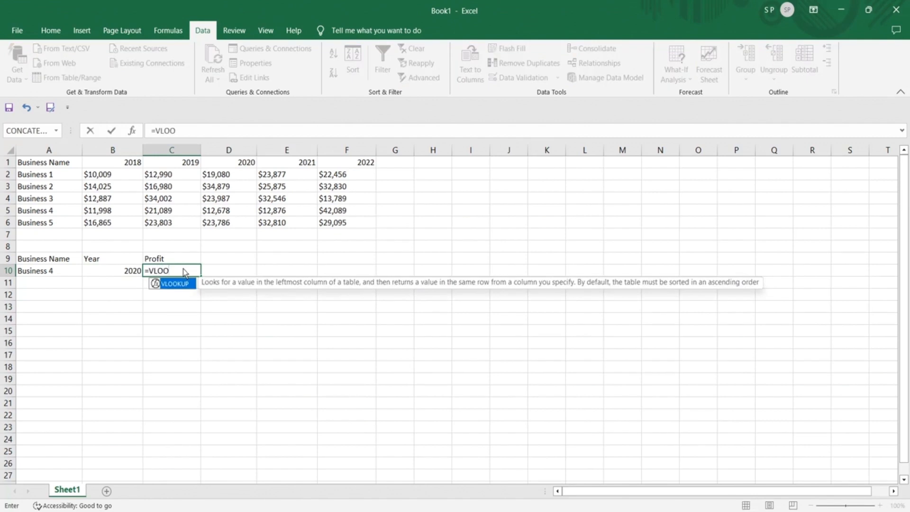
pyautogui.press('Tab')
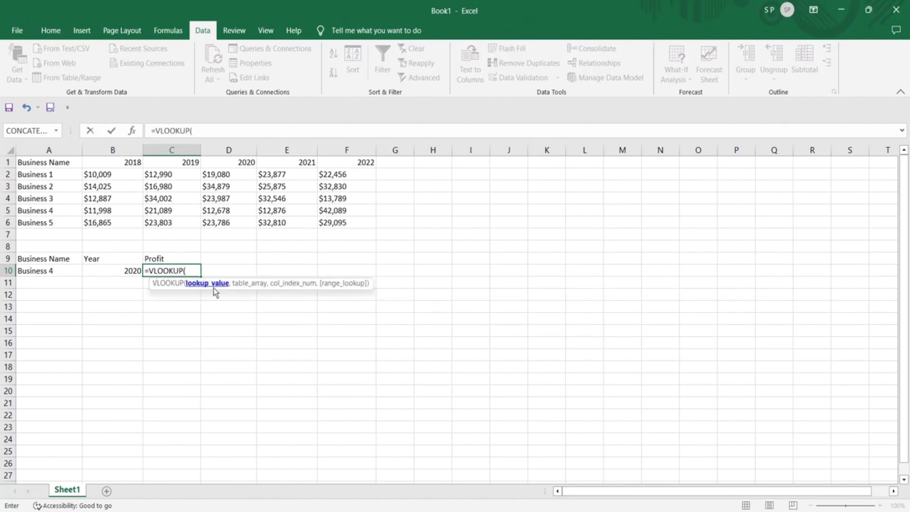
pyautogui.click(58, 271)
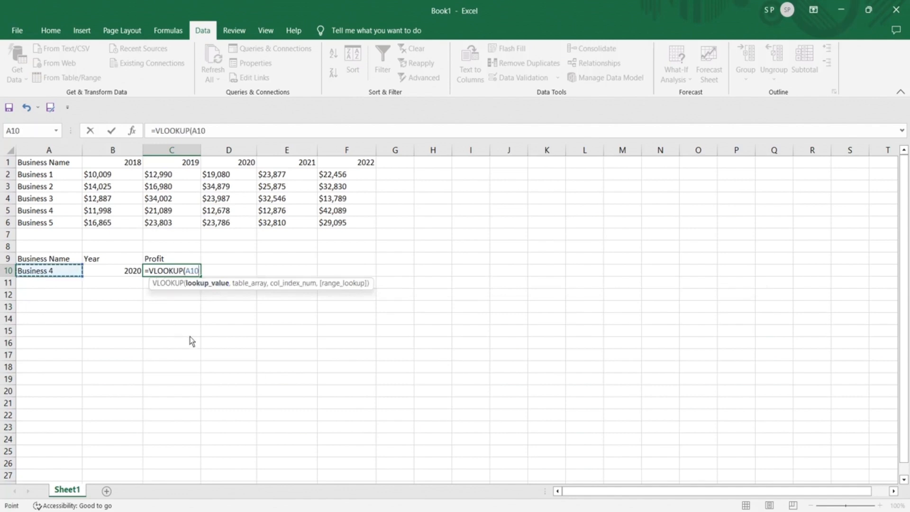
pyautogui.write(',')
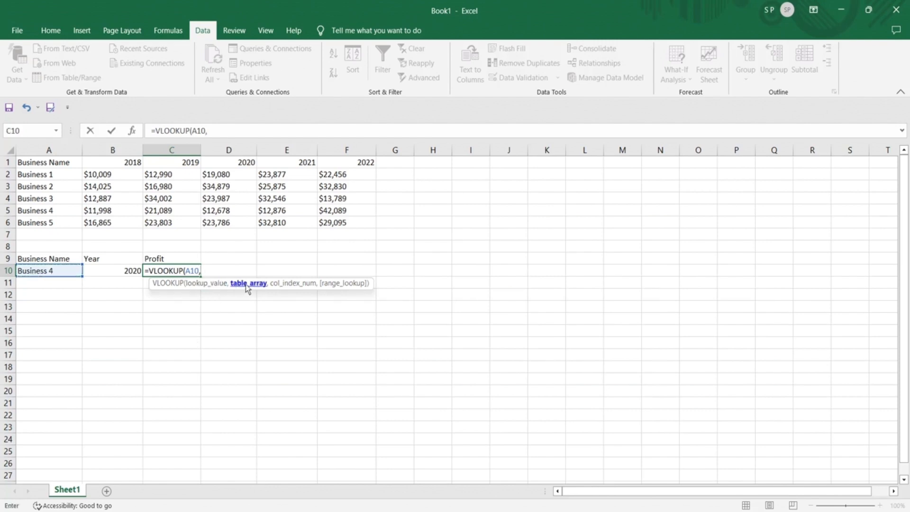
# Complete the C10 VLOOKUP with table range A1:F6, column index 4 and FALSE for an exact match, and commit it
pyautogui.moveTo(35, 164); pyautogui.dragTo(337, 225)
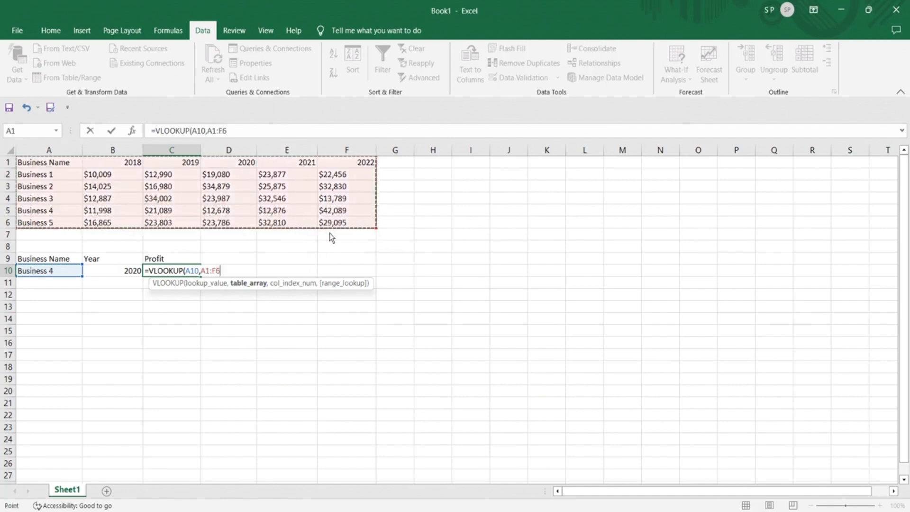
pyautogui.write(',')
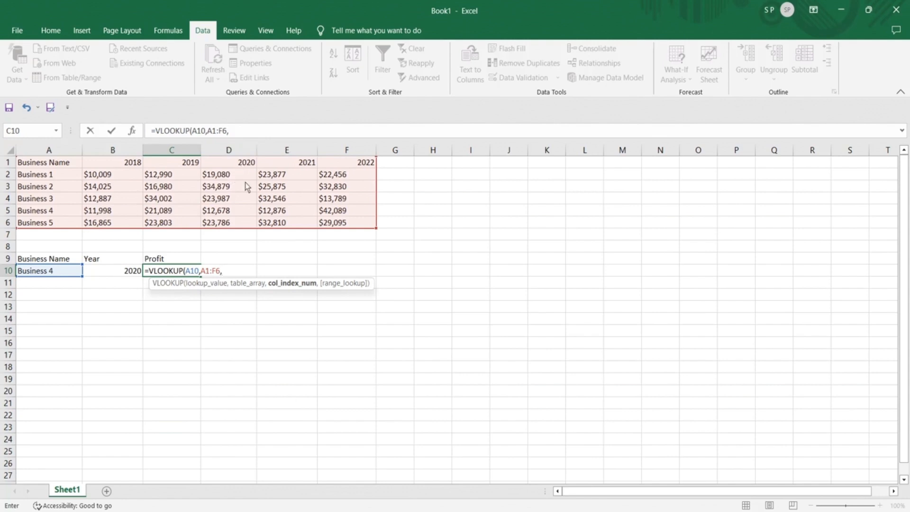
pyautogui.write('4,')
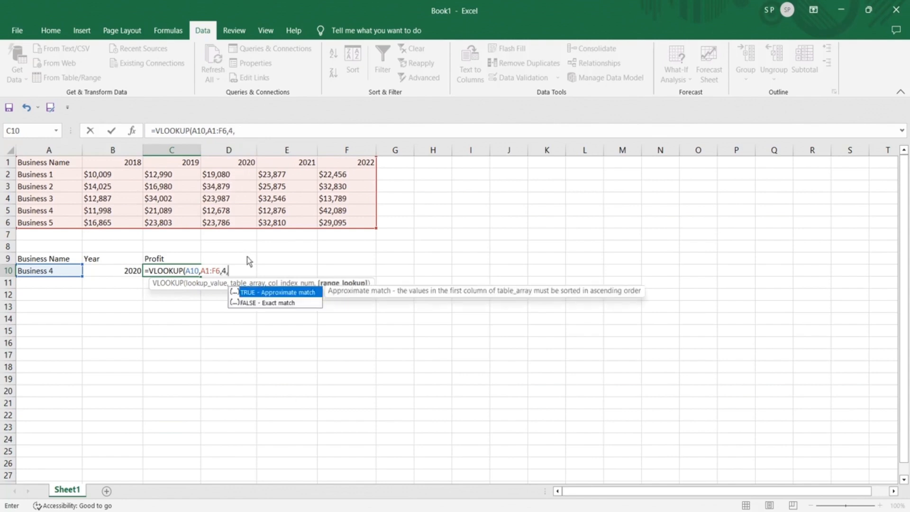
pyautogui.write('FALSE)')
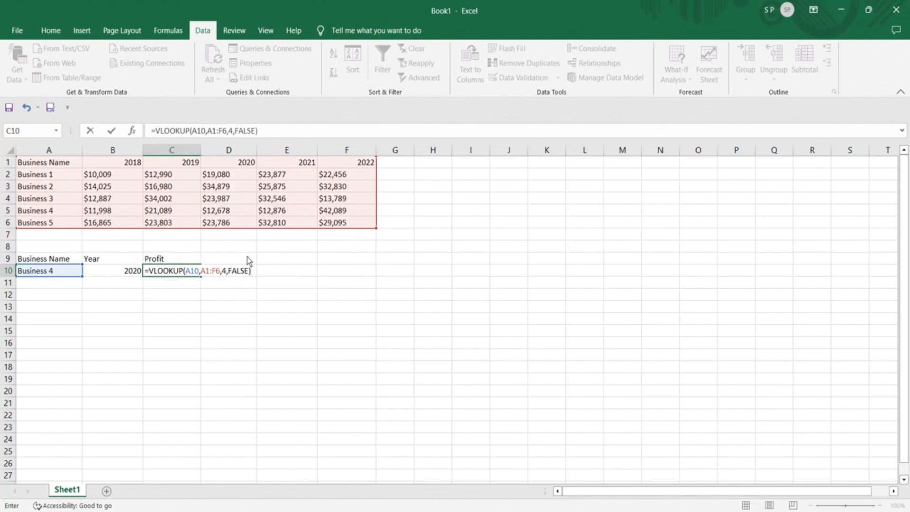
pyautogui.press('Return')
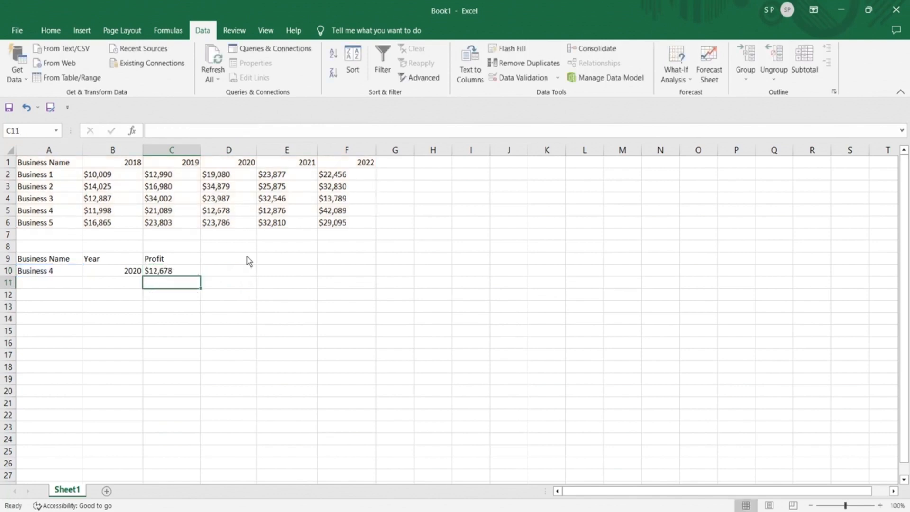
# Set the lookup year in B10 to 2021
pyautogui.click(188, 272)
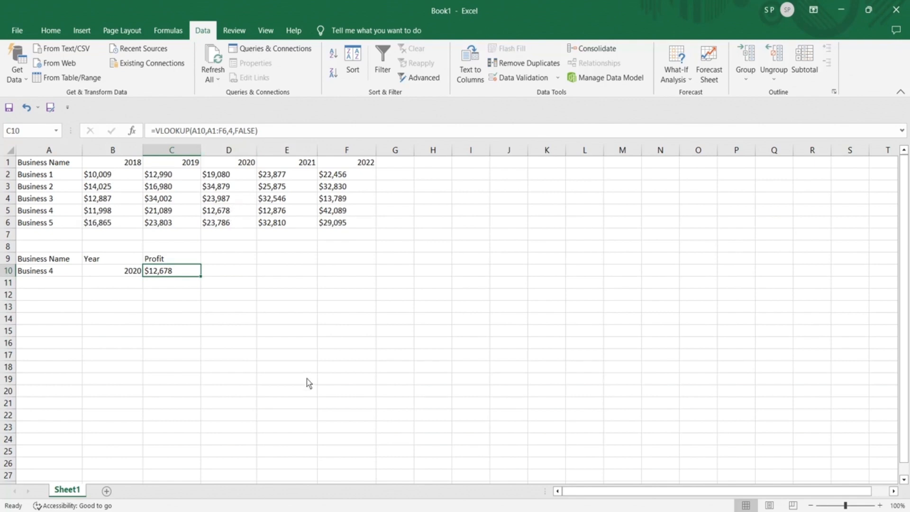
pyautogui.click(125, 276)
pyautogui.write('2021')
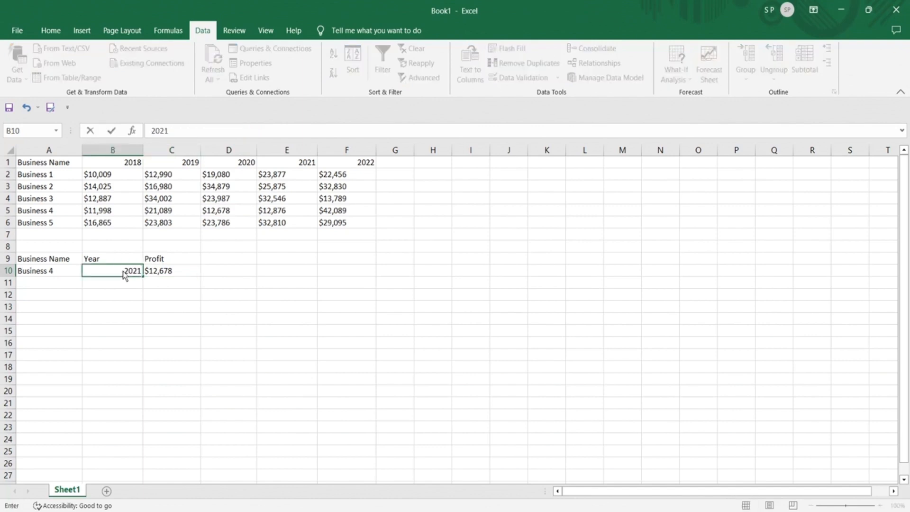
pyautogui.press('Return')
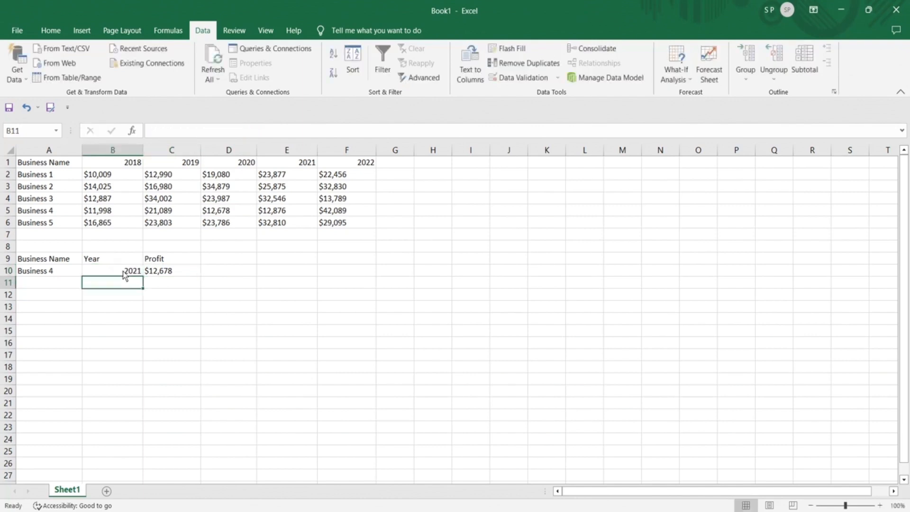
# Set the column index in the C10 VLOOKUP formula to 5 and commit the formula
pyautogui.click(159, 274)
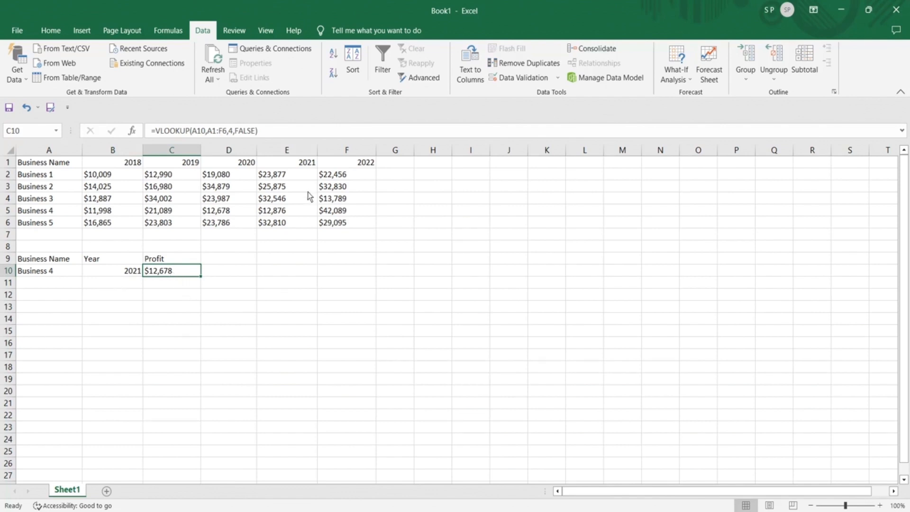
pyautogui.doubleClick(187, 273)
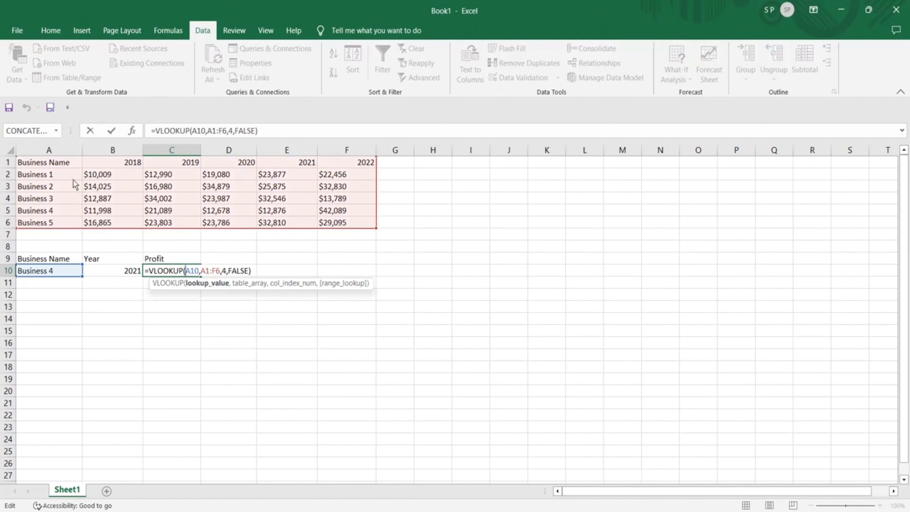
pyautogui.press('Right')
pyautogui.press('Right')
pyautogui.press('Right')
pyautogui.press('Right')
pyautogui.press('Right')
pyautogui.press('Right')
pyautogui.press('Right')
pyautogui.press('Right')
pyautogui.press('Right')
pyautogui.press('Right')
pyautogui.press('BackSpace')
pyautogui.write('5')
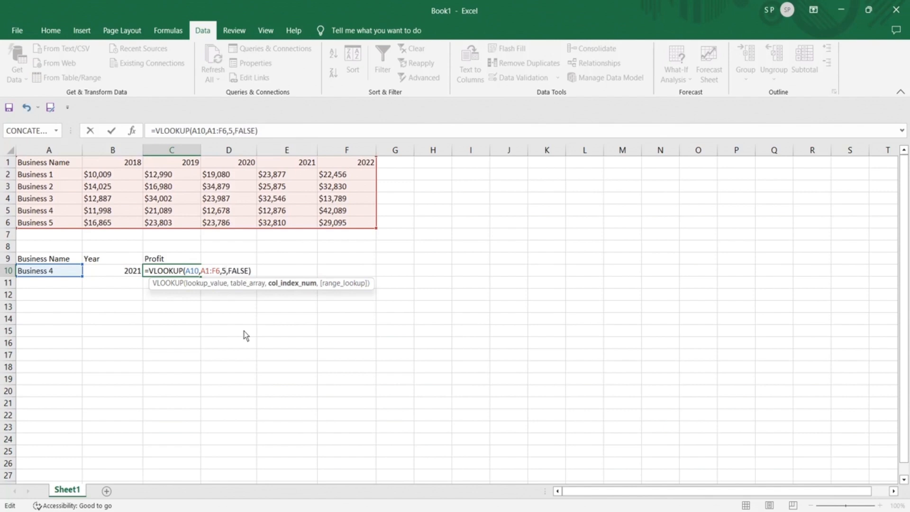
pyautogui.press('Return')
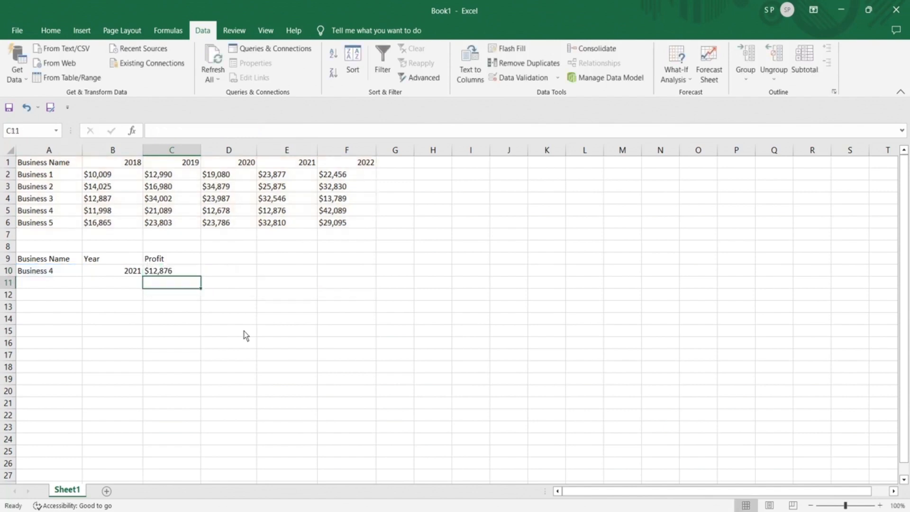
# Review the VLOOKUP formula in C10 together with the year in B10 and the business name in A10
pyautogui.click(183, 274)
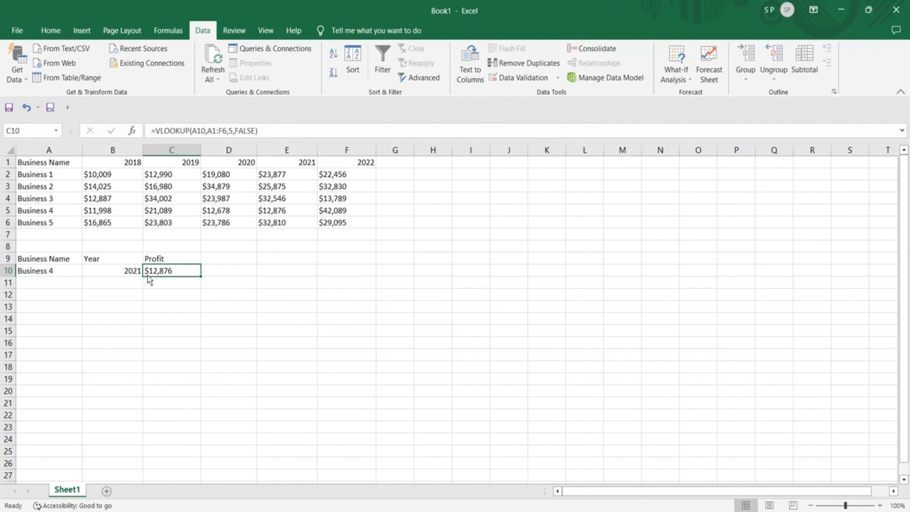
pyautogui.click(131, 272)
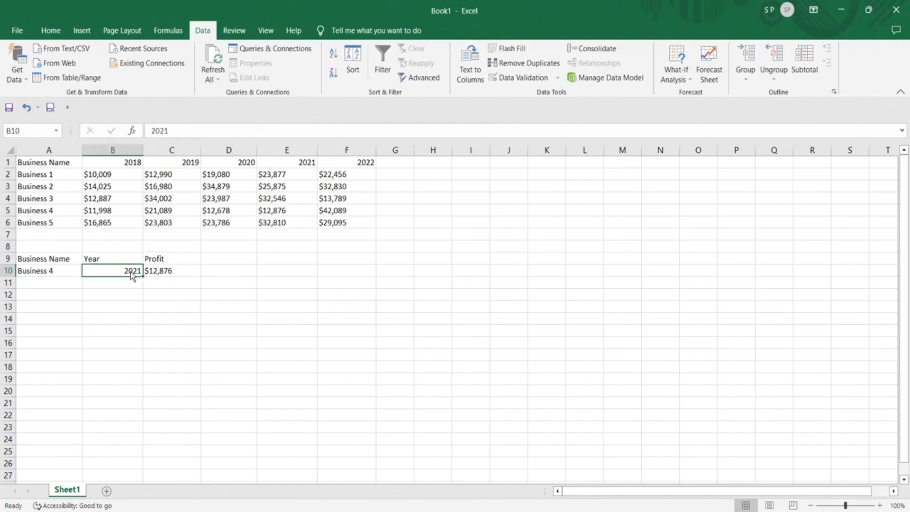
pyautogui.click(68, 274)
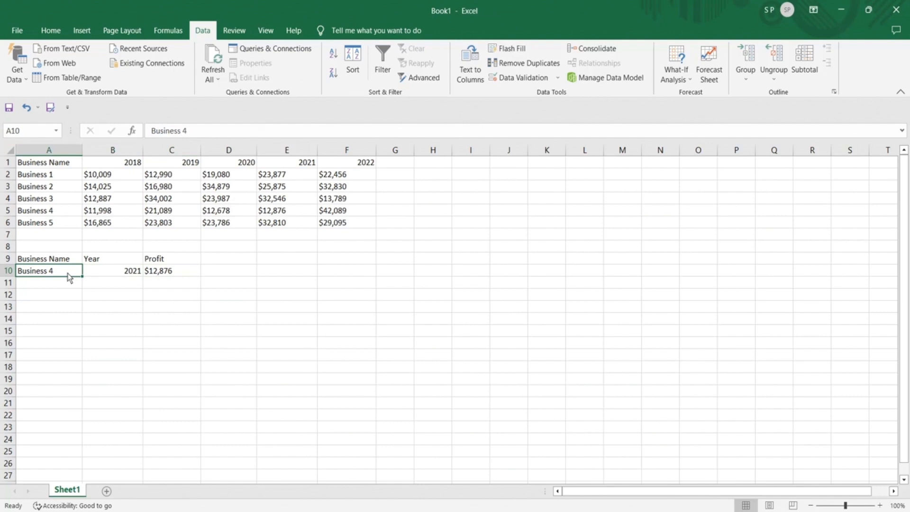
pyautogui.click(171, 275)
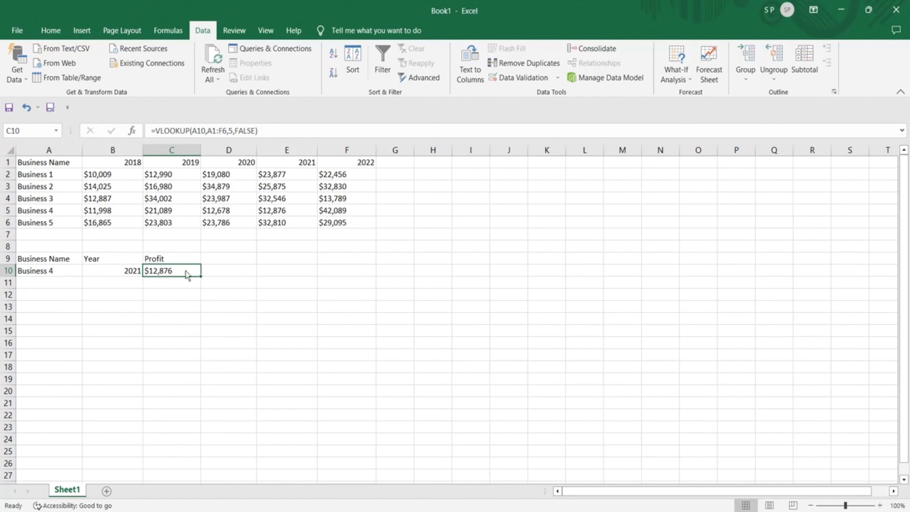
pyautogui.doubleClick(172, 274)
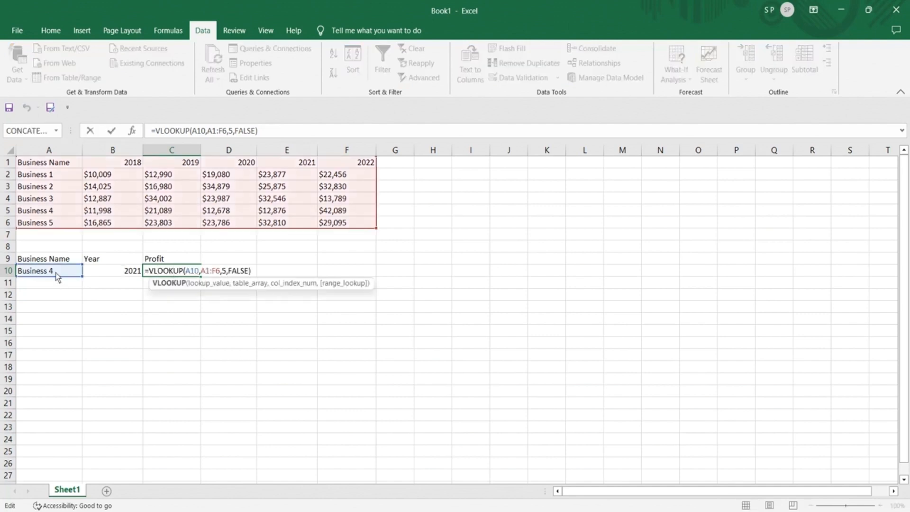
pyautogui.click(224, 307)
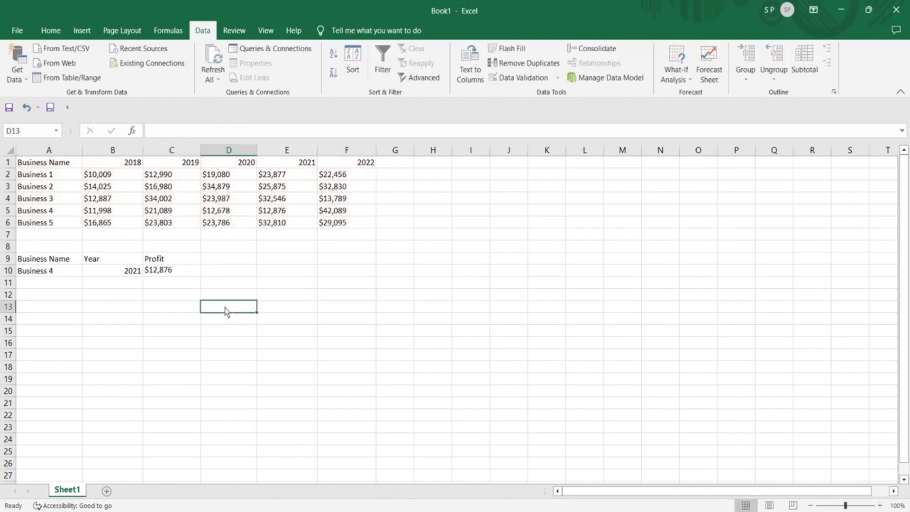
# Enter the note "Index and MAtch" in cell D10
pyautogui.click(230, 274)
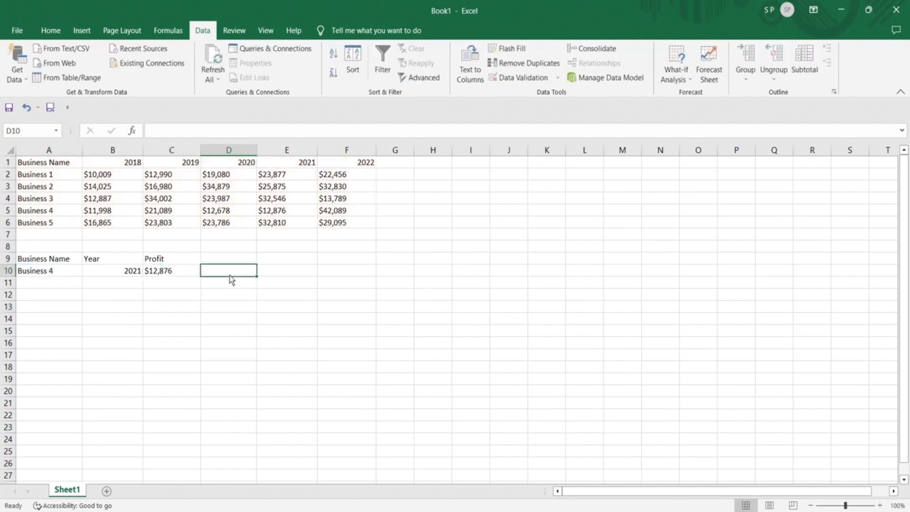
pyautogui.write('INd')
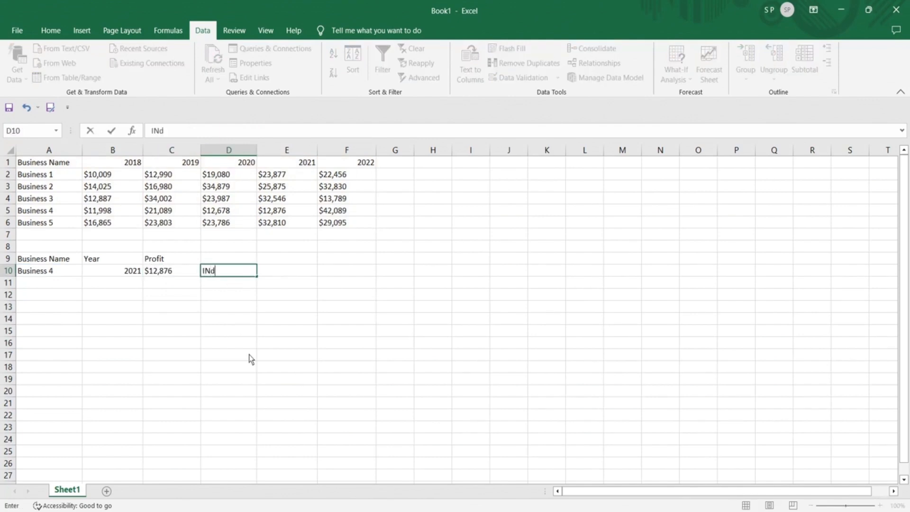
pyautogui.write('ex and MAtch')
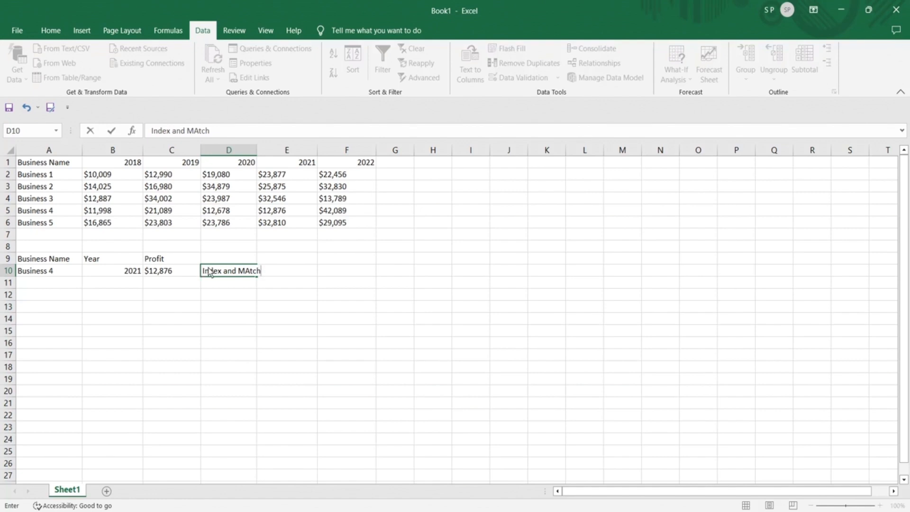
pyautogui.doubleClick(243, 274)
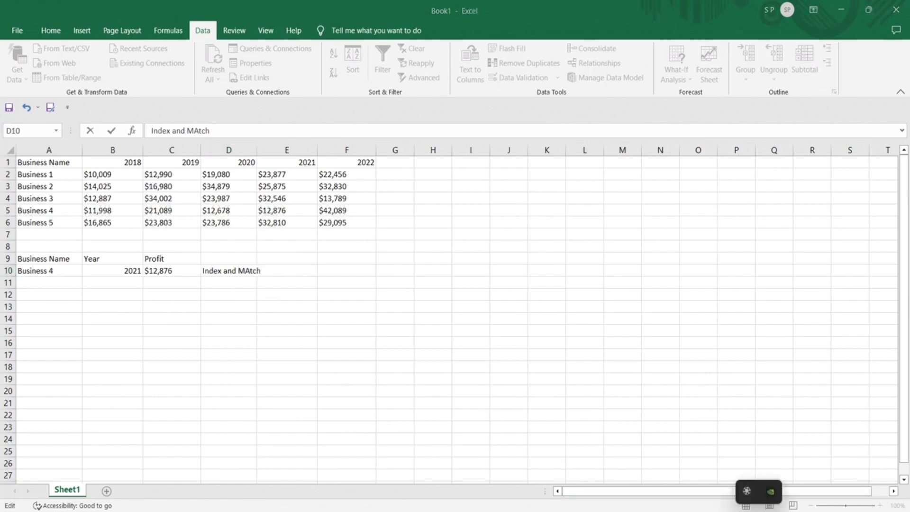
pyautogui.click(747, 490)
pyautogui.click(879, 486)
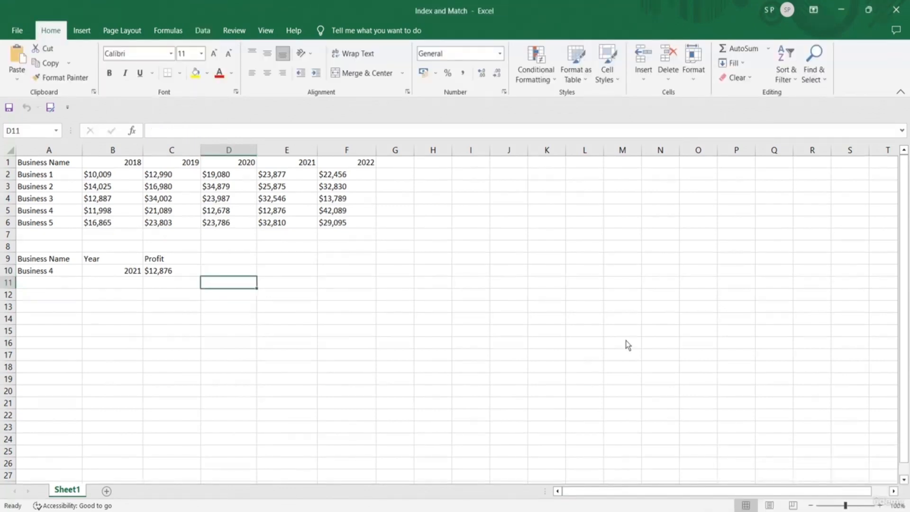
pyautogui.click(289, 264)
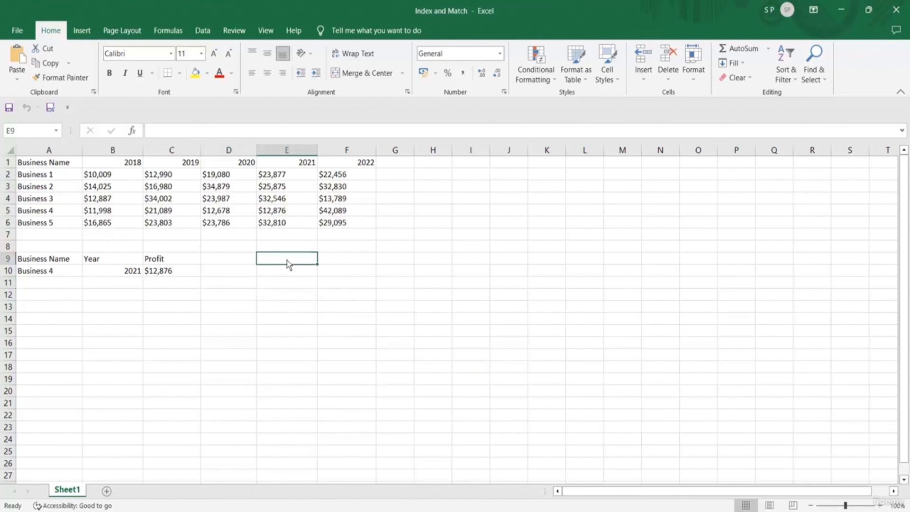
pyautogui.write('INdex')
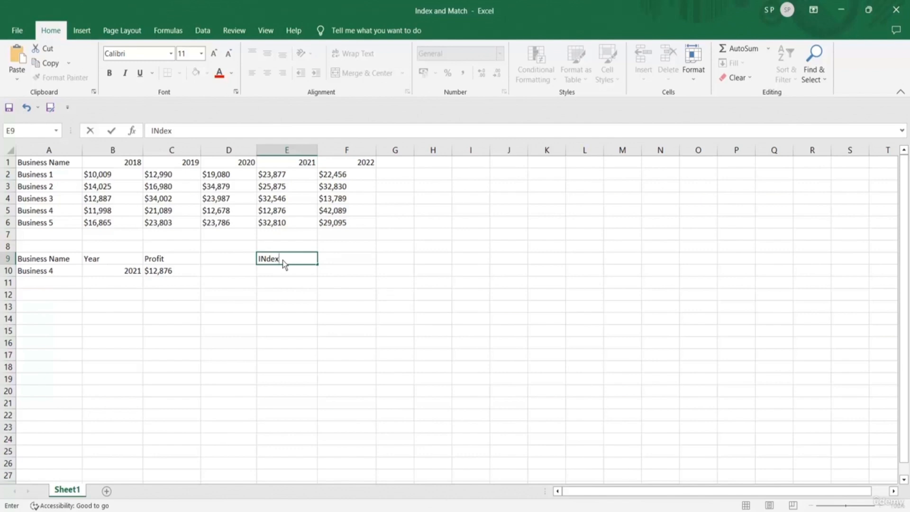
pyautogui.press('BackSpace')
pyautogui.press('BackSpace')
pyautogui.press('BackSpace')
pyautogui.press('BackSpace')
pyautogui.press('BackSpace')
# Replace the VLOOKUP formula in C10 with an INDEX formula that uses A1:F6 as its array
pyautogui.doubleClick(174, 271)
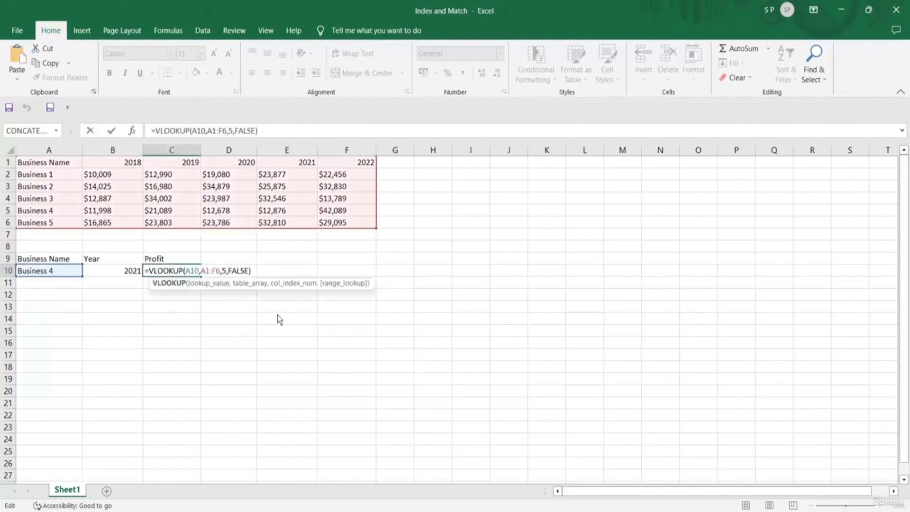
pyautogui.hotkey('ctrl', 'a')
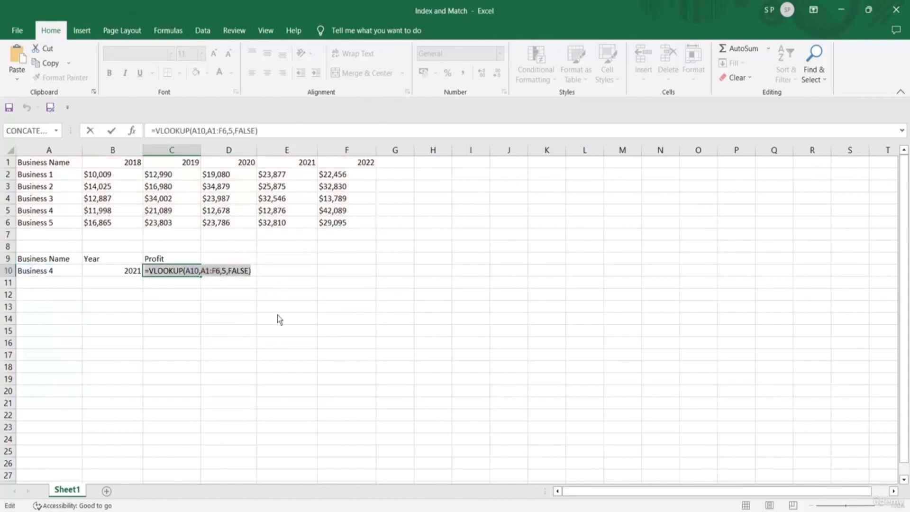
pyautogui.press('BackSpace')
pyautogui.write('=INDE')
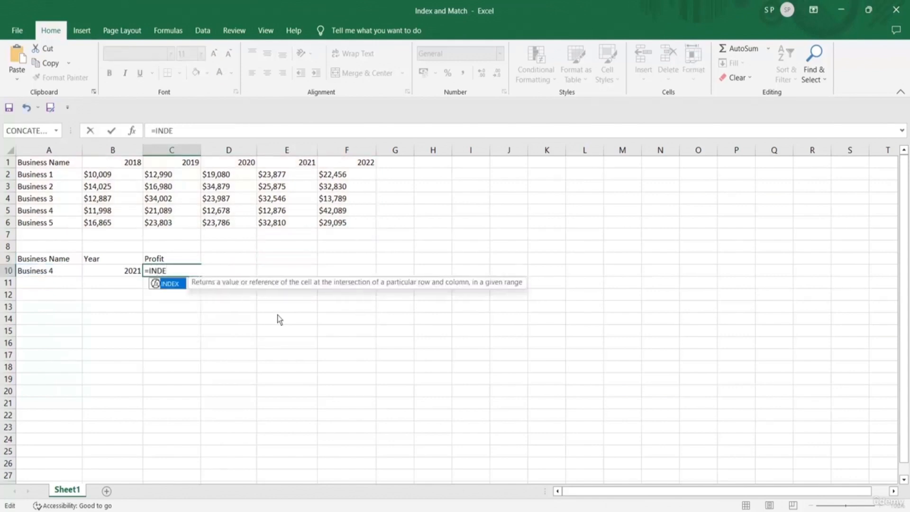
pyautogui.press('Tab')
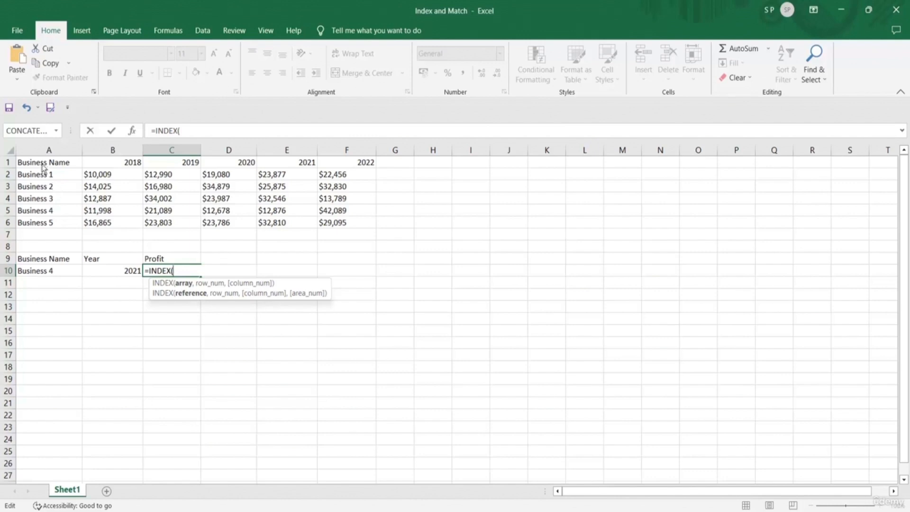
pyautogui.moveTo(42, 166); pyautogui.dragTo(331, 227)
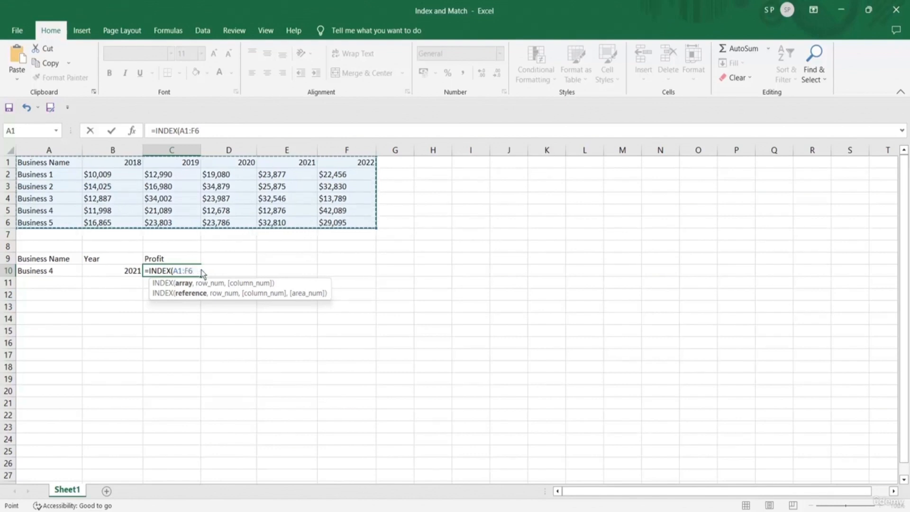
pyautogui.write(',')
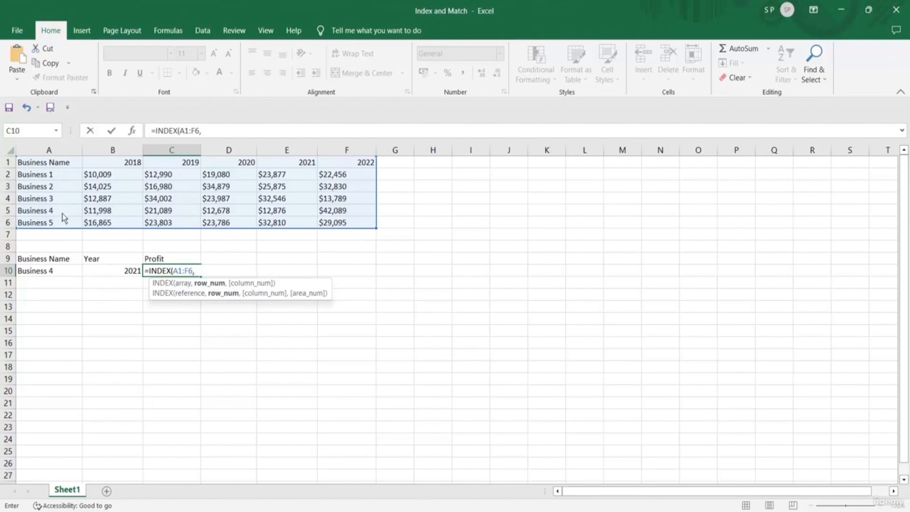
# Complete the INDEX formula in C10 with row number 5 and column number 4, and commit it
pyautogui.write('5,')
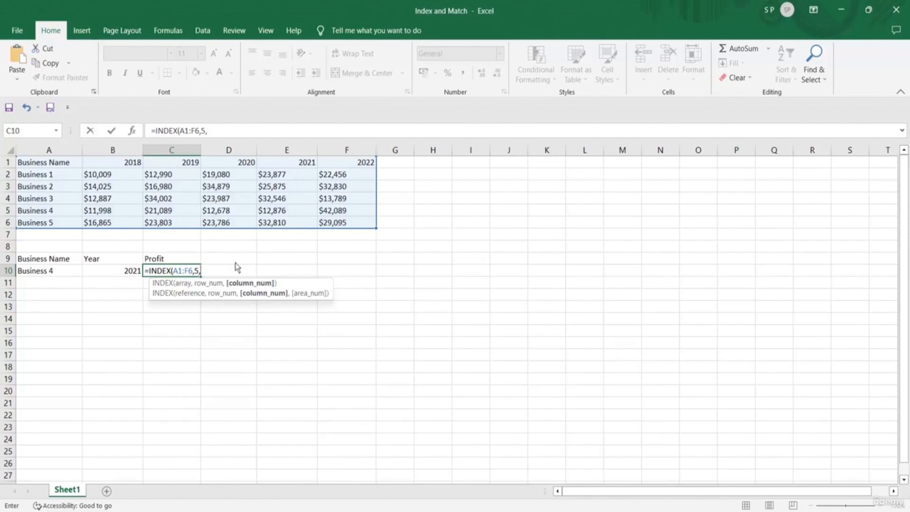
pyautogui.write('5')
pyautogui.press('BackSpace')
pyautogui.write('4')
pyautogui.write(')')
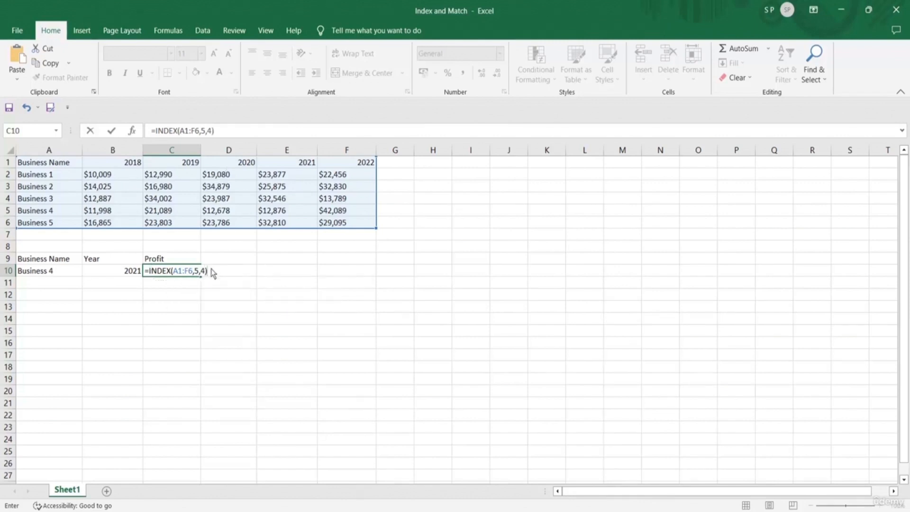
pyautogui.press('Return')
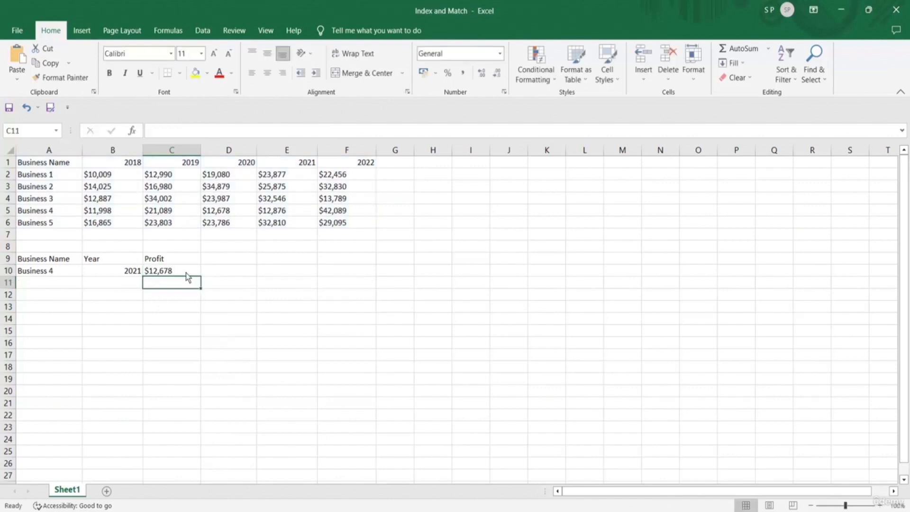
# Compare the INDEX result in C10 with table cell D5 and set the lookup year in B10 to 2020
pyautogui.click(129, 274)
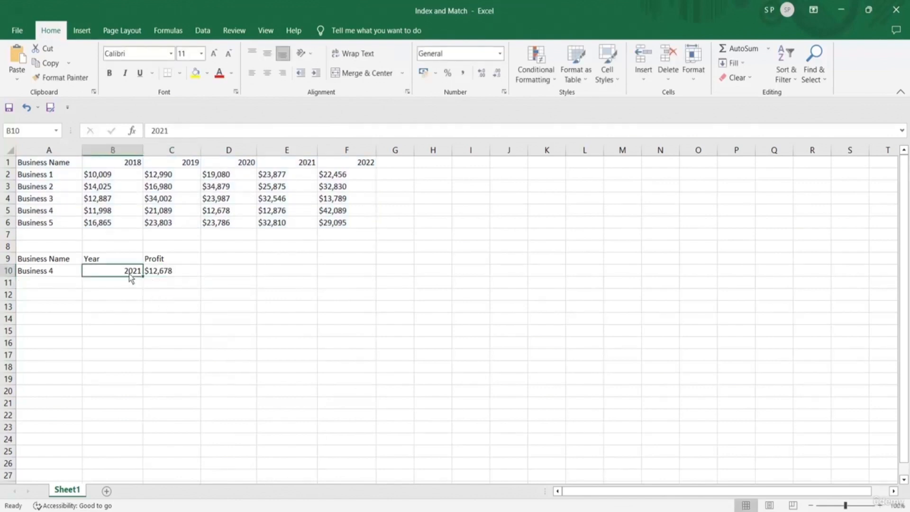
pyautogui.click(171, 272)
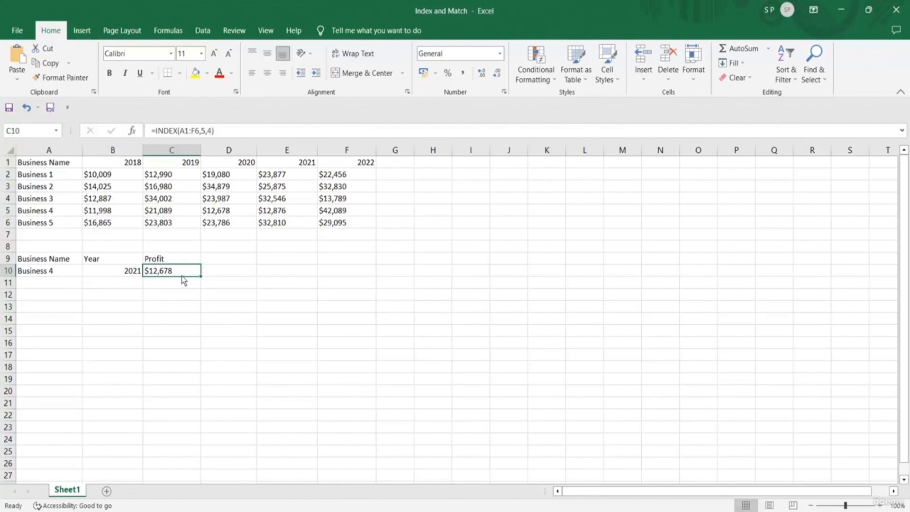
pyautogui.click(223, 213)
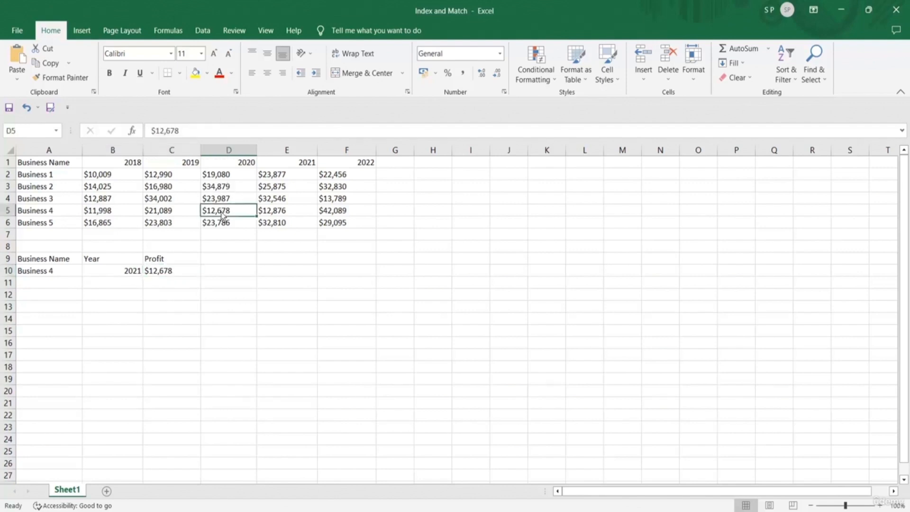
pyautogui.click(173, 272)
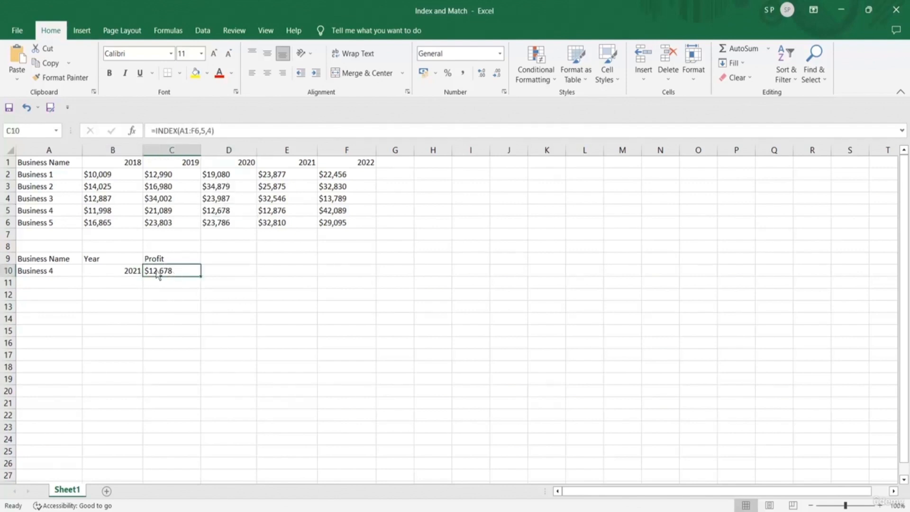
pyautogui.click(125, 274)
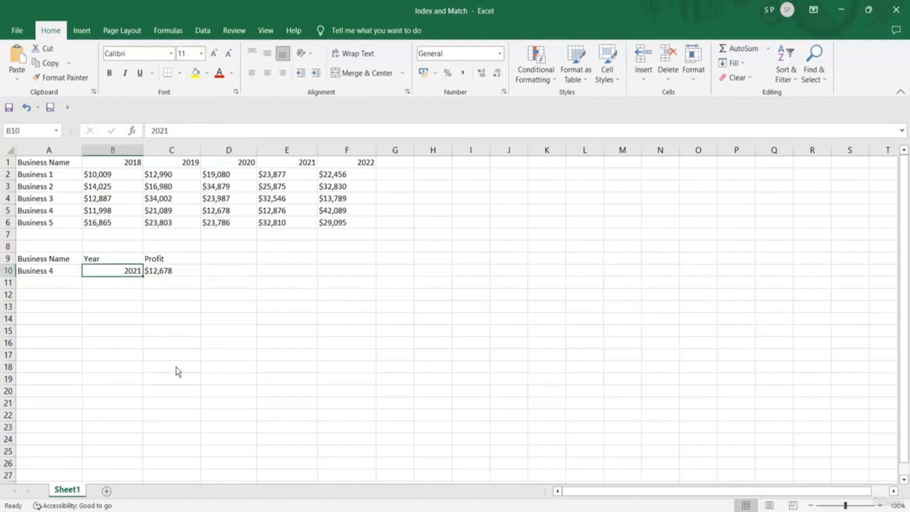
pyautogui.write('2020')
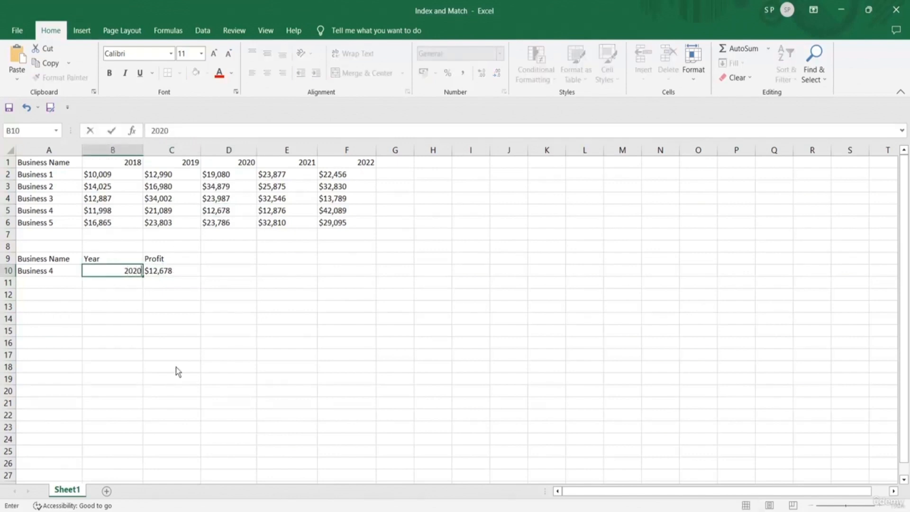
pyautogui.press('Tab')
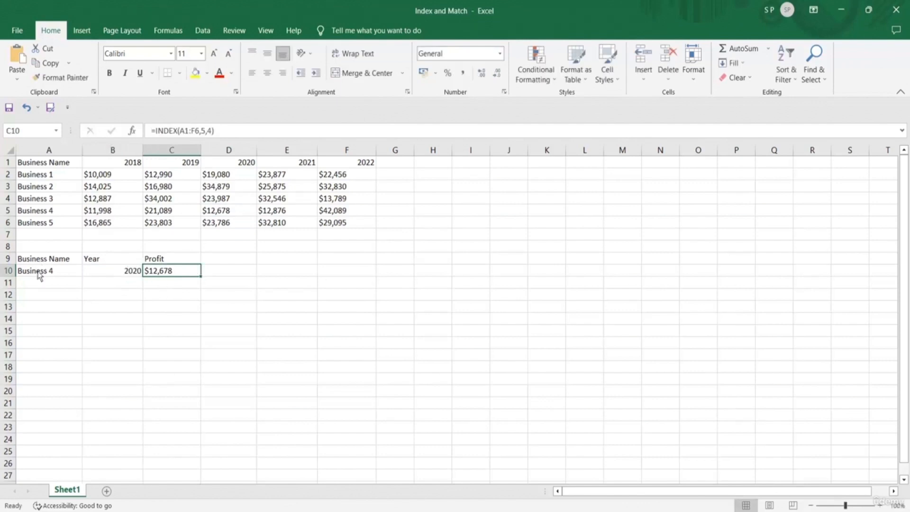
# Enter the heading "MATCH" in cell E9, beside the profit lookup table
pyautogui.click(241, 262)
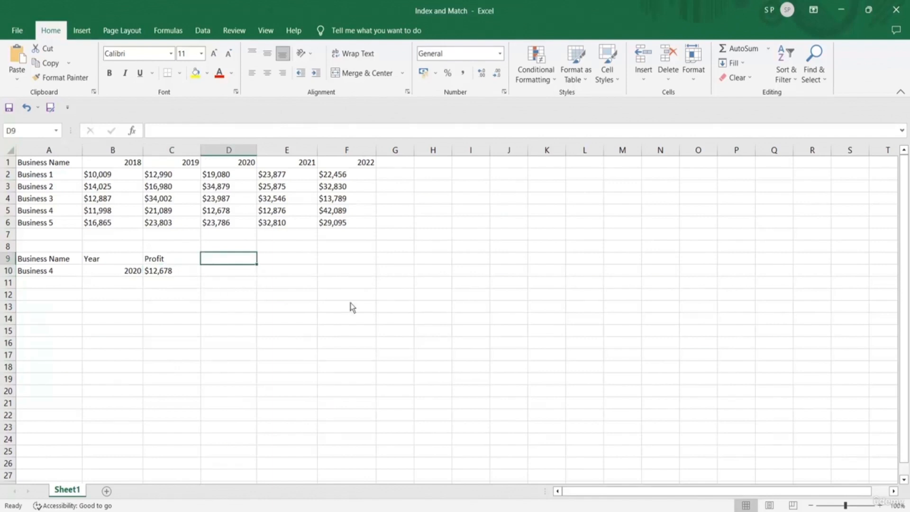
pyautogui.click(301, 261)
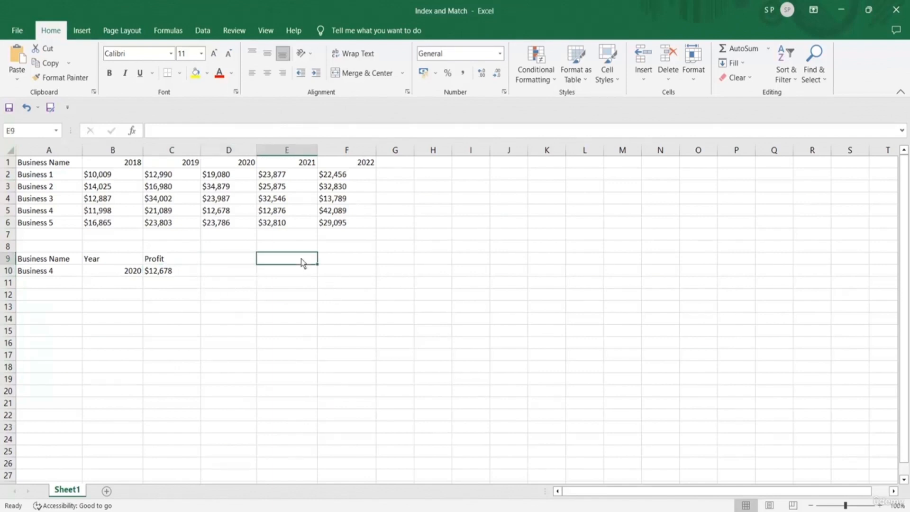
pyautogui.write('MATCH')
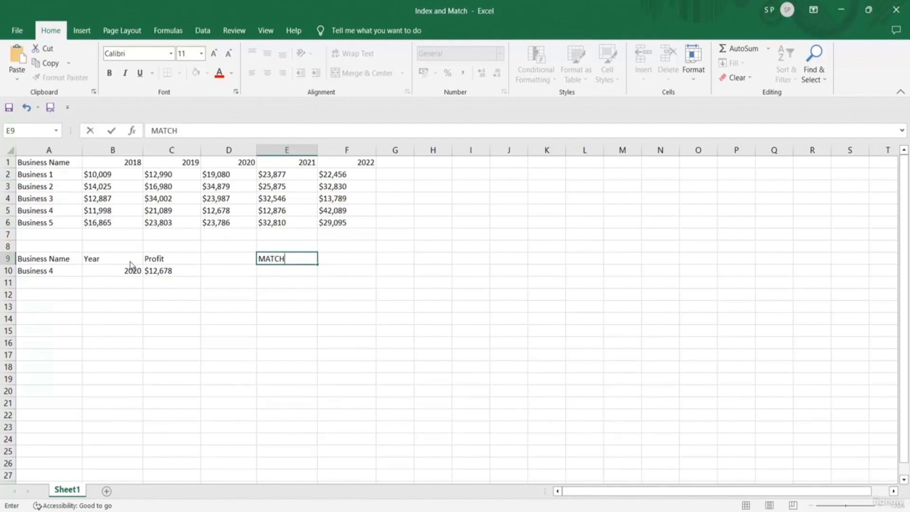
pyautogui.click(58, 269)
pyautogui.click(104, 277)
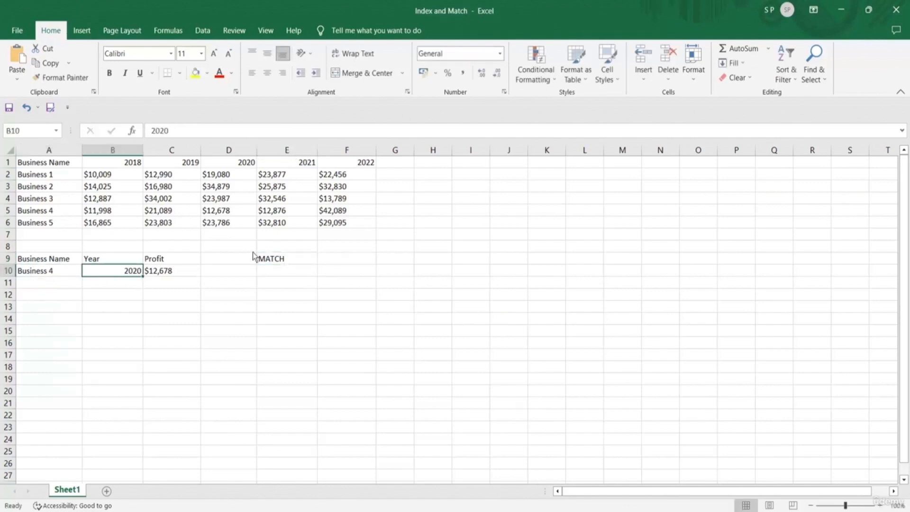
pyautogui.click(272, 262)
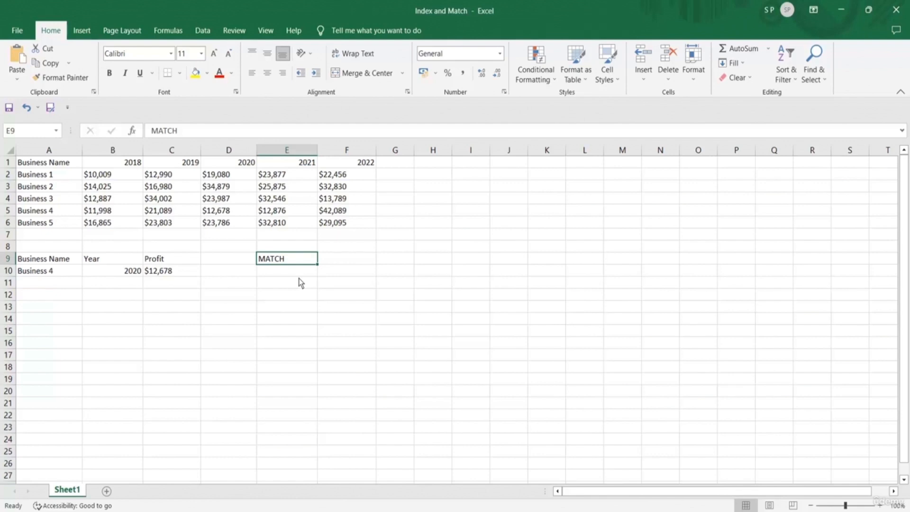
# Enter the exact-match formula =MATCH(A10,A1:A6,0) in E10 to find the position of the business name
pyautogui.click(283, 273)
pyautogui.write('=')
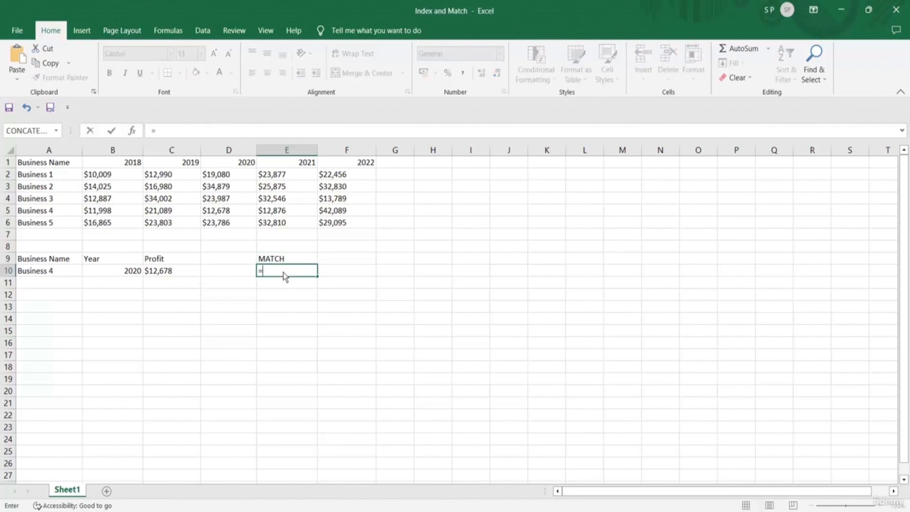
pyautogui.write('MATCH(')
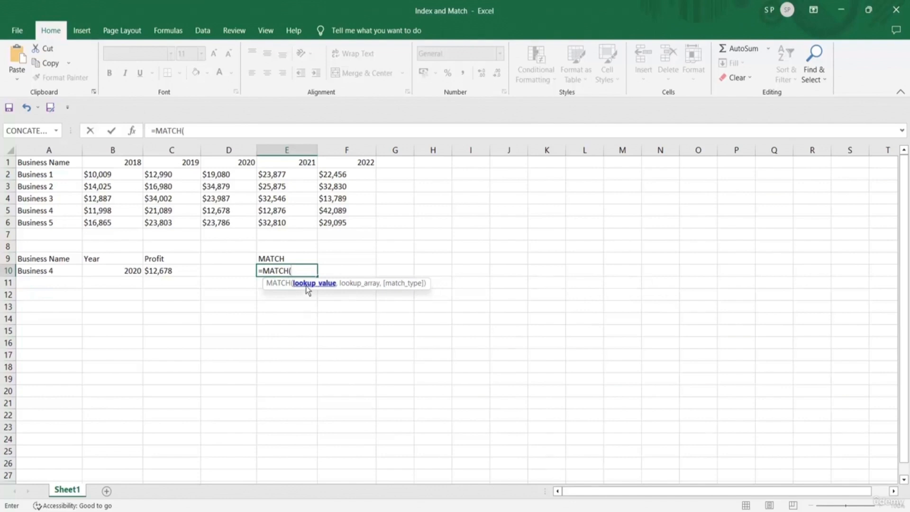
pyautogui.click(51, 273)
pyautogui.write(',')
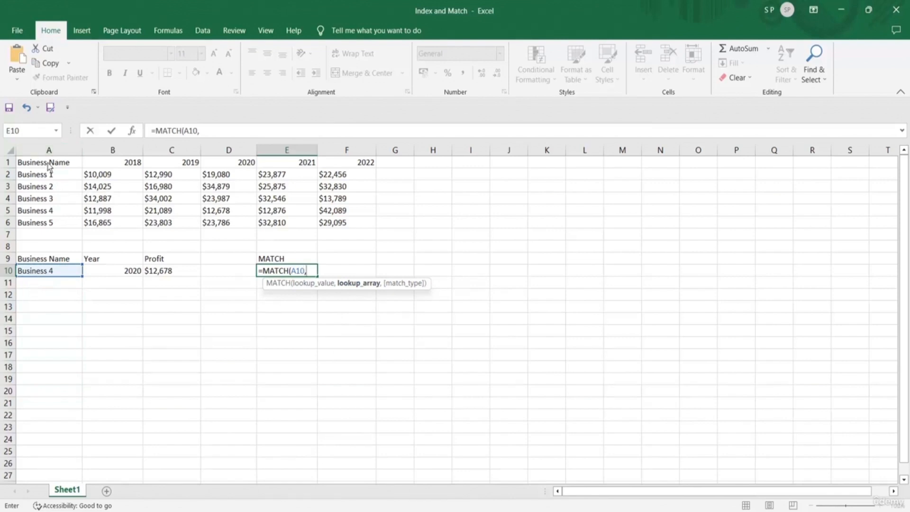
pyautogui.moveTo(49, 165); pyautogui.dragTo(55, 226)
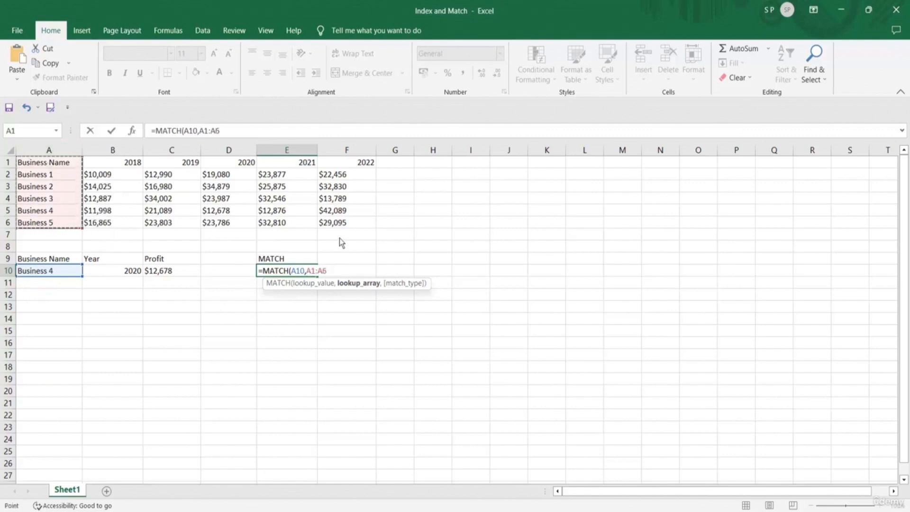
pyautogui.write(',')
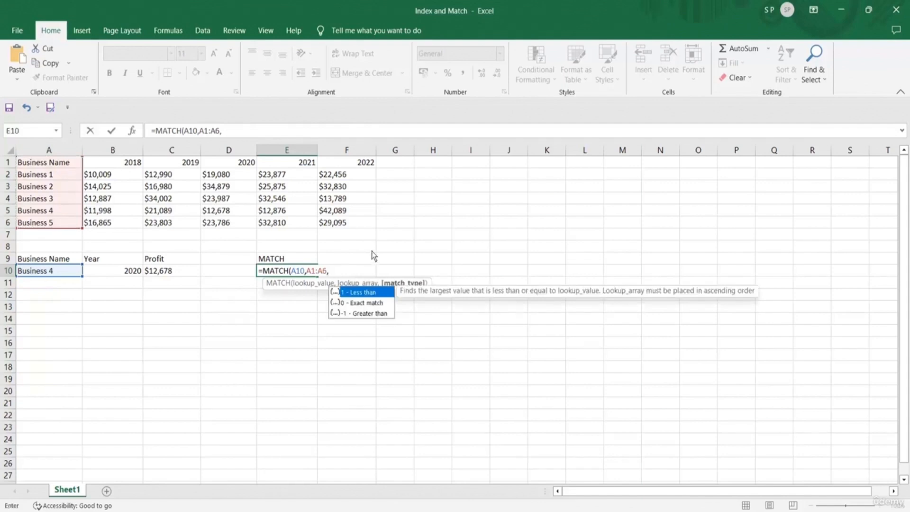
pyautogui.doubleClick(373, 302)
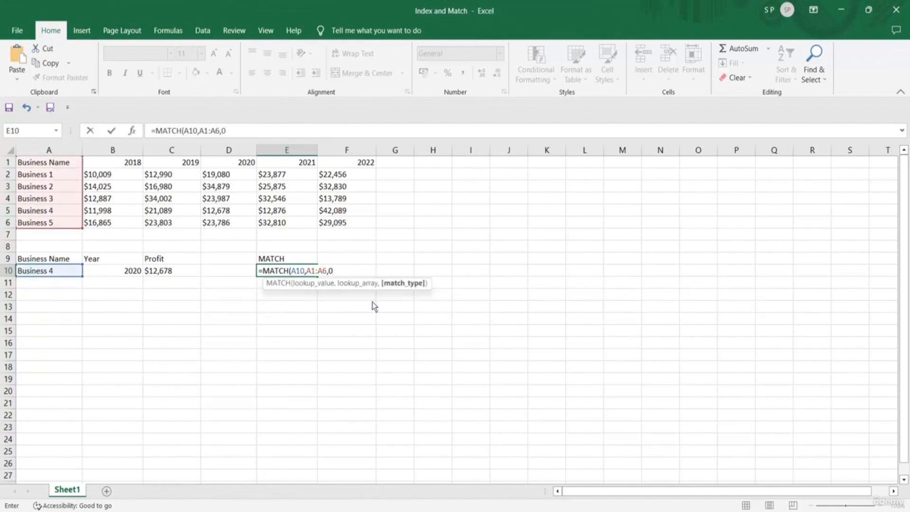
pyautogui.write(')')
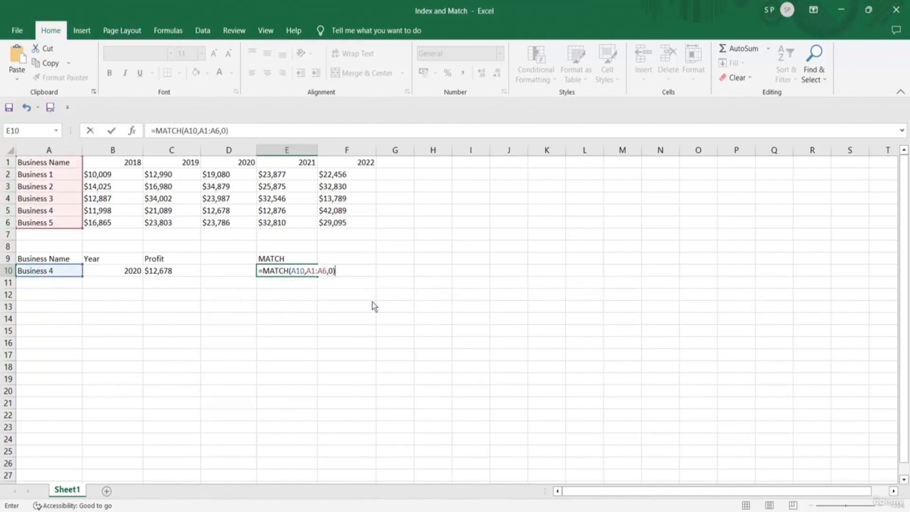
pyautogui.press('Return')
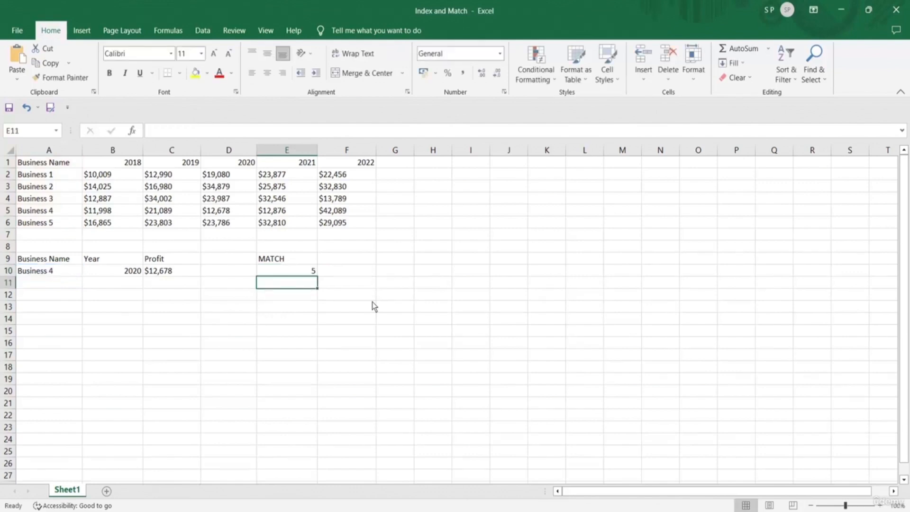
# Check the MATCH result in E10 against the business name in A10 and its position in the table's first column
pyautogui.click(53, 273)
pyautogui.click(287, 273)
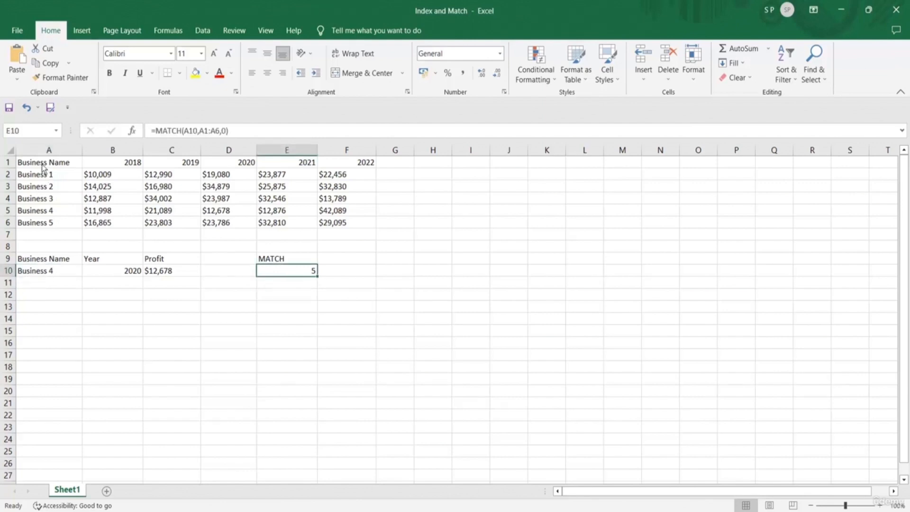
pyautogui.click(55, 213)
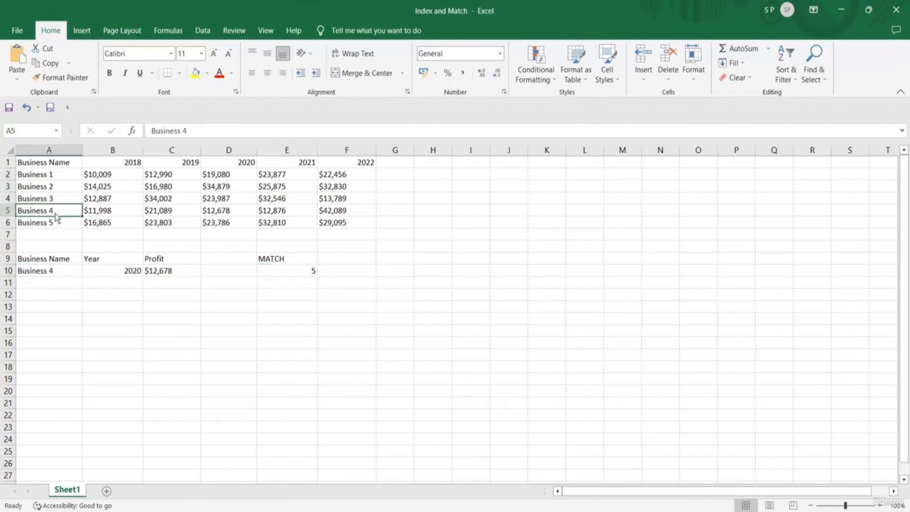
pyautogui.click(49, 282)
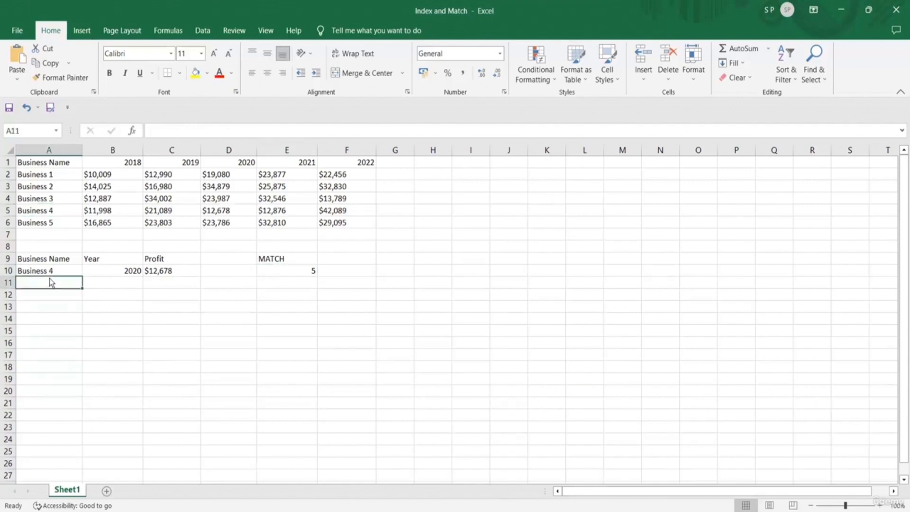
pyautogui.click(49, 271)
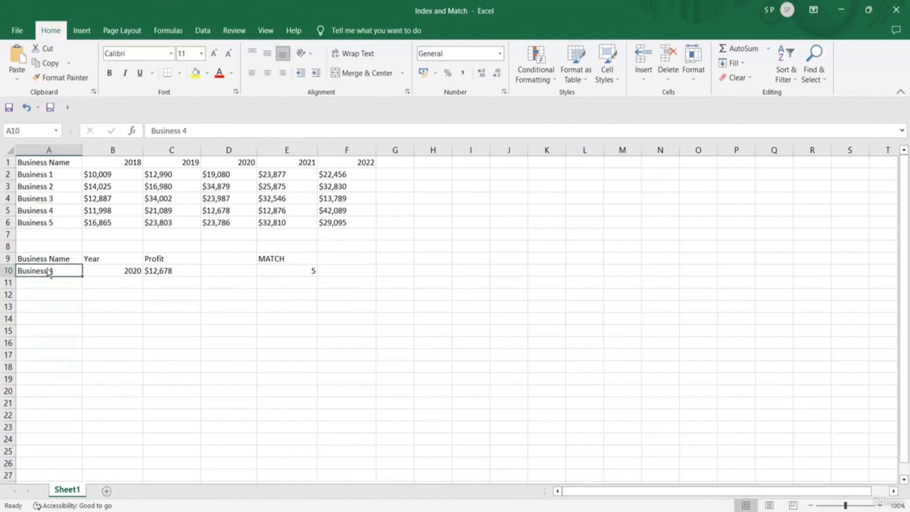
pyautogui.click(299, 271)
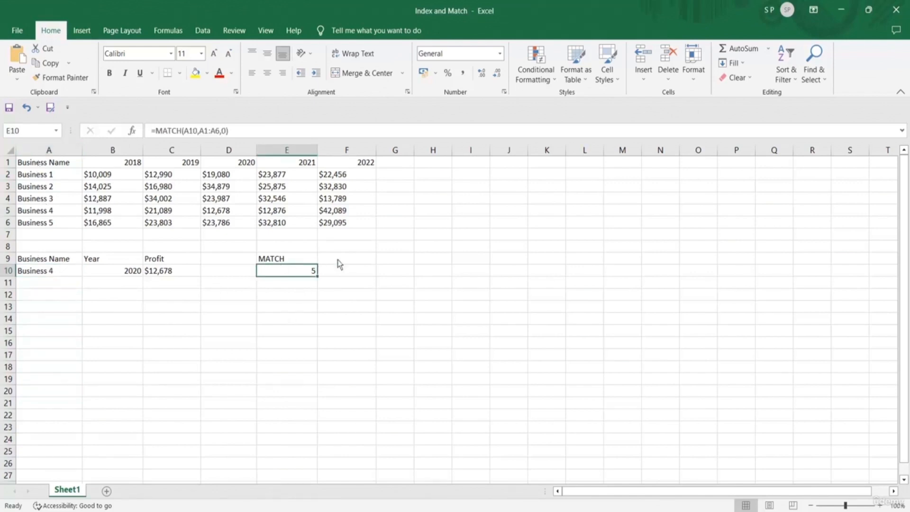
# Enter the heading "ROW" in cell F9, next to the MATCH heading
pyautogui.click(340, 261)
pyautogui.write('ROW')
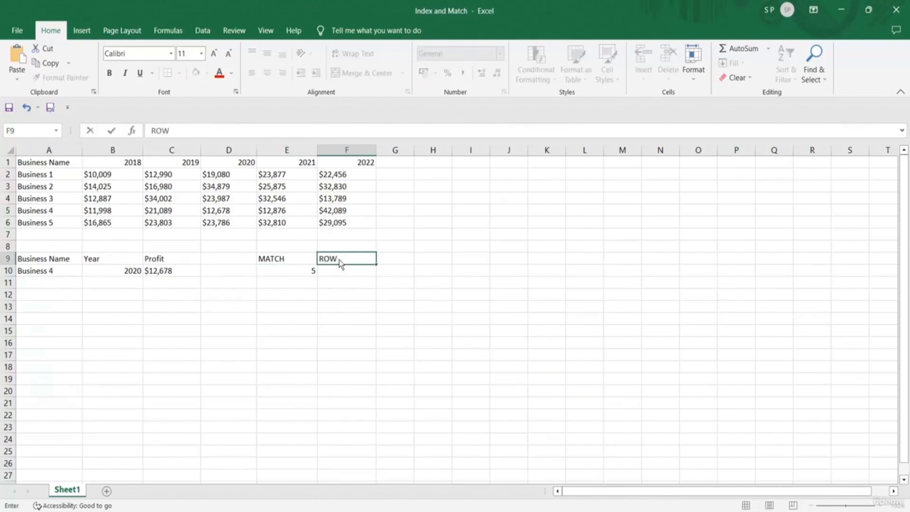
pyautogui.press('Return')
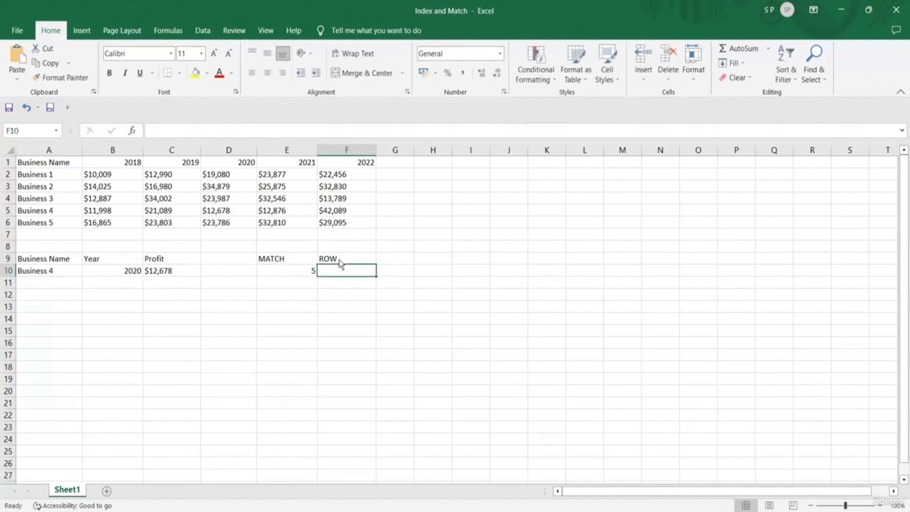
# Enter the formula =MATCH(B10,A1:F1,) in F10 to find the position of the lookup year in the header row
pyautogui.write('=MAT')
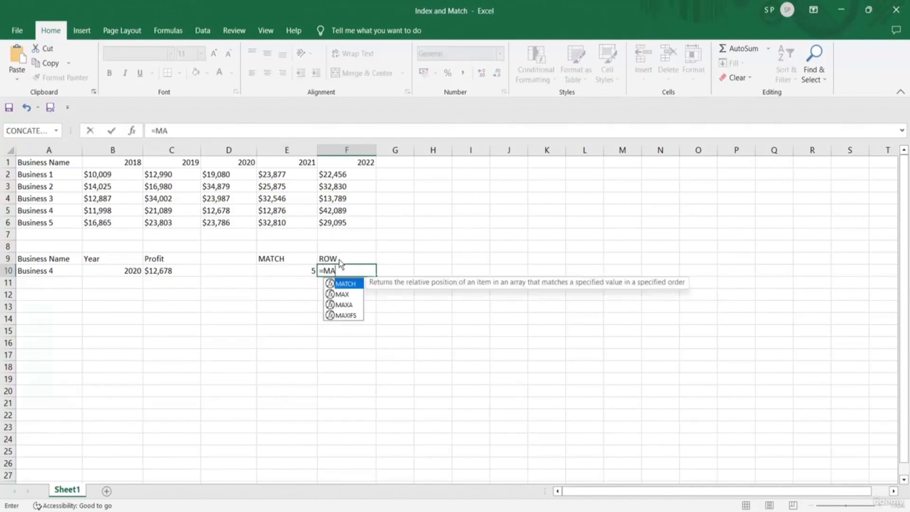
pyautogui.press('Tab')
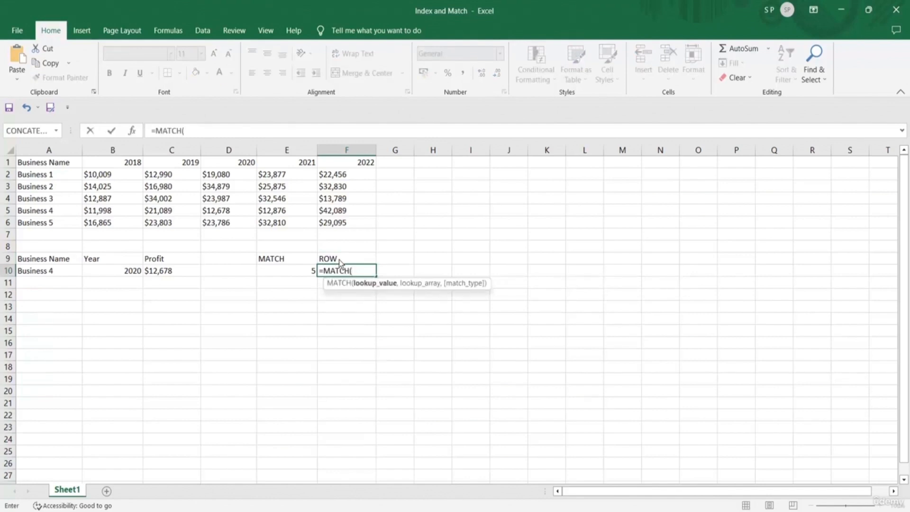
pyautogui.click(106, 273)
pyautogui.write(',')
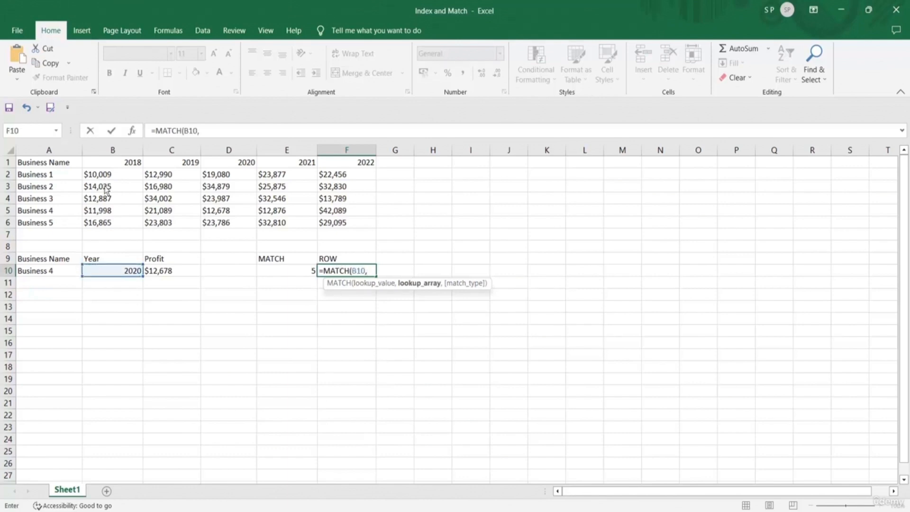
pyautogui.moveTo(42, 166); pyautogui.dragTo(346, 168)
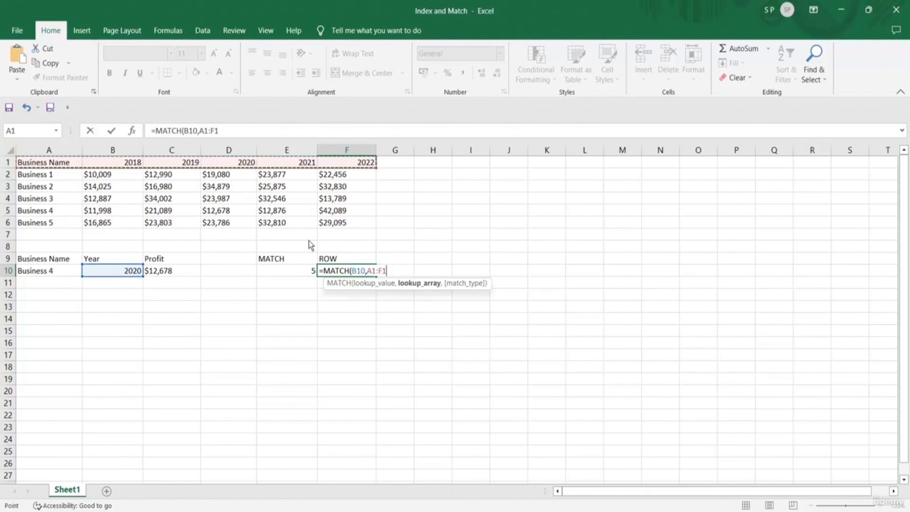
pyautogui.write(',')
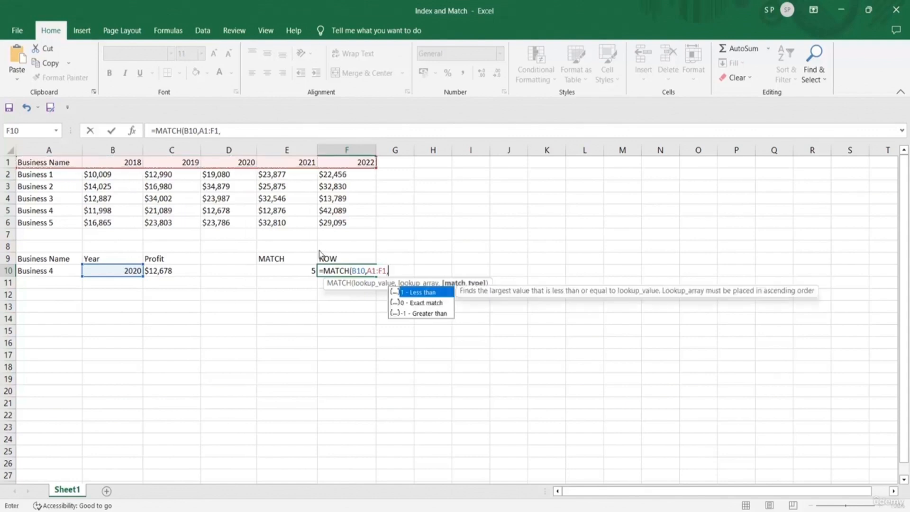
pyautogui.press('Return')
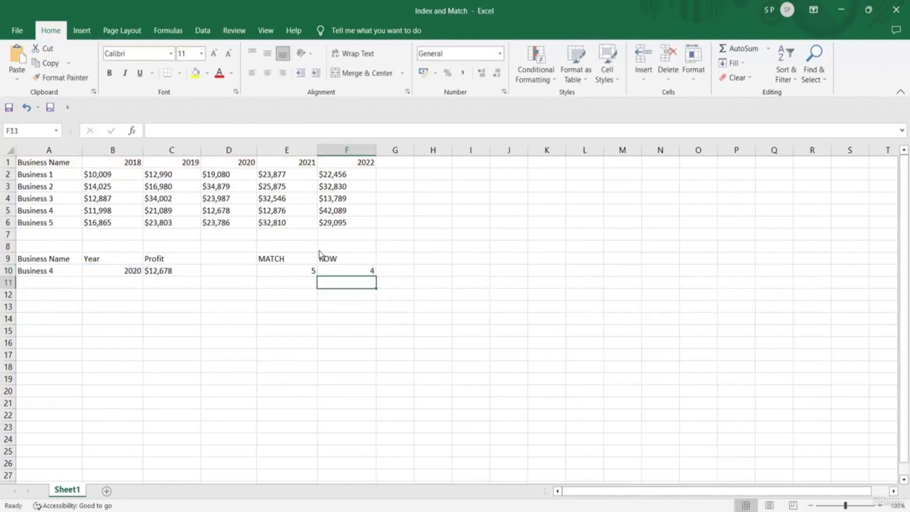
# Check the MATCH result in F10 against the position of the 2020 heading in D1
pyautogui.click(348, 274)
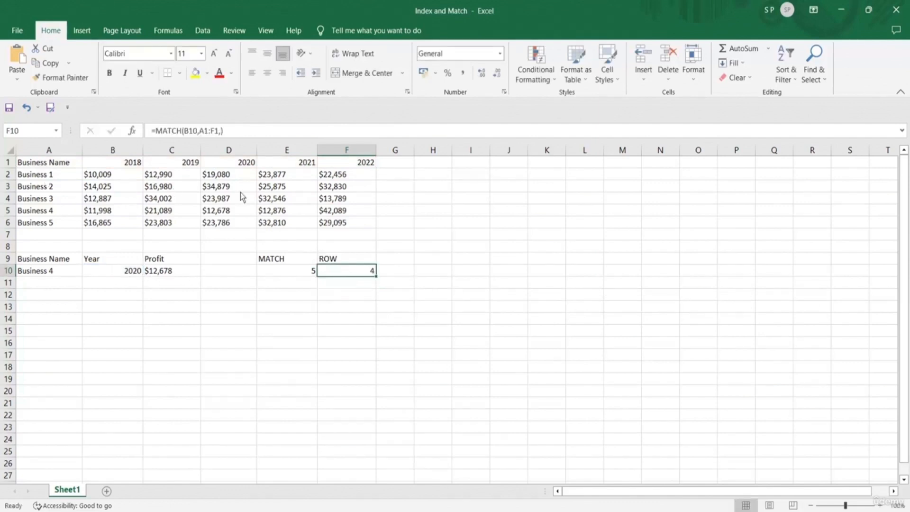
pyautogui.click(230, 163)
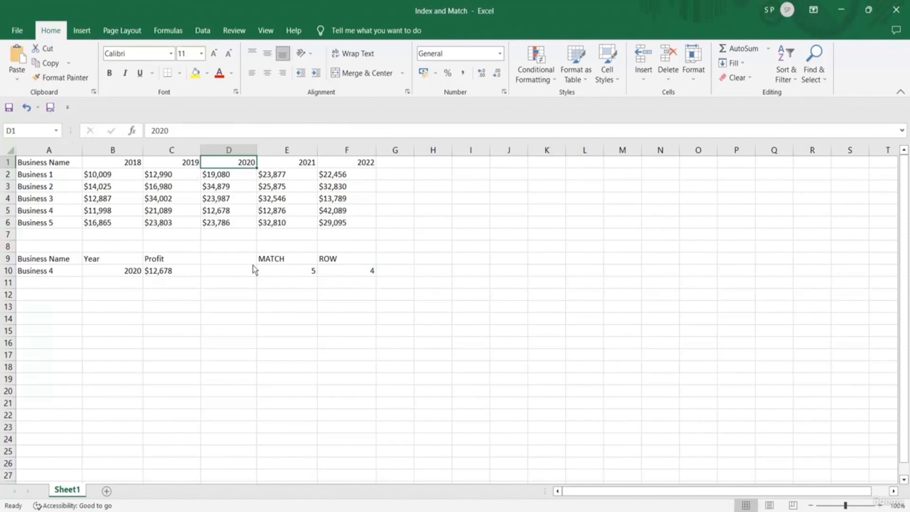
pyautogui.click(362, 272)
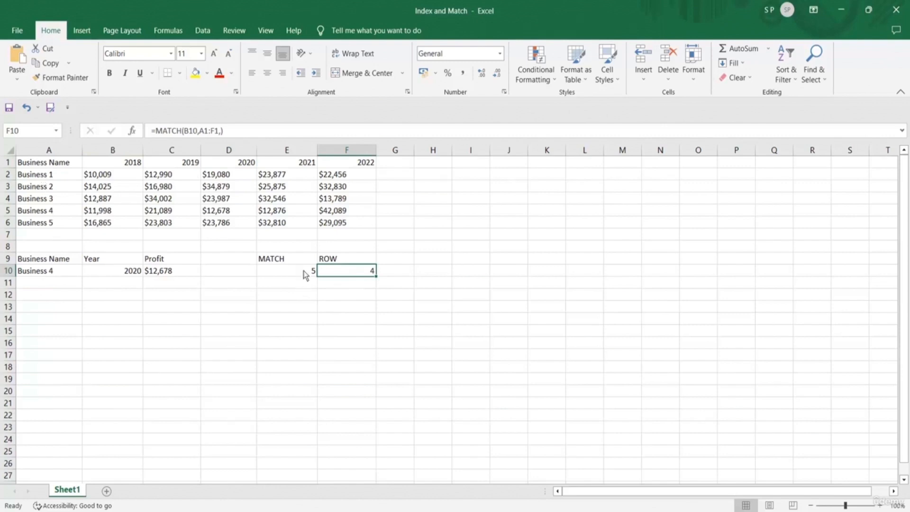
# Change the heading in E9 to "MATCH ROW"
pyautogui.click(297, 260)
pyautogui.click(338, 262)
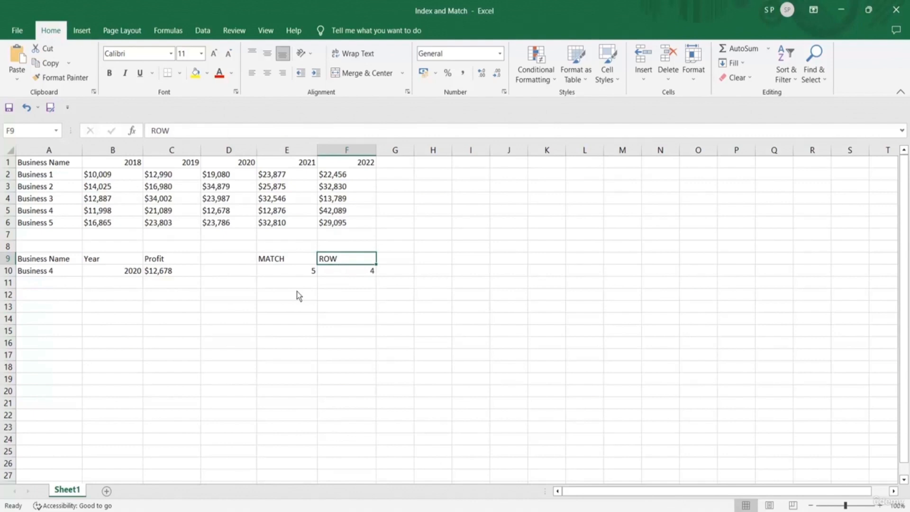
pyautogui.click(287, 262)
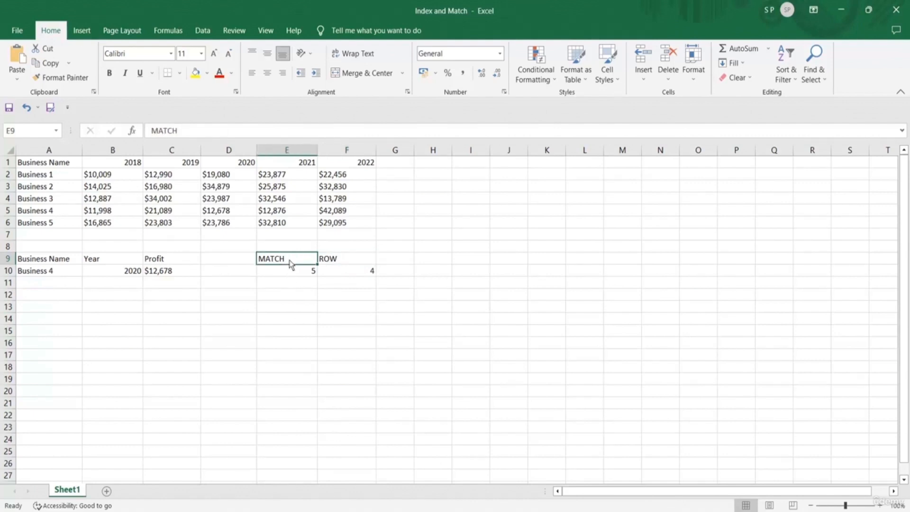
pyautogui.doubleClick(290, 262)
pyautogui.write('ROW')
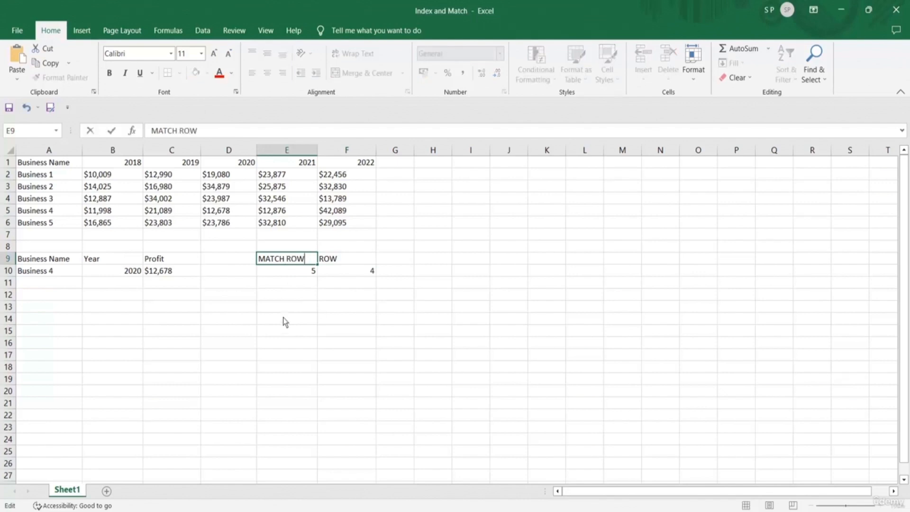
# Replace the heading in F9 with "COLUMN"
pyautogui.click(345, 257)
pyautogui.doubleClick(345, 257)
pyautogui.press('BackSpace')
pyautogui.press('BackSpace')
pyautogui.press('BackSpace')
pyautogui.write('COLUMN')
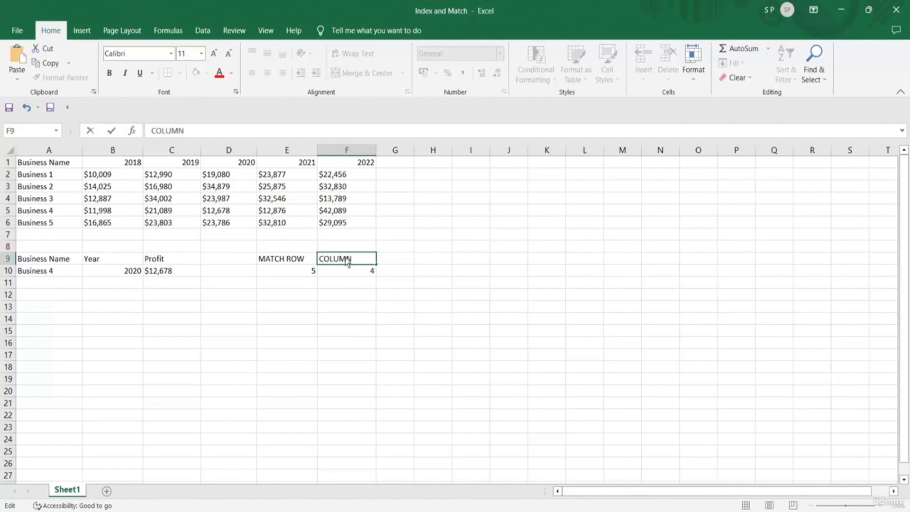
pyautogui.press('Return')
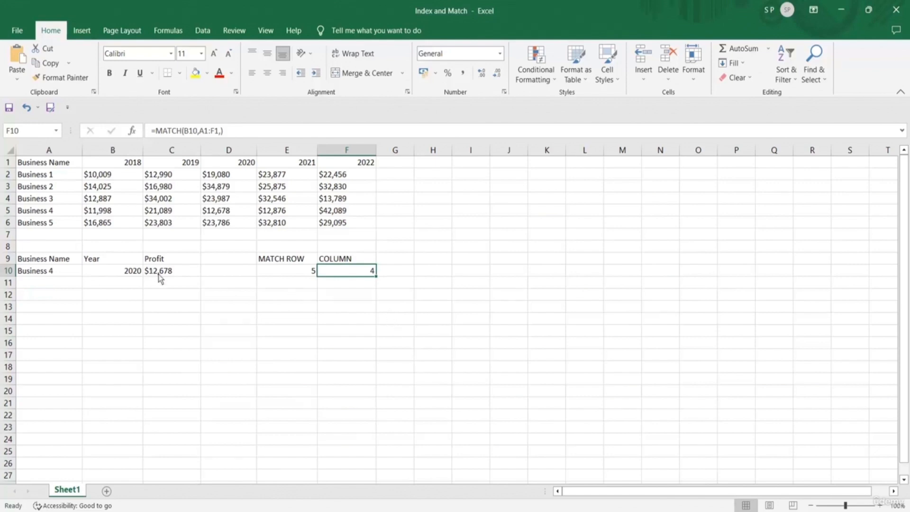
# Change the business name in A10 to Business 5 and check the row position in E10
pyautogui.click(58, 274)
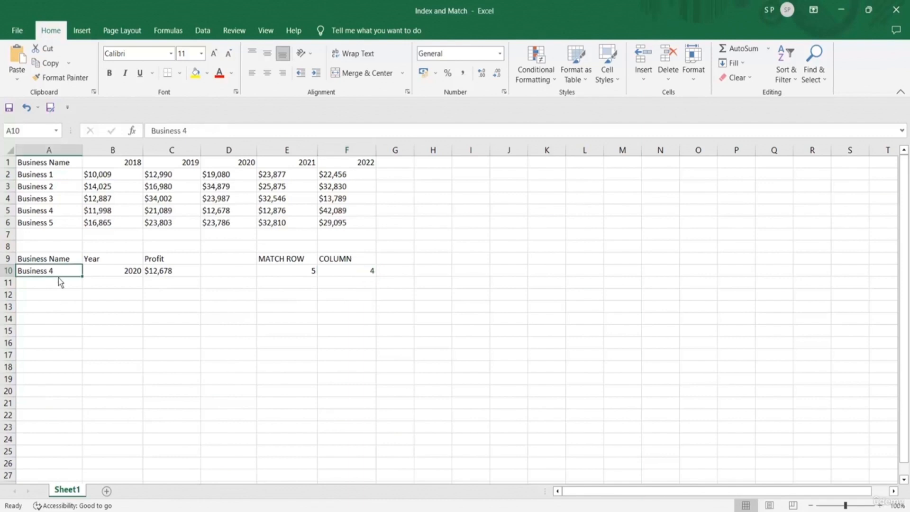
pyautogui.doubleClick(58, 271)
pyautogui.press('BackSpace')
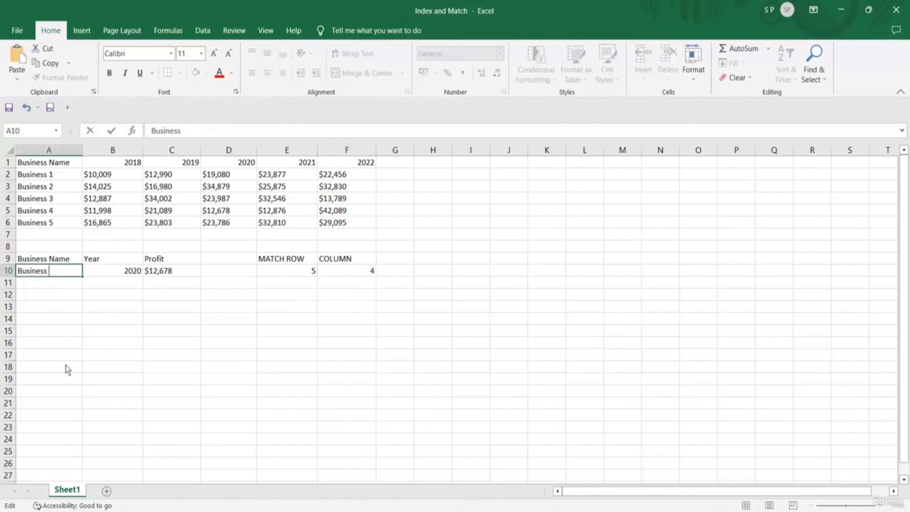
pyautogui.write('5')
pyautogui.press('Return')
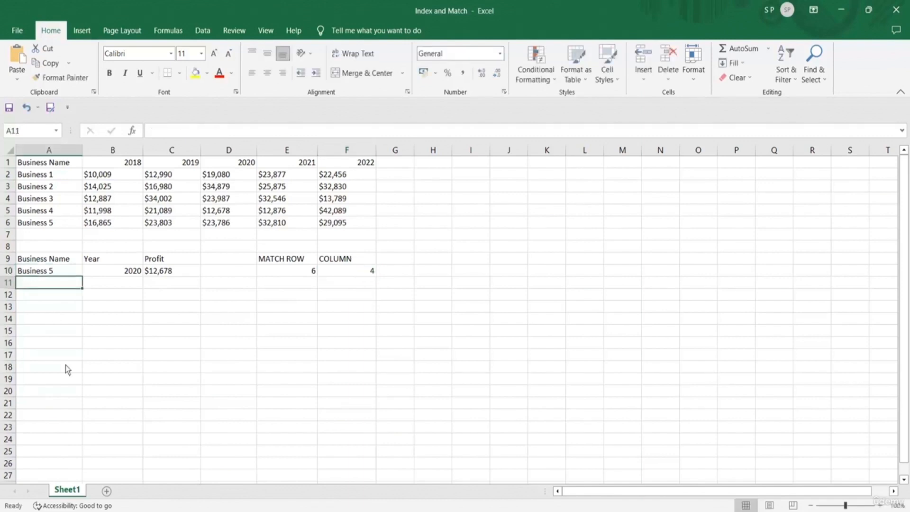
pyautogui.click(293, 274)
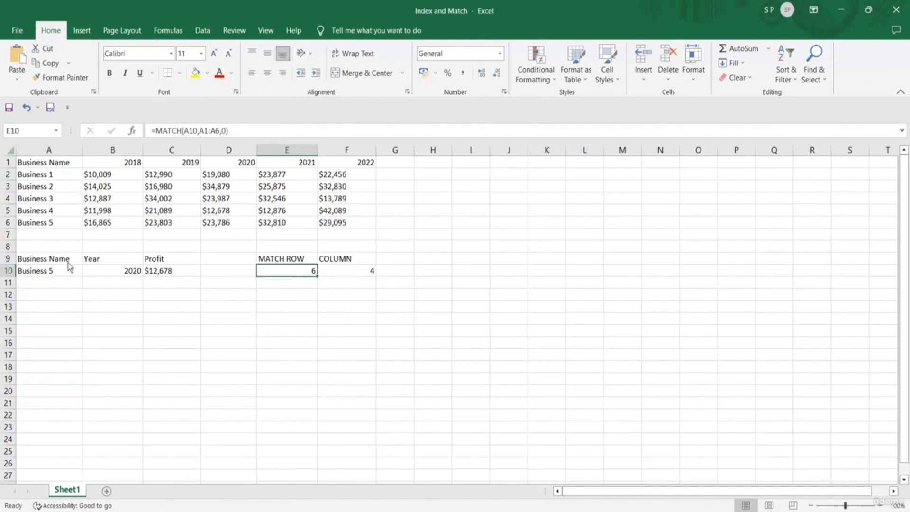
# Set the business name in A10 back to Business 4 and recheck the row position in E10
pyautogui.click(57, 272)
pyautogui.doubleClick(57, 271)
pyautogui.press('BackSpace')
pyautogui.write('4')
pyautogui.press('Return')
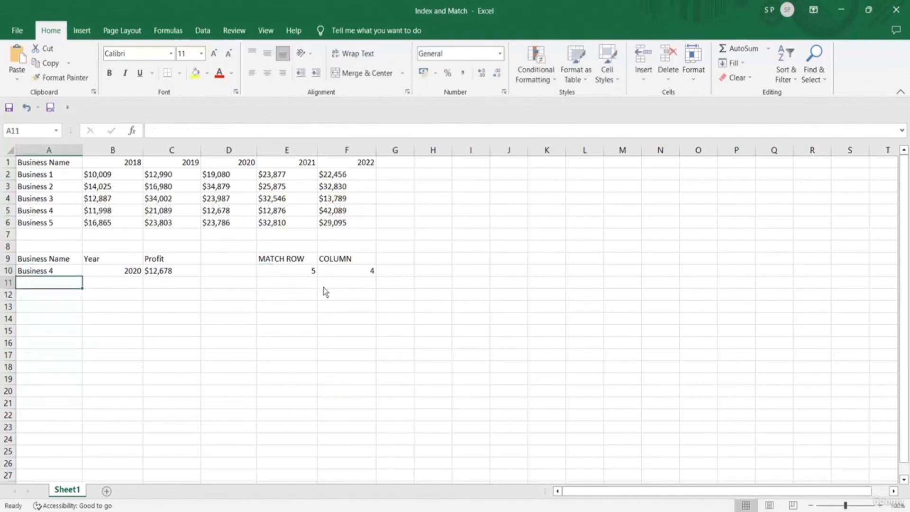
pyautogui.click(295, 275)
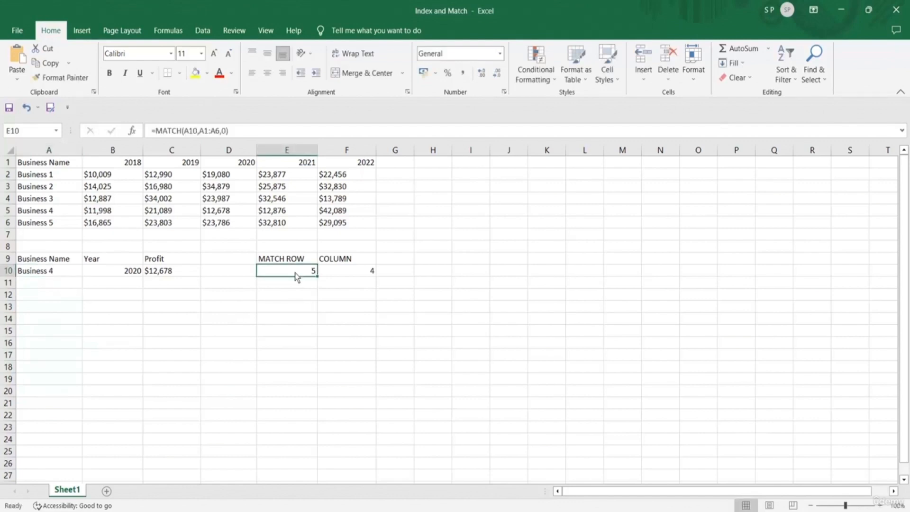
# Change the lookup year in B10 to 2021 and check the column position in F10
pyautogui.click(132, 275)
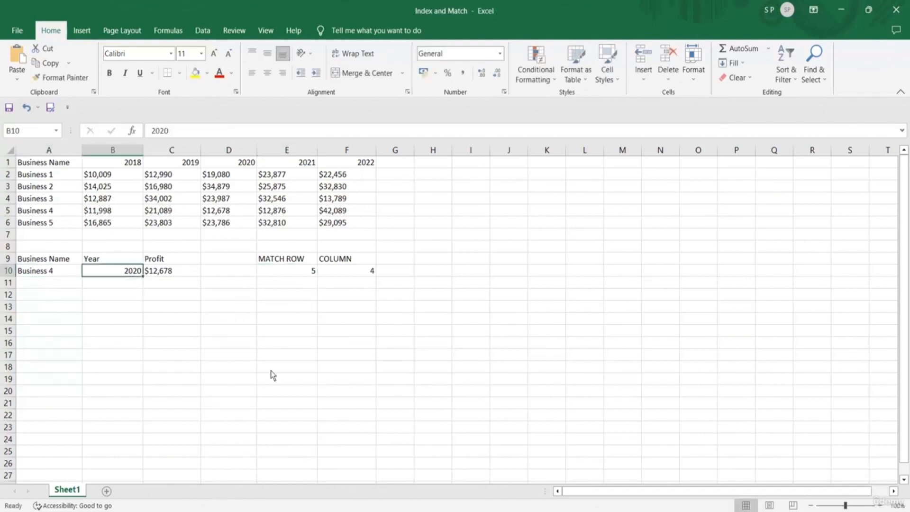
pyautogui.doubleClick(133, 274)
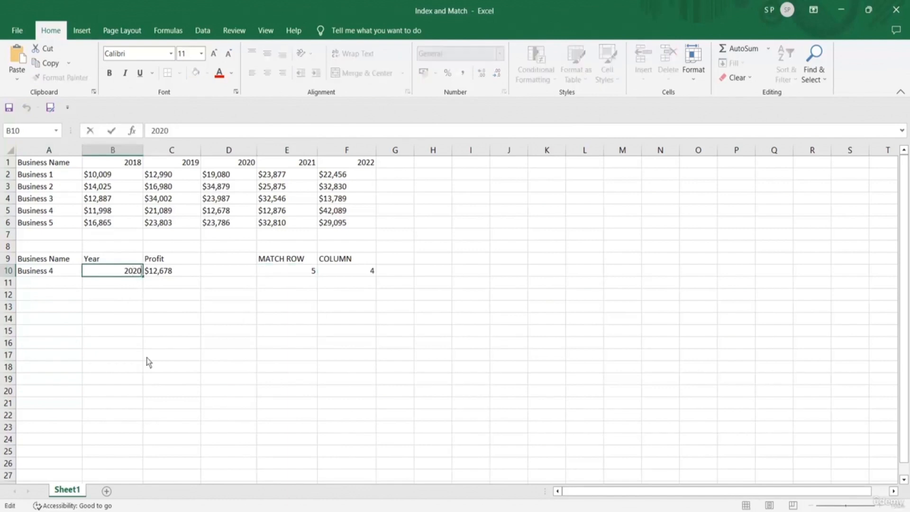
pyautogui.press('BackSpace')
pyautogui.write('1')
pyautogui.press('Return')
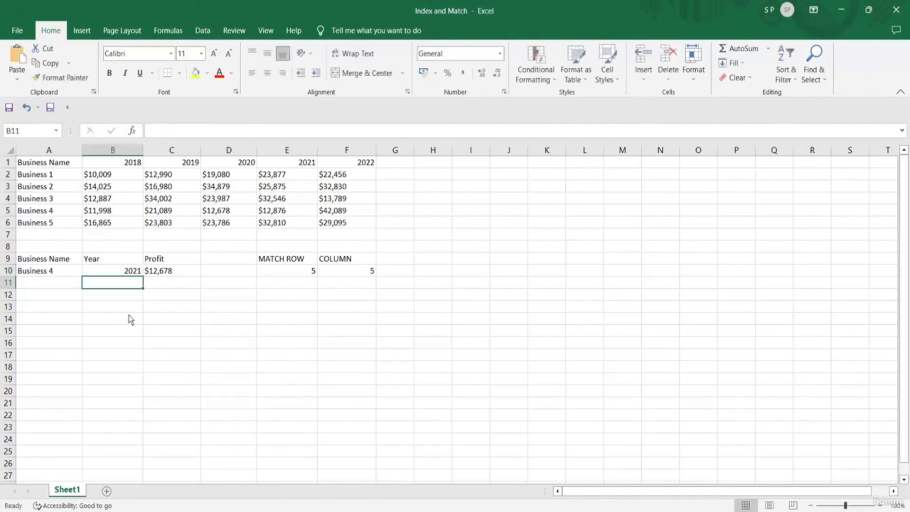
pyautogui.click(359, 272)
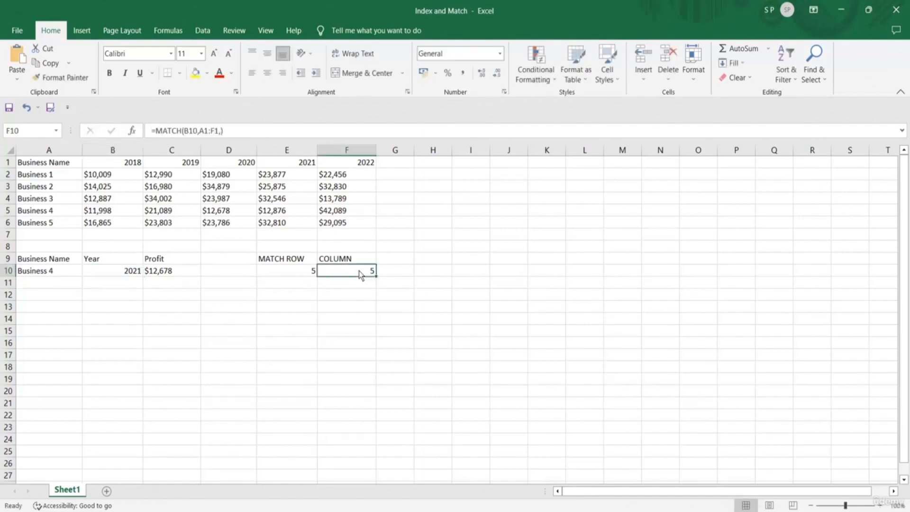
# Set the lookup year in B10 back to 2020 and review the MATCH formulas in E10 and F10
pyautogui.click(131, 278)
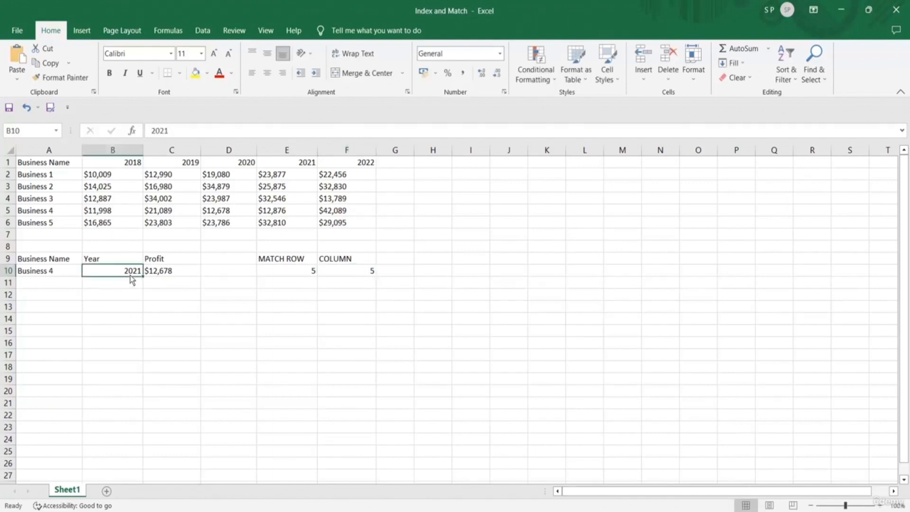
pyautogui.doubleClick(137, 273)
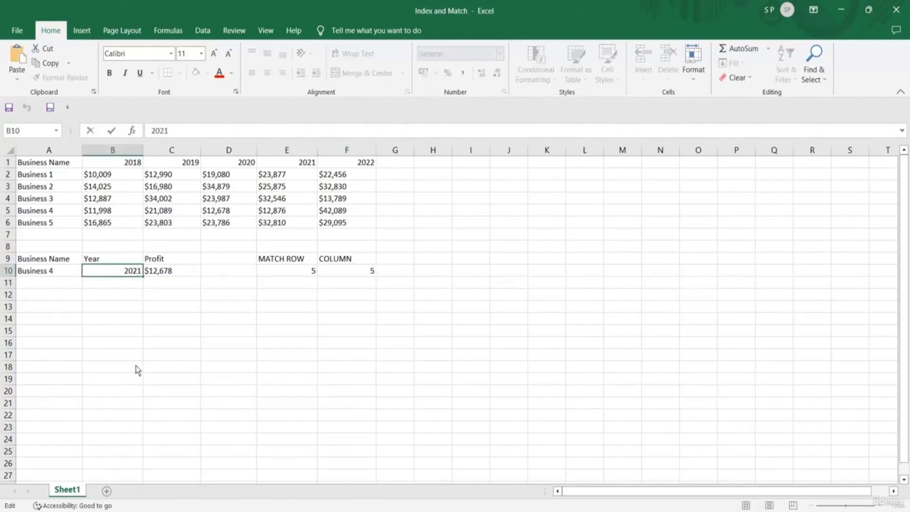
pyautogui.press('BackSpace')
pyautogui.write('0')
pyautogui.press('Return')
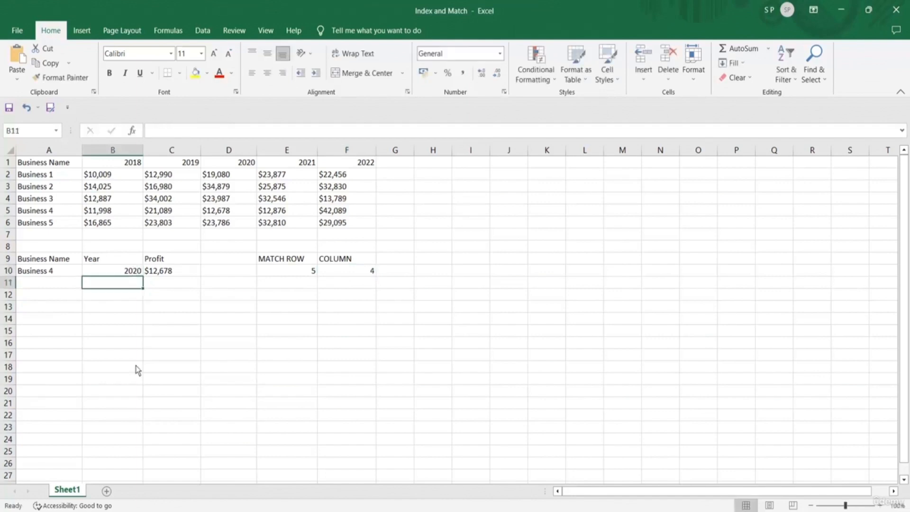
pyautogui.click(357, 272)
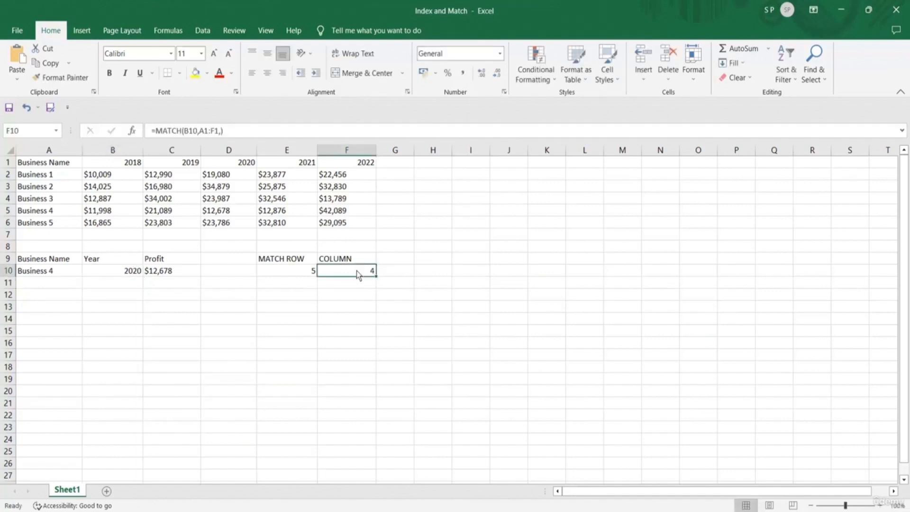
pyautogui.click(294, 272)
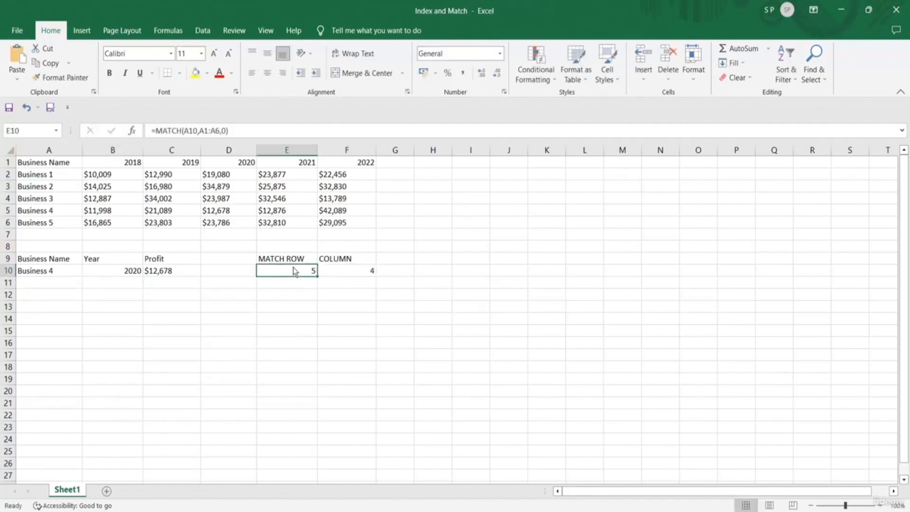
pyautogui.click(359, 274)
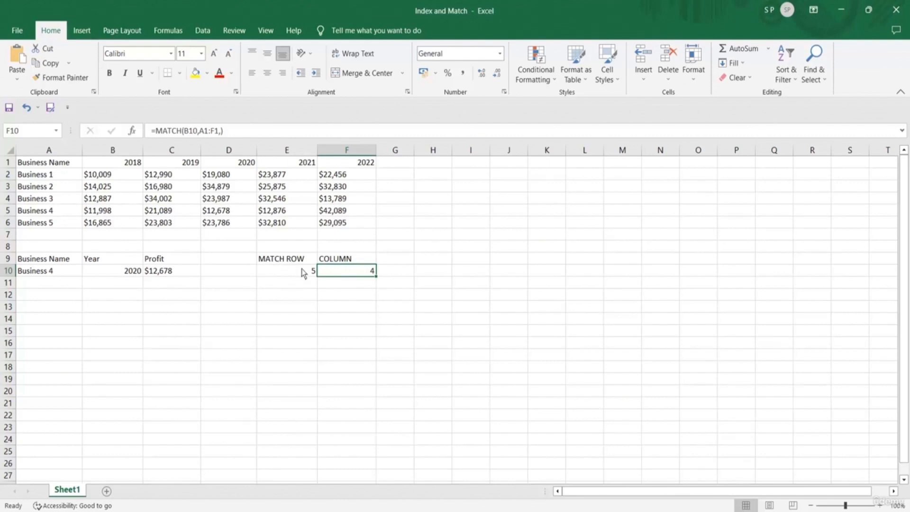
# Replace the row number in C10's INDEX formula with the row lookup from E10, MATCH(A10,A1:A6,)
pyautogui.doubleClick(172, 272)
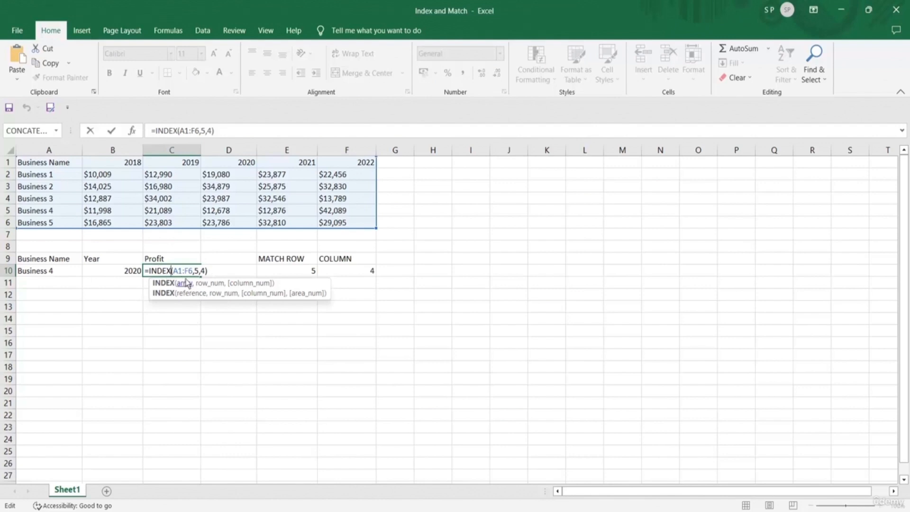
pyautogui.click(195, 271)
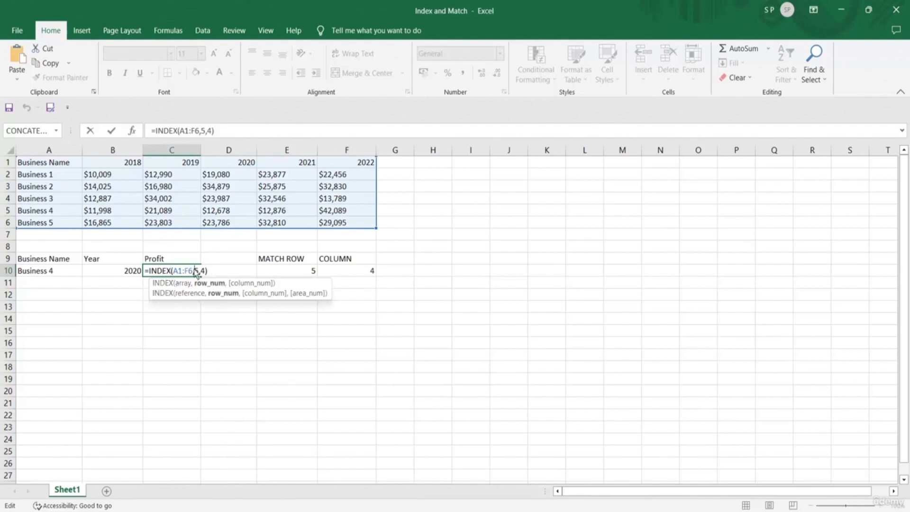
pyautogui.click(304, 269)
pyautogui.press('Delete')
pyautogui.press('Return')
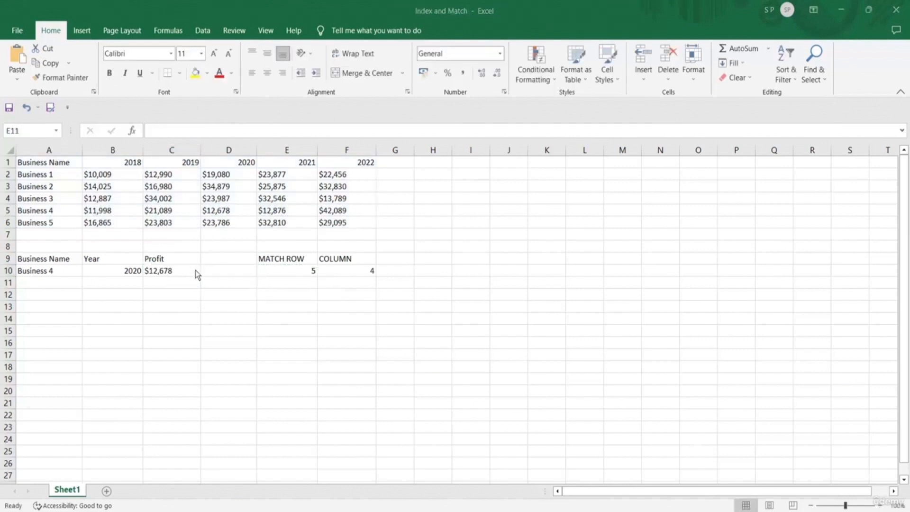
pyautogui.doubleClick(170, 271)
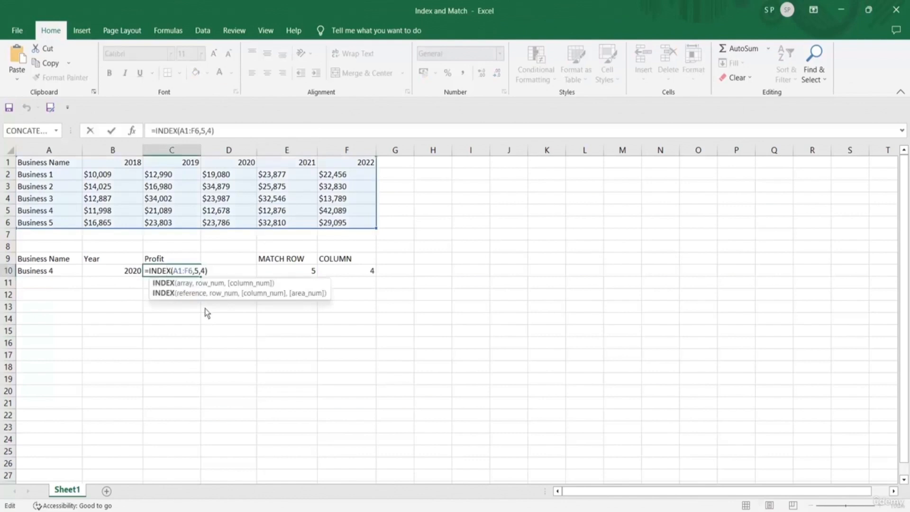
pyautogui.click(199, 271)
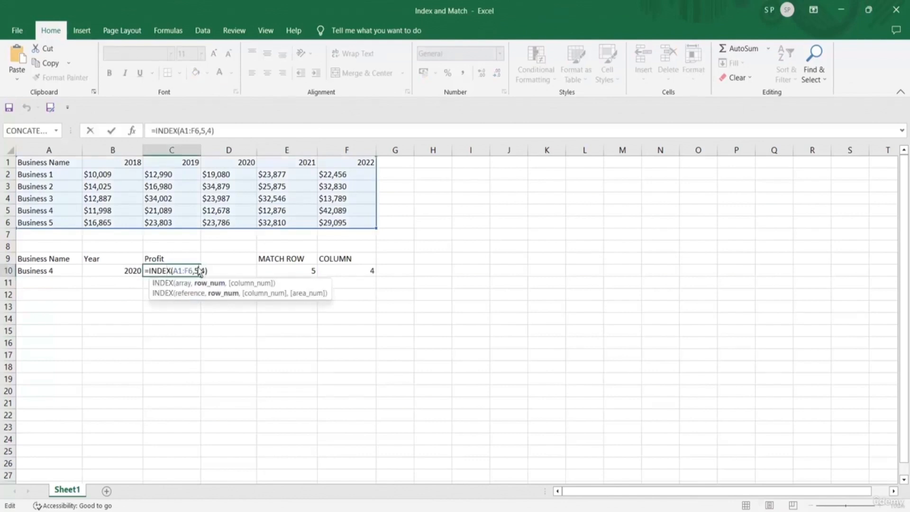
pyautogui.press('BackSpace')
pyautogui.write('MATCH(A10,A1:A6,')
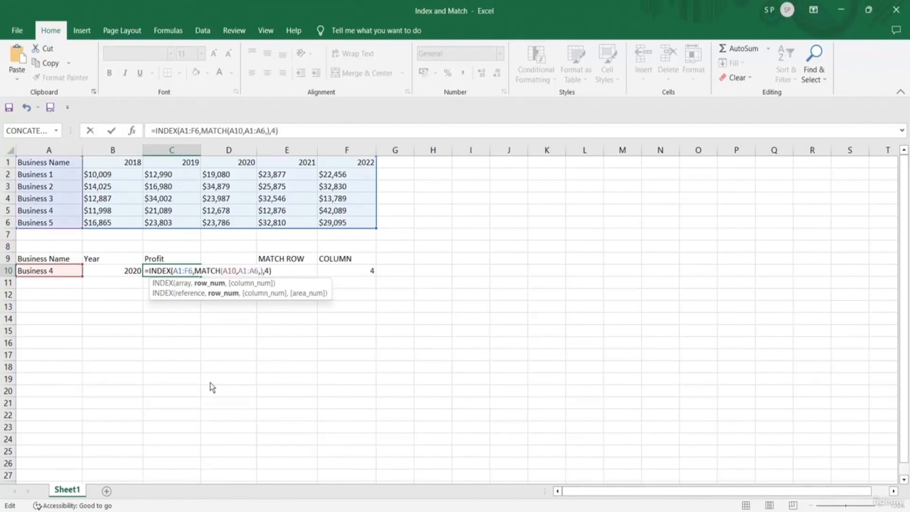
pyautogui.press('Return')
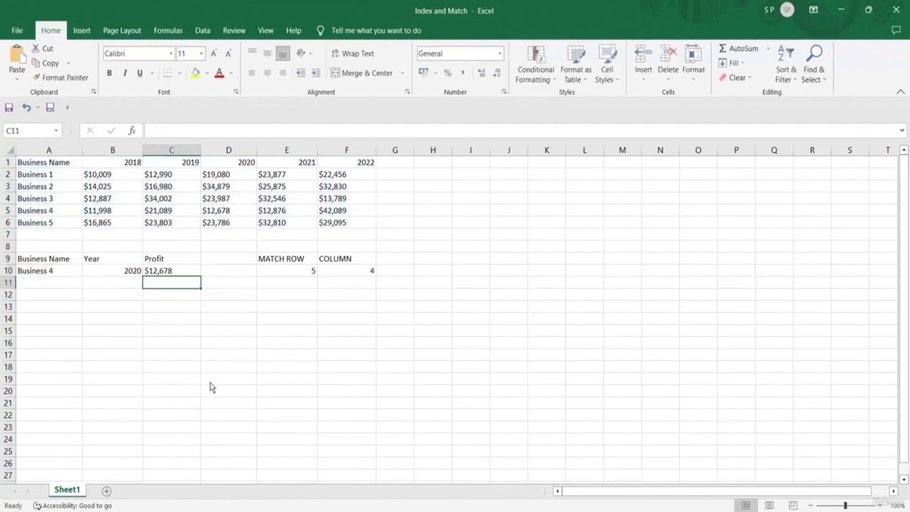
# Replace the column number in C10's INDEX formula with the column lookup from F10, MATCH(B10,A1:F1,)
pyautogui.doubleClick(368, 272)
pyautogui.moveTo(326, 274); pyautogui.dragTo(392, 274)
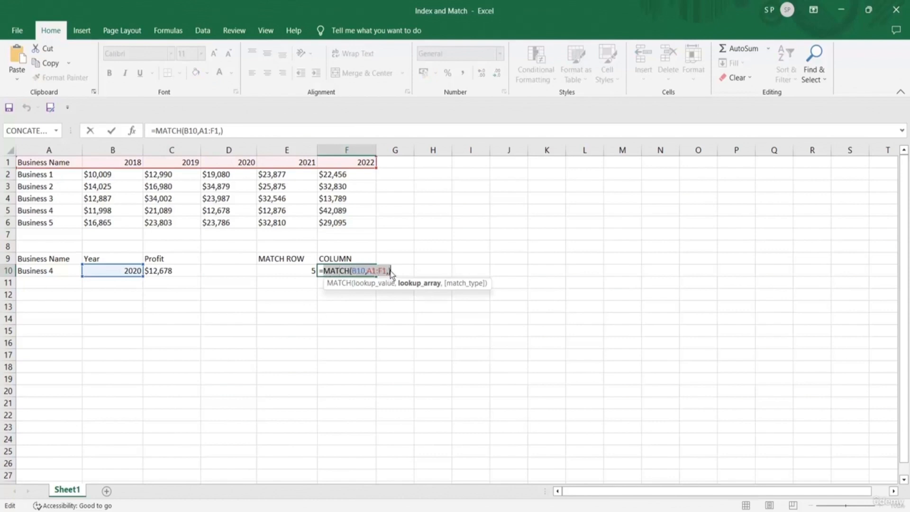
pyautogui.hotkey('ctrl', 'c')
pyautogui.press('Return')
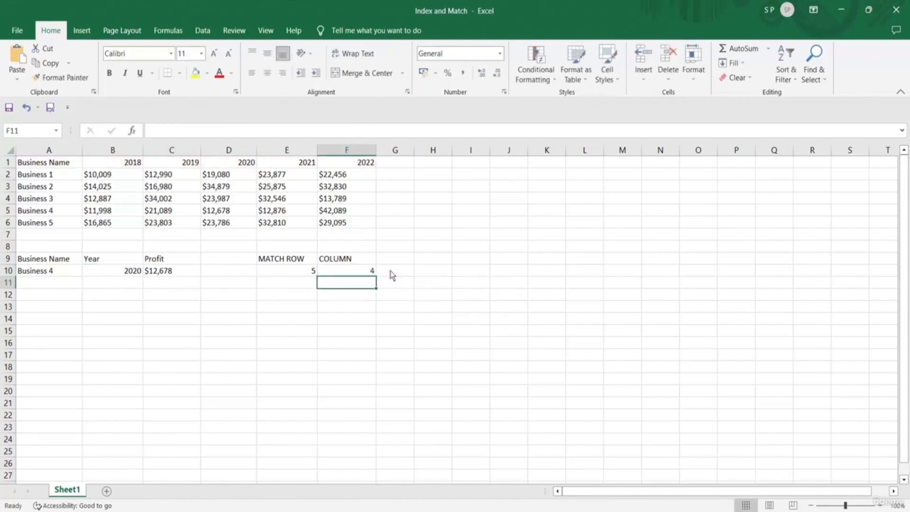
pyautogui.doubleClick(183, 272)
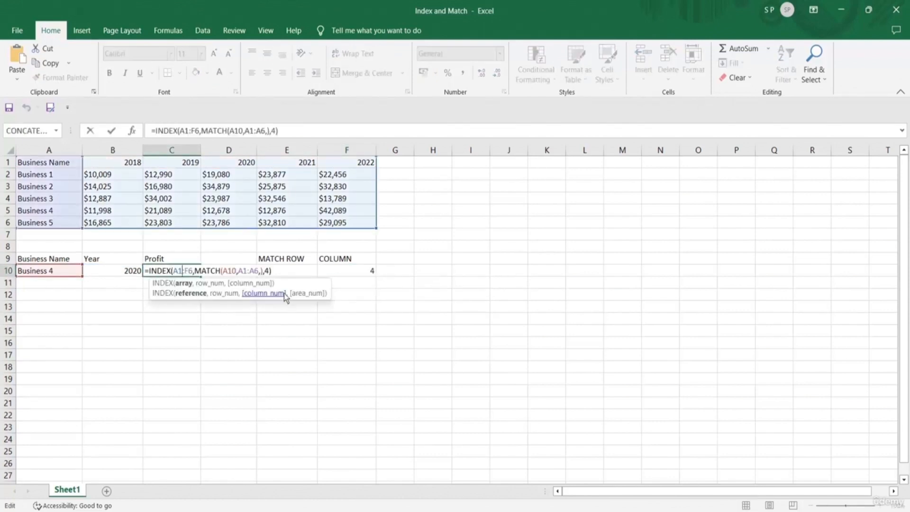
pyautogui.click(268, 271)
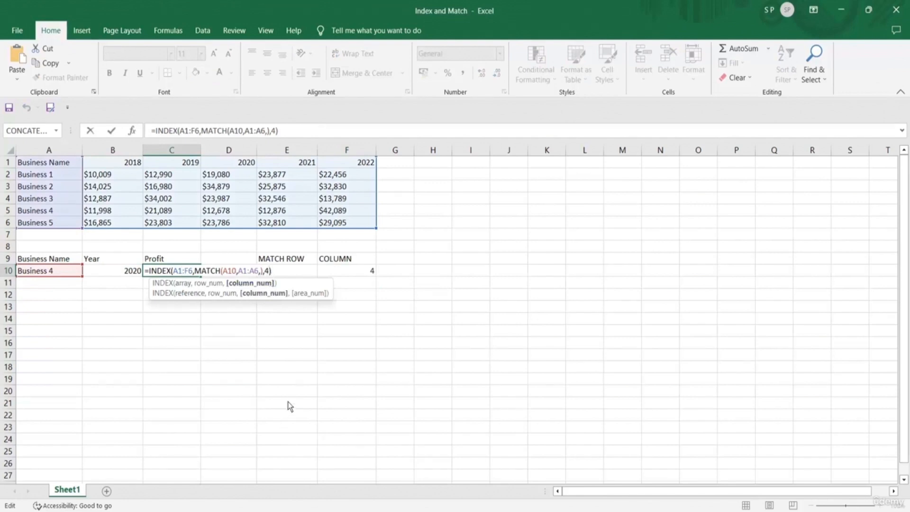
pyautogui.press('BackSpace')
pyautogui.write('MATCH(B10,A1:F1,')
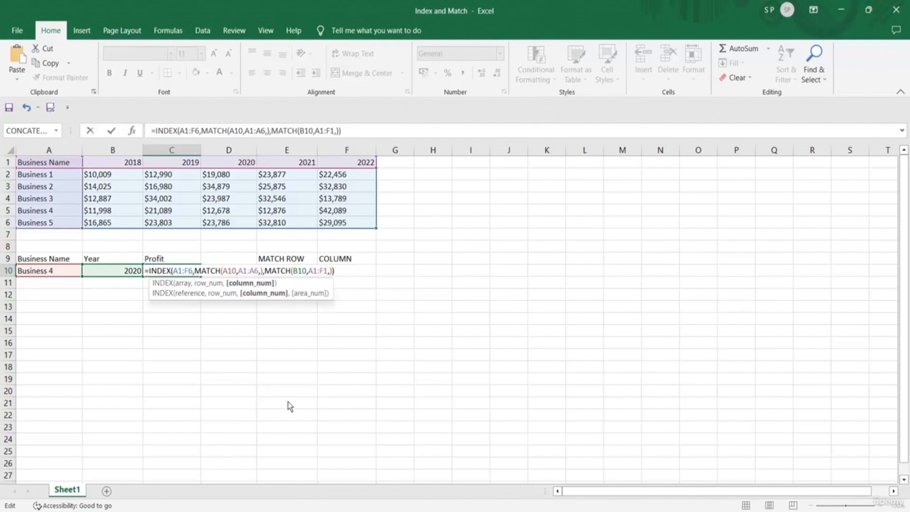
pyautogui.write(')')
pyautogui.press('Return')
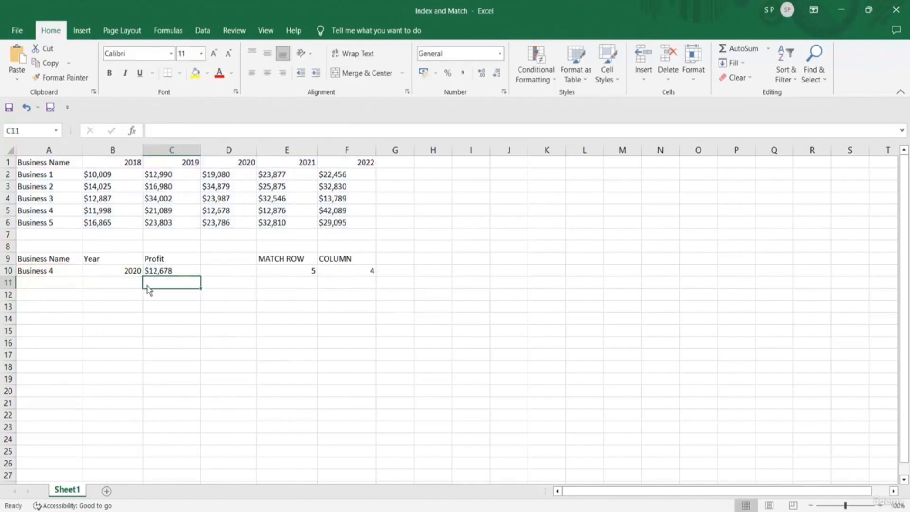
# Change the business name in A10 to Business 3 and compare the profit in C10 with the table's 2020 figure
pyautogui.click(55, 274)
pyautogui.doubleClick(55, 272)
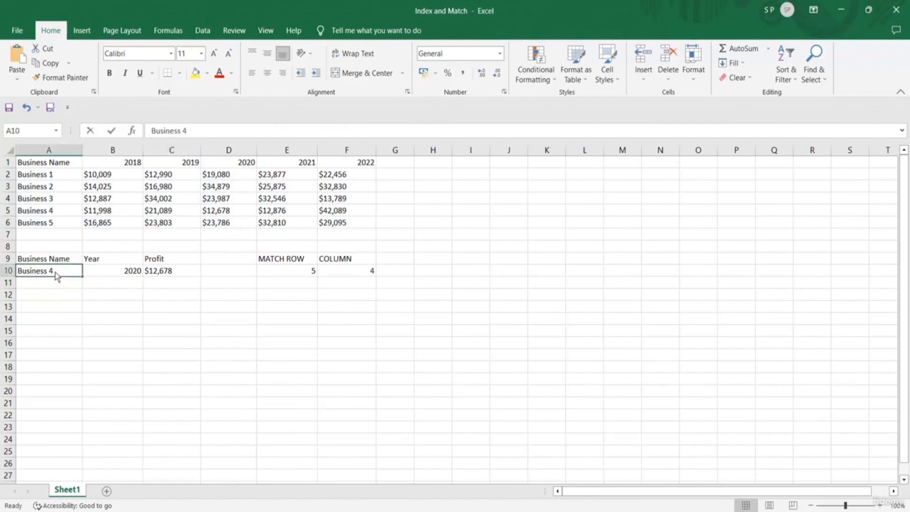
pyautogui.press('BackSpace')
pyautogui.write('3')
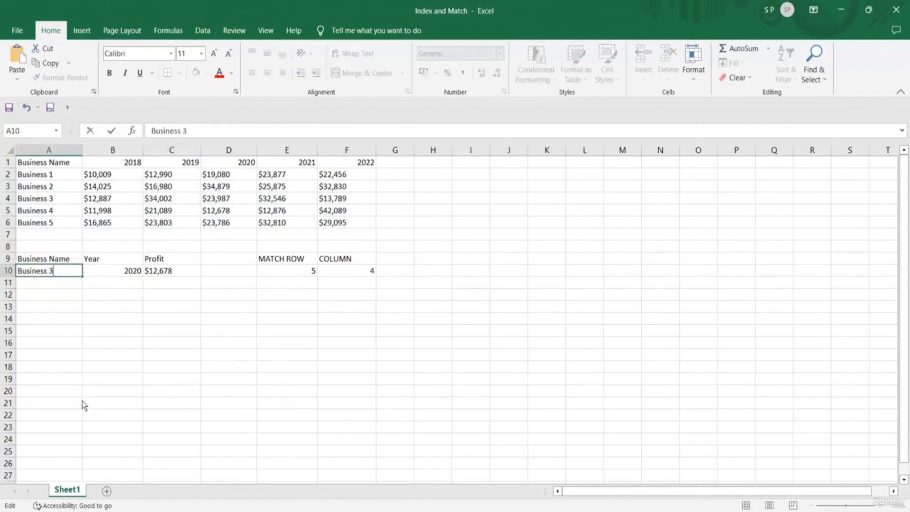
pyautogui.press('Return')
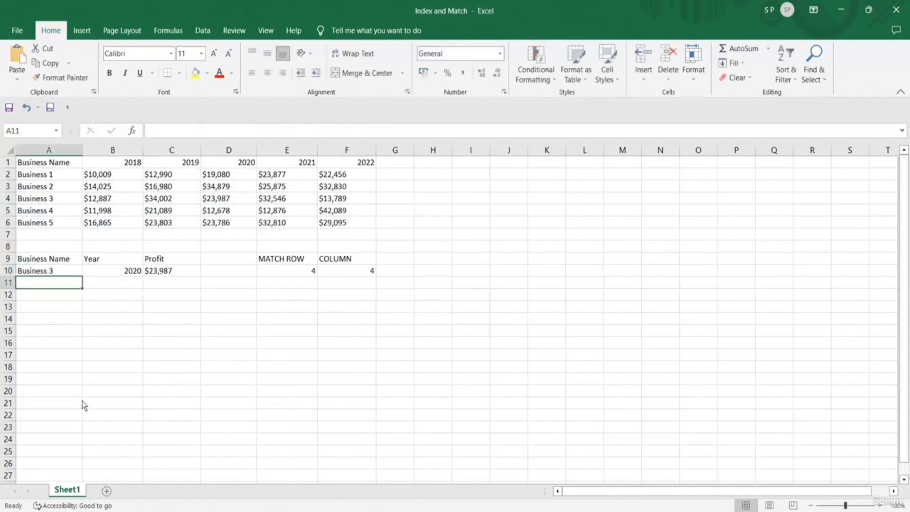
pyautogui.click(52, 201)
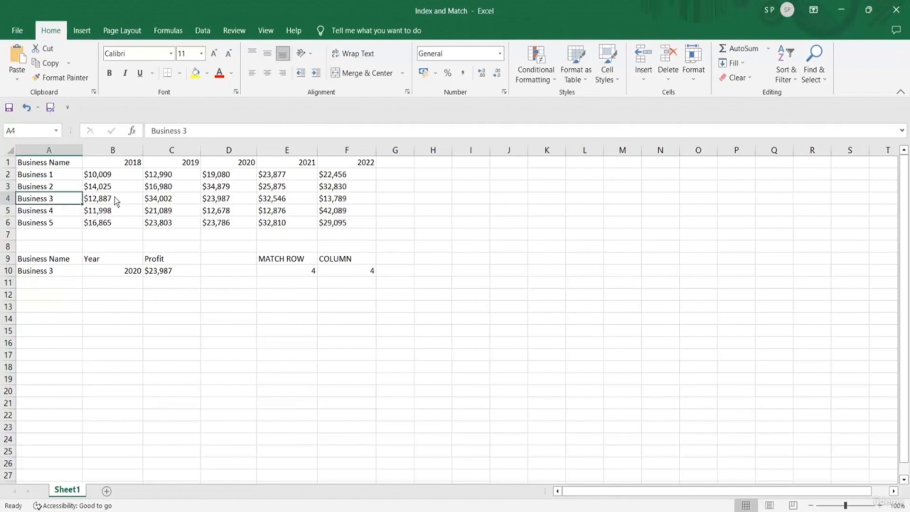
pyautogui.click(228, 201)
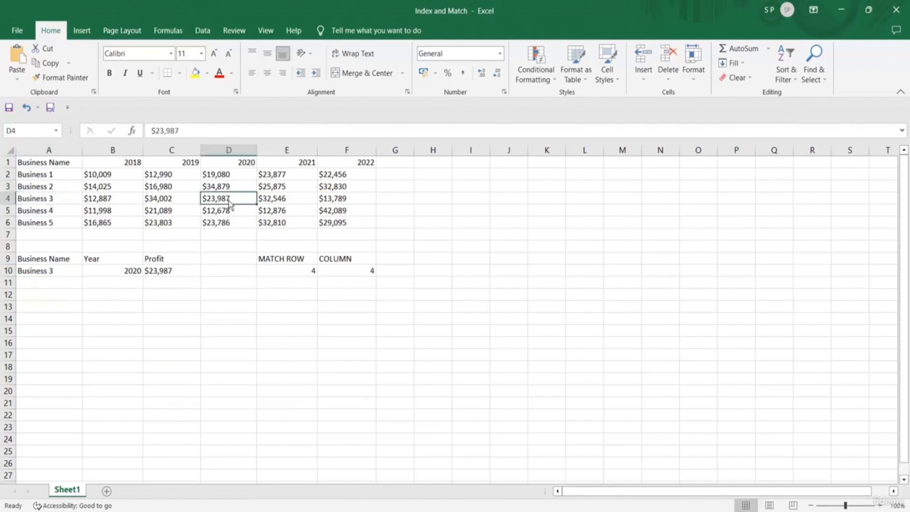
pyautogui.click(179, 274)
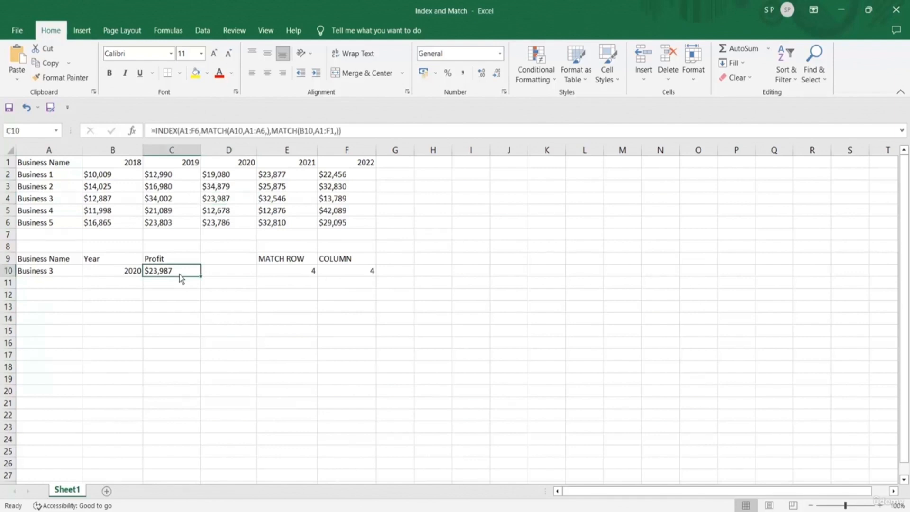
# Set the lookup year in B10 to 2019
pyautogui.click(135, 274)
pyautogui.doubleClick(135, 273)
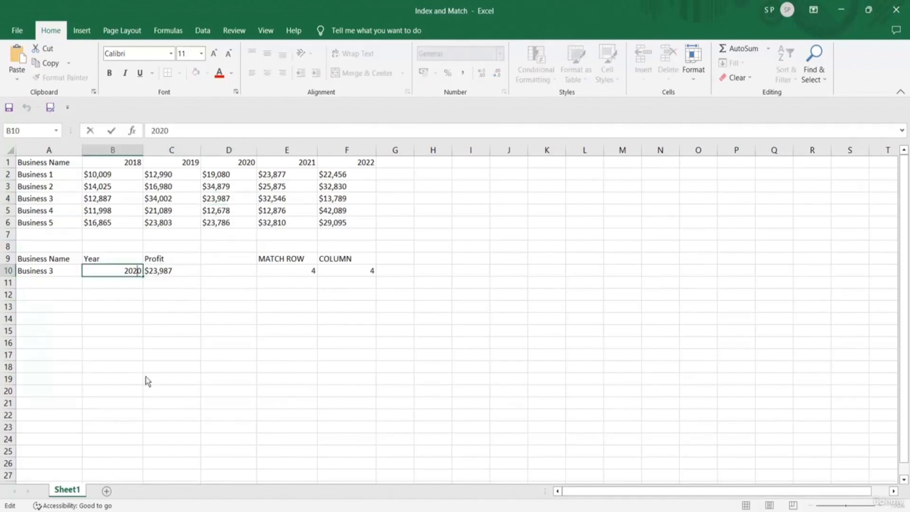
pyautogui.press('BackSpace')
pyautogui.press('BackSpace')
pyautogui.write('19')
pyautogui.press('Return')
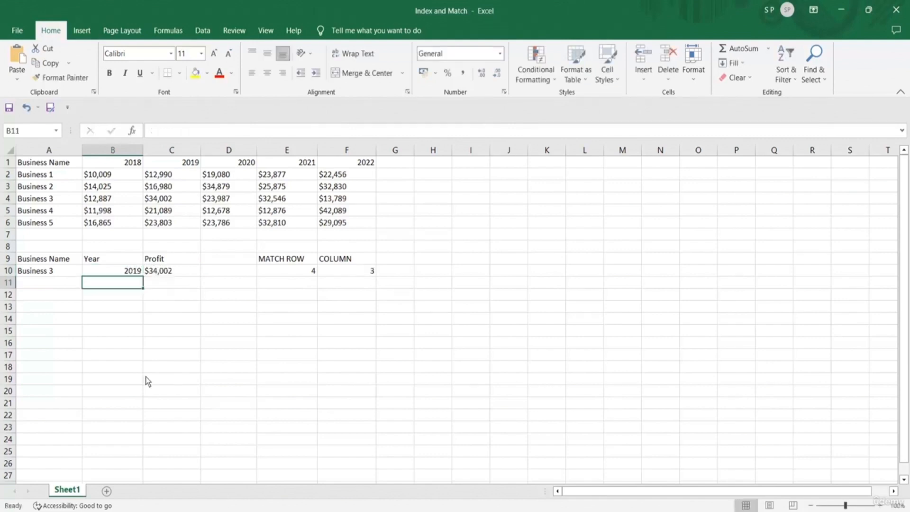
# Set the business name in A10 to Business 5 and compare the profit in C10 with the table's 2019 figure
pyautogui.doubleClick(50, 271)
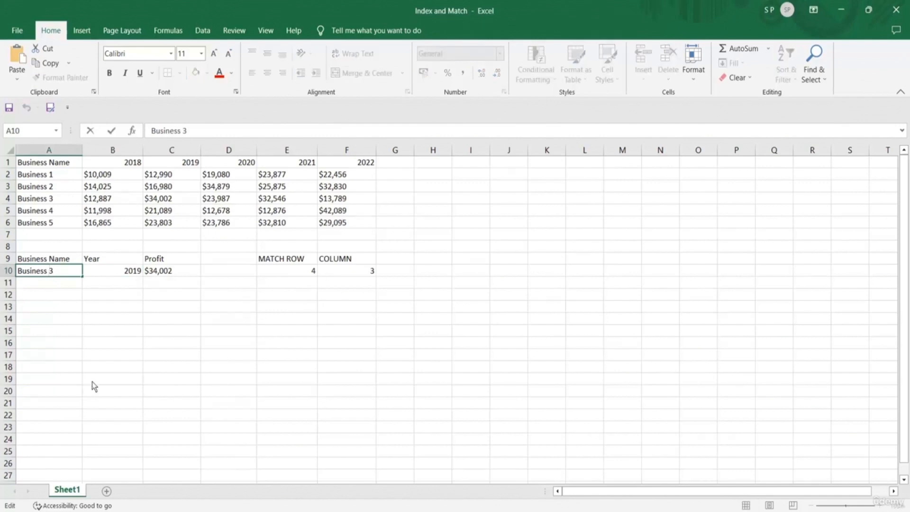
pyautogui.press('BackSpace')
pyautogui.write('5')
pyautogui.press('Return')
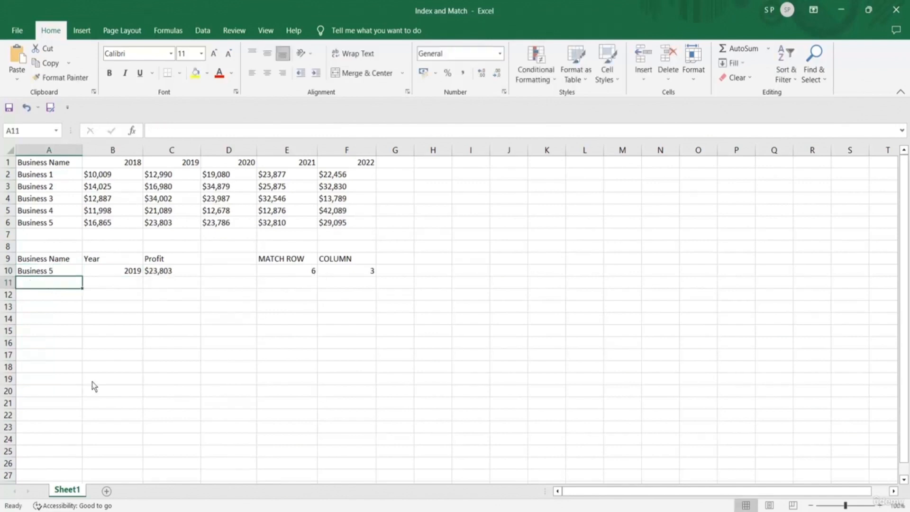
pyautogui.click(52, 228)
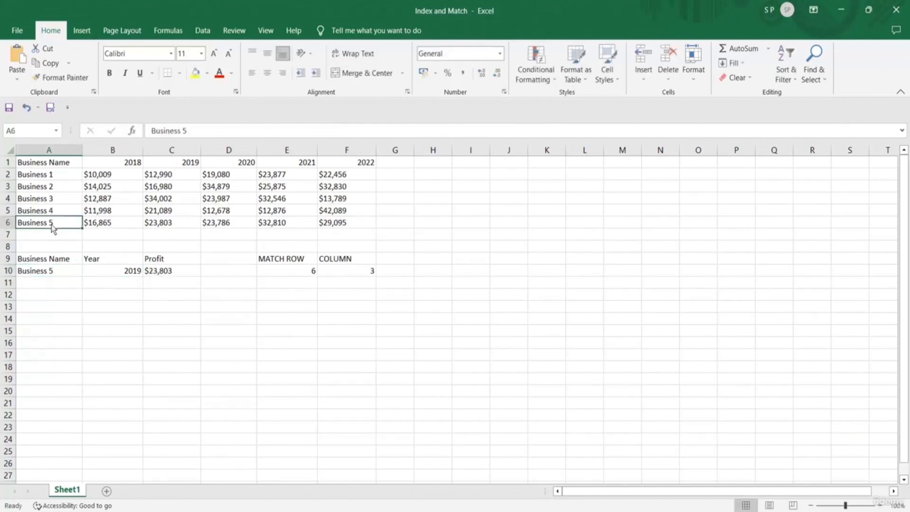
pyautogui.click(154, 227)
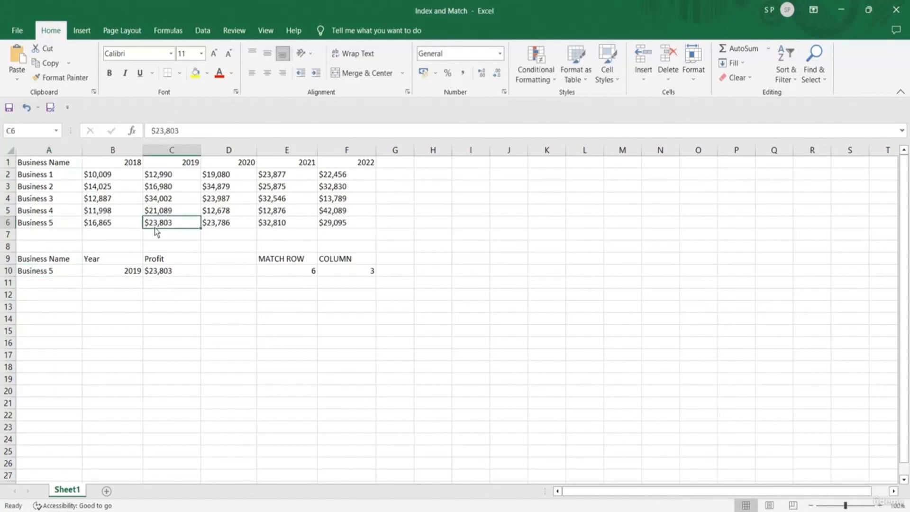
pyautogui.click(160, 275)
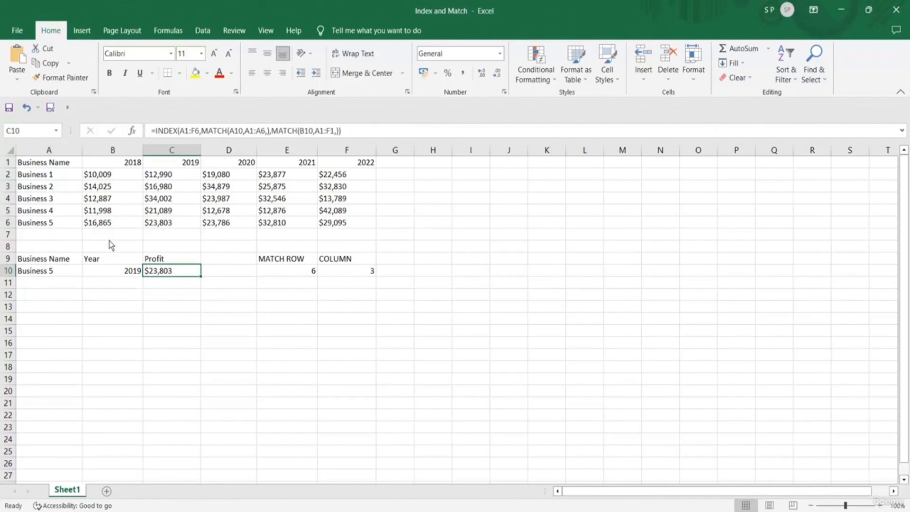
# Review the lookup inputs in A10 and B10, the MATCH helper headings, and the full nested INDEX and MATCH formula in C10
pyautogui.click(60, 272)
pyautogui.click(113, 272)
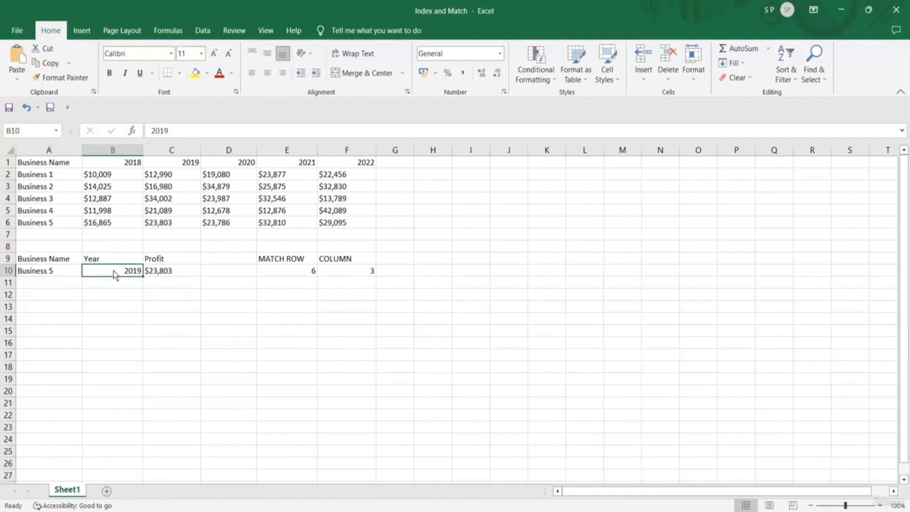
pyautogui.click(164, 272)
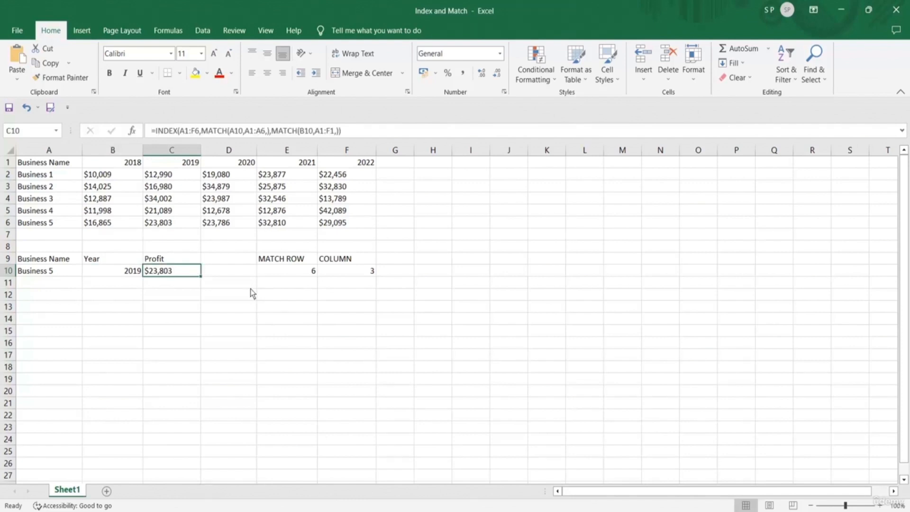
pyautogui.click(278, 259)
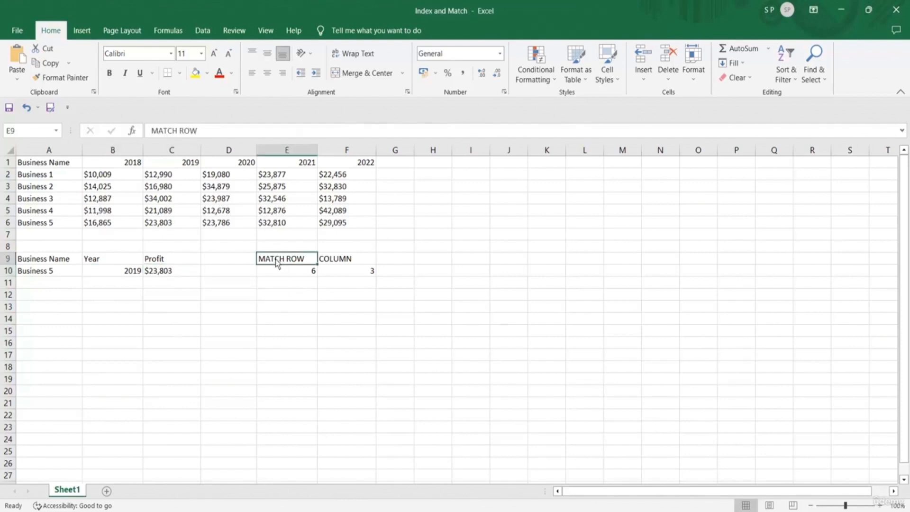
pyautogui.click(352, 261)
pyautogui.moveTo(352, 261); pyautogui.dragTo(284, 264)
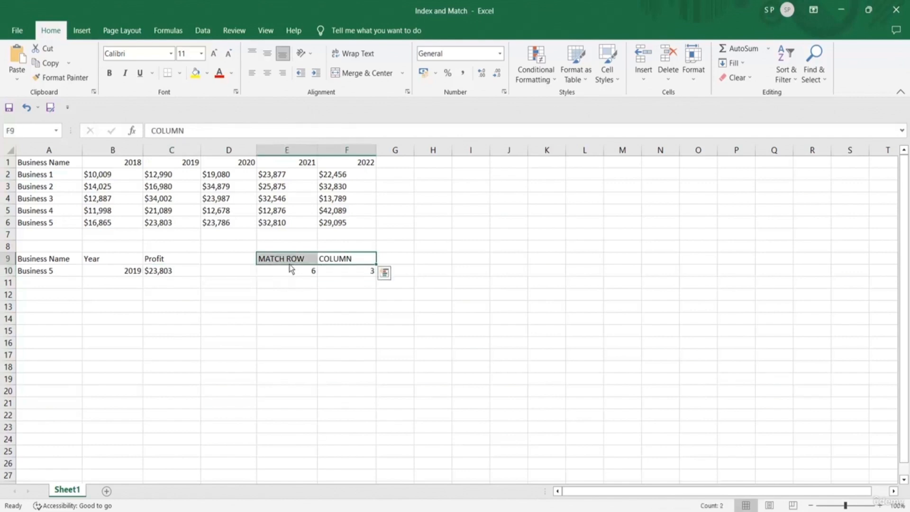
pyautogui.click(168, 277)
pyautogui.doubleClick(169, 277)
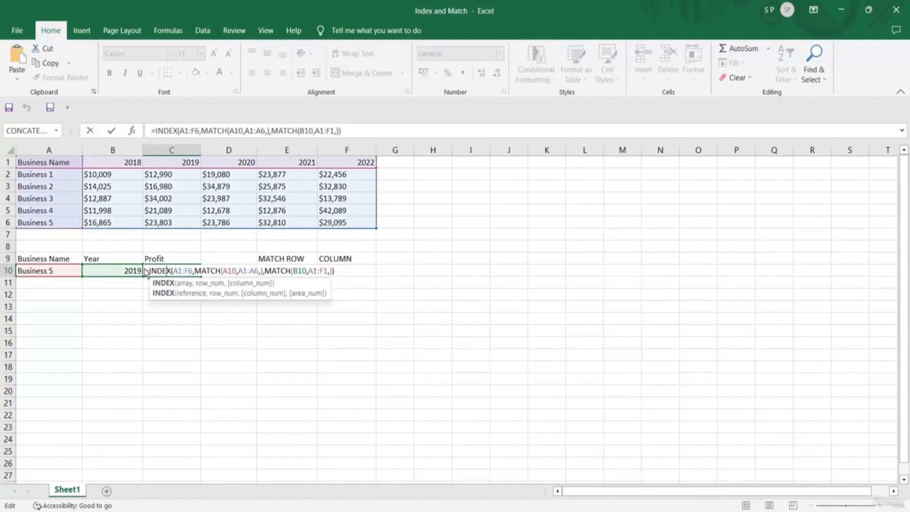
pyautogui.moveTo(146, 274); pyautogui.dragTo(325, 273)
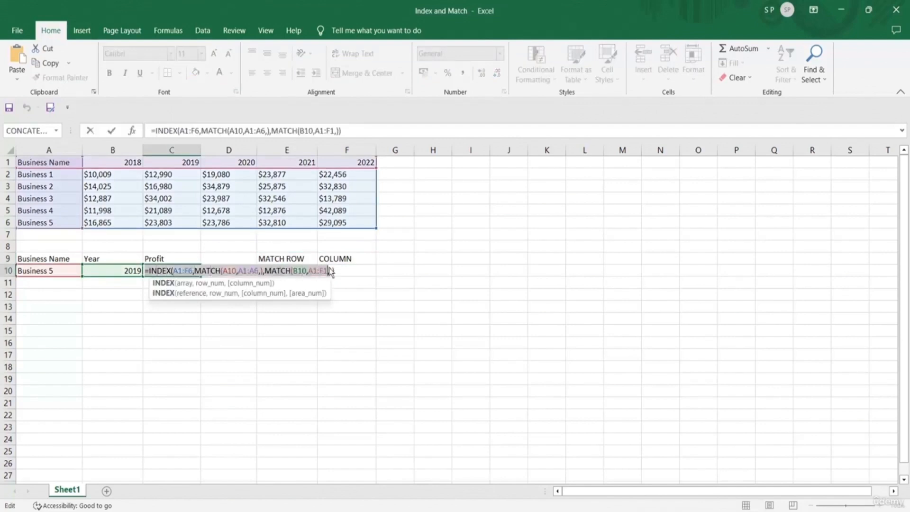
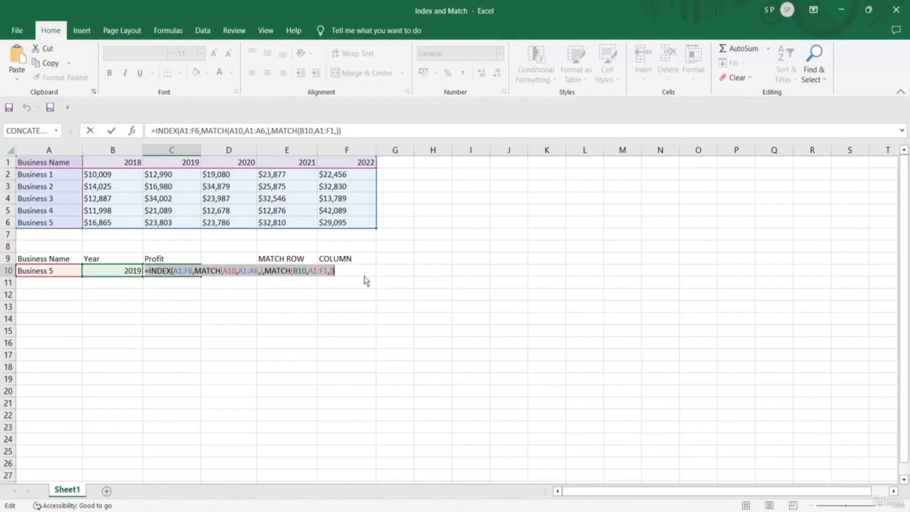
pyautogui.press('Return')
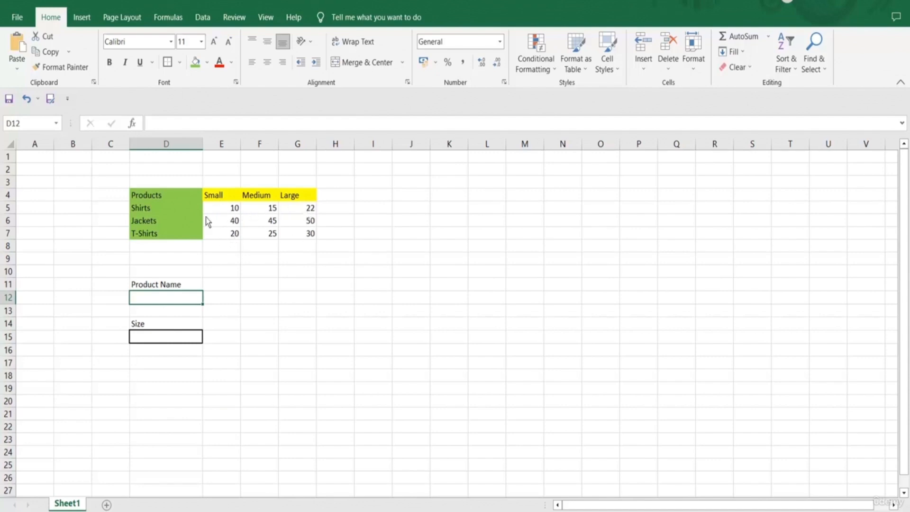
# Examine the price table, checking the small prices for shirts, jackets and T-shirts and the medium price for jackets
pyautogui.click(165, 209)
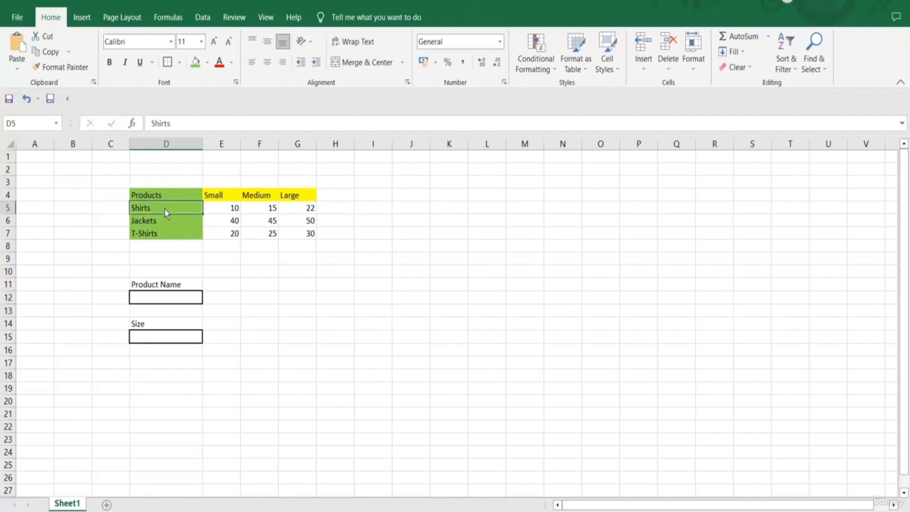
pyautogui.click(233, 213)
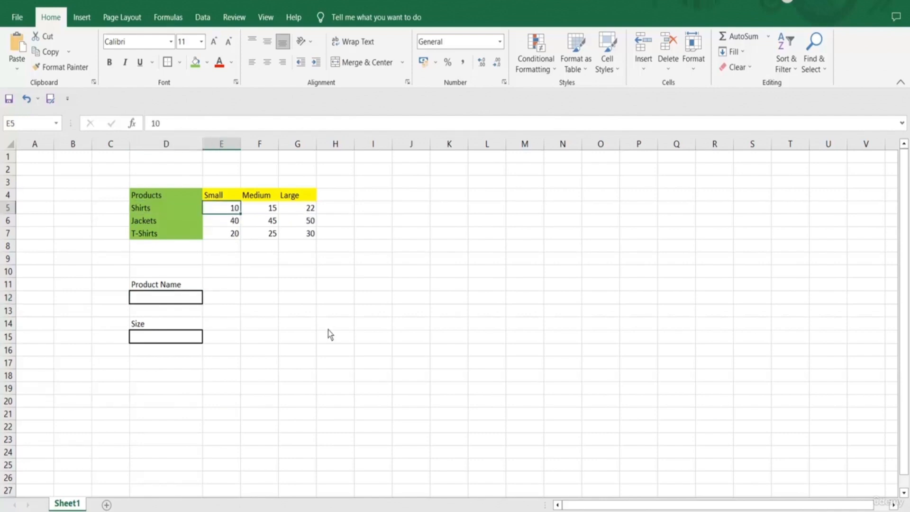
pyautogui.click(232, 220)
pyautogui.click(235, 235)
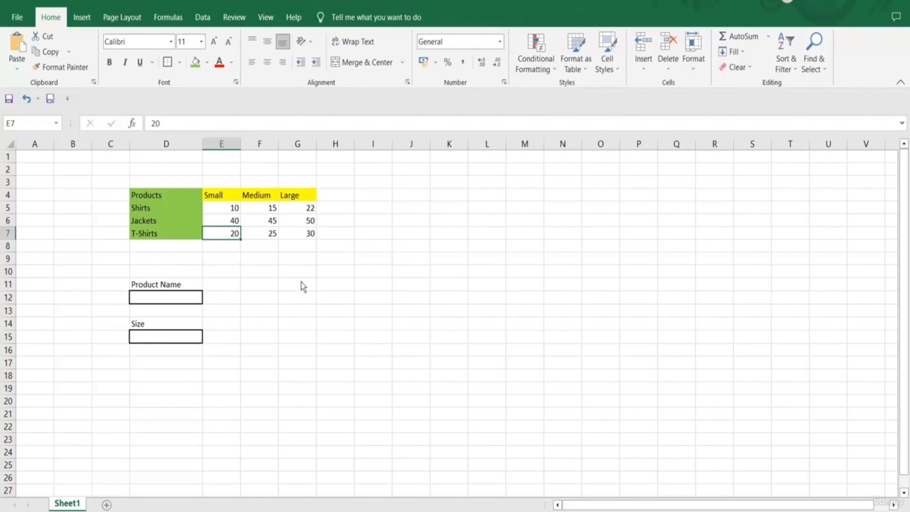
pyautogui.click(265, 223)
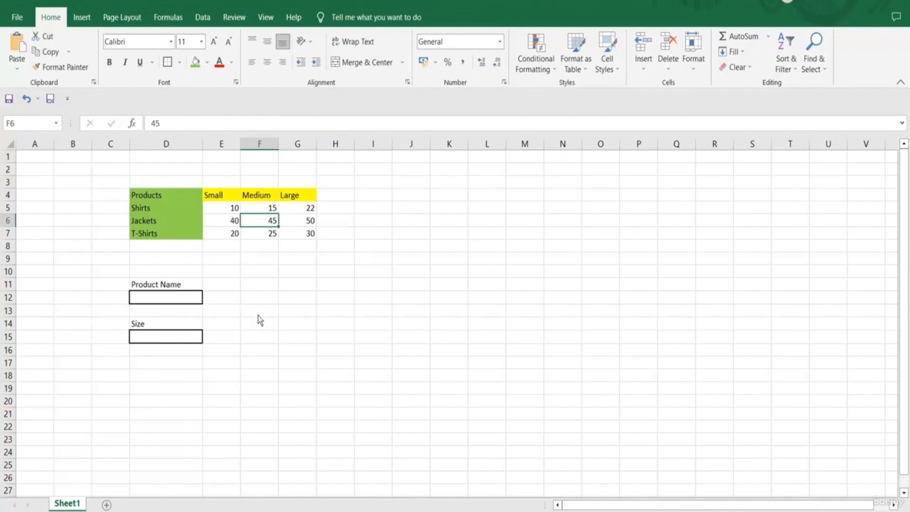
pyautogui.click(289, 315)
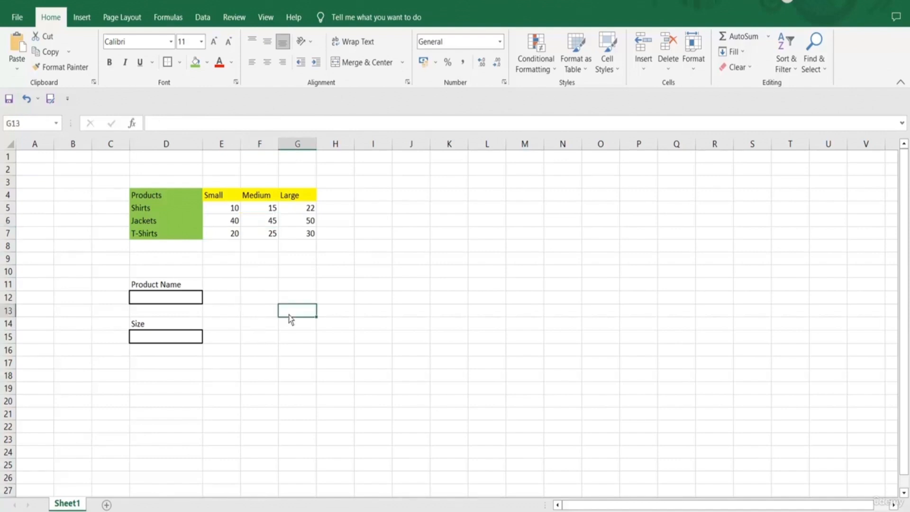
pyautogui.click(332, 312)
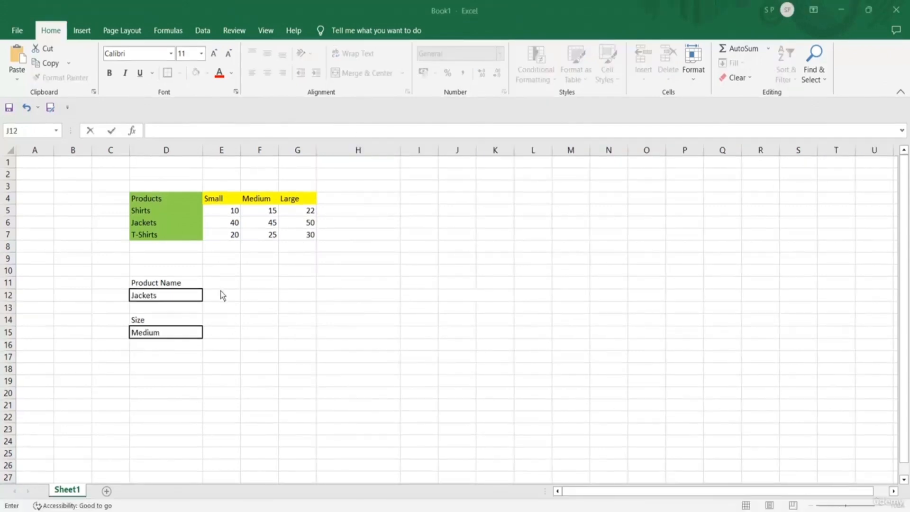
# Enter =MATCH(D12,D4:D7,) in J12 to find the row position of the product name within the Products column
pyautogui.click(329, 308)
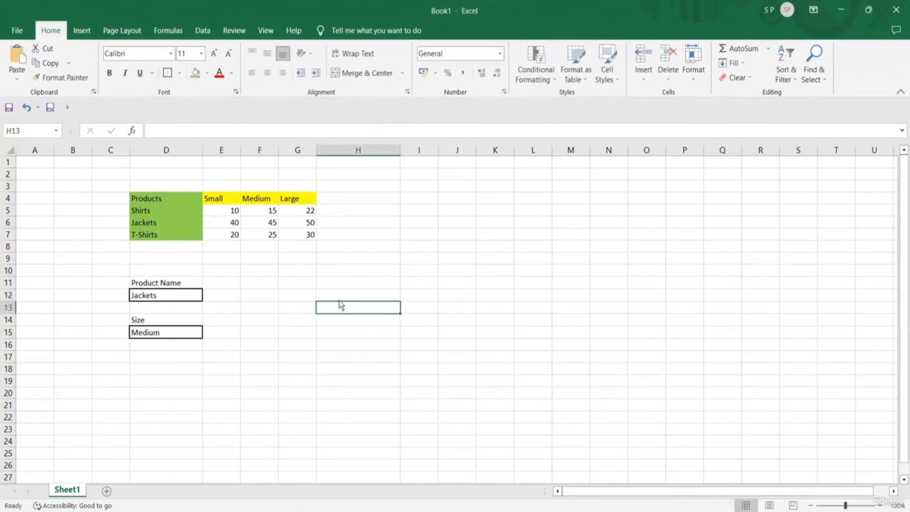
pyautogui.click(457, 298)
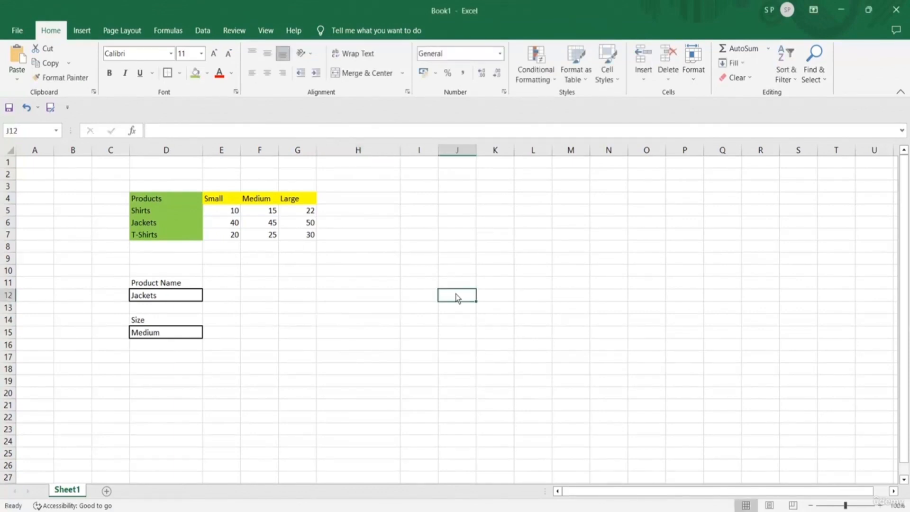
pyautogui.write('=')
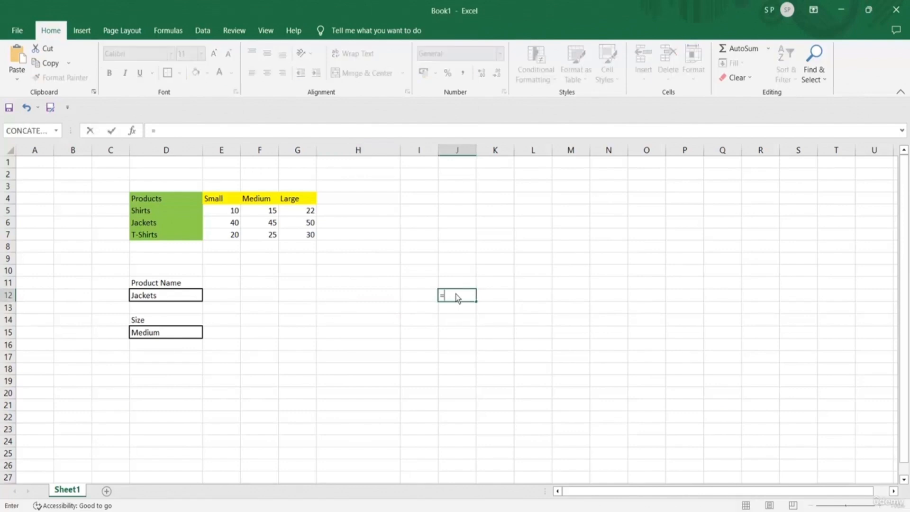
pyautogui.write('MA')
pyautogui.press('Tab')
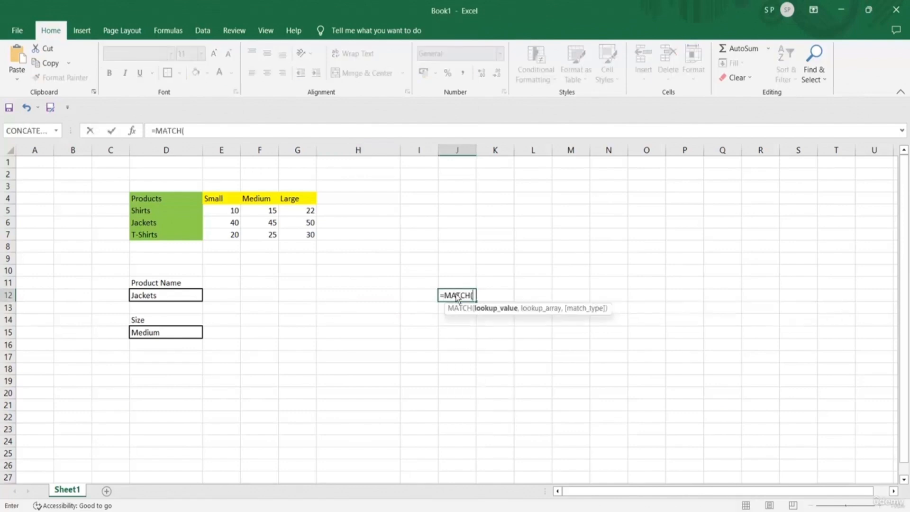
pyautogui.click(173, 299)
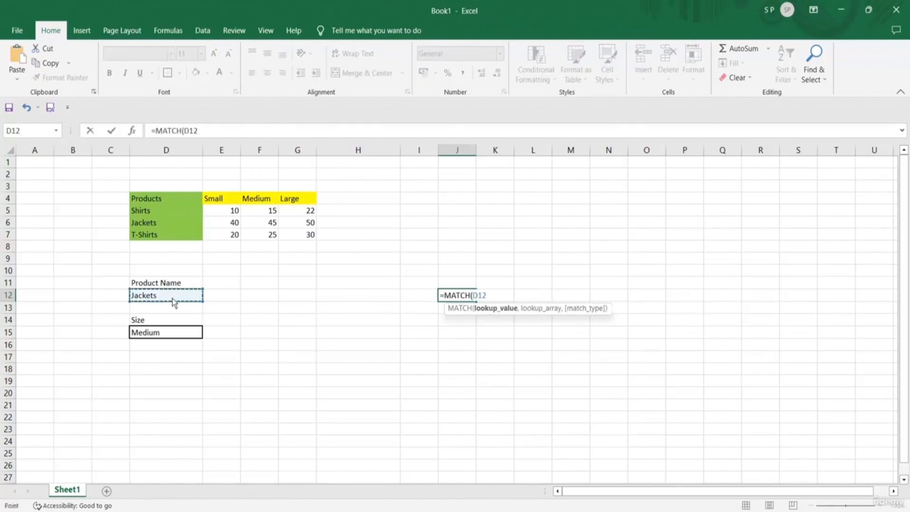
pyautogui.write(',')
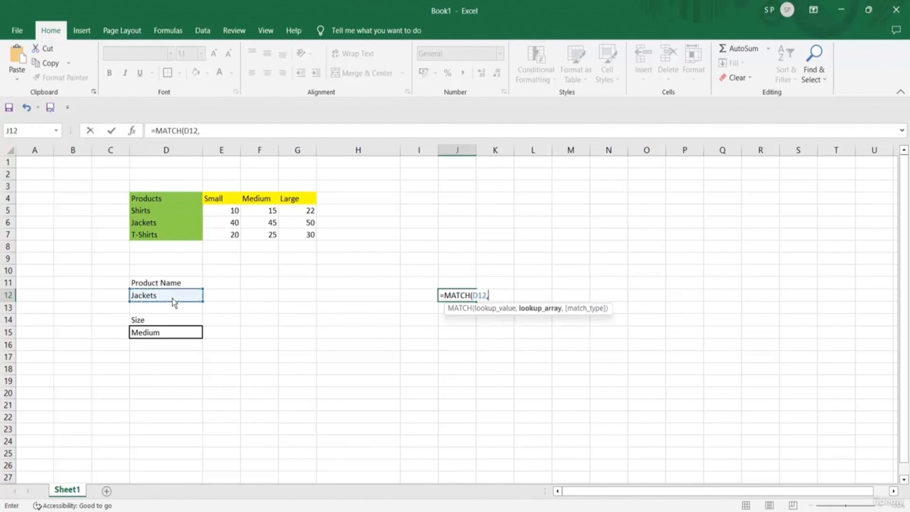
pyautogui.moveTo(144, 203); pyautogui.dragTo(151, 238)
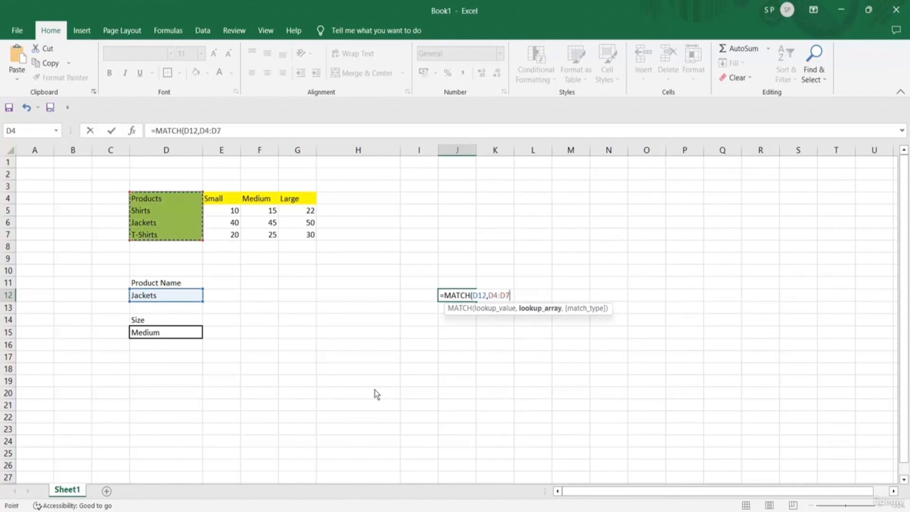
pyautogui.write(',')
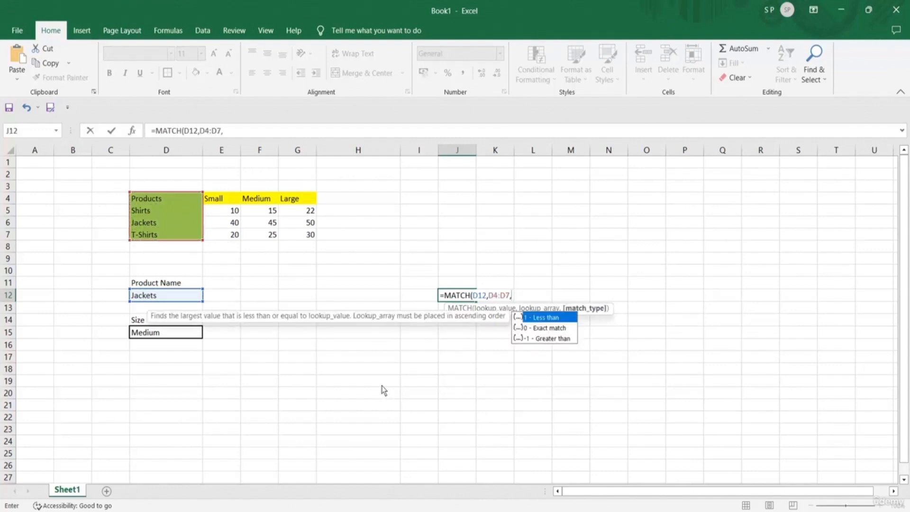
pyautogui.press('Down')
pyautogui.press('Tab')
pyautogui.press('Return')
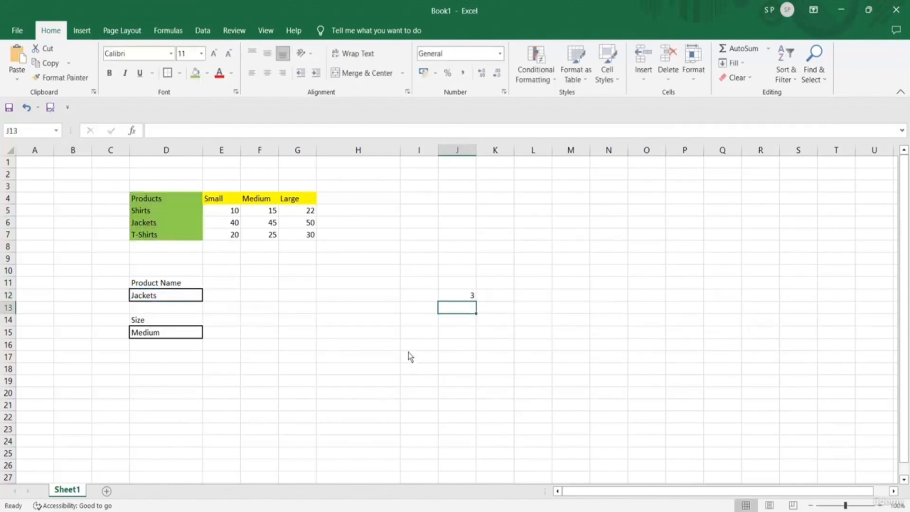
pyautogui.click(463, 295)
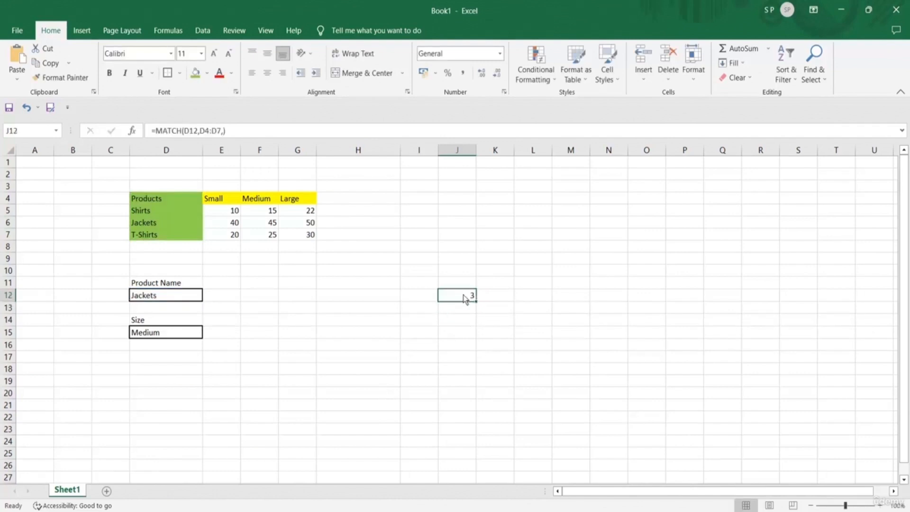
# Enter =MATCH(D15,D4:G4,) in K12 to find the column position of the size within the table's header row
pyautogui.click(504, 296)
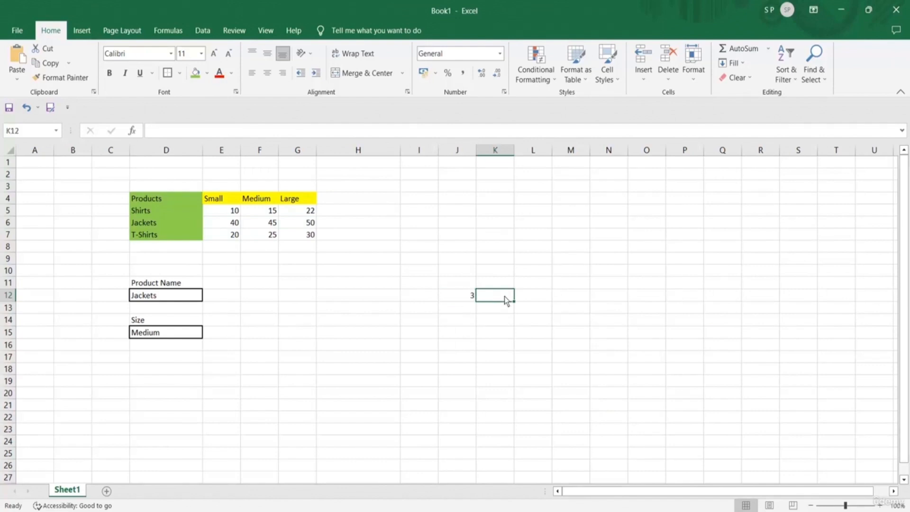
pyautogui.write('=')
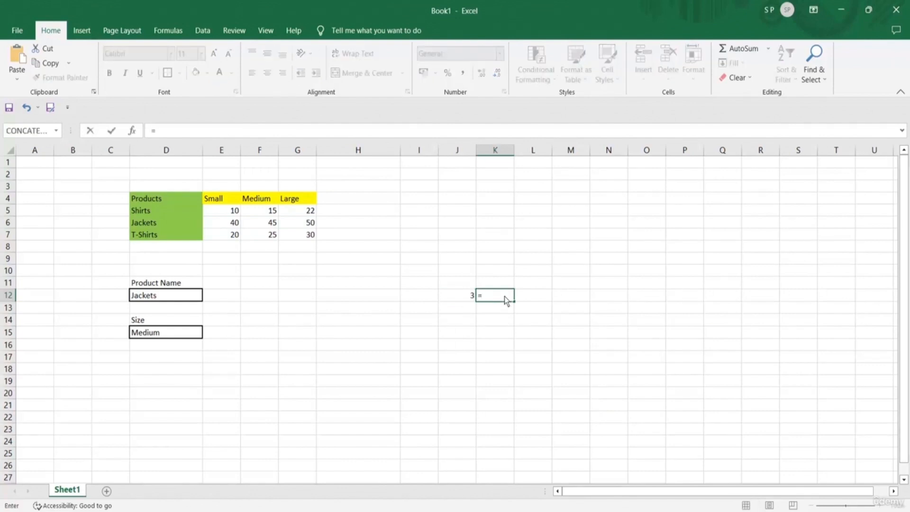
pyautogui.write('ma')
pyautogui.press('Tab')
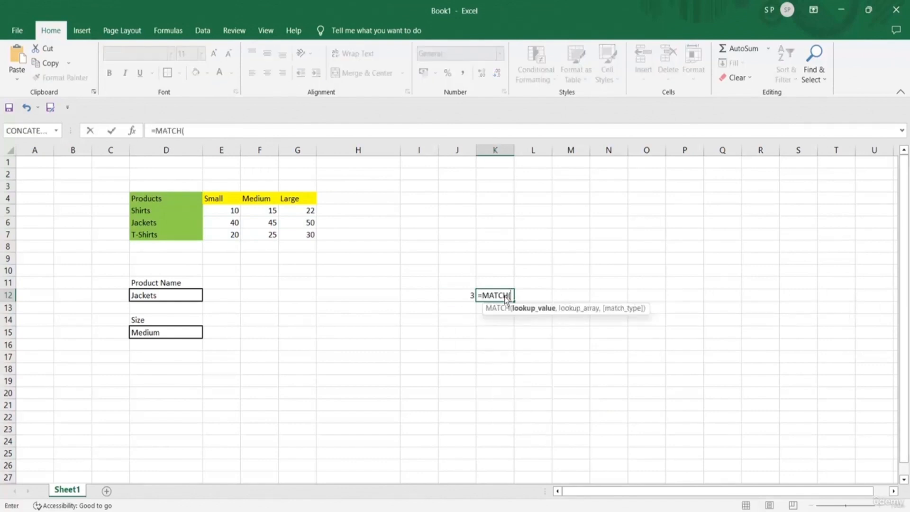
pyautogui.click(176, 337)
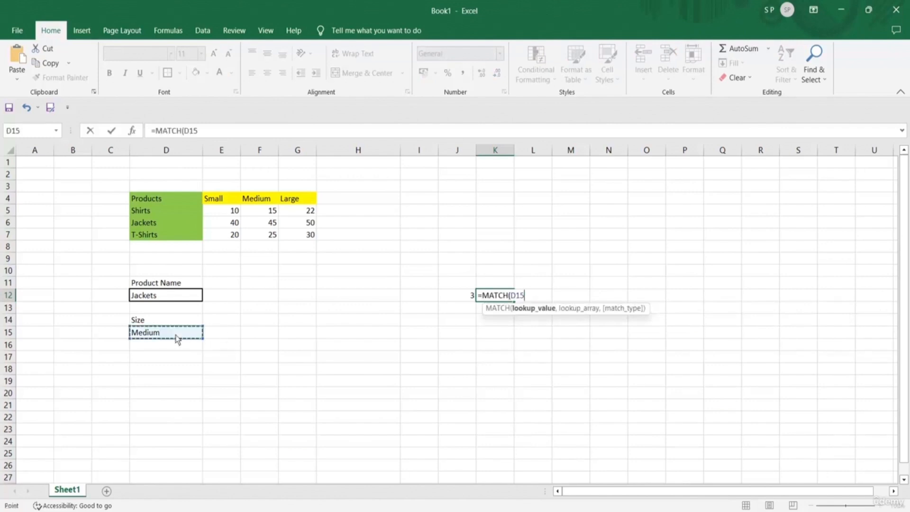
pyautogui.write(',')
pyautogui.moveTo(142, 201); pyautogui.dragTo(297, 201)
pyautogui.write(',')
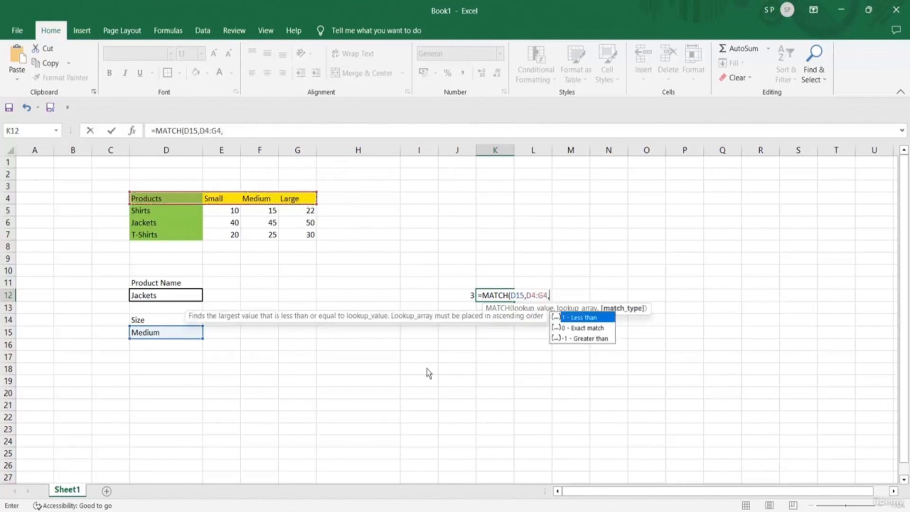
pyautogui.press('Return')
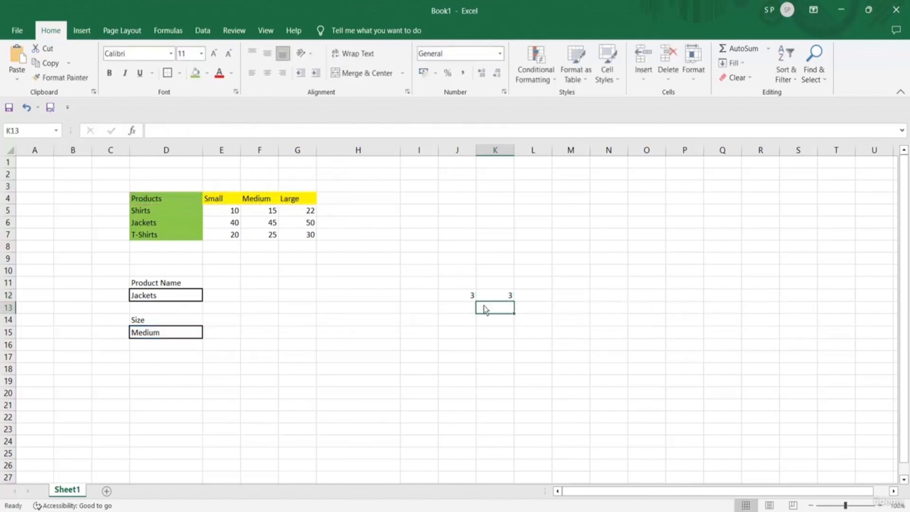
pyautogui.click(472, 298)
pyautogui.click(494, 298)
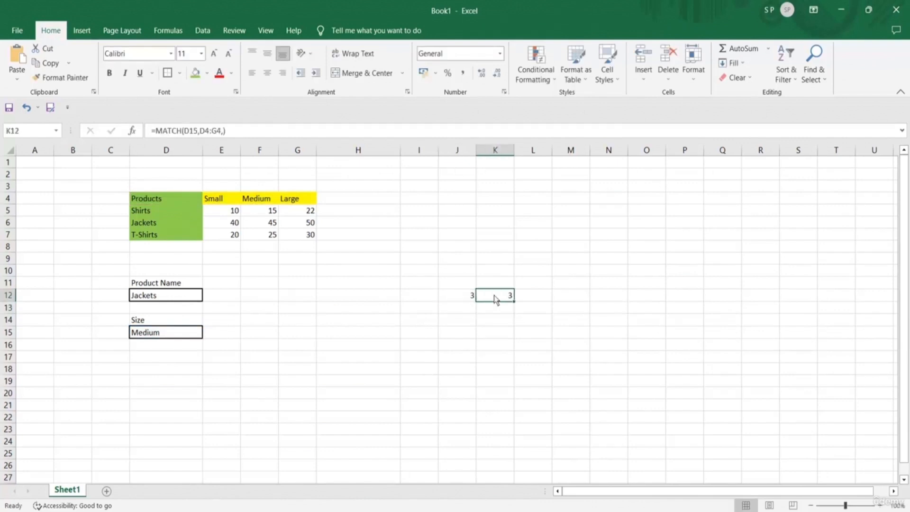
# Copy the MATCH(D12,D4:D7,) expression from J12 without its equals sign, leaving the cell's formula unchanged
pyautogui.click(465, 297)
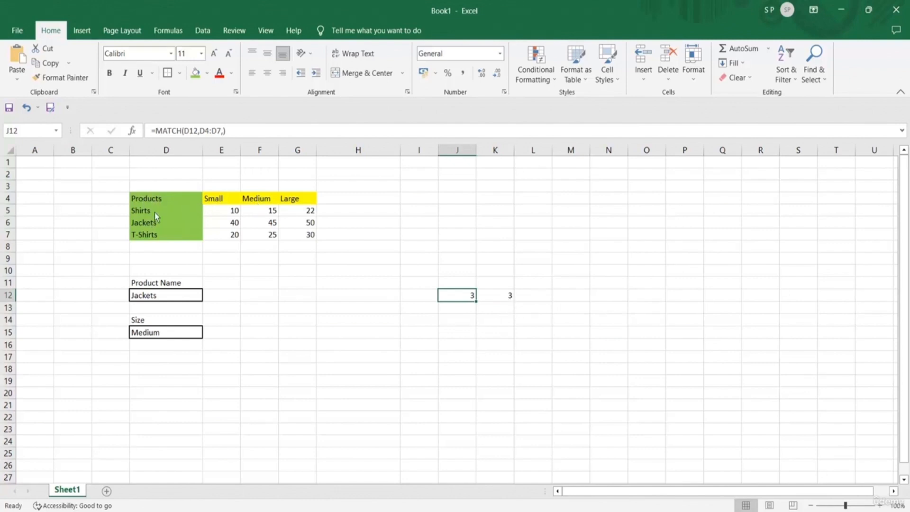
pyautogui.doubleClick(462, 296)
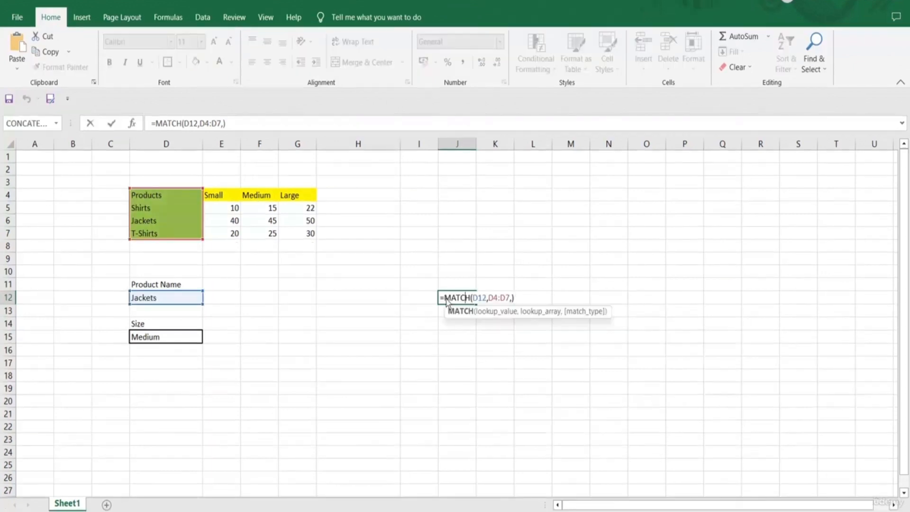
pyautogui.moveTo(444, 297); pyautogui.dragTo(513, 300)
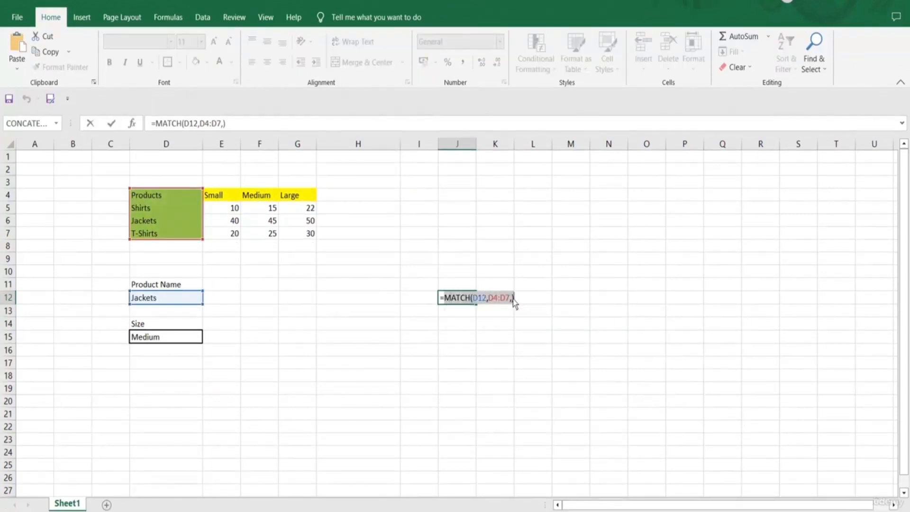
pyautogui.press('Return')
# Begin an INDEX formula in H12 with the whole price table D4:G7 as its array
pyautogui.click(347, 302)
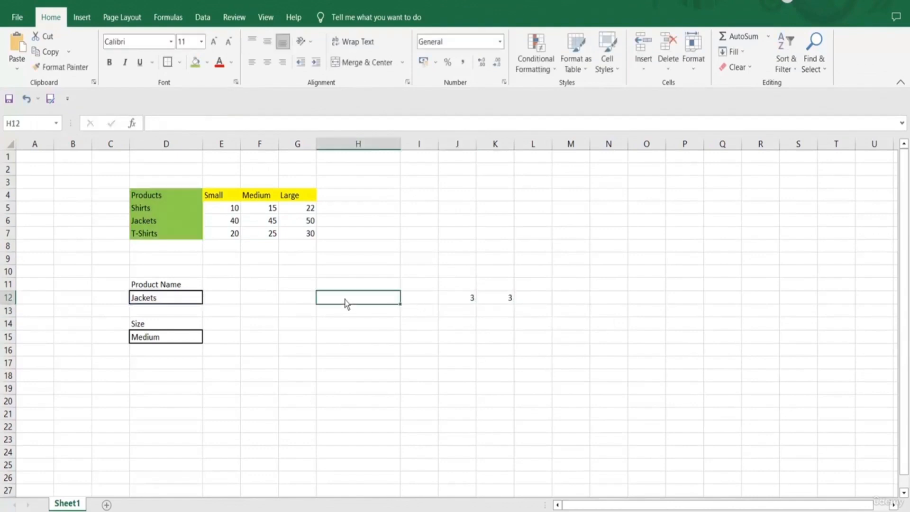
pyautogui.write('=I')
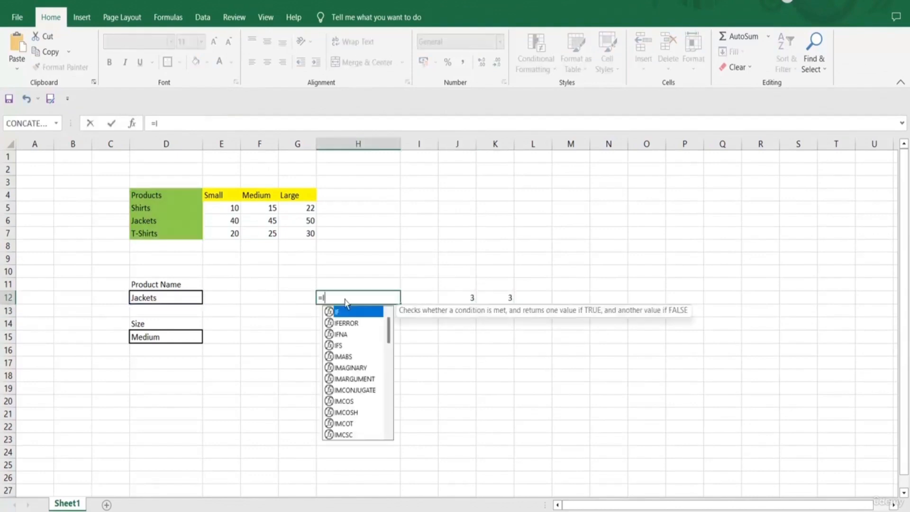
pyautogui.write('N')
pyautogui.press('Tab')
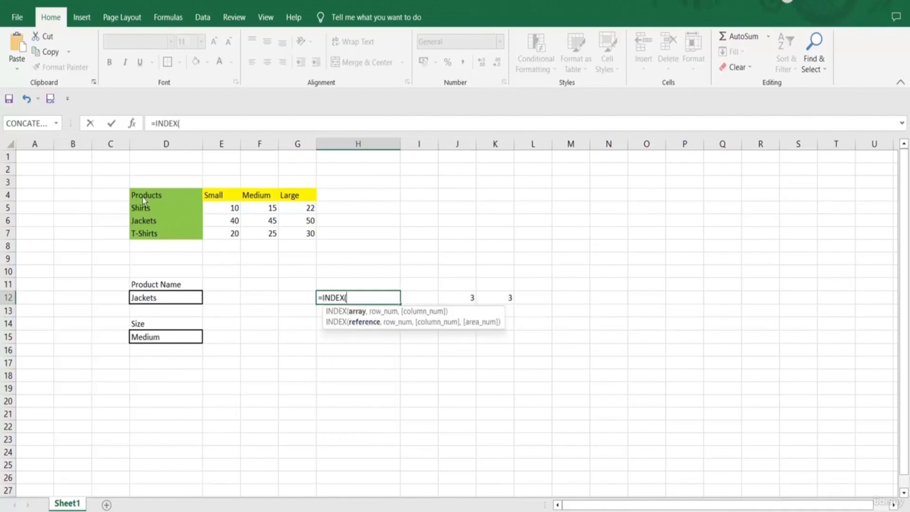
pyautogui.moveTo(144, 198); pyautogui.dragTo(298, 235)
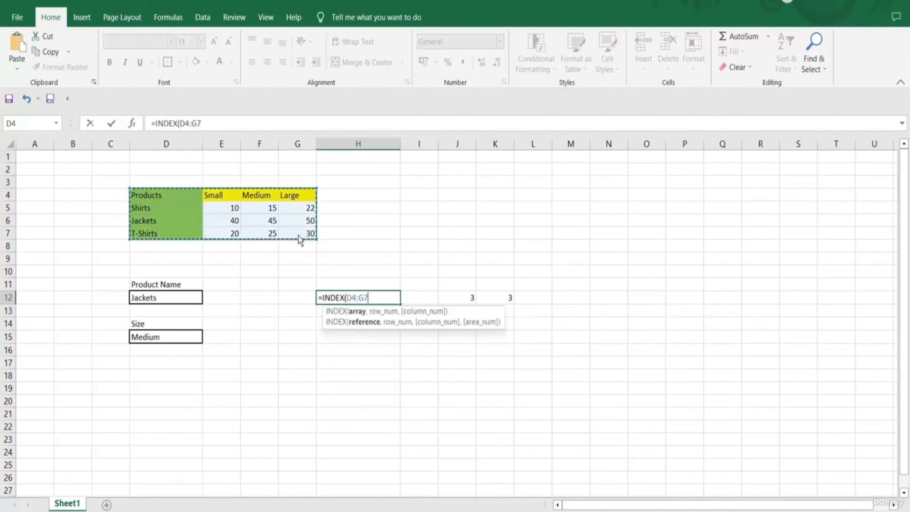
pyautogui.write(',')
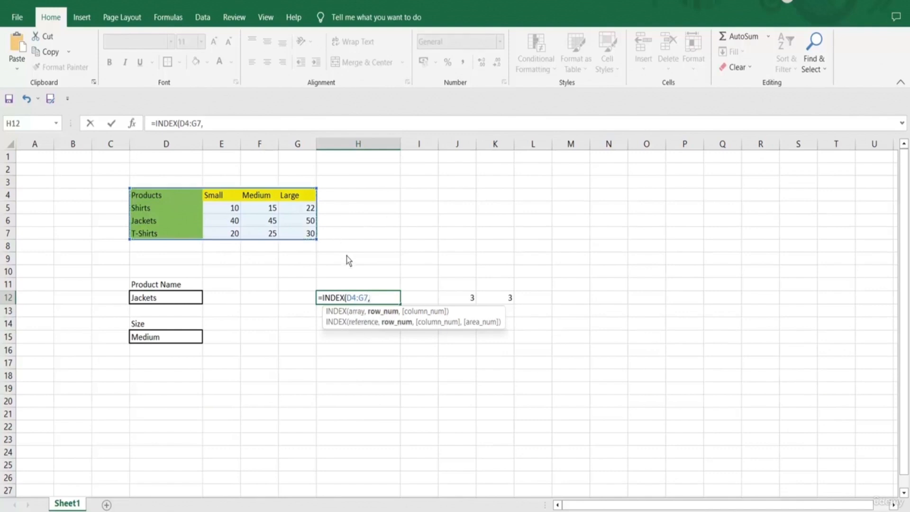
# Complete the INDEX formula in H12 with the copied MATCH(D12,D4:D7,) as row number and 3 as column number
pyautogui.write('3')
pyautogui.press('BackSpace')
pyautogui.write('MATCH(D12,D4:D7,)')
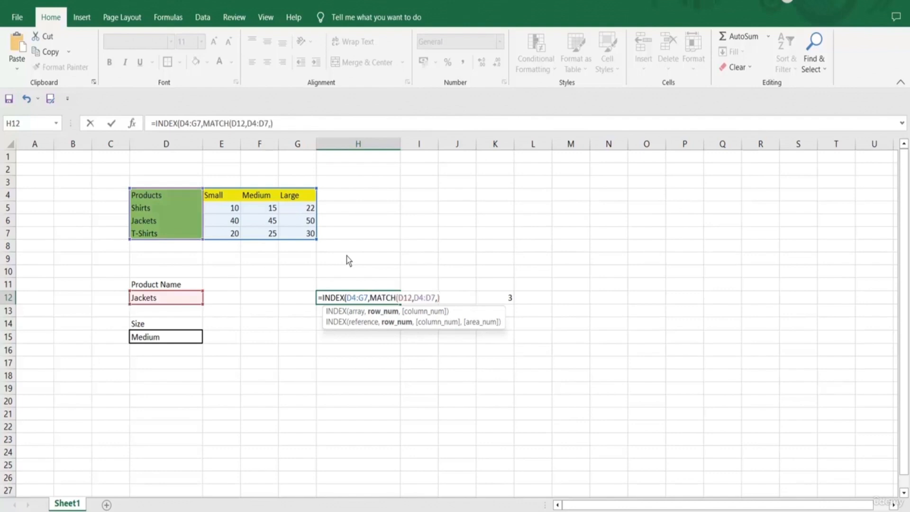
pyautogui.write(',')
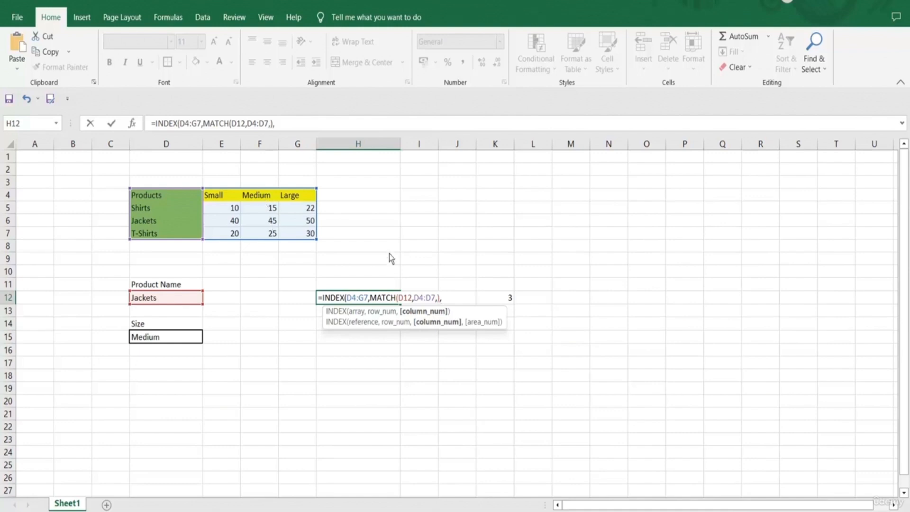
pyautogui.write('3)')
pyautogui.press('Return')
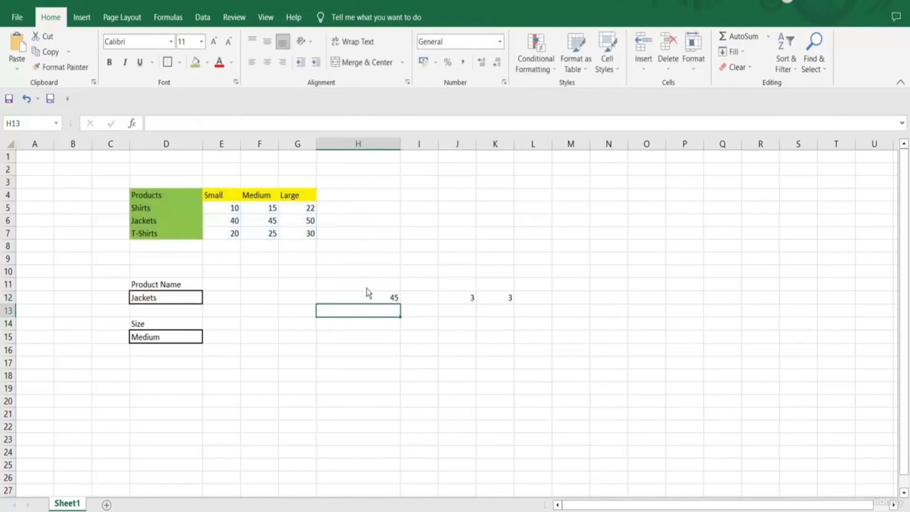
pyautogui.click(371, 301)
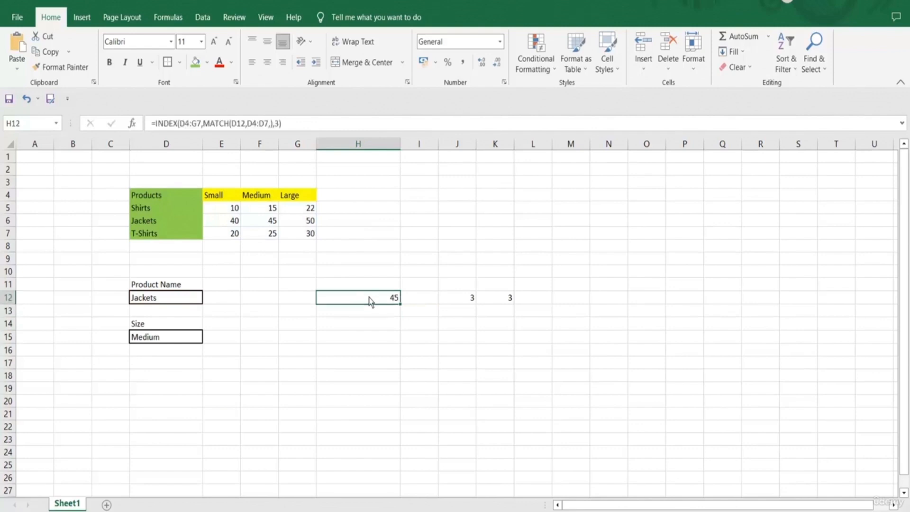
# Copy the MATCH(D15,D4:G4,) expression from K12 without its equals sign
pyautogui.doubleClick(498, 303)
pyautogui.moveTo(487, 304); pyautogui.dragTo(553, 304)
pyautogui.hotkey('ctrl', 'c')
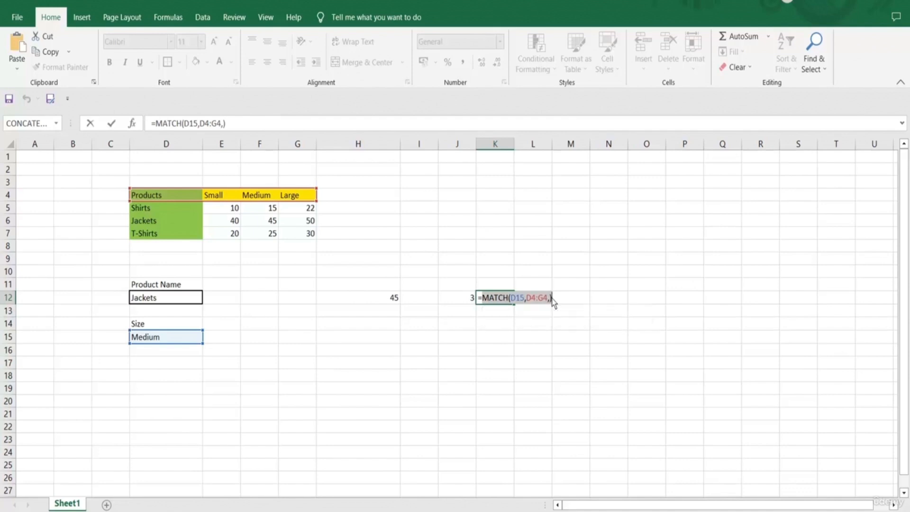
pyautogui.press('Return')
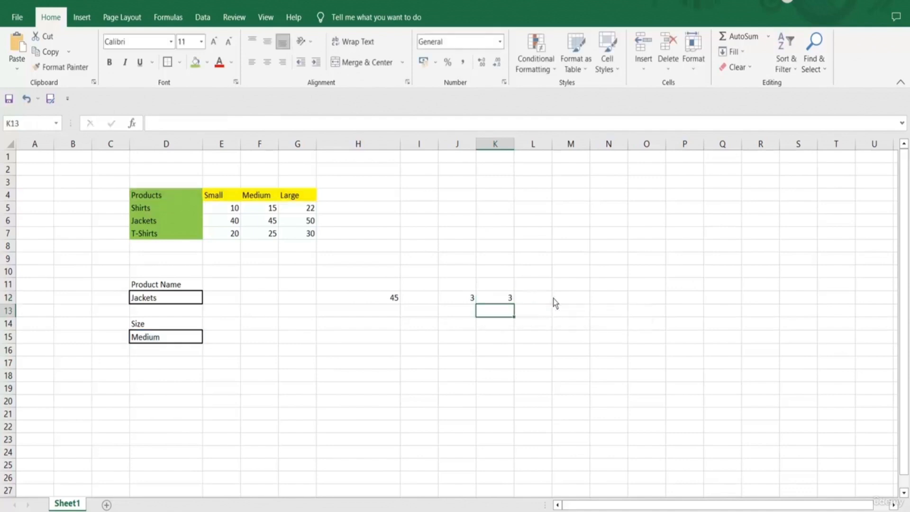
# Replace the column number 3 in H12's INDEX formula with the copied MATCH(D15,D4:G4,)
pyautogui.doubleClick(386, 300)
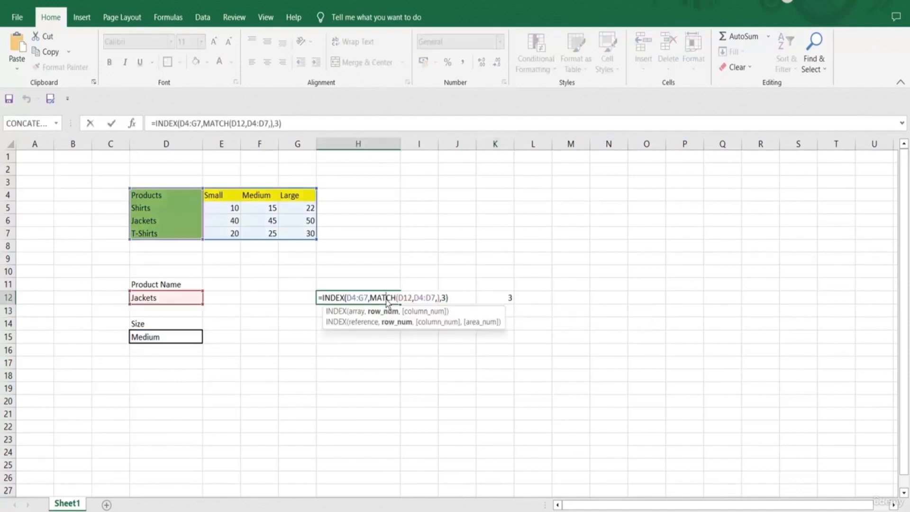
pyautogui.click(444, 299)
pyautogui.press('BackSpace')
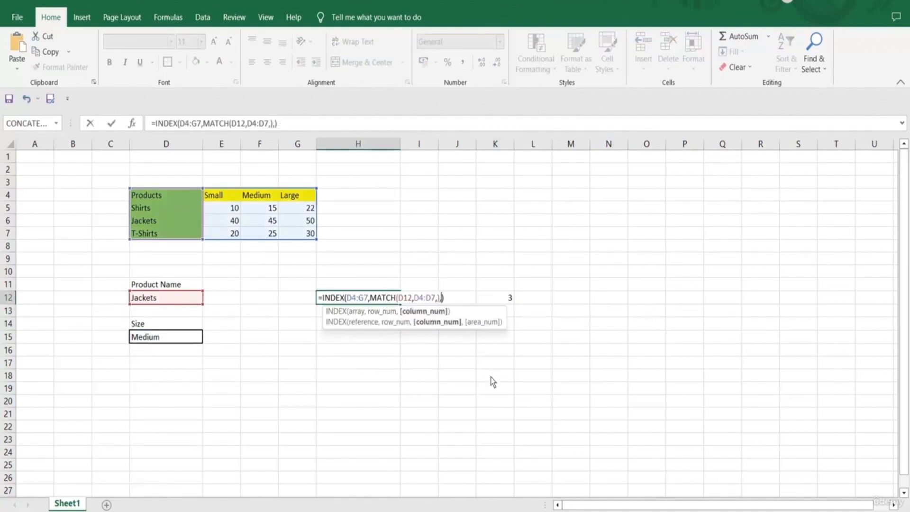
pyautogui.write('MATCH(D15,D4:G4,)')
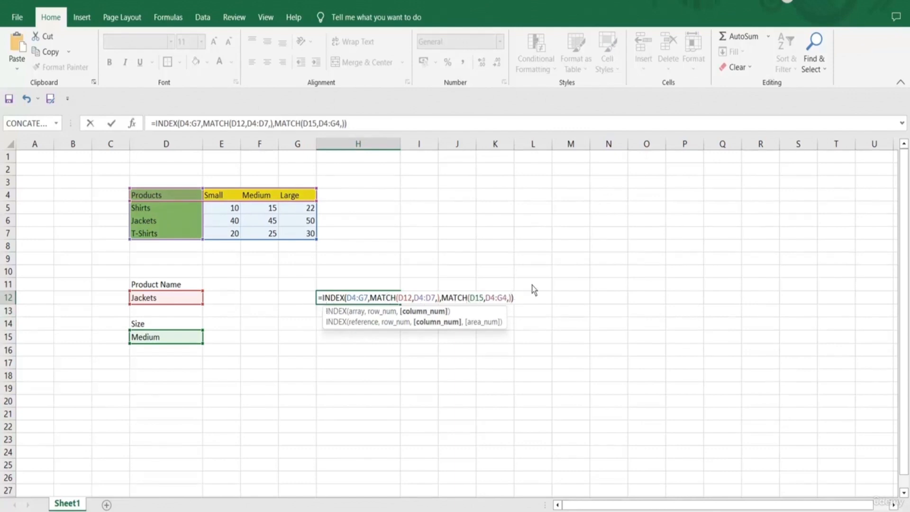
pyautogui.press('Return')
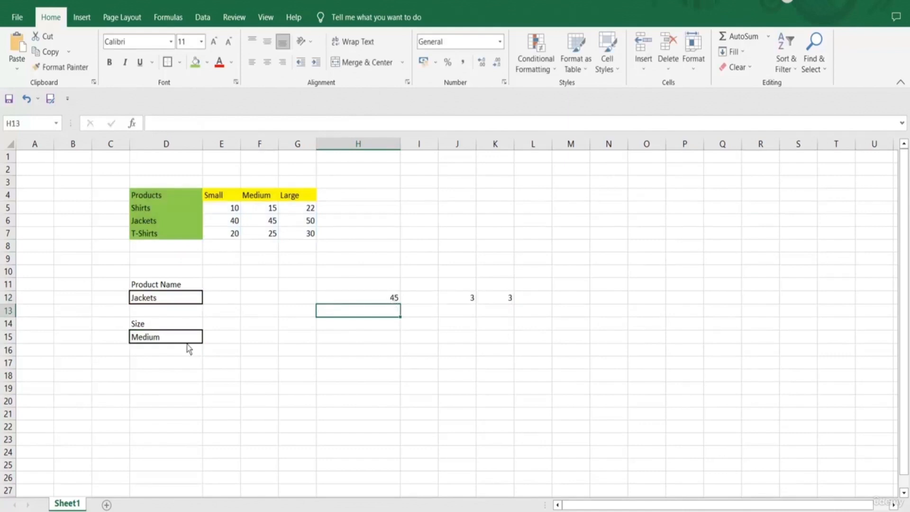
# Change the size in D15 to Large to test the nested INDEX formula
pyautogui.click(167, 339)
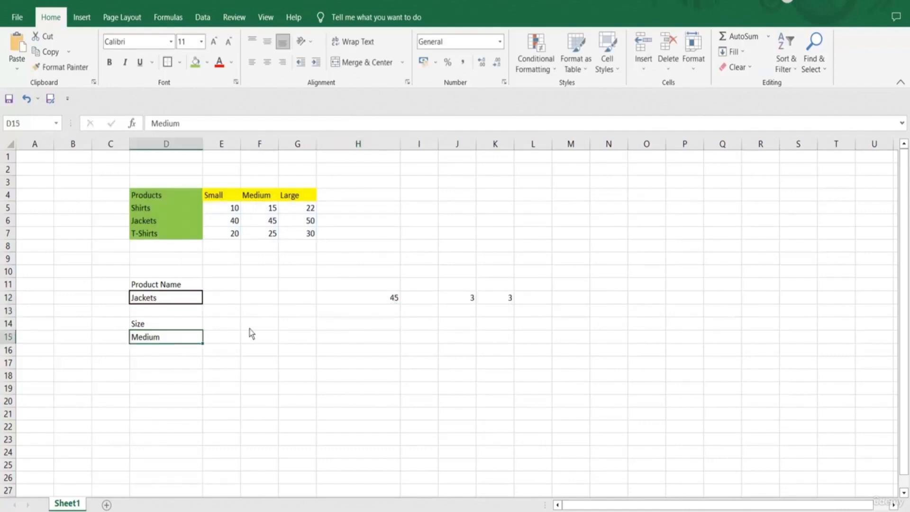
pyautogui.doubleClick(156, 340)
pyautogui.press('BackSpace')
pyautogui.press('BackSpace')
pyautogui.press('BackSpace')
pyautogui.press('BackSpace')
pyautogui.press('BackSpace')
pyautogui.press('BackSpace')
pyautogui.write('Large')
pyautogui.press('Return')
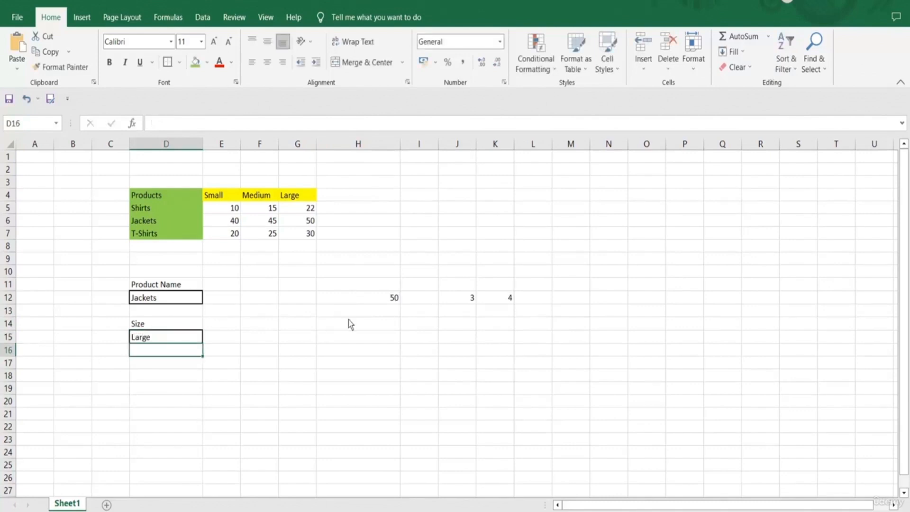
# Compare the H12 result with the Large Jackets price in G6 and review the INDEX formula
pyautogui.click(377, 297)
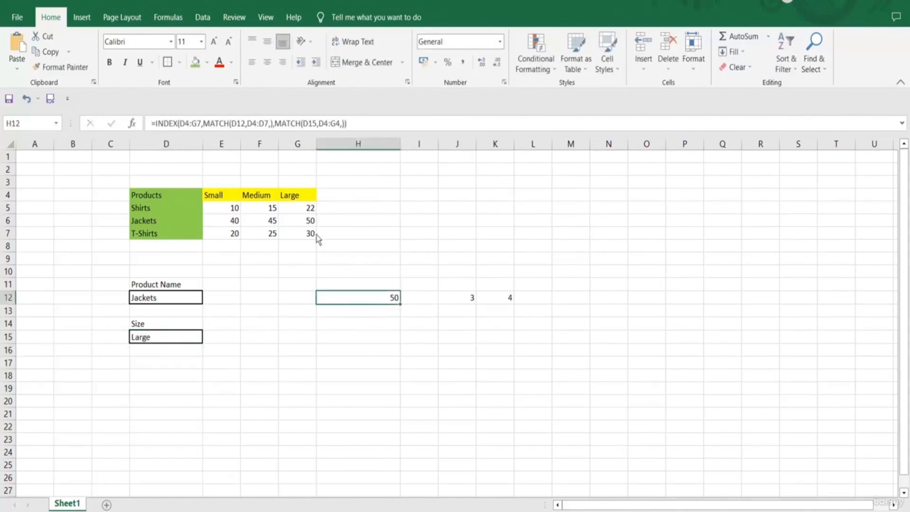
pyautogui.click(304, 224)
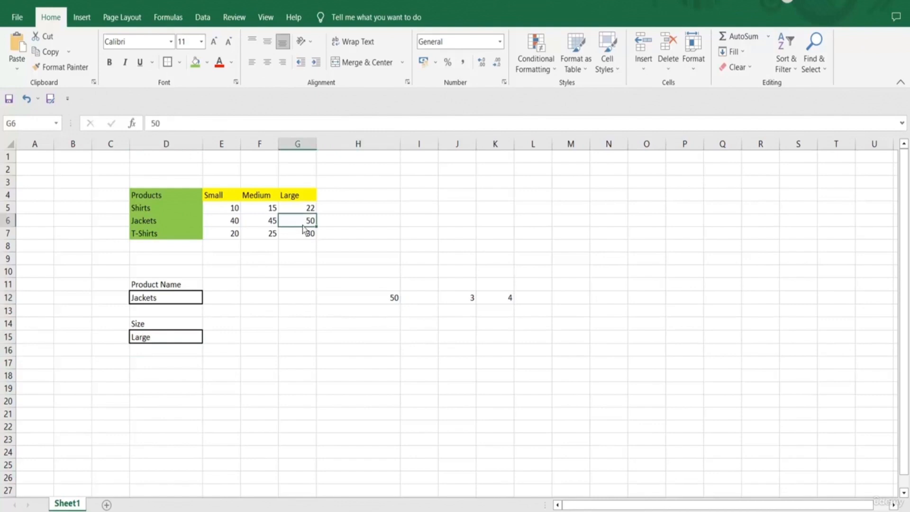
pyautogui.doubleClick(372, 299)
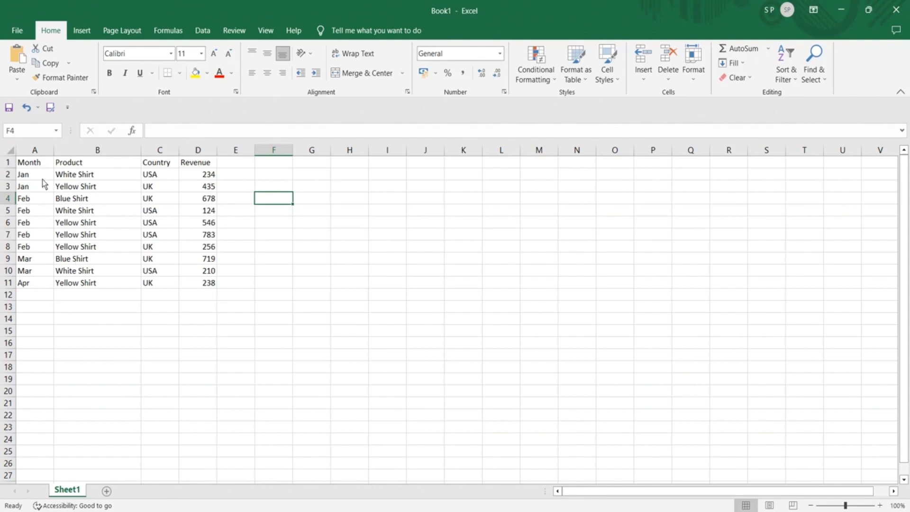
# Examine the sales data's Month and Product headers and the values in its first record
pyautogui.click(38, 167)
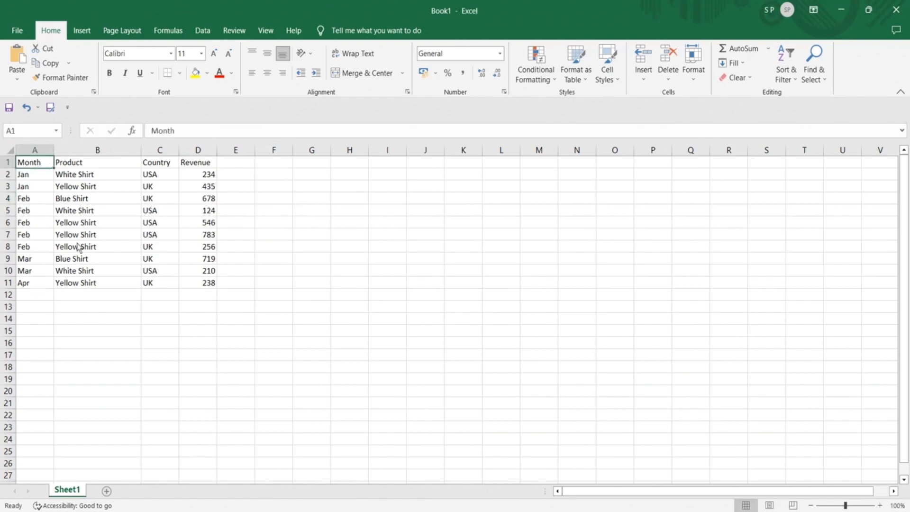
pyautogui.click(77, 167)
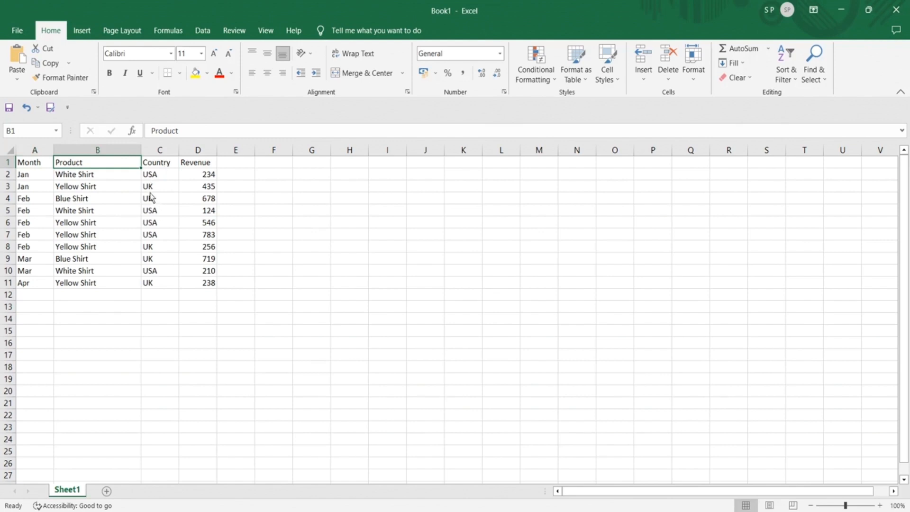
pyautogui.click(203, 175)
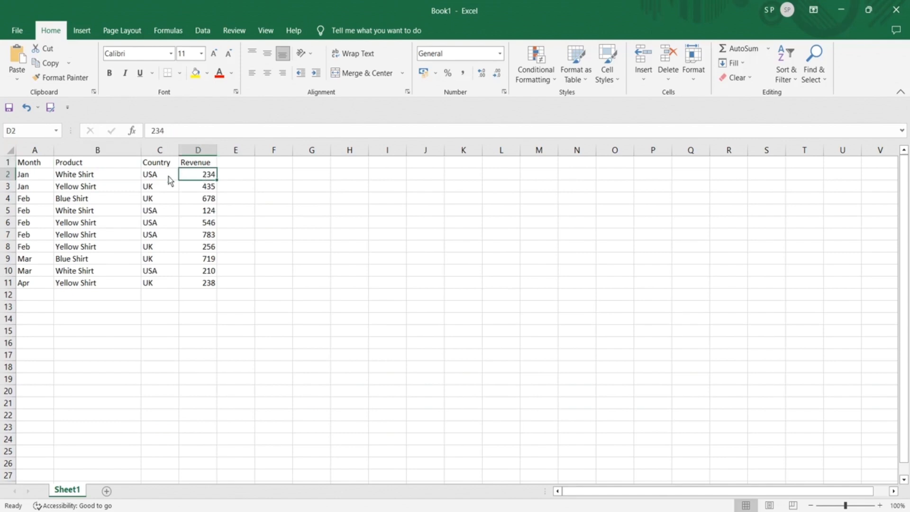
pyautogui.click(104, 175)
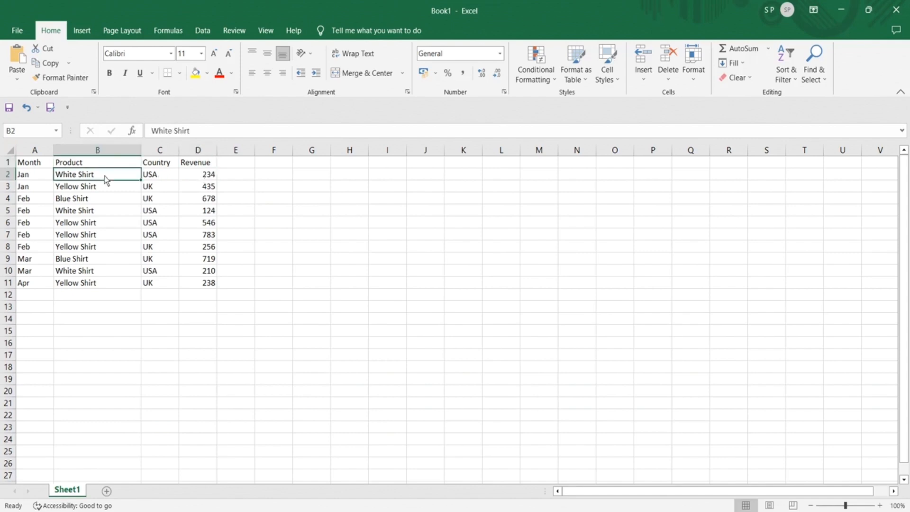
pyautogui.click(35, 177)
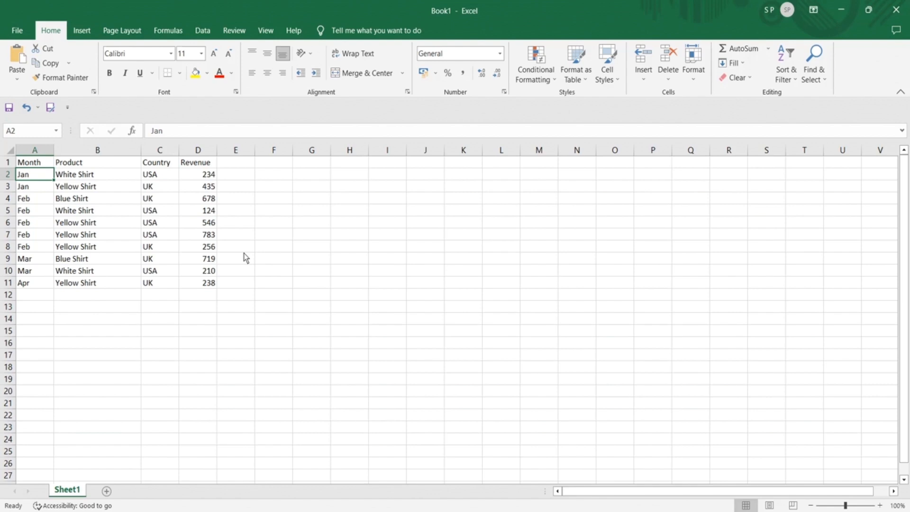
# Enter Feb in F4 as the month criterion beside the sales data
pyautogui.click(282, 203)
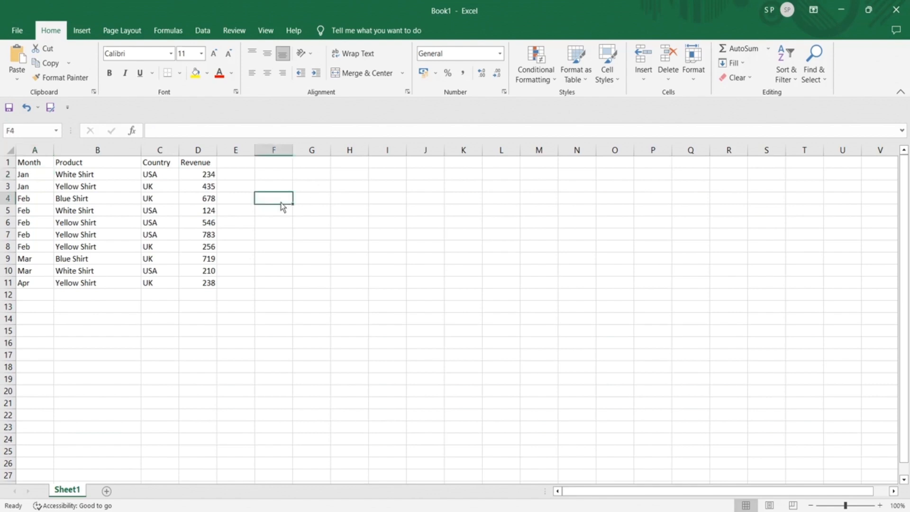
pyautogui.write('F')
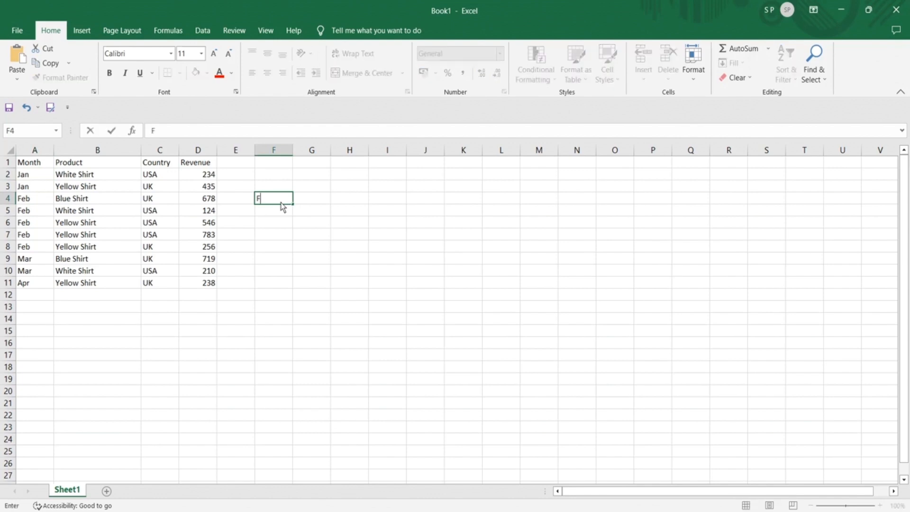
pyautogui.write('eb')
pyautogui.click(323, 203)
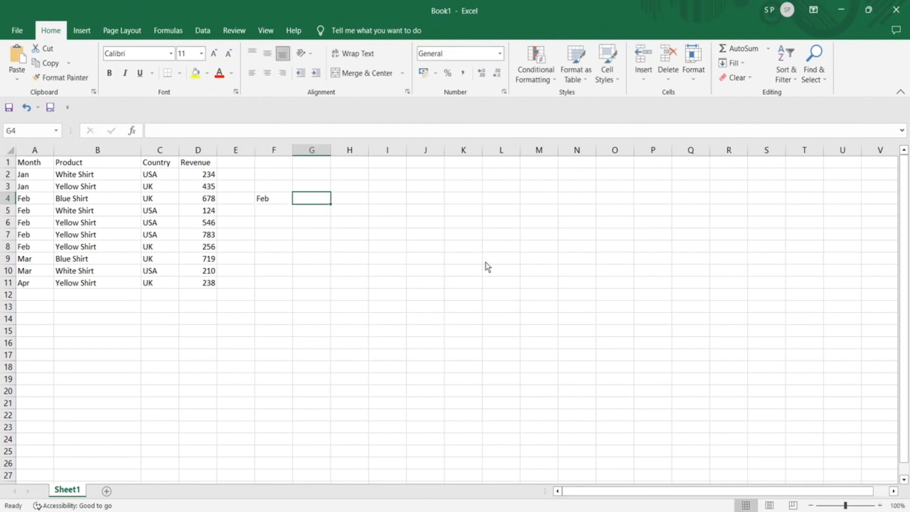
# Build a SUMIFS formula in G4 with D1:D11 as sum range, A1:A11 as criteria range and F4 as criterion
pyautogui.write('=SU')
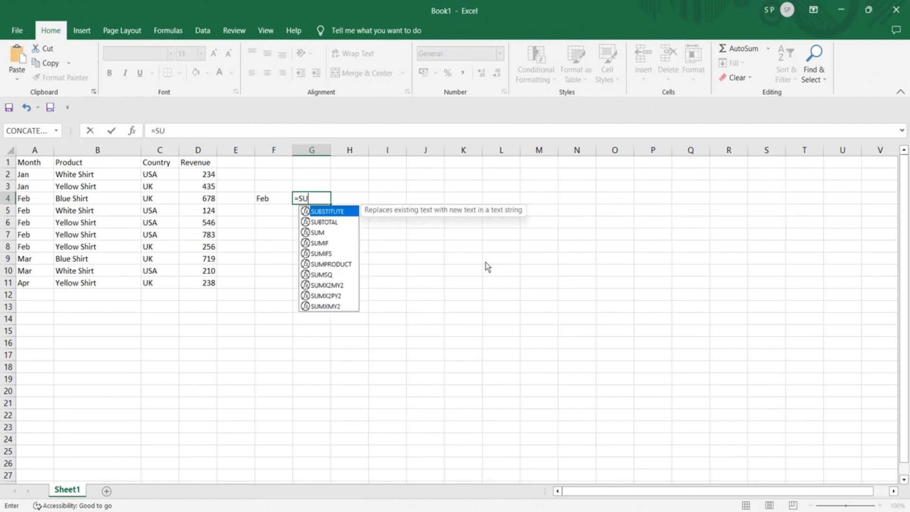
pyautogui.write('MIF')
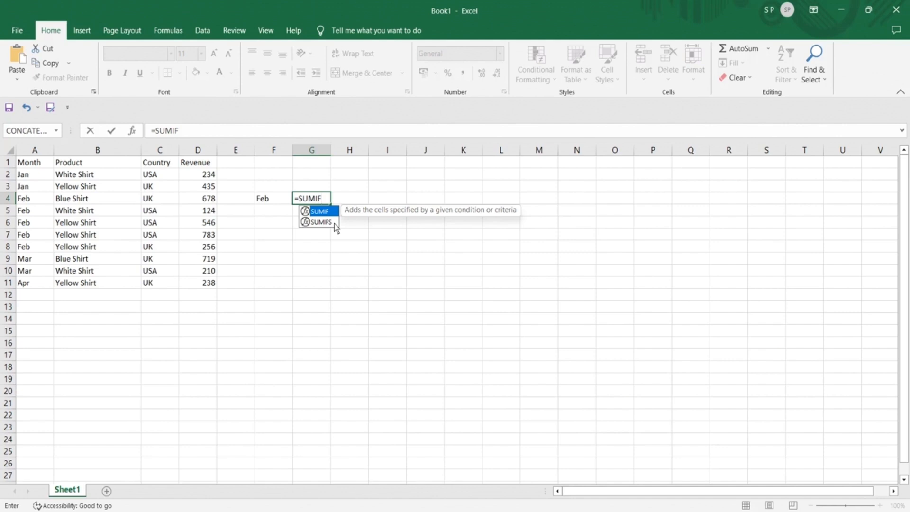
pyautogui.write('S(')
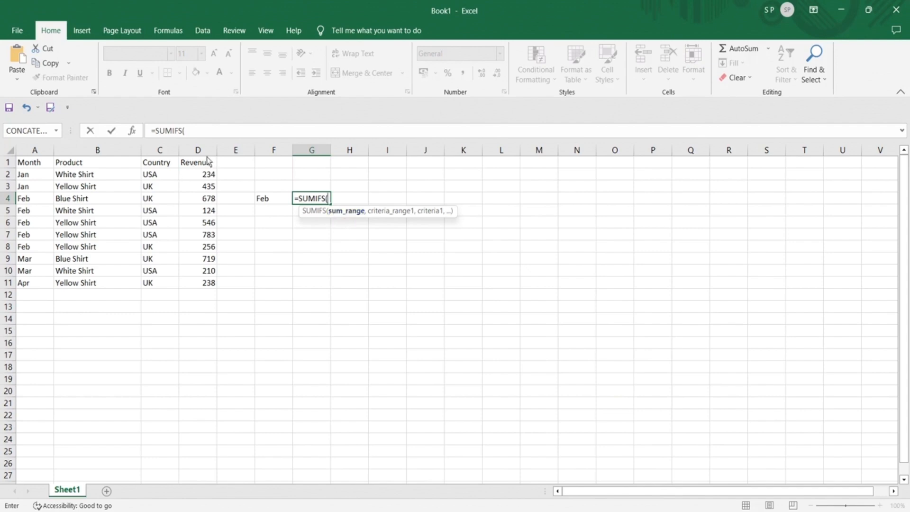
pyautogui.moveTo(202, 167); pyautogui.dragTo(207, 287)
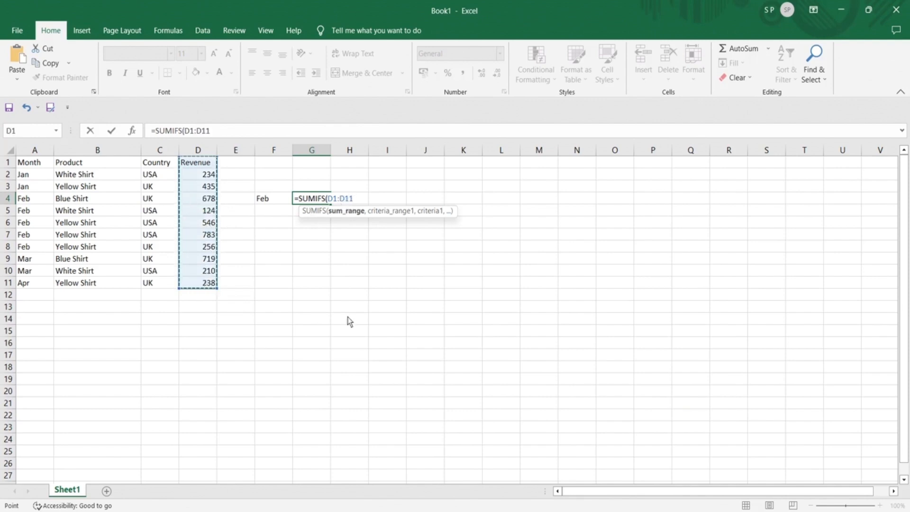
pyautogui.write(',')
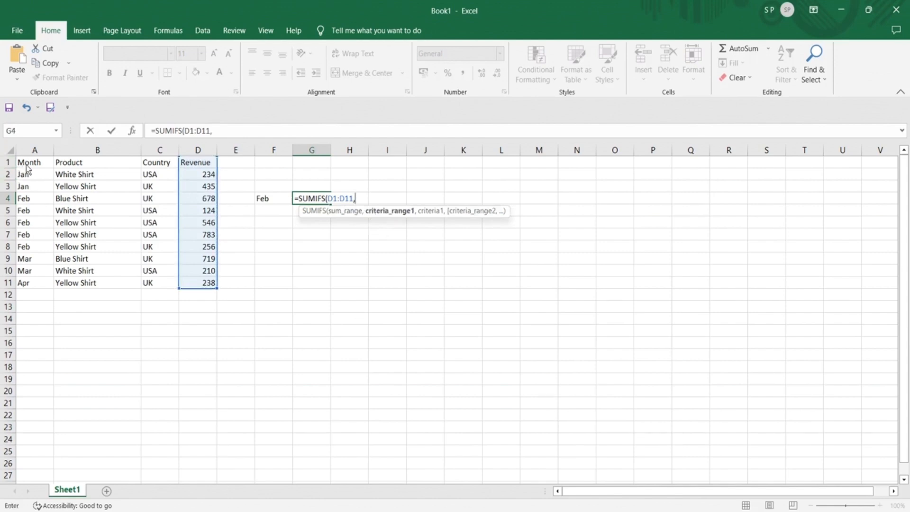
pyautogui.moveTo(28, 167); pyautogui.dragTo(36, 284)
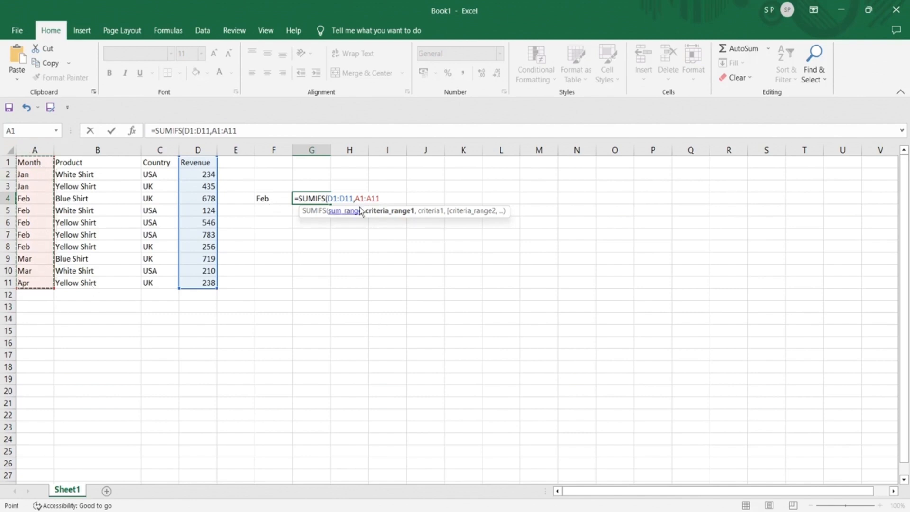
pyautogui.write(',')
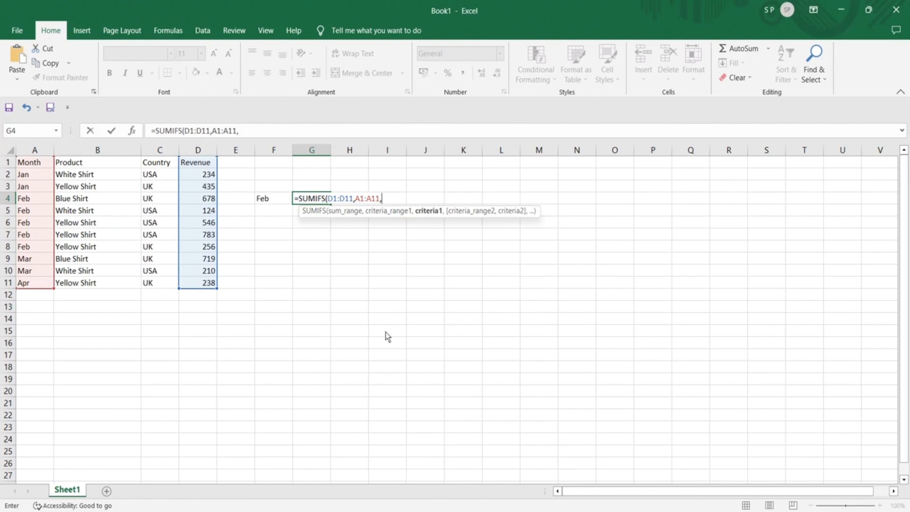
pyautogui.click(271, 199)
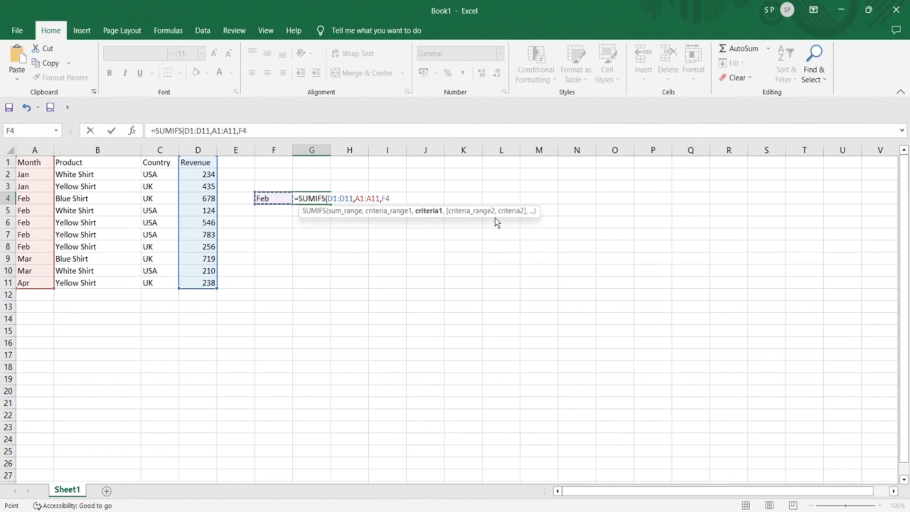
# Add empty arguments after F4 to view the optional SUMIFS criteria pairs, and remove them again
pyautogui.write(',,,,,,,,,')
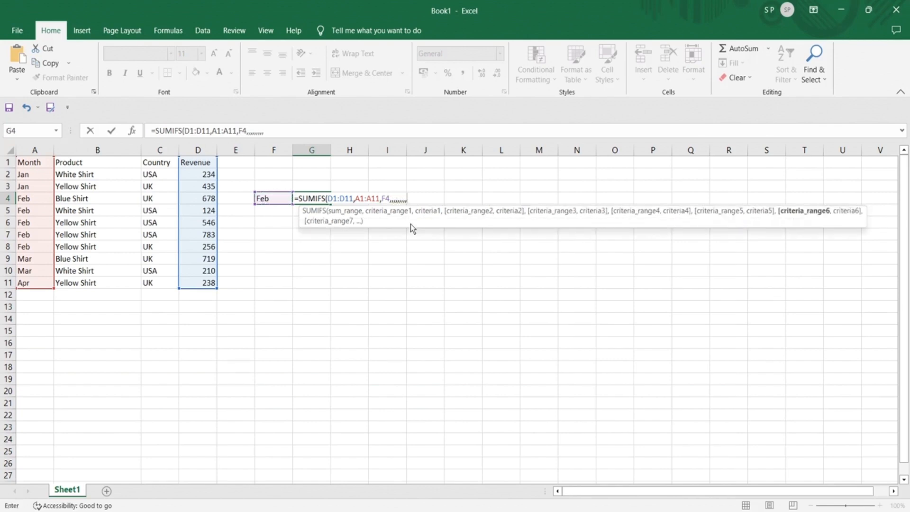
pyautogui.press('BackSpace')
pyautogui.press('BackSpace')
pyautogui.press('BackSpace')
pyautogui.press('BackSpace')
pyautogui.press('BackSpace')
pyautogui.press('BackSpace')
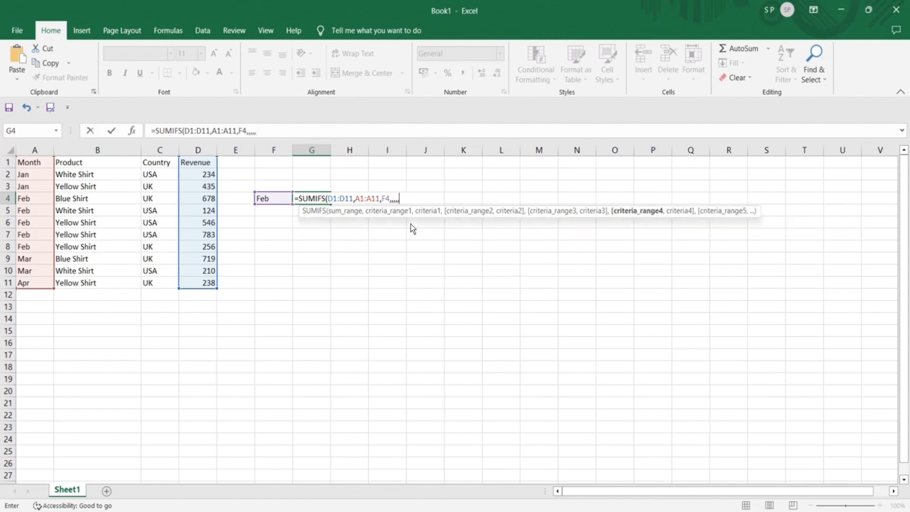
pyautogui.press('BackSpace')
pyautogui.press('BackSpace')
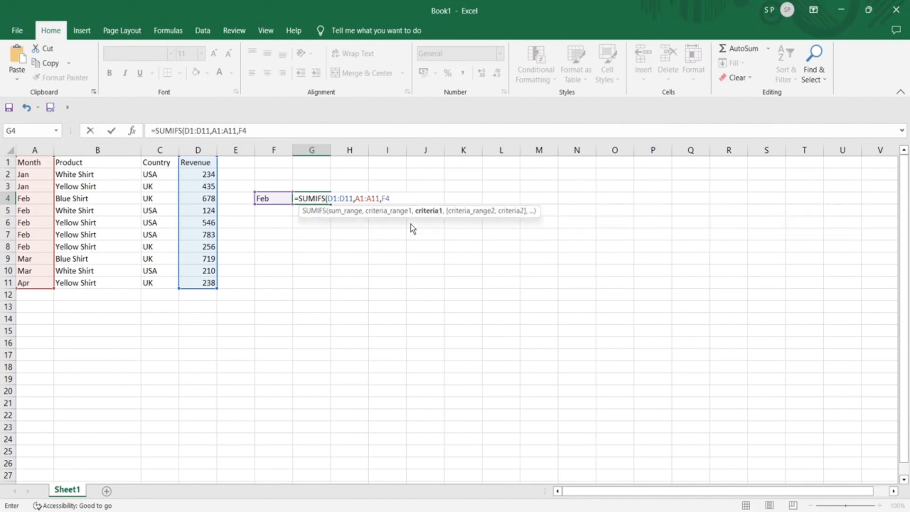
# Complete =SUMIFS(D1:D11,A1:A11,F4) in G4 and check its result against the Feb records in A4:D8
pyautogui.write(')')
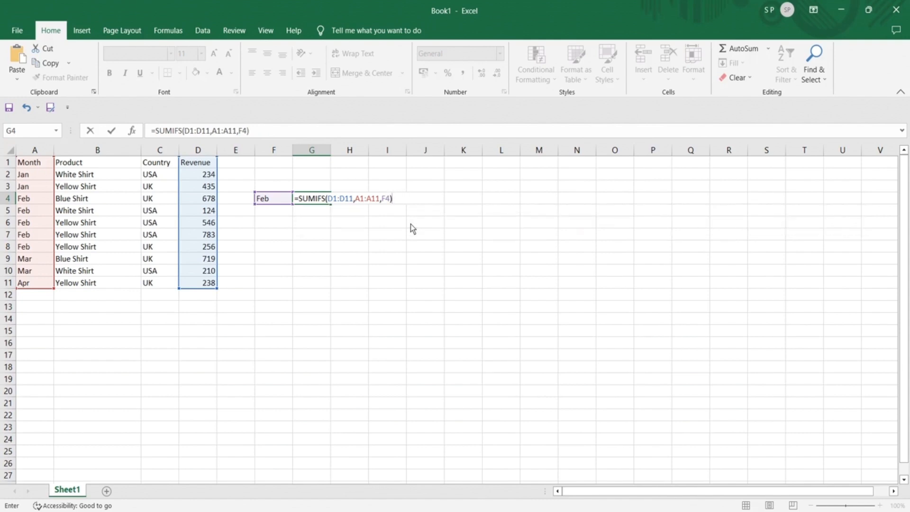
pyautogui.press('Return')
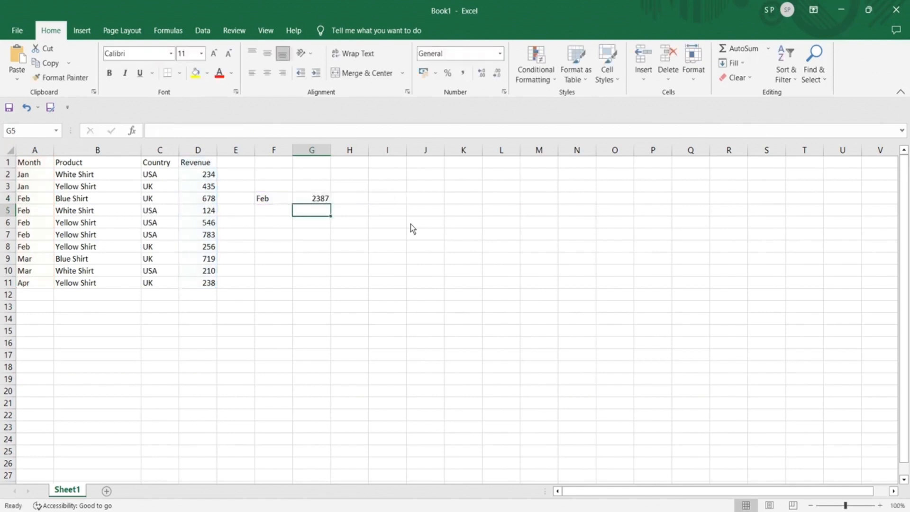
pyautogui.click(325, 201)
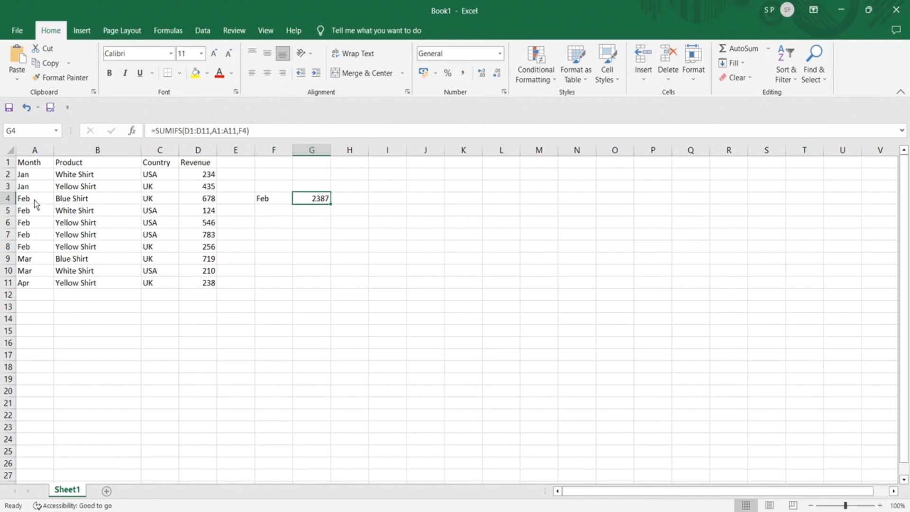
pyautogui.moveTo(37, 204); pyautogui.dragTo(198, 247)
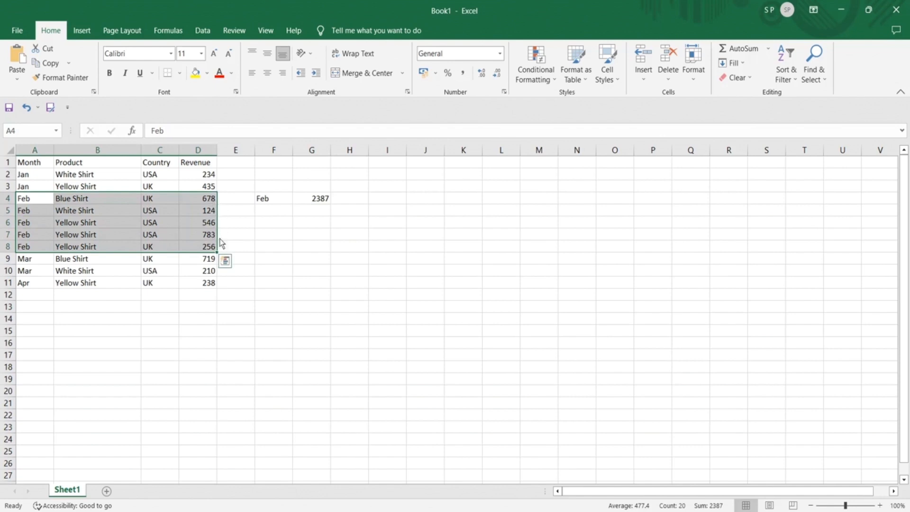
pyautogui.click(311, 203)
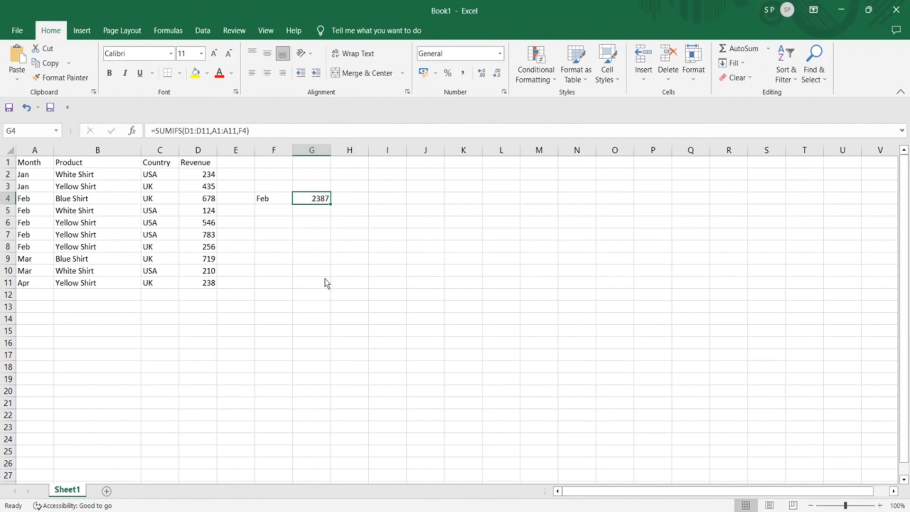
# Enter Yellow Shirt in F5 as the product criterion below the Feb criterion
pyautogui.click(266, 226)
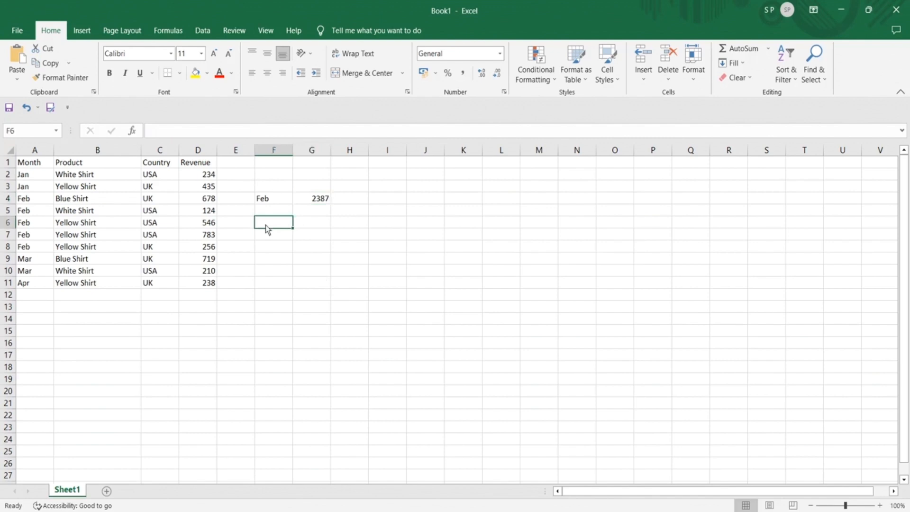
pyautogui.click(278, 204)
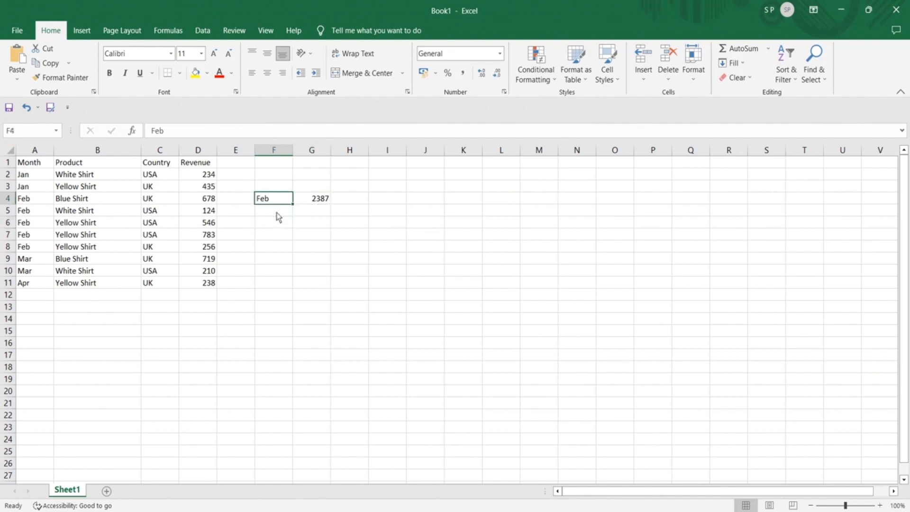
pyautogui.click(278, 213)
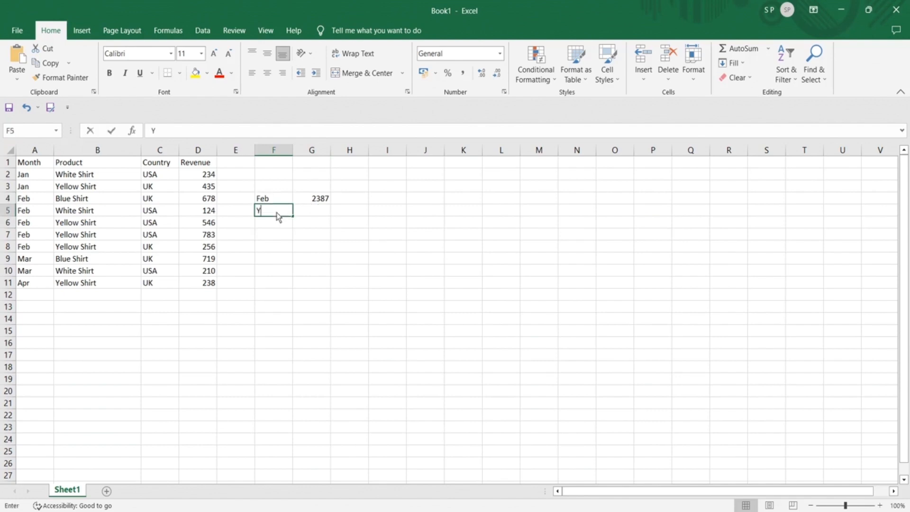
pyautogui.write('Yellow Shirt')
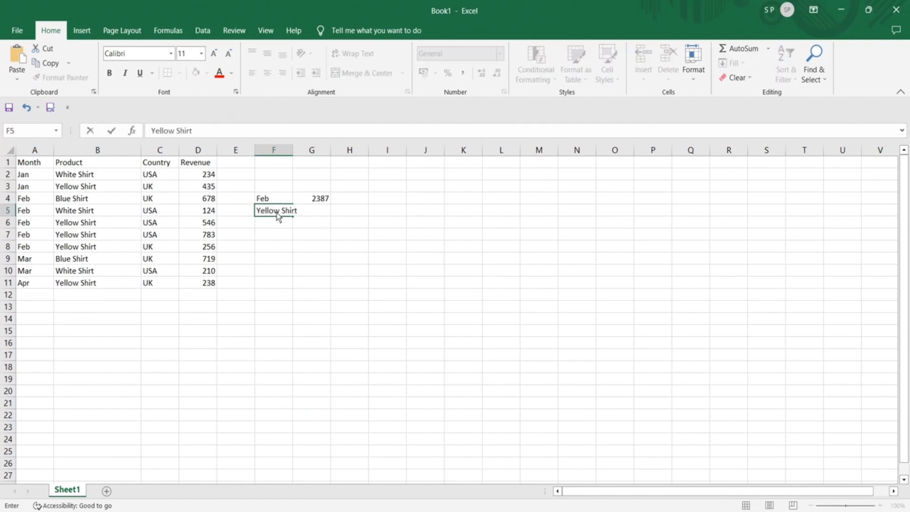
pyautogui.press('Tab')
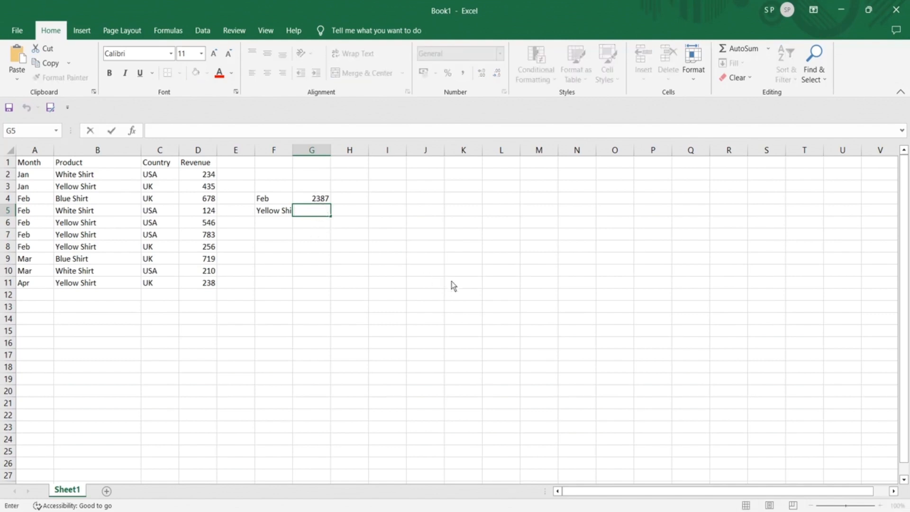
# Start a SUMIFS formula in G5 with sum range D1:D11, criteria range A1:A11 and month criterion F4
pyautogui.write('=SUMIFS(')
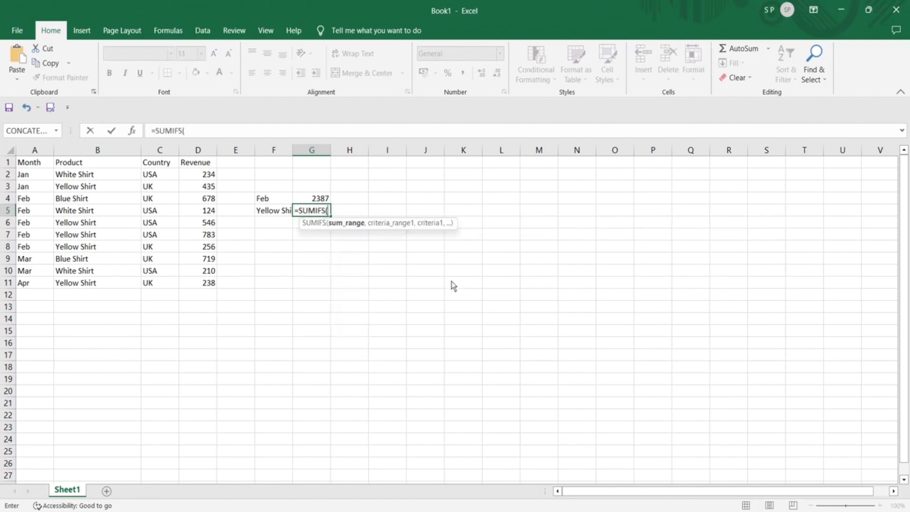
pyautogui.moveTo(197, 163); pyautogui.dragTo(207, 287)
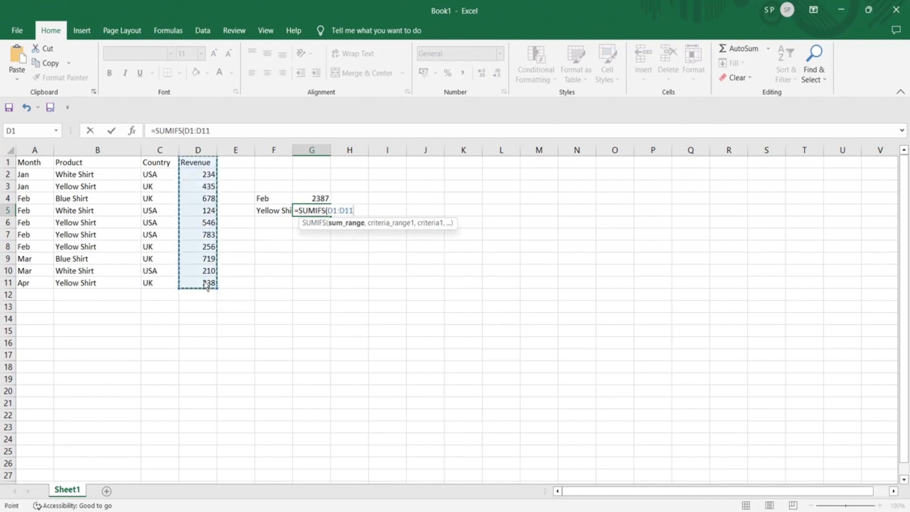
pyautogui.write(',')
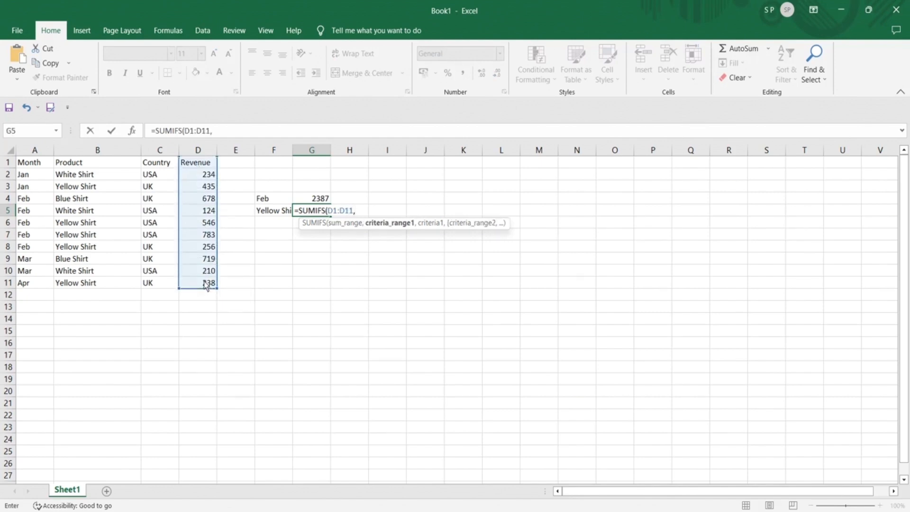
pyautogui.moveTo(37, 167); pyautogui.dragTo(38, 290)
pyautogui.write(',')
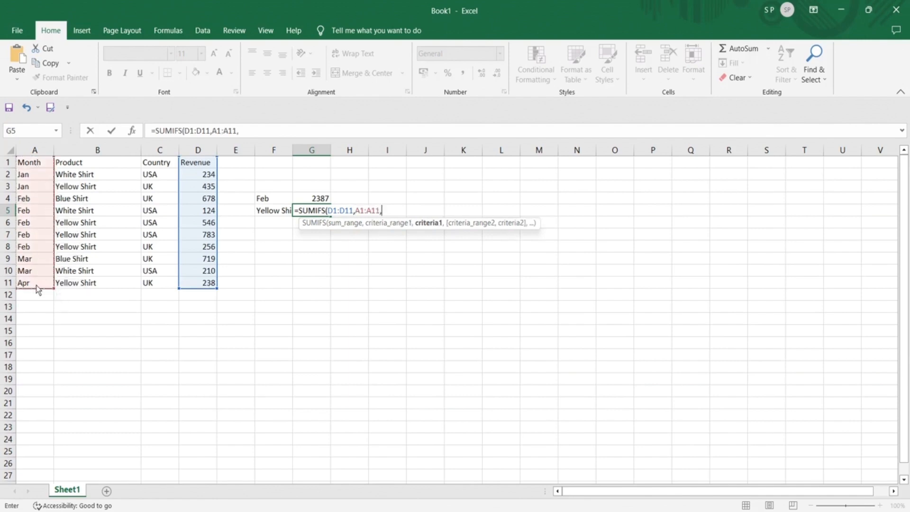
pyautogui.click(275, 202)
pyautogui.write(',')
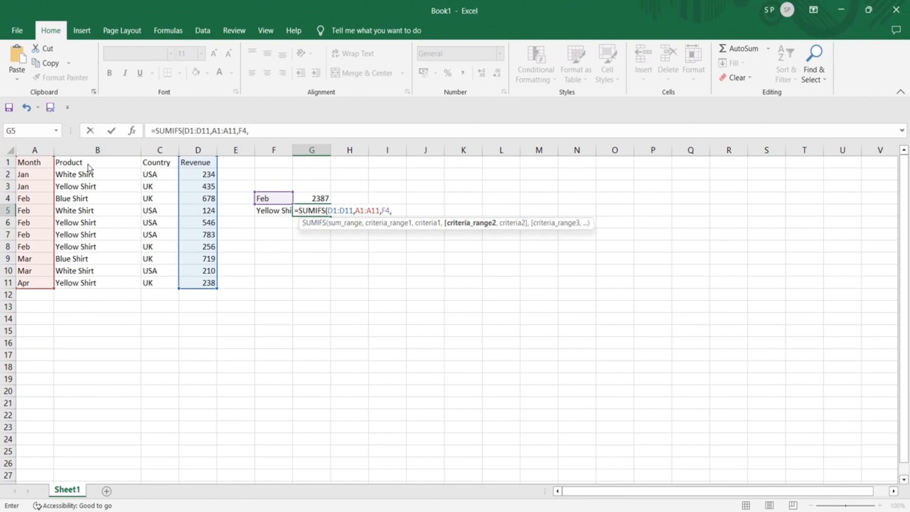
# Add B1:B11 and F5 as the second criteria pair, completing =SUMIFS(D1:D11,A1:A11,F4,B1:B11,F5) in G5
pyautogui.moveTo(87, 164); pyautogui.dragTo(98, 287)
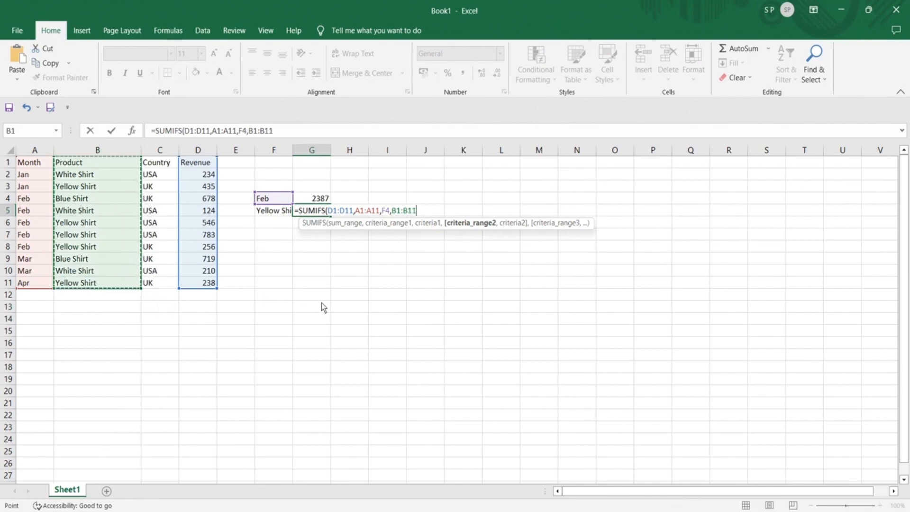
pyautogui.write(',')
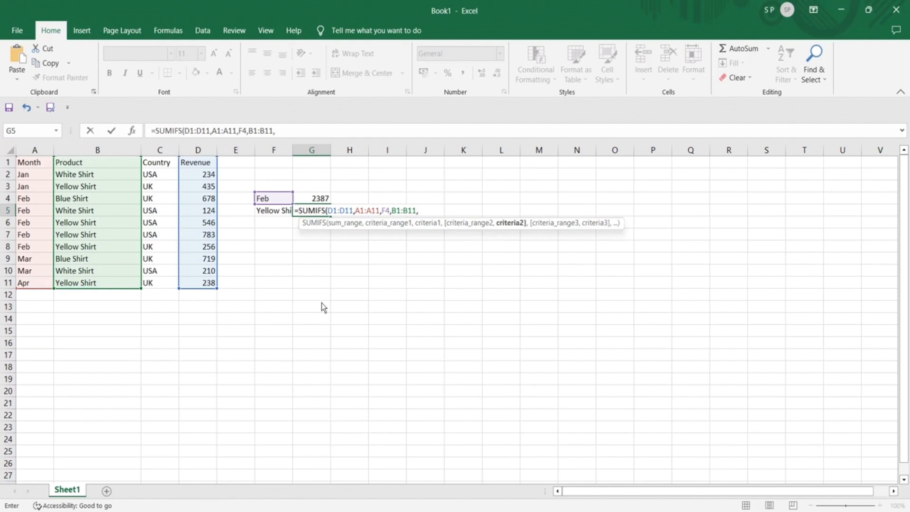
pyautogui.click(274, 214)
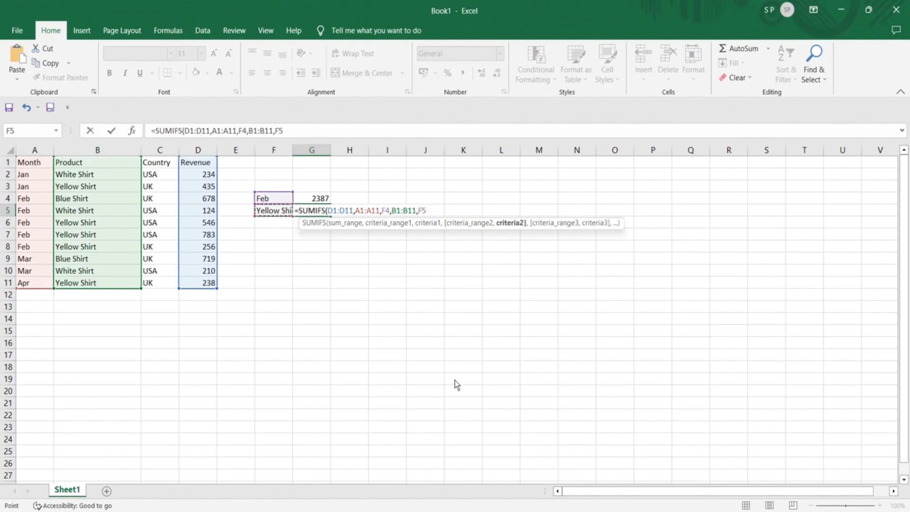
pyautogui.write(')')
pyautogui.press('Return')
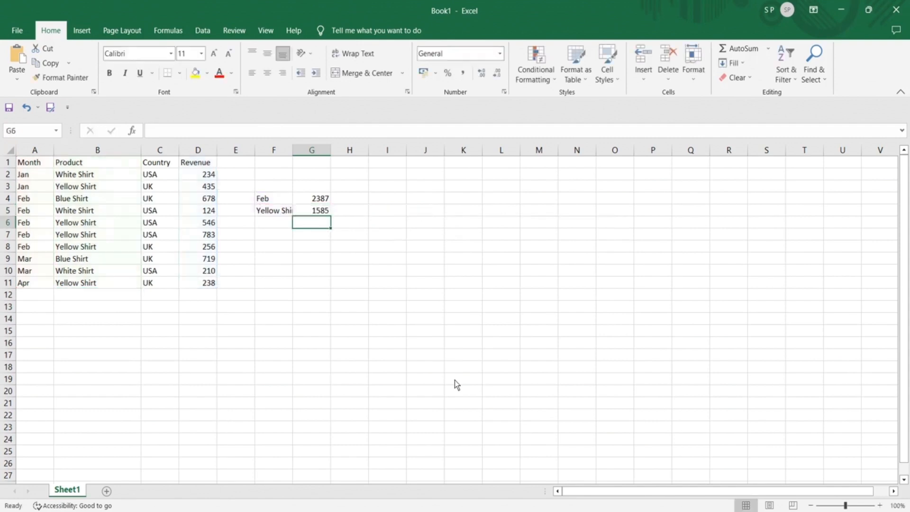
# Check the G5 result against the Feb Yellow Shirt records in B6:D8 and review the month-only formula in G4
pyautogui.click(311, 213)
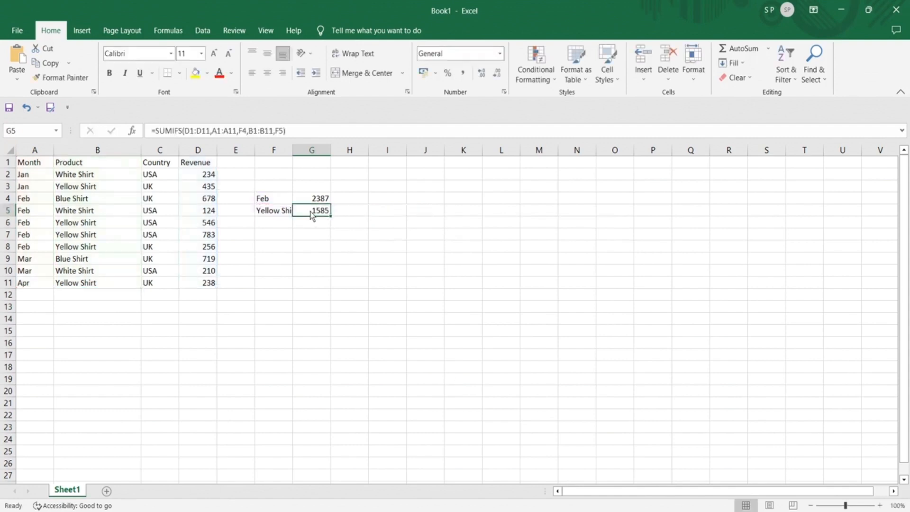
pyautogui.click(101, 222)
pyautogui.moveTo(121, 226); pyautogui.dragTo(212, 249)
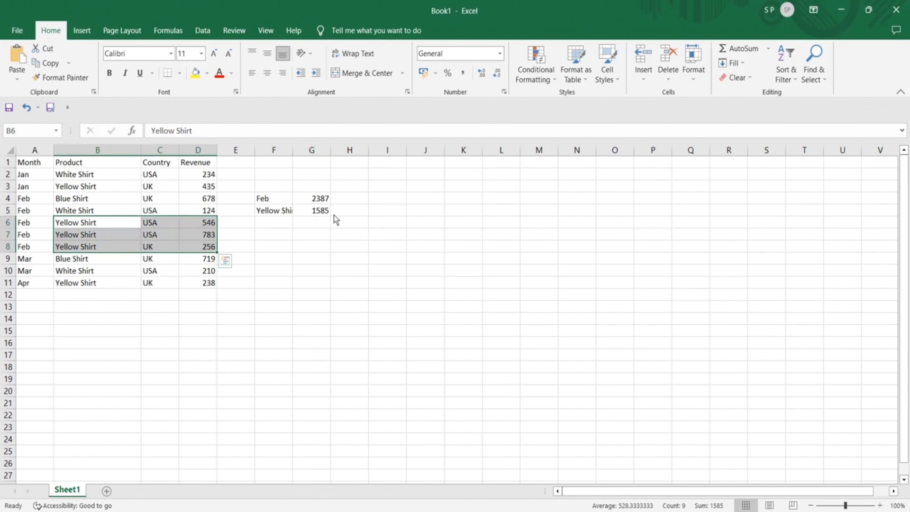
pyautogui.click(320, 204)
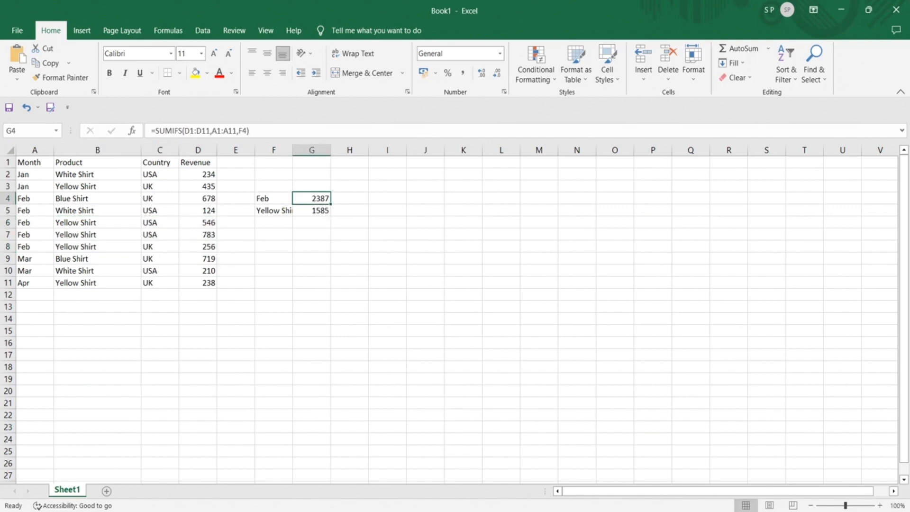
pyautogui.click(758, 511)
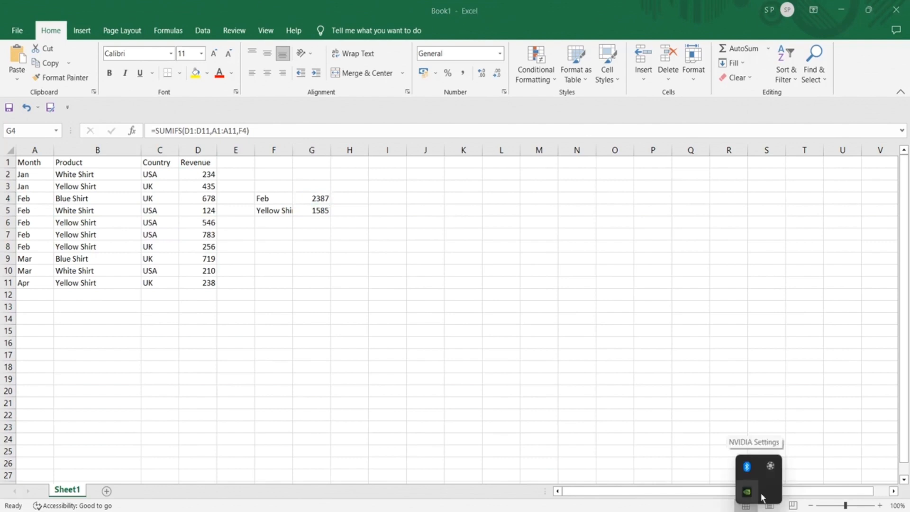
pyautogui.click(774, 470)
pyautogui.click(883, 481)
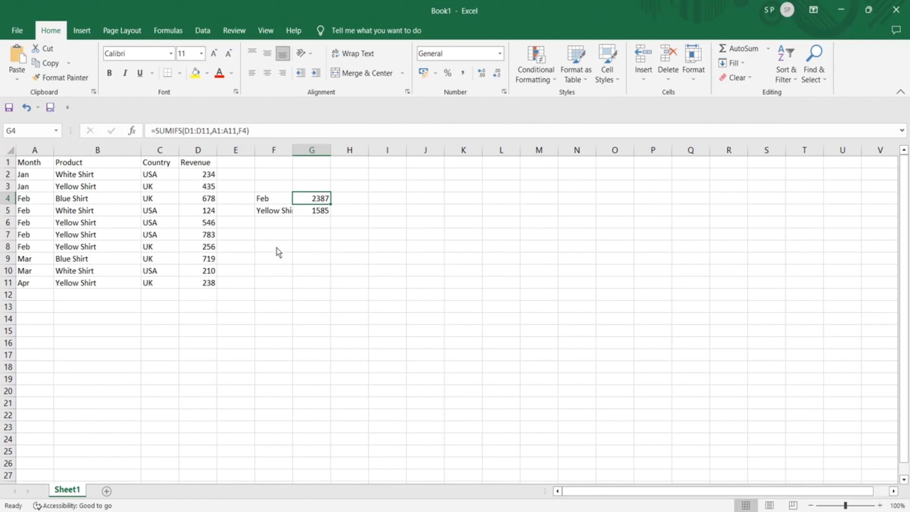
# Enter Feb in F8 and Yellow Shirt in F9 as a second set of criteria below the existing one
pyautogui.click(264, 202)
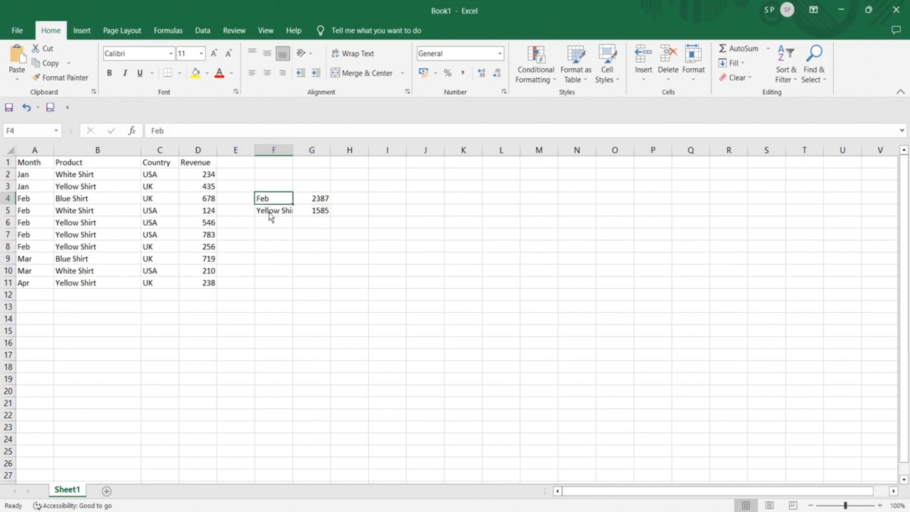
pyautogui.click(270, 213)
pyautogui.click(270, 250)
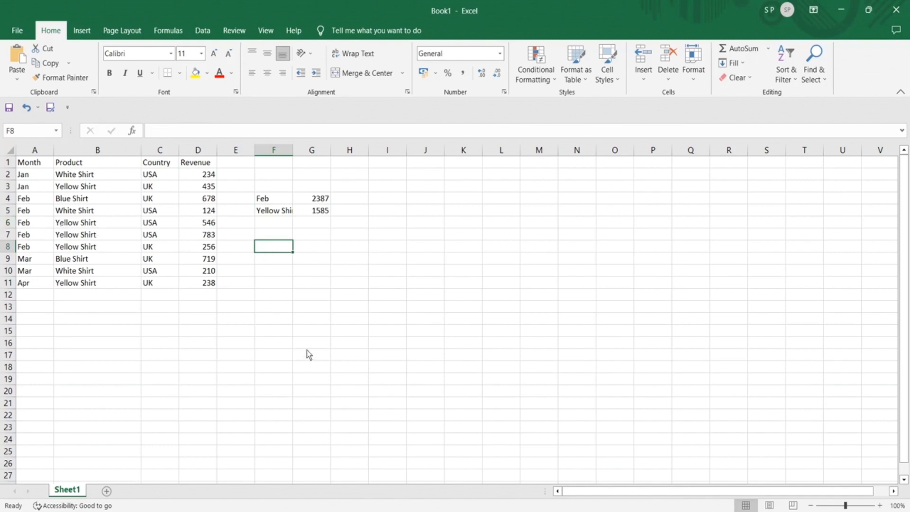
pyautogui.write('Feb')
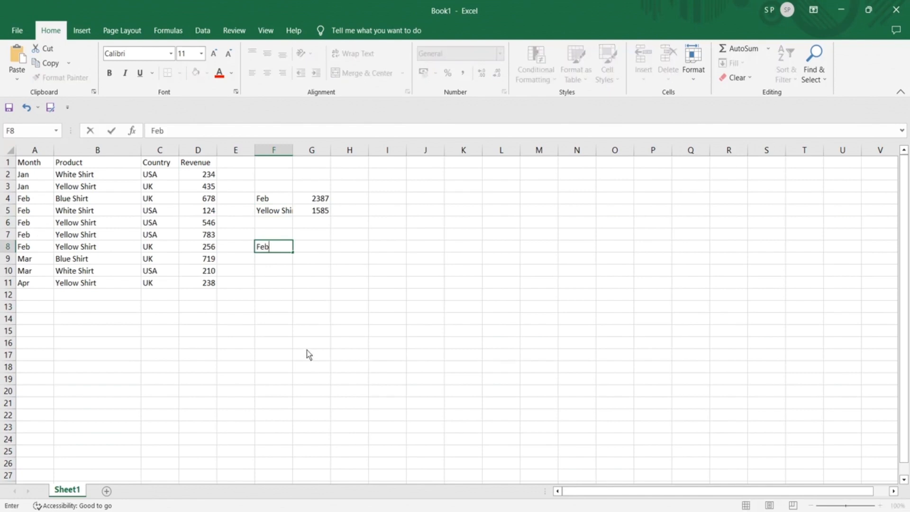
pyautogui.press('Tab')
pyautogui.press('Down')
pyautogui.press('Left')
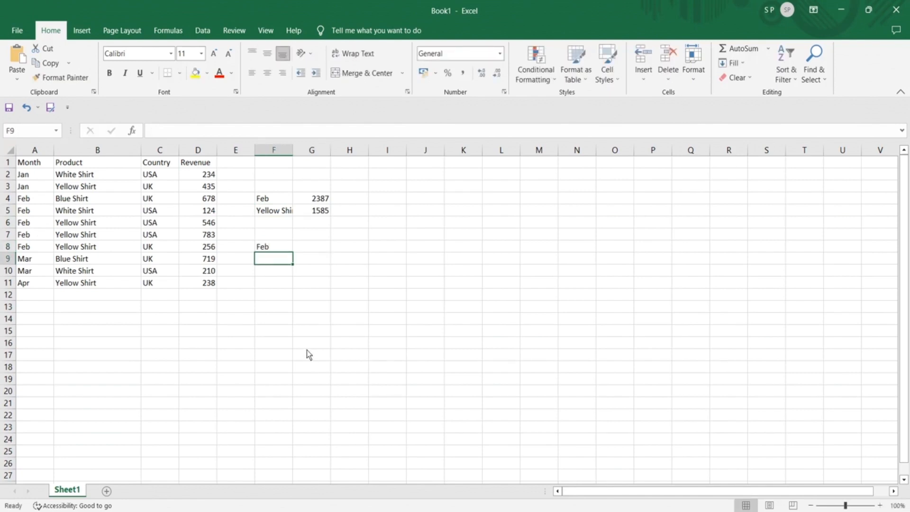
pyautogui.write('Yellow Shirt')
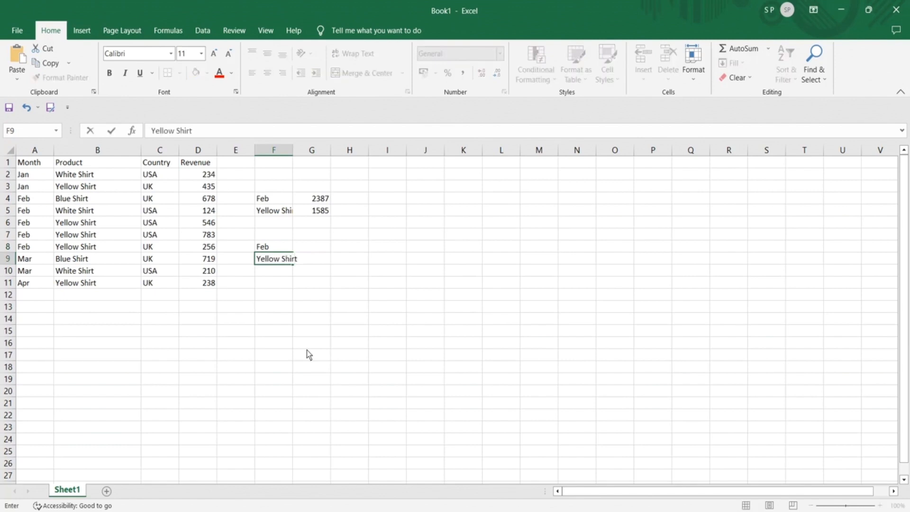
pyautogui.press('Tab')
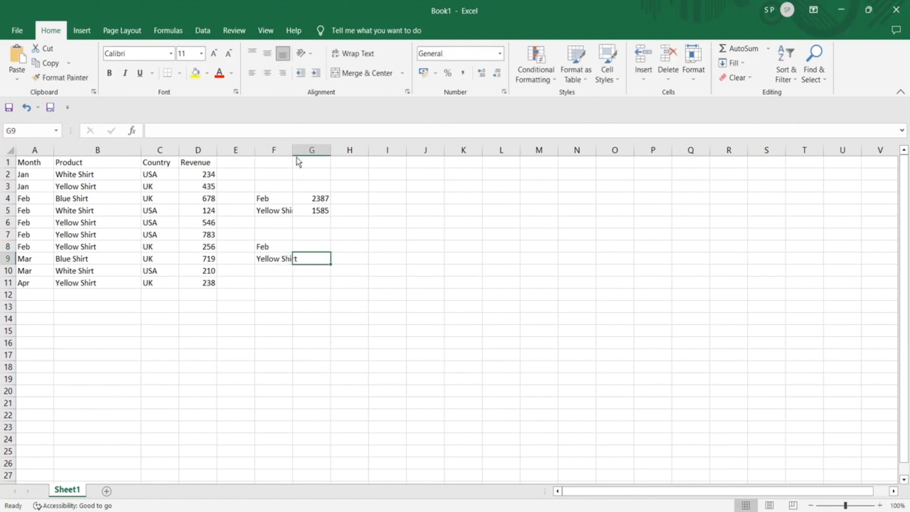
# Widen column F to fit its labels and start an AVERAGEIFS formula in G9 with D1:D11 as the average range
pyautogui.moveTo(293, 149); pyautogui.dragTo(315, 149)
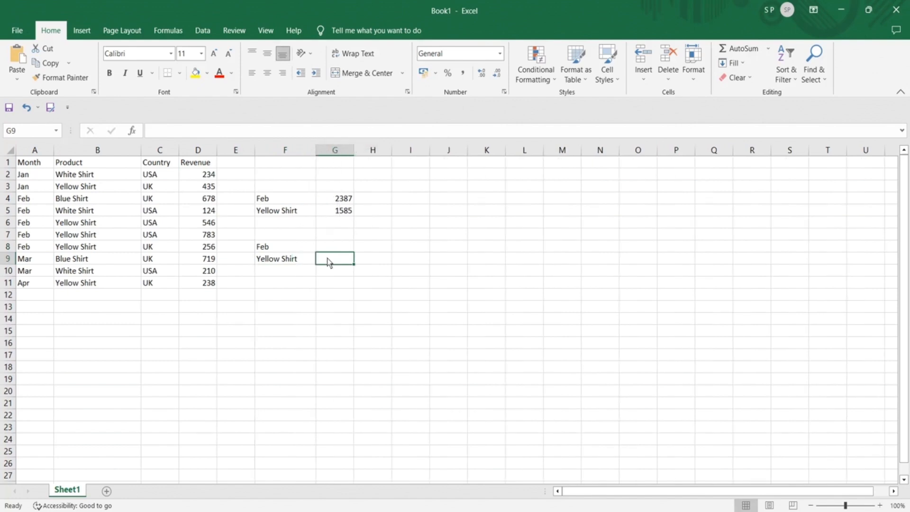
pyautogui.write('=AVERAGE')
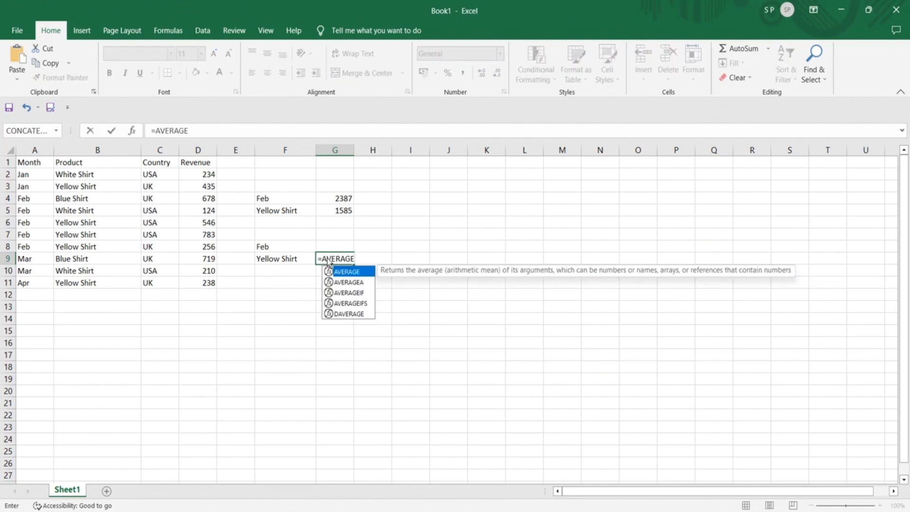
pyautogui.write('IF')
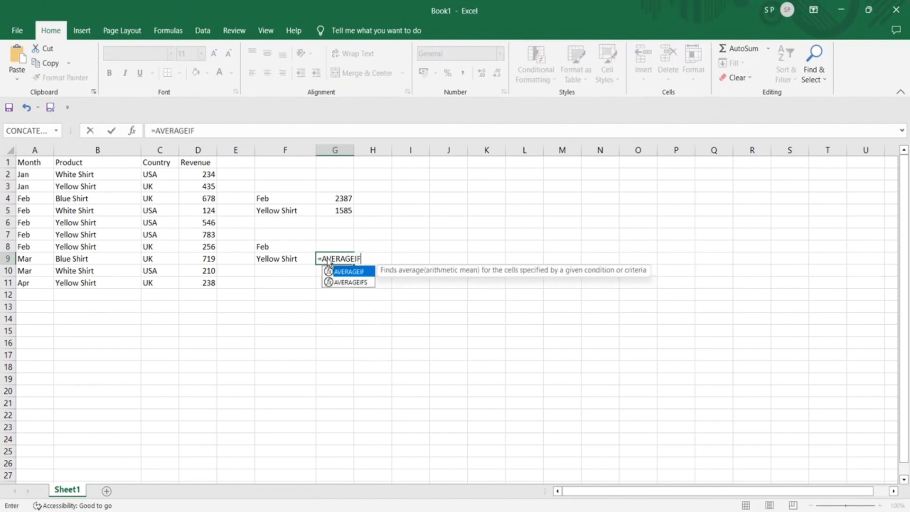
pyautogui.write('S(')
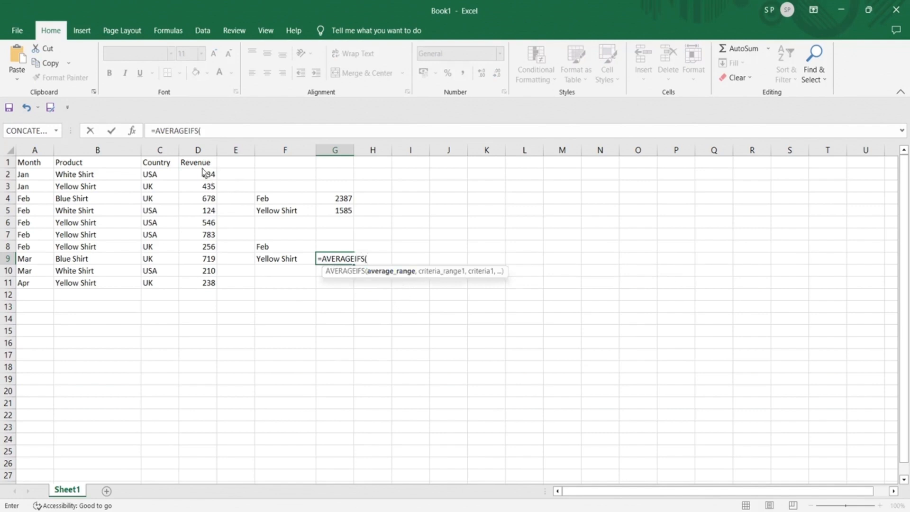
pyautogui.moveTo(203, 166); pyautogui.dragTo(208, 287)
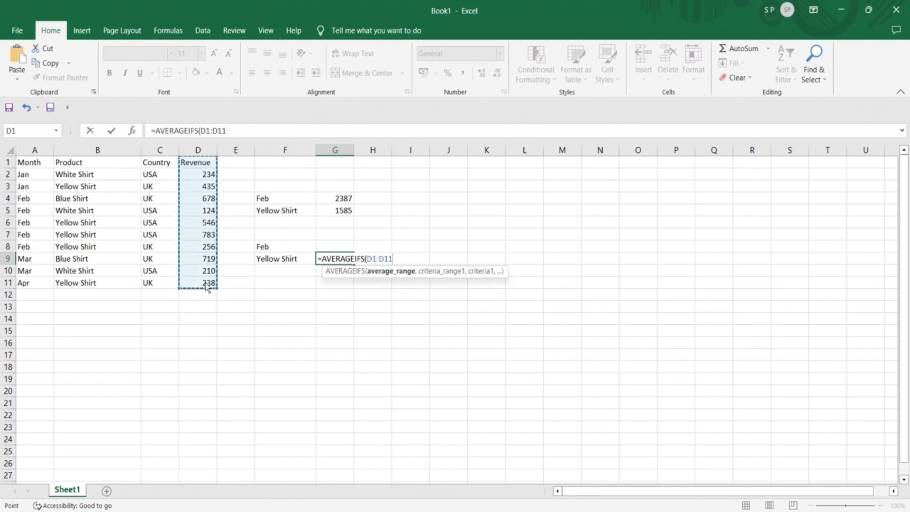
pyautogui.write(',')
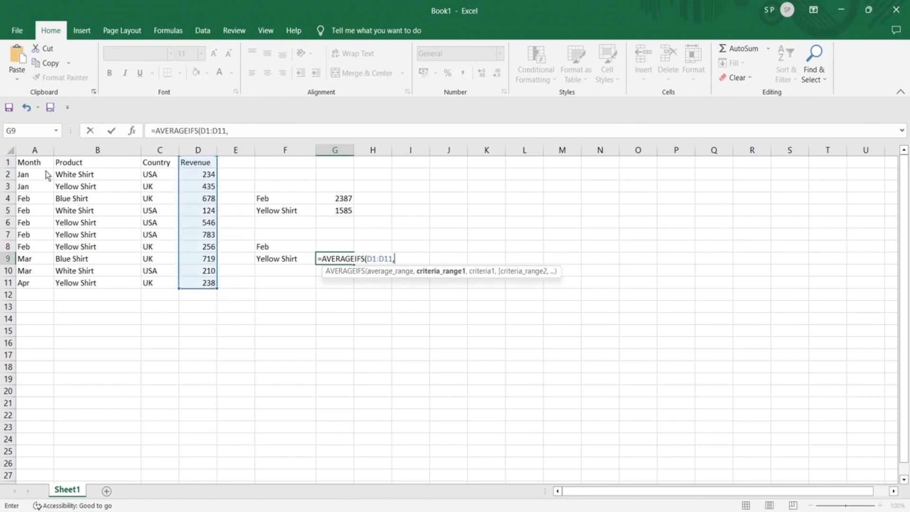
# Add the month column A1:A11 as the first criteria range of the AVERAGEIFS formula, with F8 as its criterion
pyautogui.moveTo(39, 166); pyautogui.dragTo(33, 285)
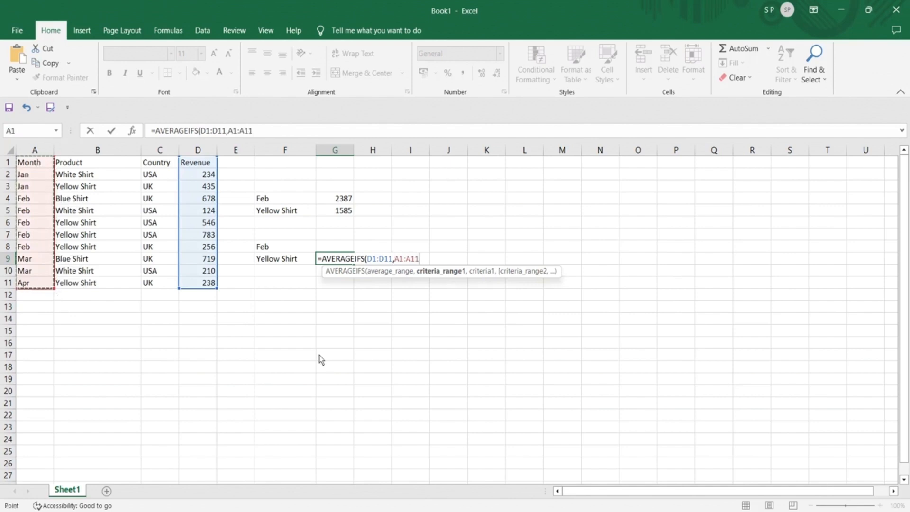
pyautogui.click(264, 249)
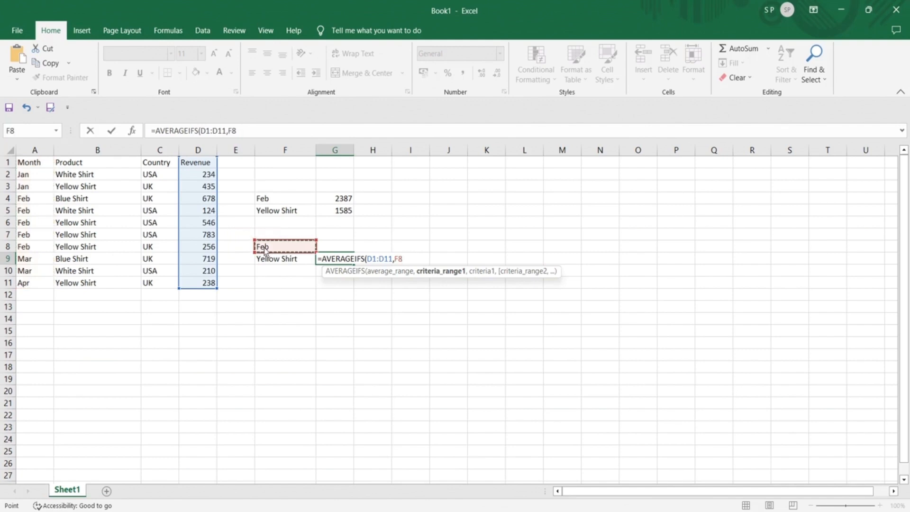
pyautogui.press('BackSpace')
pyautogui.press('BackSpace')
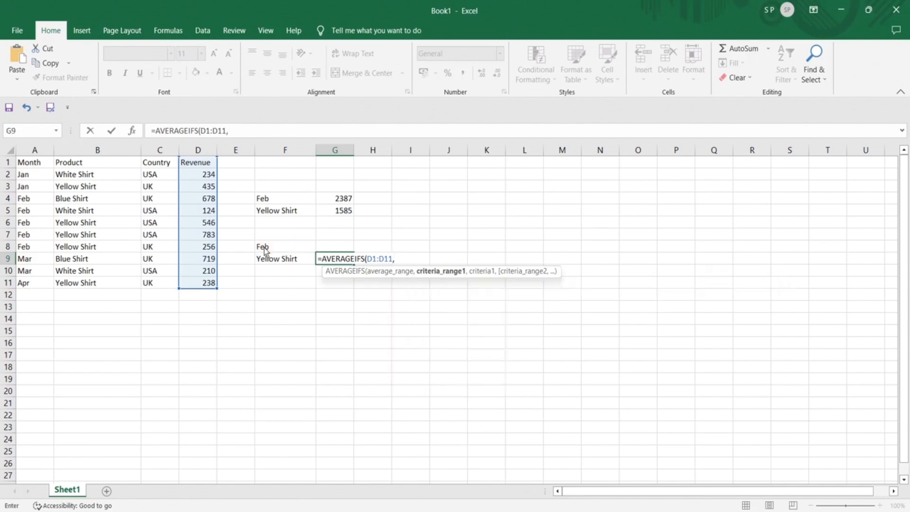
pyautogui.moveTo(40, 165); pyautogui.dragTo(36, 286)
pyautogui.write(',')
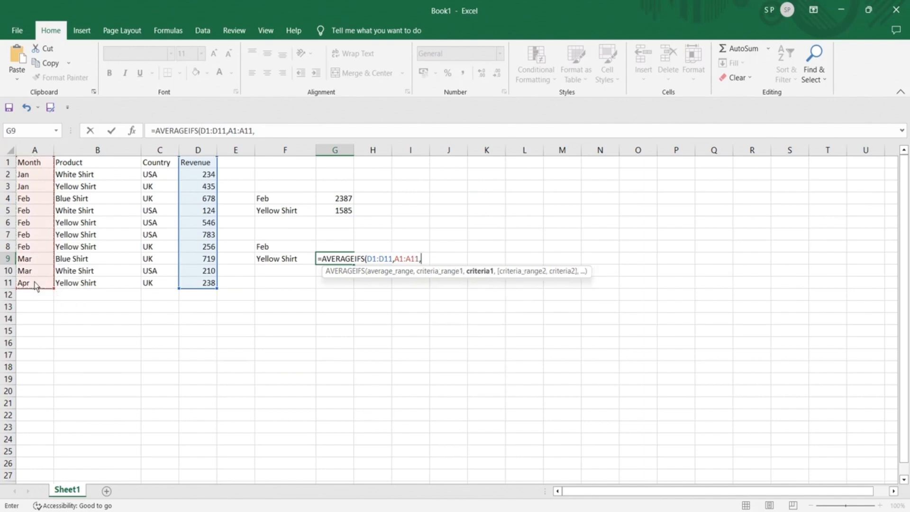
pyautogui.click(269, 249)
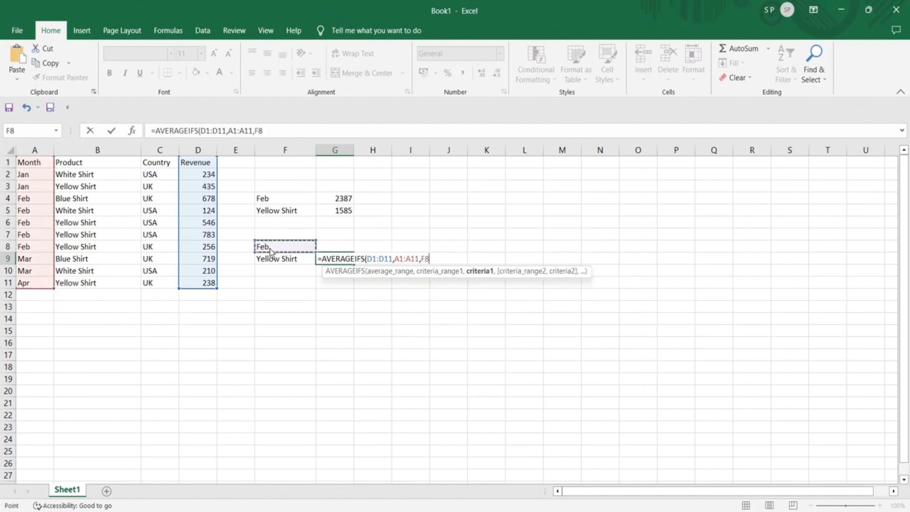
pyautogui.write(',')
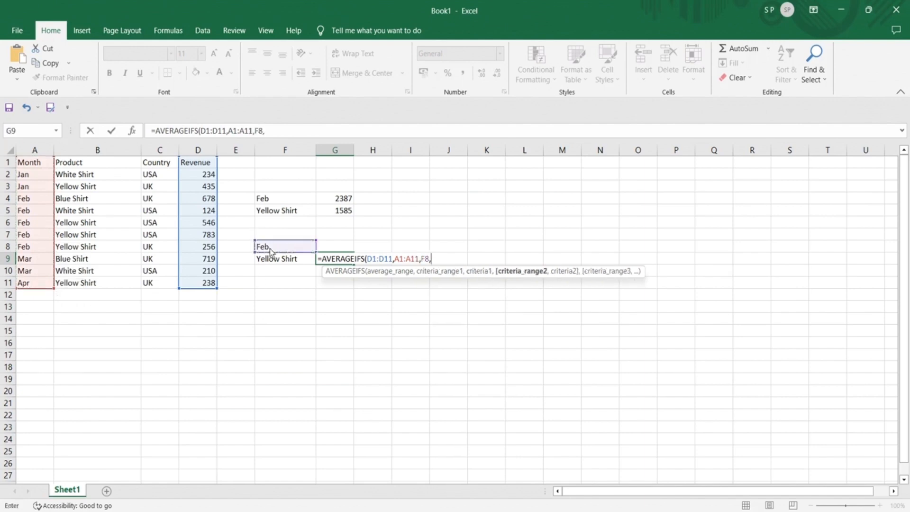
# Add the product range B1:B11 with criterion F9 as the second condition and complete the AVERAGEIFS formula in G9
pyautogui.moveTo(85, 168); pyautogui.dragTo(96, 288)
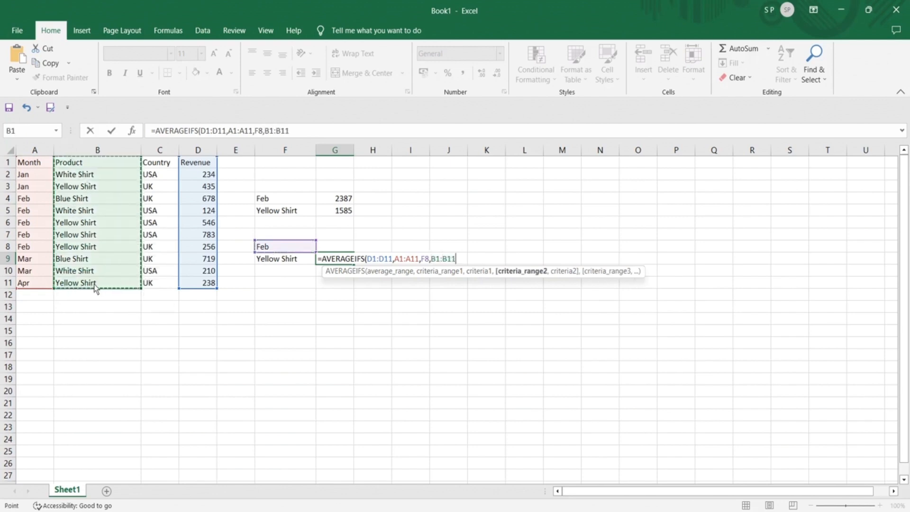
pyautogui.write(',')
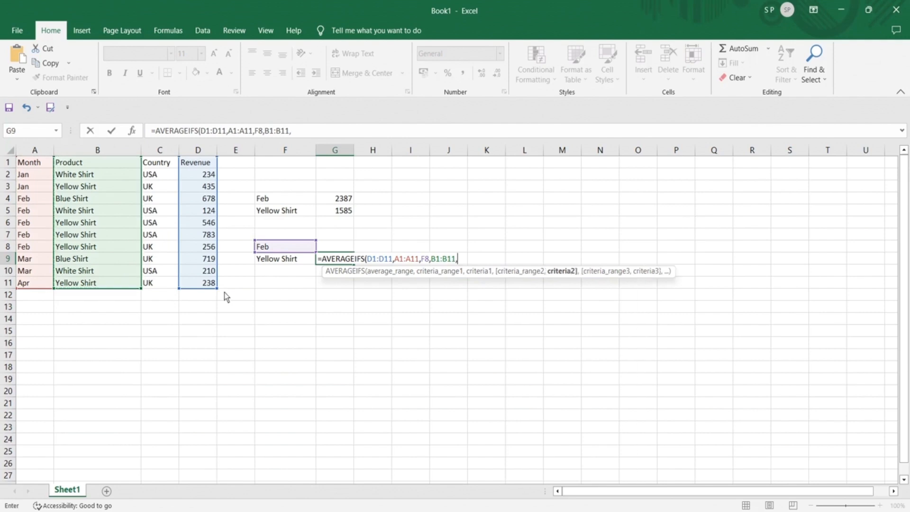
pyautogui.click(283, 263)
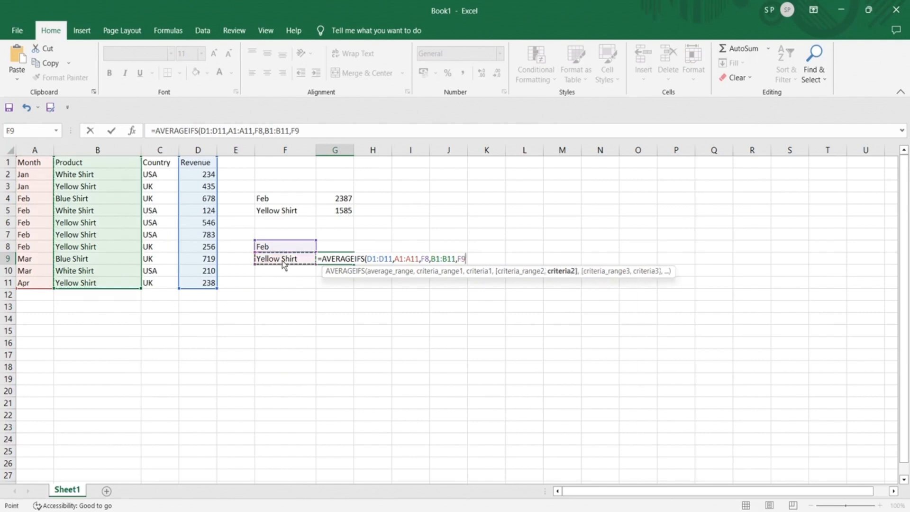
pyautogui.write(')')
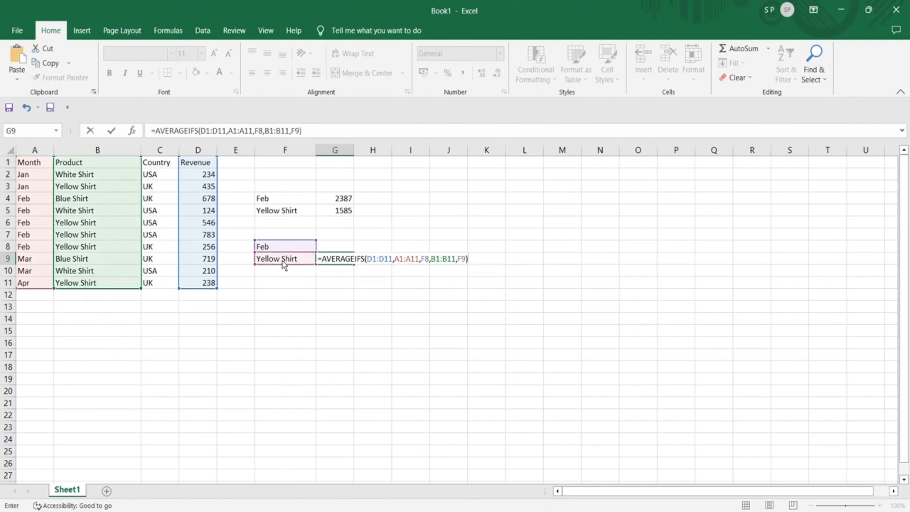
pyautogui.press('Return')
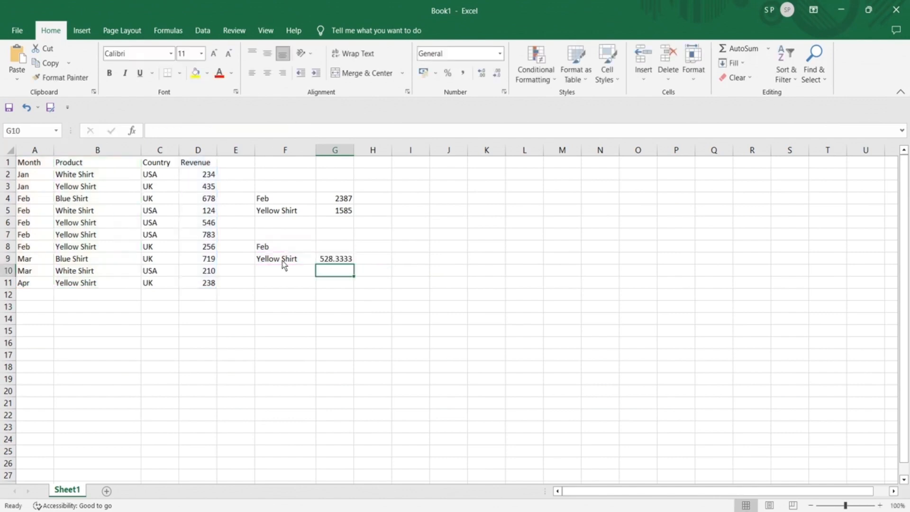
# Check the G9 average against the February Yellow Shirt rows A6:D8 and compare its formula with the SUMIFS formula in G5
pyautogui.click(331, 262)
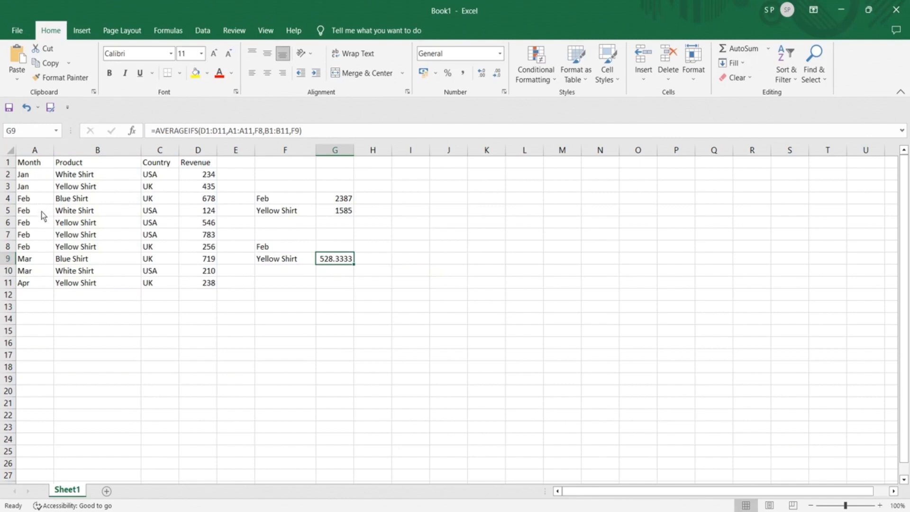
pyautogui.moveTo(41, 224); pyautogui.dragTo(204, 248)
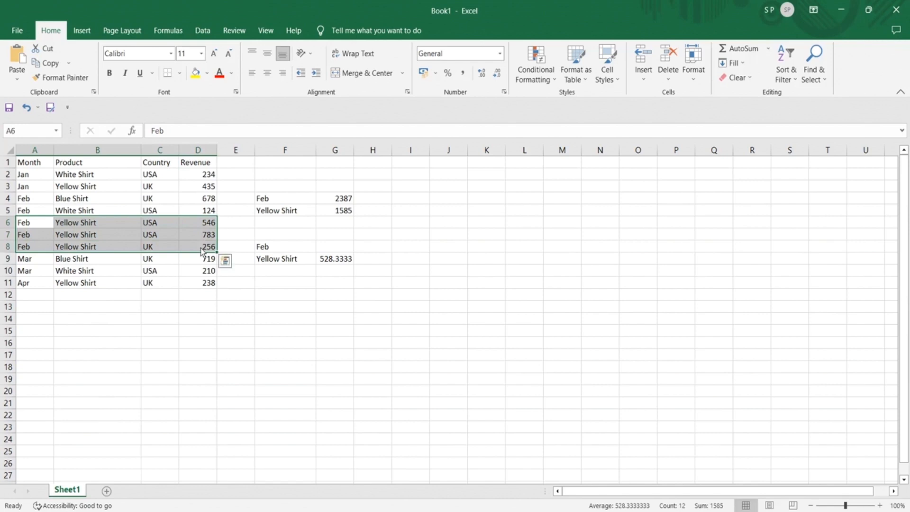
pyautogui.click(345, 265)
pyautogui.click(336, 215)
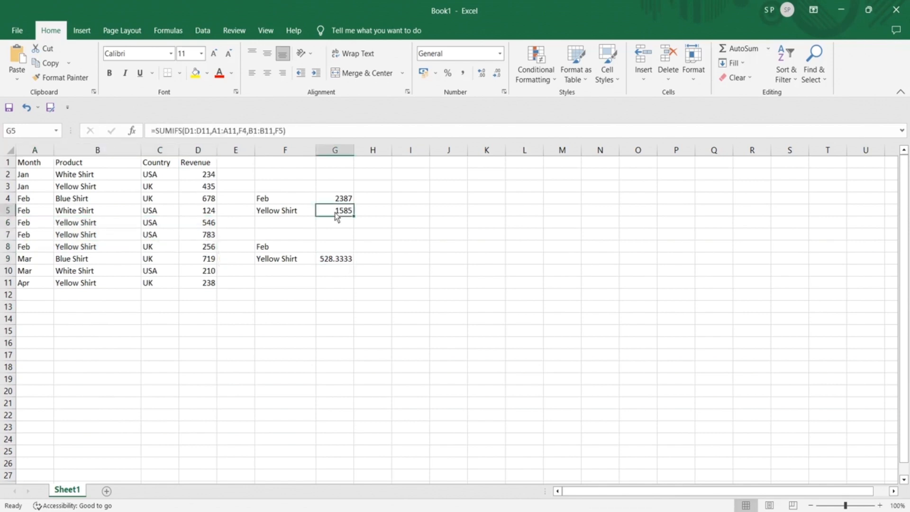
pyautogui.click(336, 265)
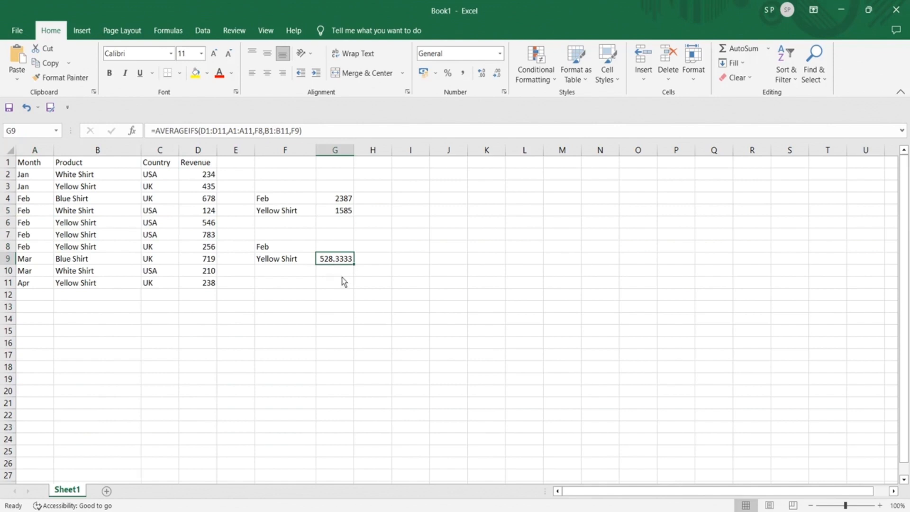
# Enter the criteria labels Feb in F12 and Yellow Shirt in F13
pyautogui.click(273, 283)
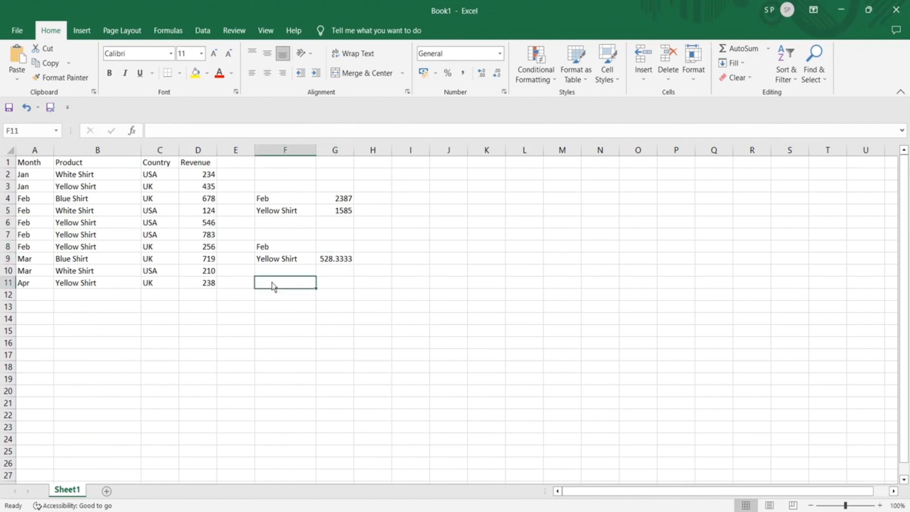
pyautogui.click(275, 298)
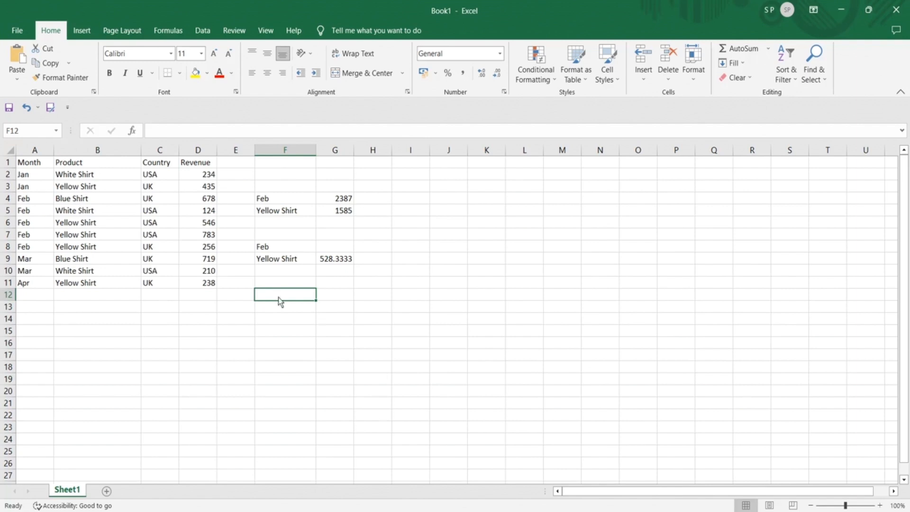
pyautogui.write('Feb')
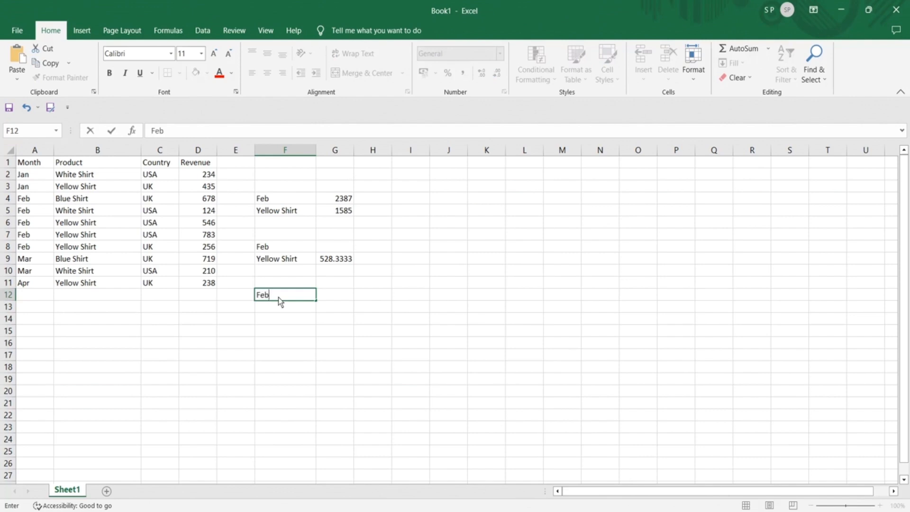
pyautogui.press('Return')
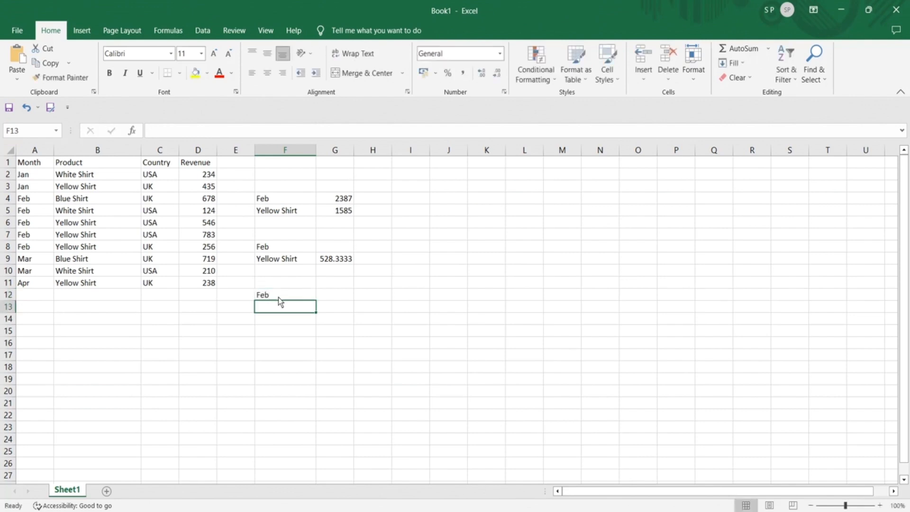
pyautogui.write('Yellow Shirts')
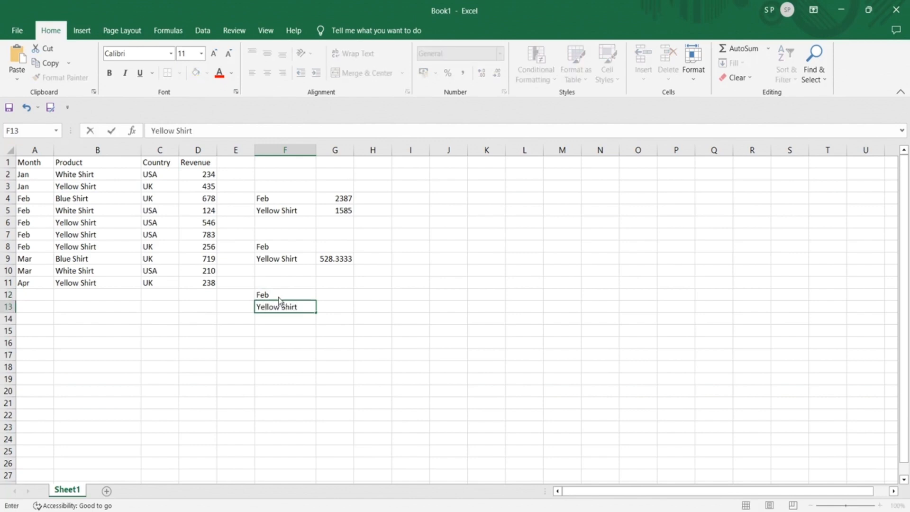
# Start a COUNTIFS formula in G13 with the month range A1:A11 and criterion F12 as the first condition
pyautogui.click(335, 310)
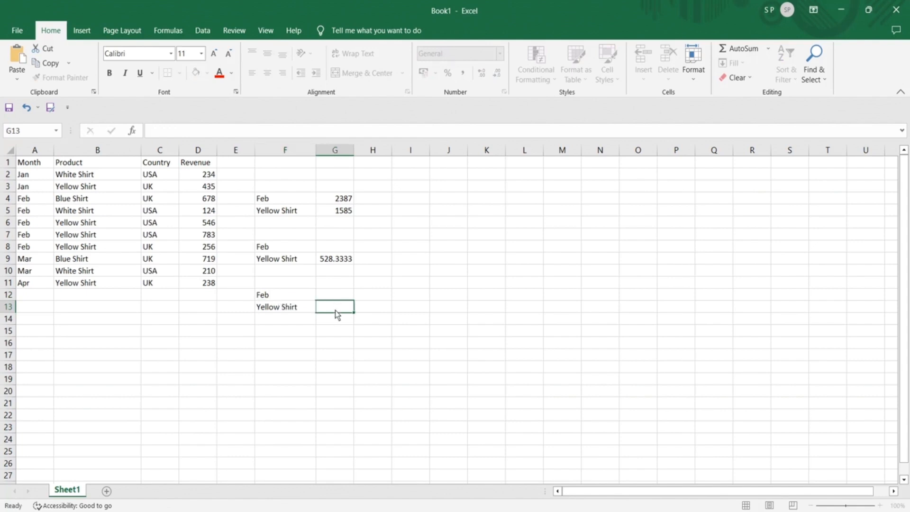
pyautogui.write('=')
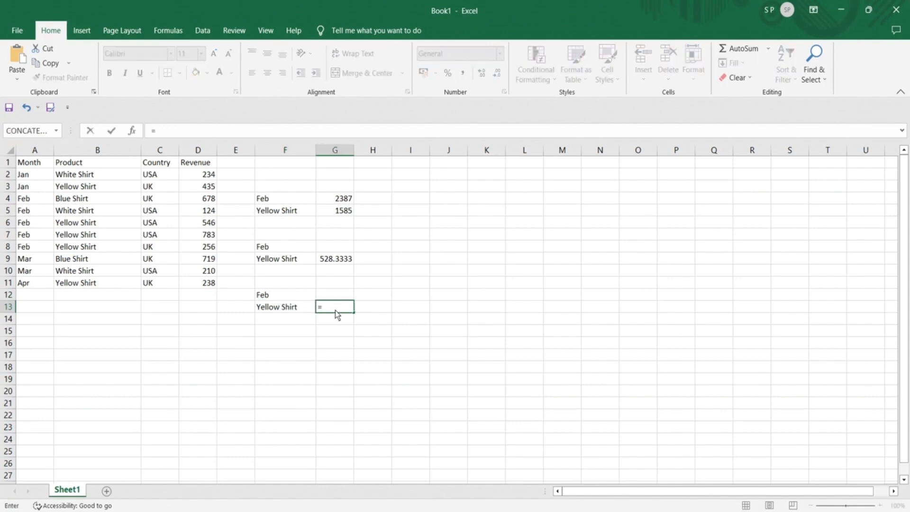
pyautogui.write('COUNTIF')
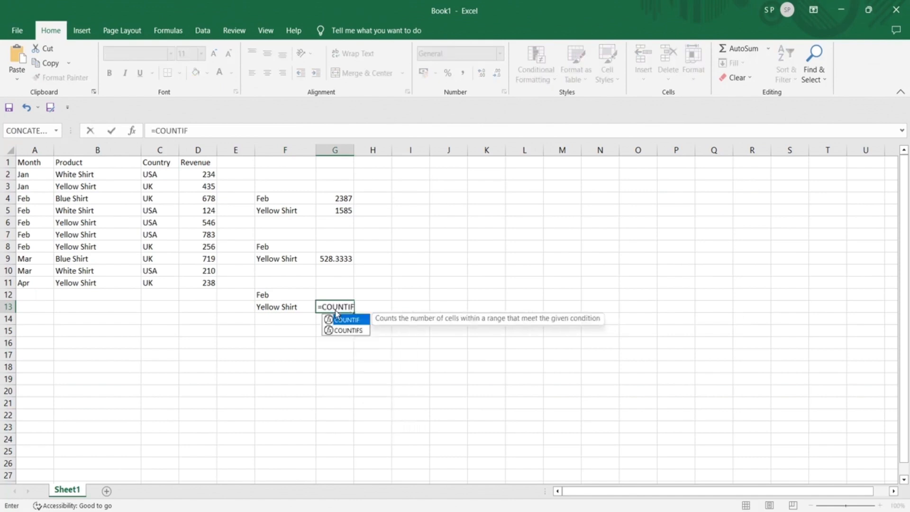
pyautogui.write('S')
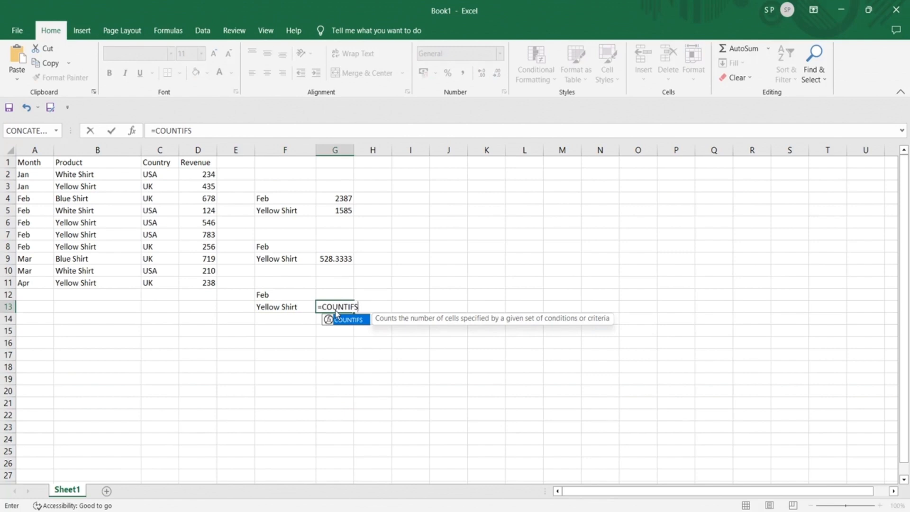
pyautogui.write('(')
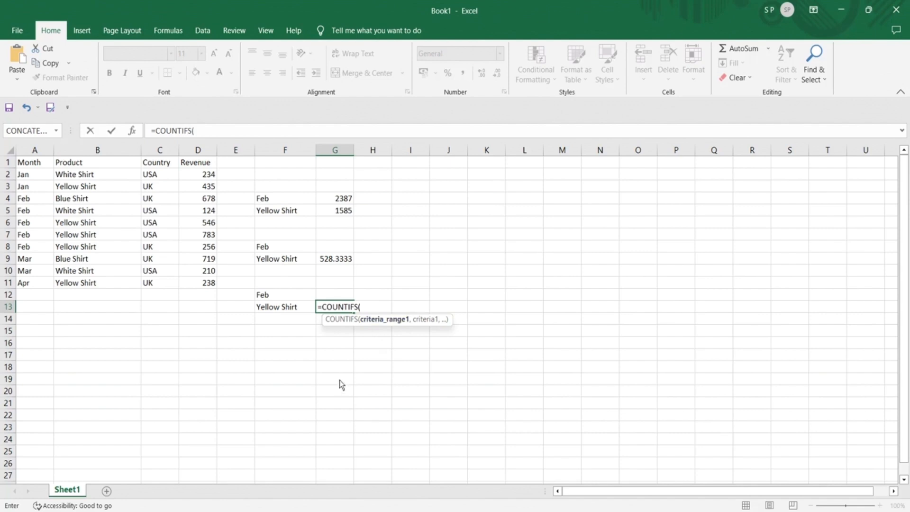
pyautogui.moveTo(28, 162); pyautogui.dragTo(32, 282)
pyautogui.write(',')
pyautogui.click(274, 297)
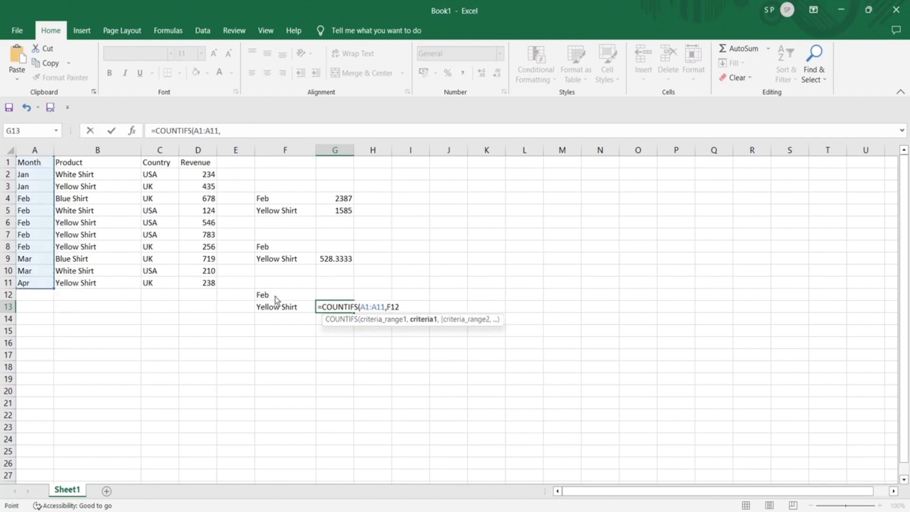
pyautogui.write(',')
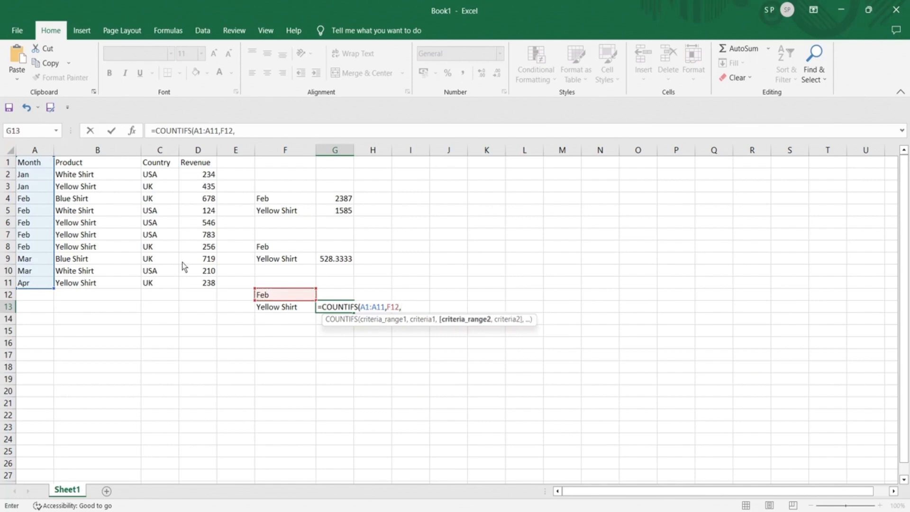
# Add the product range B1:B11 with criterion F13 as the second condition and complete the COUNTIFS formula in G13
pyautogui.moveTo(79, 167); pyautogui.dragTo(94, 287)
pyautogui.write(',')
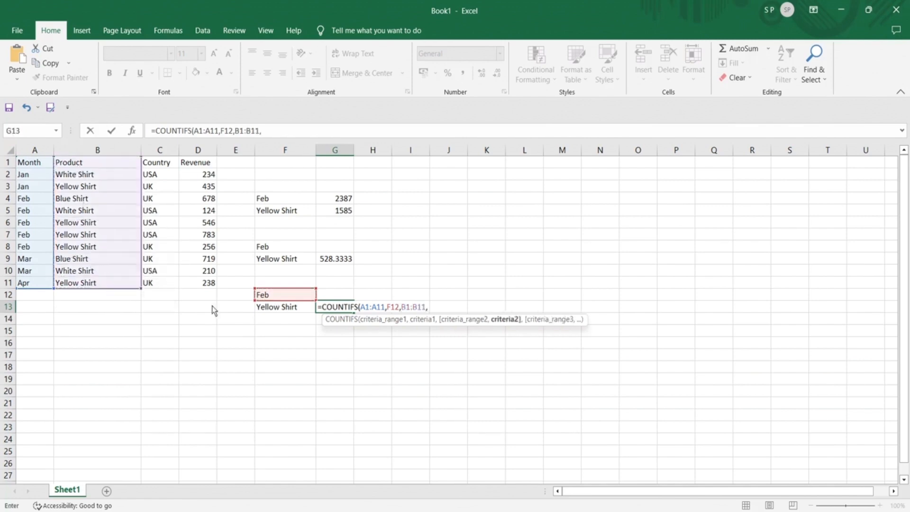
pyautogui.click(274, 309)
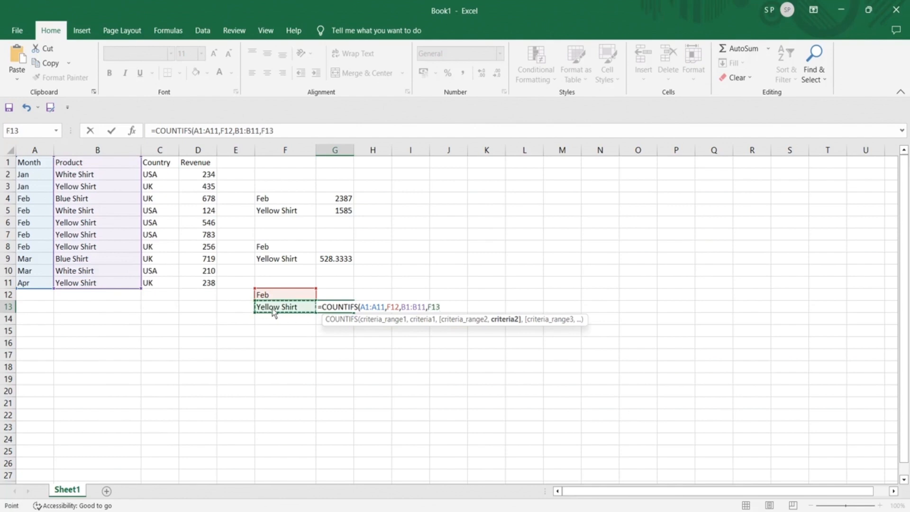
pyautogui.write(')')
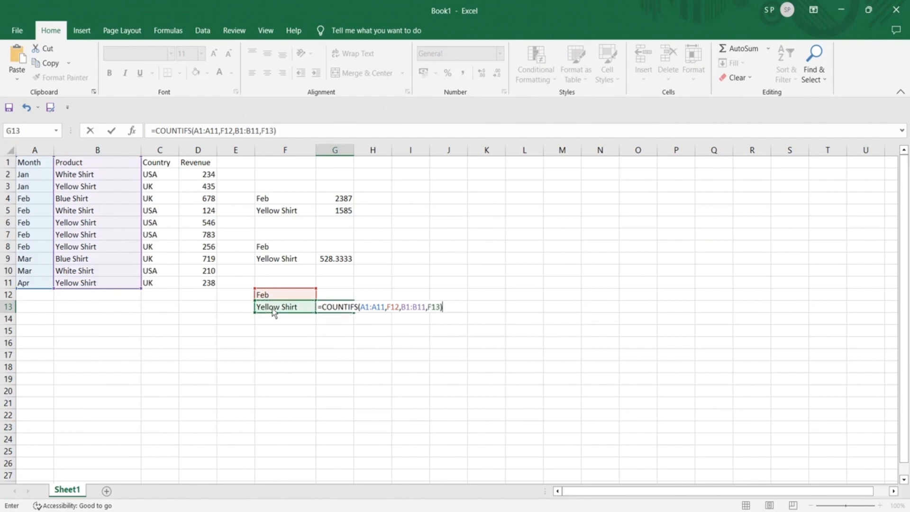
pyautogui.press('Return')
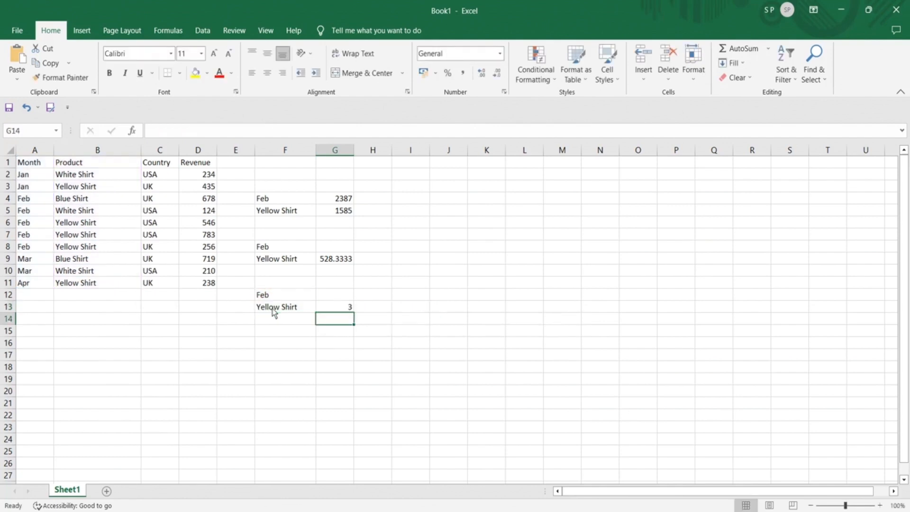
# Check the COUNTIFS count in G13 against the February Yellow Shirt entries in B6:B8
pyautogui.click(335, 310)
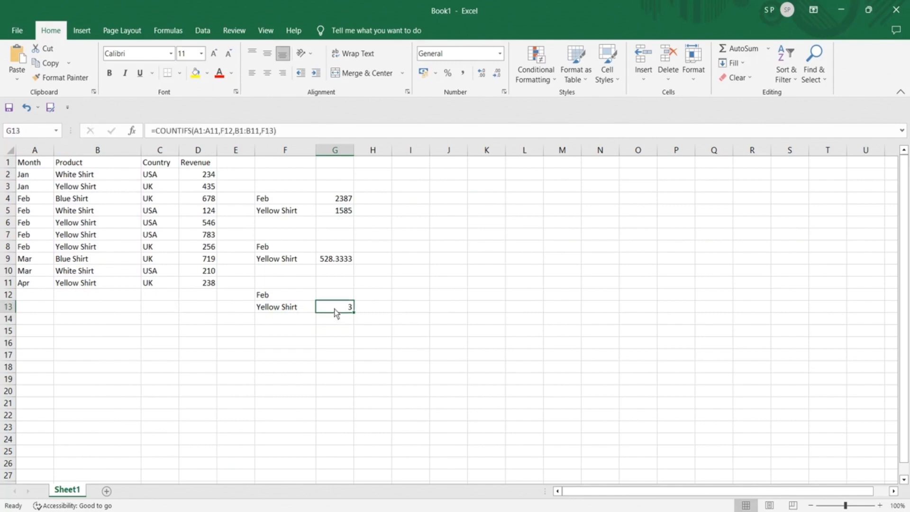
pyautogui.click(84, 227)
pyautogui.click(84, 238)
pyautogui.click(85, 250)
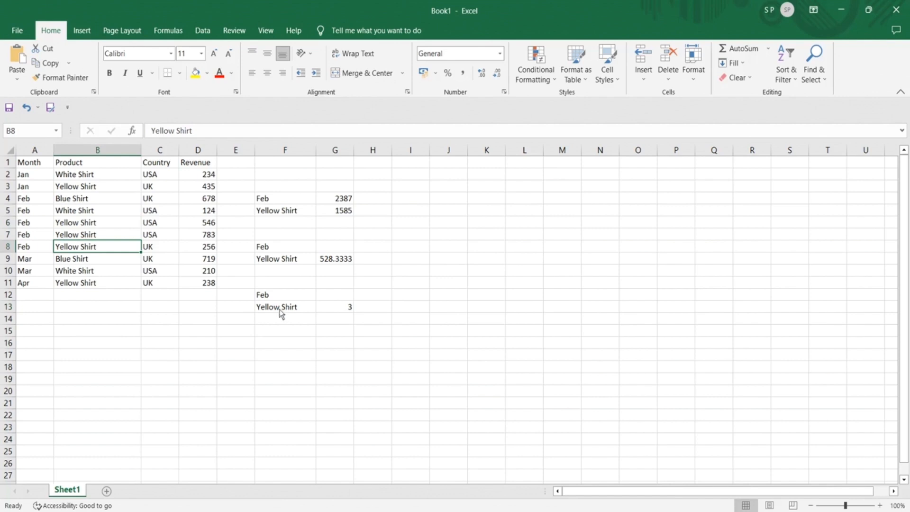
pyautogui.click(338, 308)
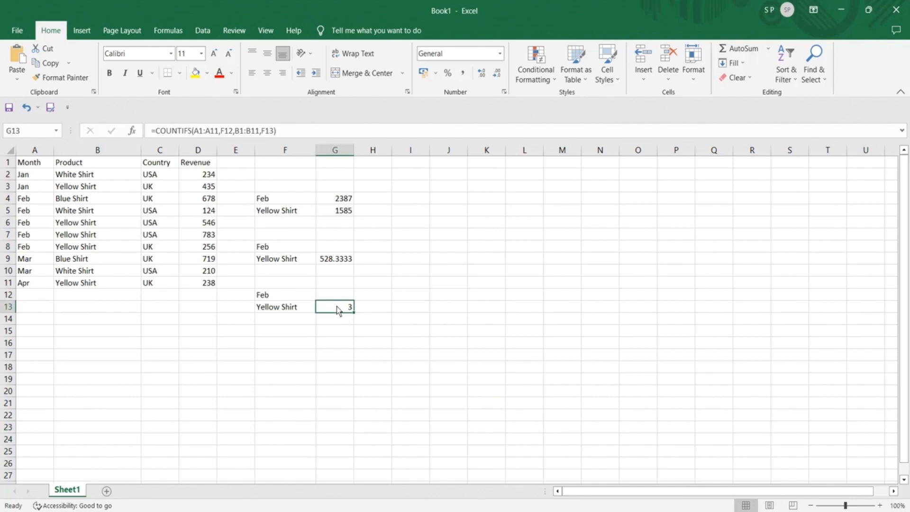
# Review the SUMIFS, AVERAGEIFS and COUNTIFS formulas in G4, G5, G9 and G13 along with their criteria labels in column F
pyautogui.click(336, 201)
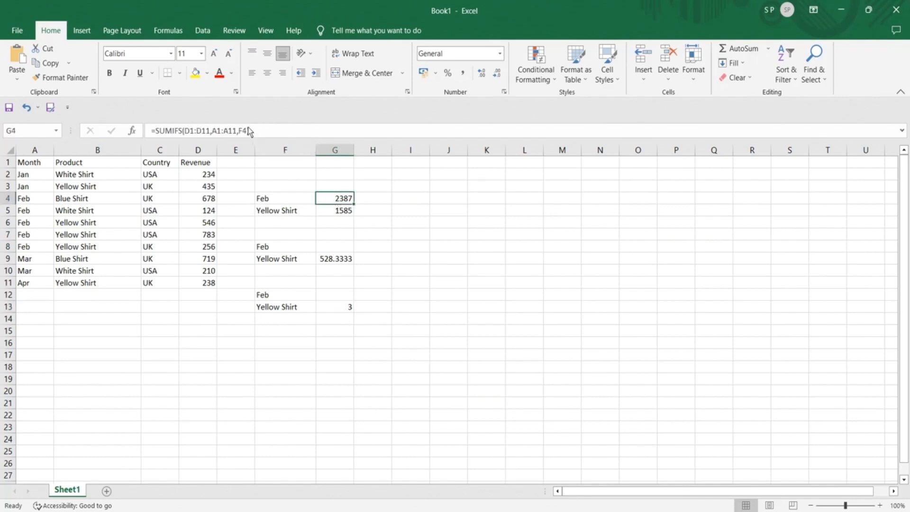
pyautogui.click(339, 215)
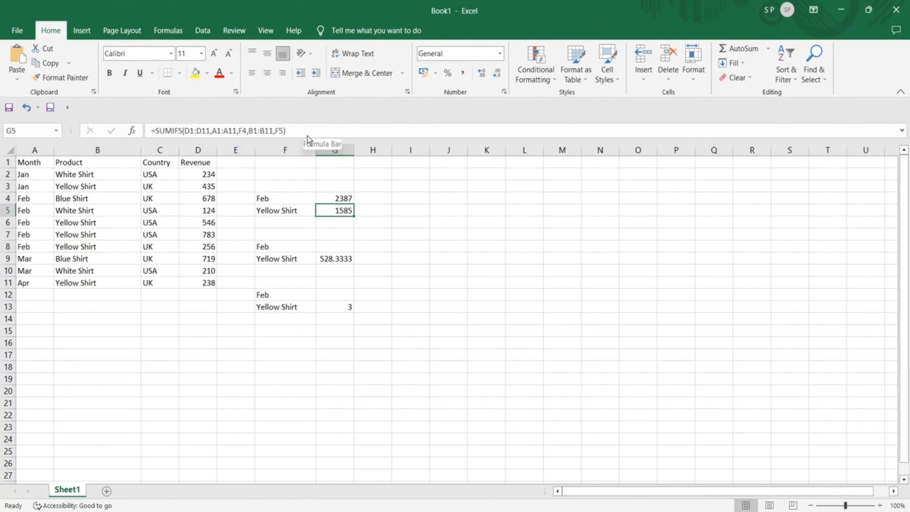
pyautogui.click(339, 263)
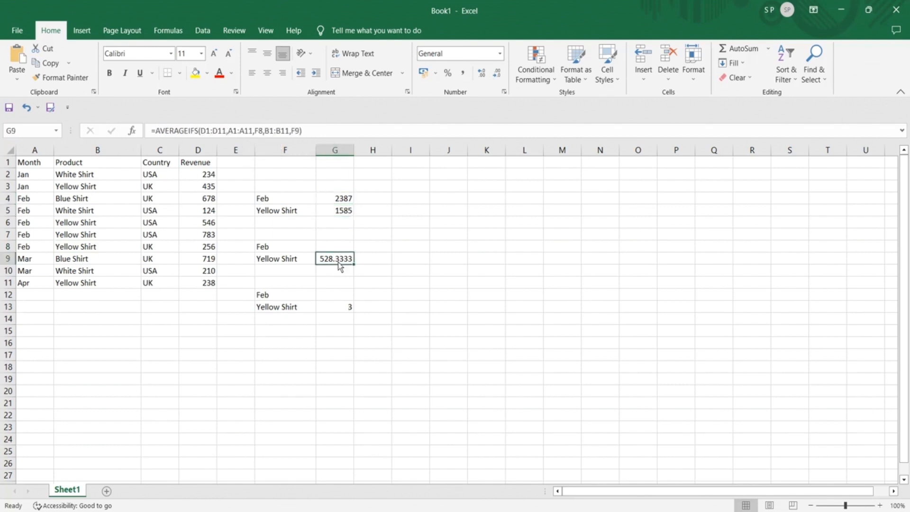
pyautogui.click(341, 311)
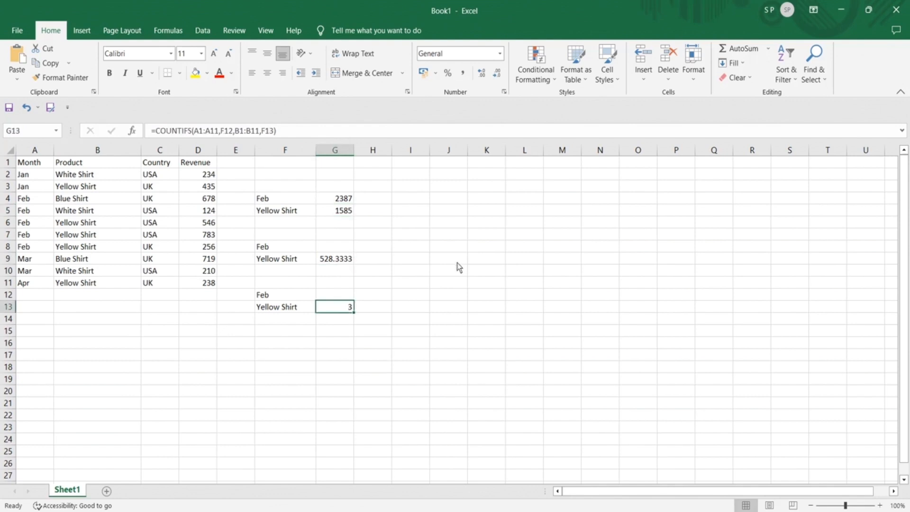
pyautogui.click(276, 202)
pyautogui.click(279, 211)
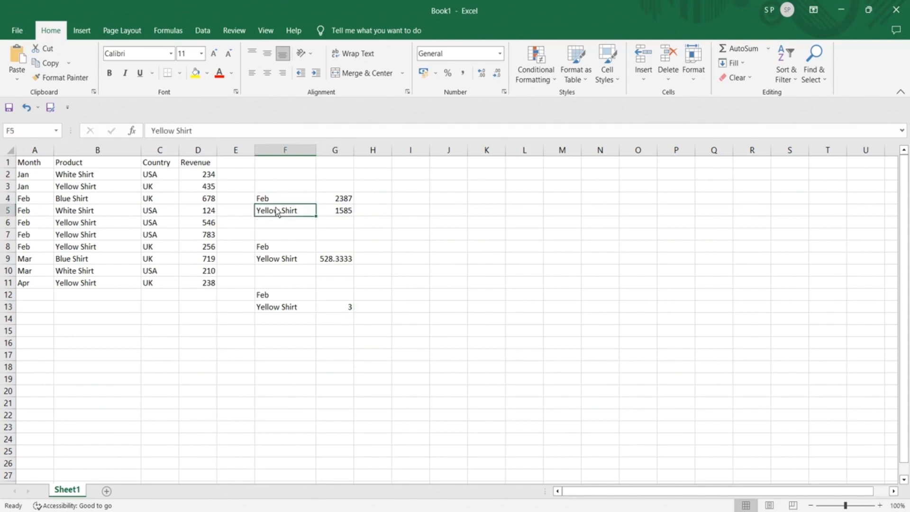
pyautogui.click(271, 246)
pyautogui.click(276, 295)
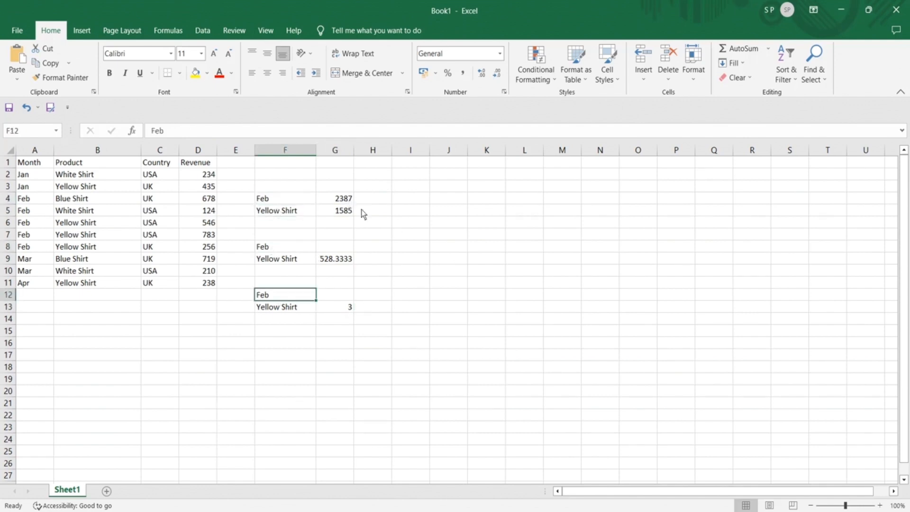
pyautogui.click(751, 505)
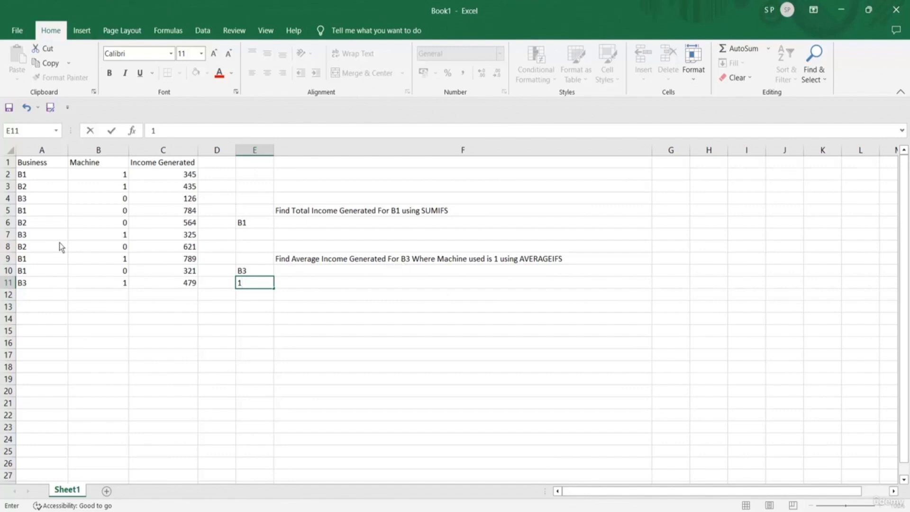
# Commit the machine criterion 1 in E11 and start a SUMIFS formula in F6 with the income range C1:C11 as sum range
pyautogui.click(47, 239)
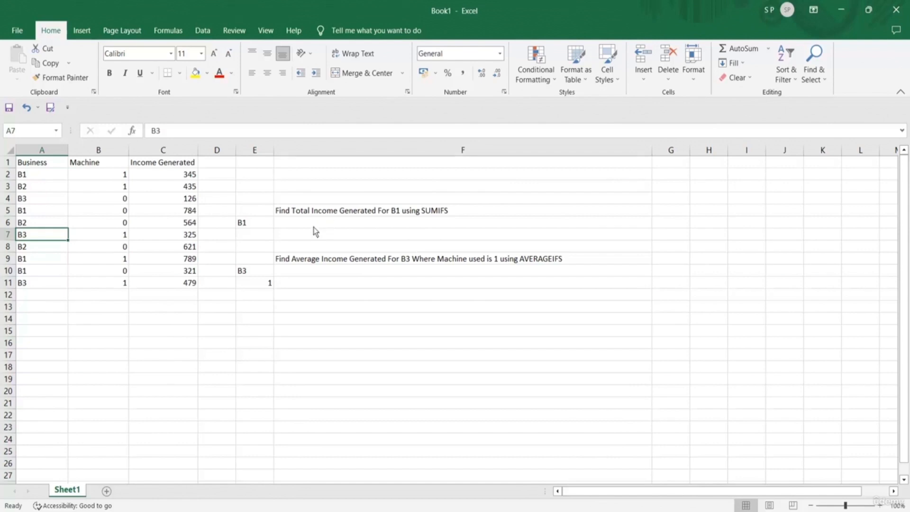
pyautogui.click(315, 246)
pyautogui.click(302, 223)
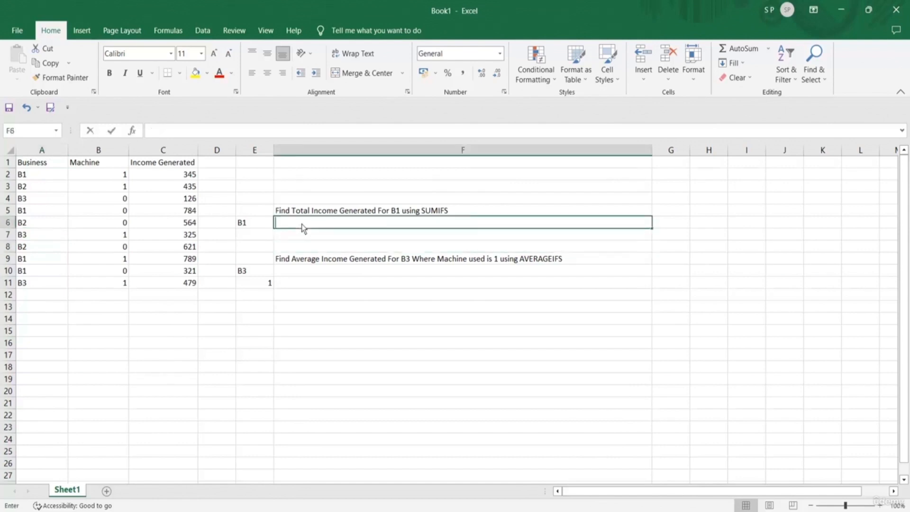
pyautogui.write('=S')
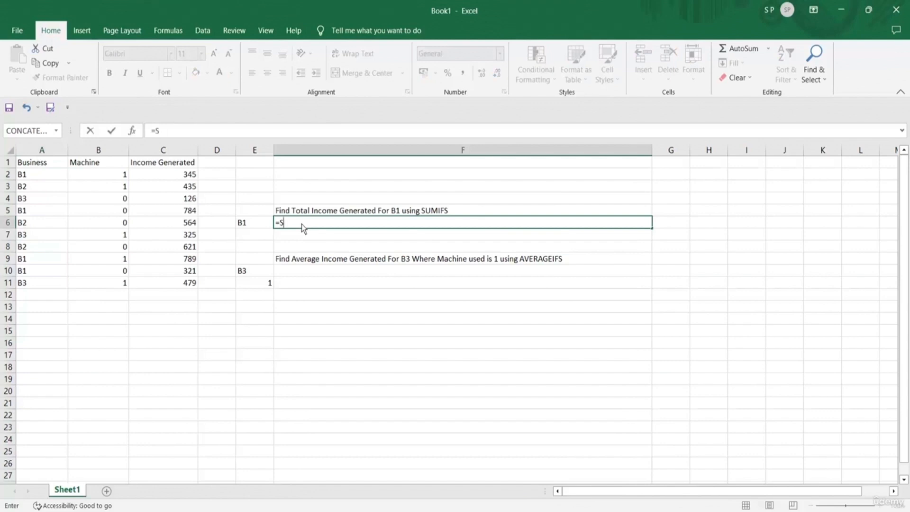
pyautogui.write('UMIFS(')
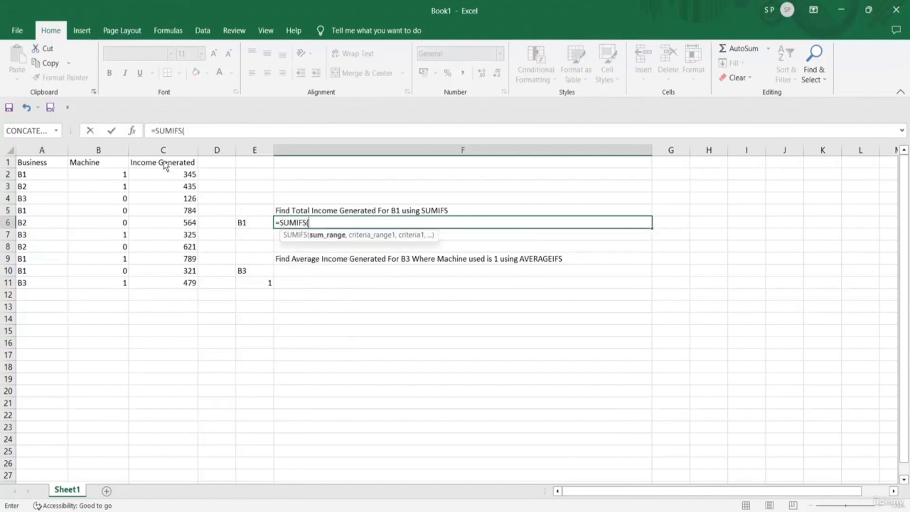
pyautogui.moveTo(164, 162); pyautogui.dragTo(171, 284)
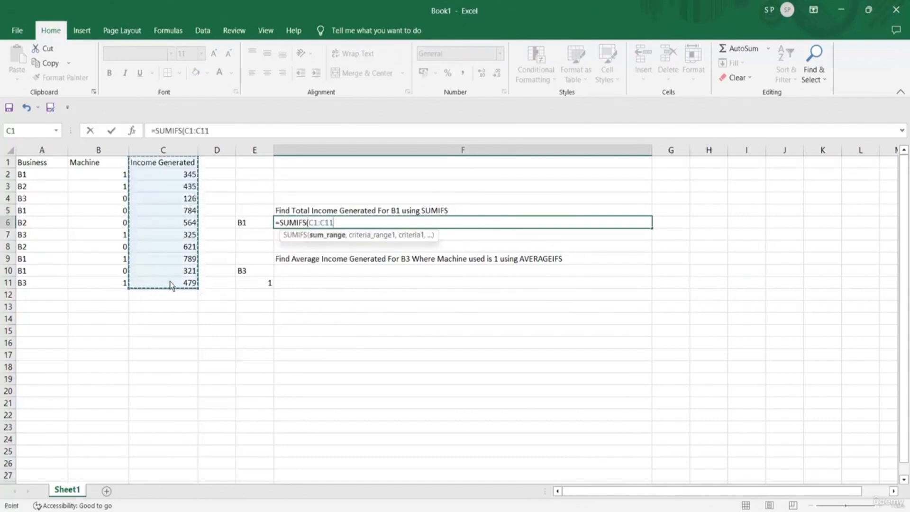
# Add the business range A1:A11 with criterion E6 as the condition and complete the SUMIFS formula in F6
pyautogui.write(',')
pyautogui.moveTo(32, 162); pyautogui.dragTo(45, 283)
pyautogui.write(',')
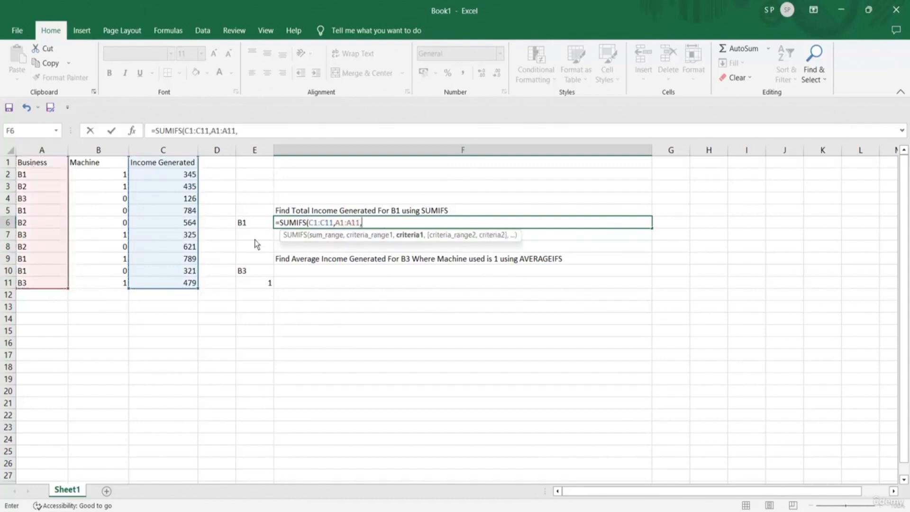
pyautogui.click(252, 222)
pyautogui.write(')')
pyautogui.press('Return')
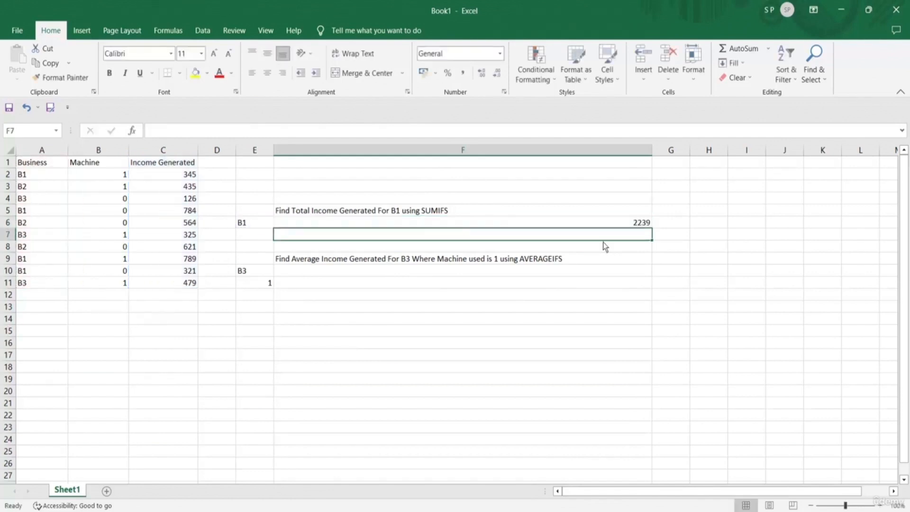
# Check the SUMIFS formula and total in F6 against the B1 business rows and their incomes in A2:C5
pyautogui.click(645, 224)
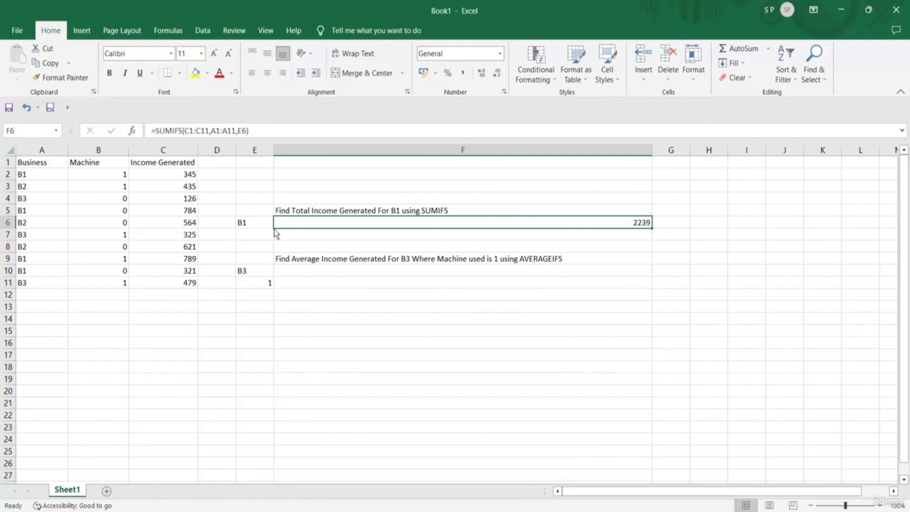
pyautogui.click(33, 176)
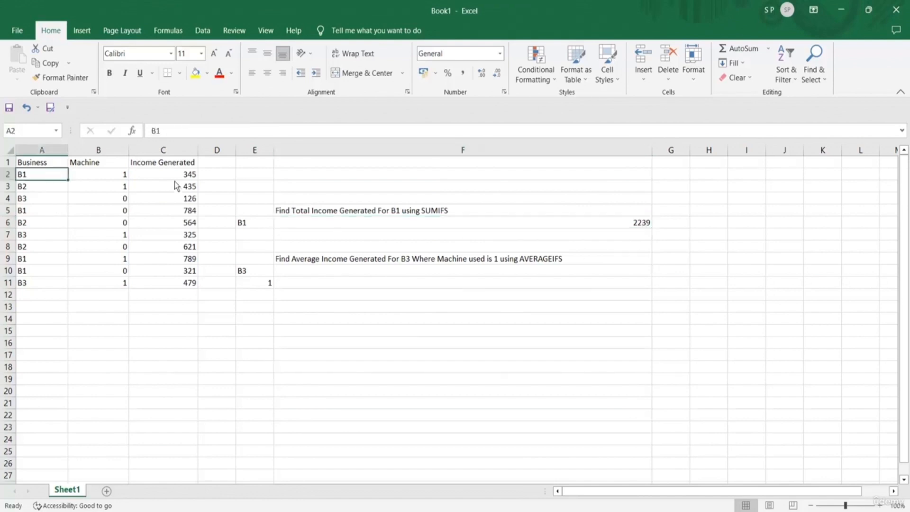
pyautogui.click(174, 179)
pyautogui.click(52, 215)
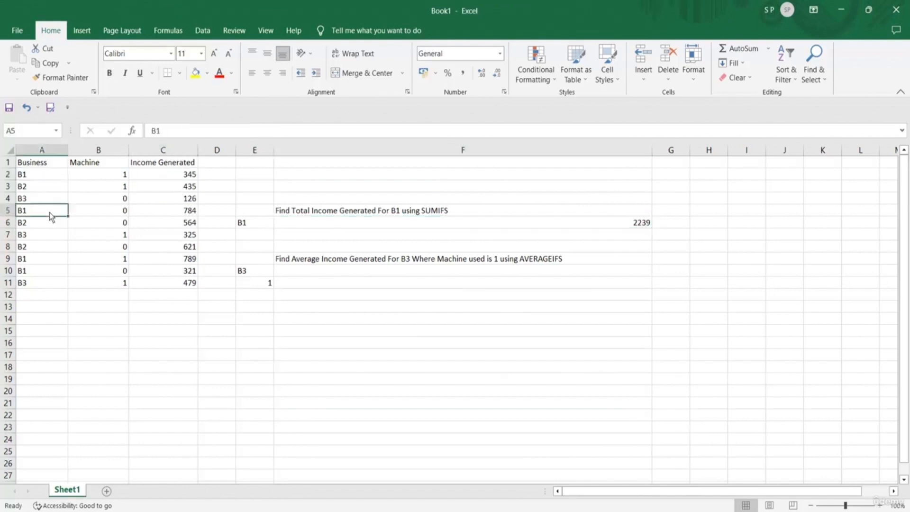
pyautogui.click(180, 216)
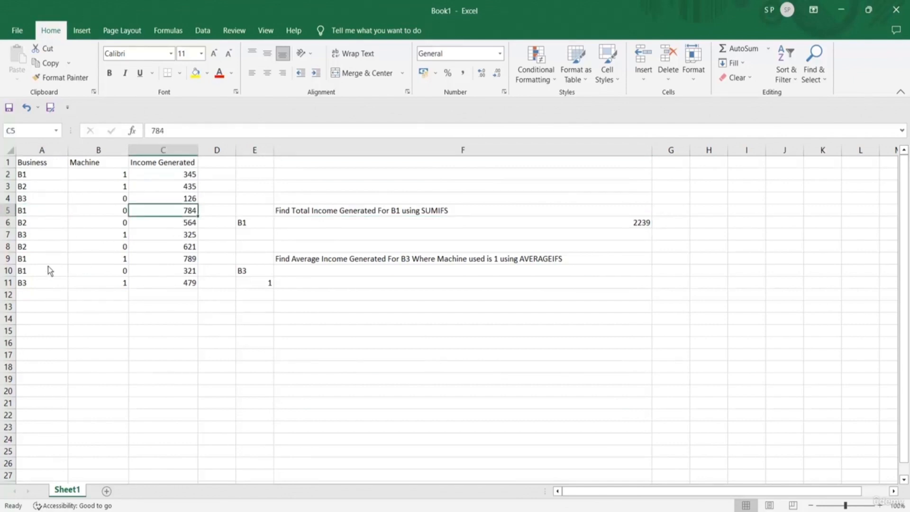
# Start an AVERAGEIFS formula in F10 averaging C1:C11, with business range A1:A11 and criterion E10 as the first condition
pyautogui.click(400, 282)
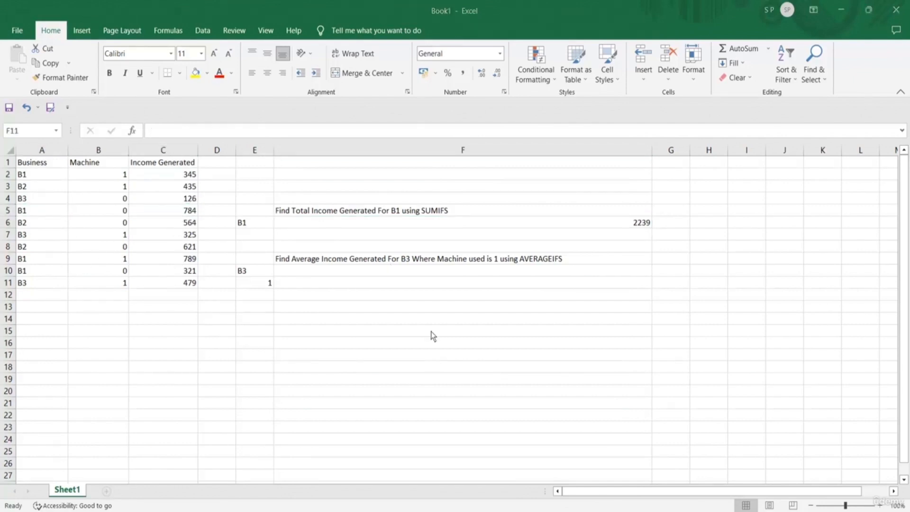
pyautogui.doubleClick(304, 272)
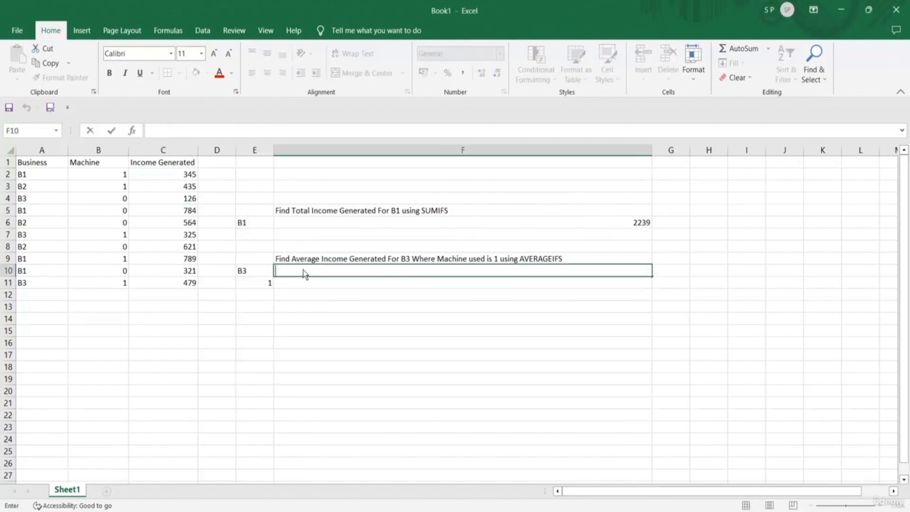
pyautogui.write('=AVERAGEIFS(')
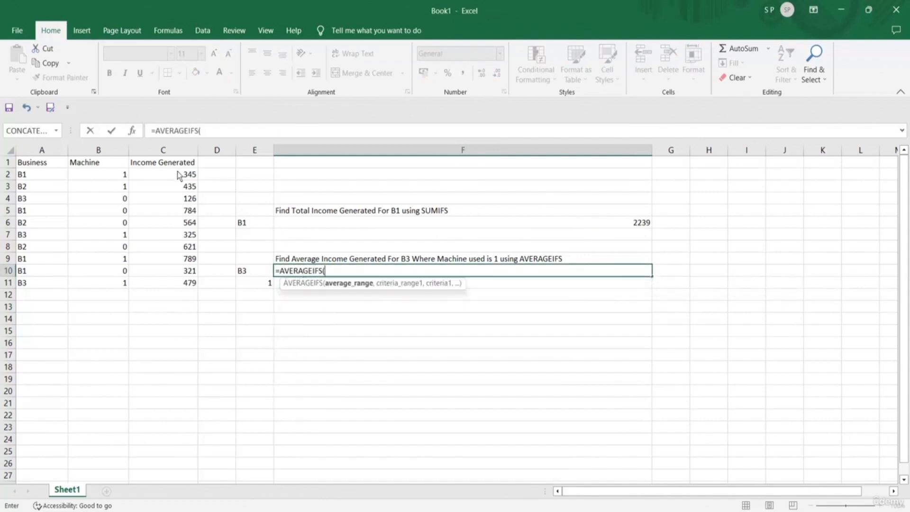
pyautogui.moveTo(174, 167); pyautogui.dragTo(176, 282)
pyautogui.write(',')
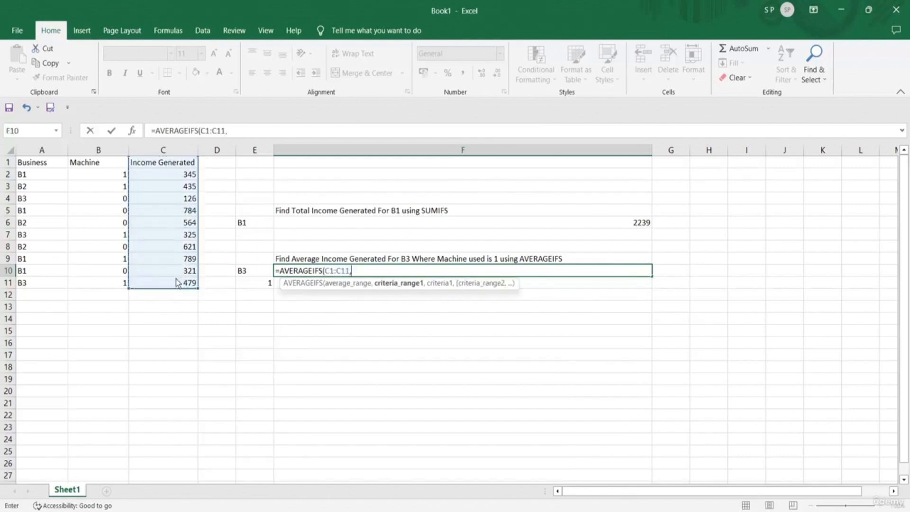
pyautogui.moveTo(26, 167); pyautogui.dragTo(46, 281)
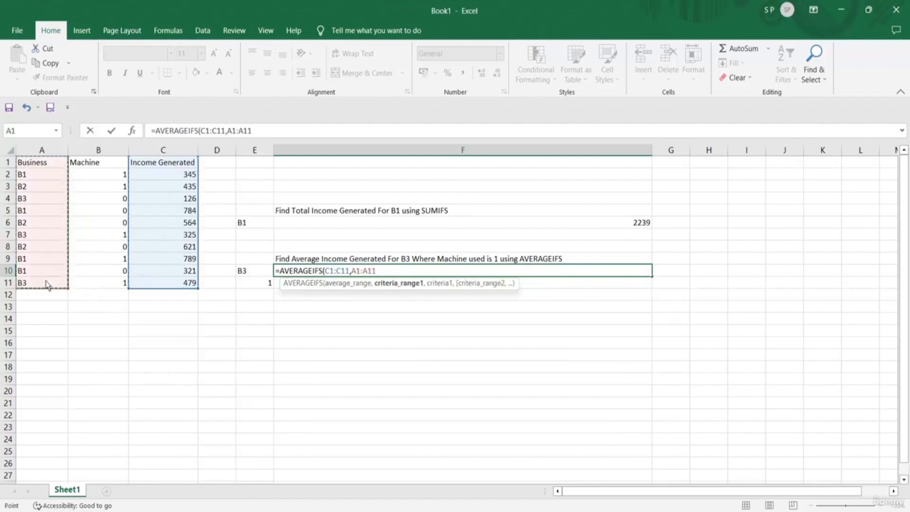
pyautogui.write(',')
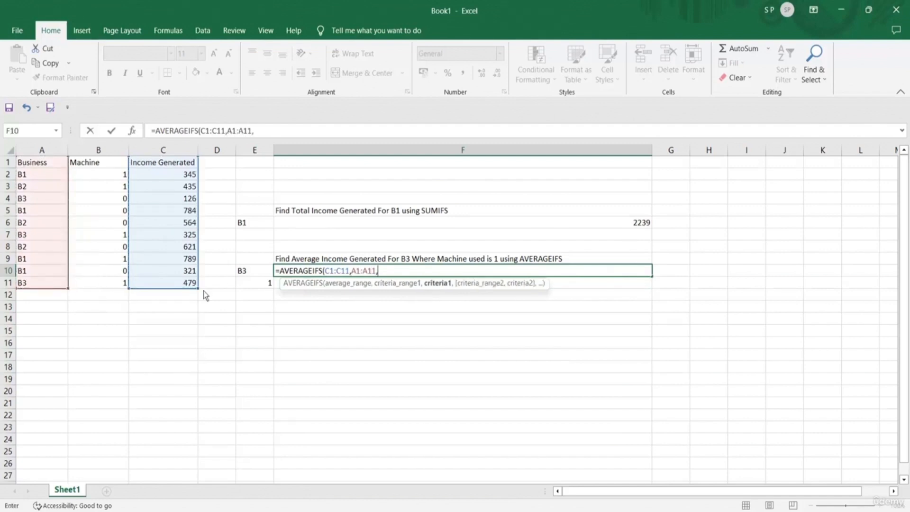
pyautogui.click(248, 273)
pyautogui.write(',')
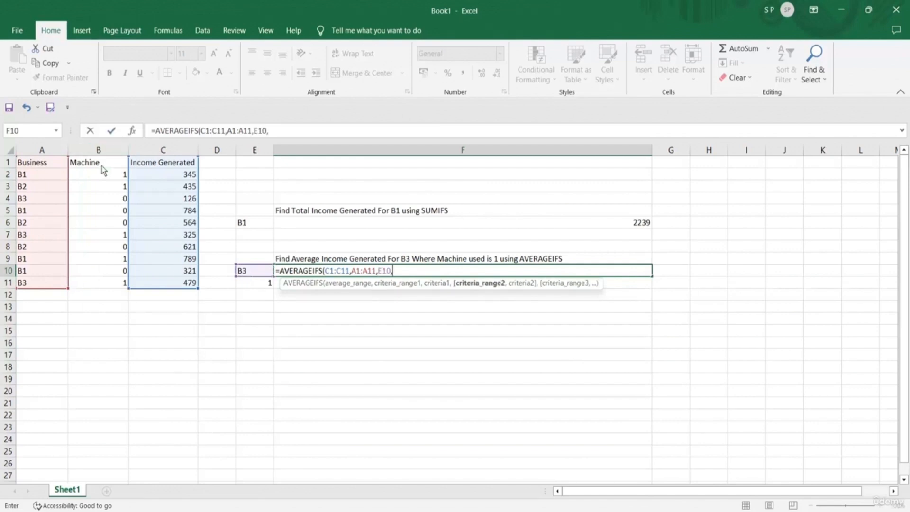
# Add the machine range B1:B11 with criterion E11 as the second condition and complete the AVERAGEIFS formula in F10
pyautogui.moveTo(101, 170); pyautogui.dragTo(109, 288)
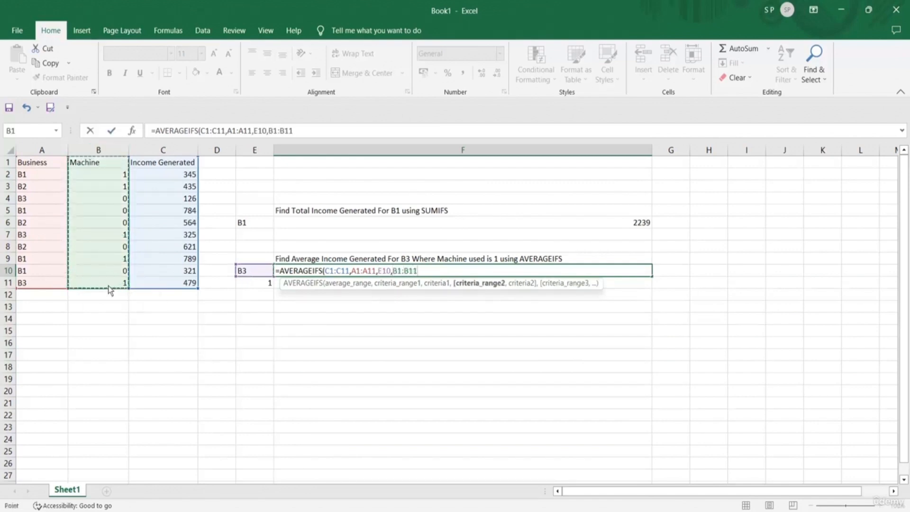
pyautogui.write(',')
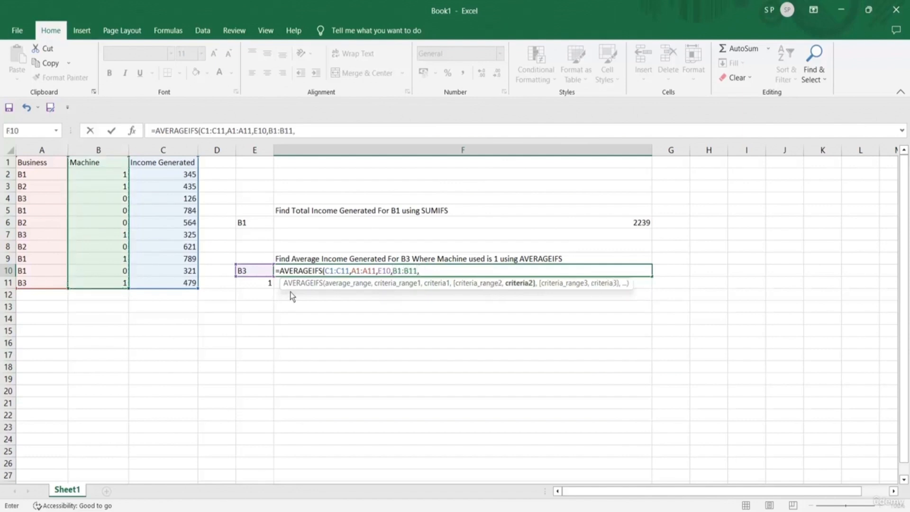
pyautogui.click(260, 283)
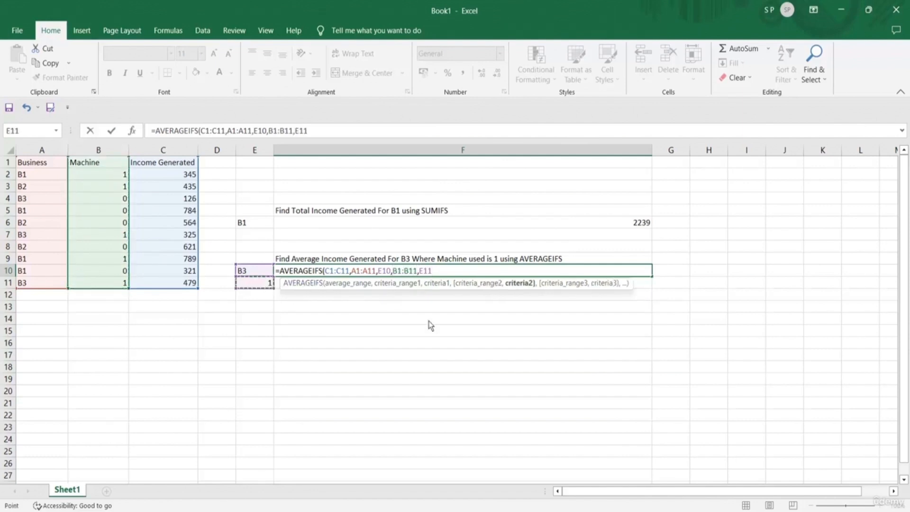
pyautogui.write(')')
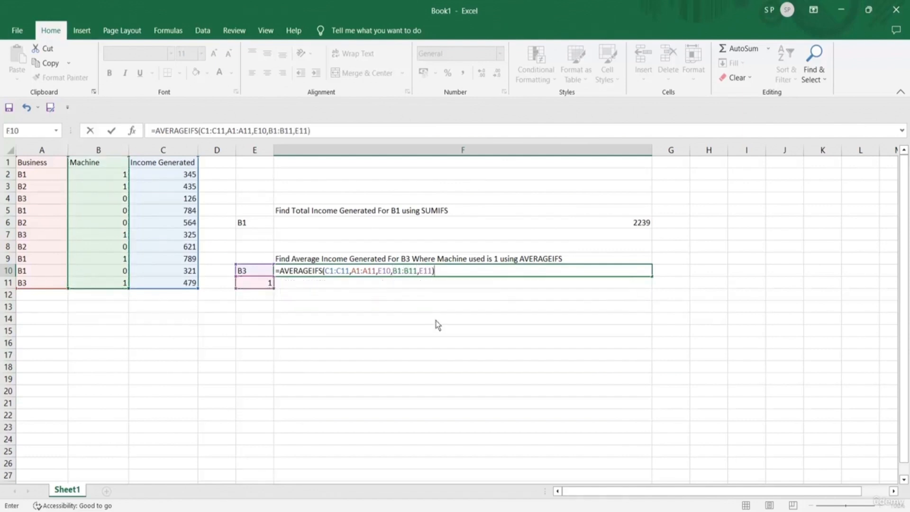
pyautogui.press('Return')
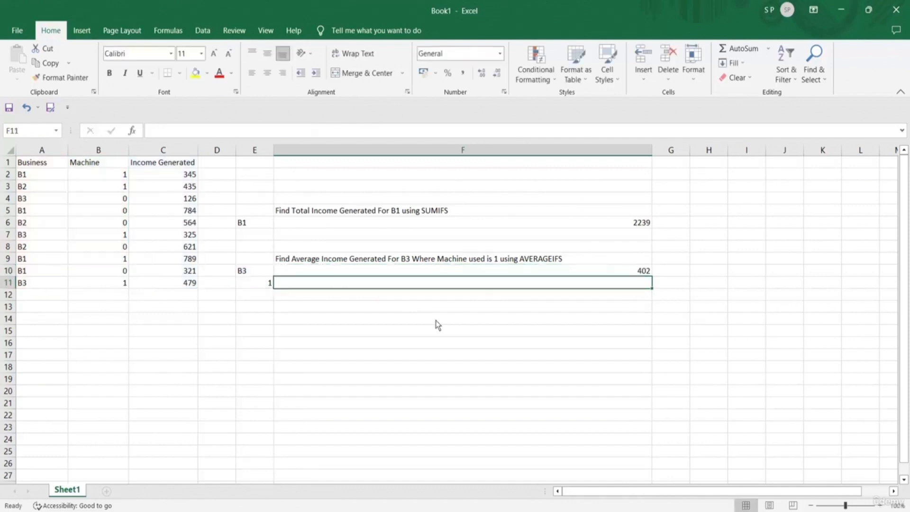
pyautogui.click(641, 270)
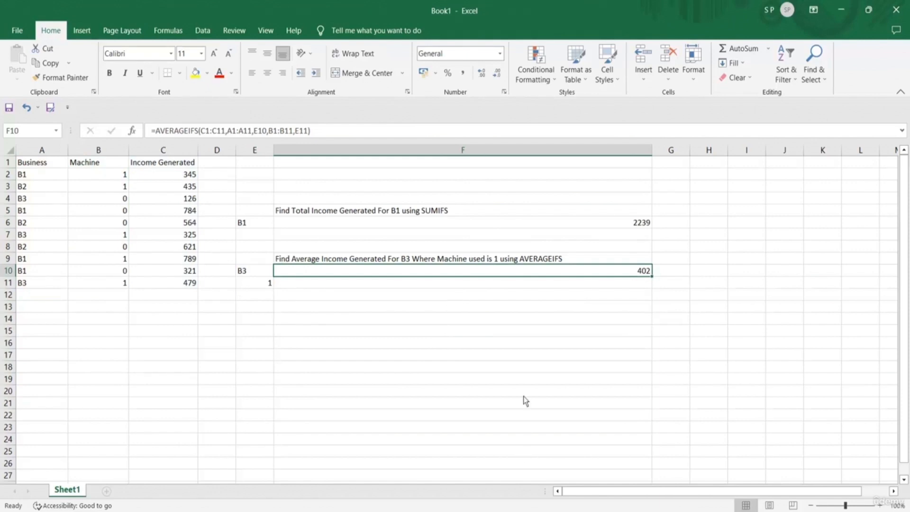
pyautogui.click(610, 223)
pyautogui.click(621, 271)
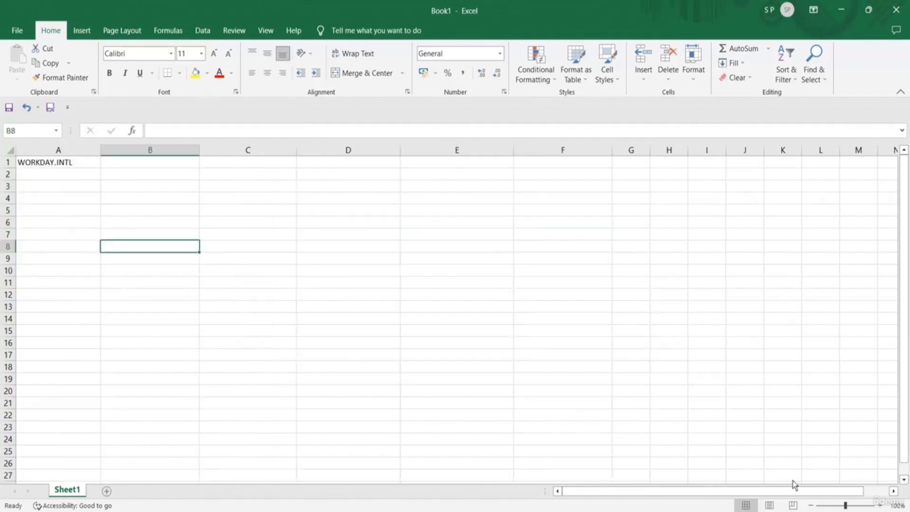
# On the WORKDAY.INTL sheet, enter the heading Start Date in A3 and the date 10/03/2023 in A4
pyautogui.click(62, 165)
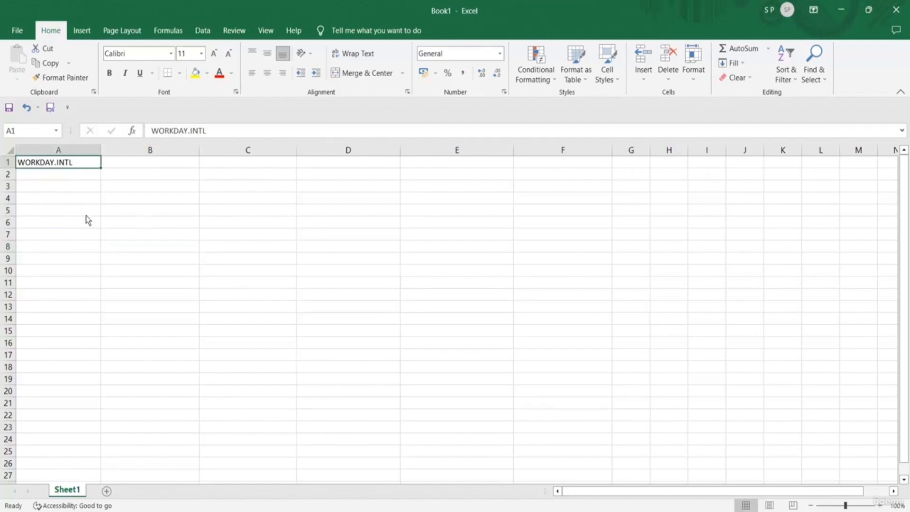
pyautogui.click(21, 188)
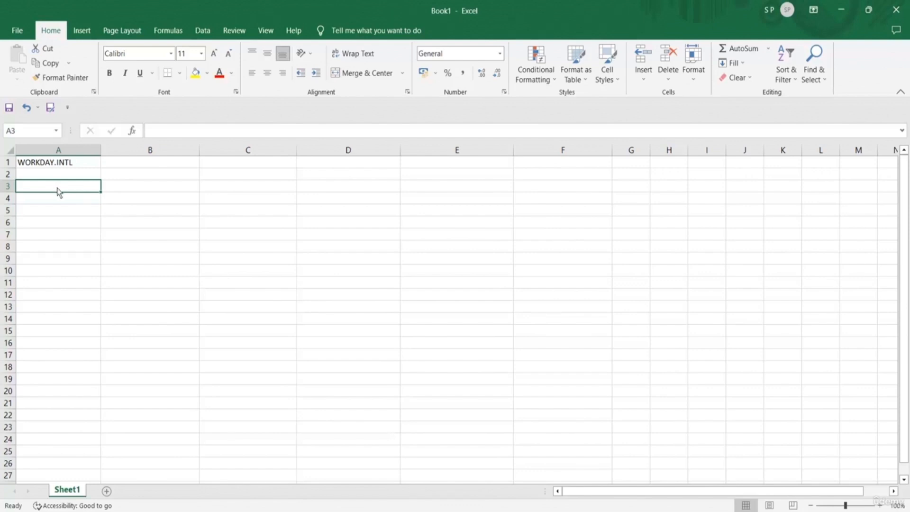
pyautogui.doubleClick(45, 190)
pyautogui.write('Start Date')
pyautogui.press('Return')
pyautogui.write('10')
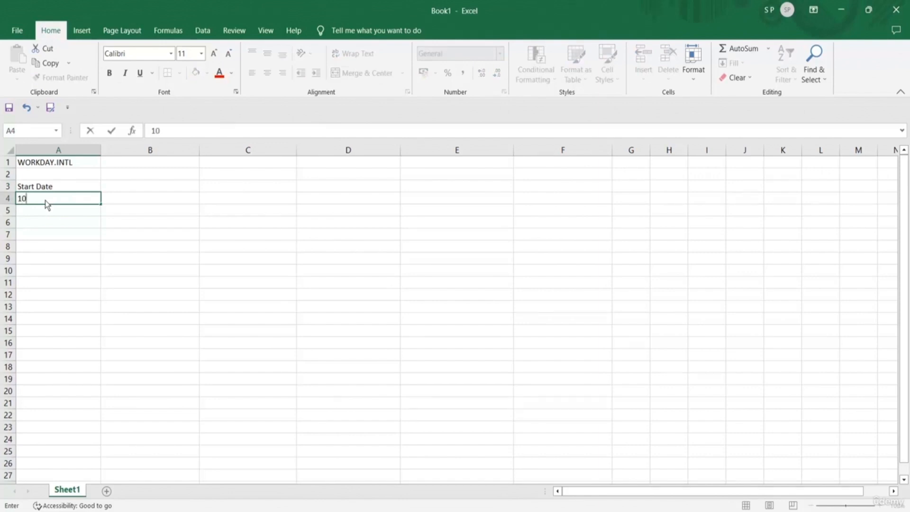
pyautogui.write('/03/2023')
# Enter the heading Working Days in B3 with the value 5 beneath it in B4
pyautogui.click(104, 190)
pyautogui.write('Wor')
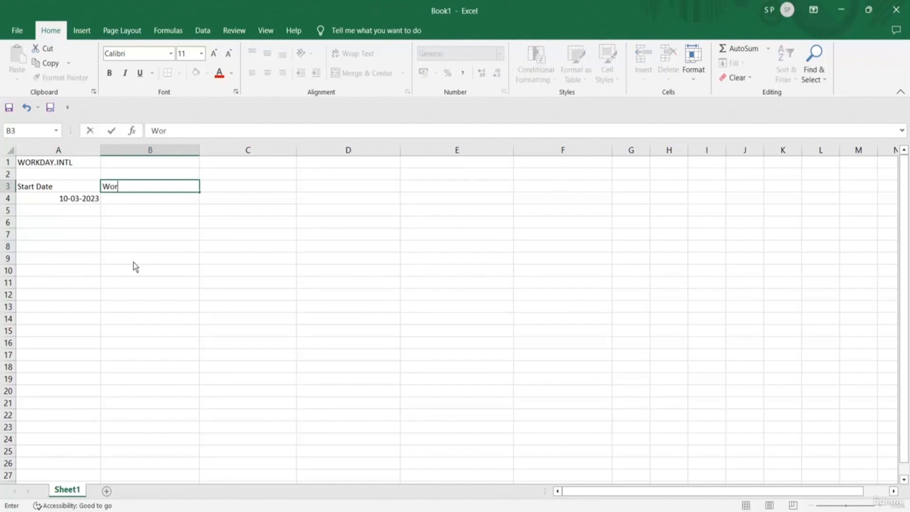
pyautogui.write('king Days')
pyautogui.press('Return')
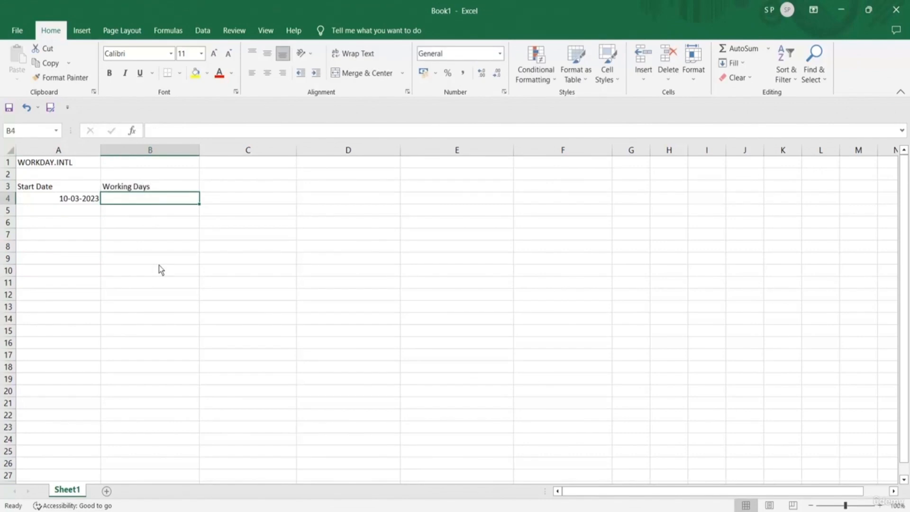
pyautogui.write('5')
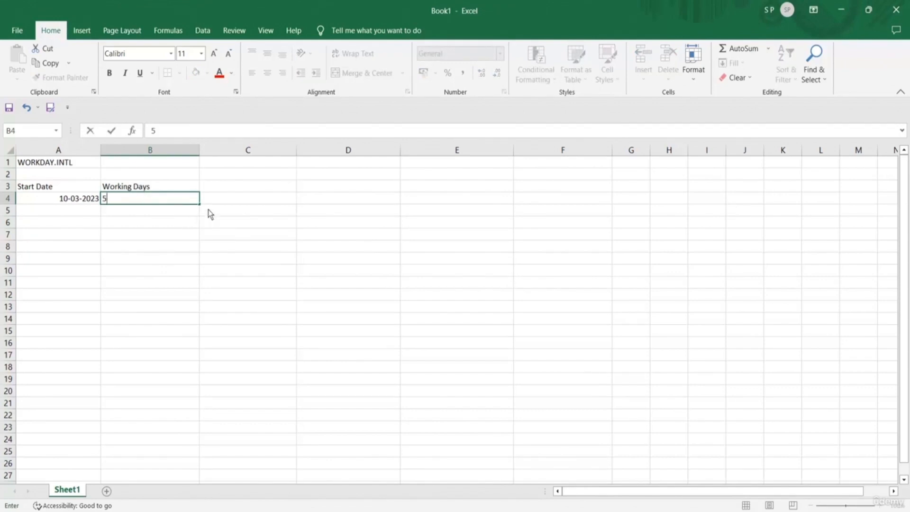
# Add the heading End Date in C3 beside the Working Days heading
pyautogui.click(236, 190)
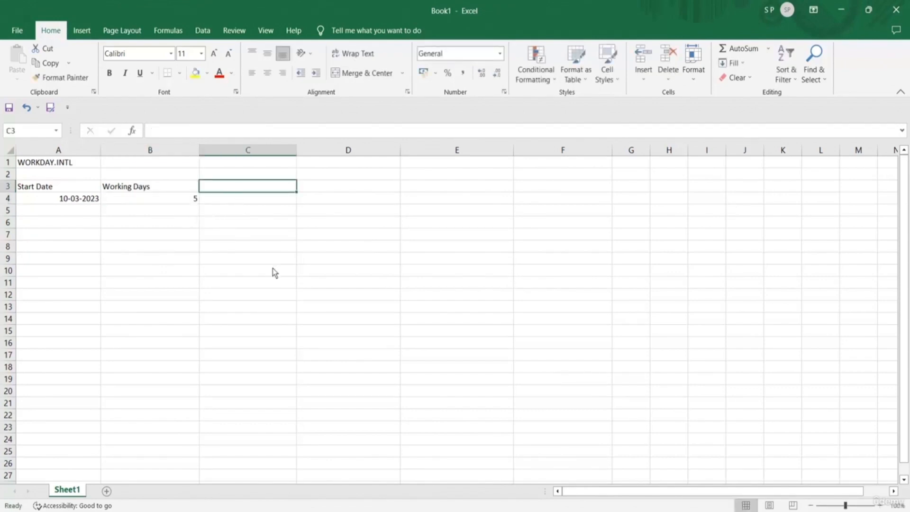
pyautogui.write('End ')
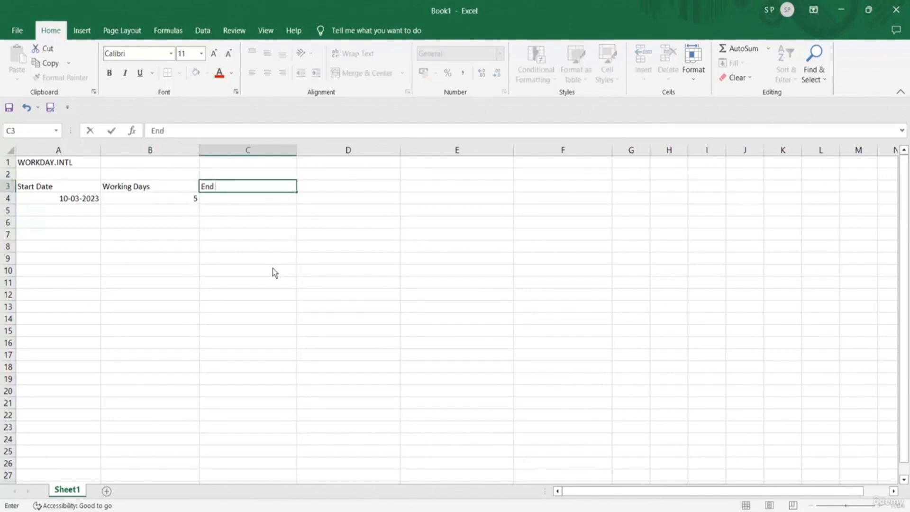
pyautogui.write('Date')
pyautogui.click(238, 203)
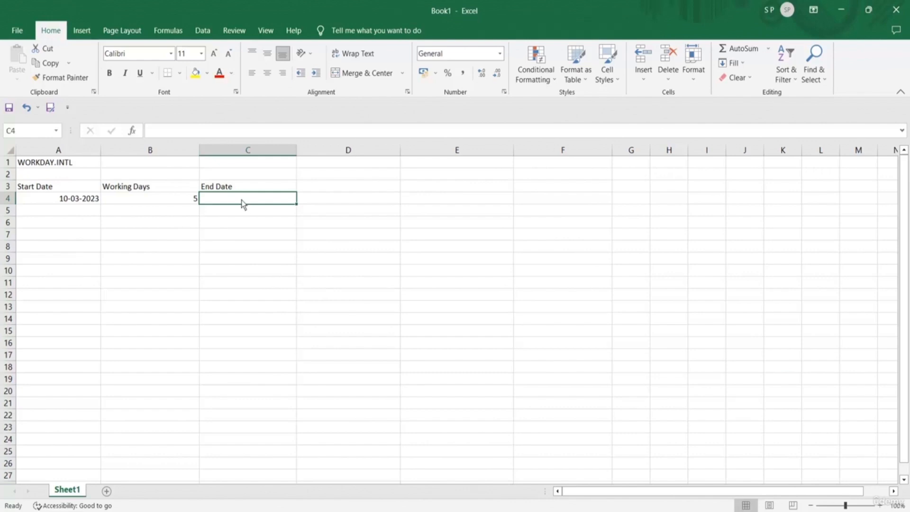
pyautogui.click(146, 189)
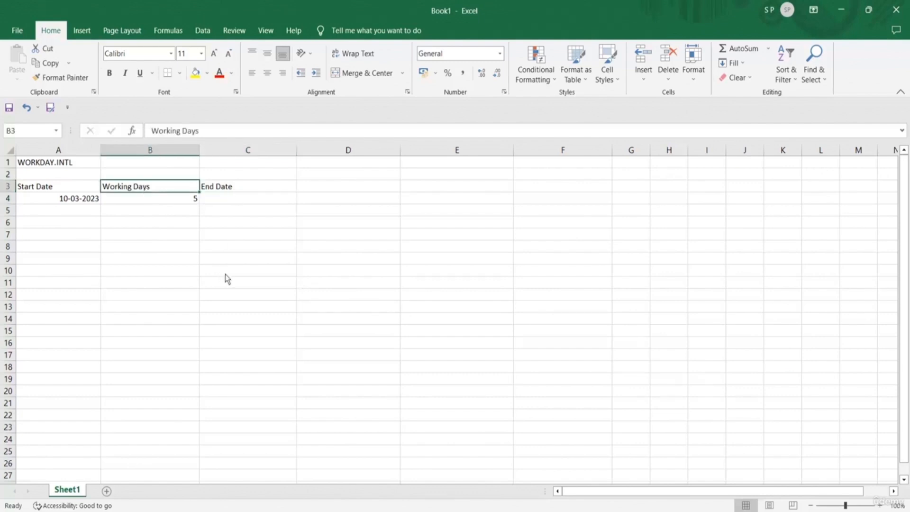
# Start a WORKDAY.INTL formula in C5 with A4 as the start date and B4 as the number of days
pyautogui.click(232, 211)
pyautogui.write('=')
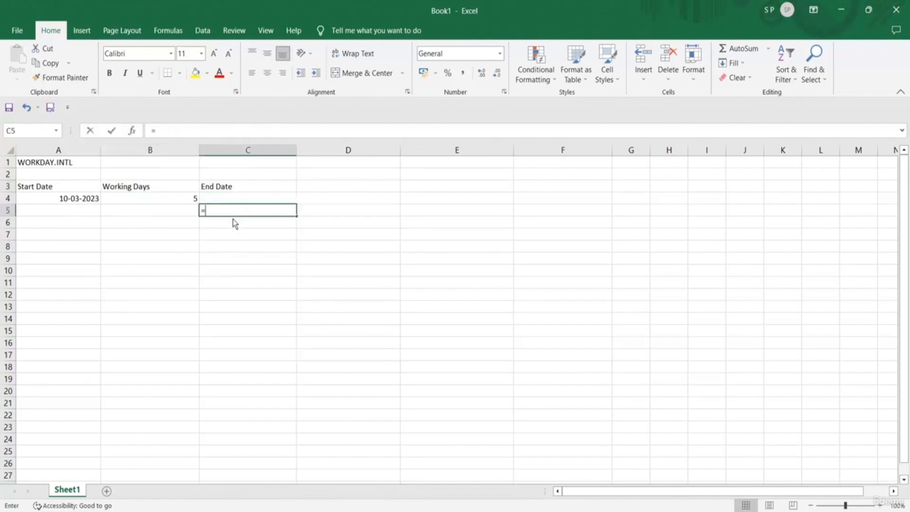
pyautogui.write('WORK')
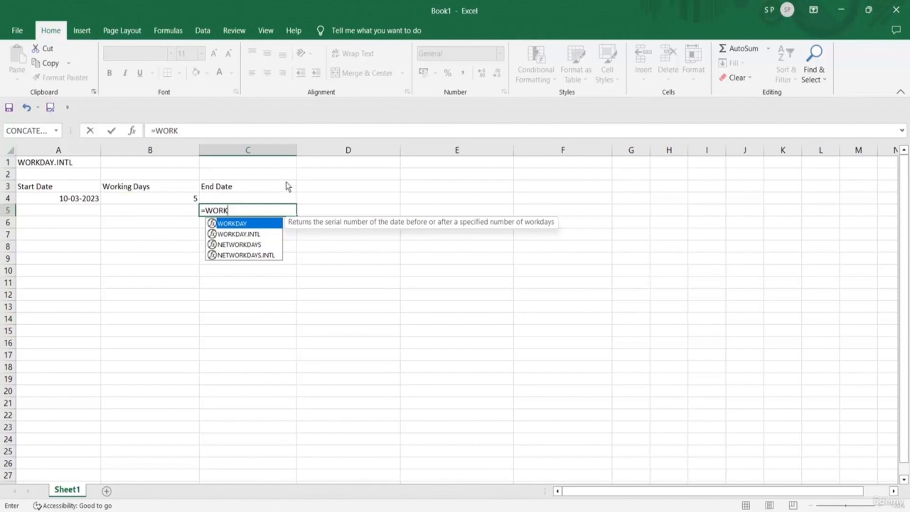
pyautogui.write('DAY.')
pyautogui.press('Tab')
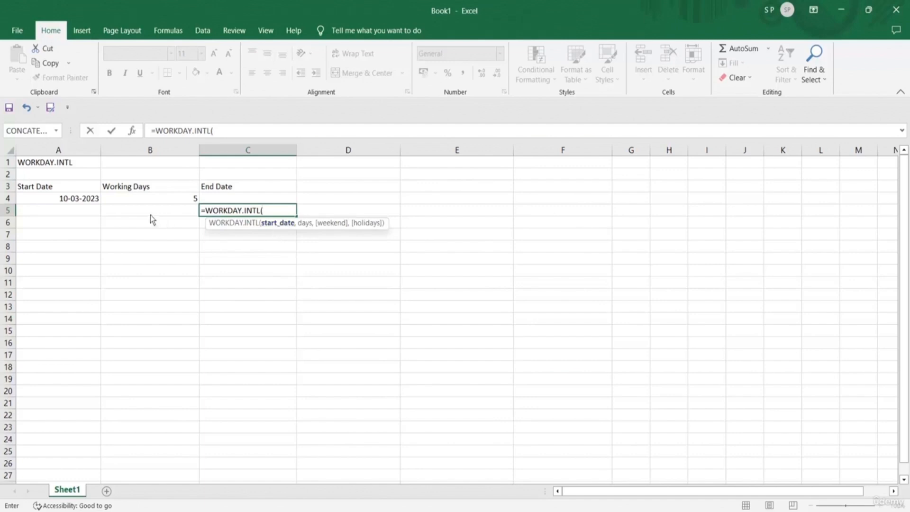
pyautogui.click(82, 198)
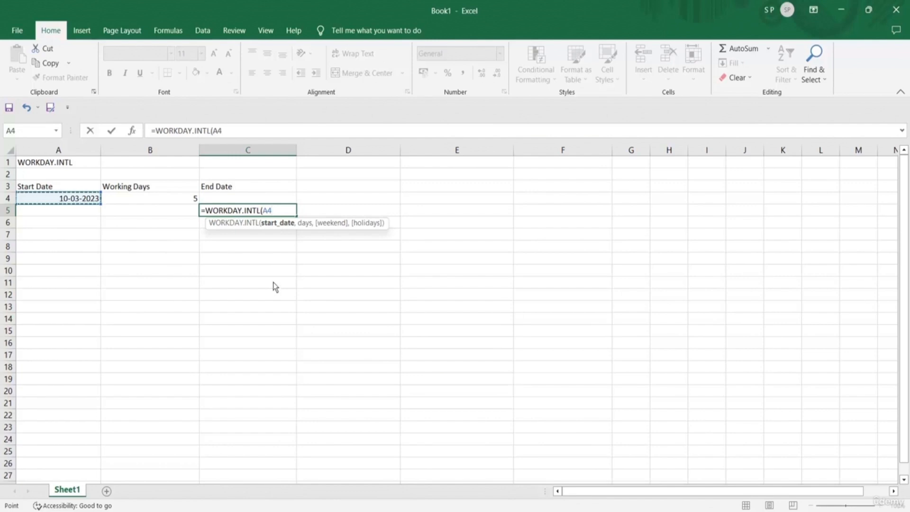
pyautogui.write(',')
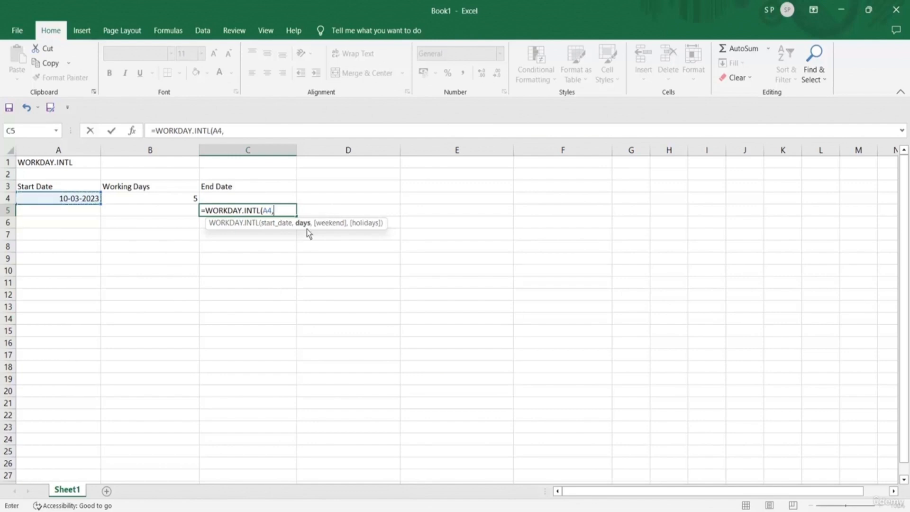
pyautogui.click(179, 197)
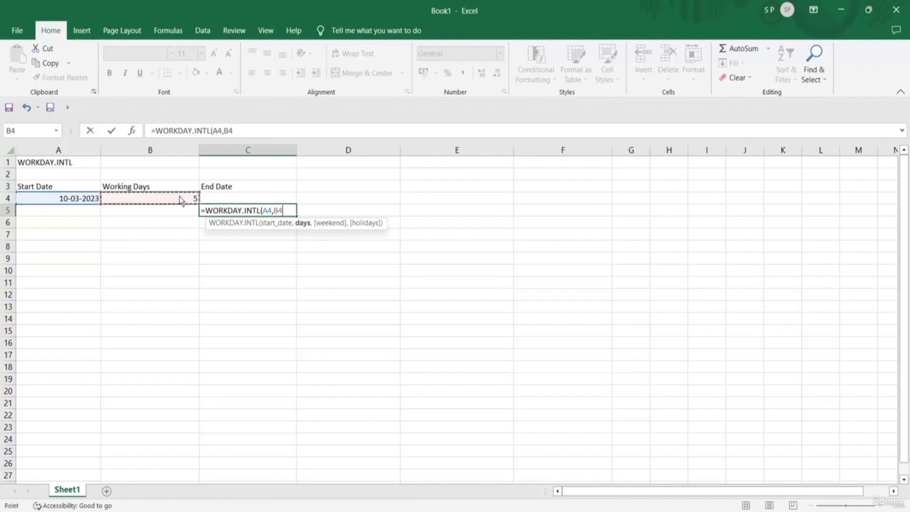
# Set the weekend argument to 1 (Saturday, Sunday) and complete the WORKDAY.INTL formula in C5
pyautogui.write(',')
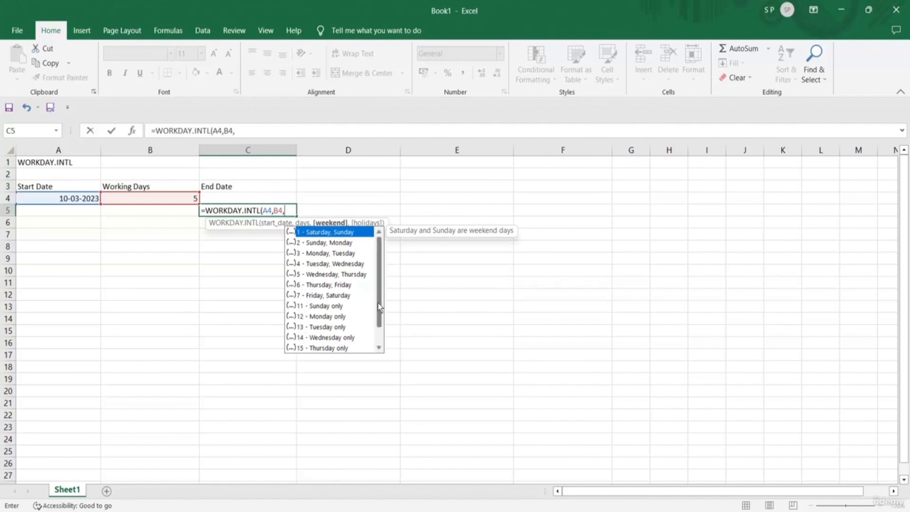
pyautogui.scroll(-1, 379, 308)
pyautogui.scroll(1, 375, 263)
pyautogui.doubleClick(353, 236)
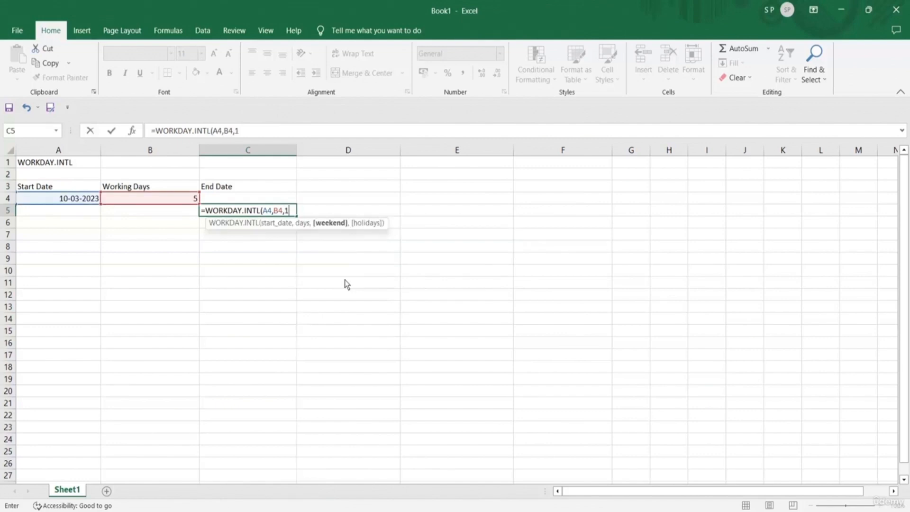
pyautogui.write(')')
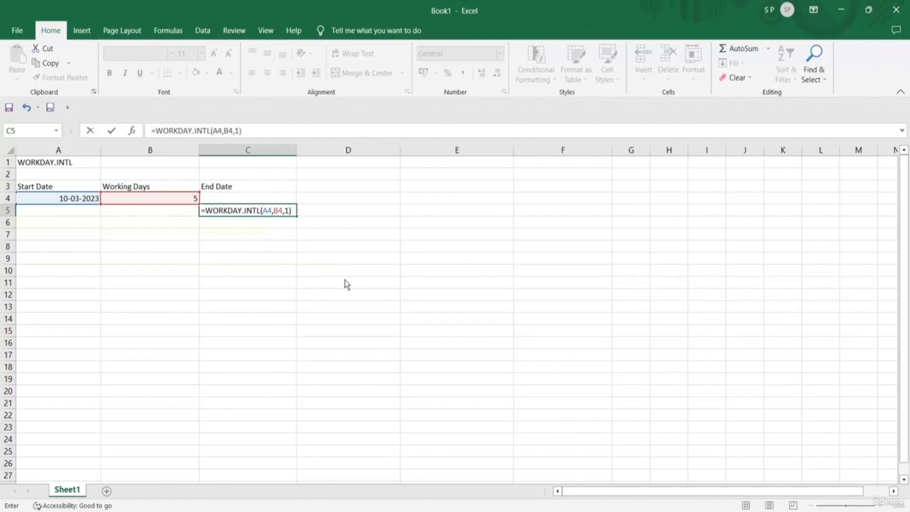
pyautogui.press('BackSpace')
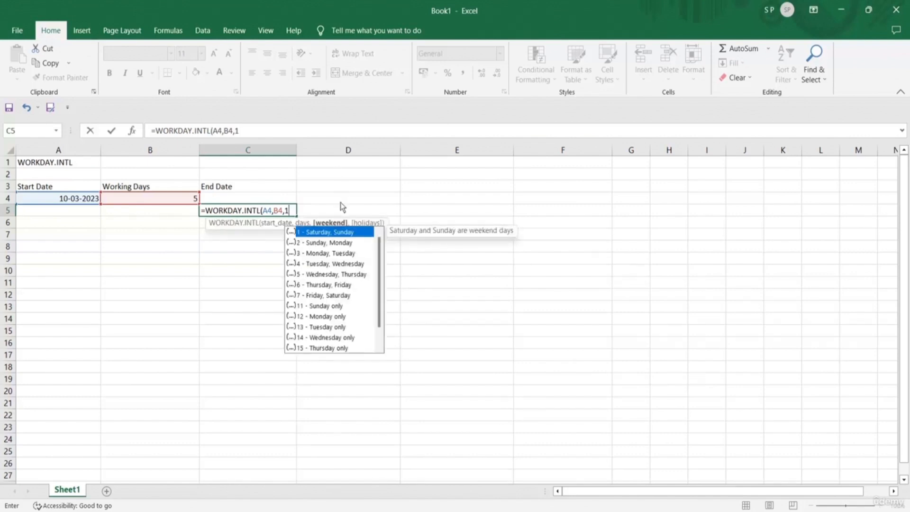
pyautogui.press('Escape')
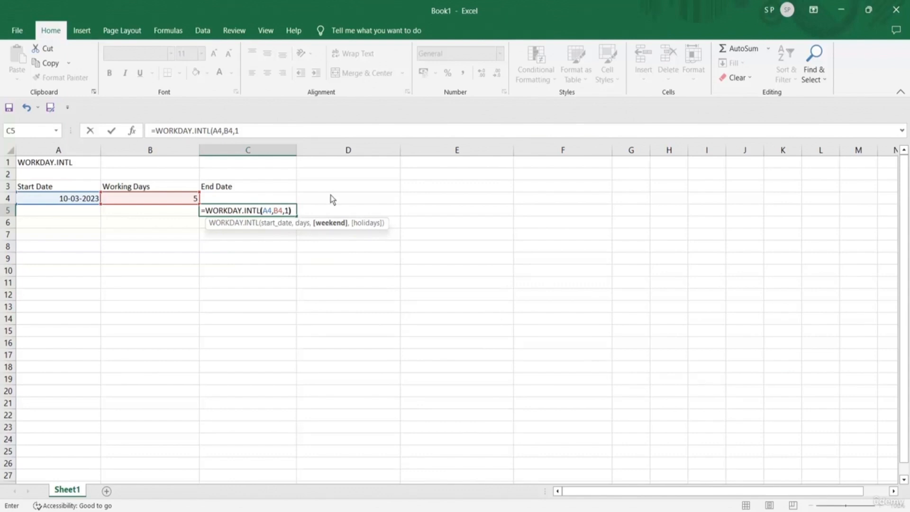
pyautogui.write(')')
pyautogui.press('Return')
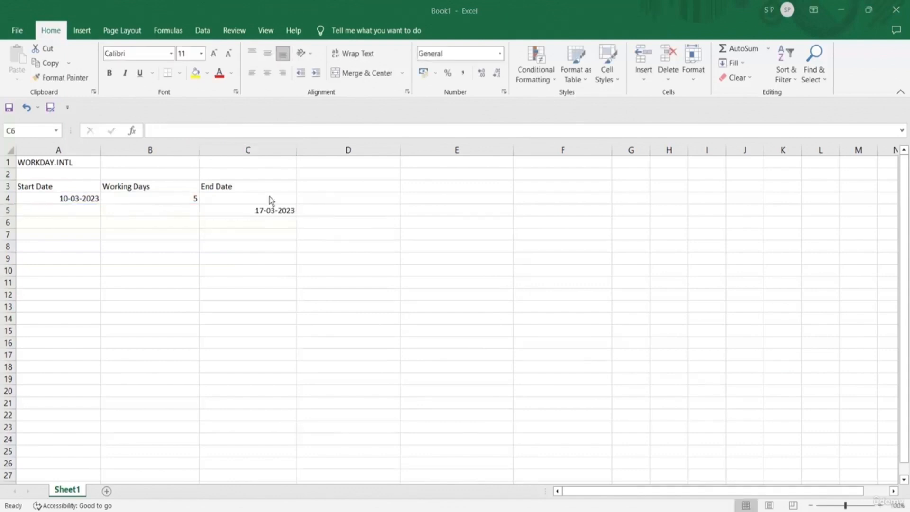
# Check the WORKDAY.INTL formula and end date in C5 against the start date in A4 and working days in B4
pyautogui.click(248, 210)
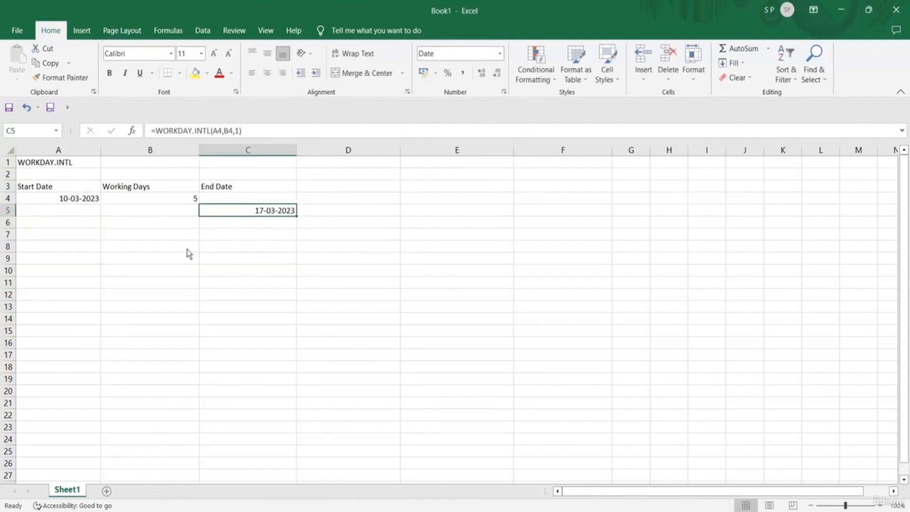
pyautogui.click(139, 201)
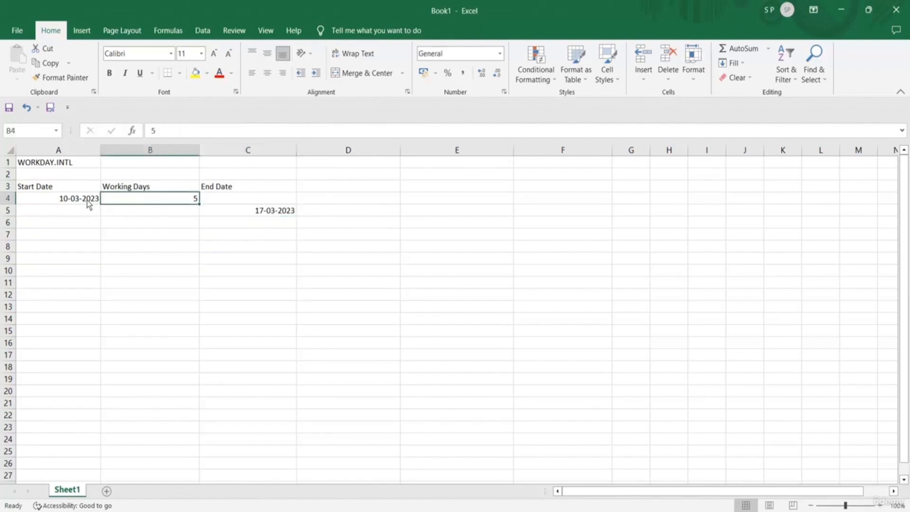
pyautogui.click(88, 201)
pyautogui.click(256, 213)
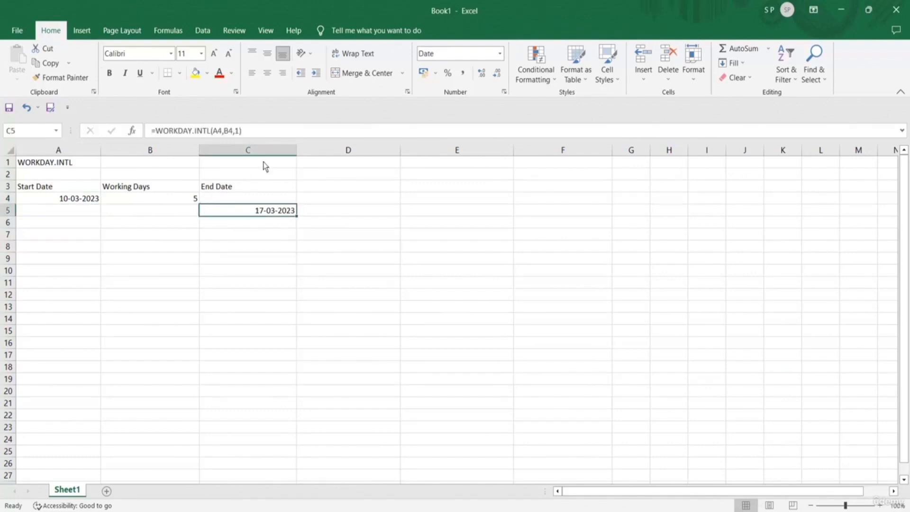
pyautogui.click(56, 166)
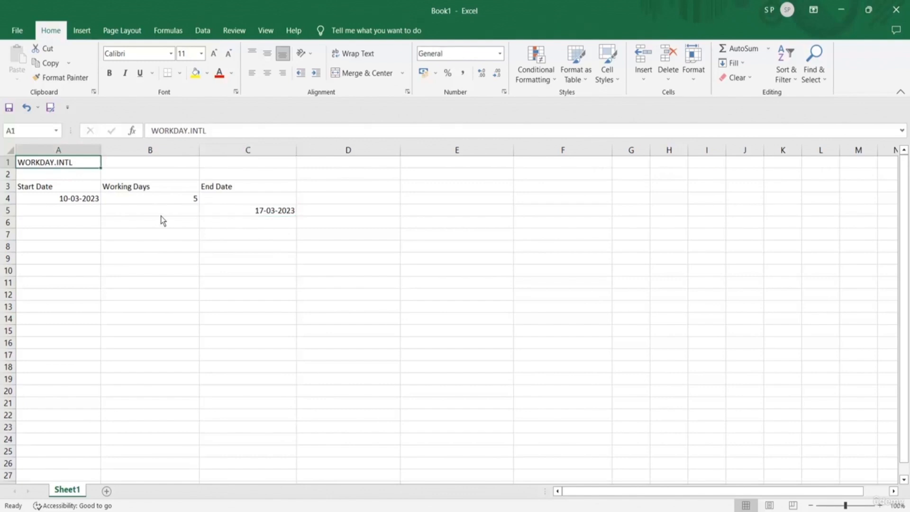
pyautogui.click(75, 204)
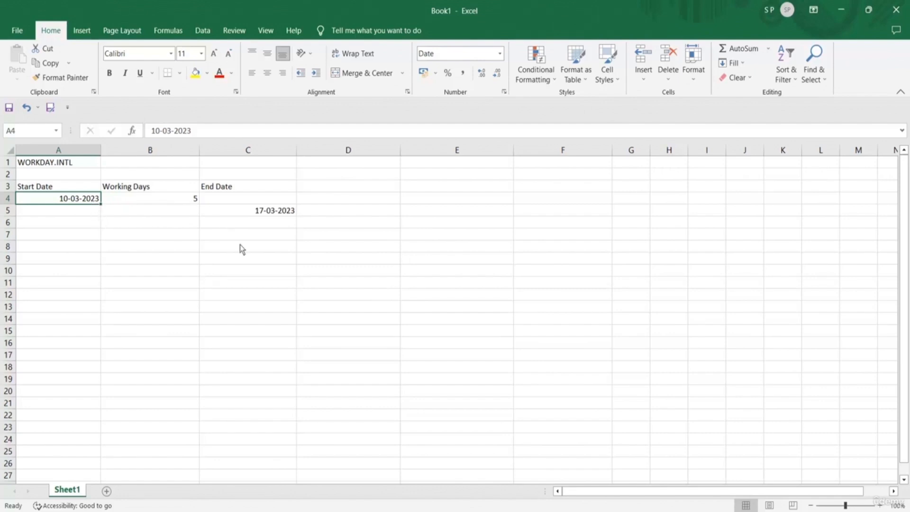
# Subtract 1 from the WORKDAY.INTL formula in C5 and compare the end date with the start date in A4
pyautogui.doubleClick(268, 213)
pyautogui.press('Right')
pyautogui.press('End')
pyautogui.write('-1')
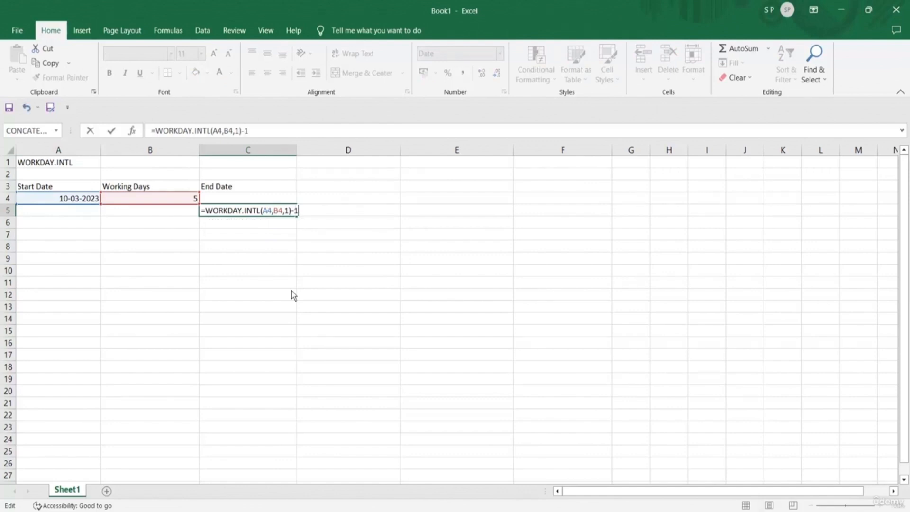
pyautogui.press('Return')
pyautogui.click(263, 214)
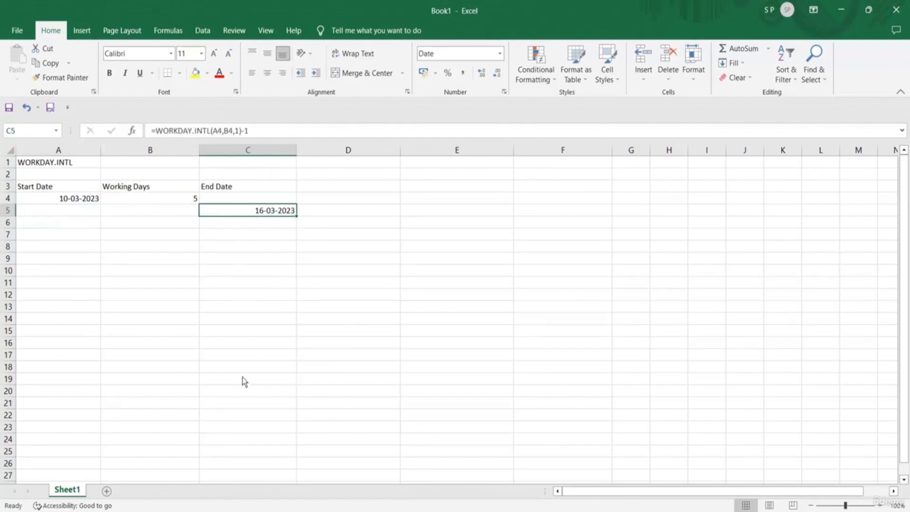
pyautogui.click(71, 203)
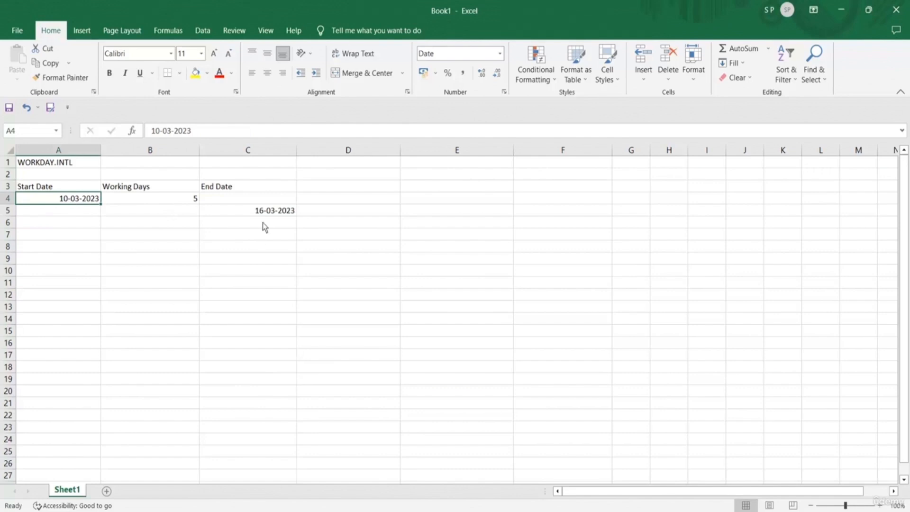
pyautogui.click(274, 210)
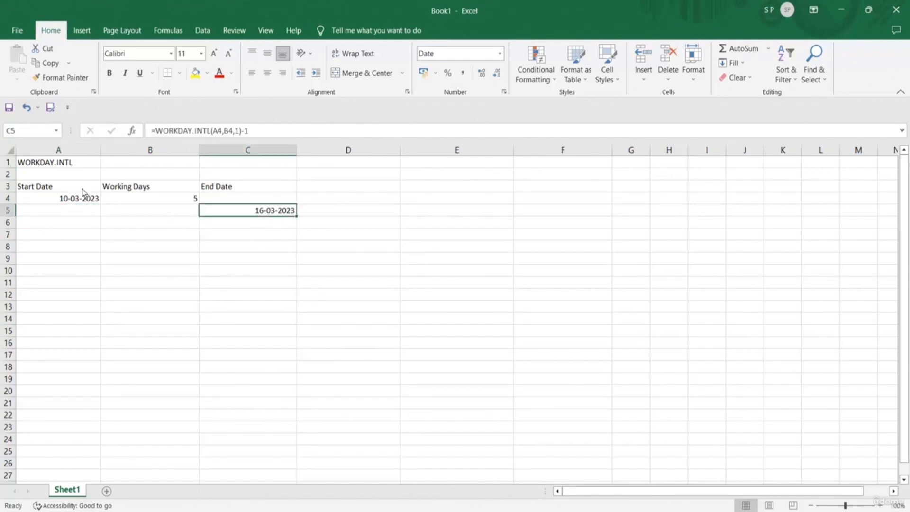
pyautogui.click(62, 165)
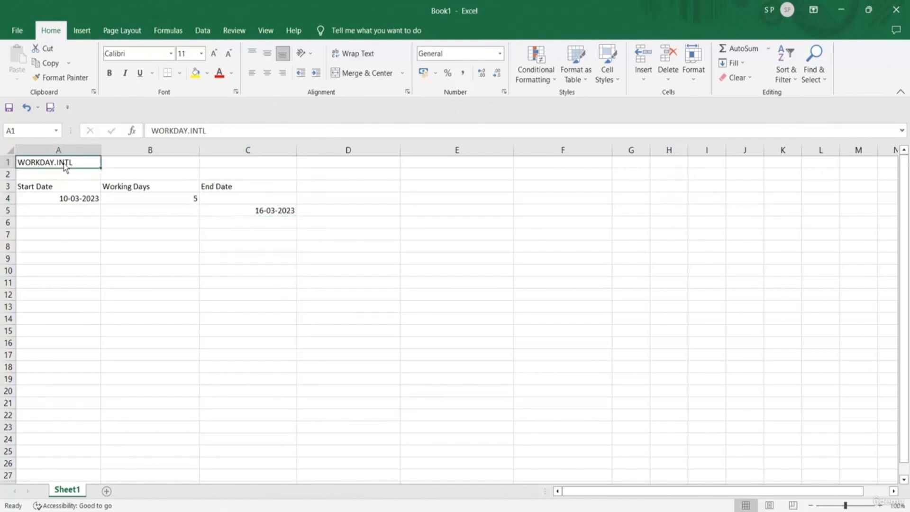
pyautogui.click(239, 226)
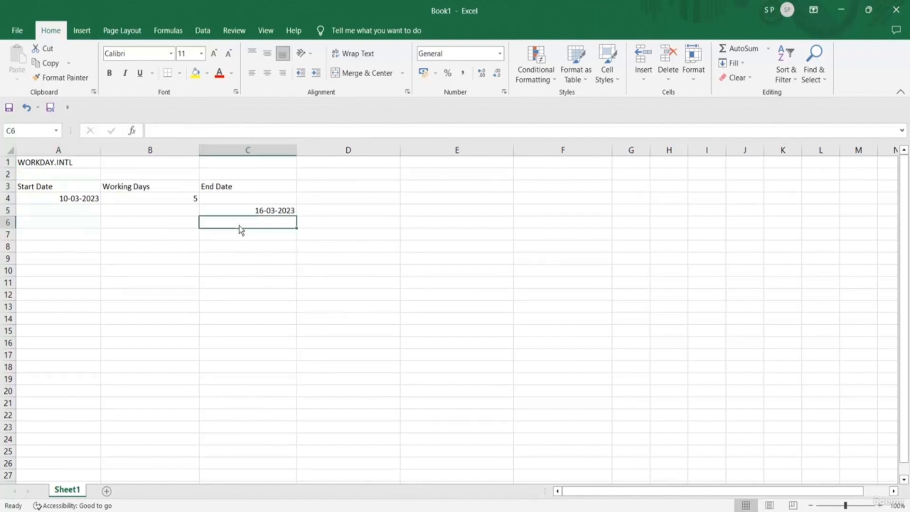
pyautogui.write('=WORKDAY(')
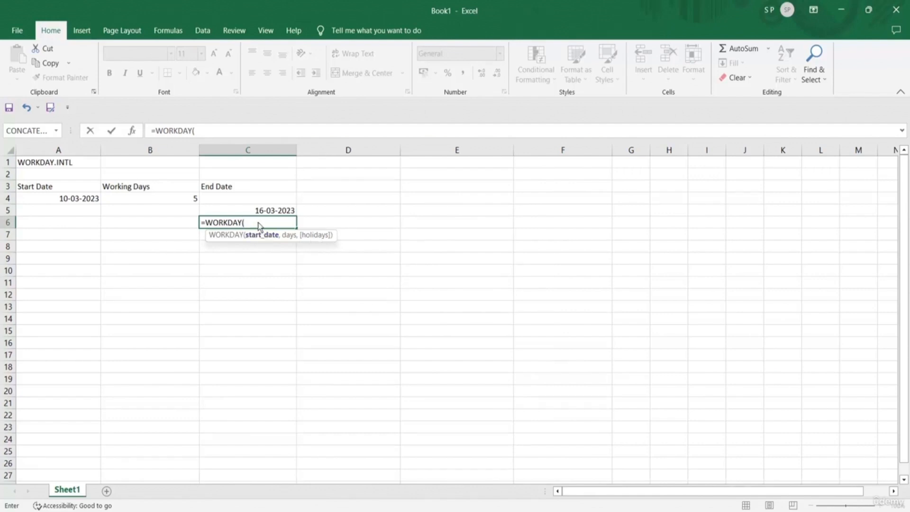
pyautogui.press('BackSpace')
pyautogui.press('BackSpace')
pyautogui.press('BackSpace')
pyautogui.press('BackSpace')
pyautogui.press('BackSpace')
pyautogui.press('BackSpace')
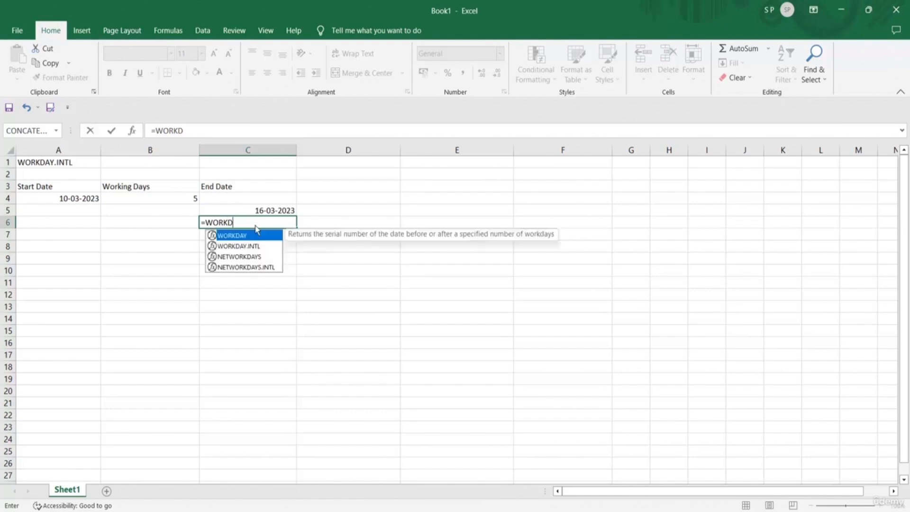
pyautogui.press('Escape')
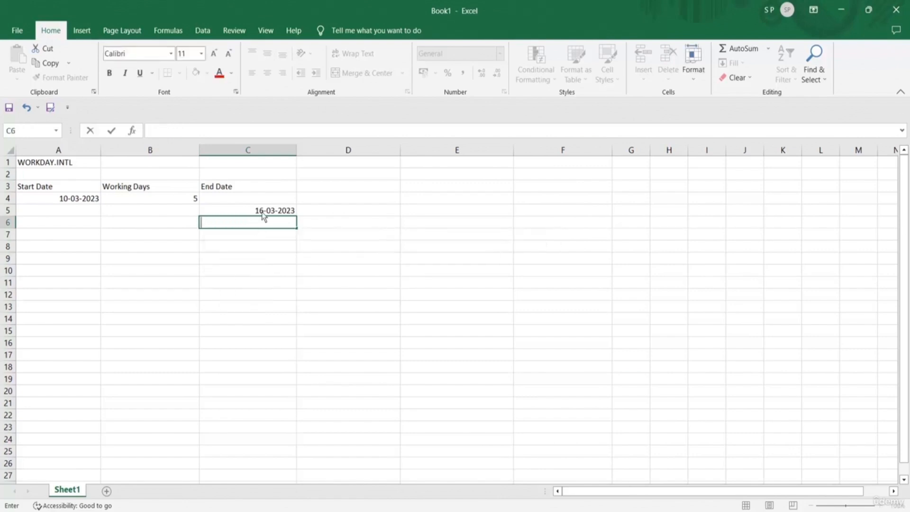
pyautogui.click(263, 216)
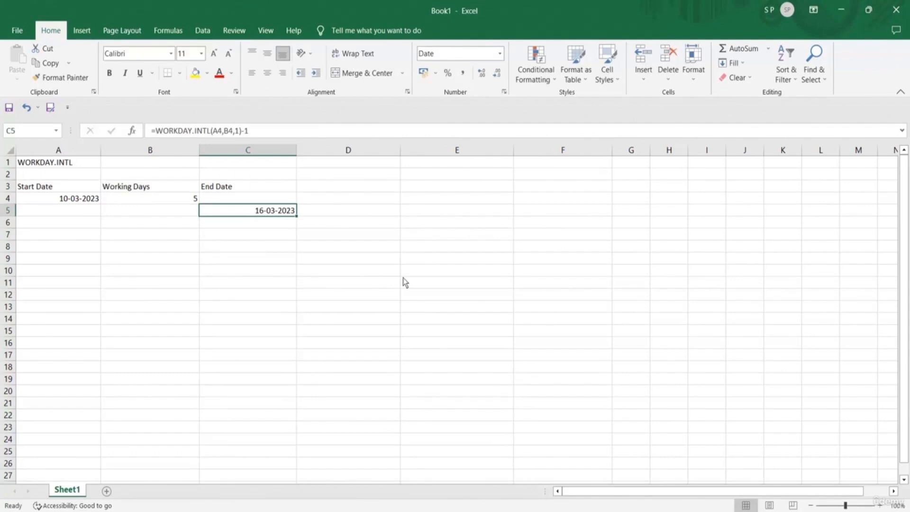
# Add the headings Start Date, End Date and Working Days in A7, B7 and C7
pyautogui.click(68, 166)
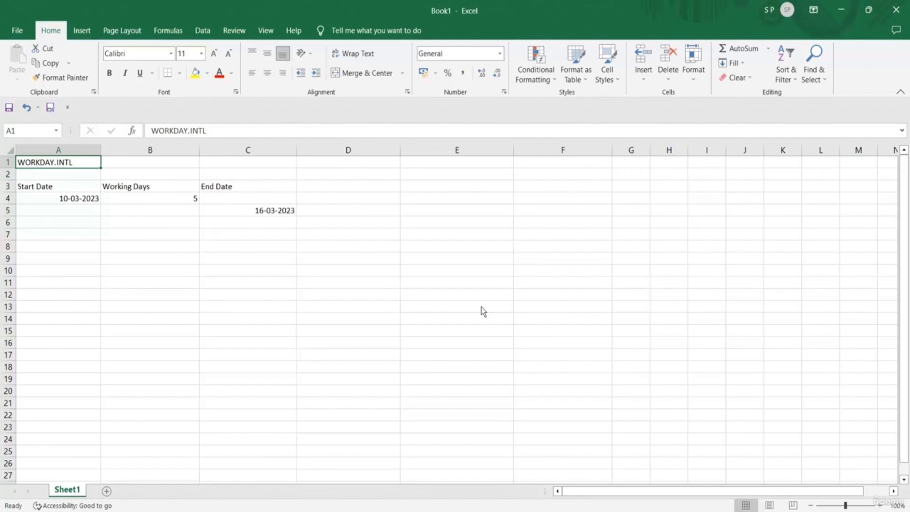
pyautogui.press('Right')
pyautogui.press('Right')
pyautogui.press('Down')
pyautogui.press('Down')
pyautogui.press('Down')
pyautogui.press('Down')
pyautogui.press('Down')
pyautogui.press('Down')
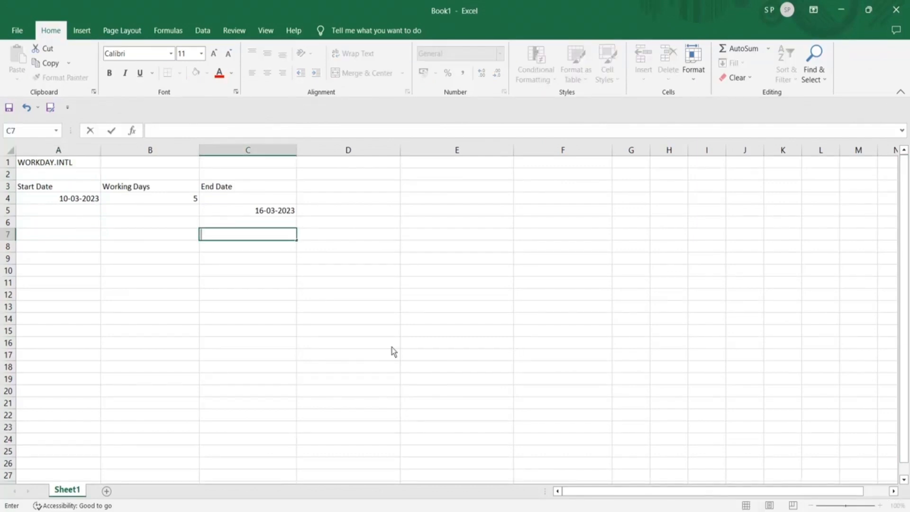
pyautogui.click(56, 239)
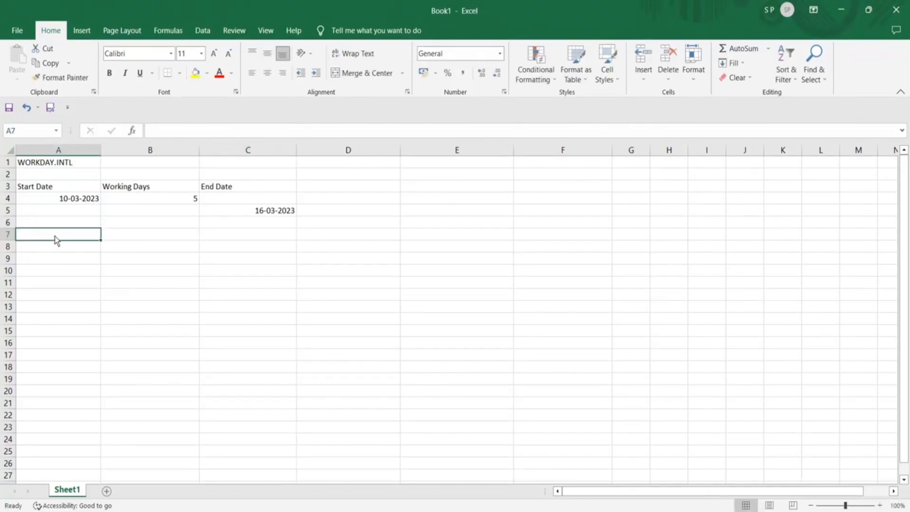
pyautogui.click(128, 239)
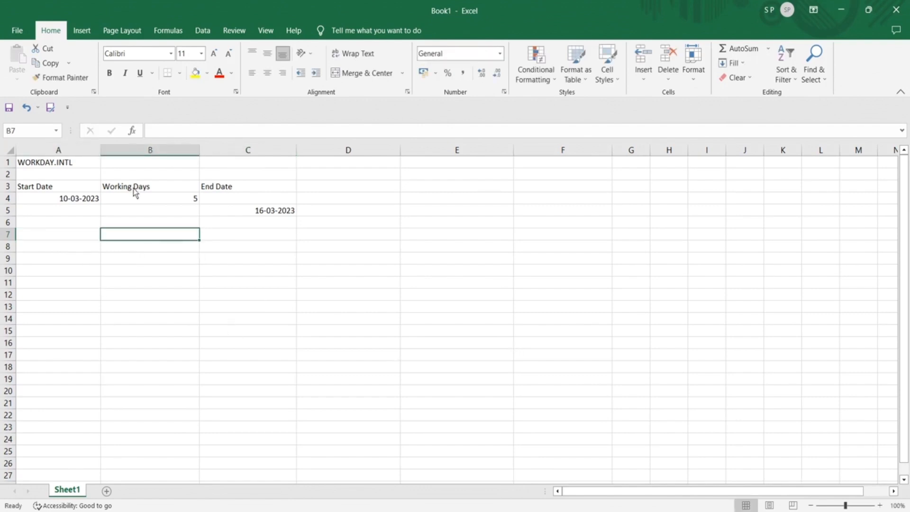
pyautogui.click(68, 235)
pyautogui.write('Sta')
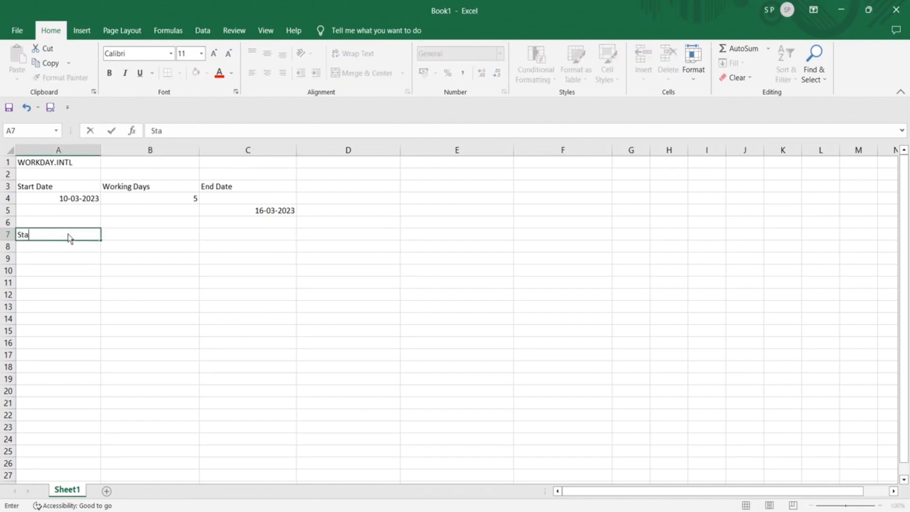
pyautogui.write('rt Date')
pyautogui.press('Tab')
pyautogui.write('End Date')
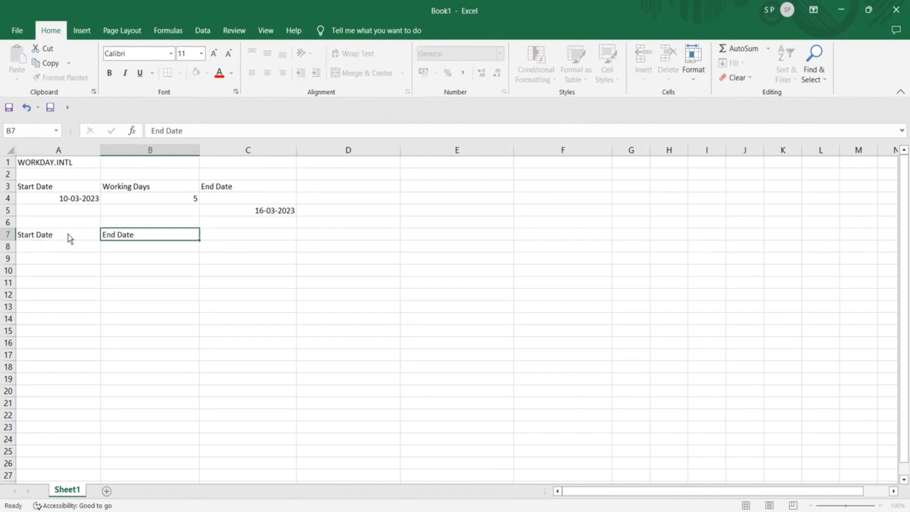
pyautogui.press('Tab')
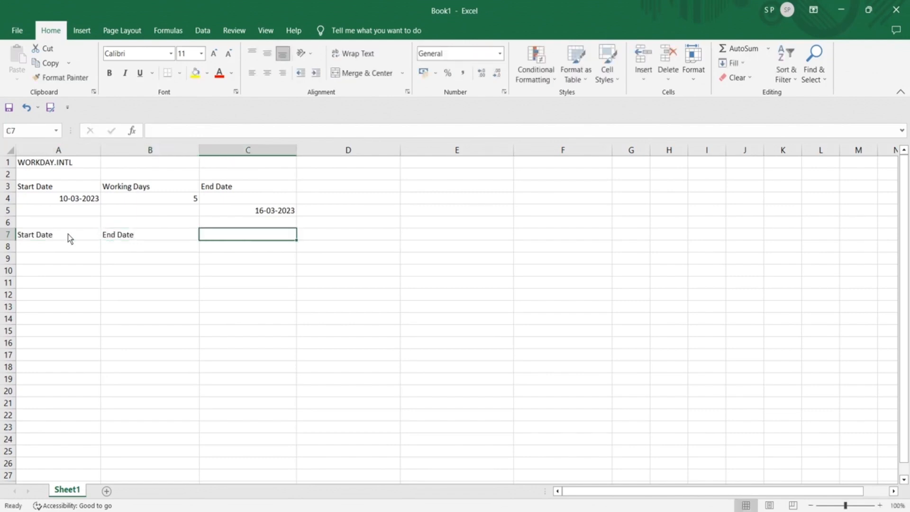
pyautogui.write('Working Days')
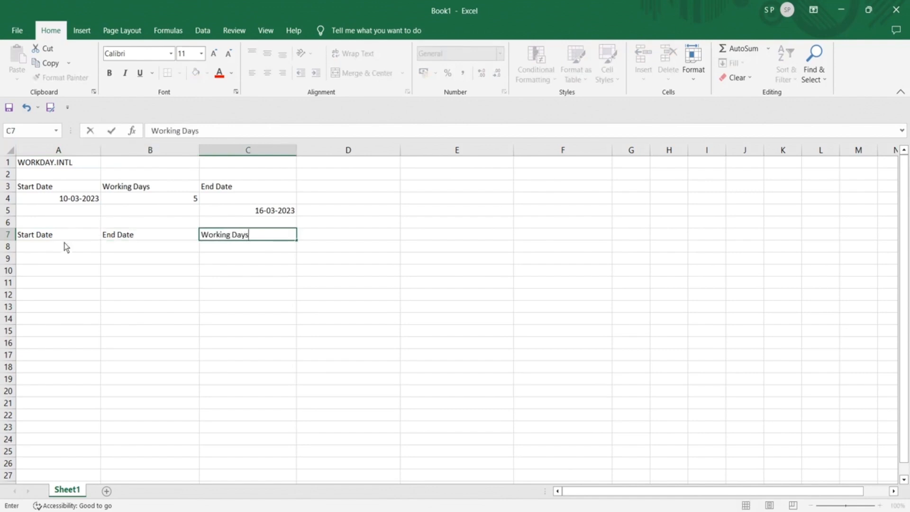
# Enter 10-04-2023 as the start date in A8 and 13-04-2023 as the end date in B8
pyautogui.click(65, 247)
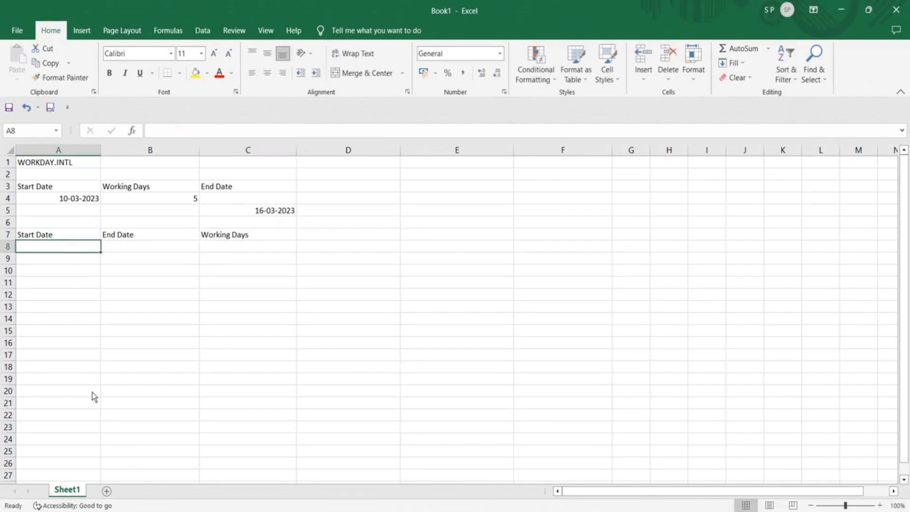
pyautogui.write('10-')
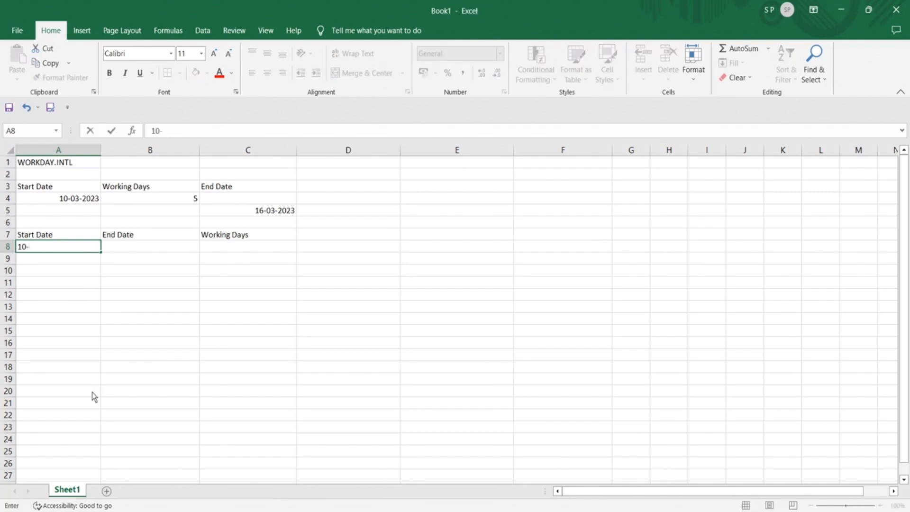
pyautogui.write('04-2023')
pyautogui.press('Tab')
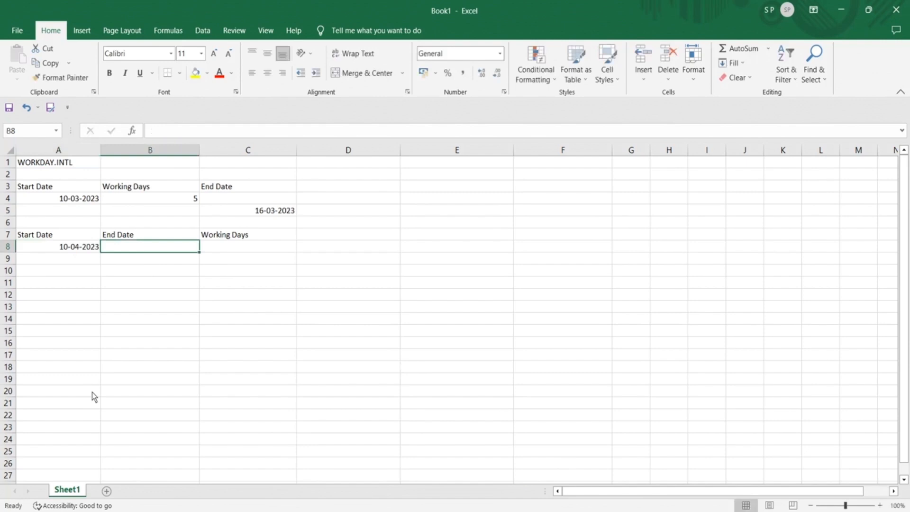
pyautogui.write('13-')
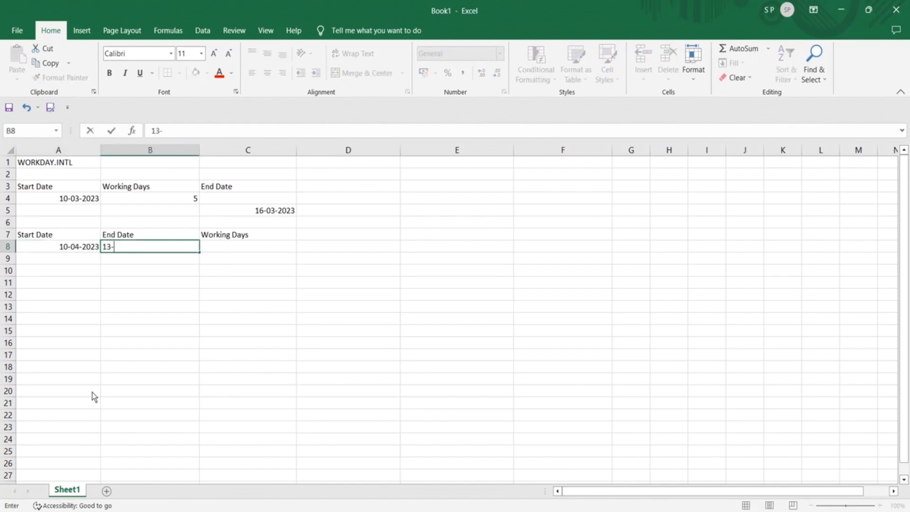
pyautogui.write('04-2023')
pyautogui.press('Tab')
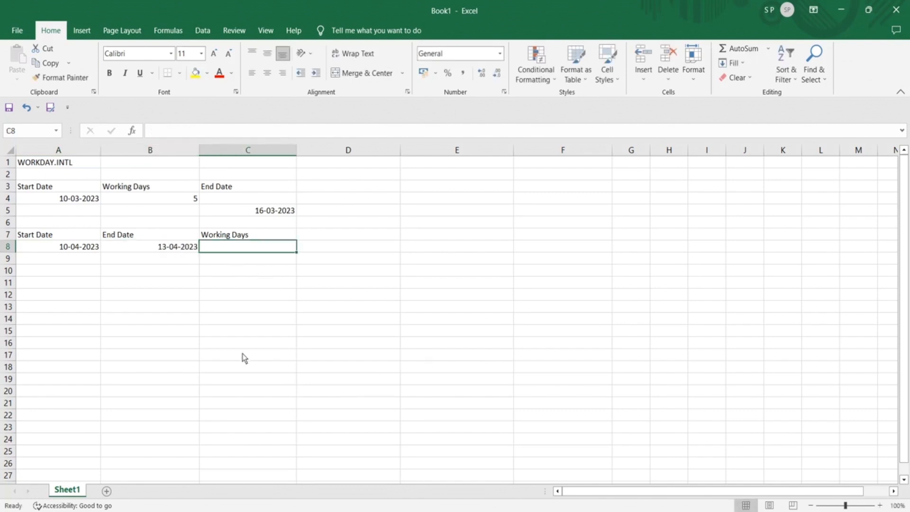
# Start a NETWORKDAYS.INTL formula in C8 with A8 as the start date and B8 as the end date
pyautogui.write('=')
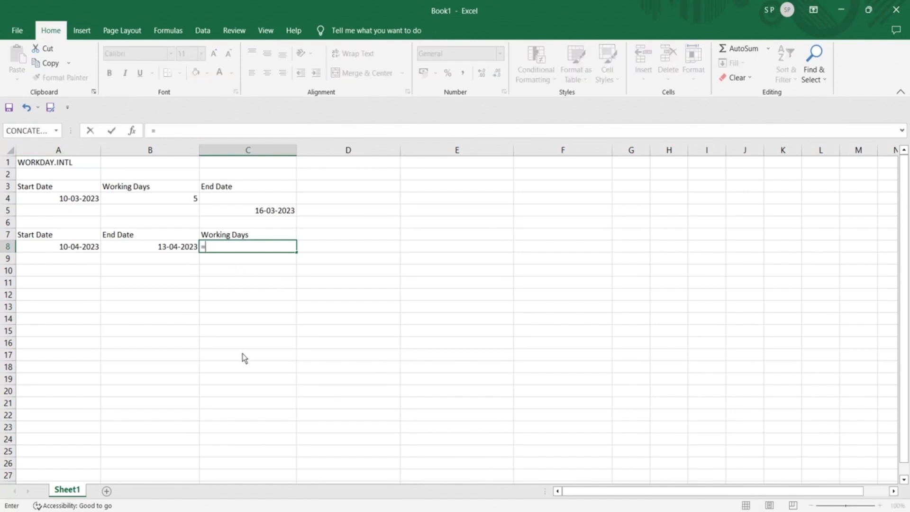
pyautogui.write('NETW')
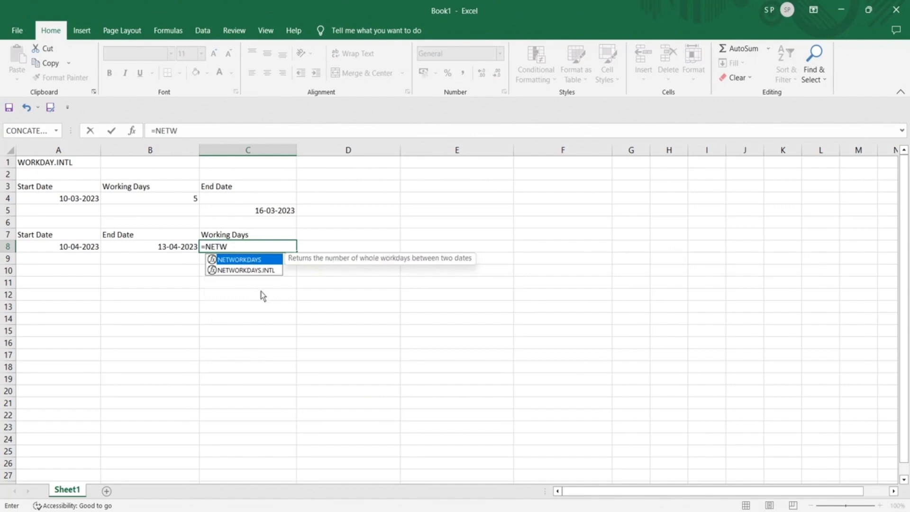
pyautogui.write('ORKDAYS>')
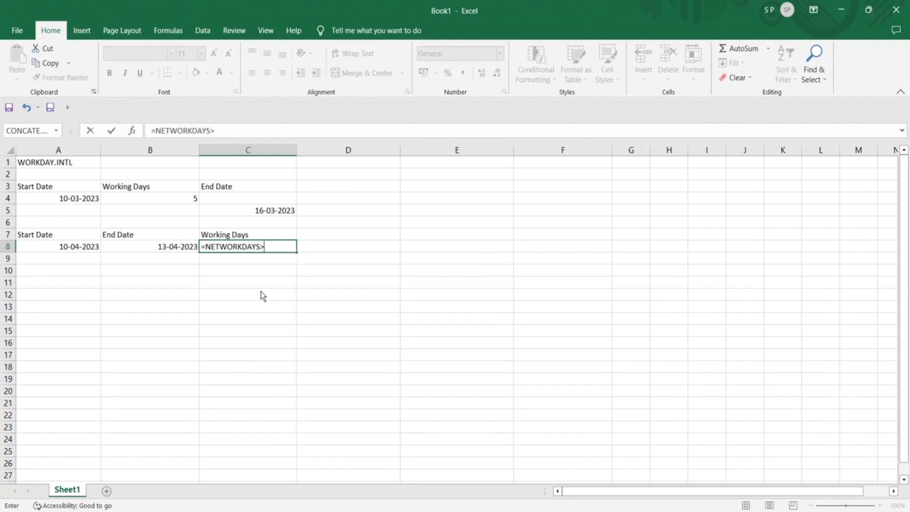
pyautogui.press('BackSpace')
pyautogui.write('.')
pyautogui.press('Tab')
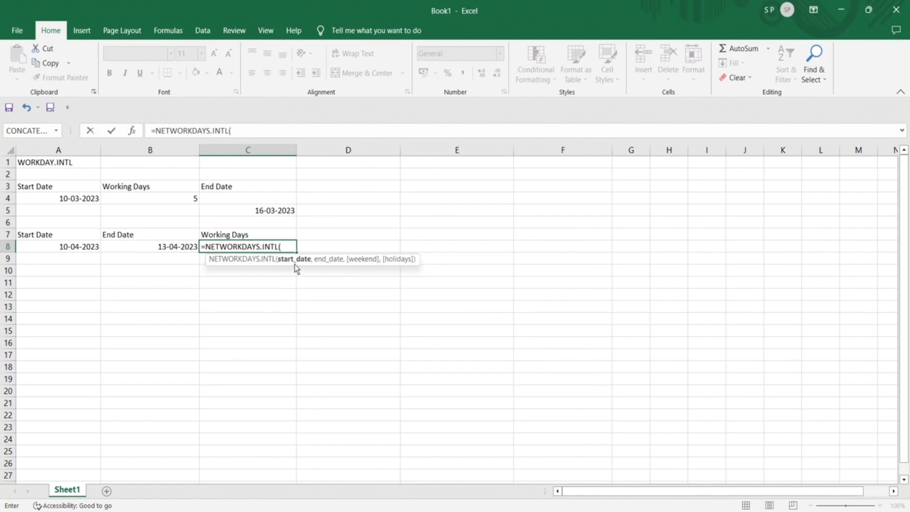
pyautogui.click(43, 251)
pyautogui.write(',')
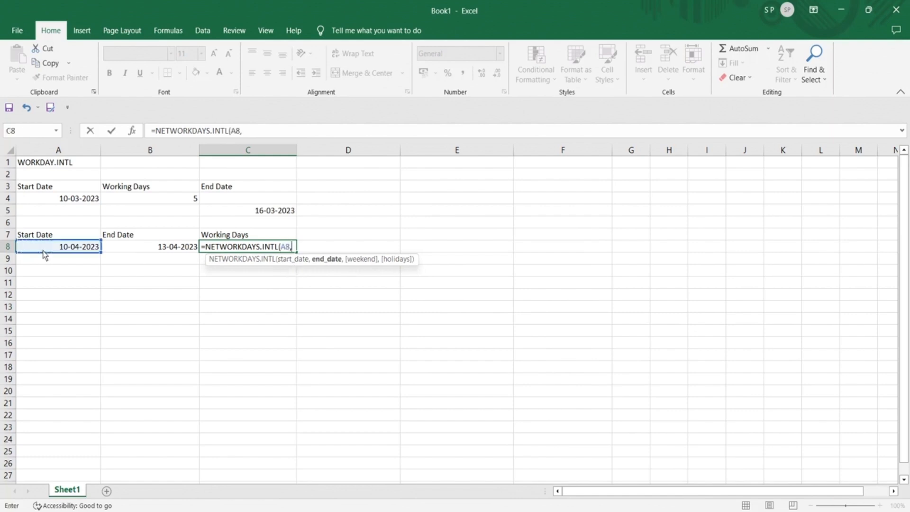
pyautogui.click(150, 252)
pyautogui.write(',')
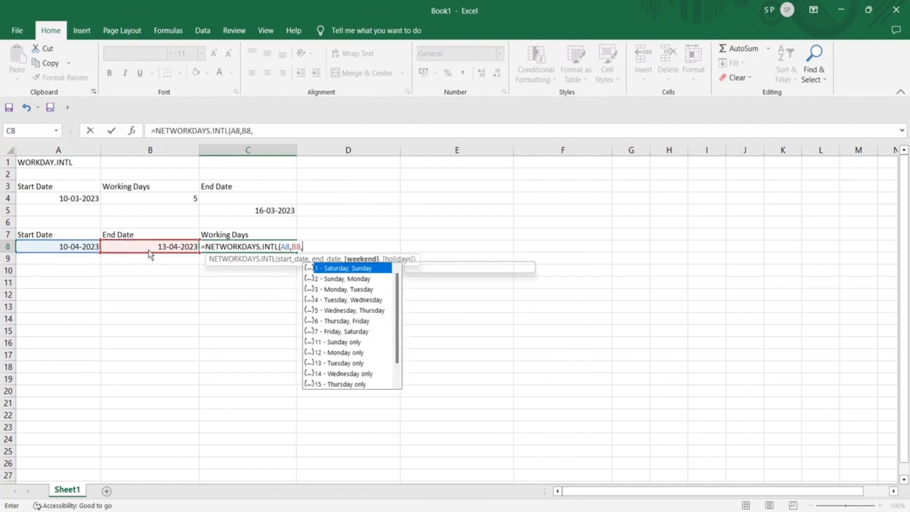
# Set the weekend argument to 1 (Saturday, Sunday) and complete the NETWORKDAYS.INTL formula in C8
pyautogui.doubleClick(344, 269)
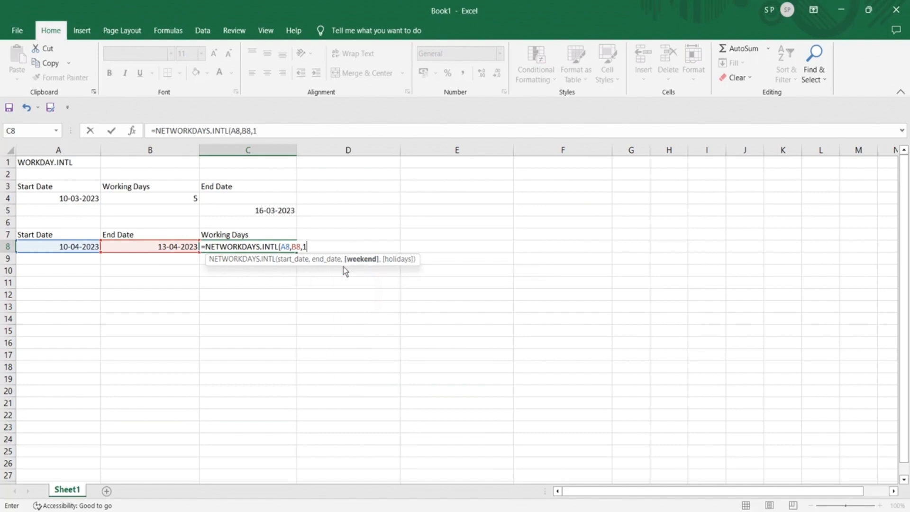
pyautogui.write(')')
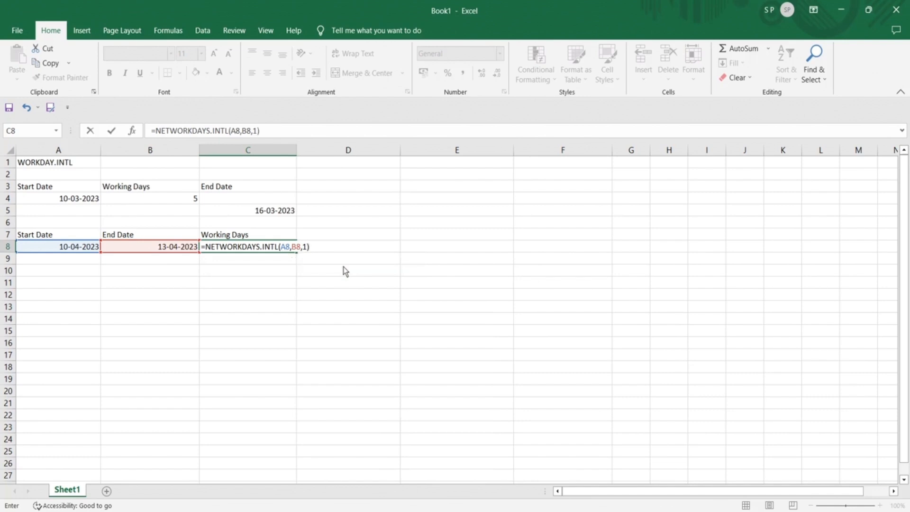
pyautogui.press('Return')
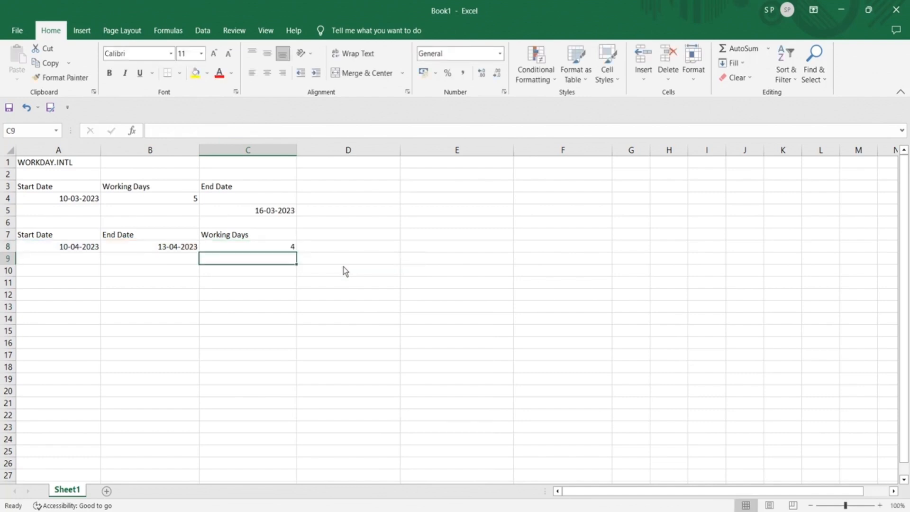
# Review the NETWORKDAYS.INTL formula in C8 and the WORKDAY.INTL title in A1
pyautogui.click(282, 249)
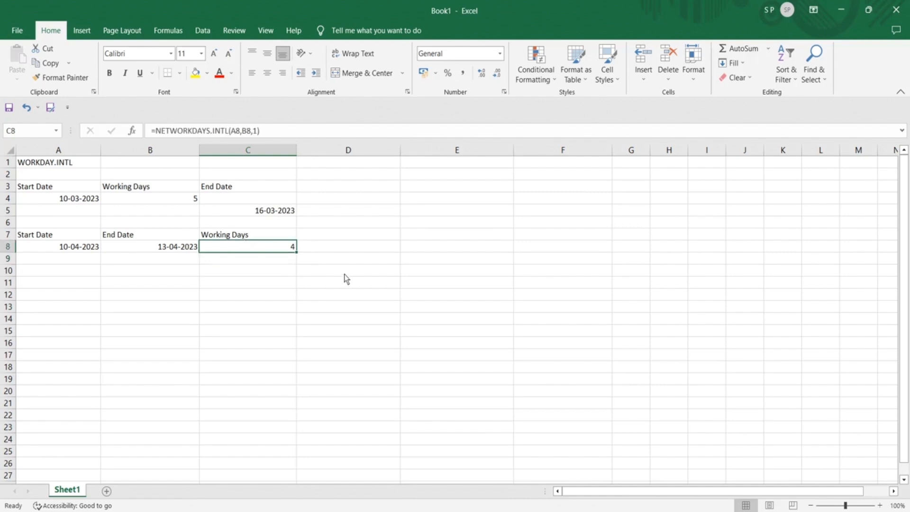
pyautogui.doubleClick(253, 251)
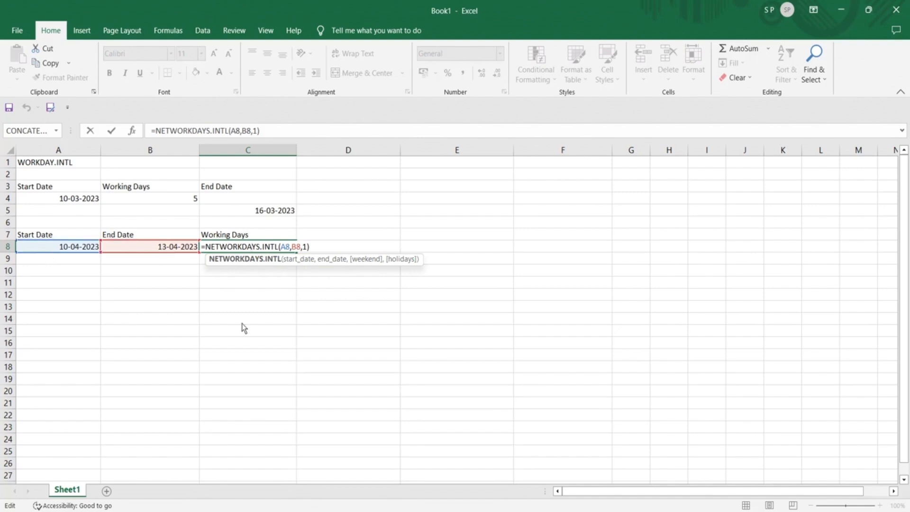
pyautogui.click(58, 166)
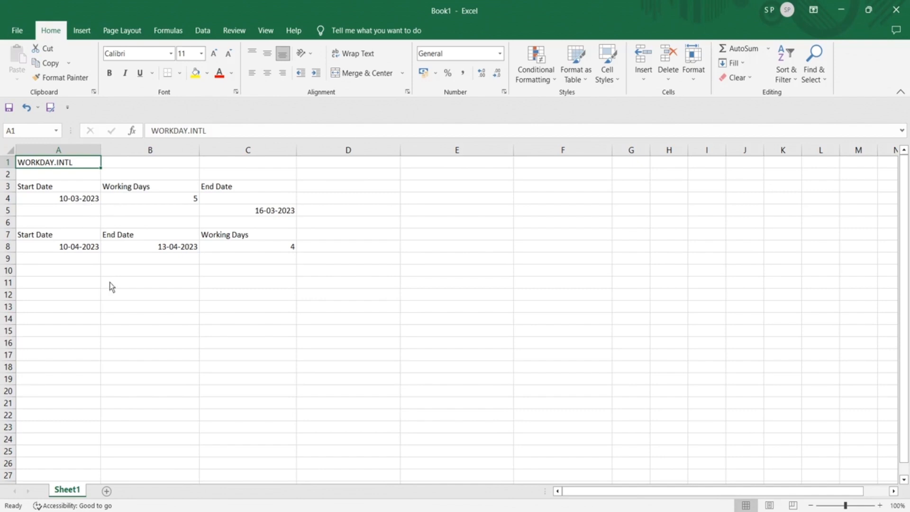
# Review the dates and formulas of the WORKDAY.INTL example in rows 4 and 5 and the NETWORKDAYS.INTL example in row 8
pyautogui.click(291, 246)
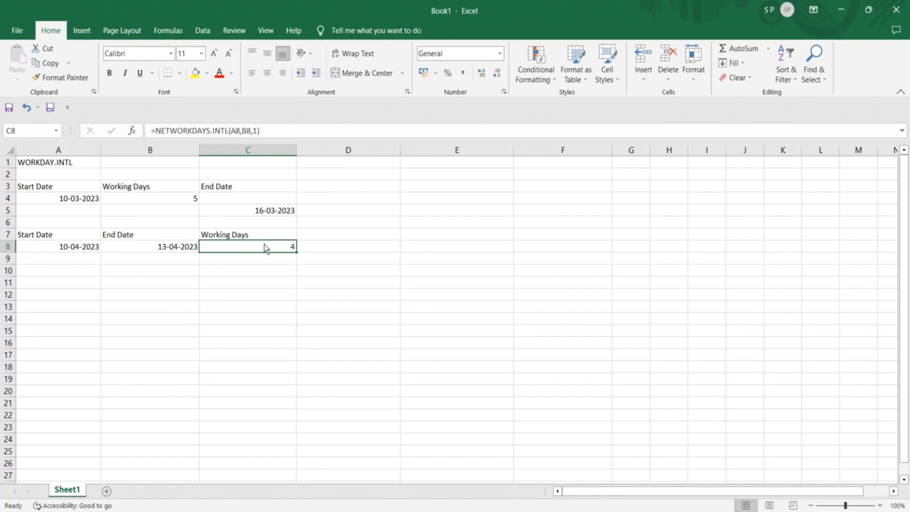
pyautogui.click(47, 167)
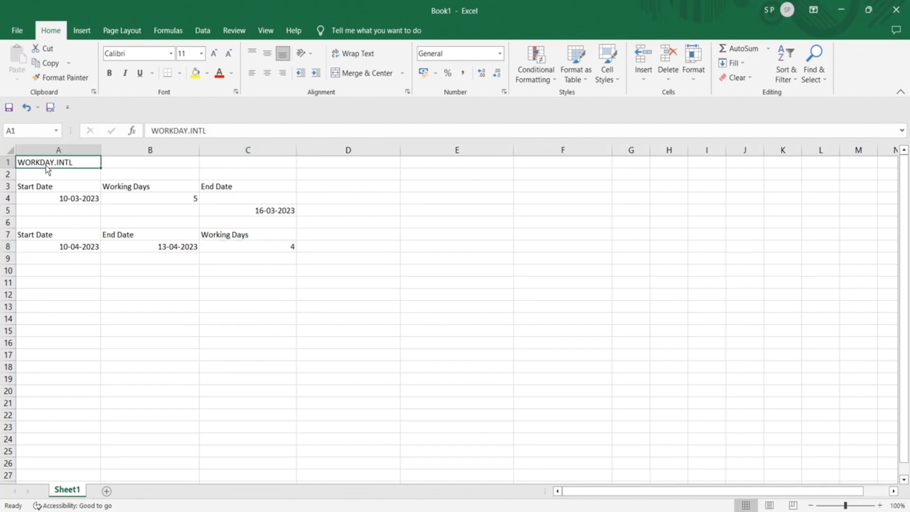
pyautogui.click(215, 254)
pyautogui.click(221, 247)
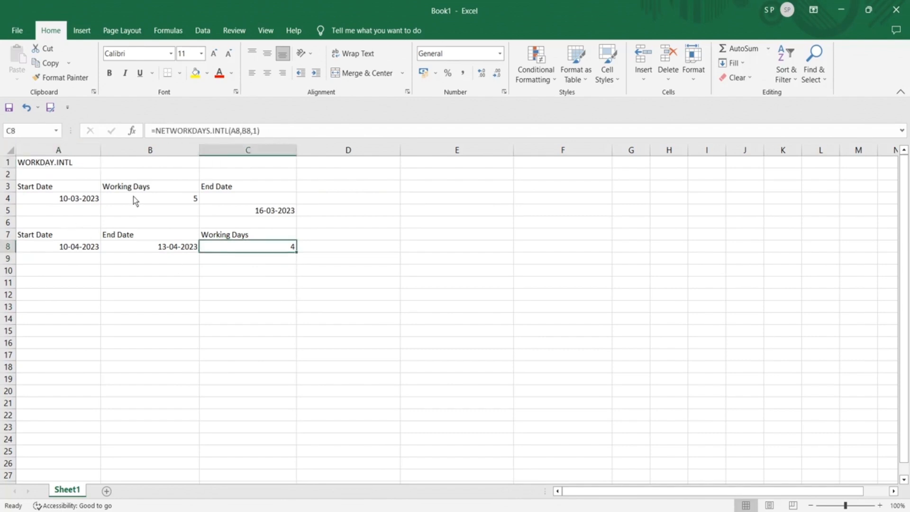
pyautogui.click(77, 200)
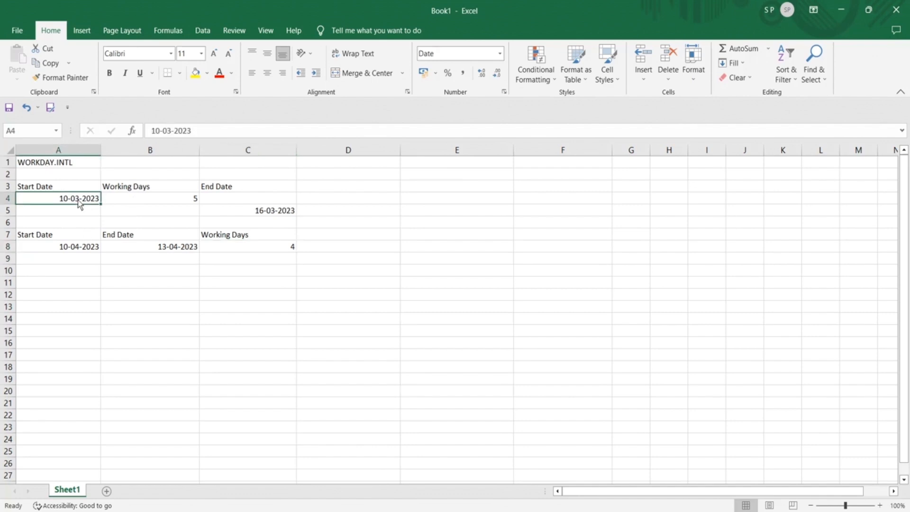
pyautogui.click(271, 212)
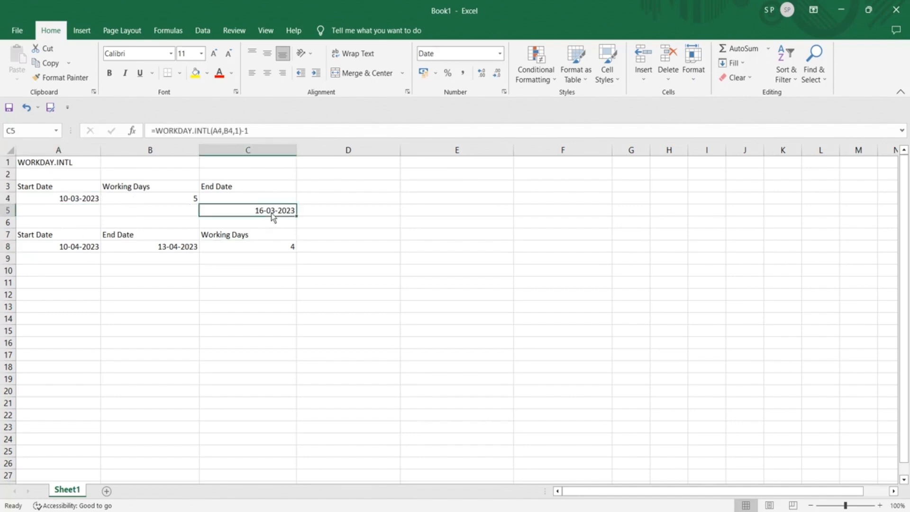
pyautogui.click(82, 249)
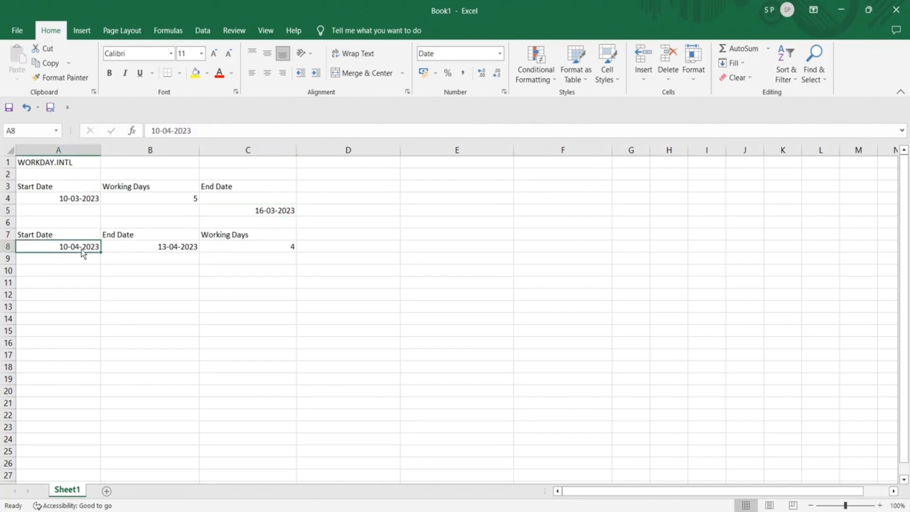
pyautogui.click(158, 251)
pyautogui.click(264, 256)
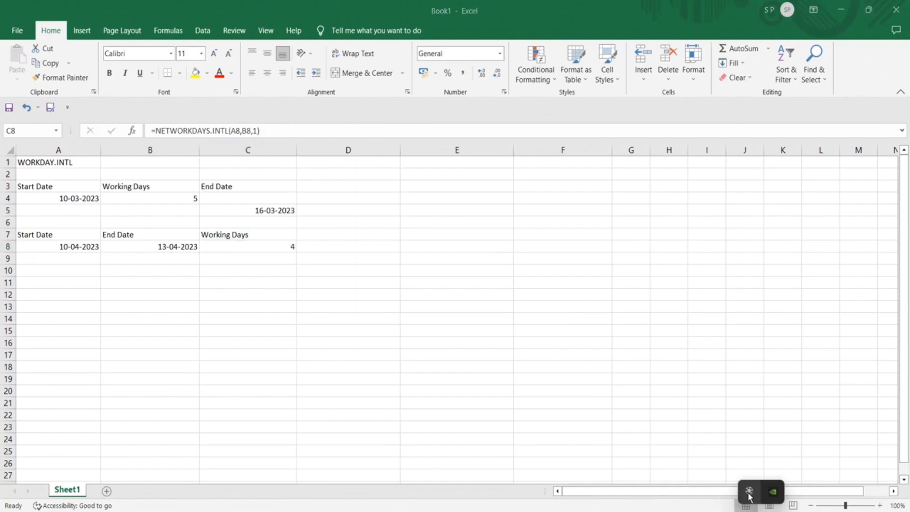
pyautogui.click(748, 491)
pyautogui.click(884, 481)
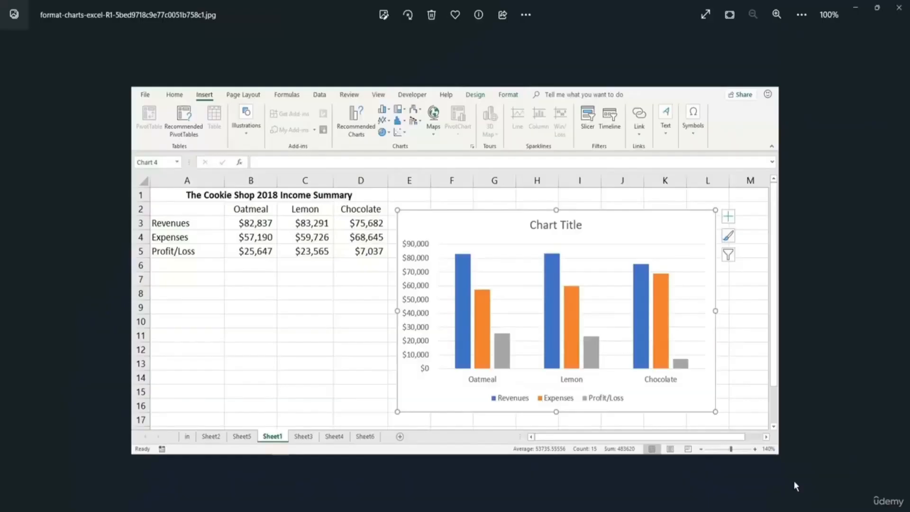
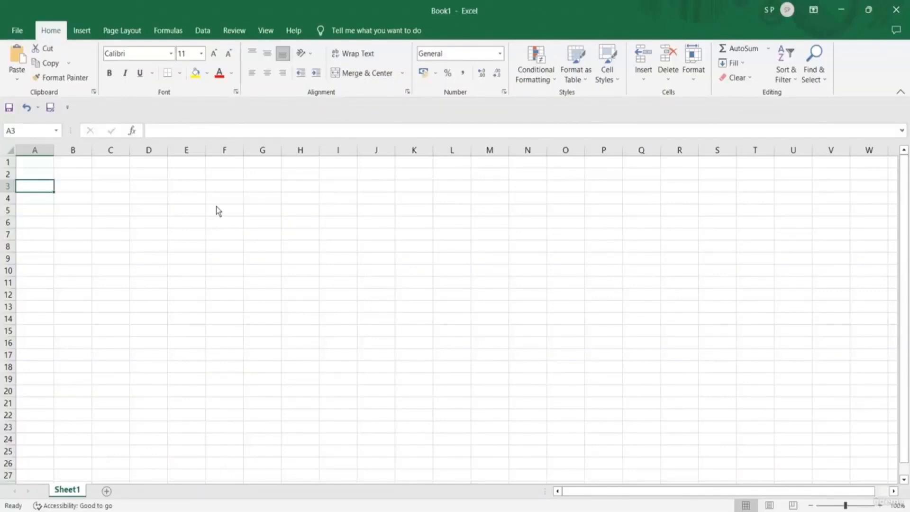
pyautogui.write('CHOOSE')
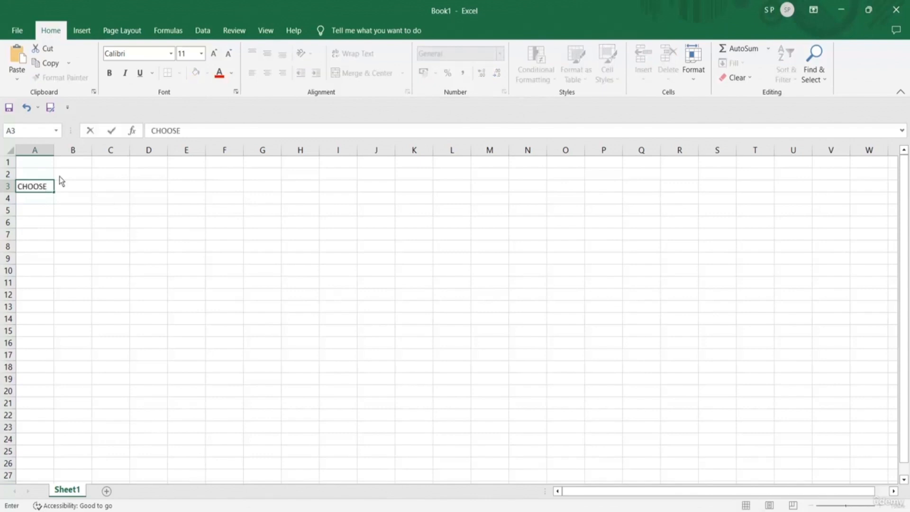
pyautogui.press('BackSpace')
pyautogui.press('BackSpace')
pyautogui.press('BackSpace')
pyautogui.press('BackSpace')
pyautogui.press('BackSpace')
pyautogui.press('BackSpace')
# Enter the headers Product, Sales, Exp and Profit in A3:D3
pyautogui.write('Produc')
pyautogui.press('Tab')
pyautogui.write('Sales')
pyautogui.press('Tab')
pyautogui.write('Exp')
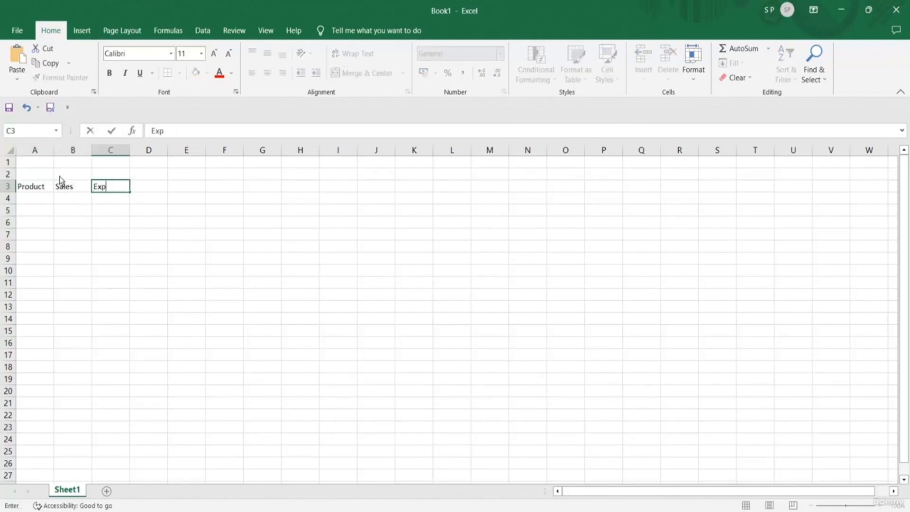
pyautogui.press('Tab')
pyautogui.write('Profit')
pyautogui.press('Return')
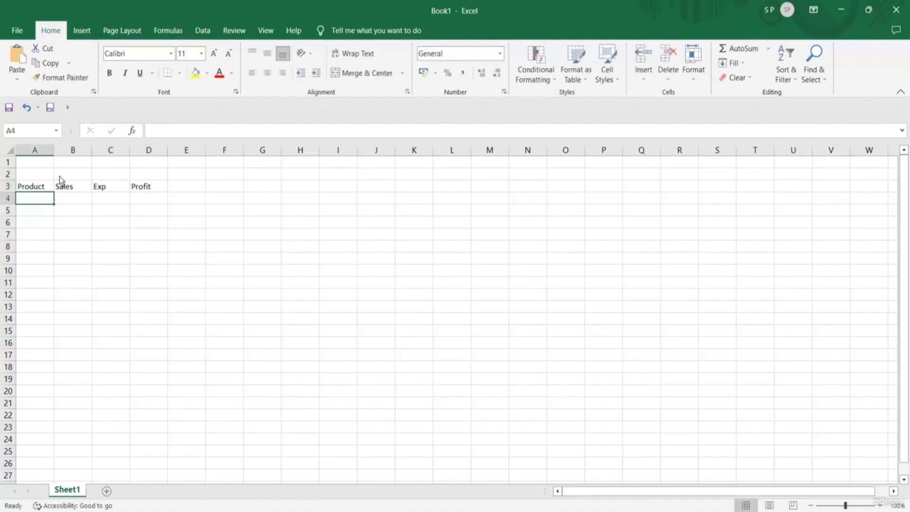
# List the products P1, P2, P3, P4 and P5 in A4:A8
pyautogui.write('P1')
pyautogui.press('Return')
pyautogui.write('P2')
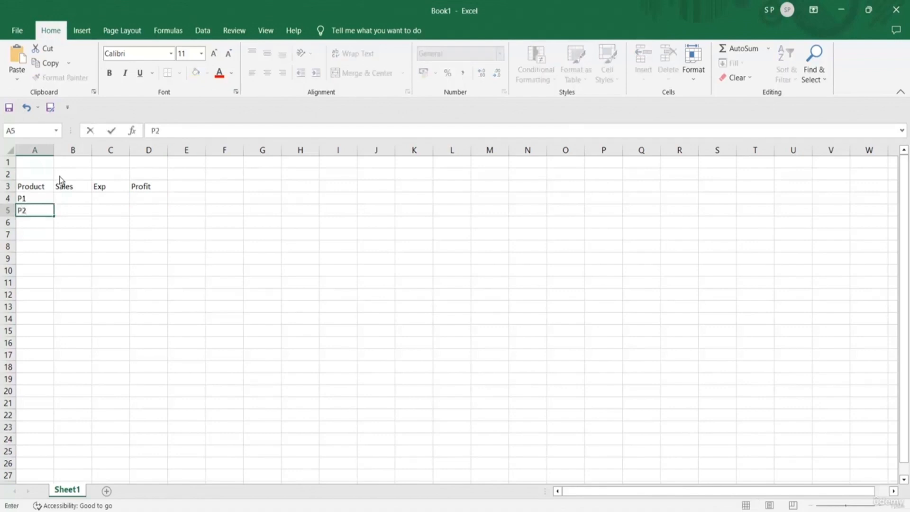
pyautogui.press('Return')
pyautogui.write('P3')
pyautogui.press('Return')
pyautogui.write('P4')
pyautogui.press('Return')
pyautogui.write('P5')
pyautogui.press('Tab')
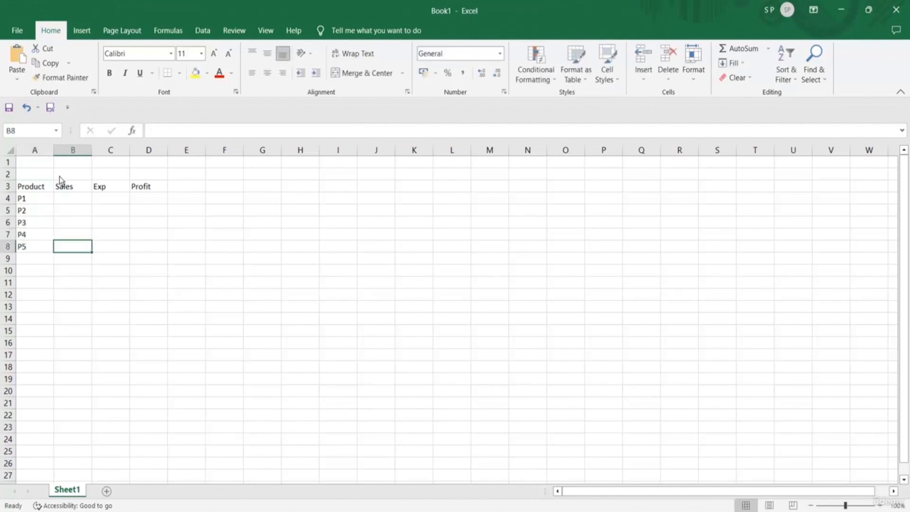
# Fill the Sales column B4:B8 with 234, 456, 123, 325 and 678
pyautogui.press('Up')
pyautogui.press('Up')
pyautogui.press('Up')
pyautogui.press('Up')
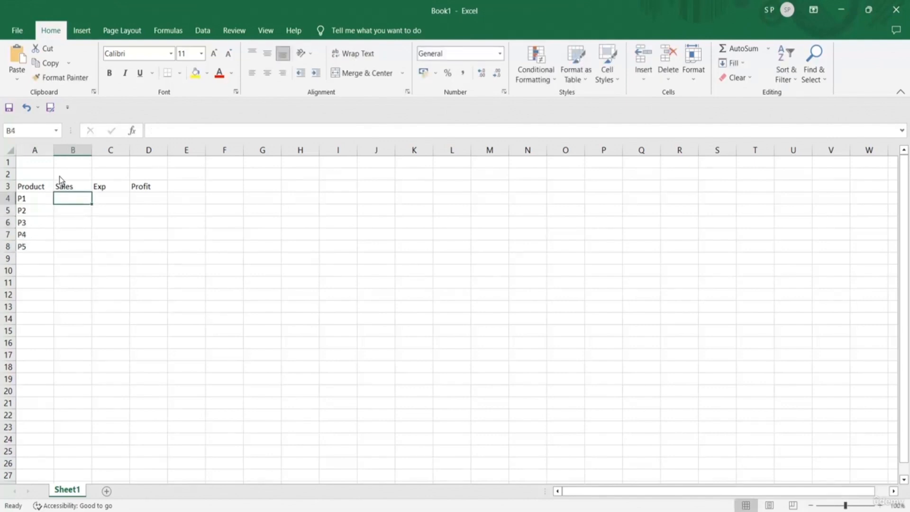
pyautogui.write('234')
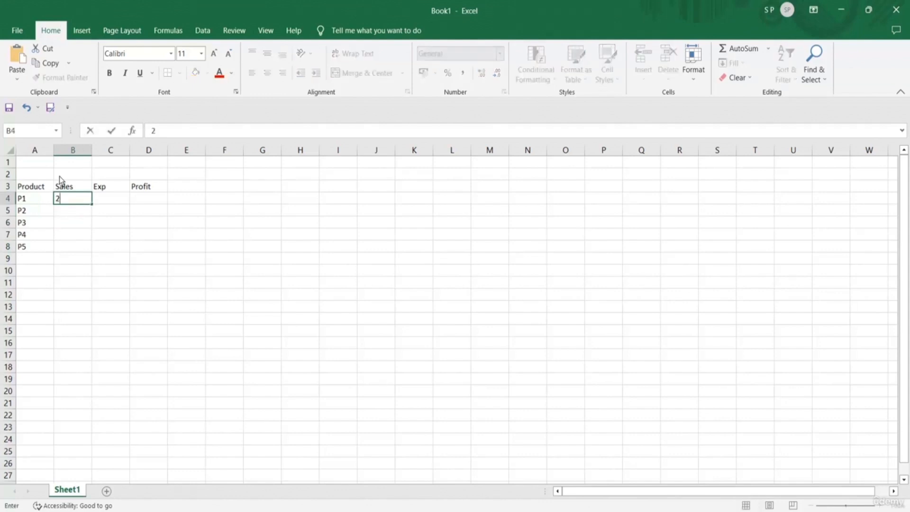
pyautogui.press('Return')
pyautogui.write('456')
pyautogui.press('Return')
pyautogui.write('123')
pyautogui.press('Return')
pyautogui.write('325')
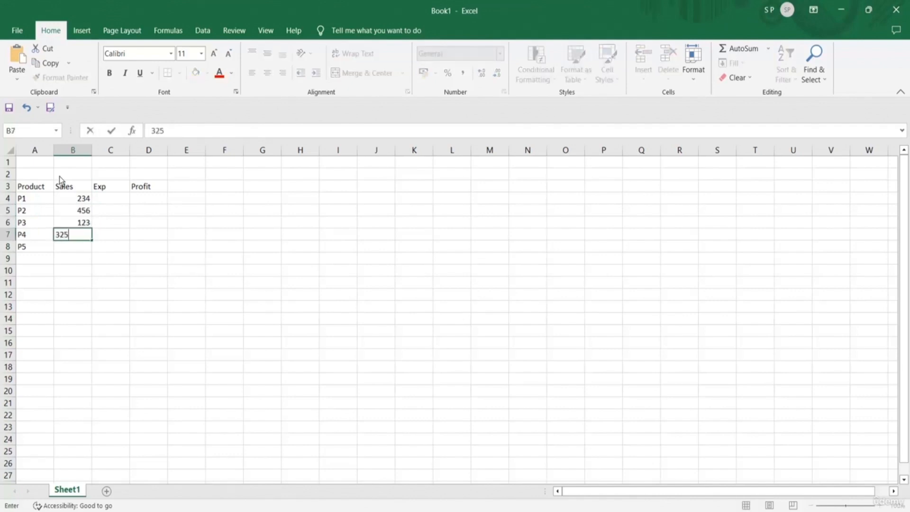
pyautogui.press('Return')
pyautogui.write('678')
pyautogui.press('Tab')
# Fill the Exp column C4:C8 with 234, 564, 231, 567 and 547
pyautogui.press('Up')
pyautogui.press('Up')
pyautogui.press('Up')
pyautogui.press('Up')
pyautogui.write('234')
pyautogui.press('Return')
pyautogui.write('564')
pyautogui.press('Return')
pyautogui.write('231')
pyautogui.press('Return')
pyautogui.write('567')
pyautogui.press('Return')
pyautogui.write('547')
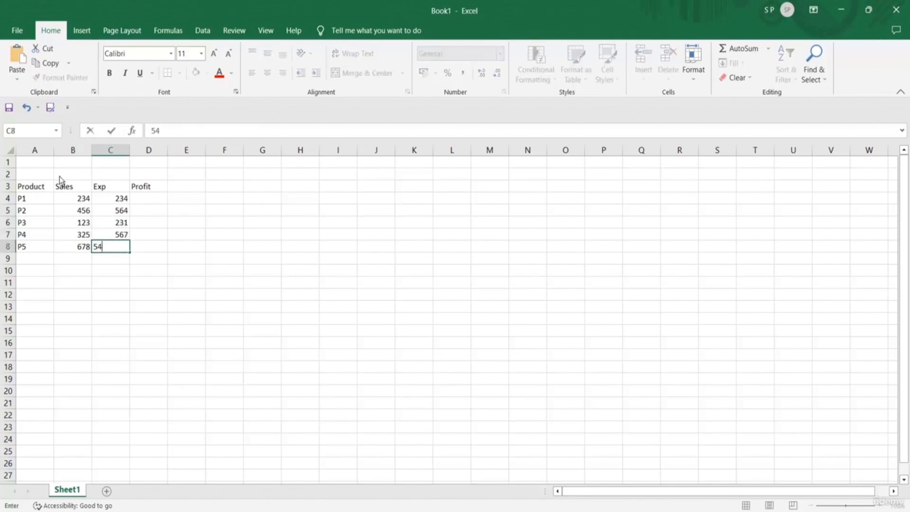
pyautogui.press('Return')
# Calculate the profit of P1 in D4 with the formula =B4-C4
pyautogui.press('Up')
pyautogui.press('Up')
pyautogui.press('Up')
pyautogui.press('Up')
pyautogui.press('Up')
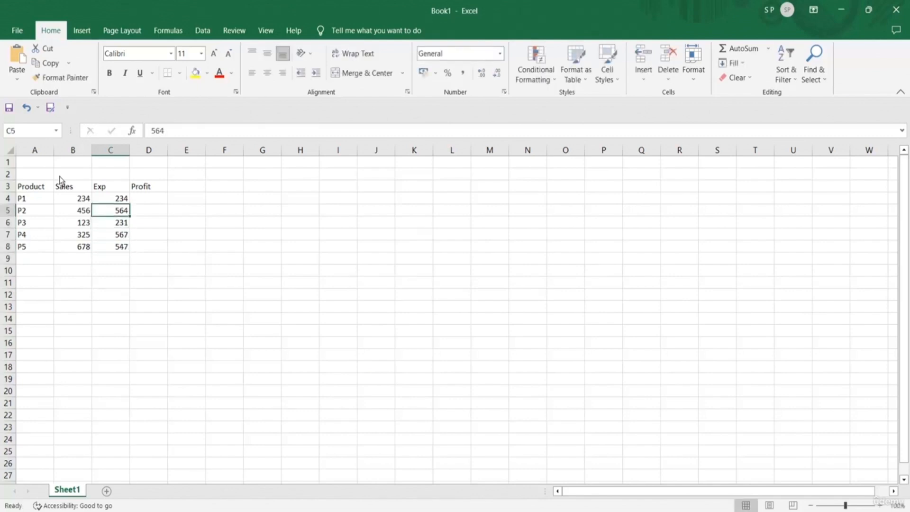
pyautogui.press('Right')
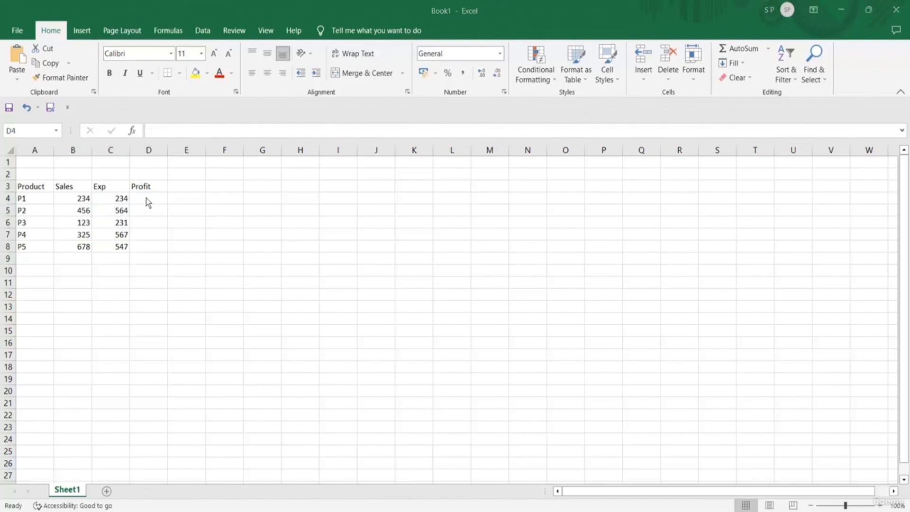
pyautogui.click(146, 196)
pyautogui.write('=')
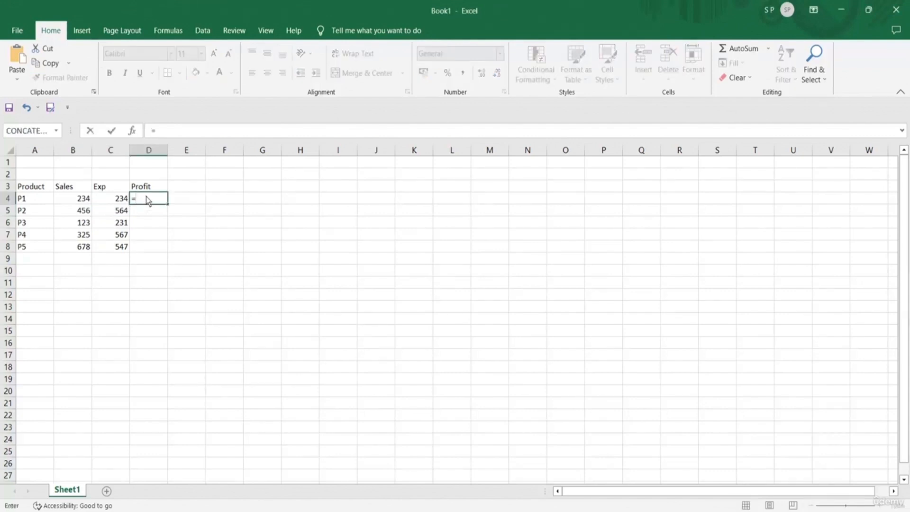
pyautogui.click(84, 200)
pyautogui.write('-')
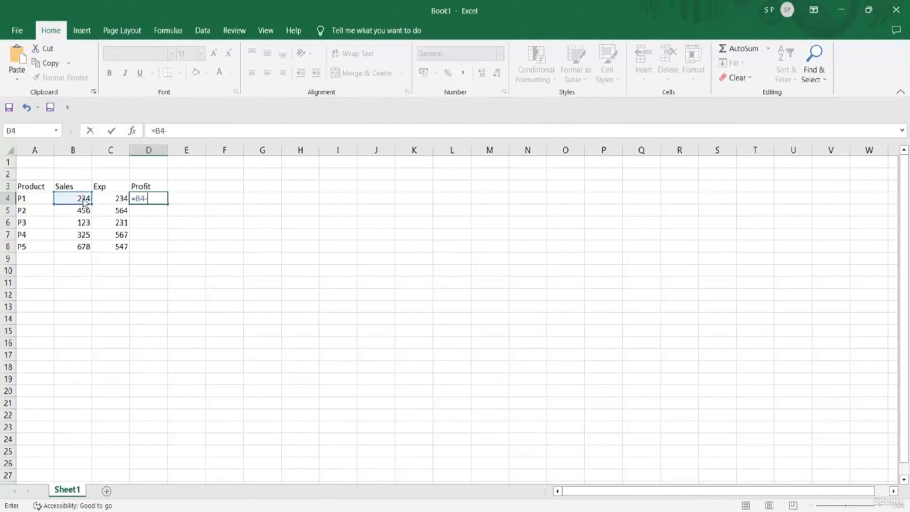
pyautogui.click(113, 198)
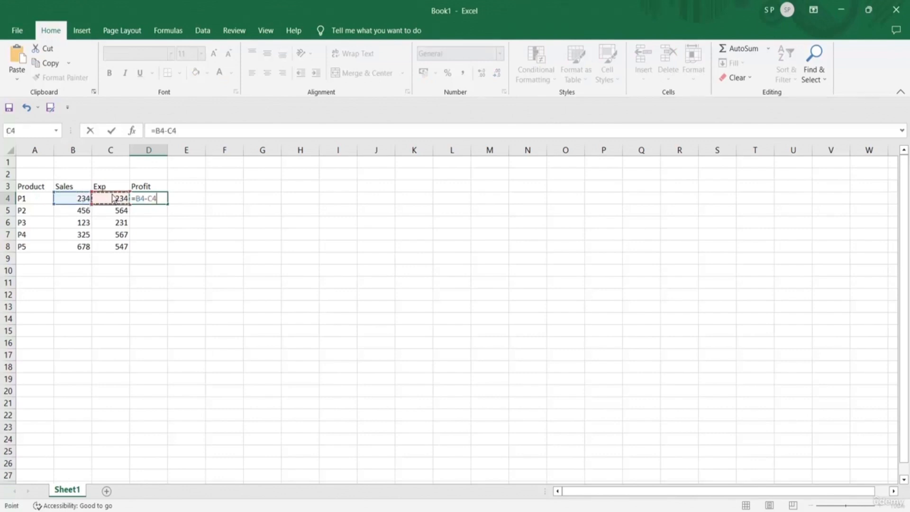
pyautogui.press('Return')
# Fill the profit formula from D4 down to D8 for the remaining products
pyautogui.click(159, 203)
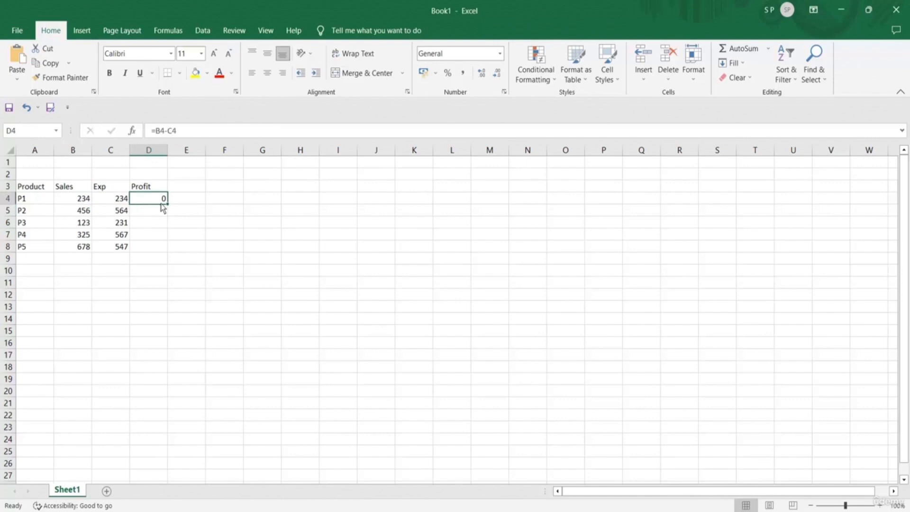
pyautogui.doubleClick(167, 204)
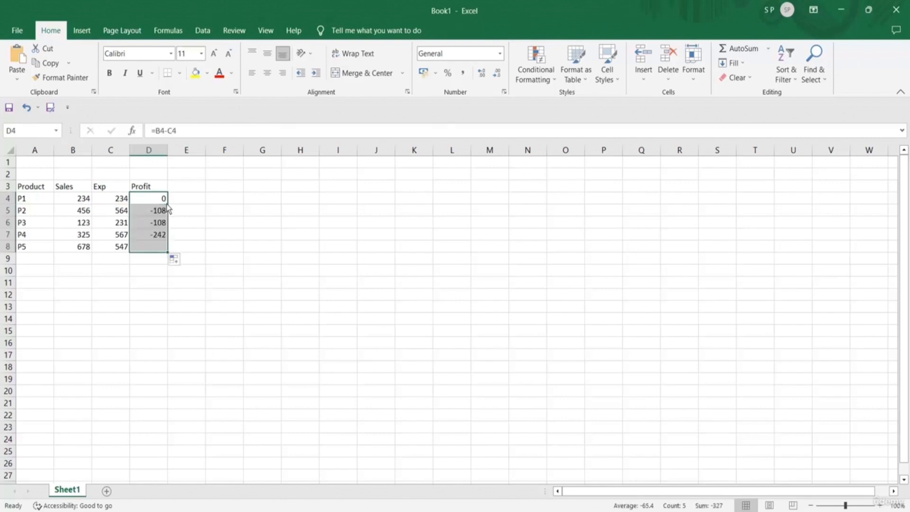
pyautogui.click(191, 221)
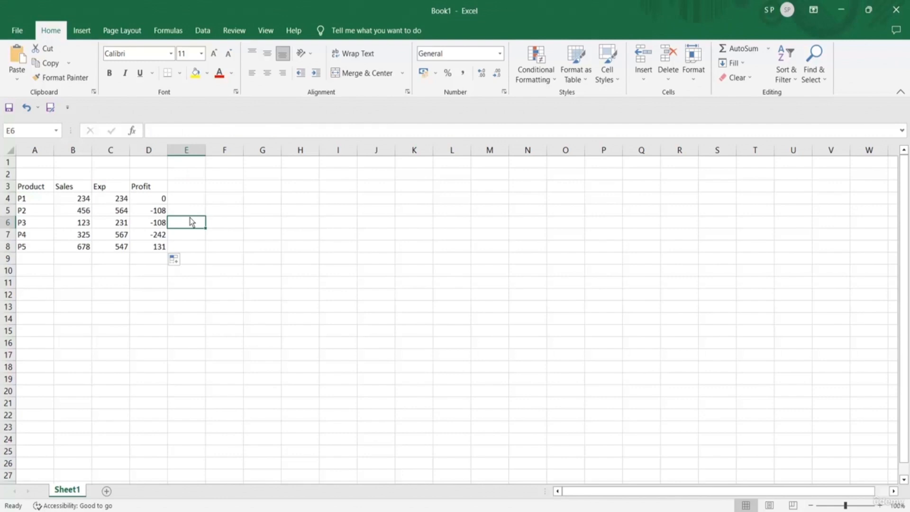
# Change the Exp values to 122 for P4, 12 for P3 and 222 for P2
pyautogui.click(124, 239)
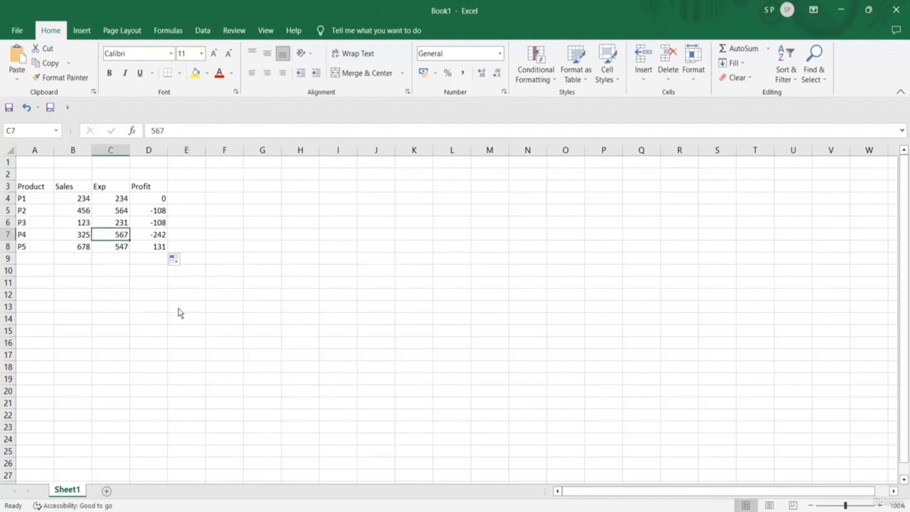
pyautogui.write('122')
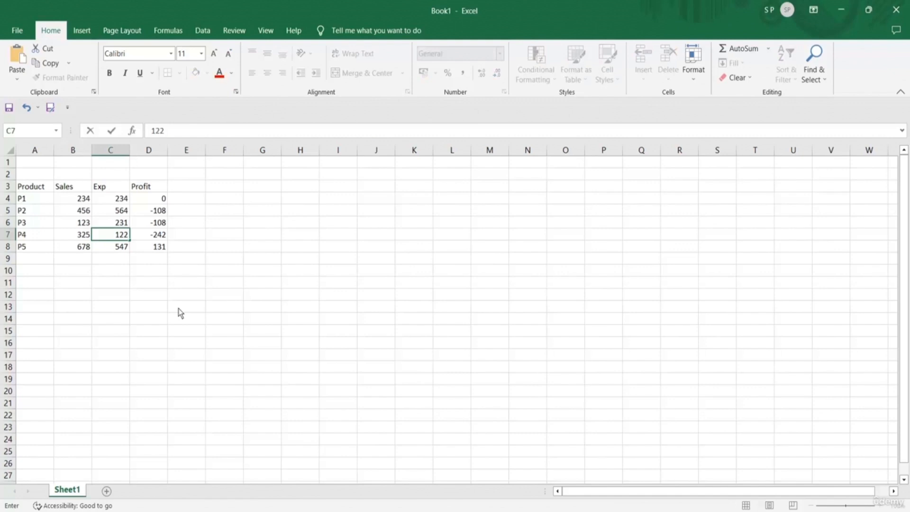
pyautogui.press('Return')
pyautogui.press('Up')
pyautogui.press('Up')
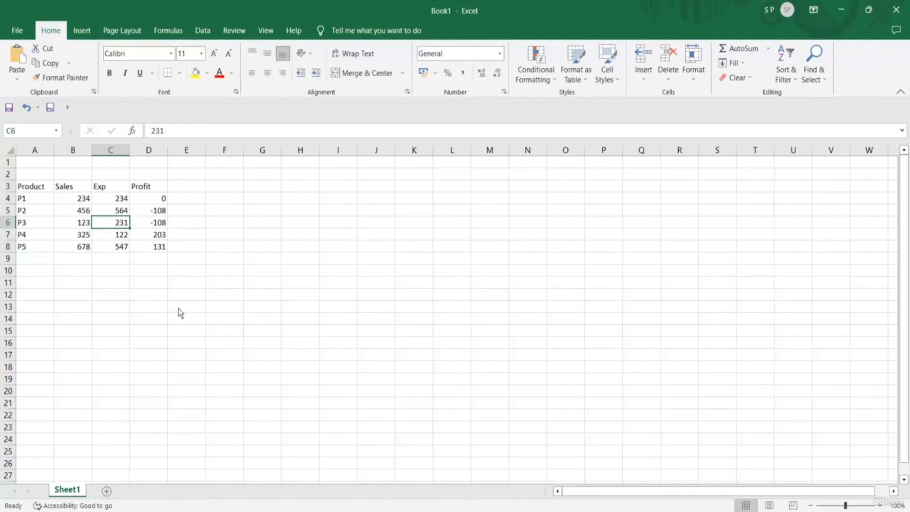
pyautogui.write('12')
pyautogui.hotkey('ctrl', 'Return')
pyautogui.click(31, 189)
pyautogui.moveTo(31, 192); pyautogui.dragTo(158, 247)
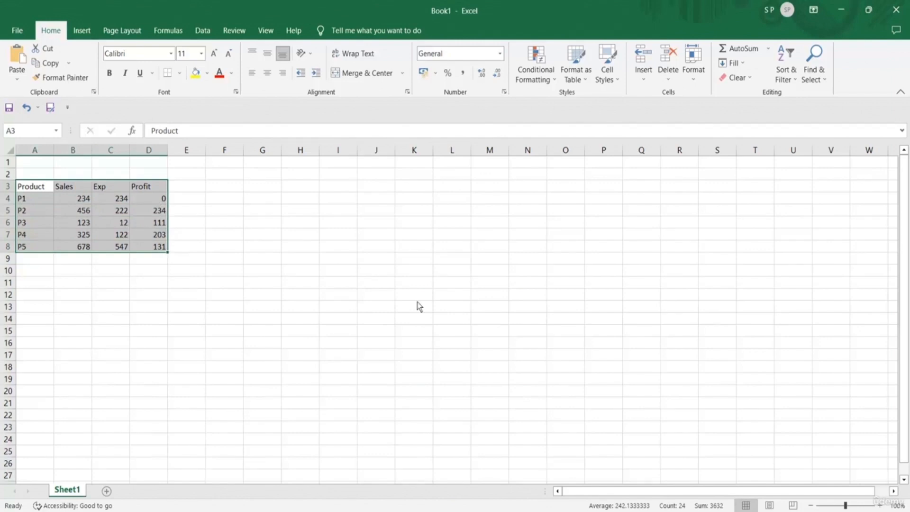
pyautogui.click(334, 222)
pyautogui.write('=')
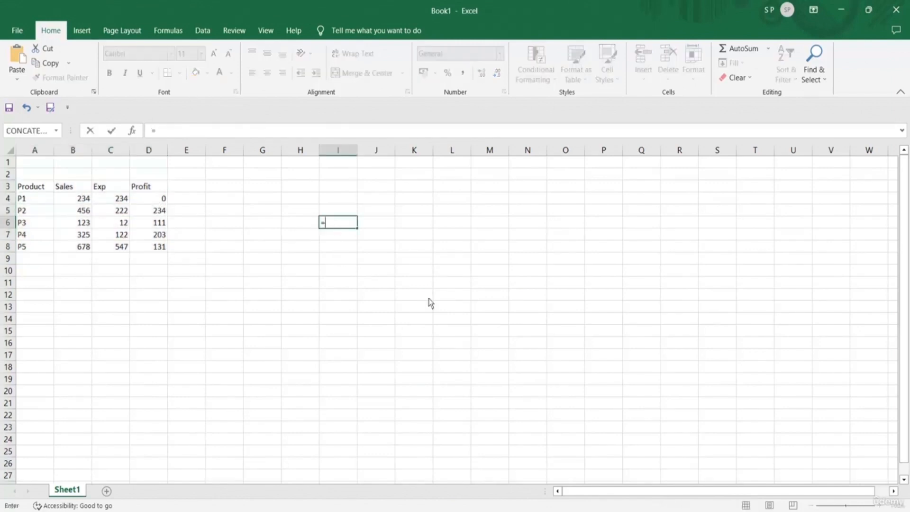
pyautogui.write('CHOOSE(')
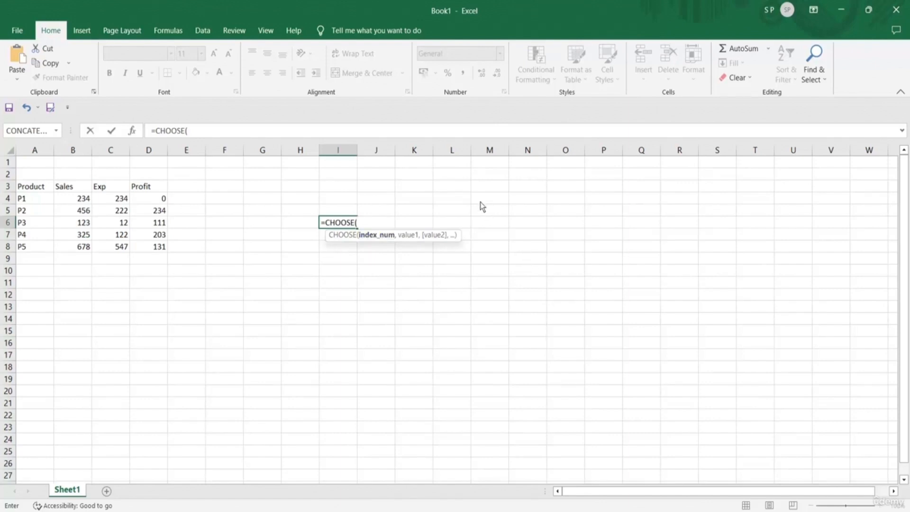
pyautogui.click(444, 195)
pyautogui.press('BackSpace')
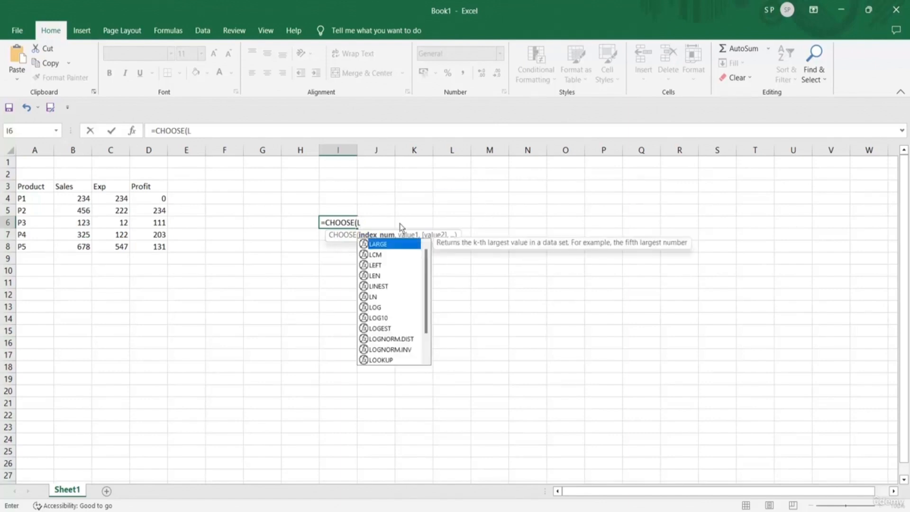
pyautogui.press('Return')
pyautogui.click(457, 296)
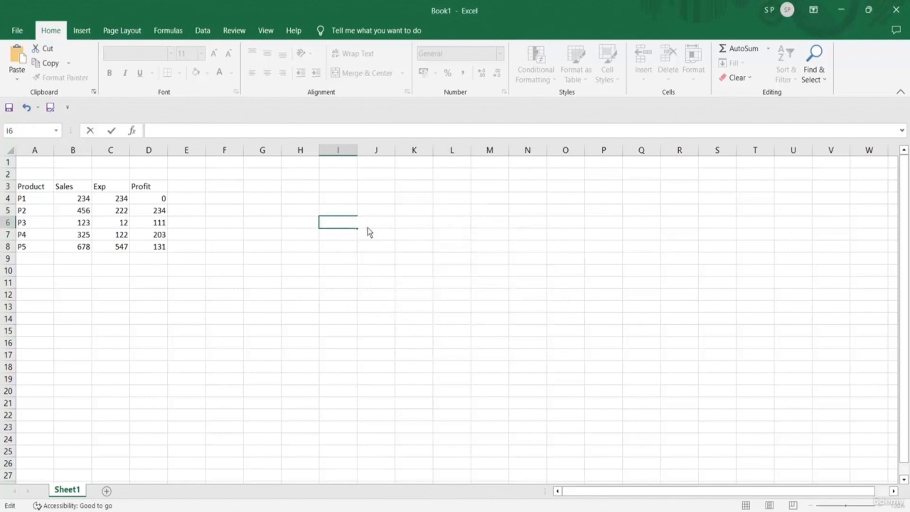
# Enter the label Index No in L4 and the index value 1 beneath it in L5
pyautogui.click(442, 198)
pyautogui.write('In')
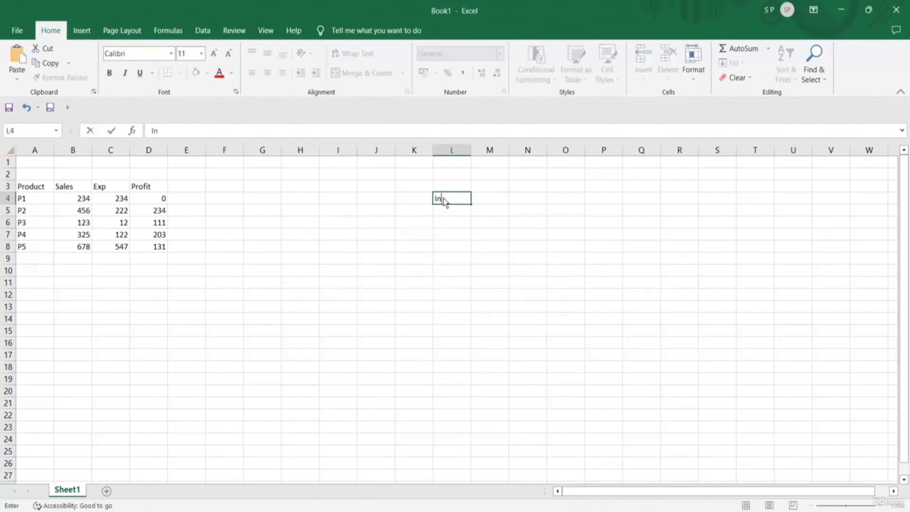
pyautogui.write('dex No')
pyautogui.press('Return')
pyautogui.write('1')
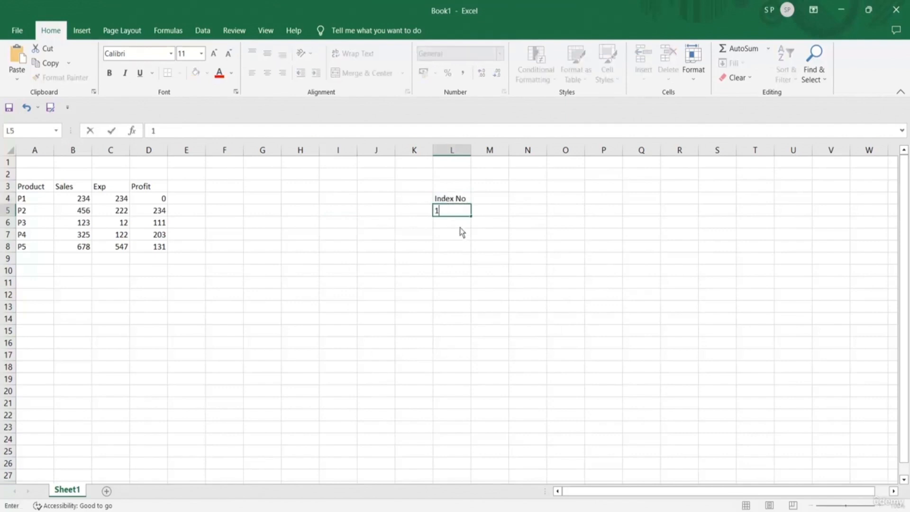
pyautogui.press('Return')
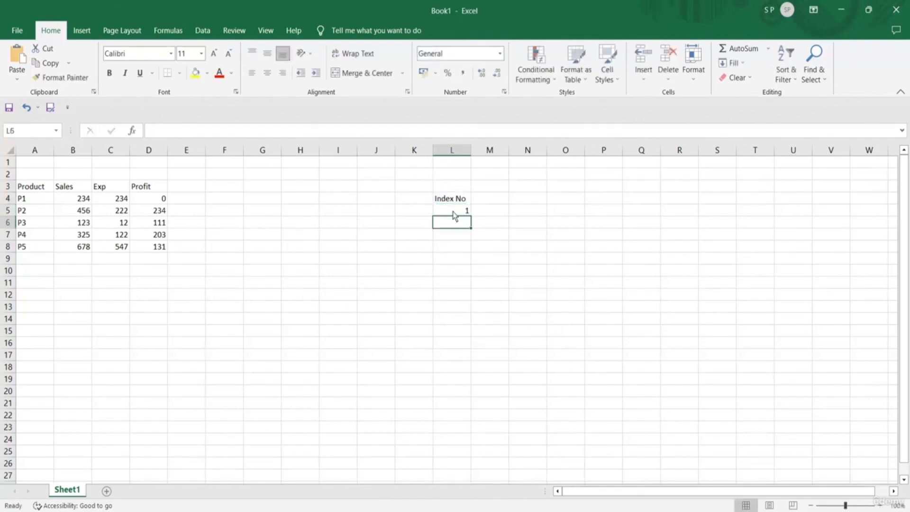
# Enter the formula =CHOOSE(L5,"Have","A","GOOD","Day") in cell I7
pyautogui.click(344, 243)
pyautogui.write('=cho')
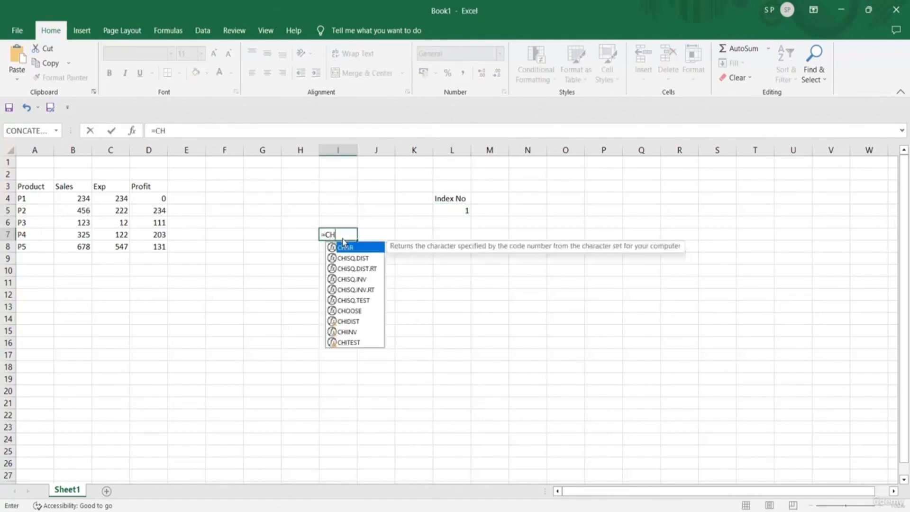
pyautogui.press('Tab')
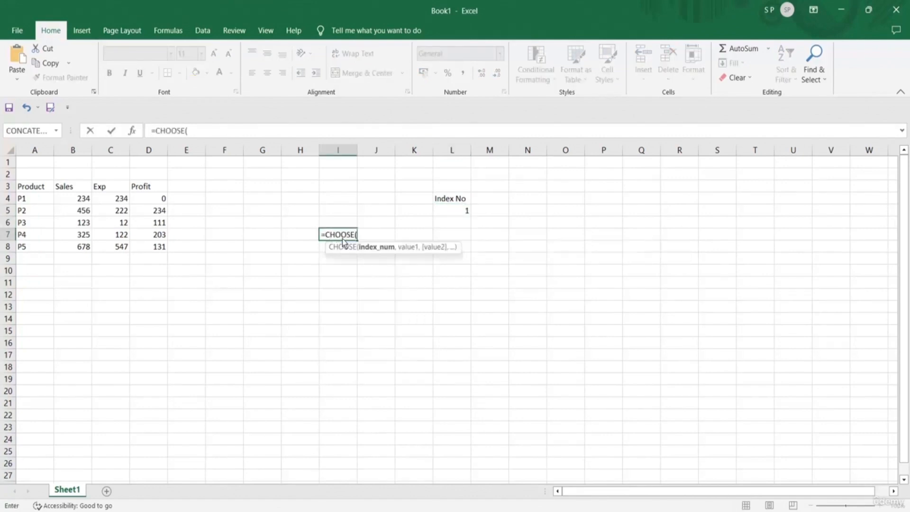
pyautogui.click(462, 212)
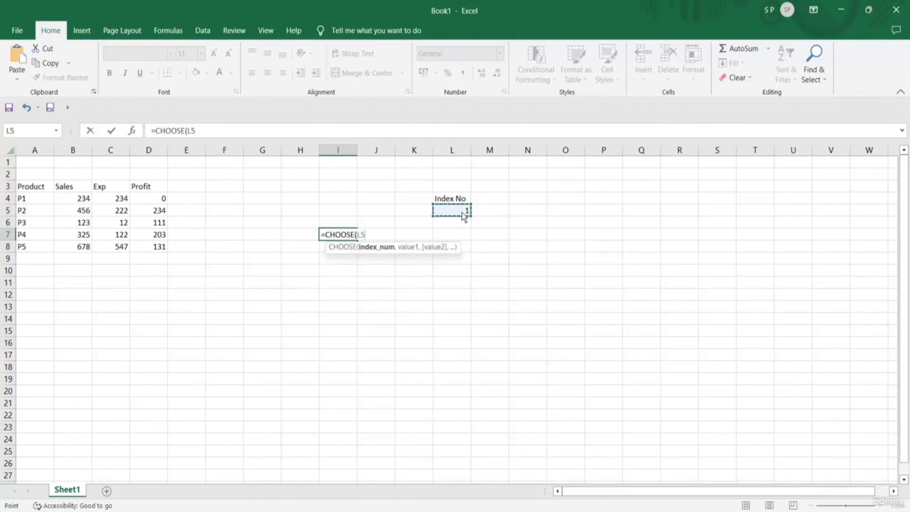
pyautogui.doubleClick(372, 236)
pyautogui.write(',')
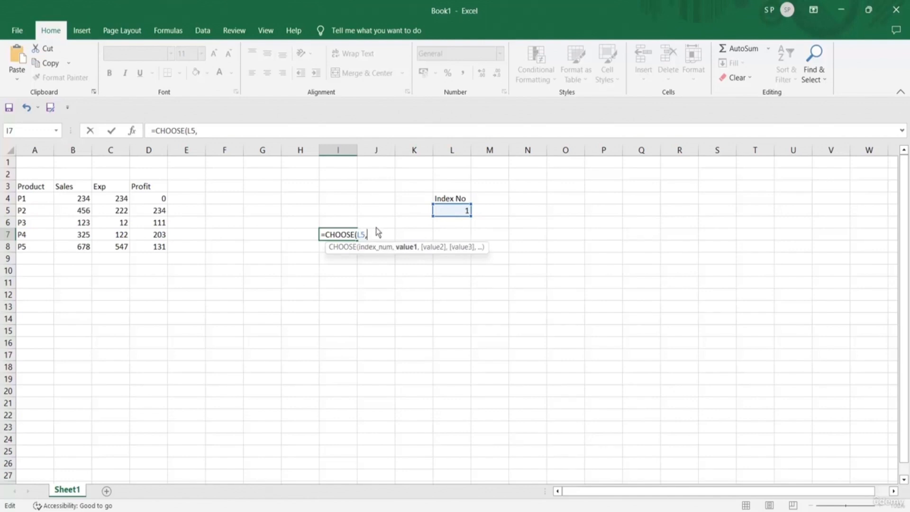
pyautogui.write('"Have","')
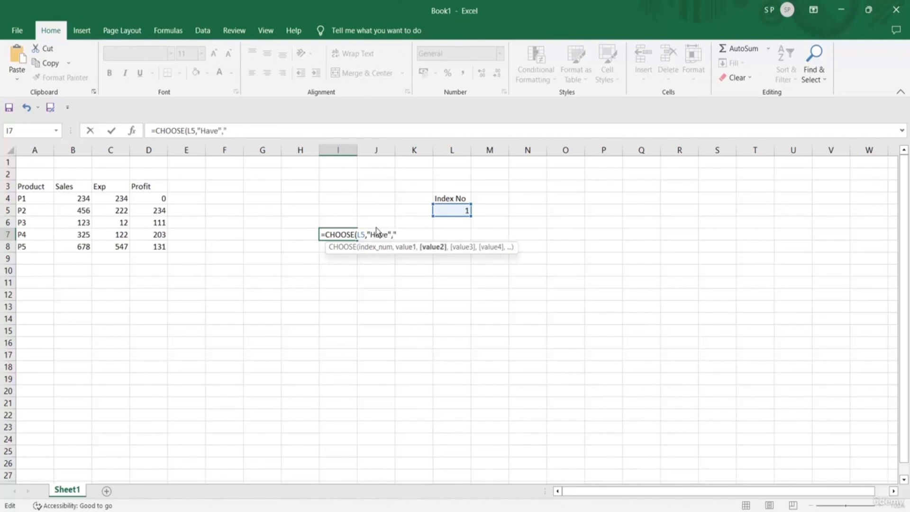
pyautogui.write('A","GO')
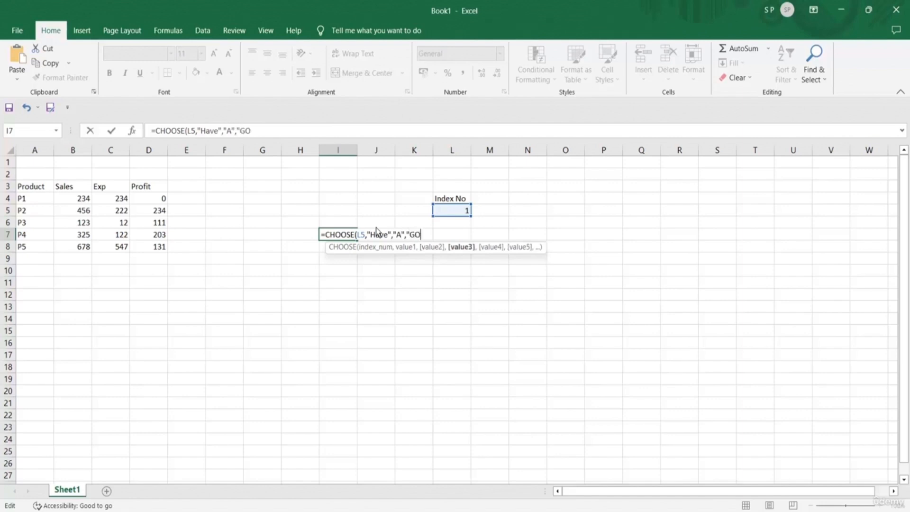
pyautogui.write('OD","D')
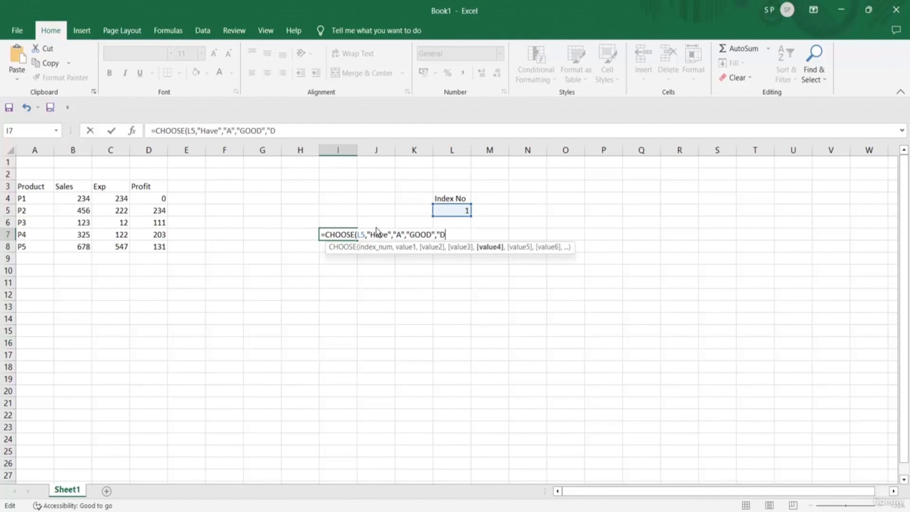
pyautogui.write('ay")')
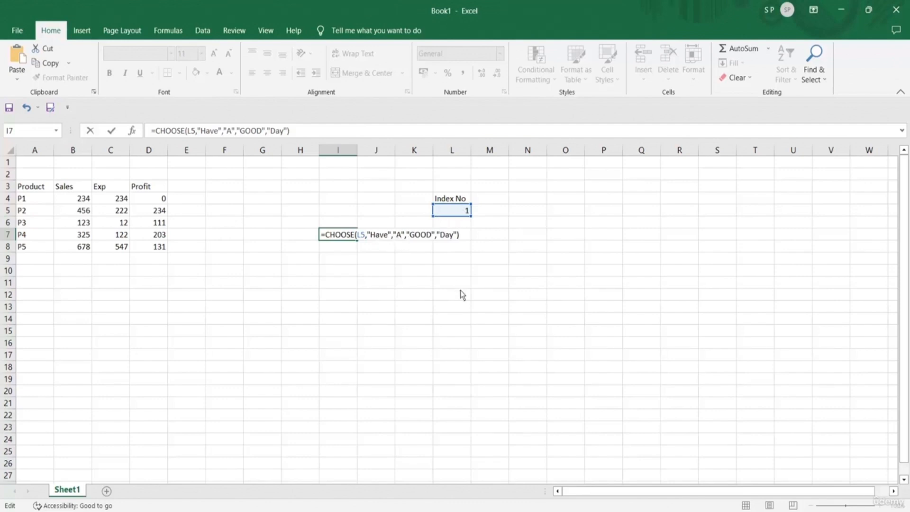
pyautogui.press('Return')
pyautogui.click(342, 235)
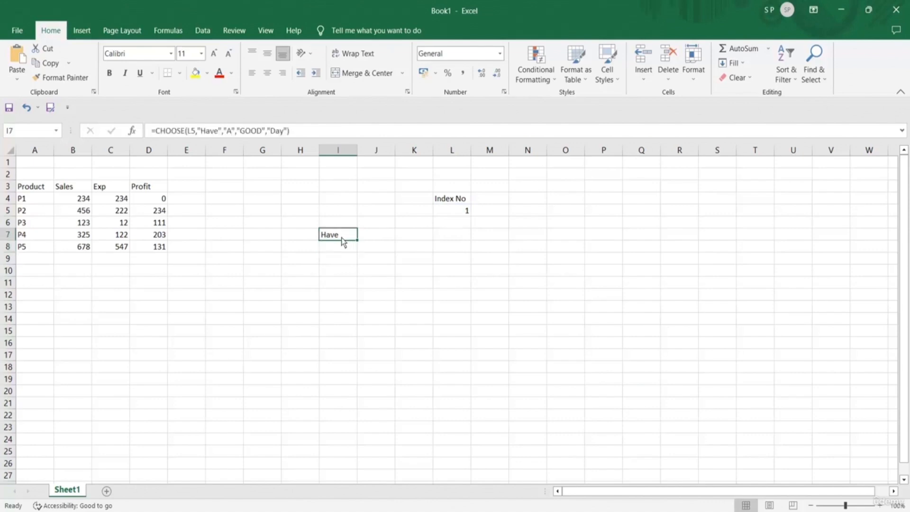
# Test the CHOOSE formula by setting the index number in L5 to 2, 3 and 4 in turn
pyautogui.click(461, 213)
pyautogui.write('2')
pyautogui.press('Return')
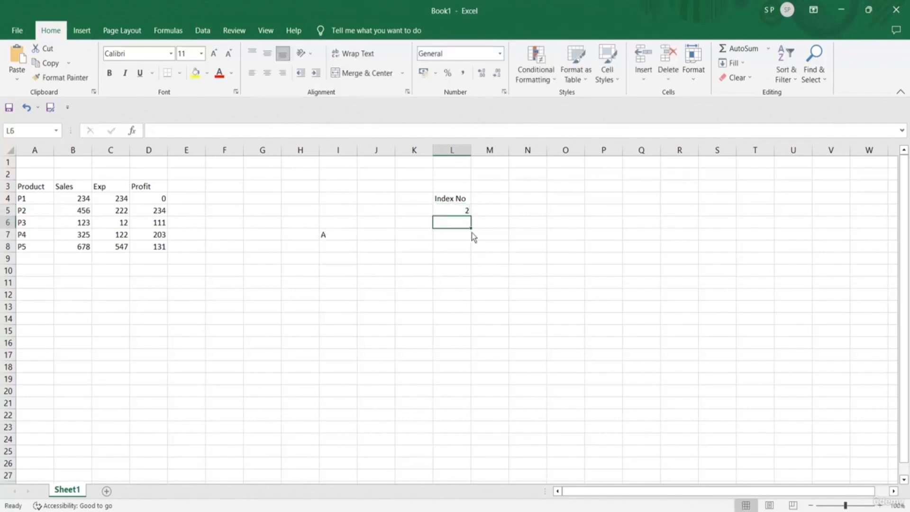
pyautogui.click(458, 212)
pyautogui.write('3')
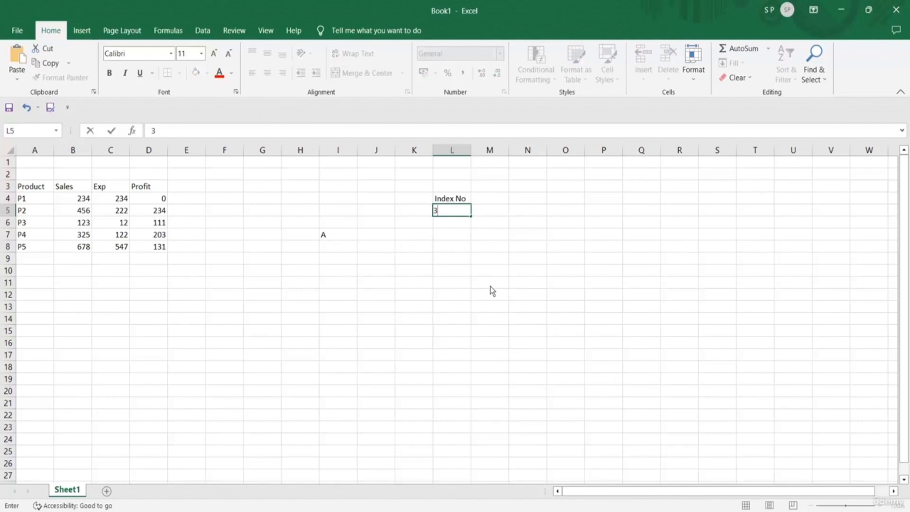
pyautogui.press('Return')
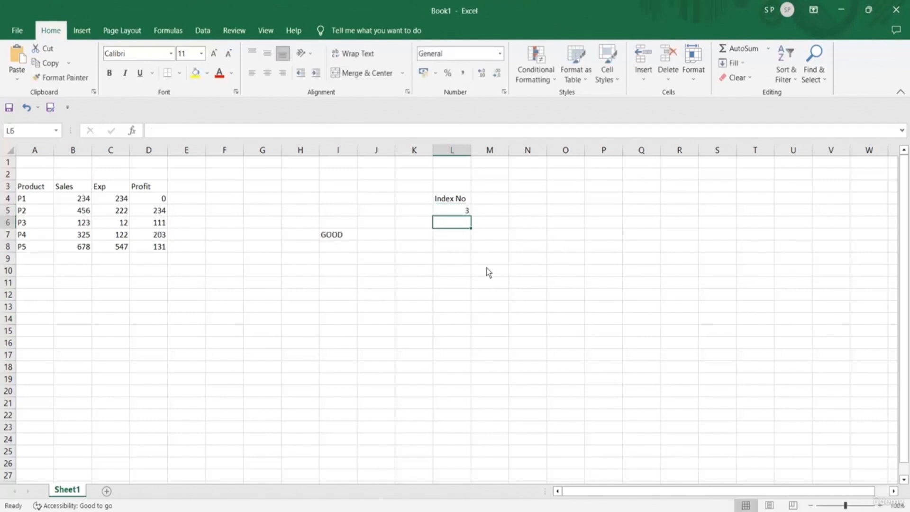
pyautogui.click(466, 212)
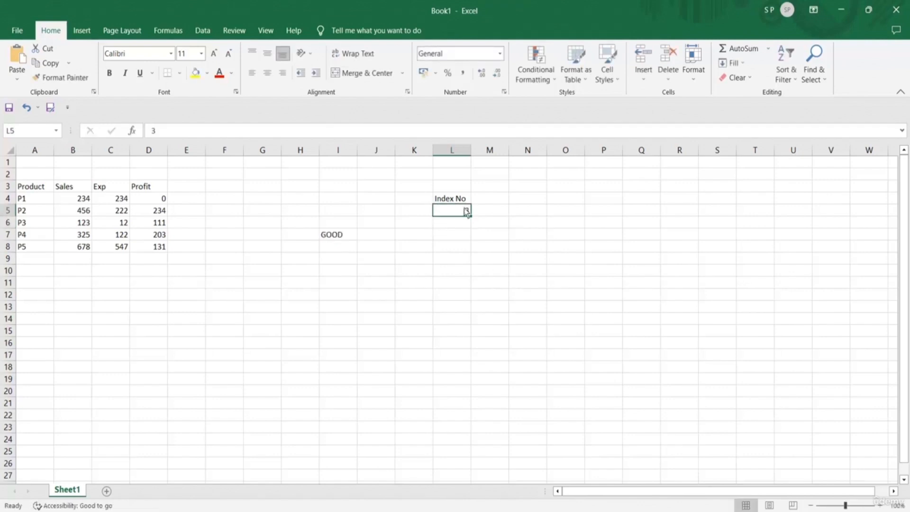
pyautogui.write('4')
pyautogui.press('Return')
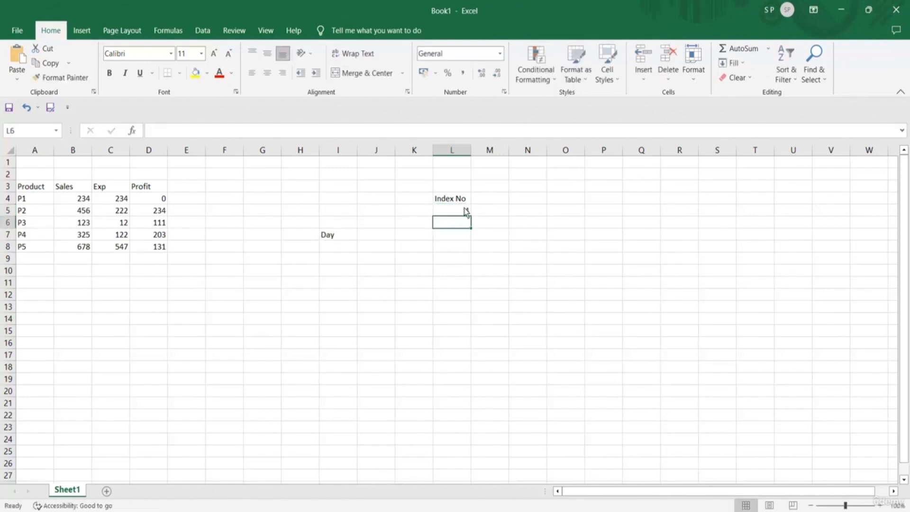
pyautogui.click(454, 211)
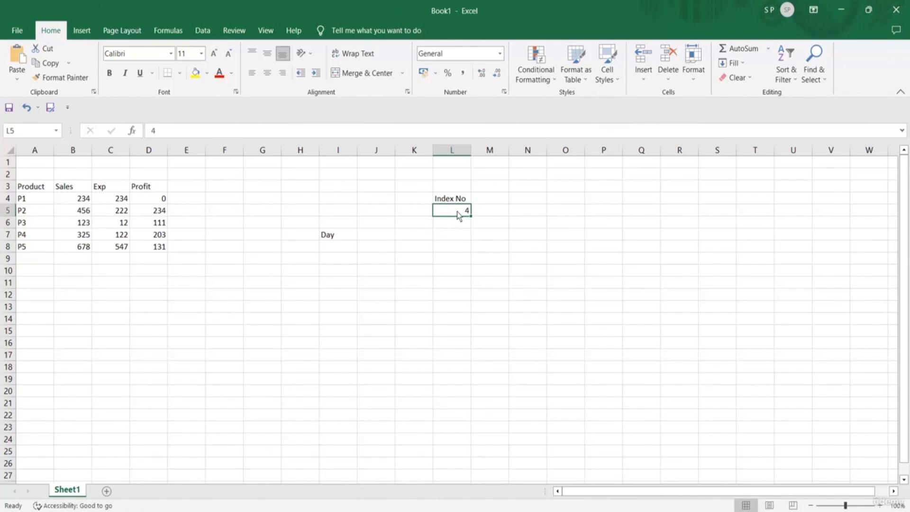
pyautogui.click(341, 236)
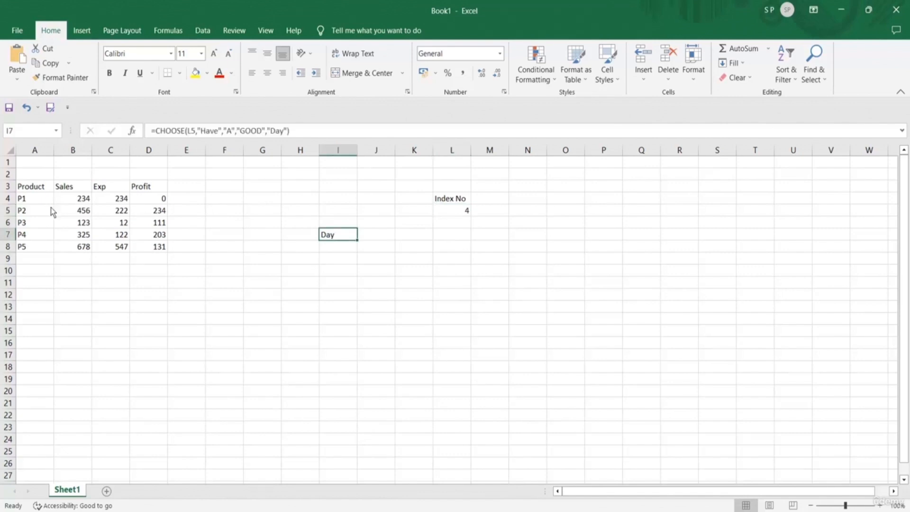
pyautogui.moveTo(45, 189); pyautogui.dragTo(160, 249)
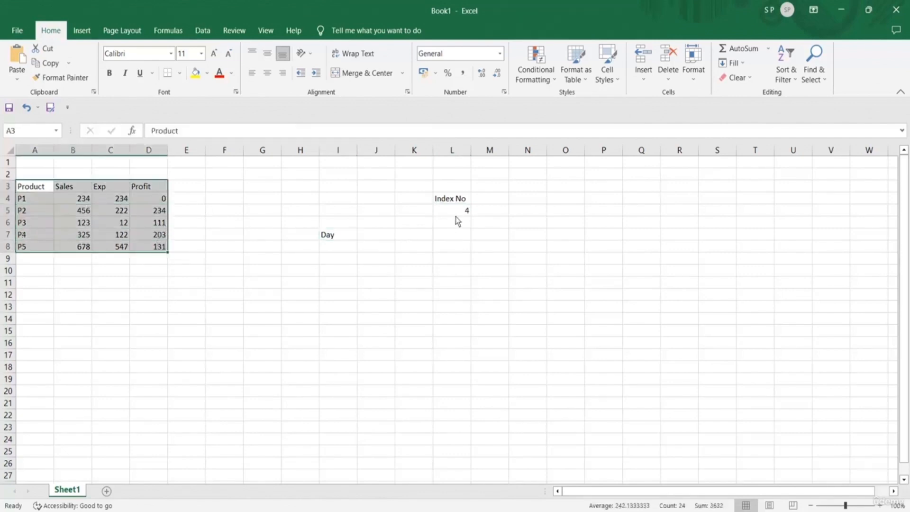
pyautogui.click(458, 214)
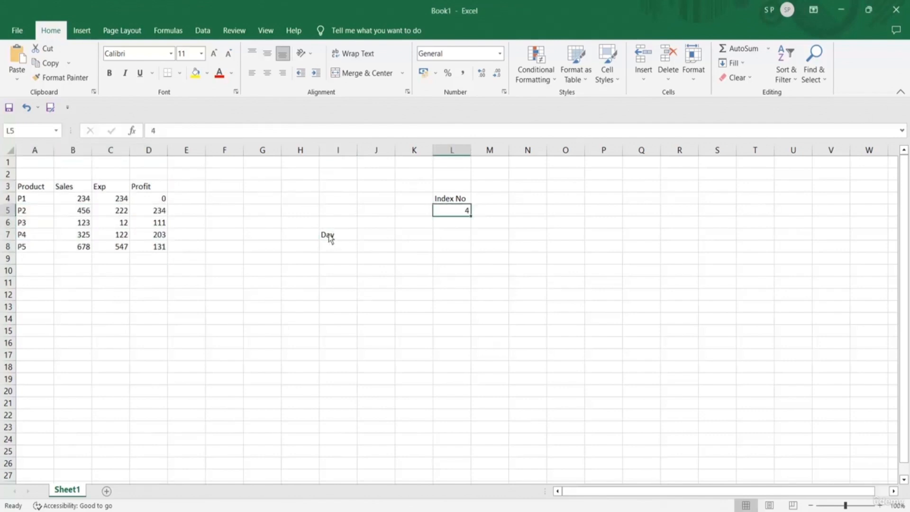
# Clear the CHOOSE formula from I7 and the index label and number from L4 and L5
pyautogui.click(331, 240)
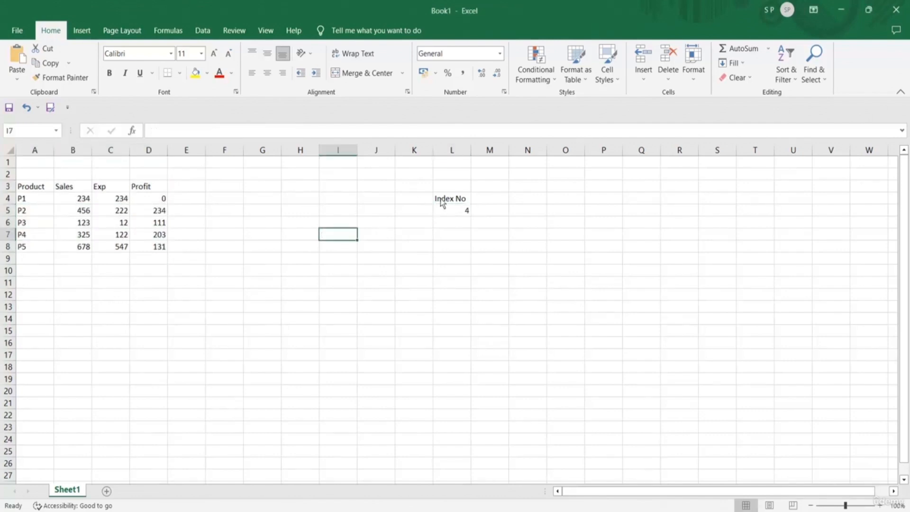
pyautogui.click(449, 202)
pyautogui.press('Delete')
pyautogui.click(456, 212)
pyautogui.press('Delete')
# Apply a yellow fill to the product table A3:D8
pyautogui.moveTo(39, 191); pyautogui.dragTo(158, 246)
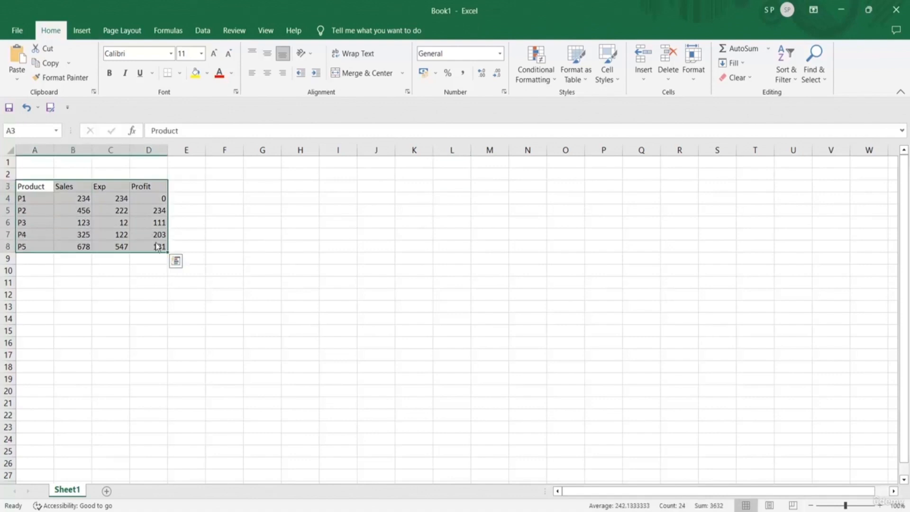
pyautogui.click(195, 72)
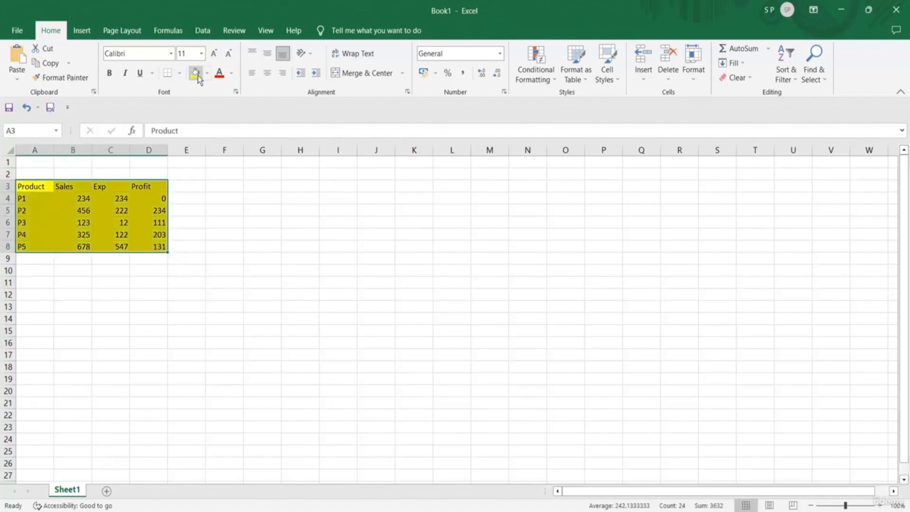
pyautogui.click(220, 232)
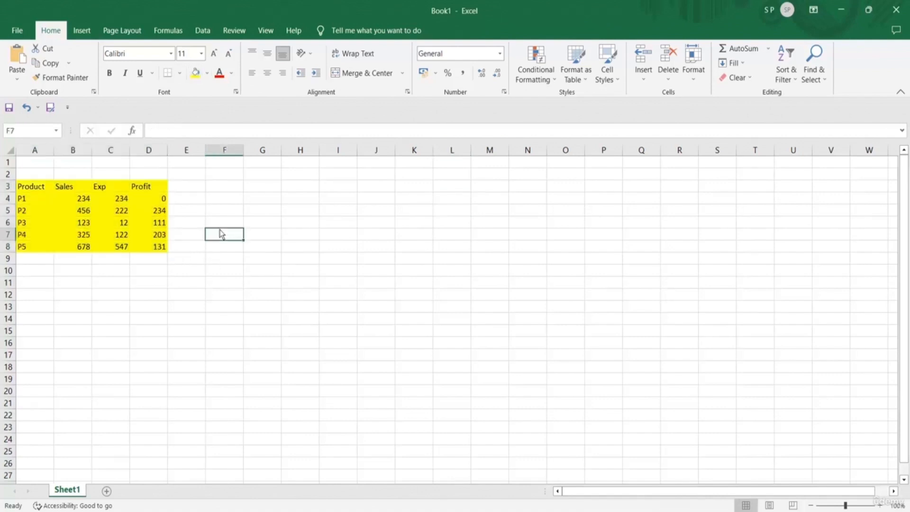
# Enter the heading Data in cell I2
pyautogui.click(337, 175)
pyautogui.write('Data')
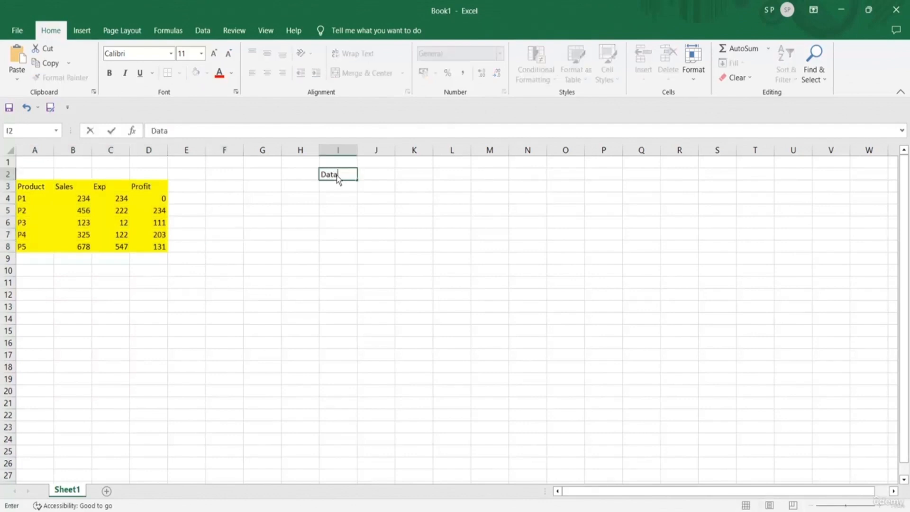
pyautogui.press('Return')
# Copy the Product column A3:A8 and paste it as values only under the Data heading, starting at I3
pyautogui.moveTo(38, 189); pyautogui.dragTo(32, 249)
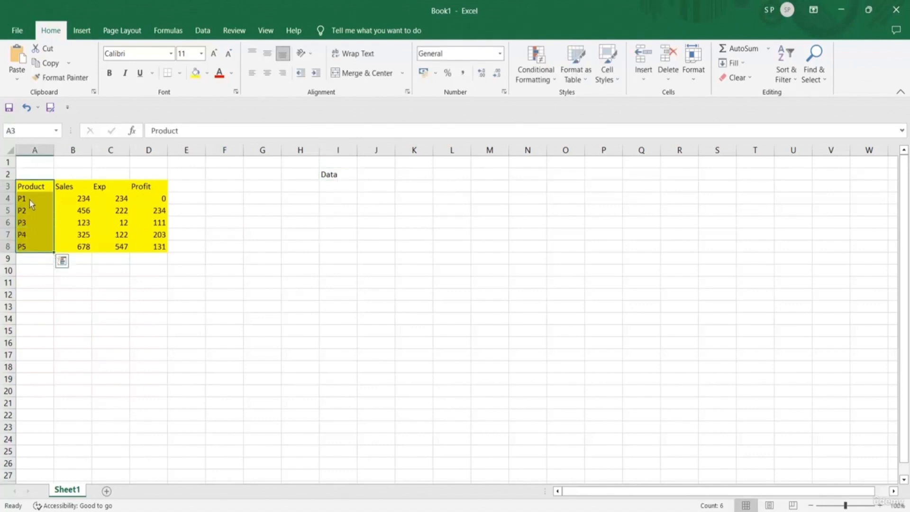
pyautogui.hotkey('ctrl', 'c')
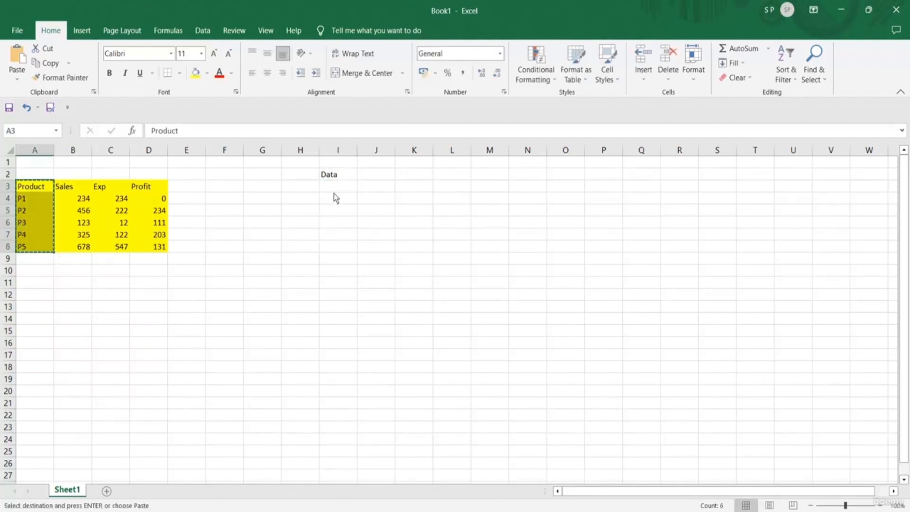
pyautogui.click(333, 188)
pyautogui.rightClick(333, 188)
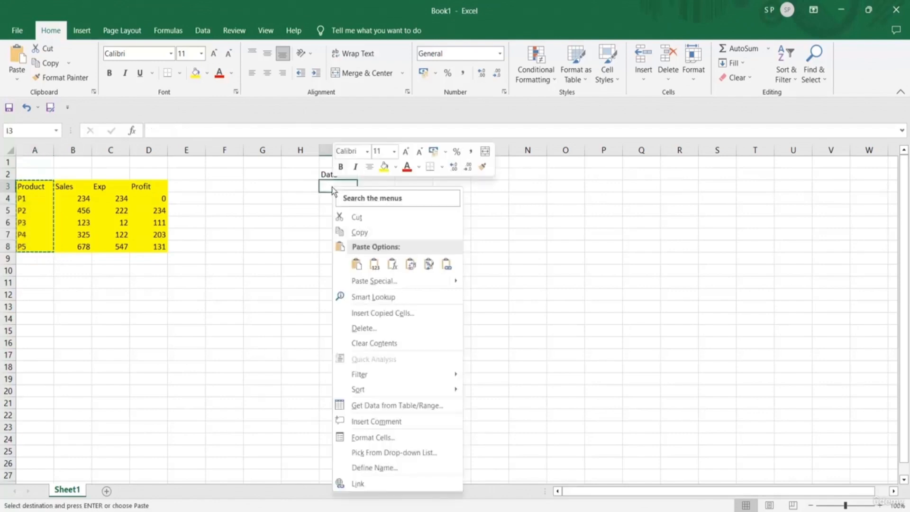
pyautogui.click(374, 266)
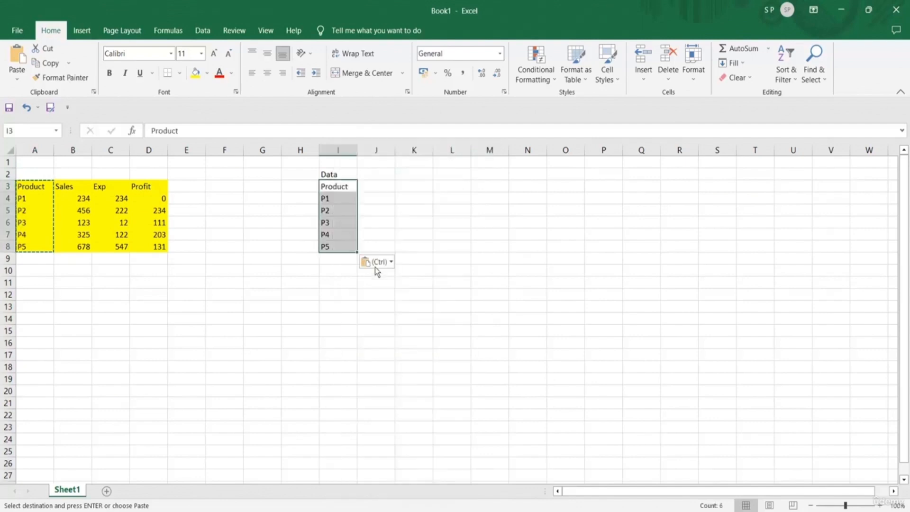
pyautogui.click(406, 254)
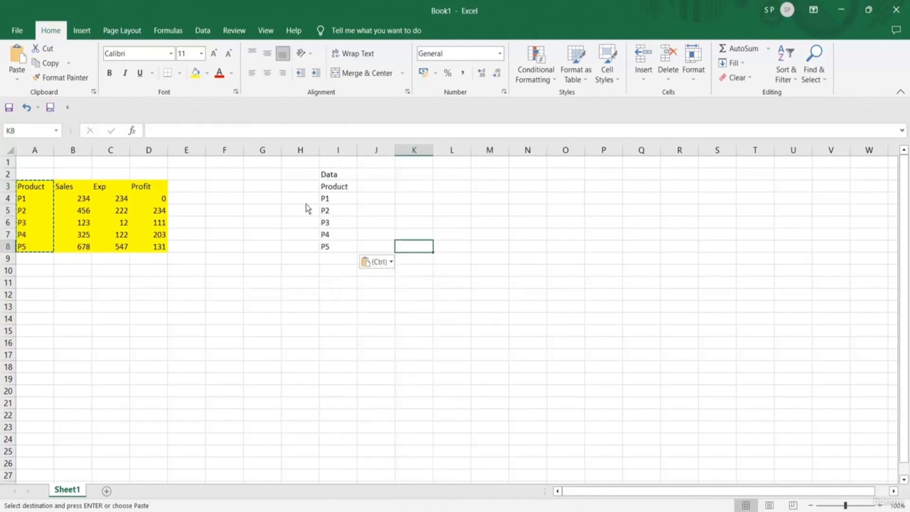
pyautogui.moveTo(343, 189); pyautogui.dragTo(344, 246)
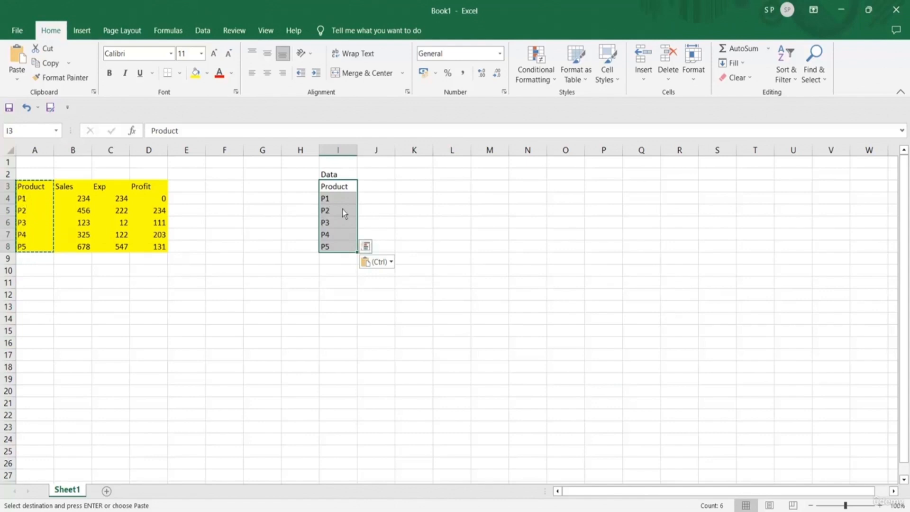
pyautogui.click(369, 189)
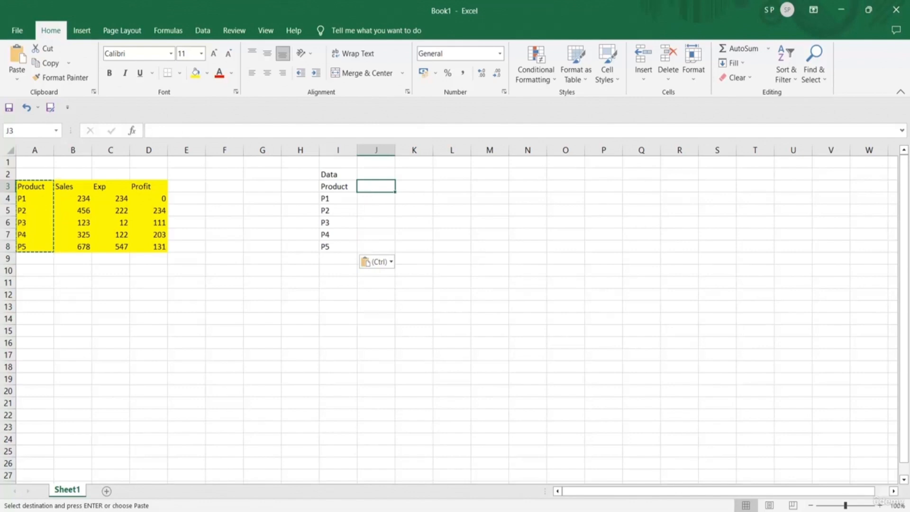
# Enter the label Index No in cell N3
pyautogui.click(529, 187)
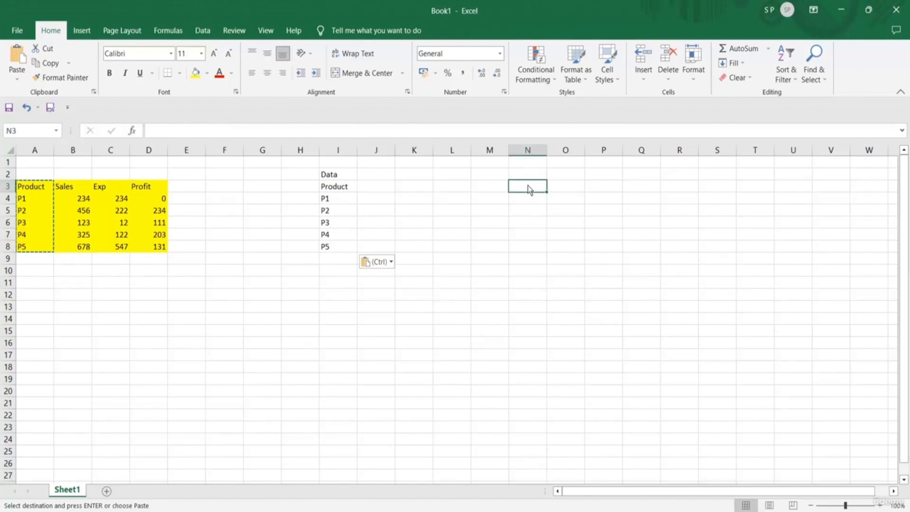
pyautogui.write('Index No')
pyautogui.press('Return')
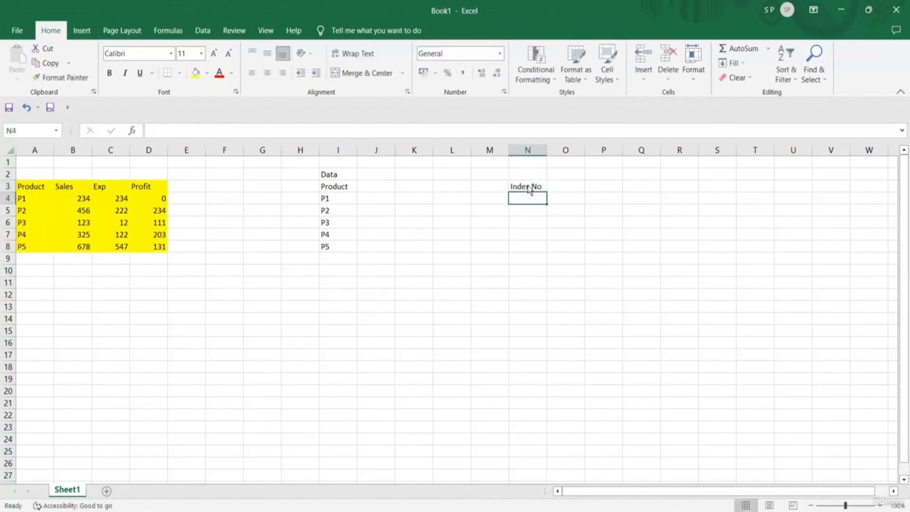
# Enter index number 1 in N4 and the formula =CHOOSE(N4,B3,C3,D3) in J3 as the second column's heading
pyautogui.write('1')
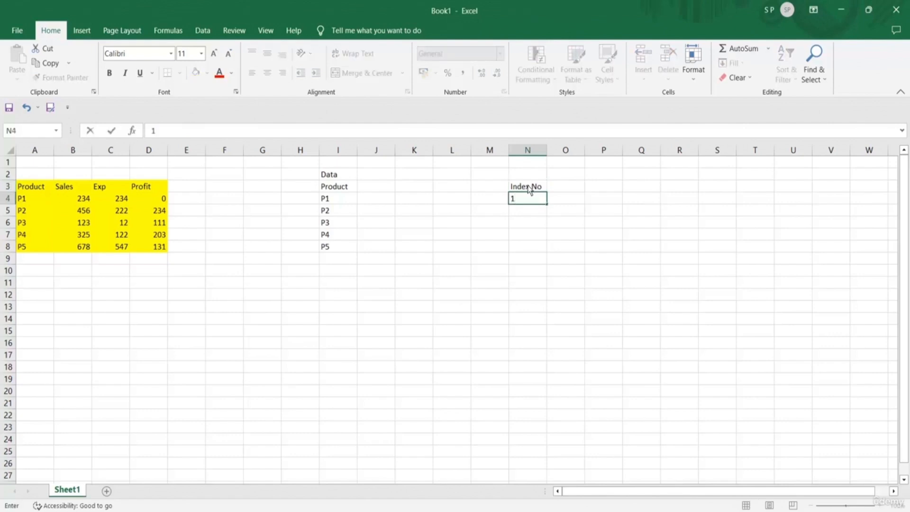
pyautogui.press('Return')
pyautogui.click(369, 187)
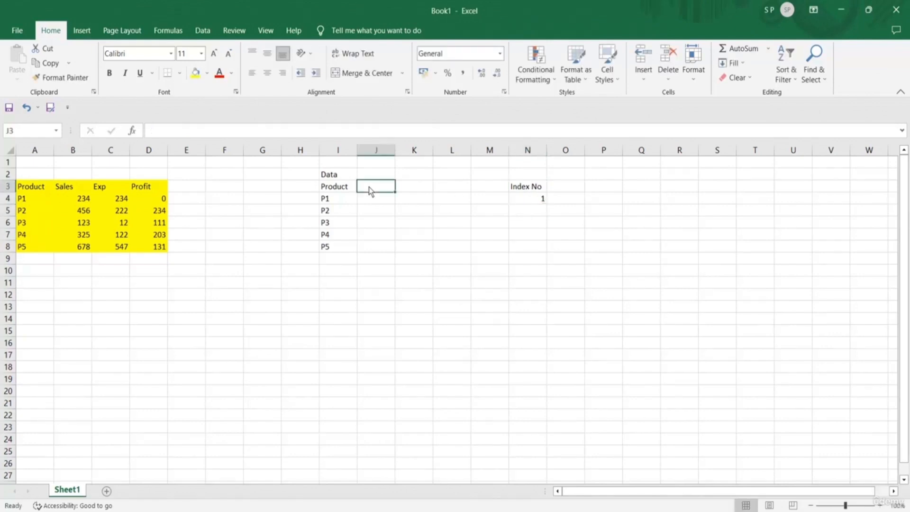
pyautogui.write('=')
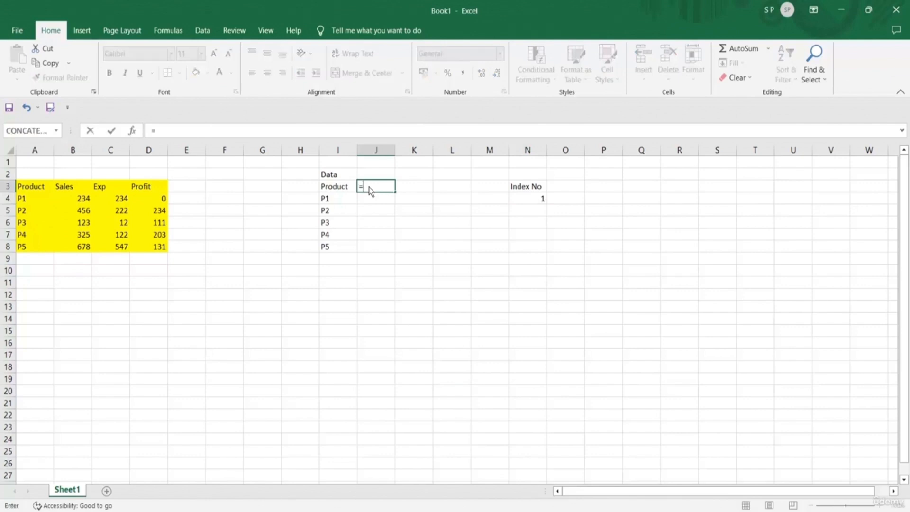
pyautogui.write('CHOOSE(')
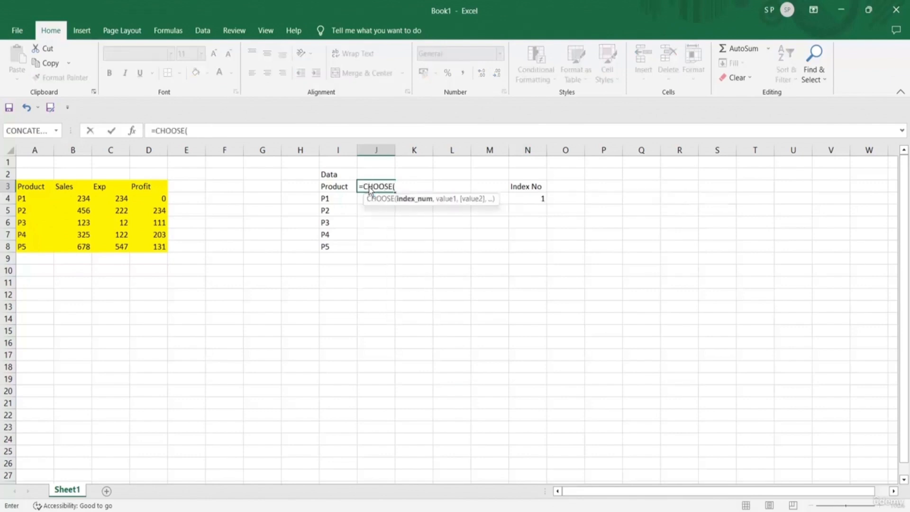
pyautogui.click(535, 203)
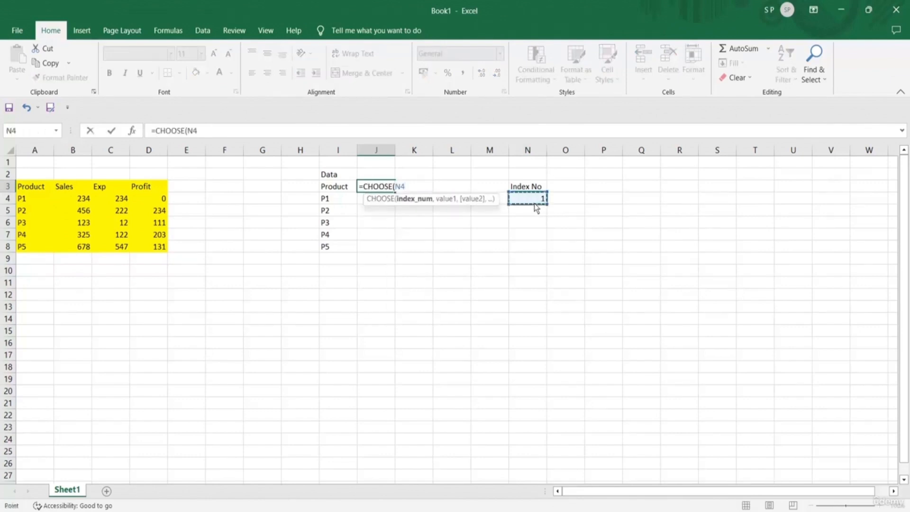
pyautogui.write(',')
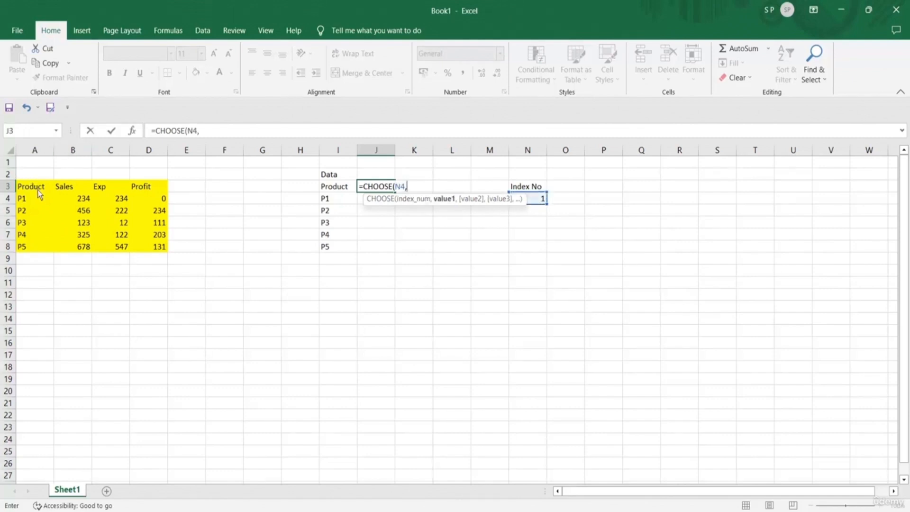
pyautogui.click(64, 190)
pyautogui.write(',')
pyautogui.click(103, 189)
pyautogui.write(',')
pyautogui.click(146, 189)
pyautogui.write(')')
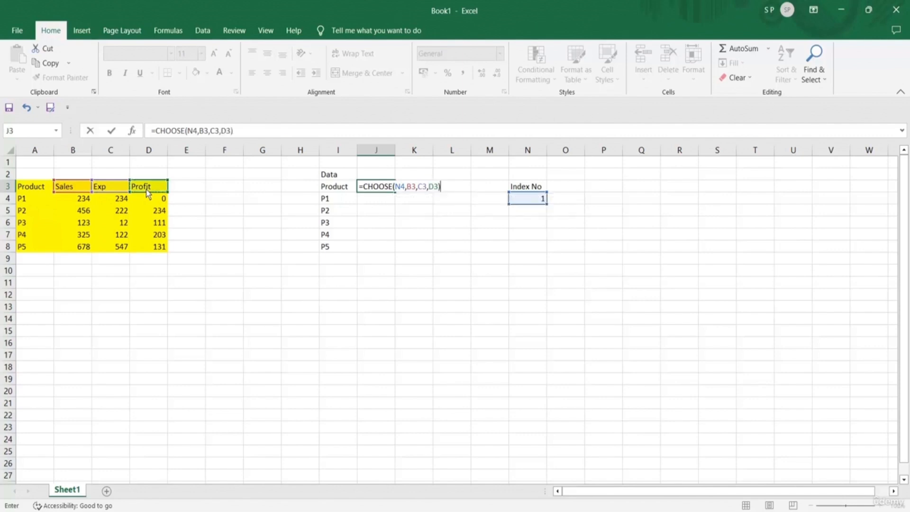
pyautogui.press('Return')
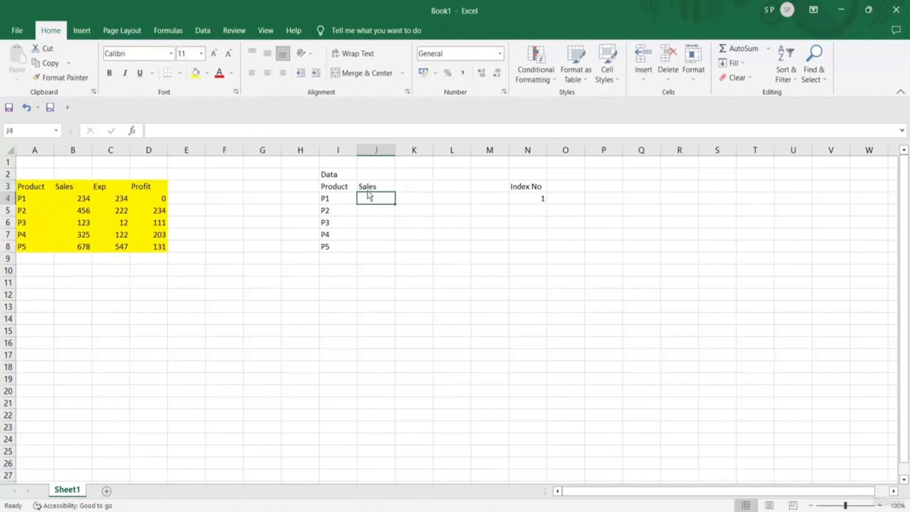
pyautogui.click(382, 188)
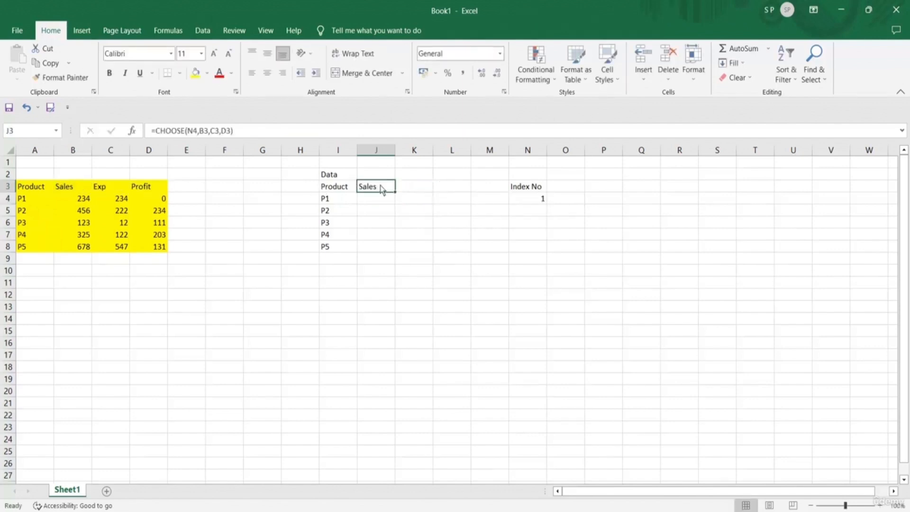
# Test the heading formula by setting the index number in N4 to 2, to 3 and back to 1
pyautogui.click(540, 199)
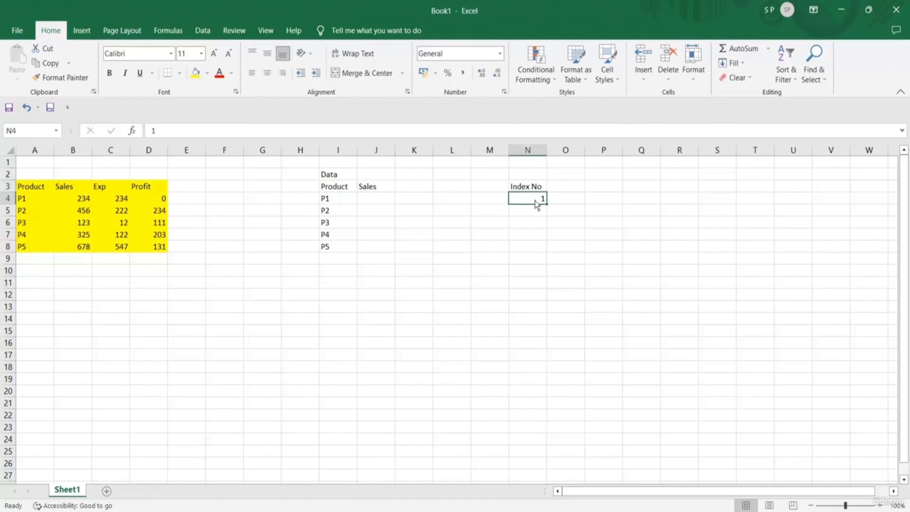
pyautogui.write('2')
pyautogui.press('Return')
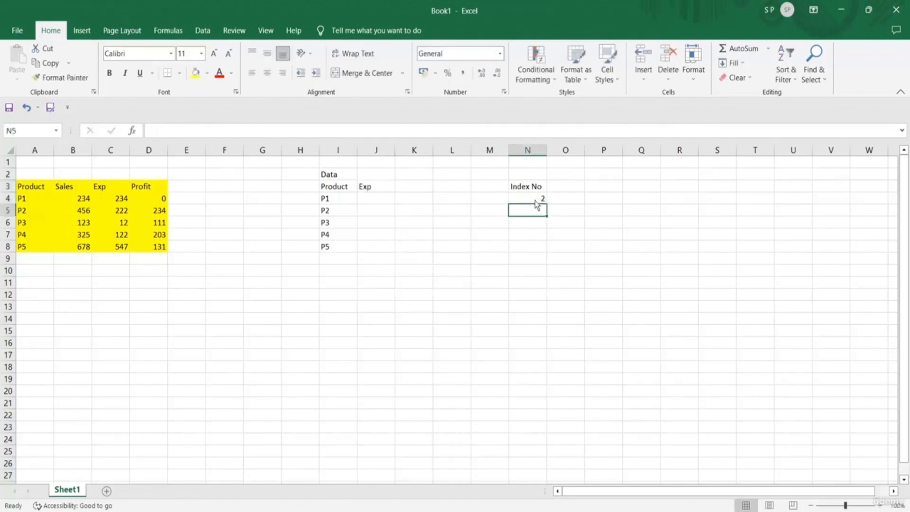
pyautogui.click(538, 202)
pyautogui.write('3')
pyautogui.press('Return')
pyautogui.click(537, 199)
pyautogui.write('1')
pyautogui.press('Return')
# Try to fill the CHOOSE formula from J3 down to J8 and check the copied formulas' references
pyautogui.click(374, 188)
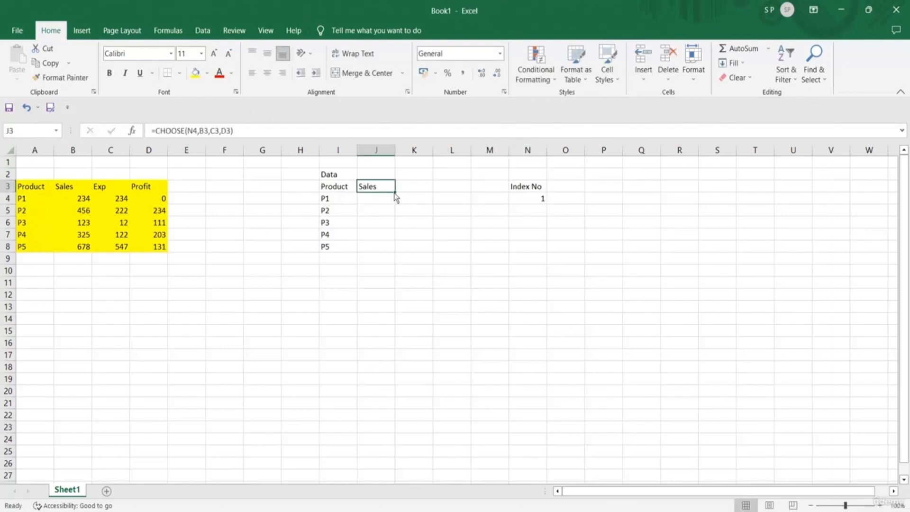
pyautogui.moveTo(396, 193); pyautogui.dragTo(396, 252)
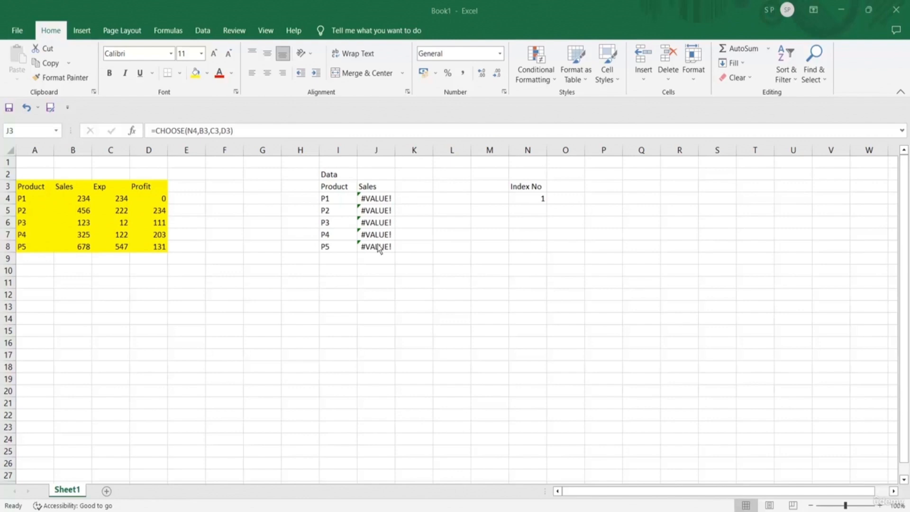
pyautogui.click(375, 188)
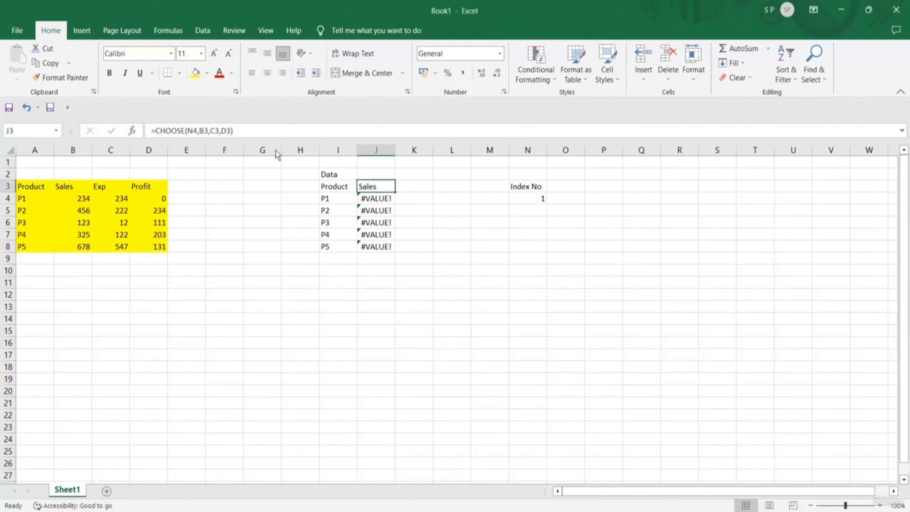
pyautogui.click(377, 203)
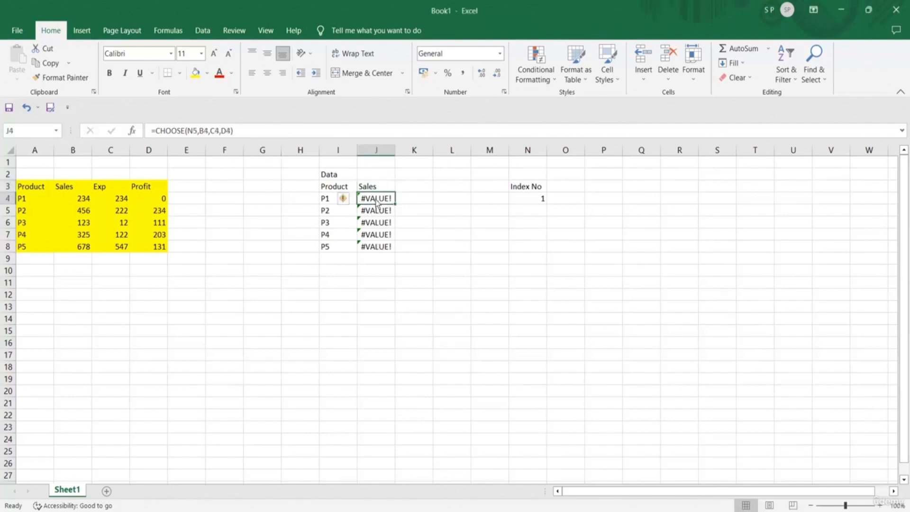
pyautogui.click(378, 214)
pyautogui.click(379, 226)
pyautogui.click(380, 235)
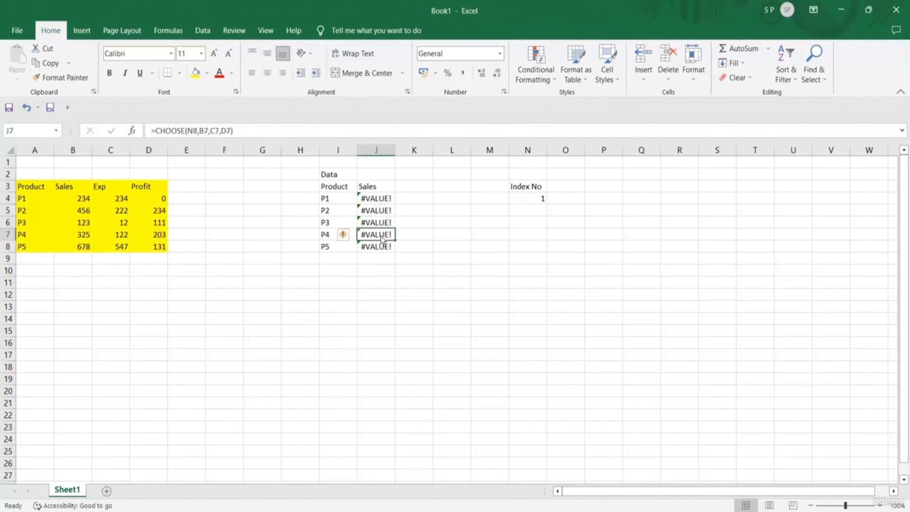
pyautogui.click(379, 201)
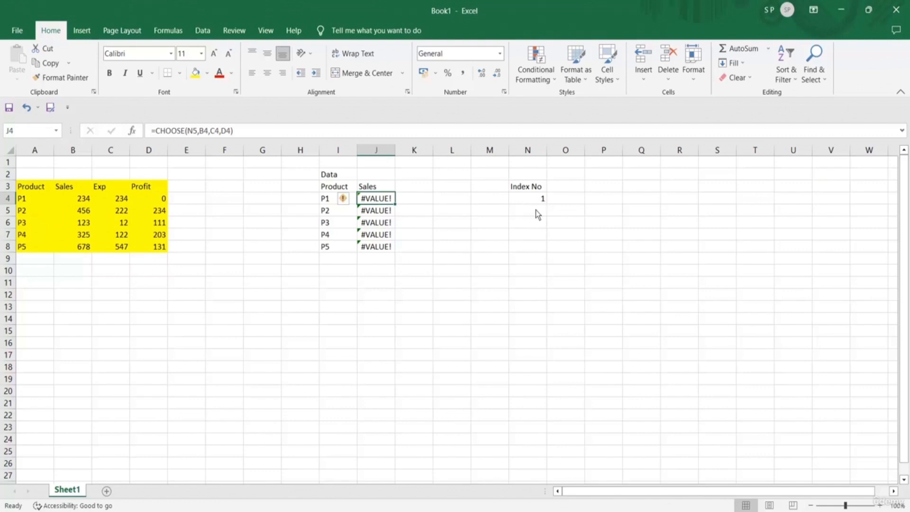
# Lock the row of the index reference in J3 so the formula reads =CHOOSE(N$4,B3,C3,D3)
pyautogui.doubleClick(379, 188)
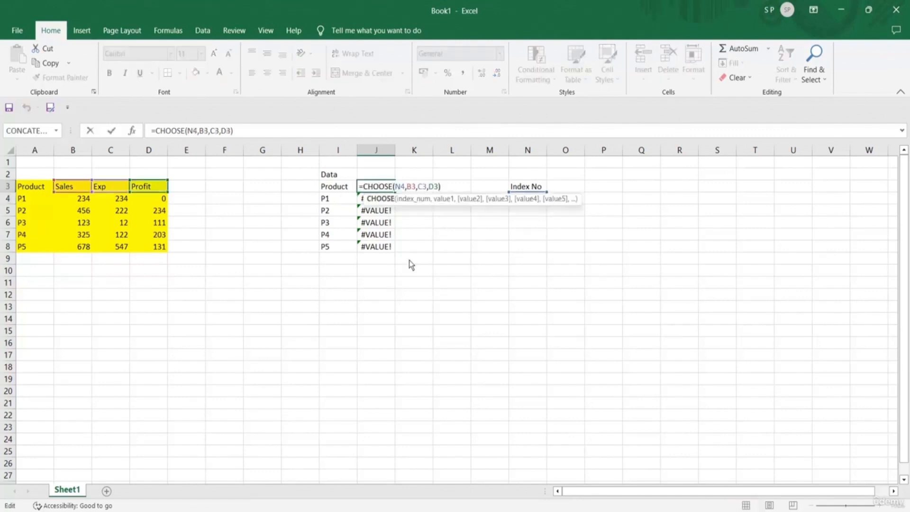
pyautogui.click(403, 188)
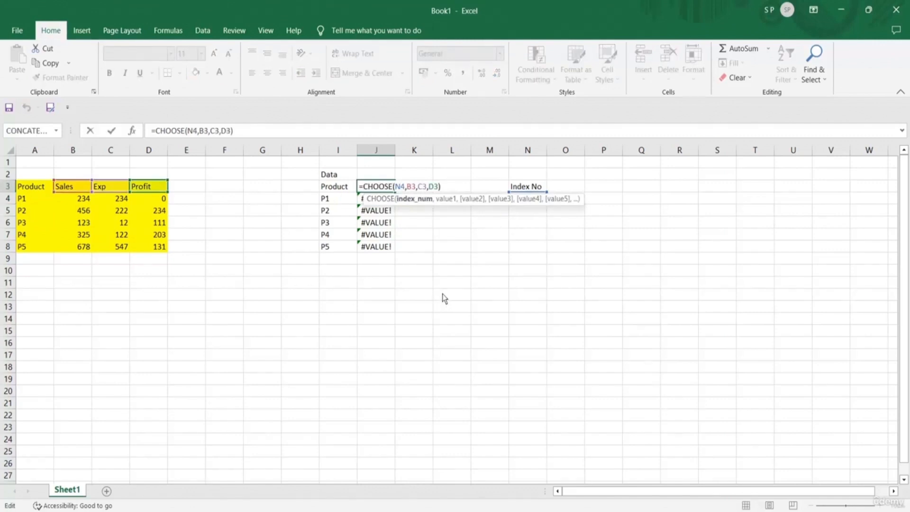
pyautogui.write('$')
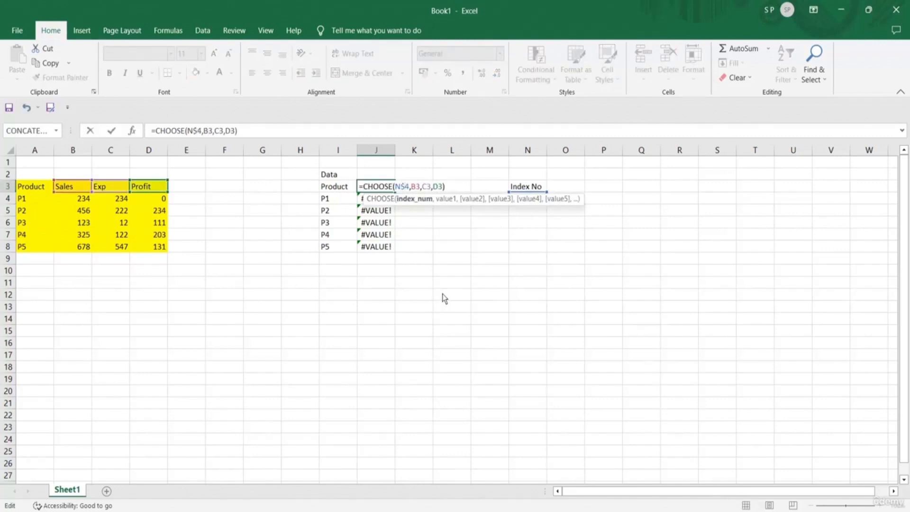
pyautogui.press('Return')
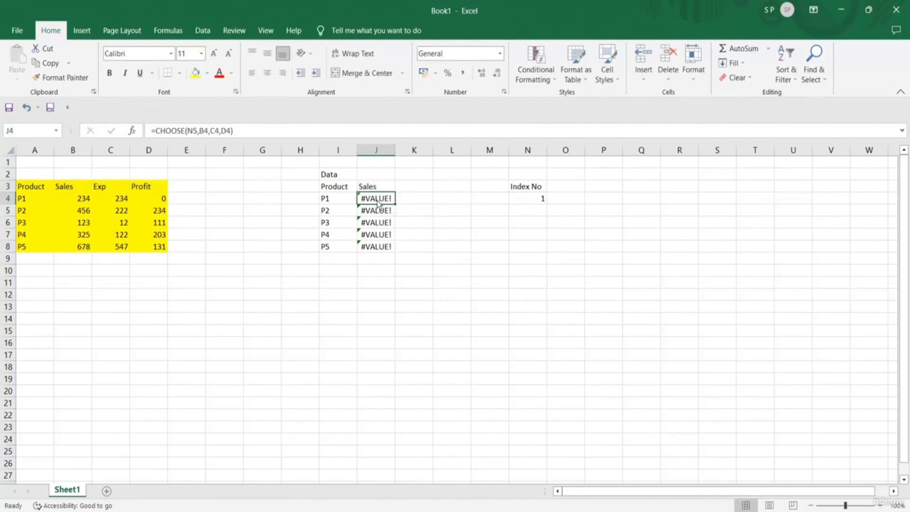
# Clear the old formulas in J4:J8 and fill the corrected CHOOSE formula from J3 down to J8
pyautogui.moveTo(377, 201); pyautogui.dragTo(380, 248)
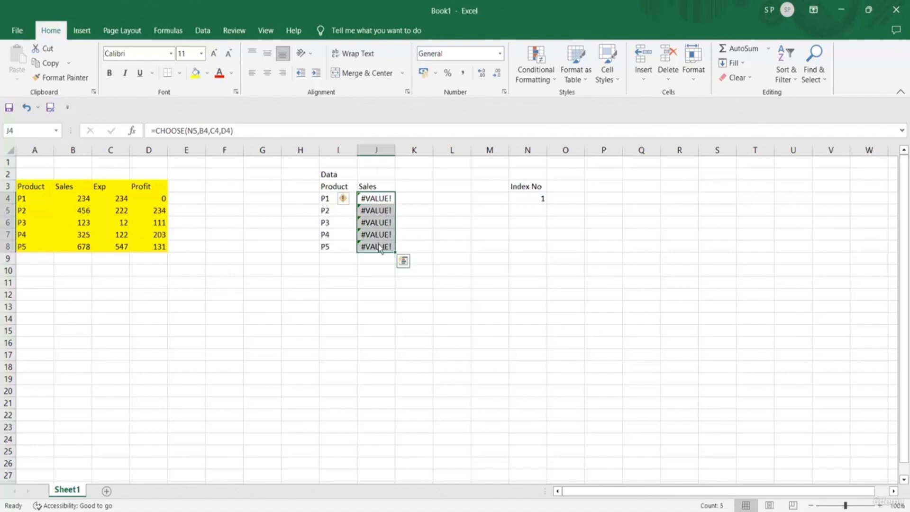
pyautogui.press('Delete')
pyautogui.click(376, 189)
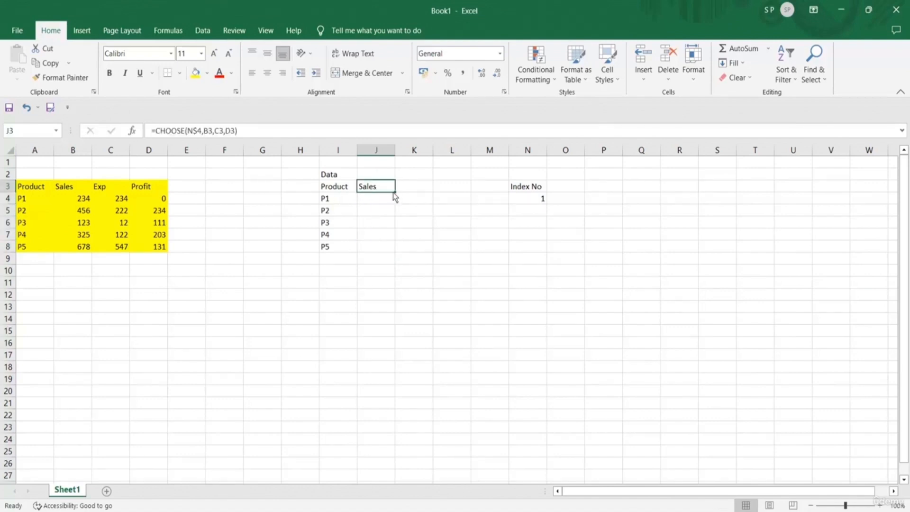
pyautogui.moveTo(396, 197); pyautogui.dragTo(397, 251)
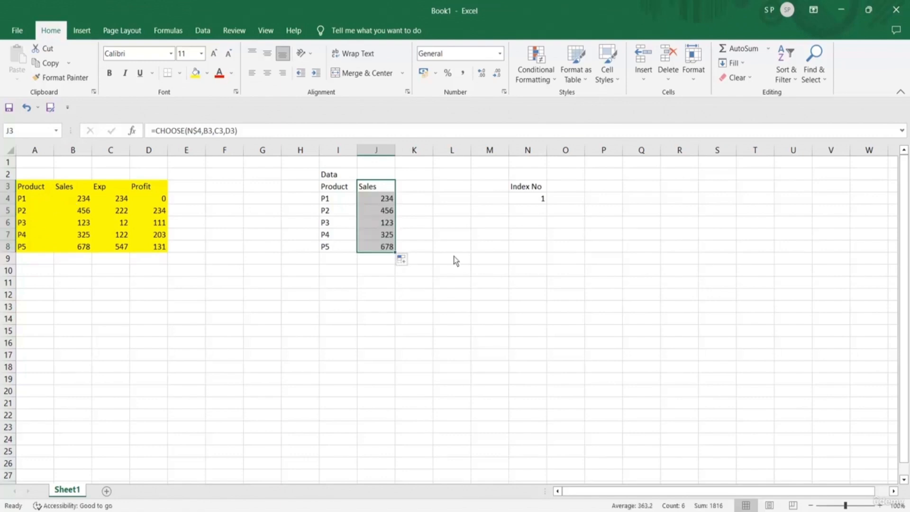
pyautogui.click(498, 259)
pyautogui.click(384, 203)
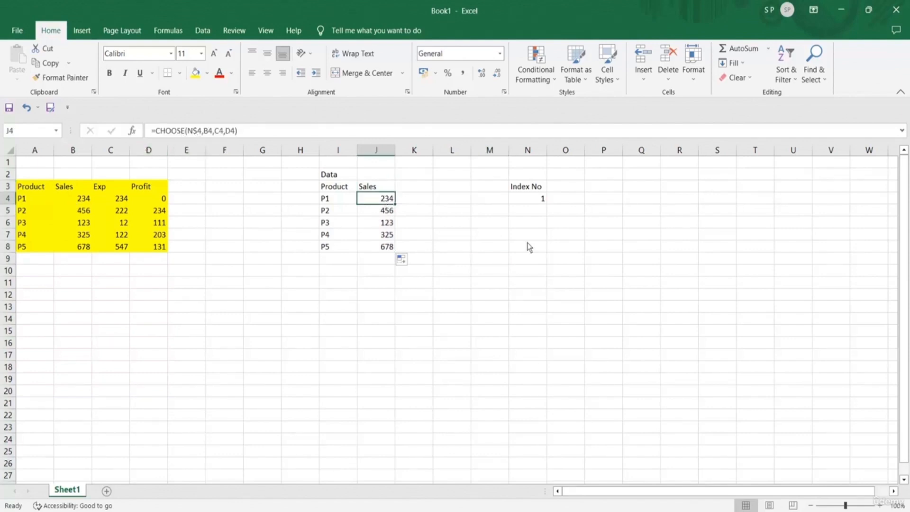
# Test the Data table by changing the index number in N4 to 2 and finally to 3
pyautogui.click(529, 202)
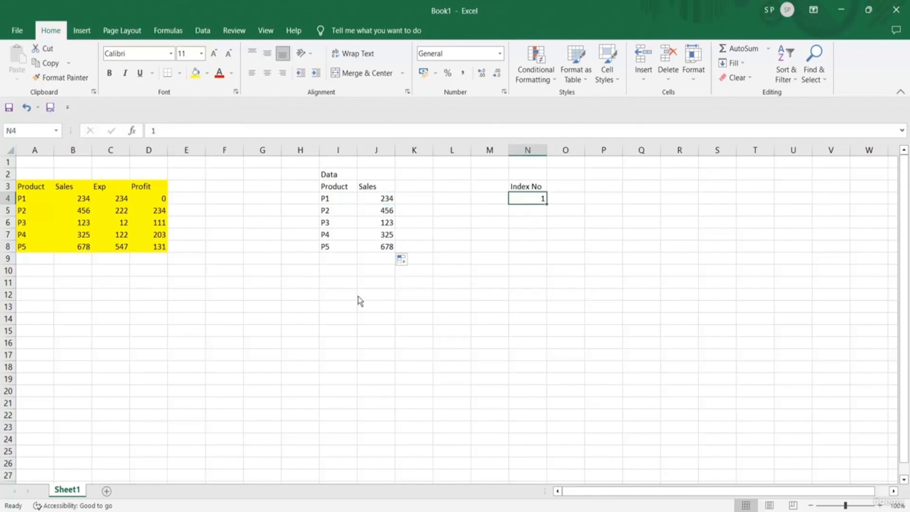
pyautogui.click(385, 189)
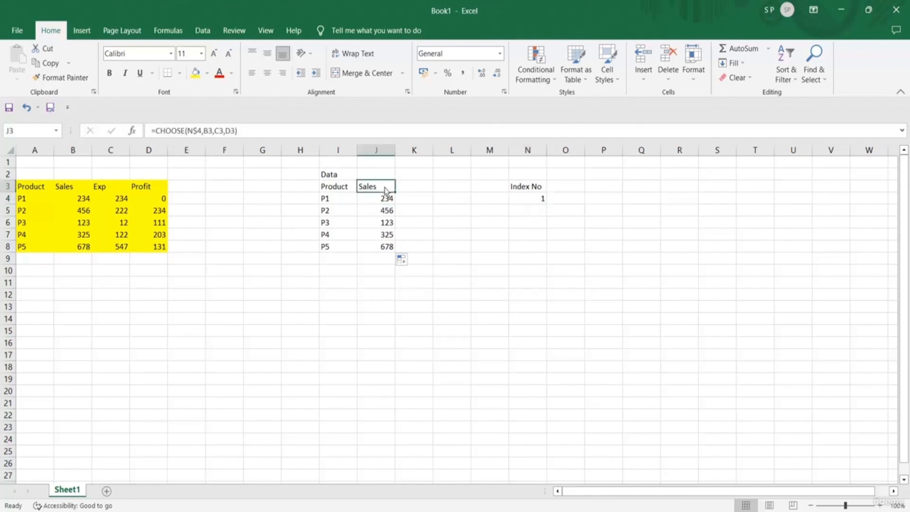
pyautogui.click(525, 201)
pyautogui.write('2')
pyautogui.press('Return')
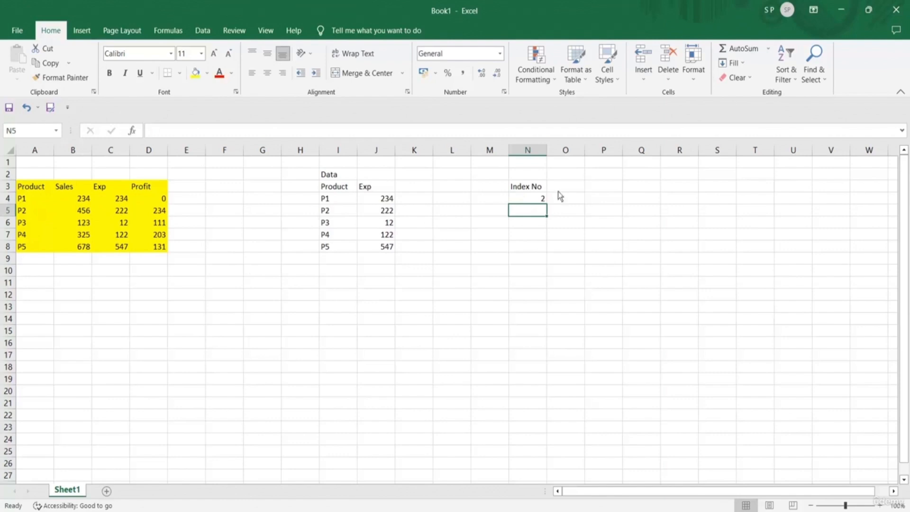
pyautogui.click(534, 202)
pyautogui.write('3')
pyautogui.press('Return')
pyautogui.click(529, 201)
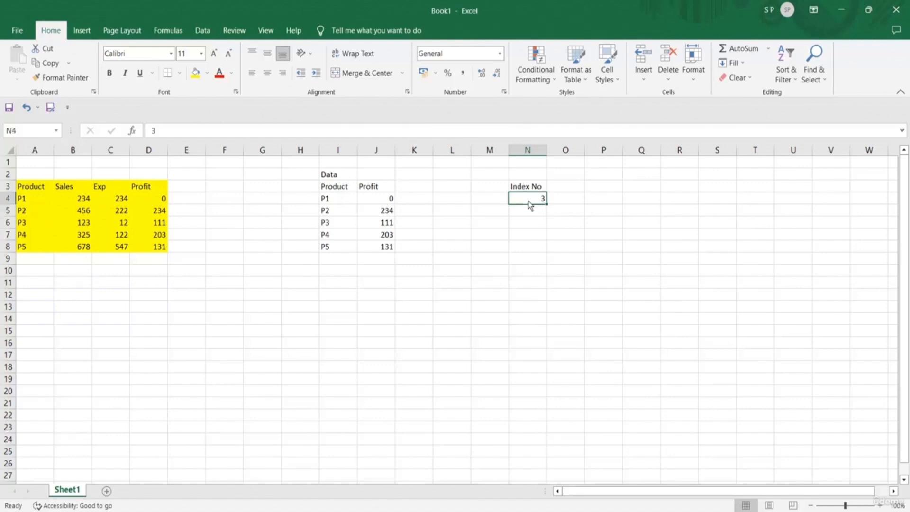
pyautogui.click(379, 191)
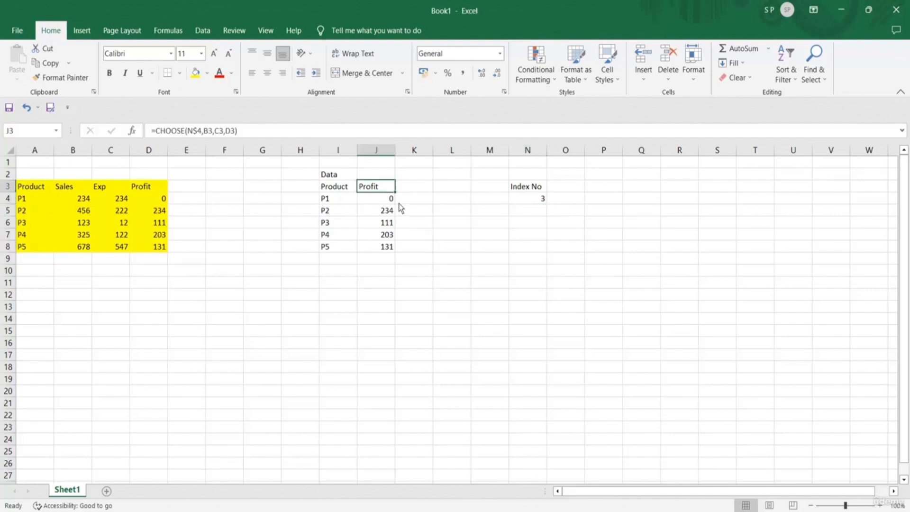
# Insert a 2-D clustered column chart from the Data table range I3:J8
pyautogui.moveTo(330, 176); pyautogui.dragTo(389, 251)
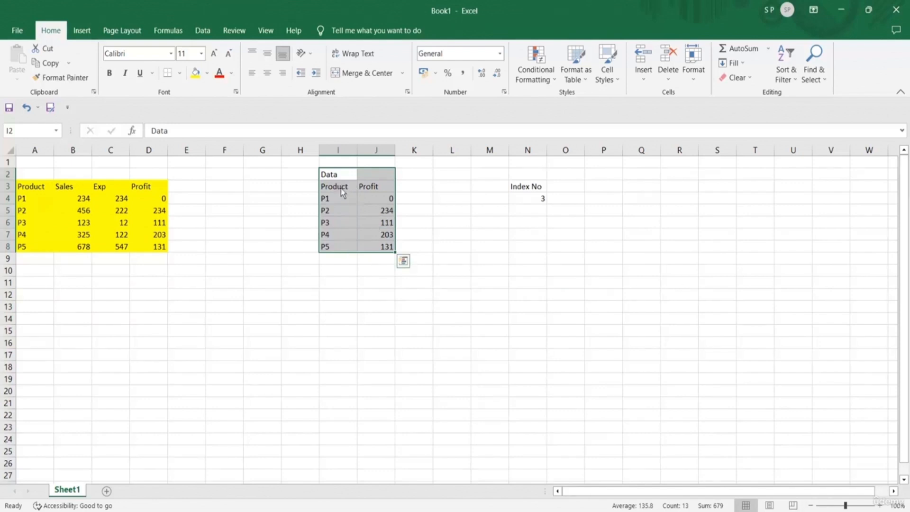
pyautogui.click(306, 186)
pyautogui.moveTo(331, 190); pyautogui.dragTo(389, 248)
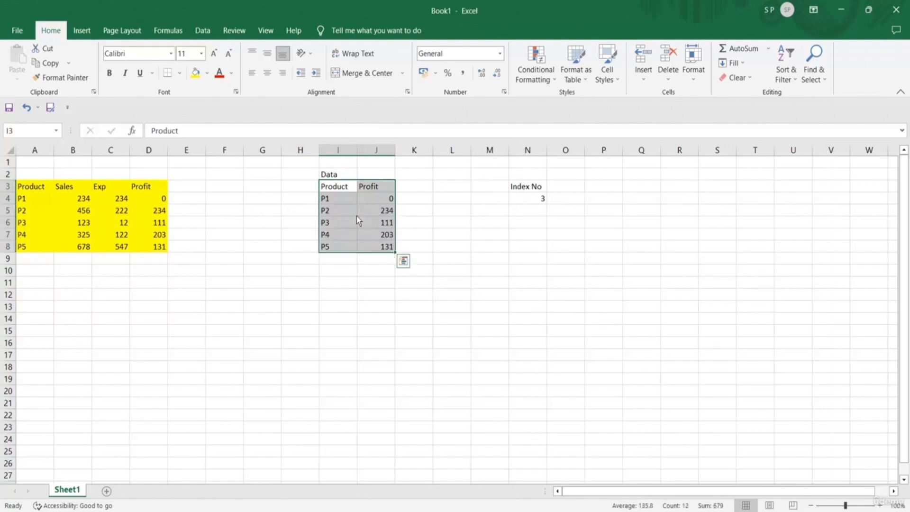
pyautogui.click(85, 32)
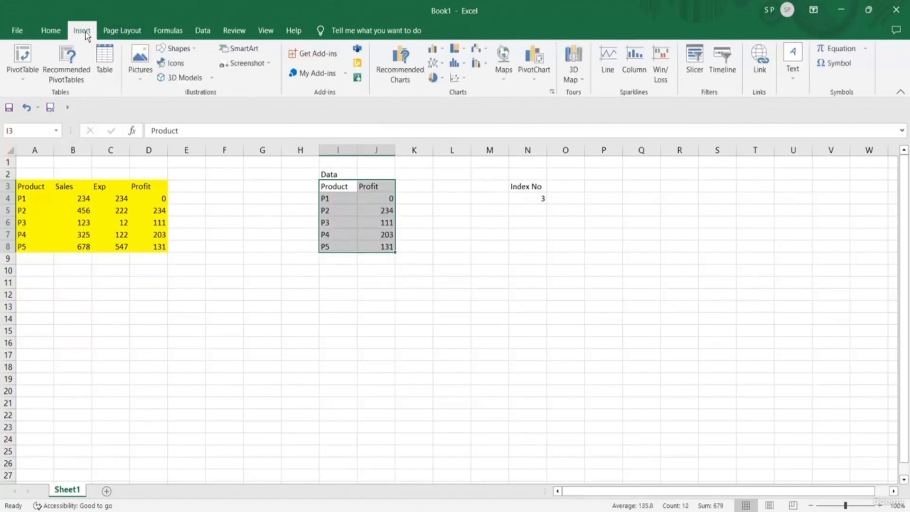
pyautogui.click(436, 48)
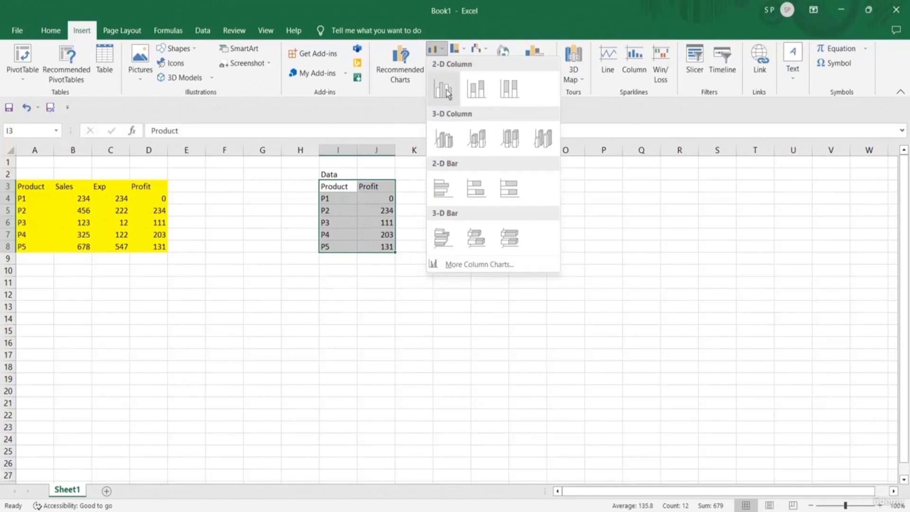
pyautogui.click(448, 93)
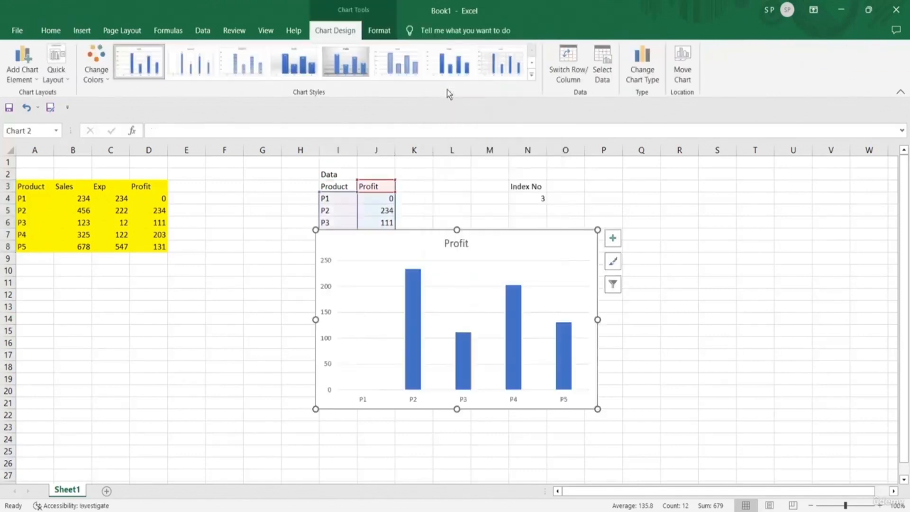
# Move the chart over the Data table and test it by setting the index number in N4 to 1, 2 and 3
pyautogui.moveTo(431, 248); pyautogui.dragTo(322, 179)
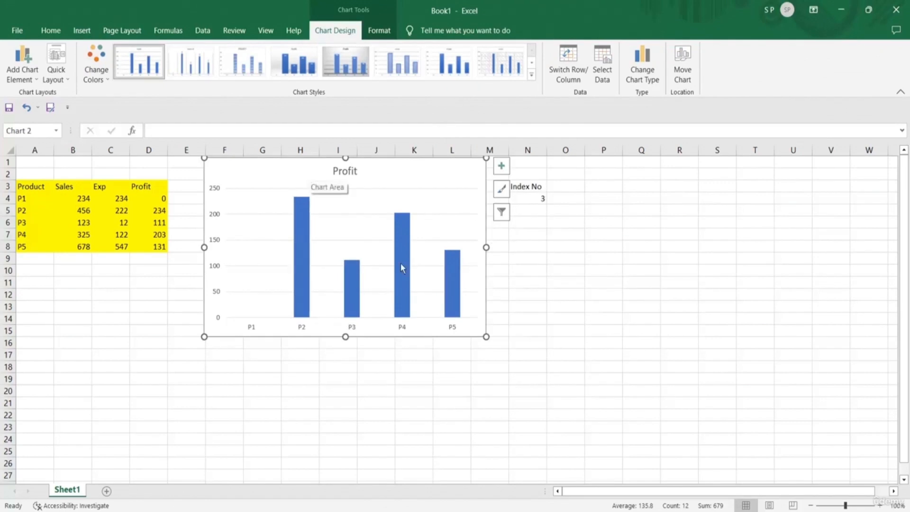
pyautogui.click(540, 201)
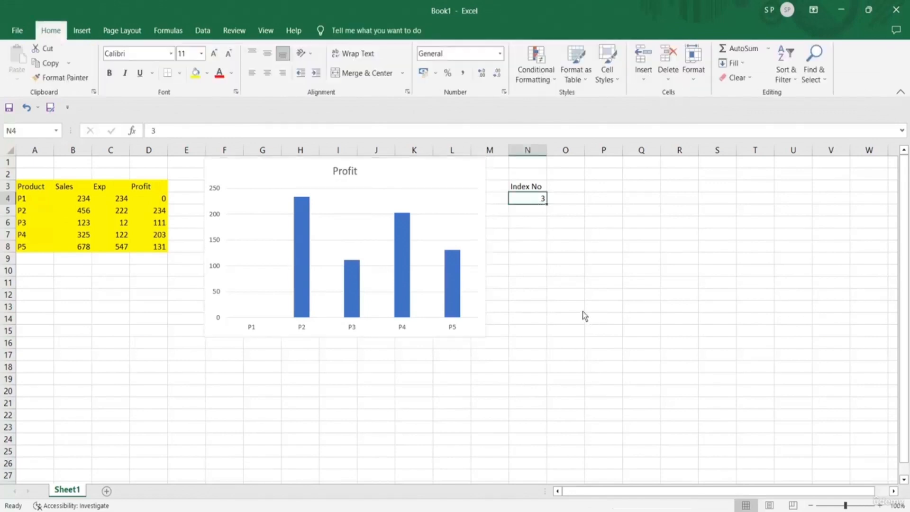
pyautogui.write('1')
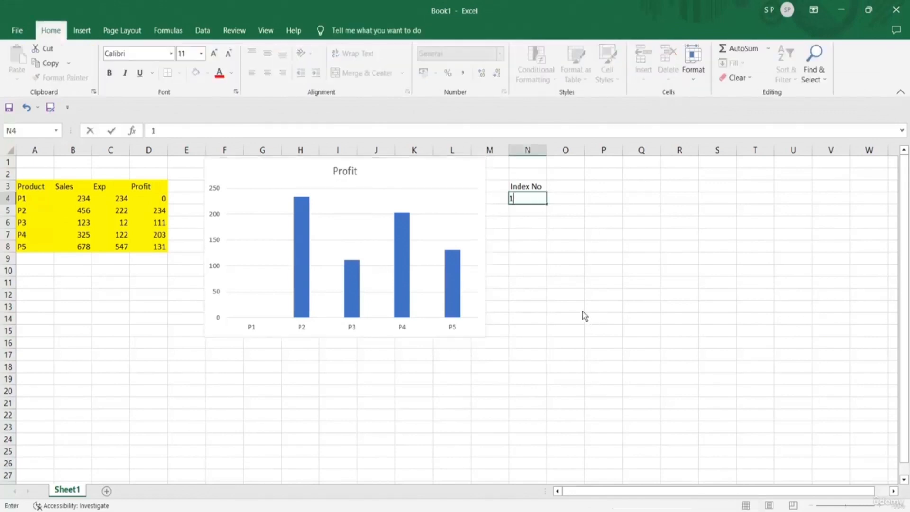
pyautogui.press('Return')
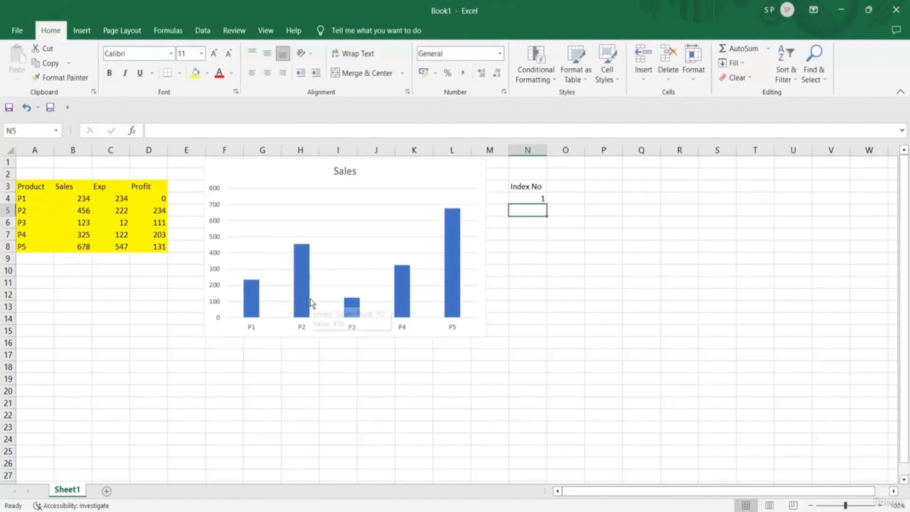
pyautogui.click(533, 200)
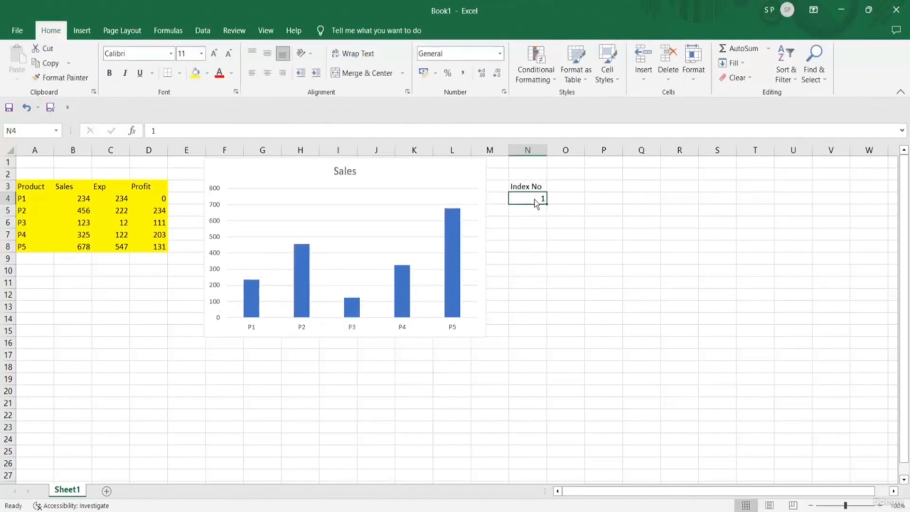
pyautogui.write('2')
pyautogui.press('Return')
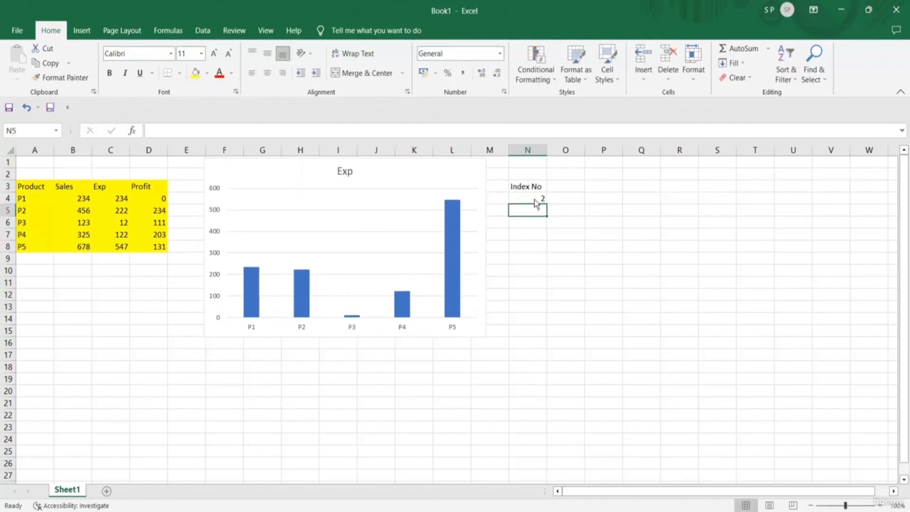
pyautogui.click(533, 199)
pyautogui.write('3')
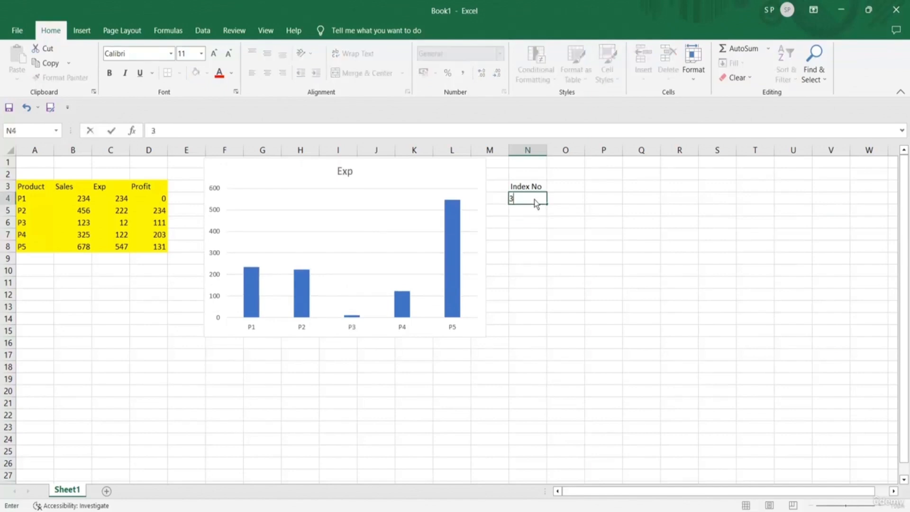
pyautogui.press('Return')
pyautogui.click(542, 204)
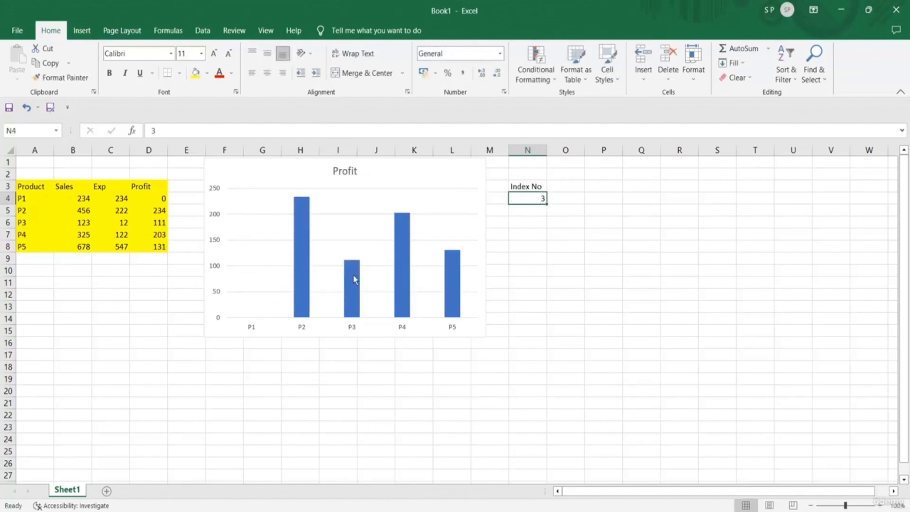
# Move the chart below the Data table to view its source data, and place it back over the table
pyautogui.moveTo(300, 258)
pyautogui.click(337, 197)
pyautogui.moveTo(379, 168); pyautogui.dragTo(496, 314)
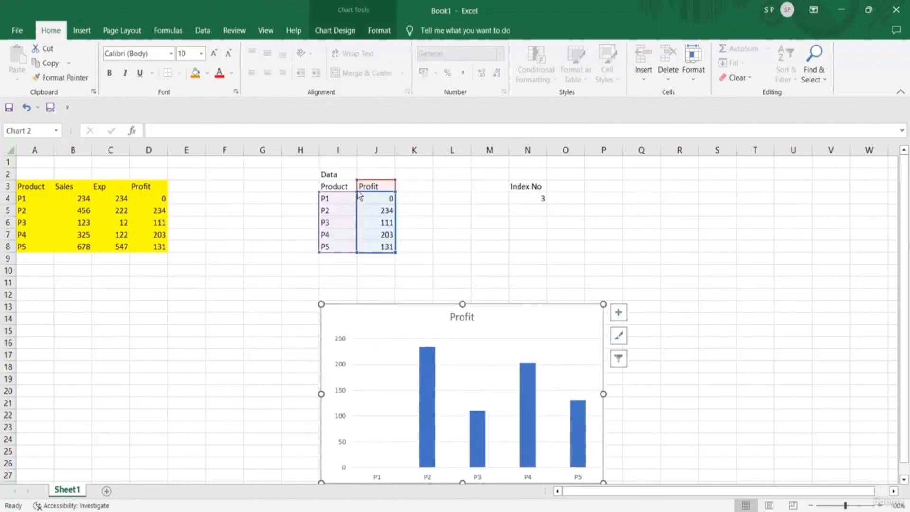
pyautogui.moveTo(508, 317); pyautogui.dragTo(395, 191)
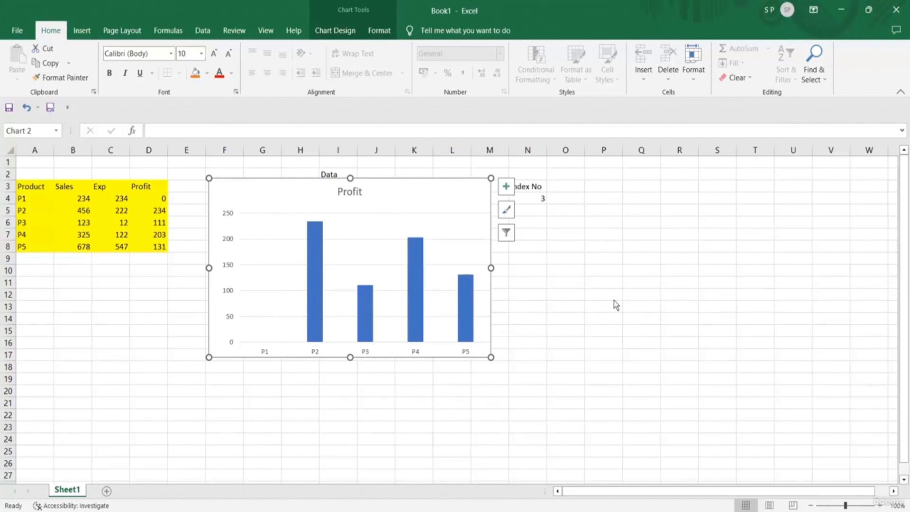
pyautogui.moveTo(400, 197); pyautogui.dragTo(392, 181)
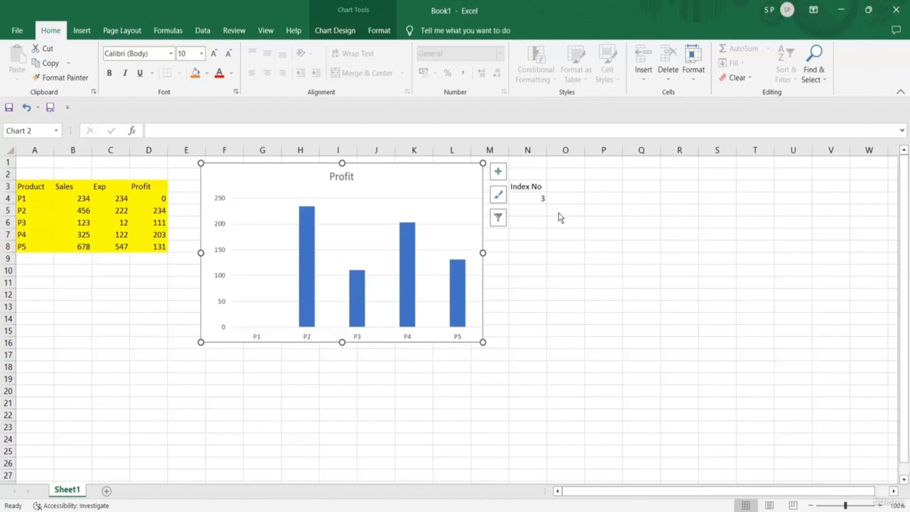
pyautogui.moveTo(375, 177); pyautogui.dragTo(390, 172)
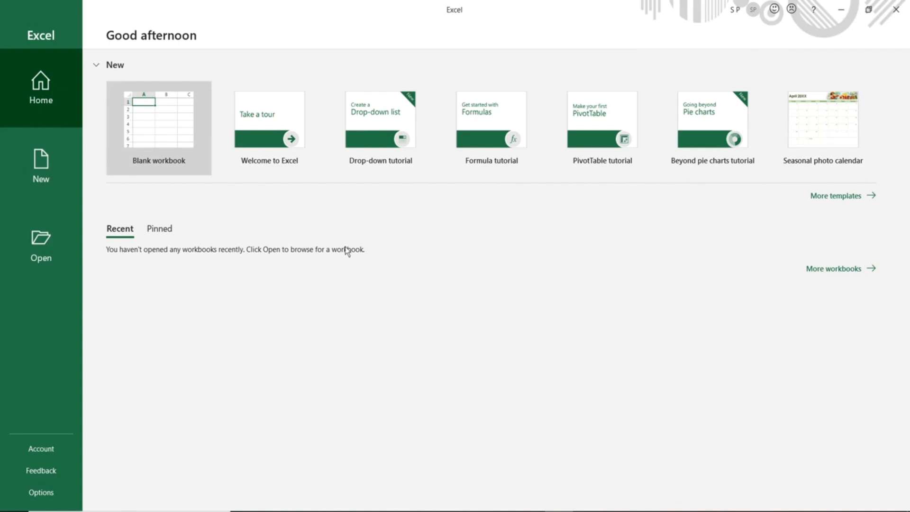
# Create a new blank workbook
pyautogui.click(172, 129)
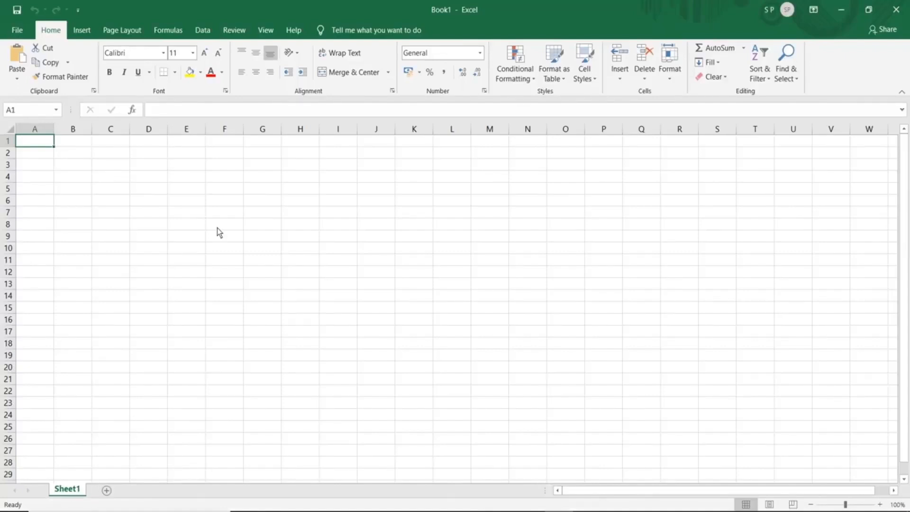
pyautogui.click(70, 157)
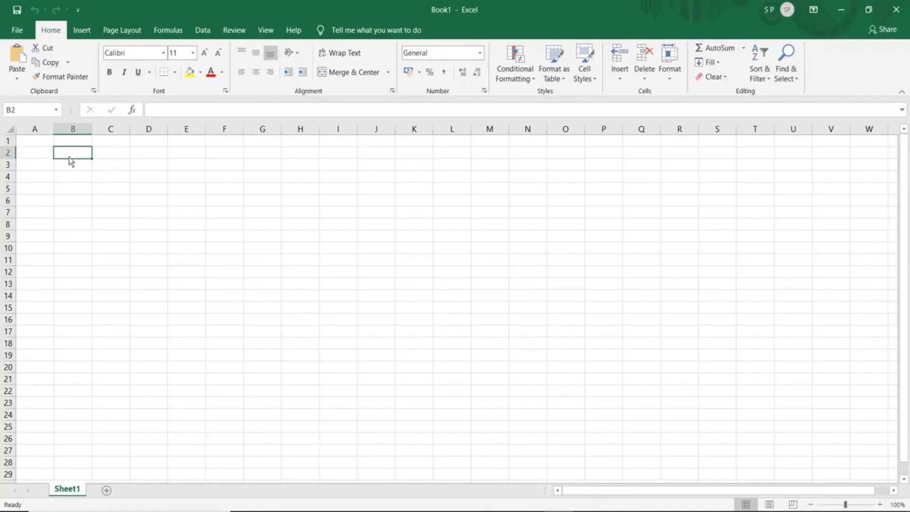
pyautogui.click(100, 153)
pyautogui.click(143, 156)
pyautogui.click(147, 167)
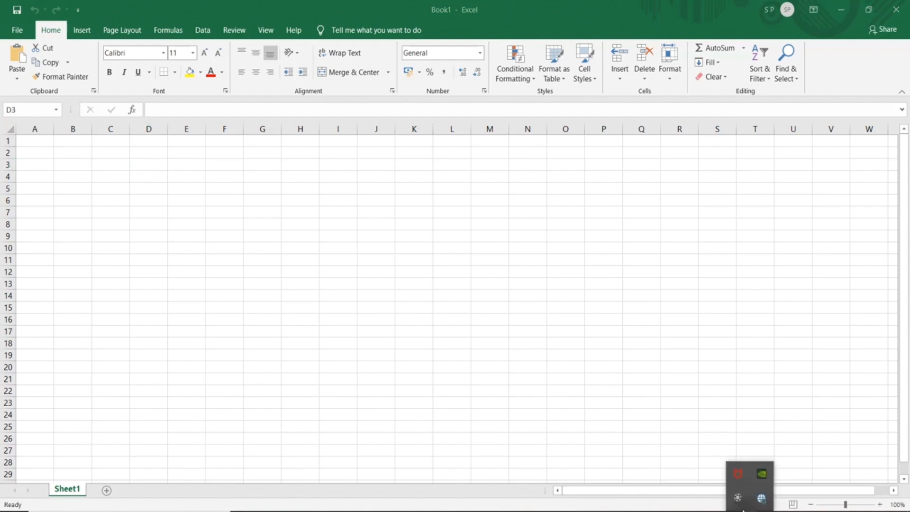
pyautogui.click(737, 498)
pyautogui.click(883, 481)
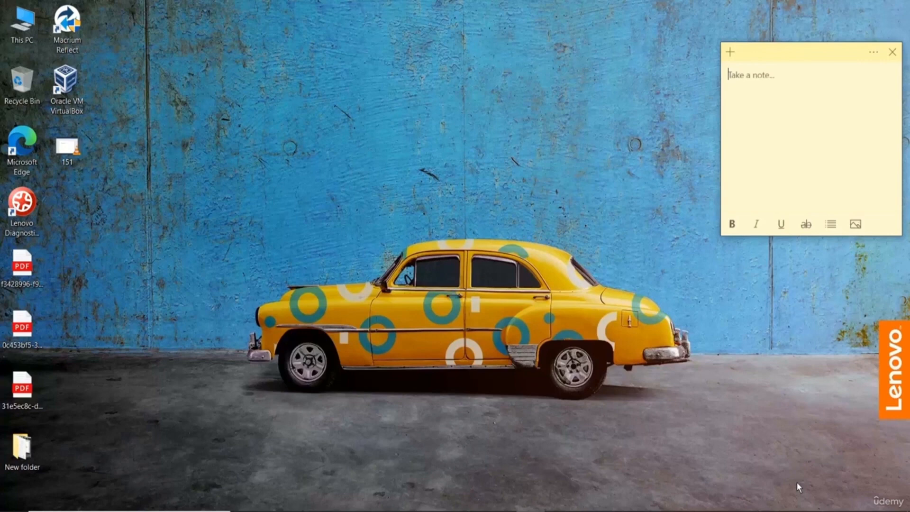
# Launch Excel from the desktop and create a blank workbook
pyautogui.press('super')
pyautogui.write('excel')
pyautogui.press('Return')
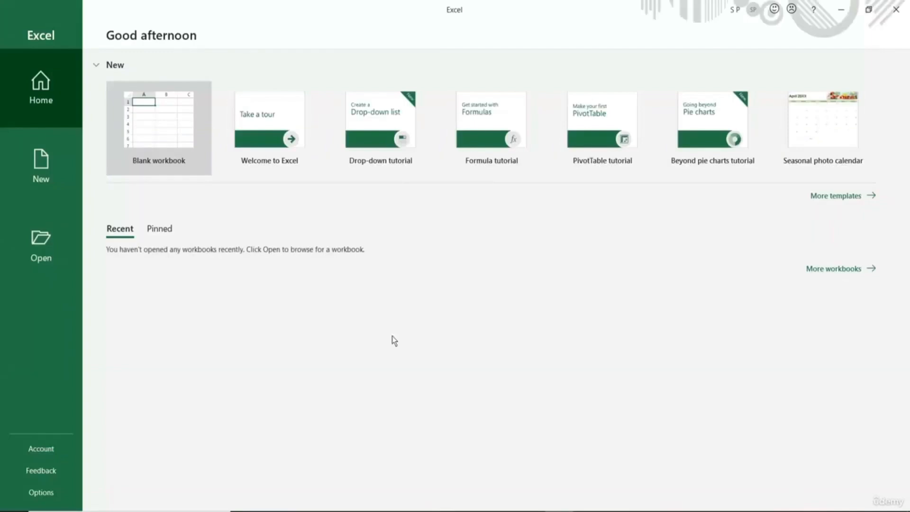
pyautogui.click(173, 137)
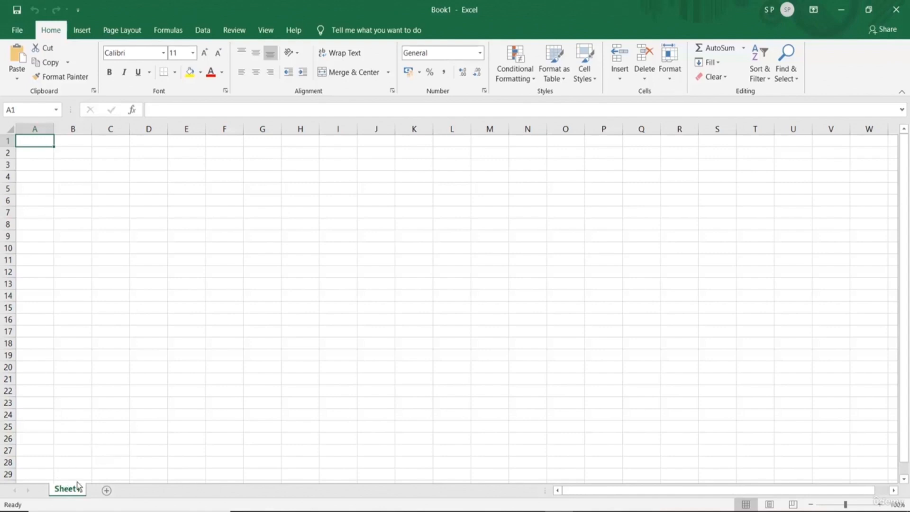
# Add two new worksheets to the workbook and return to Sheet1
pyautogui.click(108, 492)
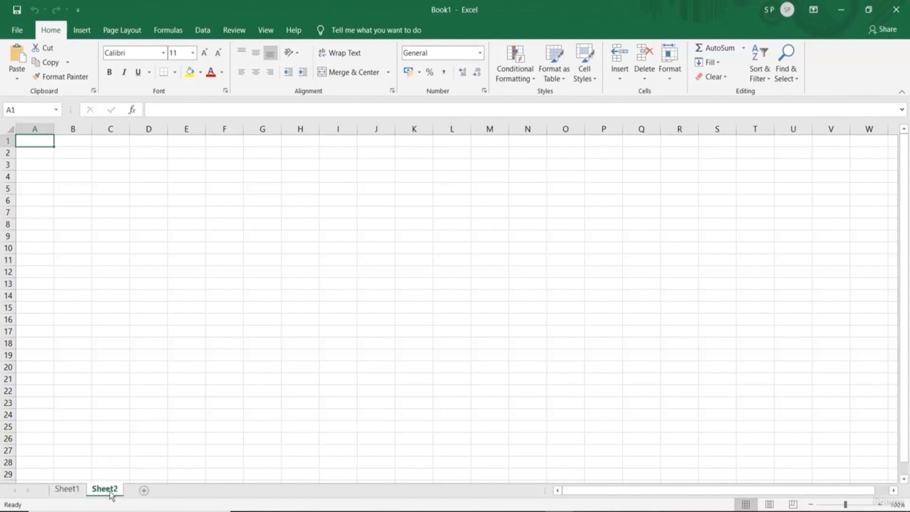
pyautogui.click(145, 490)
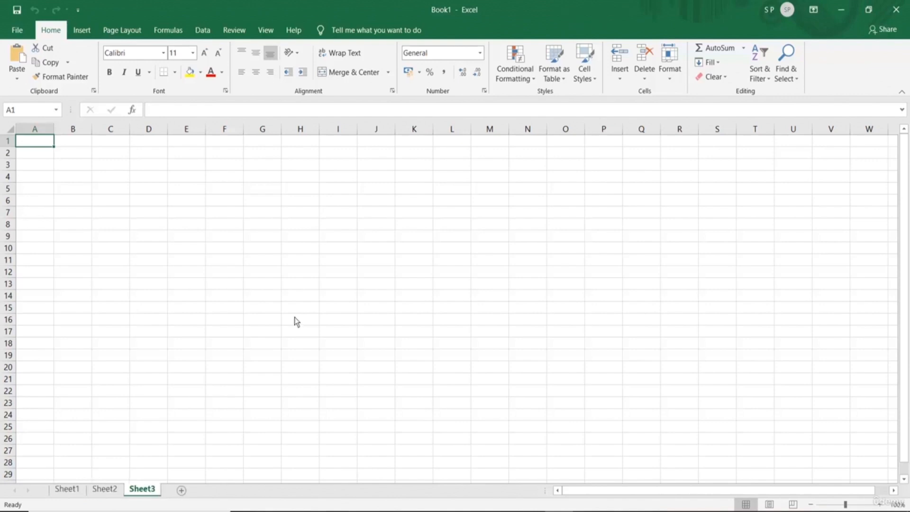
pyautogui.click(74, 490)
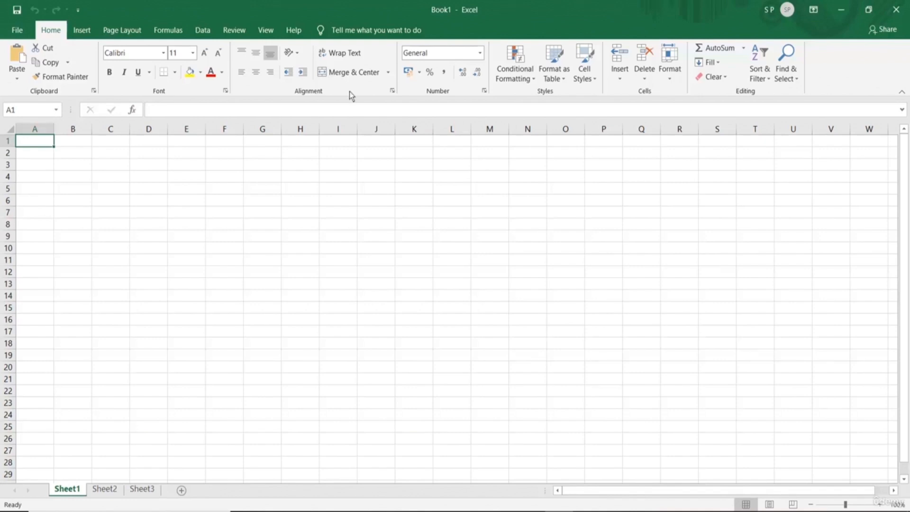
pyautogui.doubleClick(432, 10)
pyautogui.doubleClick(451, 8)
# Enter the column headers E. ID in A1 and E. Names in B1 on Sheet1
pyautogui.write('E. ID')
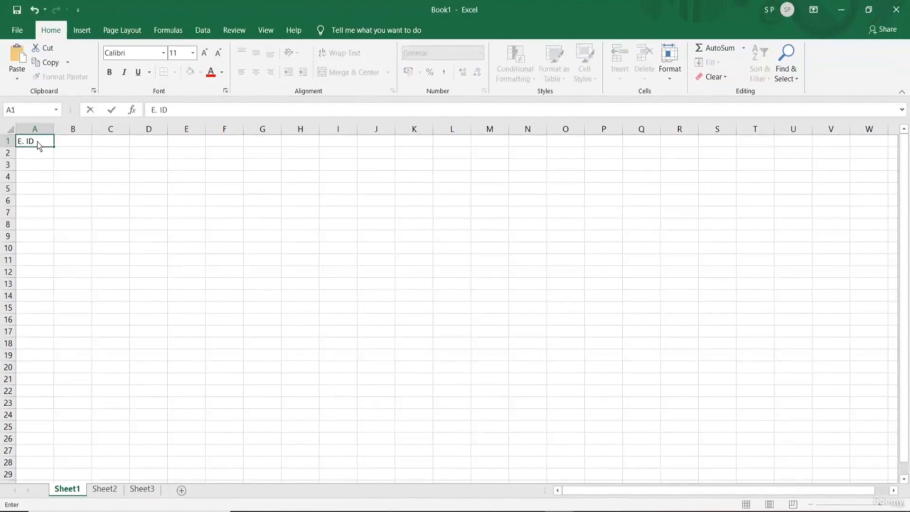
pyautogui.press('Tab')
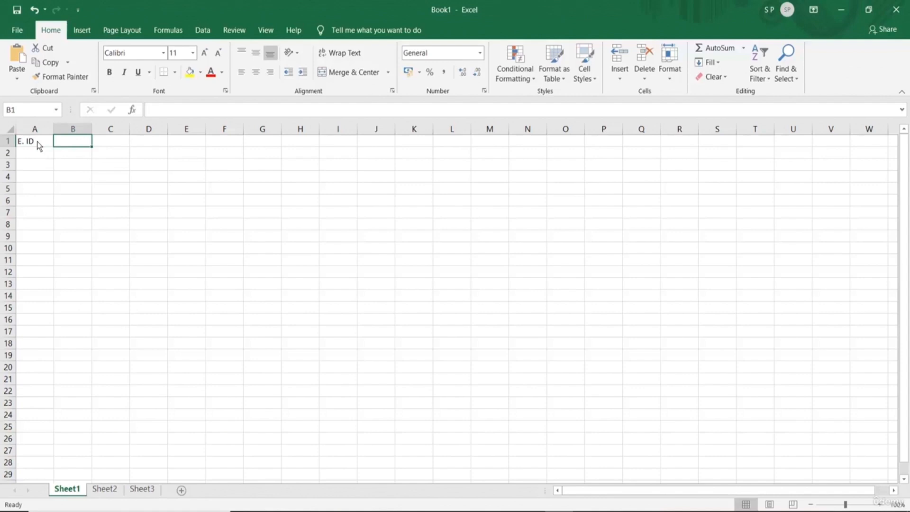
pyautogui.write('E. Names')
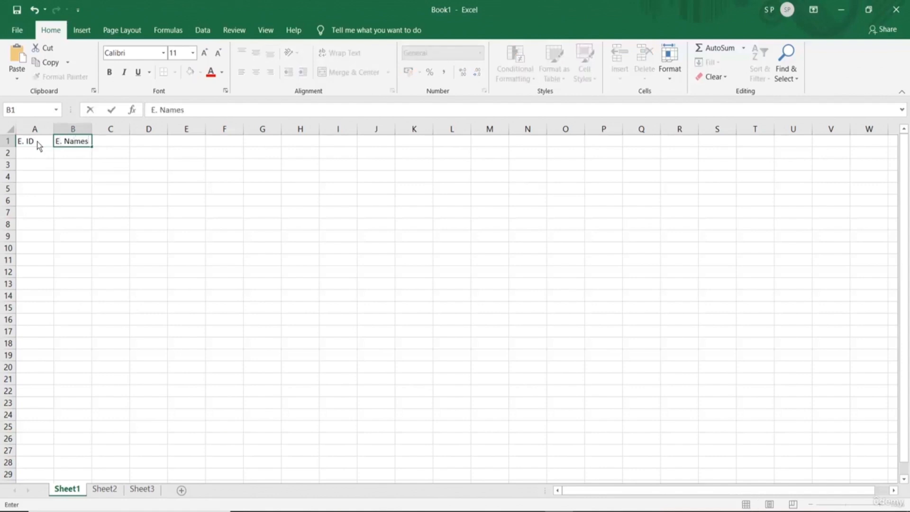
pyautogui.press('Return')
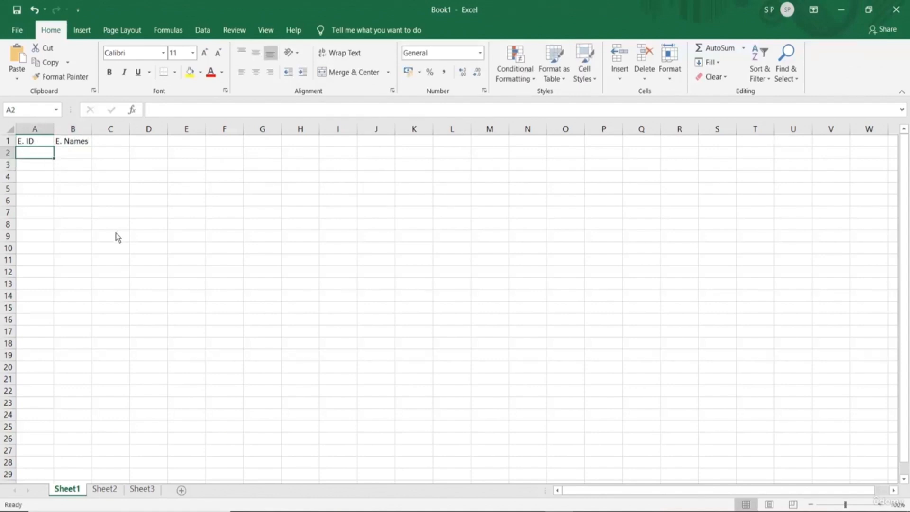
# Enter the first employee's ID in A2 and the employee's first name in B2
pyautogui.write('0001')
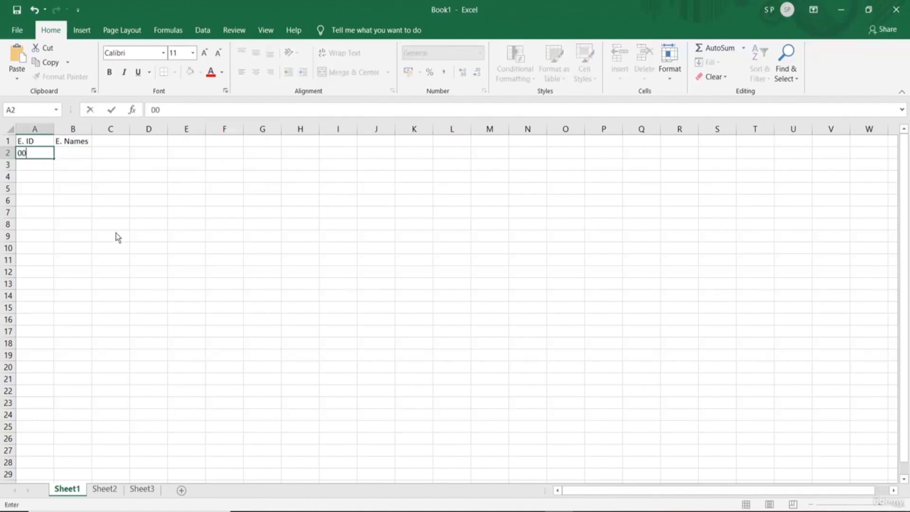
pyautogui.click(68, 156)
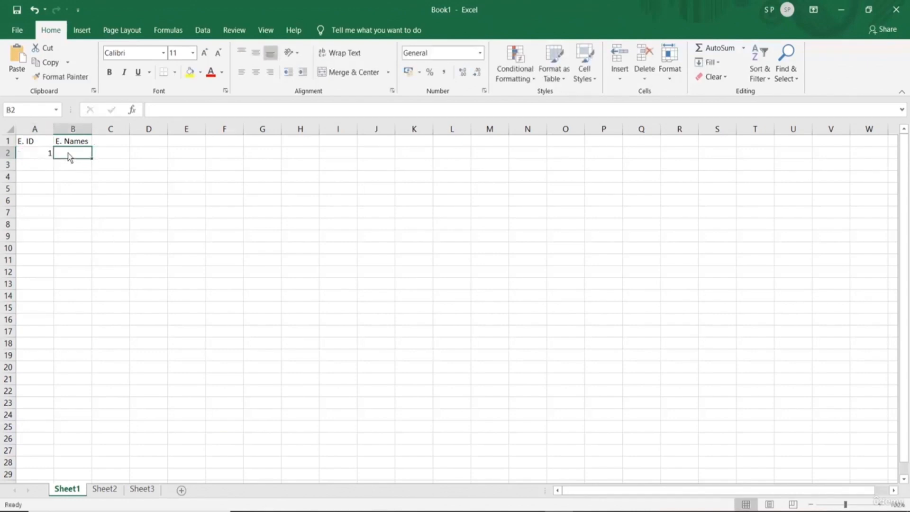
pyautogui.write('John')
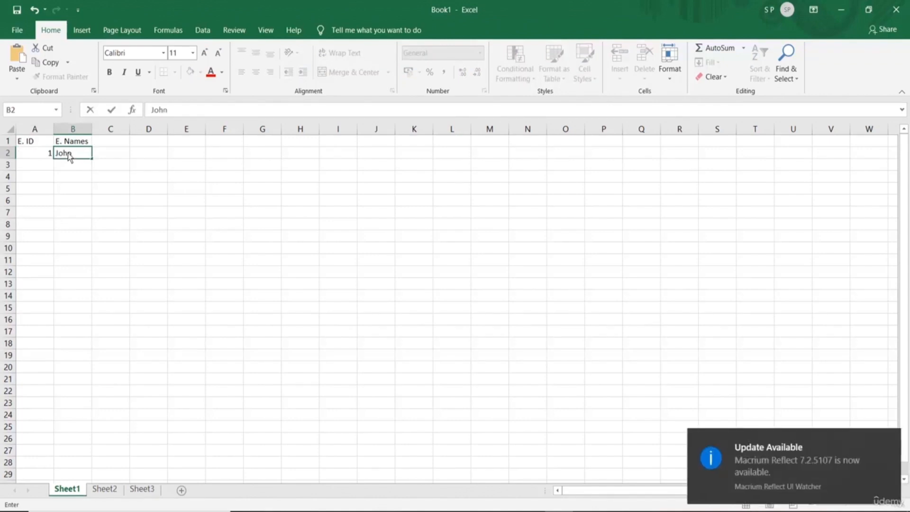
pyautogui.press('Tab')
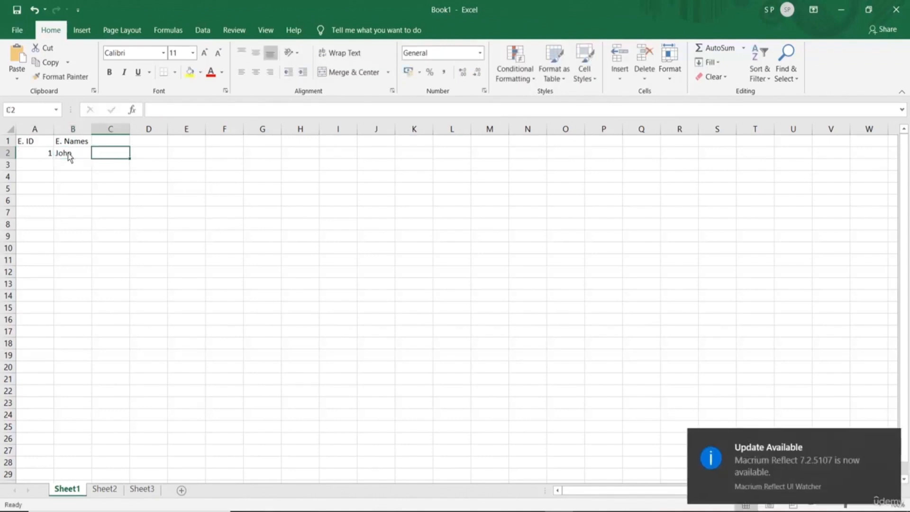
pyautogui.click(41, 158)
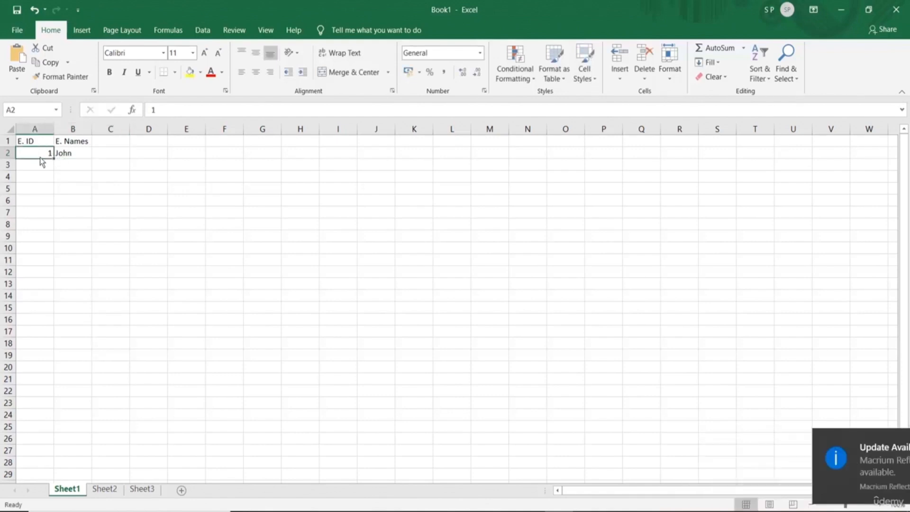
pyautogui.click(62, 157)
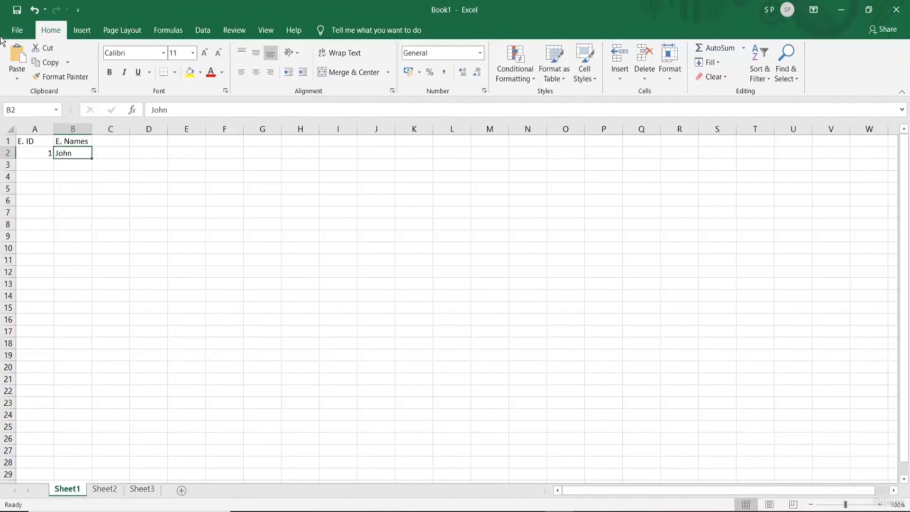
# Save the workbook to the Desktop as an Excel Workbook named E-Sheet 1
pyautogui.click(17, 30)
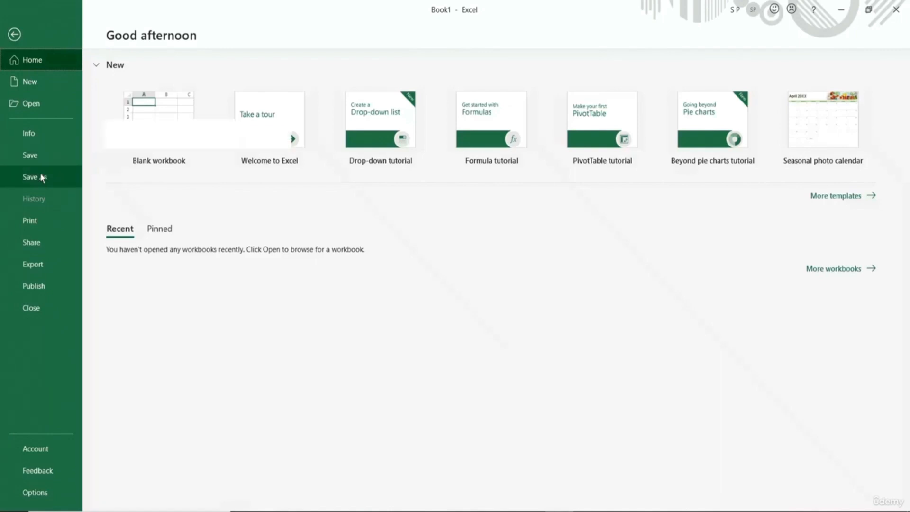
pyautogui.click(41, 177)
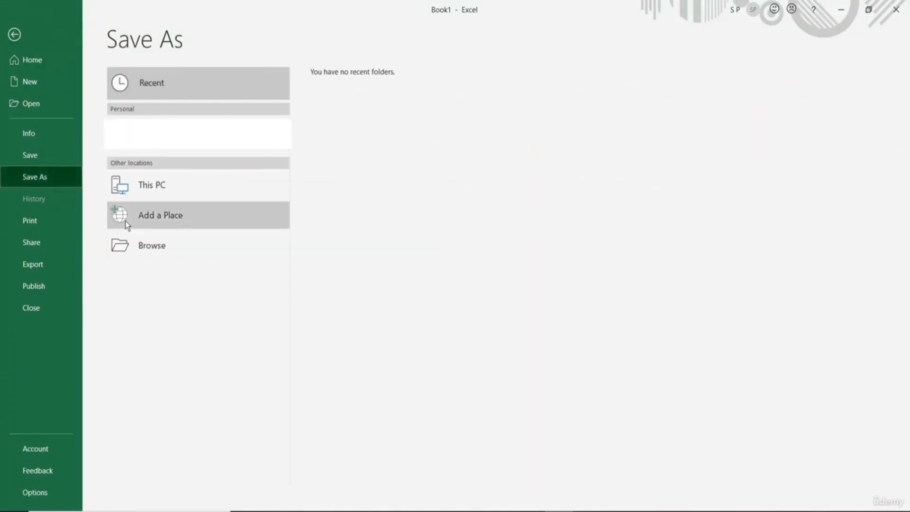
pyautogui.click(139, 244)
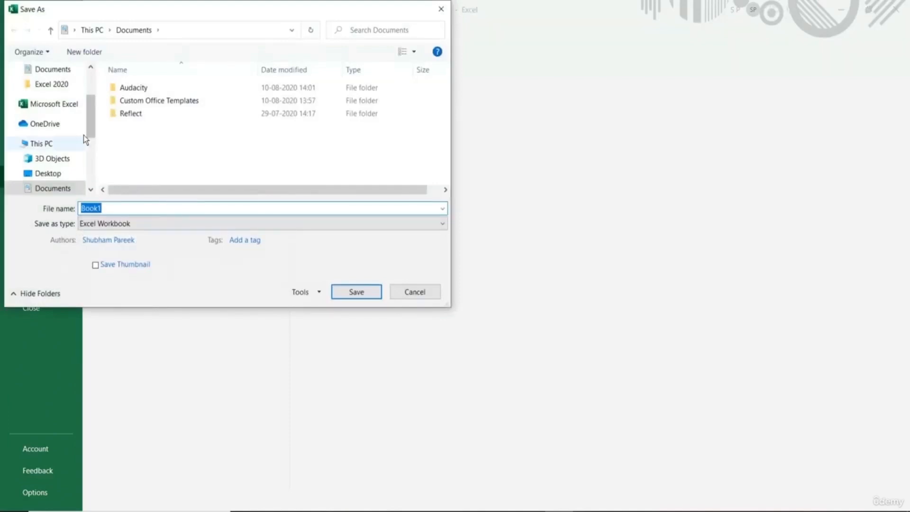
pyautogui.click(60, 174)
pyautogui.click(113, 211)
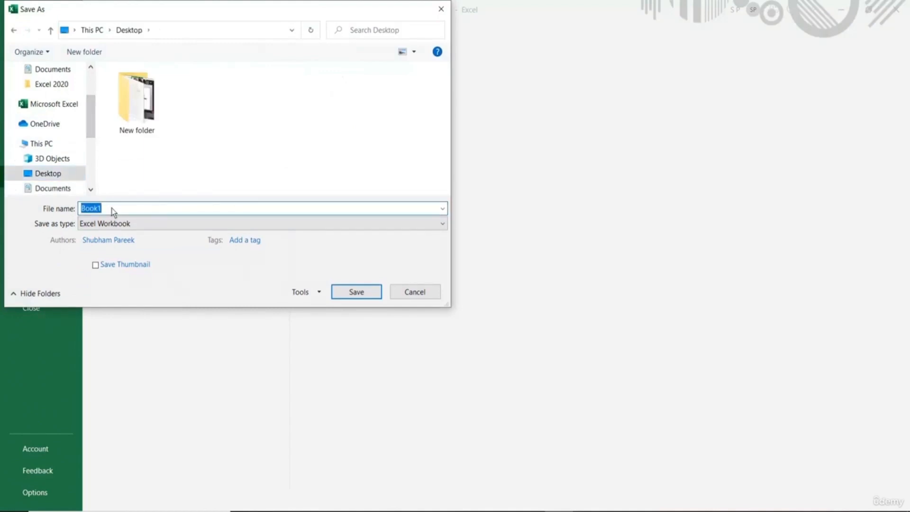
pyautogui.write('E-Sheet 1')
pyautogui.press('Return')
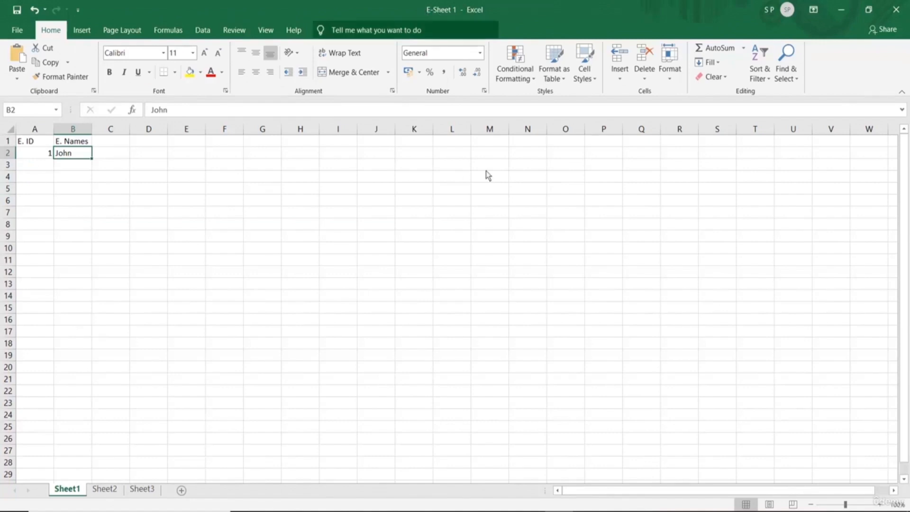
# Enter the second employee's ID in A3 and the employee's first name in B3
pyautogui.click(46, 168)
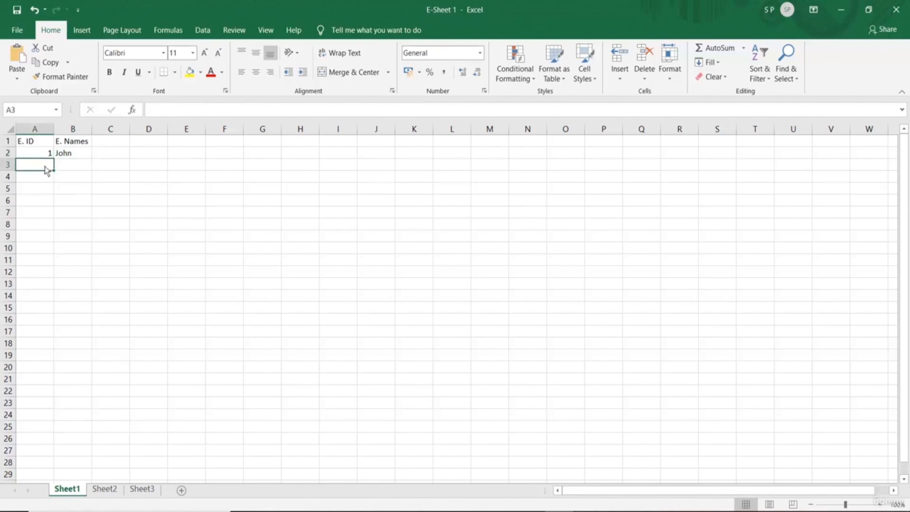
pyautogui.write('2')
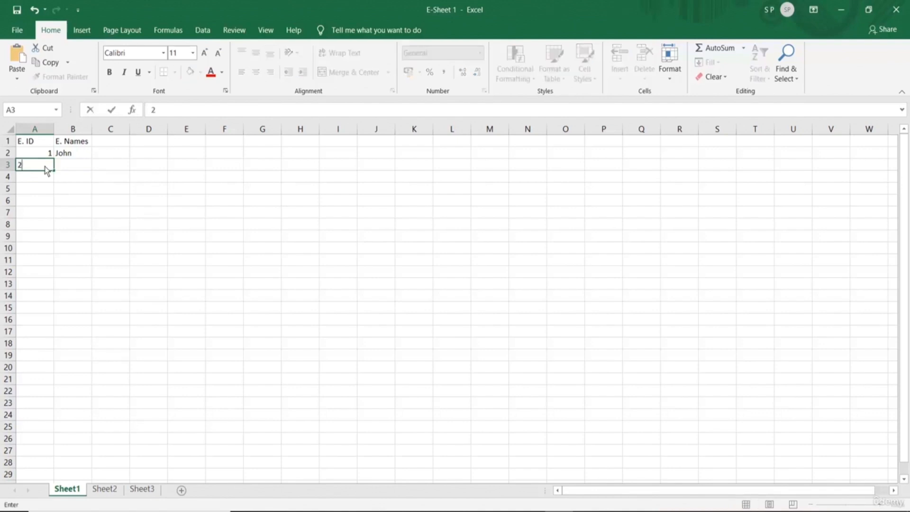
pyautogui.press('Tab')
pyautogui.click(47, 168)
pyautogui.press('Up')
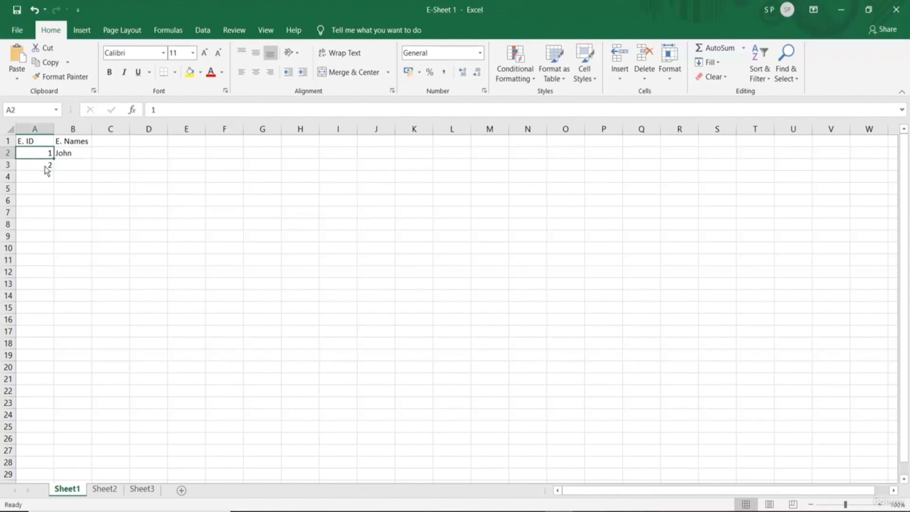
pyautogui.press('Right')
pyautogui.press('Down')
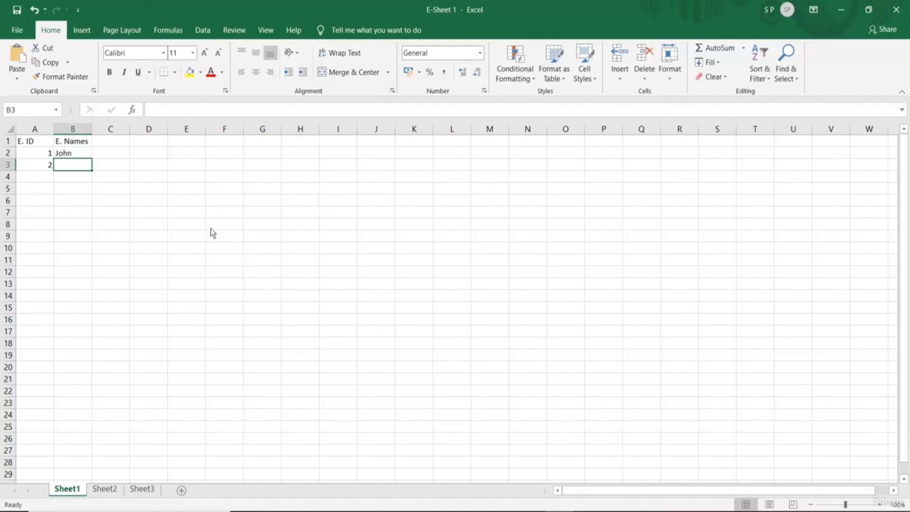
pyautogui.write('Ram')
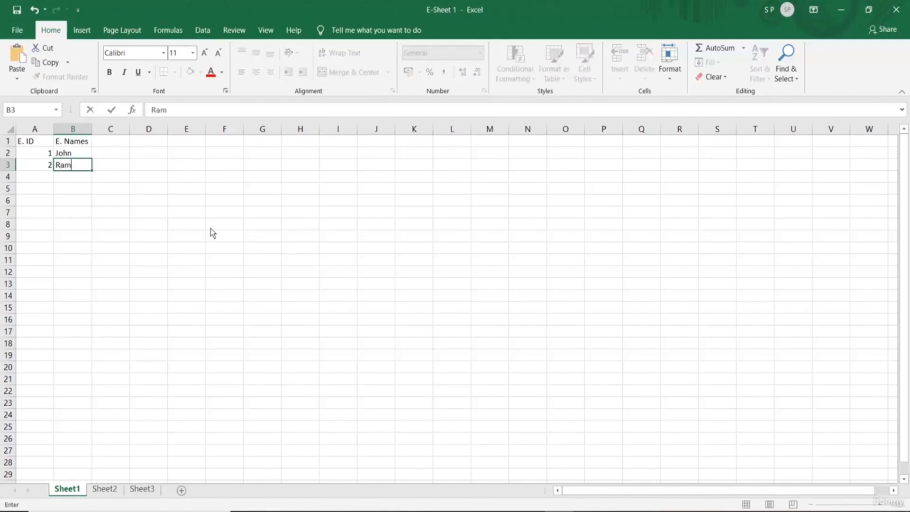
pyautogui.press('Return')
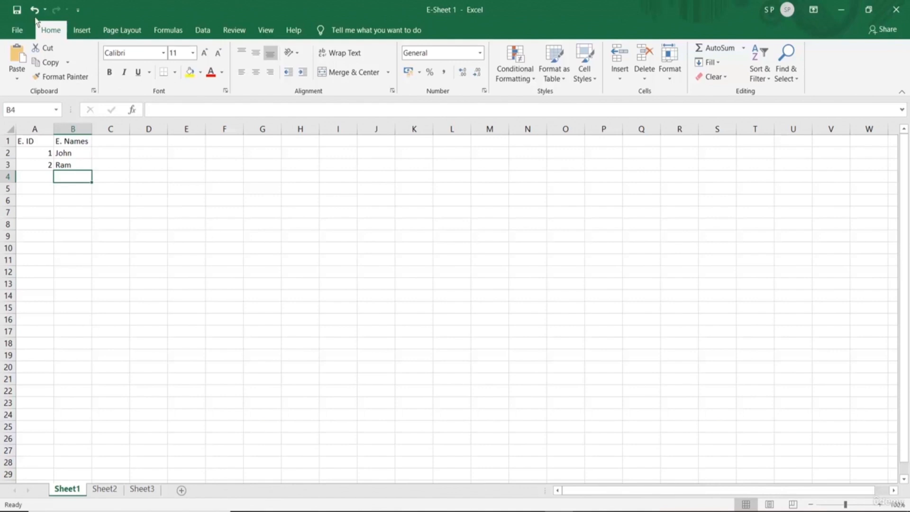
# Save the changes to the E-Sheet 1 workbook and close it
pyautogui.click(18, 29)
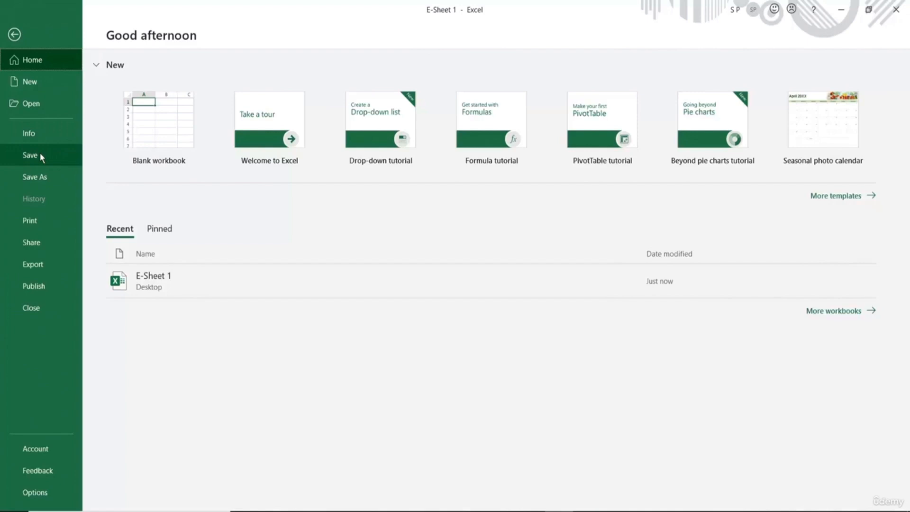
pyautogui.click(40, 155)
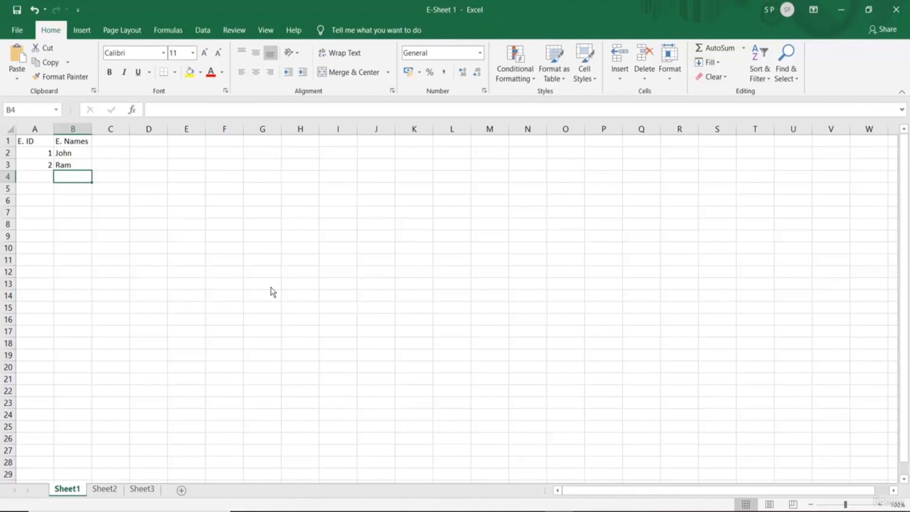
pyautogui.click(69, 166)
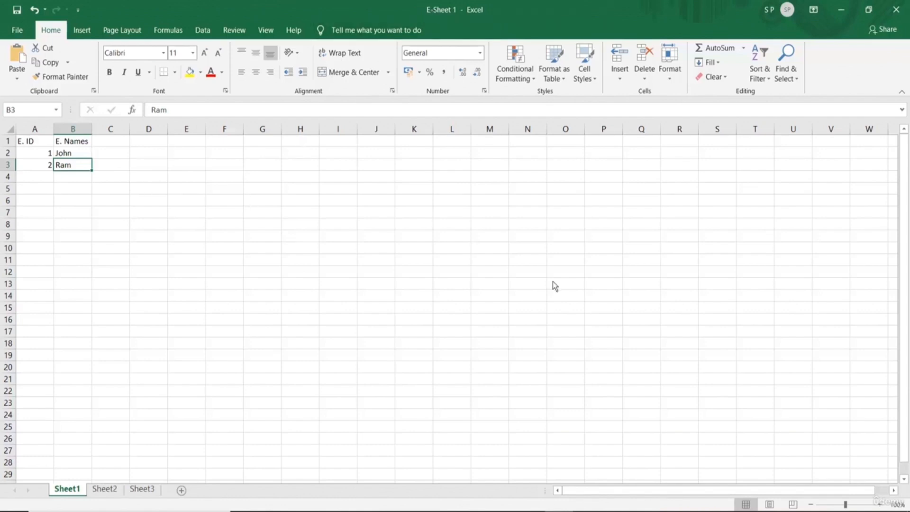
pyautogui.click(897, 9)
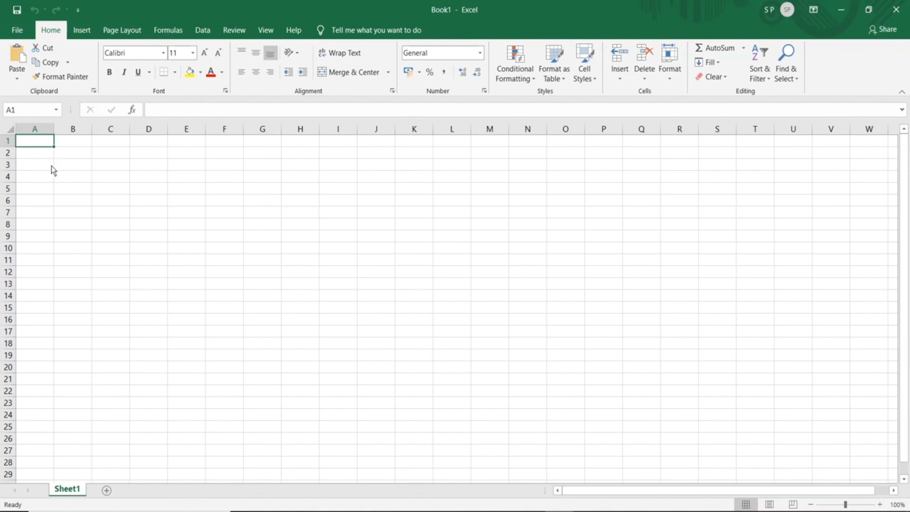
# Set the Quick Access Toolbar to show below the ribbon in the Excel options
pyautogui.click(17, 30)
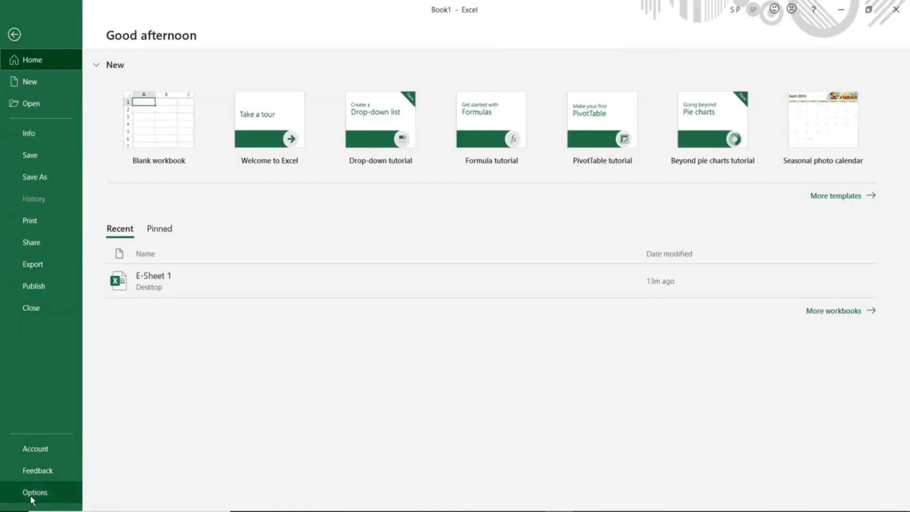
pyautogui.click(47, 494)
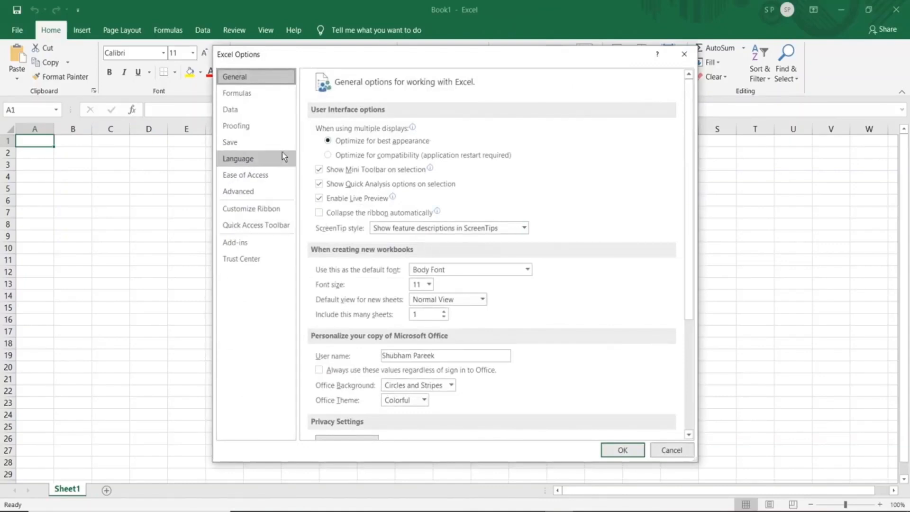
pyautogui.click(248, 224)
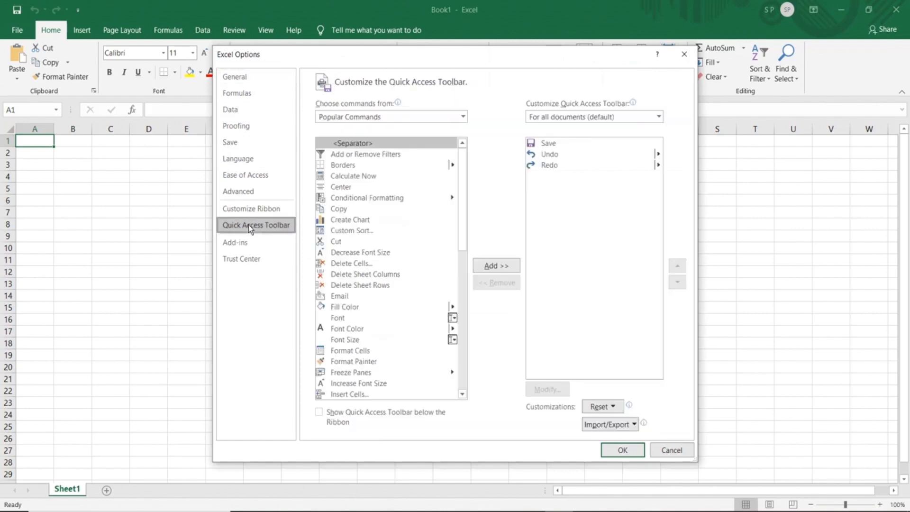
pyautogui.click(319, 413)
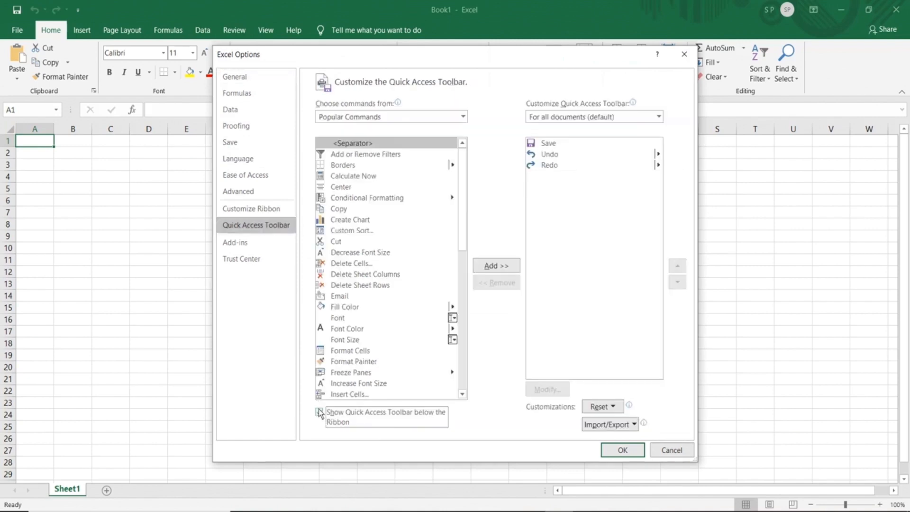
pyautogui.click(617, 451)
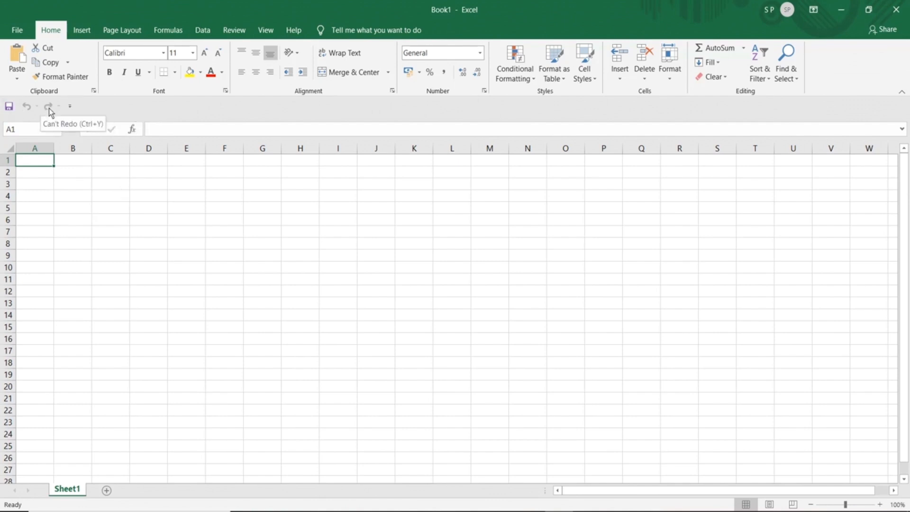
# Add the Save As command to the Quick Access Toolbar for all documents in the Excel options
pyautogui.click(16, 30)
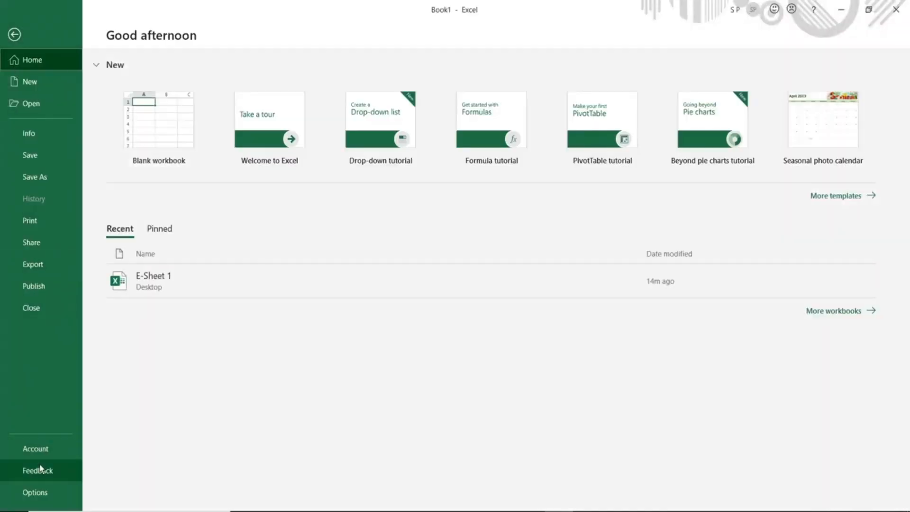
pyautogui.click(39, 493)
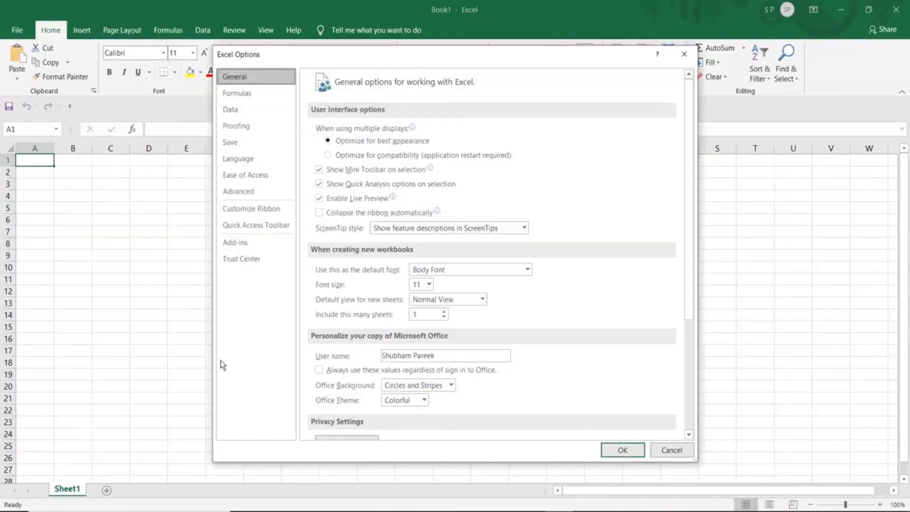
pyautogui.click(245, 222)
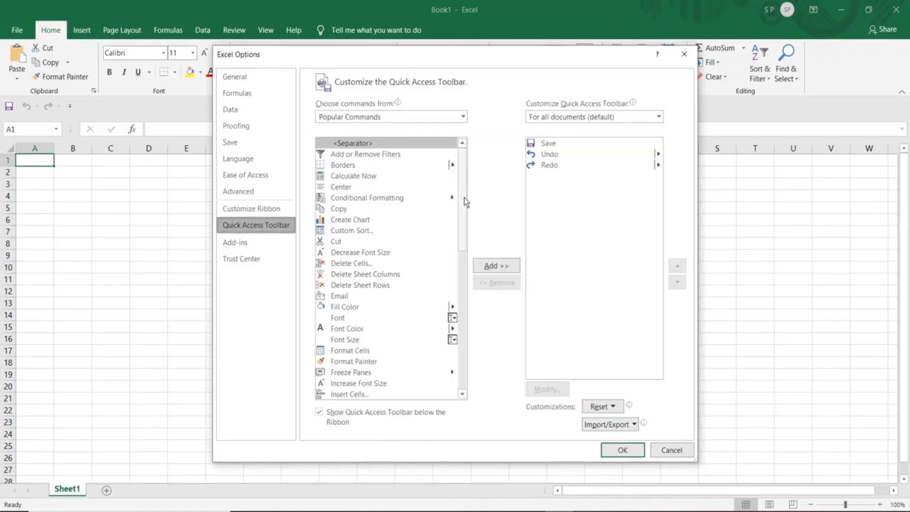
pyautogui.moveTo(465, 202); pyautogui.dragTo(473, 368)
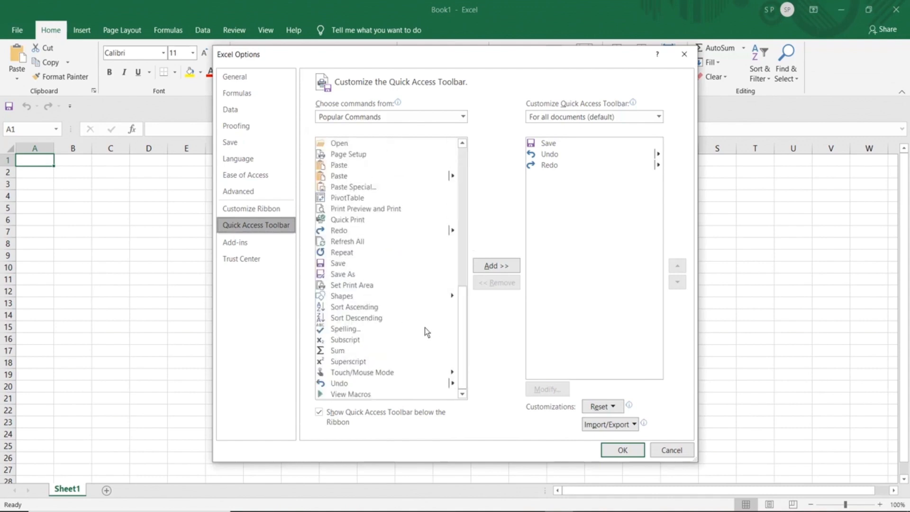
pyautogui.click(342, 275)
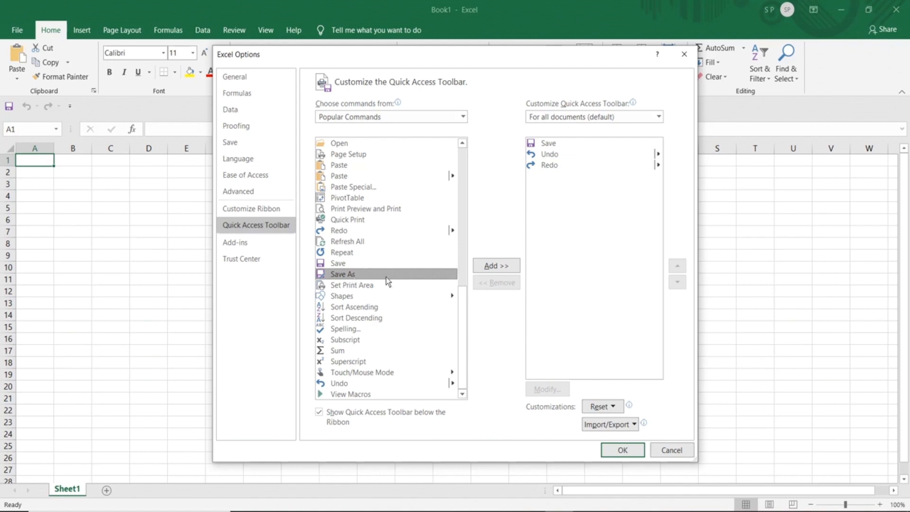
pyautogui.click(488, 268)
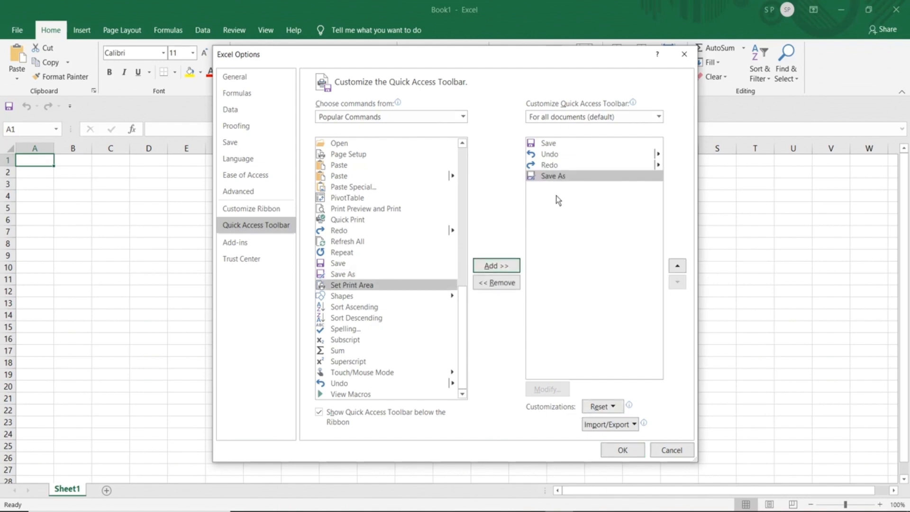
# Remove the Redo command from the Quick Access Toolbar and apply the customization
pyautogui.click(543, 167)
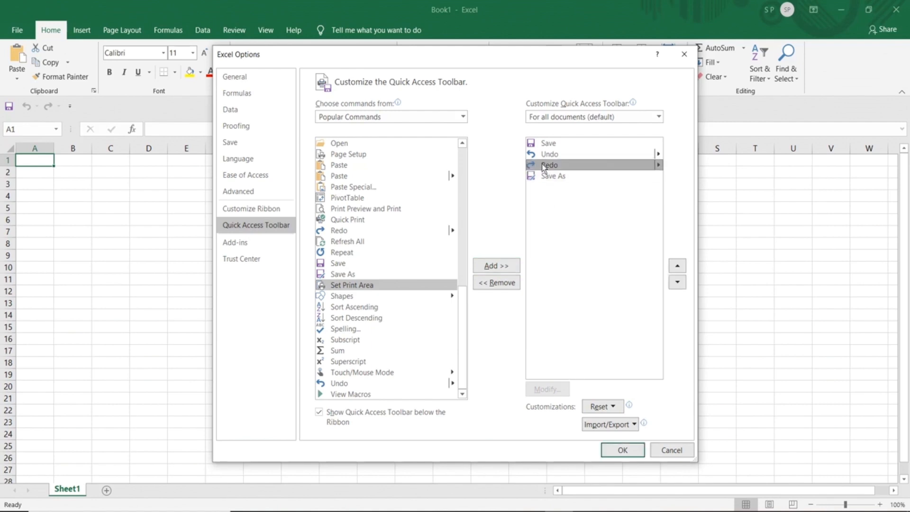
pyautogui.click(498, 283)
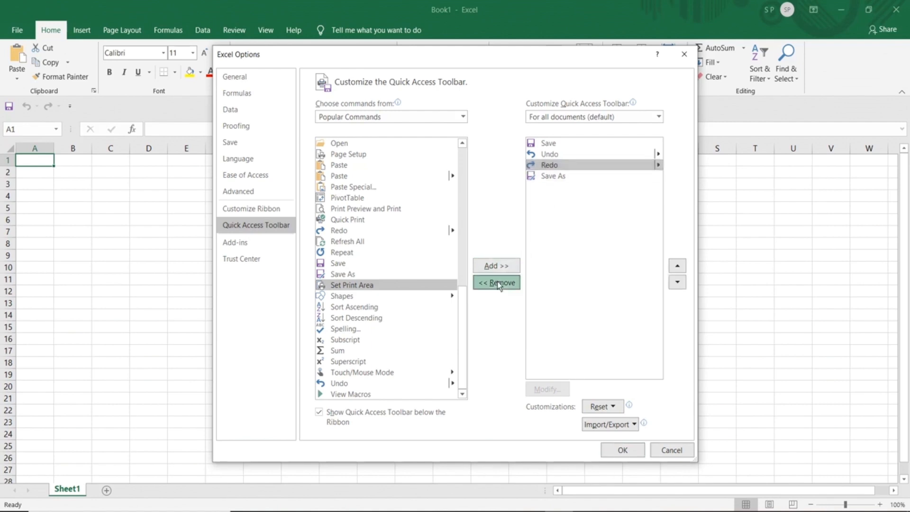
pyautogui.click(623, 451)
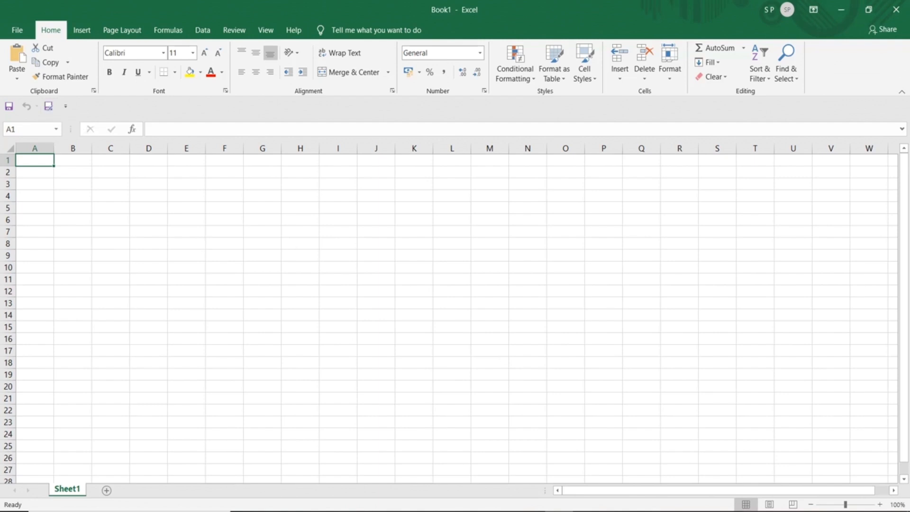
pyautogui.click(750, 511)
pyautogui.click(737, 497)
# Select the entire columns A, B and C one at a time, then column A again
pyautogui.click(38, 150)
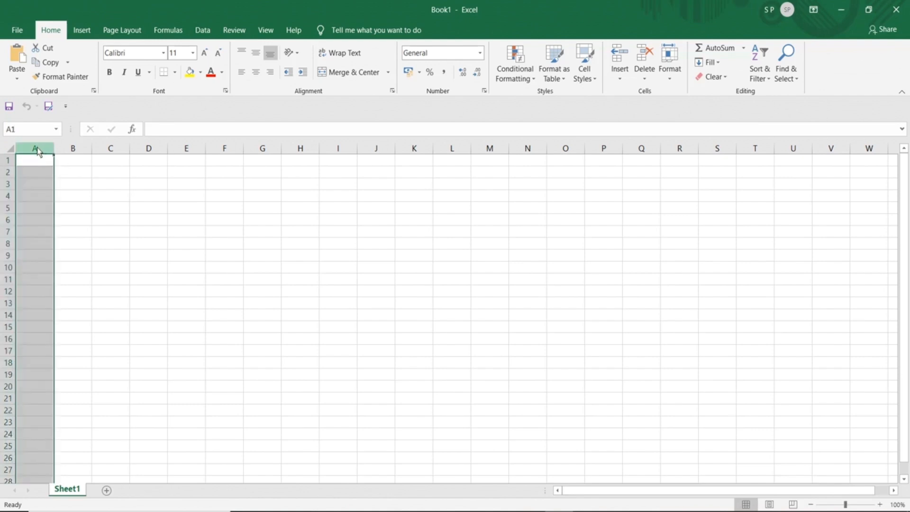
pyautogui.click(67, 148)
pyautogui.click(107, 149)
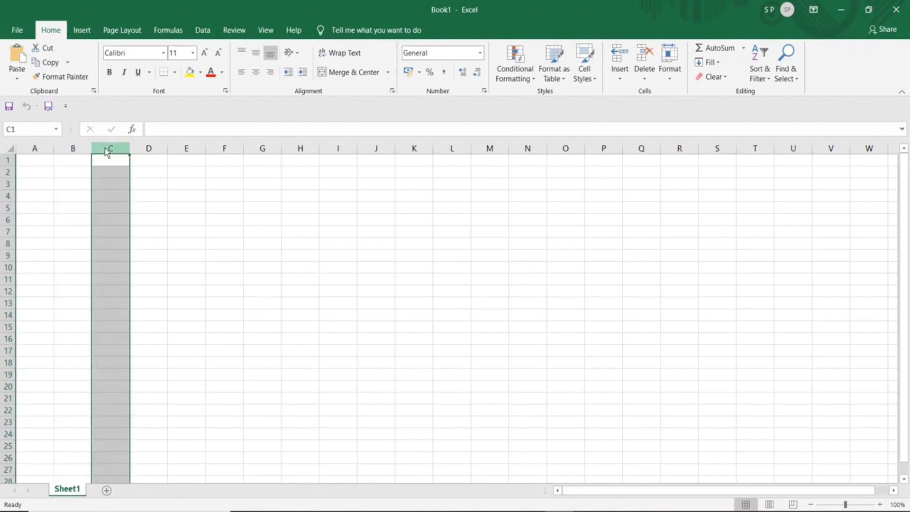
pyautogui.click(37, 151)
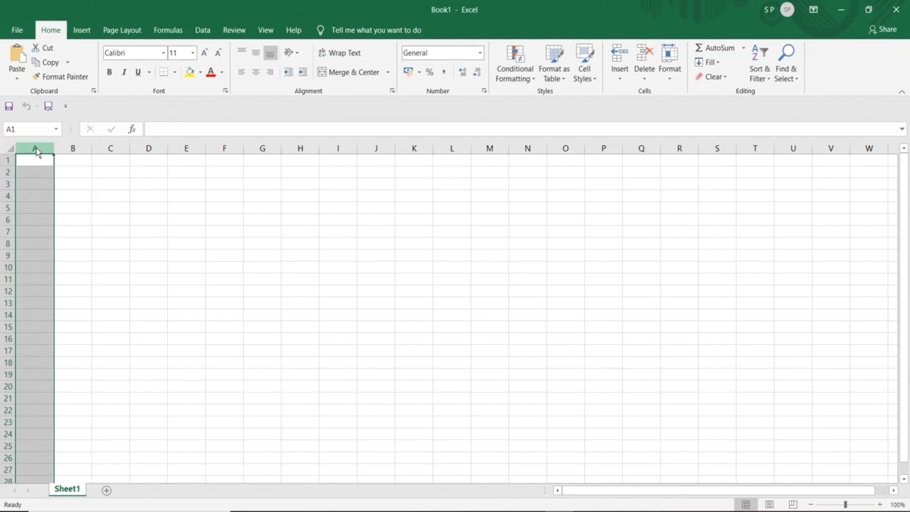
# Select the entire rows 1, 2 and 3 one at a time
pyautogui.click(11, 163)
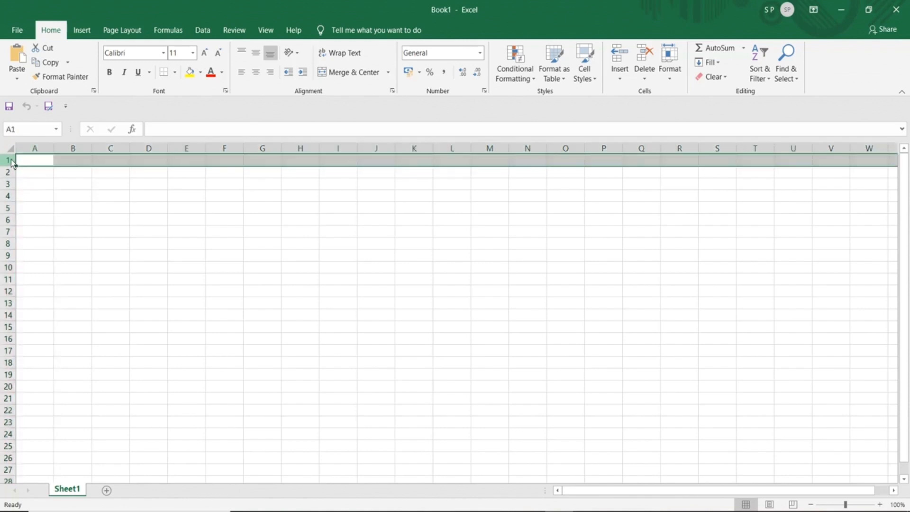
pyautogui.click(8, 174)
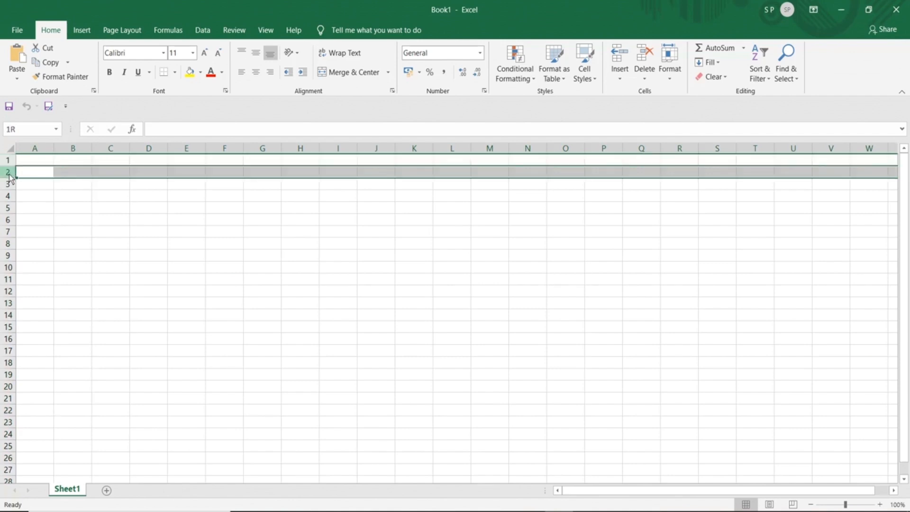
pyautogui.click(10, 185)
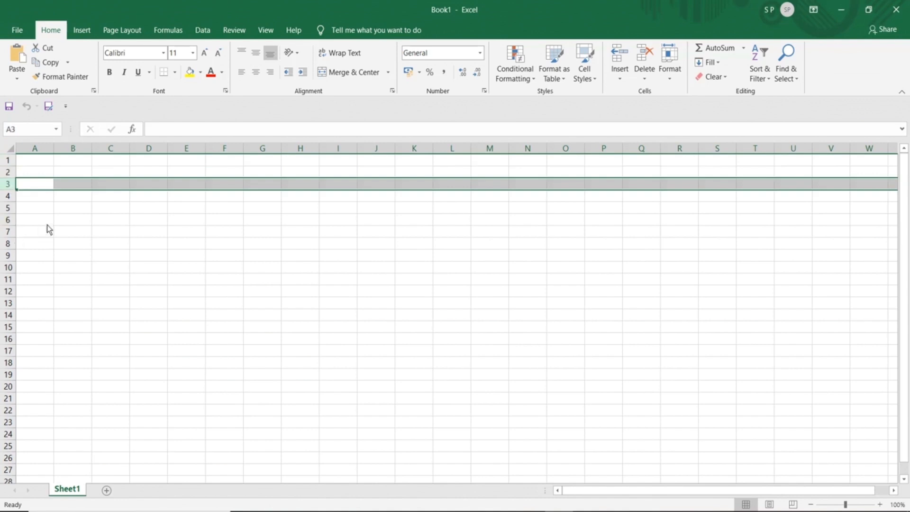
# Select cell C5, its column C and its row 5, then cell C5 again, followed by cells F8 and G4
pyautogui.click(114, 210)
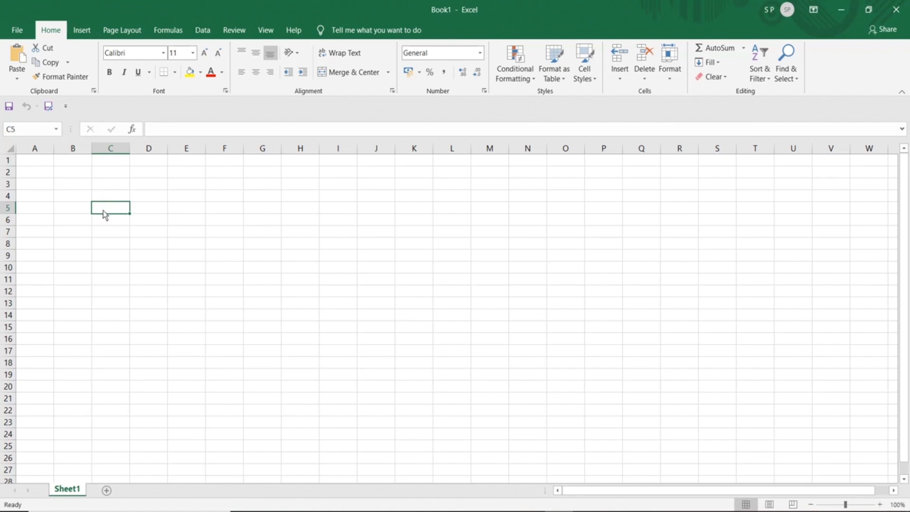
pyautogui.click(110, 151)
pyautogui.click(9, 208)
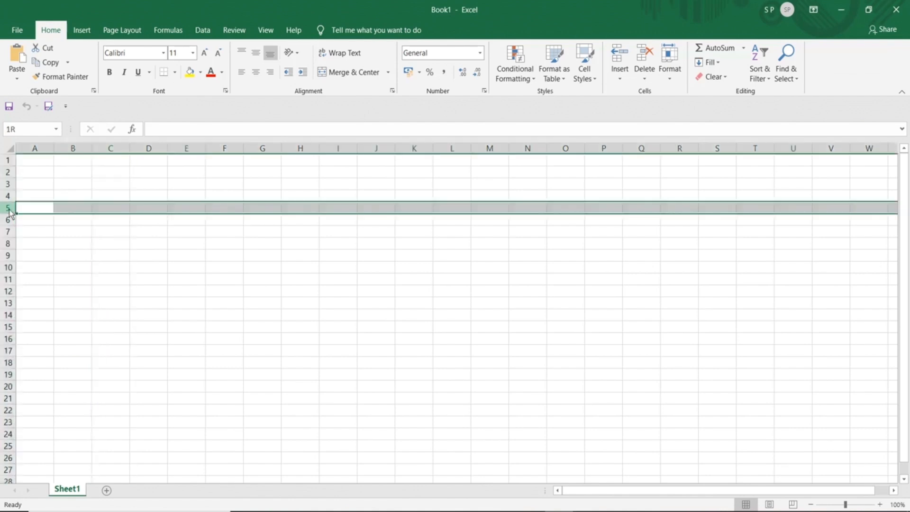
pyautogui.click(106, 213)
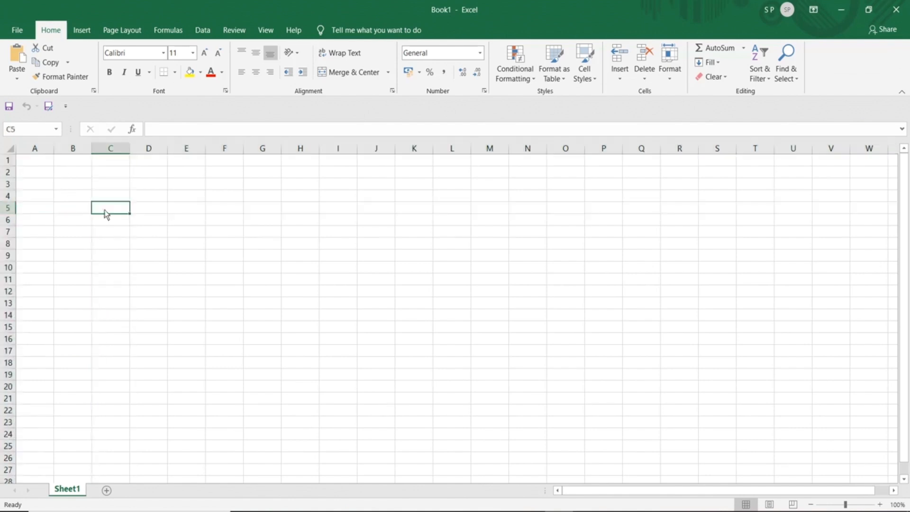
pyautogui.click(11, 129)
pyautogui.click(211, 247)
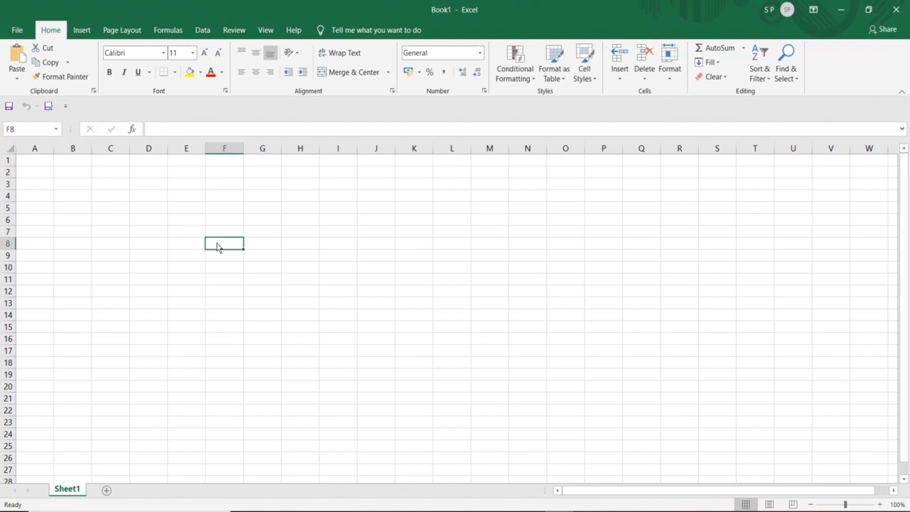
pyautogui.click(267, 204)
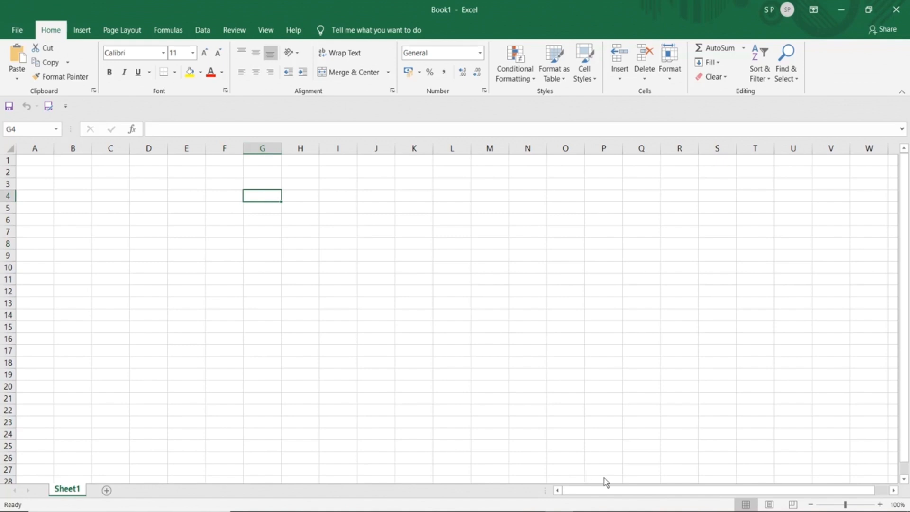
pyautogui.click(749, 510)
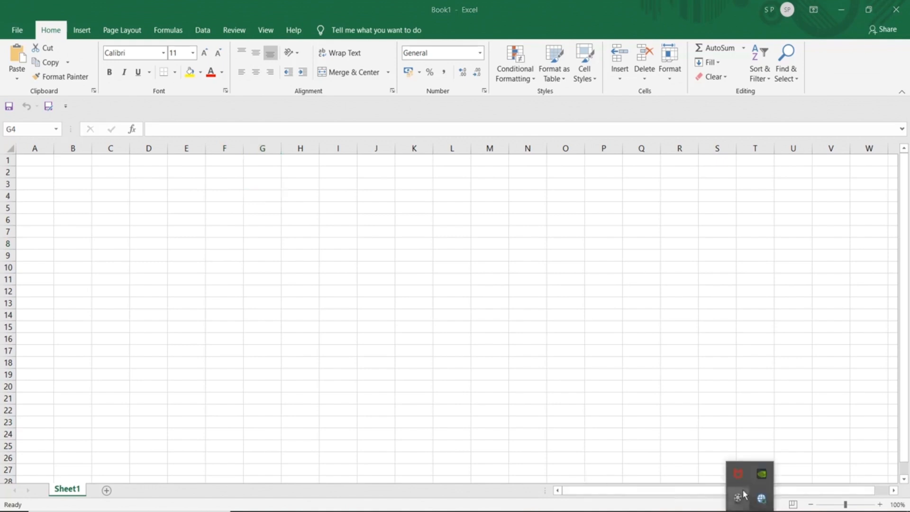
pyautogui.click(740, 495)
pyautogui.click(872, 481)
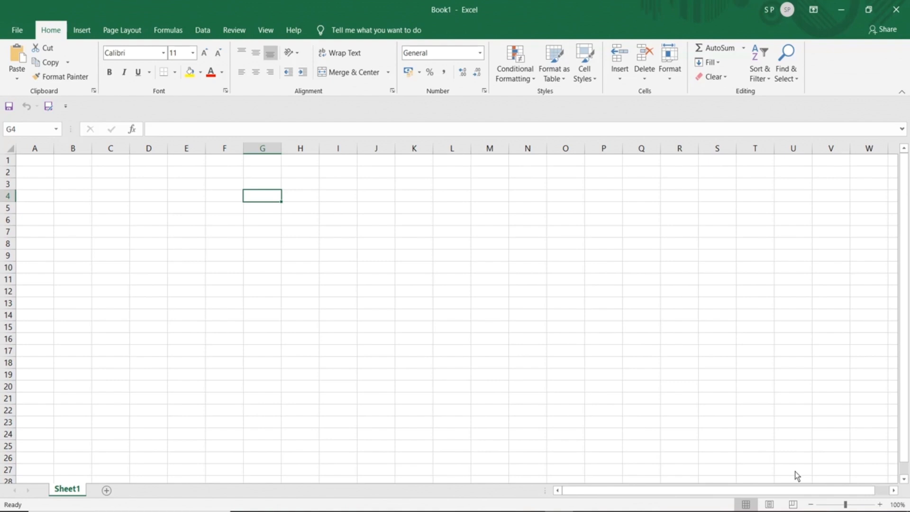
# Activate the formula bar for cell G4, open the Insert Function dialog and cancel it
pyautogui.click(164, 129)
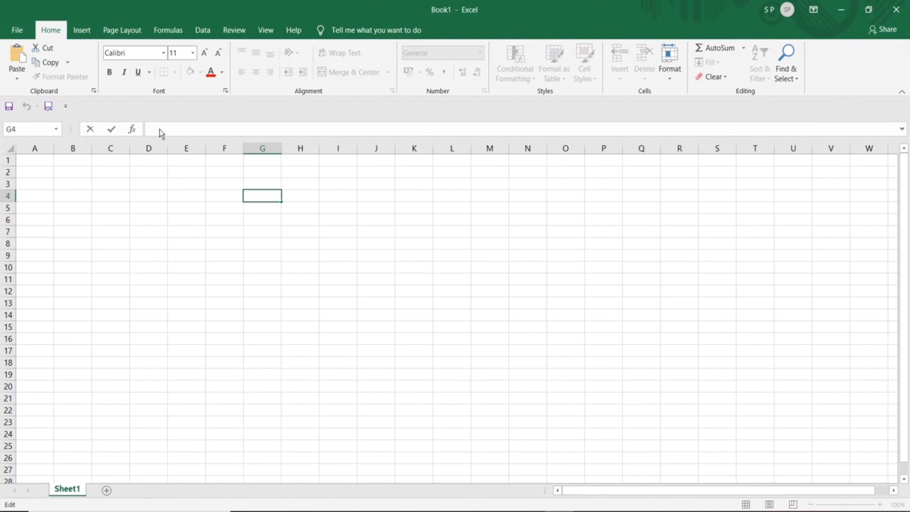
pyautogui.click(132, 129)
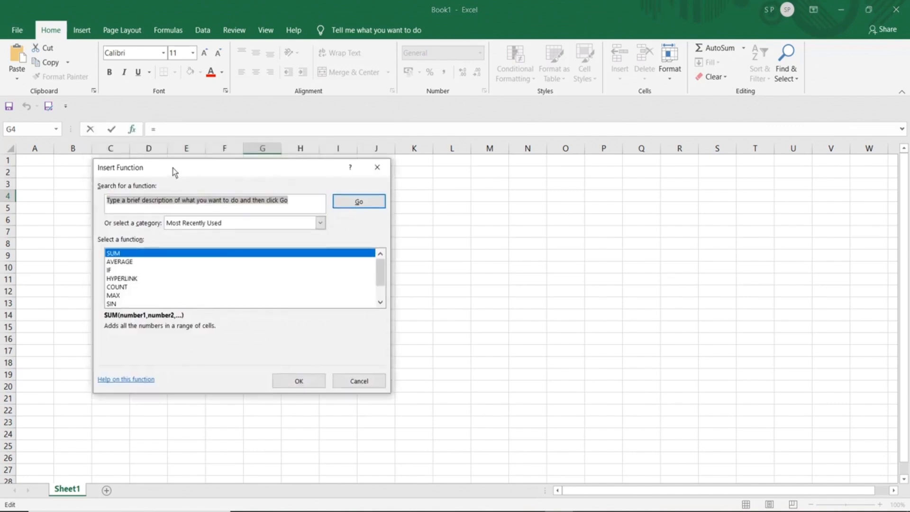
pyautogui.moveTo(173, 168); pyautogui.dragTo(177, 180)
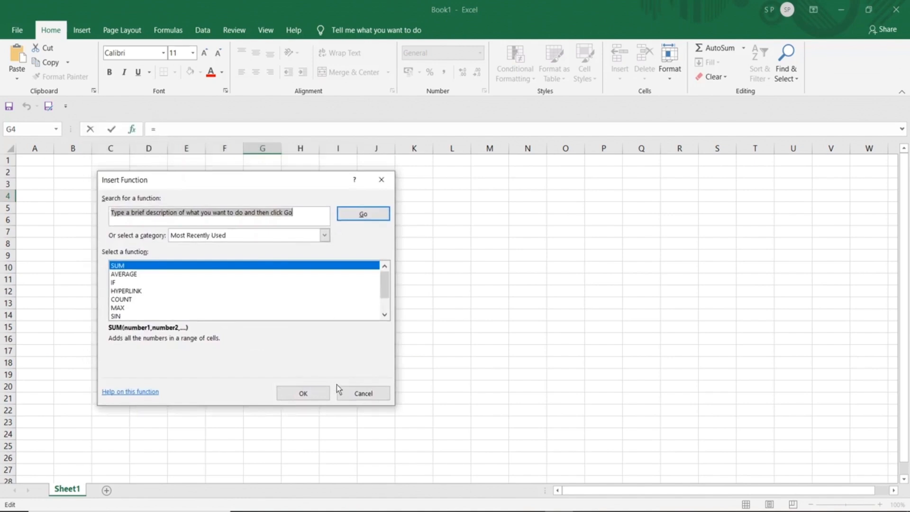
pyautogui.click(348, 394)
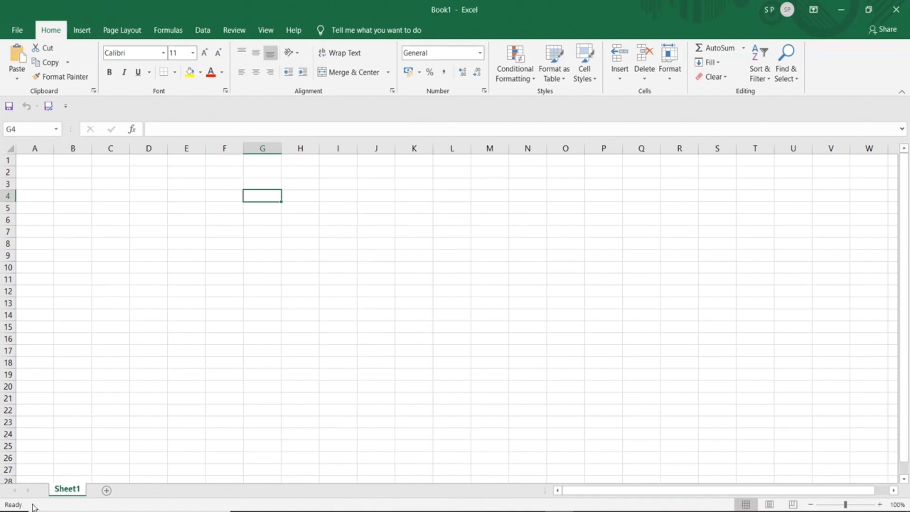
# Enter 123 in cell A1 and move to cell A3
pyautogui.click(44, 167)
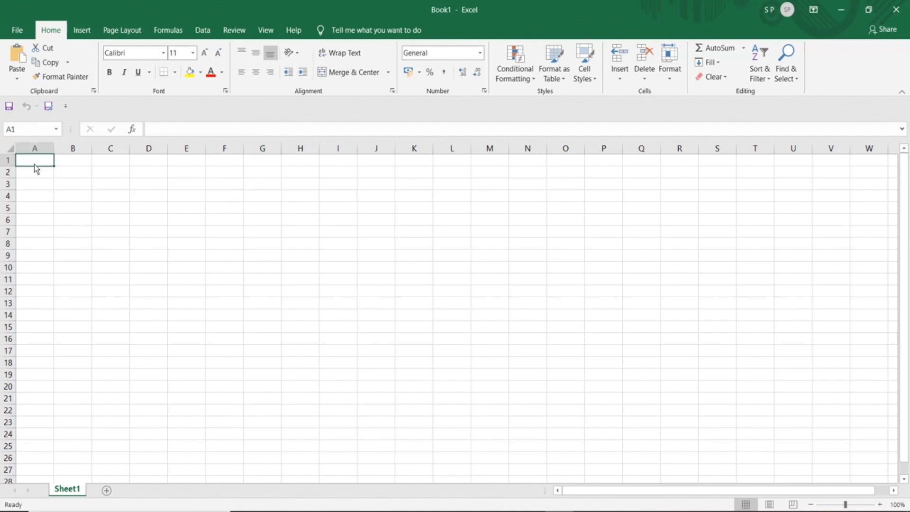
pyautogui.write('123')
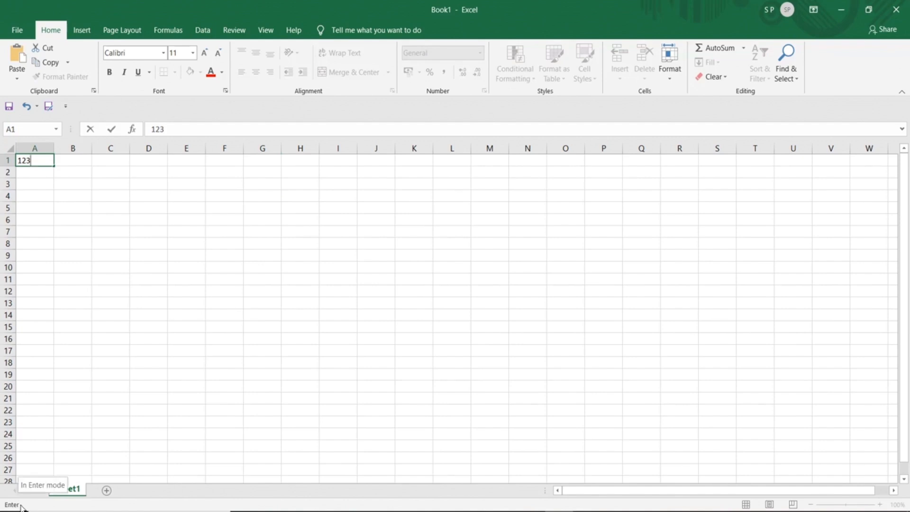
pyautogui.click(39, 186)
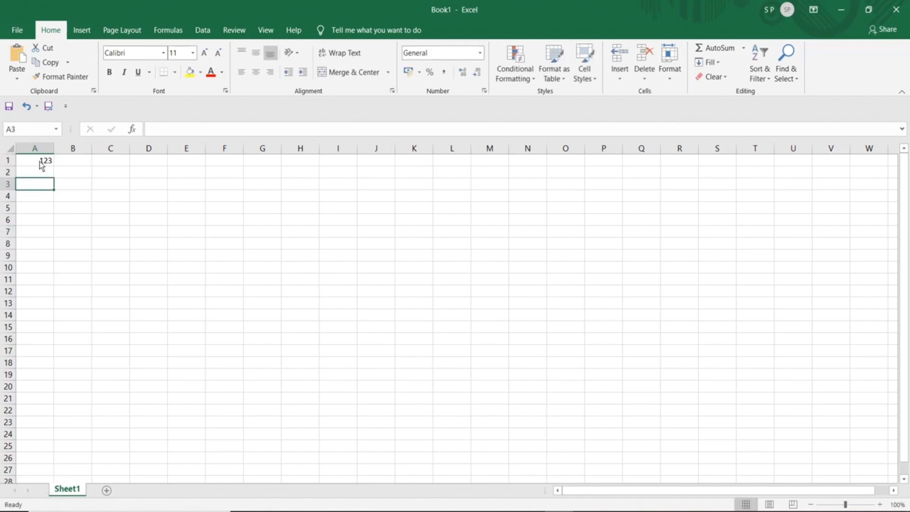
# Overwrite the content of cell A1 with 32222, reopen the cell for in-cell editing and move to cell A2
pyautogui.click(41, 166)
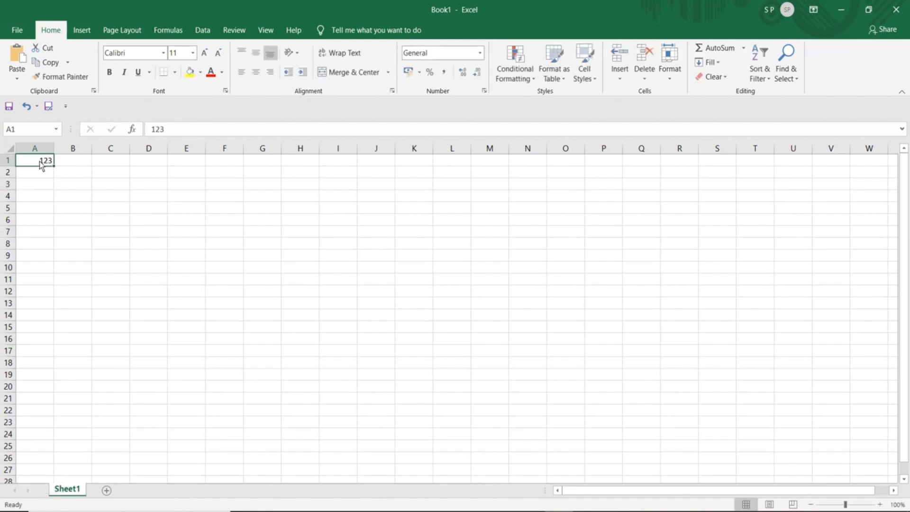
pyautogui.write('322')
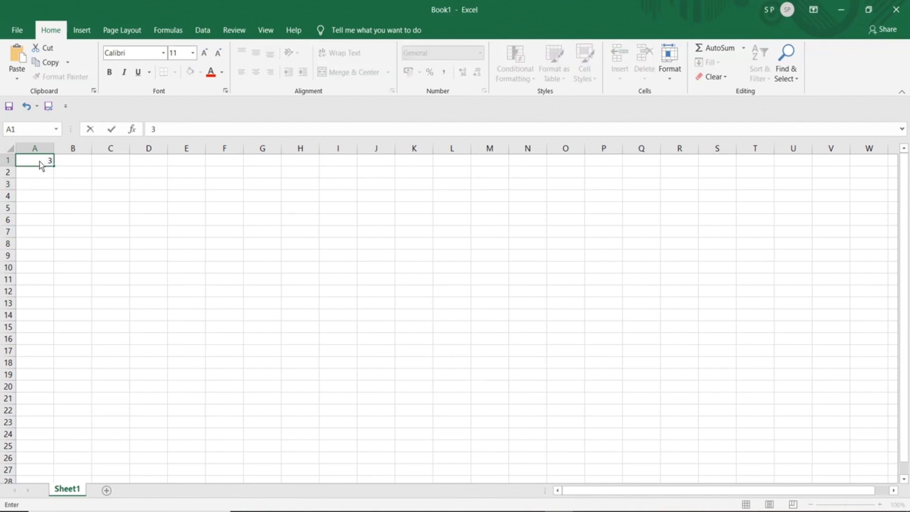
pyautogui.write('22')
pyautogui.press('Return')
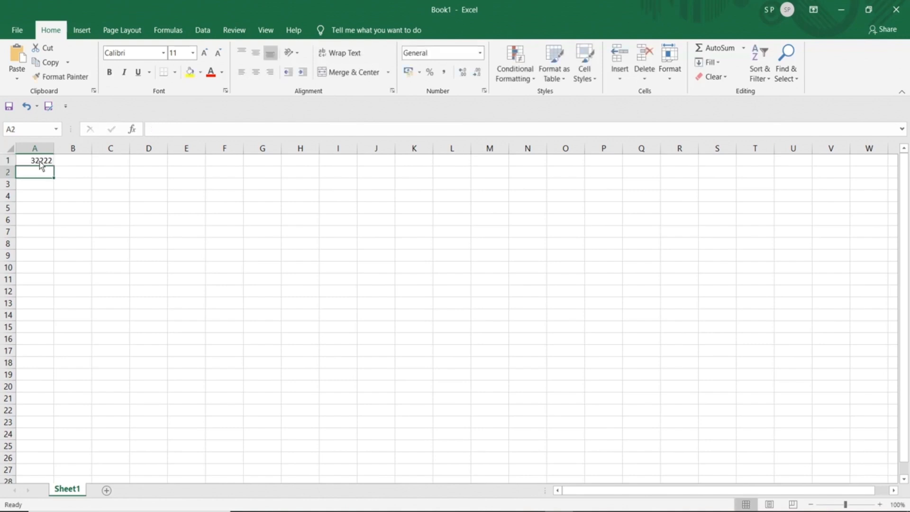
pyautogui.doubleClick(42, 162)
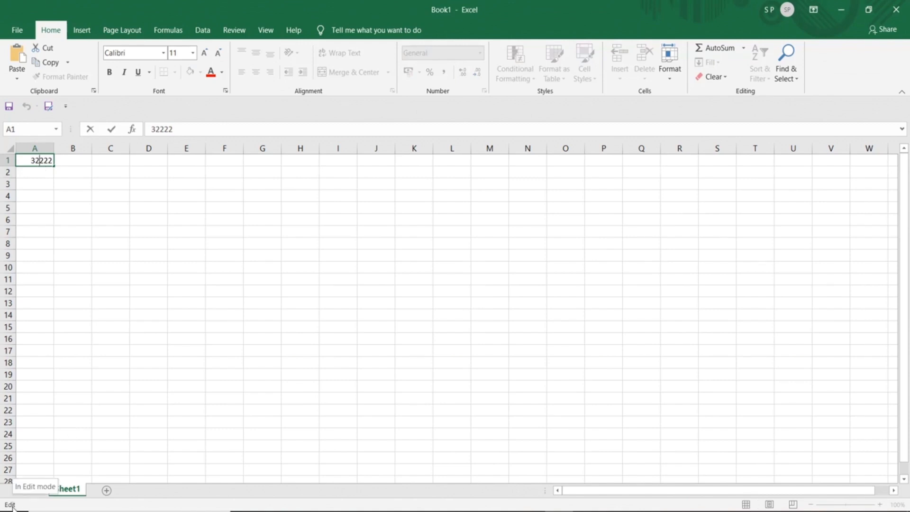
pyautogui.click(43, 177)
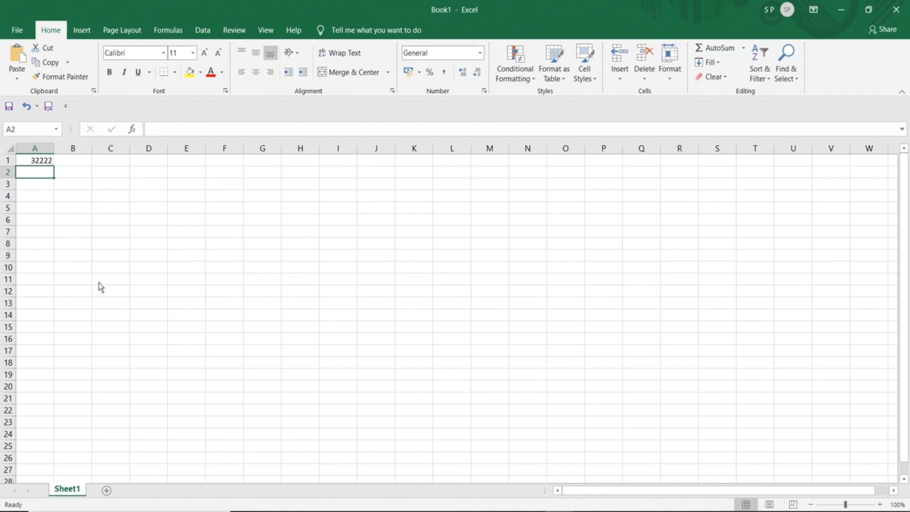
# Enter the value 2 in both cells D4 and D5
pyautogui.click(148, 197)
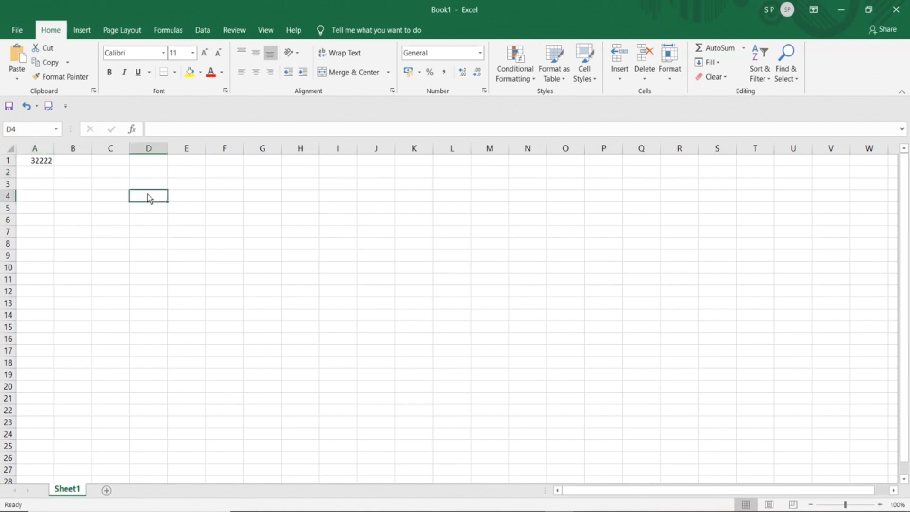
pyautogui.write('2')
pyautogui.press('Return')
pyautogui.write('2')
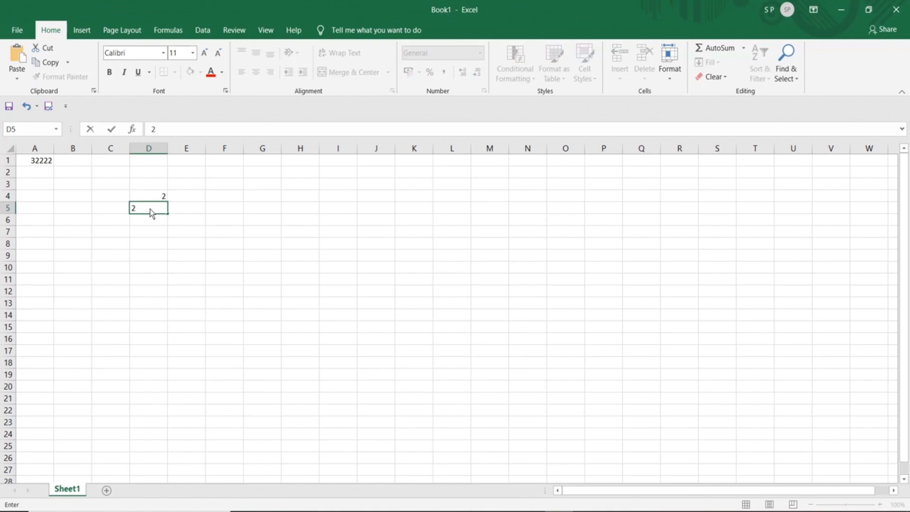
pyautogui.press('Return')
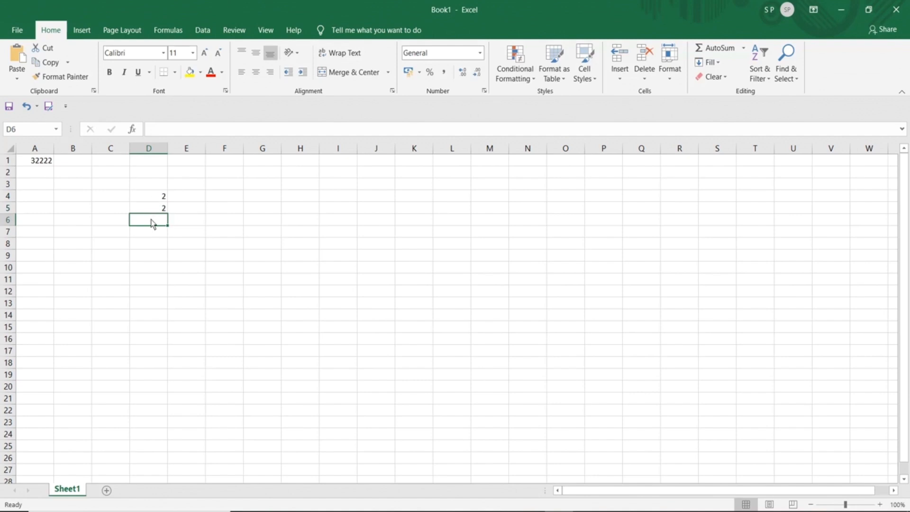
# Enter the formula =D4+D5 in cell D6 and select the range D4:D5
pyautogui.write('=')
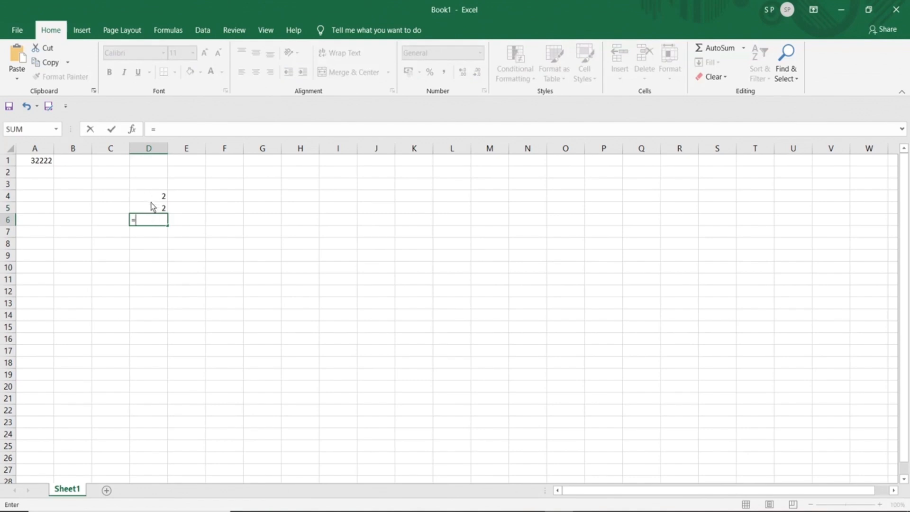
pyautogui.write('D')
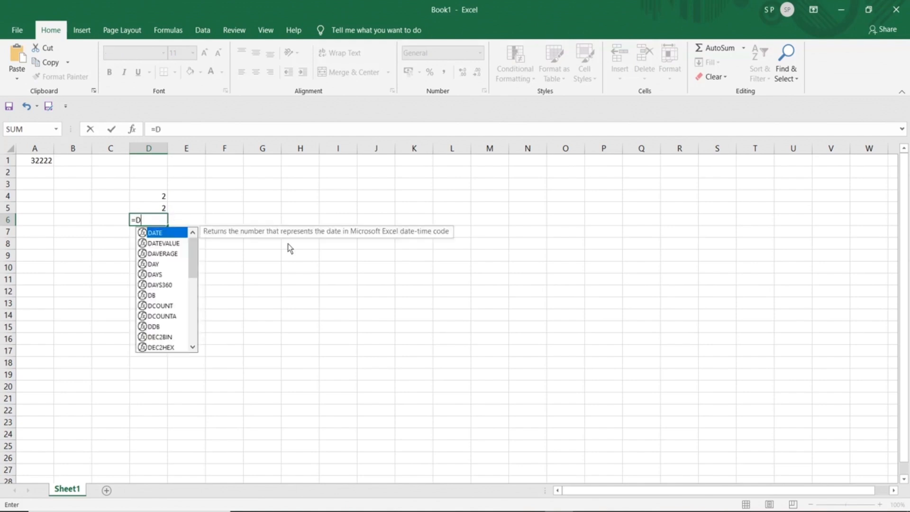
pyautogui.write('4+')
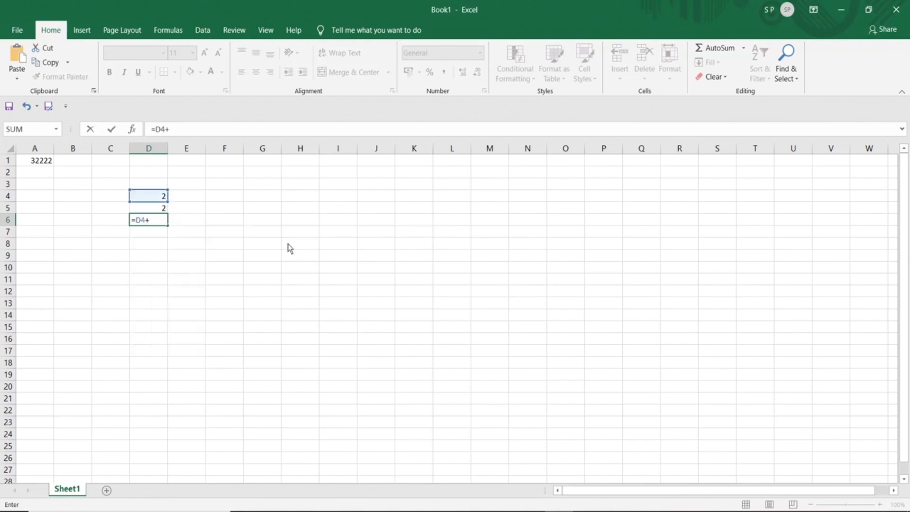
pyautogui.write('D5')
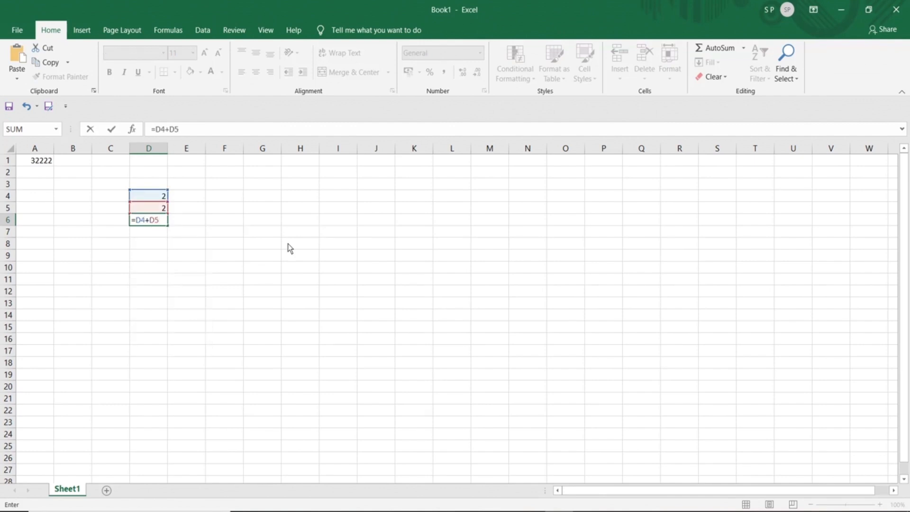
pyautogui.click(155, 196)
pyautogui.moveTo(156, 196); pyautogui.dragTo(156, 212)
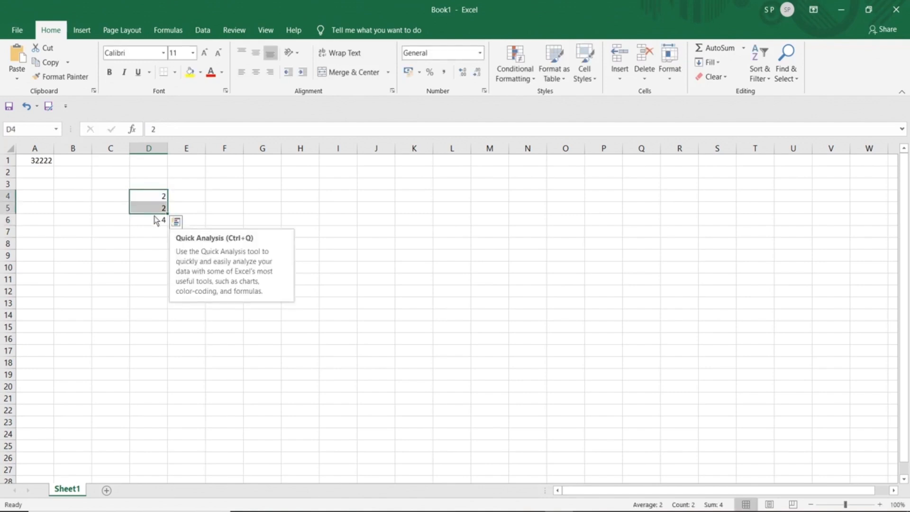
# Start a new formula in cell D6, pick different cell references by pointing, including D8 and F7, and end with =D4:D5
pyautogui.click(157, 222)
pyautogui.write('=')
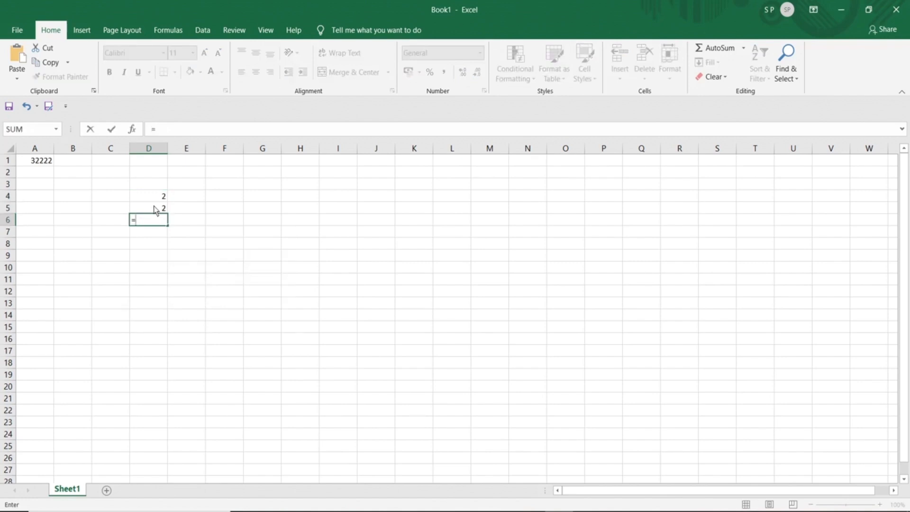
pyautogui.moveTo(155, 208); pyautogui.dragTo(152, 200)
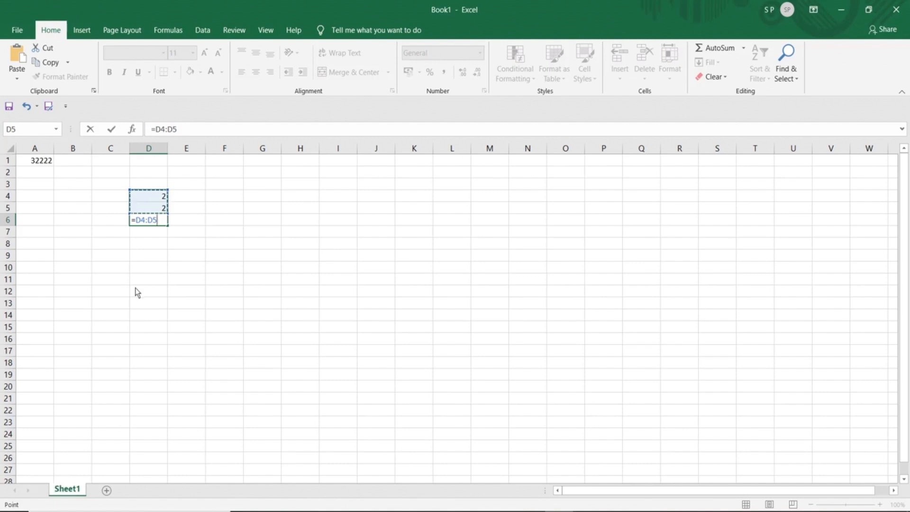
pyautogui.click(143, 241)
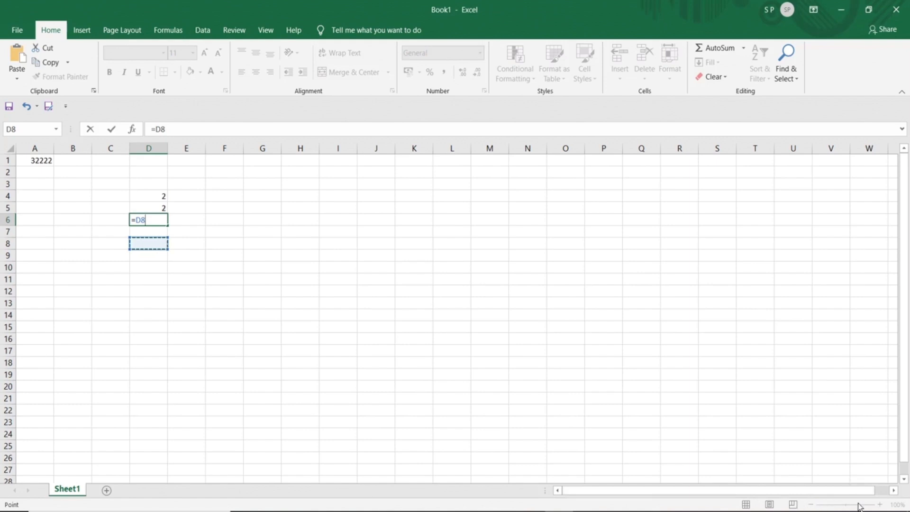
pyautogui.click(207, 236)
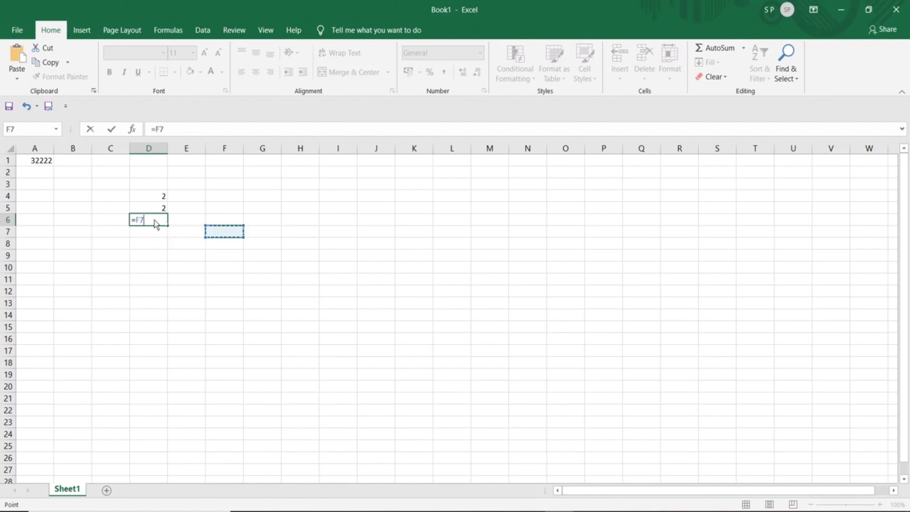
pyautogui.moveTo(152, 196); pyautogui.dragTo(163, 207)
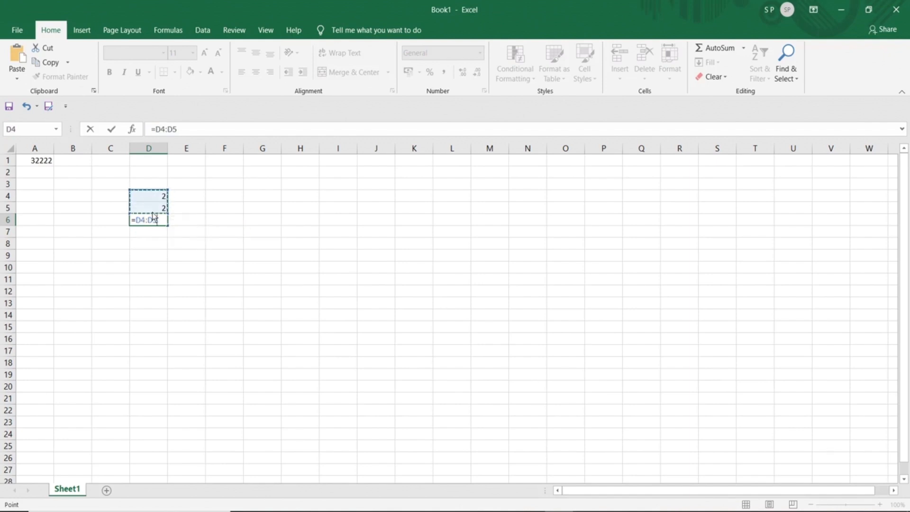
pyautogui.press('F2')
# Clear the contents of the range C3:E8 and select cell B3
pyautogui.moveTo(118, 188); pyautogui.dragTo(184, 246)
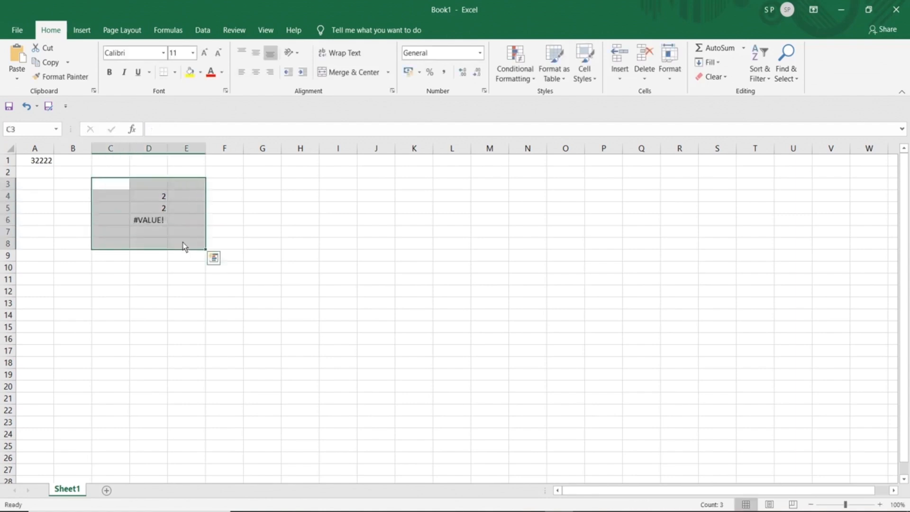
pyautogui.click(70, 190)
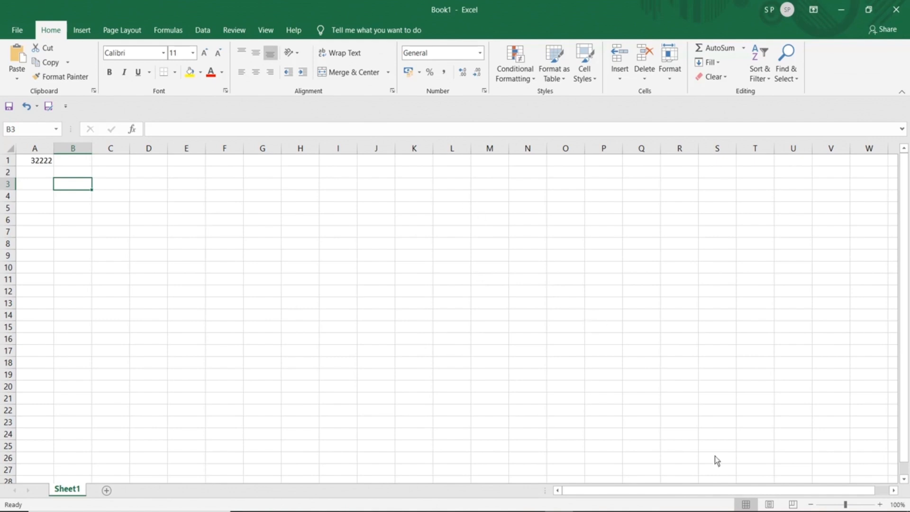
pyautogui.moveTo(846, 506)
pyautogui.mouseDown()
pyautogui.moveTo(830, 506)
pyautogui.moveTo(863, 507)
pyautogui.moveTo(847, 507)
pyautogui.mouseUp()
pyautogui.click(750, 511)
pyautogui.click(737, 500)
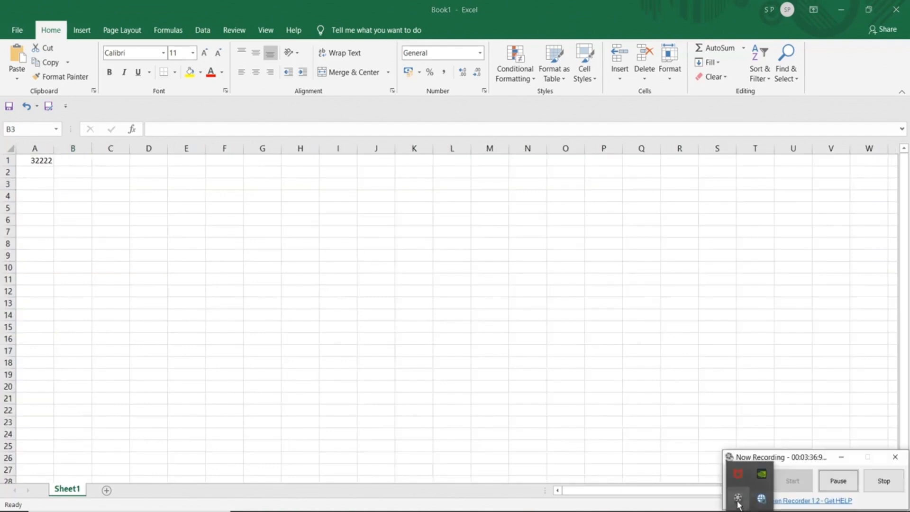
pyautogui.click(883, 479)
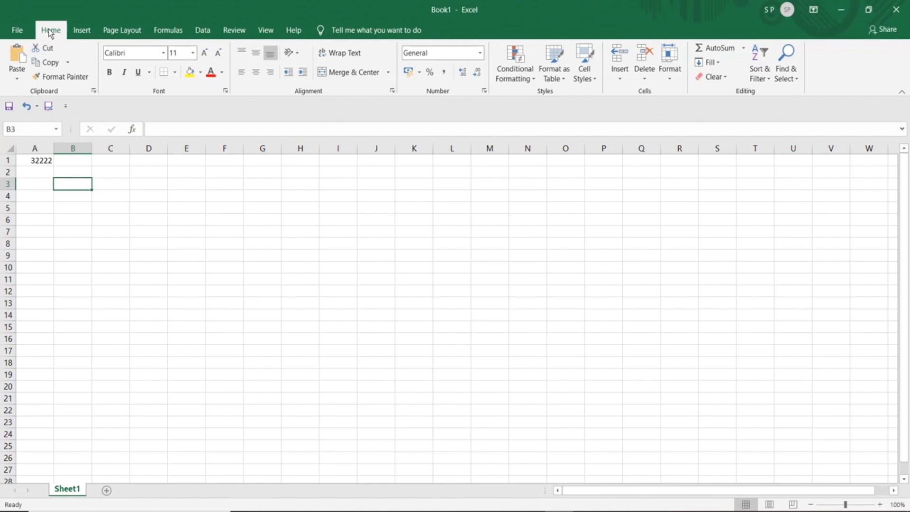
# Browse the ribbon's command groups for inserting, page layout, formulas, data and review, and return to the Home commands
pyautogui.click(89, 32)
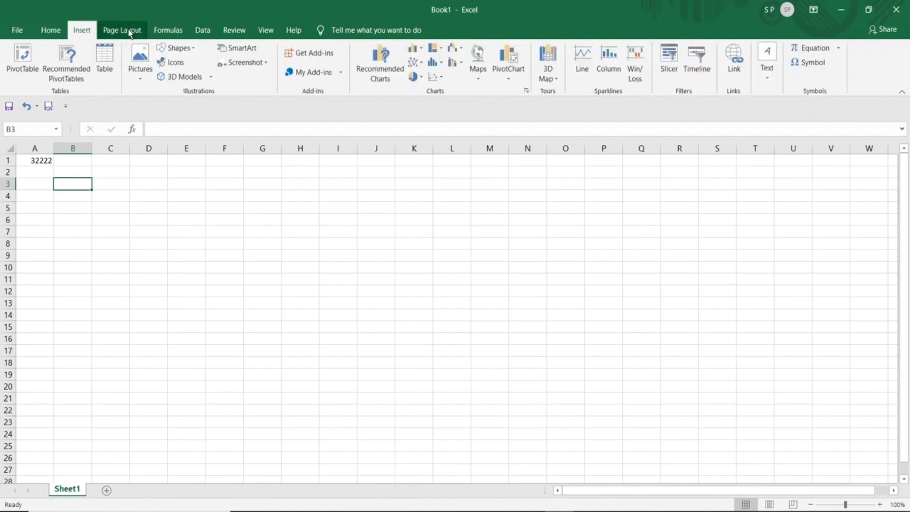
pyautogui.click(128, 31)
pyautogui.click(166, 31)
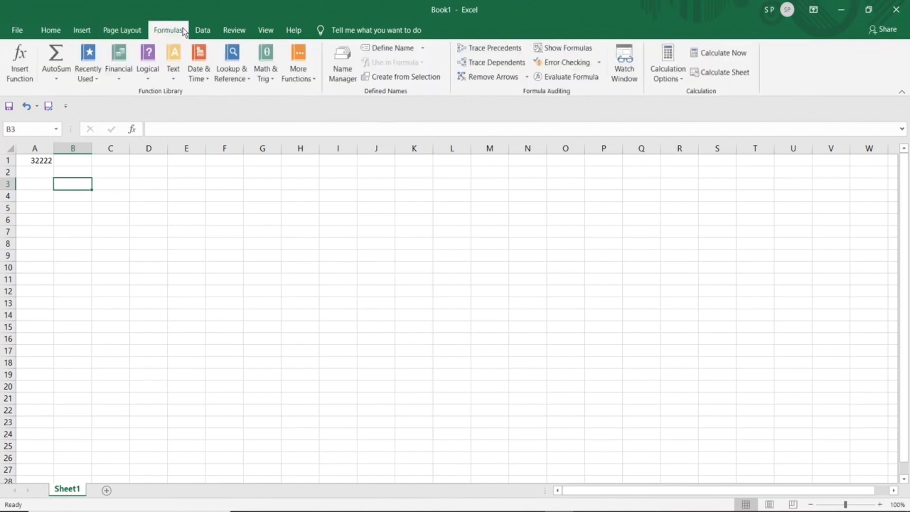
pyautogui.click(203, 30)
pyautogui.click(226, 33)
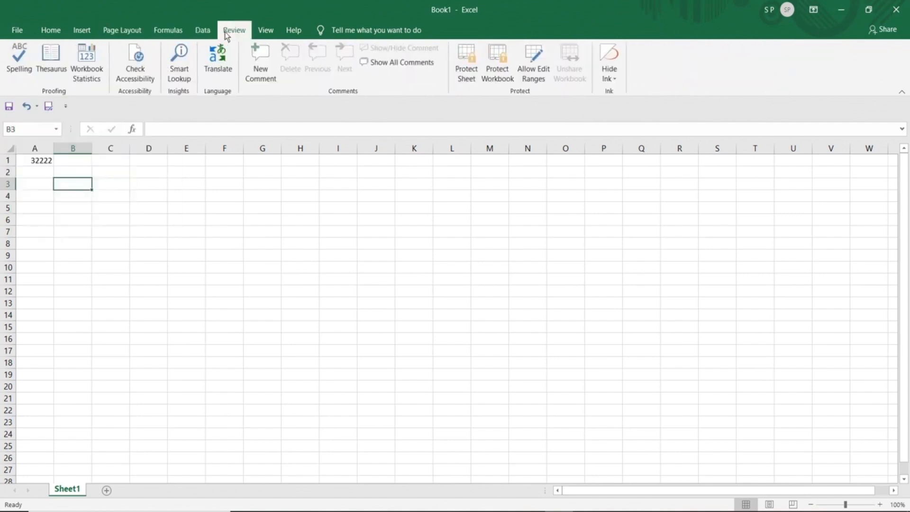
pyautogui.click(51, 31)
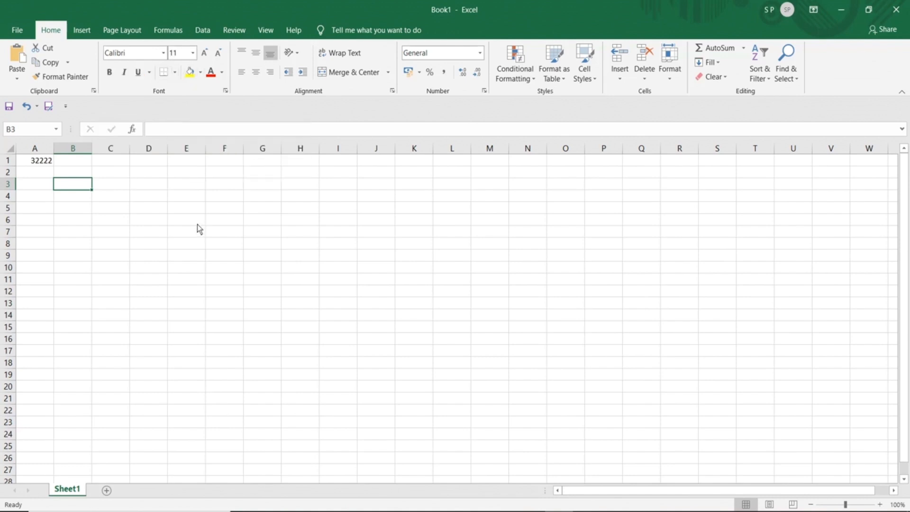
# Examine the font settings for cell B3 in the Format Cells dialog and close it without changing anything
pyautogui.click(225, 92)
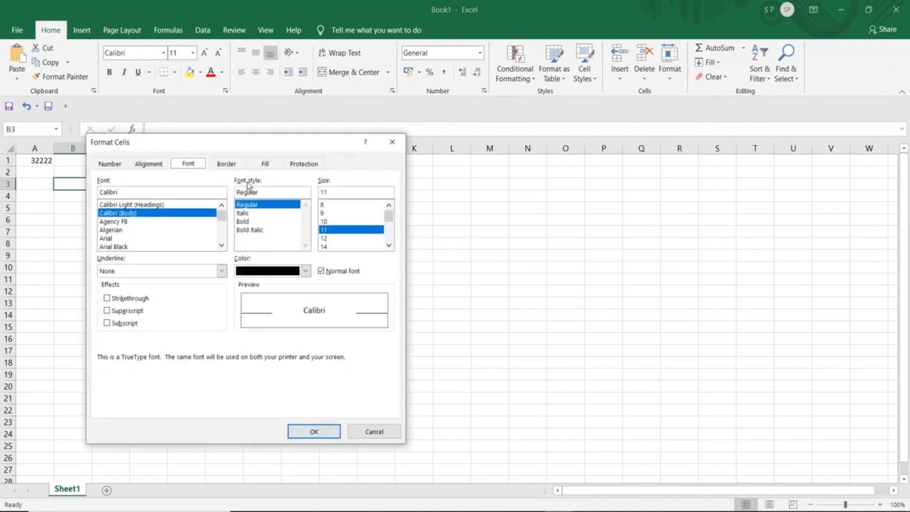
pyautogui.moveTo(216, 141); pyautogui.dragTo(254, 149)
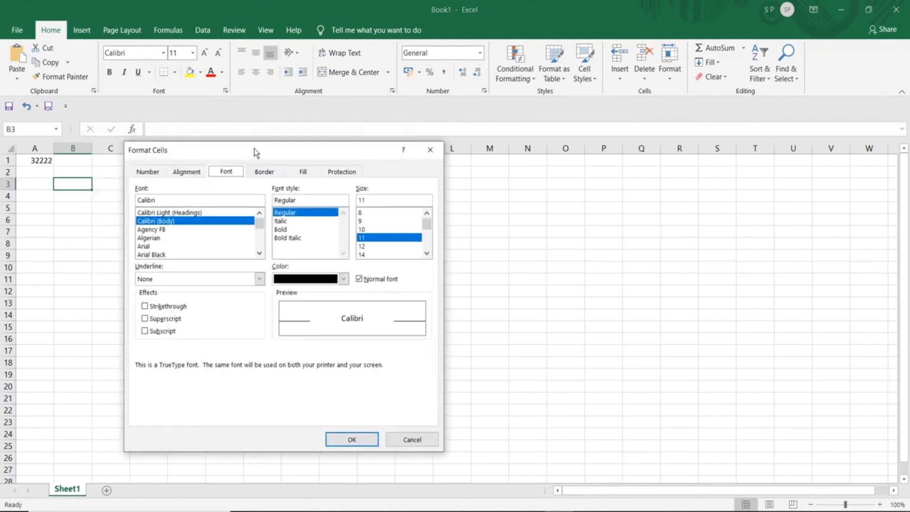
pyautogui.click(398, 437)
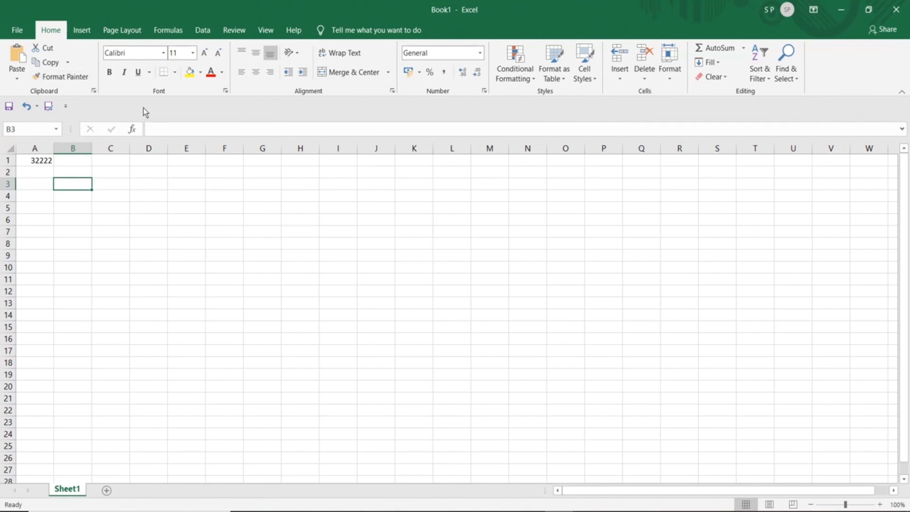
# Bring up the Create Table dialog for cell B3 to view its options and cancel it
pyautogui.click(86, 29)
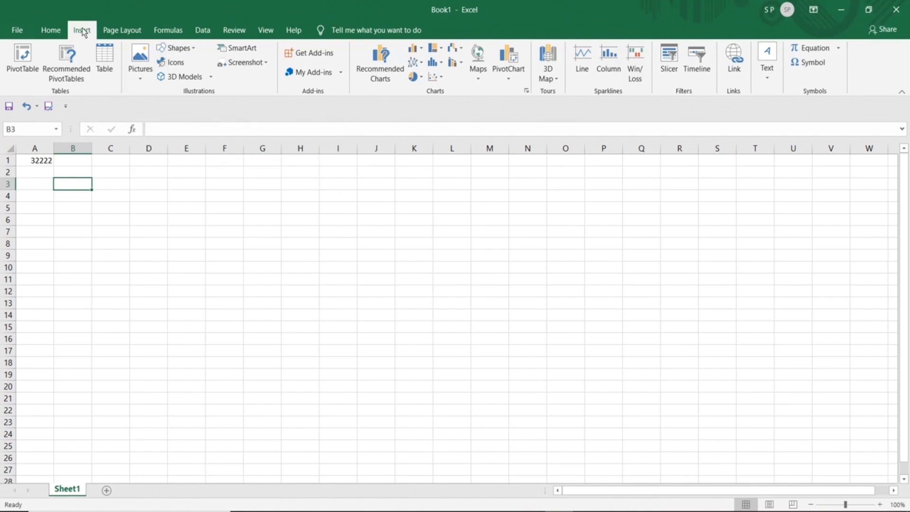
pyautogui.click(107, 57)
pyautogui.click(326, 328)
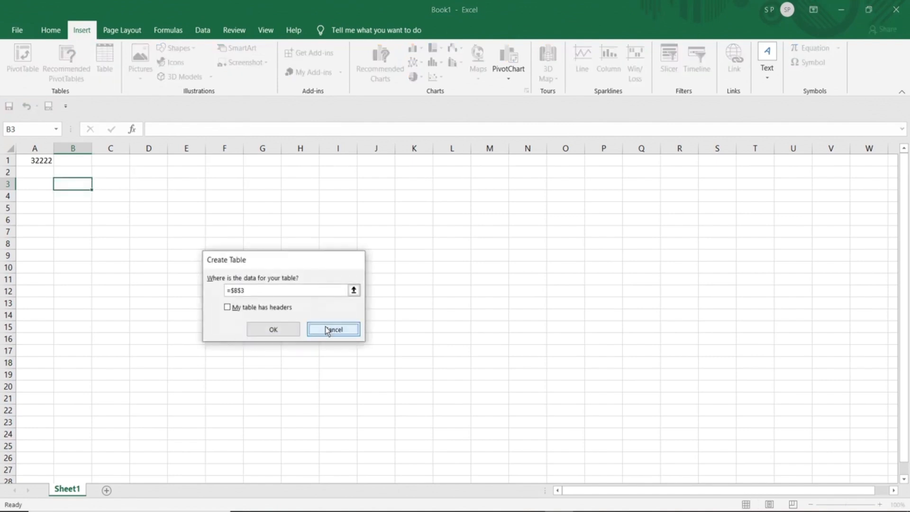
# Examine the page layout commands, the text, logical and financial function lists, and the data and review commands
pyautogui.click(114, 33)
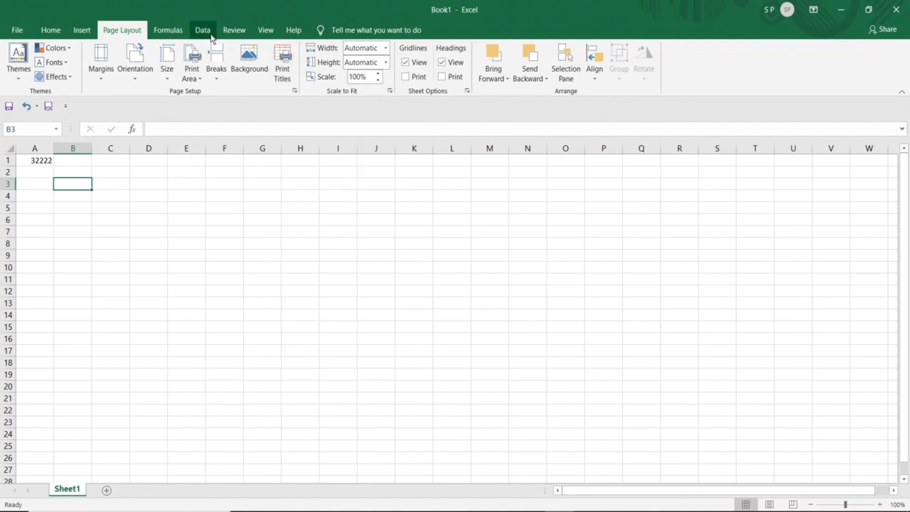
pyautogui.click(177, 29)
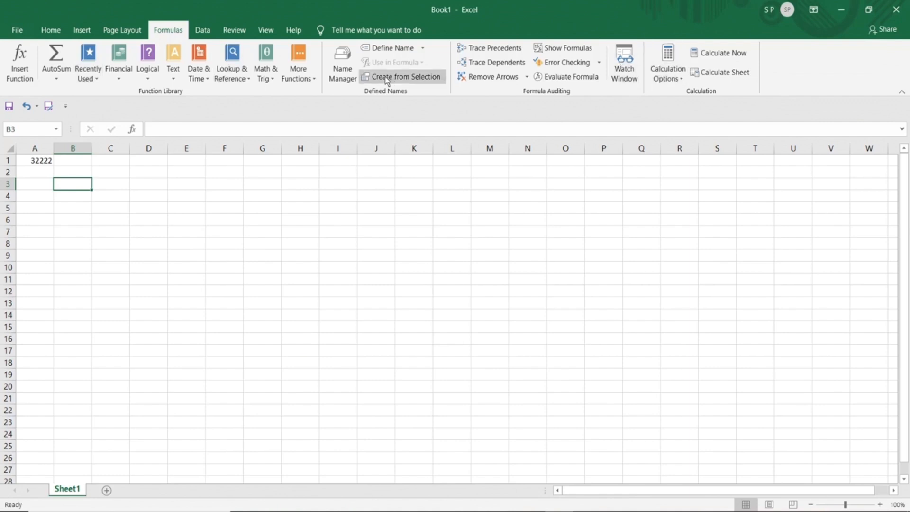
pyautogui.click(174, 82)
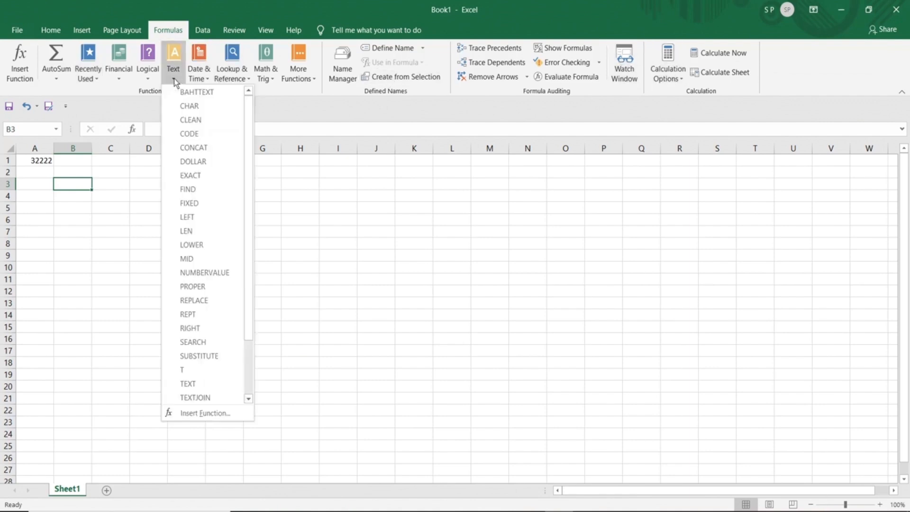
pyautogui.click(153, 82)
pyautogui.click(118, 79)
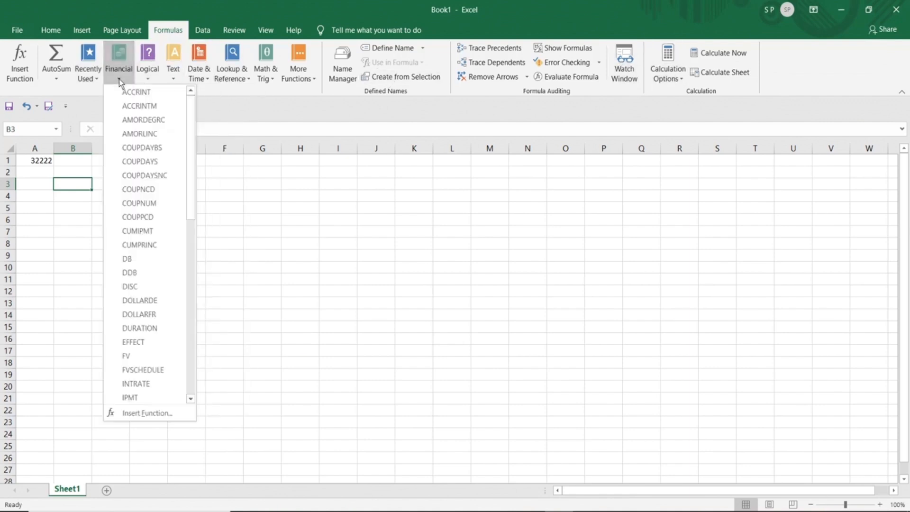
pyautogui.click(201, 30)
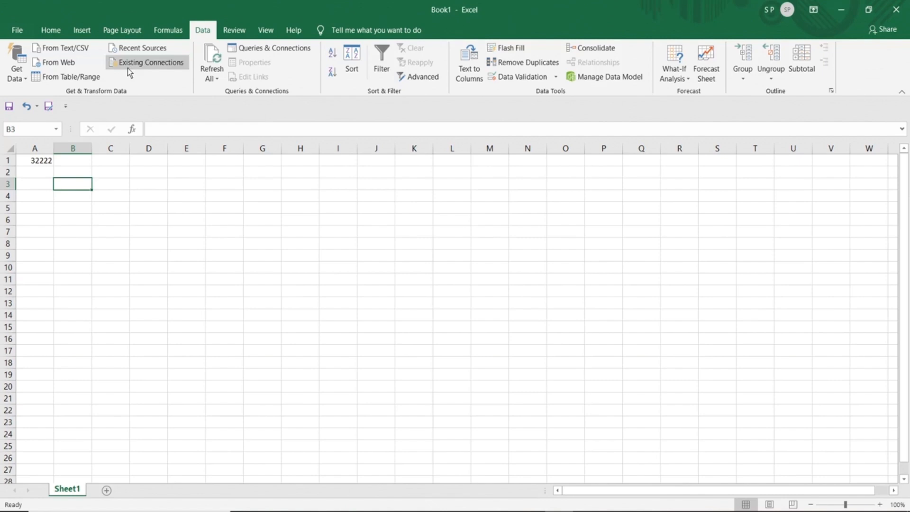
pyautogui.click(234, 30)
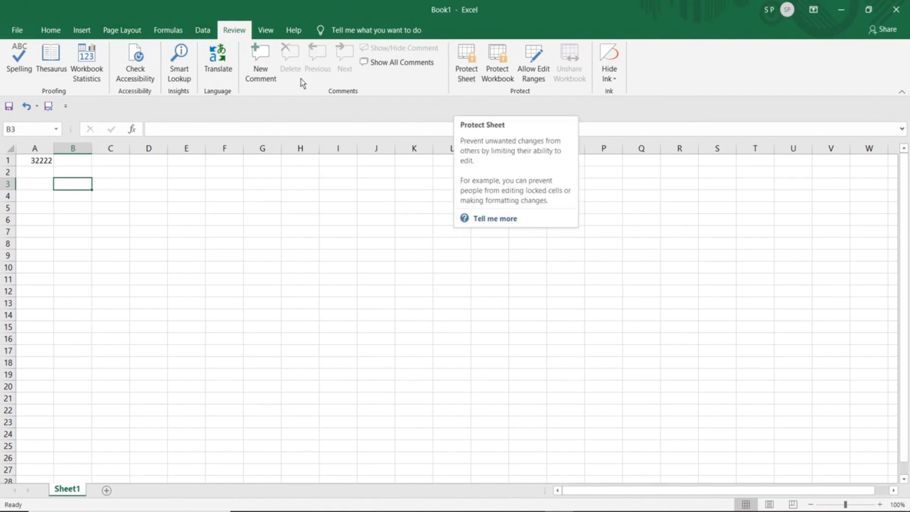
# Hide the gridlines, headings and formula bar, show all three again, and return to the Home commands
pyautogui.click(265, 29)
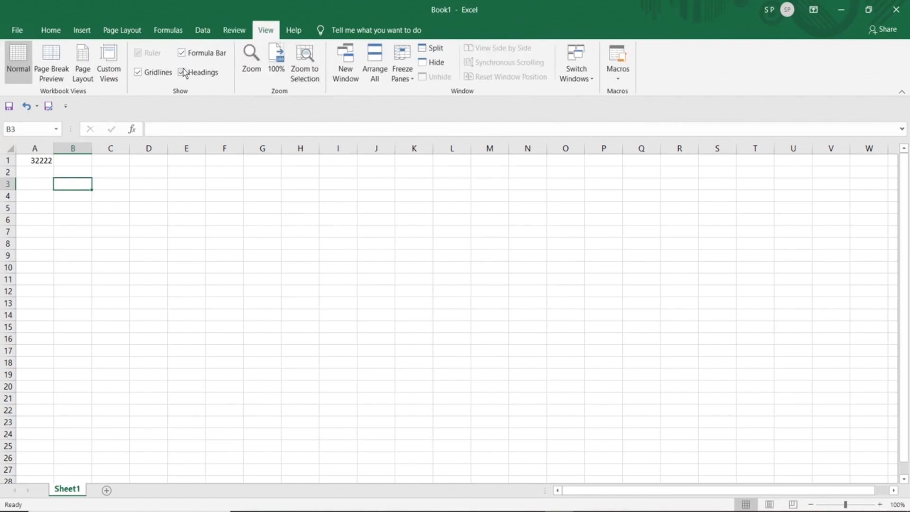
pyautogui.click(138, 72)
pyautogui.click(181, 72)
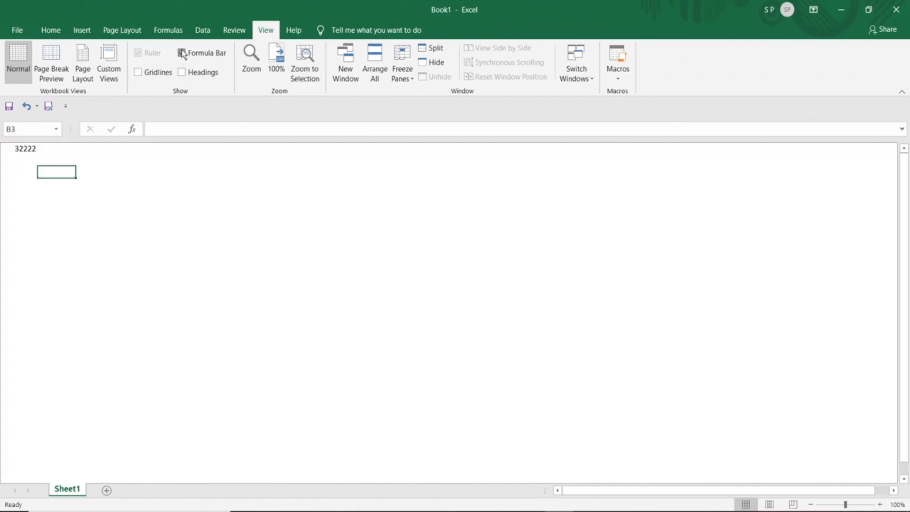
pyautogui.click(181, 53)
pyautogui.click(182, 52)
pyautogui.click(182, 72)
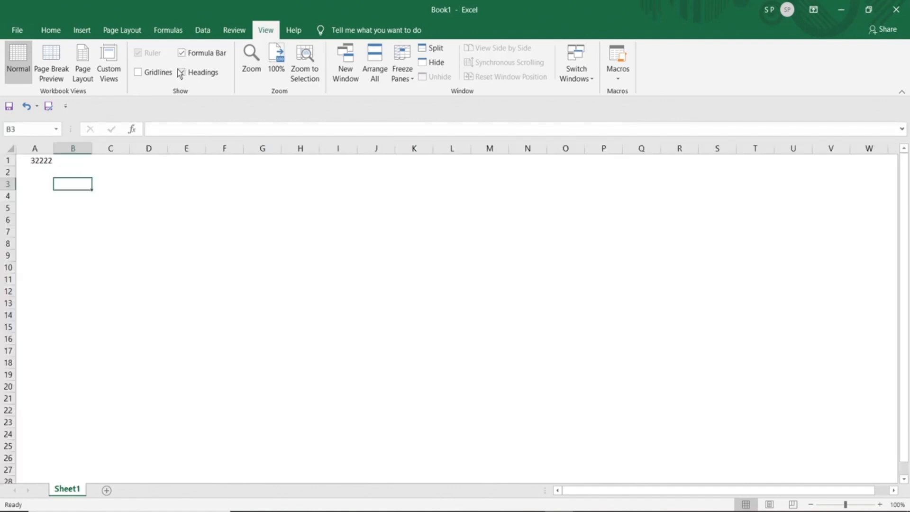
pyautogui.click(138, 72)
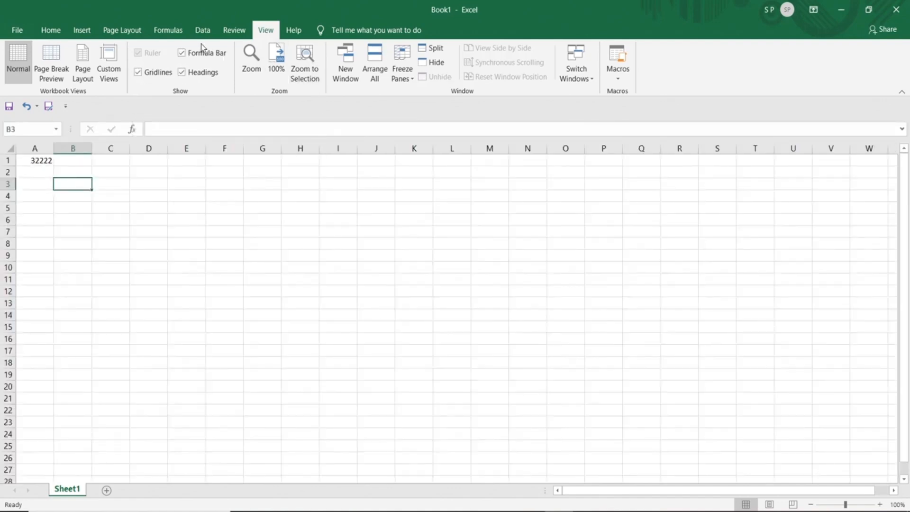
pyautogui.click(51, 30)
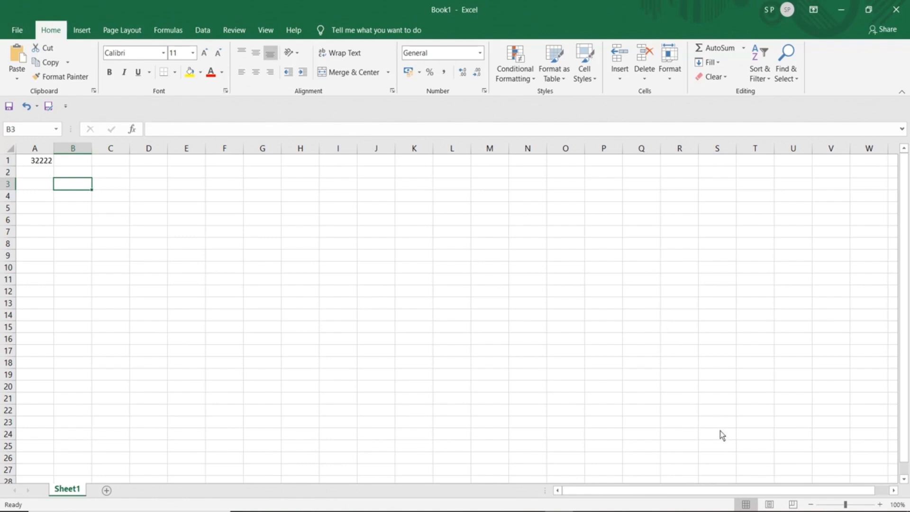
pyautogui.click(750, 511)
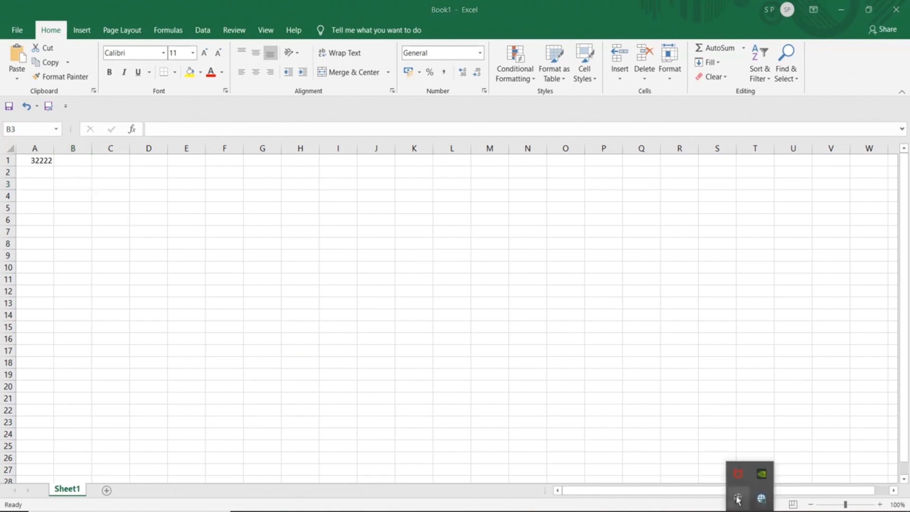
pyautogui.click(737, 497)
pyautogui.click(879, 481)
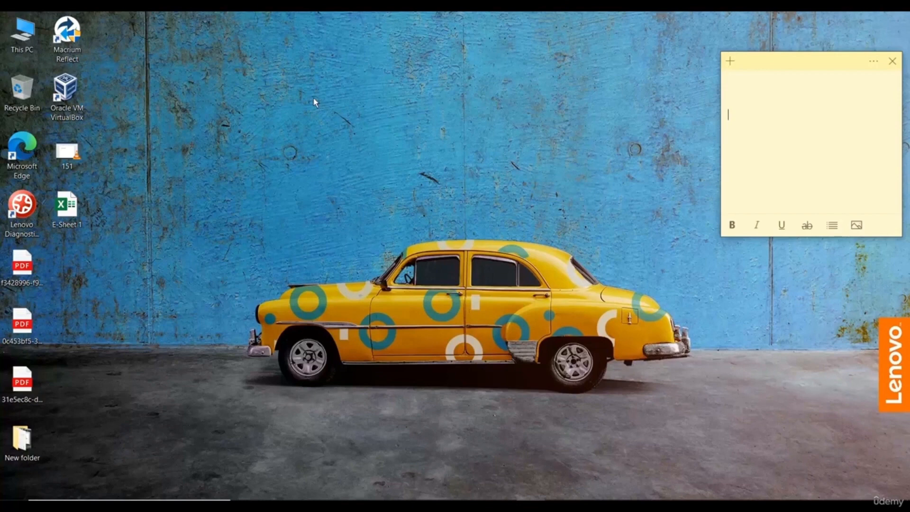
# Launch Excel from the desktop and create a new blank workbook
pyautogui.press('super')
pyautogui.write('ex')
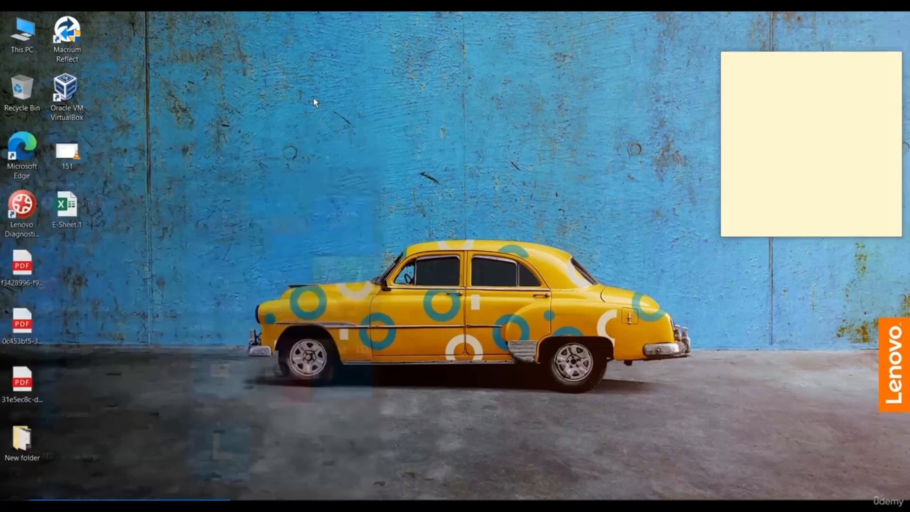
pyautogui.write('c')
pyautogui.press('Return')
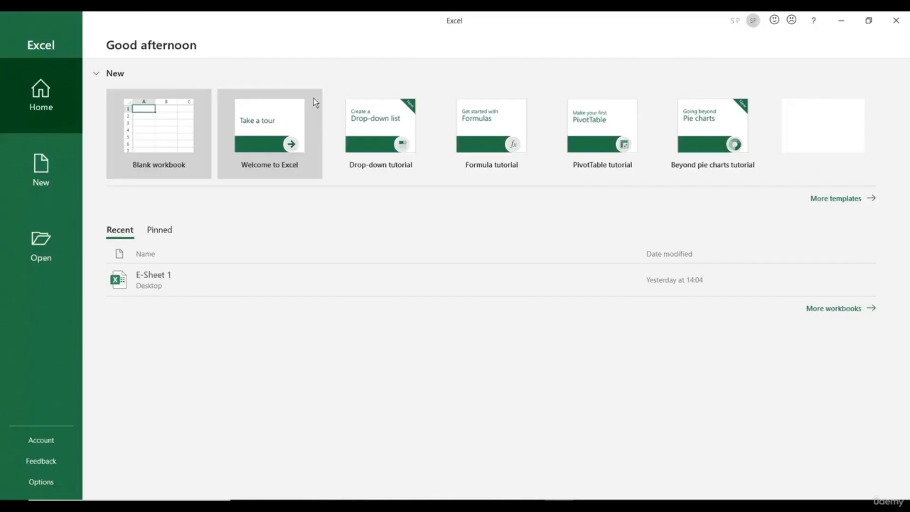
pyautogui.click(144, 124)
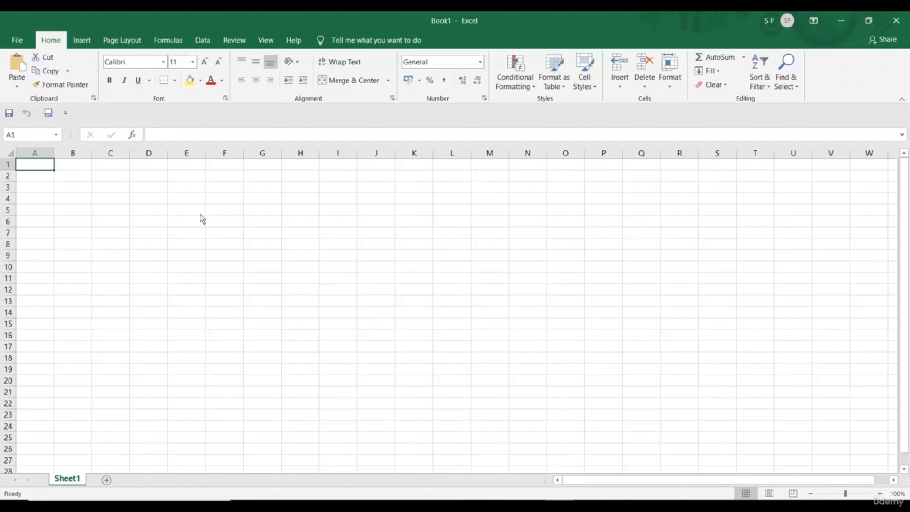
# Move the active cell down column A one row at a time from A1 to A19
pyautogui.press('Down')
pyautogui.press('Down')
pyautogui.press('Down')
pyautogui.press('Down')
pyautogui.press('Down')
pyautogui.press('Down')
pyautogui.press('Down')
pyautogui.press('Down')
pyautogui.press('Down')
pyautogui.press('Down')
pyautogui.press('Down')
pyautogui.press('Down')
pyautogui.press('Down')
pyautogui.press('Down')
pyautogui.press('Down')
pyautogui.press('Down')
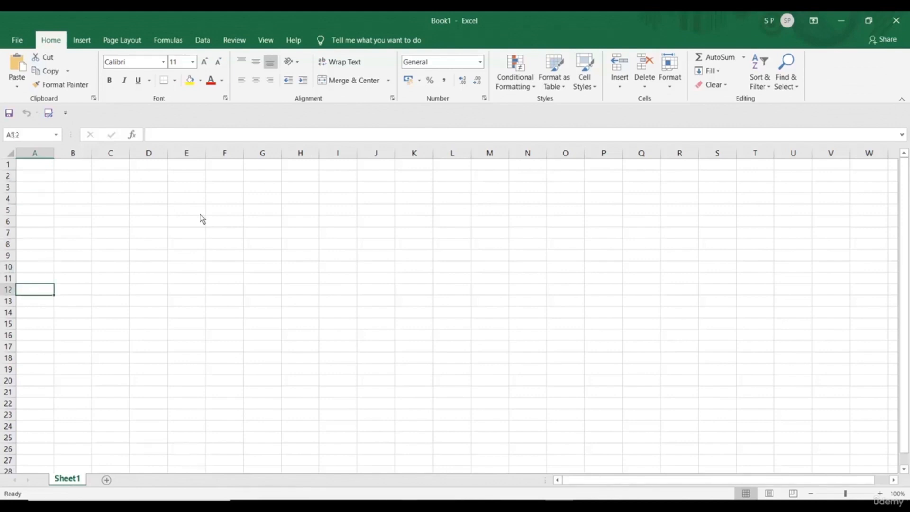
pyautogui.press('Down')
pyautogui.press('Down')
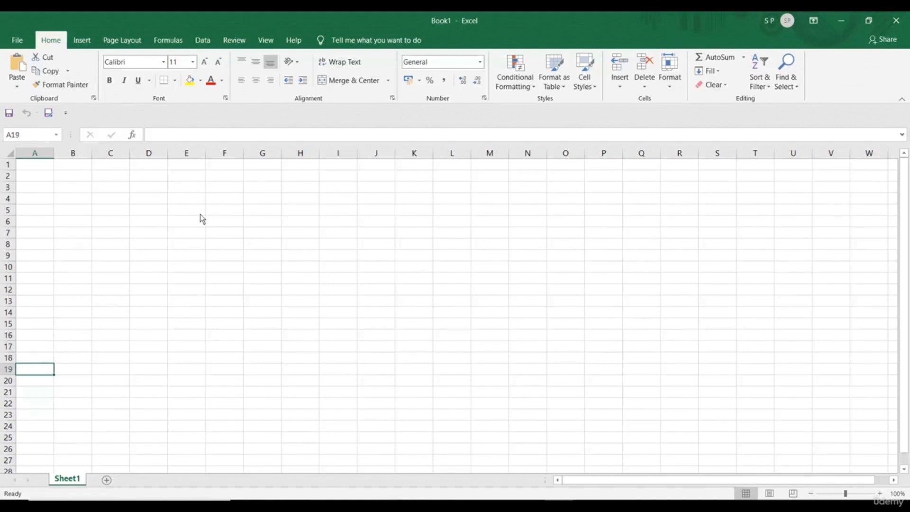
# Move the active cell back up column A from A19 to A1, one row at a time
pyautogui.press('Up')
pyautogui.press('Up')
pyautogui.press('Up')
pyautogui.press('Up')
pyautogui.press('Up')
pyautogui.press('Up')
pyautogui.press('Up')
pyautogui.press('Up')
pyautogui.press('Up')
pyautogui.press('Up')
pyautogui.press('Up')
pyautogui.press('Up')
pyautogui.press('Up')
pyautogui.press('Up')
pyautogui.press('Up')
pyautogui.press('Up')
pyautogui.press('Up')
pyautogui.press('Up')
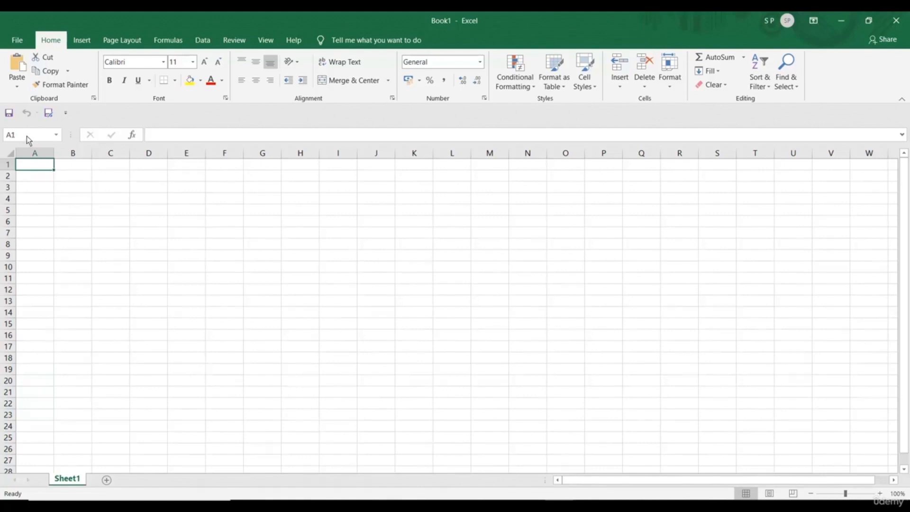
# Move the active cell along row 1 one column at a time from A1 to Q1
pyautogui.click(31, 166)
pyautogui.press('Right')
pyautogui.press('Right')
pyautogui.press('Right')
pyautogui.press('Right')
pyautogui.press('Right')
pyautogui.press('Right')
pyautogui.press('Right')
pyautogui.press('Right')
pyautogui.press('Right')
pyautogui.press('Right')
pyautogui.press('Right')
pyautogui.press('Right')
pyautogui.press('Right')
pyautogui.press('Right')
pyautogui.press('Right')
pyautogui.press('Right')
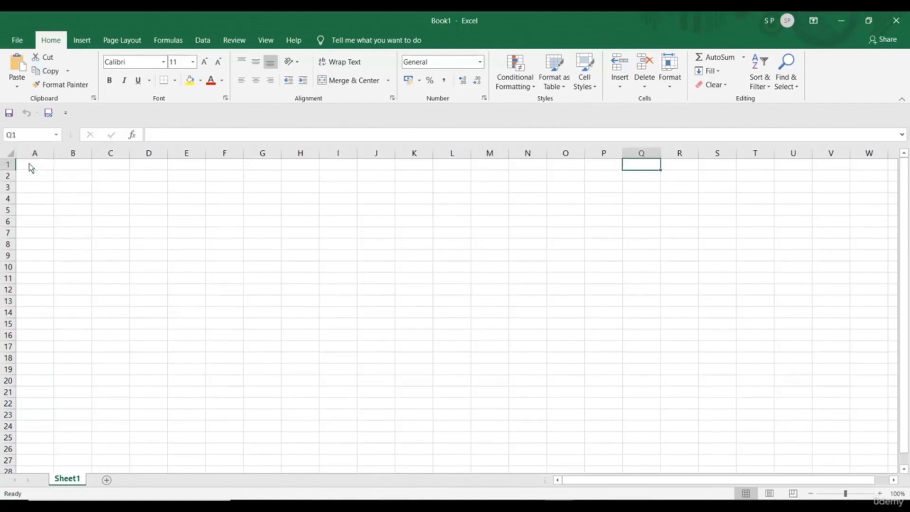
# Return the active cell along row 1 from Q1 to A1, one column at a time
pyautogui.press('Left')
pyautogui.press('Left')
pyautogui.press('Left')
pyautogui.press('Left')
pyautogui.press('Left')
pyautogui.press('Left')
pyautogui.press('Left')
pyautogui.press('Left')
pyautogui.press('Left')
pyautogui.press('Left')
pyautogui.press('Left')
pyautogui.press('Left')
pyautogui.press('Left')
pyautogui.press('Left')
pyautogui.press('Left')
pyautogui.press('Left')
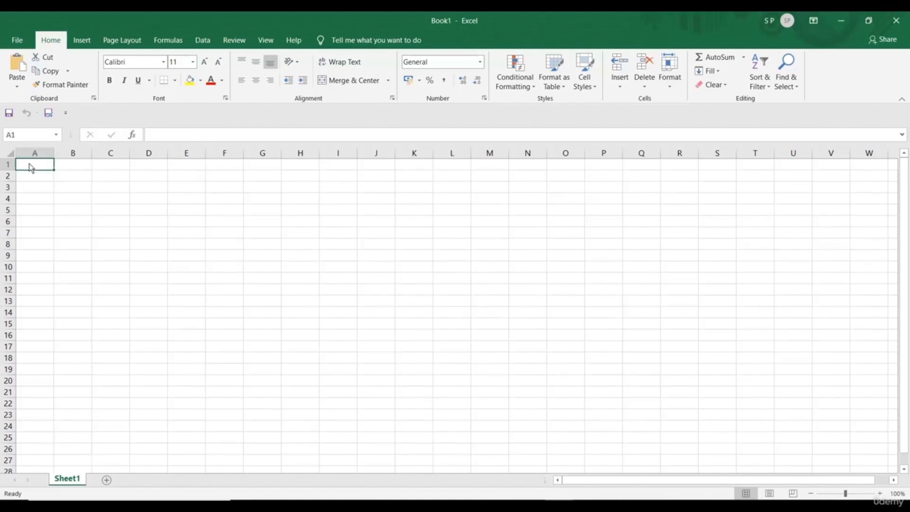
# Move the active cell along row 1 from A1 to AM1, past the initially visible columns
pyautogui.press('Right')
pyautogui.press('Right')
pyautogui.press('Right')
pyautogui.press('Right')
pyautogui.press('Right')
pyautogui.press('Right')
pyautogui.press('Right')
pyautogui.press('Right')
pyautogui.press('Right')
pyautogui.press('Right')
pyautogui.press('Right')
pyautogui.press('Right')
pyautogui.press('Right')
pyautogui.press('Right')
pyautogui.press('Right')
pyautogui.press('Right')
pyautogui.press('Right')
pyautogui.press('Right')
pyautogui.press('Right')
pyautogui.press('Right')
pyautogui.press('Right')
pyautogui.press('Right')
pyautogui.press('Right')
pyautogui.press('Right')
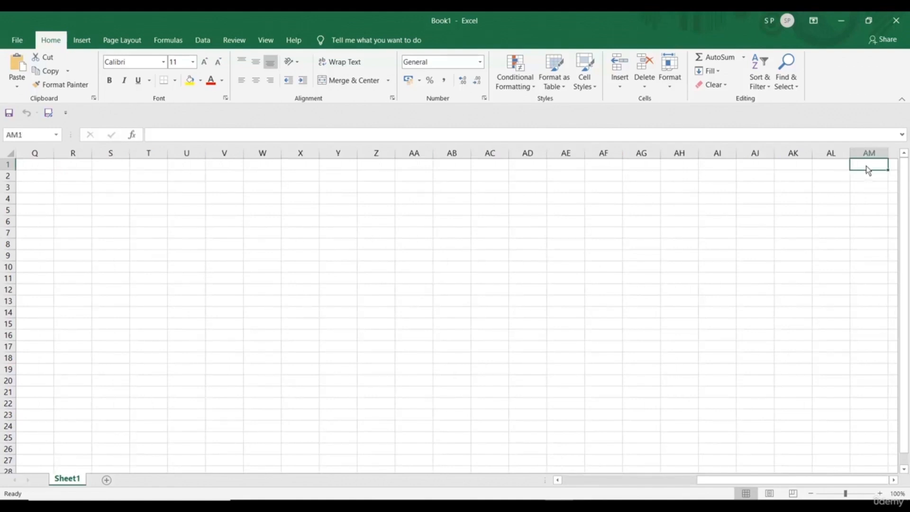
# Return the active cell along row 1 from AM1 to A1
pyautogui.press('Left')
pyautogui.press('Left')
pyautogui.press('Left')
pyautogui.press('Left')
pyautogui.press('Left')
pyautogui.press('Left')
pyautogui.press('Left')
pyautogui.press('Left')
pyautogui.press('Left')
pyautogui.press('Left')
pyautogui.press('Left')
pyautogui.press('Left')
pyautogui.press('Left')
pyautogui.press('Left')
pyautogui.press('Left')
pyautogui.press('Left')
pyautogui.press('Left')
pyautogui.press('Left')
pyautogui.press('Left')
pyautogui.press('Left')
pyautogui.press('Left')
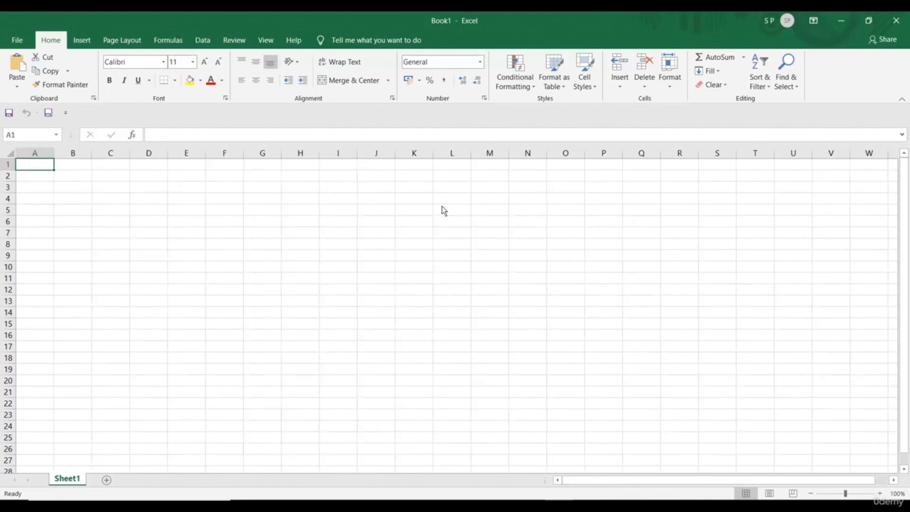
# Enter the numbers 1, 2, 3, 4 and 5 in column D, starting at cell D3
pyautogui.click(143, 190)
pyautogui.write('1')
pyautogui.press('Return')
pyautogui.write('2')
pyautogui.press('Return')
pyautogui.write('3')
pyautogui.press('Return')
pyautogui.write('4')
pyautogui.press('Return')
pyautogui.write('5')
# Extend the number series down to D67 and fill the whole column across to column R
pyautogui.moveTo(141, 188); pyautogui.dragTo(168, 456)
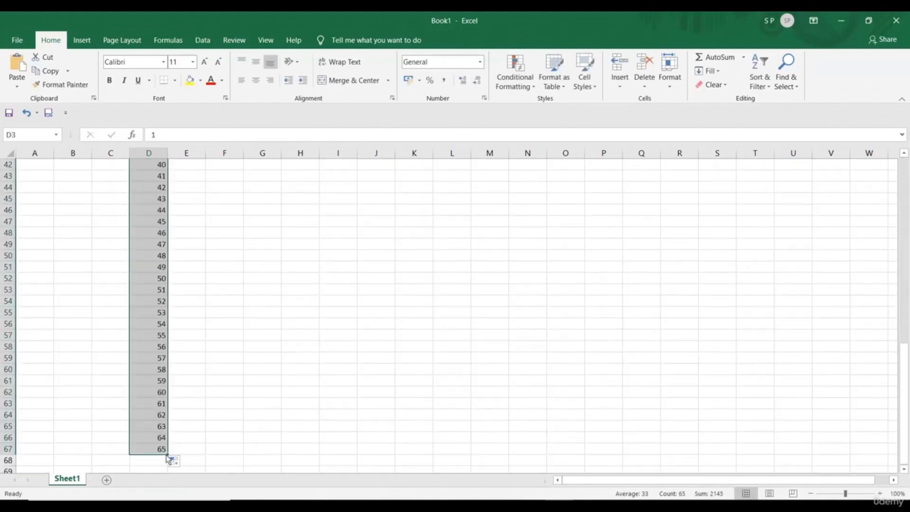
pyautogui.moveTo(167, 455); pyautogui.dragTo(693, 453)
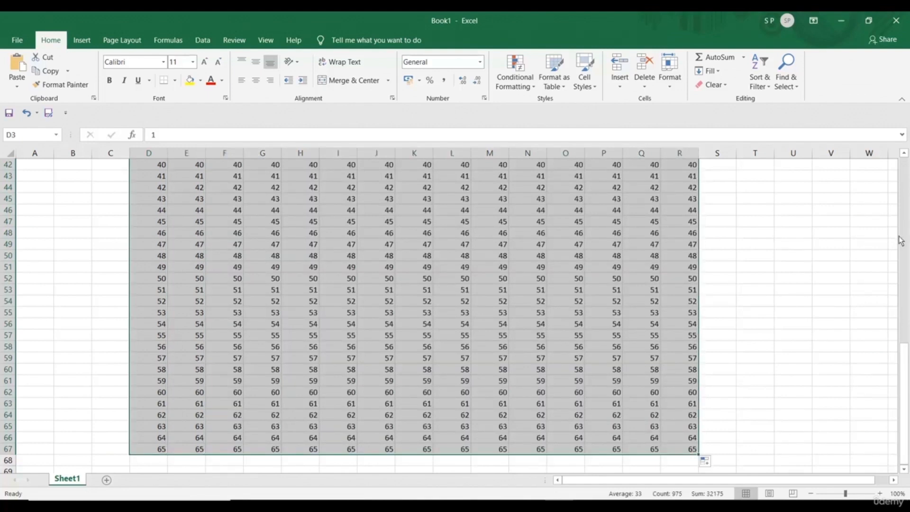
# Highlight cell R3, the last cell in the first row of numbers, with a yellow fill
pyautogui.moveTo(905, 356); pyautogui.dragTo(904, 169)
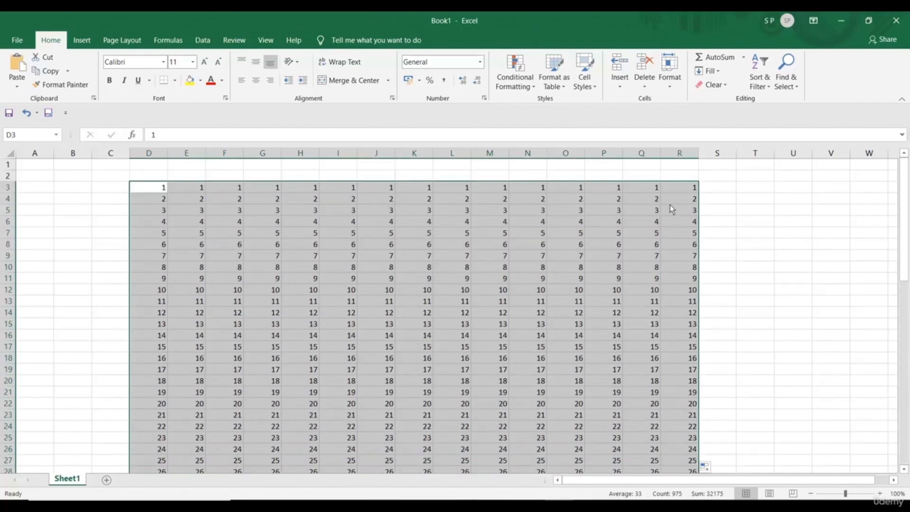
pyautogui.click(678, 188)
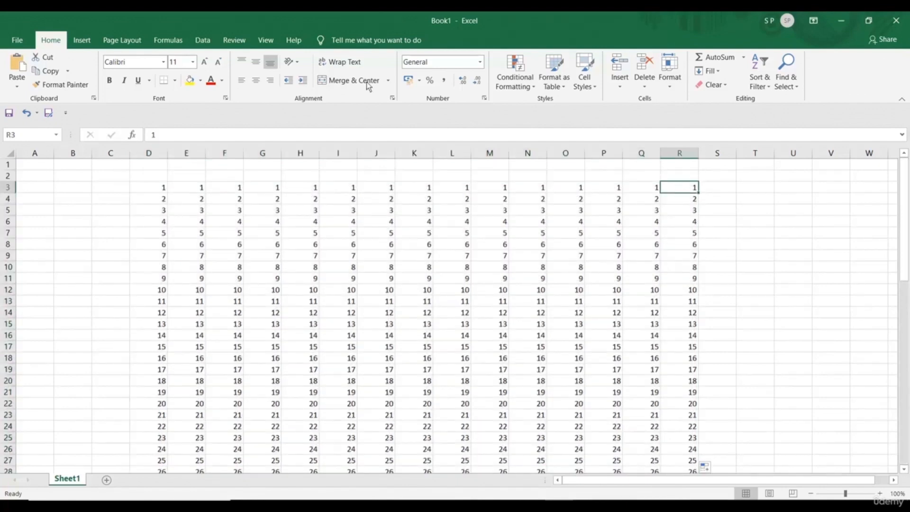
pyautogui.click(190, 80)
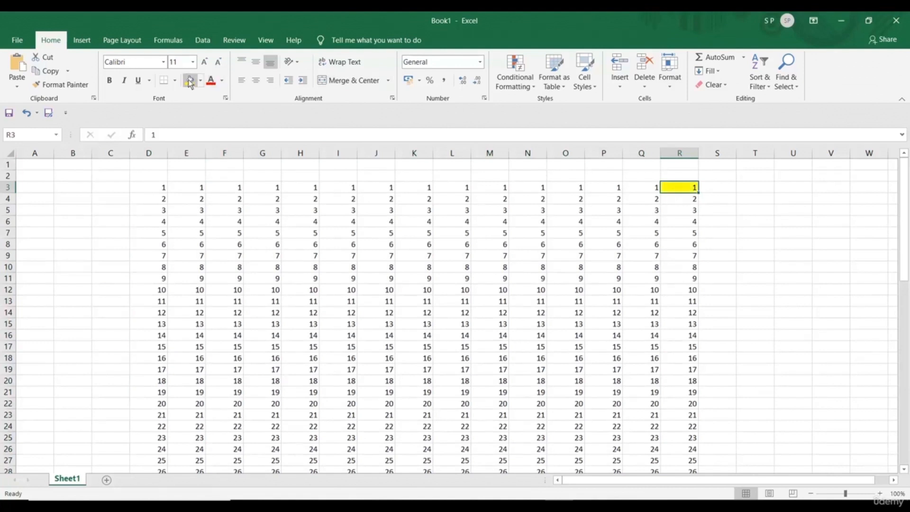
# Step the active cell along row 3 from A3 to Q3, beside the yellow cell
pyautogui.click(33, 191)
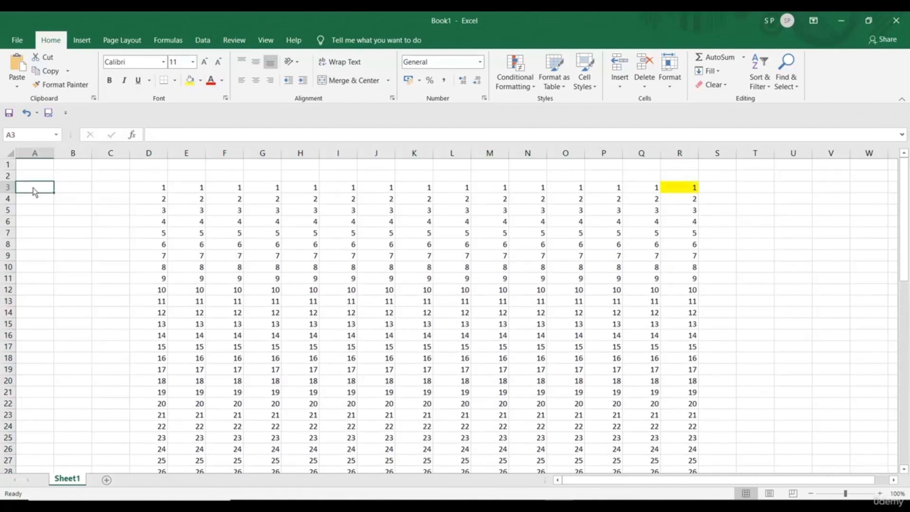
pyautogui.press('Right')
pyautogui.press('Right')
pyautogui.press('Right')
pyautogui.press('Right')
pyautogui.press('Right')
pyautogui.press('Right')
pyautogui.press('Right')
pyautogui.press('Right')
pyautogui.press('Right')
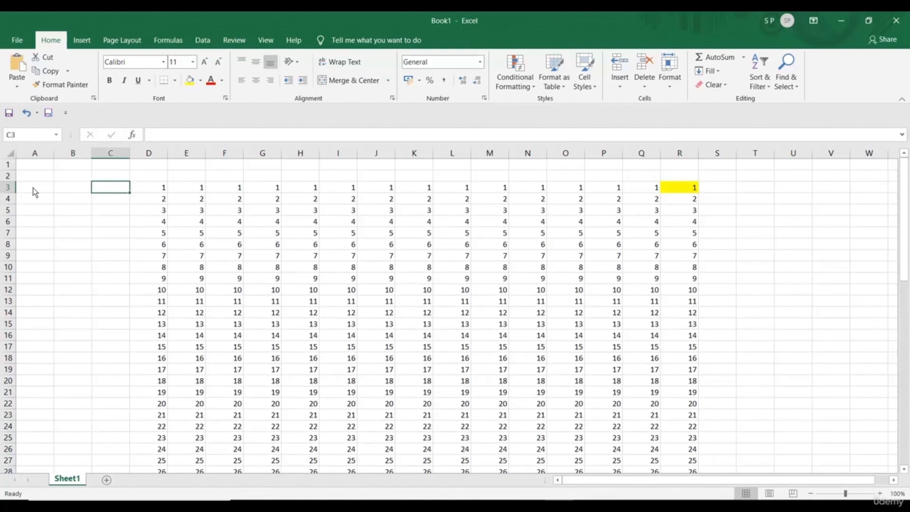
pyautogui.press('Right')
pyautogui.press('Right')
pyautogui.press('Right')
pyautogui.press('Right')
pyautogui.press('Right')
pyautogui.press('Right')
pyautogui.press('Right')
pyautogui.press('Right')
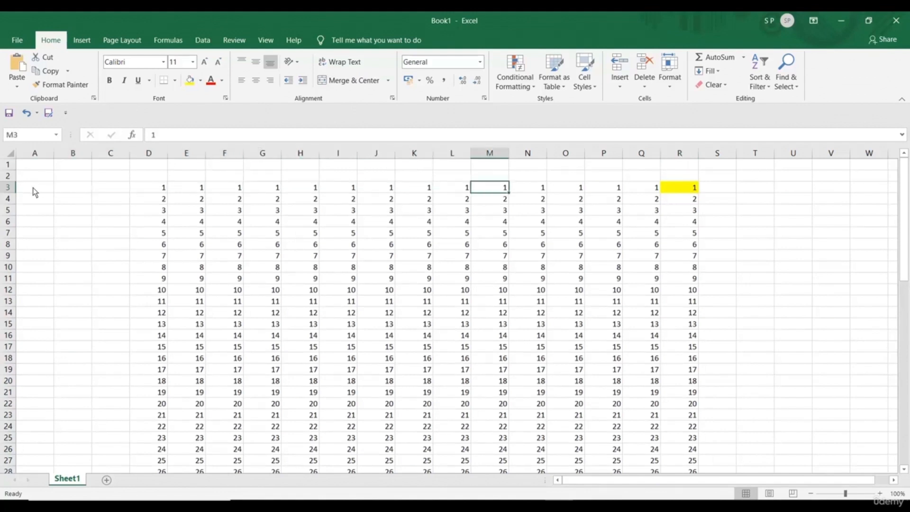
pyautogui.press('Left')
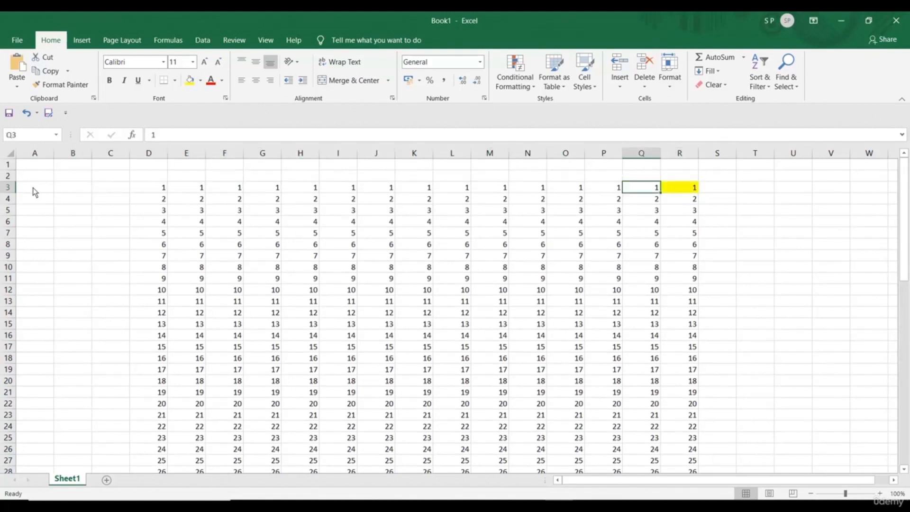
# Step the active cell back along row 3 from Q3 to A3, one cell at a time
pyautogui.press('Left')
pyautogui.press('Left')
pyautogui.press('Left')
pyautogui.press('Left')
pyautogui.press('Left')
pyautogui.press('Left')
pyautogui.press('Left')
pyautogui.press('Left')
pyautogui.press('Left')
pyautogui.press('Left')
pyautogui.press('Left')
pyautogui.press('Left')
pyautogui.press('Left')
pyautogui.press('Left')
pyautogui.press('Left')
pyautogui.press('Left')
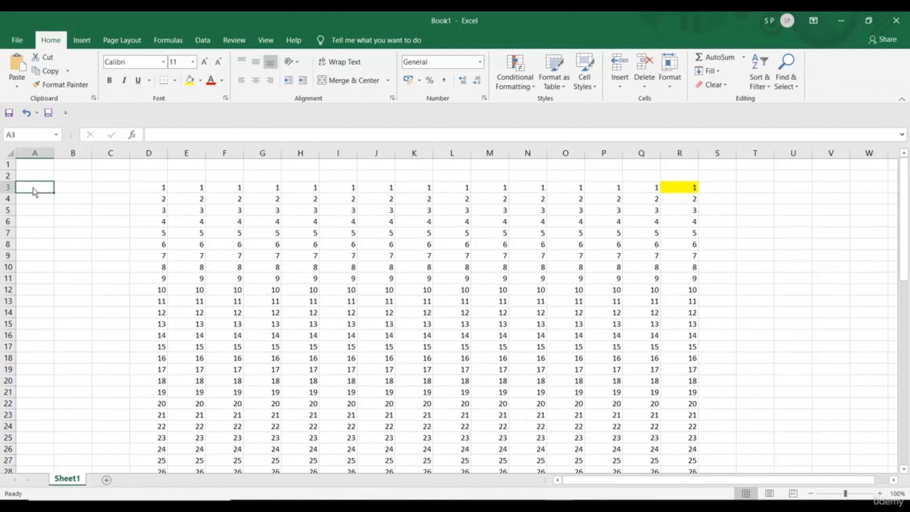
# Jump the active cell between the edges of the row 3 data, from A3 to D3, across to R3 and back to D3
pyautogui.hotkey('ctrl', 'Right')
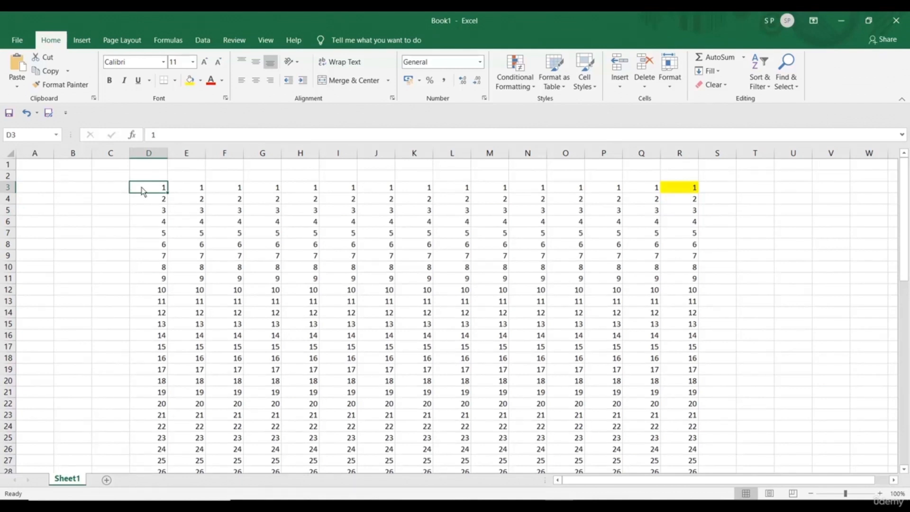
pyautogui.hotkey('ctrl', 'Right')
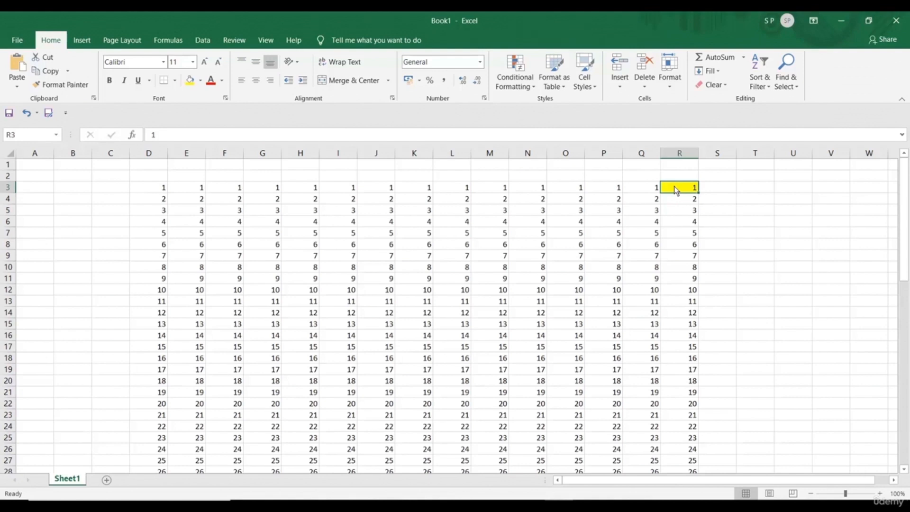
pyautogui.click(150, 190)
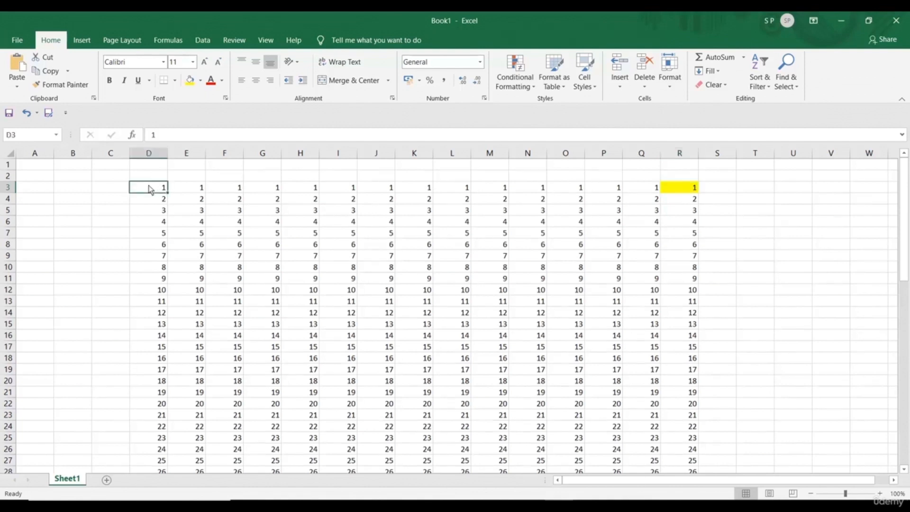
pyautogui.click(671, 192)
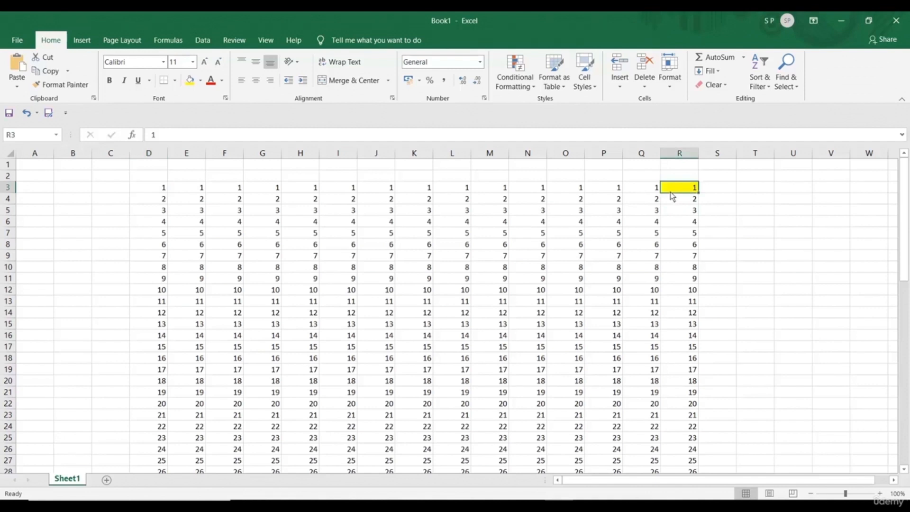
pyautogui.hotkey('ctrl', 'Left')
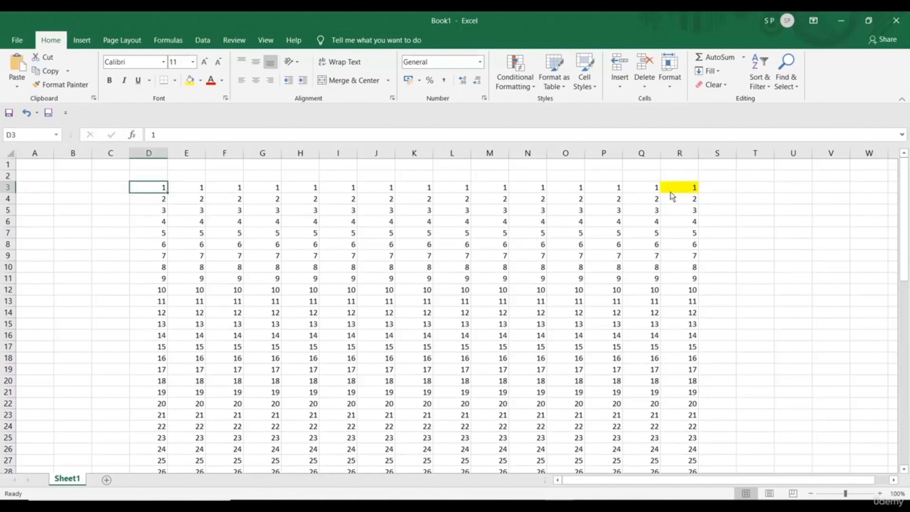
# Step the active cell from L3 across to the yellow cell R3 and down to R7
pyautogui.click(460, 190)
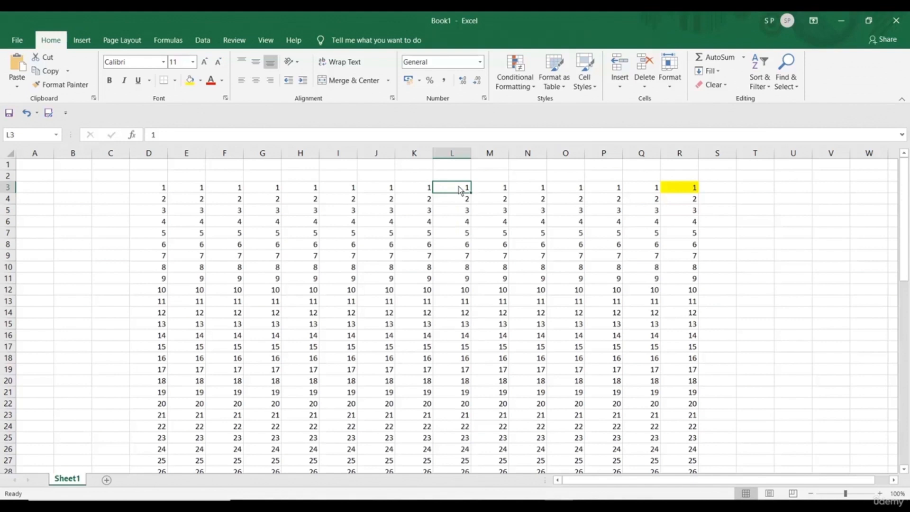
pyautogui.press('Right')
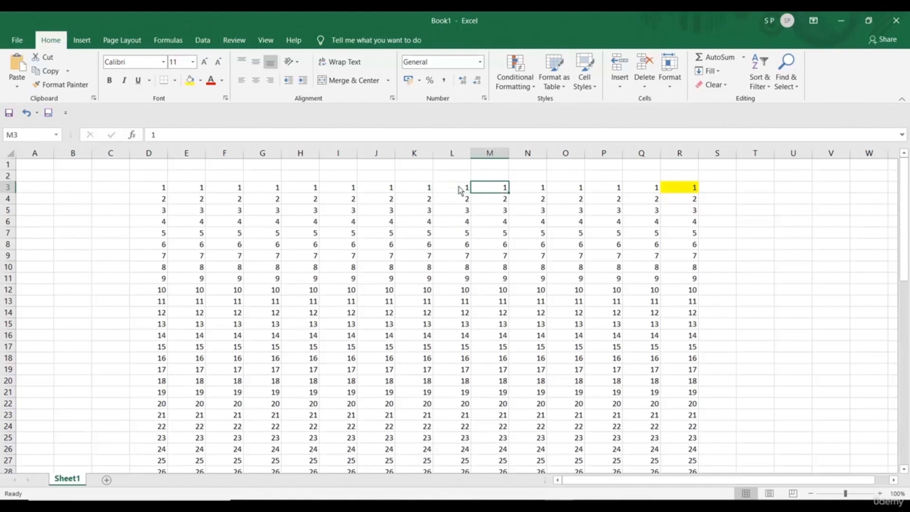
pyautogui.press('Right')
pyautogui.press('Right')
pyautogui.press('Right')
pyautogui.press('Right')
pyautogui.press('Right')
pyautogui.press('Down')
pyautogui.press('Down')
pyautogui.press('Down')
pyautogui.press('Down')
# Step the active cell along row 7 from R7 to D7 and up to D3
pyautogui.press('Left')
pyautogui.press('Left')
pyautogui.press('Left')
pyautogui.press('Left')
pyautogui.press('Left')
pyautogui.press('Left')
pyautogui.press('Left')
pyautogui.press('Left')
pyautogui.press('Left')
pyautogui.press('Left')
pyautogui.press('Left')
pyautogui.press('Left')
pyautogui.press('Left')
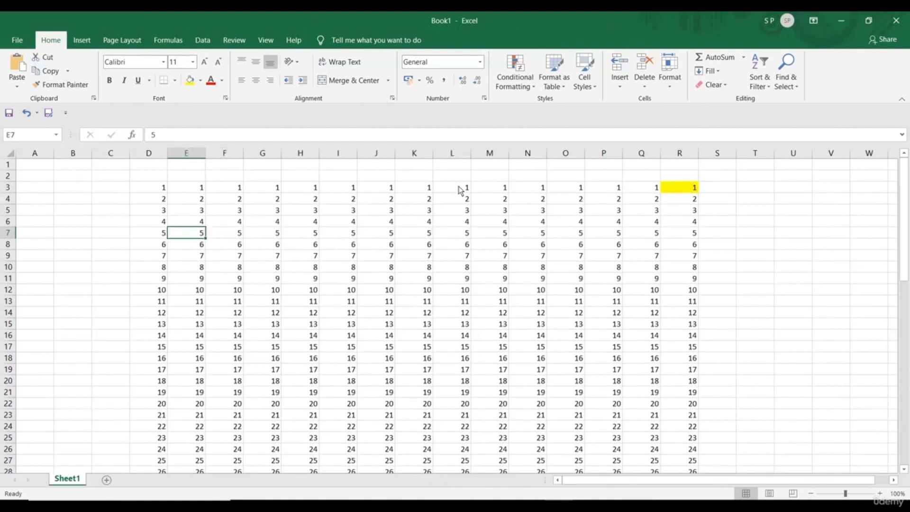
pyautogui.press('Left')
pyautogui.press('Up')
pyautogui.press('Up')
pyautogui.press('Up')
pyautogui.press('Up')
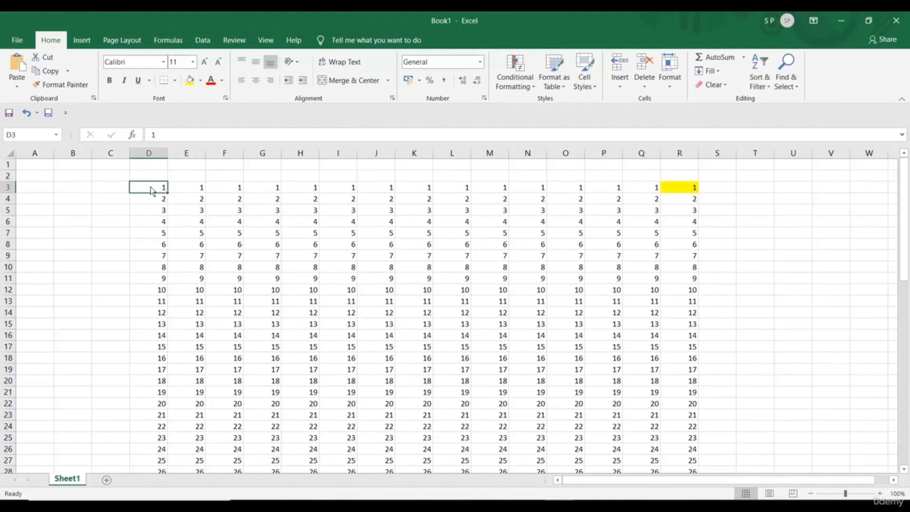
# Select cells D3 to D26 by sweeping over them, clear the selection and return to D3
pyautogui.moveTo(149, 186); pyautogui.dragTo(164, 450)
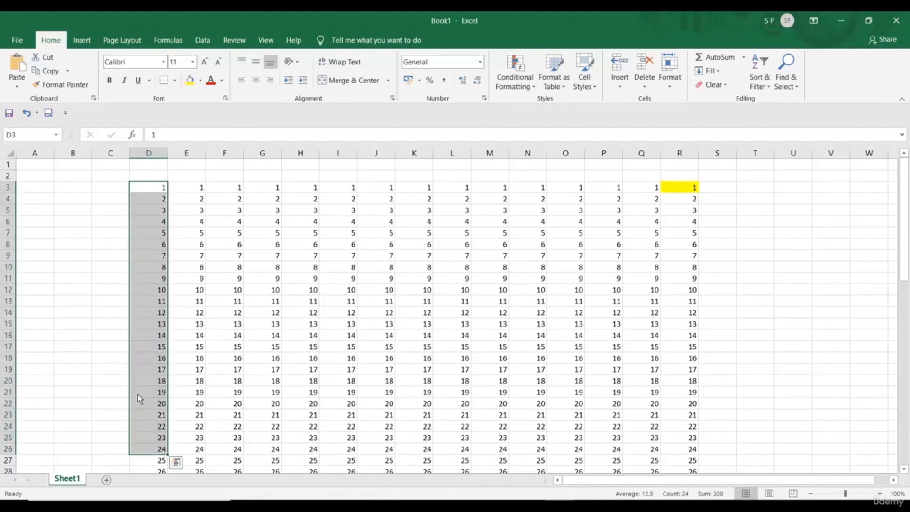
pyautogui.click(67, 246)
pyautogui.click(147, 189)
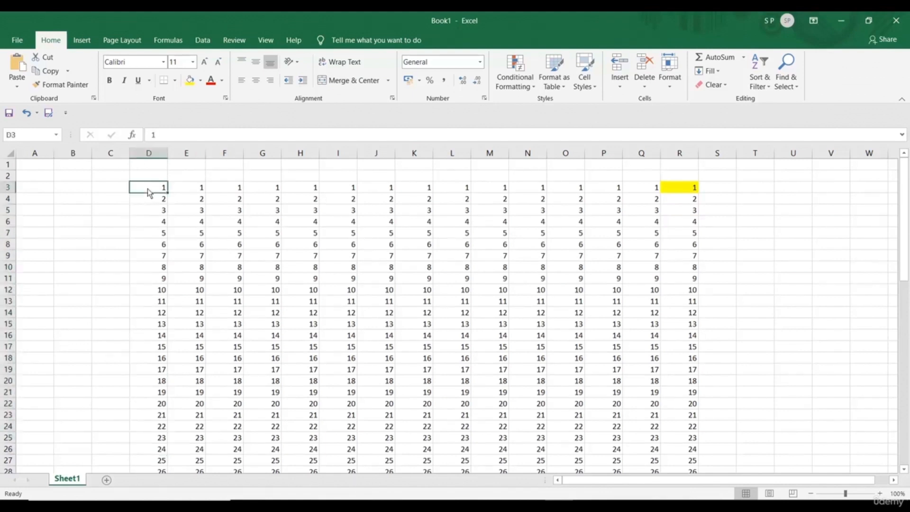
# Extend the selection from D3 to the data edges so it covers the whole number block D3:R67
pyautogui.hotkey('ctrl', 'shift', 'Down')
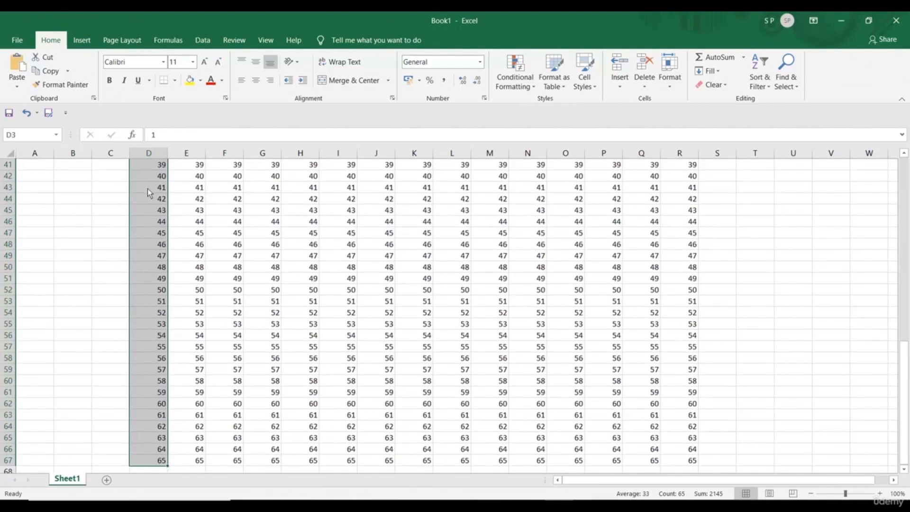
pyautogui.hotkey('ctrl', 'shift', 'Right')
pyautogui.hotkey('ctrl', 'shift', 'Right')
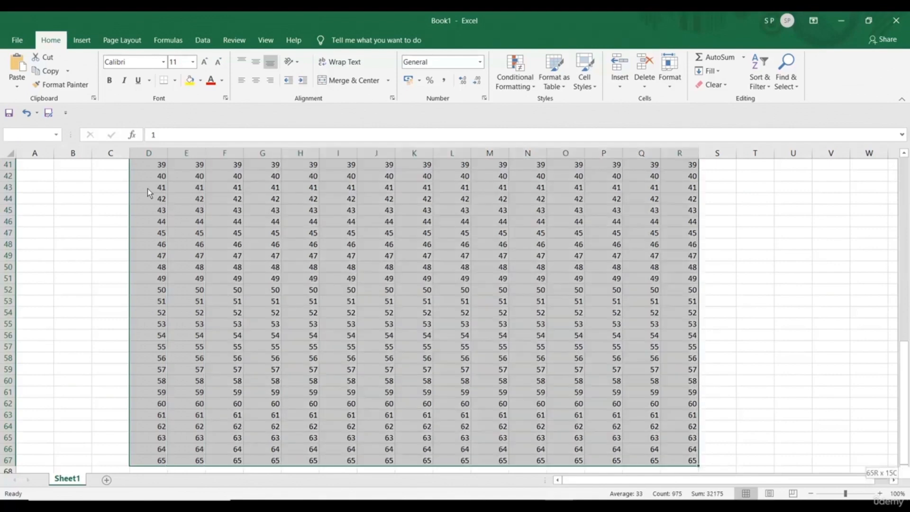
pyautogui.hotkey('ctrl', 'shift', 'Left')
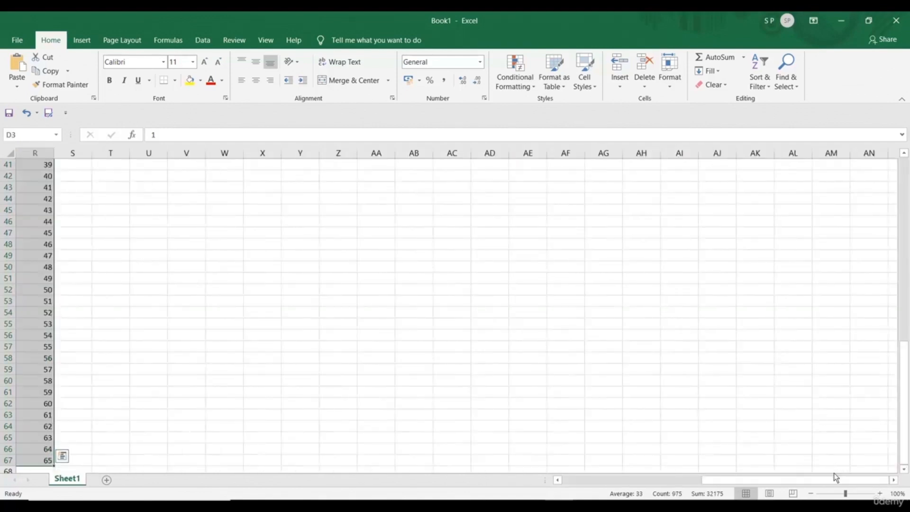
pyautogui.moveTo(833, 482); pyautogui.dragTo(668, 479)
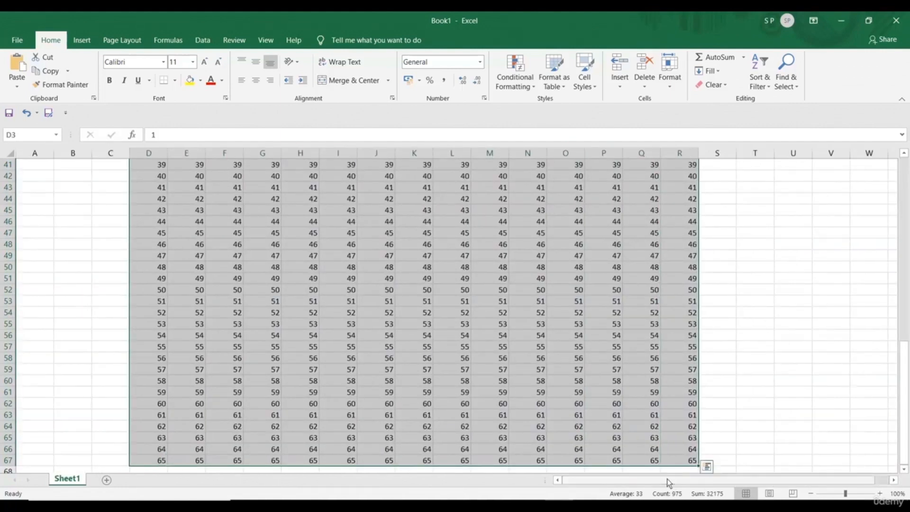
pyautogui.moveTo(906, 432); pyautogui.dragTo(908, 275)
pyautogui.moveTo(908, 199); pyautogui.dragTo(908, 171)
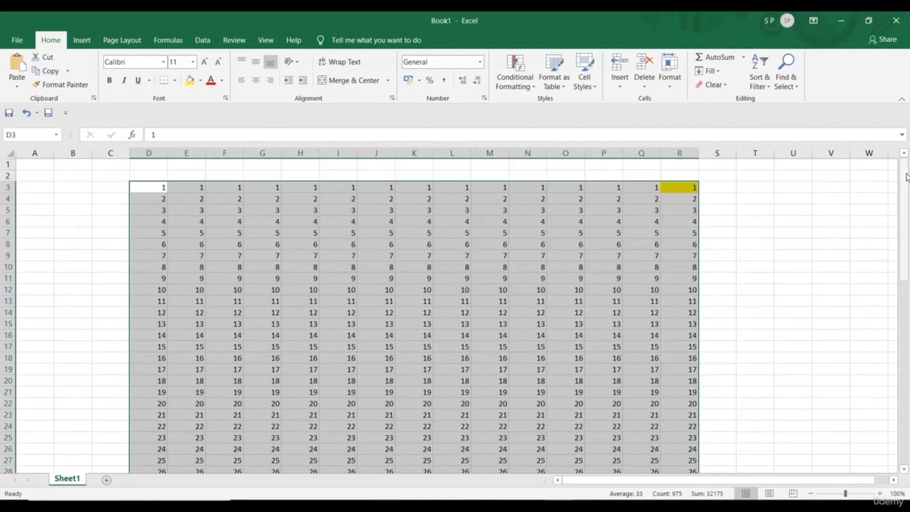
# Restart from D3, extend the selection down to row 67 and across to column R again, and deselect by choosing C3
pyautogui.click(143, 189)
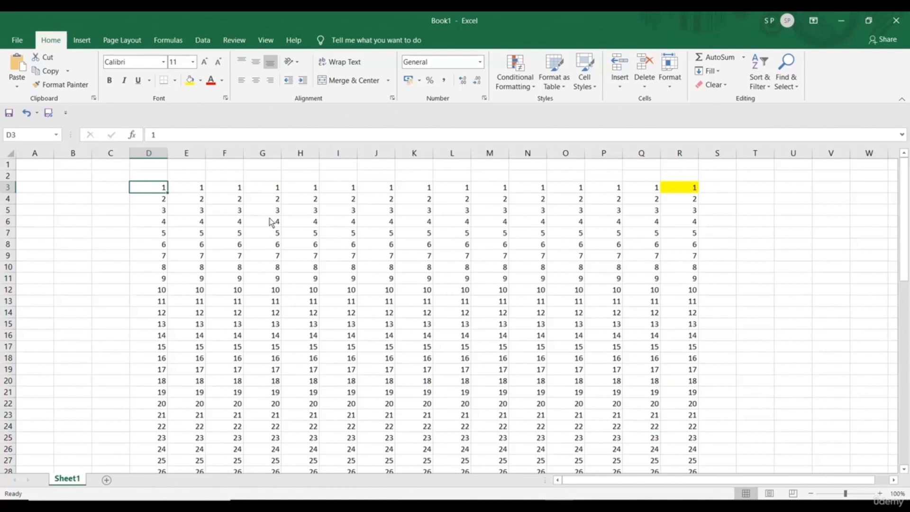
pyautogui.hotkey('ctrl', 'shift', 'Down')
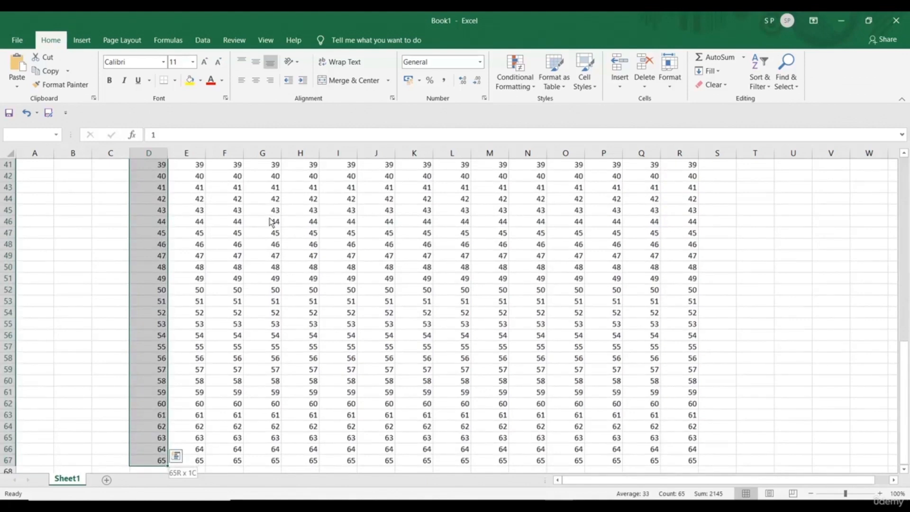
pyautogui.hotkey('ctrl', 'shift', 'Right')
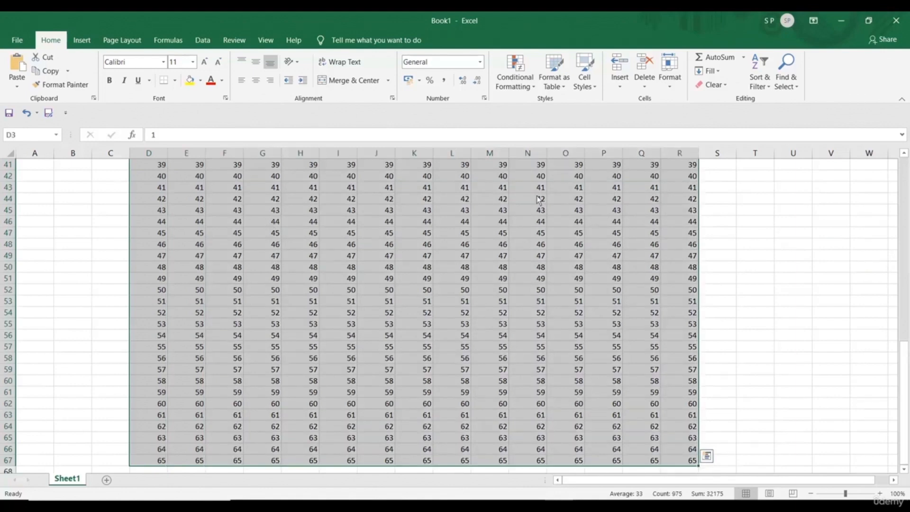
pyautogui.moveTo(906, 402); pyautogui.dragTo(907, 219)
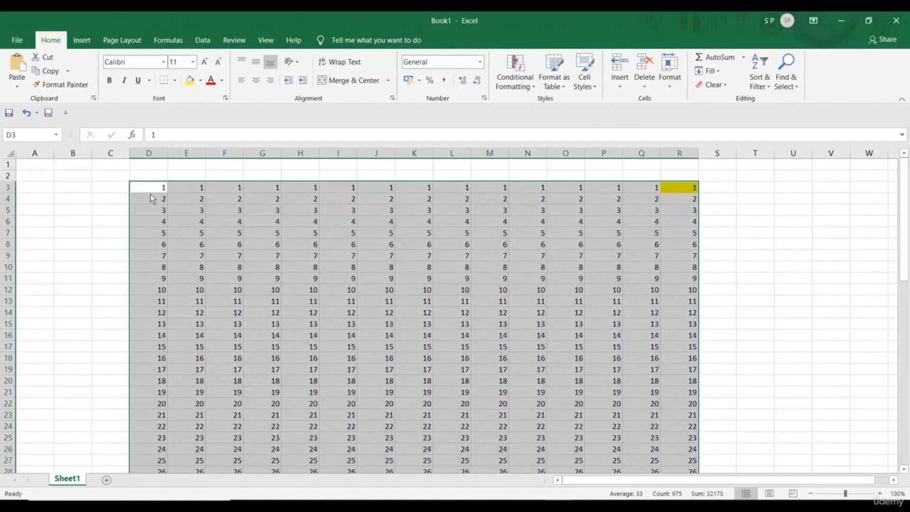
pyautogui.click(110, 186)
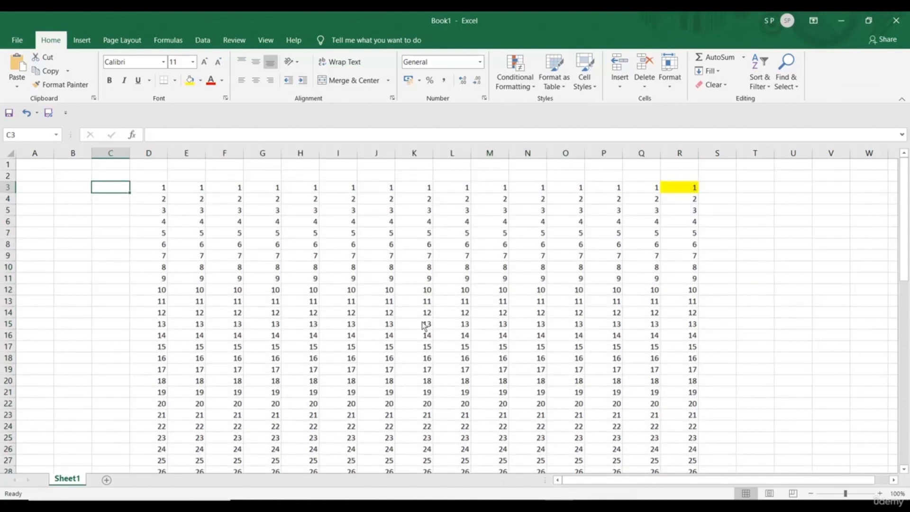
# Sweep over D3:N21 to select part of the block, return to D3 and sweep over a larger part
pyautogui.moveTo(155, 188); pyautogui.dragTo(530, 399)
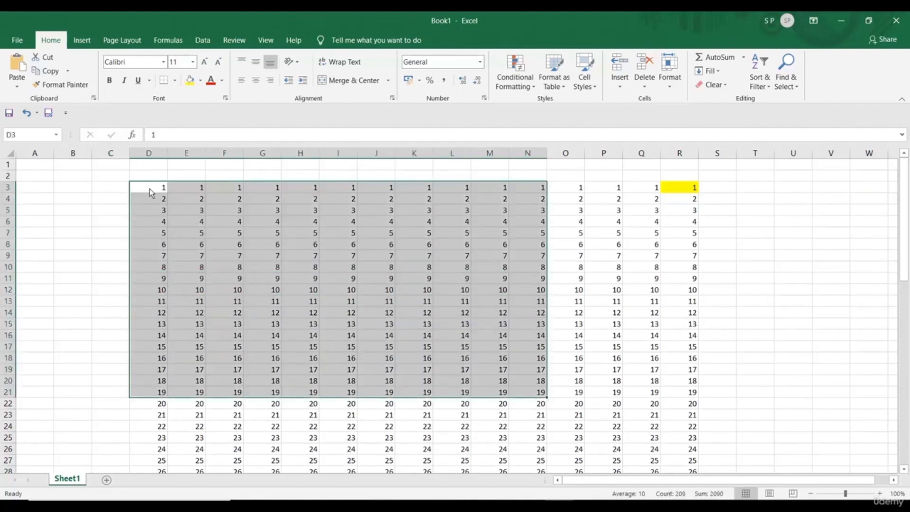
pyautogui.click(149, 189)
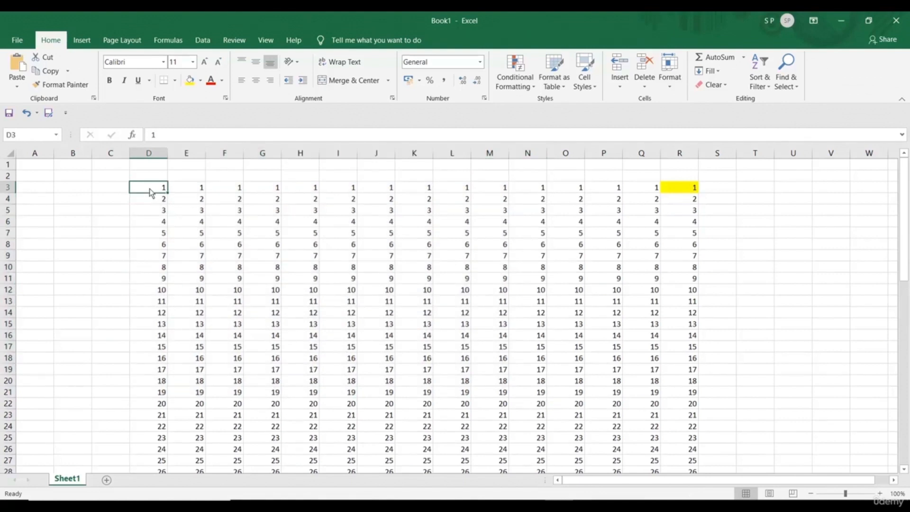
pyautogui.moveTo(151, 192); pyautogui.dragTo(640, 419)
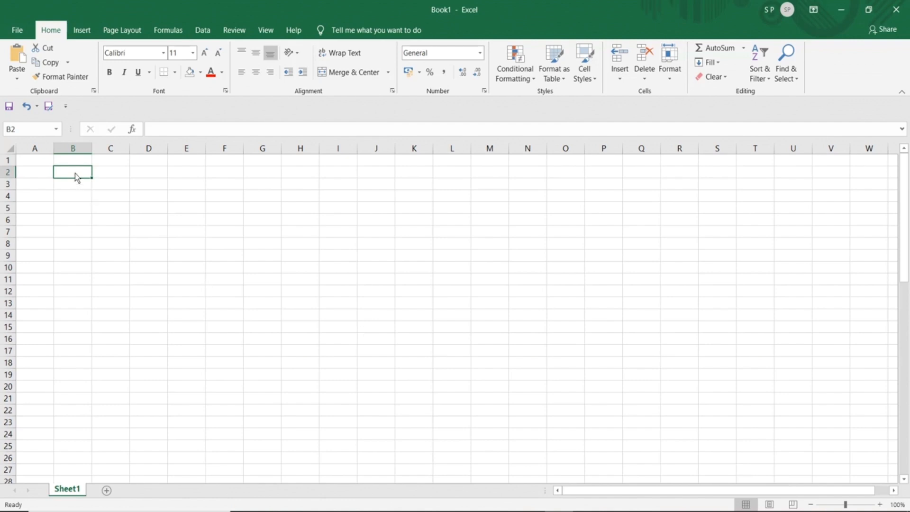
# Open the fill colour palette for cell B2 in the empty sheet and dismiss it without choosing a colour
pyautogui.press('alt')
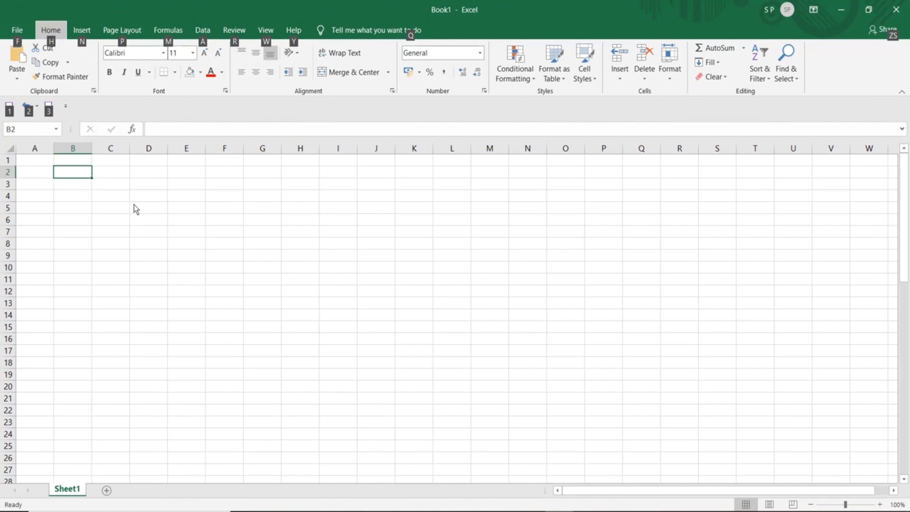
pyautogui.press('h')
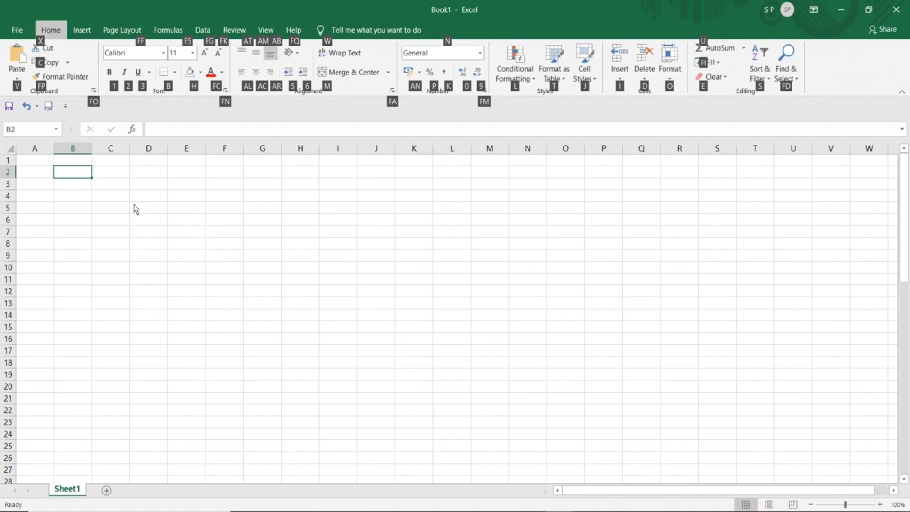
pyautogui.press('h')
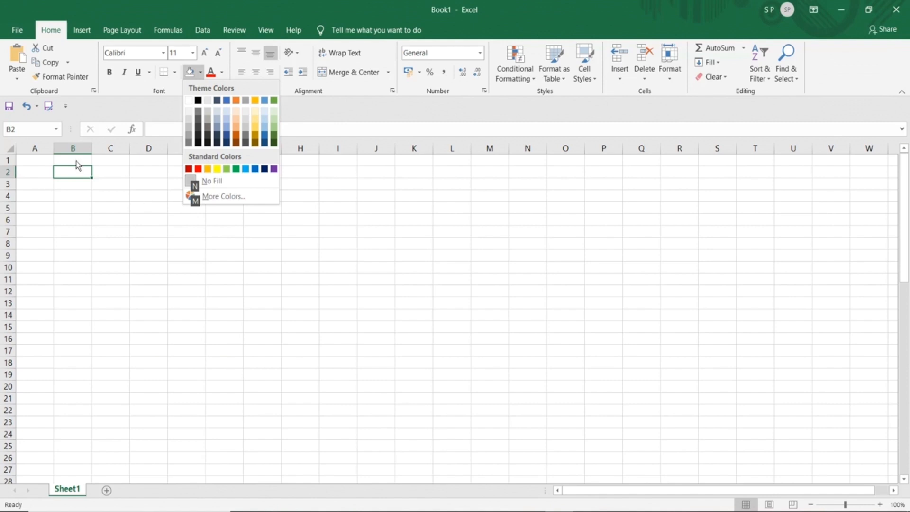
pyautogui.click(74, 176)
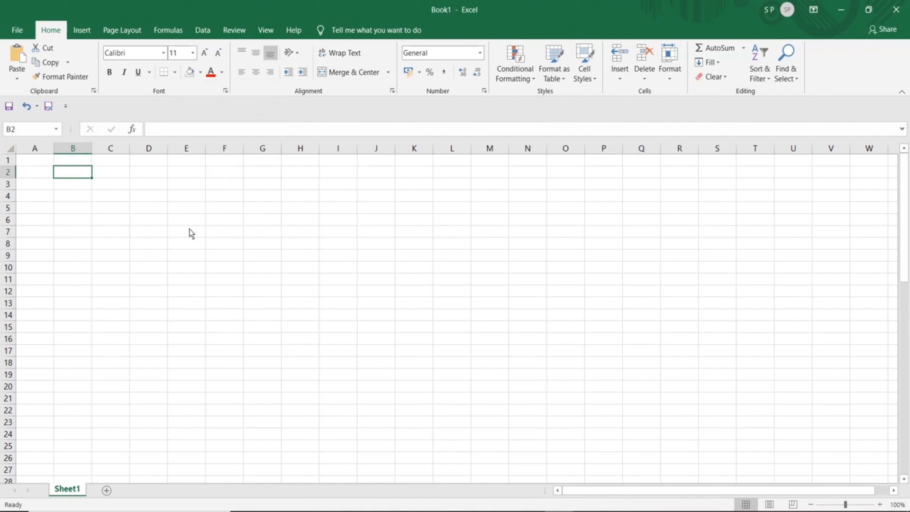
# Start closing the workbook twice, first directly and then with the Close command, cancelling the save prompt each time
pyautogui.hotkey('alt', 'F4')
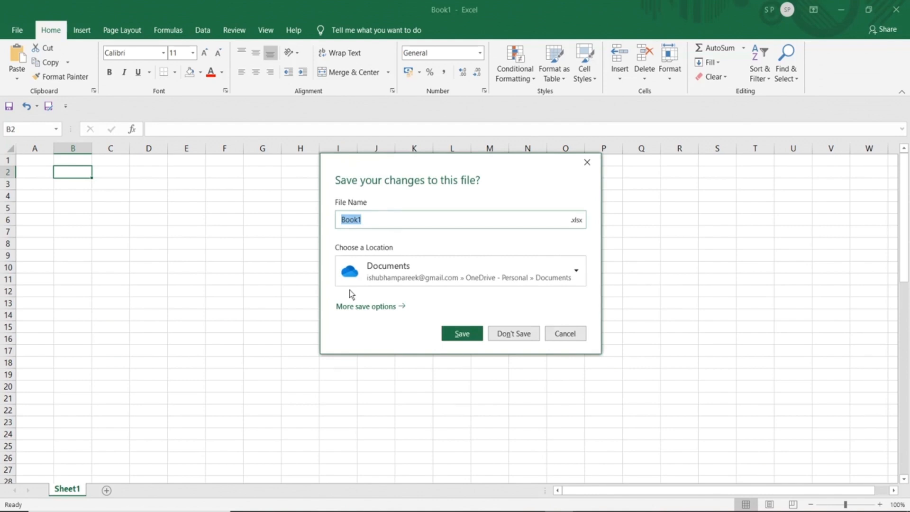
pyautogui.click(566, 334)
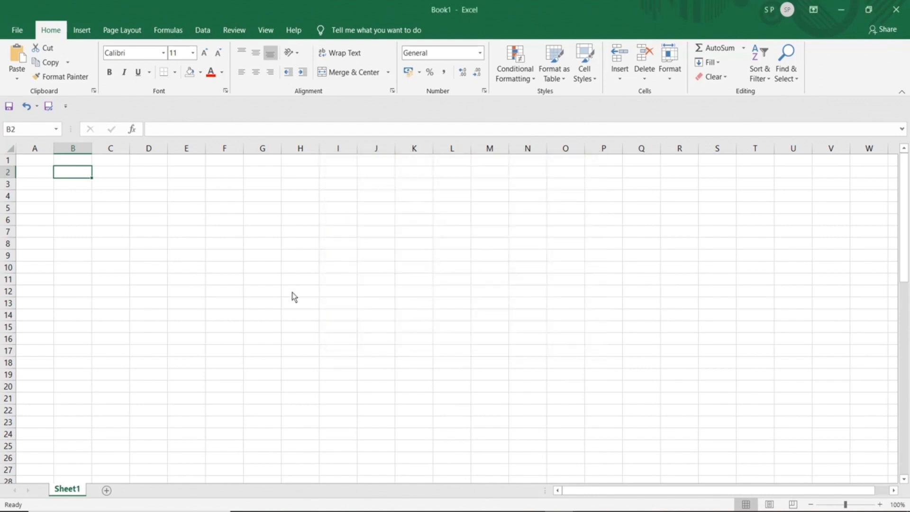
pyautogui.press('alt')
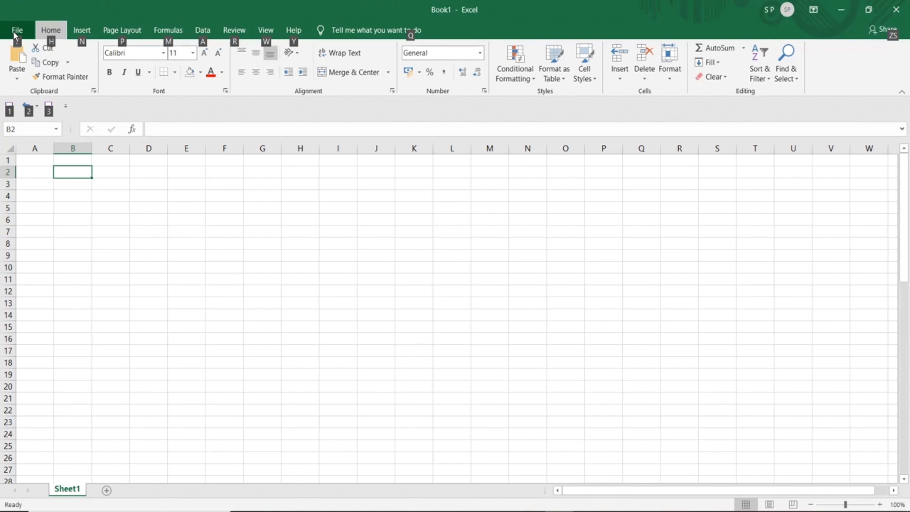
pyautogui.press('f')
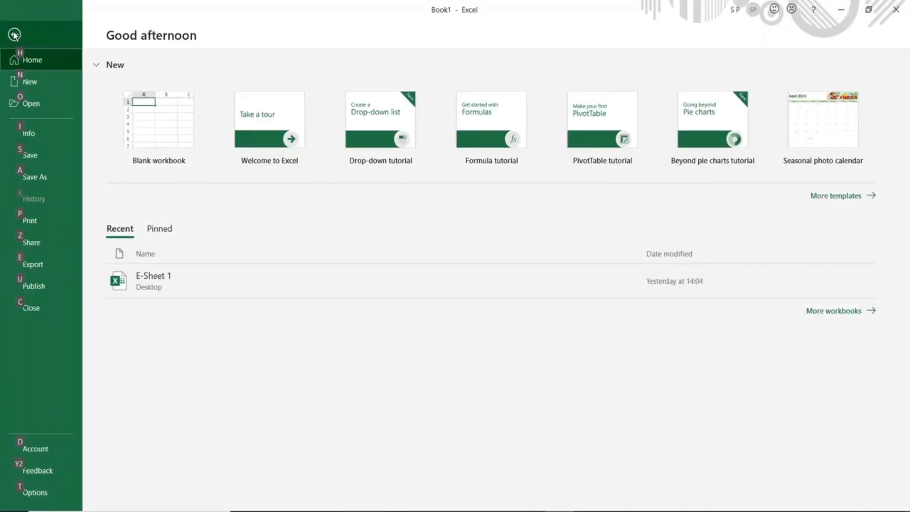
pyautogui.click(41, 311)
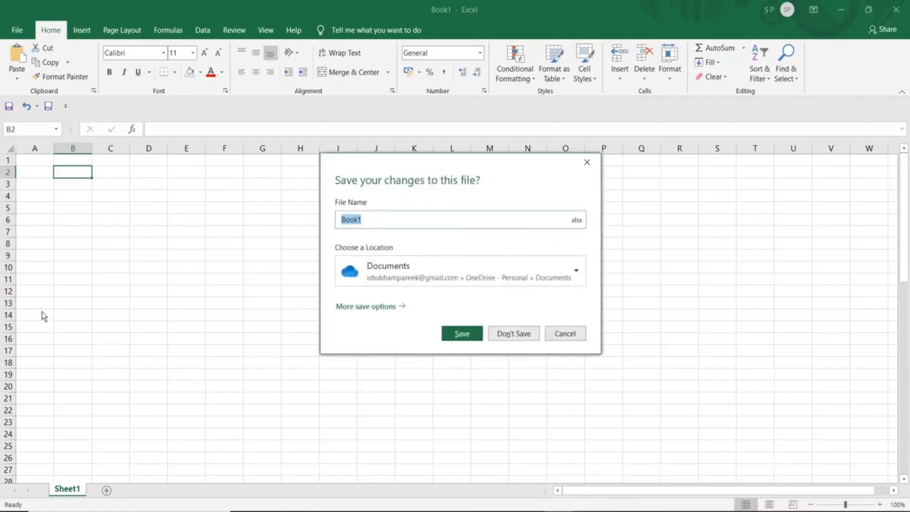
pyautogui.click(550, 333)
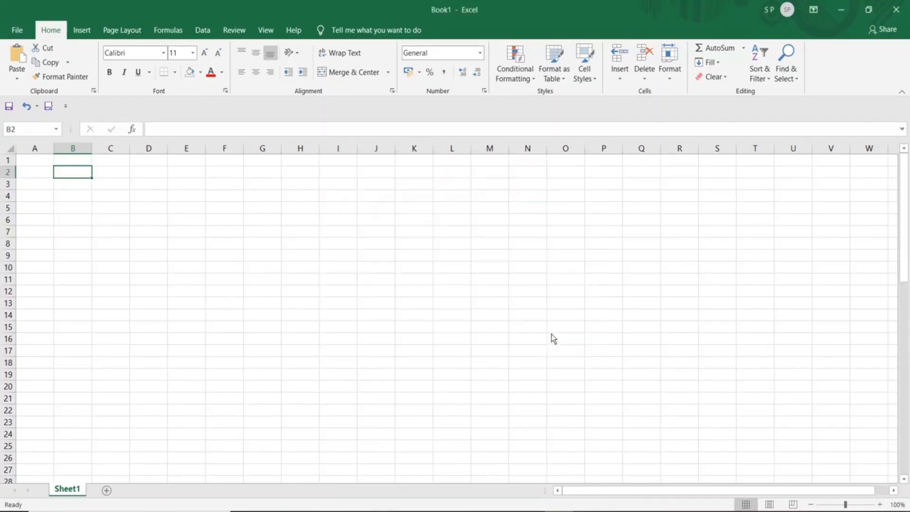
# Start closing the workbook once more with the Close command and cancel the save prompt
pyautogui.press('alt')
pyautogui.press('f')
pyautogui.press('c')
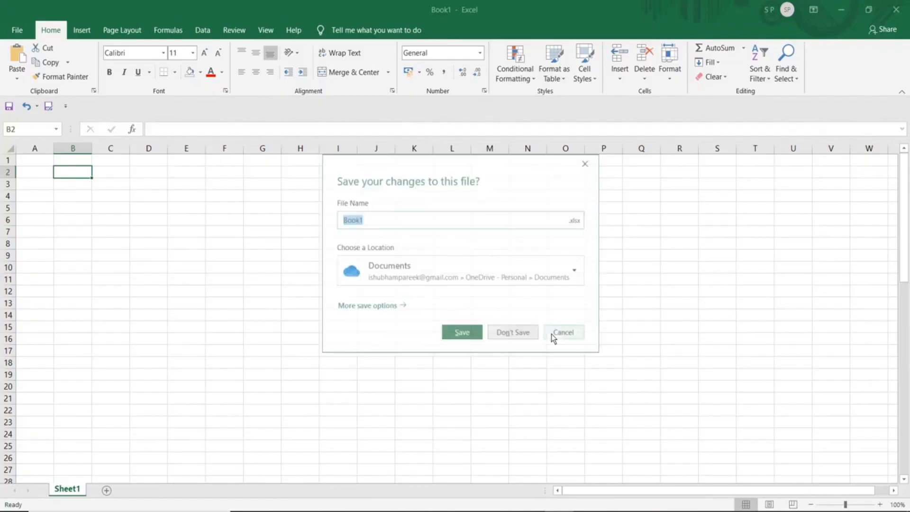
pyautogui.click(551, 334)
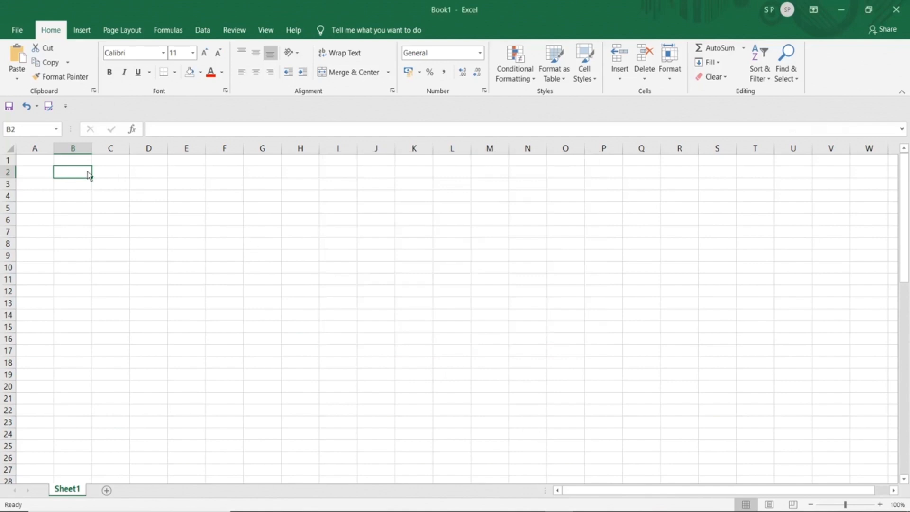
pyautogui.moveTo(75, 175); pyautogui.dragTo(567, 410)
pyautogui.click(764, 511)
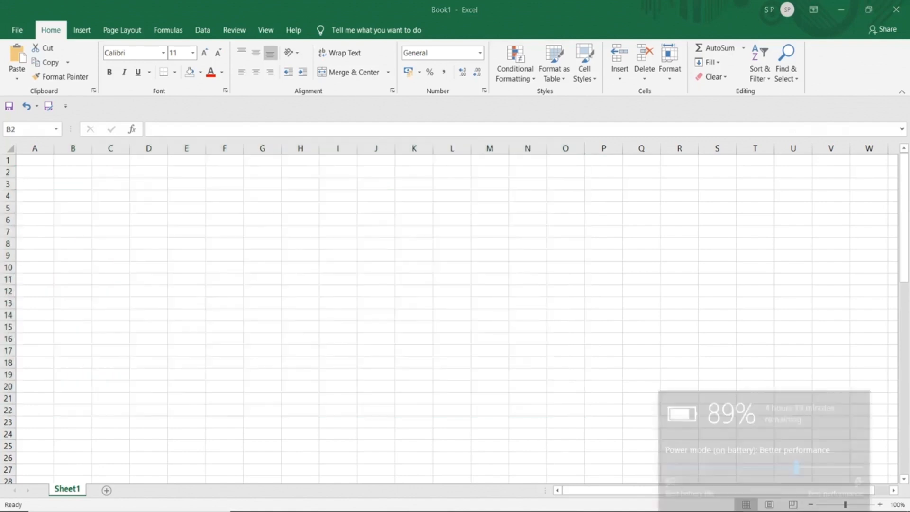
pyautogui.click(750, 511)
pyautogui.click(738, 497)
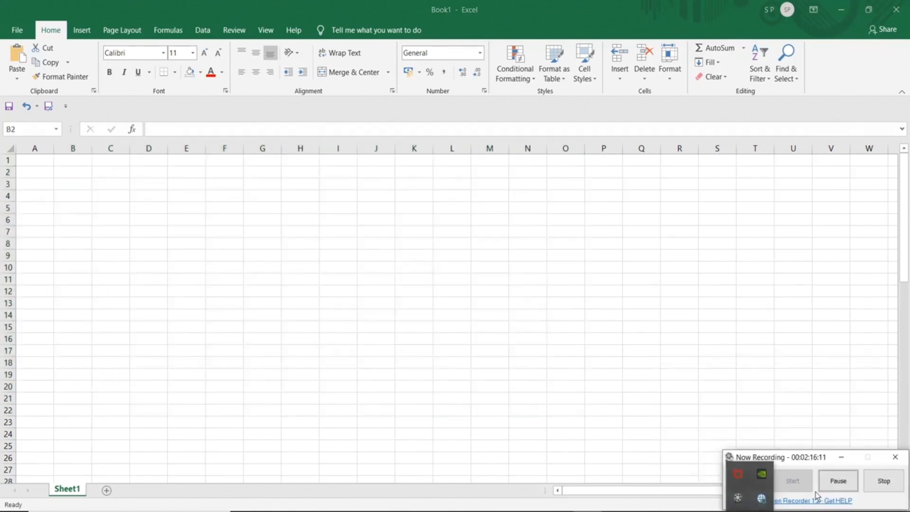
pyautogui.click(835, 484)
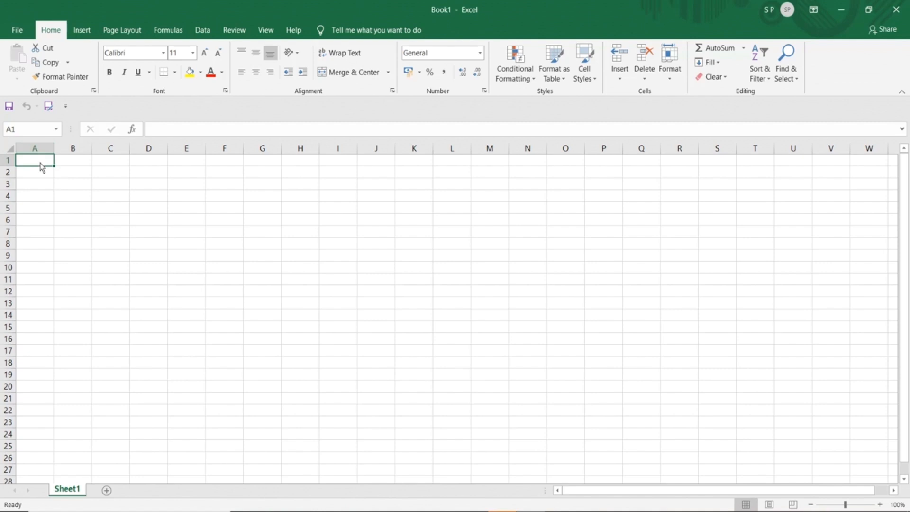
# Enter the column headings "E Name" in A1 and "Salary" in B1
pyautogui.write('E Name')
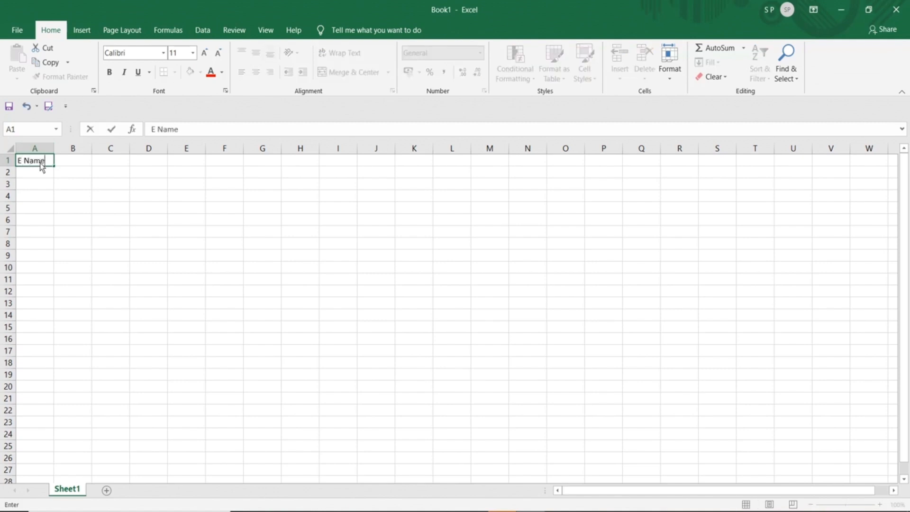
pyautogui.press('Tab')
pyautogui.write('Sa')
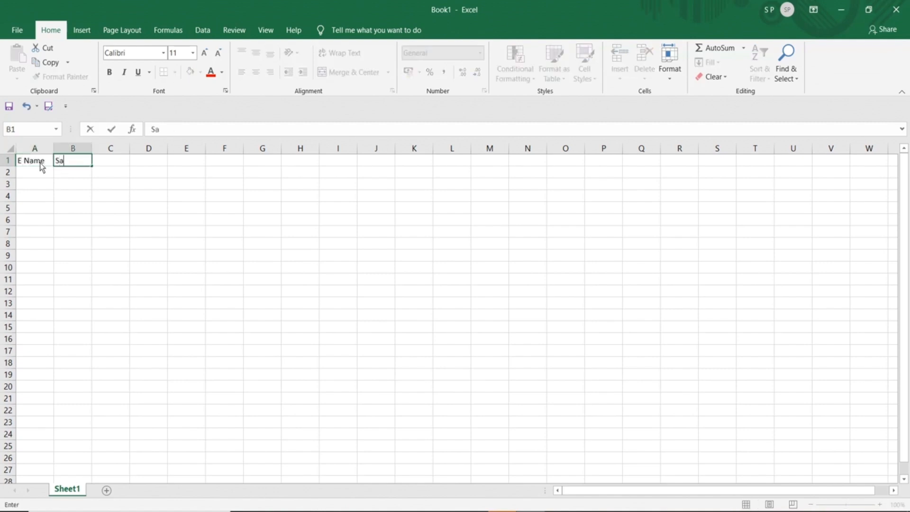
pyautogui.write('lary')
pyautogui.press('Return')
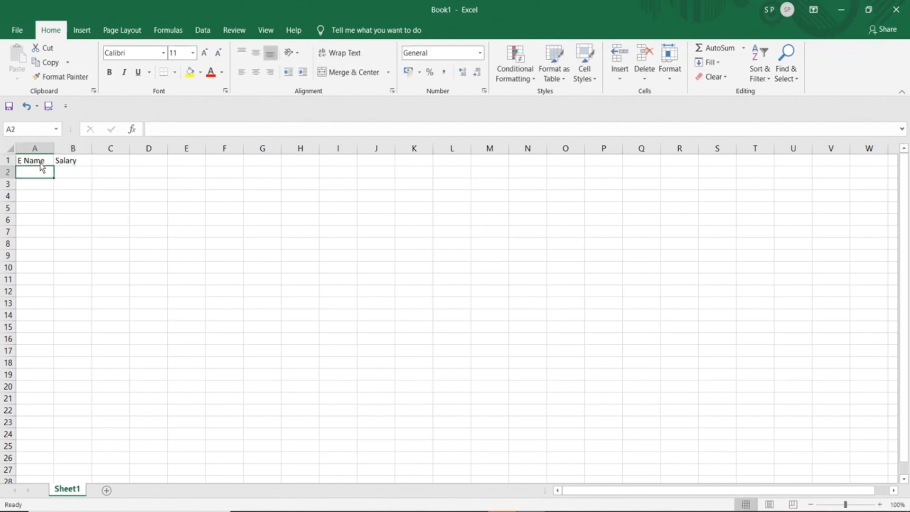
# Fill A2:A6 under the E Name heading with five employees' first names
pyautogui.write('John')
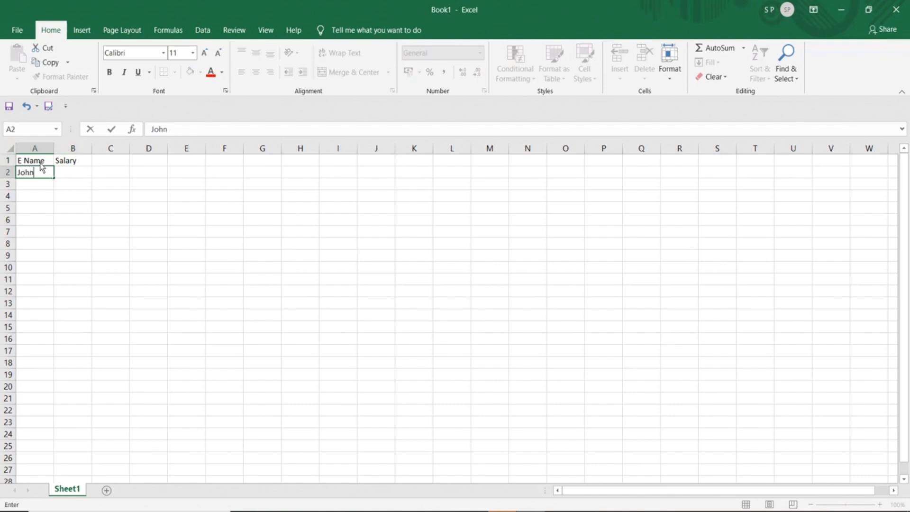
pyautogui.press('Return')
pyautogui.write('Harry')
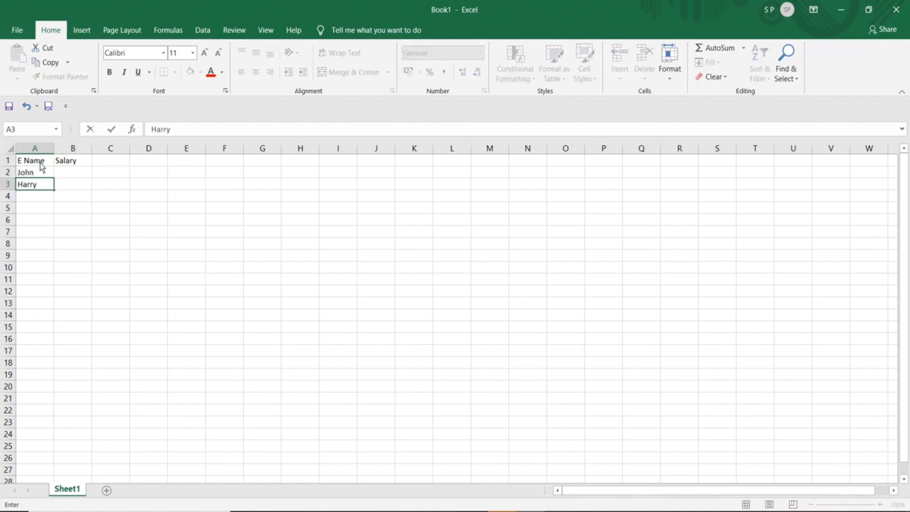
pyautogui.press('Return')
pyautogui.write('Jason')
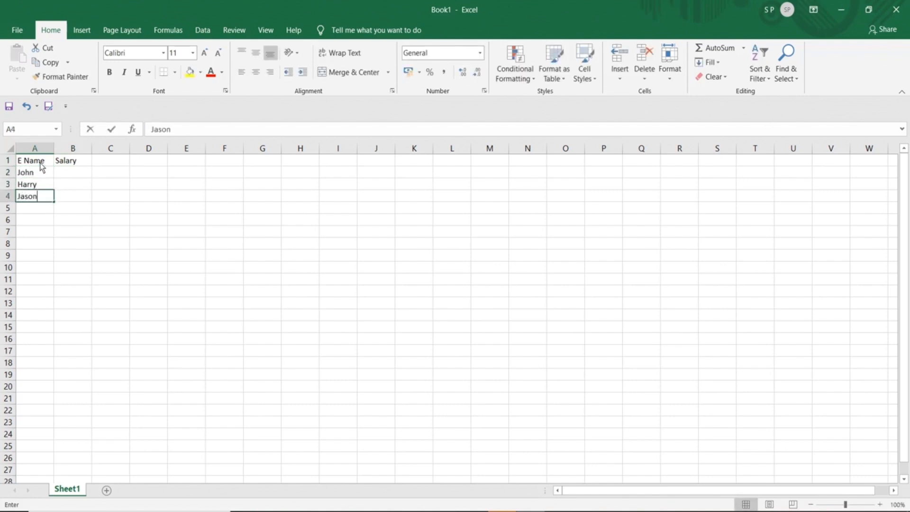
pyautogui.hotkey('ctrl', 'Return')
pyautogui.press('Return')
pyautogui.write('Richard')
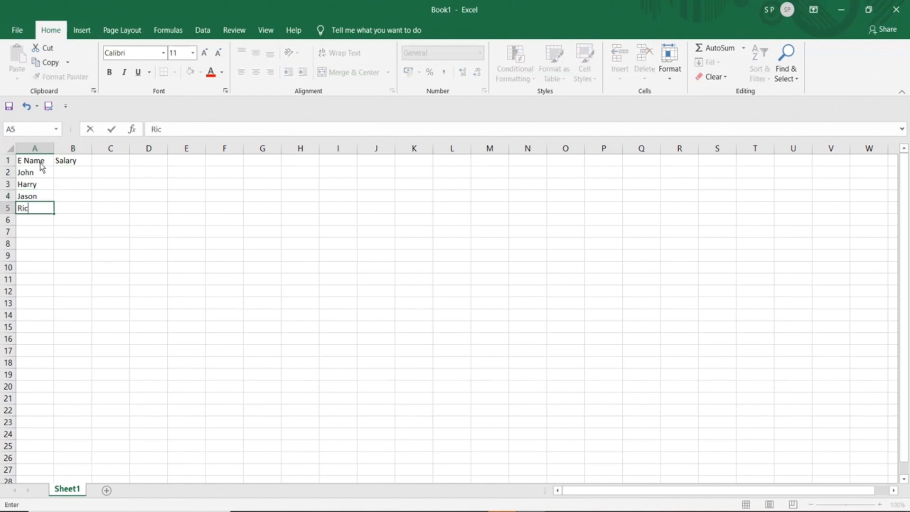
pyautogui.press('Return')
pyautogui.write('Rahul')
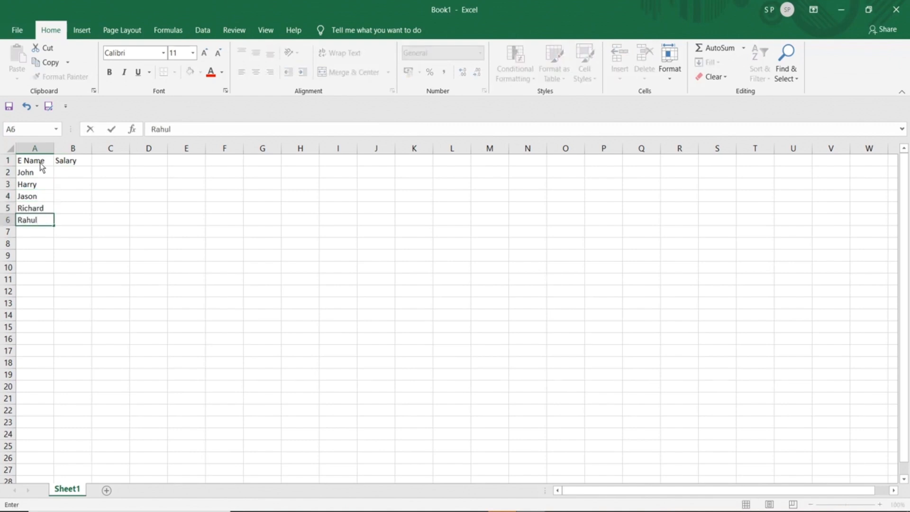
pyautogui.press('Tab')
# Enter the salaries 10000, 20000, 10000, 15000 and 25000 in B2:B6
pyautogui.press('Up')
pyautogui.press('Up')
pyautogui.press('Up')
pyautogui.press('Up')
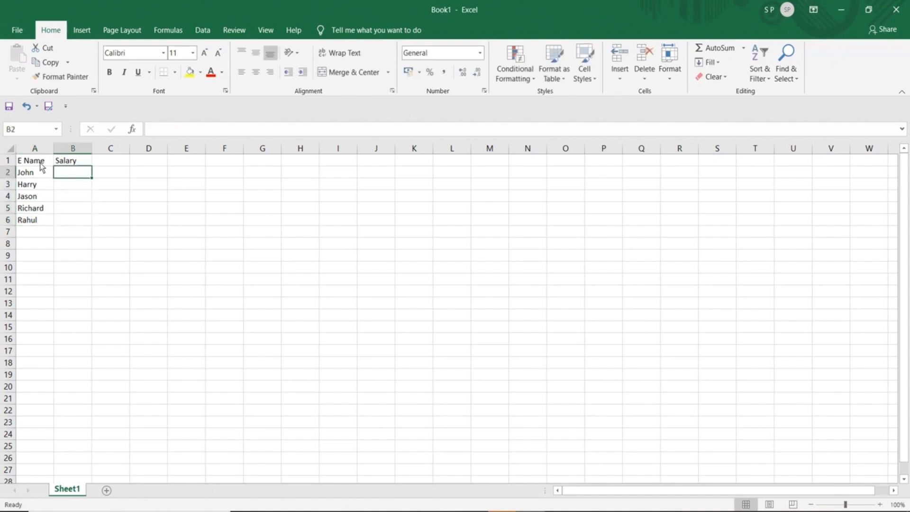
pyautogui.write('10')
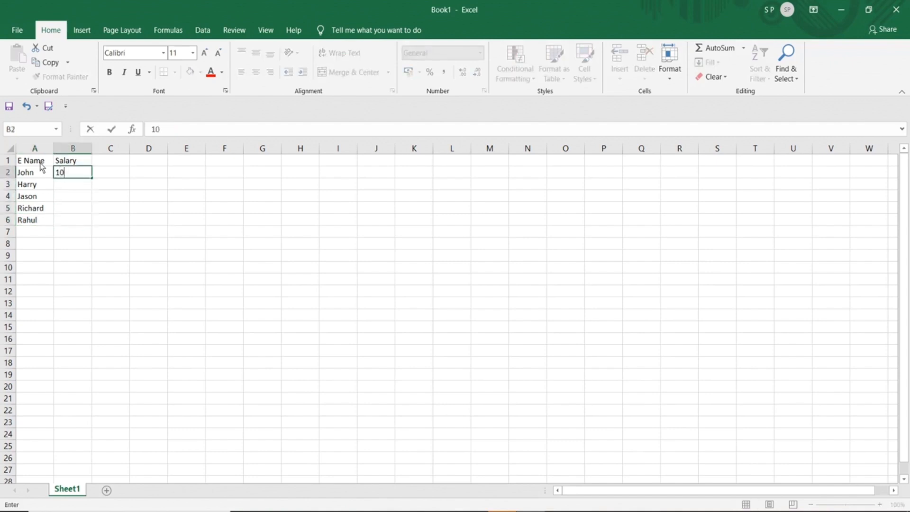
pyautogui.write('000')
pyautogui.press('Return')
pyautogui.write('20000')
pyautogui.press('Return')
pyautogui.write('10000')
pyautogui.press('Return')
pyautogui.write('15000')
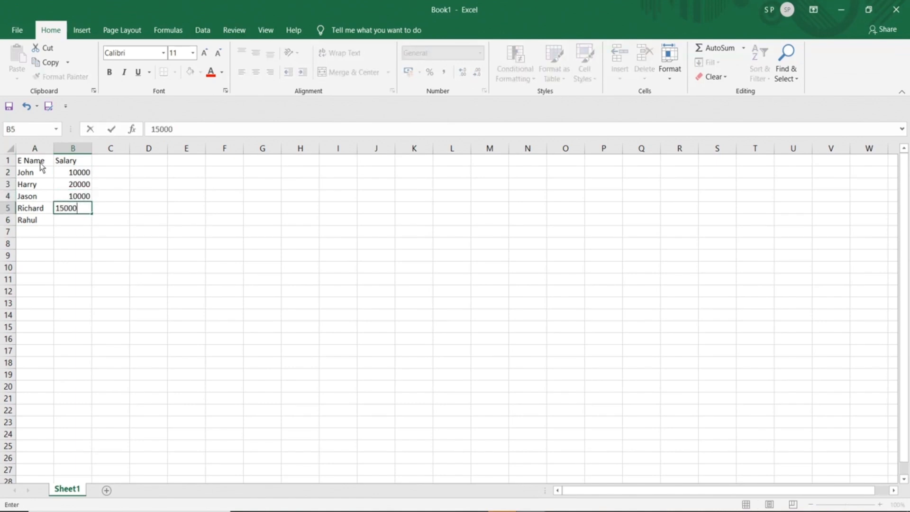
pyautogui.press('Return')
pyautogui.write('25000')
pyautogui.press('Return')
pyautogui.press('Down')
pyautogui.press('Down')
pyautogui.press('Down')
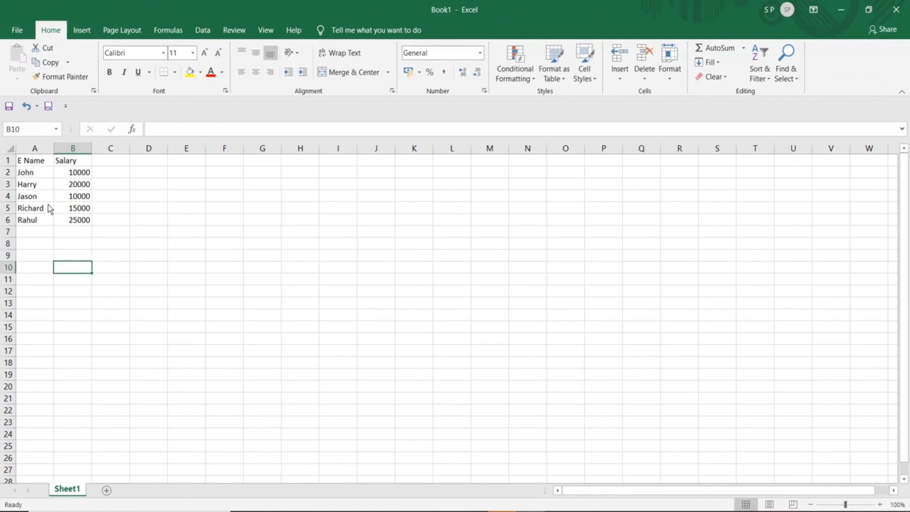
# Add the first and third employees' salaries in B8 with the formula =B2+B4, and reselect the result cell
pyautogui.click(67, 175)
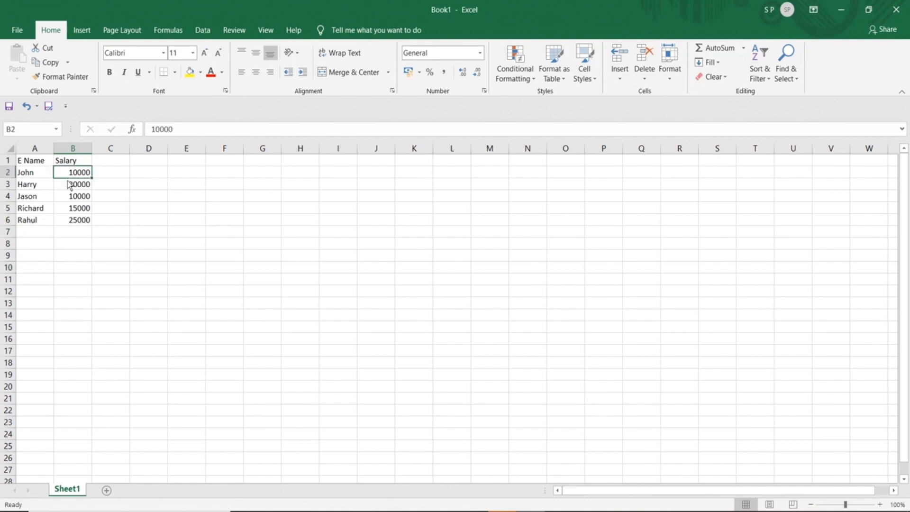
pyautogui.click(70, 199)
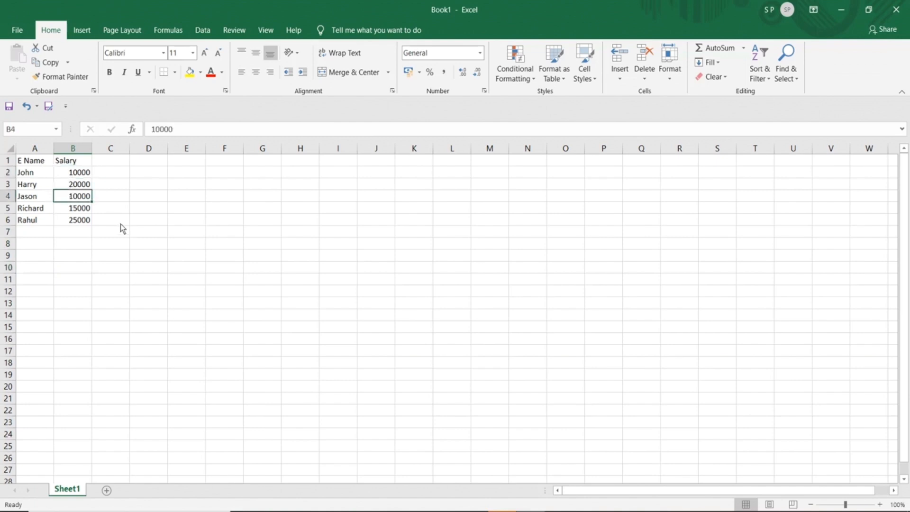
pyautogui.click(66, 245)
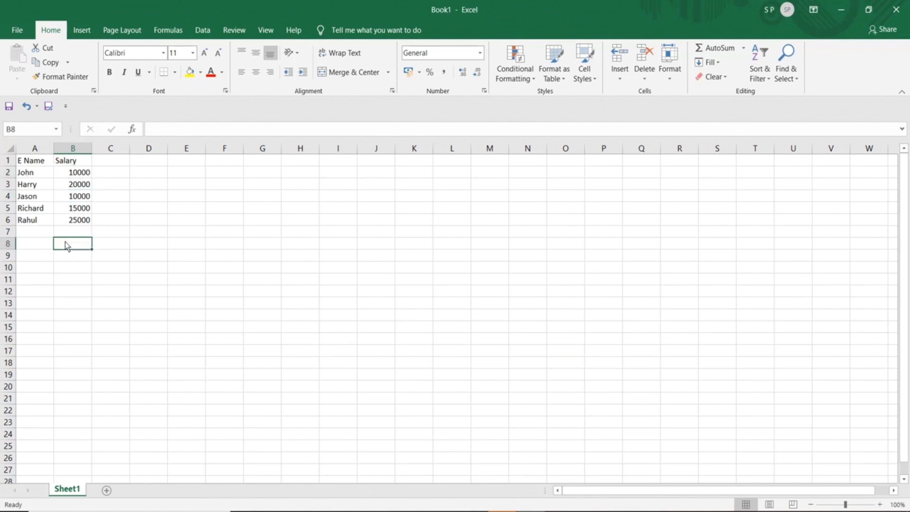
pyautogui.write('=')
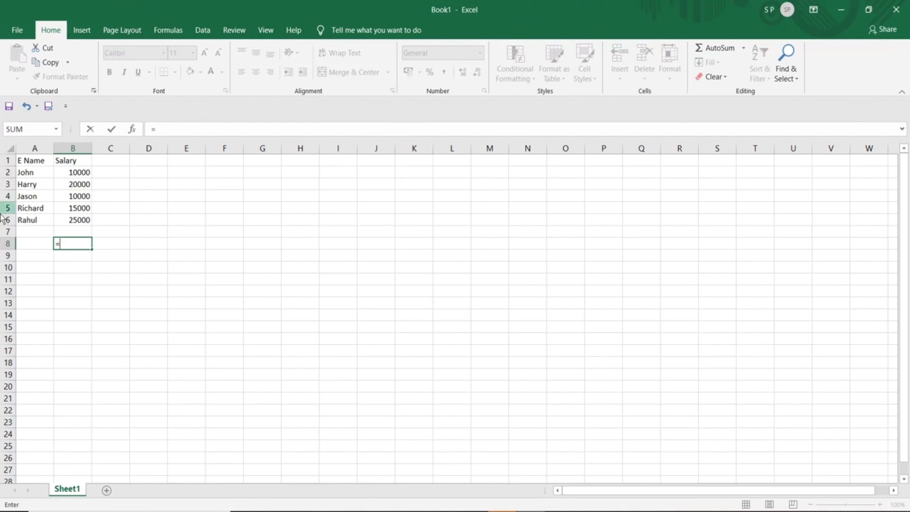
pyautogui.click(81, 174)
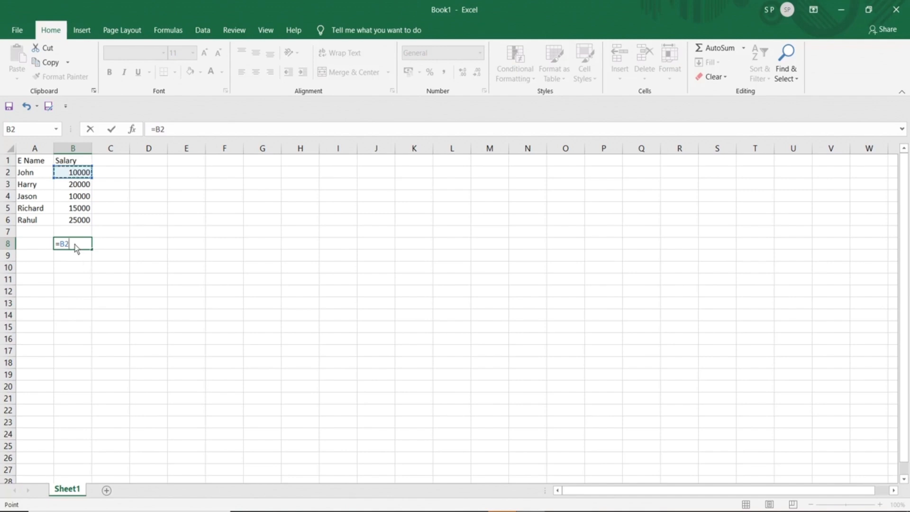
pyautogui.write('+')
pyautogui.click(69, 197)
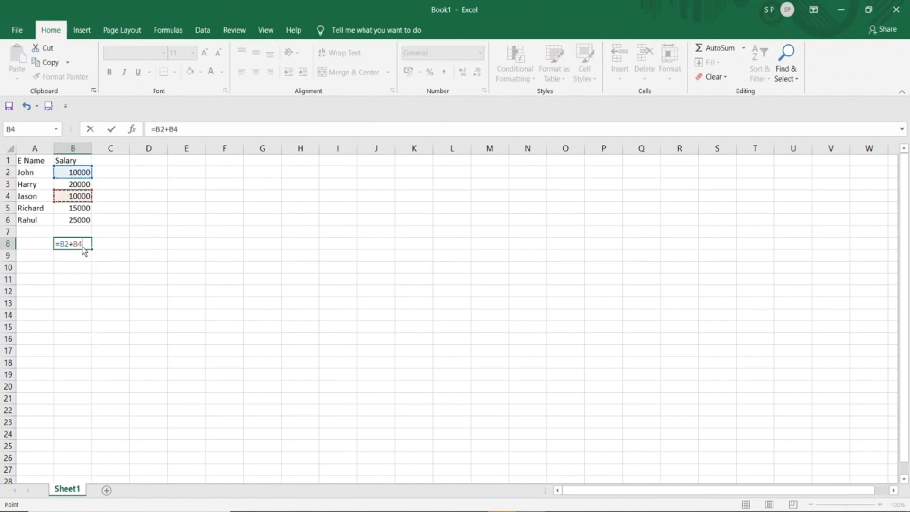
pyautogui.press('Return')
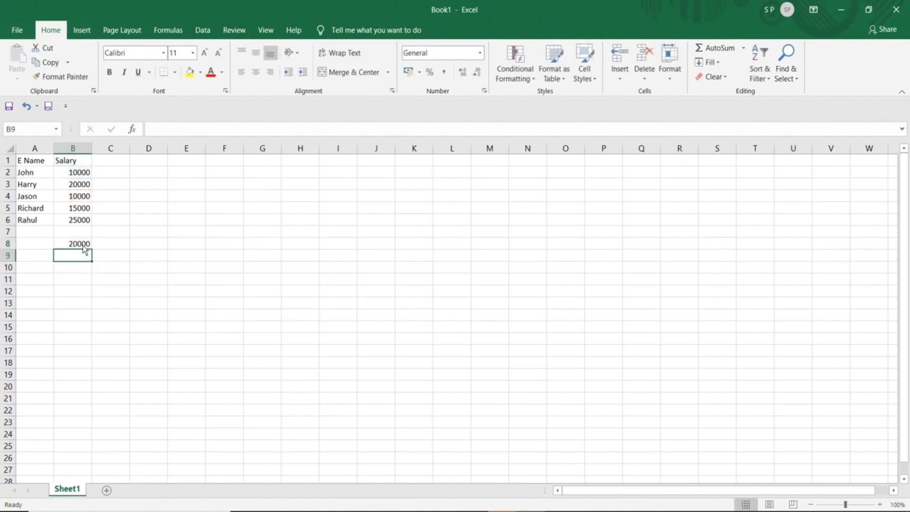
pyautogui.click(77, 245)
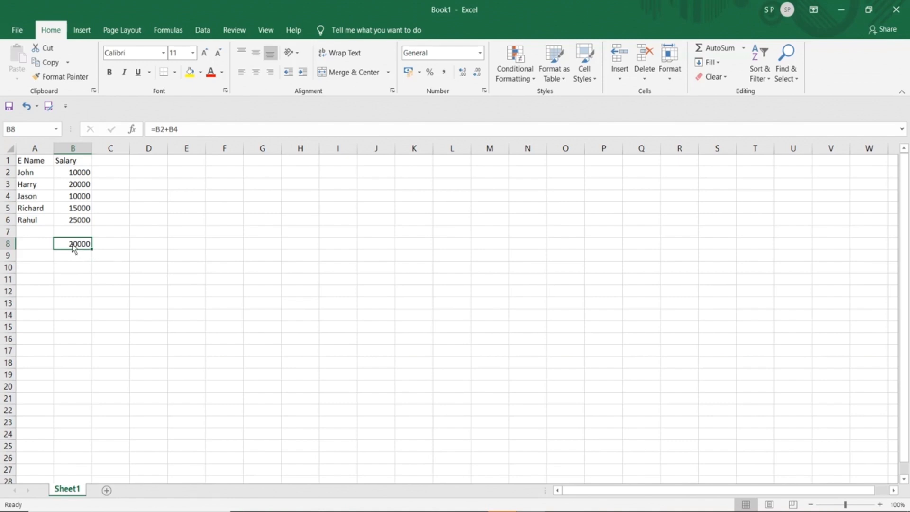
# Add the first three employees' salaries in B10 with the formula =B2+B3+B4
pyautogui.click(71, 268)
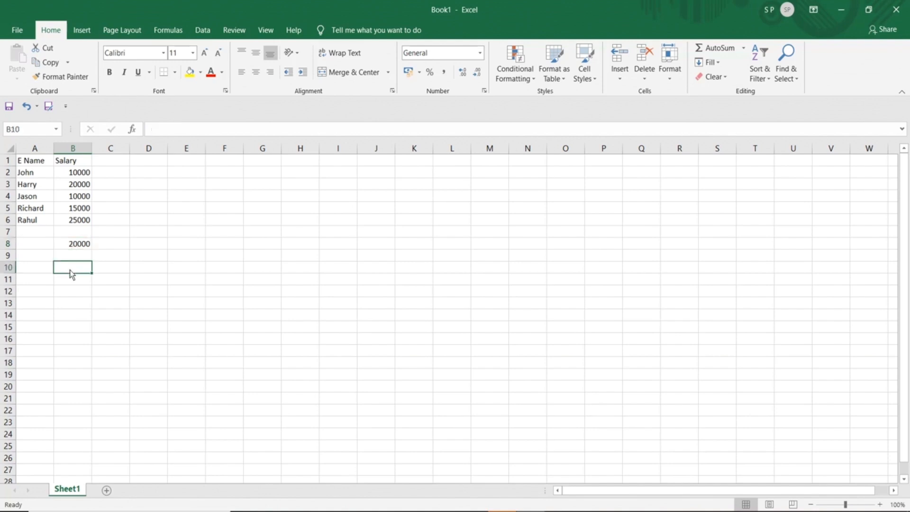
pyautogui.write('=')
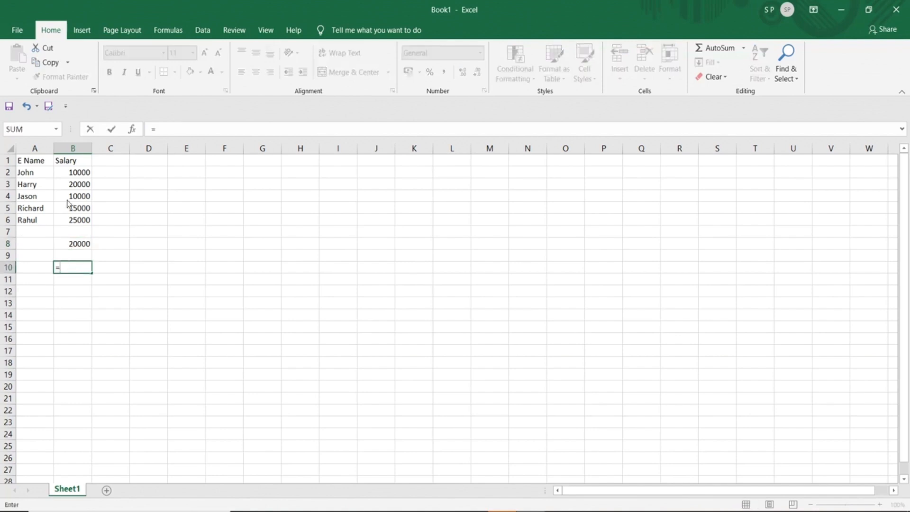
pyautogui.click(75, 177)
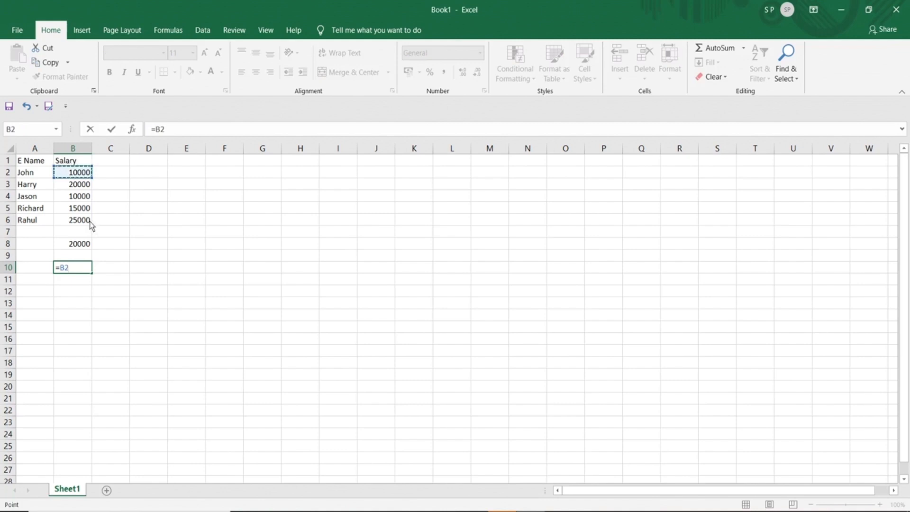
pyautogui.write('+')
pyautogui.click(70, 189)
pyautogui.write('+')
pyautogui.click(78, 197)
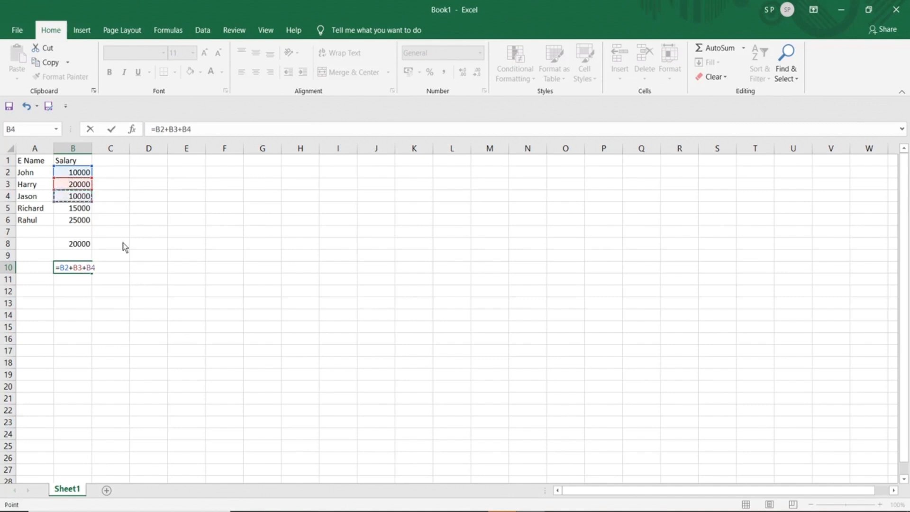
pyautogui.press('Return')
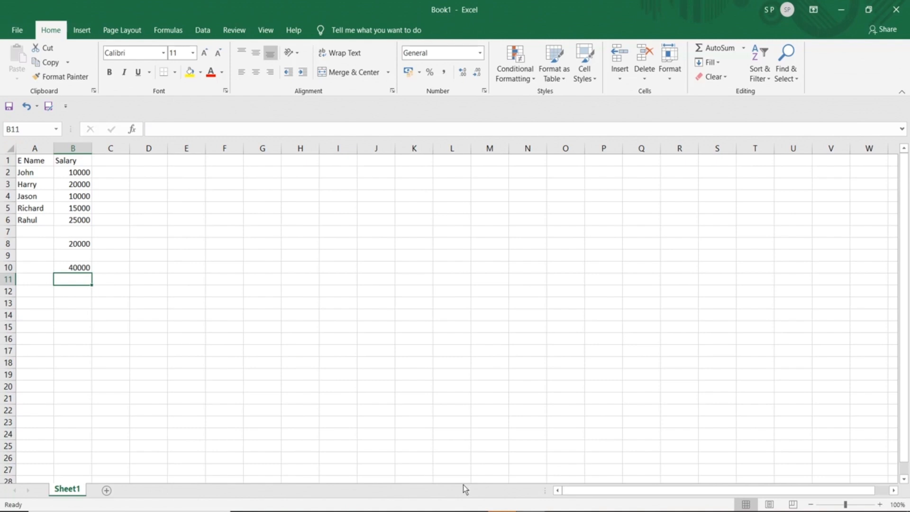
pyautogui.click(750, 511)
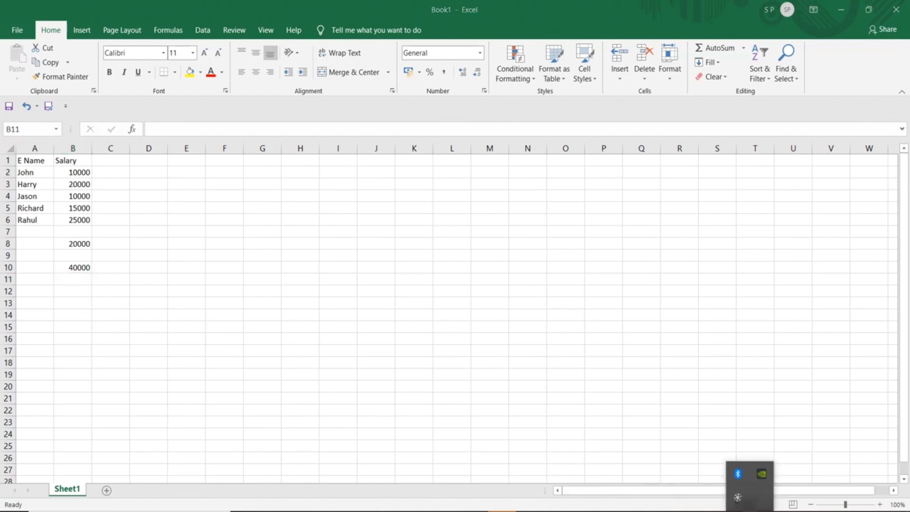
pyautogui.click(737, 498)
pyautogui.click(880, 481)
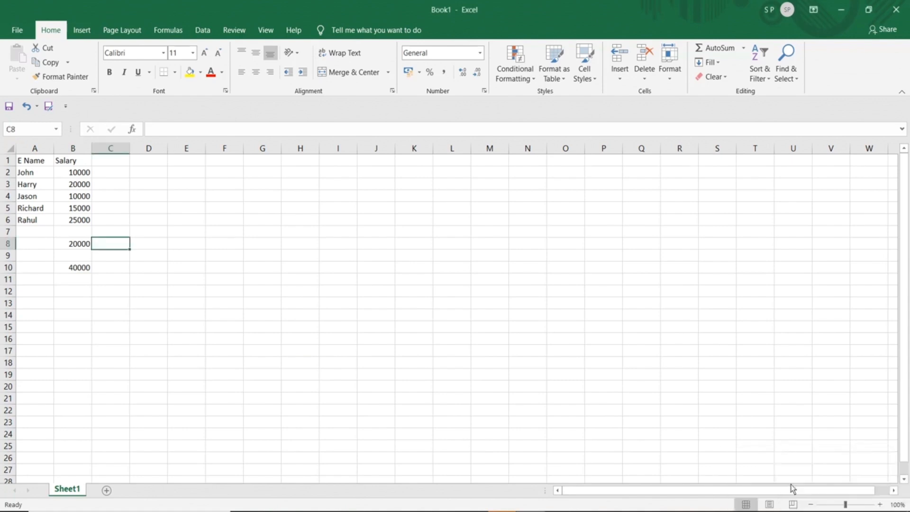
# Review the salaries in B2 and B4 and the formula in B8, finishing with C8 selected
pyautogui.click(81, 174)
pyautogui.click(81, 197)
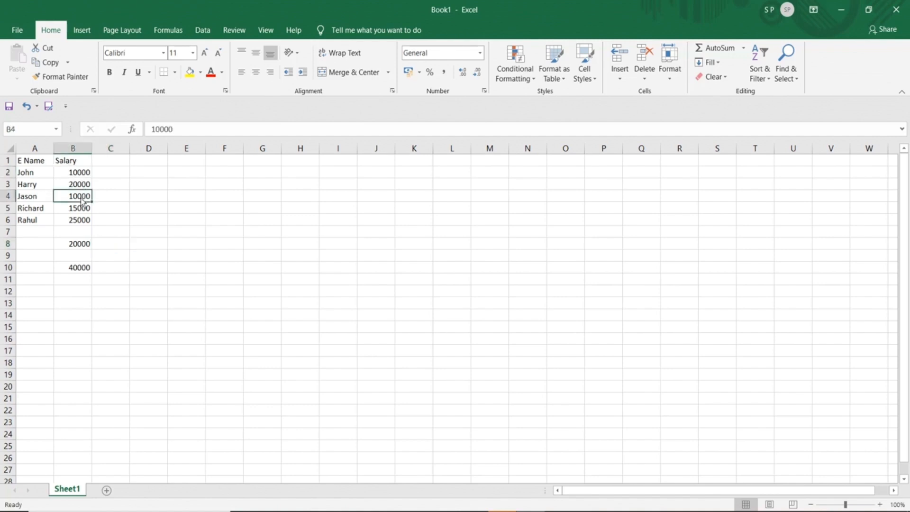
pyautogui.click(81, 244)
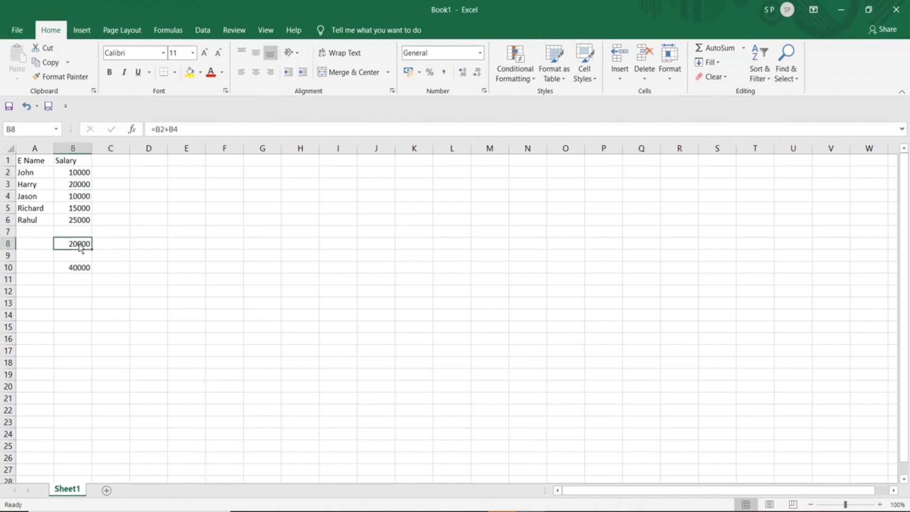
pyautogui.click(114, 246)
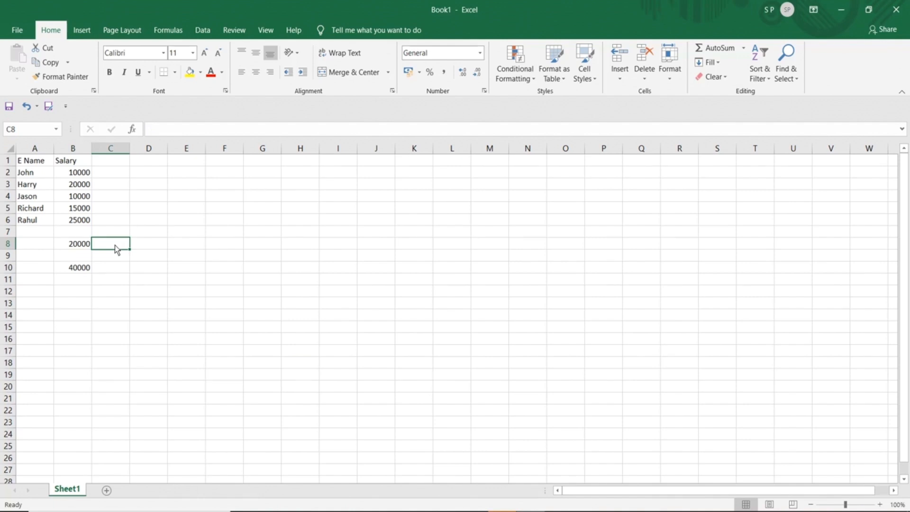
# Start inserting a function in C8 and review the descriptions of AVERAGE, IF and HYPERLINK
pyautogui.click(133, 129)
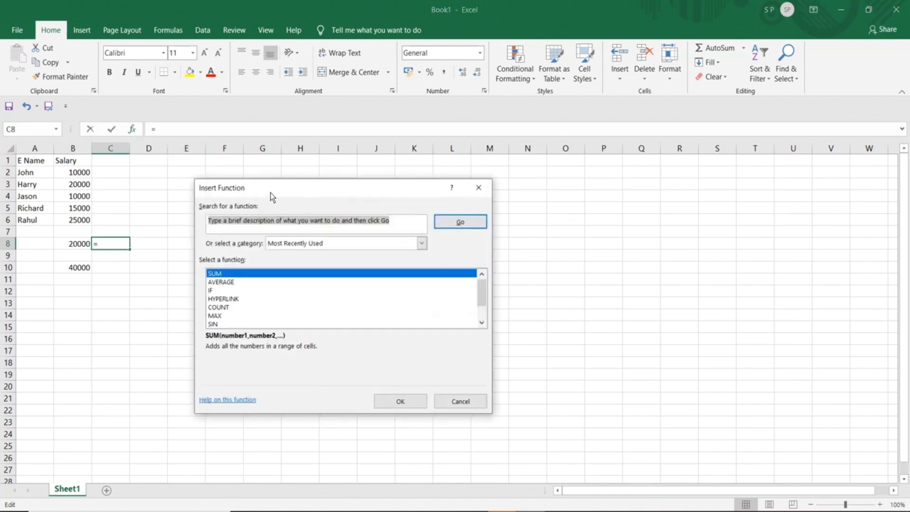
pyautogui.moveTo(270, 193); pyautogui.dragTo(276, 181)
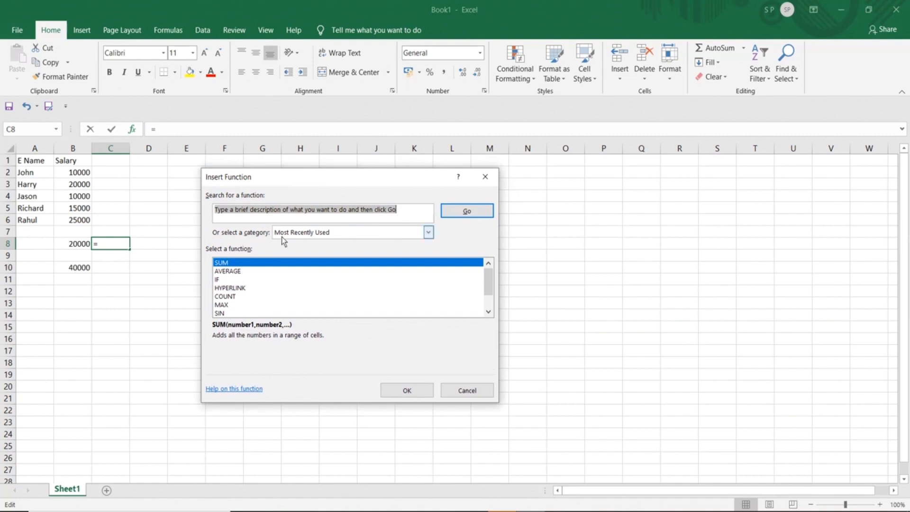
pyautogui.click(228, 272)
pyautogui.click(227, 279)
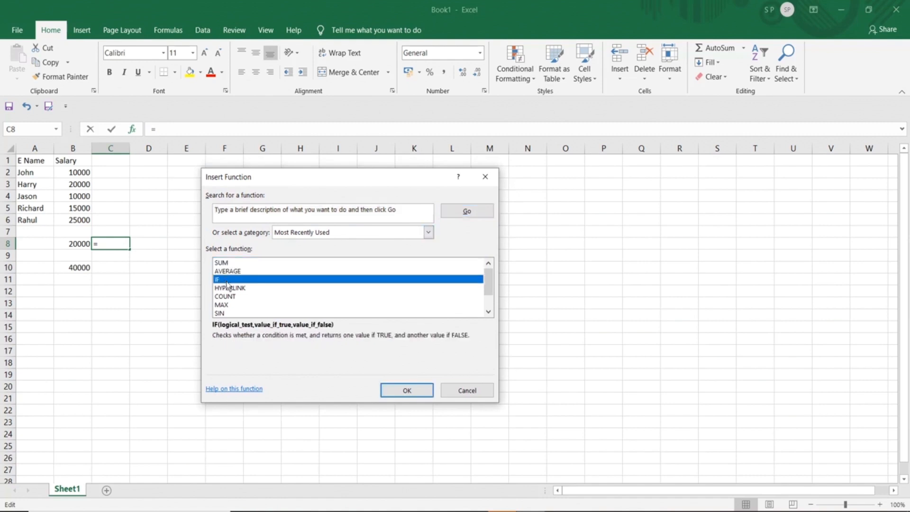
pyautogui.click(228, 287)
# Replace the function search placeholder with "add numbers" and run the search
pyautogui.click(401, 214)
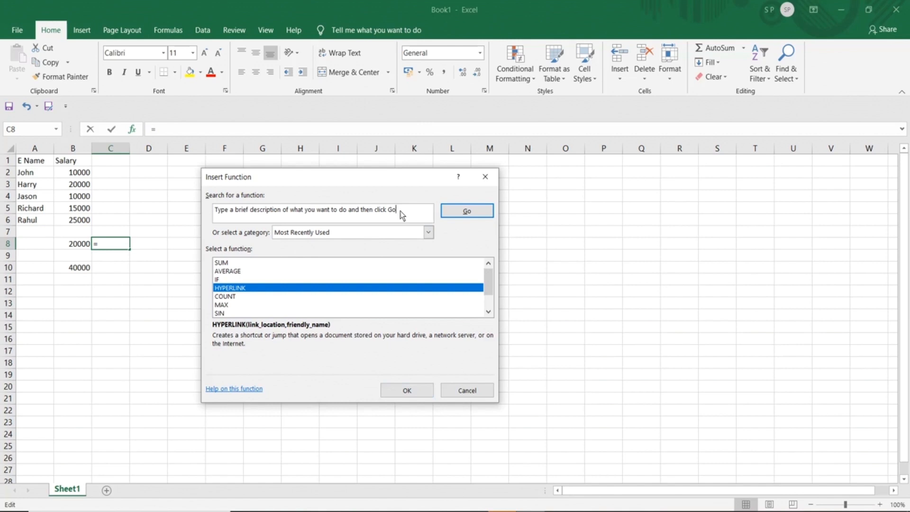
pyautogui.press('BackSpace')
pyautogui.press('BackSpace')
pyautogui.press('BackSpace')
pyautogui.press('BackSpace')
pyautogui.press('BackSpace')
pyautogui.press('BackSpace')
pyautogui.press('BackSpace')
pyautogui.press('BackSpace')
pyautogui.press('BackSpace')
pyautogui.press('BackSpace')
pyautogui.press('BackSpace')
pyautogui.press('BackSpace')
pyautogui.press('BackSpace')
pyautogui.press('BackSpace')
pyautogui.press('BackSpace')
pyautogui.press('BackSpace')
pyautogui.press('BackSpace')
pyautogui.press('BackSpace')
pyautogui.press('BackSpace')
pyautogui.press('BackSpace')
pyautogui.press('BackSpace')
pyautogui.press('BackSpace')
pyautogui.press('BackSpace')
pyautogui.press('BackSpace')
pyautogui.press('BackSpace')
pyautogui.press('BackSpace')
pyautogui.press('BackSpace')
pyautogui.press('BackSpace')
pyautogui.press('BackSpace')
pyautogui.press('BackSpace')
pyautogui.press('BackSpace')
pyautogui.press('BackSpace')
pyautogui.press('BackSpace')
pyautogui.press('BackSpace')
pyautogui.press('BackSpace')
pyautogui.press('BackSpace')
pyautogui.press('BackSpace')
pyautogui.press('BackSpace')
pyautogui.press('BackSpace')
pyautogui.press('BackSpace')
pyautogui.write('add numbers')
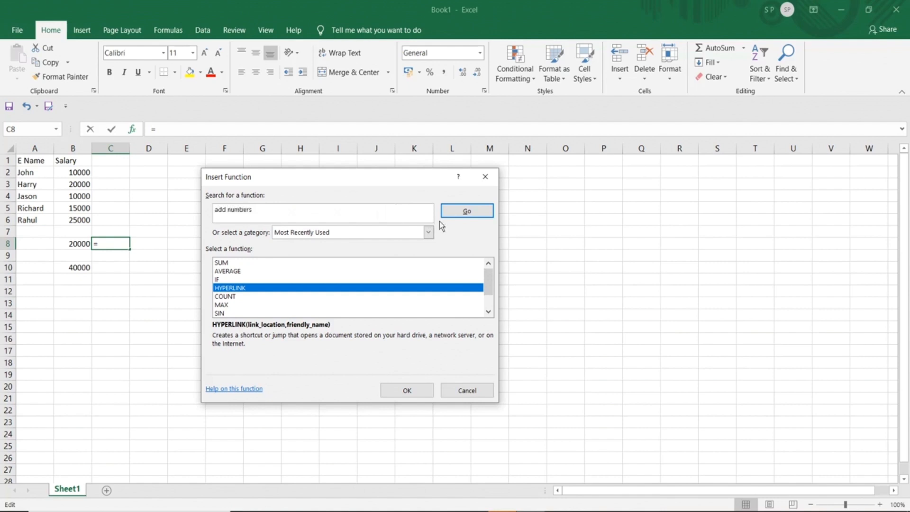
pyautogui.click(466, 212)
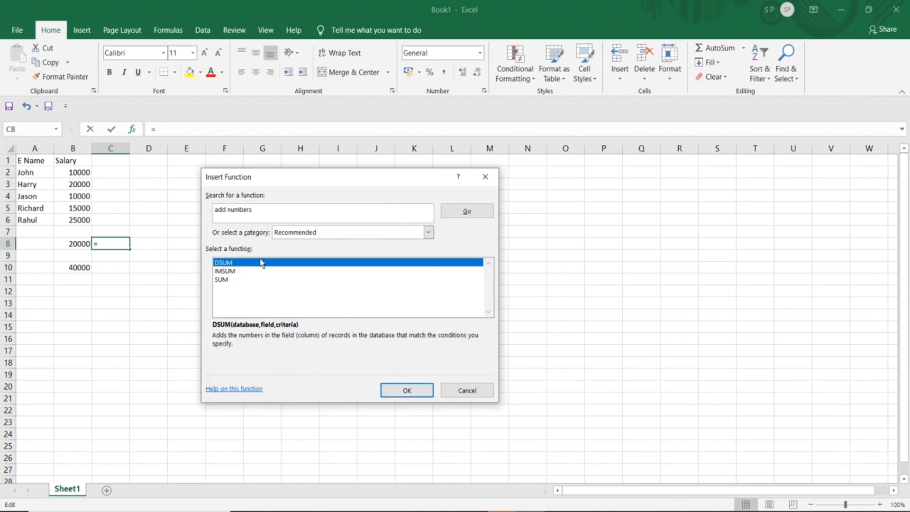
# Compare the descriptions of the recommended IMSUM and SUM functions, and choose IMSUM for C8
pyautogui.click(232, 271)
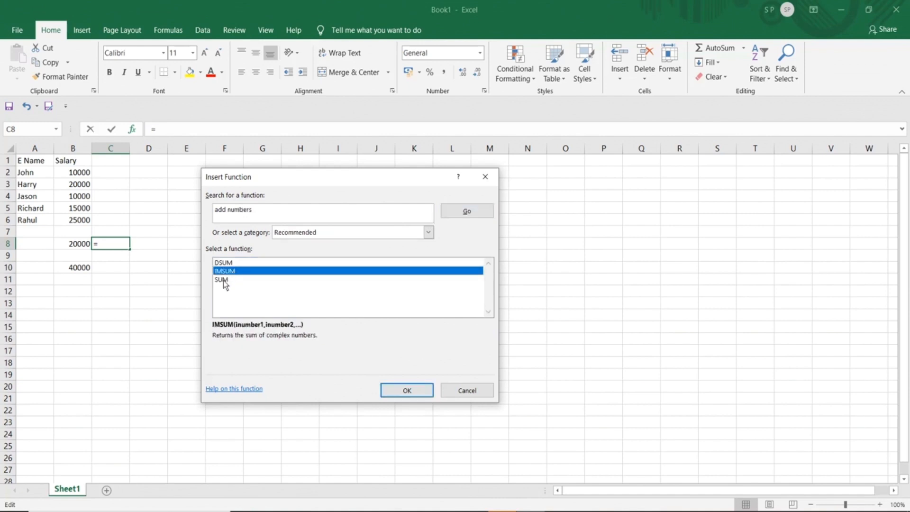
pyautogui.click(223, 282)
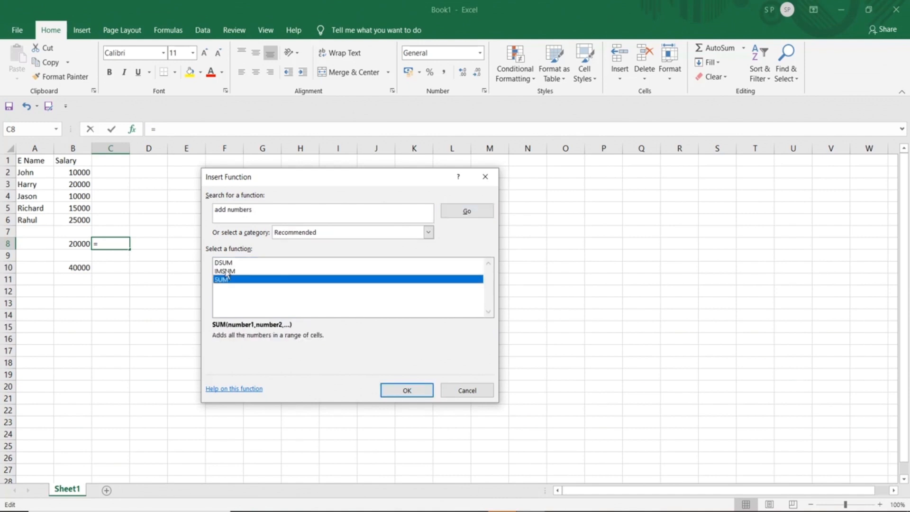
pyautogui.click(227, 271)
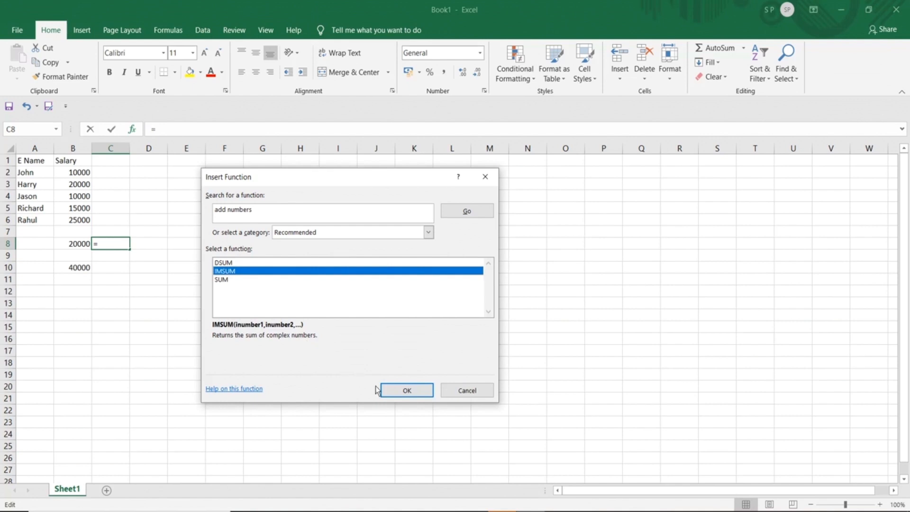
pyautogui.click(391, 392)
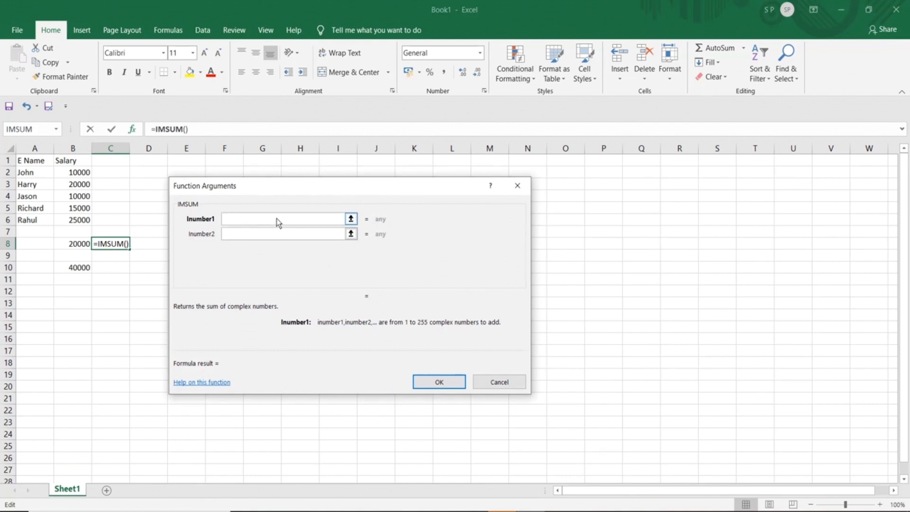
# Set the IMSUM arguments to B2 and B4 by picking the cells, and insert the formula in C8
pyautogui.click(350, 219)
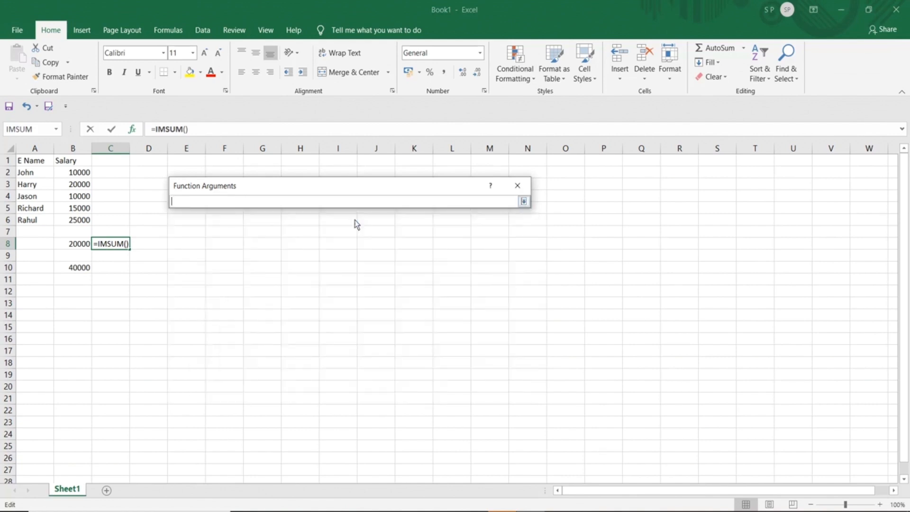
pyautogui.click(81, 175)
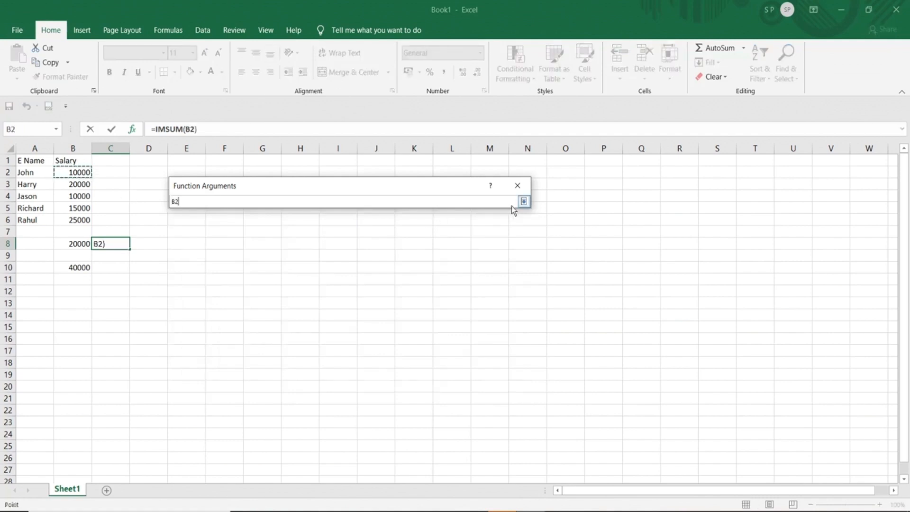
pyautogui.click(524, 201)
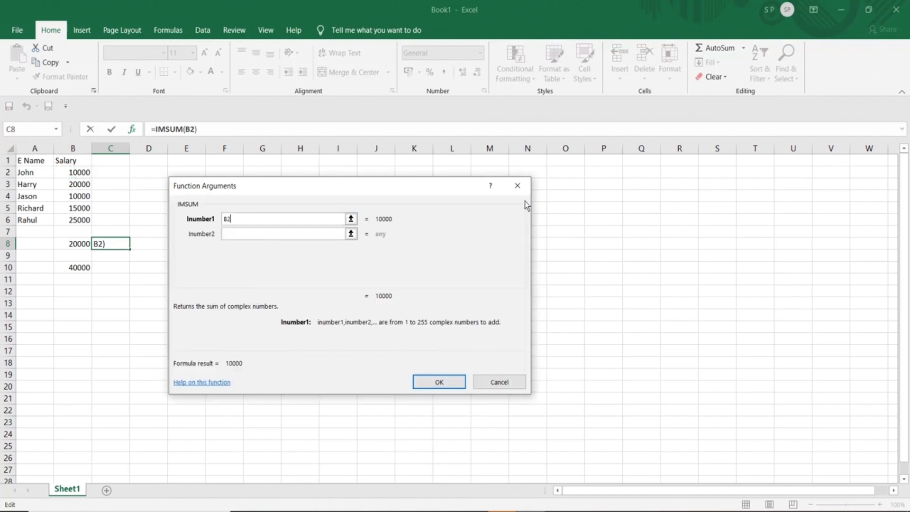
pyautogui.click(323, 235)
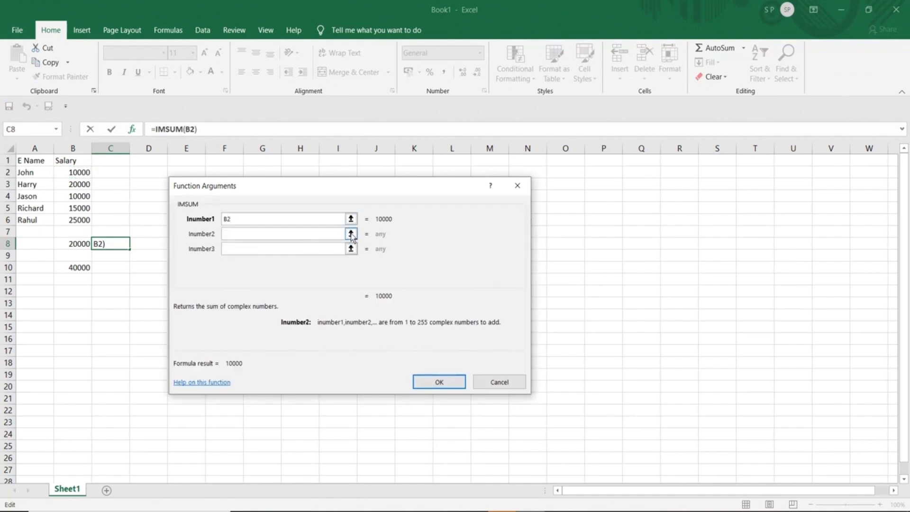
pyautogui.click(351, 234)
pyautogui.click(76, 198)
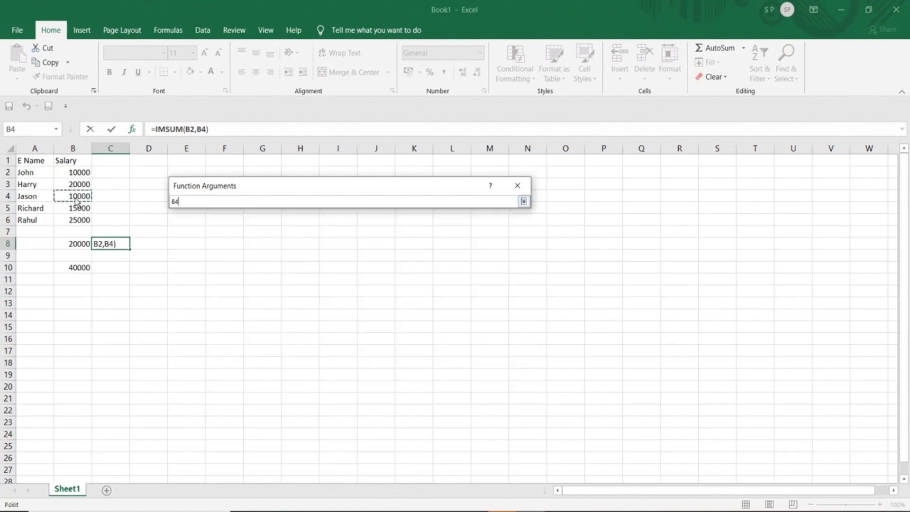
pyautogui.click(524, 202)
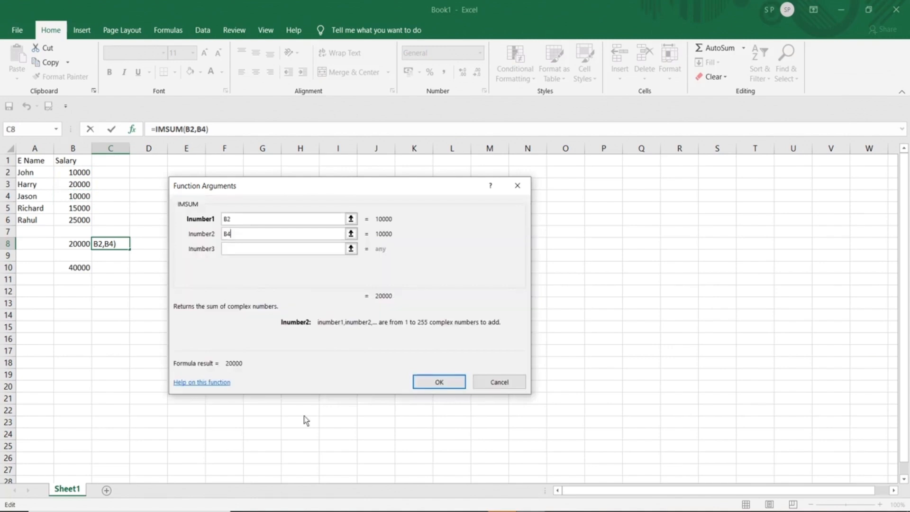
pyautogui.moveTo(364, 297); pyautogui.dragTo(393, 299)
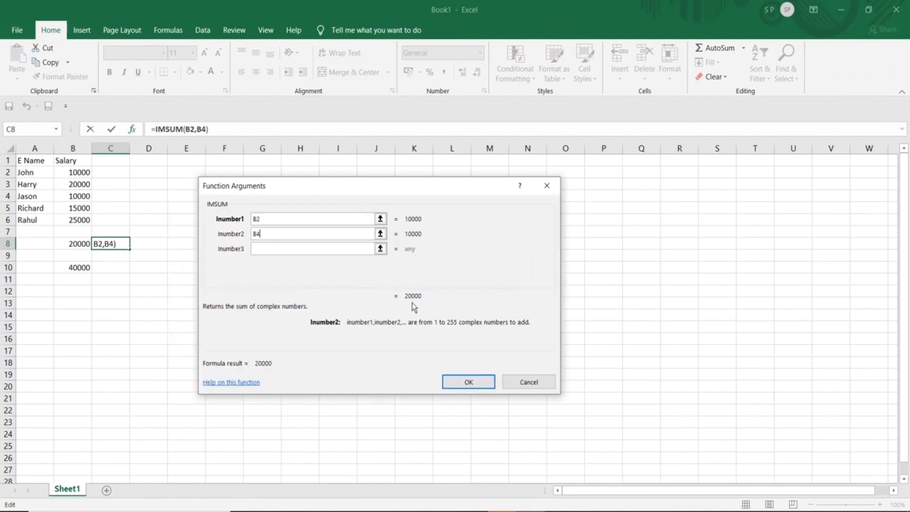
pyautogui.click(469, 382)
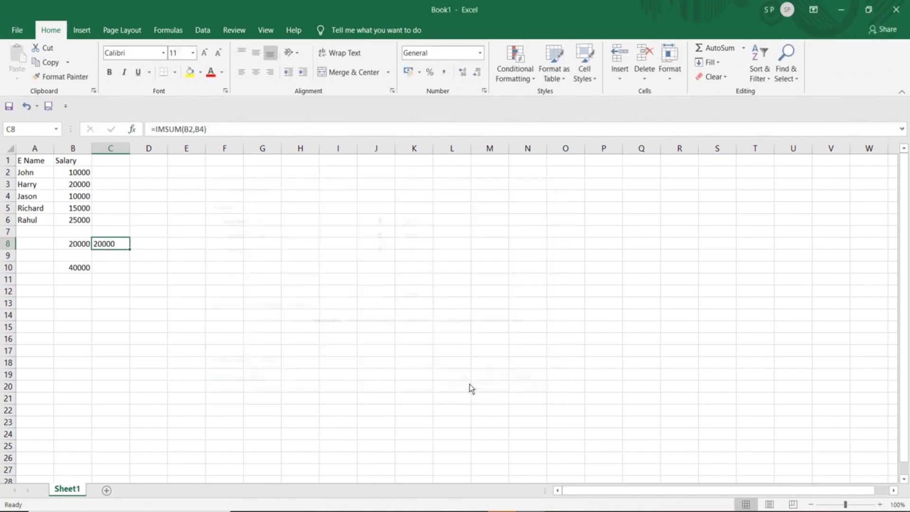
# Compare the addition formula in B8 with the IMSUM formula in C8
pyautogui.click(65, 246)
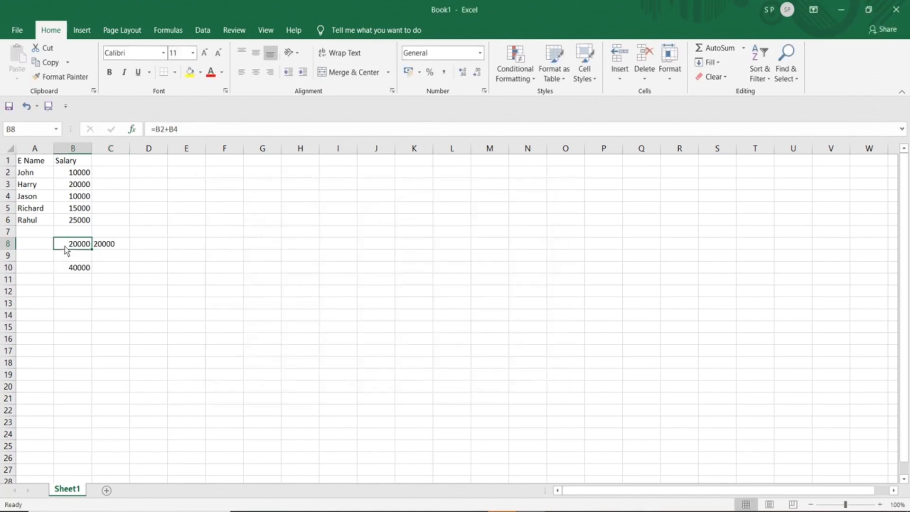
pyautogui.click(106, 247)
pyautogui.click(87, 246)
pyautogui.click(115, 250)
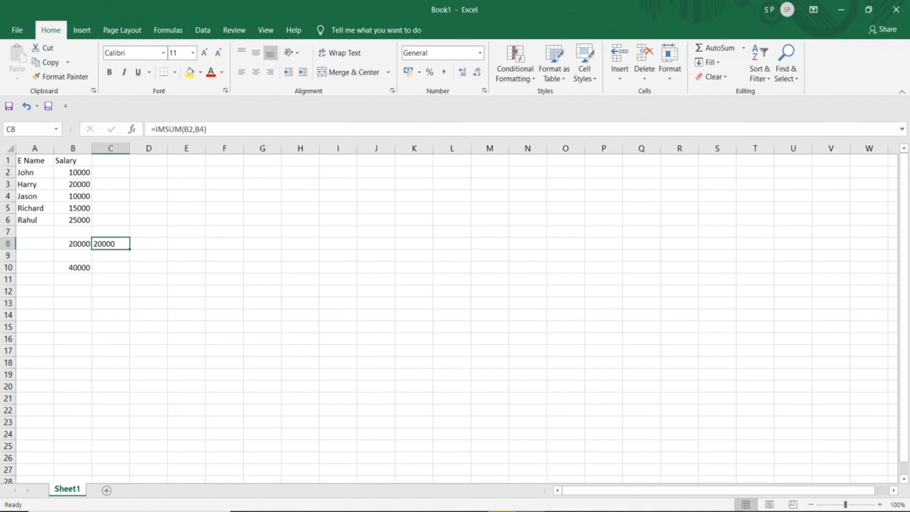
pyautogui.click(738, 511)
pyautogui.click(738, 498)
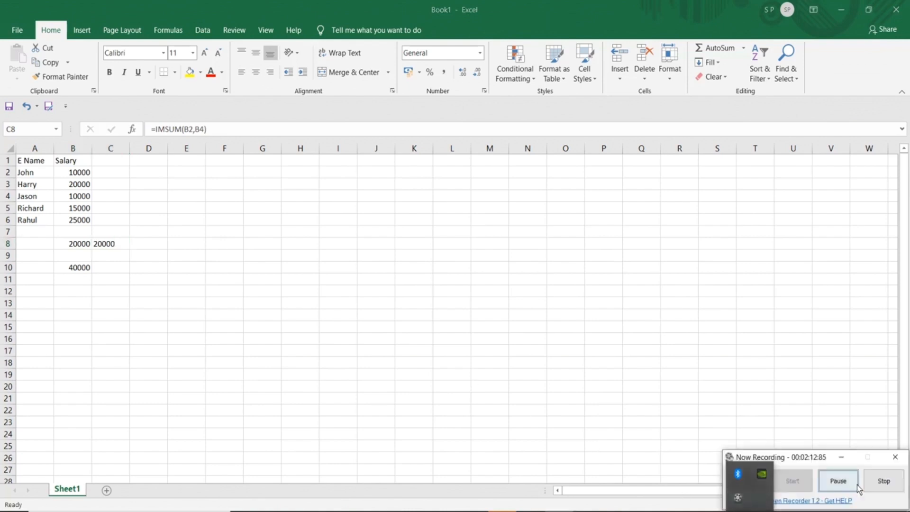
pyautogui.click(883, 482)
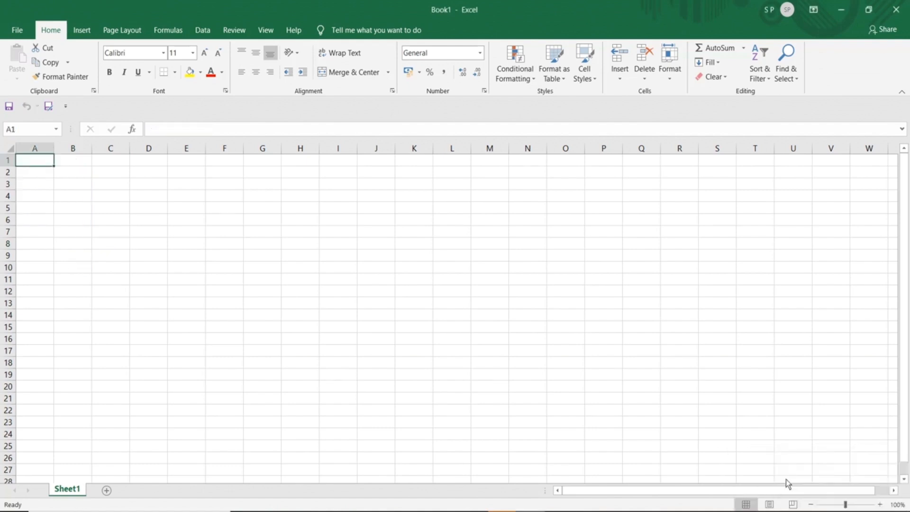
# Open the recent workbook Practical 1
pyautogui.click(16, 30)
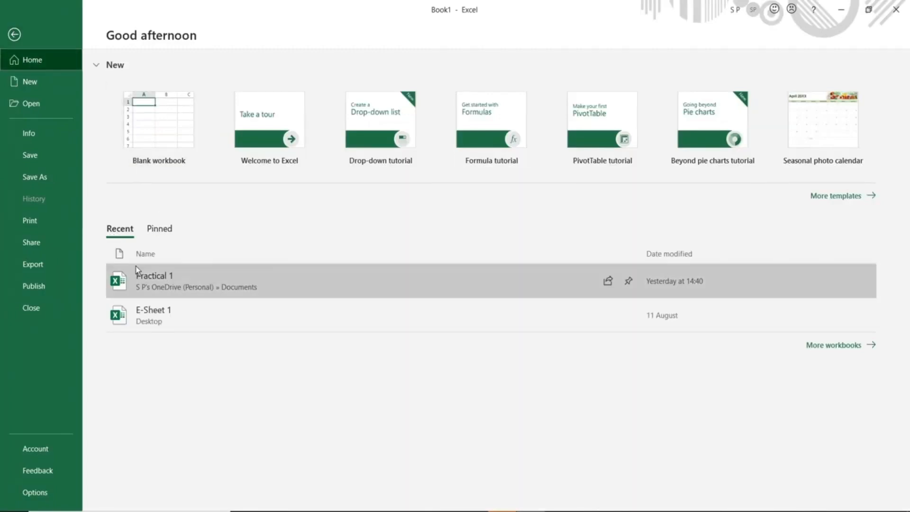
pyautogui.click(294, 277)
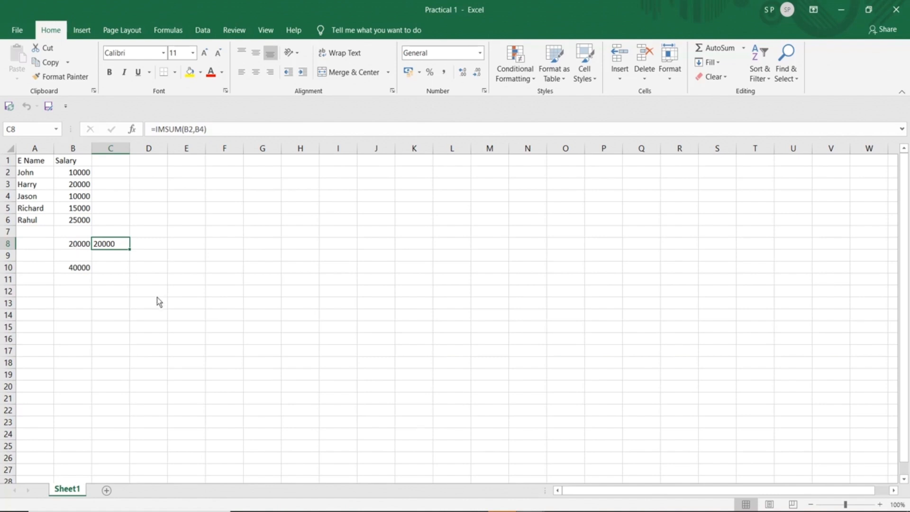
# Subtract the fourth employee's salary from the fifth employee's in B12 with the formula =B6-B5
pyautogui.click(75, 292)
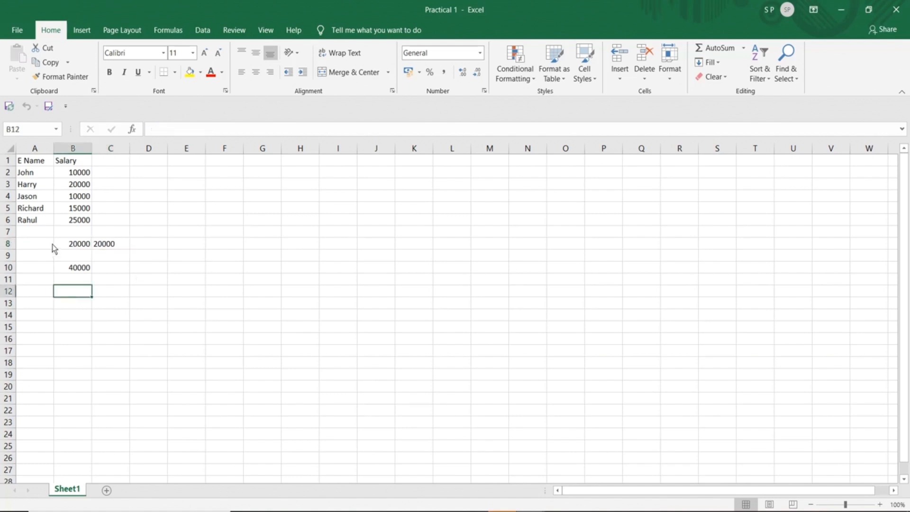
pyautogui.click(73, 221)
pyautogui.click(70, 212)
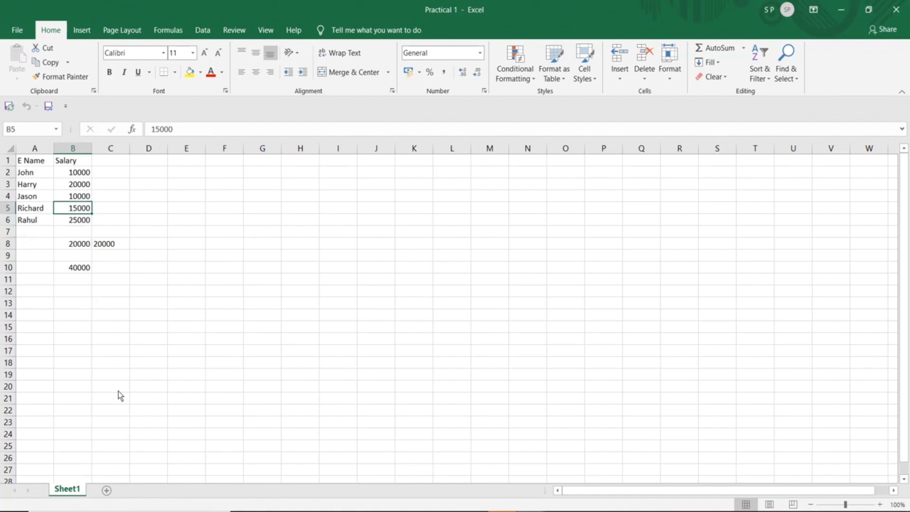
pyautogui.click(71, 292)
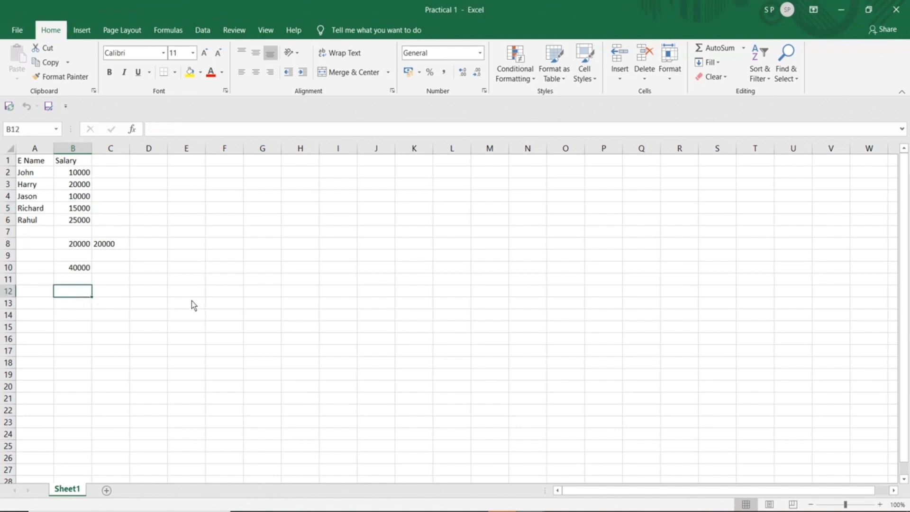
pyautogui.write('=')
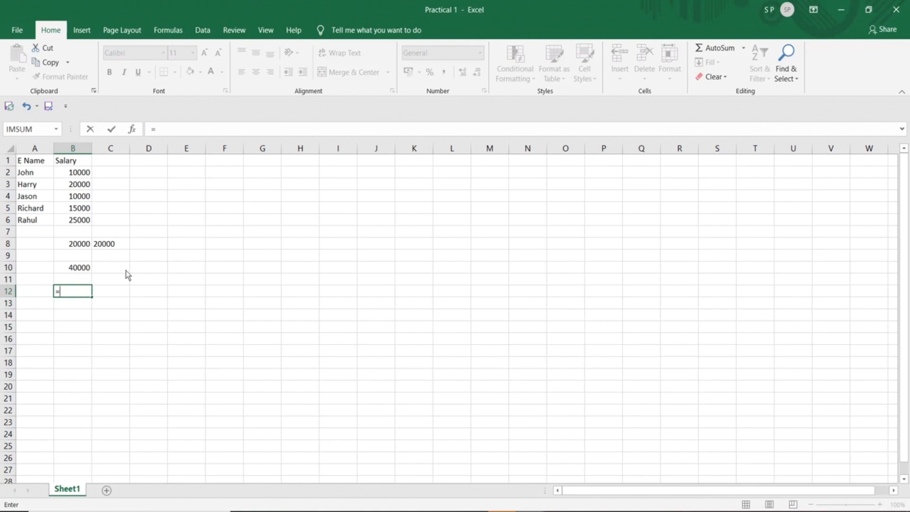
pyautogui.click(79, 226)
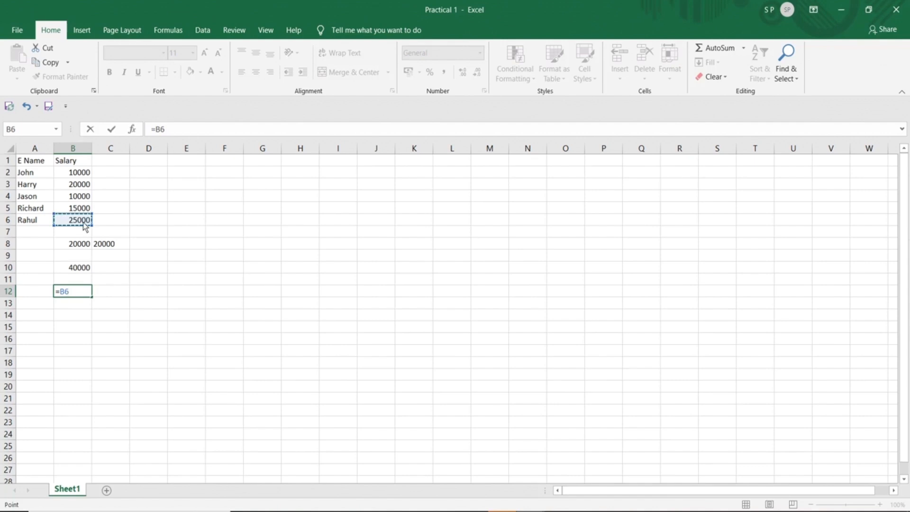
pyautogui.write('-')
pyautogui.click(80, 209)
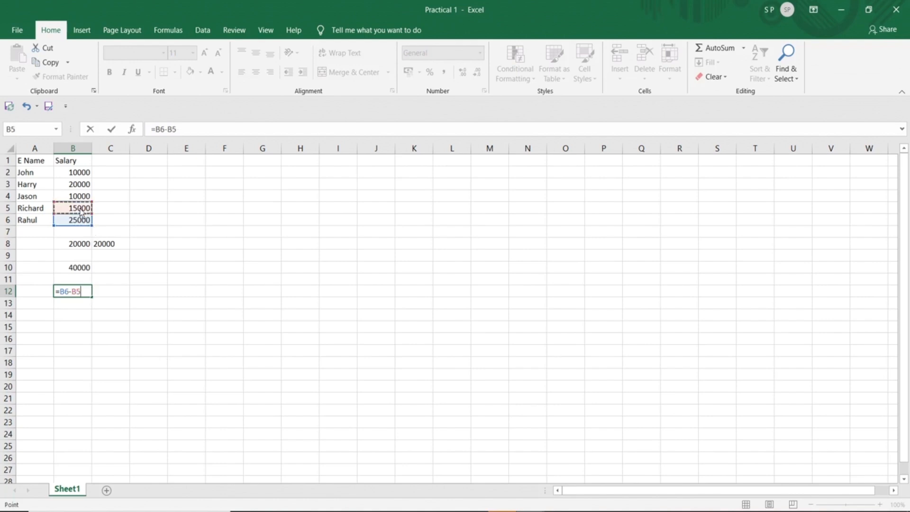
pyautogui.press('Return')
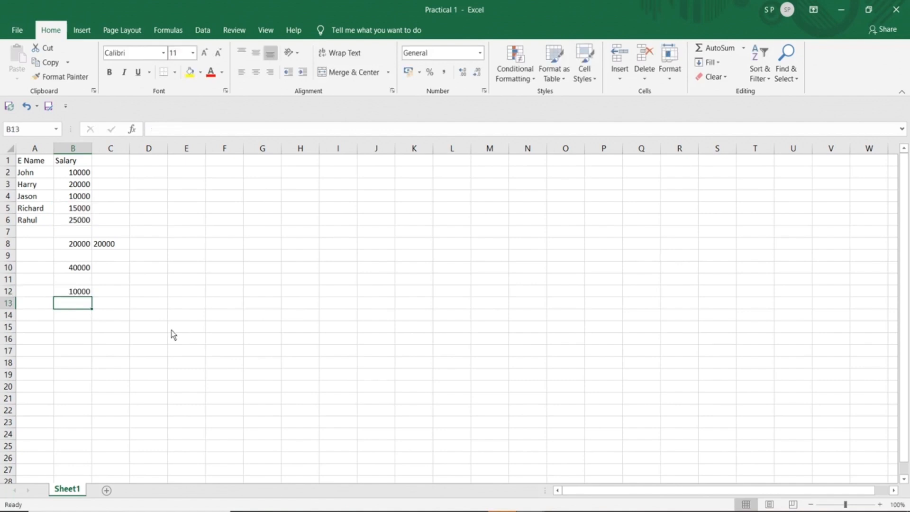
# Start inserting a function in C12 and search for "difference of two numbers"
pyautogui.click(112, 295)
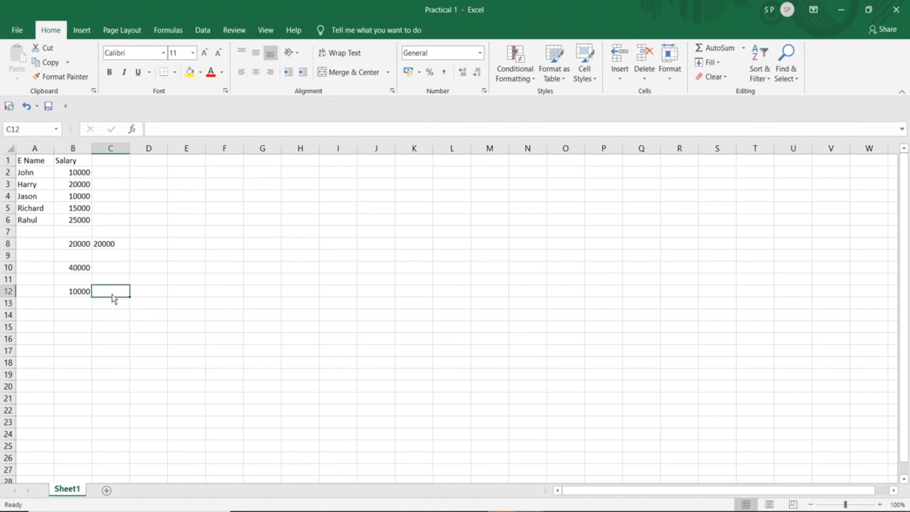
pyautogui.click(133, 130)
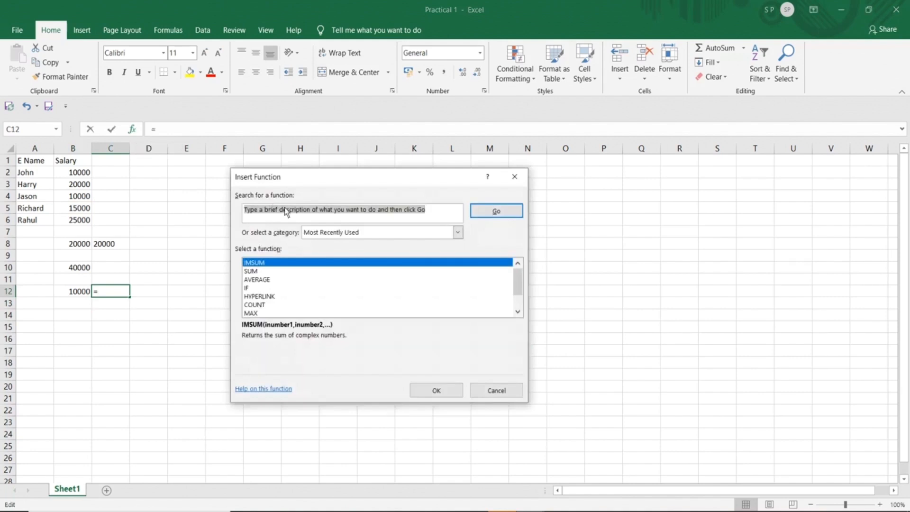
pyautogui.write('differ')
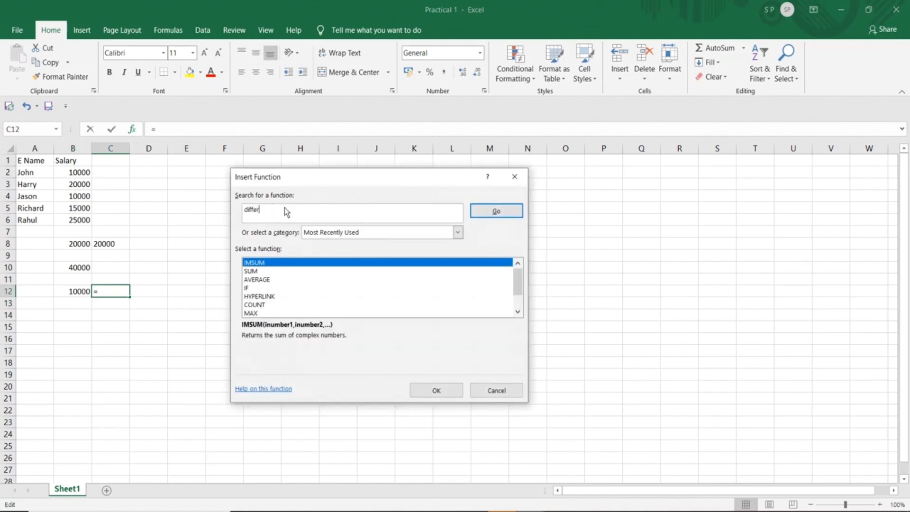
pyautogui.write('ence of two numbers')
pyautogui.click(488, 214)
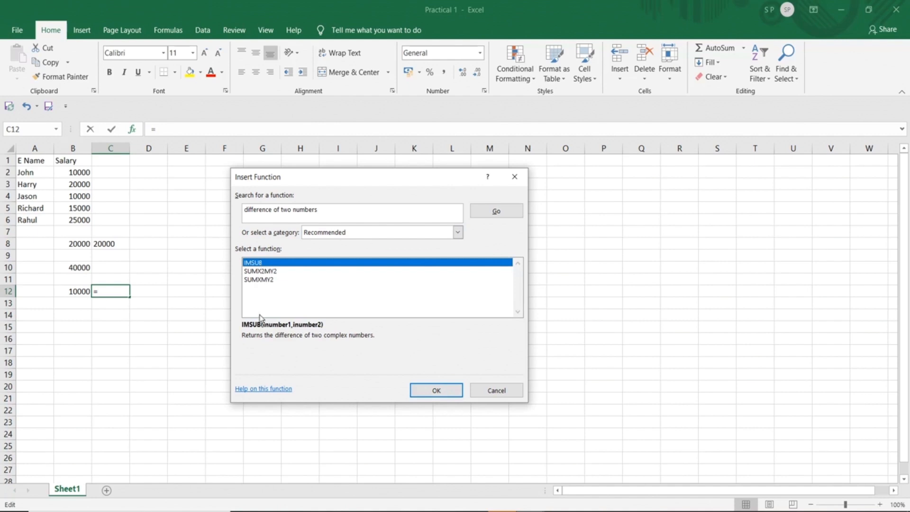
# Insert the IMSUB function in C12 with B6 as Inumber1 and B5 as Inumber2
pyautogui.click(419, 388)
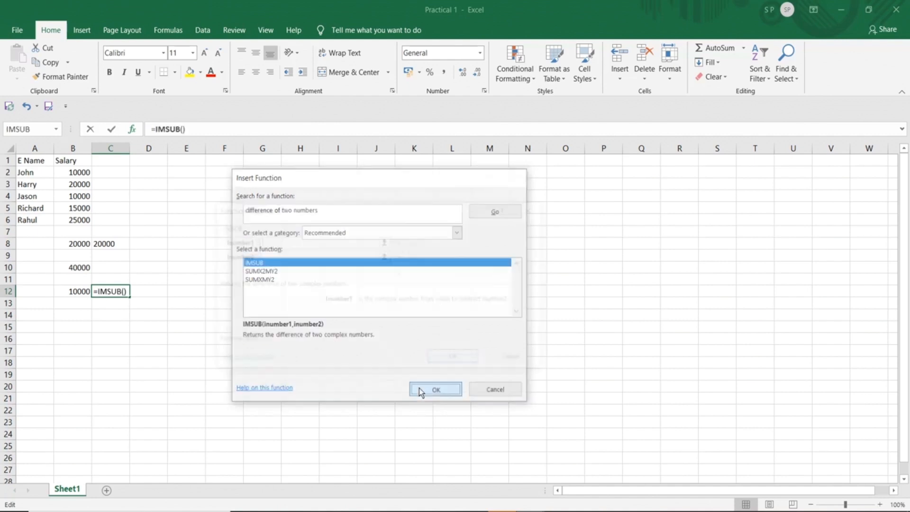
pyautogui.click(385, 241)
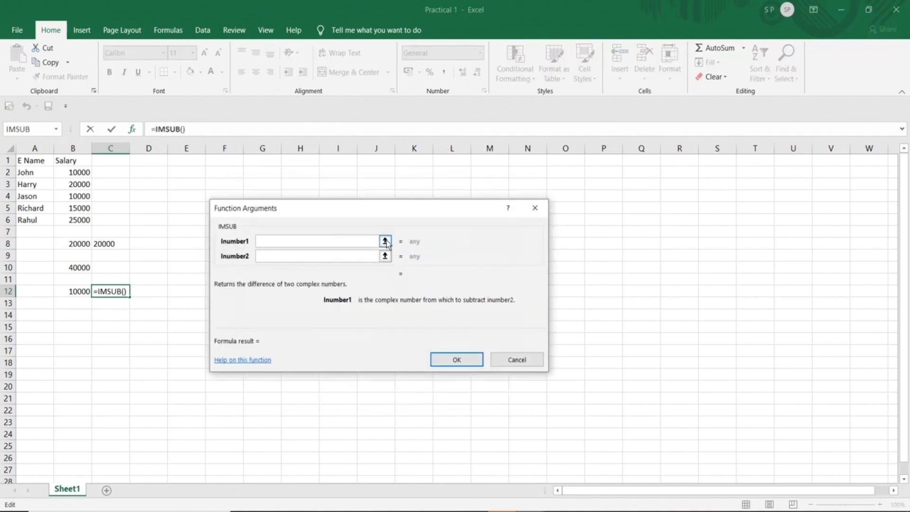
pyautogui.click(79, 220)
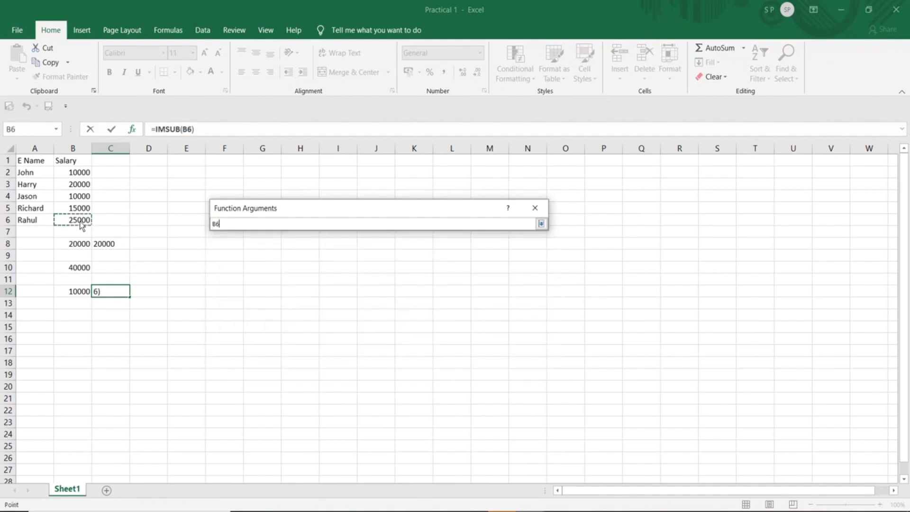
pyautogui.click(542, 223)
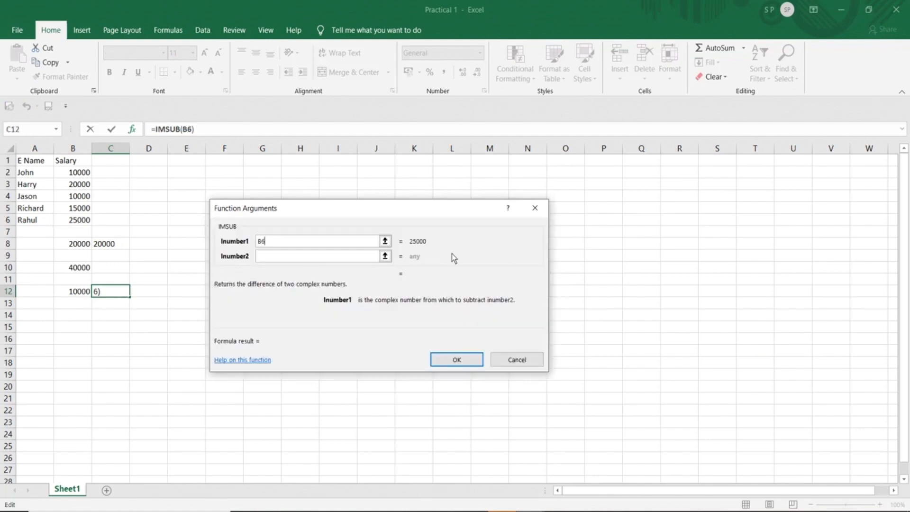
pyautogui.click(385, 256)
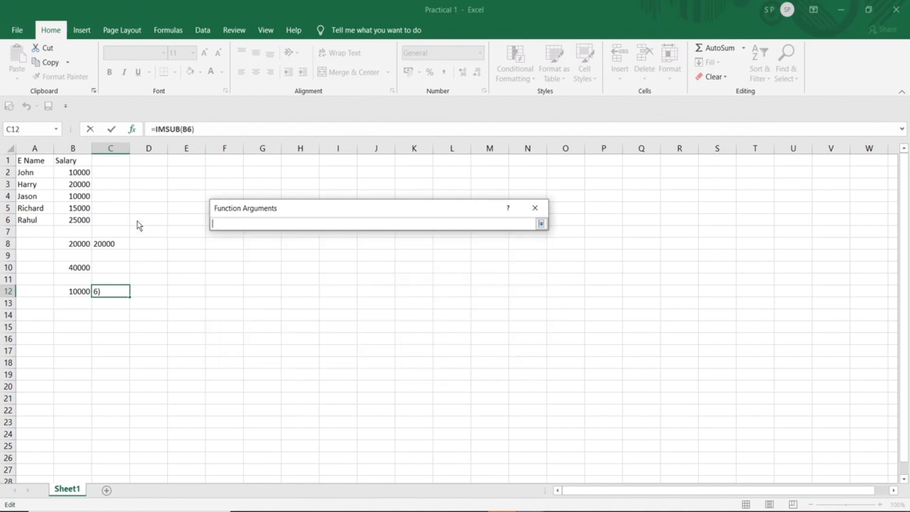
pyautogui.click(77, 210)
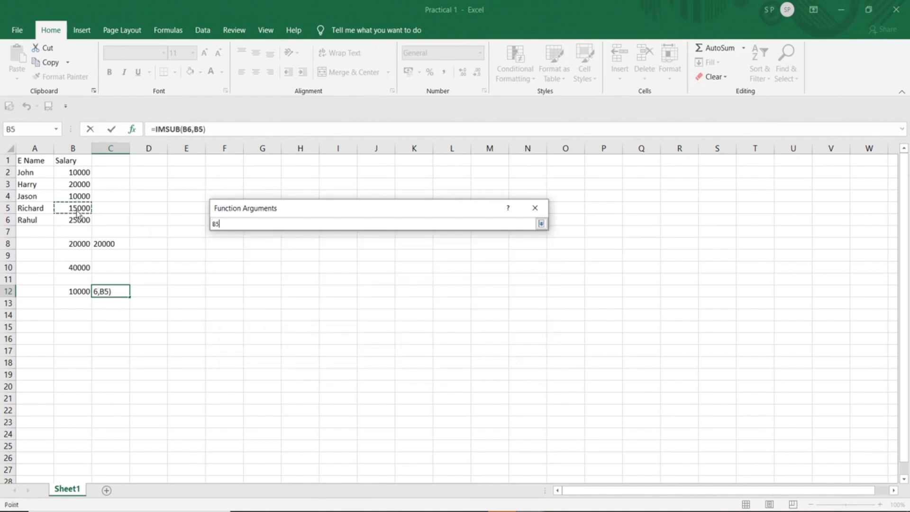
pyautogui.click(540, 225)
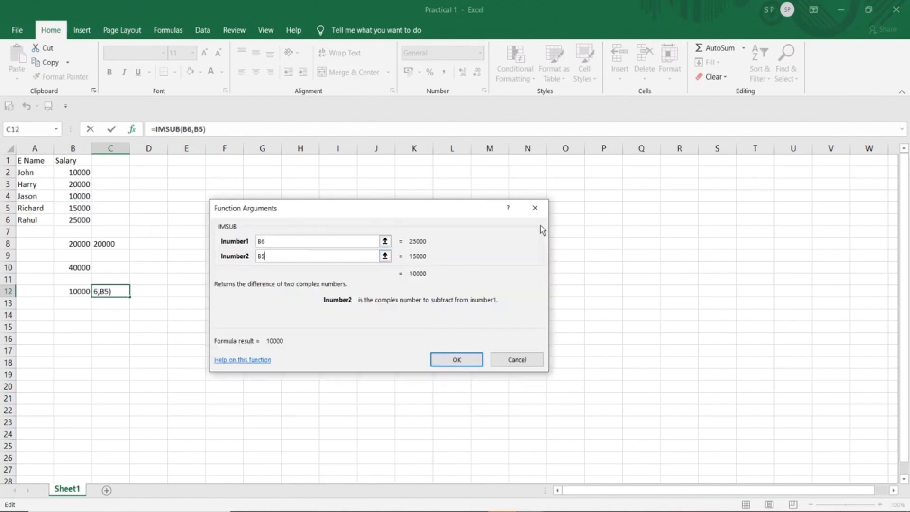
pyautogui.click(463, 362)
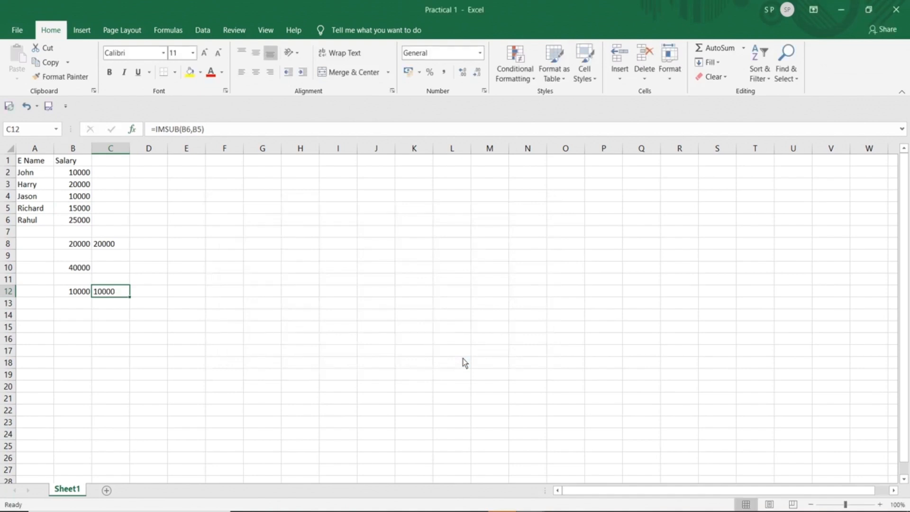
# Compare the subtraction formula in B12 with the IMSUB formula in C12 and check the salary cells B6 and B5
pyautogui.click(74, 295)
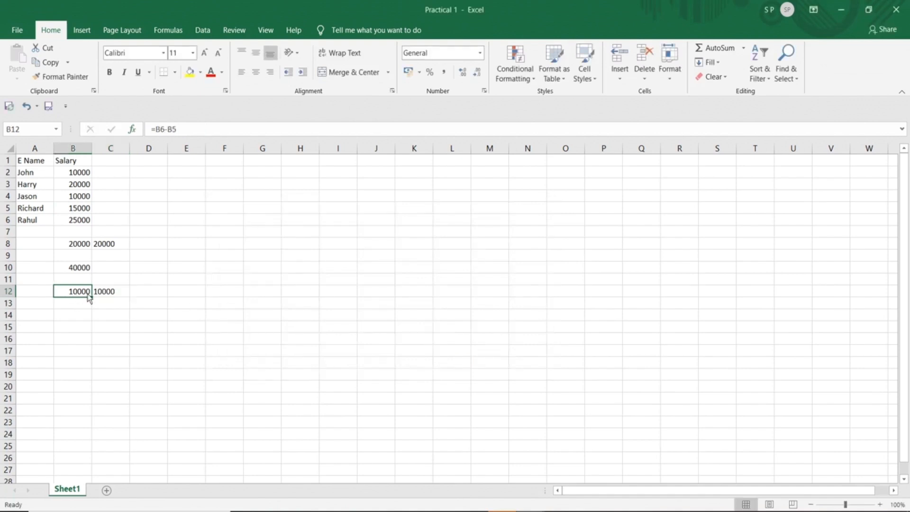
pyautogui.click(103, 295)
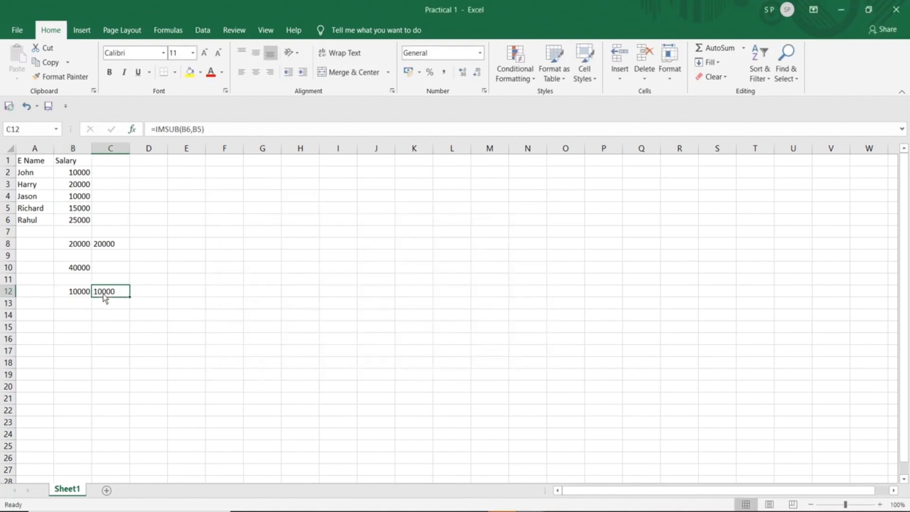
pyautogui.click(78, 223)
pyautogui.click(79, 208)
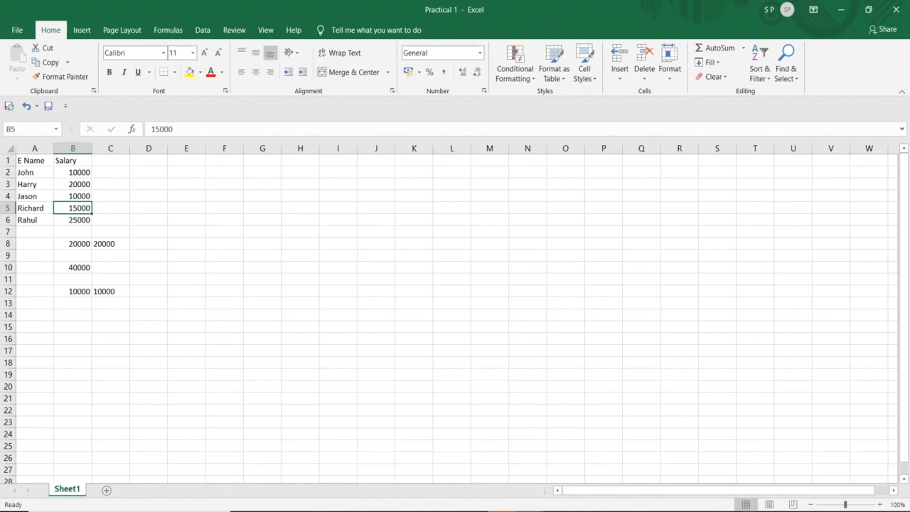
pyautogui.click(750, 511)
pyautogui.click(762, 500)
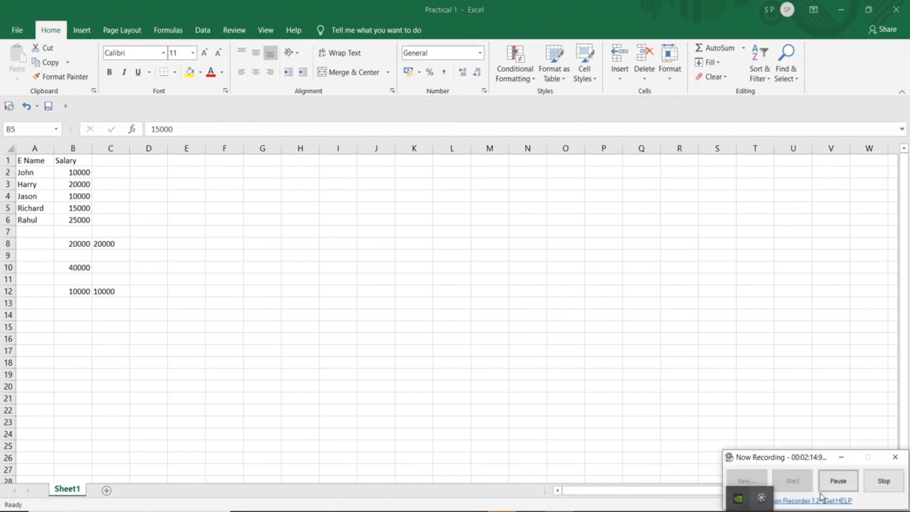
pyautogui.click(876, 480)
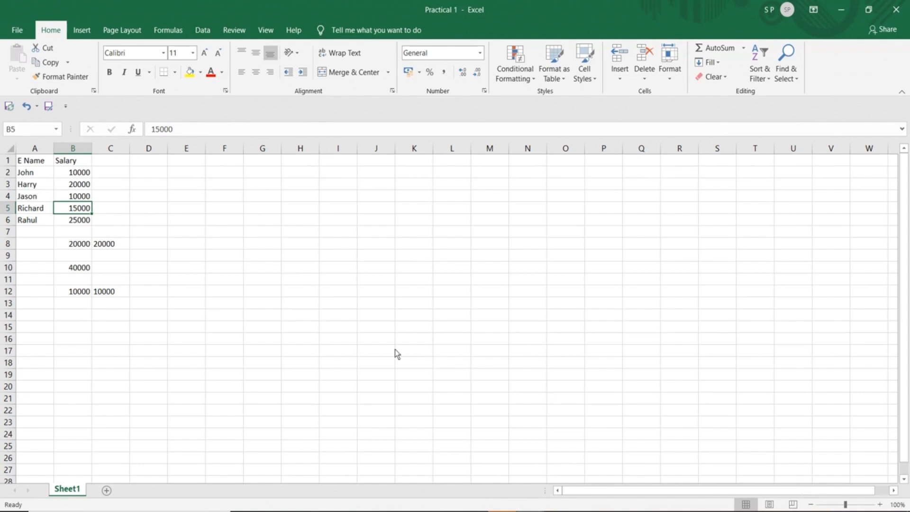
# Add all five employees' salaries in B14 with the formula =B2+B3+B4+B5+B6
pyautogui.click(74, 174)
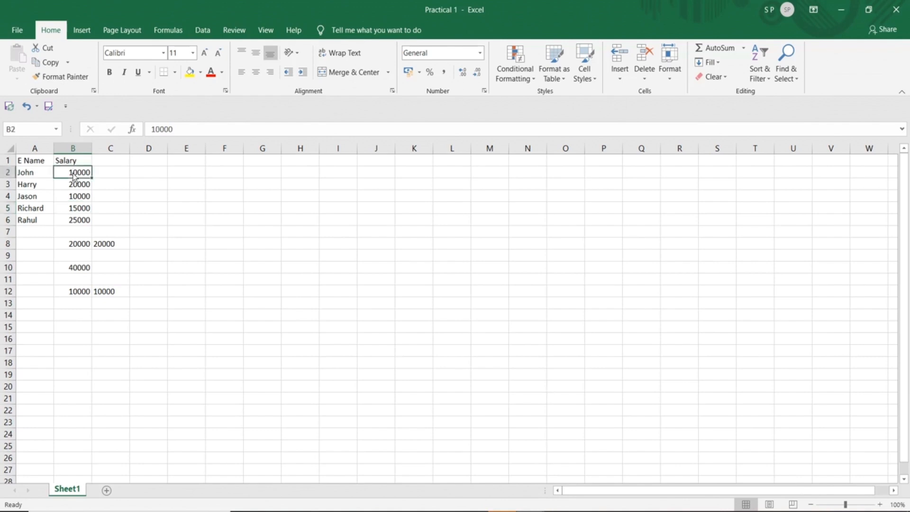
pyautogui.click(69, 321)
pyautogui.write('=')
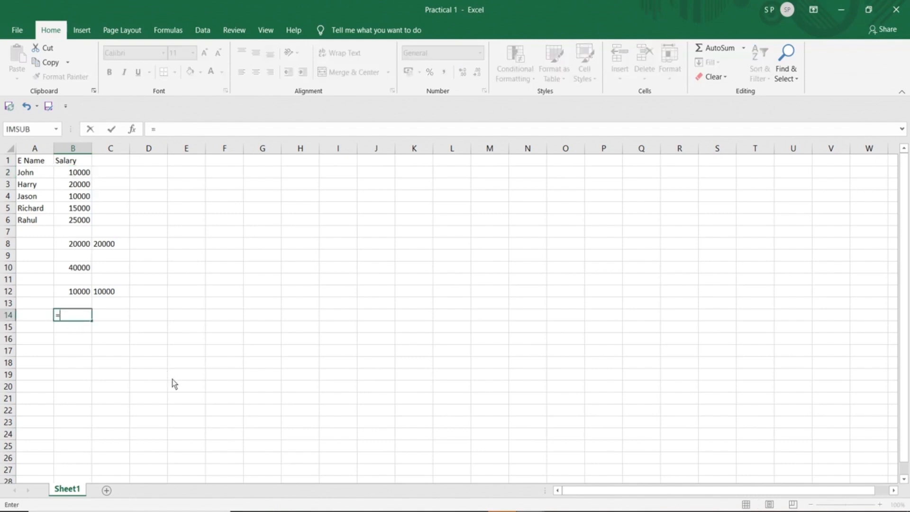
pyautogui.click(83, 174)
pyautogui.write('+')
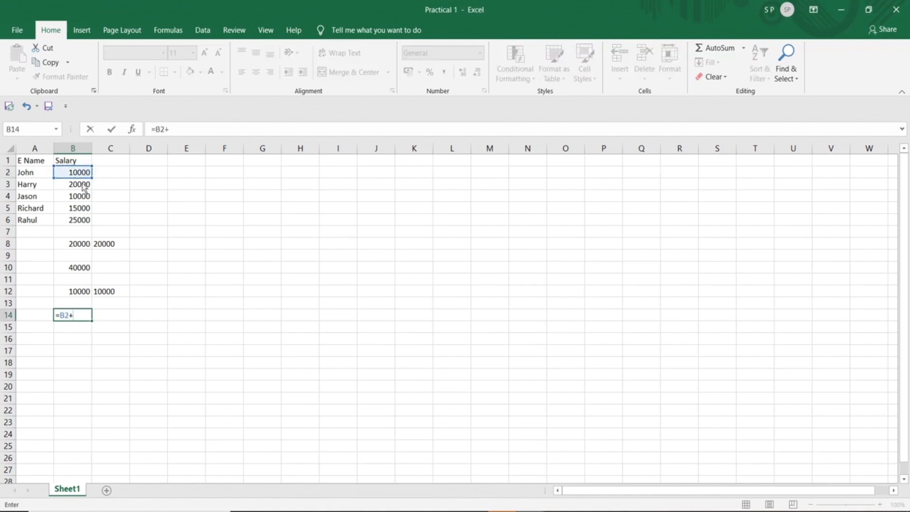
pyautogui.click(84, 188)
pyautogui.write('+')
pyautogui.click(83, 198)
pyautogui.write('+')
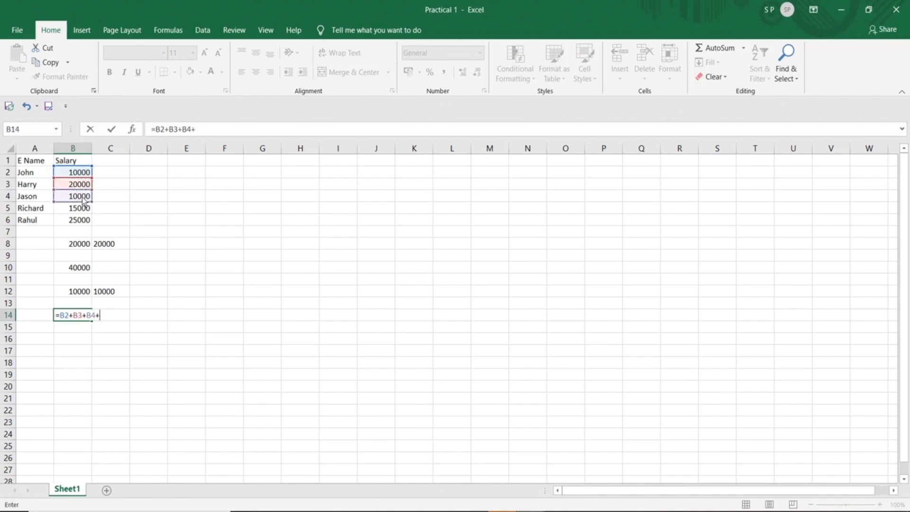
pyautogui.click(84, 213)
pyautogui.write('+')
pyautogui.click(82, 223)
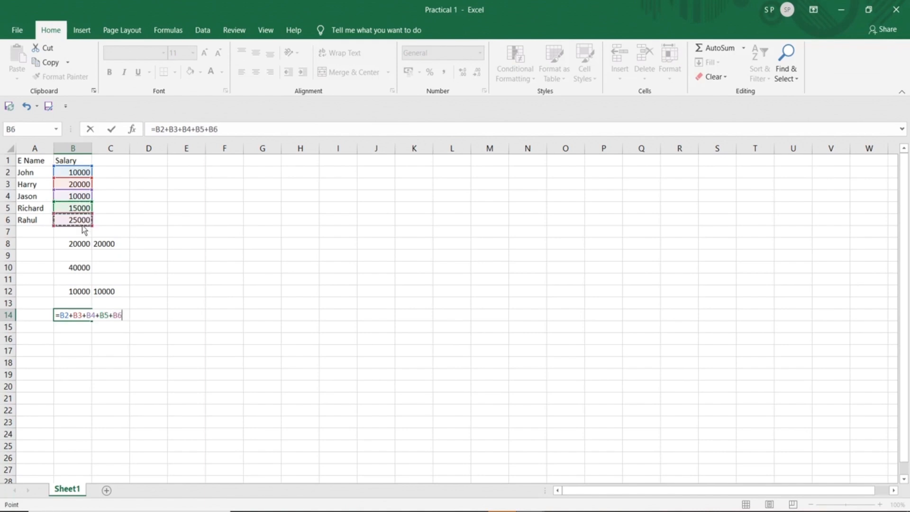
pyautogui.press('Return')
pyautogui.click(75, 317)
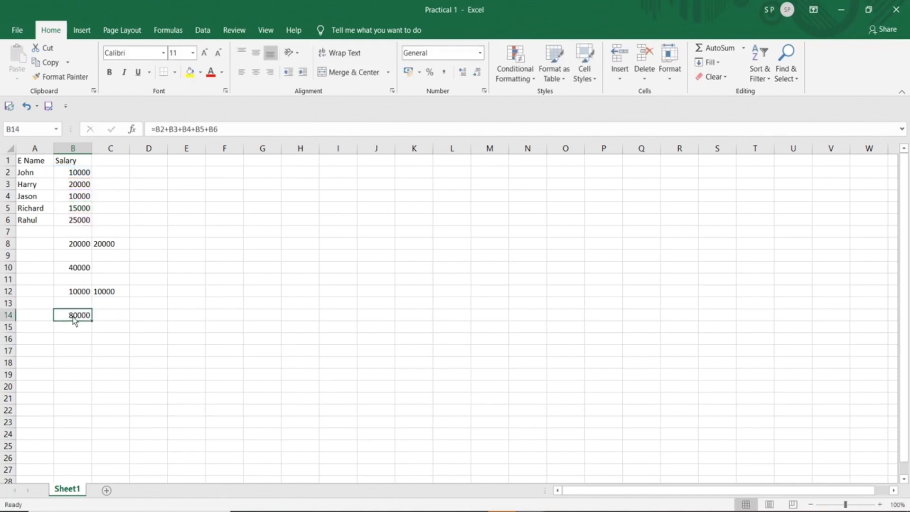
pyautogui.moveTo(90, 320)
pyautogui.mouseDown()
pyautogui.moveTo(92, 332)
pyautogui.moveTo(90, 322)
pyautogui.mouseUp()
# Total the salaries in C14 with AutoSum over the range B2:B6 and compare its formula with B14
pyautogui.click(115, 316)
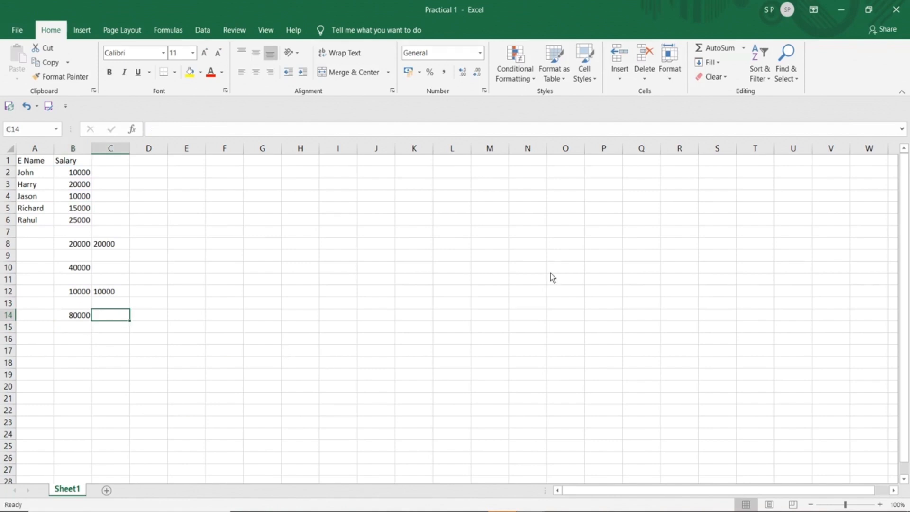
pyautogui.click(719, 48)
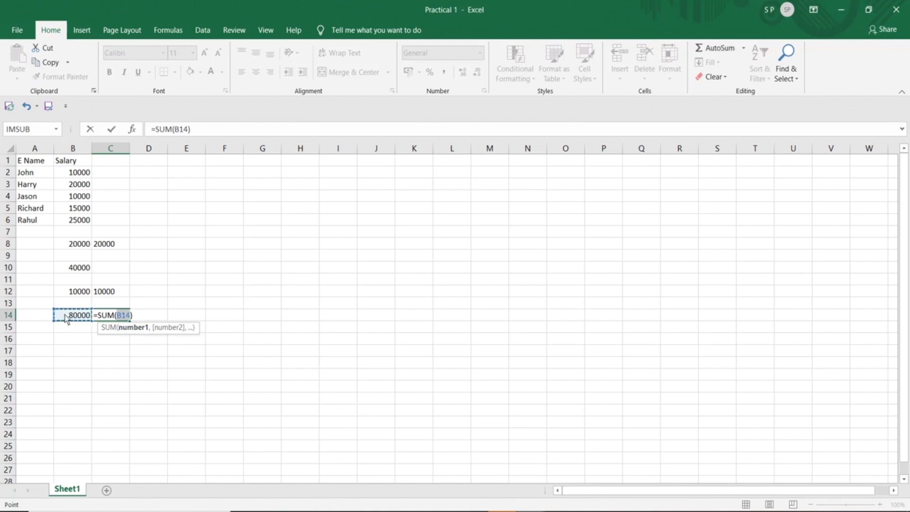
pyautogui.moveTo(67, 319)
pyautogui.mouseDown()
pyautogui.moveTo(66, 201)
pyautogui.moveTo(65, 313)
pyautogui.mouseUp()
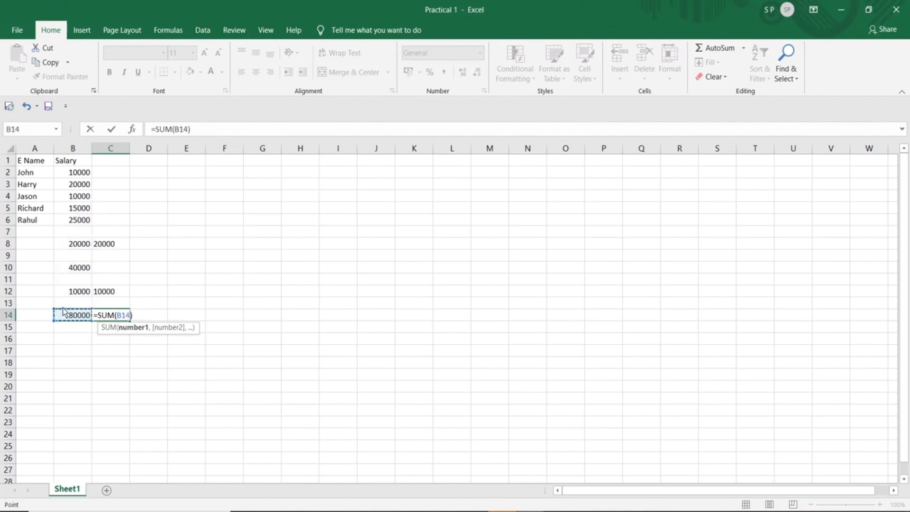
pyautogui.click(88, 197)
pyautogui.click(86, 172)
pyautogui.moveTo(88, 177); pyautogui.dragTo(85, 230)
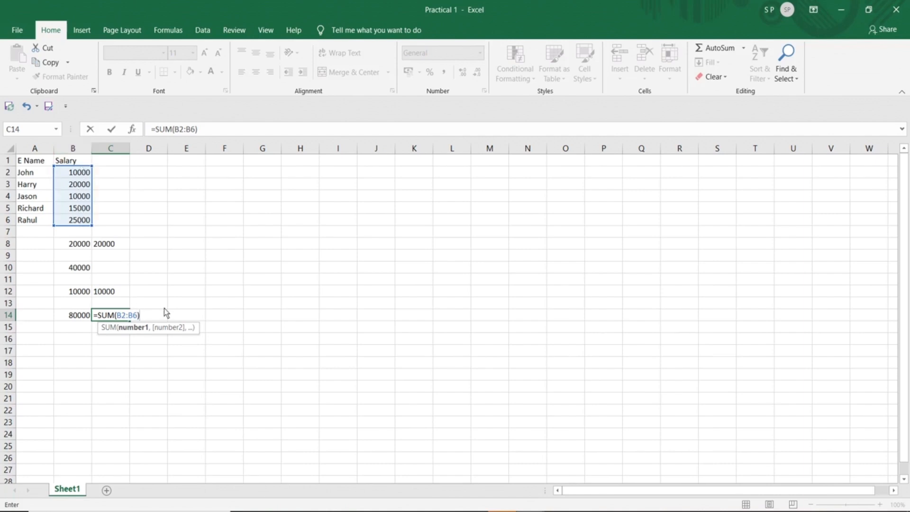
pyautogui.press('Return')
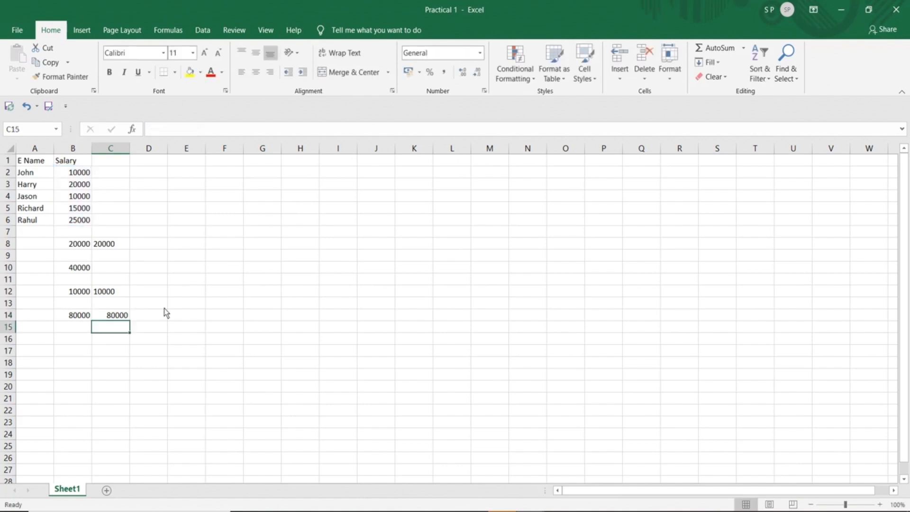
pyautogui.click(79, 320)
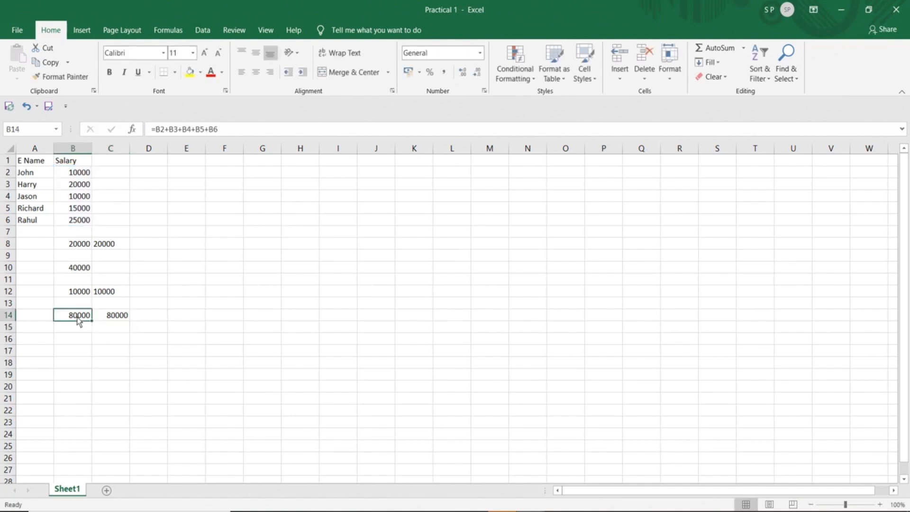
pyautogui.click(108, 321)
# Begin a SUM formula in D14 with B2 and the salary range B2:B6 as arguments
pyautogui.click(145, 317)
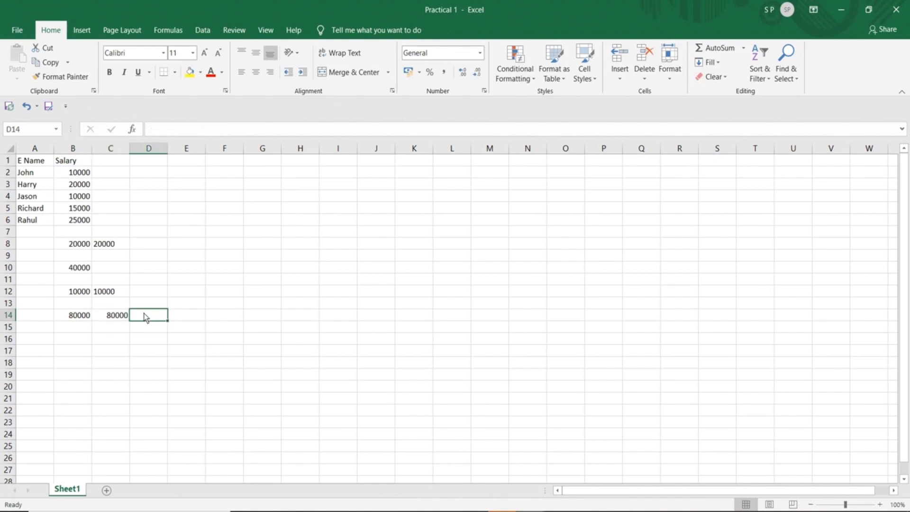
pyautogui.write('=sum')
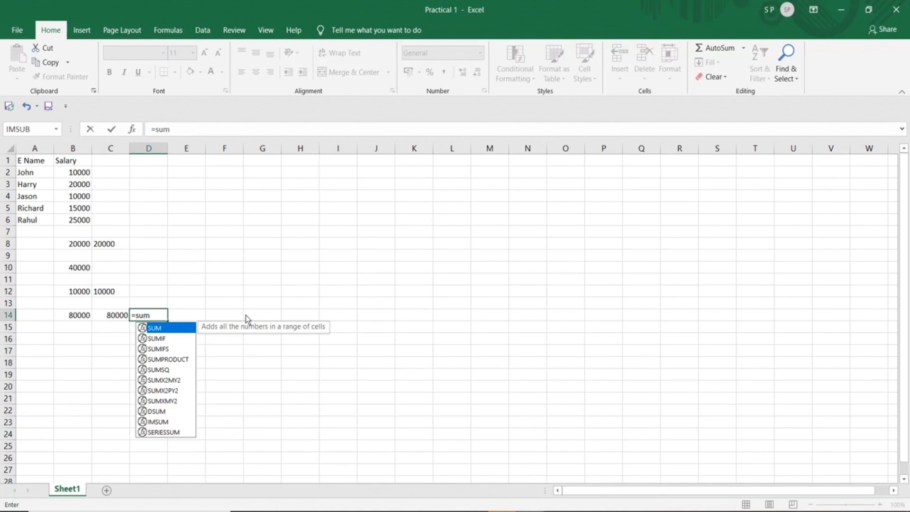
pyautogui.write('(')
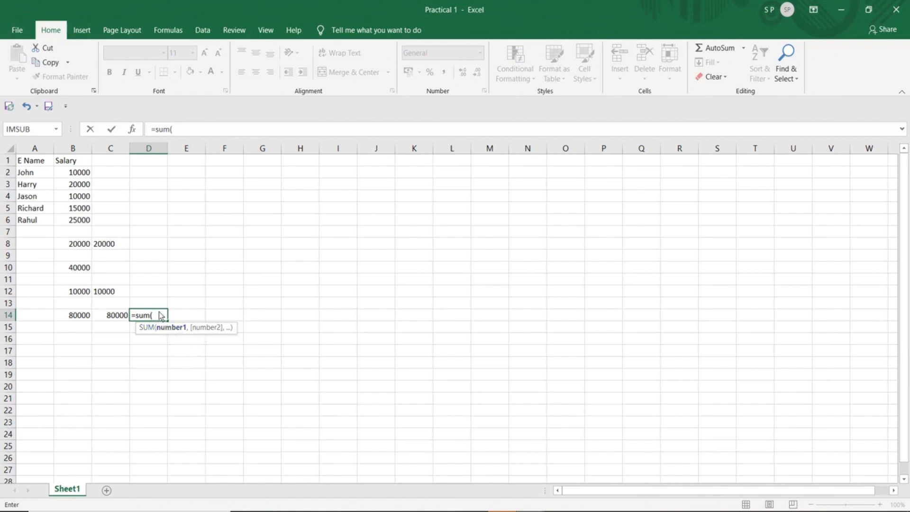
pyautogui.click(83, 173)
pyautogui.write(',')
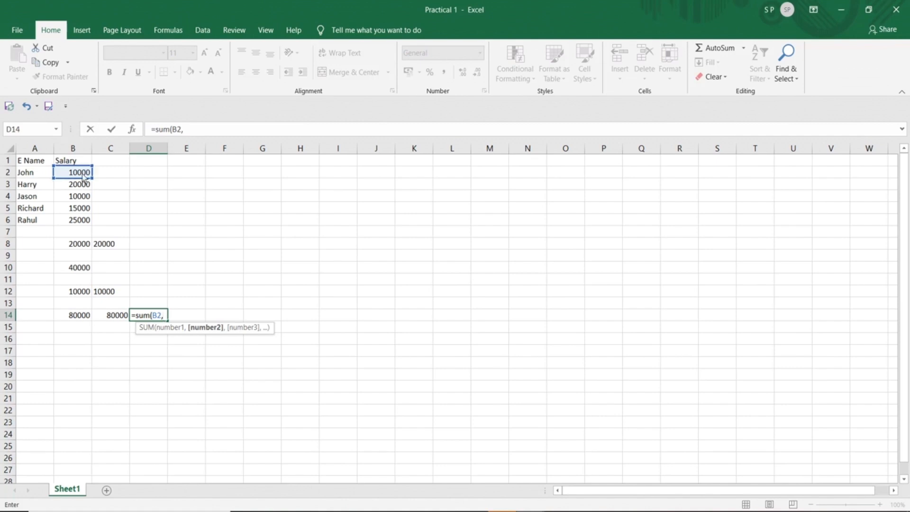
pyautogui.moveTo(82, 175); pyautogui.dragTo(84, 222)
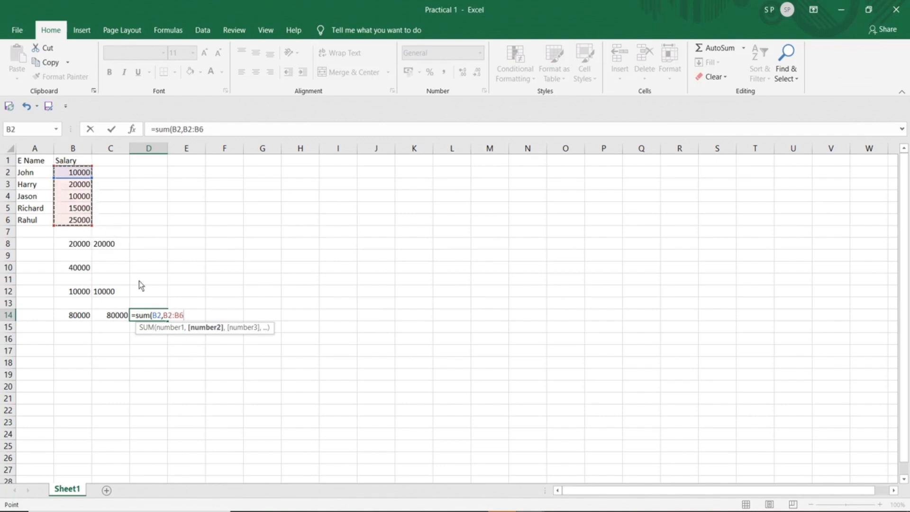
# Remove the extra B2 argument from D14's formula, complete it as =sum(B2:B6), and compare it with C14
pyautogui.click(163, 315)
pyautogui.press('BackSpace')
pyautogui.press('BackSpace')
pyautogui.press('BackSpace')
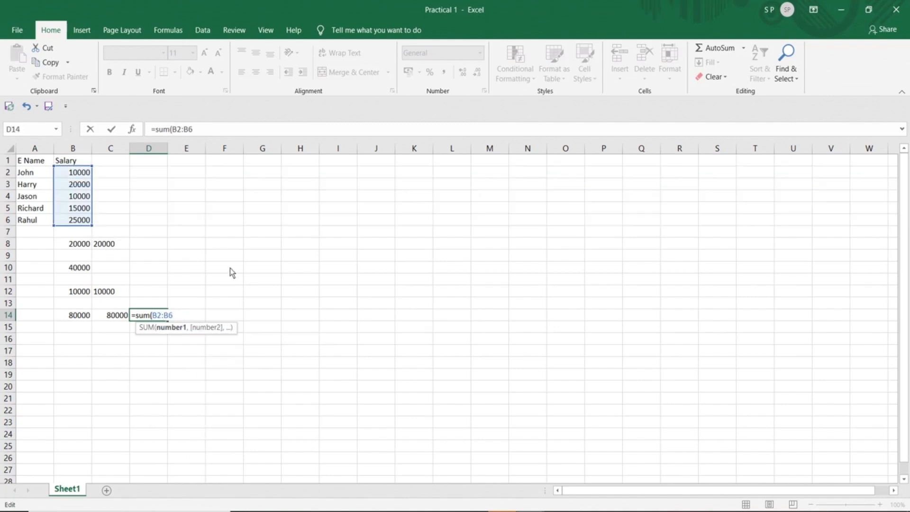
pyautogui.press('Right')
pyautogui.press('Right')
pyautogui.write(')')
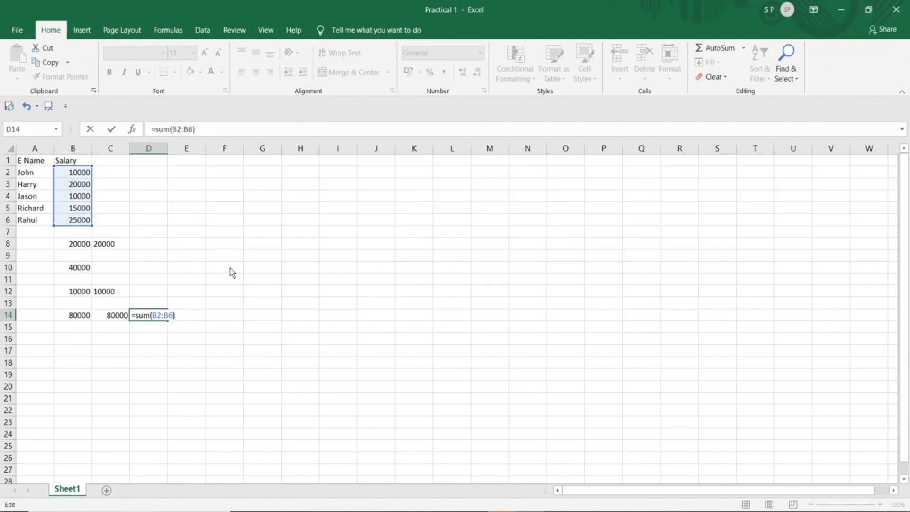
pyautogui.press('Return')
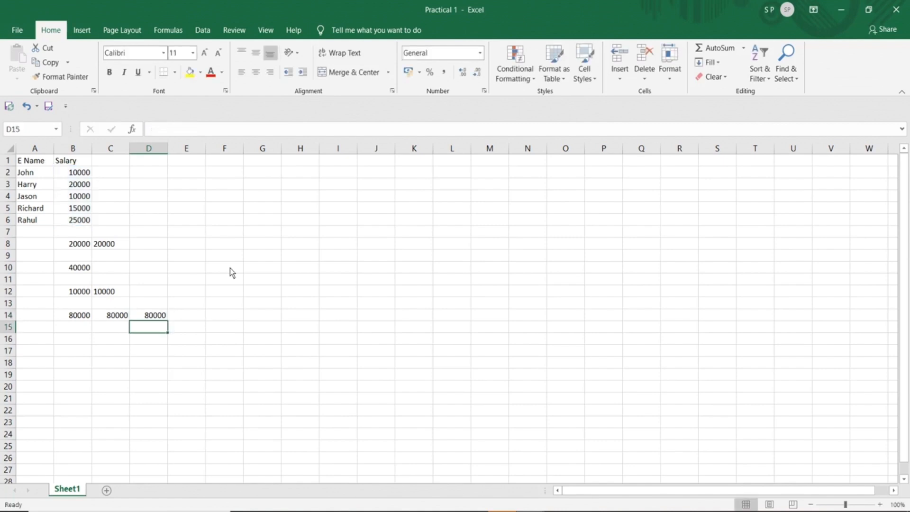
pyautogui.click(150, 318)
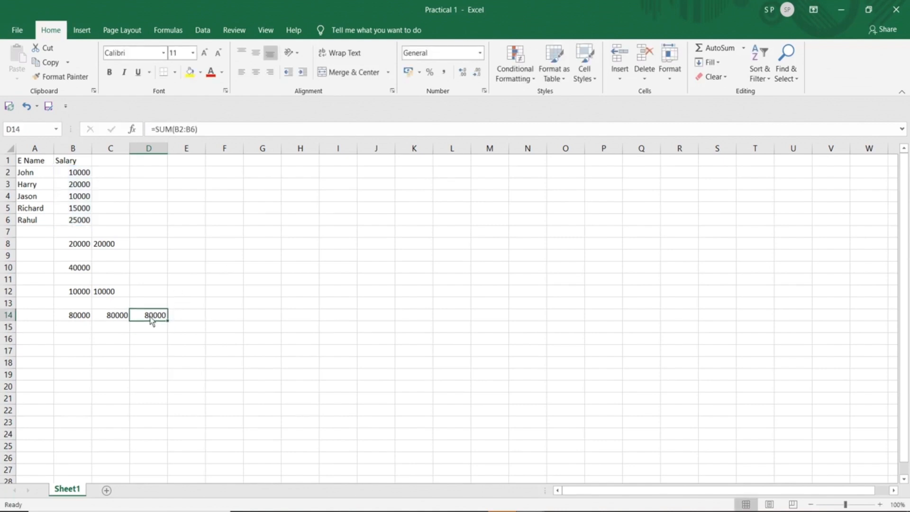
pyautogui.click(122, 318)
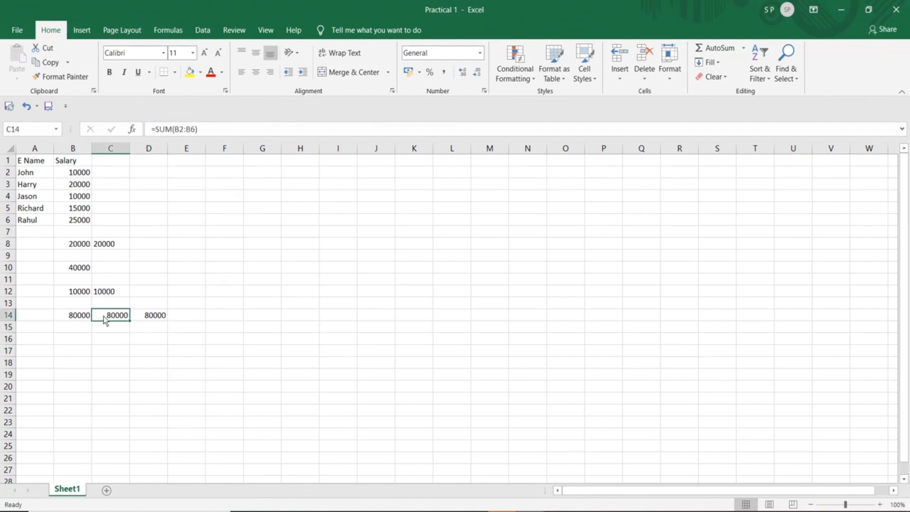
# Review and compare the formulas behind the salary totals in B14, C14 and D14
pyautogui.click(84, 320)
pyautogui.click(116, 323)
pyautogui.click(151, 324)
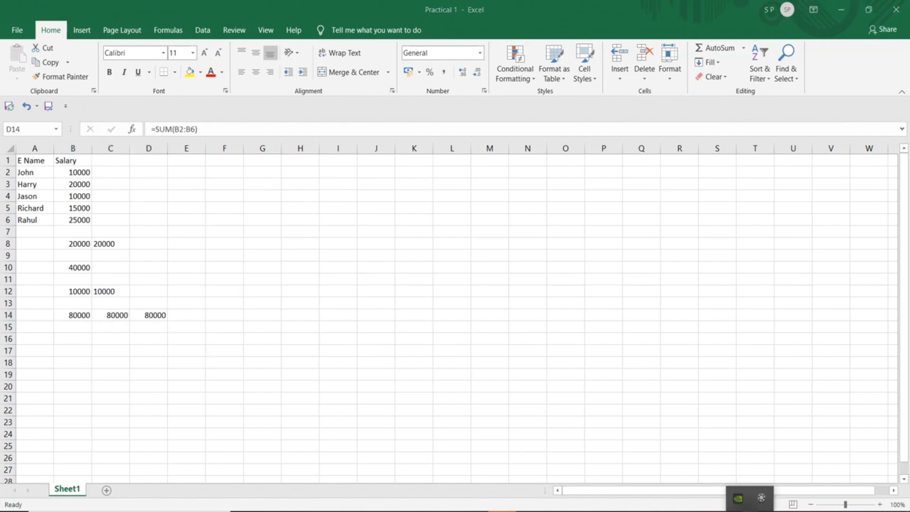
pyautogui.click(761, 497)
pyautogui.click(872, 481)
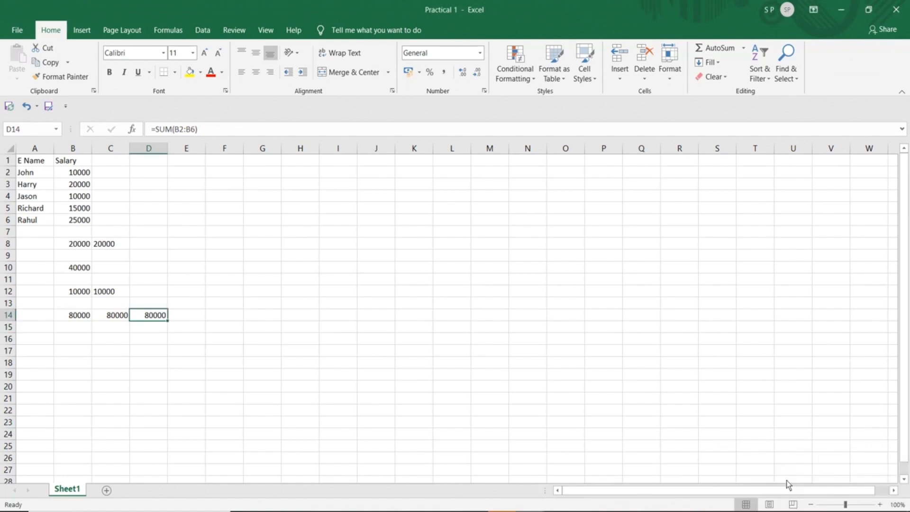
# Examine the first three employees' salaries in B2:B4 as the figures for an average in B16
pyautogui.click(72, 340)
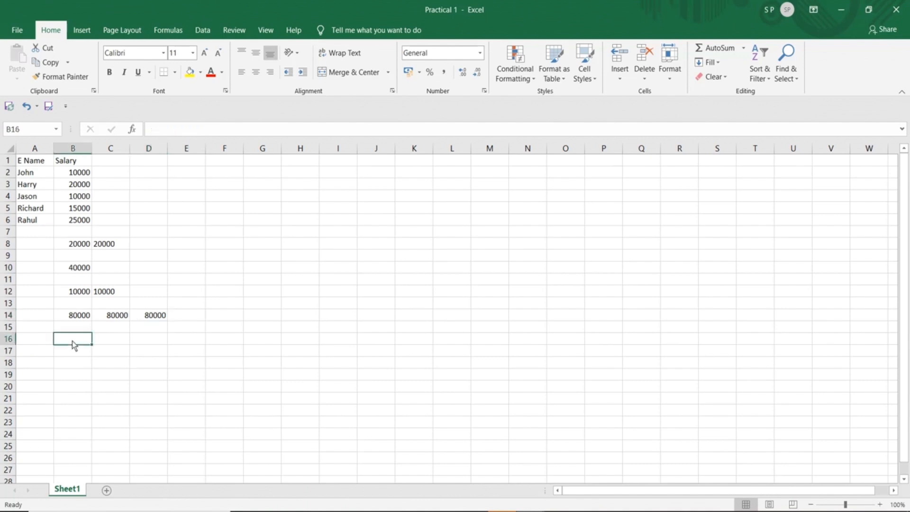
pyautogui.click(83, 175)
pyautogui.click(83, 186)
pyautogui.click(83, 198)
pyautogui.moveTo(79, 174); pyautogui.dragTo(80, 199)
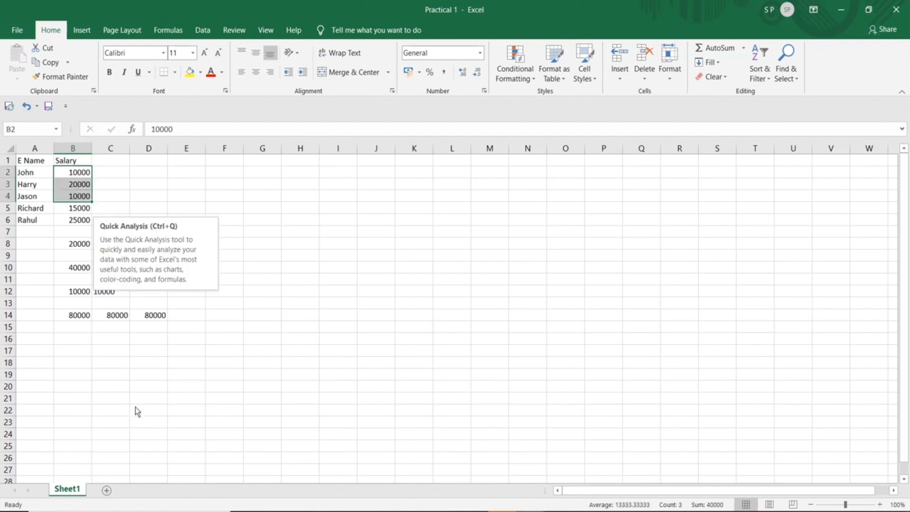
# Try to average the first three salaries in B16 with the formula =B2+B3+B4/3, and clear the cell
pyautogui.click(69, 343)
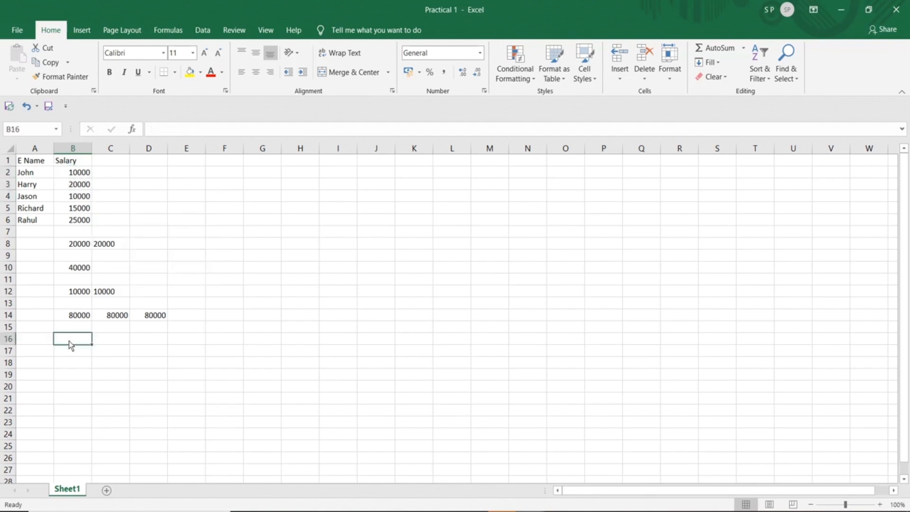
pyautogui.write('=')
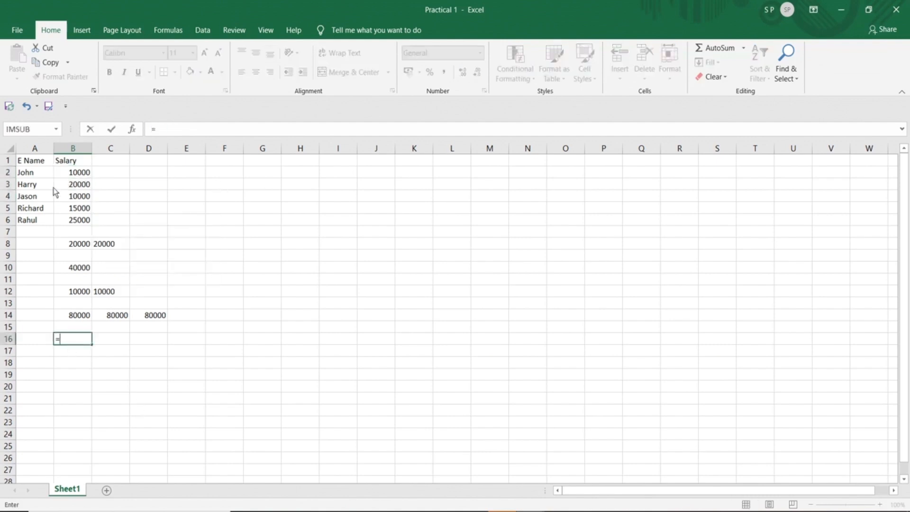
pyautogui.click(69, 177)
pyautogui.write('+')
pyautogui.click(71, 185)
pyautogui.write('+')
pyautogui.click(72, 198)
pyautogui.write('/')
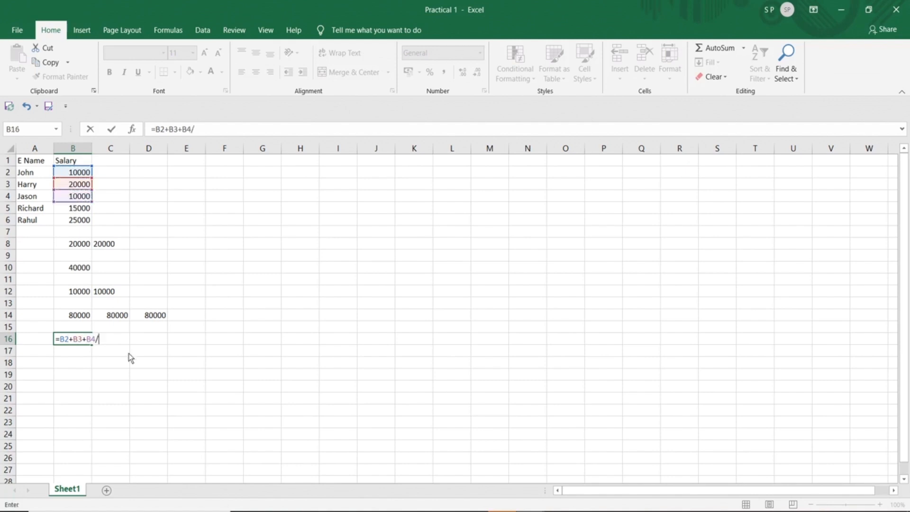
pyautogui.write('3')
pyautogui.press('Left')
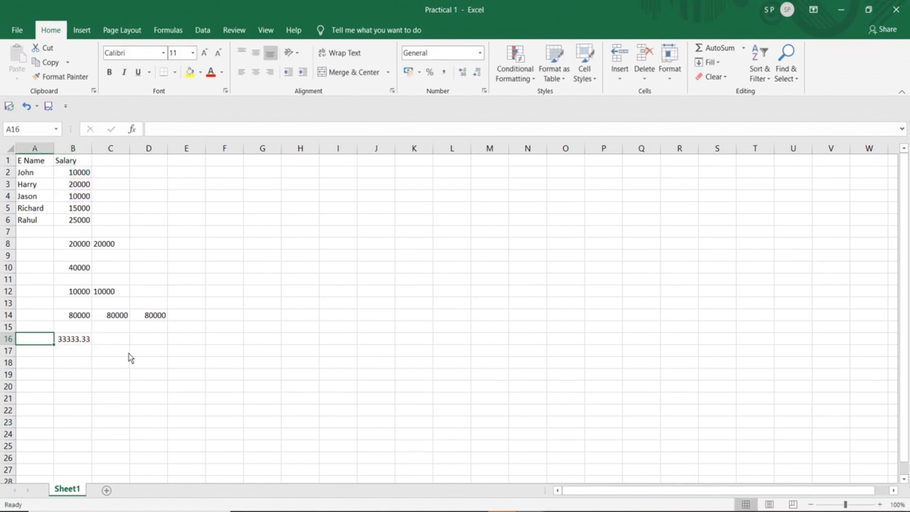
pyautogui.press('Right')
pyautogui.press('Delete')
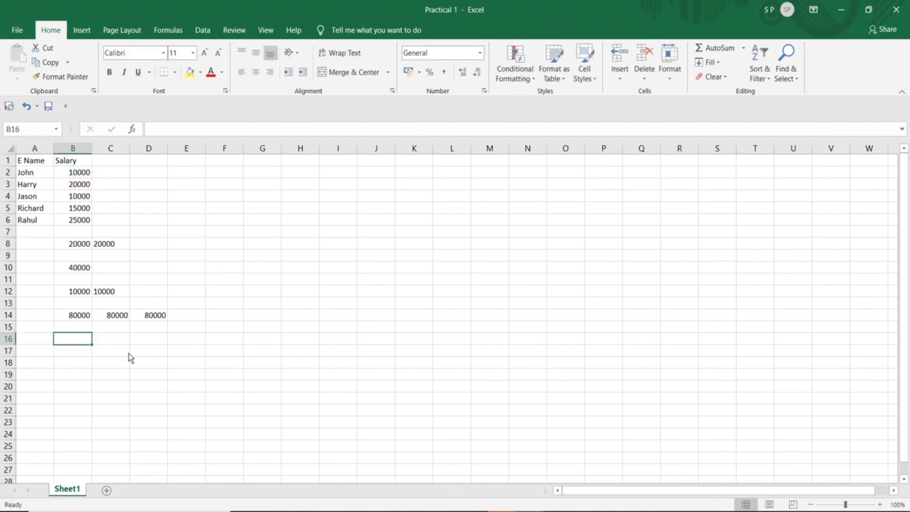
# Average the first three salaries in B16 with the bracketed formula =(B2+B3+B4)/3 and review it
pyautogui.write('=')
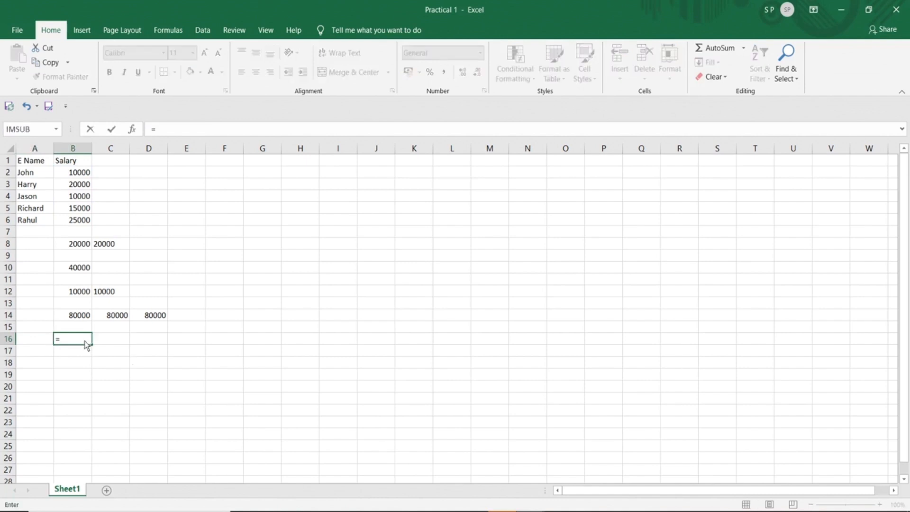
pyautogui.write('(')
pyautogui.click(81, 174)
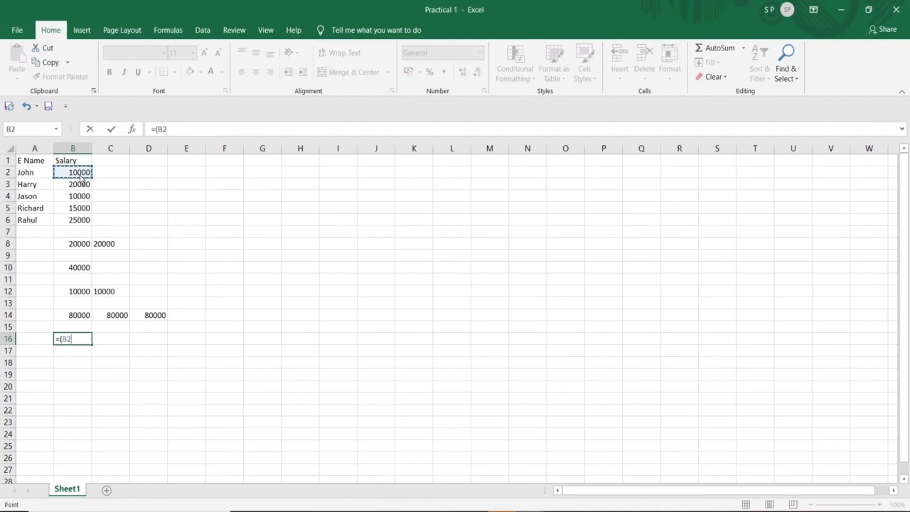
pyautogui.write('+')
pyautogui.click(83, 188)
pyautogui.write('+')
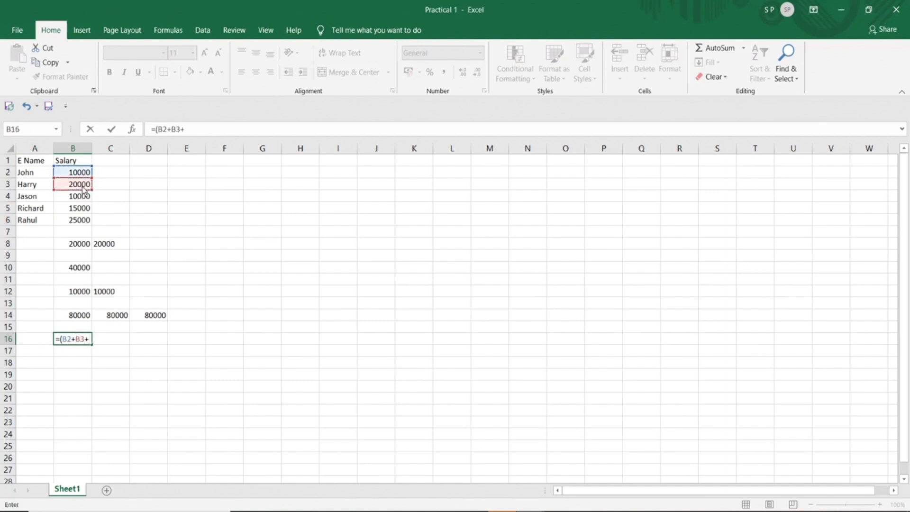
pyautogui.click(86, 199)
pyautogui.write(')/3')
pyautogui.press('Return')
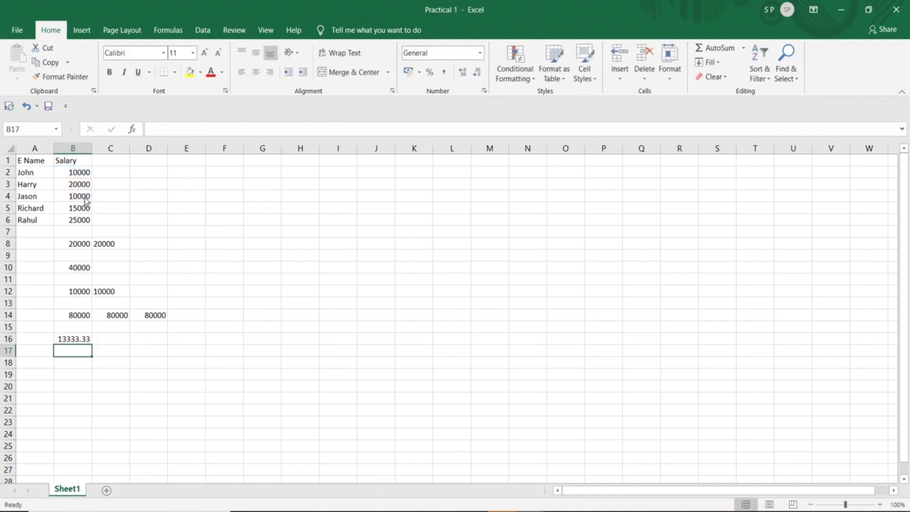
pyautogui.click(65, 341)
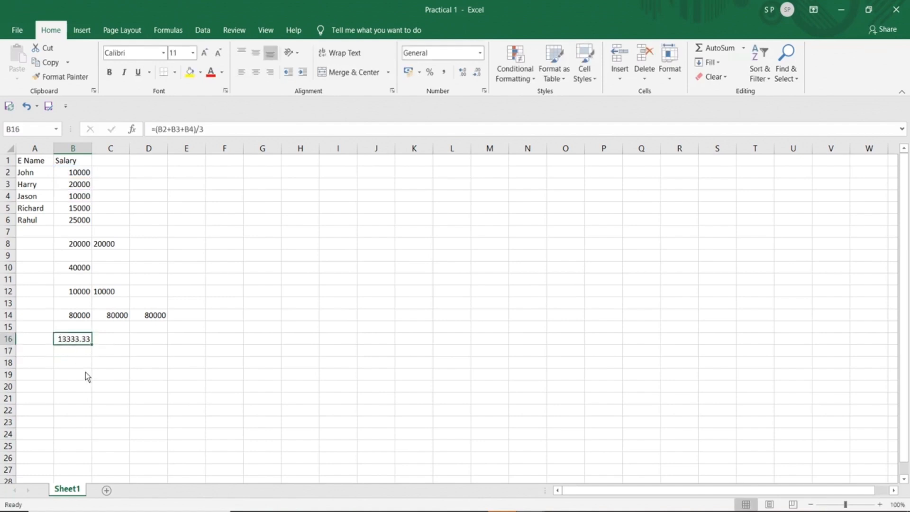
# Search the function library for "average" and insert the AVERAGE function in C16
pyautogui.click(110, 342)
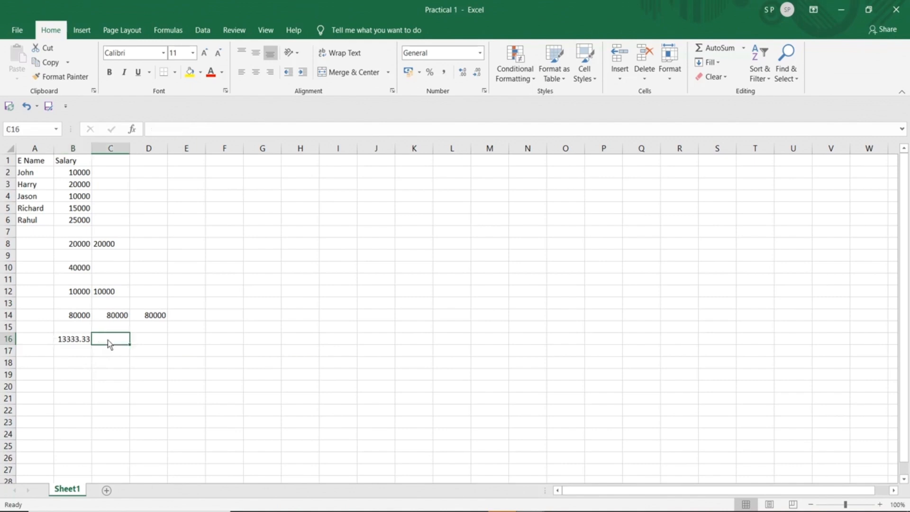
pyautogui.click(132, 129)
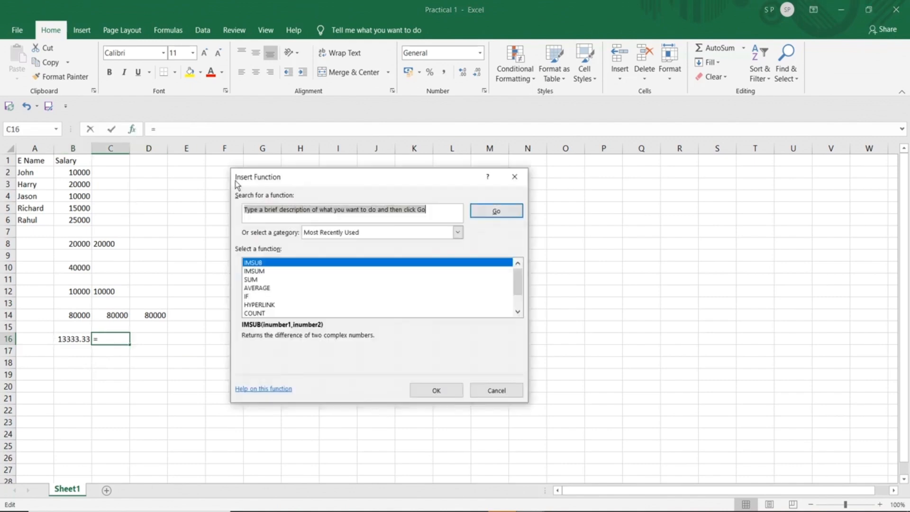
pyautogui.write('average')
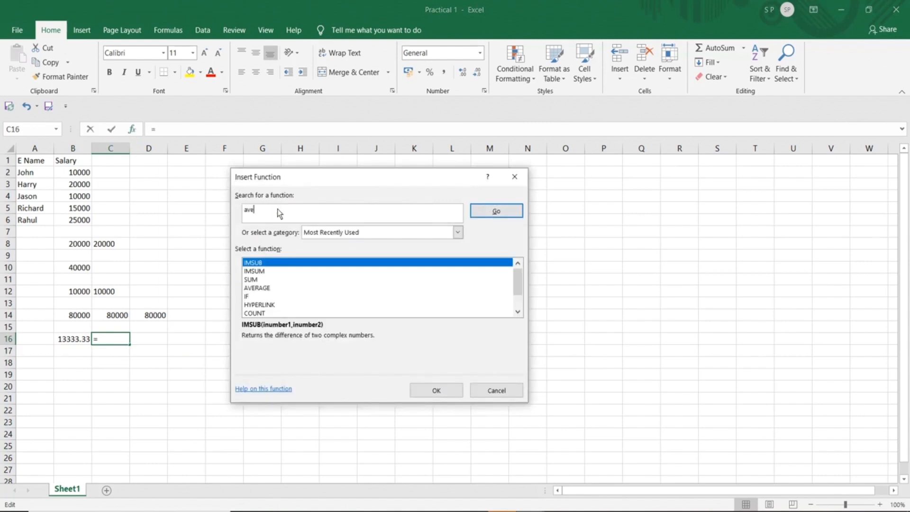
pyautogui.click(496, 211)
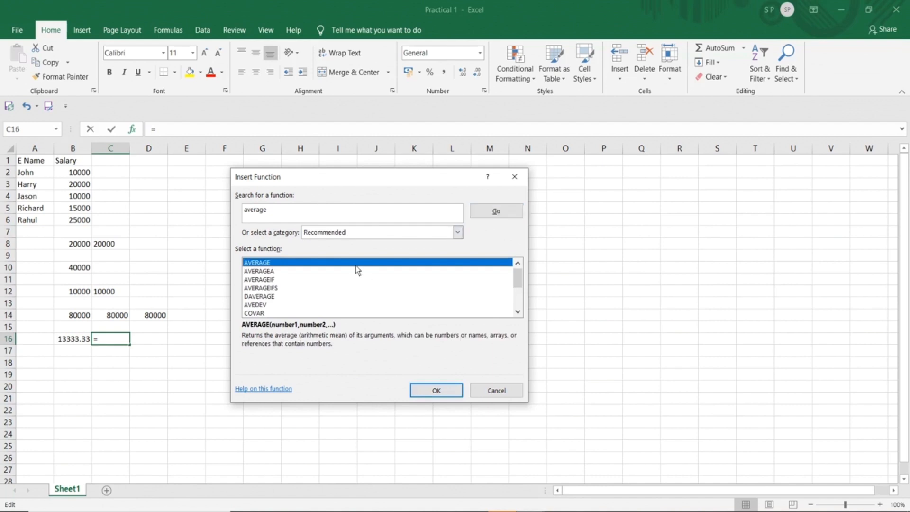
pyautogui.click(425, 390)
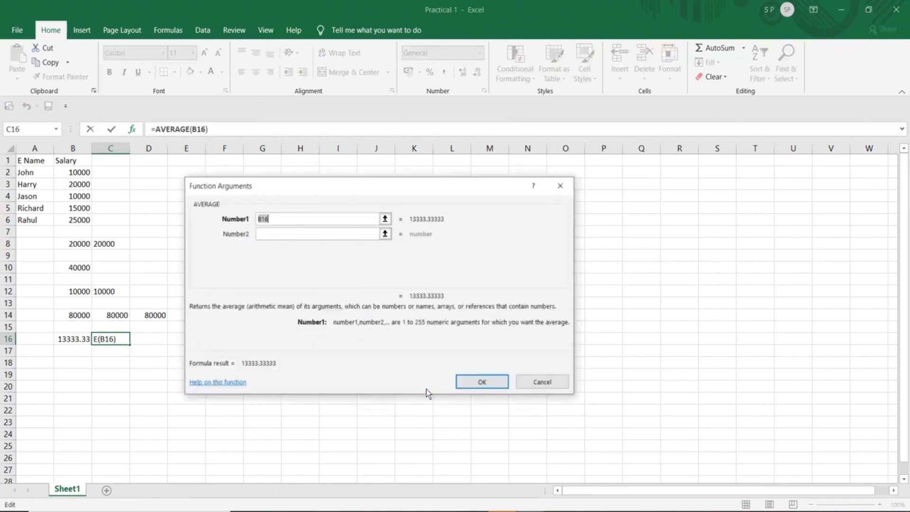
# Set the AVERAGE function's three arguments to B2, B3 and B4 and enter the result in C16
pyautogui.click(385, 219)
pyautogui.click(83, 176)
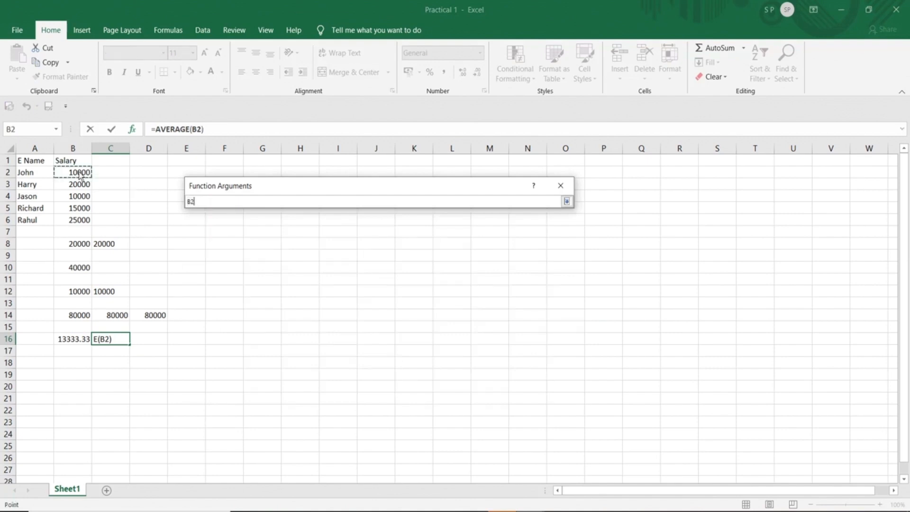
pyautogui.click(567, 201)
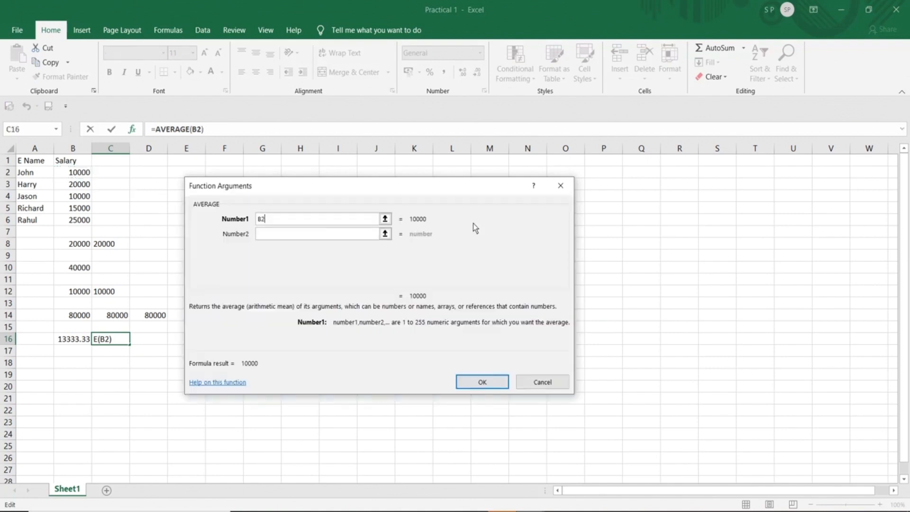
pyautogui.press('Tab')
pyautogui.click(385, 233)
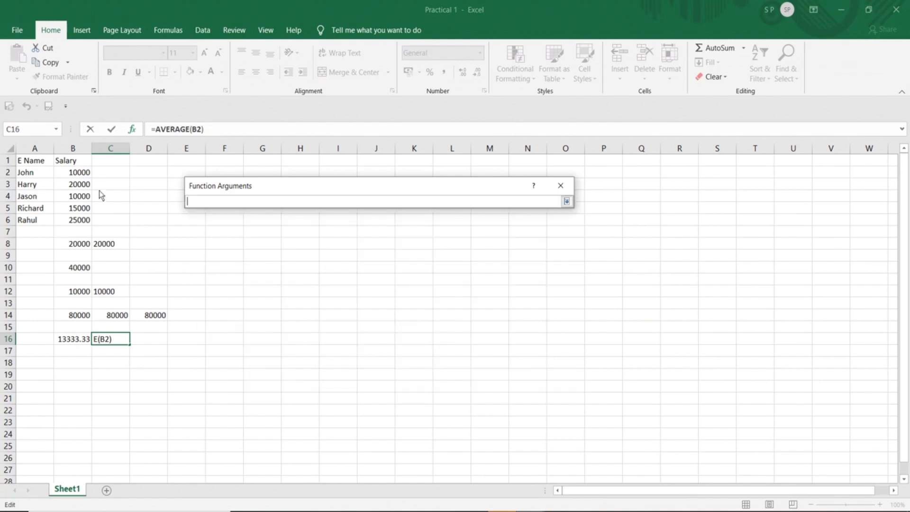
pyautogui.click(81, 186)
pyautogui.click(567, 201)
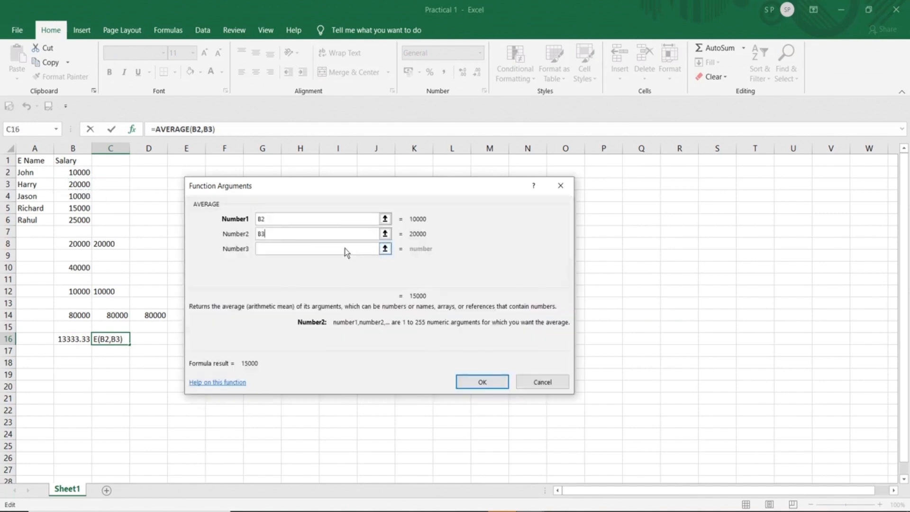
pyautogui.click(385, 248)
pyautogui.click(83, 199)
pyautogui.click(567, 202)
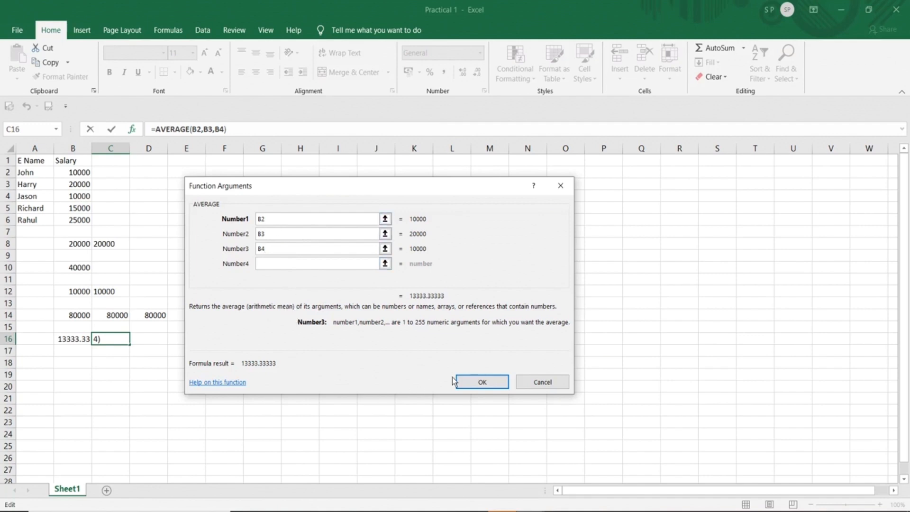
pyautogui.click(483, 382)
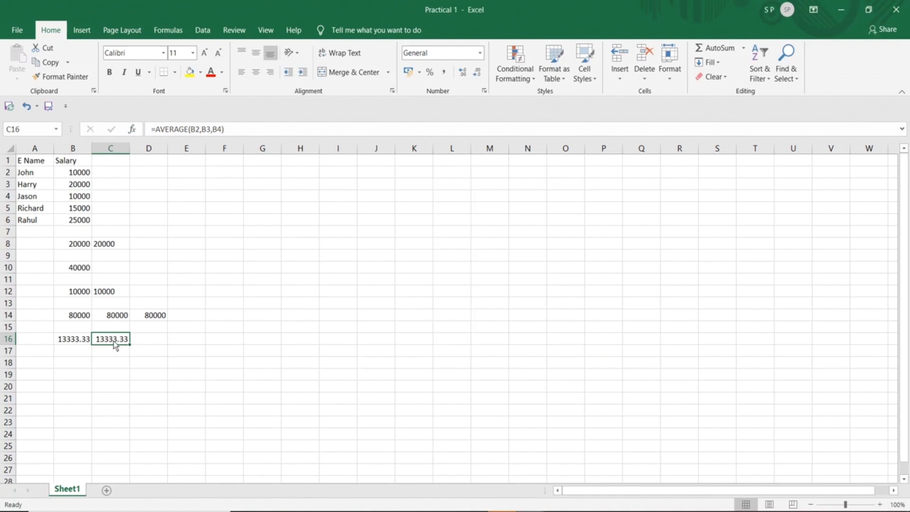
# Compare the manual average formula in B16 with the AVERAGE formula in C16
pyautogui.click(64, 341)
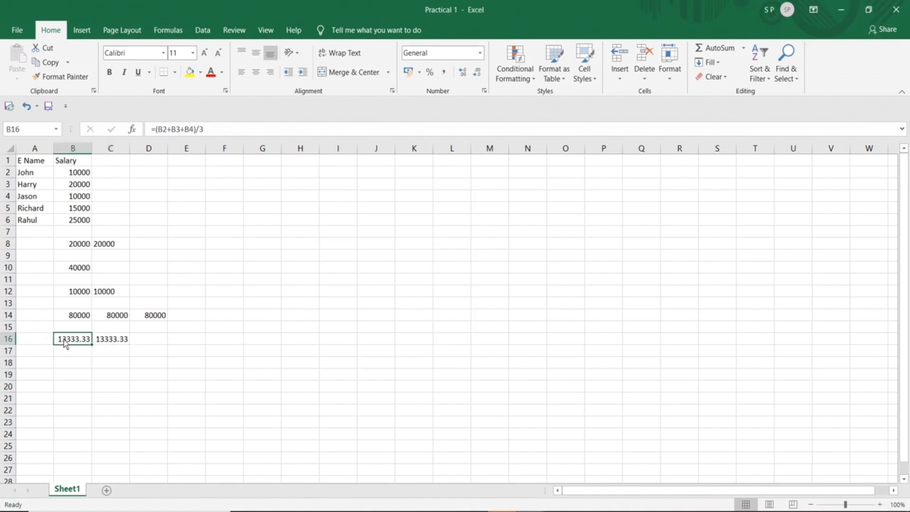
pyautogui.click(107, 340)
pyautogui.click(146, 344)
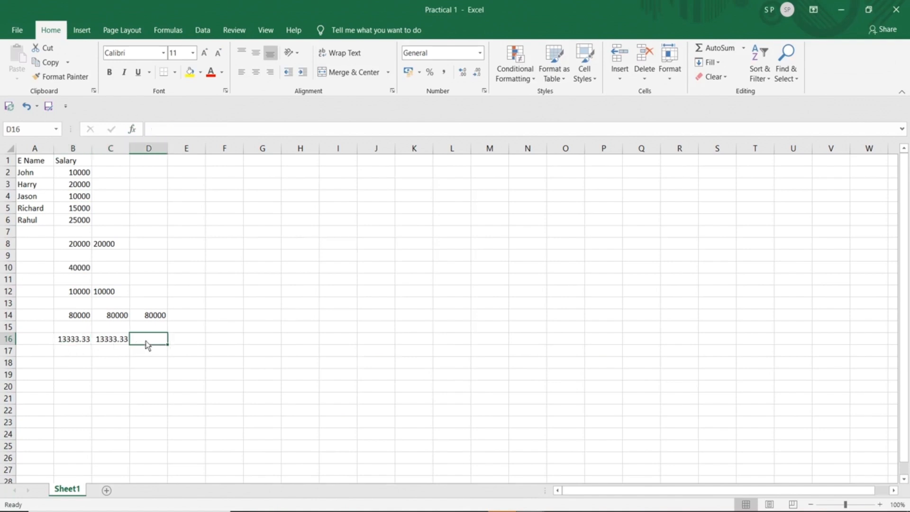
pyautogui.click(118, 344)
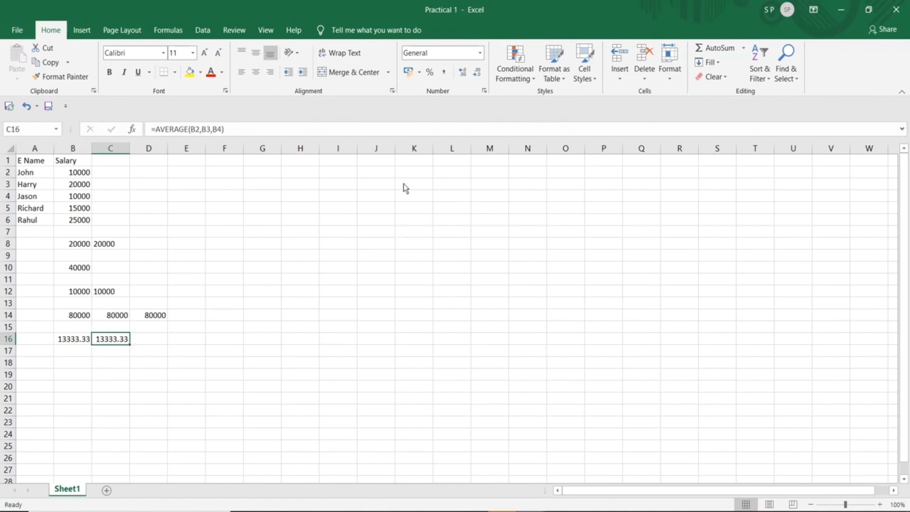
# Increase the average in C16 to four decimal places, and reduce it back to two decimal places
pyautogui.click(463, 72)
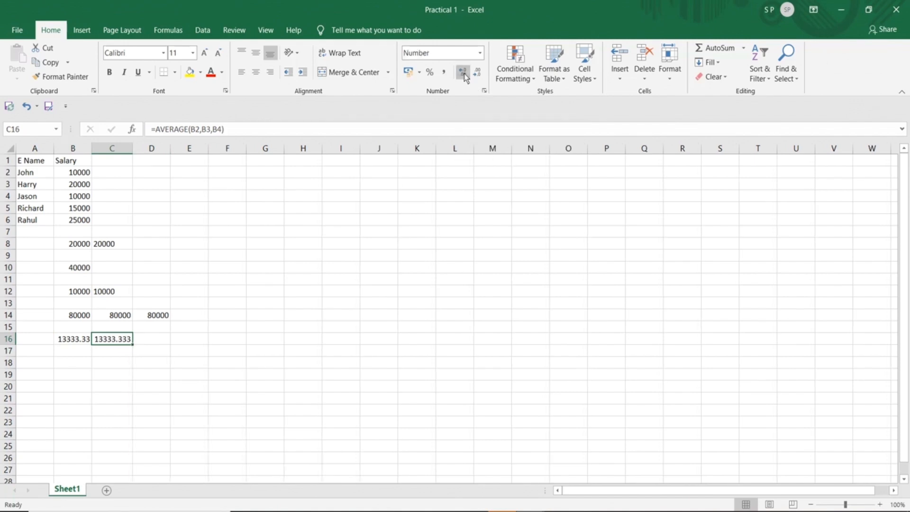
pyautogui.click(463, 73)
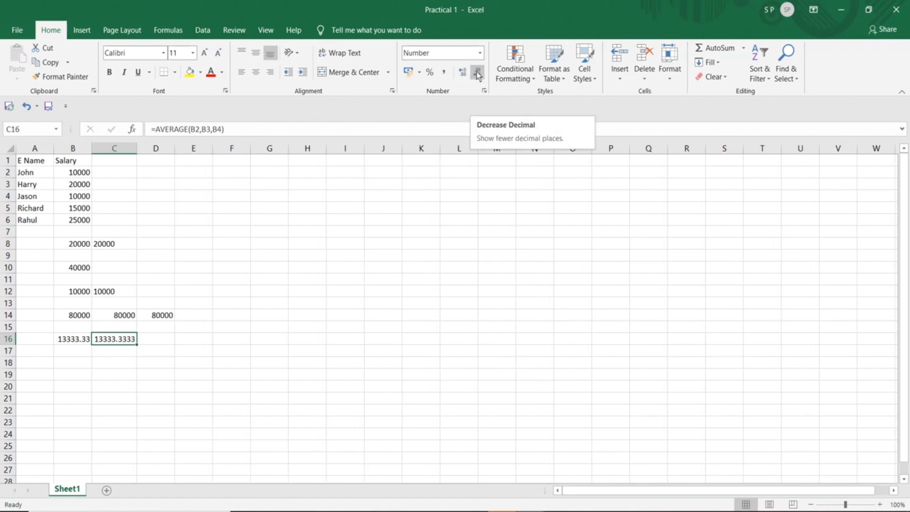
pyautogui.click(477, 72)
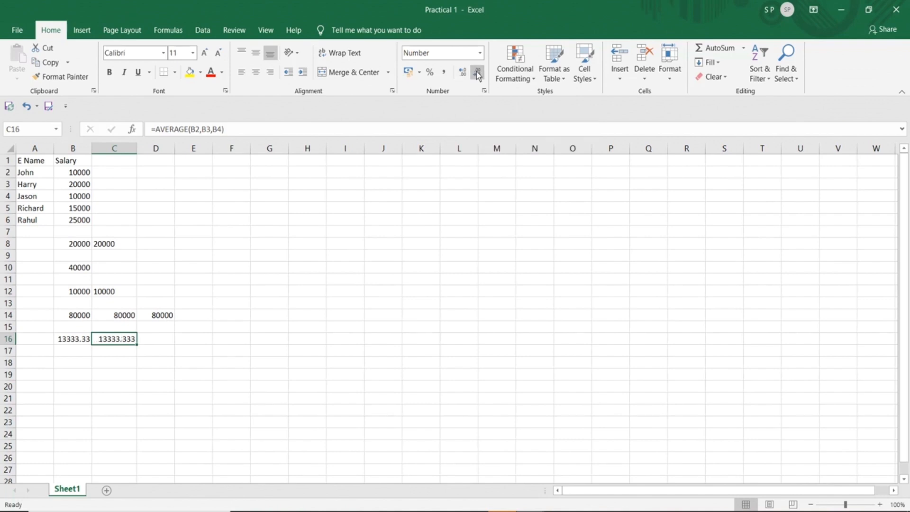
pyautogui.click(476, 72)
pyautogui.click(67, 364)
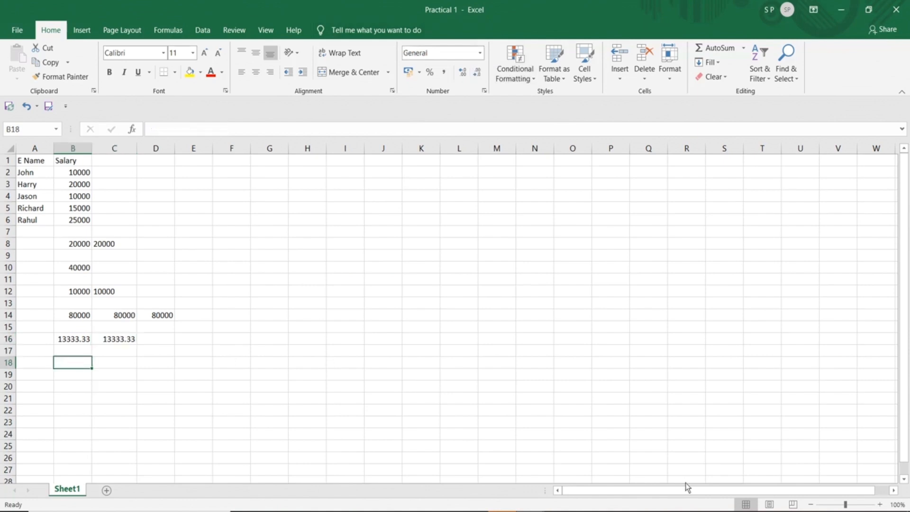
pyautogui.click(750, 511)
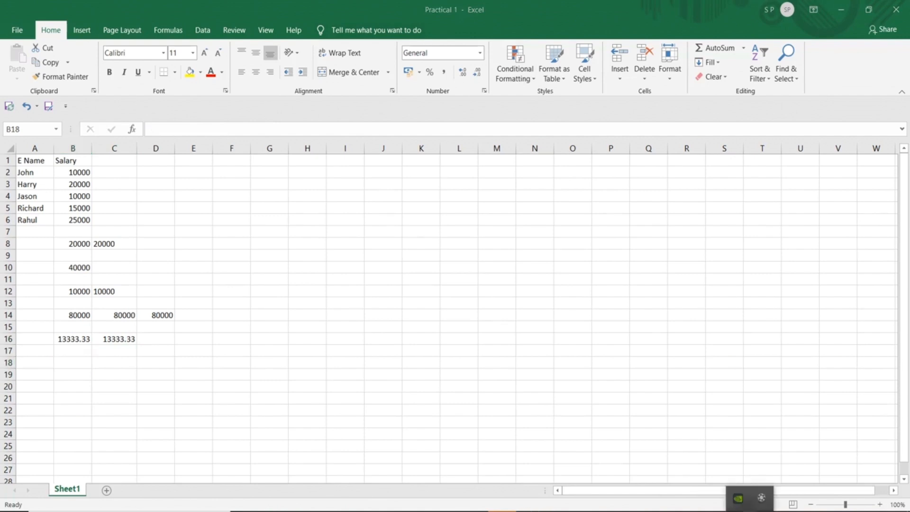
pyautogui.click(761, 498)
pyautogui.click(872, 480)
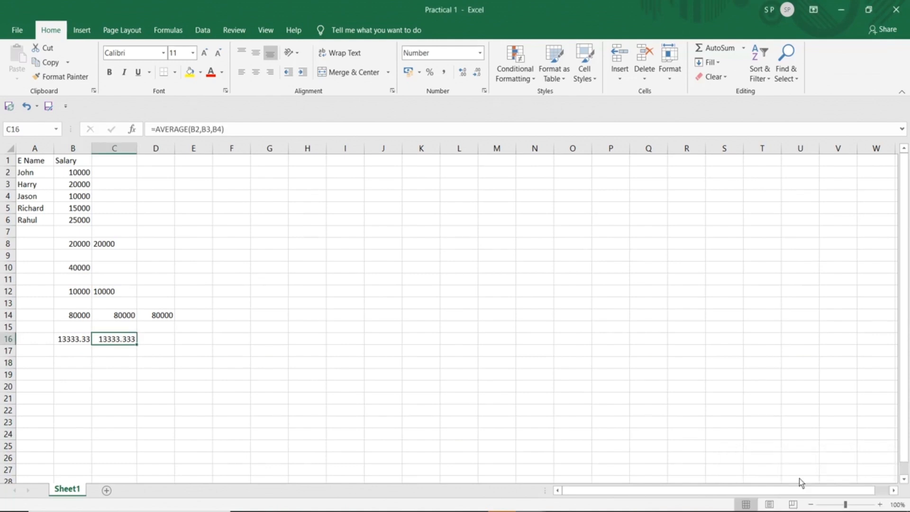
# Enter 2 in cell H6 and 3 in cell I6 as sample numbers for multiplication
pyautogui.click(308, 220)
pyautogui.write('2')
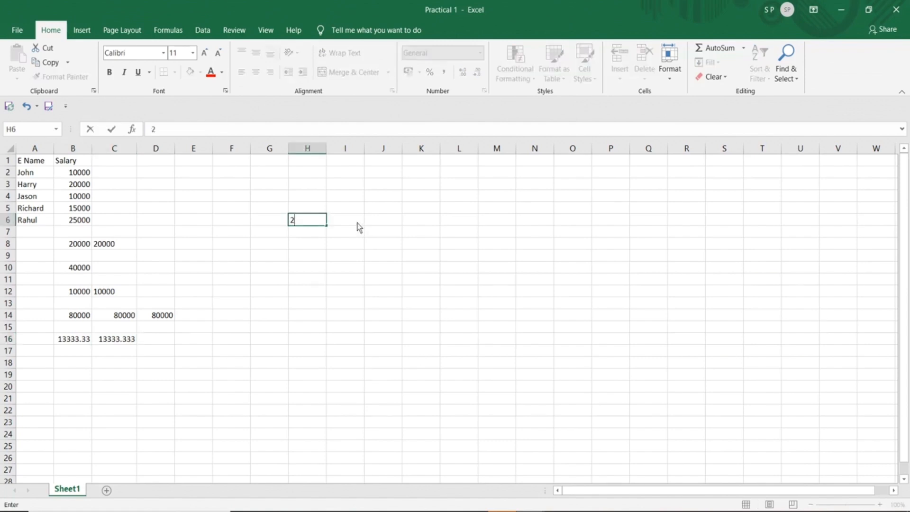
pyautogui.click(357, 223)
pyautogui.write('3')
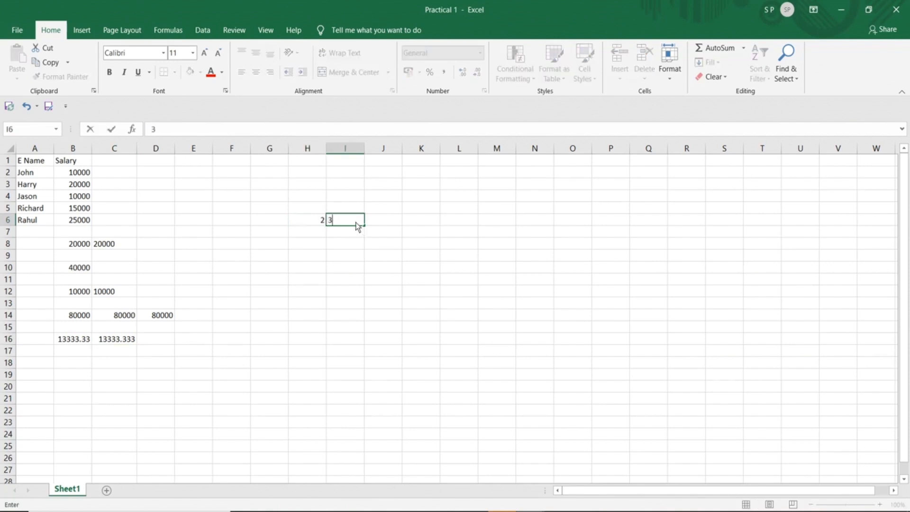
# Multiply the two sample numbers in J6 with the formula =H6*I6
pyautogui.click(381, 225)
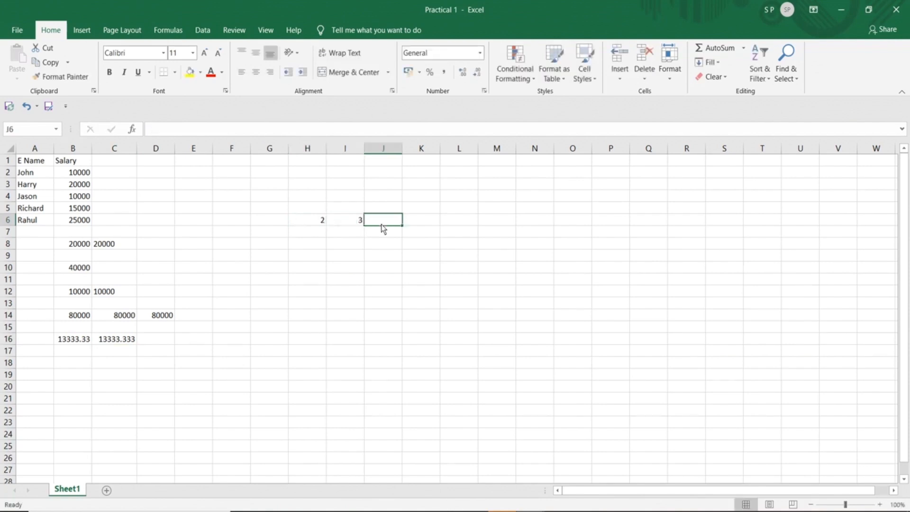
pyautogui.write('=')
pyautogui.click(306, 221)
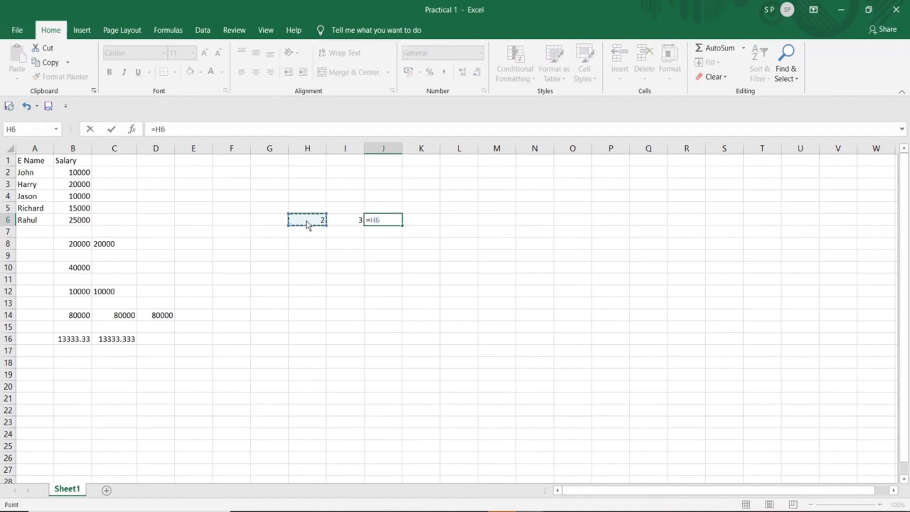
pyautogui.write('*')
pyautogui.click(339, 222)
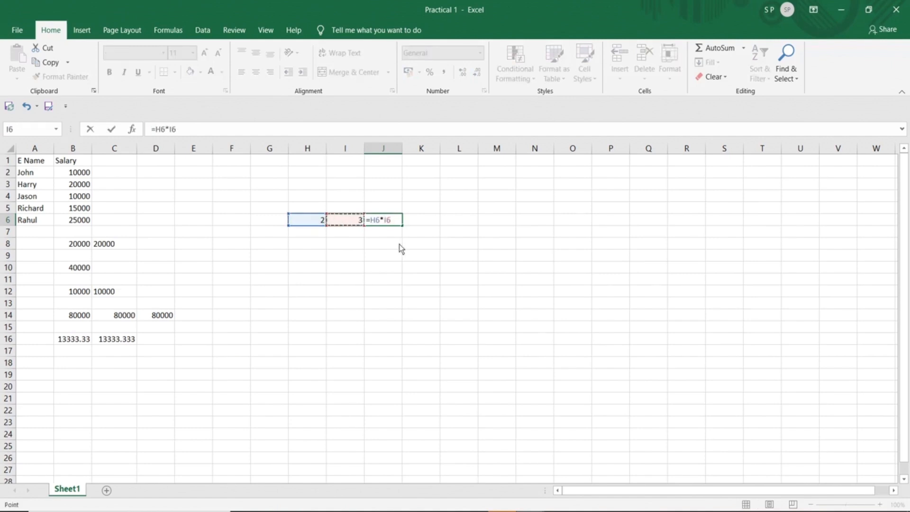
pyautogui.press('Return')
pyautogui.click(379, 224)
# Search the function library for "multiply" and insert the IMPRODUCT function in J7
pyautogui.click(382, 234)
pyautogui.click(131, 130)
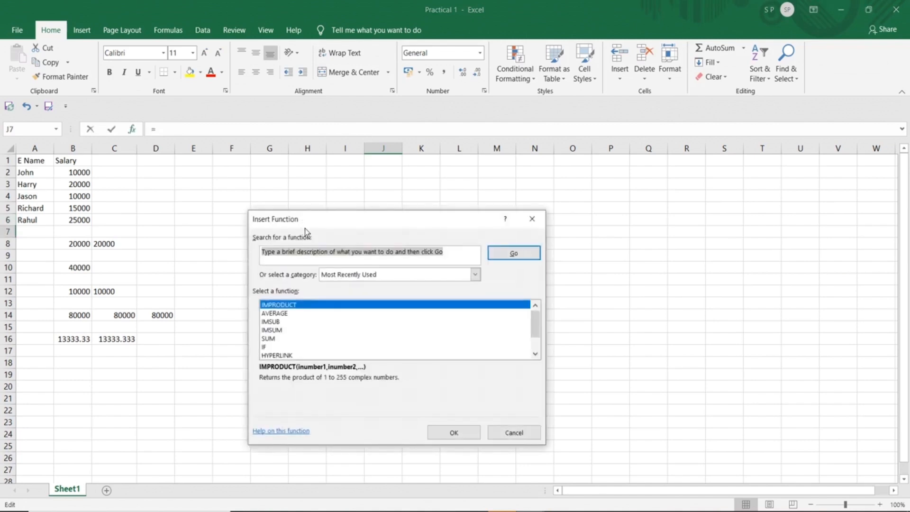
pyautogui.write('multiply')
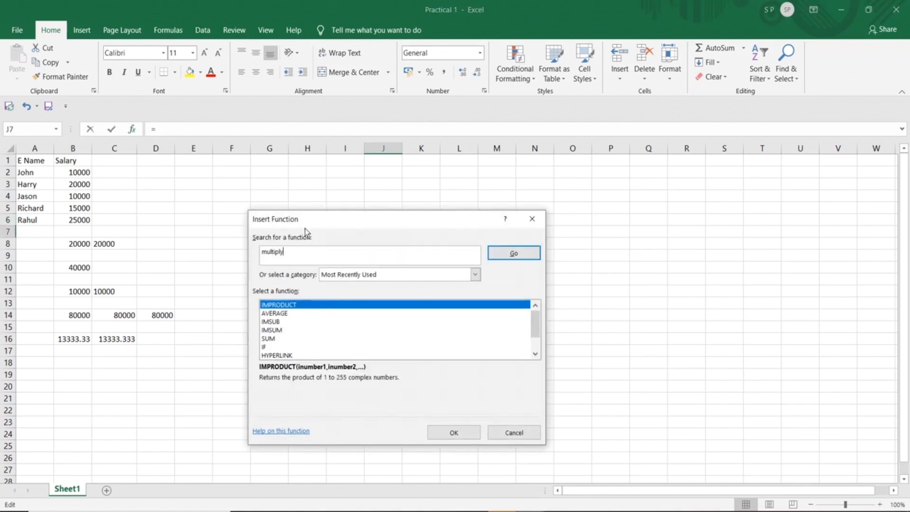
pyautogui.click(496, 256)
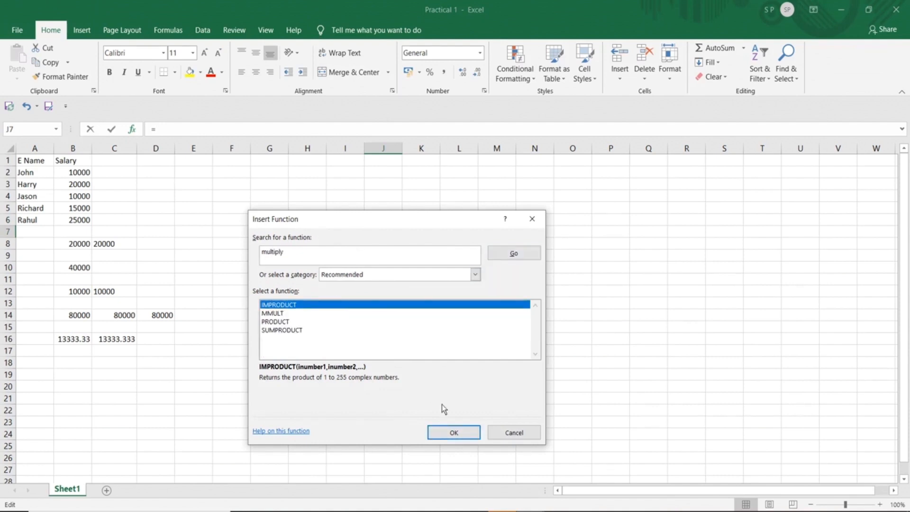
pyautogui.click(453, 432)
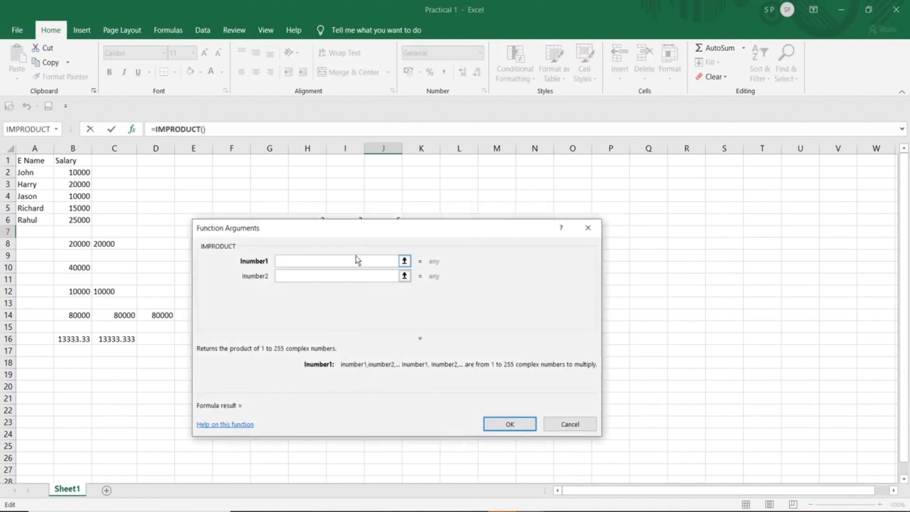
# Set the IMPRODUCT function's two arguments to H6 and I6 and enter the result in J7
pyautogui.click(404, 261)
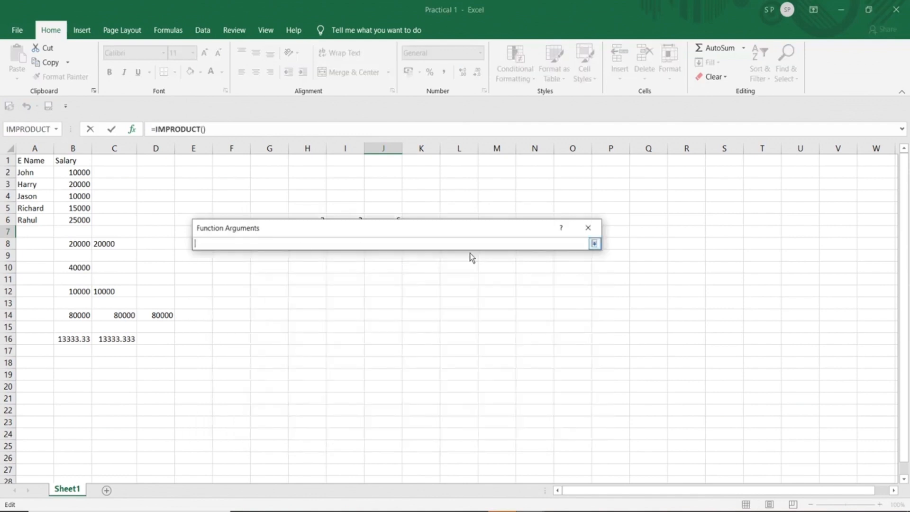
pyautogui.moveTo(451, 228); pyautogui.dragTo(454, 262)
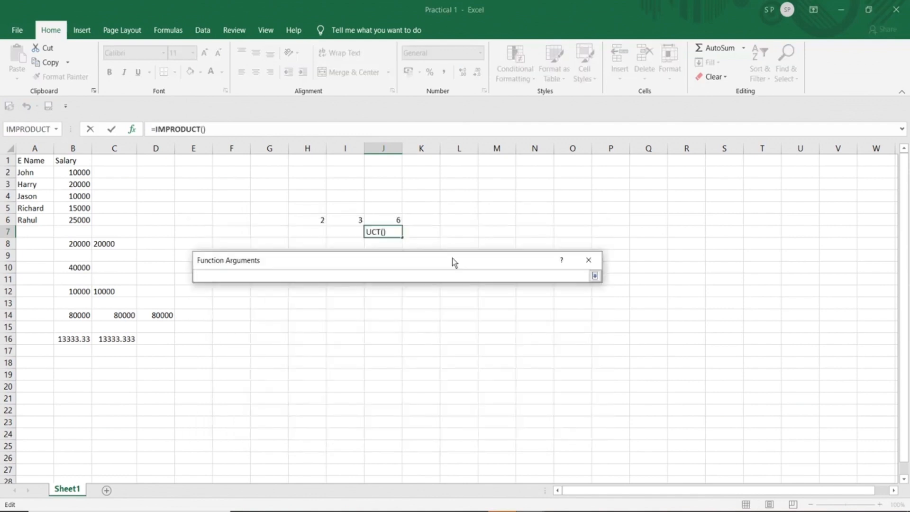
pyautogui.click(312, 218)
pyautogui.click(596, 283)
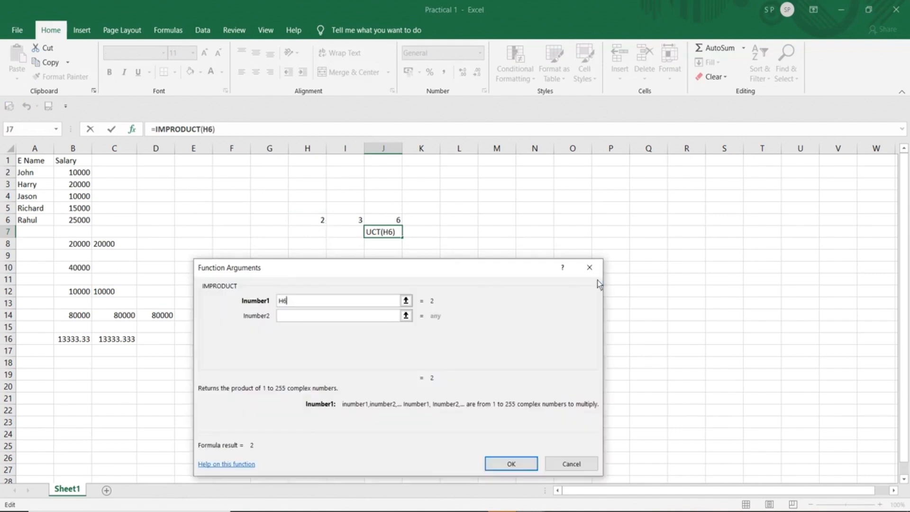
pyautogui.click(406, 315)
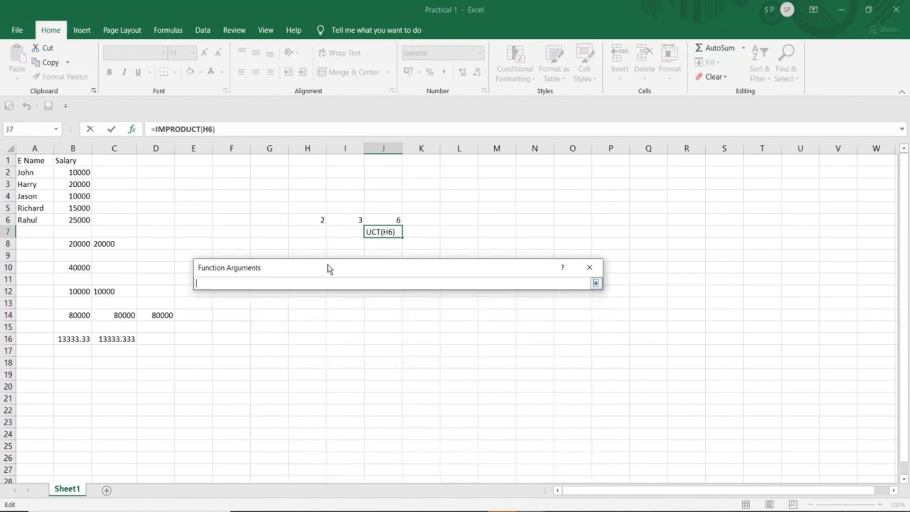
pyautogui.click(355, 221)
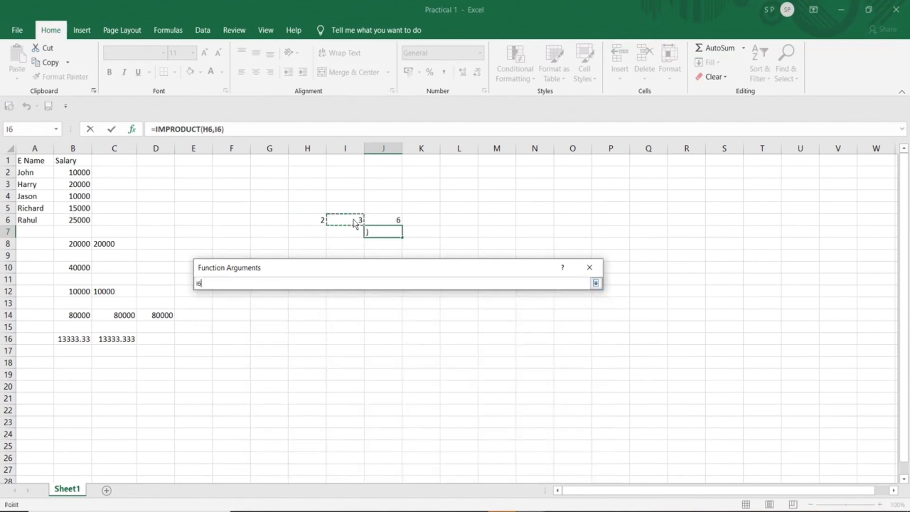
pyautogui.click(596, 283)
pyautogui.click(501, 469)
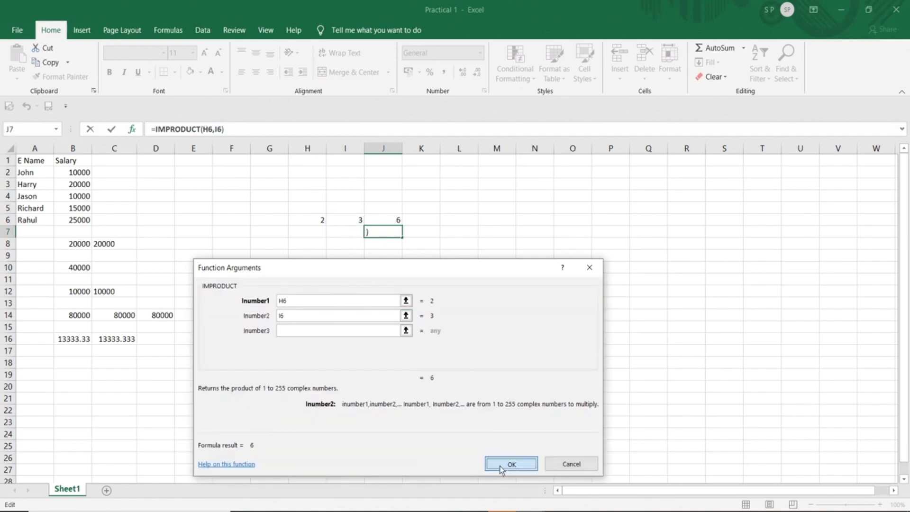
pyautogui.click(381, 247)
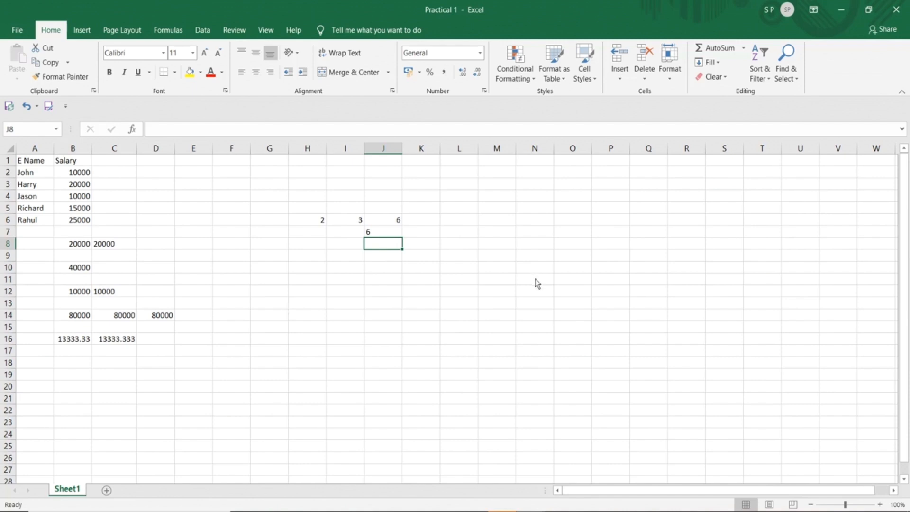
# Enter the numbers 1, 2 and 3 down cells M4 to M6
pyautogui.click(486, 197)
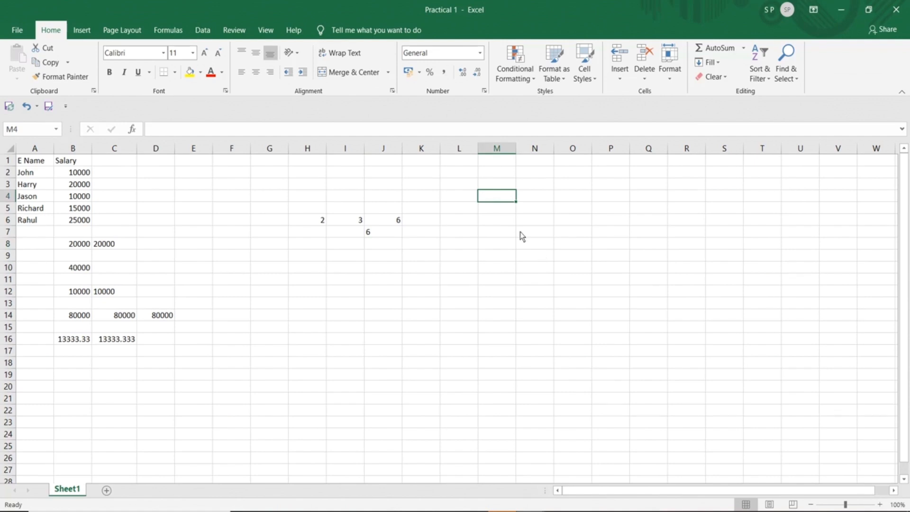
pyautogui.write('1')
pyautogui.press('Return')
pyautogui.write('2')
pyautogui.press('Return')
pyautogui.write('3')
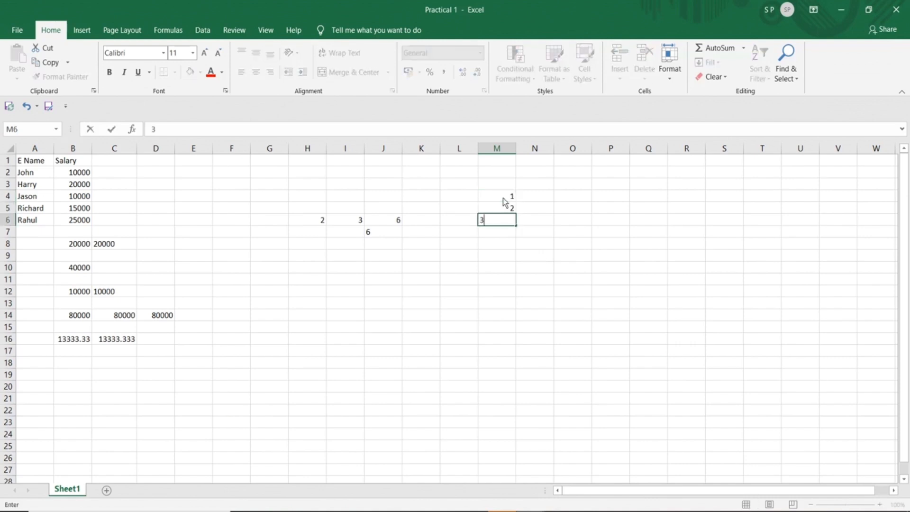
# Autofill the number series from M4:M6 down to 10 in cell M13
pyautogui.click(502, 198)
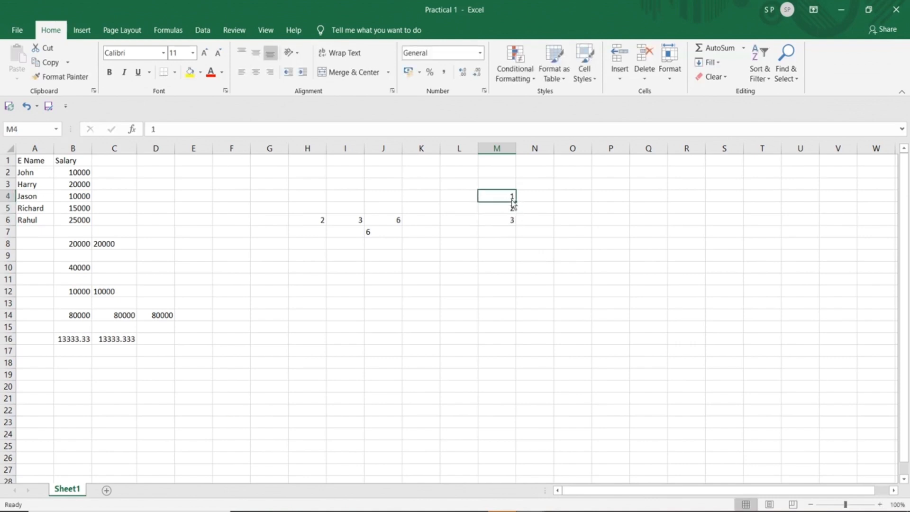
pyautogui.moveTo(508, 202); pyautogui.dragTo(510, 221)
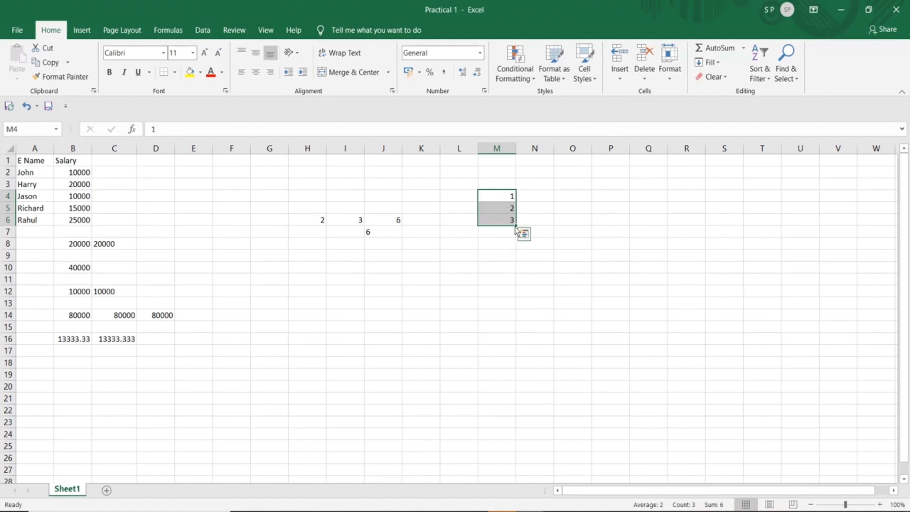
pyautogui.moveTo(516, 227); pyautogui.dragTo(519, 309)
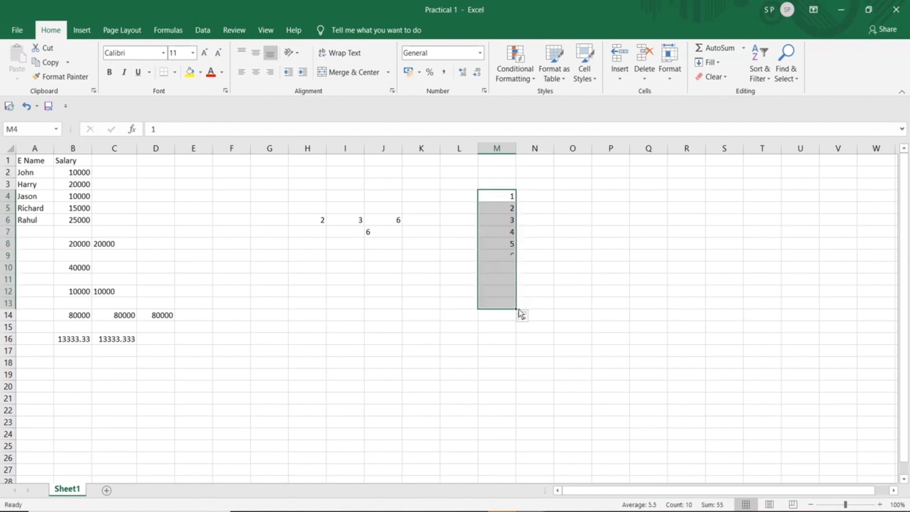
pyautogui.click(537, 201)
pyautogui.click(502, 197)
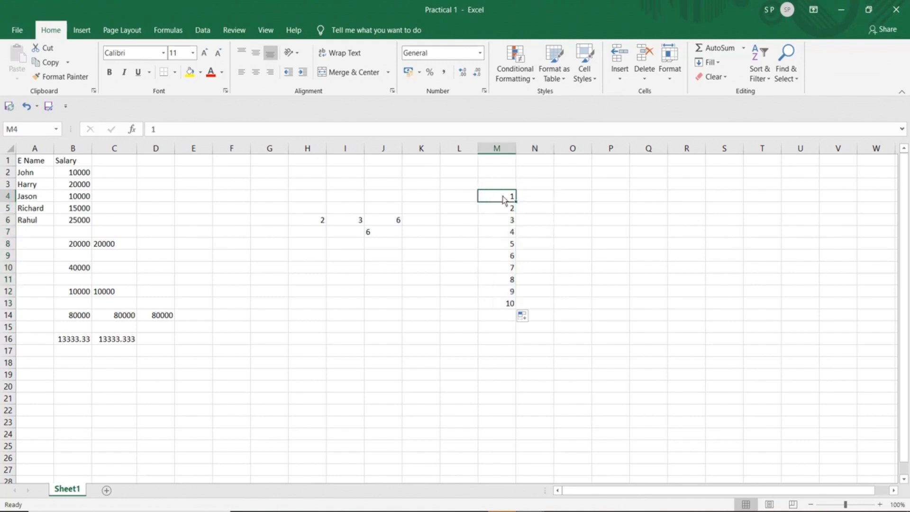
# Enter Jan, Feb and Mar in N4:P4 and autofill the month series across to Jul in T4
pyautogui.click(541, 203)
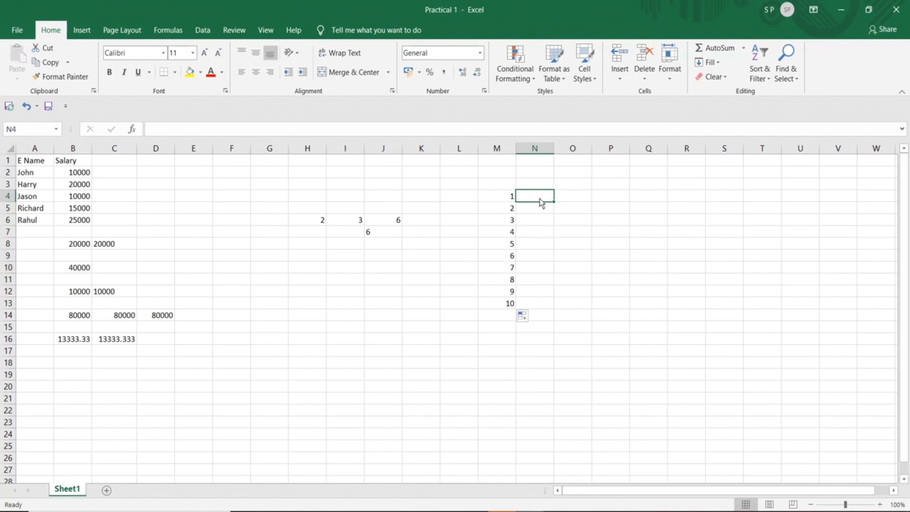
pyautogui.write('Jan')
pyautogui.press('Tab')
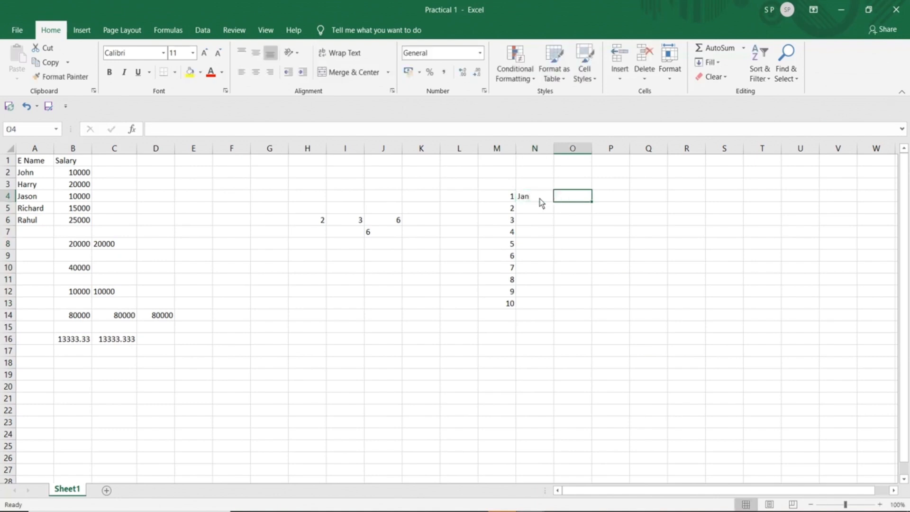
pyautogui.write('Feb')
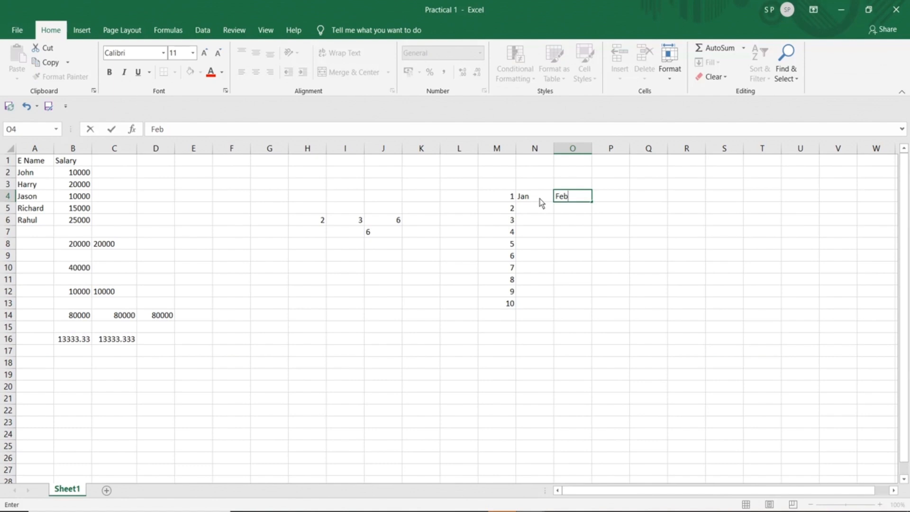
pyautogui.press('Tab')
pyautogui.write('Mar')
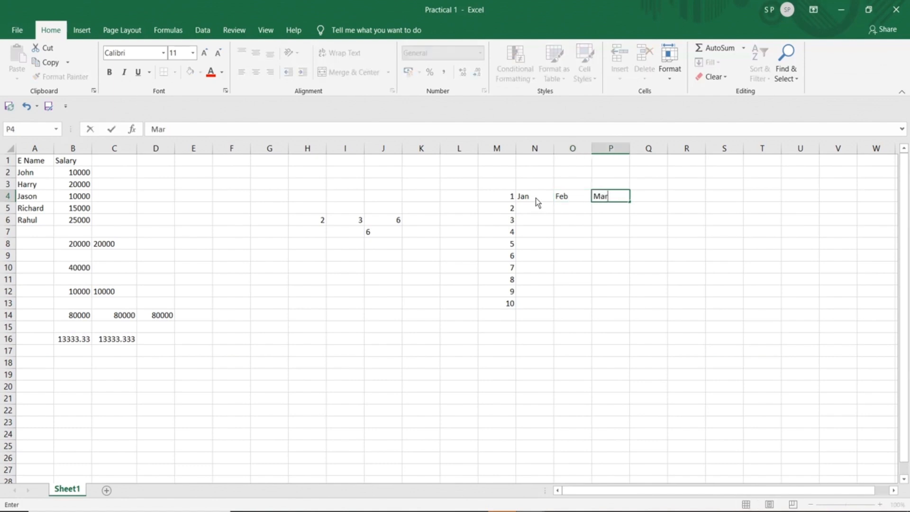
pyautogui.click(550, 198)
pyautogui.moveTo(554, 198); pyautogui.dragTo(780, 204)
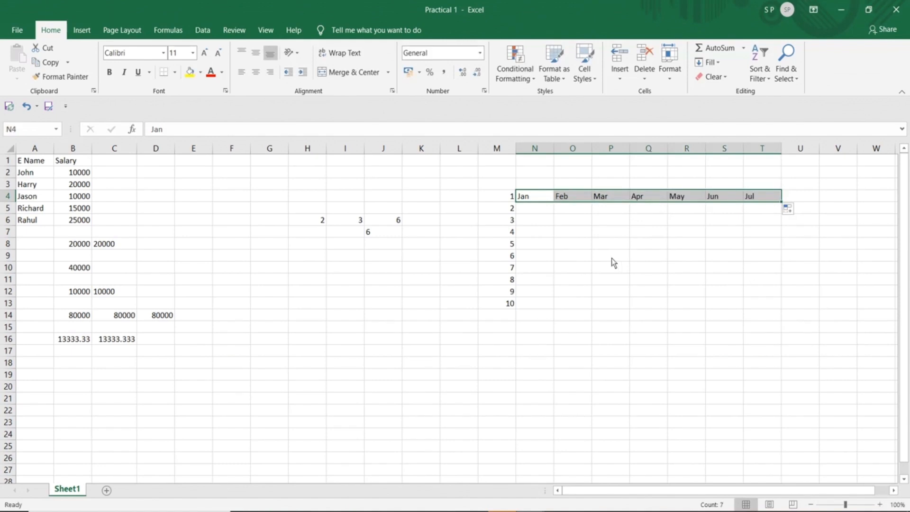
# Enter the even numbers 2, 4 and 6 in O8:O10 and autofill the series down to 22 in O18
pyautogui.click(579, 242)
pyautogui.write('2')
pyautogui.press('Return')
pyautogui.write('3')
pyautogui.press('Return')
pyautogui.press('Up')
pyautogui.write('4')
pyautogui.press('Return')
pyautogui.write('6')
pyautogui.press('Return')
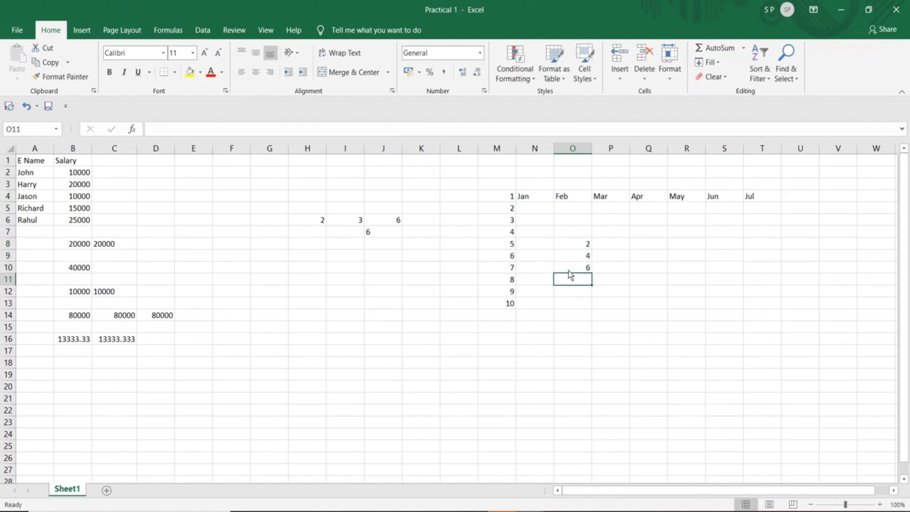
pyautogui.moveTo(570, 244); pyautogui.dragTo(592, 363)
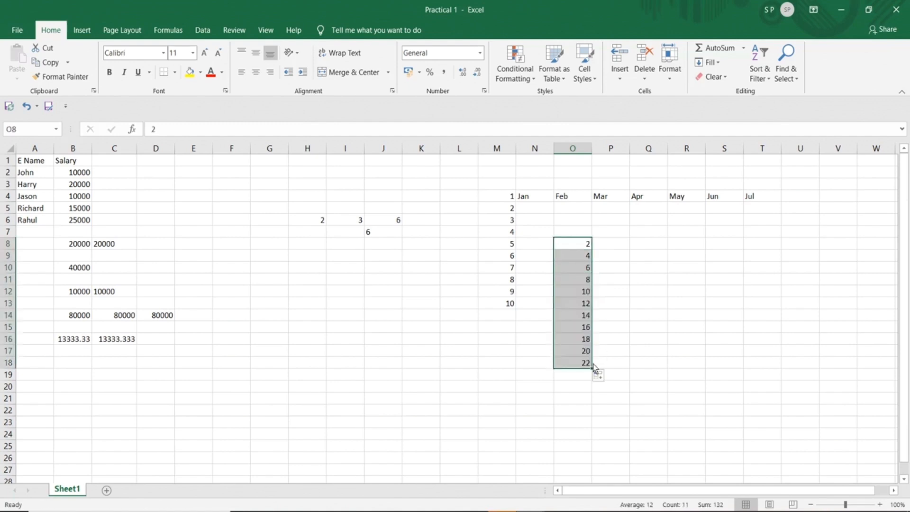
# Enter the odd numbers 1, 3 and 5 in P8:P10 and autofill the series down to 21 in P18
pyautogui.click(615, 246)
pyautogui.write('1')
pyautogui.press('Return')
pyautogui.write('3')
pyautogui.press('Return')
pyautogui.write('5')
pyautogui.click(616, 246)
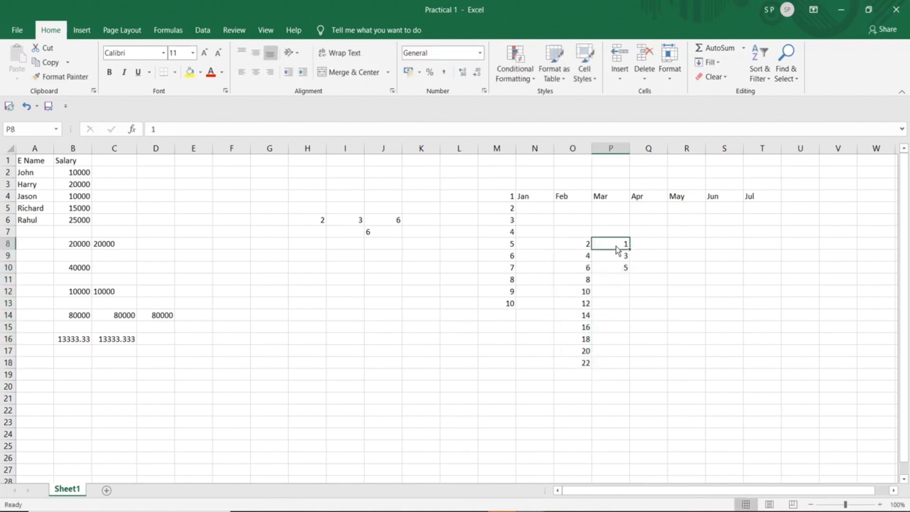
pyautogui.moveTo(616, 247); pyautogui.dragTo(630, 364)
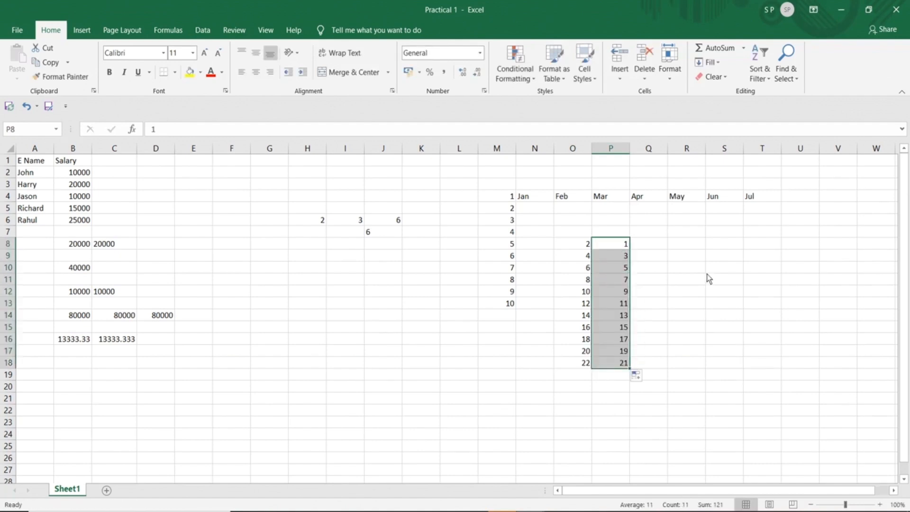
pyautogui.click(598, 219)
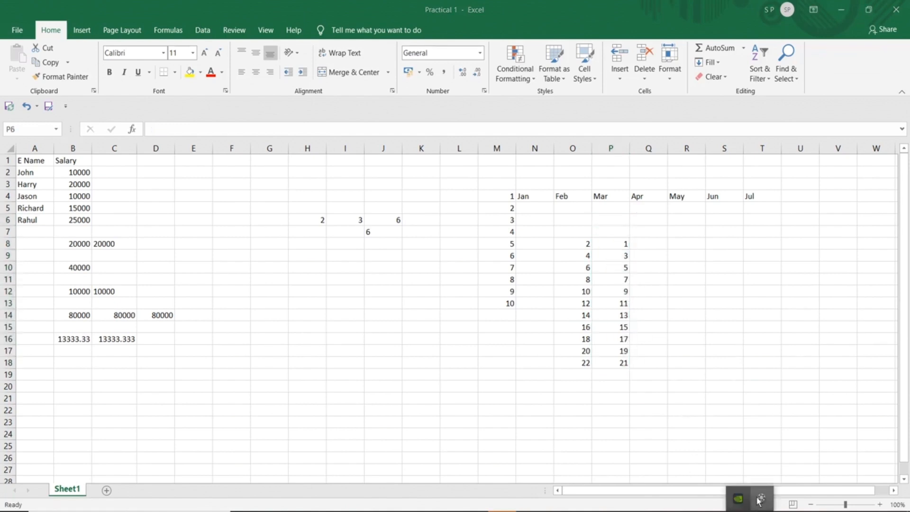
# Switch to the Practical 2 workbook and examine the Dept entries in the employee table
pyautogui.click(761, 498)
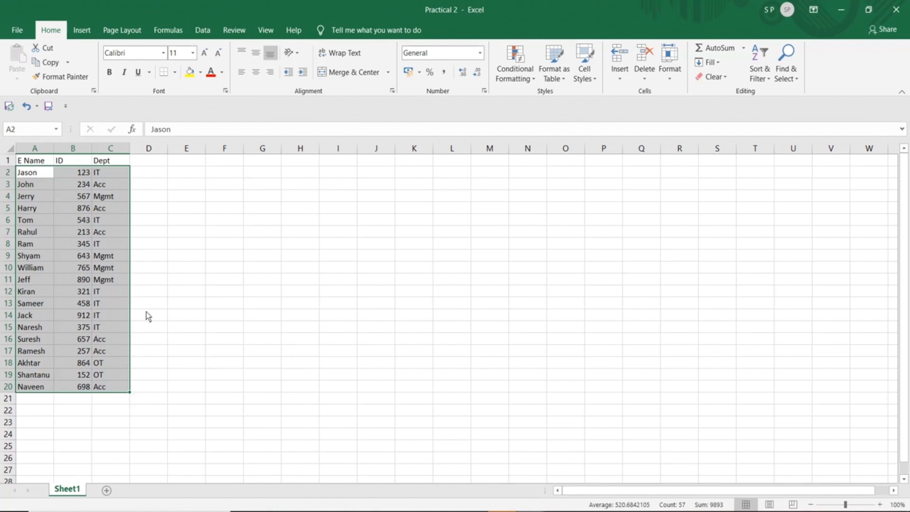
pyautogui.click(147, 188)
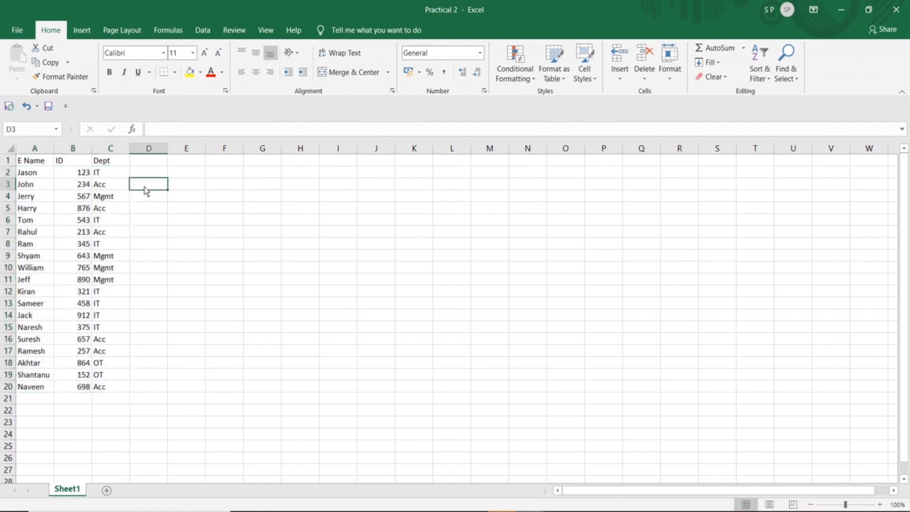
pyautogui.click(108, 186)
pyautogui.click(109, 211)
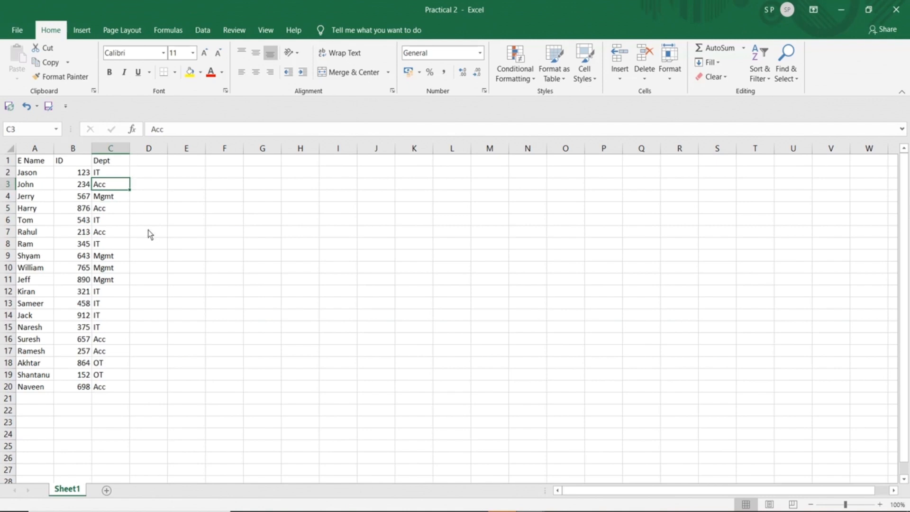
# Search the employee table for all Acc entries, look through the list of matches and close the search
pyautogui.click(117, 210)
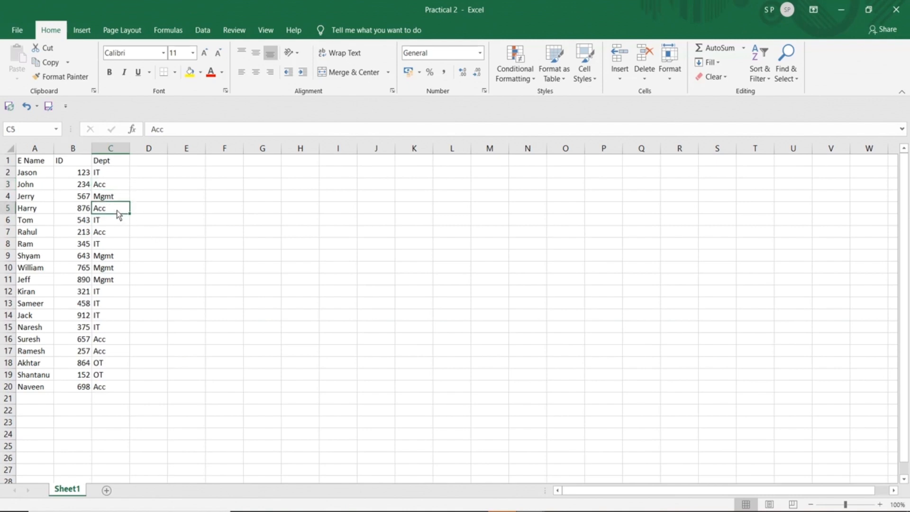
pyautogui.click(100, 234)
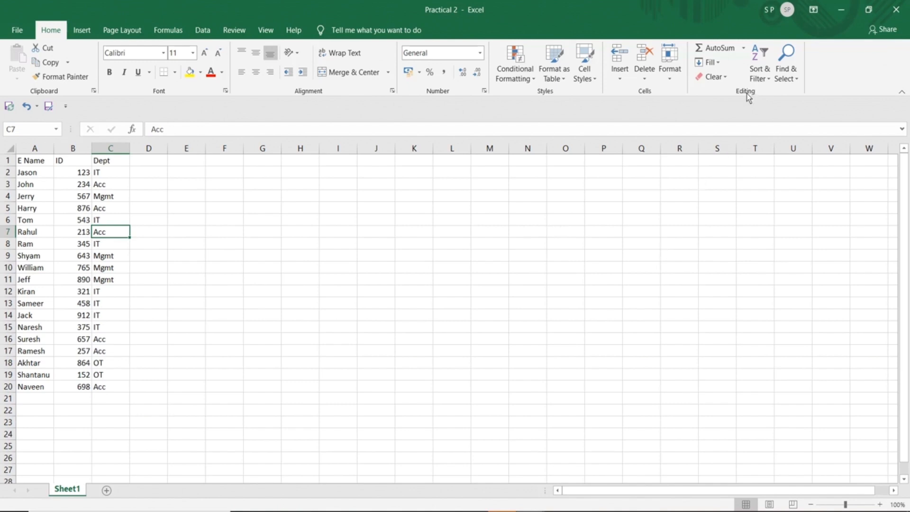
pyautogui.click(229, 209)
pyautogui.hotkey('ctrl', 'f')
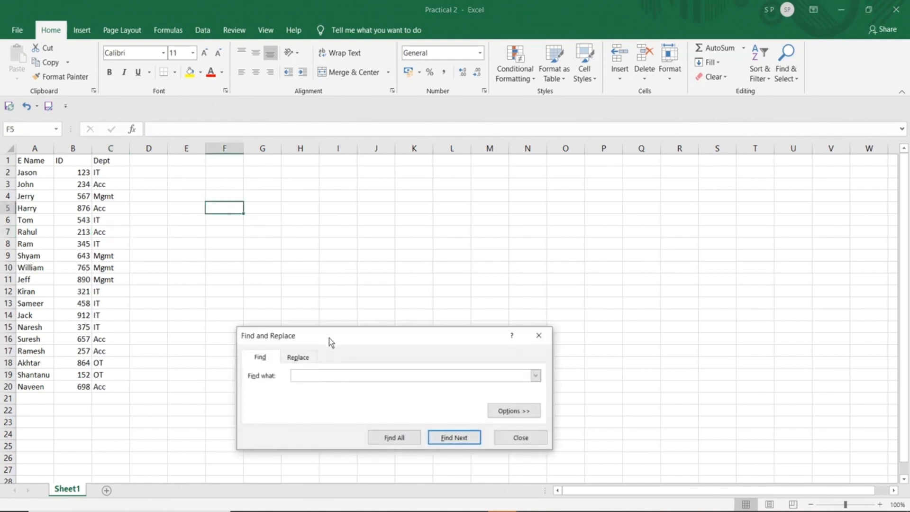
pyautogui.moveTo(329, 336); pyautogui.dragTo(395, 210)
pyautogui.click(353, 230)
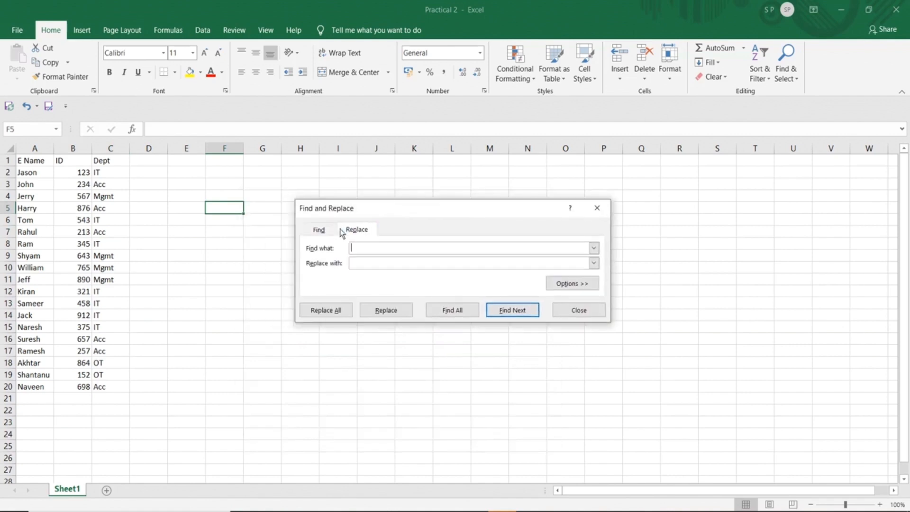
pyautogui.click(326, 232)
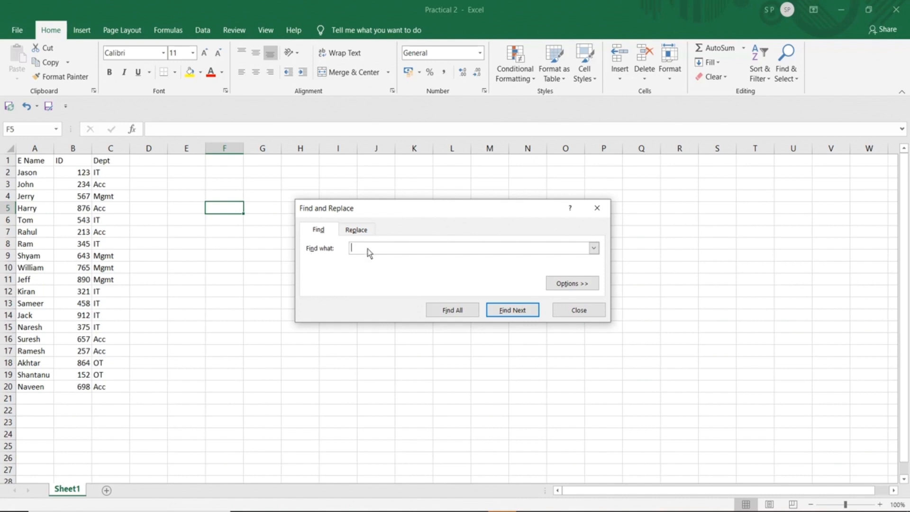
pyautogui.write('Acc')
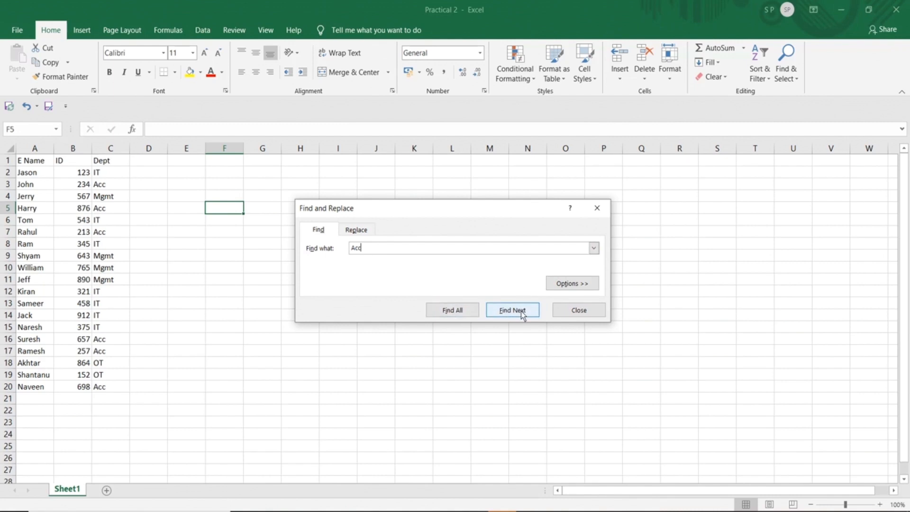
pyautogui.moveTo(366, 247); pyautogui.dragTo(351, 252)
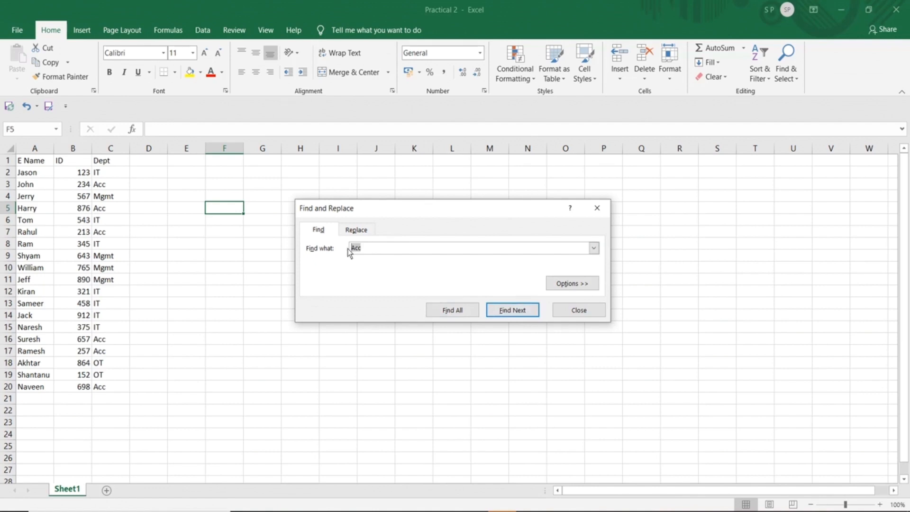
pyautogui.click(458, 313)
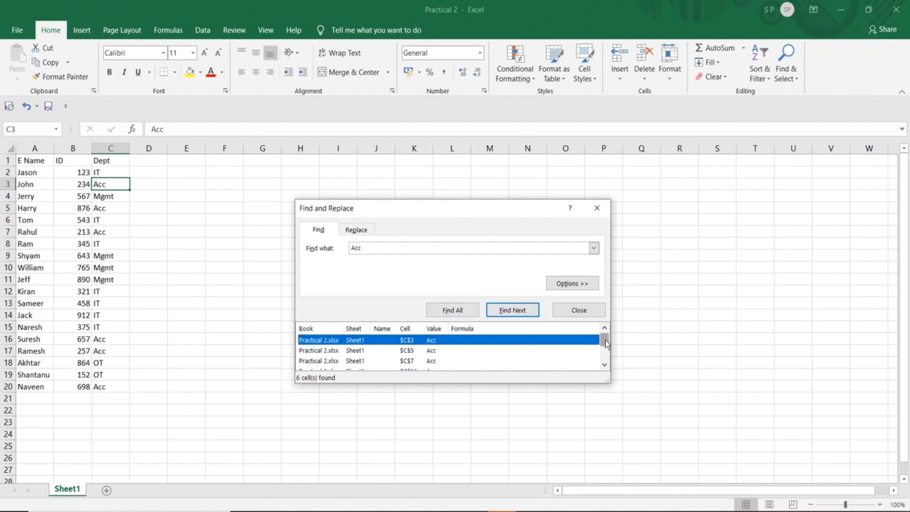
pyautogui.moveTo(606, 344)
pyautogui.mouseDown()
pyautogui.moveTo(605, 357)
pyautogui.moveTo(604, 335)
pyautogui.mouseUp()
pyautogui.click(580, 309)
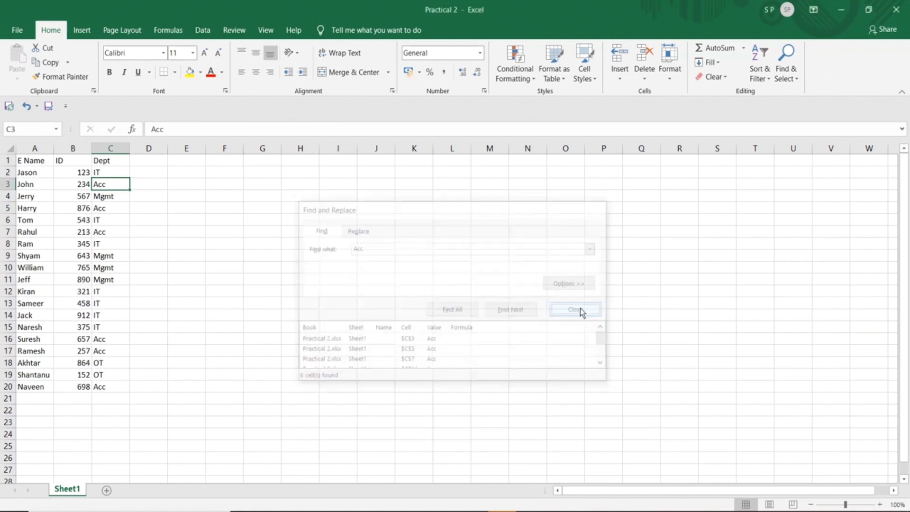
# Replace every Acc entry in the sheet with IT and close Find and Replace
pyautogui.hotkey('ctrl', 'f')
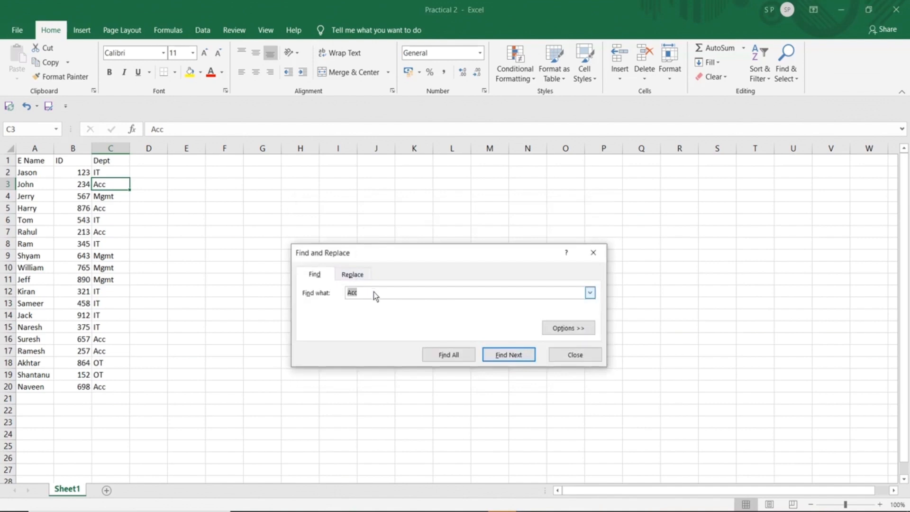
pyautogui.click(355, 276)
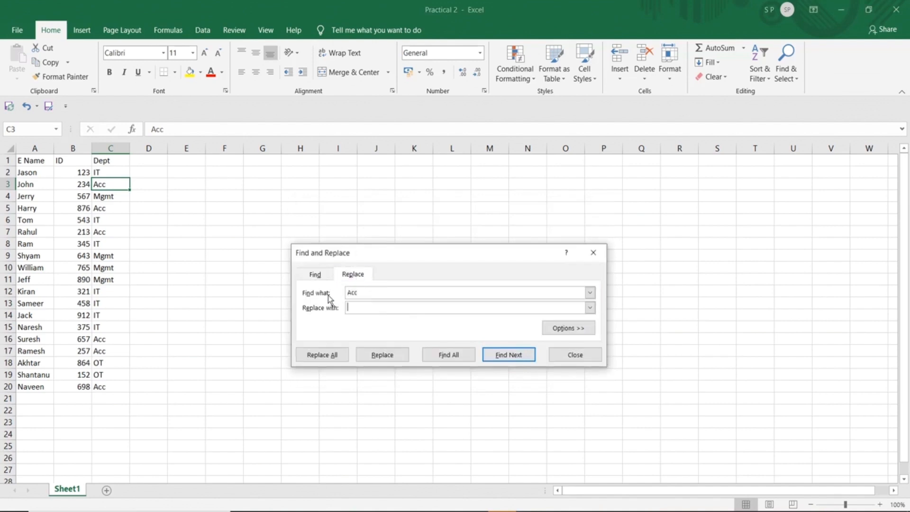
pyautogui.moveTo(363, 294); pyautogui.dragTo(345, 296)
pyautogui.click(354, 308)
pyautogui.click(322, 356)
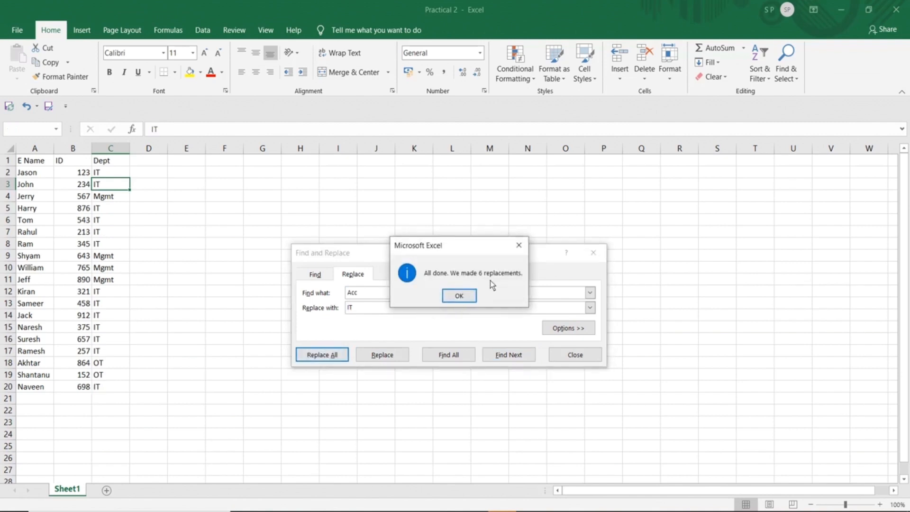
pyautogui.click(457, 296)
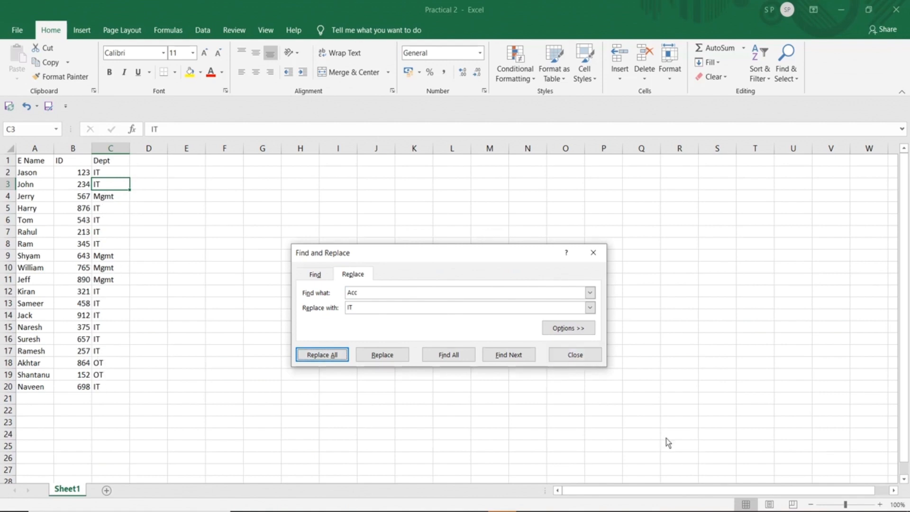
pyautogui.click(749, 511)
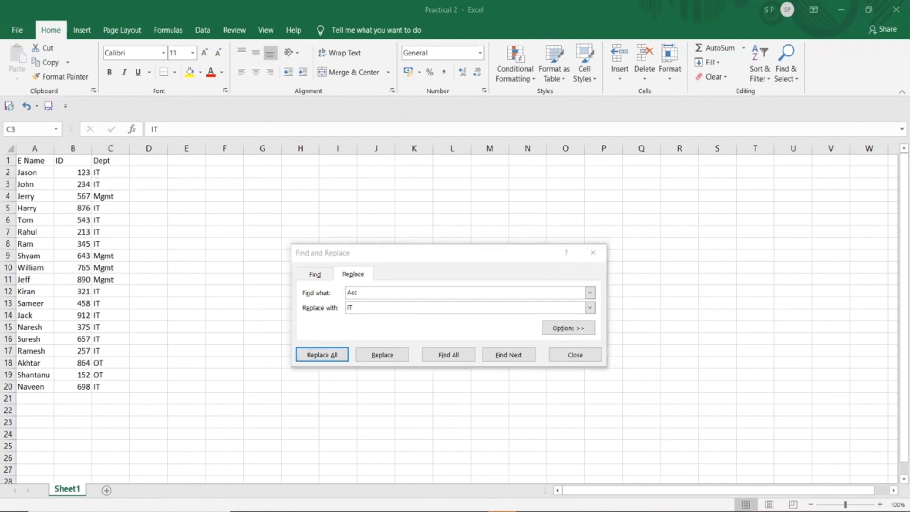
pyautogui.click(759, 503)
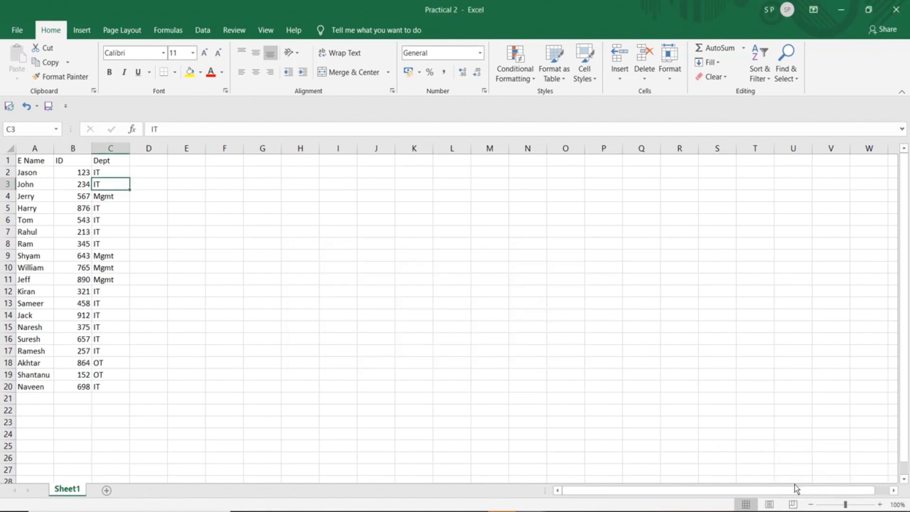
# Open the Replace settings with their extended options shown and place the dialog beside the employee table
pyautogui.click(210, 221)
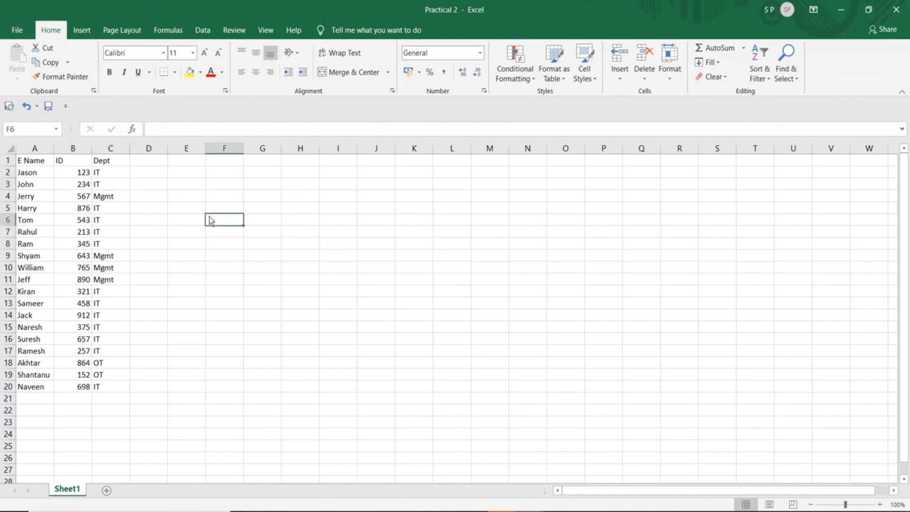
pyautogui.hotkey('ctrl', 'f')
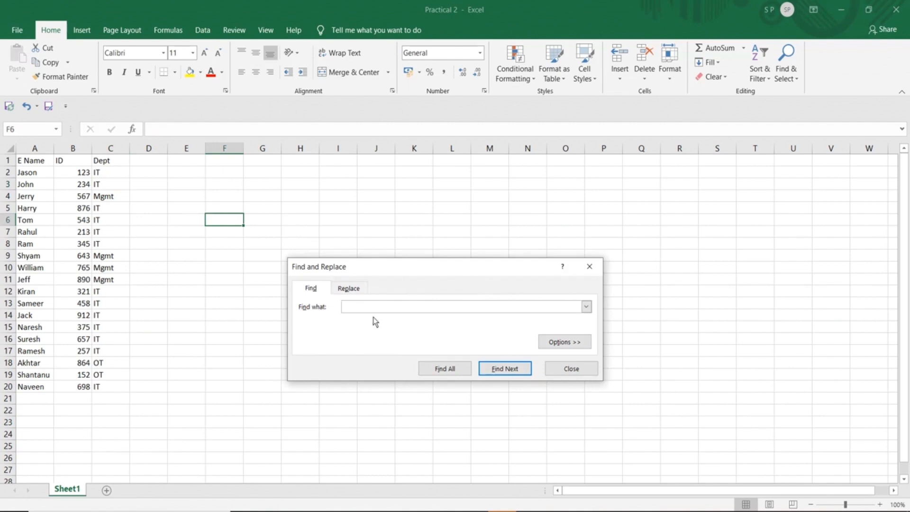
pyautogui.click(352, 289)
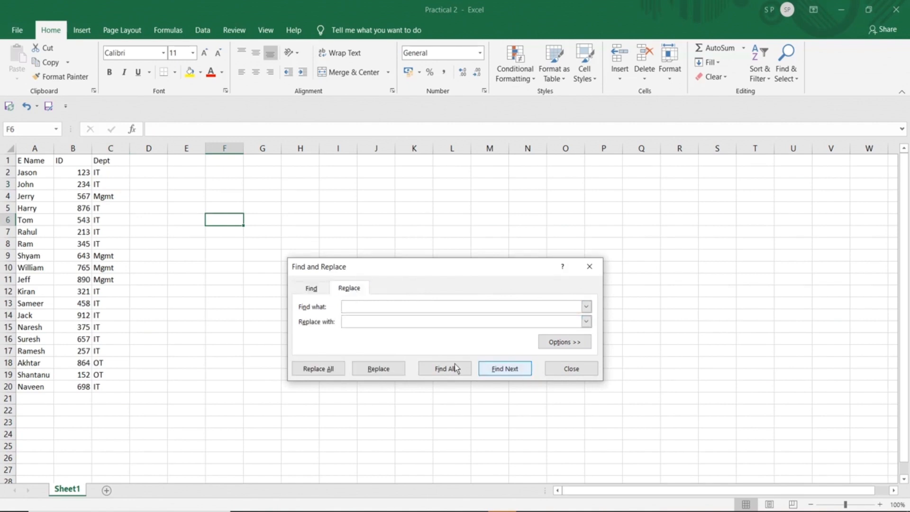
pyautogui.click(552, 340)
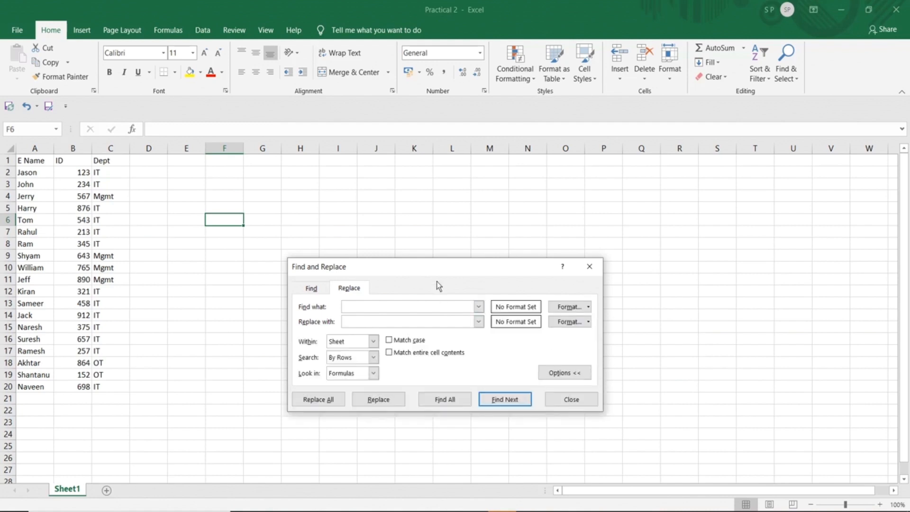
pyautogui.moveTo(437, 266); pyautogui.dragTo(462, 199)
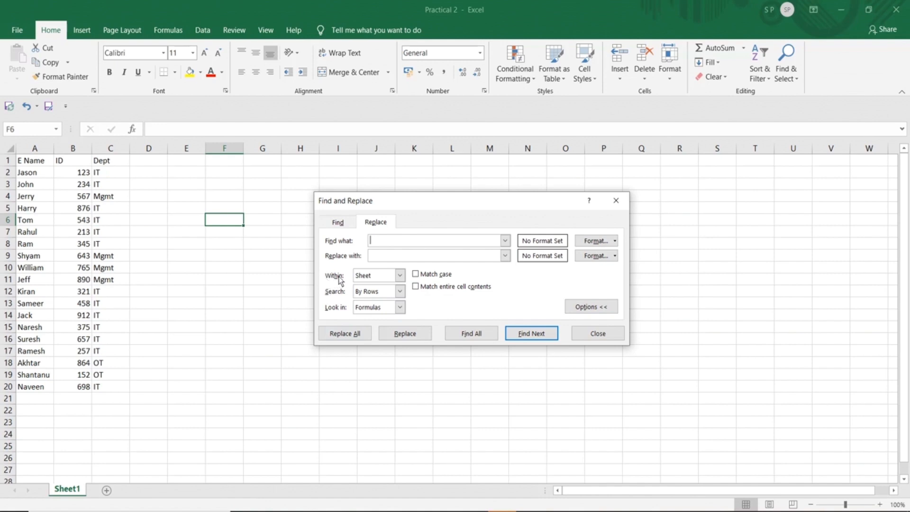
# Examine the choices available for the replace scope, search direction and look-in settings
pyautogui.click(401, 276)
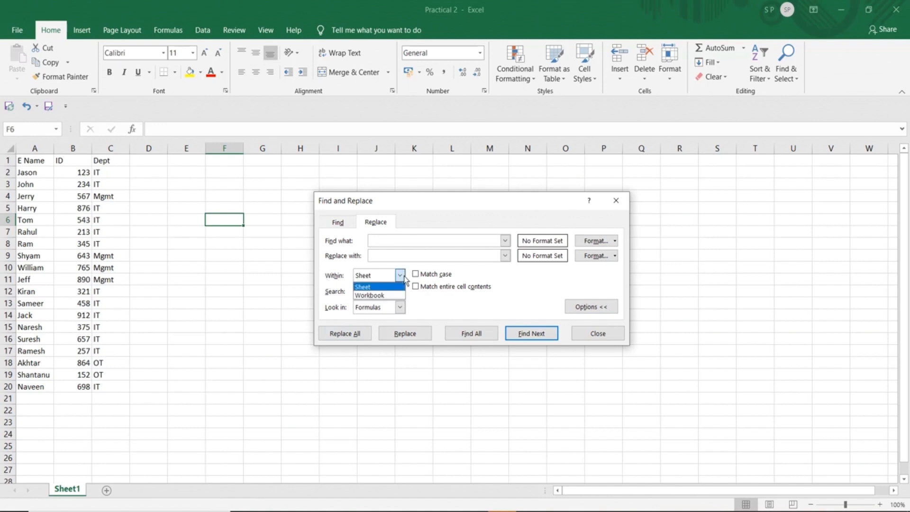
pyautogui.click(401, 276)
pyautogui.click(404, 278)
pyautogui.click(402, 278)
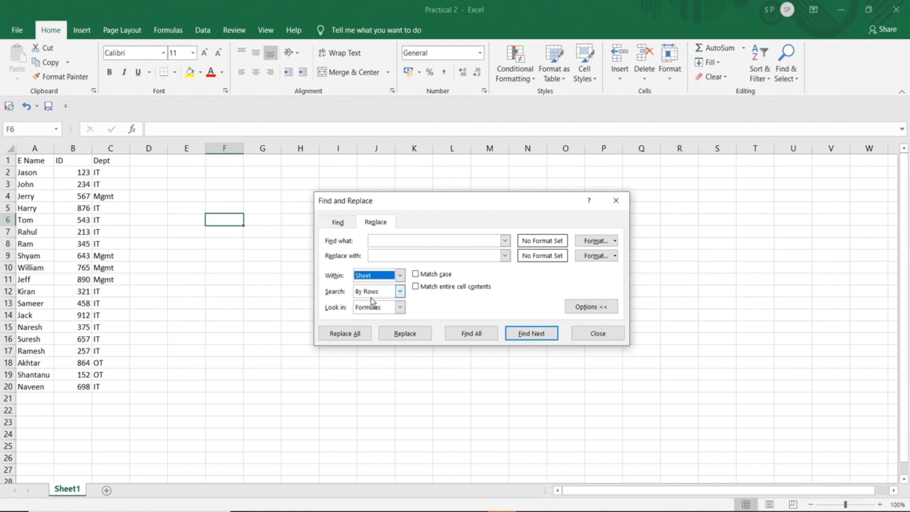
pyautogui.click(400, 292)
pyautogui.click(399, 293)
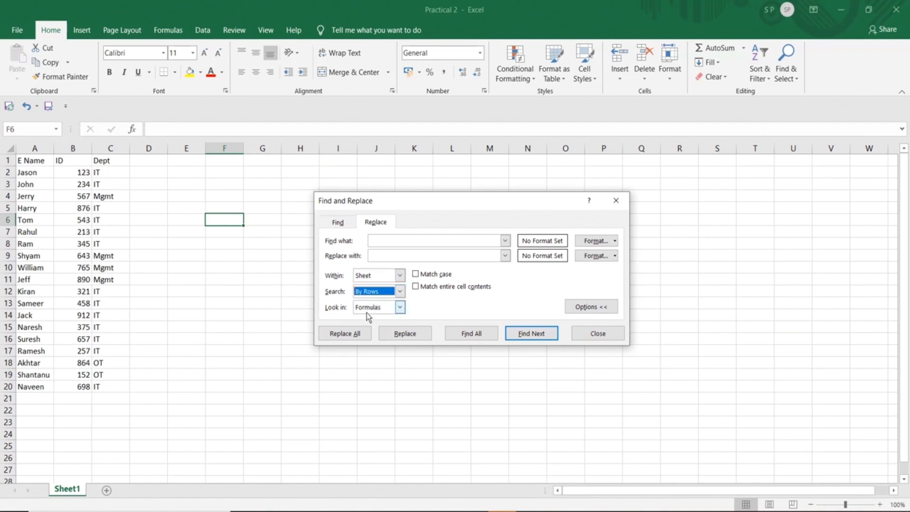
pyautogui.click(401, 307)
pyautogui.click(400, 308)
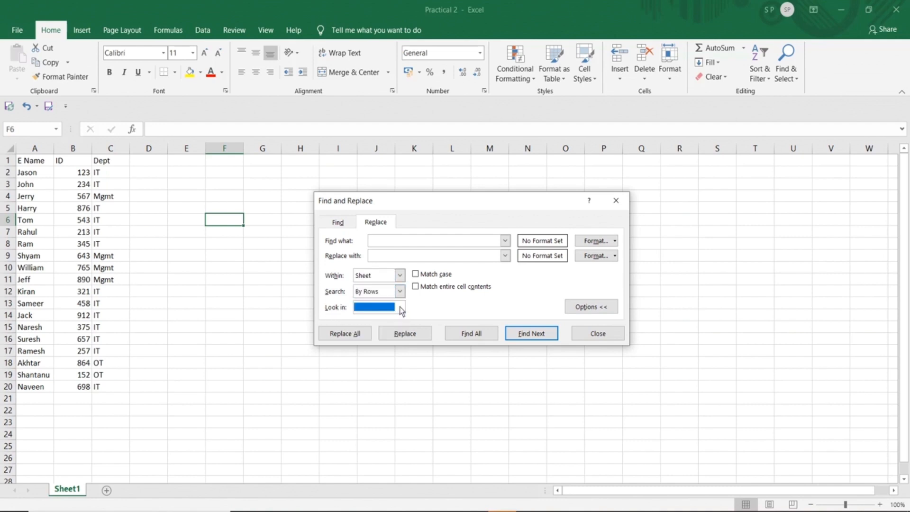
# Try the Match case option on and off, and enable Match entire cell contents
pyautogui.click(415, 275)
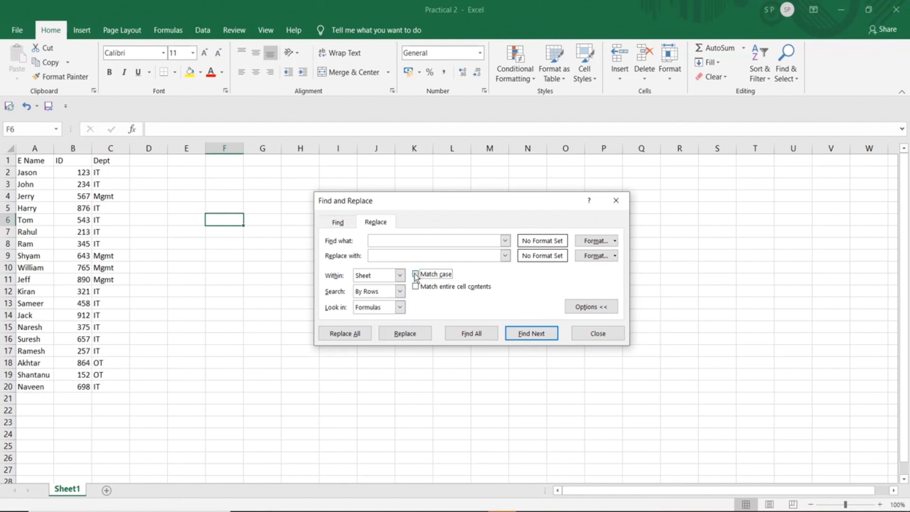
pyautogui.click(416, 274)
pyautogui.click(415, 275)
pyautogui.click(416, 287)
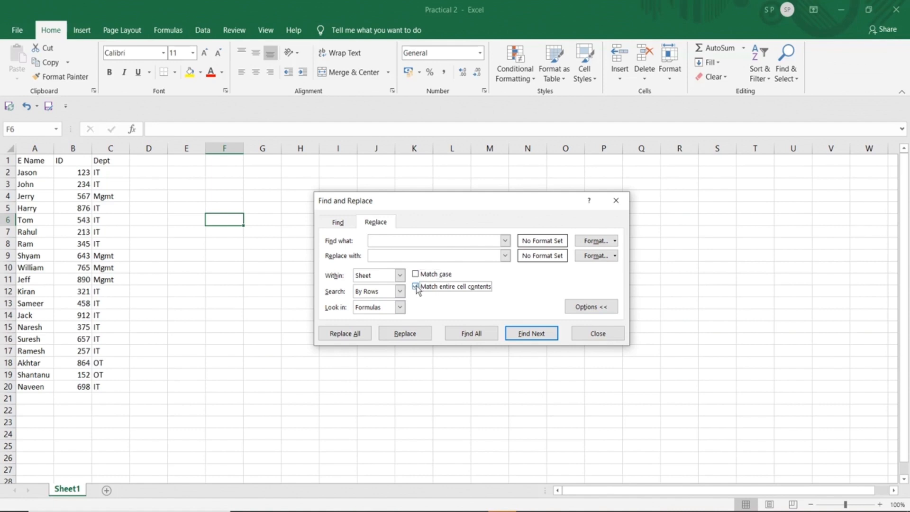
# Enter OT in D3 and OT Acc in D4 as sample entries, and change D3 to IT
pyautogui.click(149, 188)
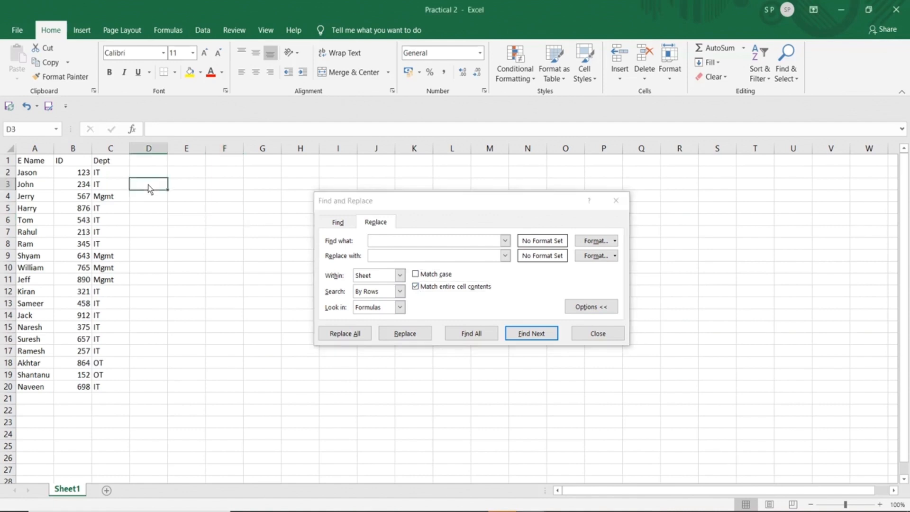
pyautogui.write('OT')
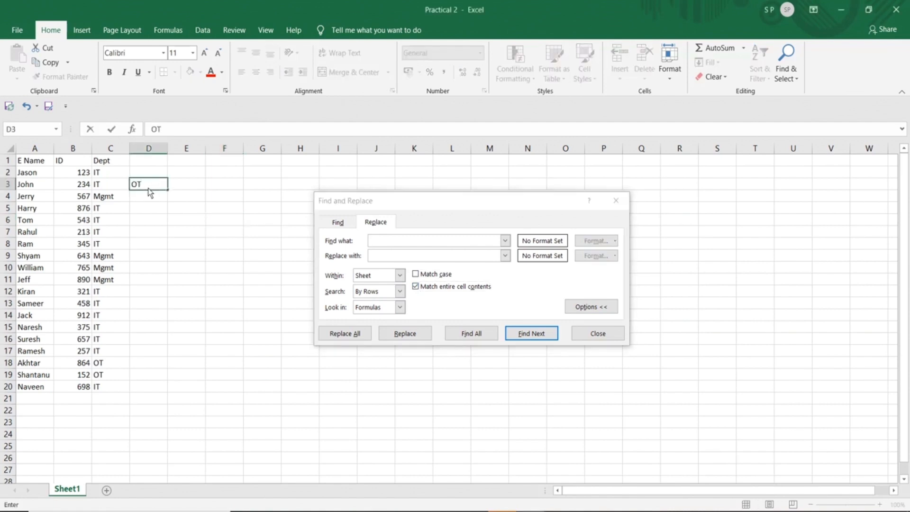
pyautogui.click(149, 200)
pyautogui.write('OT ')
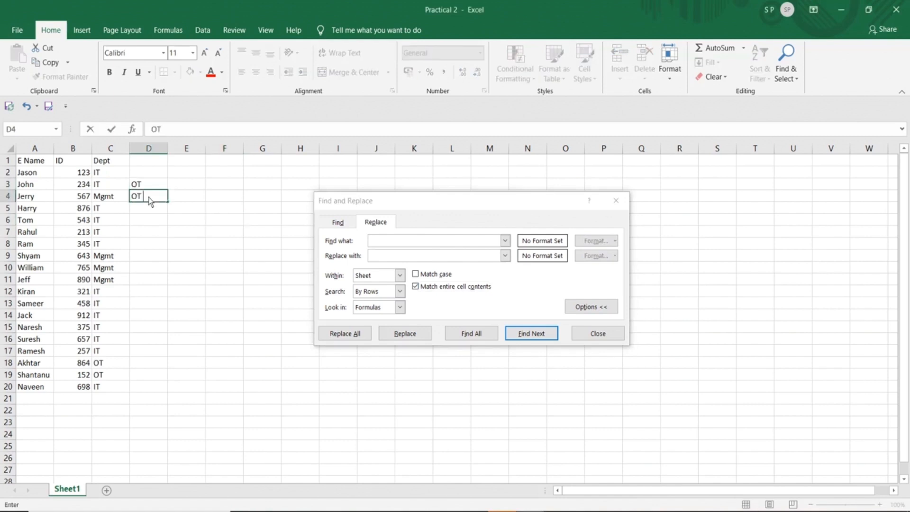
pyautogui.write('Acc')
pyautogui.click(142, 186)
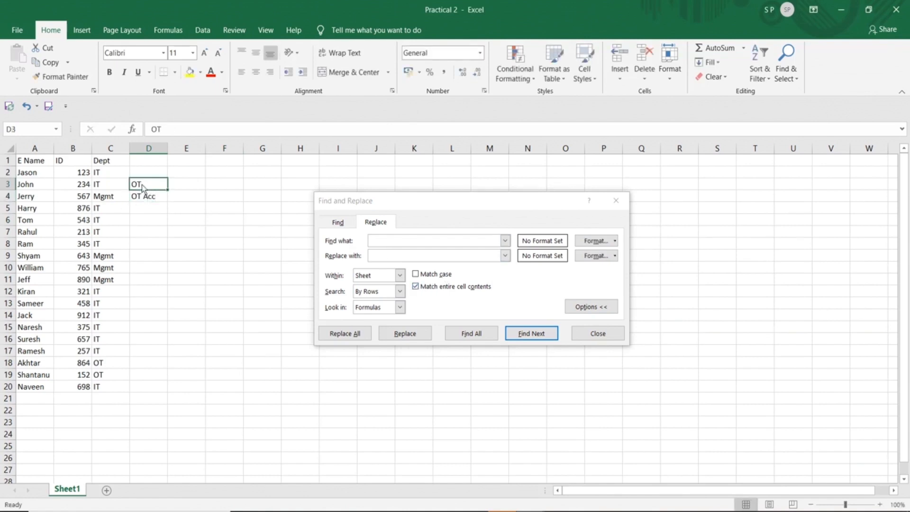
pyautogui.write('IT')
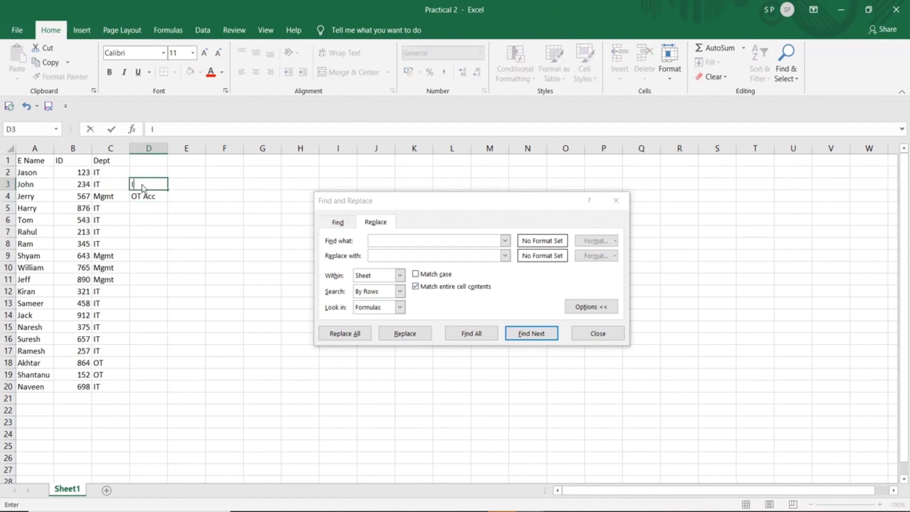
# Compare the sample entries in D3 and D4, and disable Match entire cell contents
pyautogui.click(144, 200)
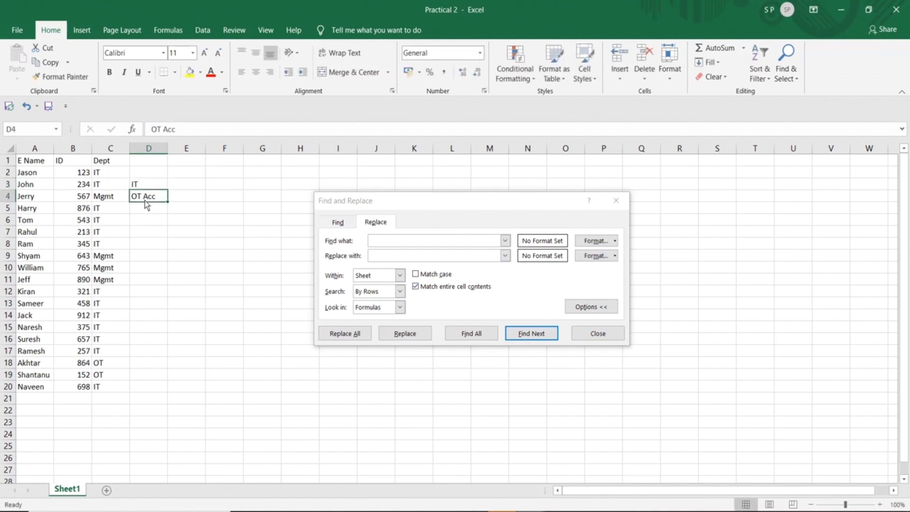
pyautogui.click(136, 188)
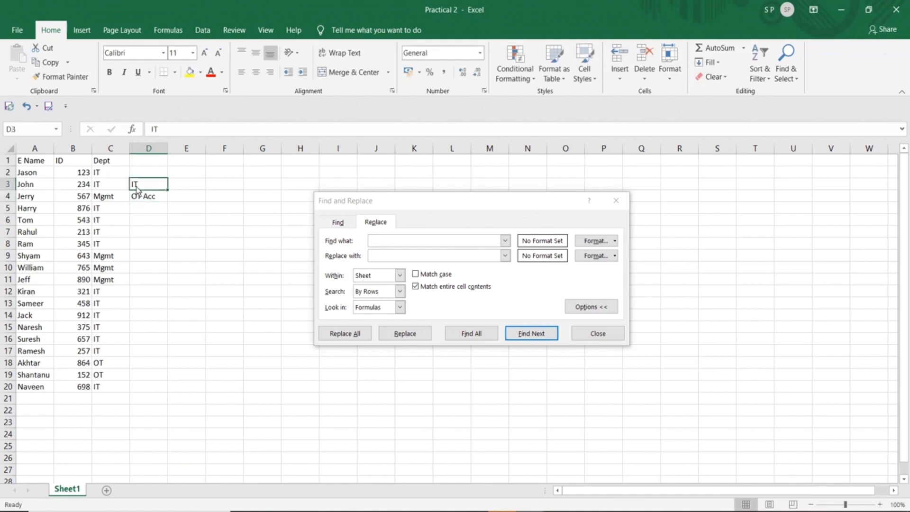
pyautogui.click(138, 198)
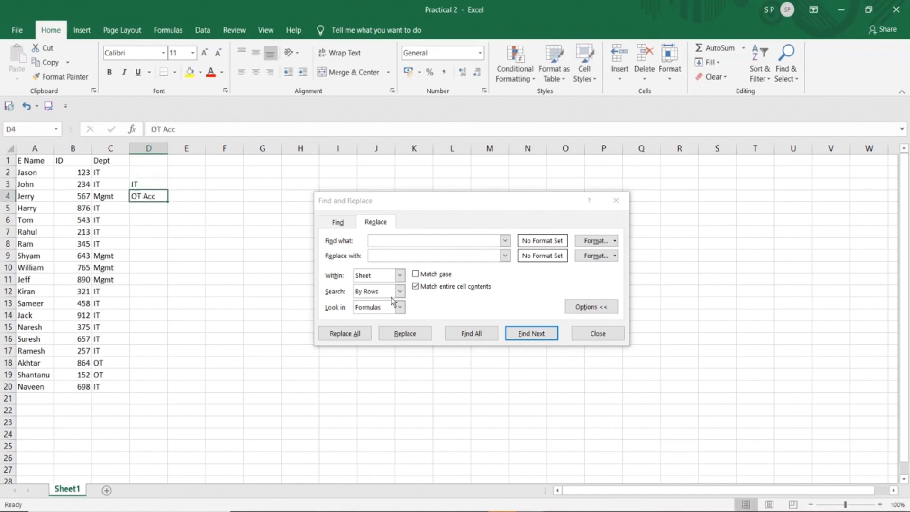
pyautogui.click(417, 286)
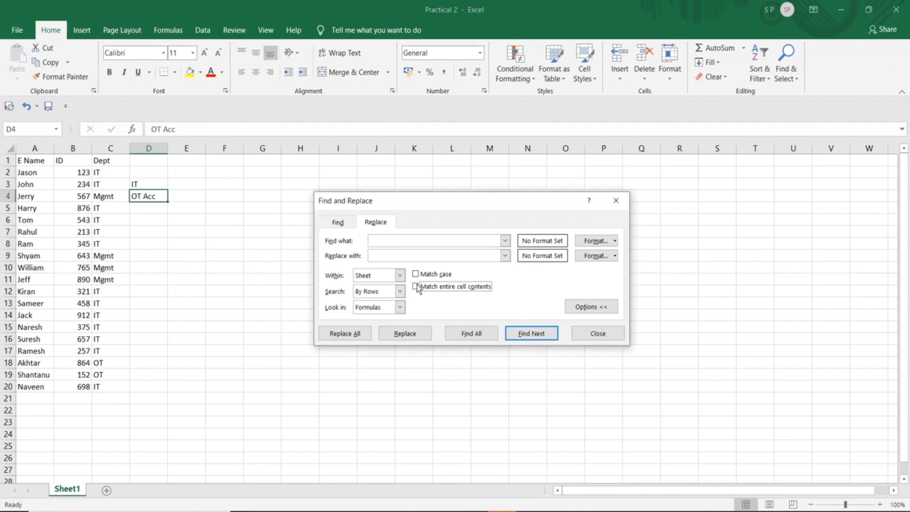
# Close Find and Replace and clear the sample entries from D3:D4
pyautogui.click(589, 335)
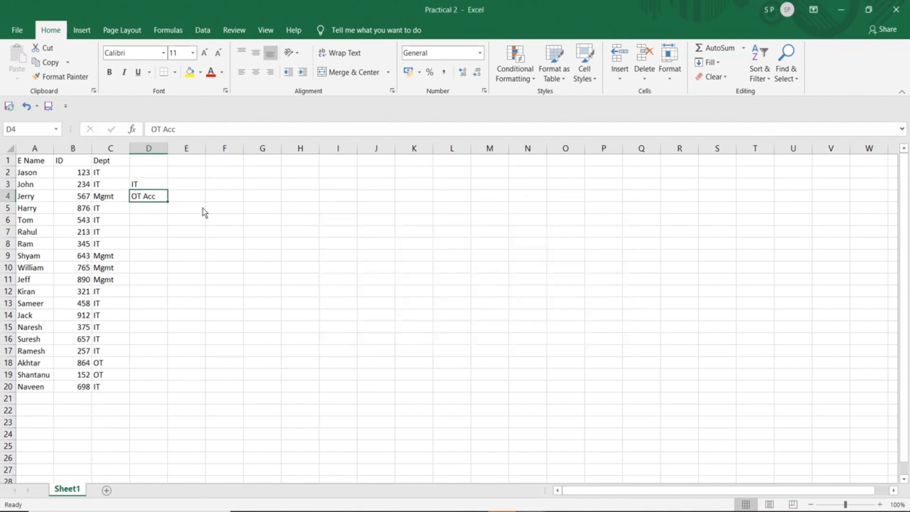
pyautogui.moveTo(147, 183); pyautogui.dragTo(147, 201)
pyautogui.press('Delete')
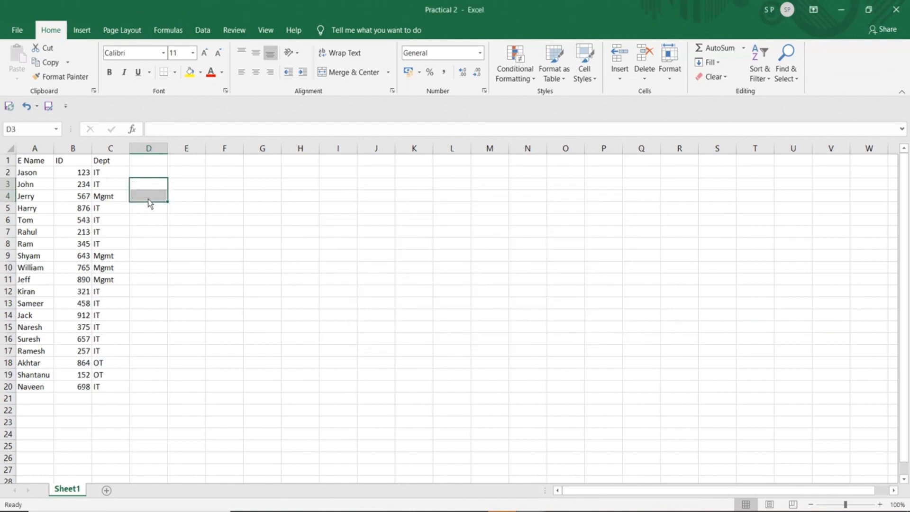
# Highlight the Dept cells C2 and C6 with a yellow fill
pyautogui.click(105, 173)
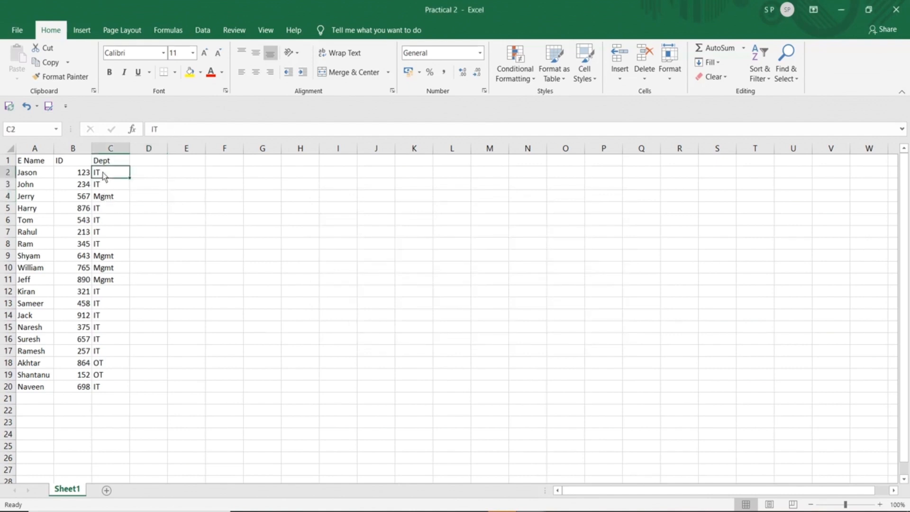
pyautogui.click(190, 73)
pyautogui.click(108, 197)
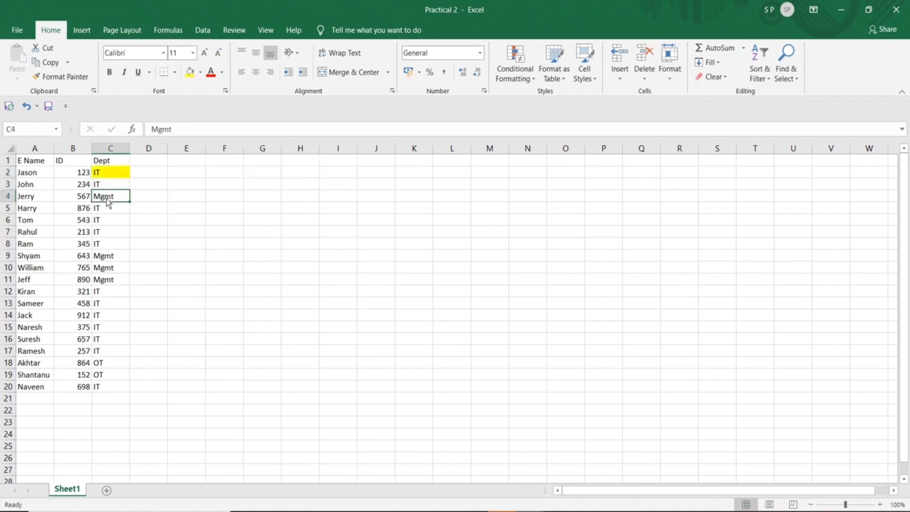
pyautogui.click(109, 224)
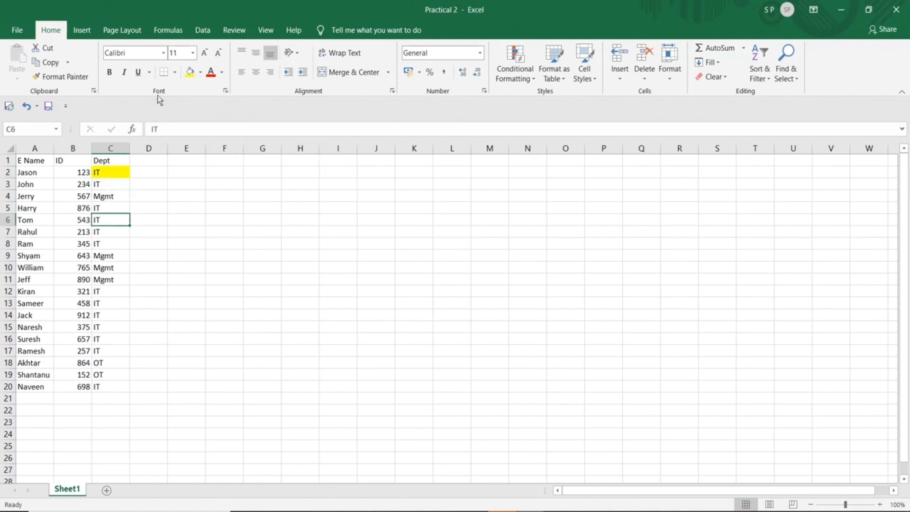
pyautogui.click(191, 73)
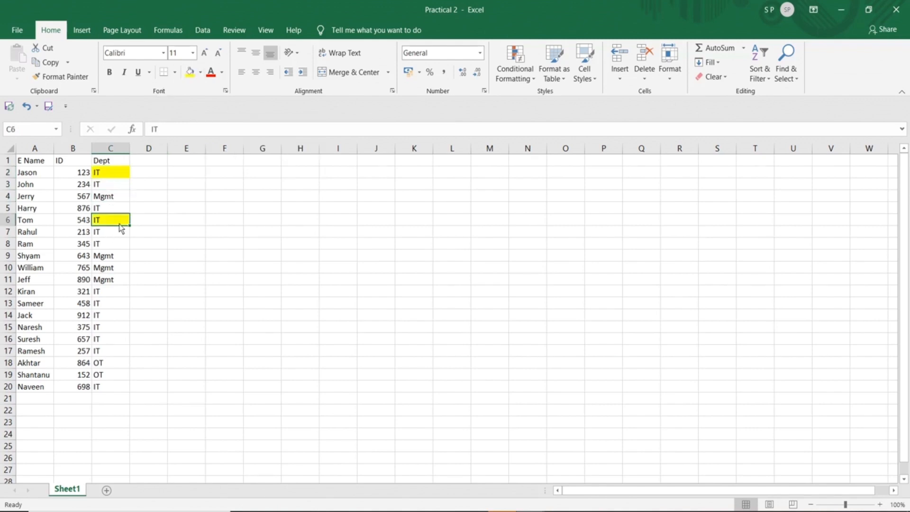
pyautogui.click(221, 211)
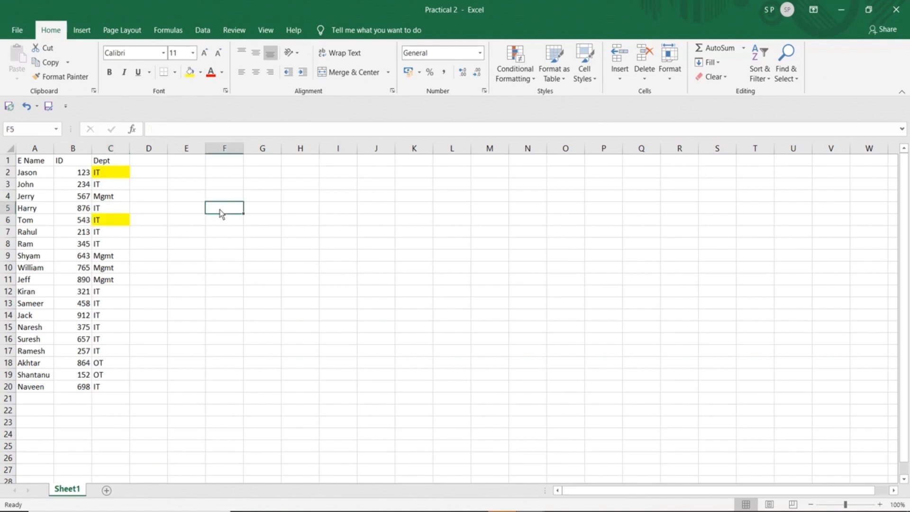
# Open Find with its options expanded and set the search format from the yellow cell C2
pyautogui.hotkey('ctrl', 'f')
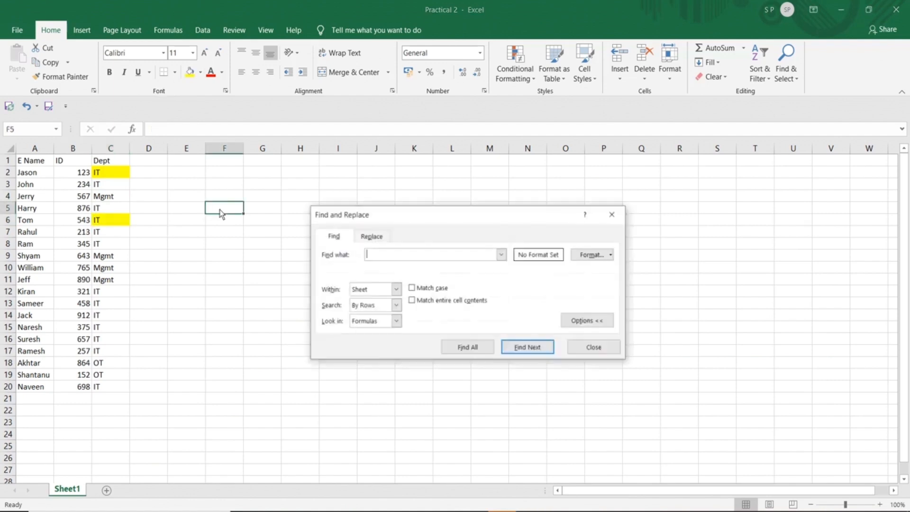
pyautogui.click(576, 324)
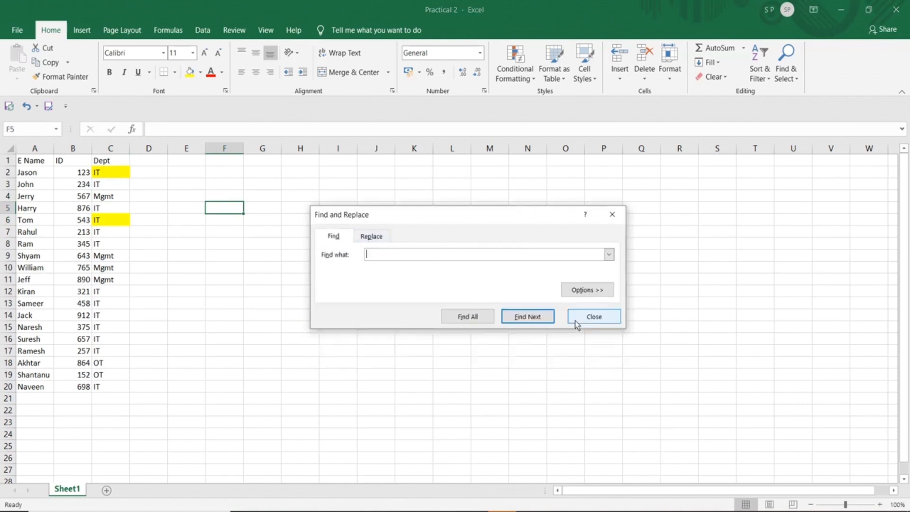
pyautogui.click(578, 292)
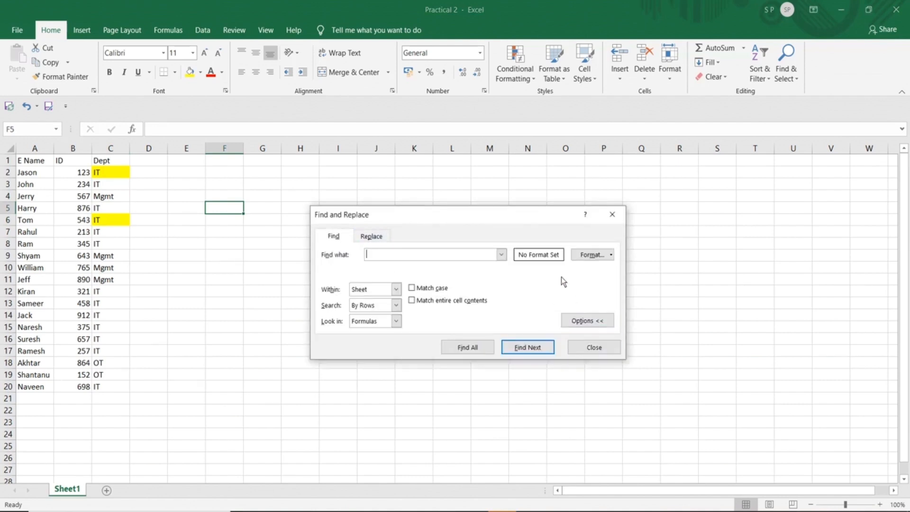
pyautogui.click(585, 256)
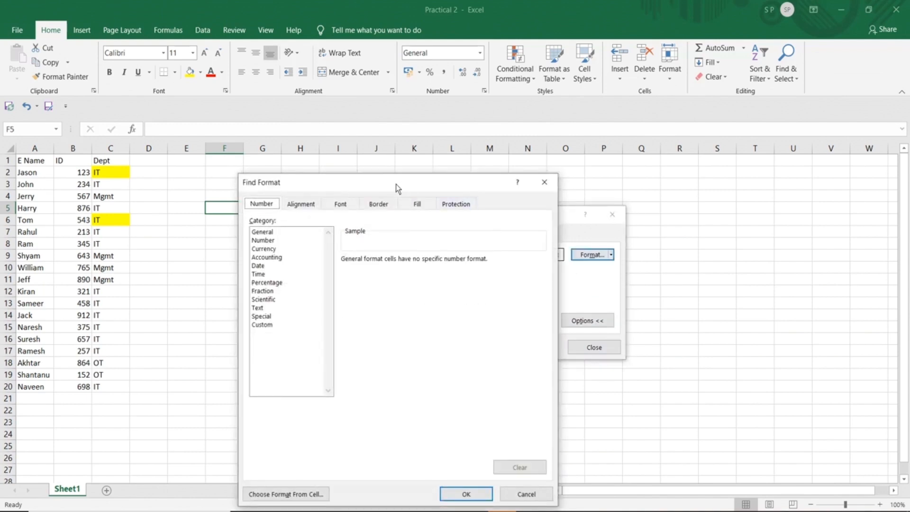
pyautogui.moveTo(396, 184); pyautogui.dragTo(448, 152)
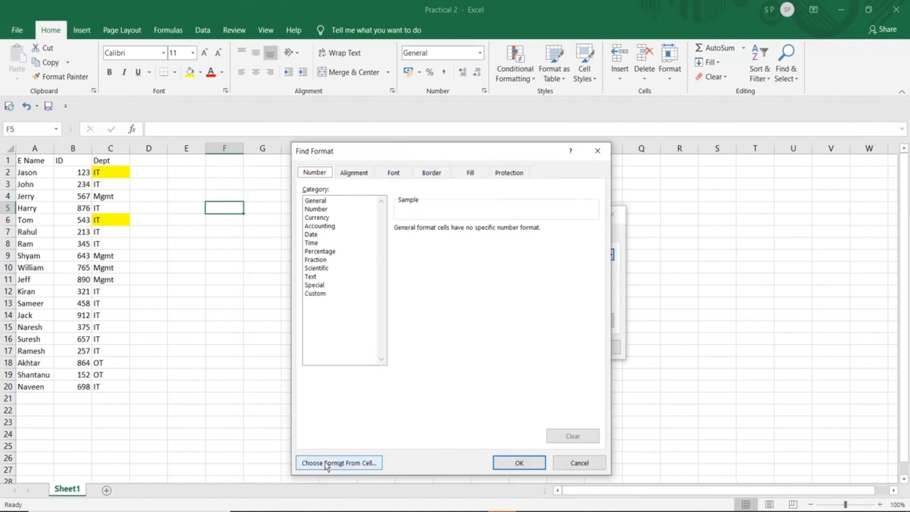
pyautogui.click(325, 462)
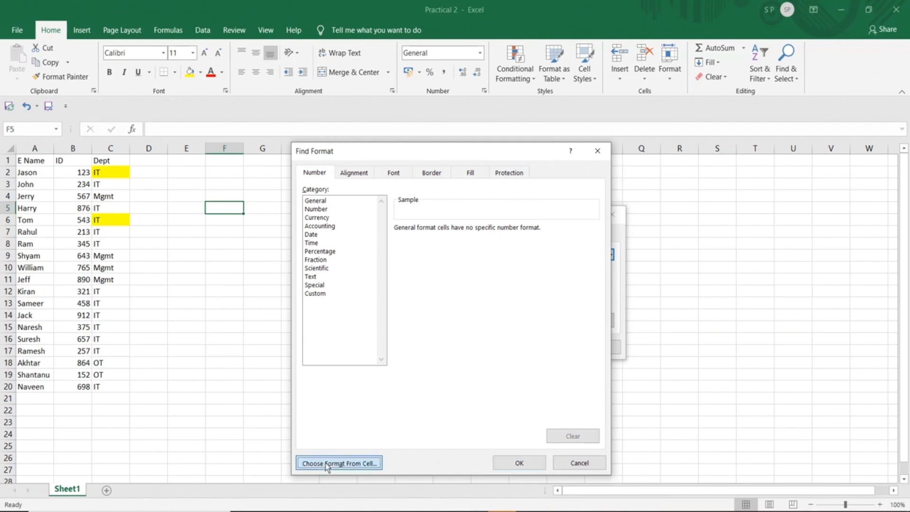
pyautogui.click(111, 172)
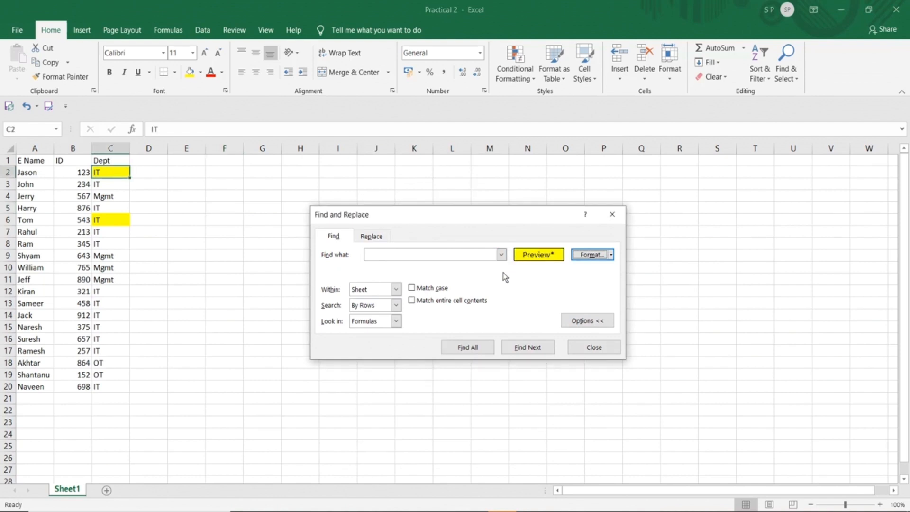
# Set the replacement format to a red background fill
pyautogui.click(372, 236)
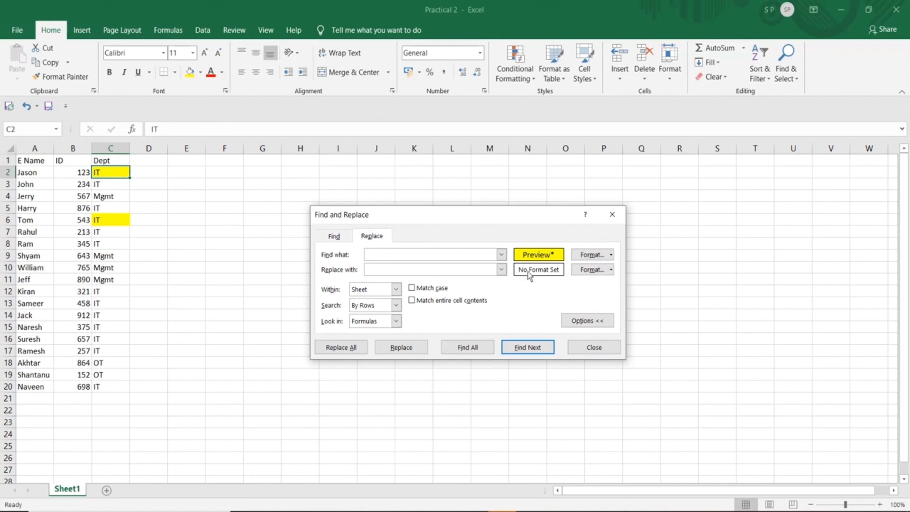
pyautogui.click(588, 269)
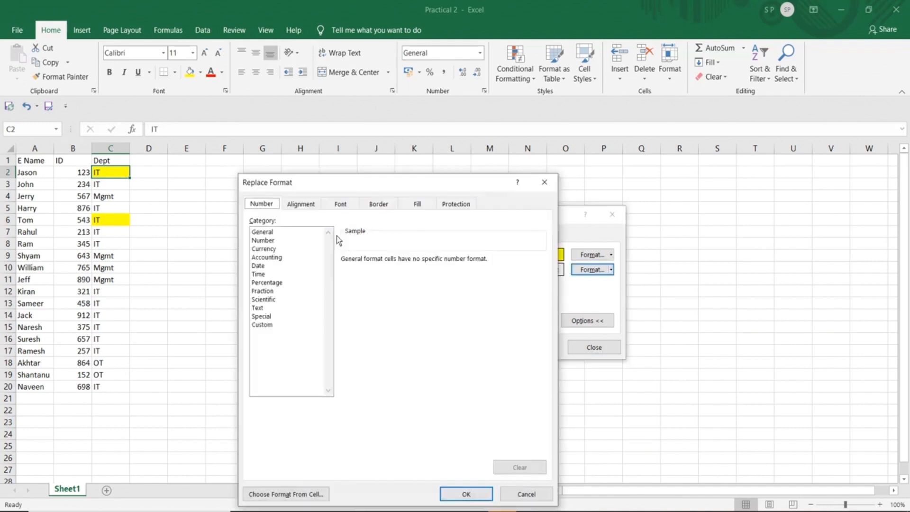
pyautogui.click(416, 205)
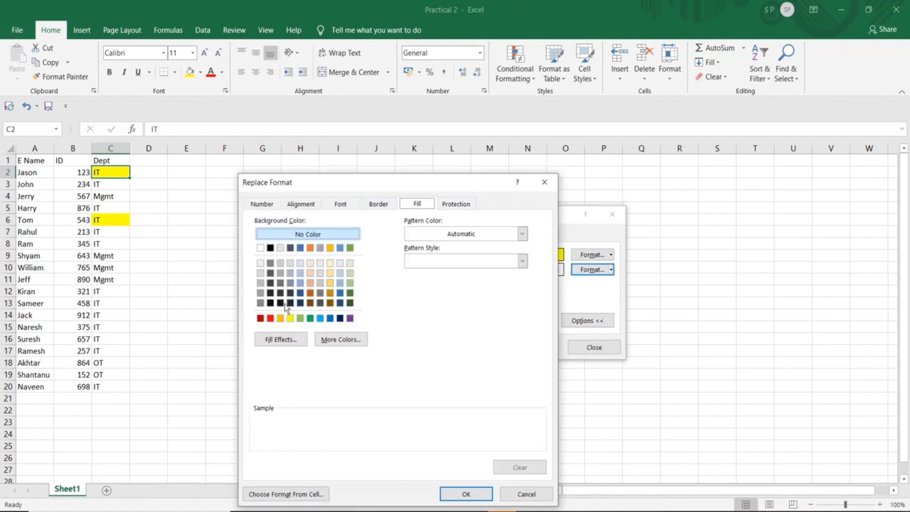
pyautogui.click(271, 319)
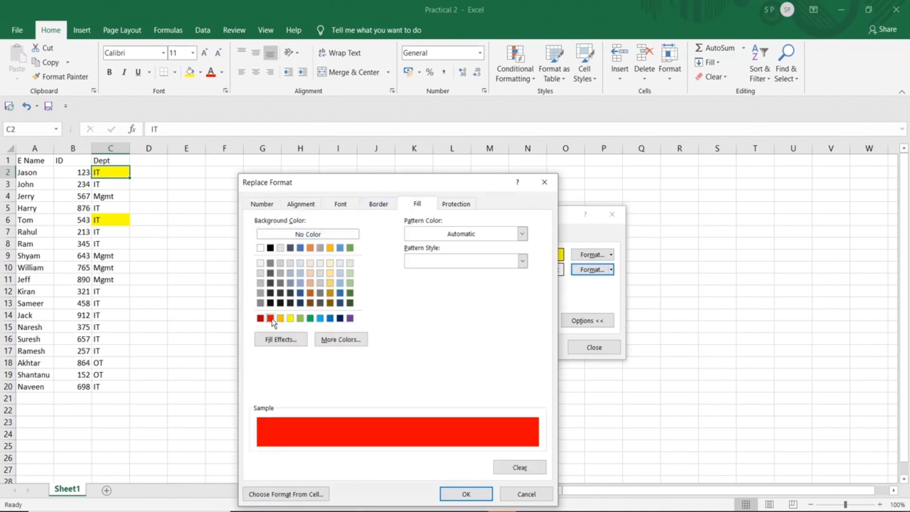
pyautogui.click(466, 493)
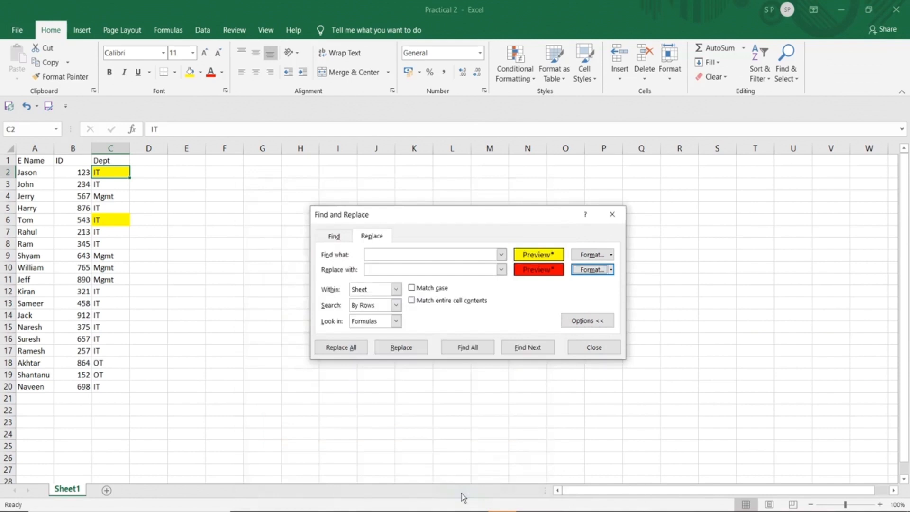
# Replace all yellow-filled cells in the sheet with the red-filled format
pyautogui.click(342, 348)
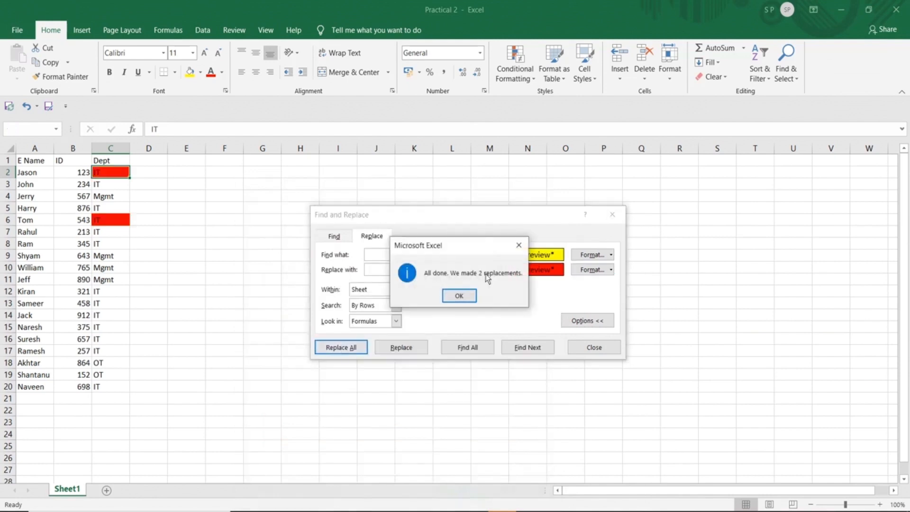
pyautogui.click(460, 296)
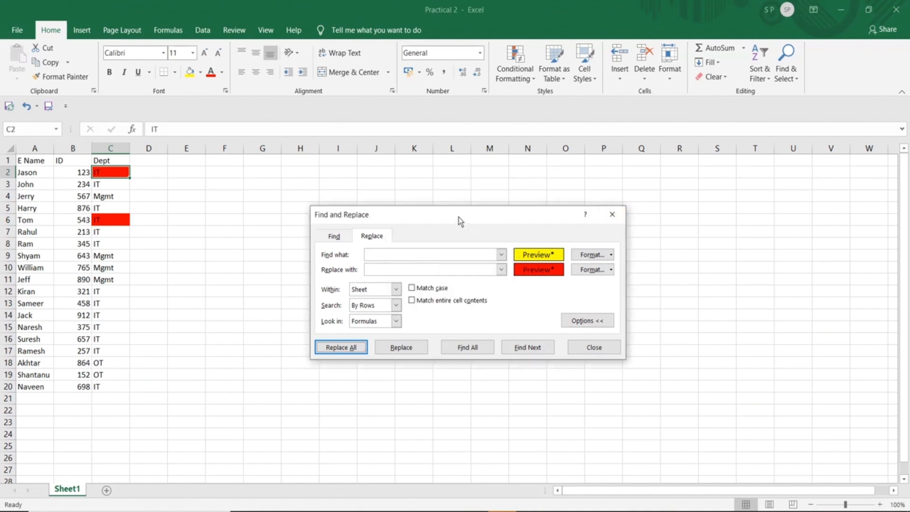
pyautogui.moveTo(459, 217); pyautogui.dragTo(487, 201)
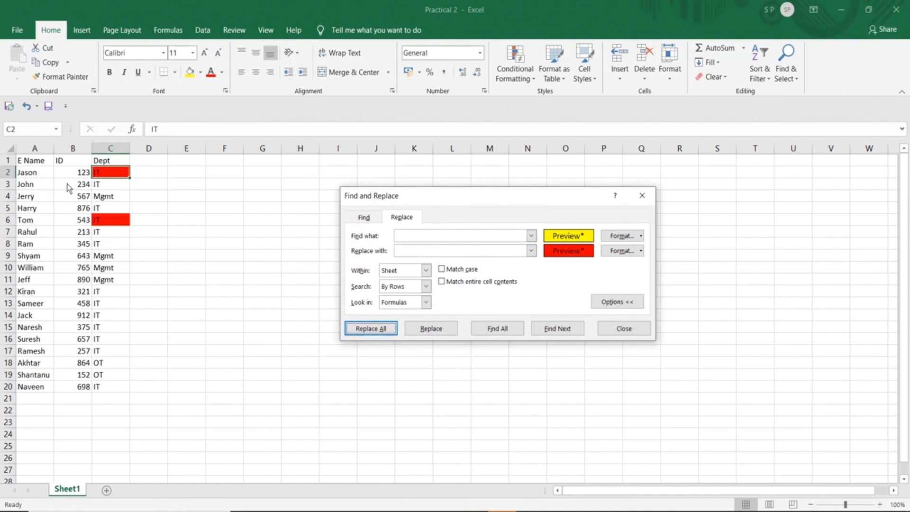
# Fill the Dept cell C3 with standard green and close Find and Replace
pyautogui.click(102, 188)
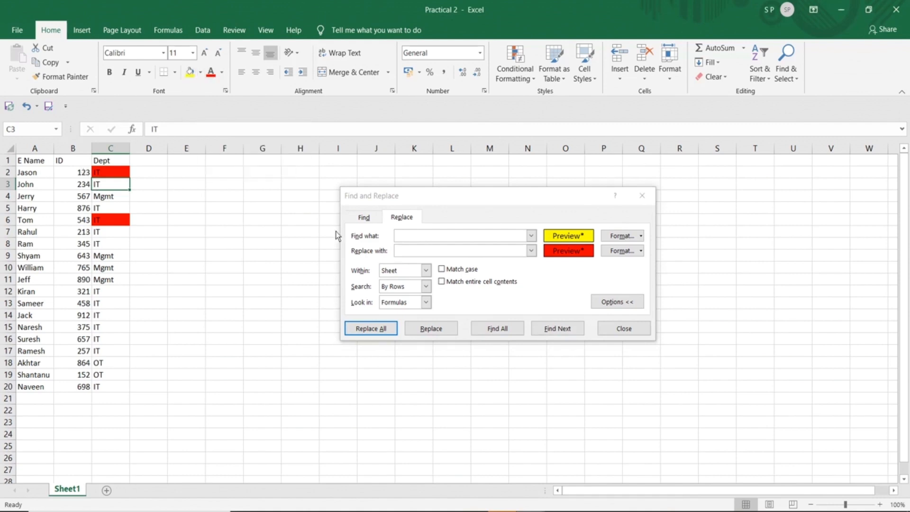
pyautogui.click(366, 217)
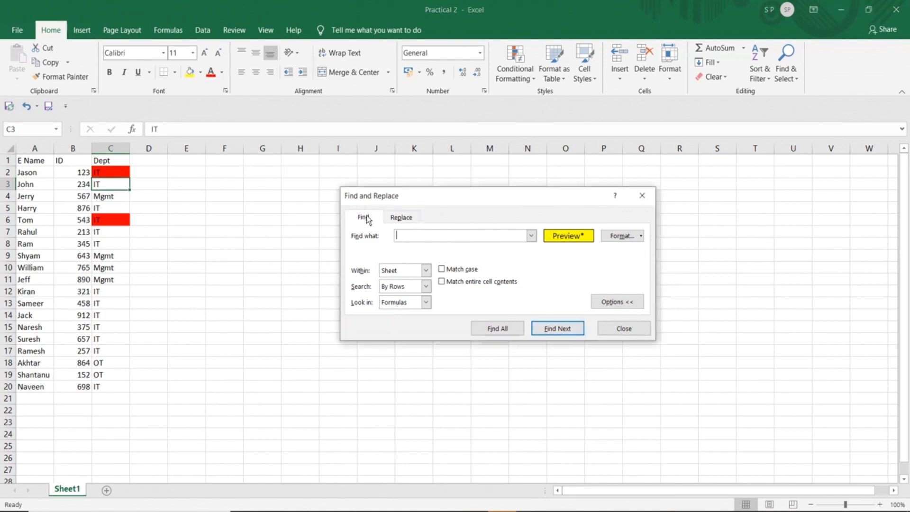
pyautogui.click(403, 217)
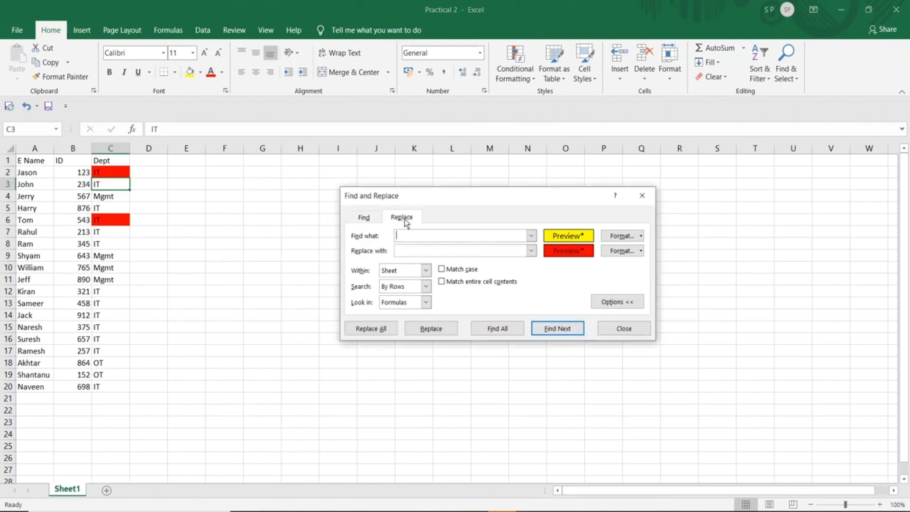
pyautogui.click(104, 189)
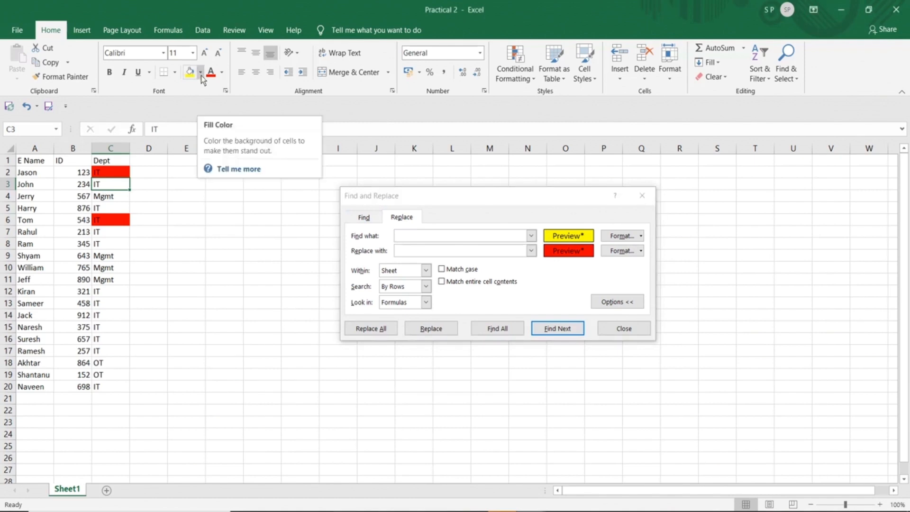
pyautogui.click(32, 189)
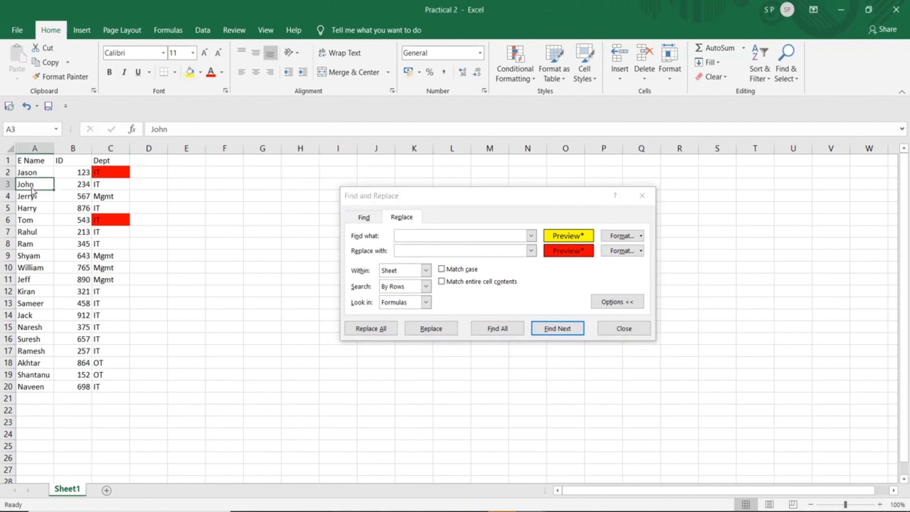
pyautogui.click(102, 188)
pyautogui.click(200, 74)
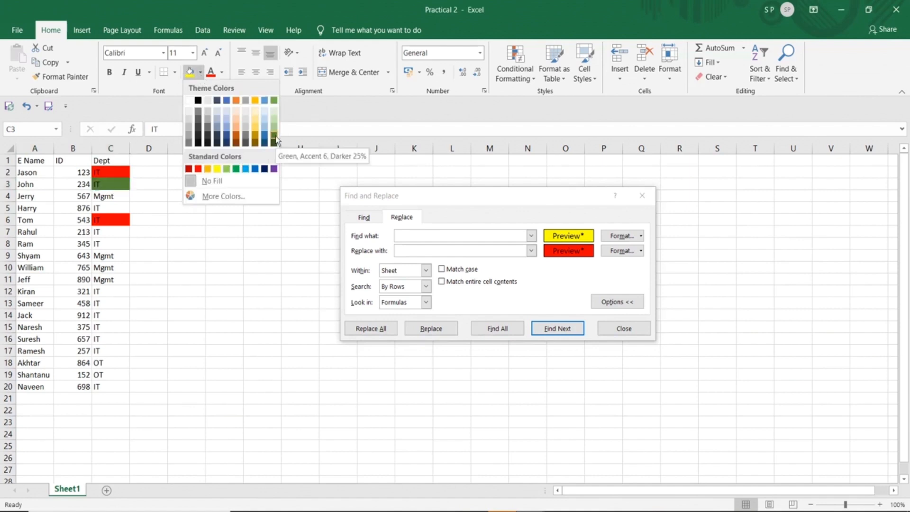
pyautogui.click(234, 168)
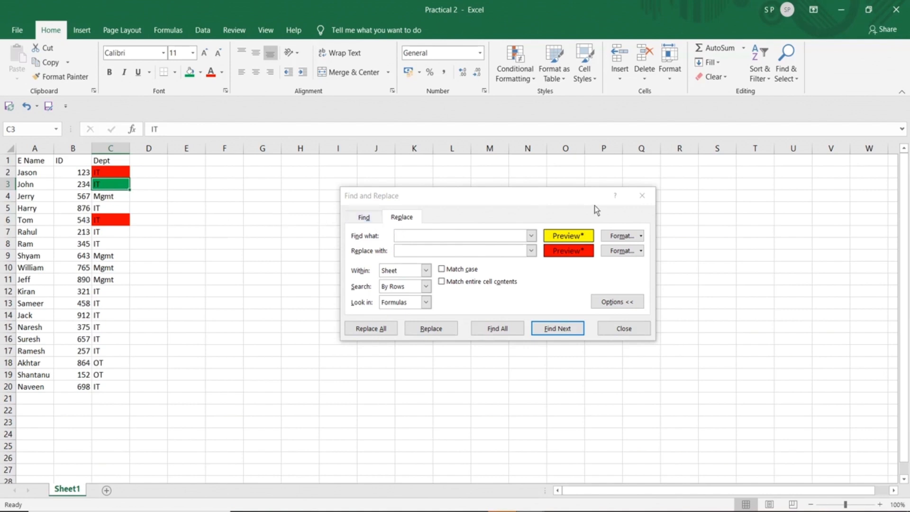
pyautogui.click(639, 204)
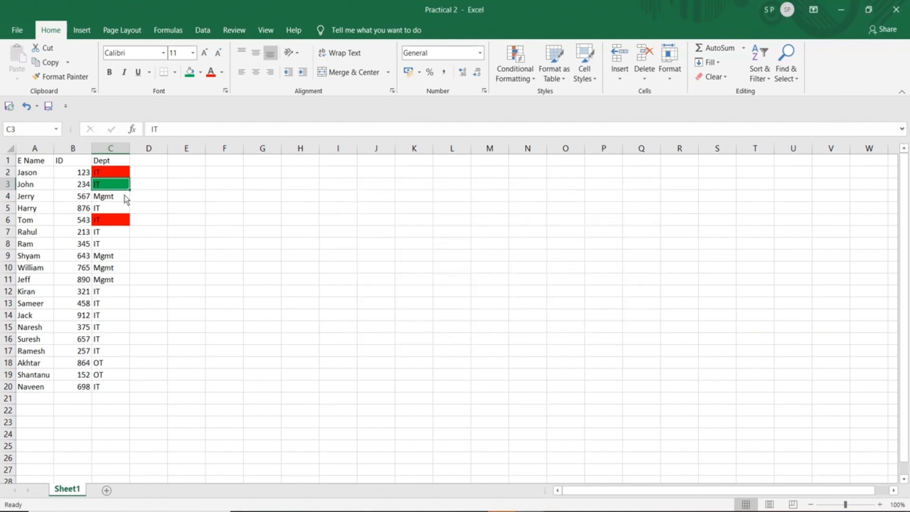
pyautogui.click(27, 189)
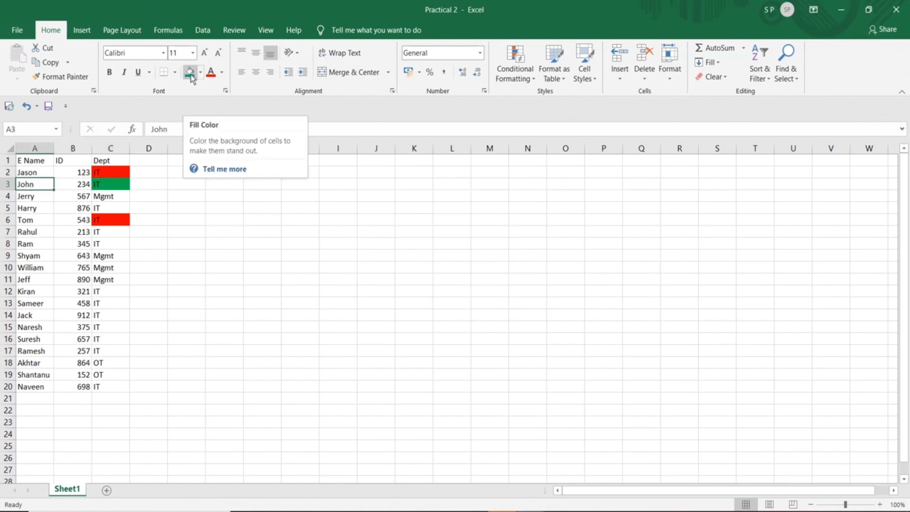
pyautogui.click(106, 172)
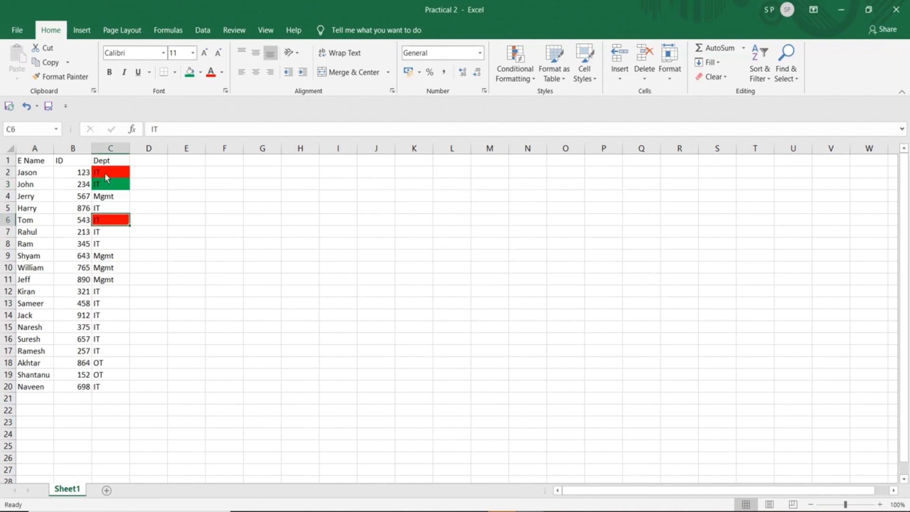
pyautogui.click(107, 220)
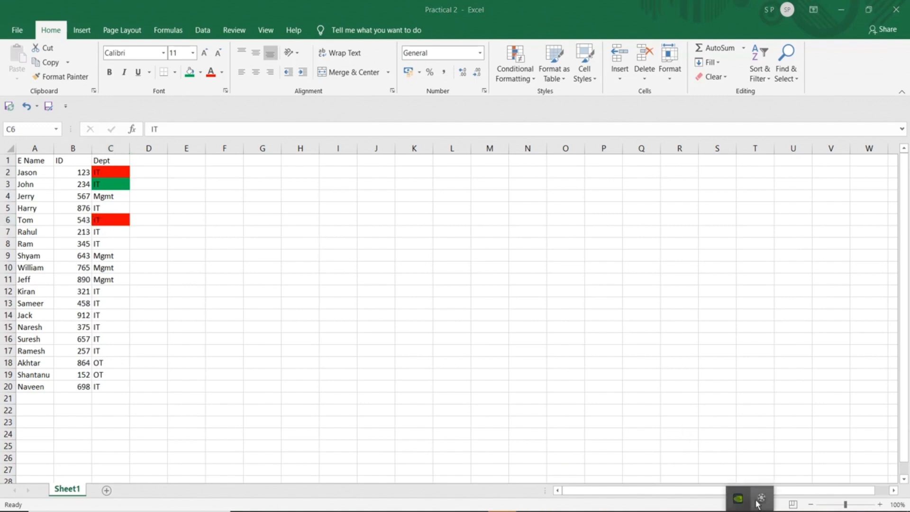
# Switch to the Assignment 1 workbook and select the first serial number in A2
pyautogui.click(761, 498)
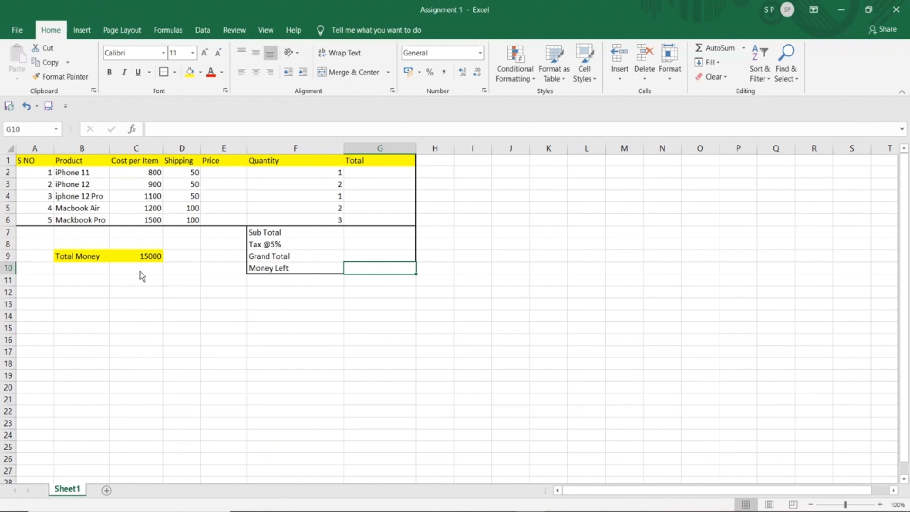
pyautogui.click(41, 175)
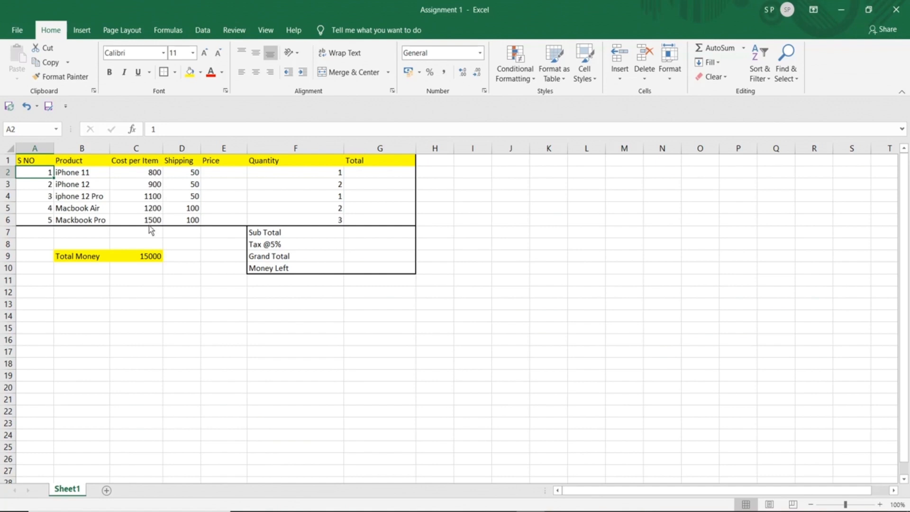
# Examine the Cost per Item and Shipping values that make up each product's Price, and the empty Total column
pyautogui.click(153, 174)
pyautogui.click(151, 189)
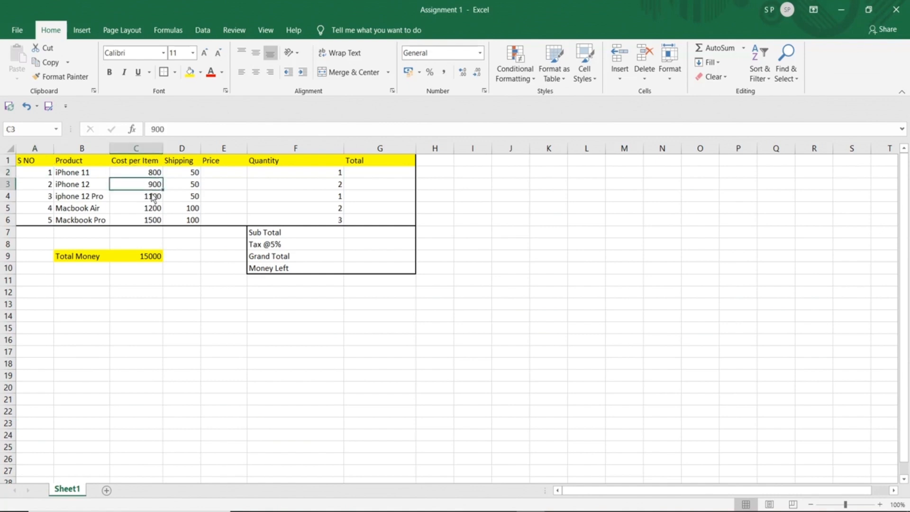
pyautogui.click(153, 199)
pyautogui.click(152, 212)
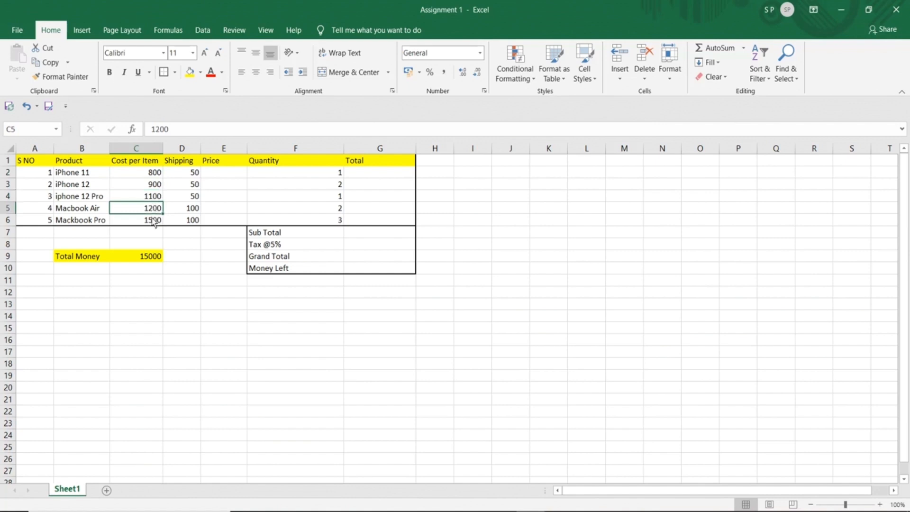
pyautogui.click(154, 221)
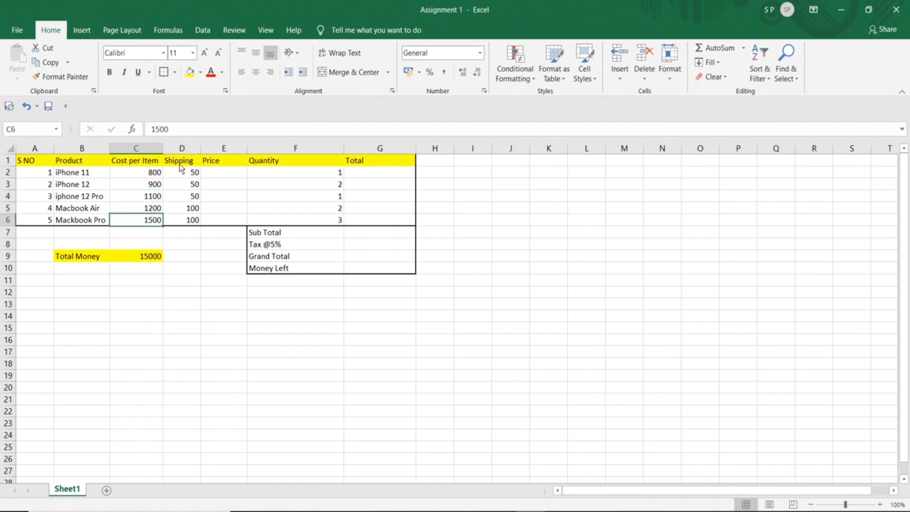
pyautogui.click(182, 163)
pyautogui.click(184, 174)
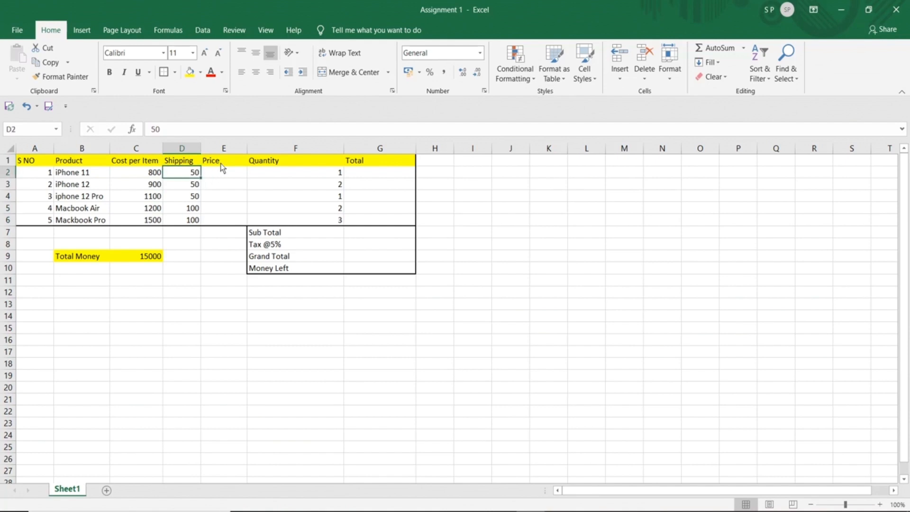
pyautogui.click(223, 176)
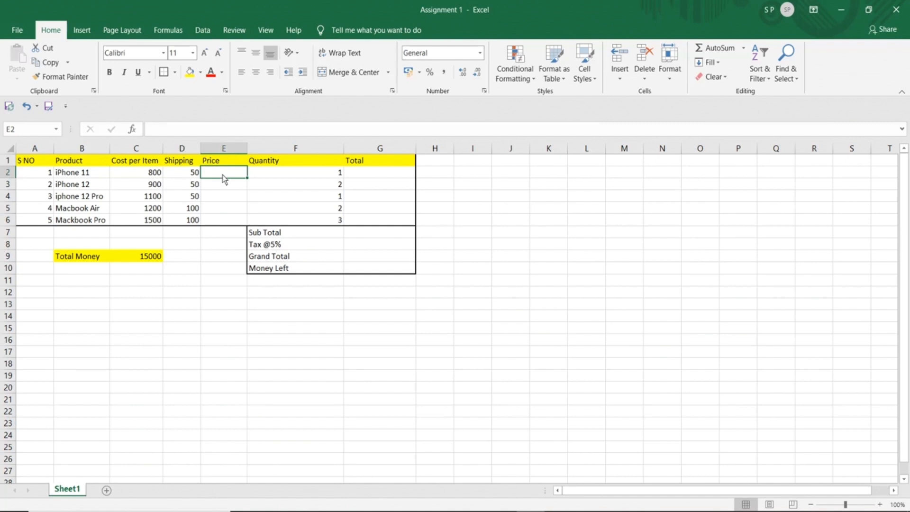
pyautogui.click(139, 173)
pyautogui.click(179, 176)
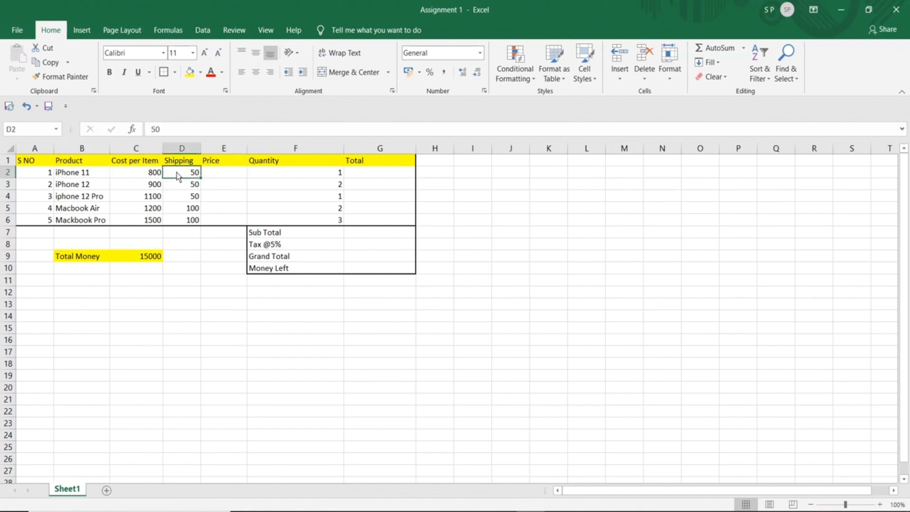
pyautogui.click(226, 174)
pyautogui.click(154, 177)
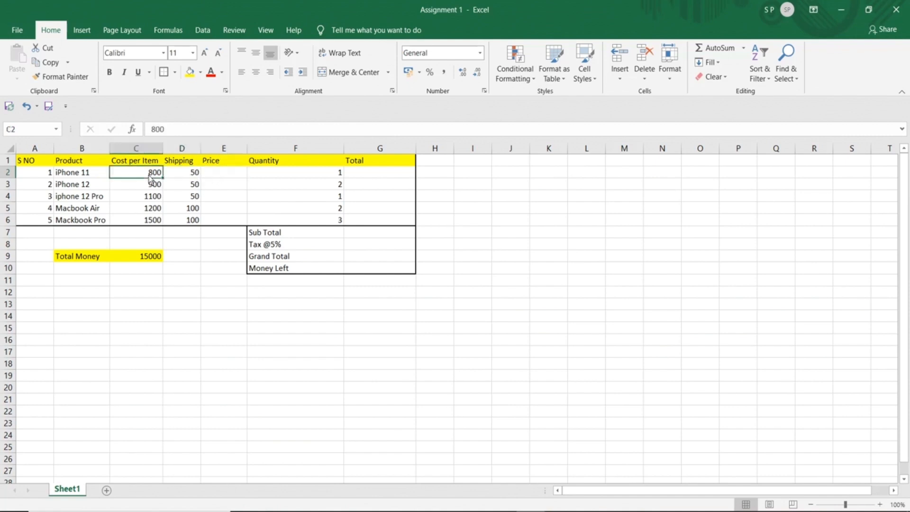
pyautogui.click(169, 178)
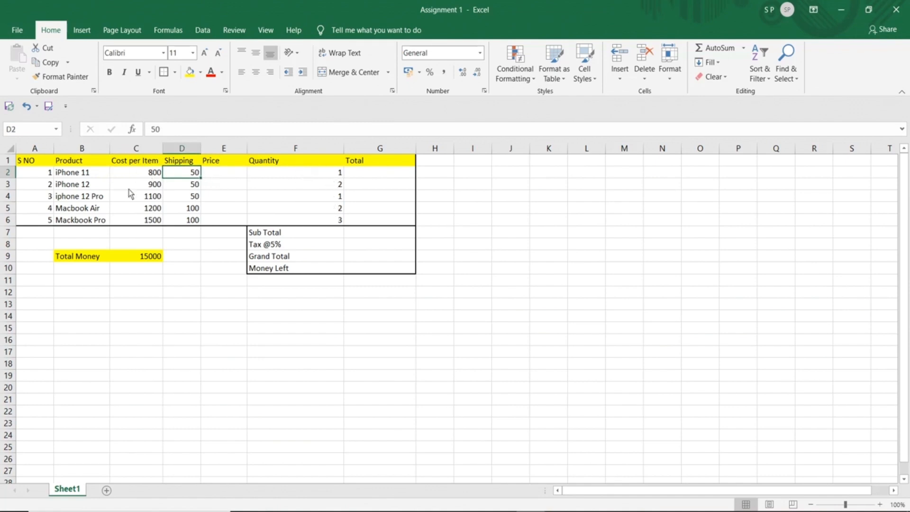
pyautogui.click(358, 176)
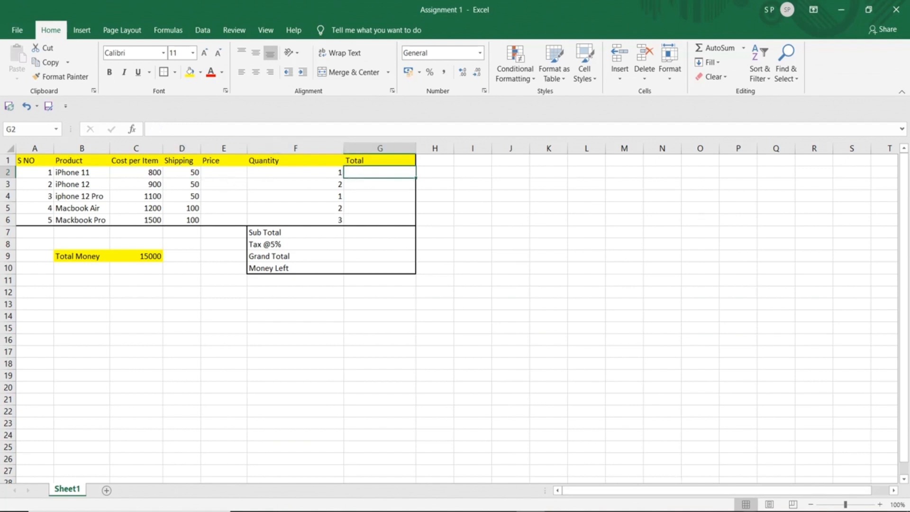
pyautogui.click(750, 511)
pyautogui.click(761, 500)
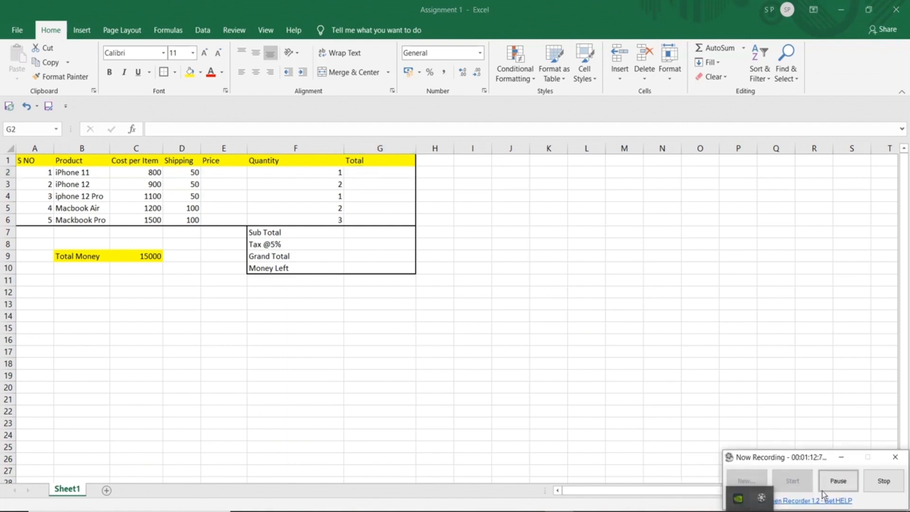
pyautogui.click(838, 481)
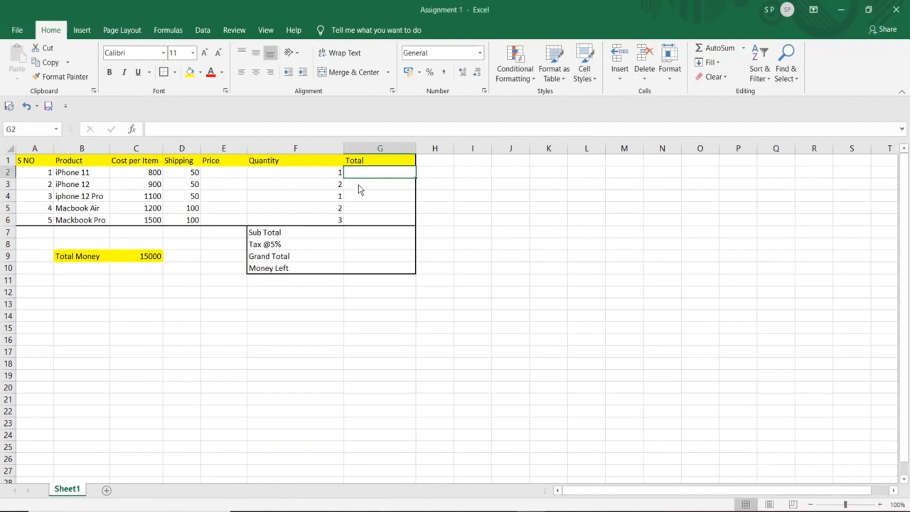
# Review the Total column G2:G6, the Sub Total, Tax @5%, Grand Total and Money Left cells, and the Total Money amount
pyautogui.click(371, 236)
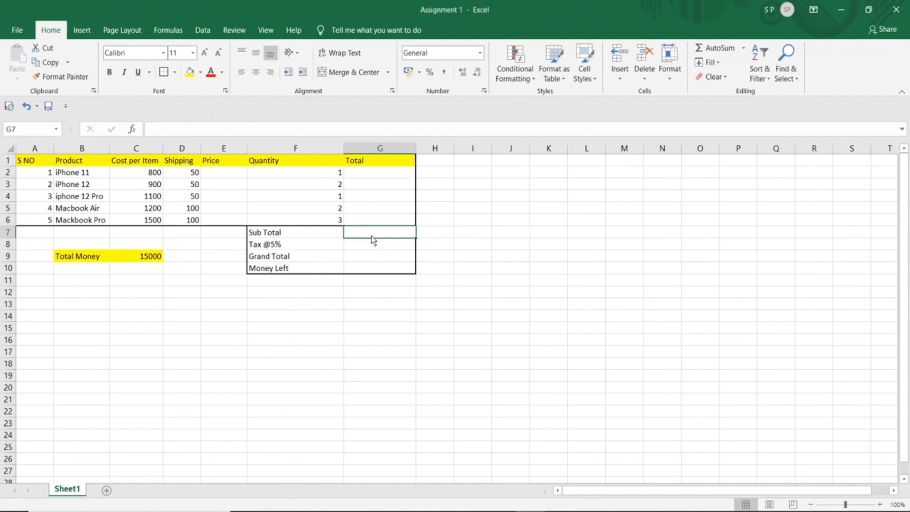
pyautogui.moveTo(358, 176); pyautogui.dragTo(365, 223)
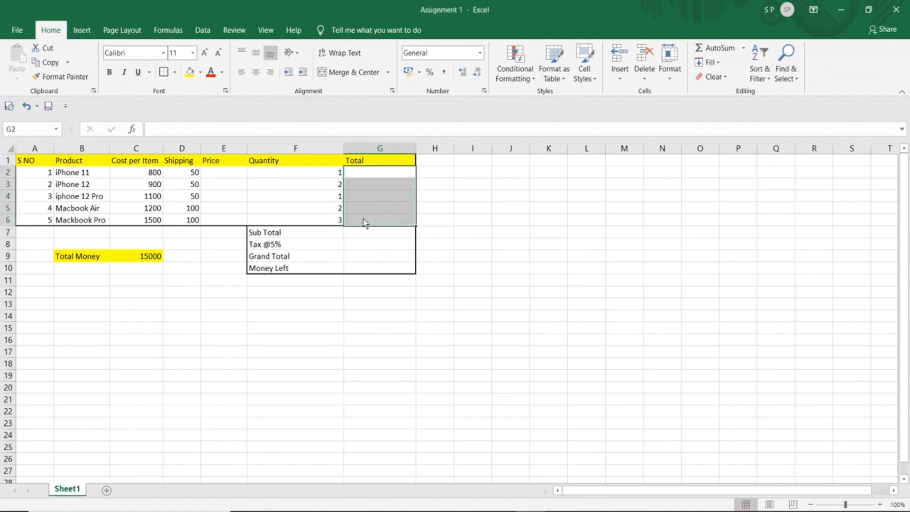
pyautogui.click(368, 174)
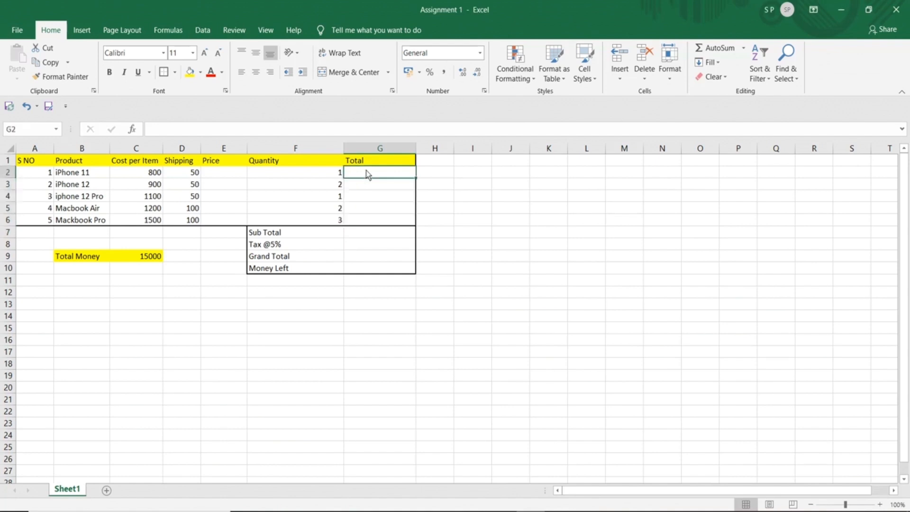
pyautogui.moveTo(368, 176); pyautogui.dragTo(369, 224)
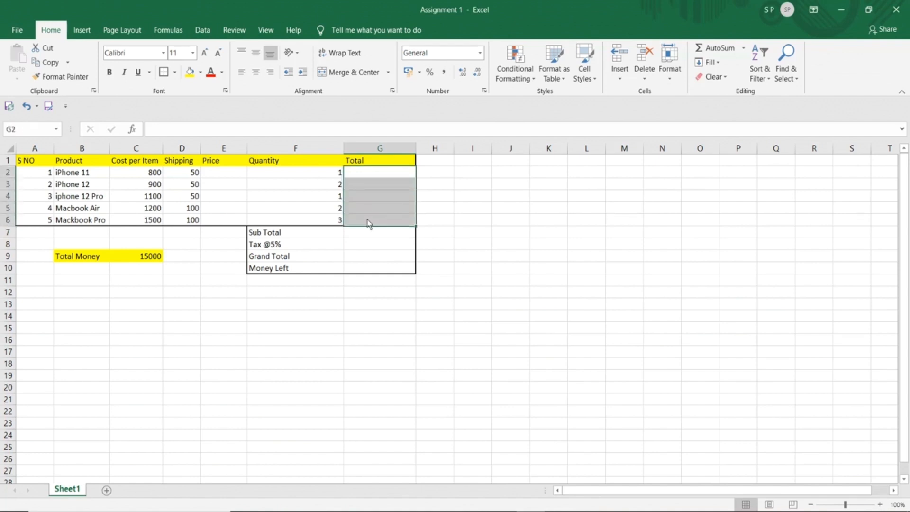
pyautogui.click(365, 232)
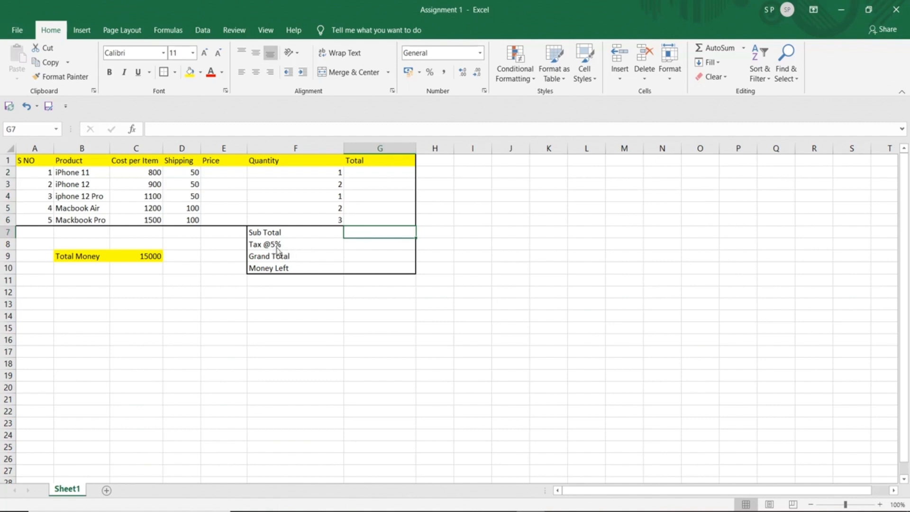
pyautogui.click(365, 244)
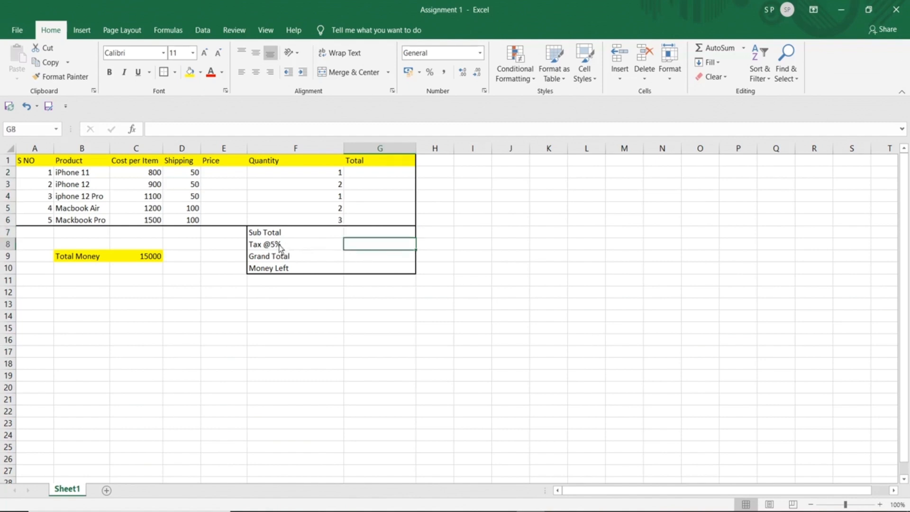
pyautogui.click(281, 246)
pyautogui.click(362, 234)
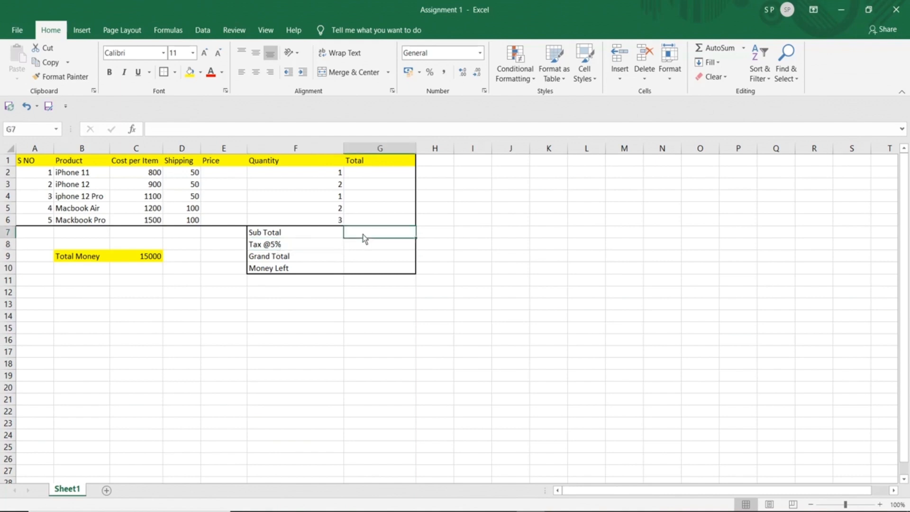
pyautogui.click(362, 257)
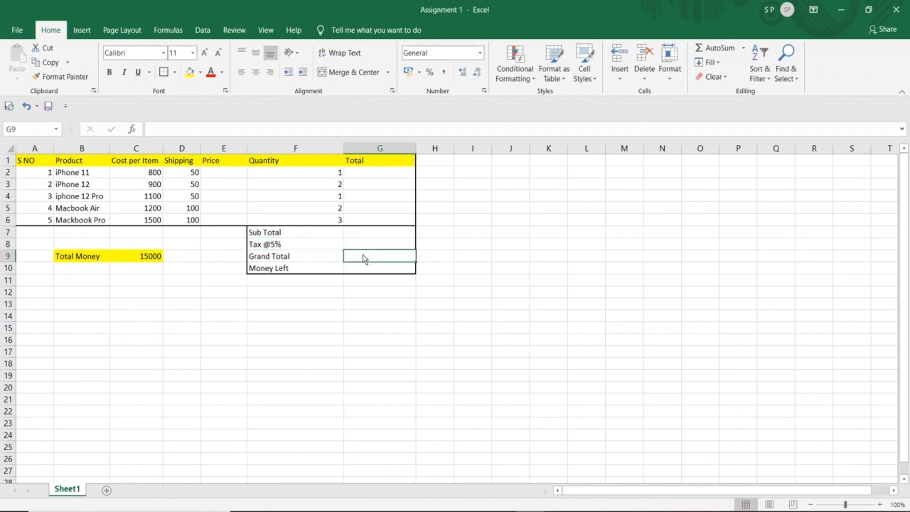
pyautogui.click(370, 233)
pyautogui.click(367, 245)
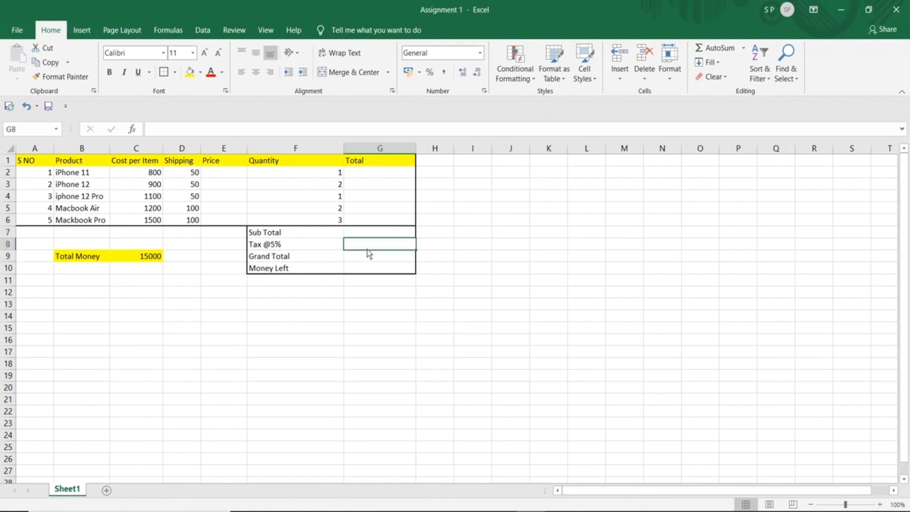
pyautogui.click(370, 257)
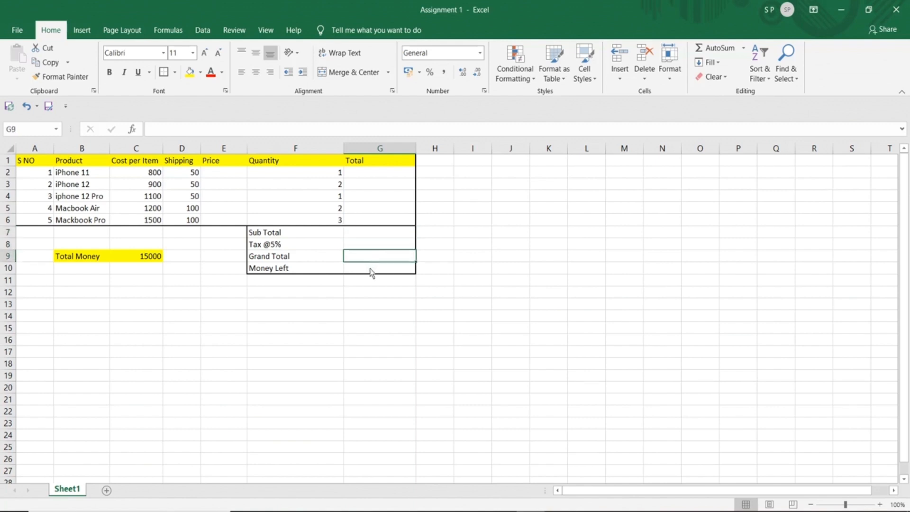
pyautogui.click(371, 271)
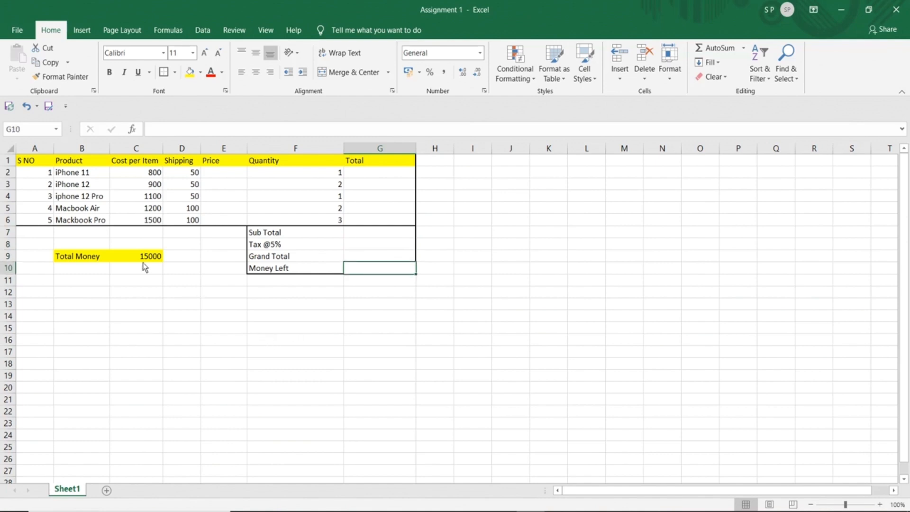
pyautogui.click(130, 260)
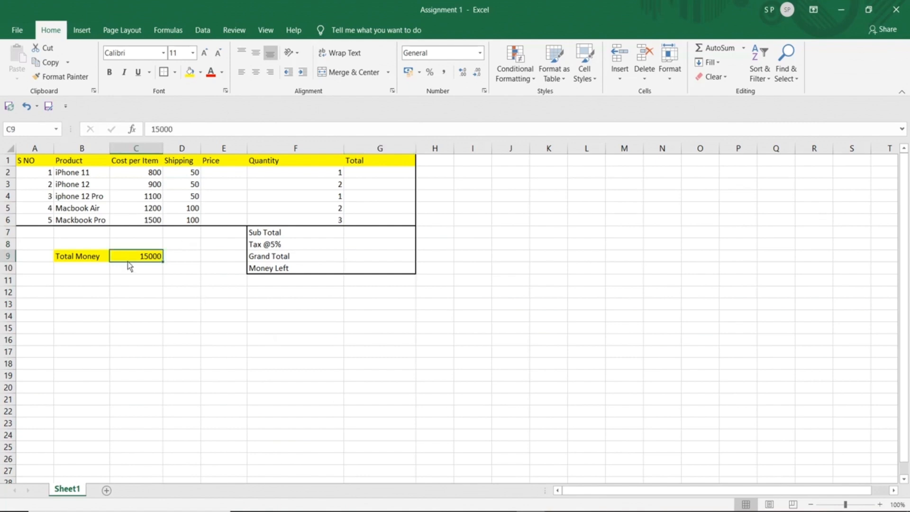
pyautogui.click(363, 258)
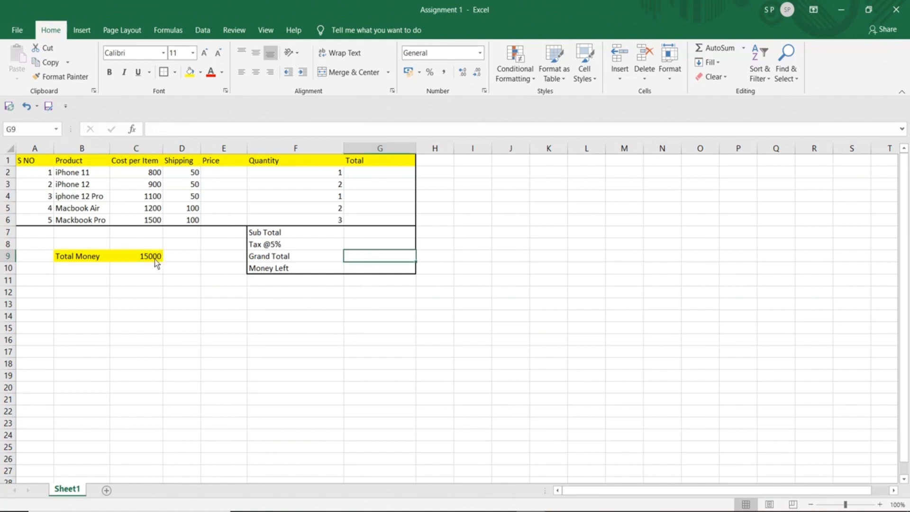
pyautogui.click(353, 271)
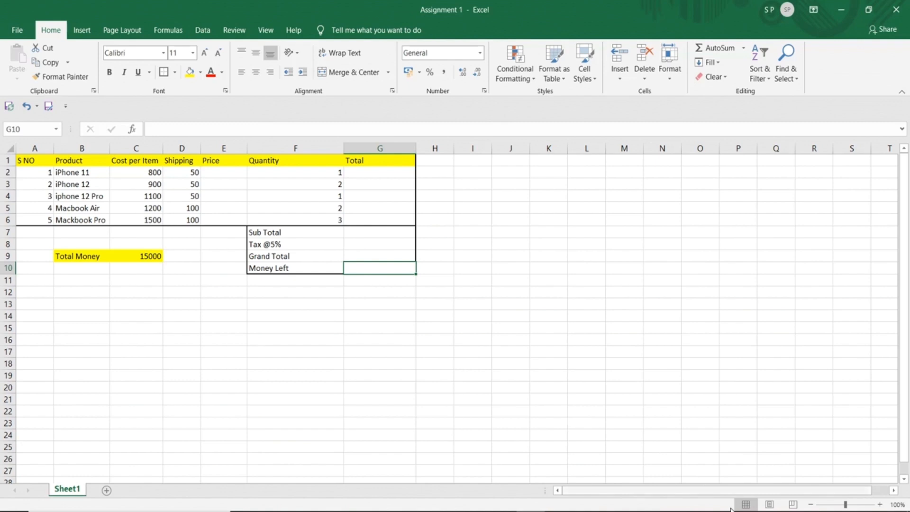
pyautogui.click(750, 511)
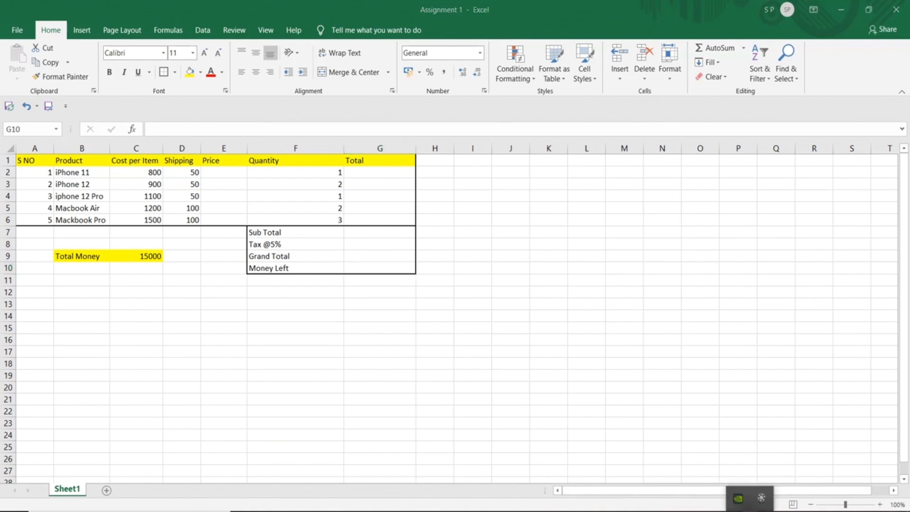
pyautogui.click(761, 499)
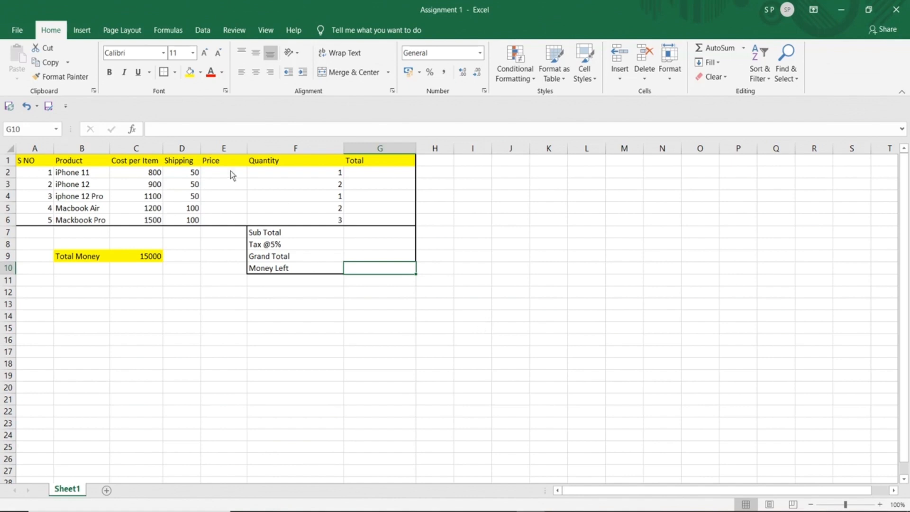
# Calculate the iPhone 11 price in E2 by adding its cost and shipping with =C2+D2
pyautogui.click(220, 176)
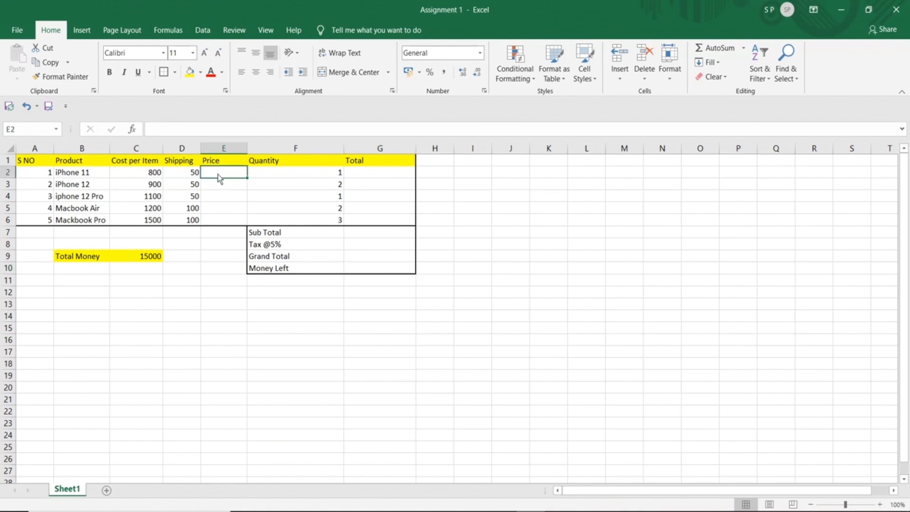
pyautogui.write('=')
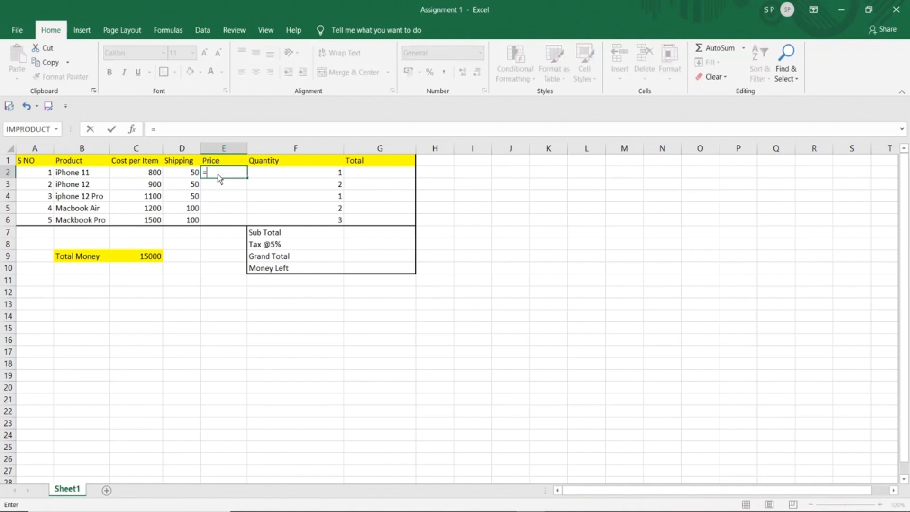
pyautogui.click(156, 175)
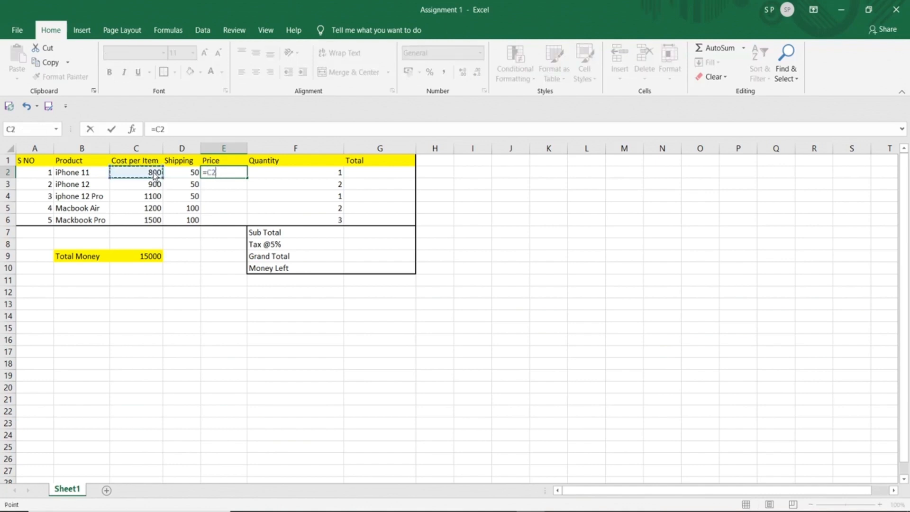
pyautogui.write('+')
pyautogui.click(185, 176)
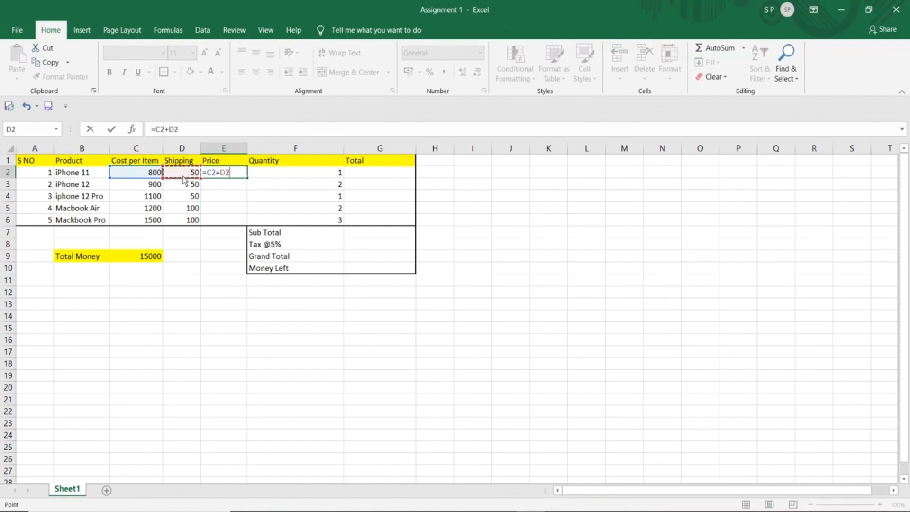
pyautogui.press('Return')
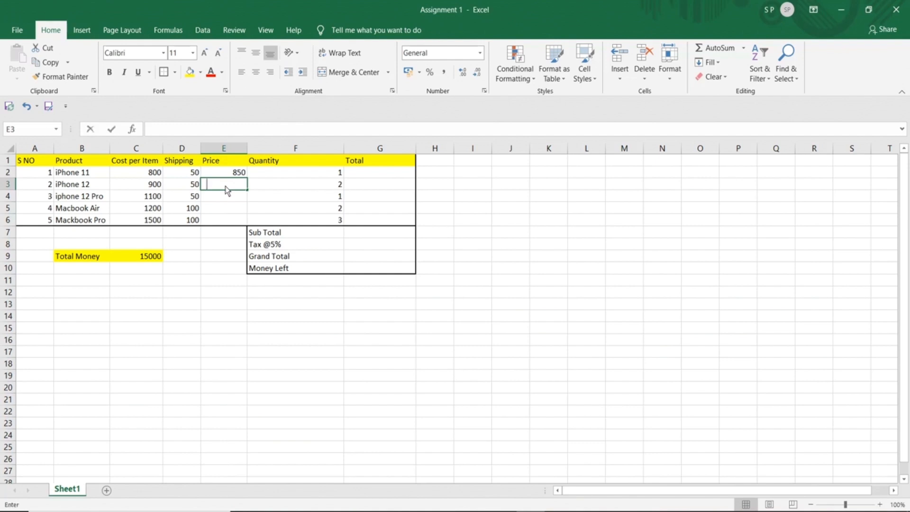
# Calculate the iPhone 12 price in E3 by adding its cost and shipping with =C3+D3
pyautogui.write('=')
pyautogui.click(146, 188)
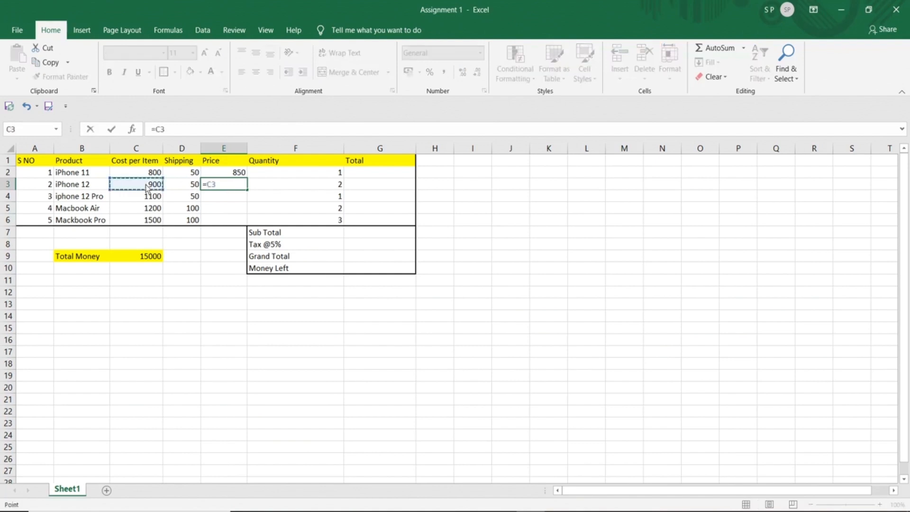
pyautogui.write('+')
pyautogui.click(187, 189)
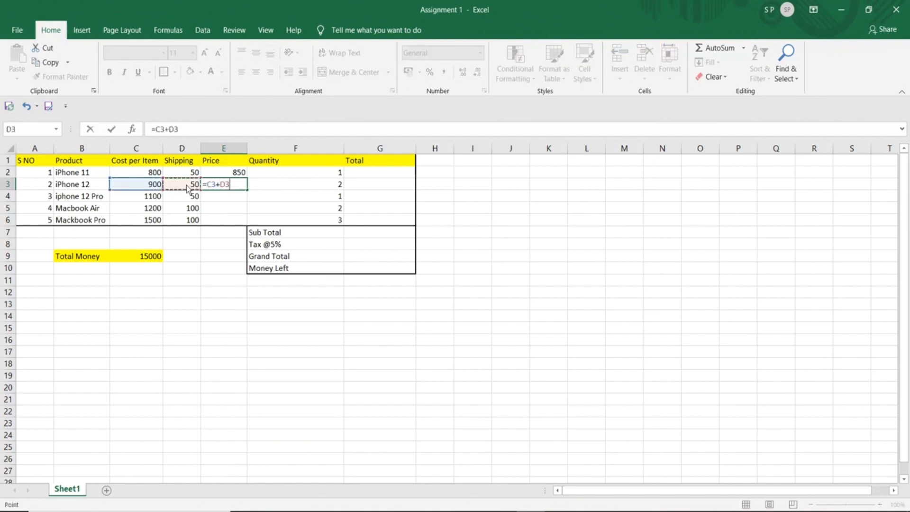
pyautogui.press('Return')
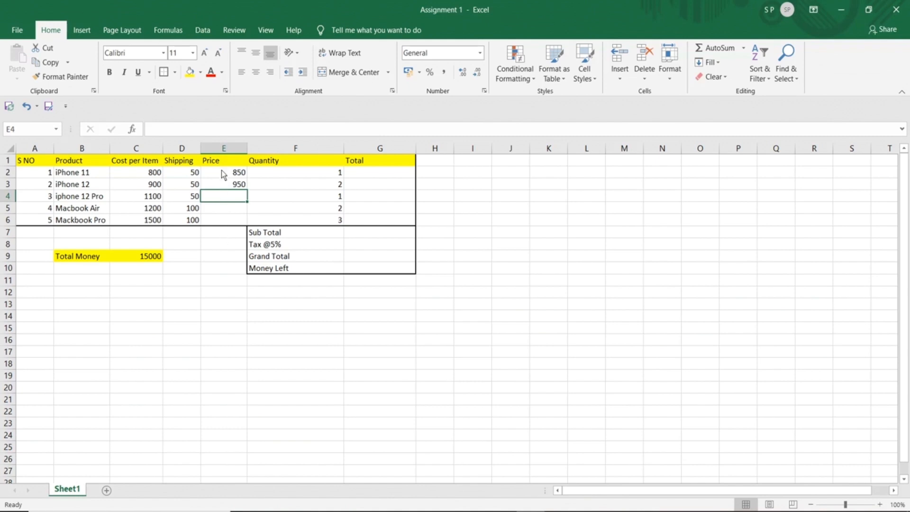
# Fill the Price formulas in E2:E3 down through E6 for the remaining products
pyautogui.moveTo(221, 172); pyautogui.dragTo(238, 190)
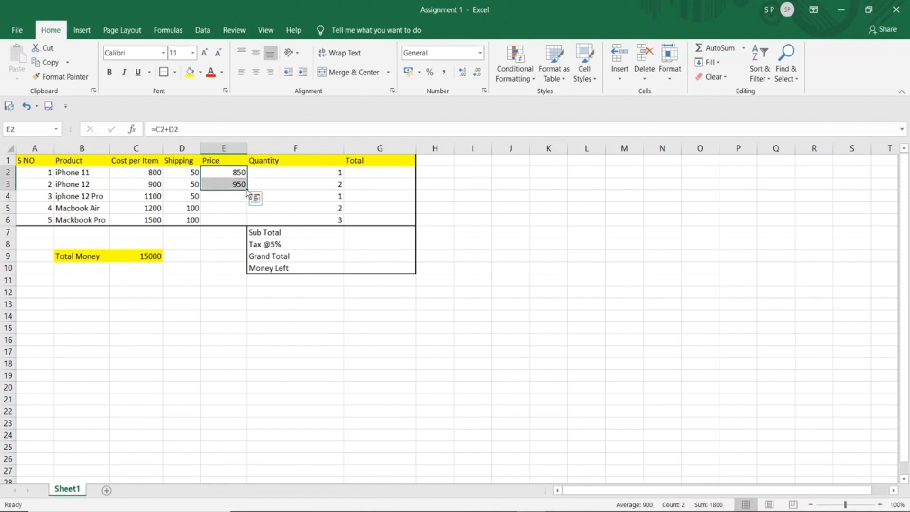
pyautogui.moveTo(246, 189); pyautogui.dragTo(244, 225)
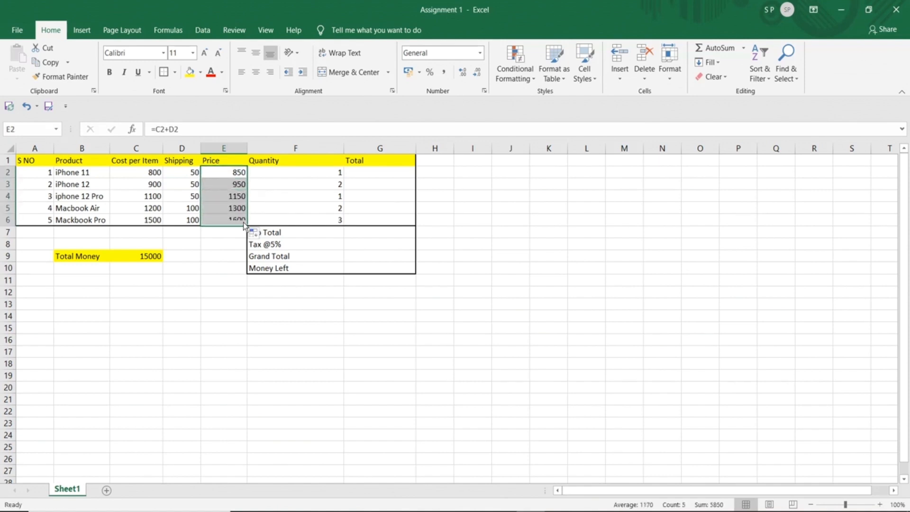
pyautogui.click(286, 181)
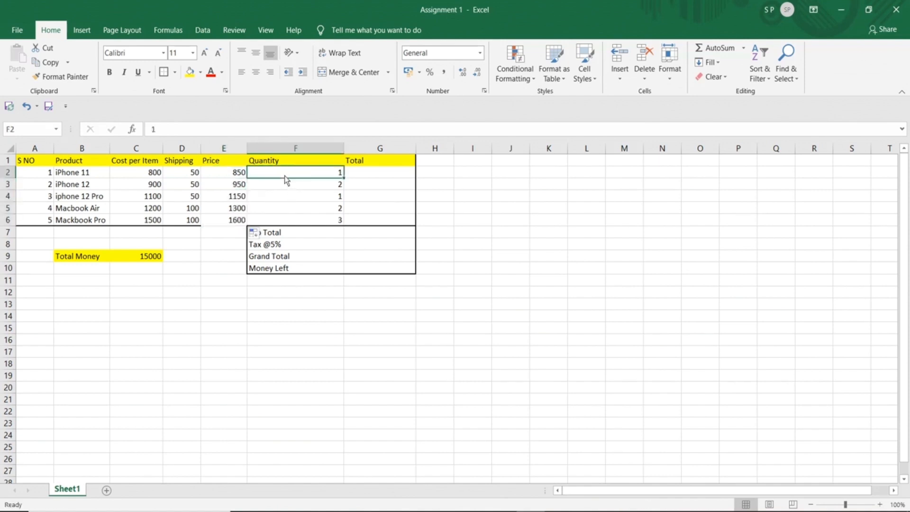
pyautogui.click(238, 176)
pyautogui.click(231, 188)
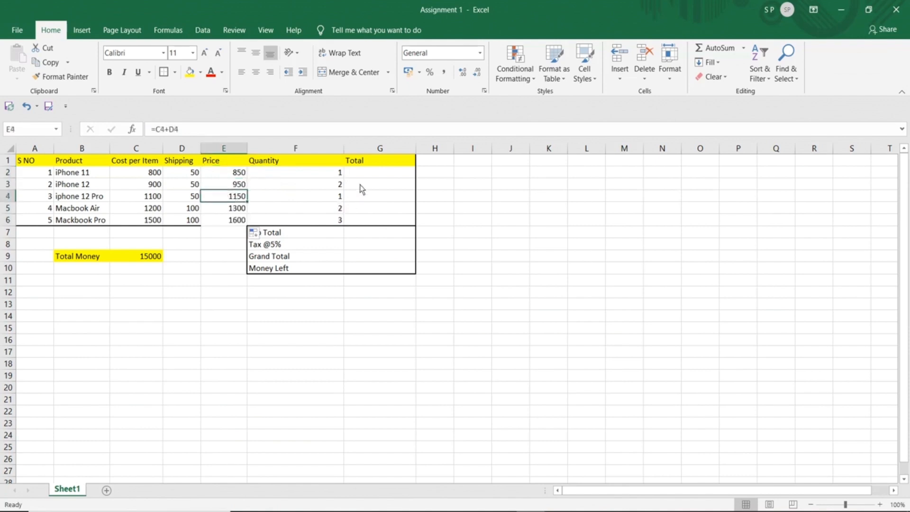
# Calculate the iPhone 11 total in G2 by multiplying its price by its quantity with =E2*F2
pyautogui.click(369, 173)
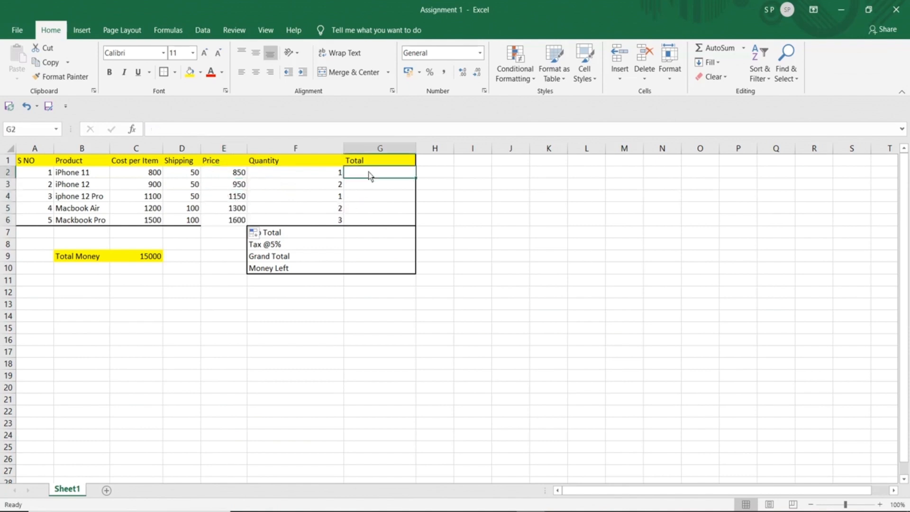
pyautogui.write('=')
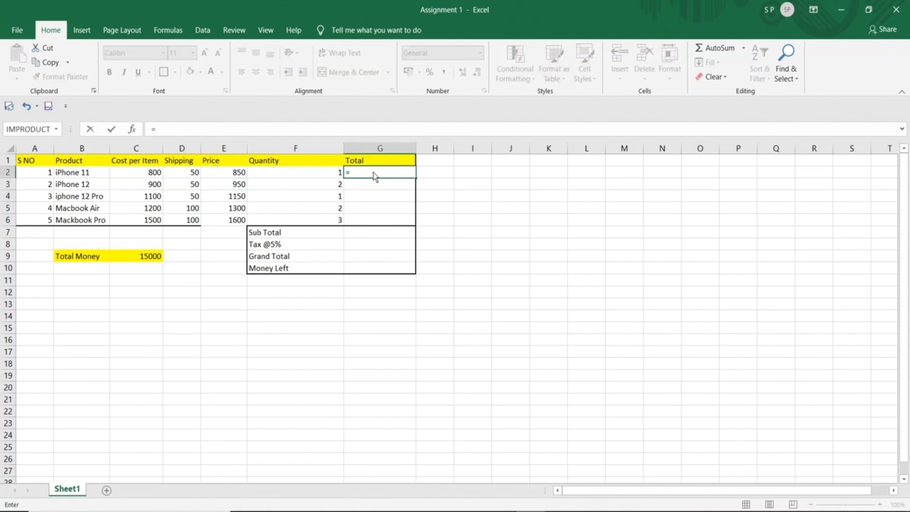
pyautogui.click(240, 177)
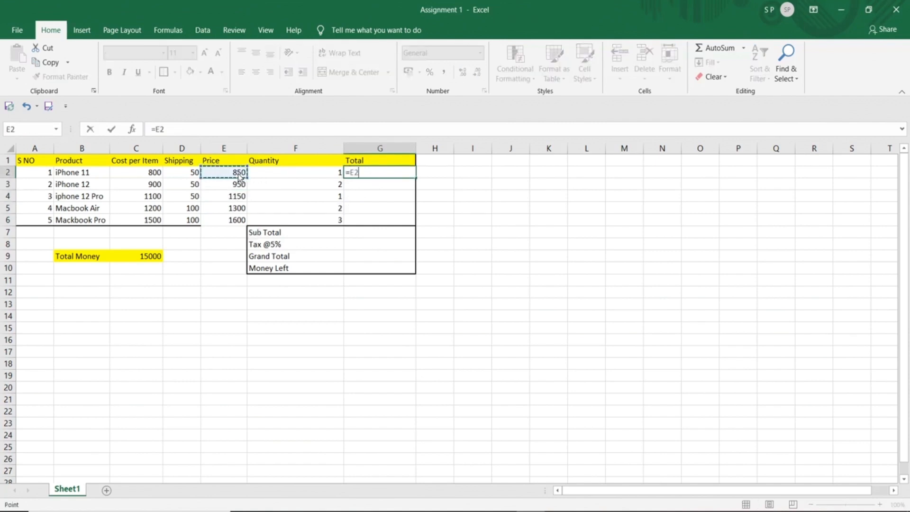
pyautogui.write('*')
pyautogui.click(308, 173)
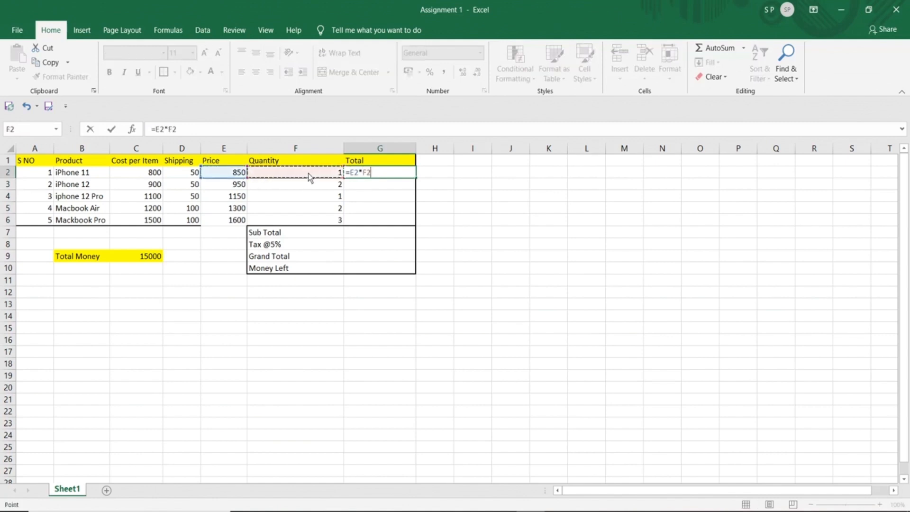
pyautogui.press('Return')
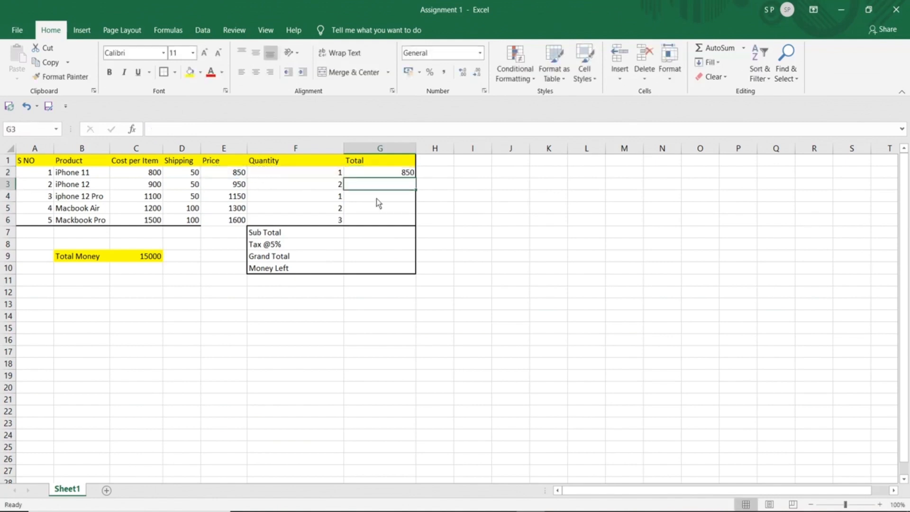
# Fill the Total formula in G2 down through G6 for the other products
pyautogui.click(385, 173)
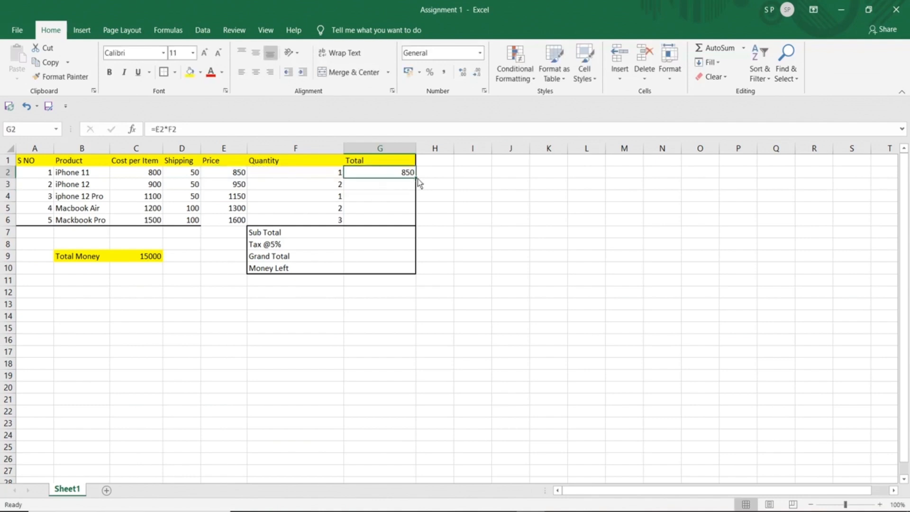
pyautogui.moveTo(415, 179); pyautogui.dragTo(416, 230)
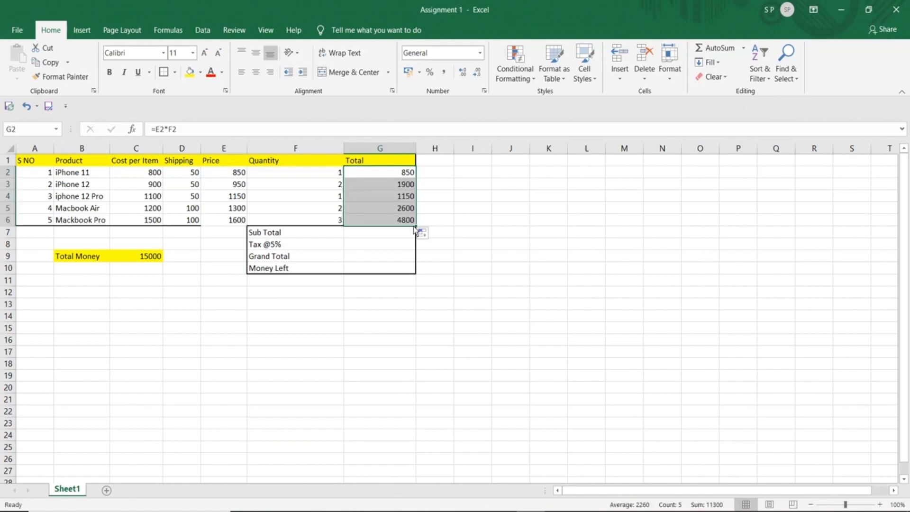
pyautogui.click(463, 225)
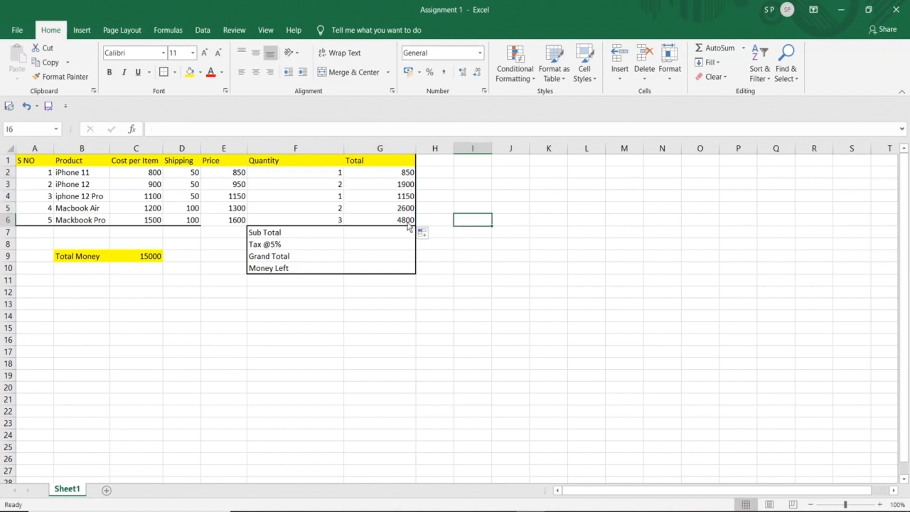
# Calculate the Sub Total in G7 by adding all product totals with =SUM(G2:G6)
pyautogui.moveTo(400, 176); pyautogui.dragTo(397, 220)
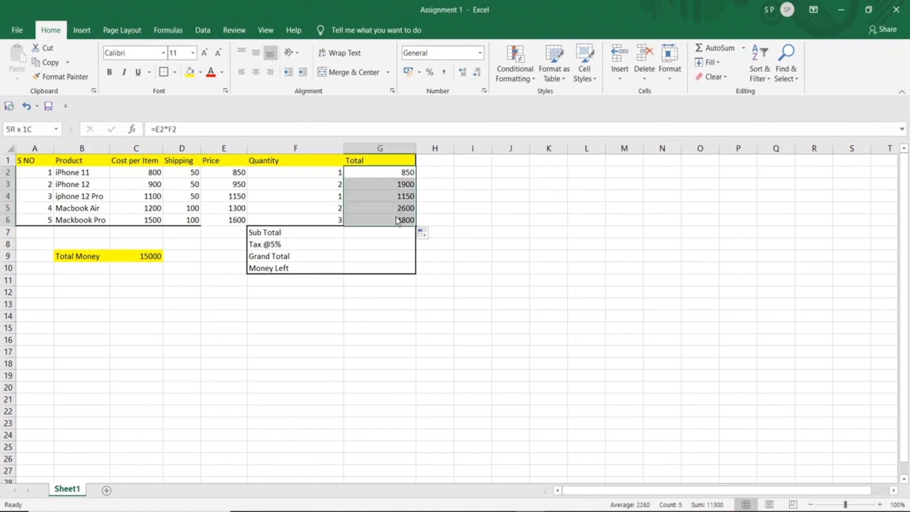
pyautogui.click(354, 235)
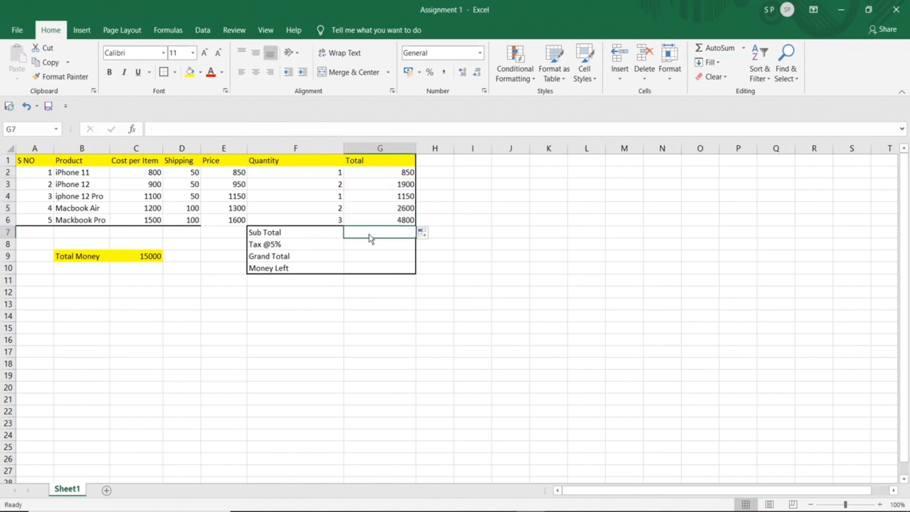
pyautogui.write('=sum')
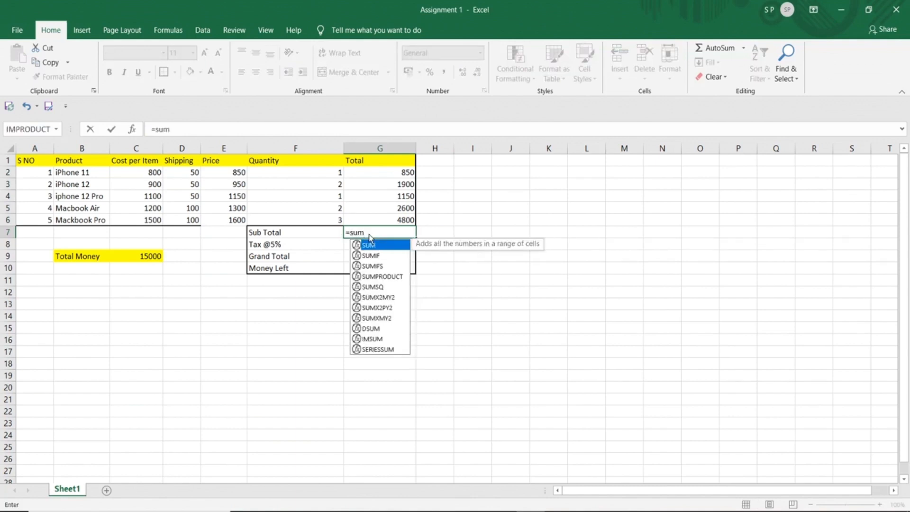
pyautogui.write('(')
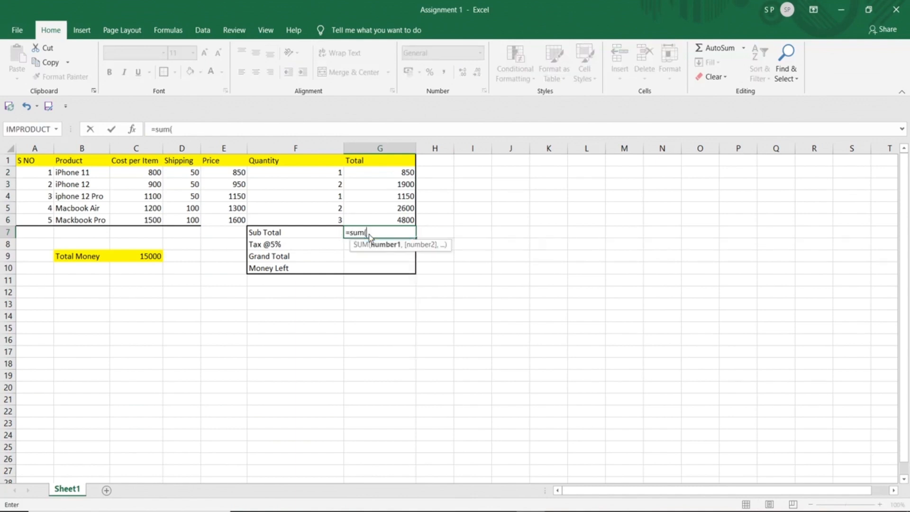
pyautogui.click(406, 176)
pyautogui.moveTo(406, 176); pyautogui.dragTo(405, 223)
pyautogui.write(')')
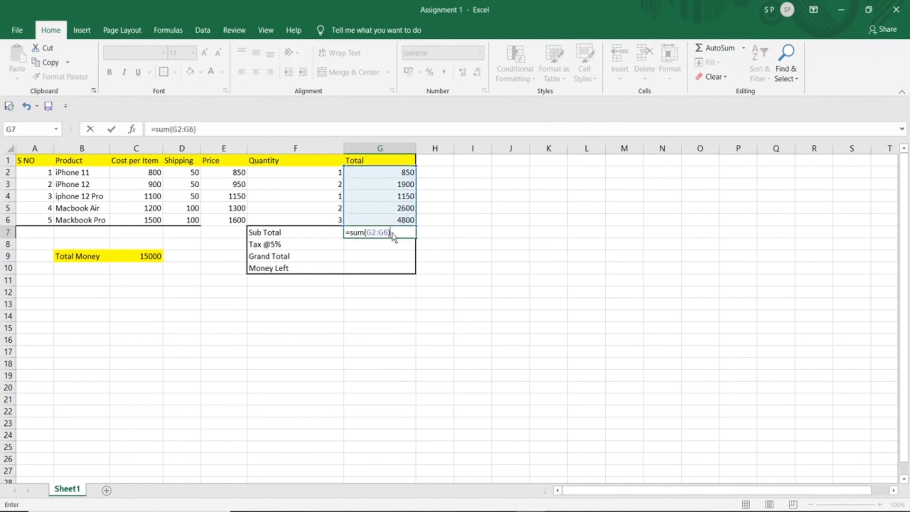
pyautogui.press('Return')
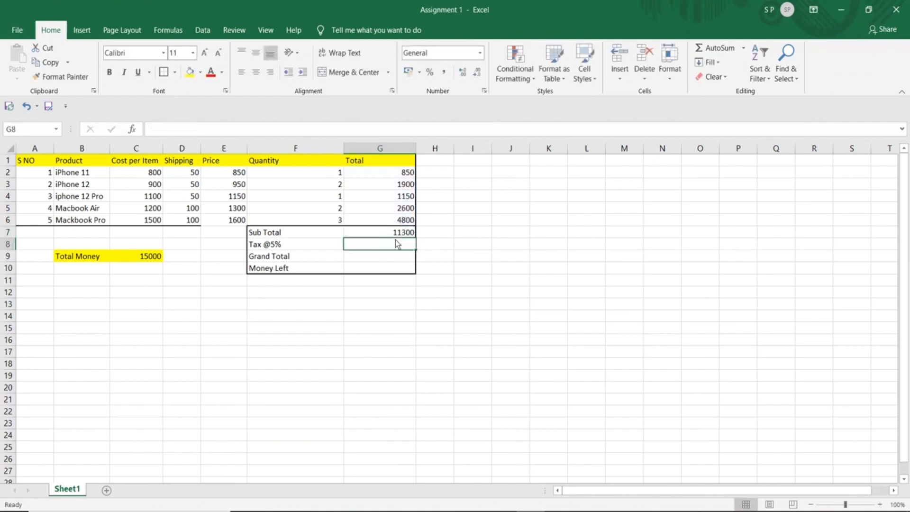
pyautogui.click(394, 235)
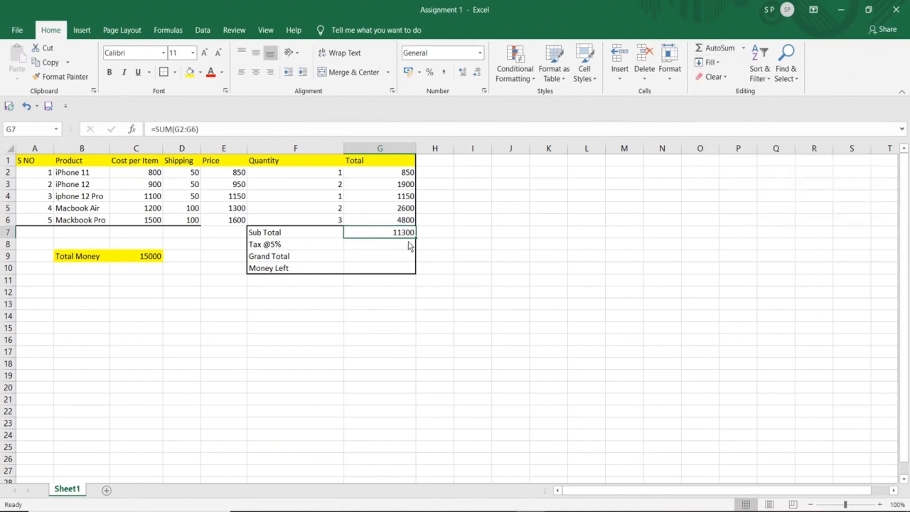
# Calculate the 5% tax on the Sub Total in G8 with =5%*G7
pyautogui.click(388, 245)
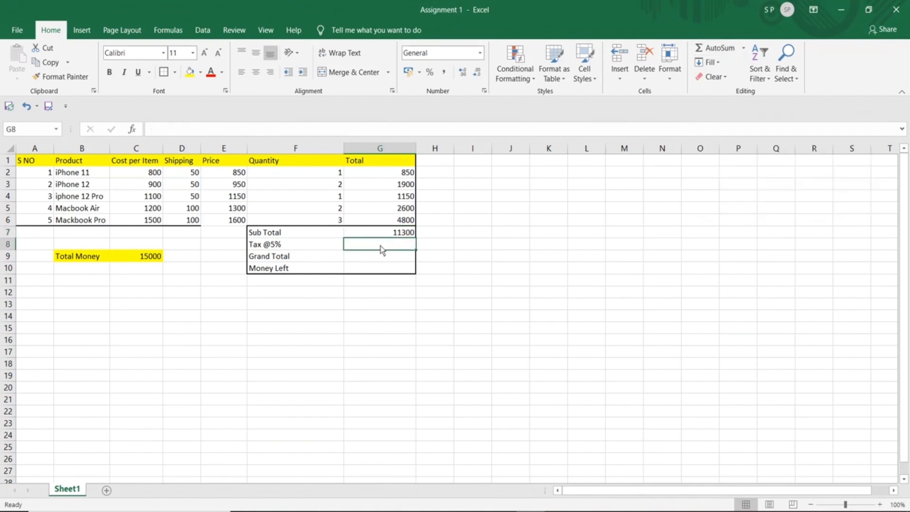
pyautogui.write('=')
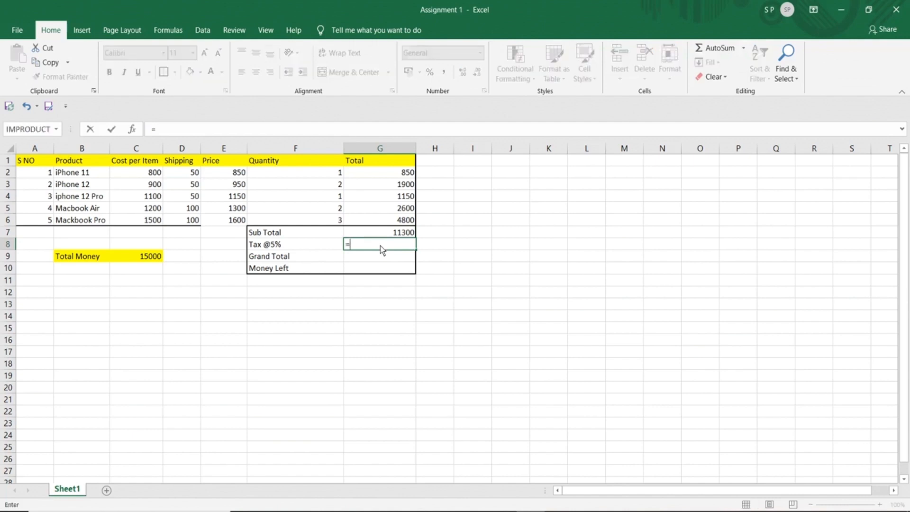
pyautogui.write('5%*')
pyautogui.click(391, 233)
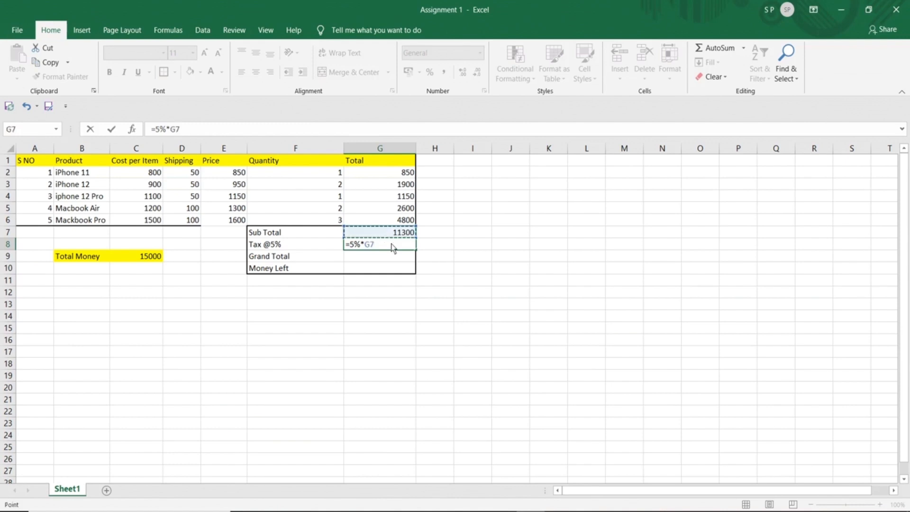
pyautogui.press('Return')
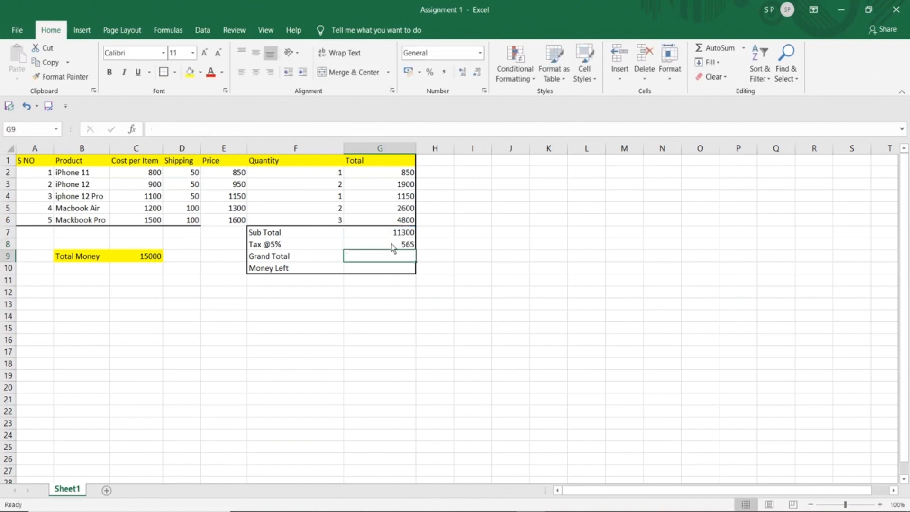
pyautogui.click(394, 245)
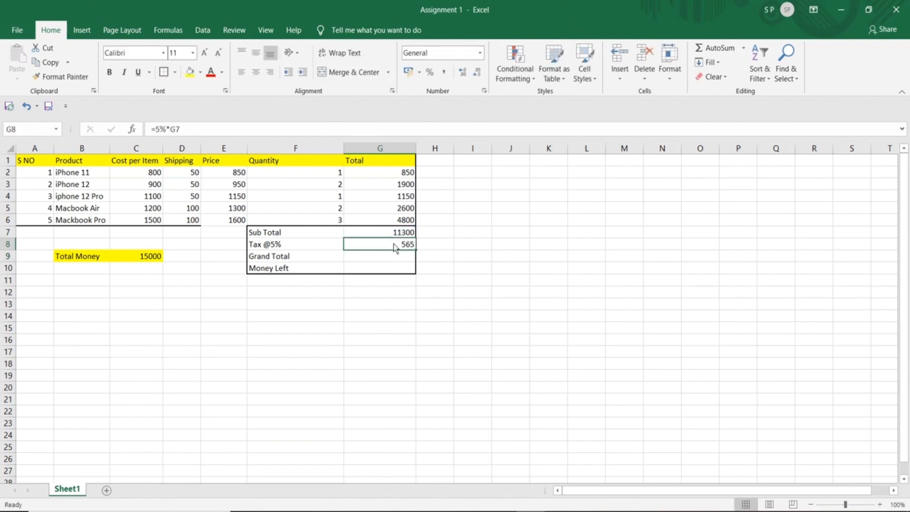
# Calculate the Grand Total in G9 by adding the Sub Total and the tax with =G7+G8
pyautogui.click(397, 260)
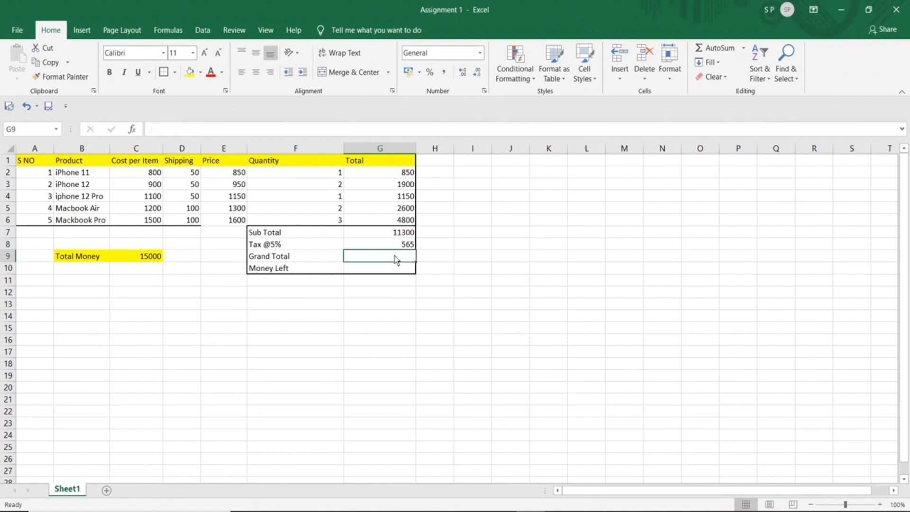
pyautogui.write('=')
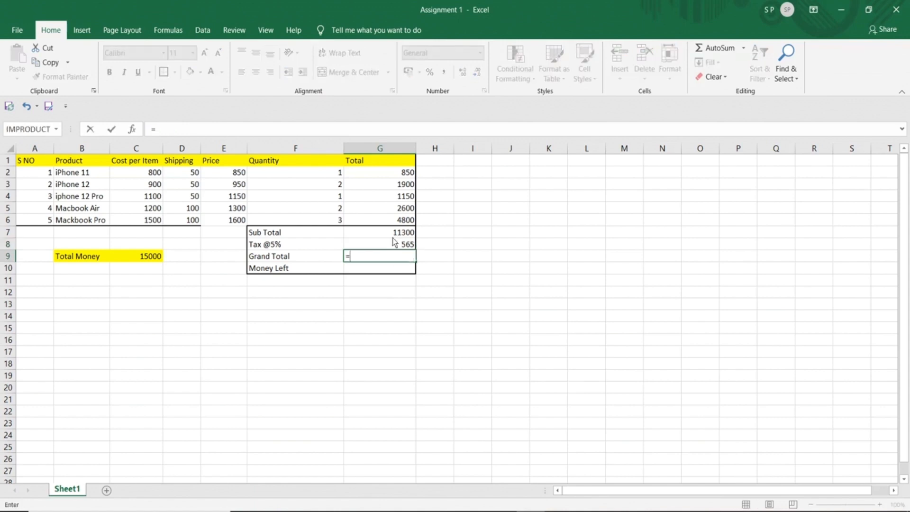
pyautogui.click(391, 236)
pyautogui.write('+')
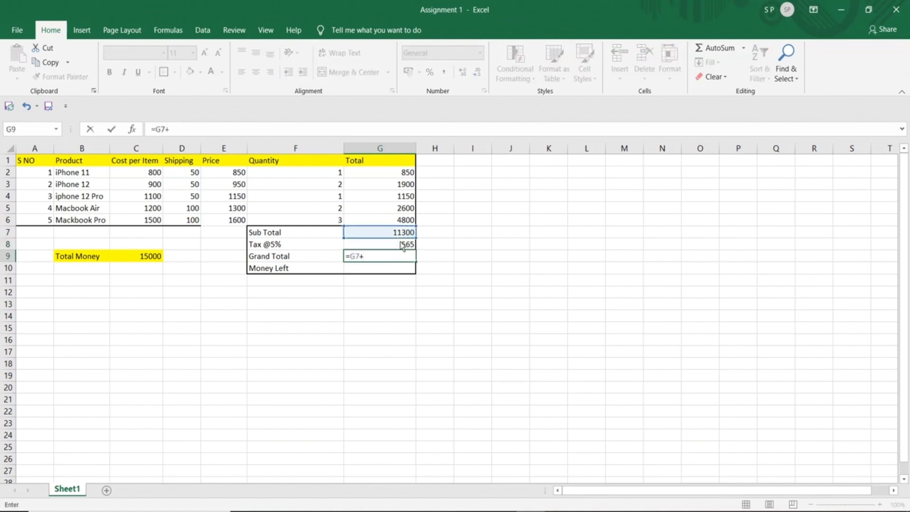
pyautogui.click(402, 247)
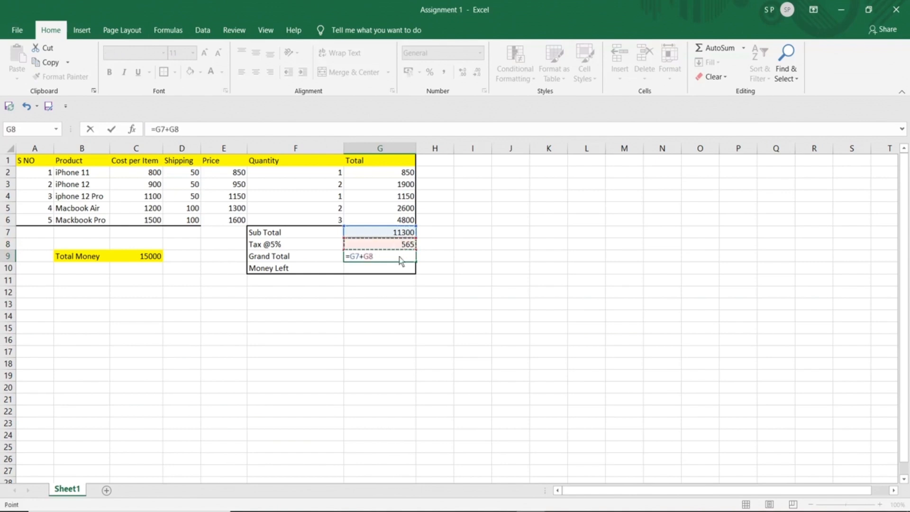
pyautogui.press('Return')
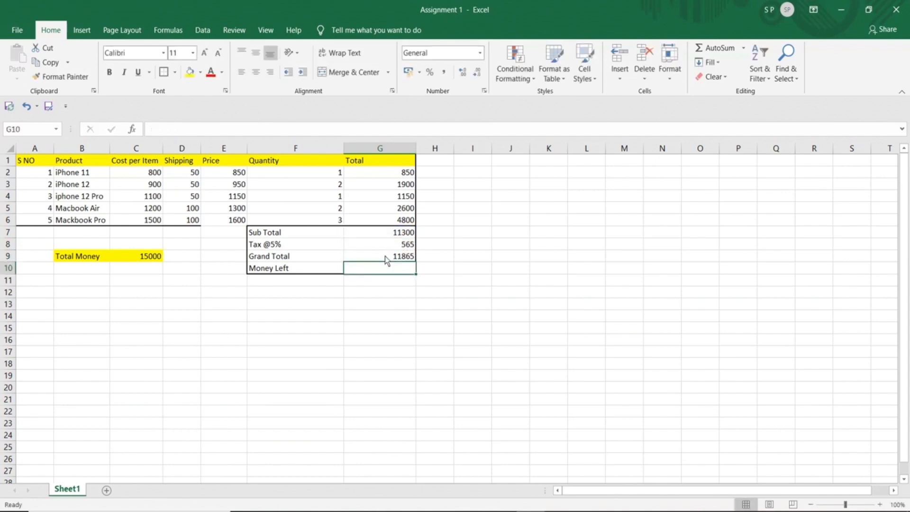
pyautogui.click(384, 256)
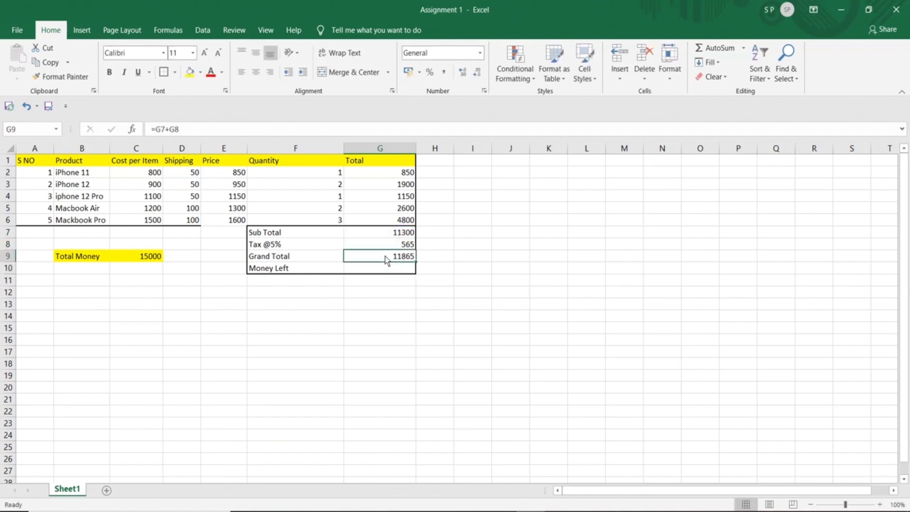
# Calculate Money Left in G10 by subtracting the Grand Total from the Total Money with =C9-G9
pyautogui.click(365, 273)
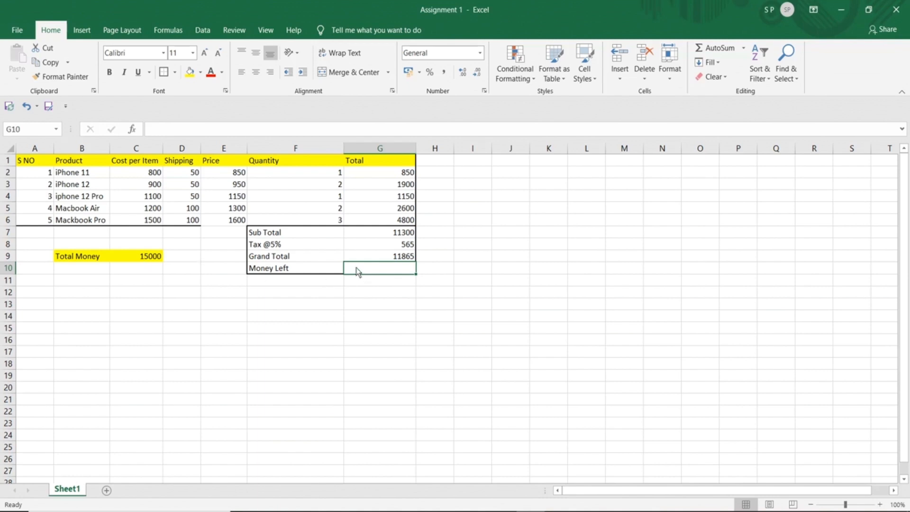
pyautogui.write('=')
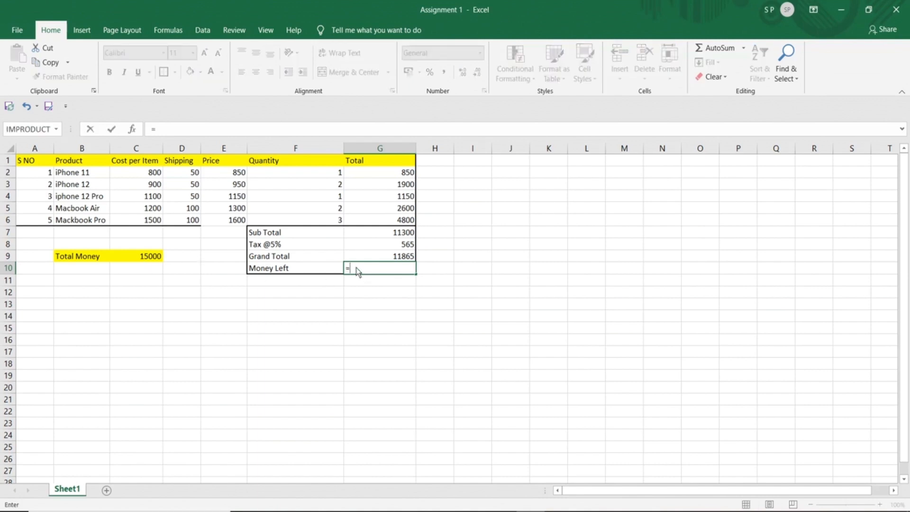
pyautogui.click(147, 258)
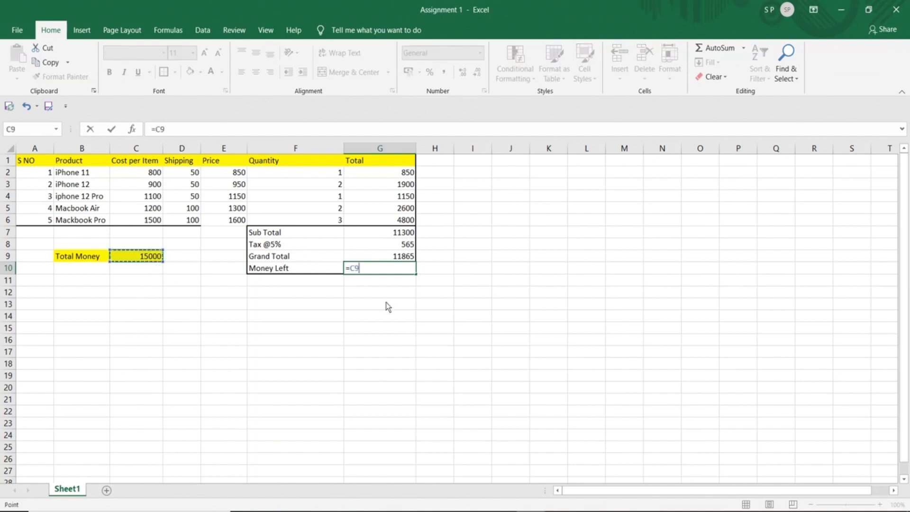
pyautogui.write('-')
pyautogui.click(400, 257)
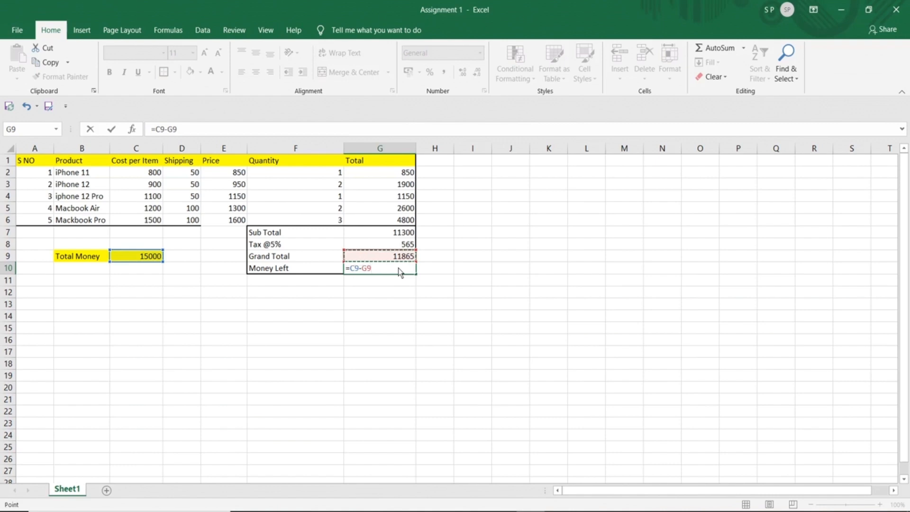
# Complete the Money Left formula =C9-G9 in cell G10
pyautogui.press('Return')
pyautogui.click(388, 271)
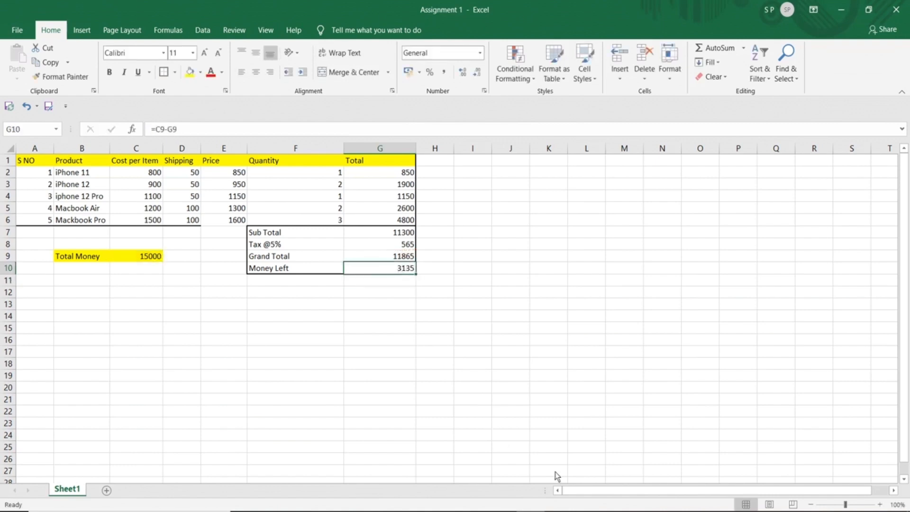
pyautogui.click(749, 511)
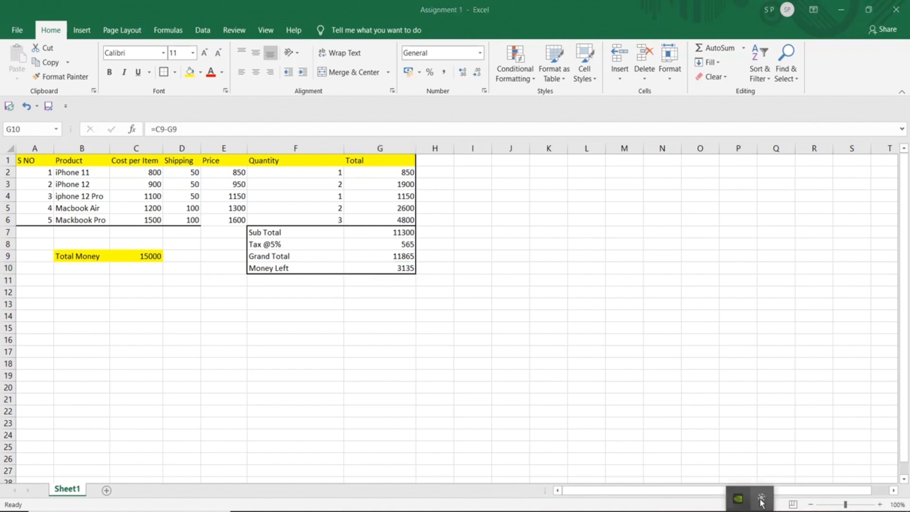
pyautogui.click(762, 500)
pyautogui.click(876, 481)
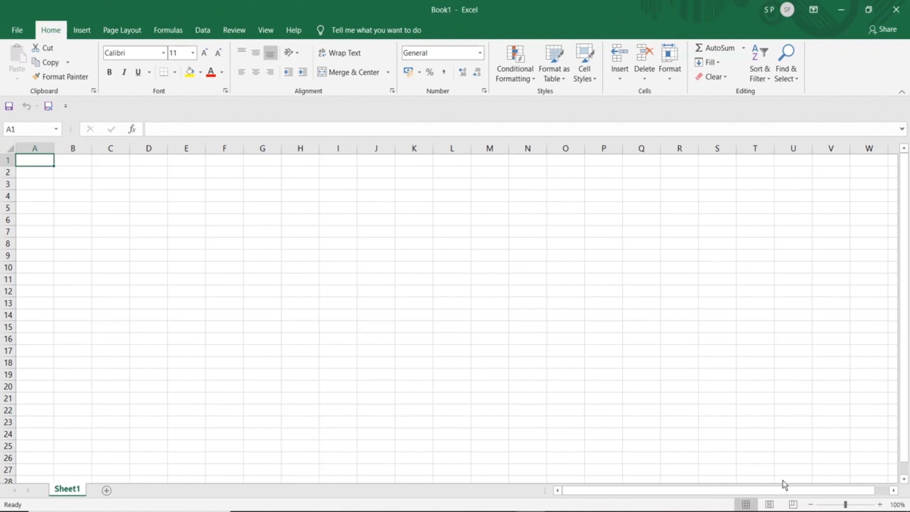
pyautogui.click(212, 209)
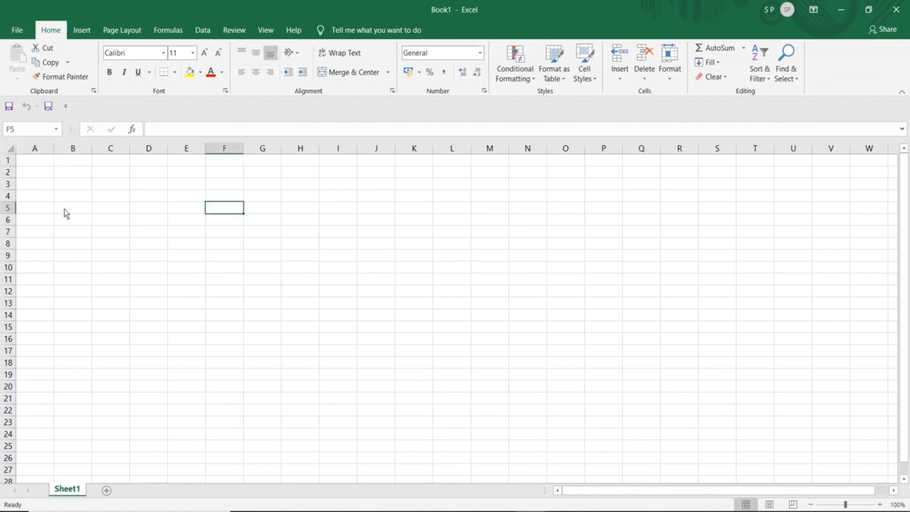
pyautogui.click(39, 210)
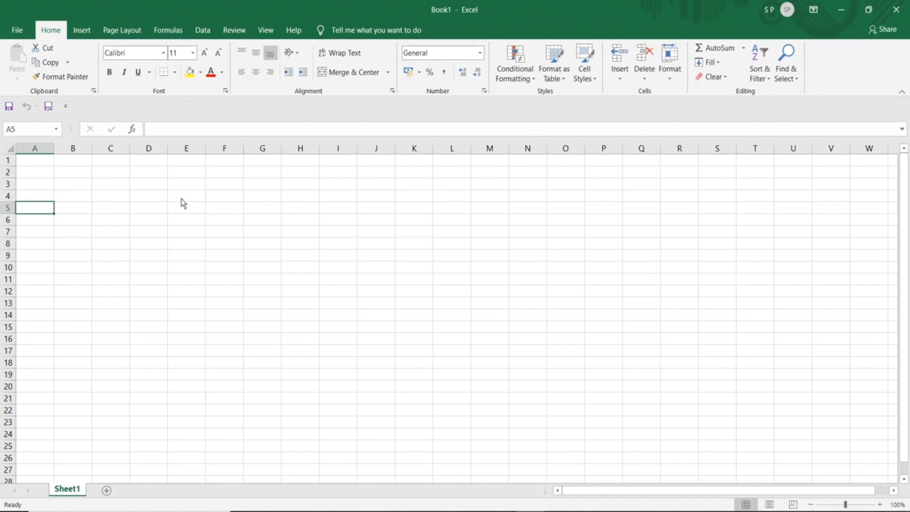
pyautogui.click(230, 212)
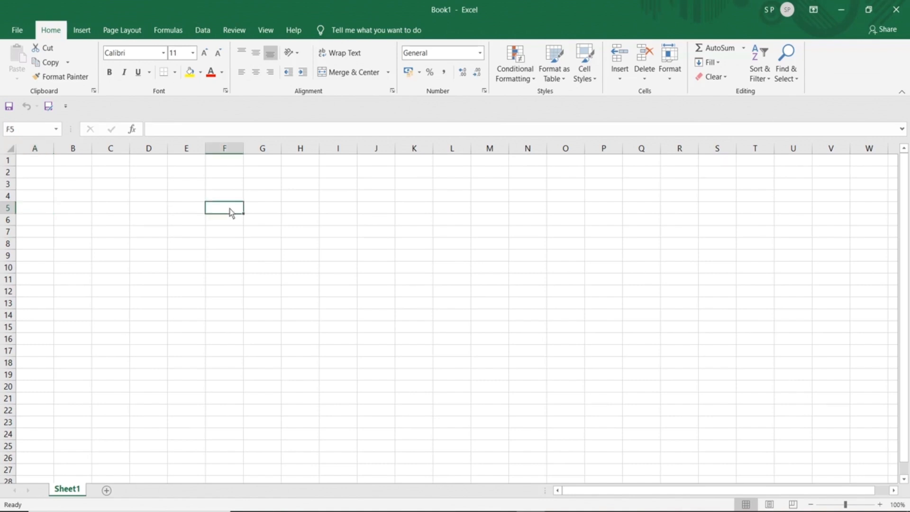
pyautogui.click(265, 212)
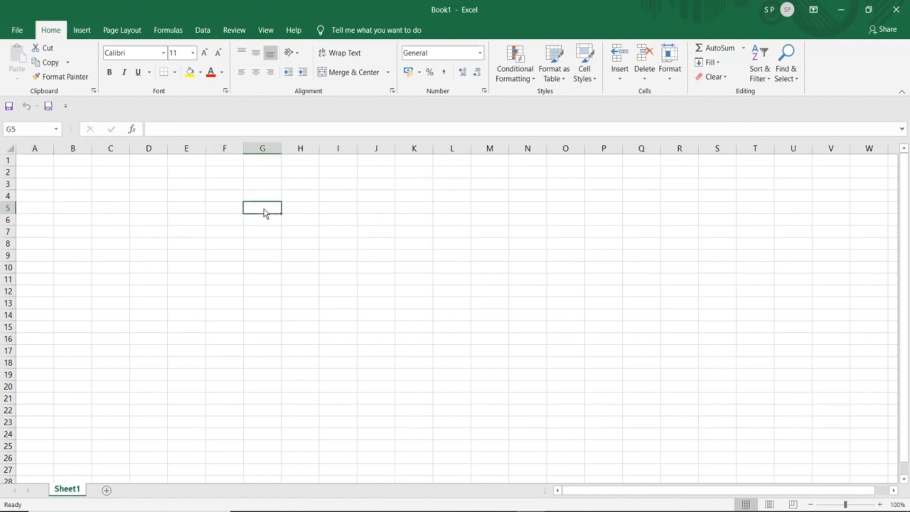
pyautogui.click(316, 213)
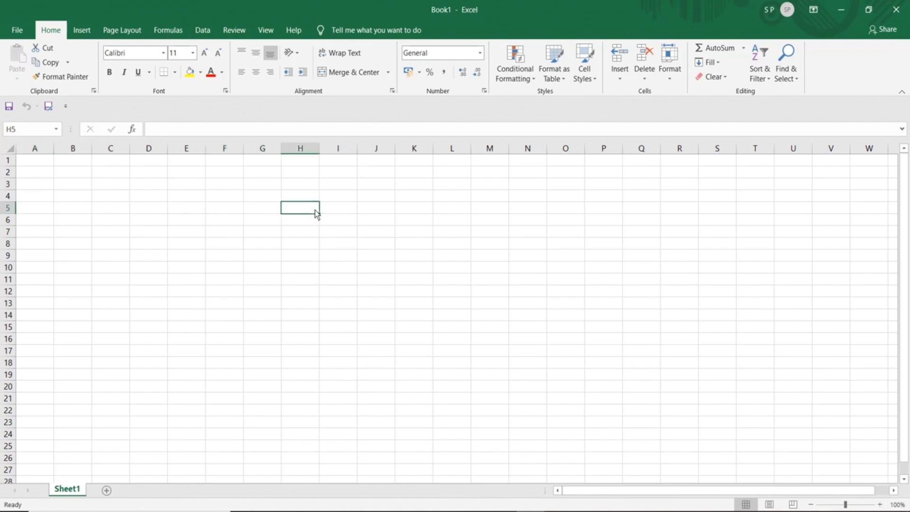
# Enter a first name in cell G5 and the number 12345 in cell I5
pyautogui.click(260, 211)
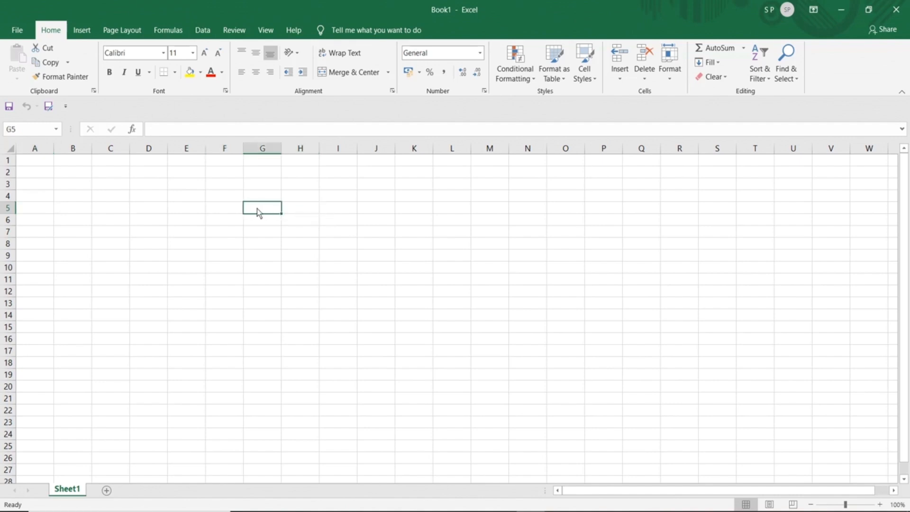
pyautogui.write('John')
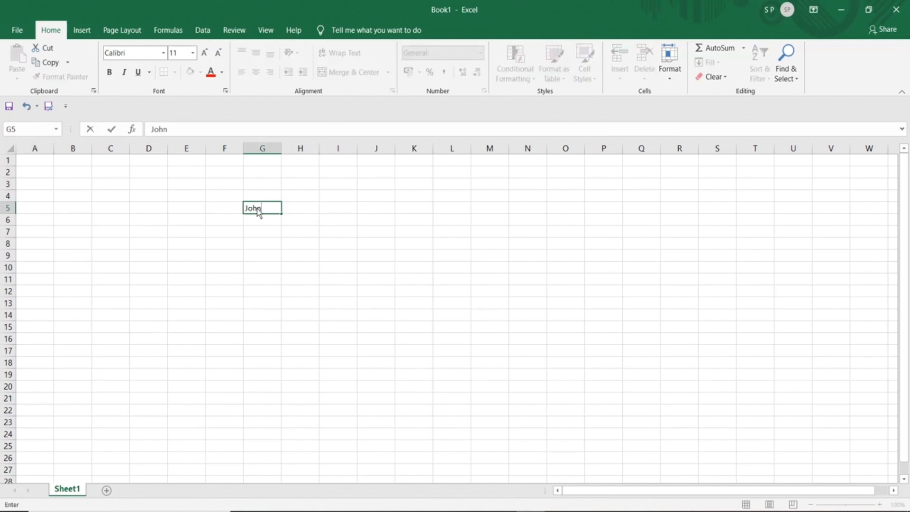
pyautogui.press('Tab')
pyautogui.press('Tab')
pyautogui.write('12345')
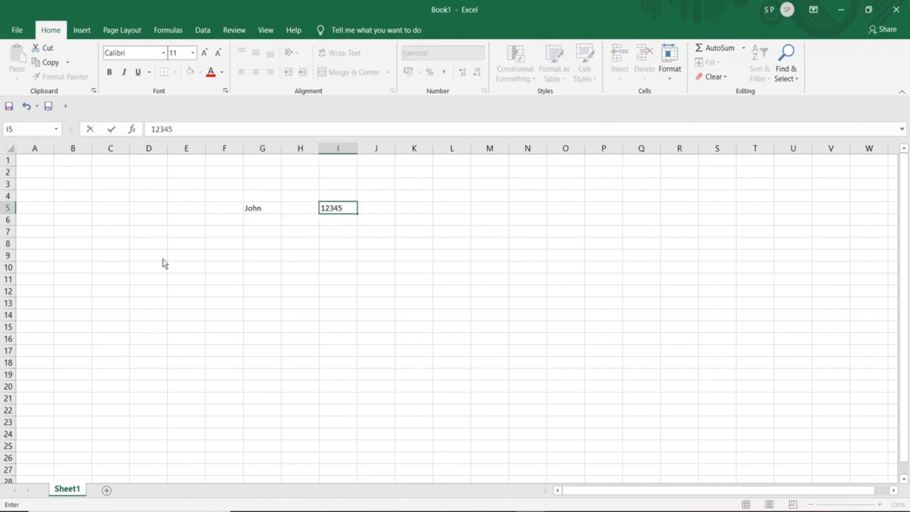
pyautogui.click(252, 211)
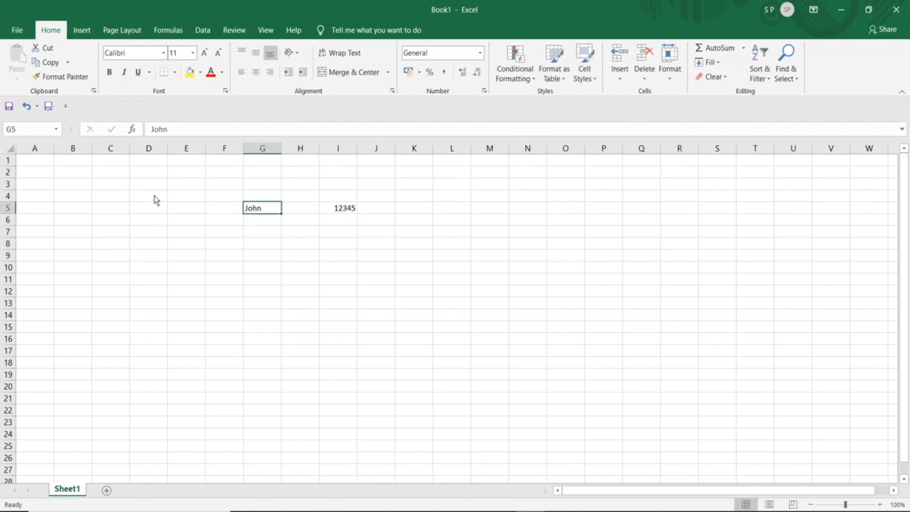
# Examine the number format categories for the empty cell C5 and the name cell G5 in Format Cells
pyautogui.click(120, 209)
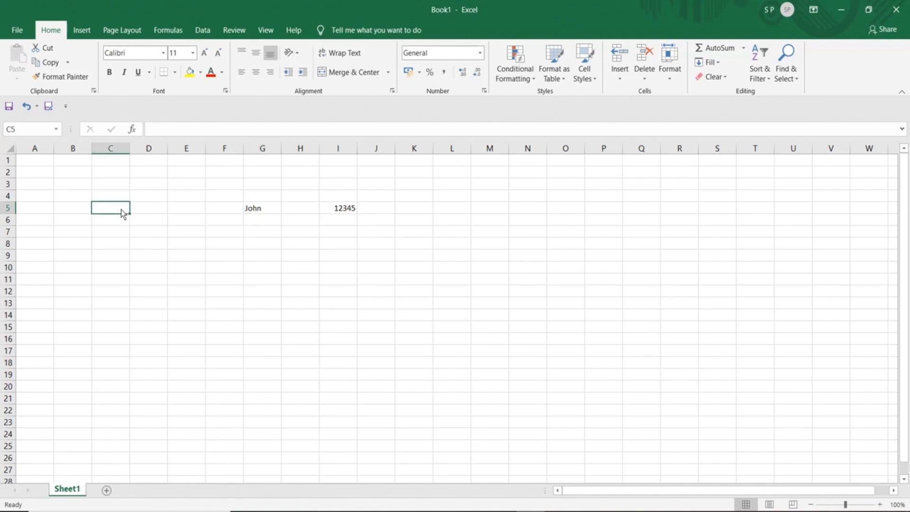
pyautogui.rightClick(122, 213)
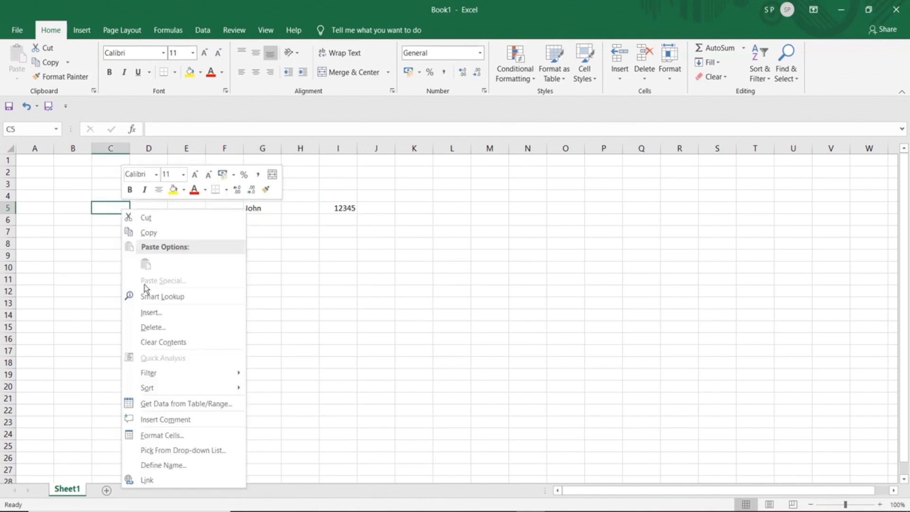
pyautogui.click(165, 436)
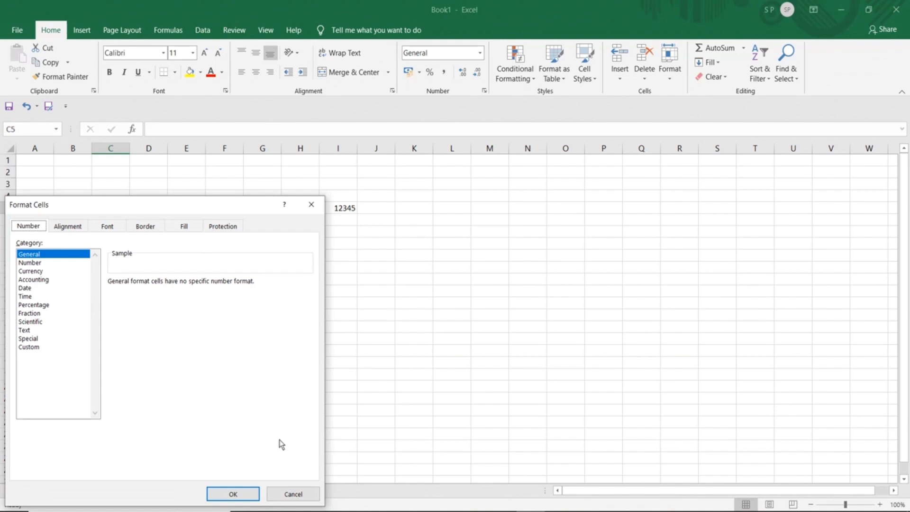
pyautogui.click(234, 494)
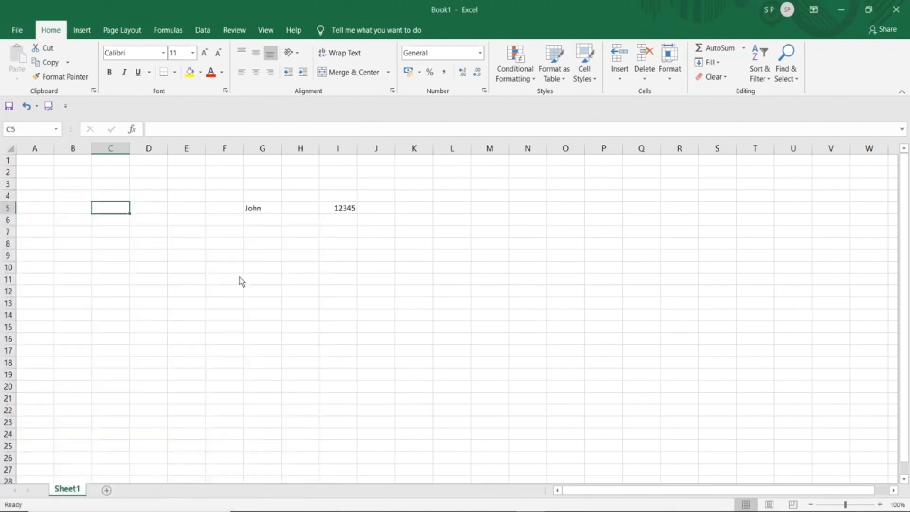
pyautogui.click(260, 209)
pyautogui.rightClick(260, 210)
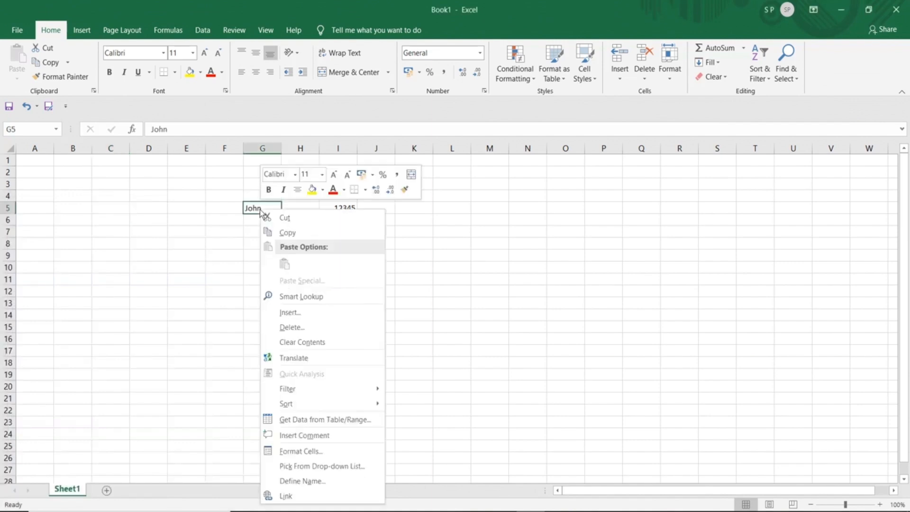
pyautogui.click(306, 456)
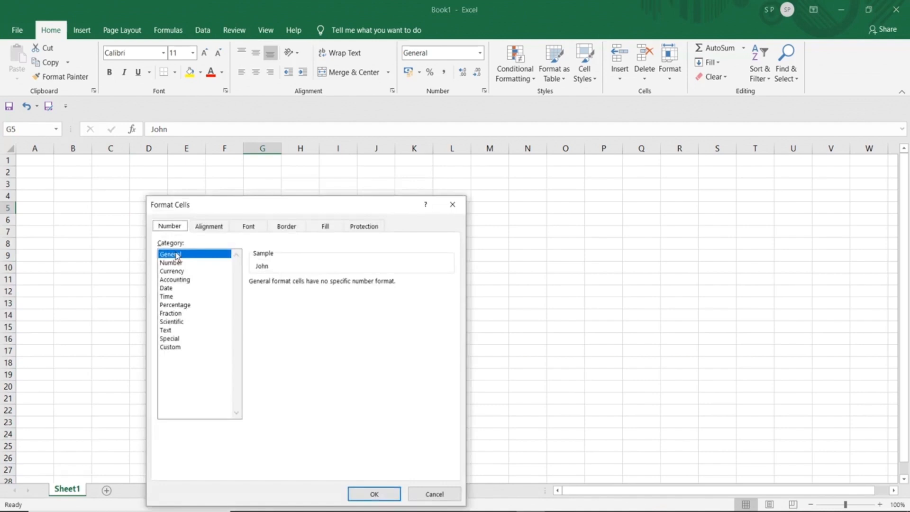
pyautogui.click(433, 494)
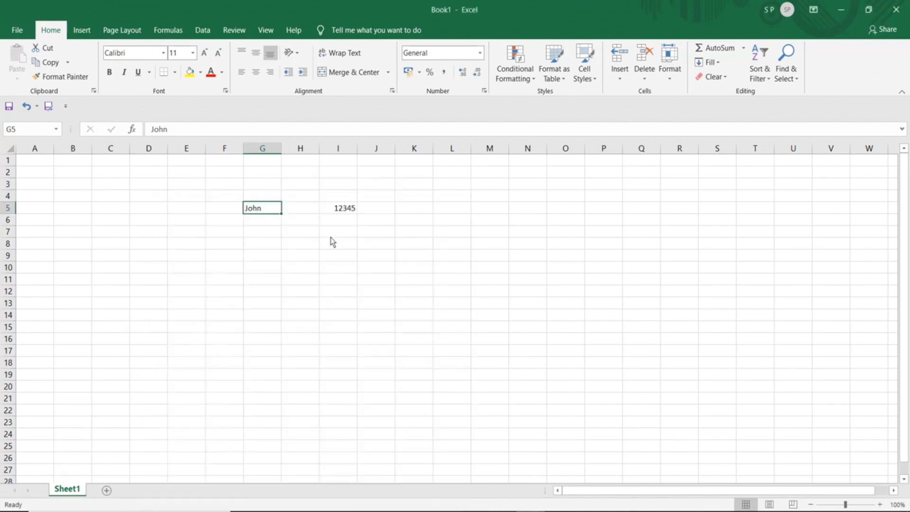
# Change the number format of the 12345 entry in cell I5 to Text
pyautogui.rightClick(343, 209)
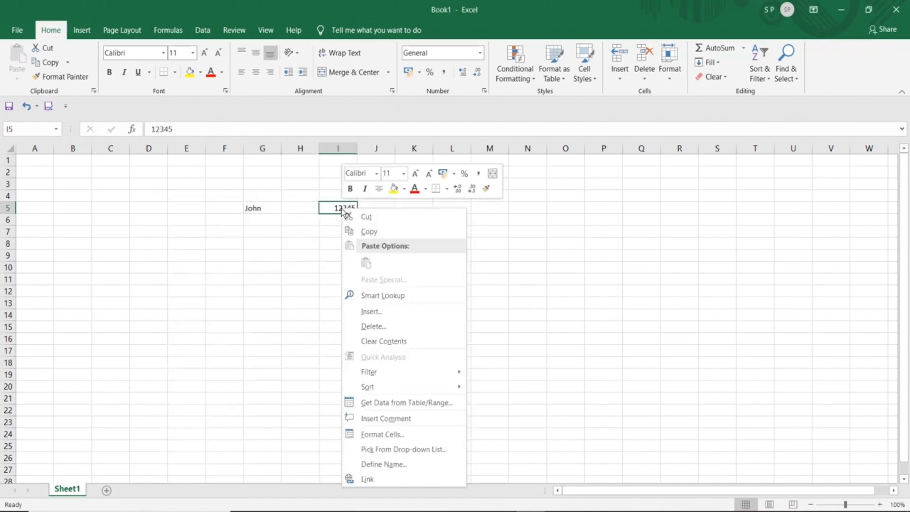
pyautogui.click(372, 435)
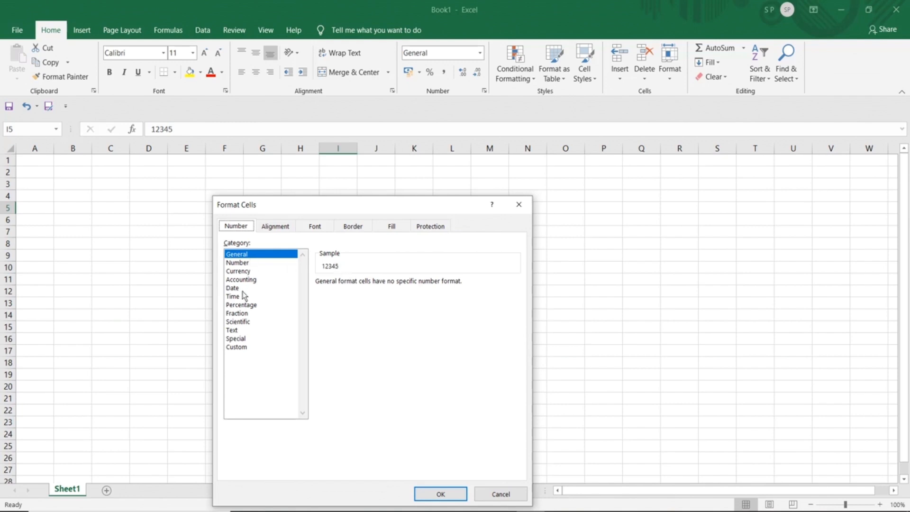
pyautogui.click(237, 331)
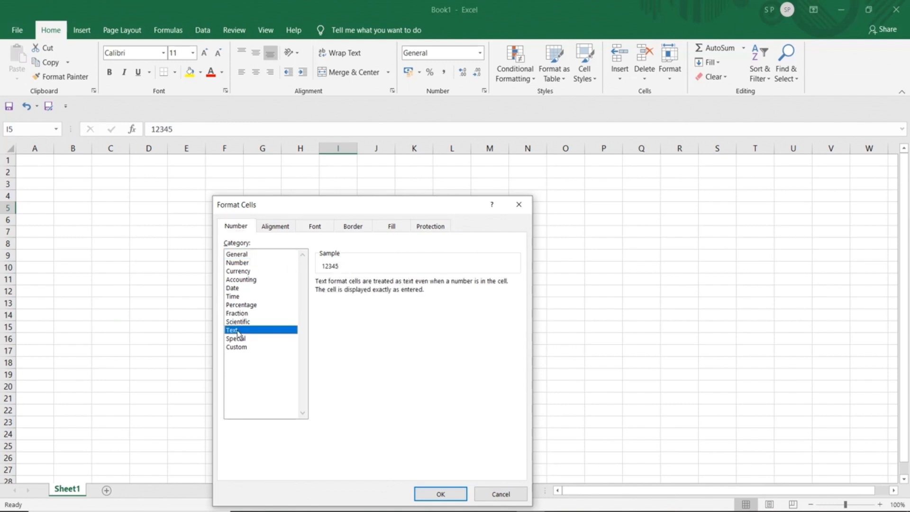
pyautogui.click(427, 495)
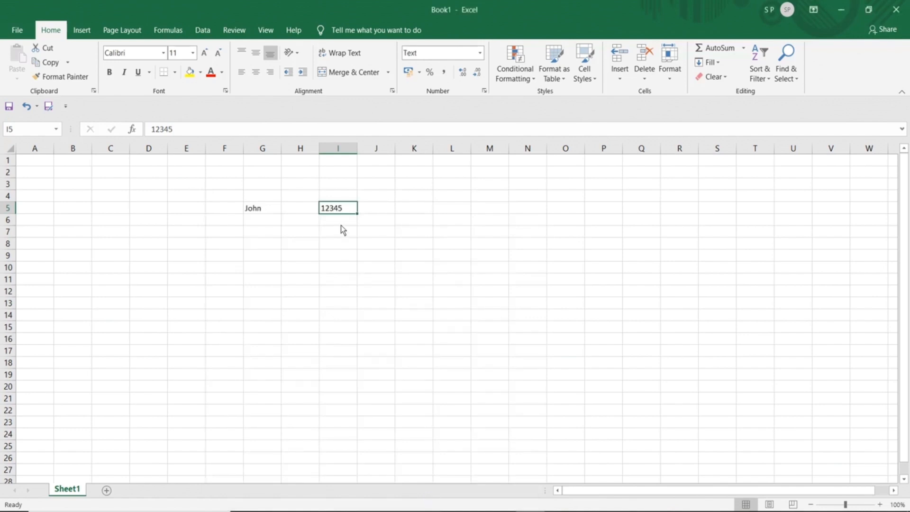
# Apply the Number format with 2 decimal places to the name in cell G5
pyautogui.click(263, 208)
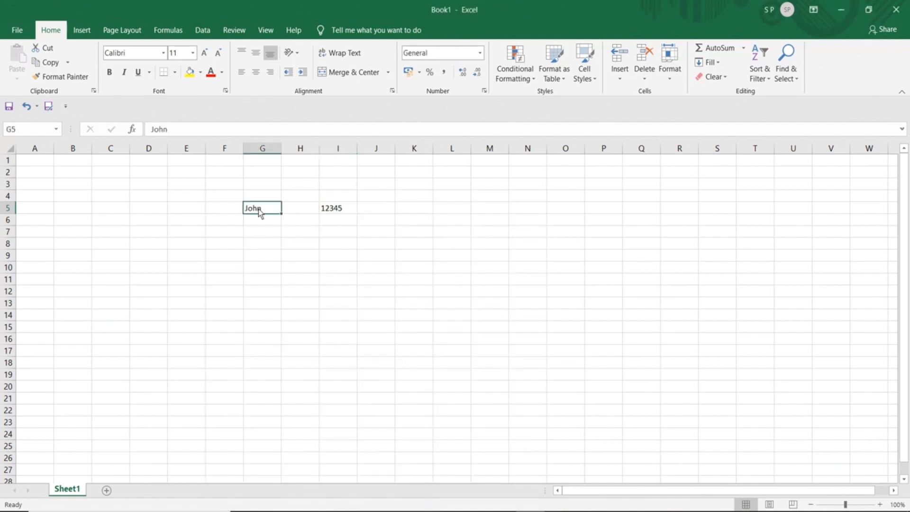
pyautogui.rightClick(260, 212)
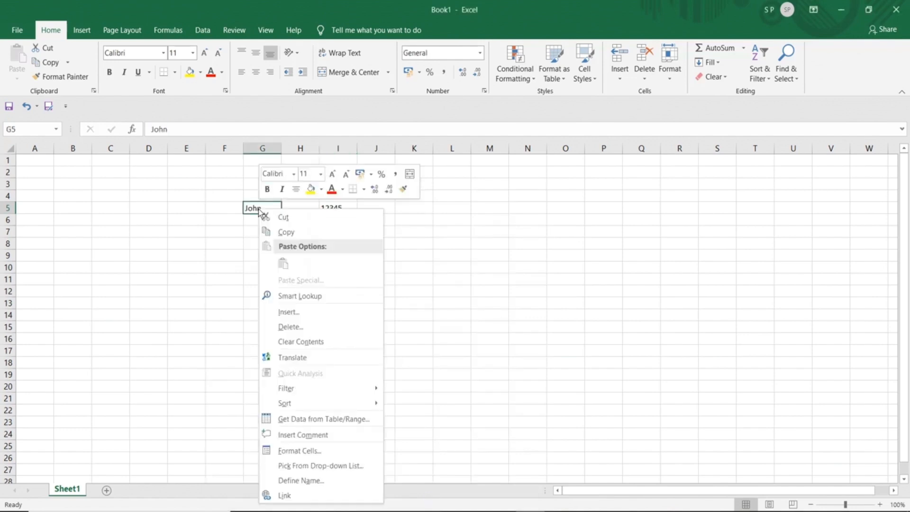
pyautogui.click(320, 451)
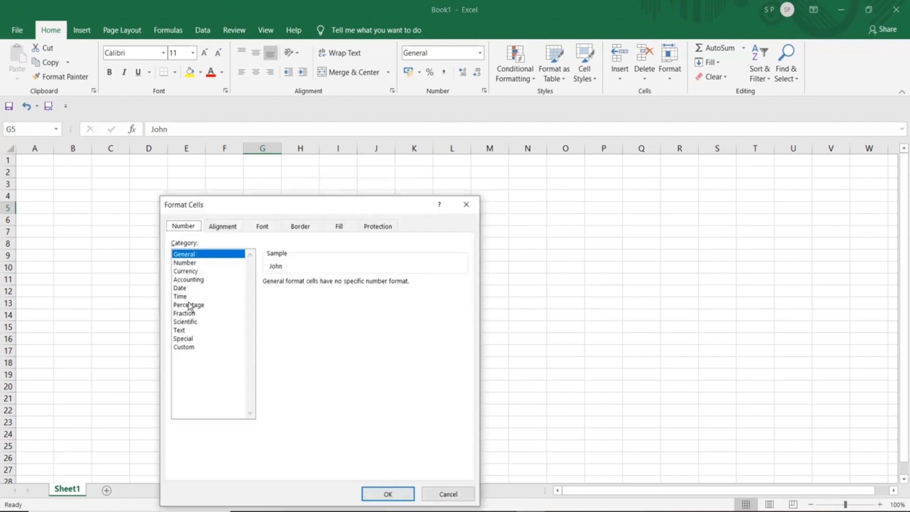
pyautogui.click(182, 263)
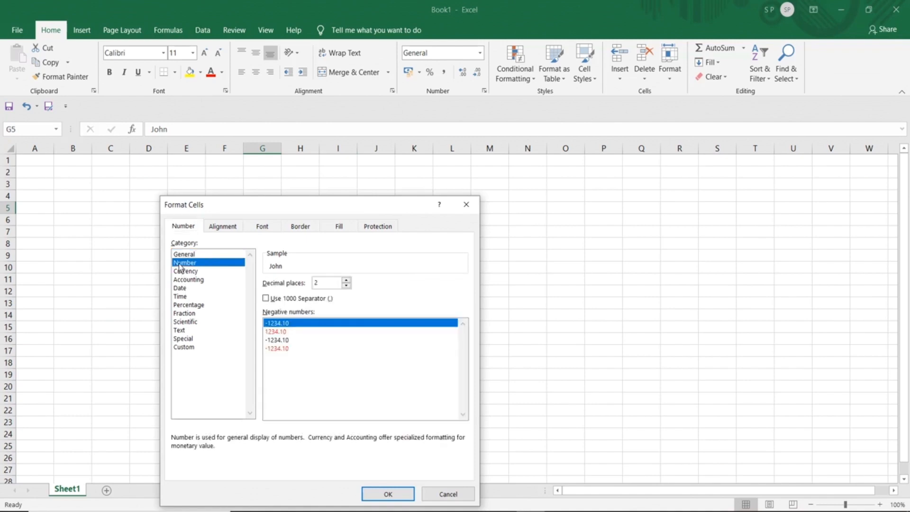
pyautogui.click(379, 495)
pyautogui.click(262, 220)
pyautogui.click(307, 232)
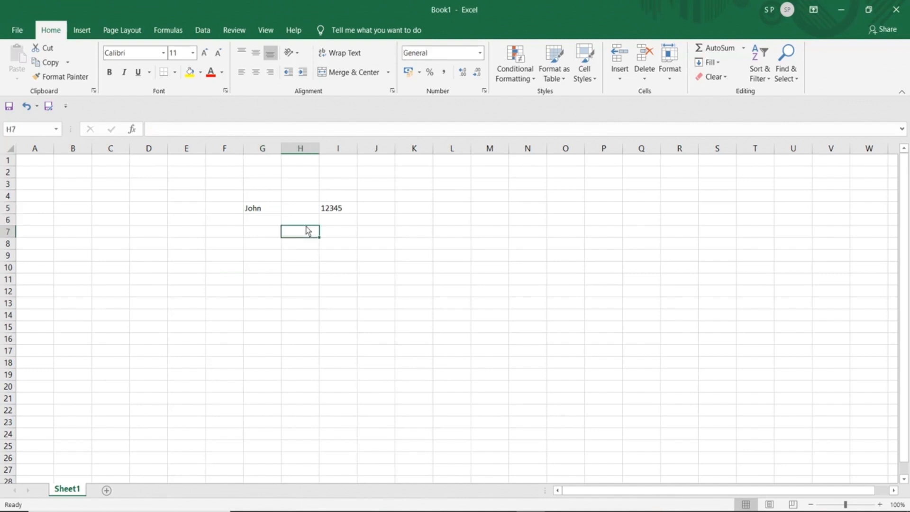
pyautogui.click(350, 223)
pyautogui.click(338, 208)
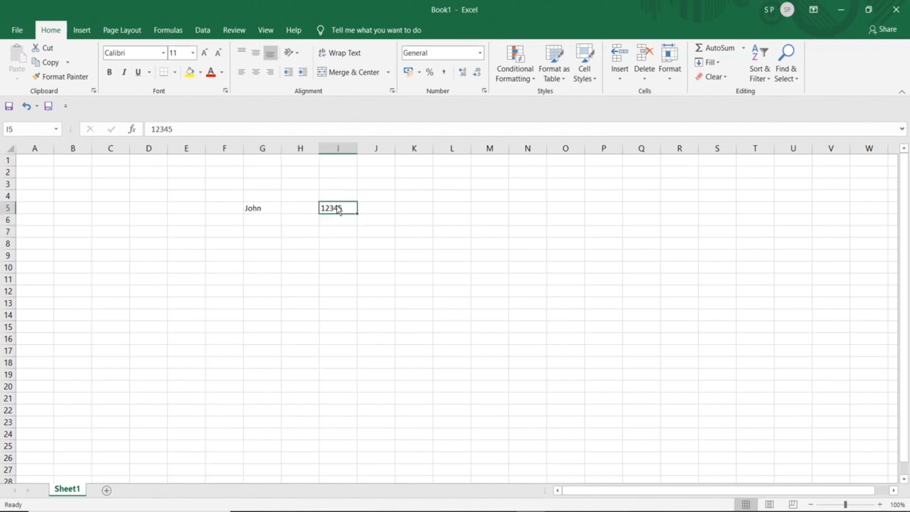
pyautogui.click(268, 211)
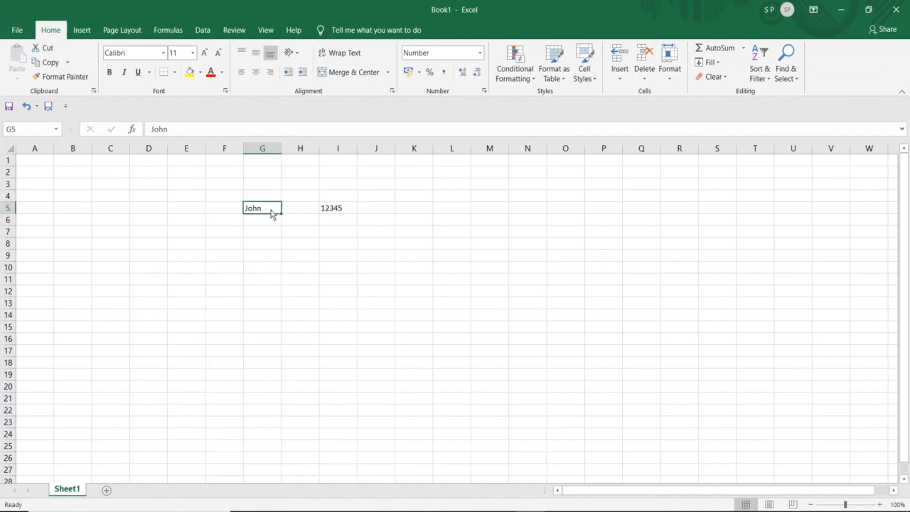
pyautogui.click(232, 260)
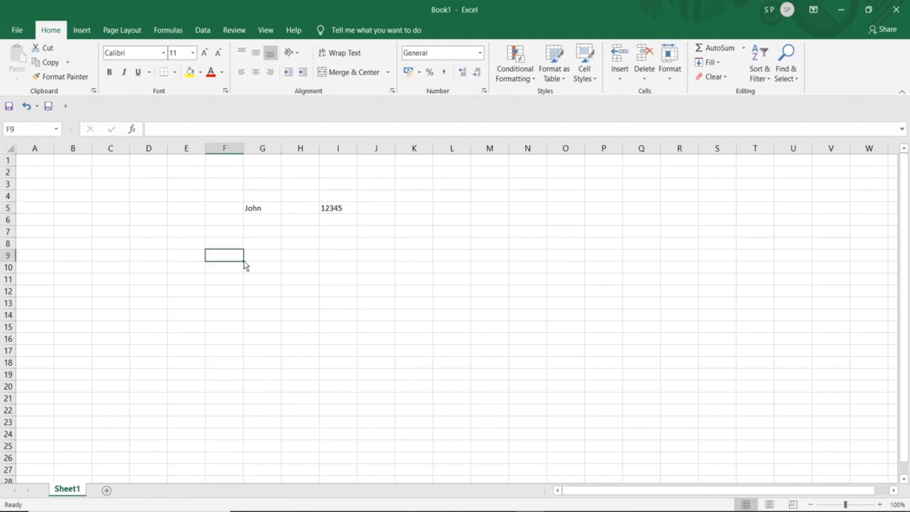
pyautogui.moveTo(244, 261); pyautogui.dragTo(339, 279)
pyautogui.click(312, 267)
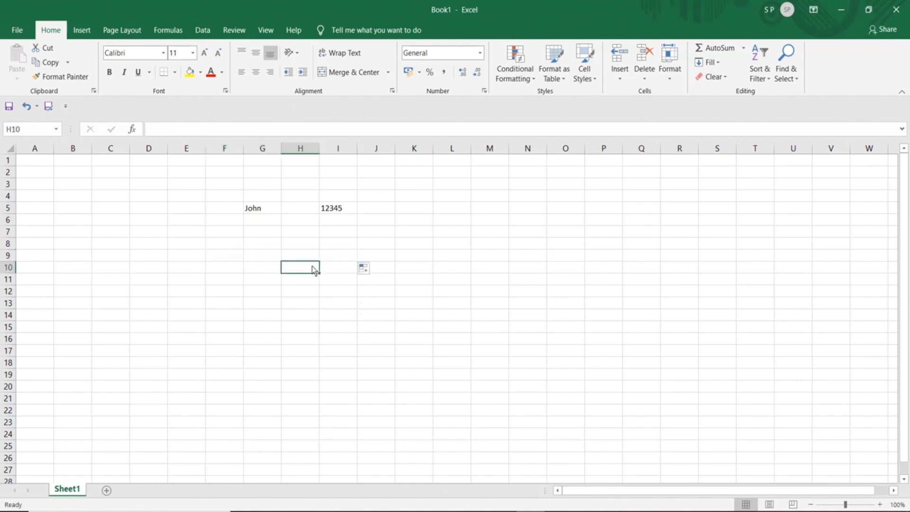
# Enter the date 1/1/2020 in cell G9
pyautogui.click(261, 259)
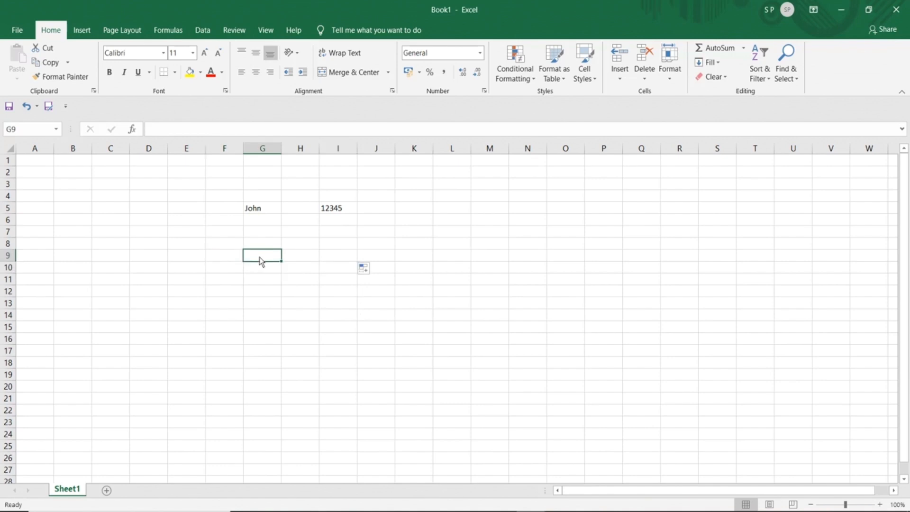
pyautogui.write('1/1')
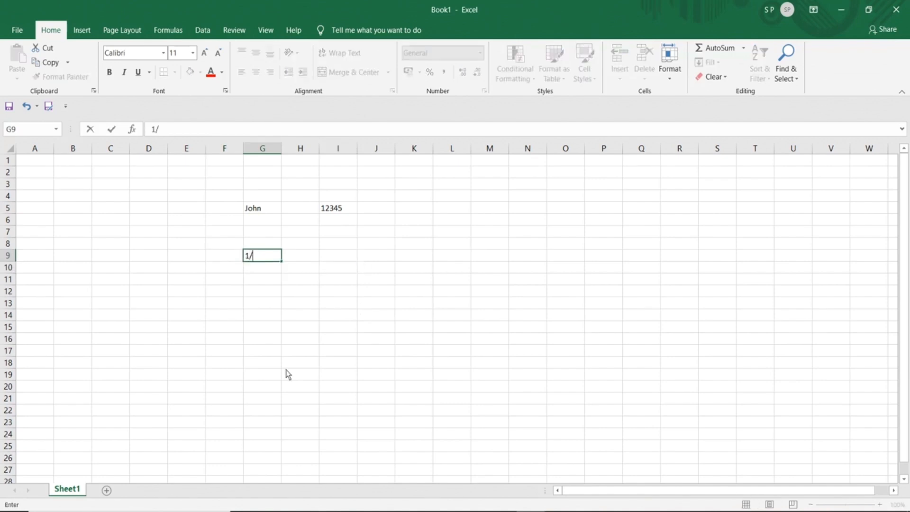
pyautogui.write('2020')
pyautogui.press('Return')
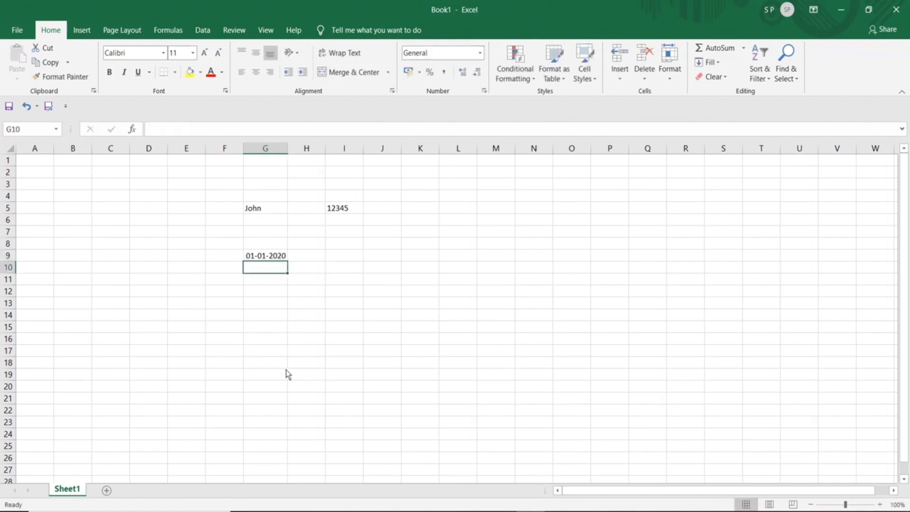
# Apply the custom dd-mmm format to the date in cell G9
pyautogui.click(265, 259)
pyautogui.rightClick(265, 259)
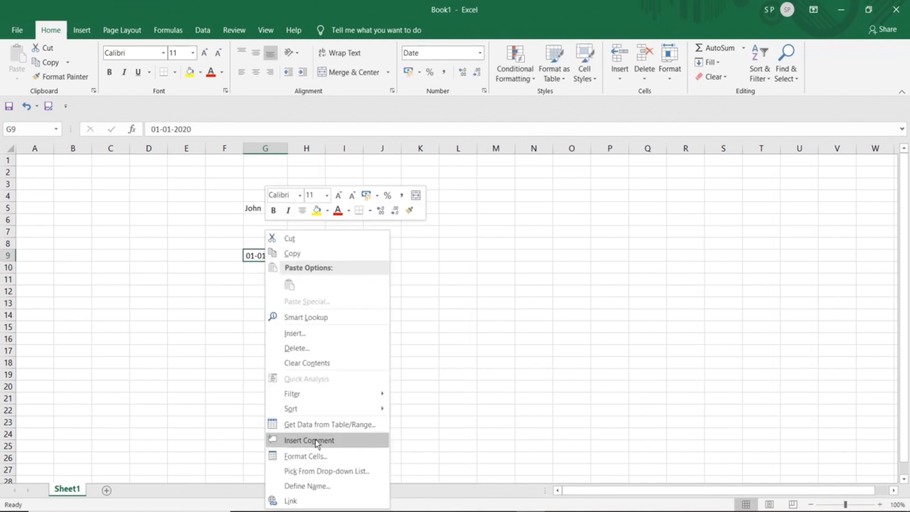
pyautogui.click(321, 455)
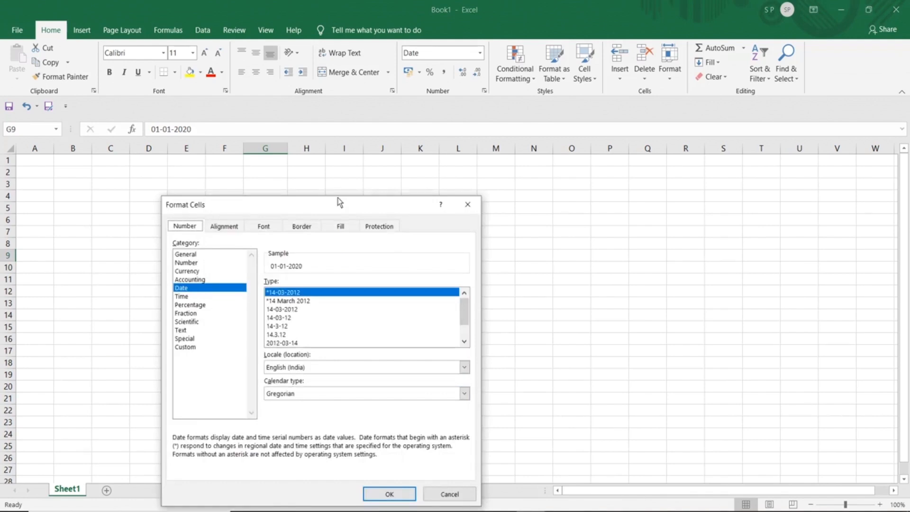
pyautogui.moveTo(335, 205); pyautogui.dragTo(546, 165)
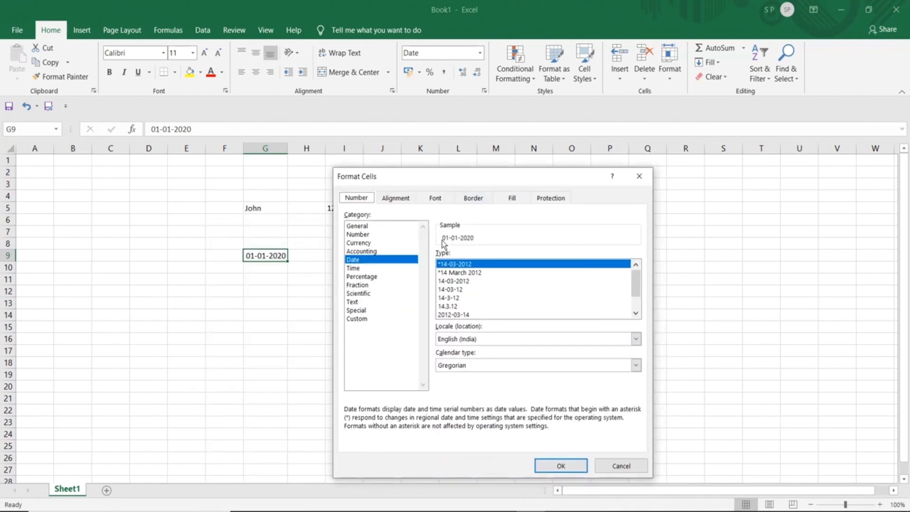
pyautogui.click(351, 319)
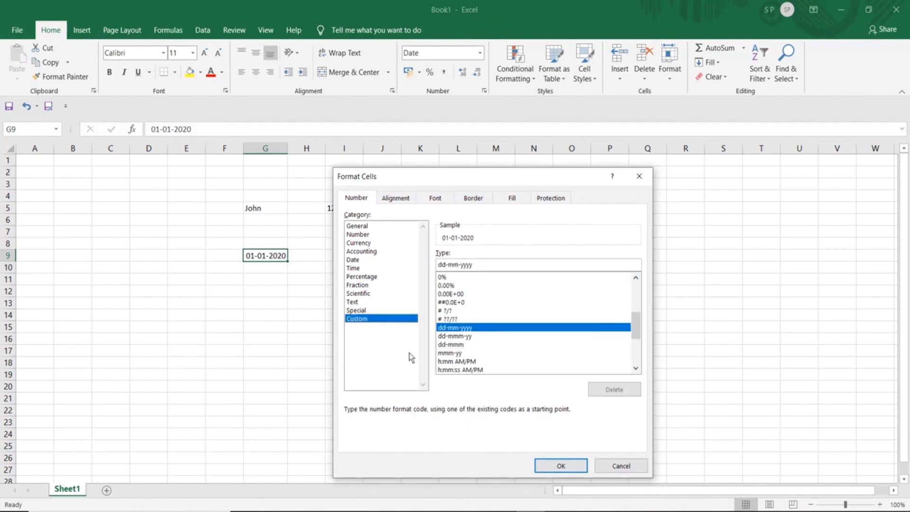
pyautogui.click(460, 345)
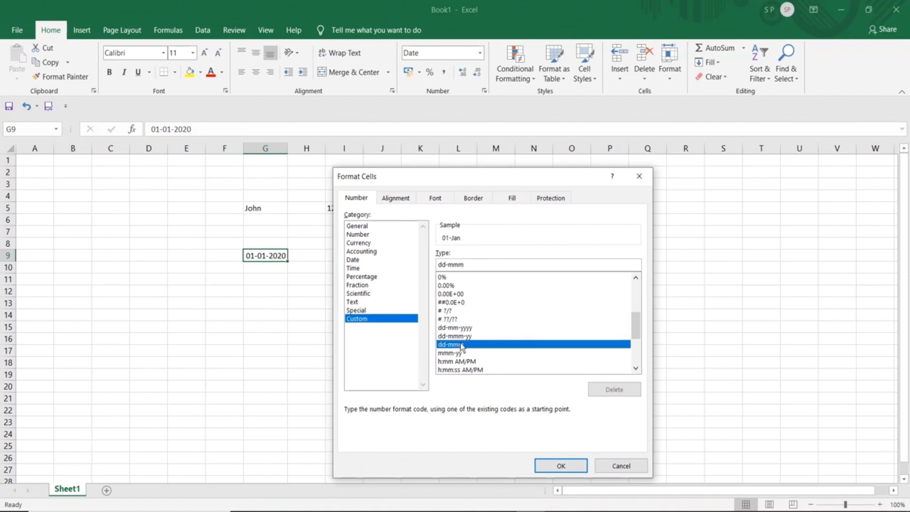
pyautogui.click(555, 467)
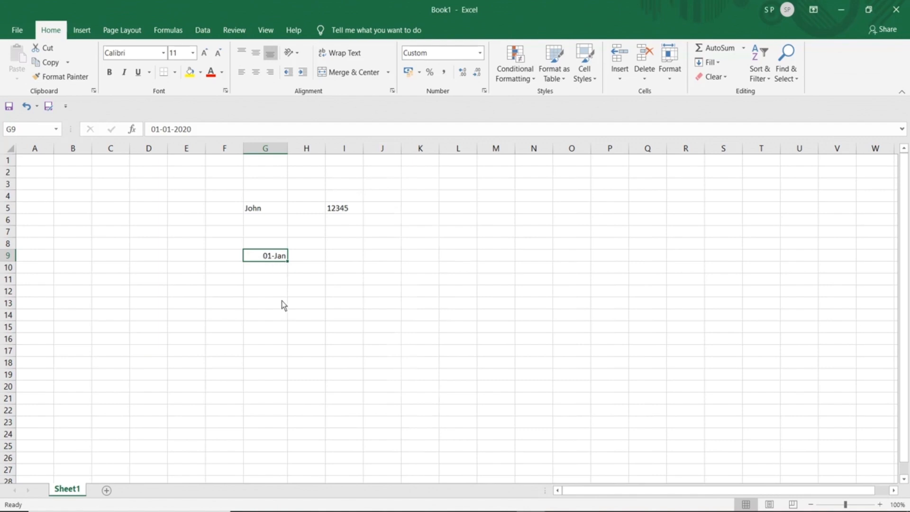
# Set the custom number format of the date in cell G9 to dd-mm-yyyy
pyautogui.rightClick(271, 256)
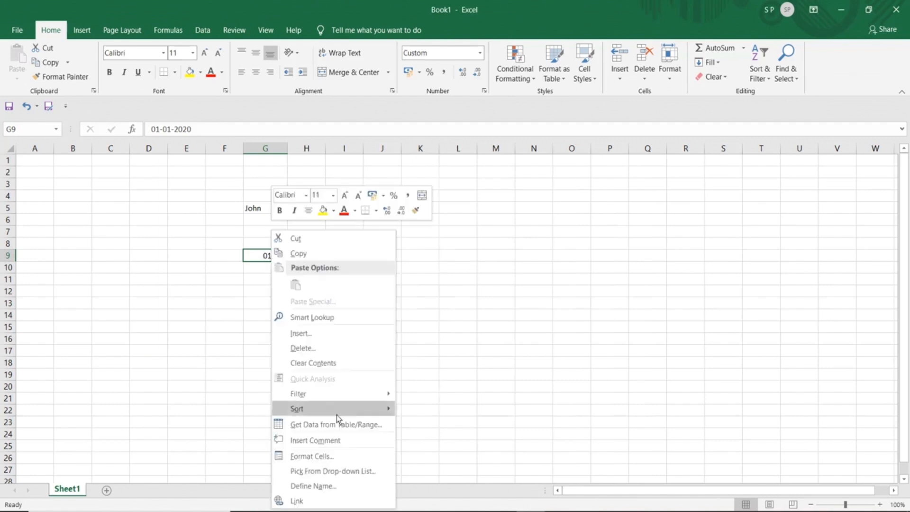
pyautogui.click(346, 456)
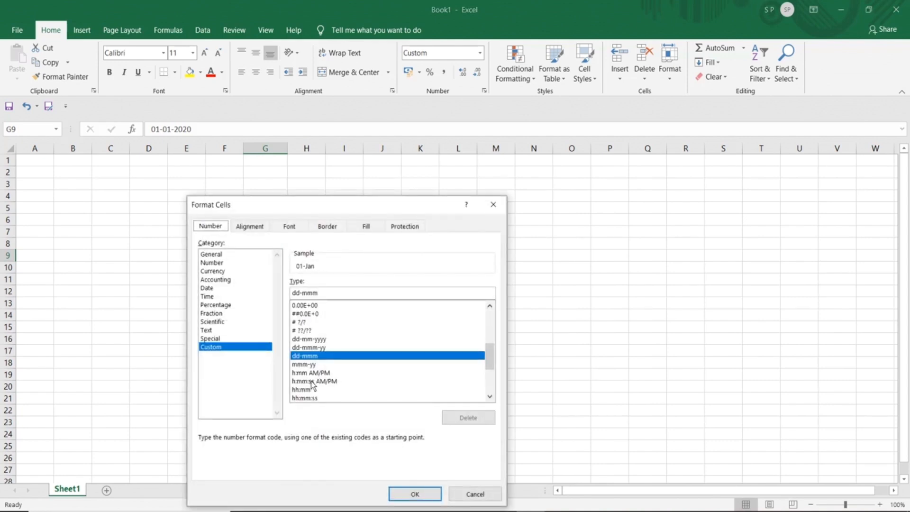
pyautogui.click(313, 382)
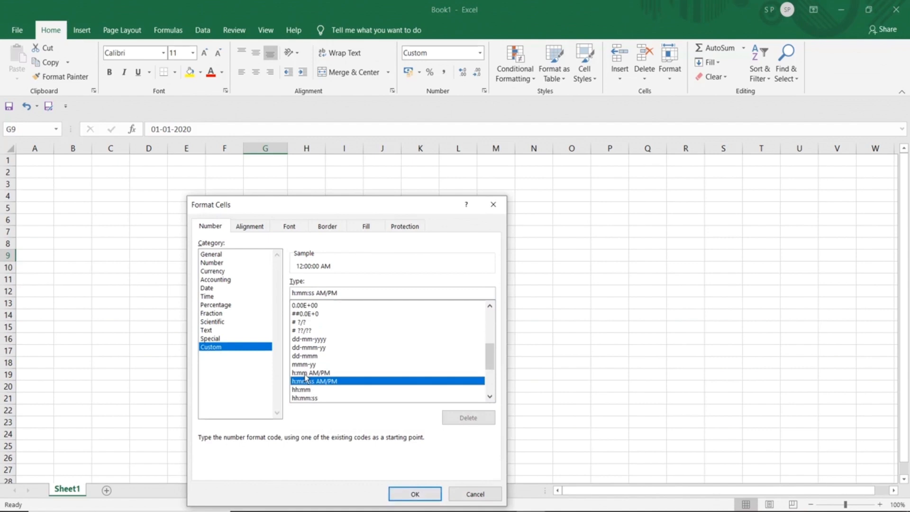
pyautogui.click(301, 339)
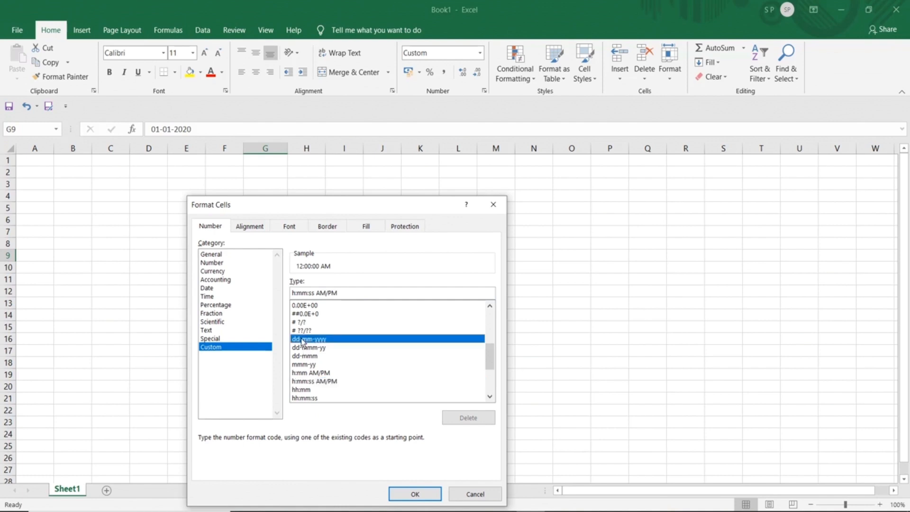
pyautogui.click(403, 494)
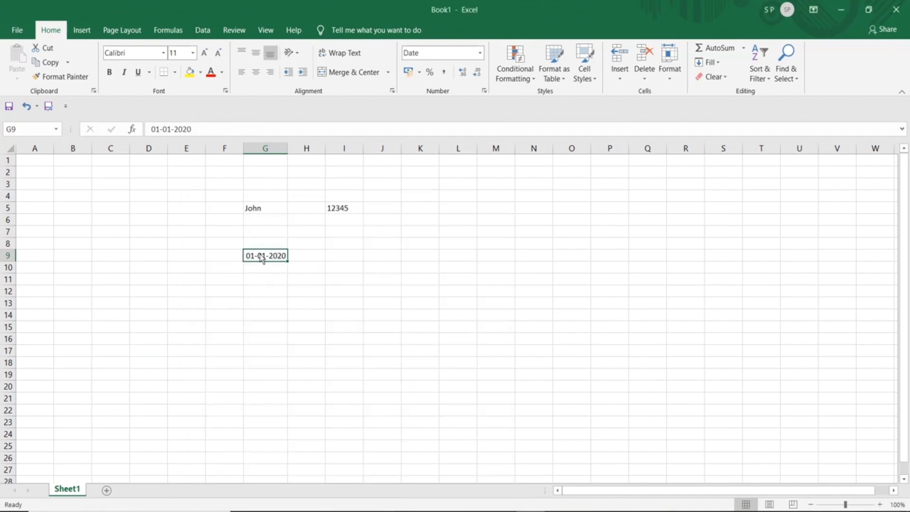
# Check the formats of cells G5 and I5, and preview the Number format for the 12345 entry without applying it
pyautogui.click(341, 258)
pyautogui.click(264, 210)
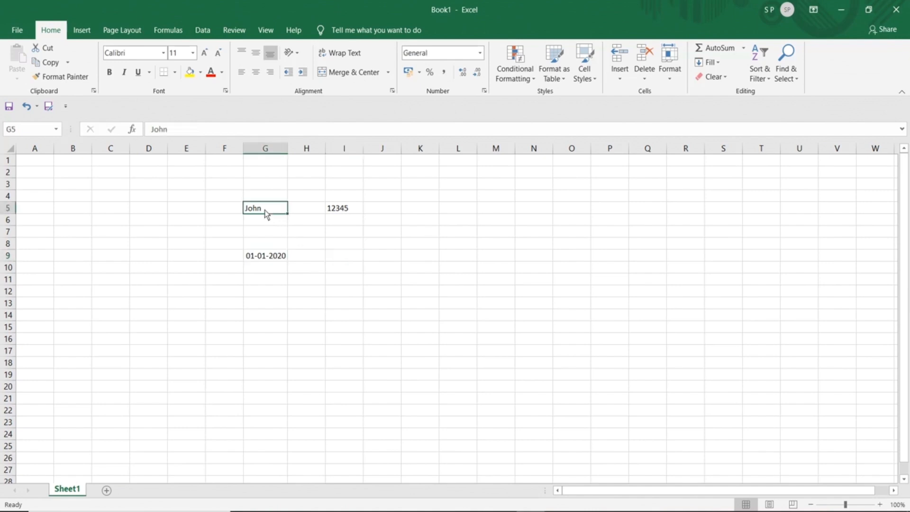
pyautogui.click(348, 211)
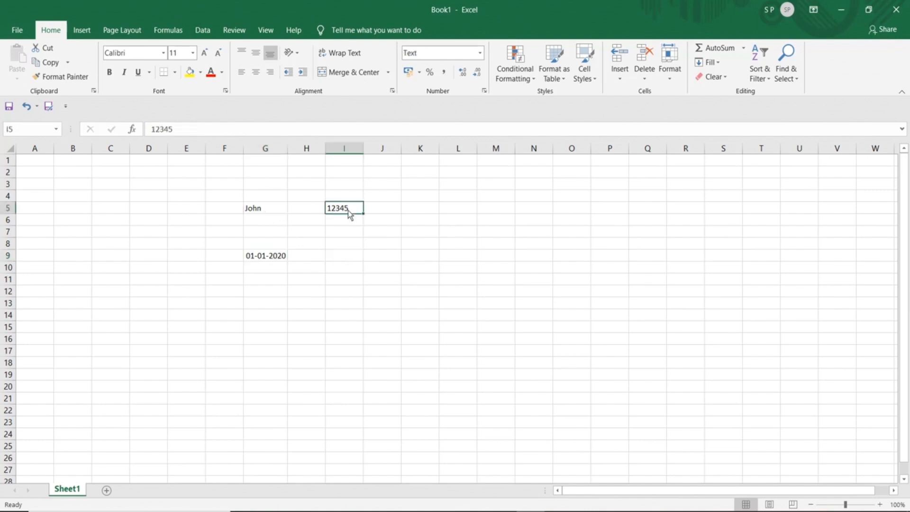
pyautogui.click(265, 212)
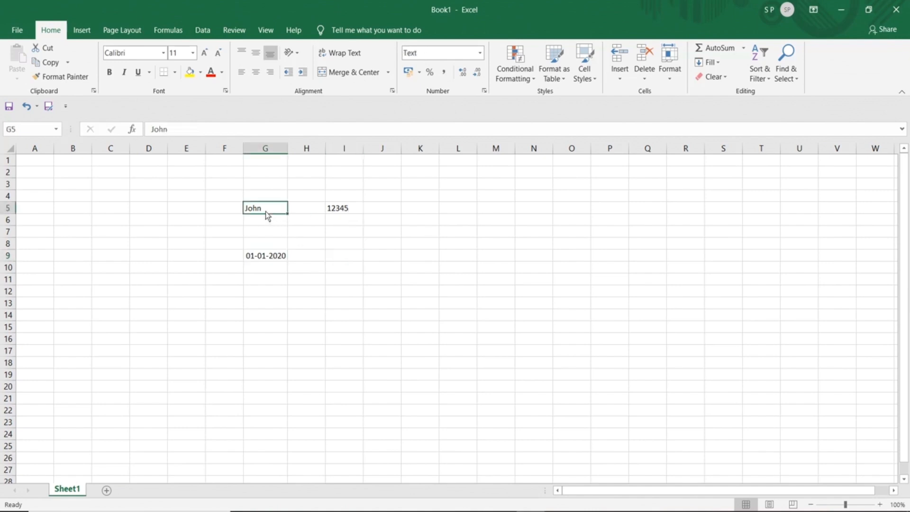
pyautogui.click(147, 208)
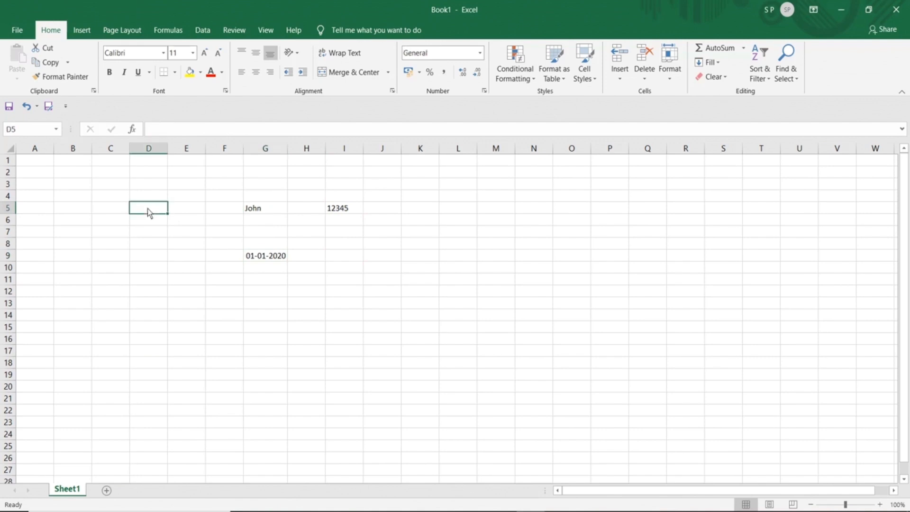
pyautogui.click(344, 211)
pyautogui.rightClick(345, 212)
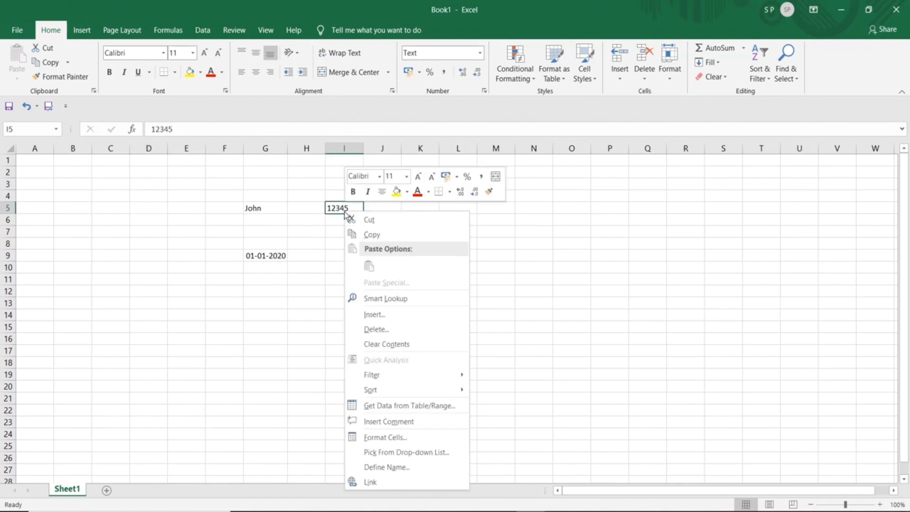
pyautogui.click(410, 438)
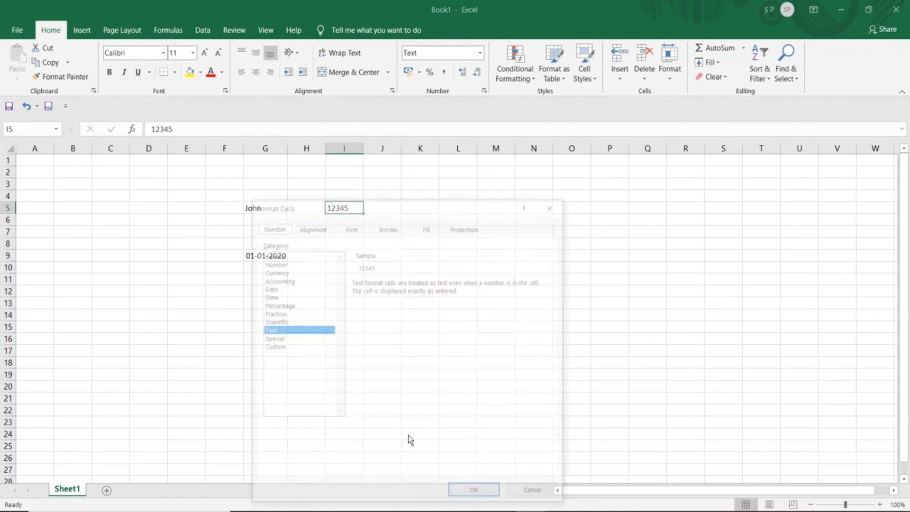
pyautogui.click(273, 263)
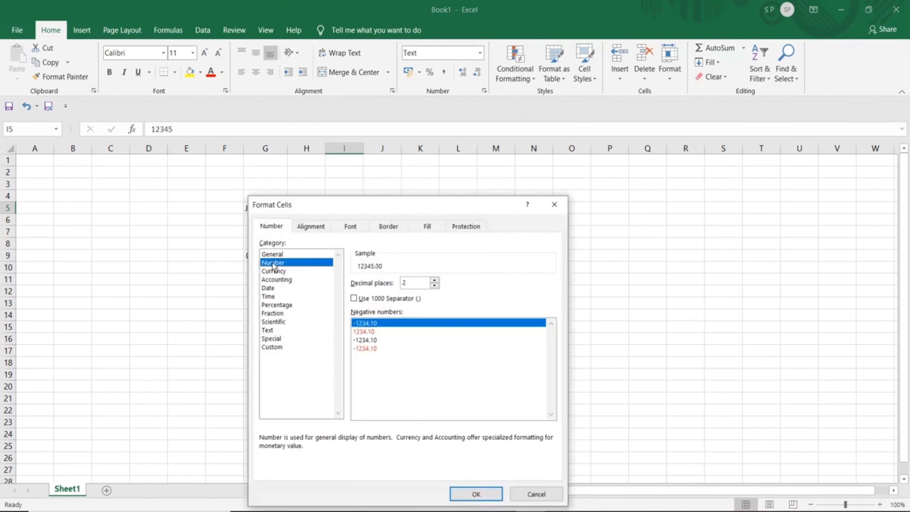
pyautogui.click(535, 494)
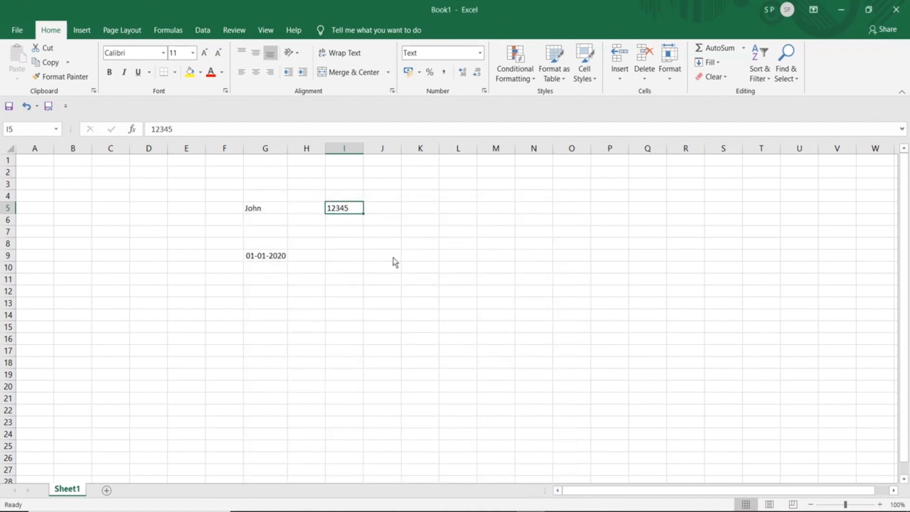
pyautogui.click(388, 244)
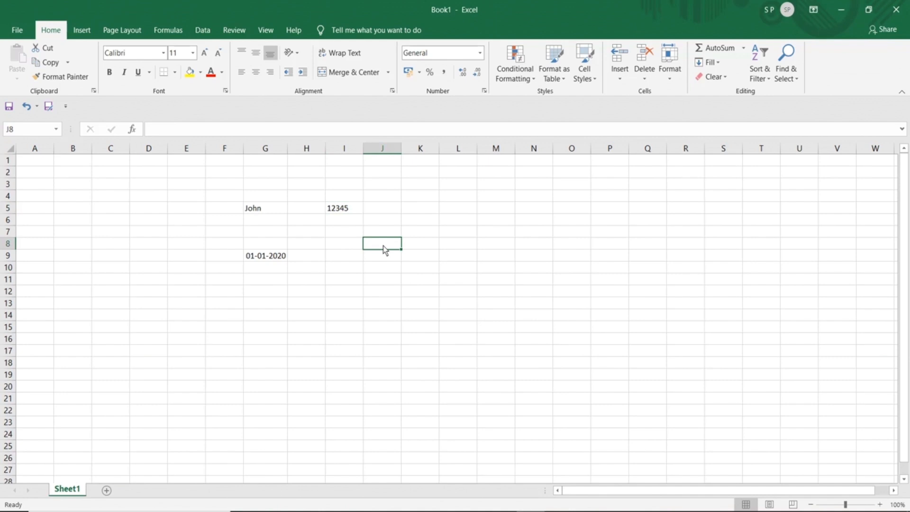
pyautogui.click(333, 244)
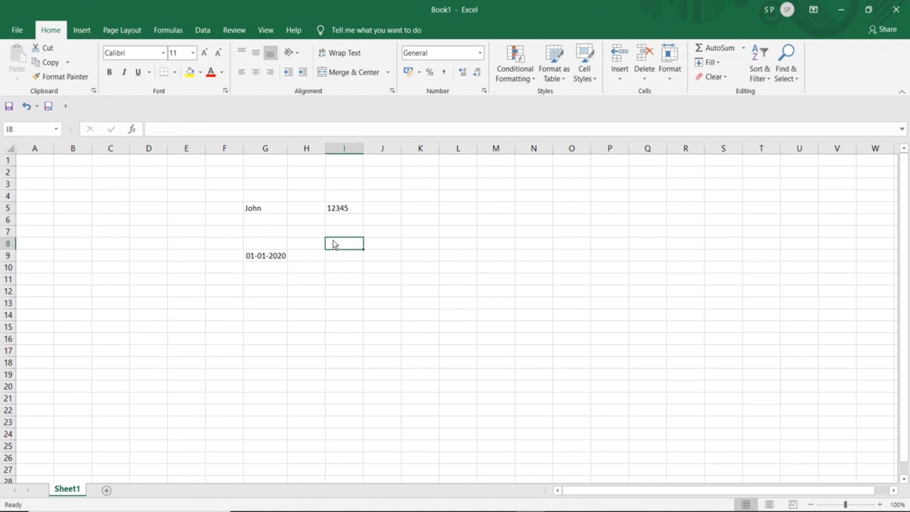
pyautogui.click(333, 211)
pyautogui.click(269, 212)
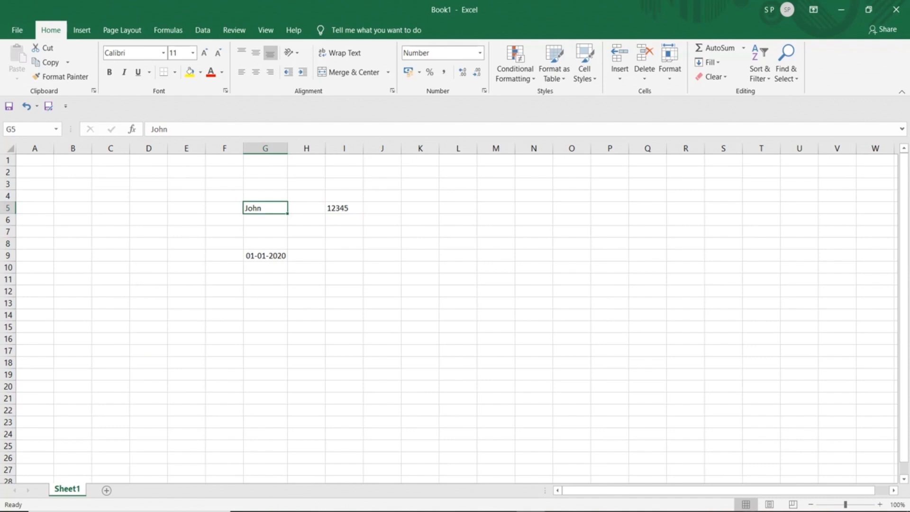
# Switch to the untitled Notepad document and copy its entire comma-separated list of names
pyautogui.click(750, 511)
pyautogui.click(760, 498)
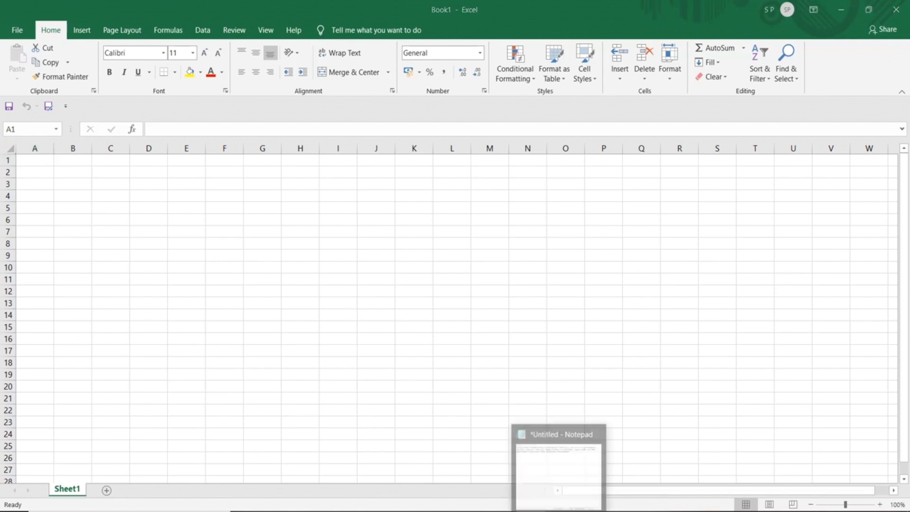
pyautogui.click(557, 466)
pyautogui.moveTo(462, 186); pyautogui.dragTo(505, 118)
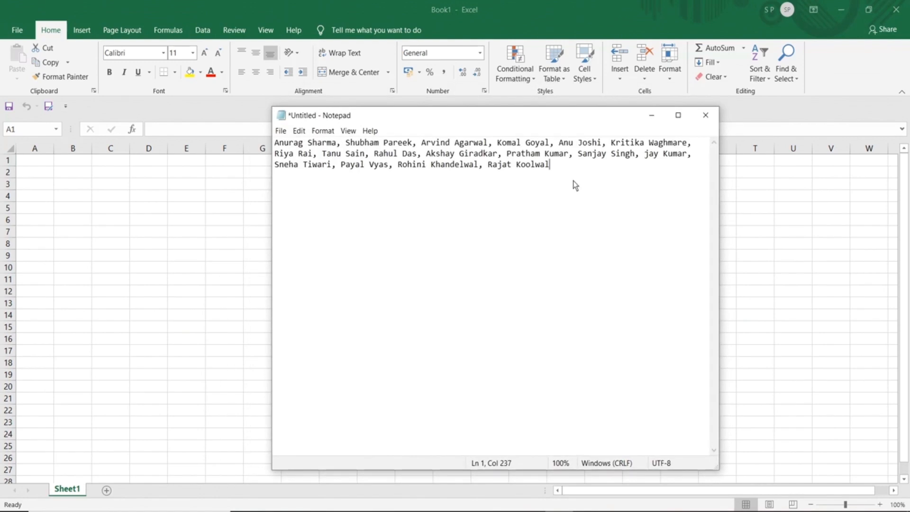
pyautogui.hotkey('ctrl', 'a')
pyautogui.hotkey('ctrl', 'c')
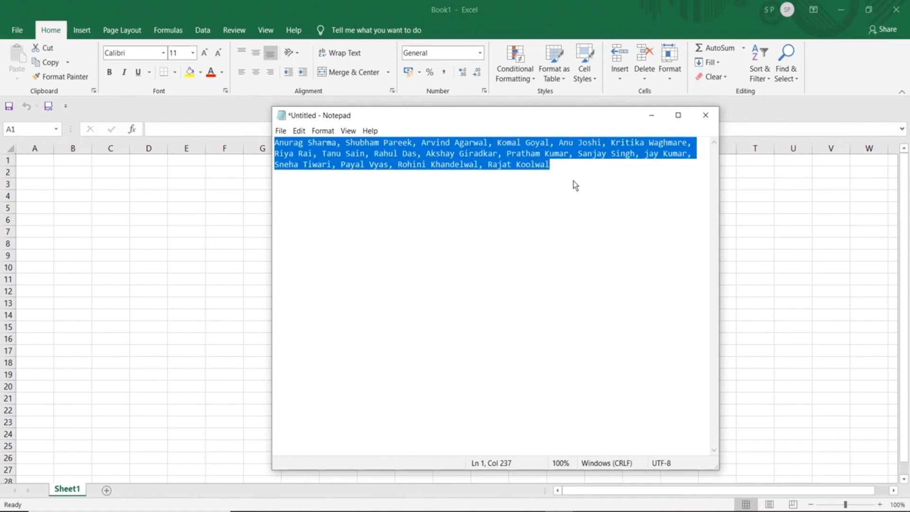
# Paste the copied list of names into cell A1 of the blank Excel workbook
pyautogui.click(40, 160)
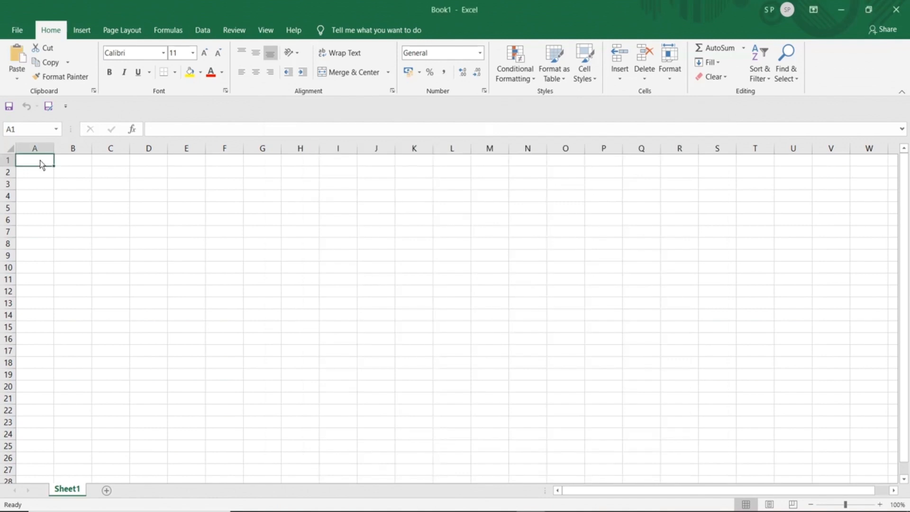
pyautogui.hotkey('ctrl', 'v')
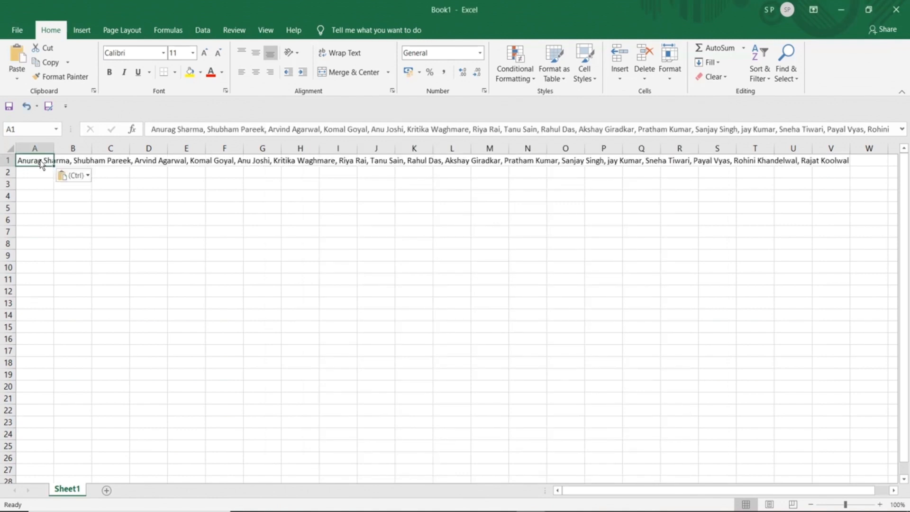
pyautogui.press('Return')
pyautogui.press('Right')
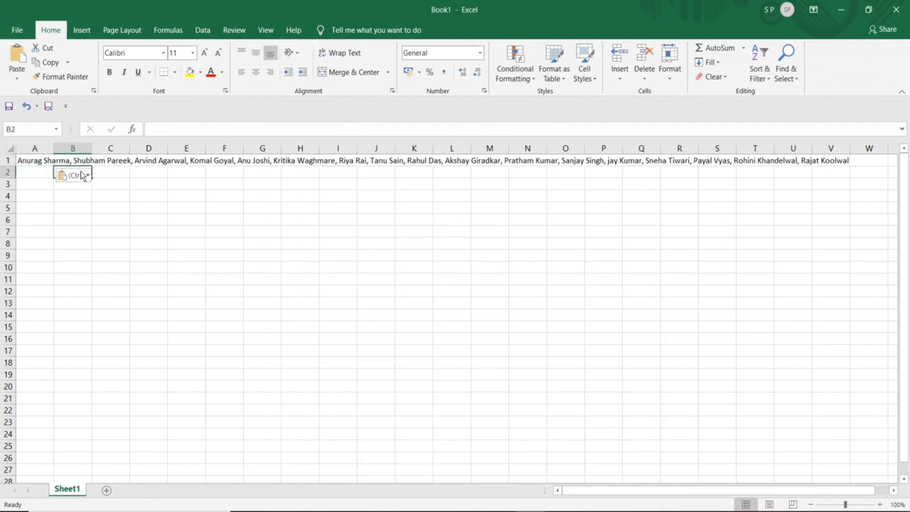
# Examine the cells across row 1 from G1 to M1 to see whether they hold any of the pasted names
pyautogui.click(227, 232)
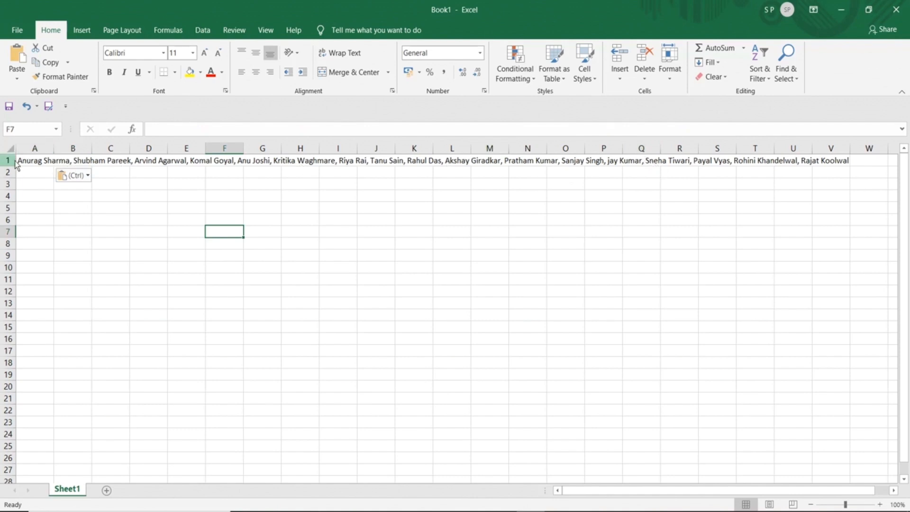
pyautogui.click(298, 163)
pyautogui.click(333, 163)
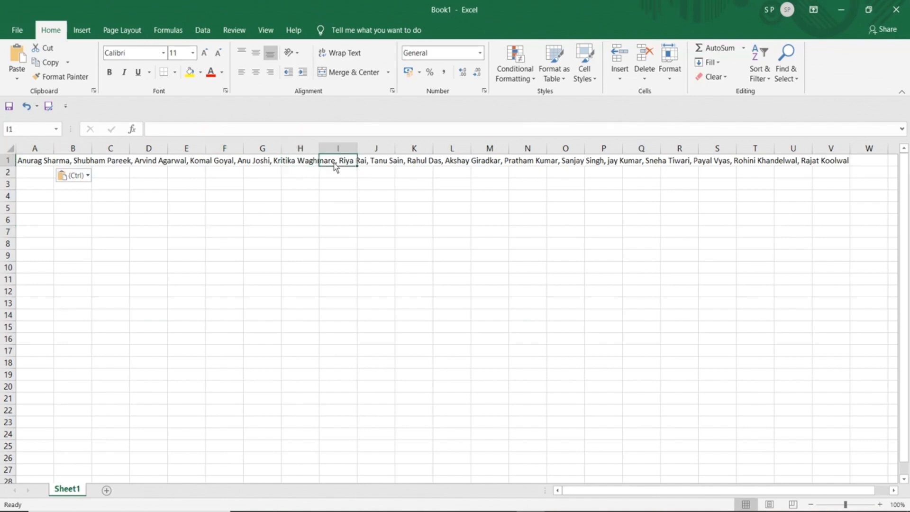
pyautogui.click(372, 168)
pyautogui.click(411, 160)
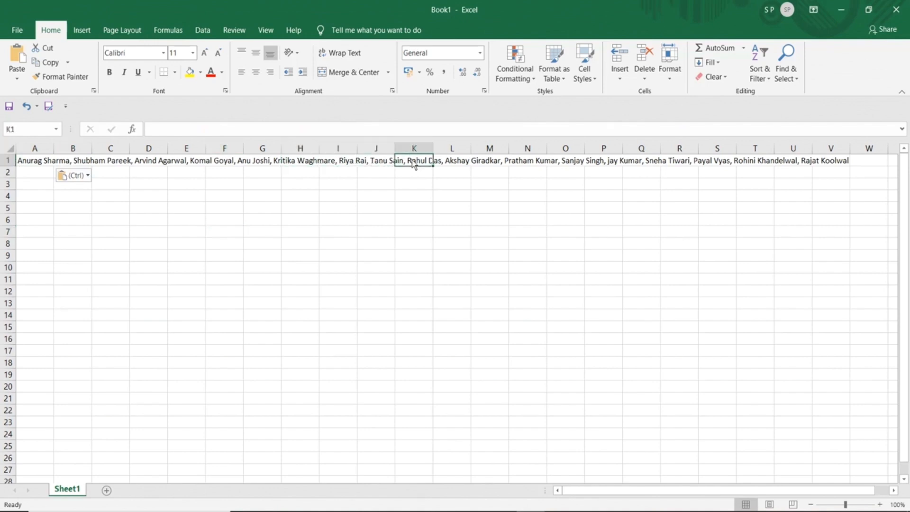
pyautogui.click(452, 165)
pyautogui.click(484, 165)
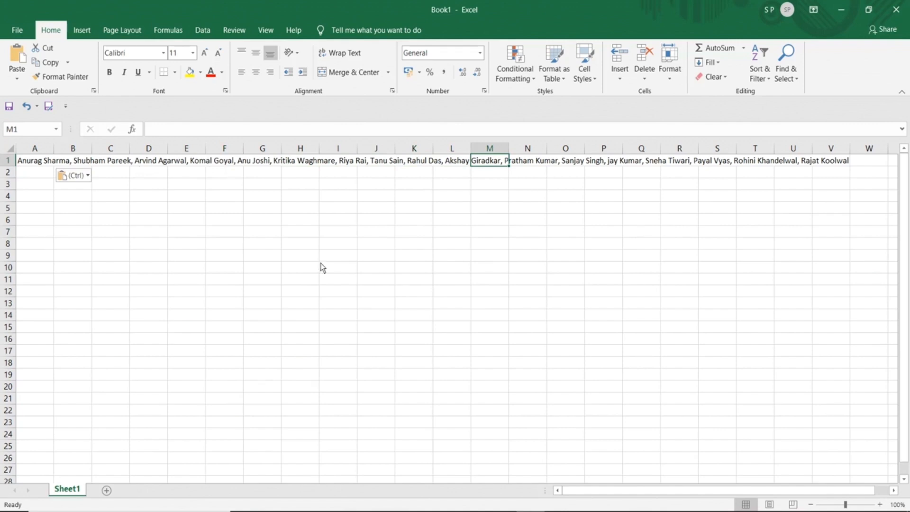
pyautogui.click(262, 163)
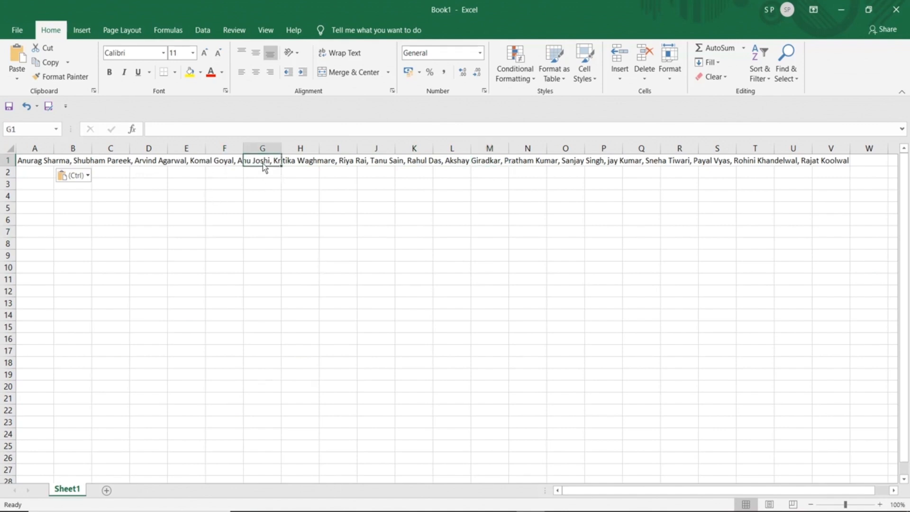
pyautogui.click(22, 129)
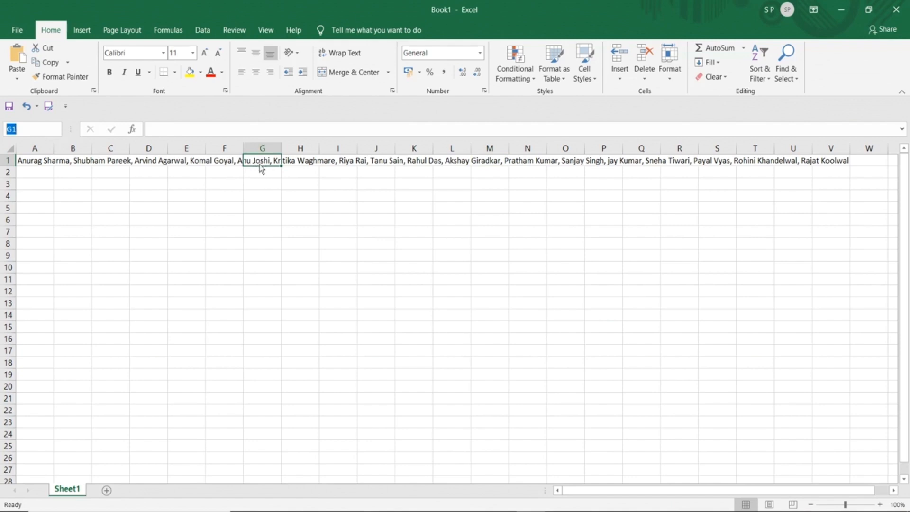
pyautogui.click(301, 167)
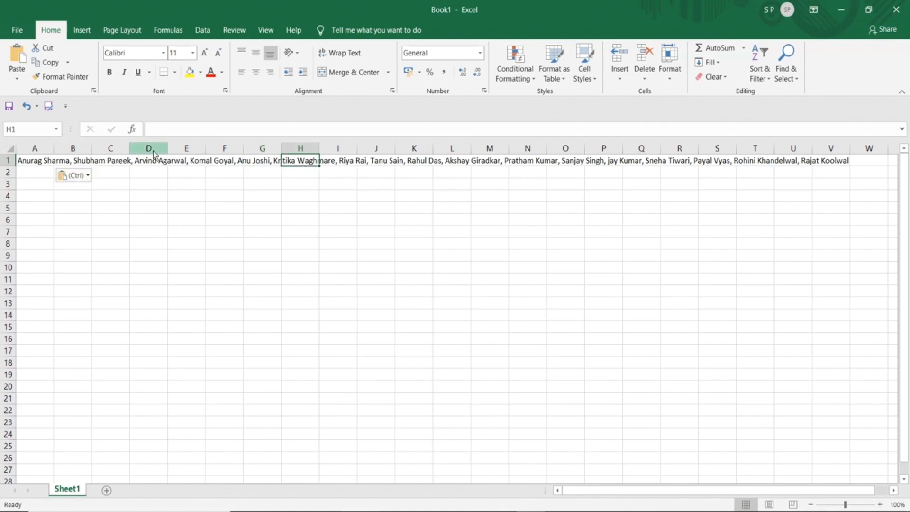
# Compare the contents of cell A1 with those of F1 and D1 to see which cell holds the pasted names
pyautogui.click(31, 163)
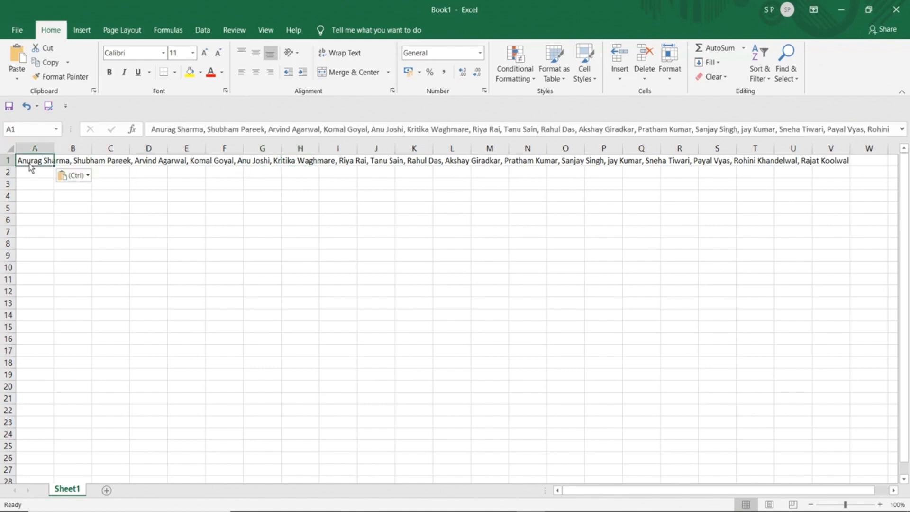
pyautogui.click(18, 130)
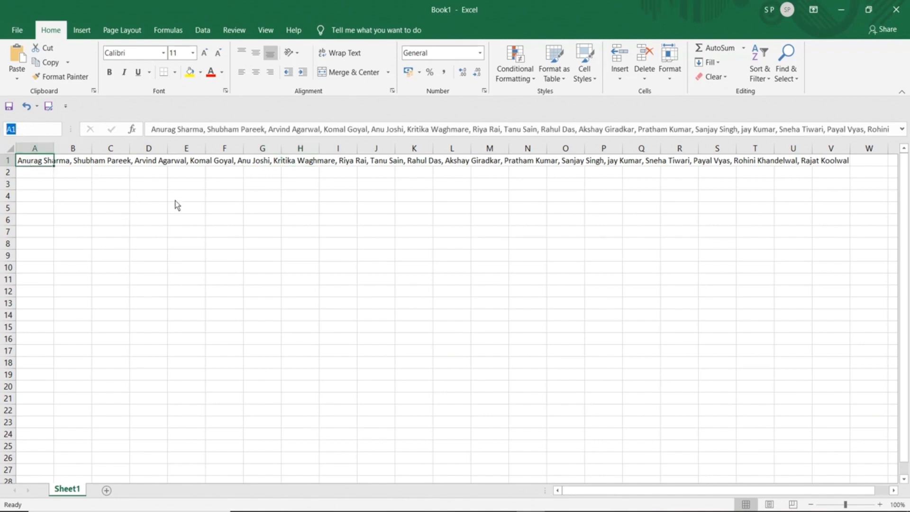
pyautogui.click(250, 210)
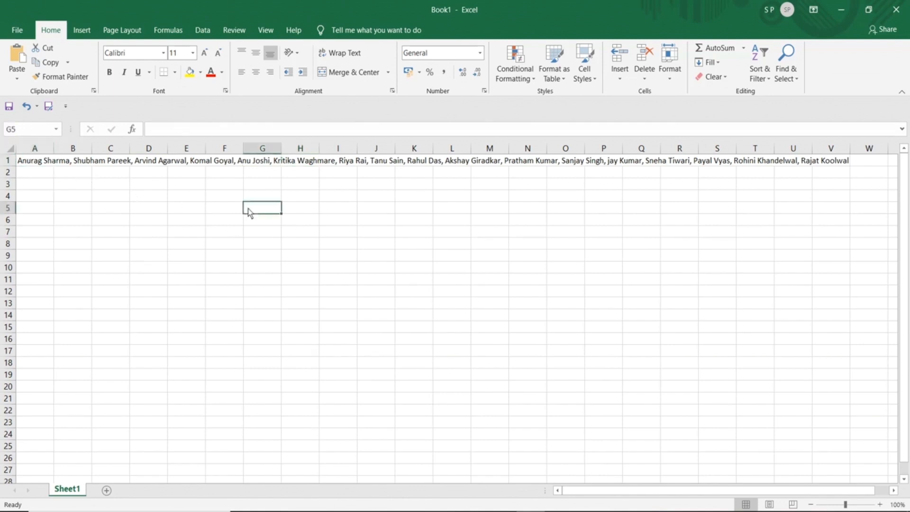
pyautogui.click(219, 165)
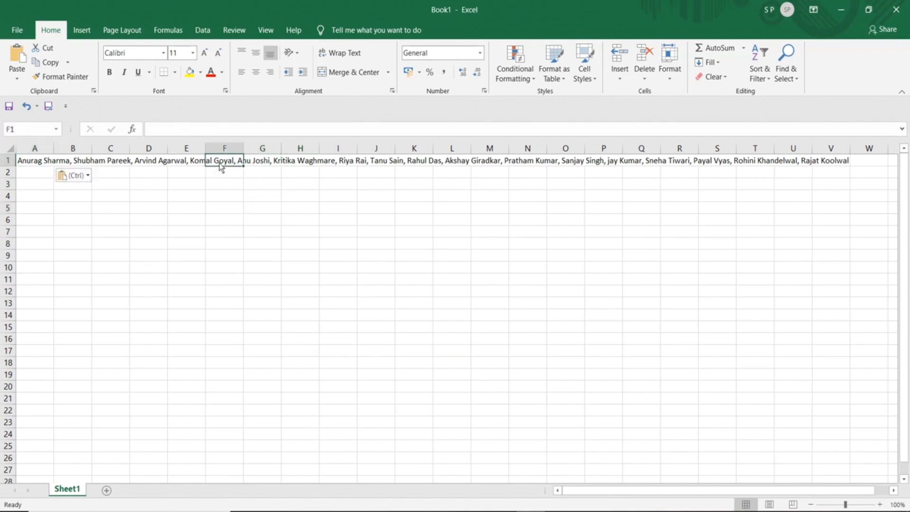
pyautogui.click(164, 129)
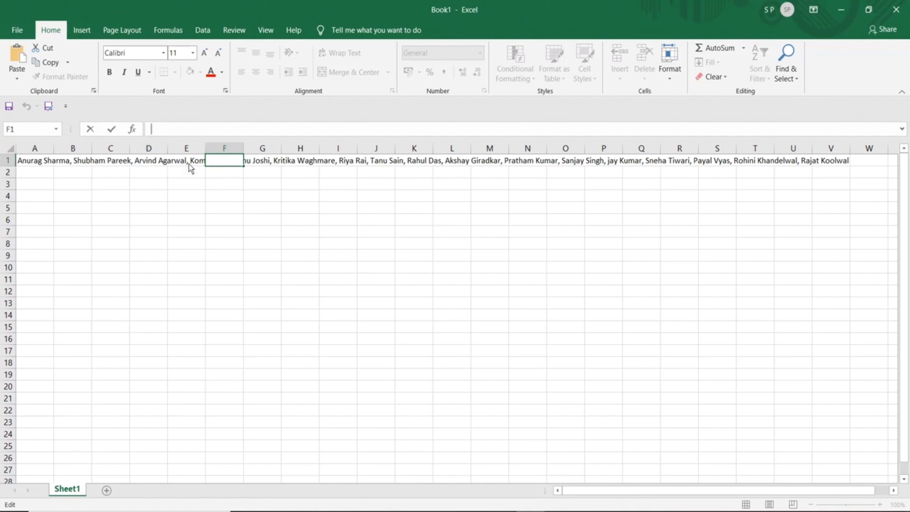
pyautogui.click(155, 164)
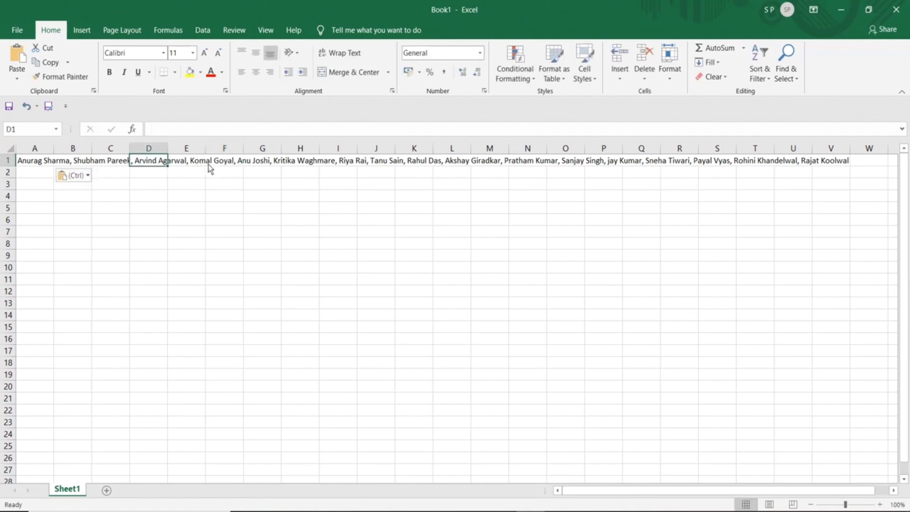
# Expand the formula bar to inspect the full contents of A1, compare with B1, and restore the bar to one line
pyautogui.click(27, 163)
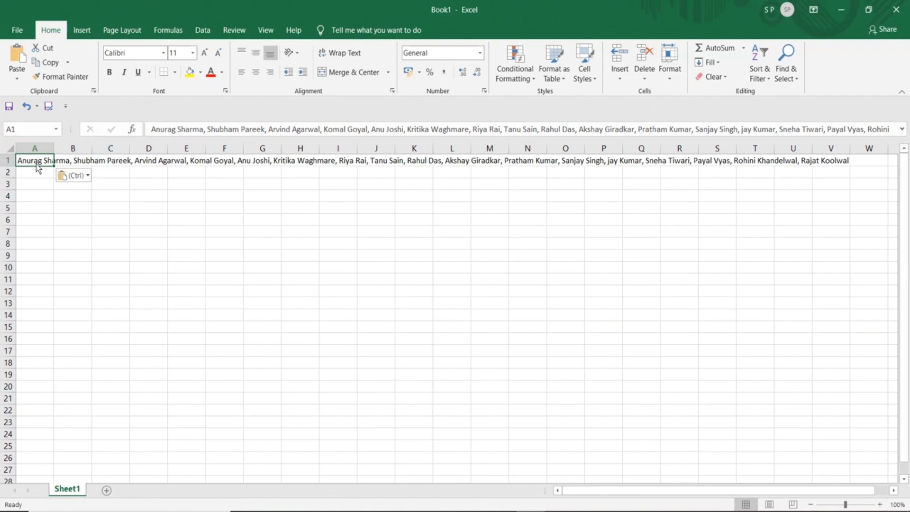
pyautogui.moveTo(268, 138); pyautogui.dragTo(270, 171)
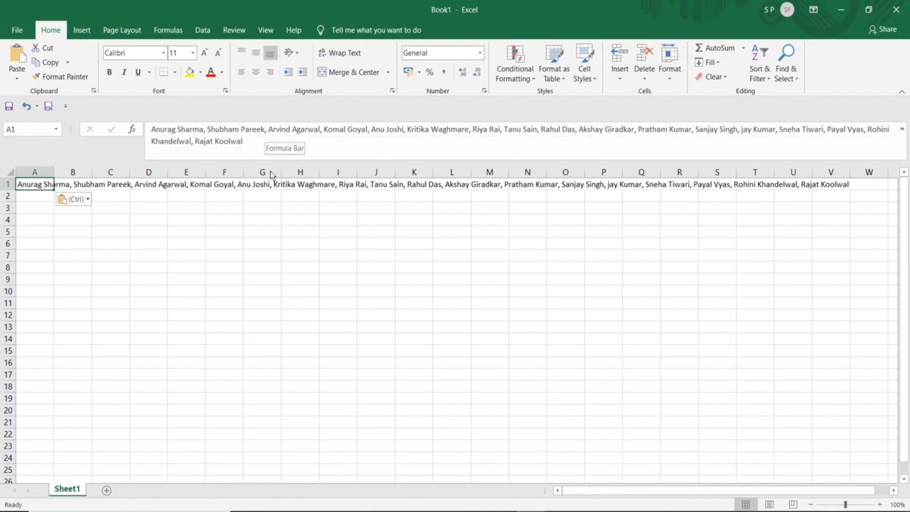
pyautogui.click(150, 130)
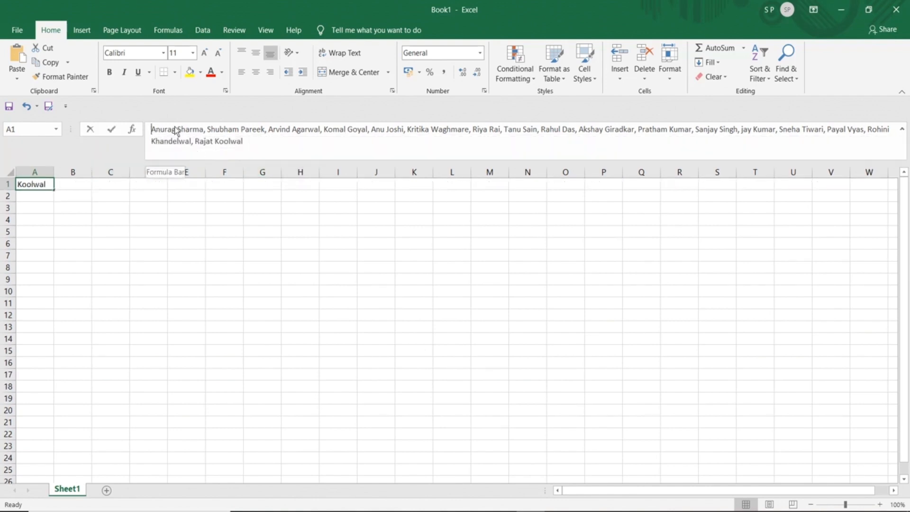
pyautogui.moveTo(175, 131); pyautogui.dragTo(256, 144)
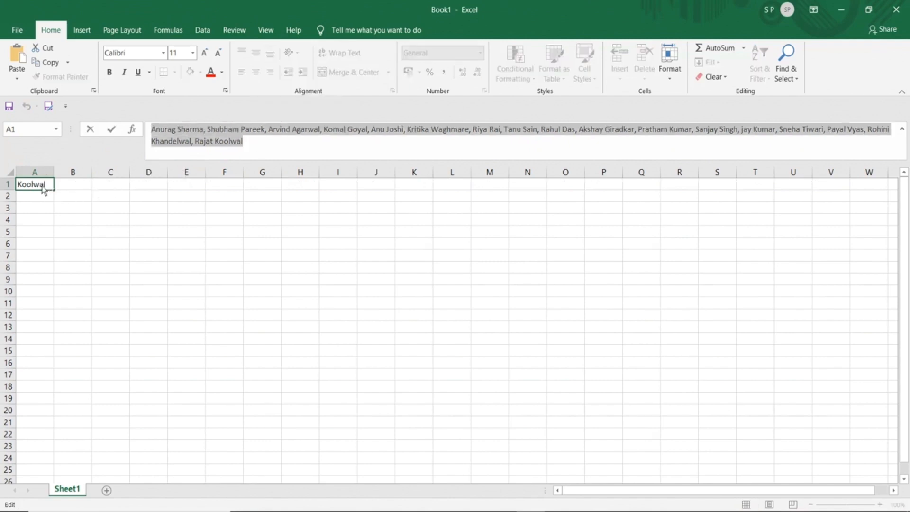
pyautogui.click(72, 186)
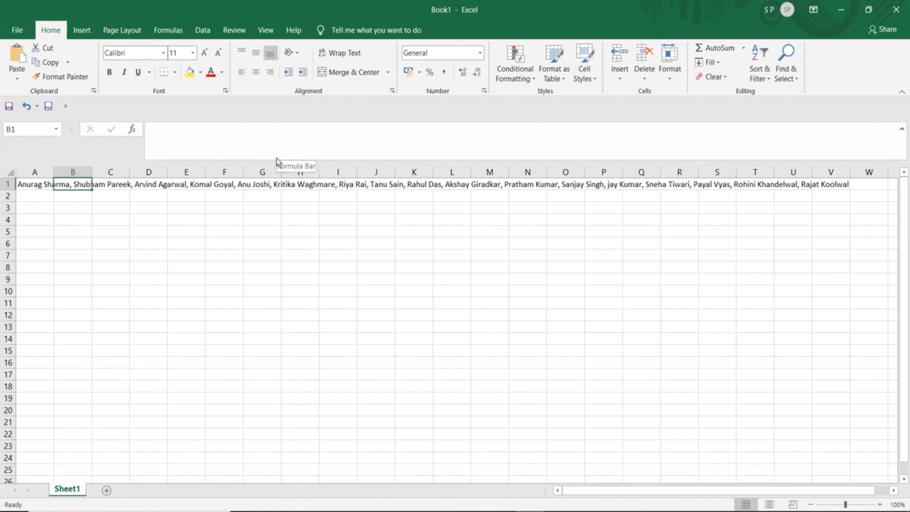
pyautogui.press('F2')
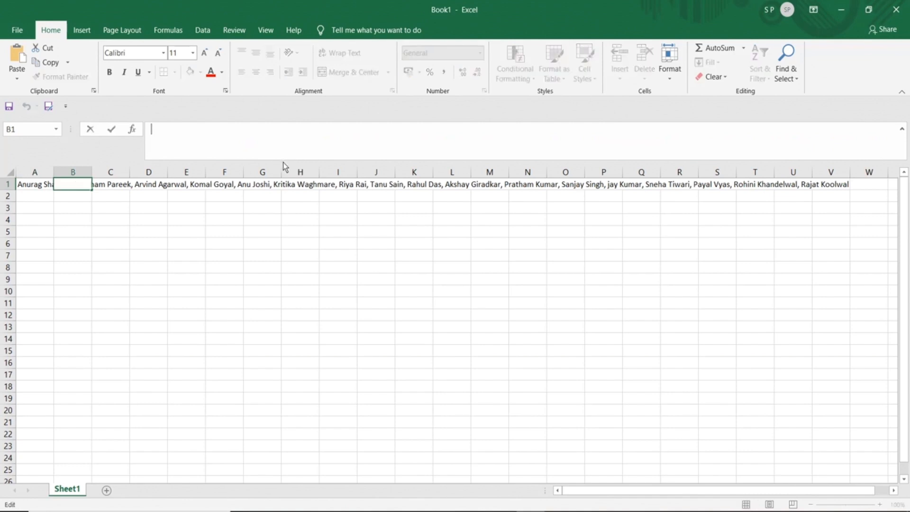
pyautogui.moveTo(283, 162); pyautogui.dragTo(283, 136)
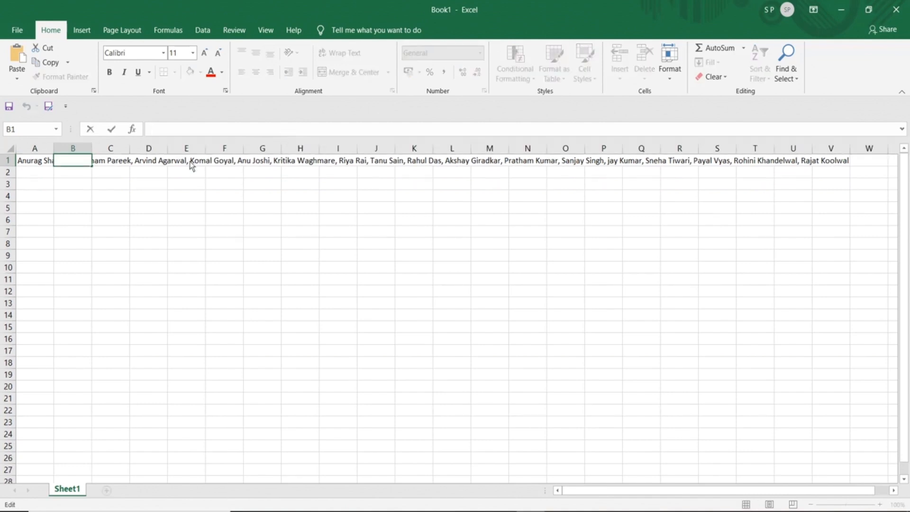
pyautogui.click(149, 199)
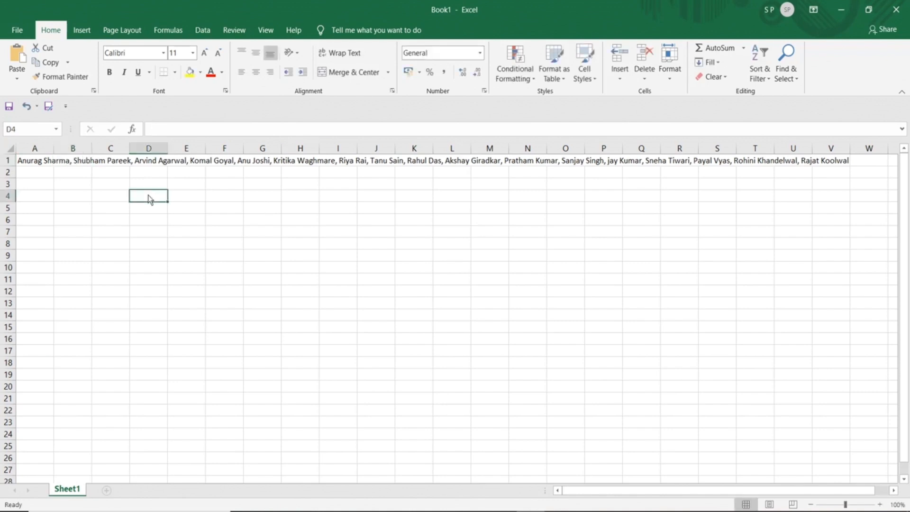
# Start Text to Columns on cell A1 and choose Delimited as the original data type
pyautogui.click(35, 166)
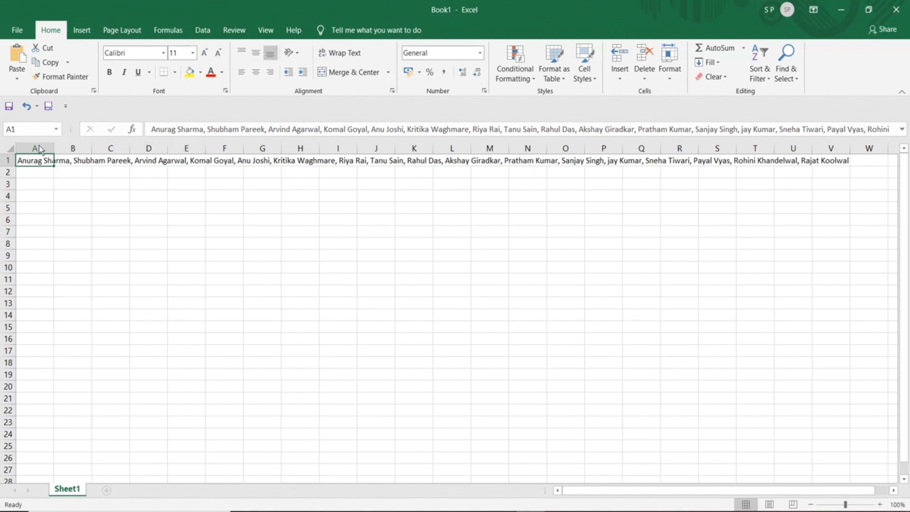
pyautogui.click(204, 32)
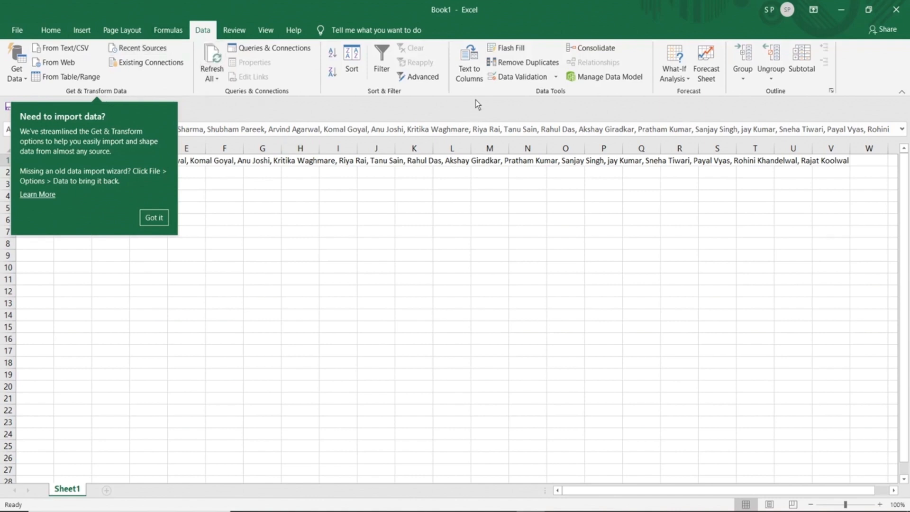
pyautogui.click(468, 73)
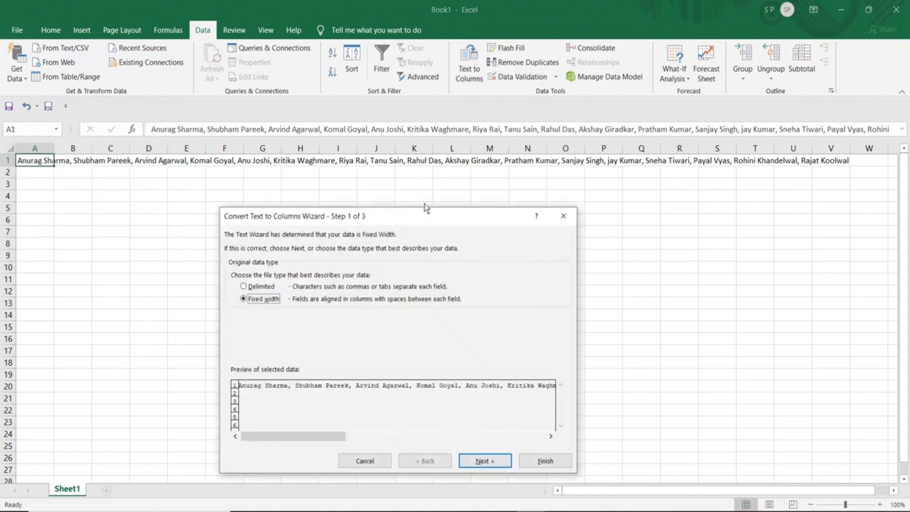
pyautogui.moveTo(423, 220); pyautogui.dragTo(438, 184)
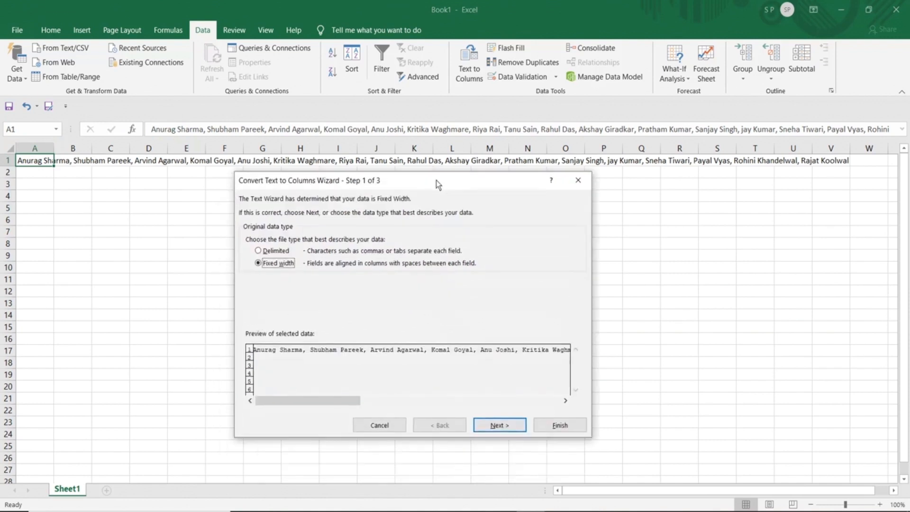
pyautogui.moveTo(351, 185); pyautogui.dragTo(374, 183)
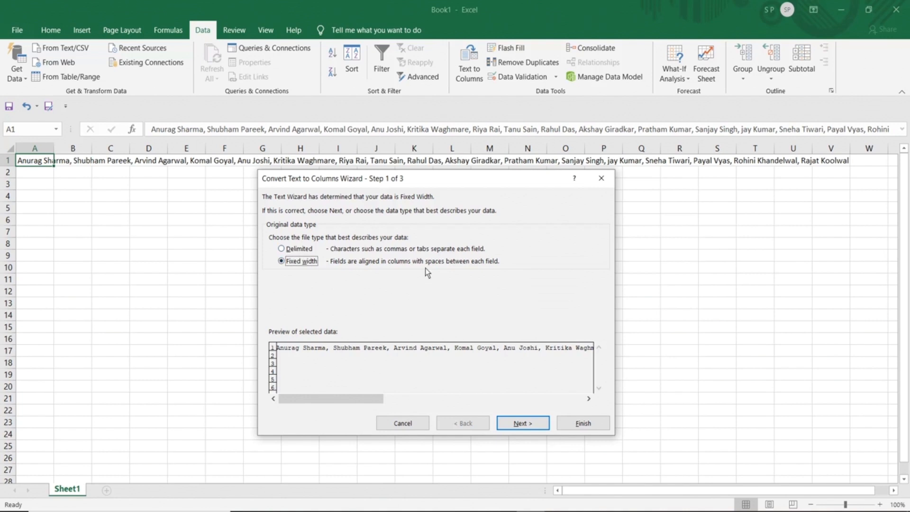
pyautogui.click(281, 250)
pyautogui.click(528, 420)
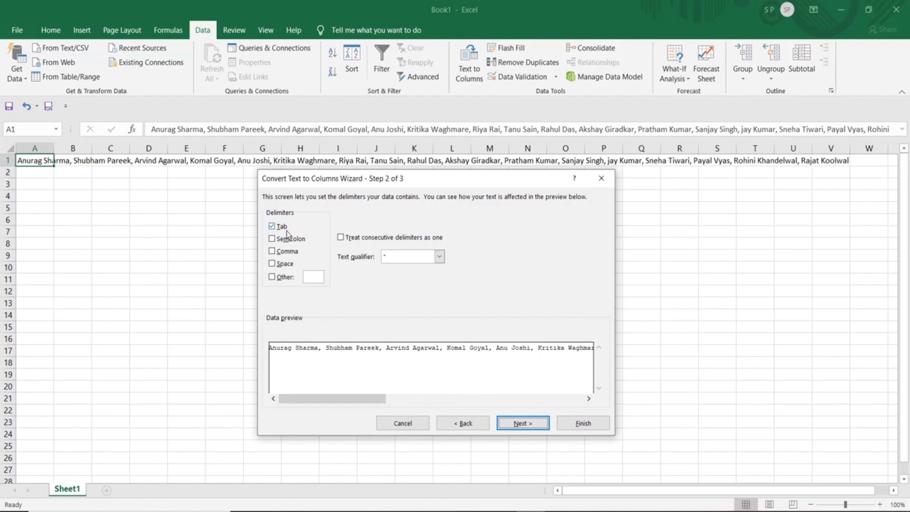
# Set Comma as the only delimiter and finish the conversion with the General column format and destination $A$1
pyautogui.moveTo(328, 178); pyautogui.dragTo(324, 199)
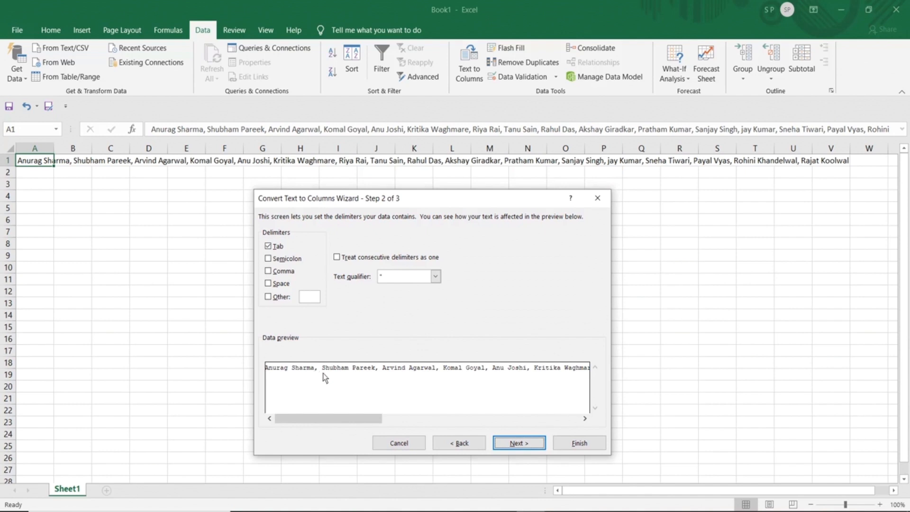
pyautogui.click(268, 247)
pyautogui.click(268, 272)
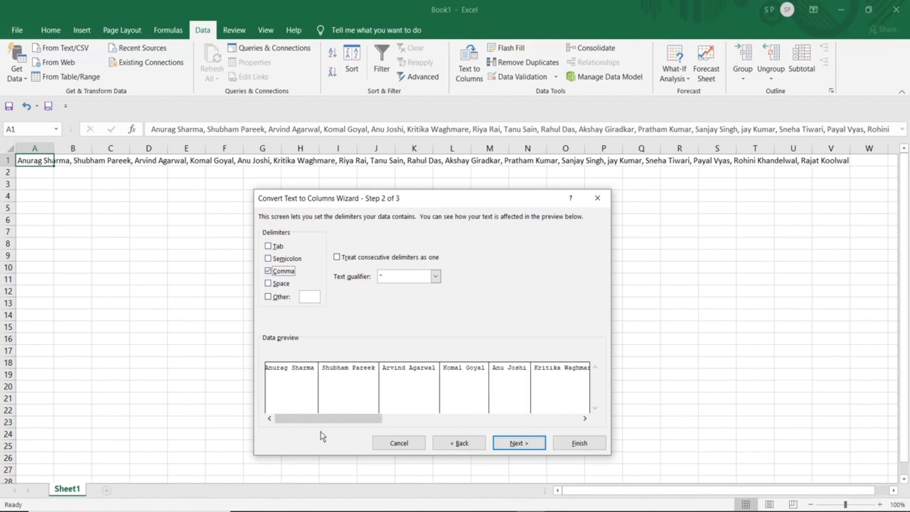
pyautogui.moveTo(318, 416); pyautogui.dragTo(297, 423)
pyautogui.moveTo(371, 412); pyautogui.dragTo(313, 419)
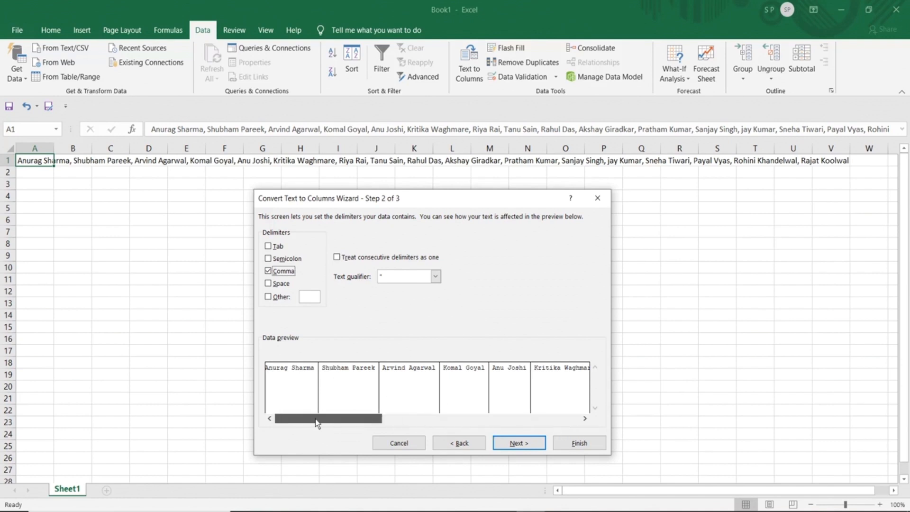
pyautogui.click(512, 446)
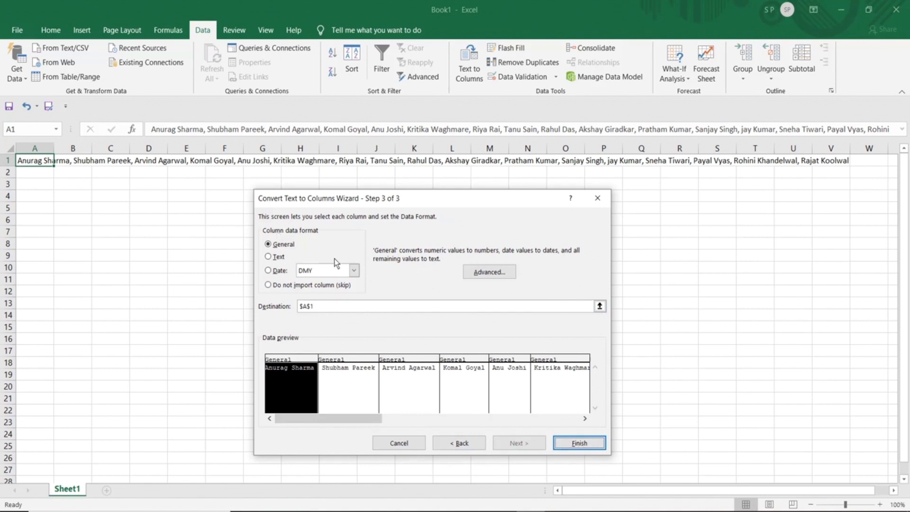
pyautogui.click(565, 443)
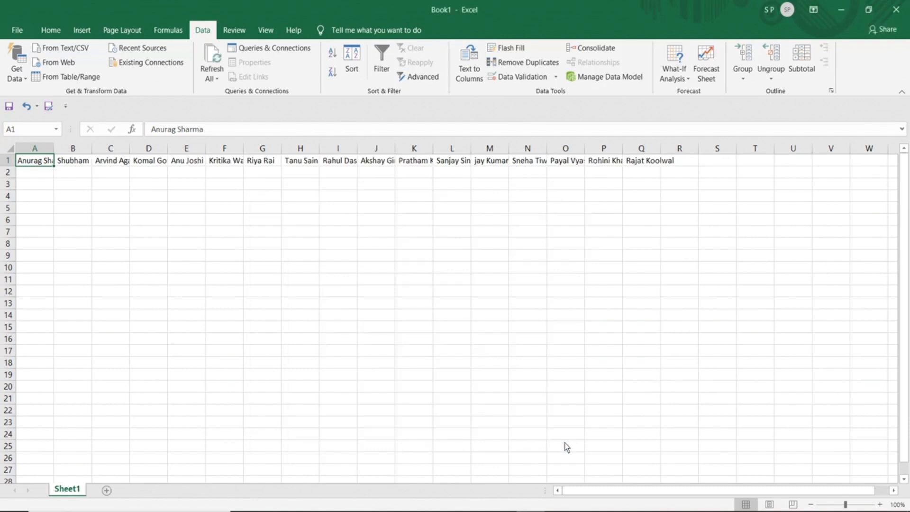
# Check cells B1, C1, D1, E1 and G1 individually to see which name each one holds
pyautogui.click(78, 165)
pyautogui.click(113, 164)
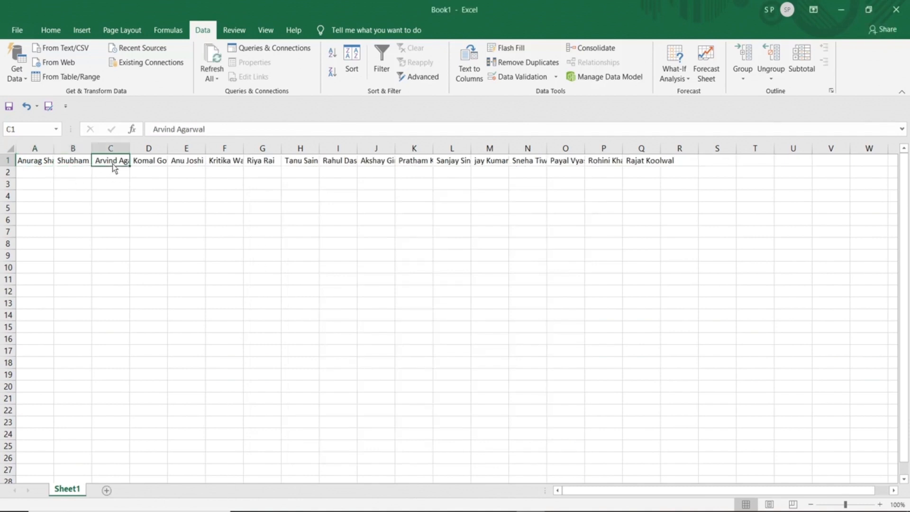
pyautogui.click(141, 166)
pyautogui.click(197, 166)
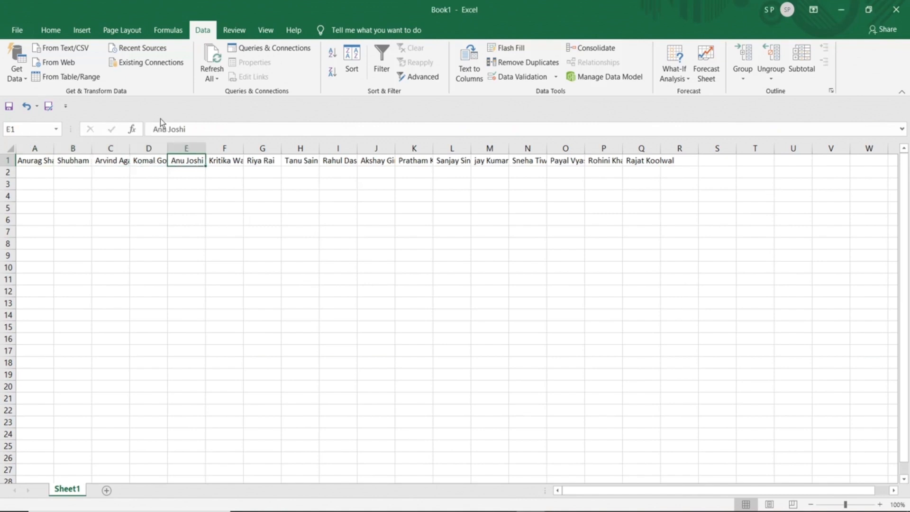
pyautogui.click(260, 166)
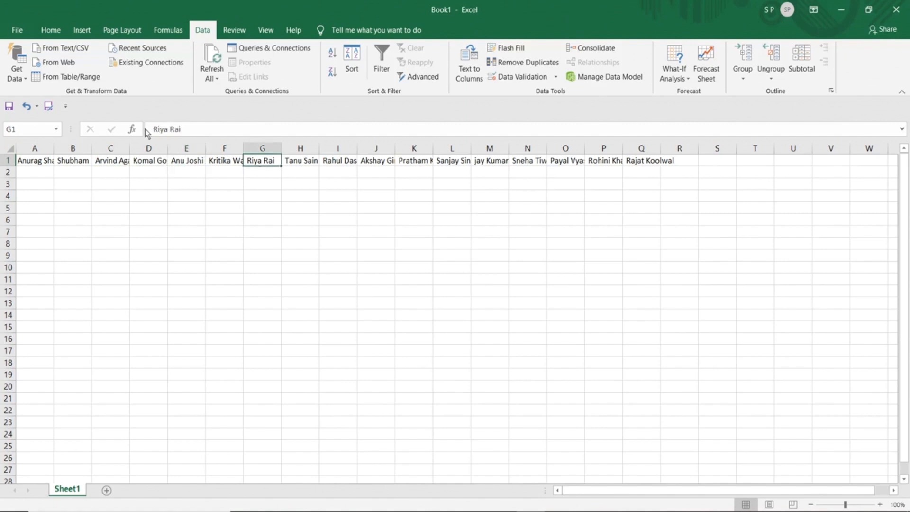
pyautogui.click(326, 211)
# Highlight the separated names across row 1 from A1 onward to review how they are spread over the columns
pyautogui.moveTo(38, 165); pyautogui.dragTo(431, 178)
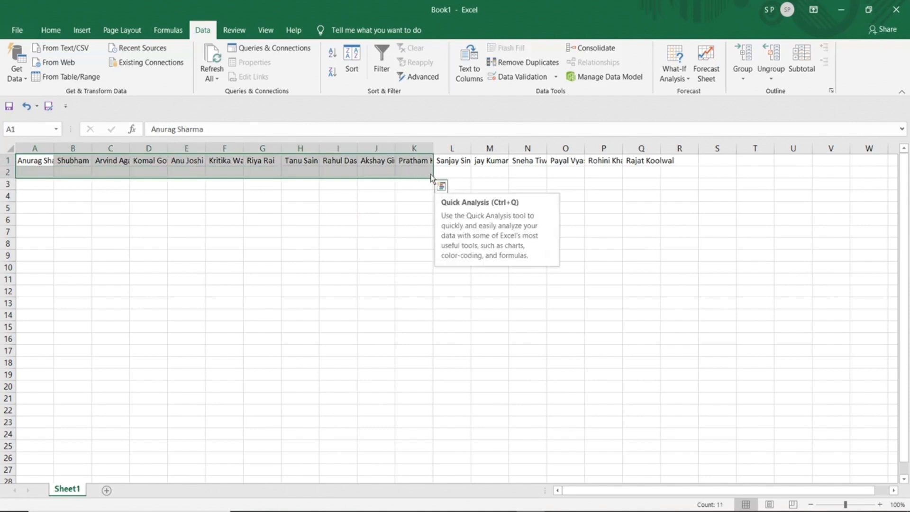
pyautogui.click(414, 211)
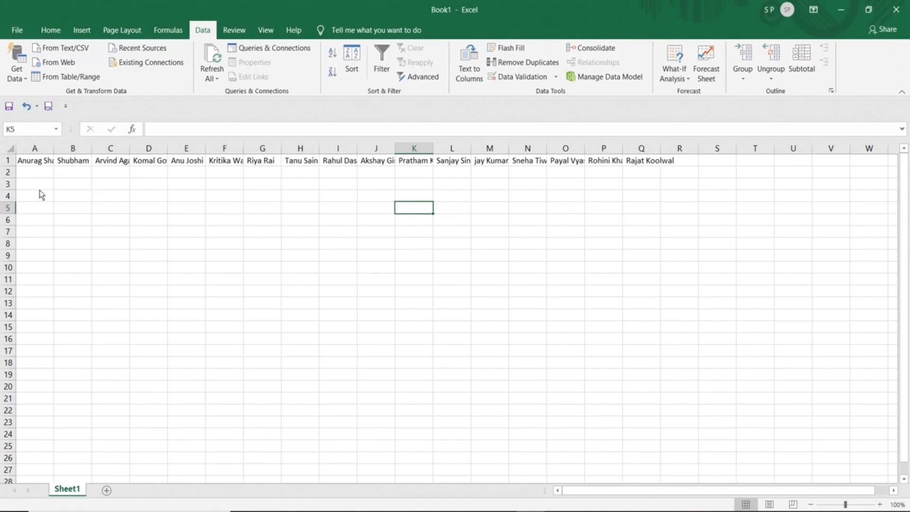
pyautogui.moveTo(24, 161); pyautogui.dragTo(721, 162)
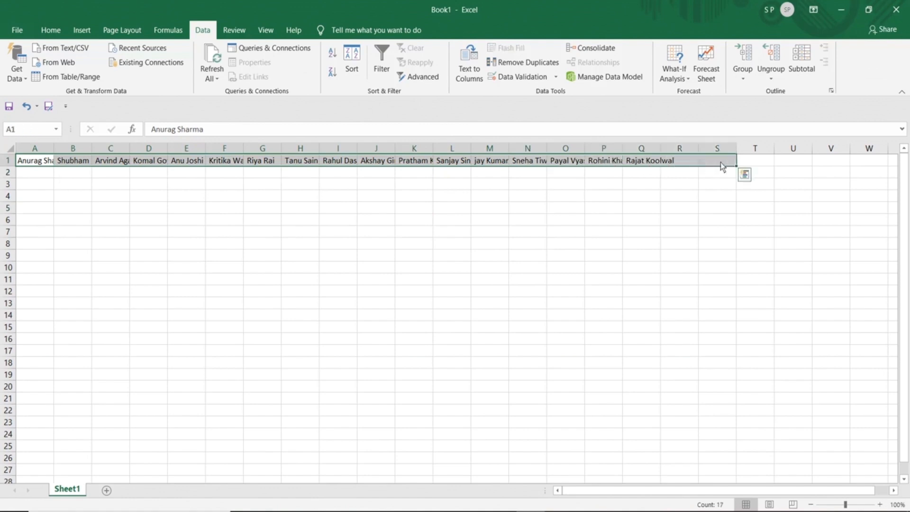
pyautogui.click(96, 196)
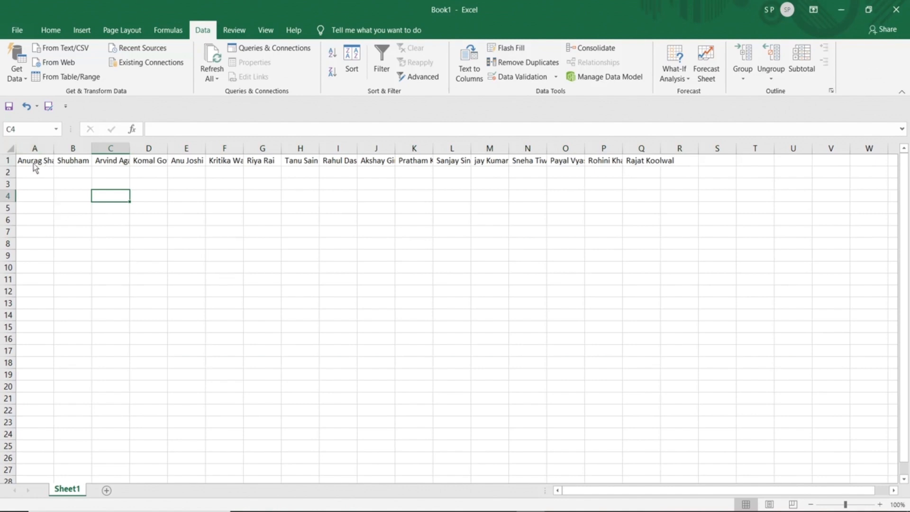
pyautogui.moveTo(30, 165); pyautogui.dragTo(567, 180)
pyautogui.click(414, 224)
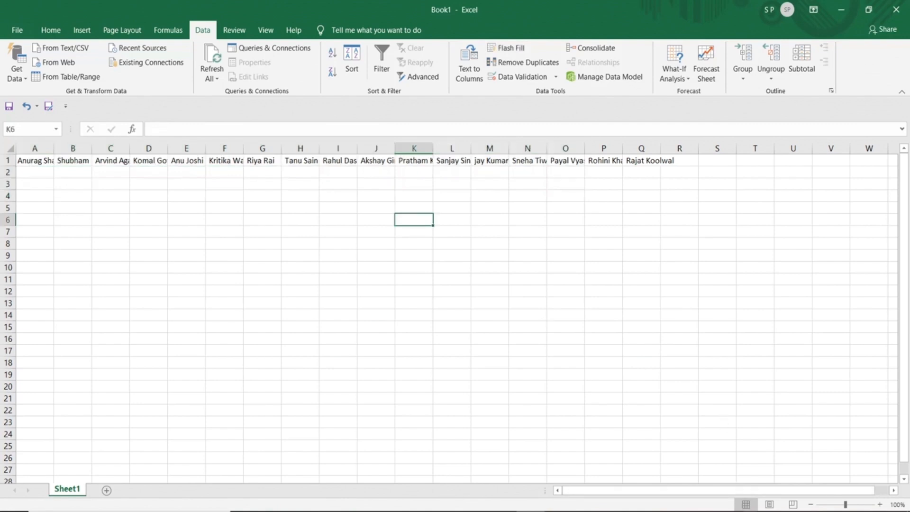
pyautogui.click(761, 498)
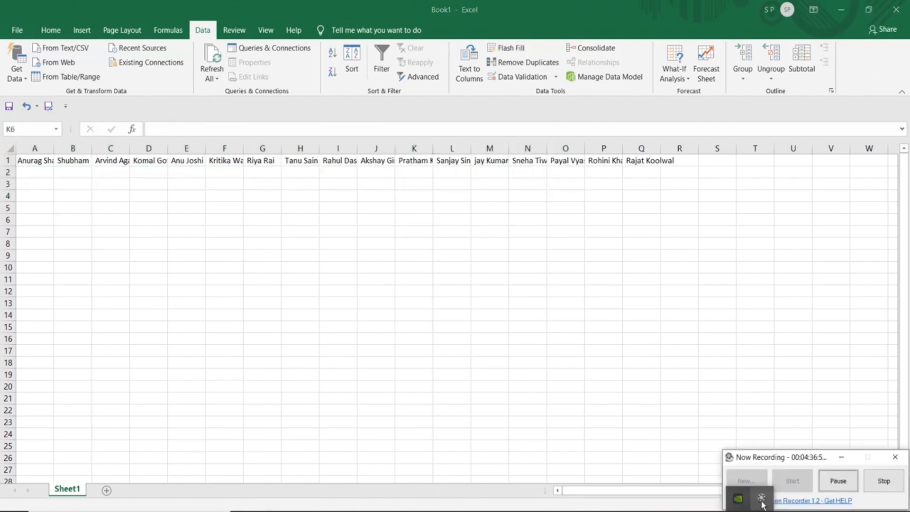
pyautogui.click(881, 482)
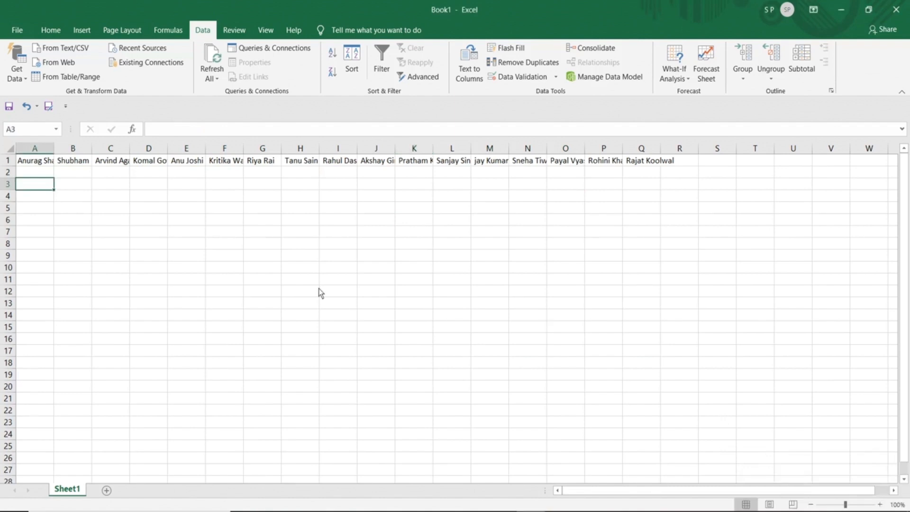
# Copy the names in A1:Q1 and paste them transposed into column A starting at cell A3
pyautogui.click(41, 164)
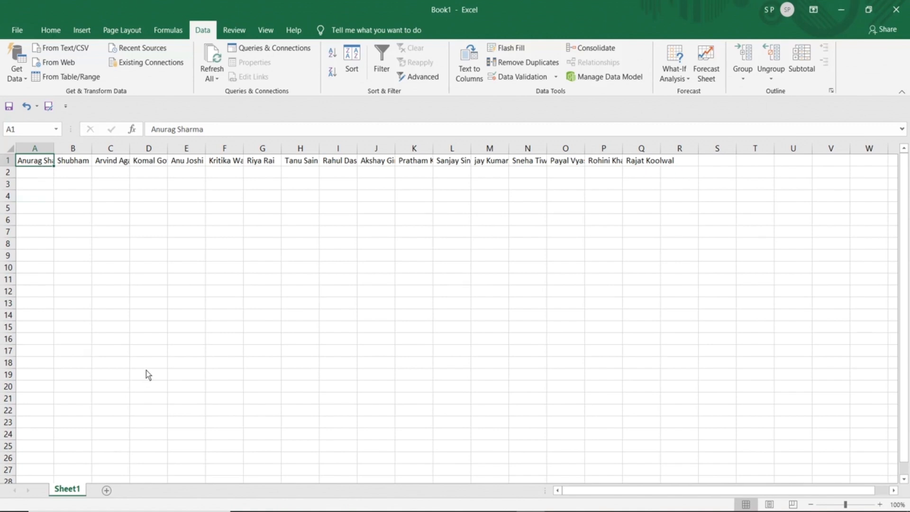
pyautogui.hotkey('ctrl', 'shift', 'Right')
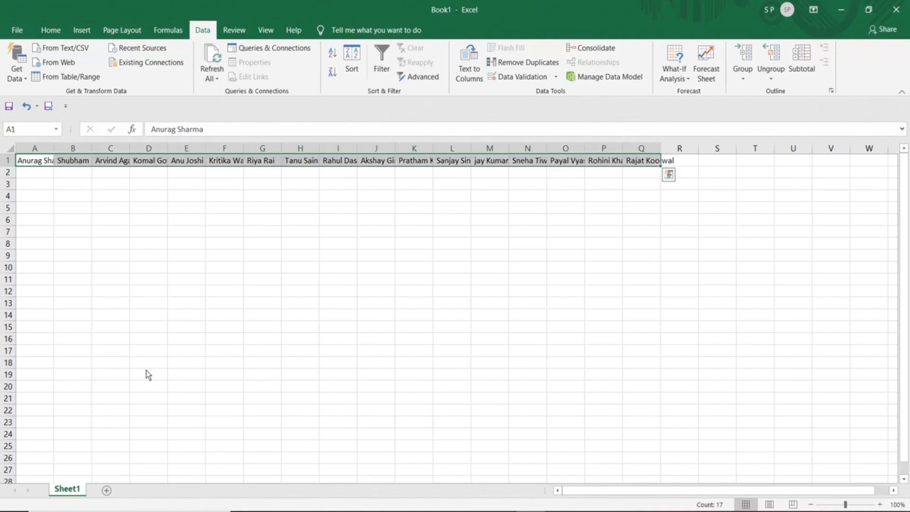
pyautogui.hotkey('ctrl', 'c')
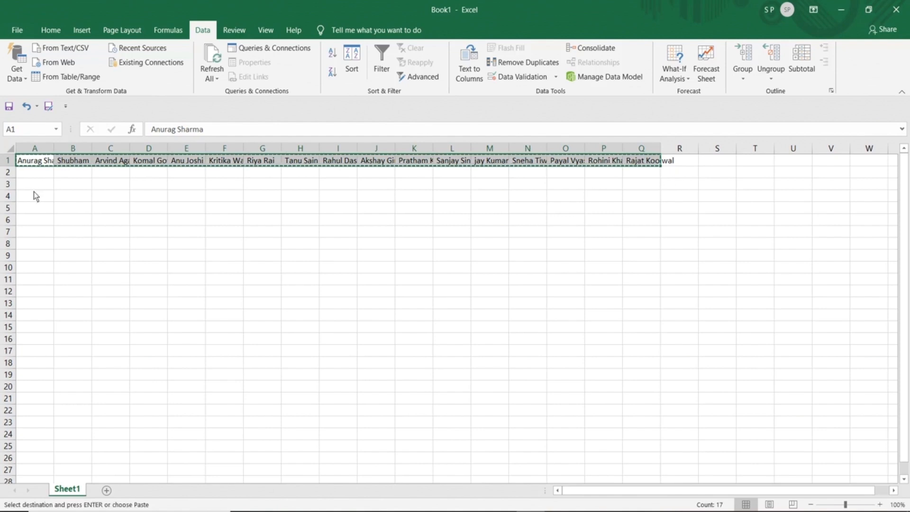
pyautogui.click(35, 186)
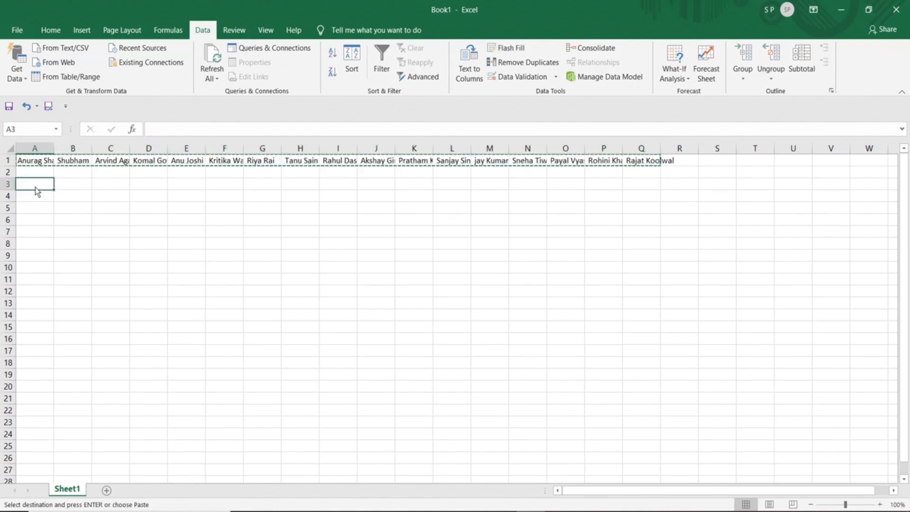
pyautogui.rightClick(35, 186)
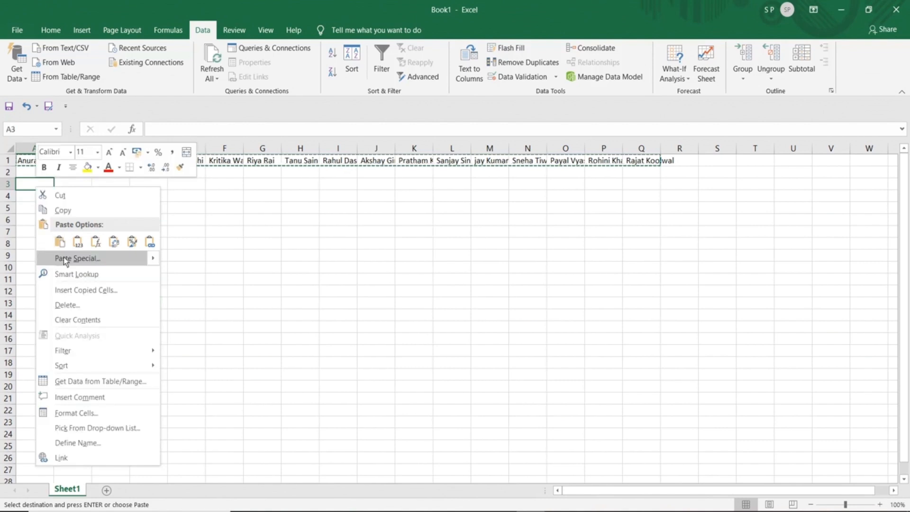
pyautogui.click(116, 258)
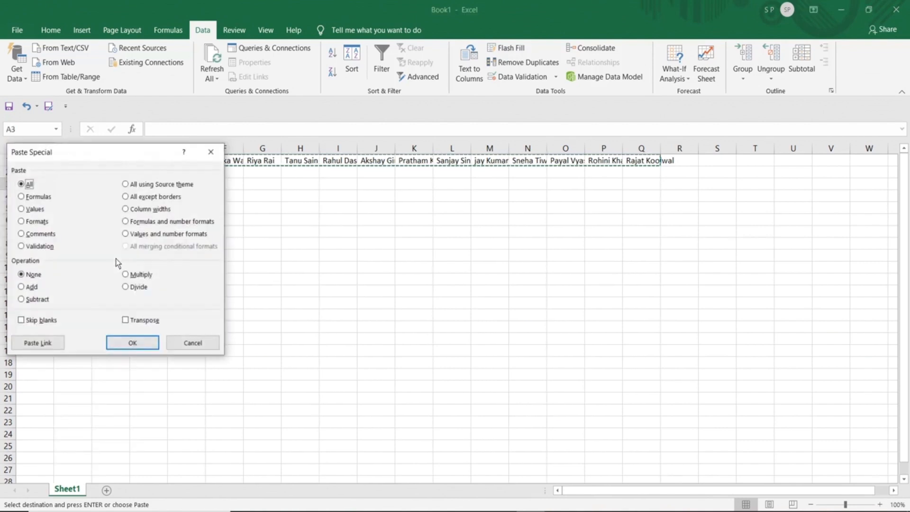
pyautogui.moveTo(95, 158); pyautogui.dragTo(290, 169)
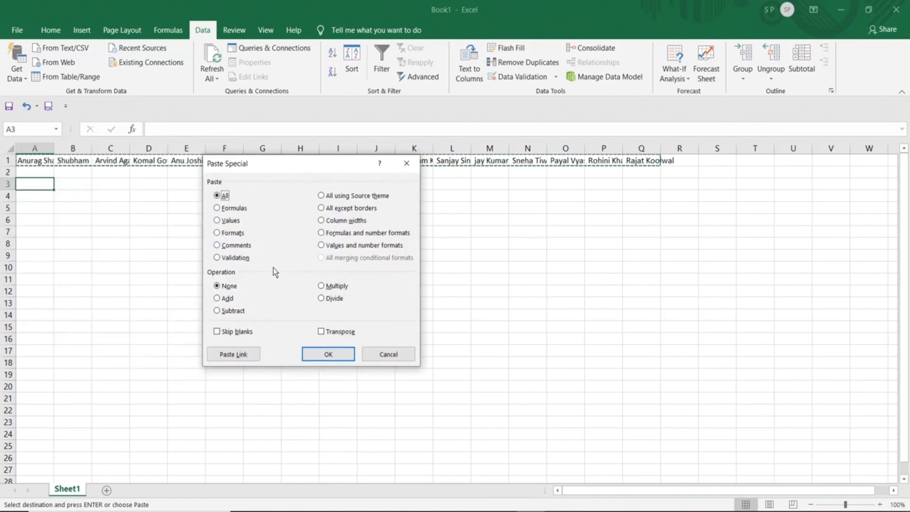
pyautogui.click(322, 331)
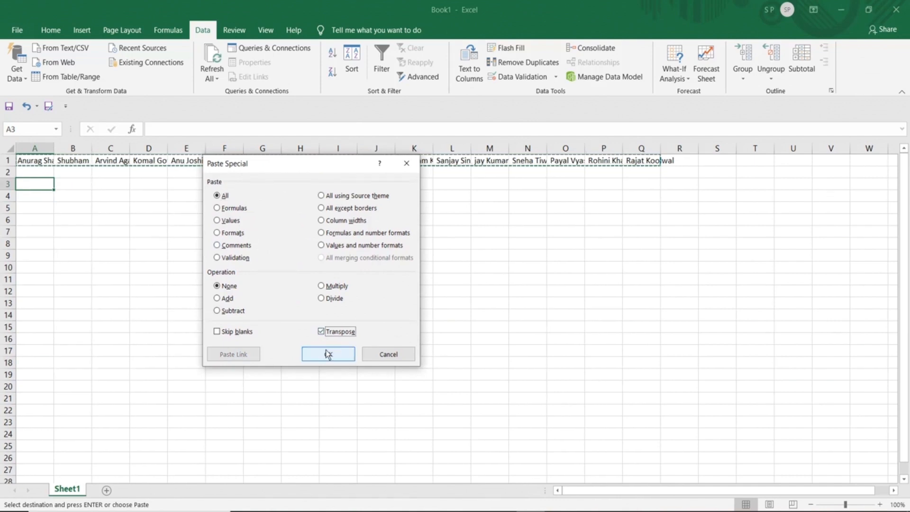
pyautogui.click(327, 354)
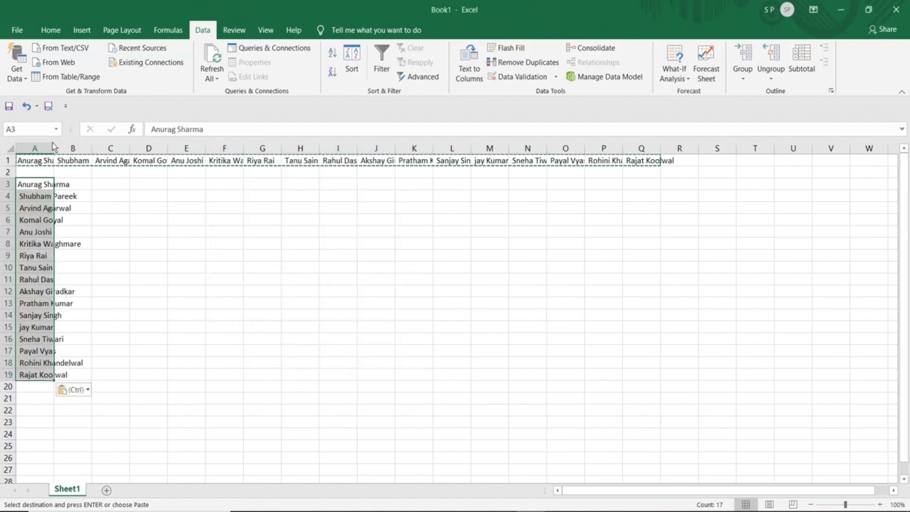
# Widen column A to fit the full names and review the transposed entries in A4:A19
pyautogui.moveTo(55, 151); pyautogui.dragTo(107, 154)
pyautogui.click(124, 255)
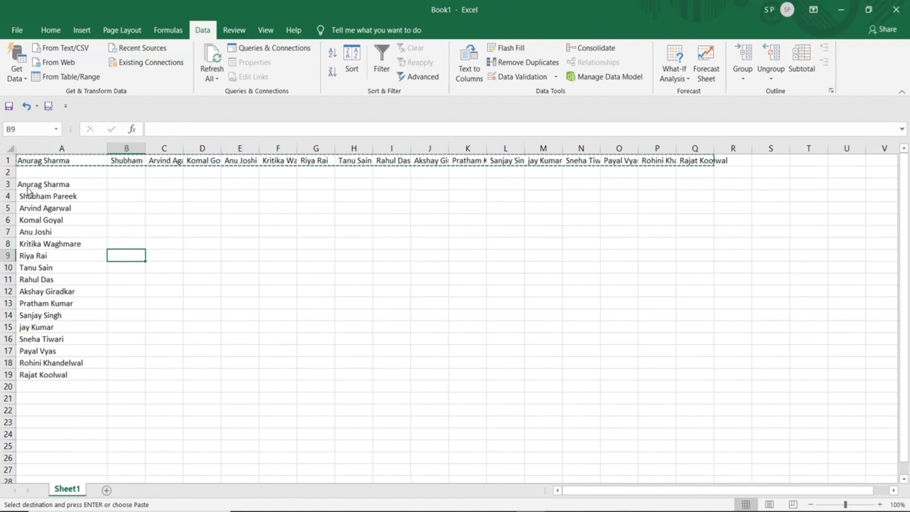
pyautogui.moveTo(27, 199); pyautogui.dragTo(30, 375)
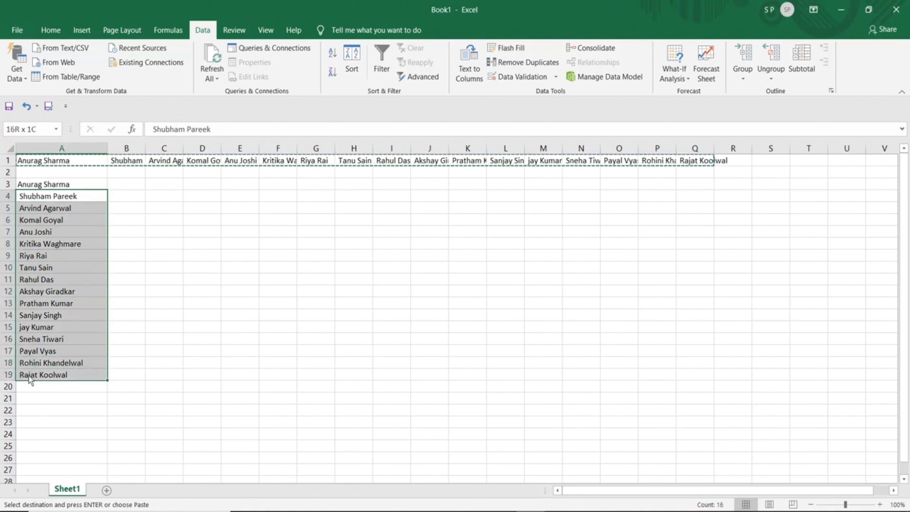
pyautogui.click(22, 214)
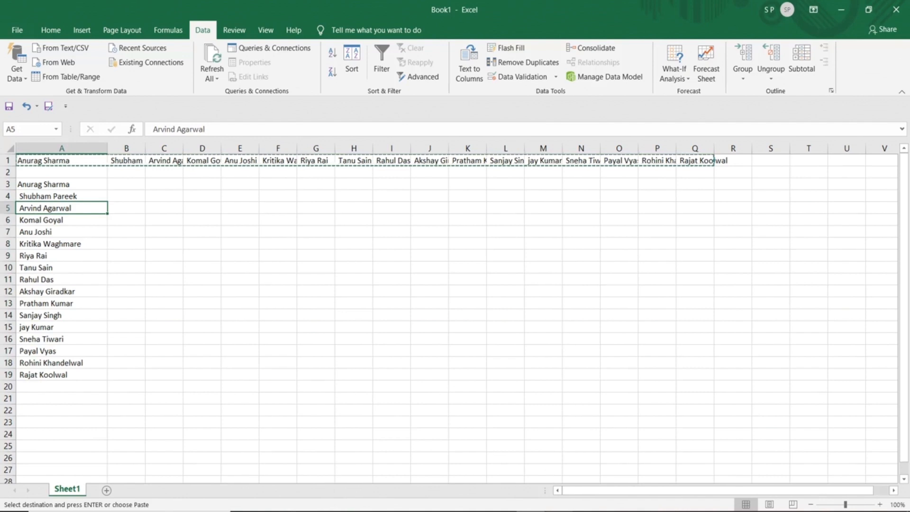
# Switch to Notepad and check the spacing after the first comma in the source list, minimizing it when done
pyautogui.hotkey('alt', 'Tab')
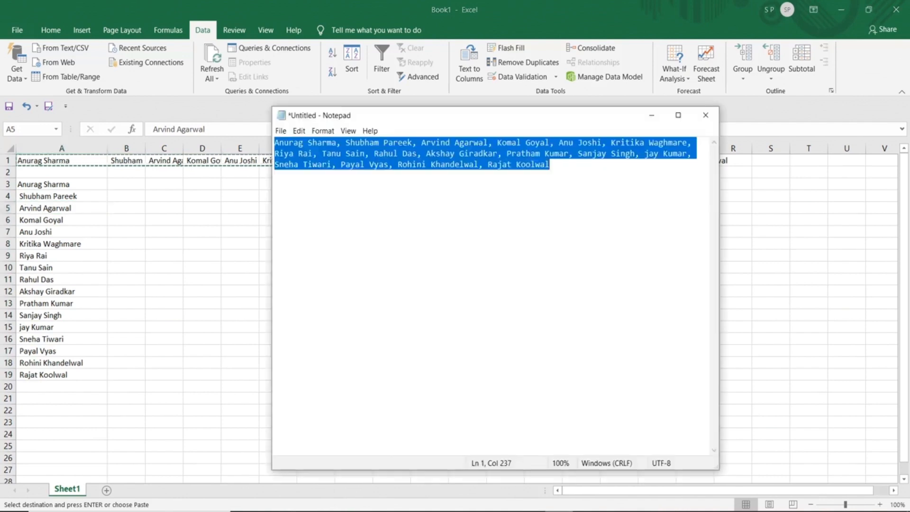
pyautogui.click(340, 143)
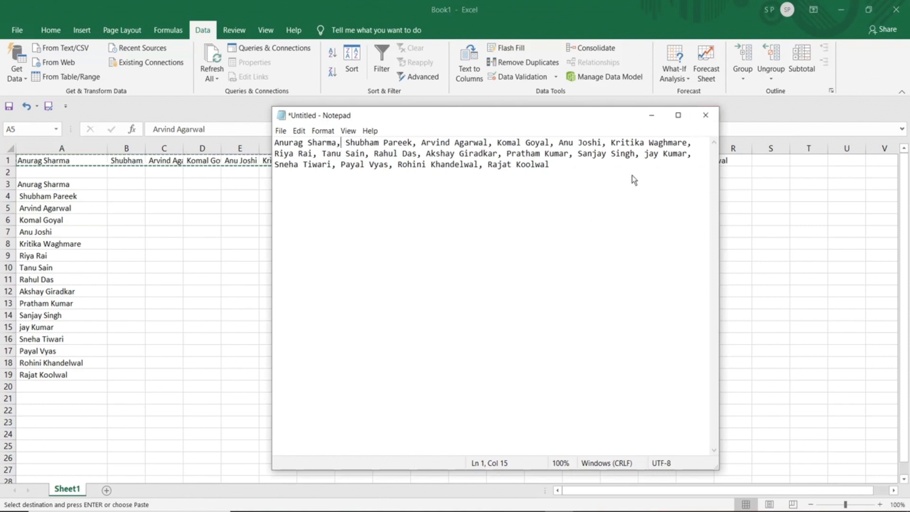
pyautogui.click(651, 115)
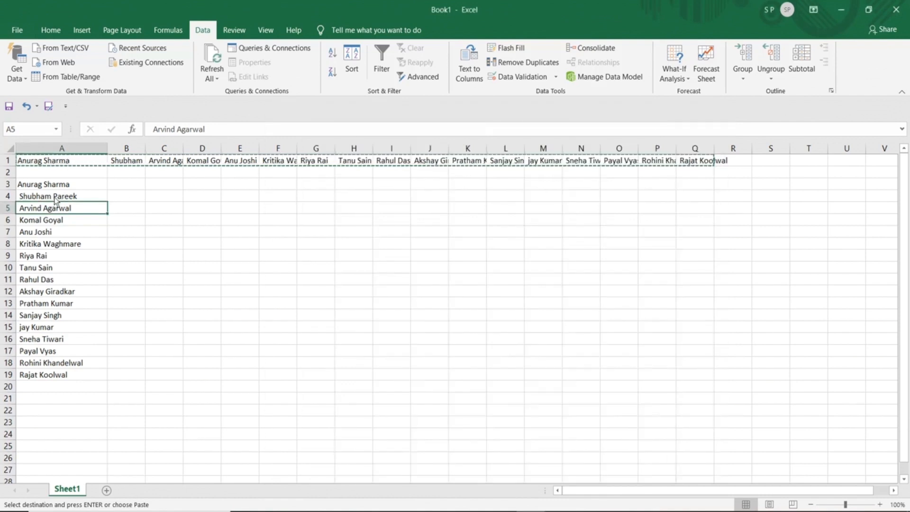
# Delete the leading space before the name in cell A4
pyautogui.press('Up')
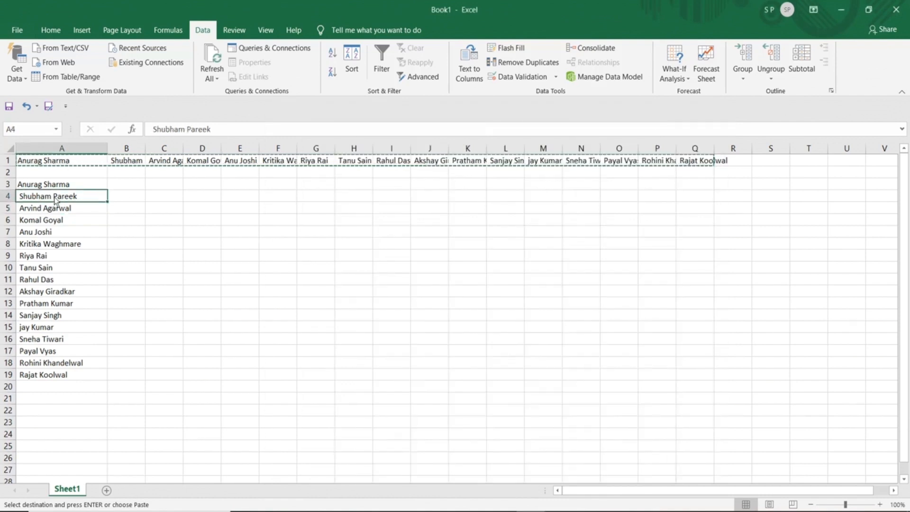
pyautogui.doubleClick(22, 200)
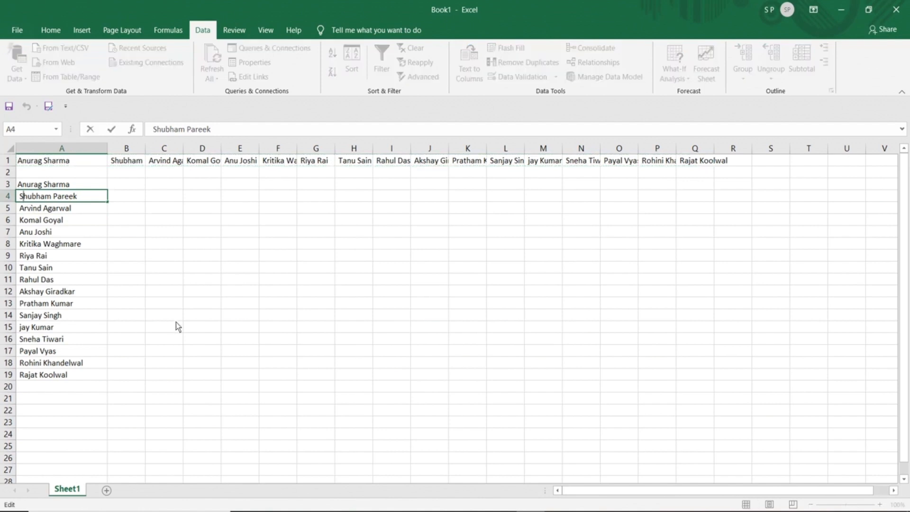
pyautogui.press('BackSpace')
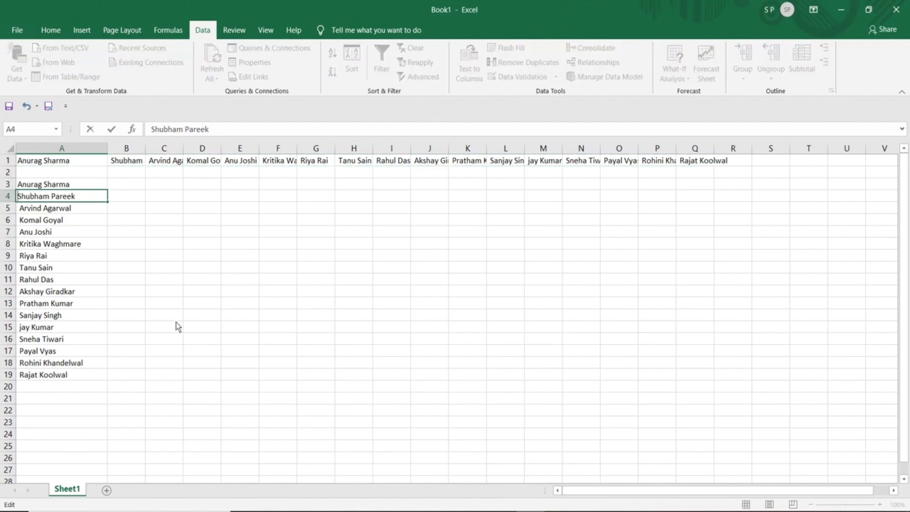
pyautogui.click(121, 199)
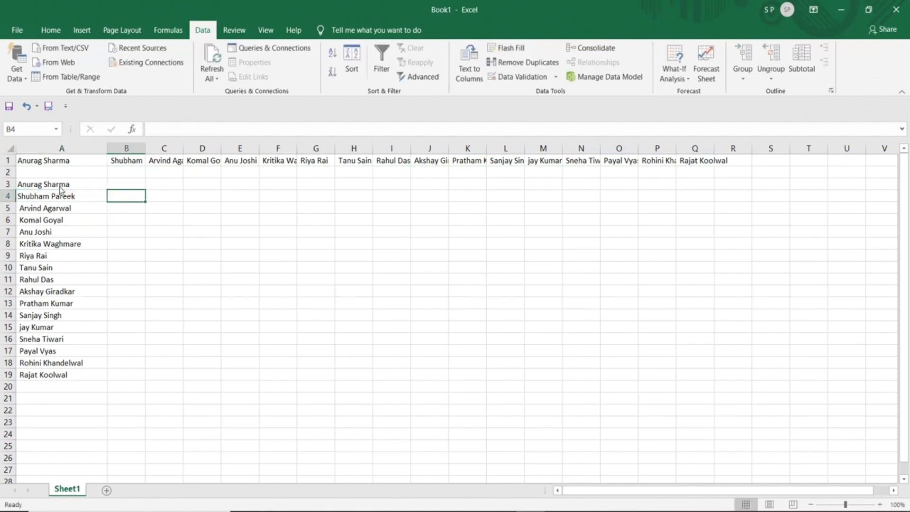
# Enter the formula =TRIM(A3) in cell B3 to strip extra spaces from the first name in the column list
pyautogui.moveTo(61, 188); pyautogui.dragTo(53, 377)
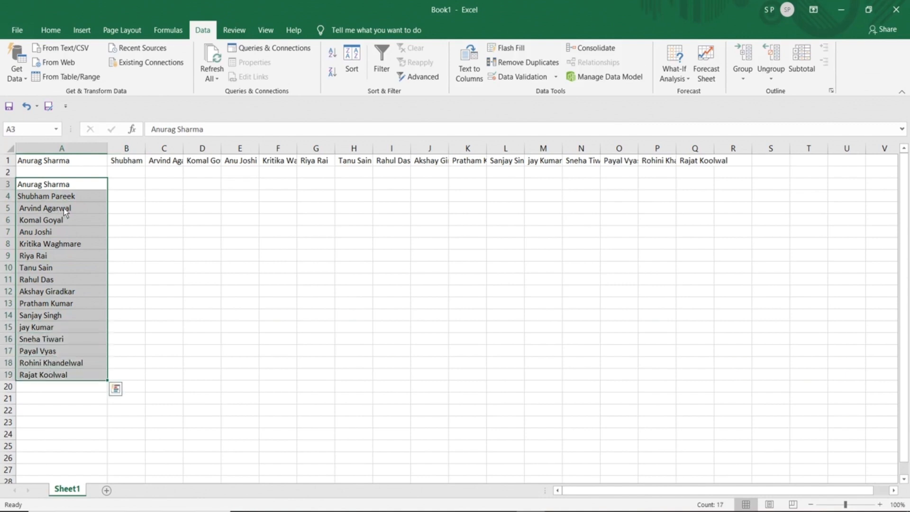
pyautogui.click(27, 212)
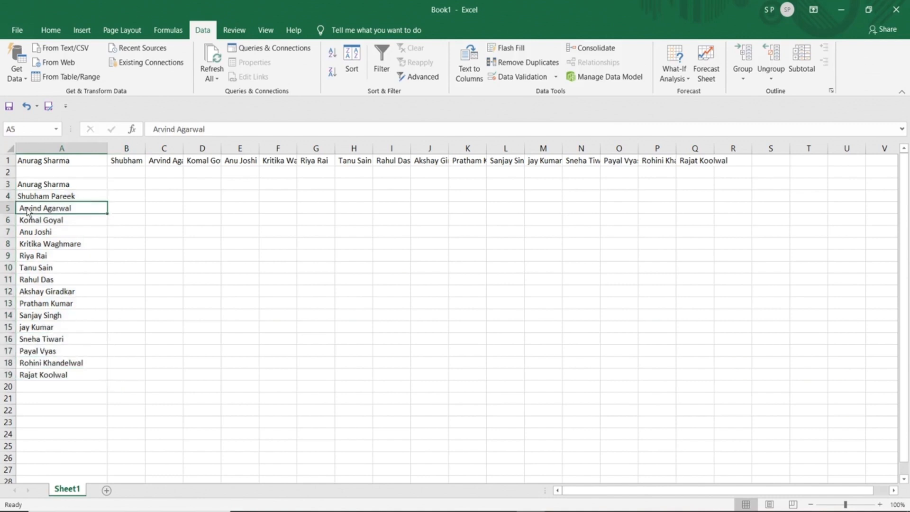
pyautogui.click(121, 185)
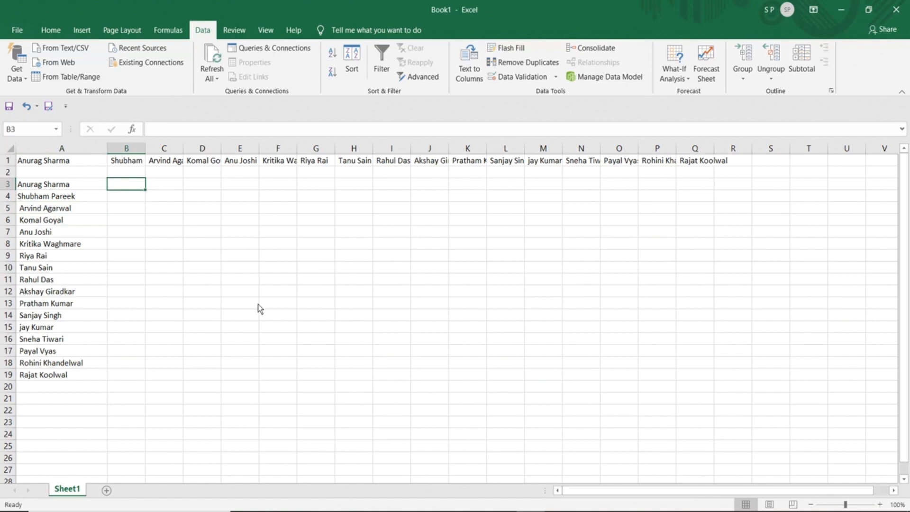
pyautogui.write('=trim')
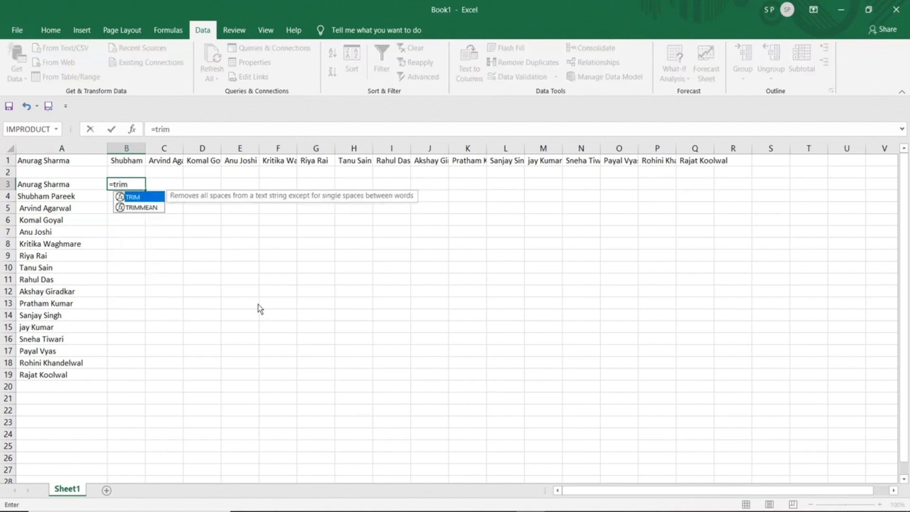
pyautogui.write('(')
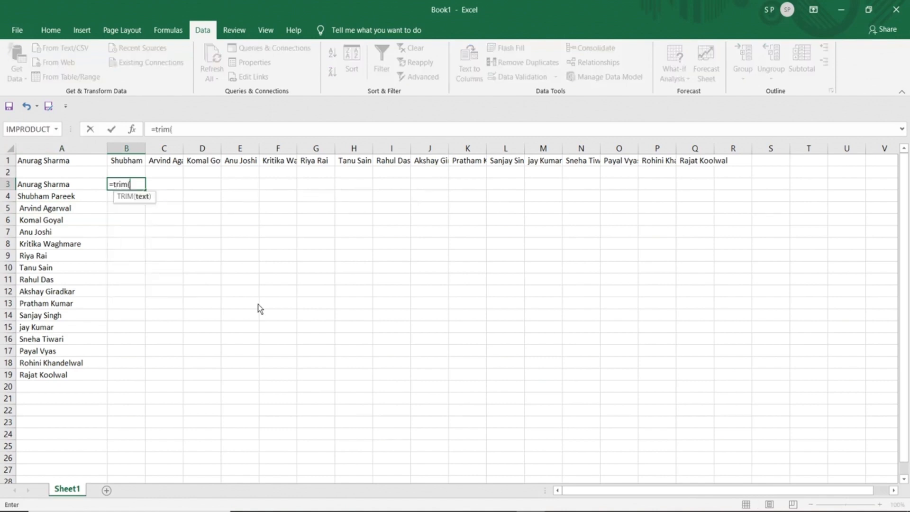
pyautogui.click(59, 189)
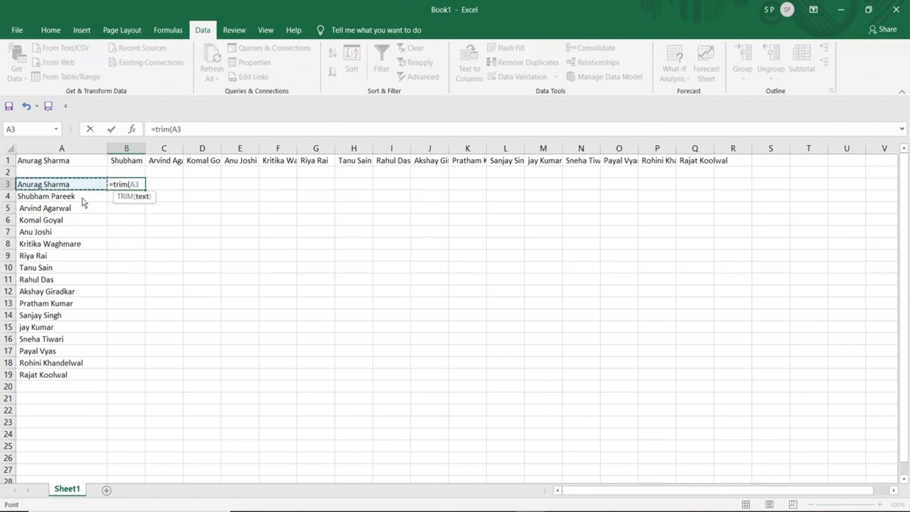
pyautogui.write(')')
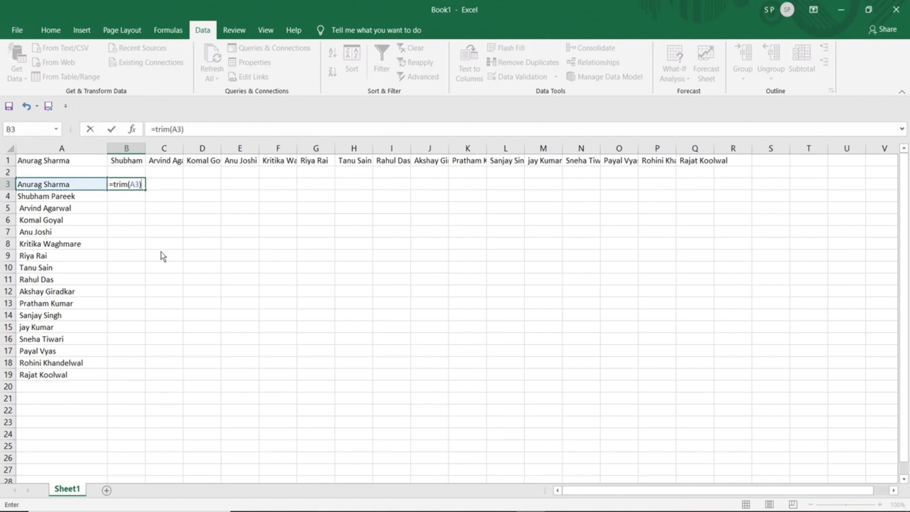
pyautogui.press('Return')
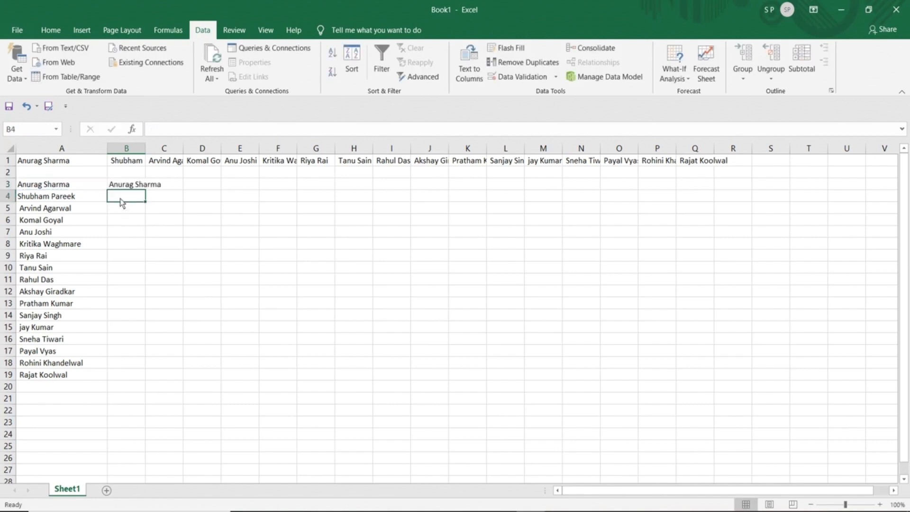
# Enter the formula =TRIM(A4) in cell B4
pyautogui.write('=trim')
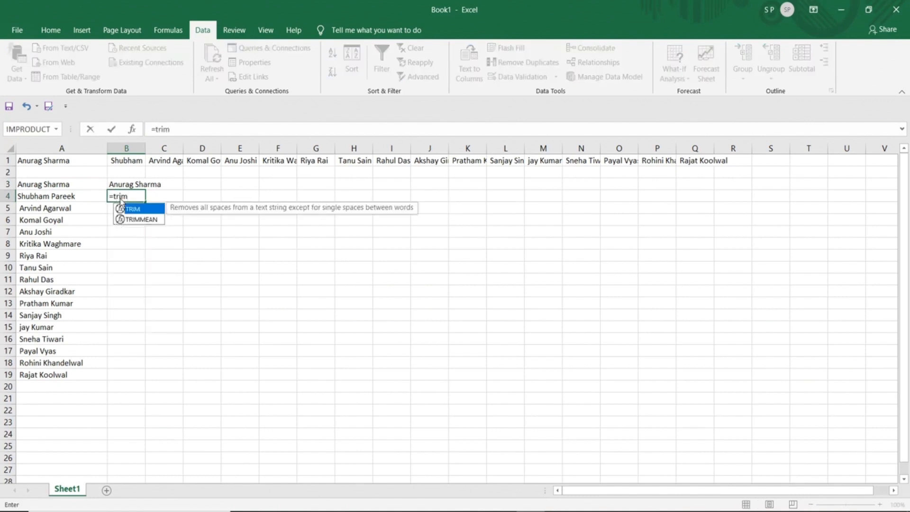
pyautogui.write('(')
pyautogui.click(75, 196)
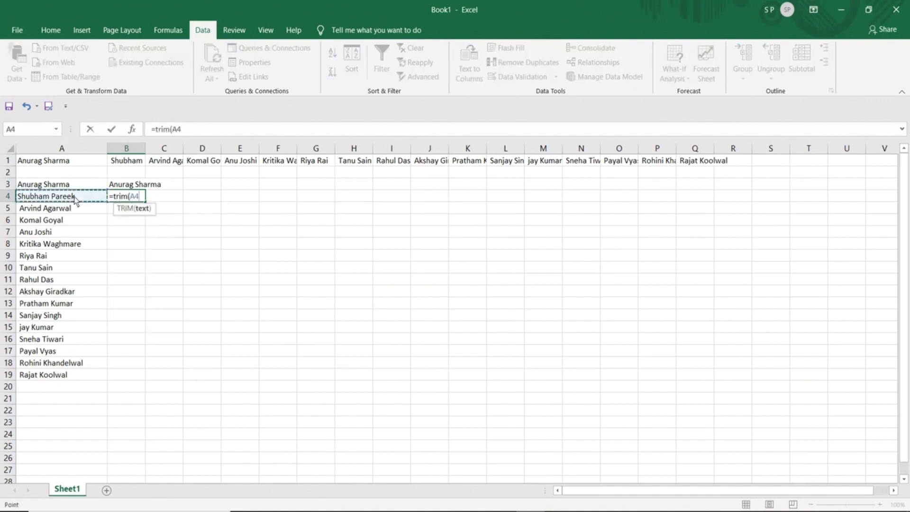
pyautogui.write(')')
pyautogui.press('Return')
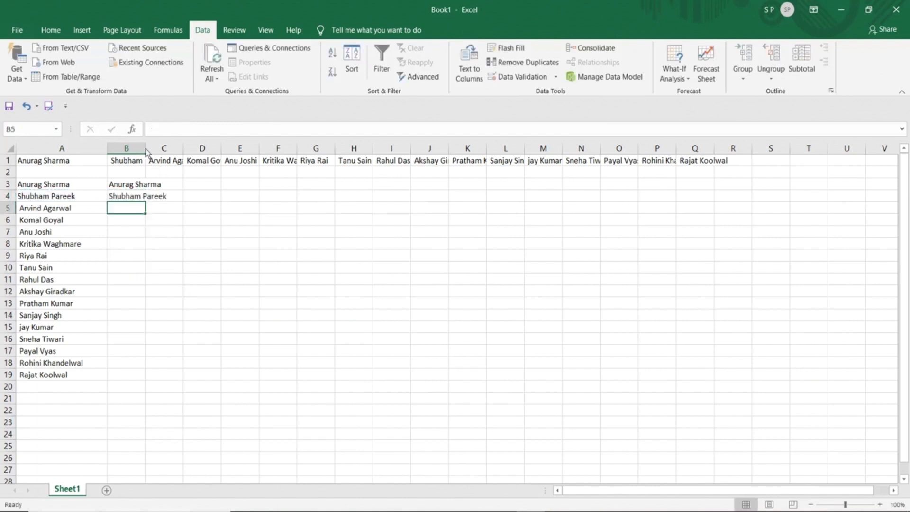
# Widen column B to fit the names and fill the TRIM formulas from B3:B4 down to B19
pyautogui.moveTo(146, 149); pyautogui.dragTo(200, 147)
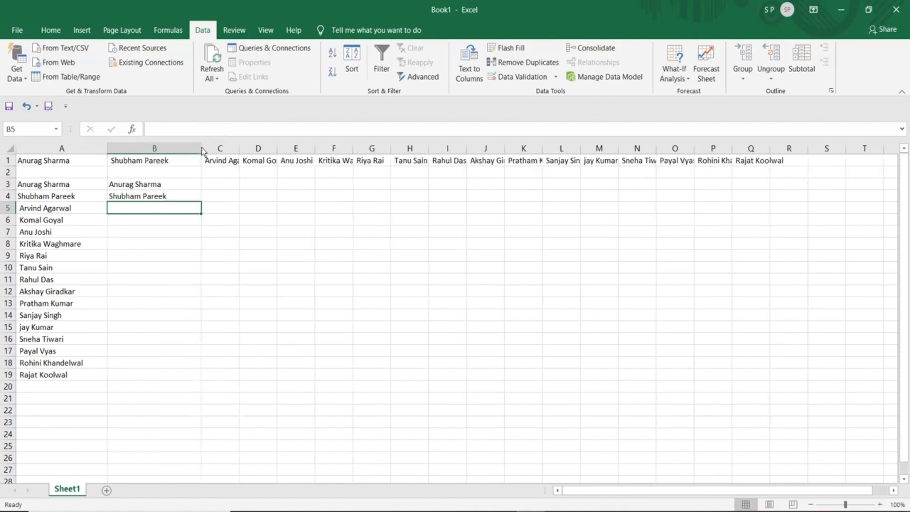
pyautogui.click(171, 183)
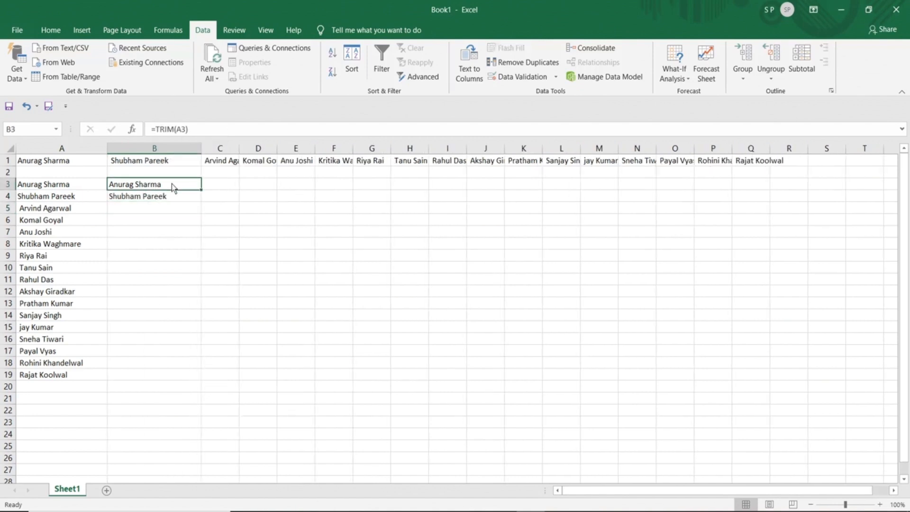
pyautogui.moveTo(171, 184); pyautogui.dragTo(172, 195)
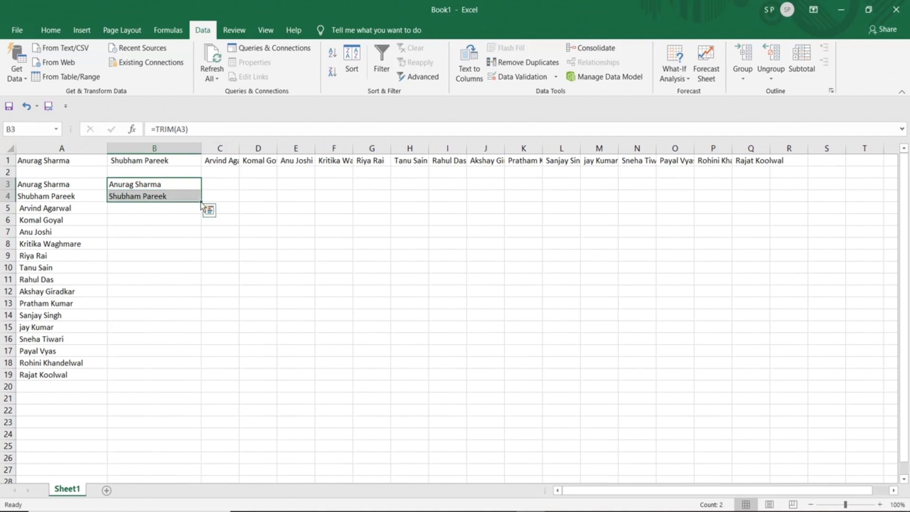
pyautogui.moveTo(201, 204); pyautogui.dragTo(200, 382)
pyautogui.click(254, 243)
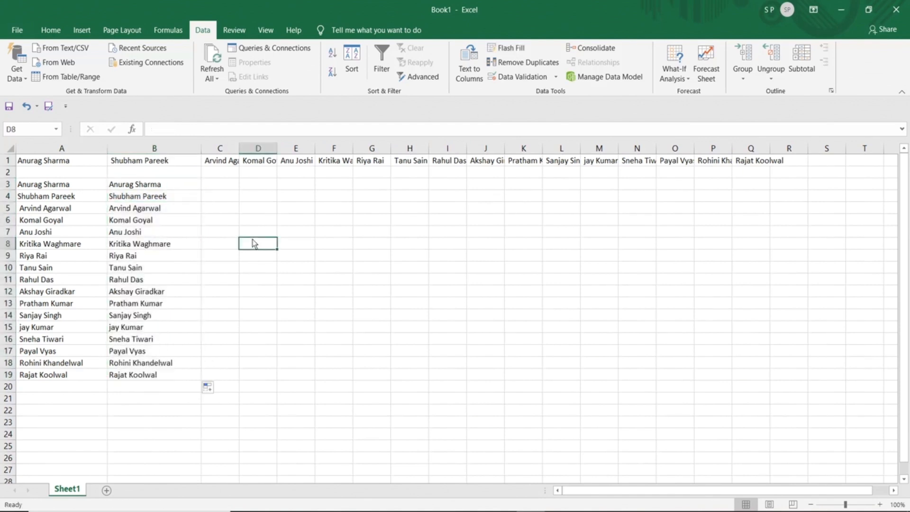
pyautogui.click(116, 212)
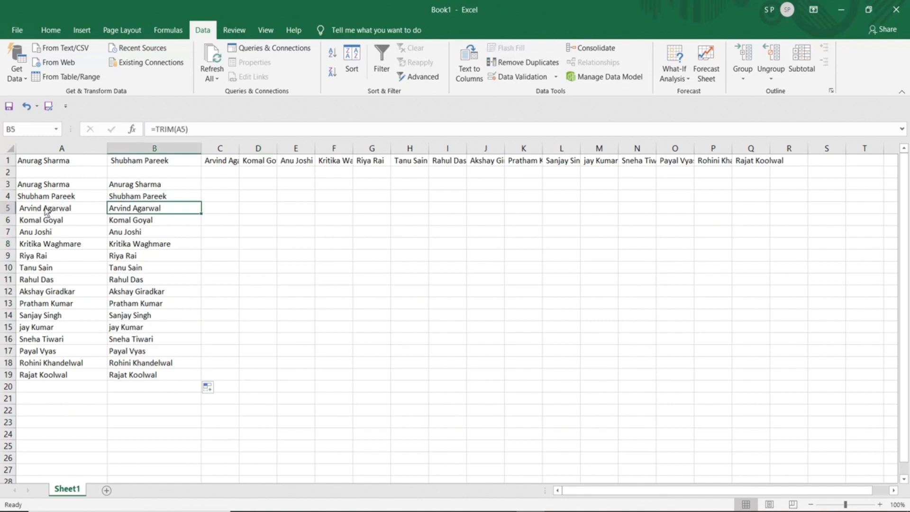
# Widen column C until the full name in its first row fits
pyautogui.moveTo(48, 189); pyautogui.dragTo(42, 376)
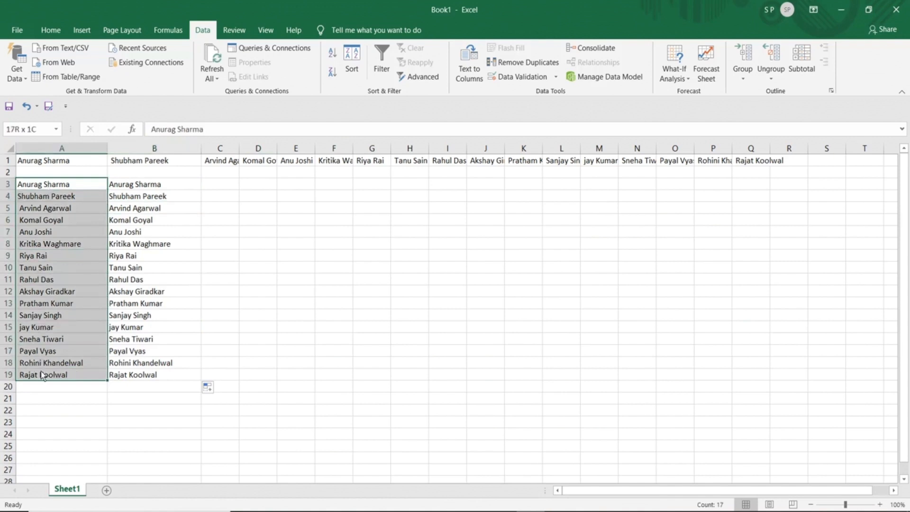
pyautogui.moveTo(147, 187); pyautogui.dragTo(153, 375)
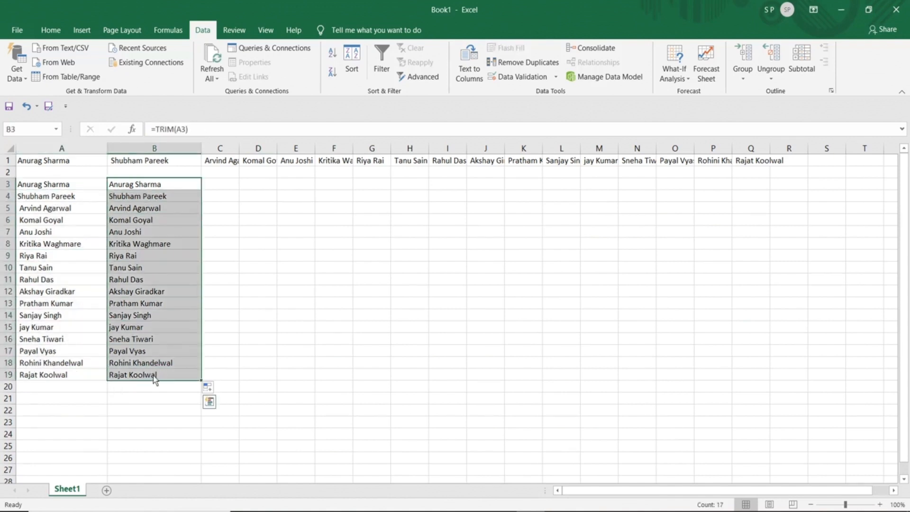
pyautogui.click(226, 187)
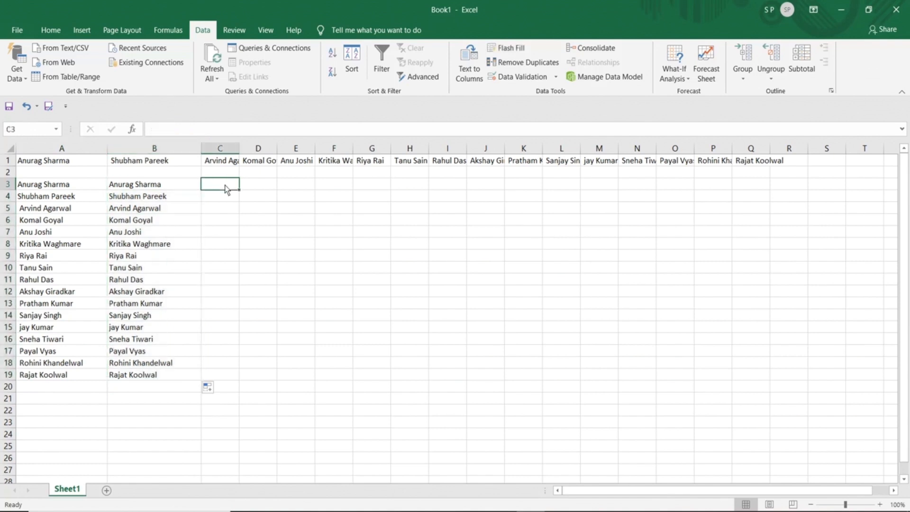
pyautogui.moveTo(240, 149); pyautogui.dragTo(292, 150)
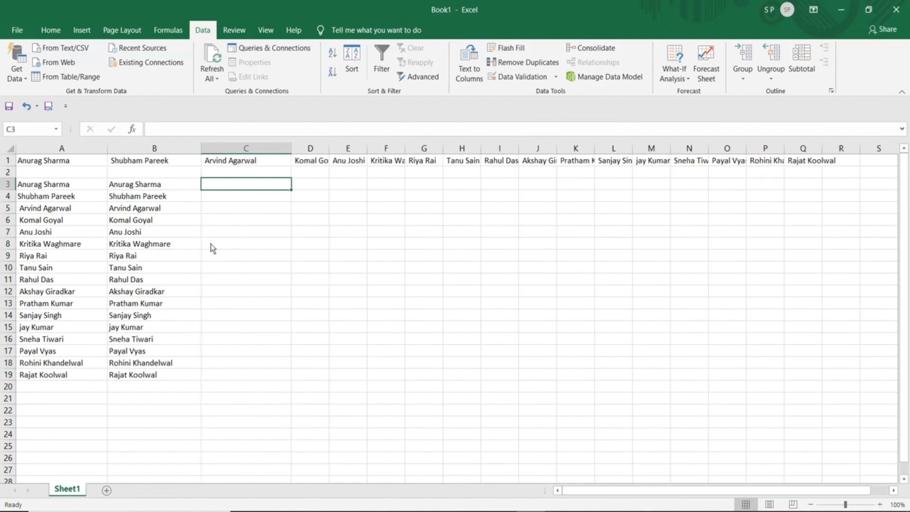
# Open Insert Function for cell C3 and search for a function with the description "change to upper case"
pyautogui.moveTo(141, 186); pyautogui.dragTo(141, 378)
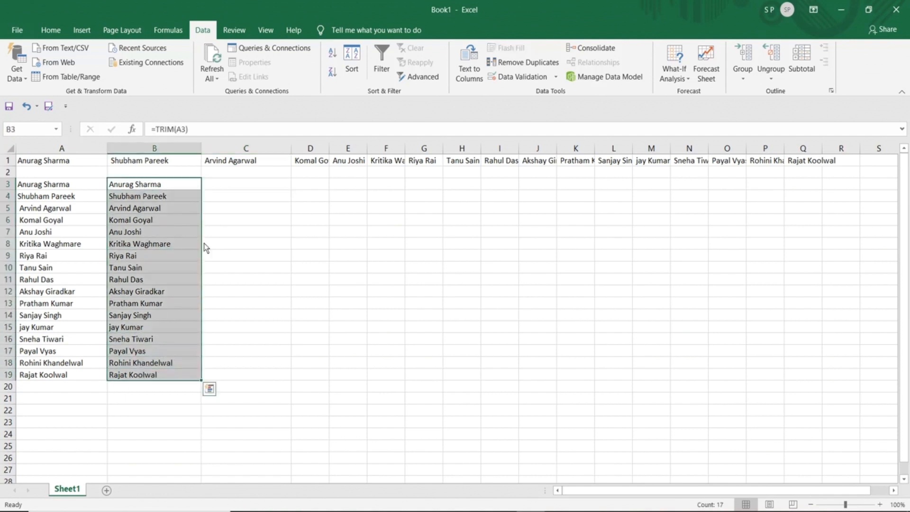
pyautogui.click(227, 185)
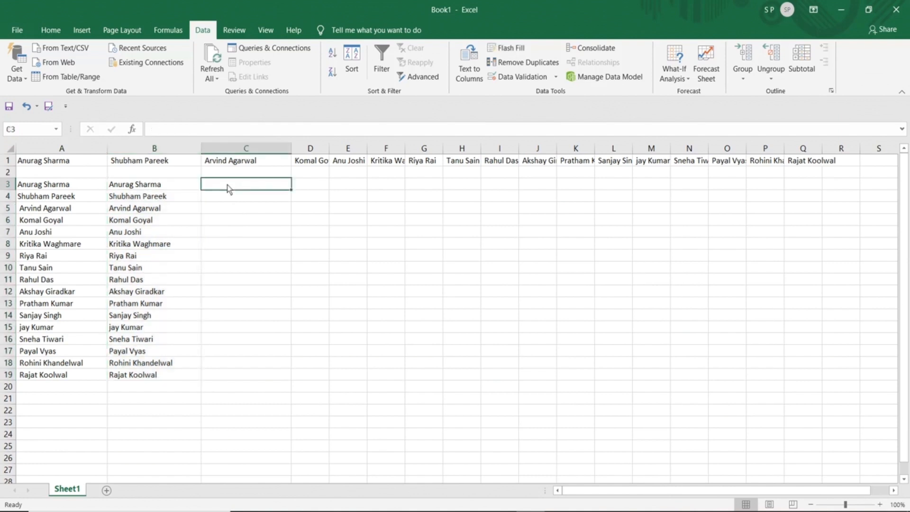
pyautogui.click(132, 128)
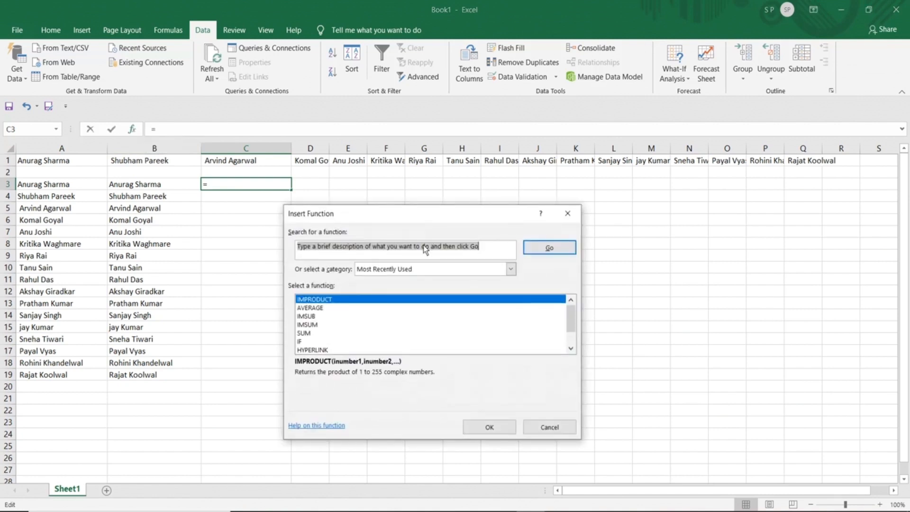
pyautogui.write('change')
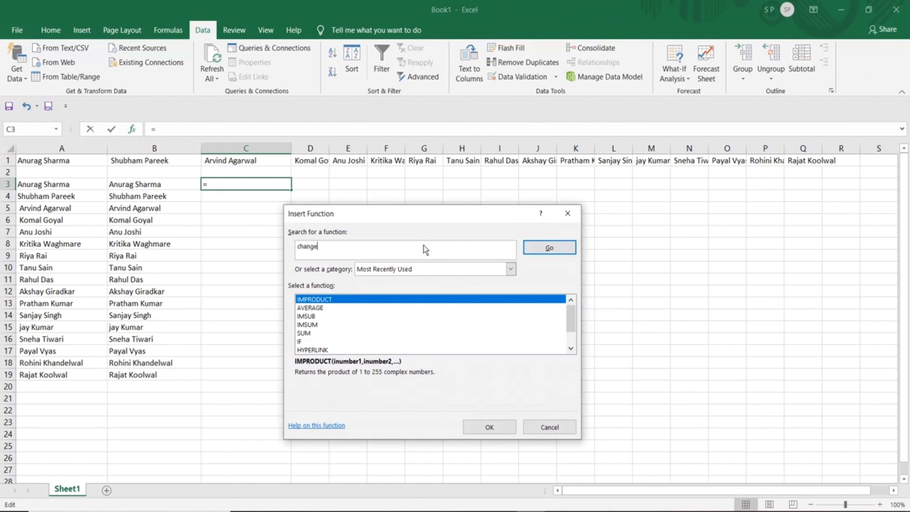
pyautogui.write(' to upper case')
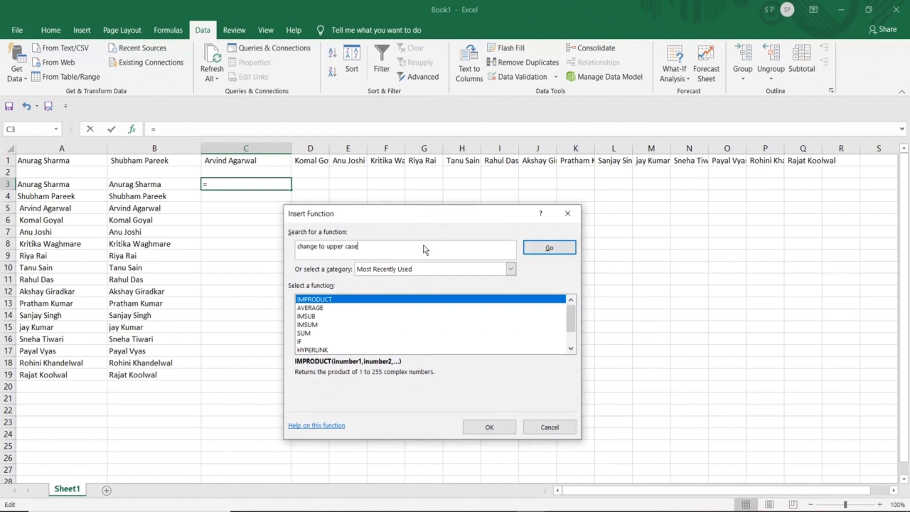
pyautogui.click(549, 248)
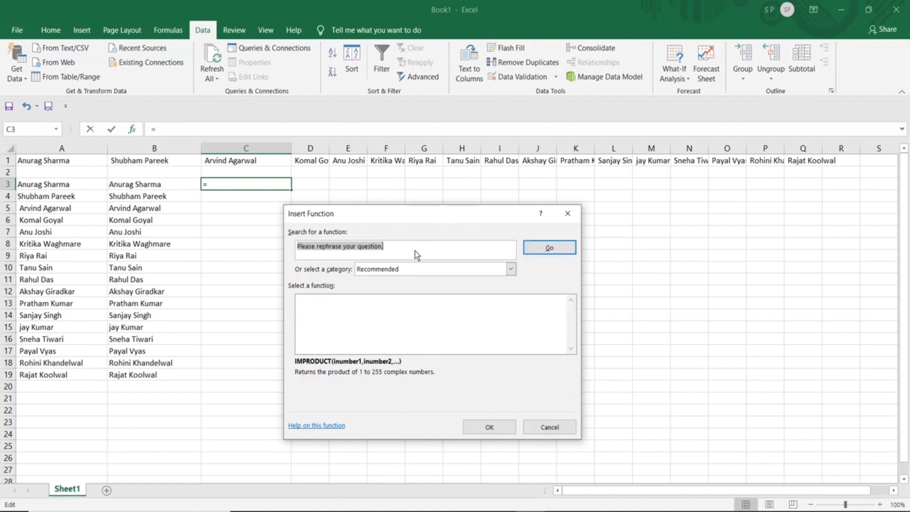
# Replace the function search text with "capital letters" and run the search
pyautogui.click(382, 246)
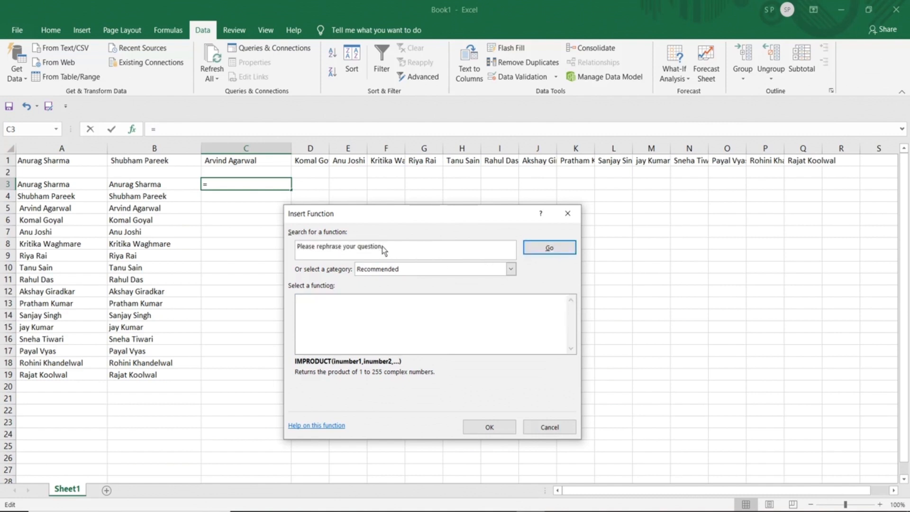
pyautogui.press('BackSpace')
pyautogui.press('BackSpace')
pyautogui.press('BackSpace')
pyautogui.press('BackSpace')
pyautogui.press('BackSpace')
pyautogui.press('BackSpace')
pyautogui.press('BackSpace')
pyautogui.press('BackSpace')
pyautogui.press('BackSpace')
pyautogui.press('BackSpace')
pyautogui.press('BackSpace')
pyautogui.press('BackSpace')
pyautogui.press('BackSpace')
pyautogui.press('BackSpace')
pyautogui.press('BackSpace')
pyautogui.press('BackSpace')
pyautogui.press('BackSpace')
pyautogui.press('BackSpace')
pyautogui.press('BackSpace')
pyautogui.press('BackSpace')
pyautogui.write('capital letters')
pyautogui.click(536, 248)
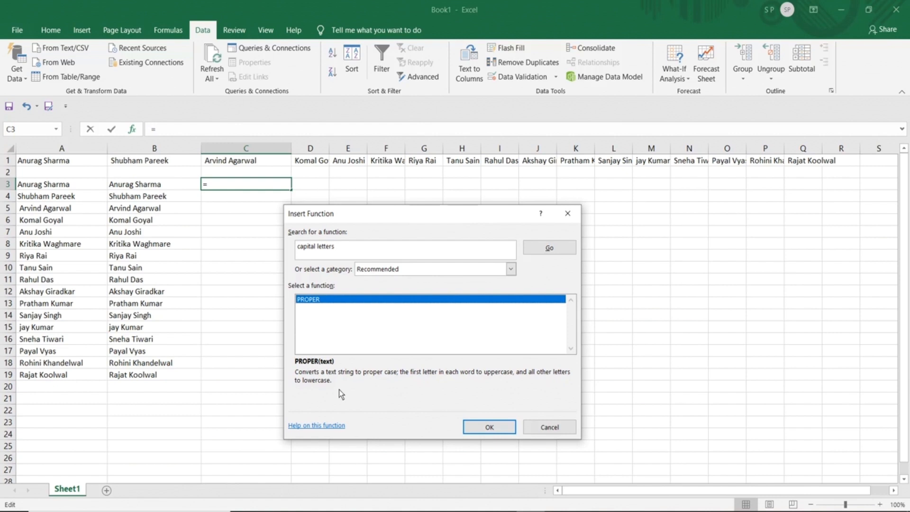
# Put "change to" in front of "capital letters" in the function search text and search again
pyautogui.click(338, 247)
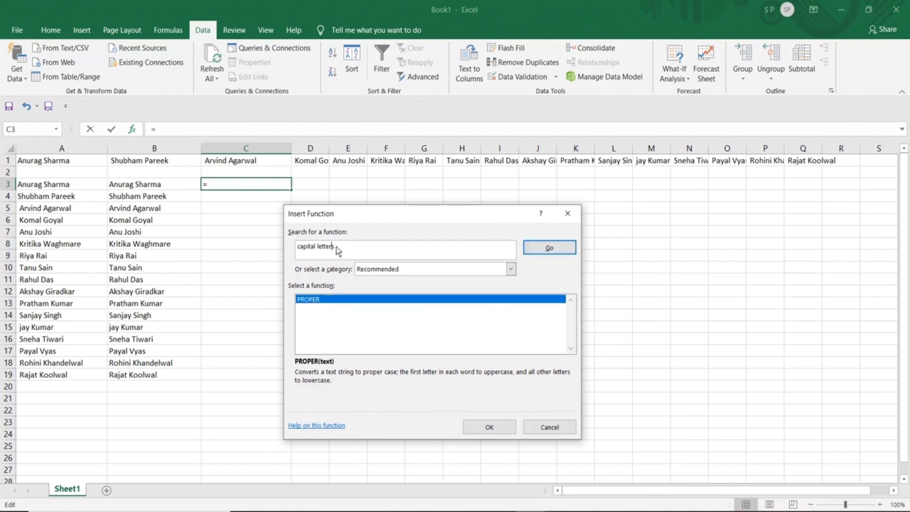
pyautogui.press('Left')
pyautogui.press('Left')
pyautogui.press('Left')
pyautogui.press('Left')
pyautogui.press('Left')
pyautogui.press('Left')
pyautogui.press('Left')
pyautogui.press('Left')
pyautogui.press('Left')
pyautogui.press('Left')
pyautogui.press('Left')
pyautogui.press('Left')
pyautogui.press('Left')
pyautogui.press('Left')
pyautogui.write('change to')
pyautogui.click(559, 252)
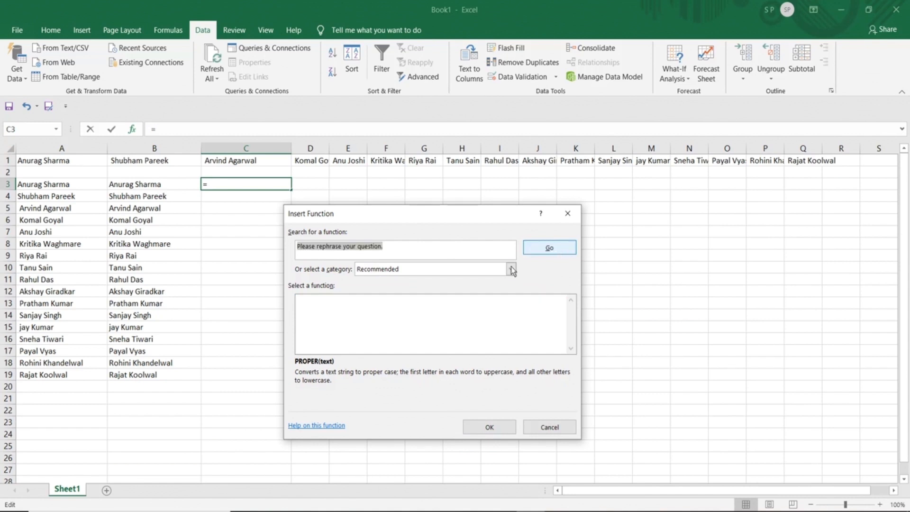
pyautogui.click(750, 511)
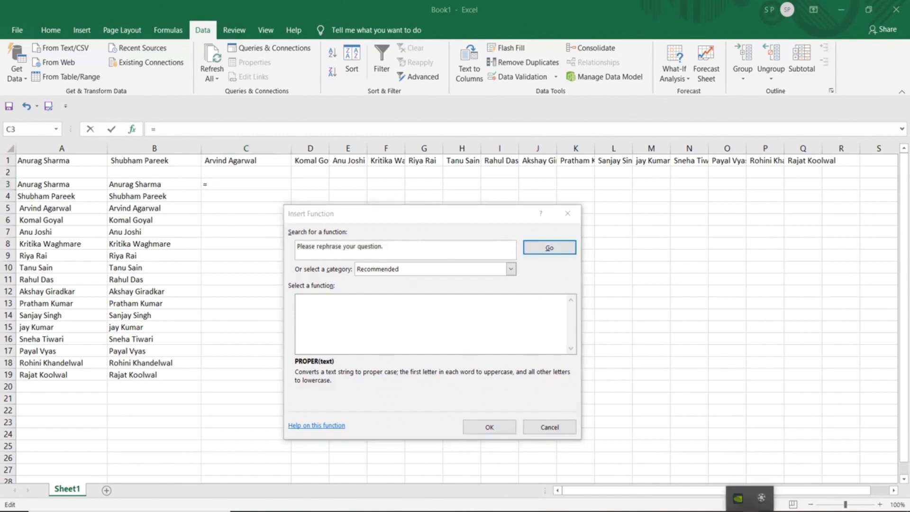
pyautogui.click(761, 498)
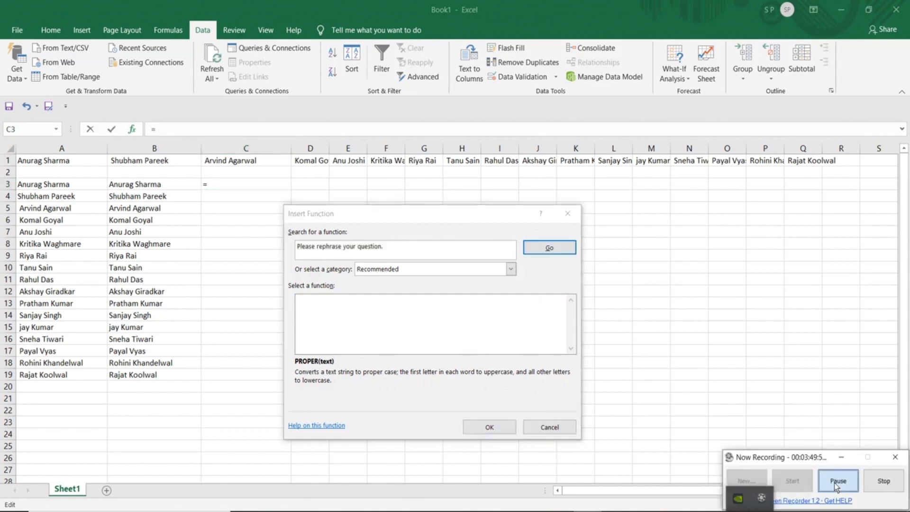
pyautogui.click(834, 482)
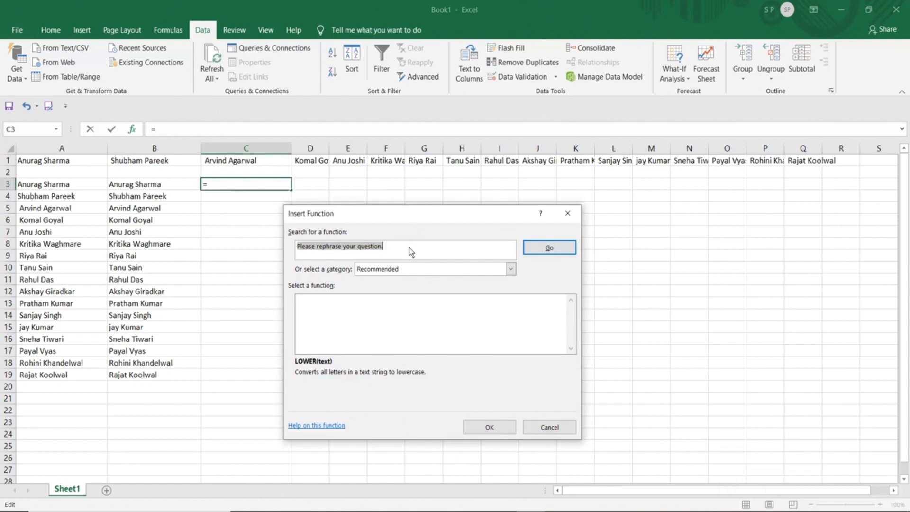
# Search the functions for "upper case" and select UPPER to read its description
pyautogui.write('u')
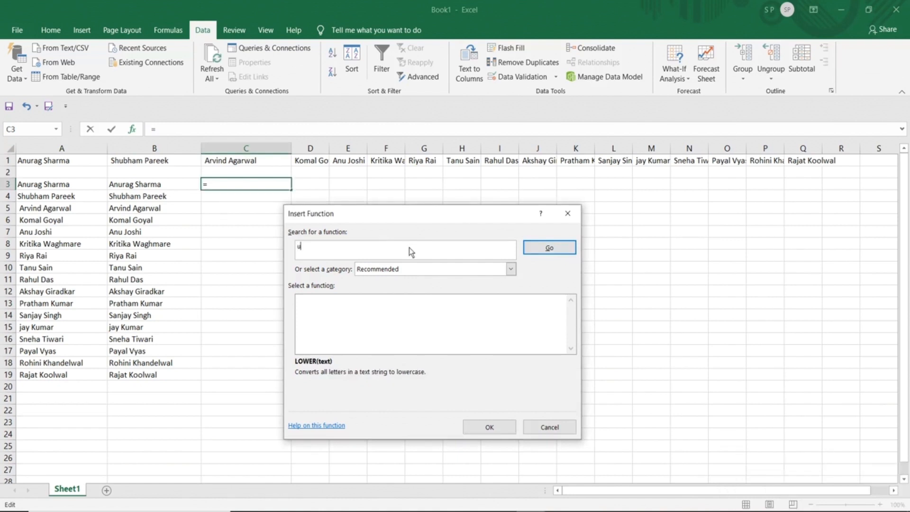
pyautogui.write('pper case')
pyautogui.press('Return')
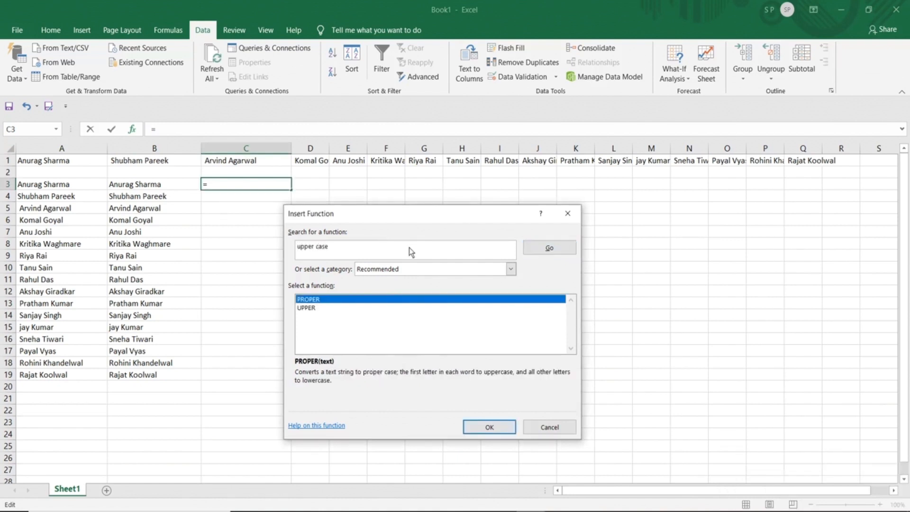
pyautogui.click(312, 308)
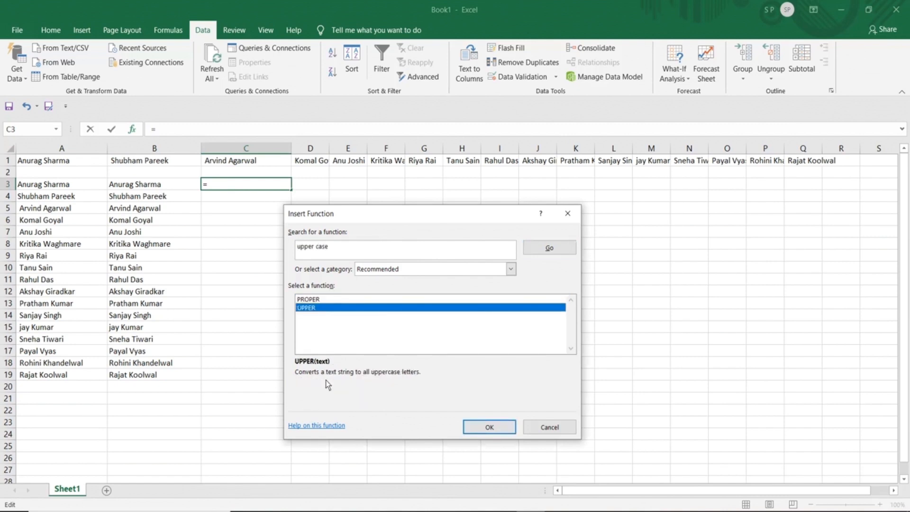
# Search the functions for "lower case", read the PROPER description, and close Insert Function without inserting anything
pyautogui.click(313, 249)
pyautogui.press('BackSpace')
pyautogui.press('BackSpace')
pyautogui.press('BackSpace')
pyautogui.write('lower')
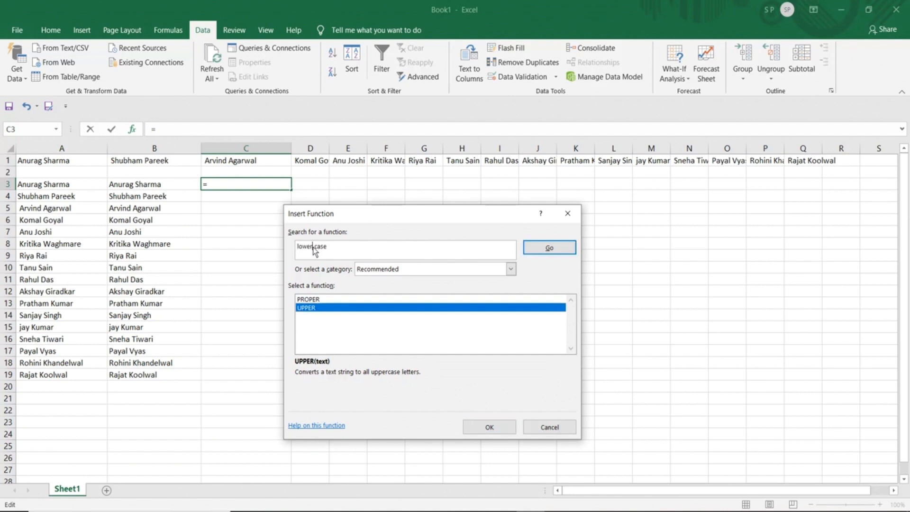
pyautogui.click(529, 252)
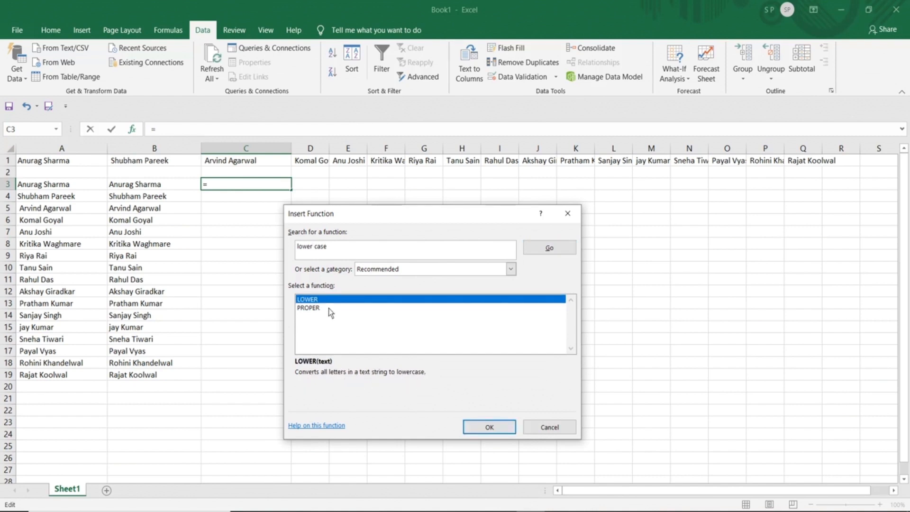
pyautogui.click(314, 309)
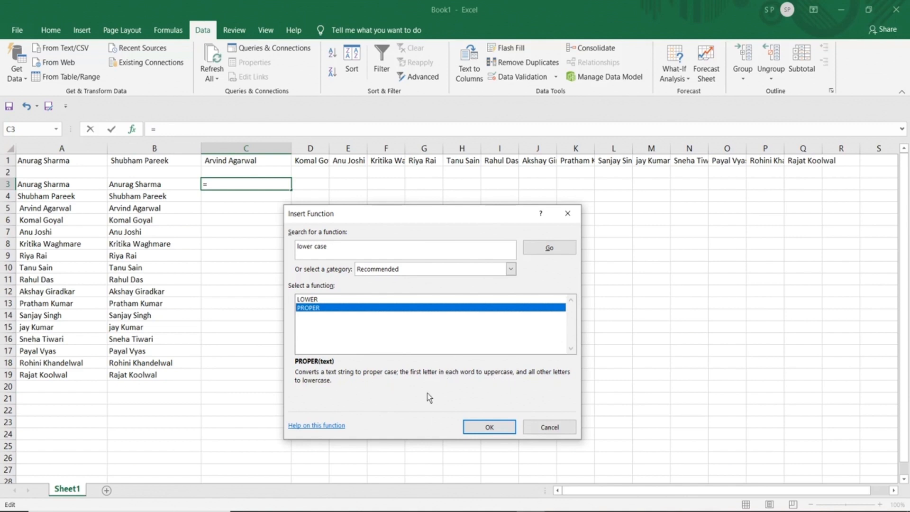
pyautogui.click(544, 427)
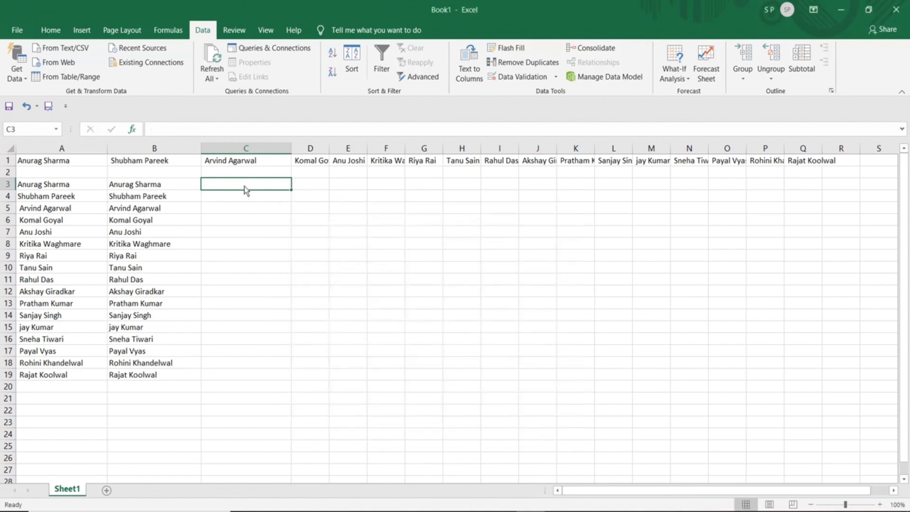
# Enter the formula =UPPER(B3) in cell C3 to convert the first trimmed name to capitals
pyautogui.write('=upper')
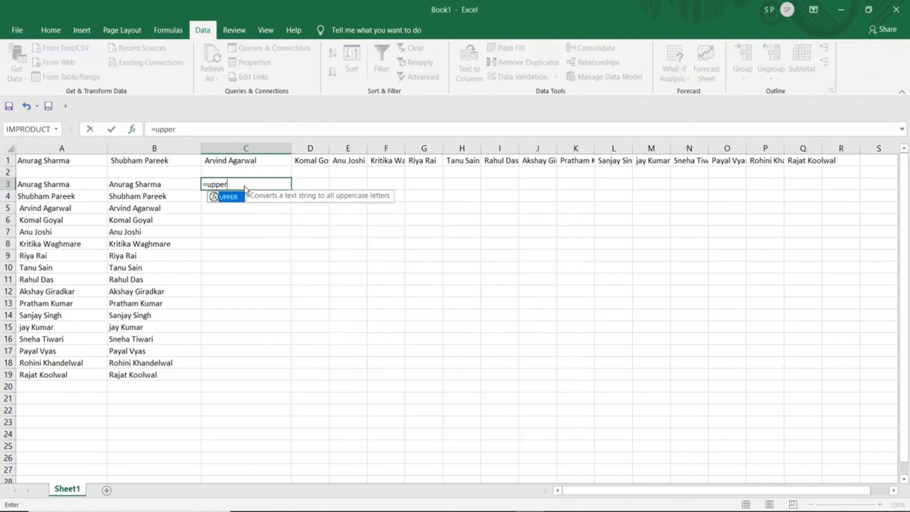
pyautogui.write('(')
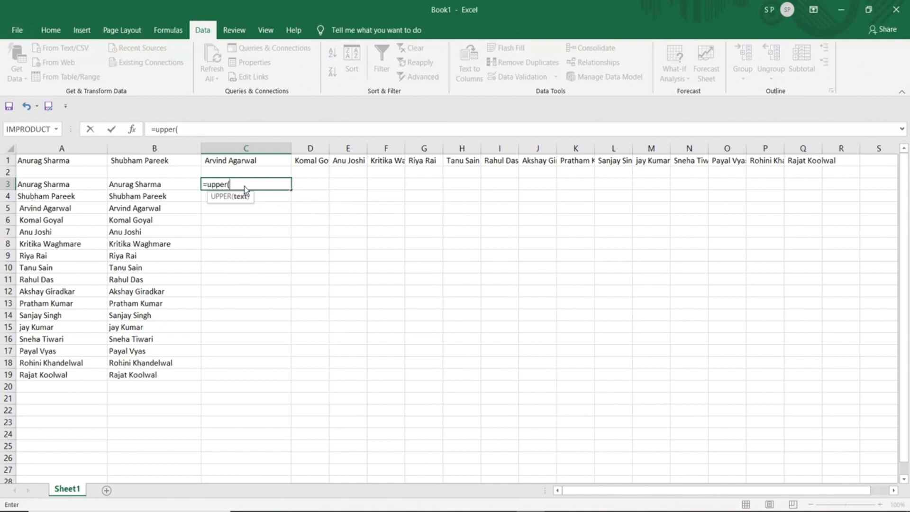
pyautogui.click(161, 185)
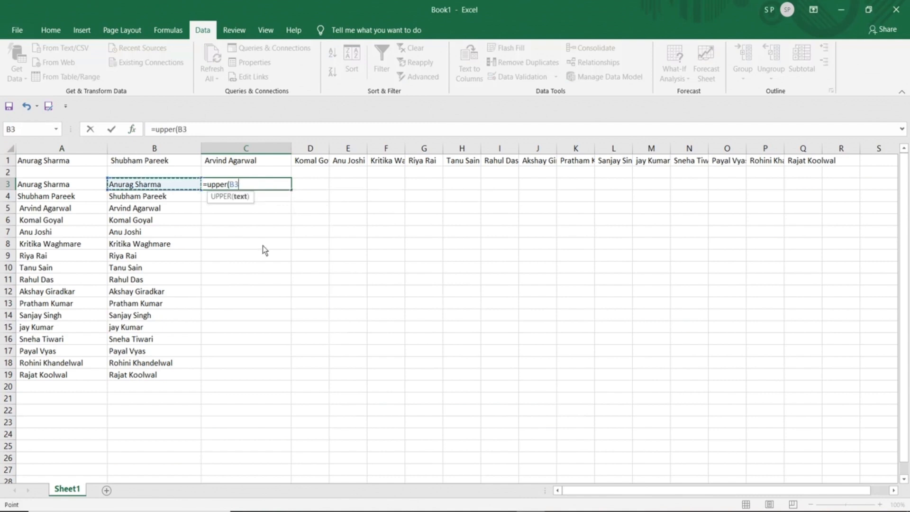
pyautogui.write(')')
pyautogui.press('Return')
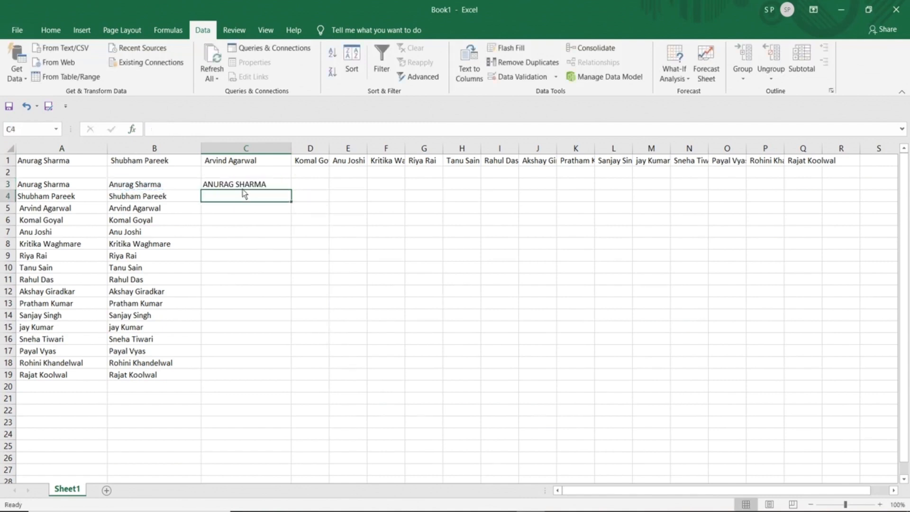
# Fill the UPPER formula from C3 down to C19
pyautogui.click(156, 187)
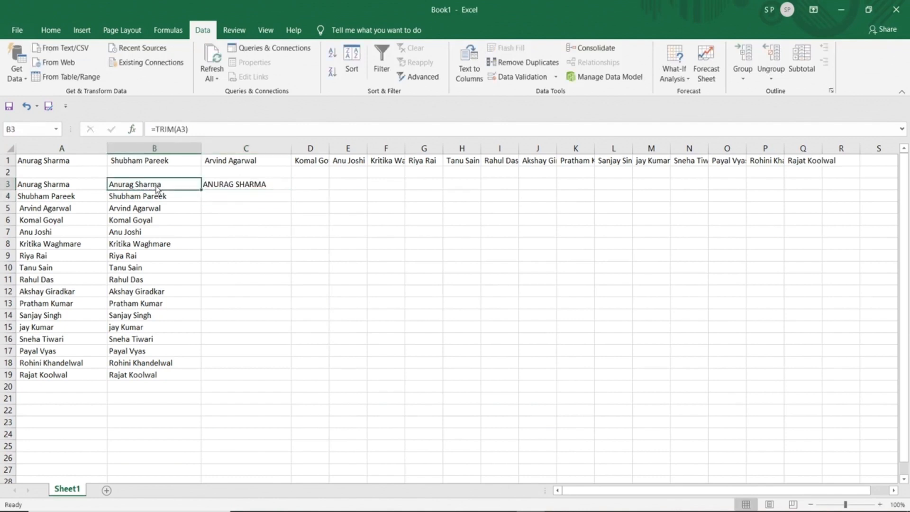
pyautogui.click(217, 187)
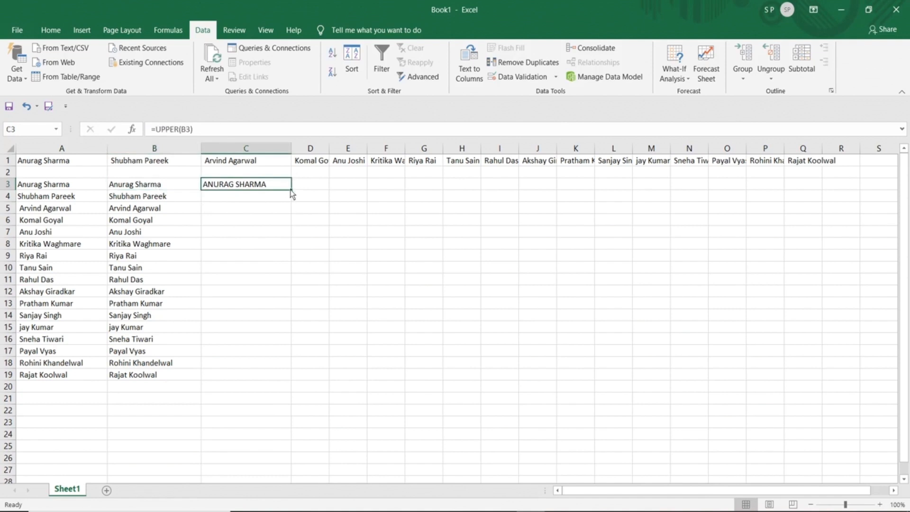
pyautogui.moveTo(290, 191); pyautogui.dragTo(293, 379)
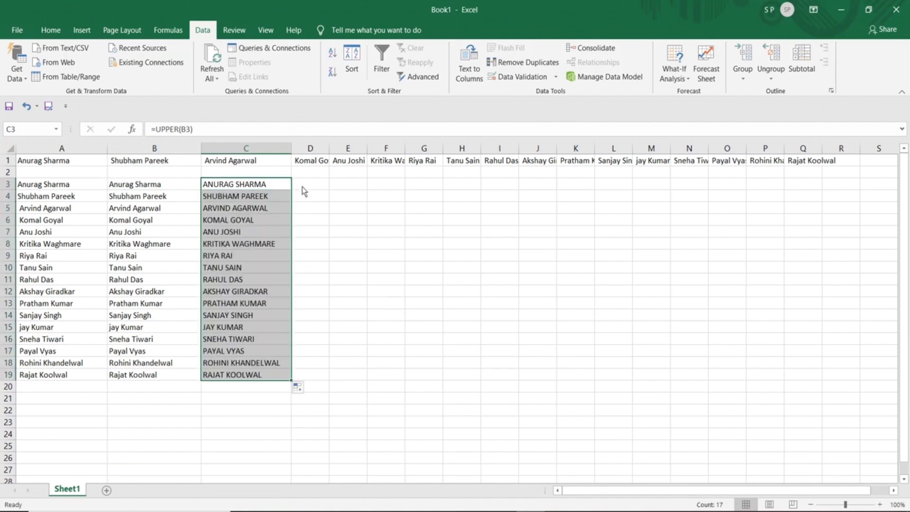
# Widen column D and enter =LOWER(C3) in D3, filled down to D19, to convert the names to lowercase
pyautogui.click(304, 187)
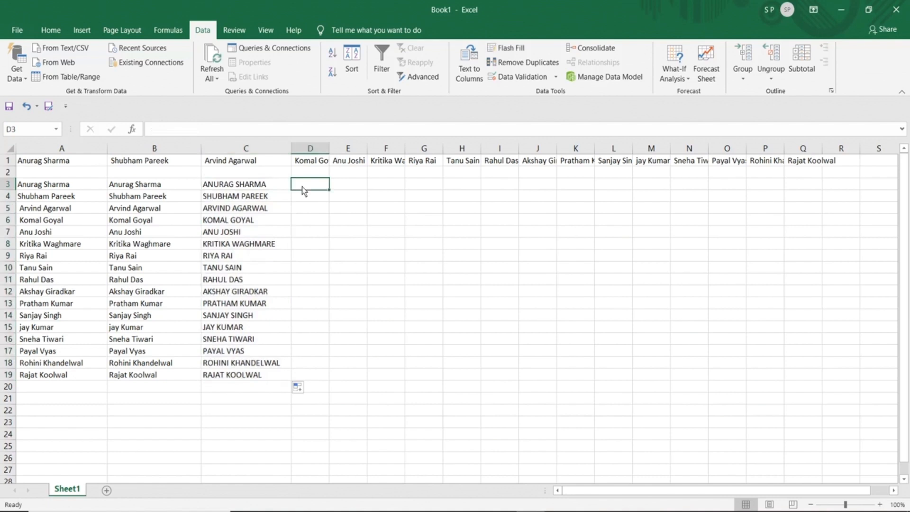
pyautogui.moveTo(330, 147); pyautogui.dragTo(381, 151)
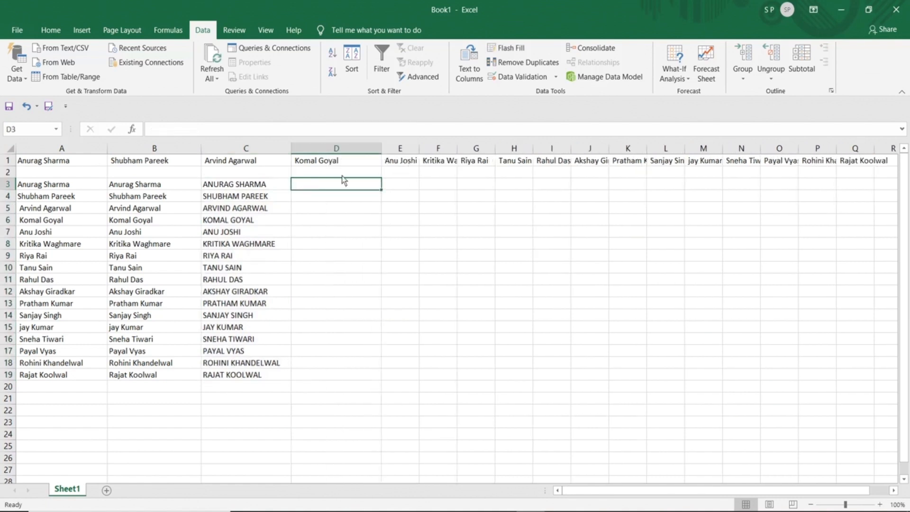
pyautogui.write('=lower')
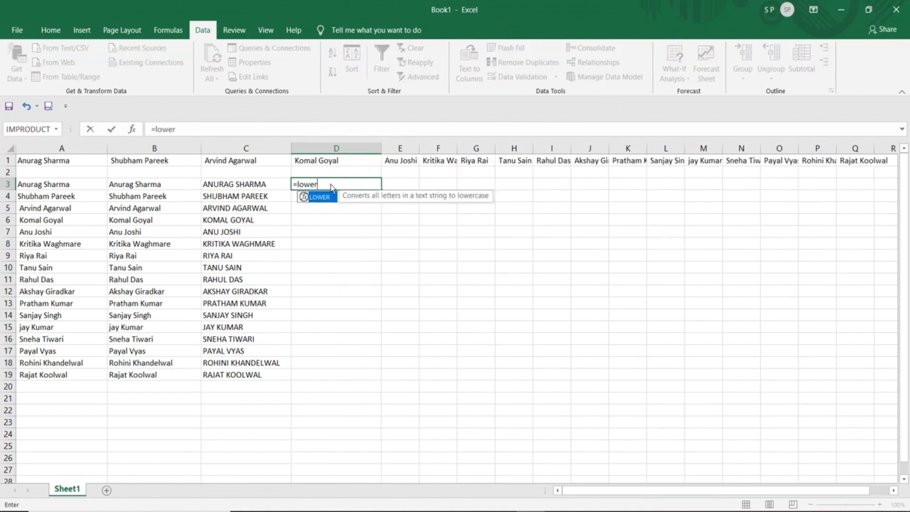
pyautogui.write('(')
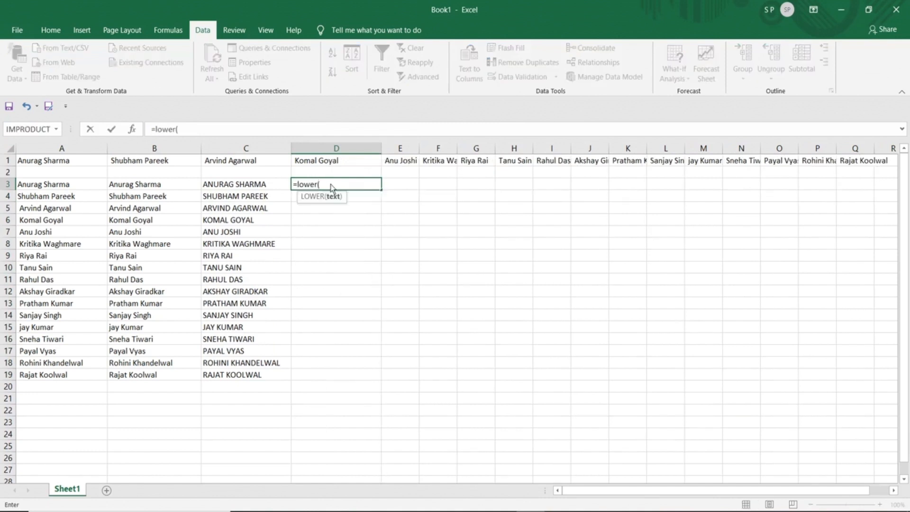
pyautogui.click(265, 186)
pyautogui.write(')')
pyautogui.press('Return')
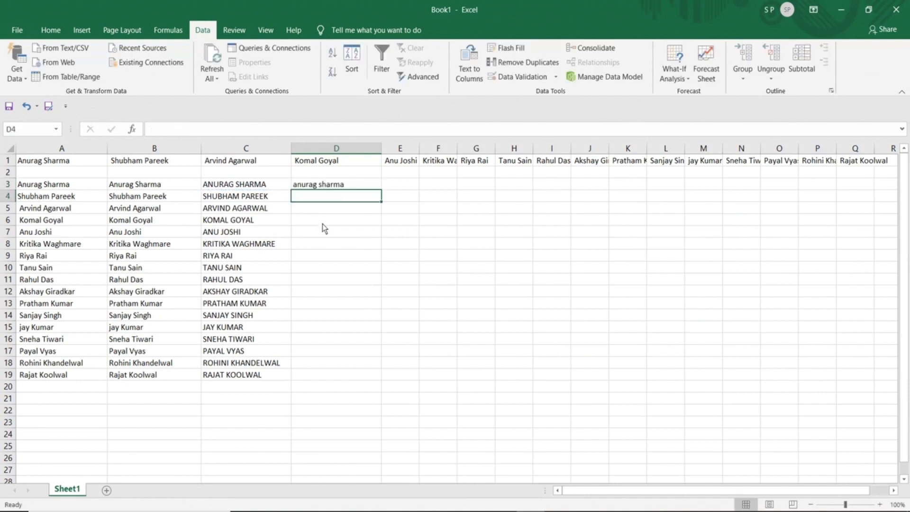
pyautogui.click(329, 185)
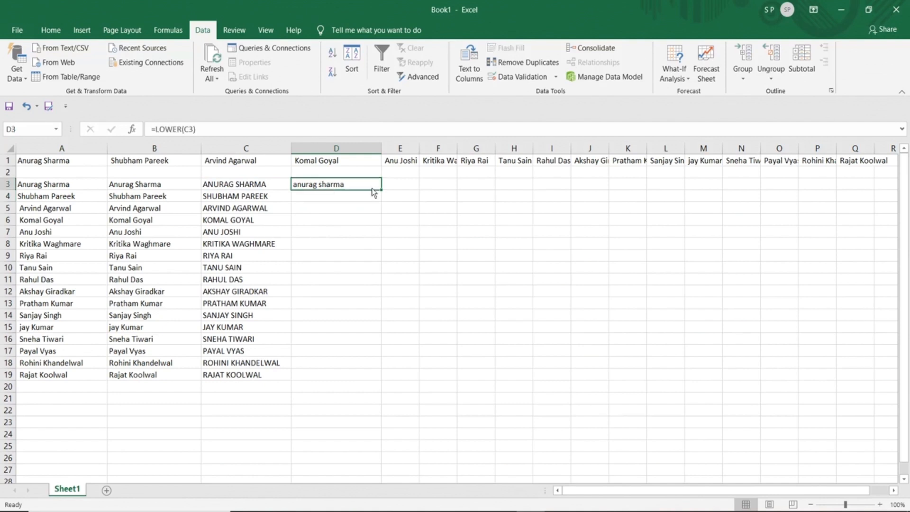
pyautogui.moveTo(382, 192); pyautogui.dragTo(389, 382)
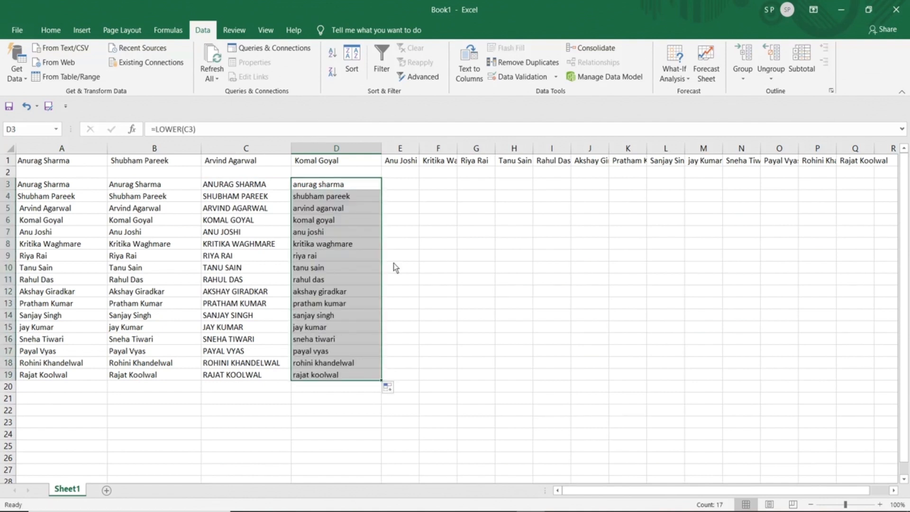
# Enter the formula =PROPER(C3) in cell E3 to convert the first name to proper case
pyautogui.click(406, 185)
pyautogui.write('=proper')
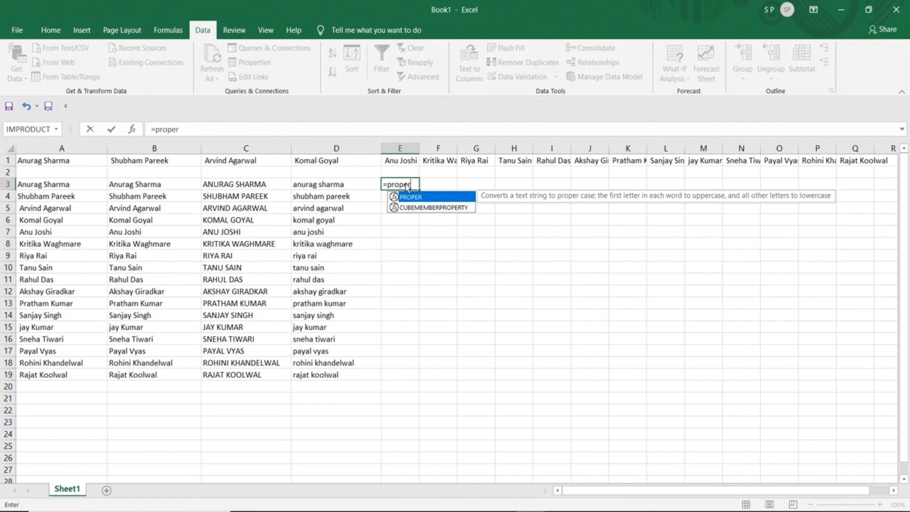
pyautogui.write('(')
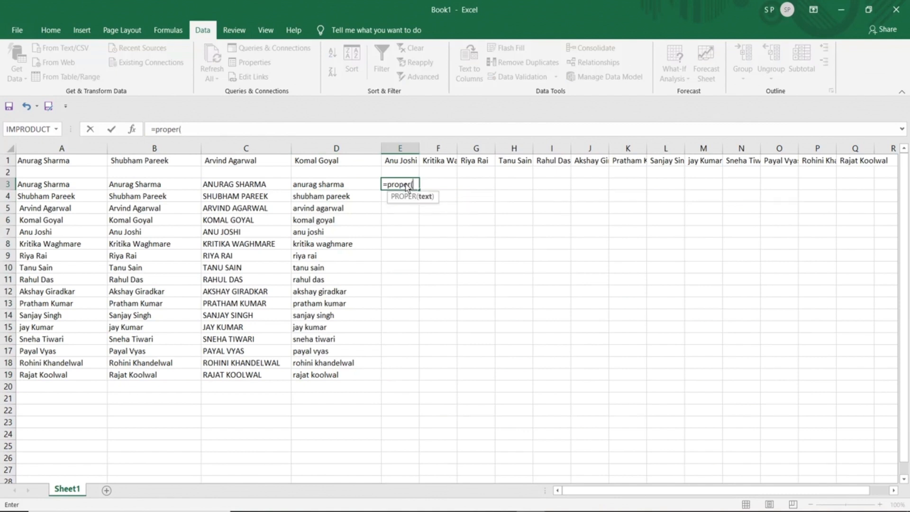
pyautogui.click(253, 185)
pyautogui.write(')')
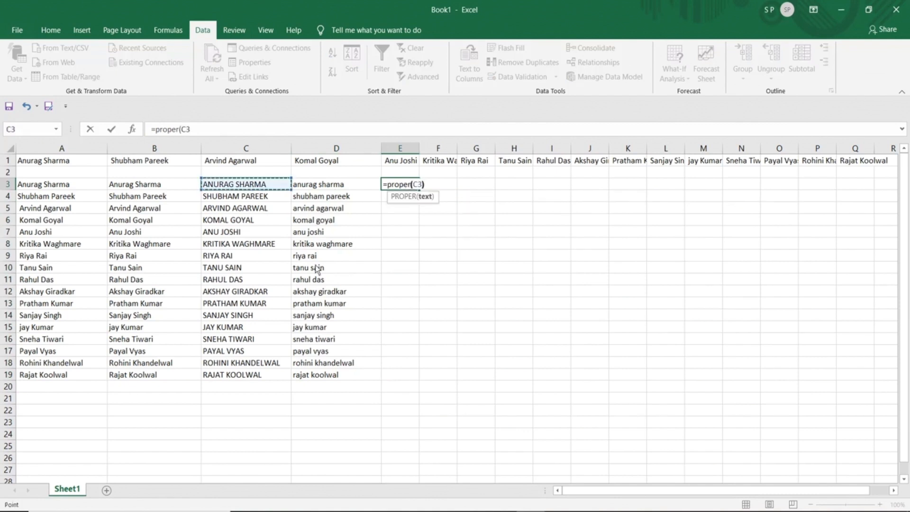
pyautogui.press('Return')
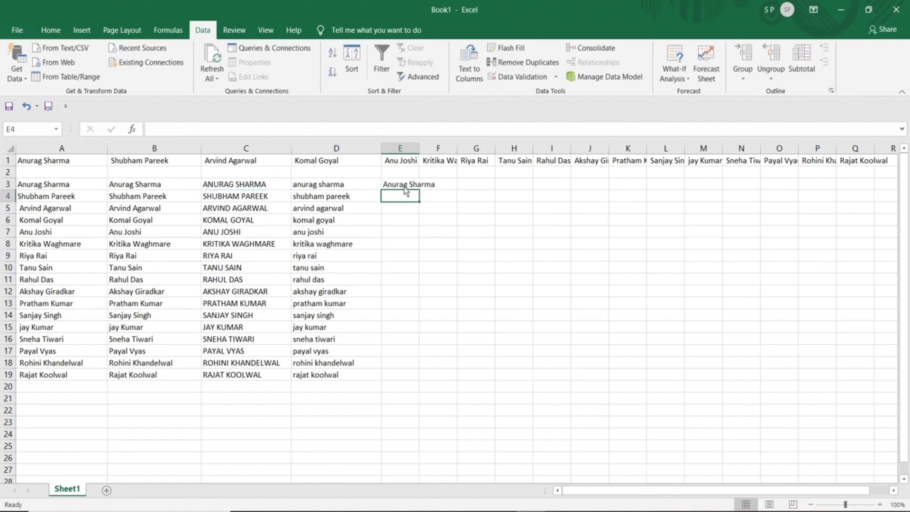
# Fill the PROPER formula from E3 down to E19 and widen column E to fit the names
pyautogui.click(406, 187)
pyautogui.moveTo(420, 190); pyautogui.dragTo(431, 382)
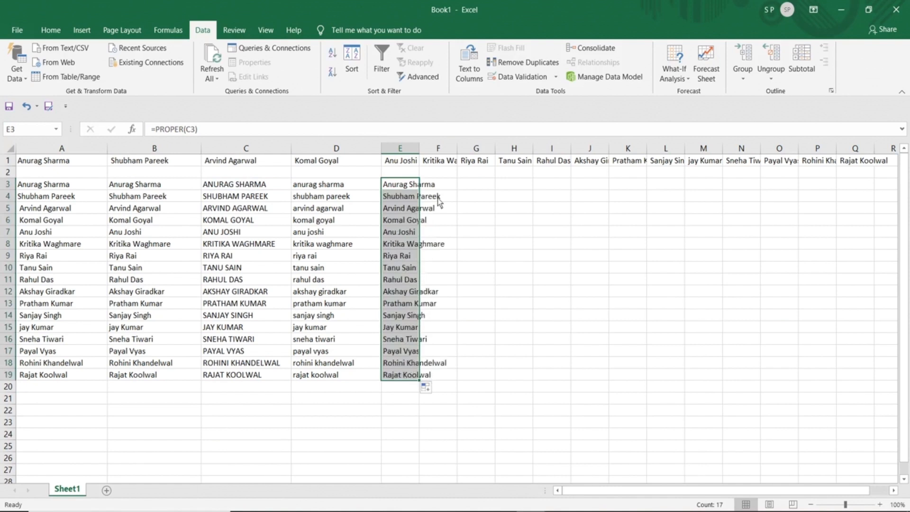
pyautogui.moveTo(420, 152); pyautogui.dragTo(475, 151)
pyautogui.click(501, 191)
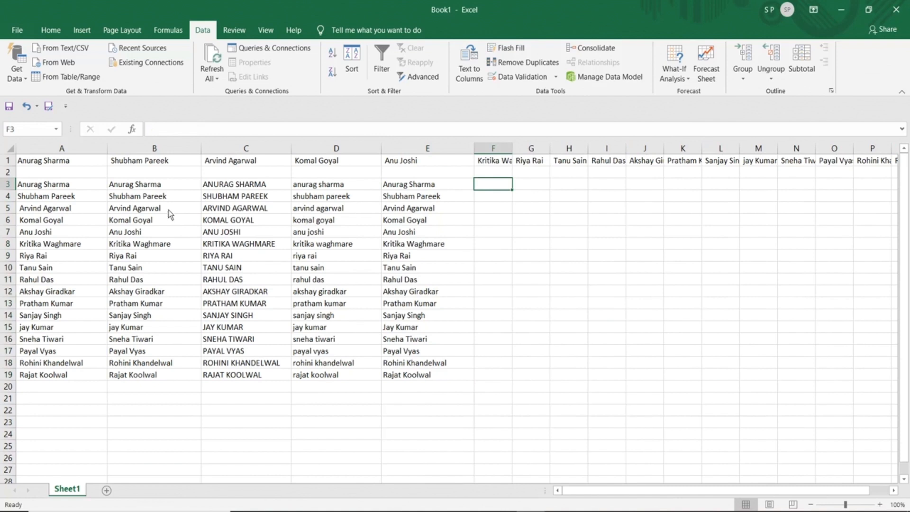
# Review the split names in row 1, the transposed list in column A, and the case-conversion formulas in columns C to E
pyautogui.moveTo(83, 160); pyautogui.dragTo(259, 163)
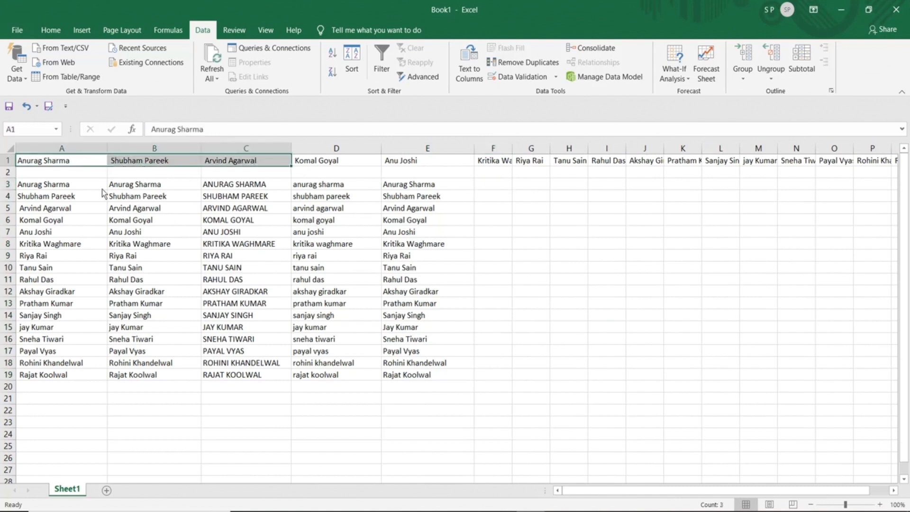
pyautogui.moveTo(70, 184); pyautogui.dragTo(66, 379)
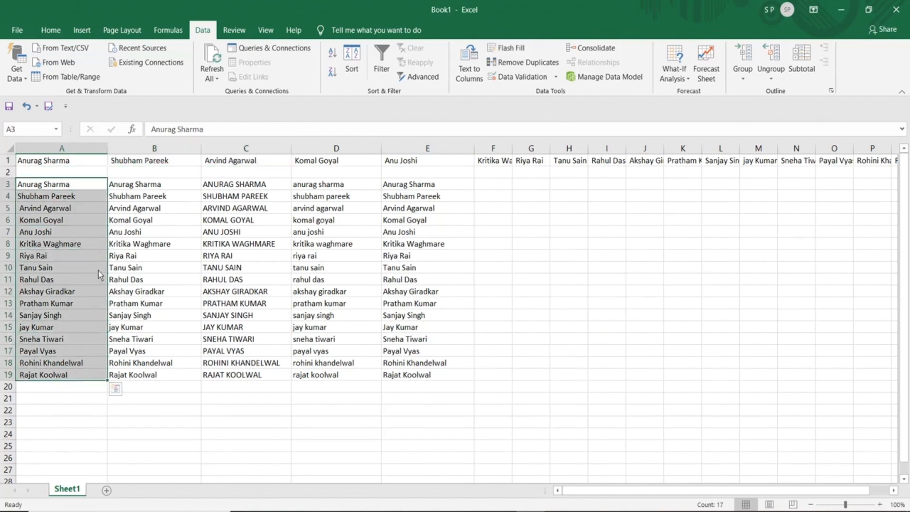
pyautogui.click(230, 187)
pyautogui.click(298, 188)
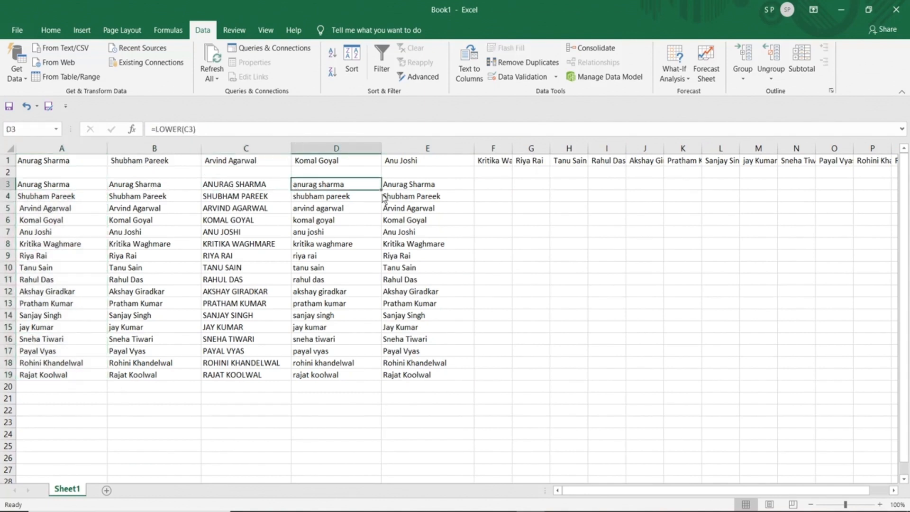
pyautogui.click(387, 199)
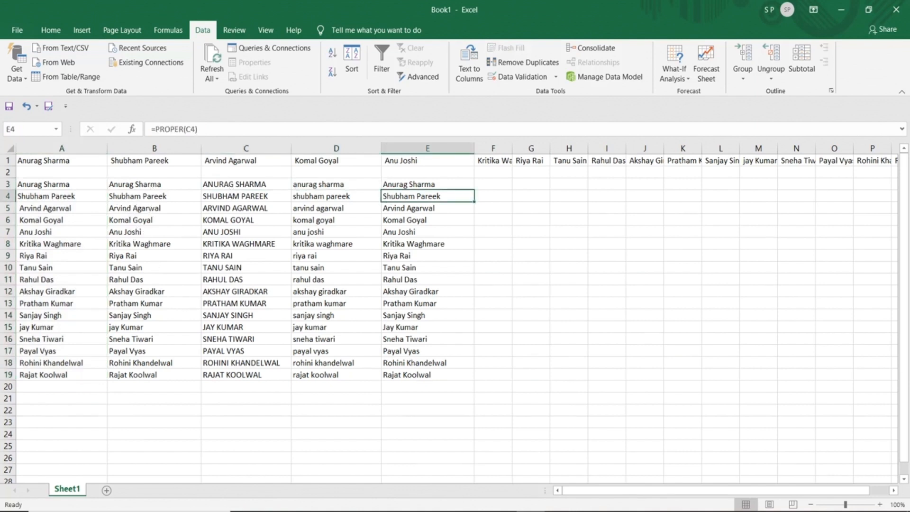
pyautogui.click(750, 511)
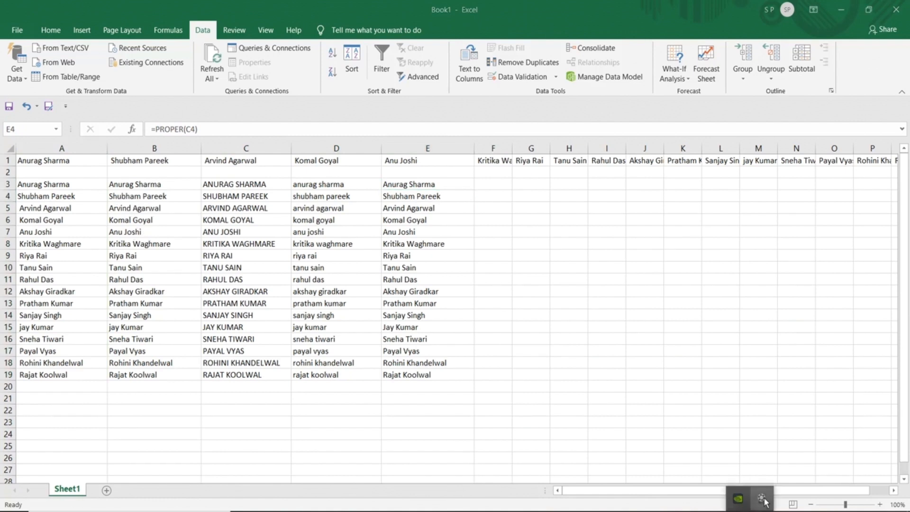
pyautogui.click(762, 499)
pyautogui.click(883, 480)
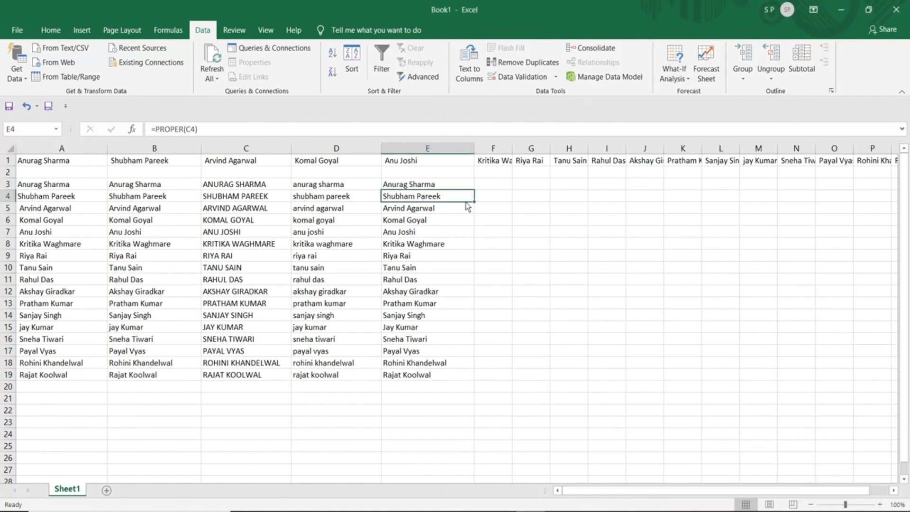
pyautogui.click(448, 185)
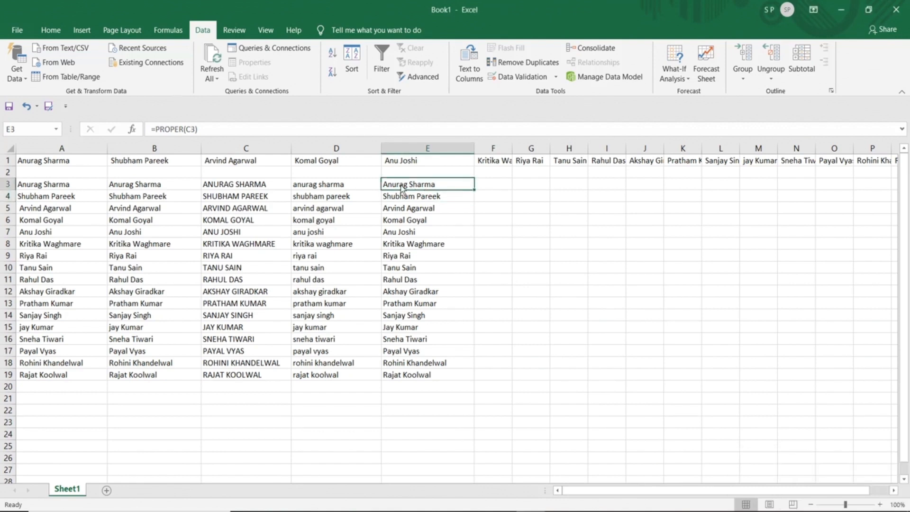
pyautogui.moveTo(401, 188); pyautogui.dragTo(399, 376)
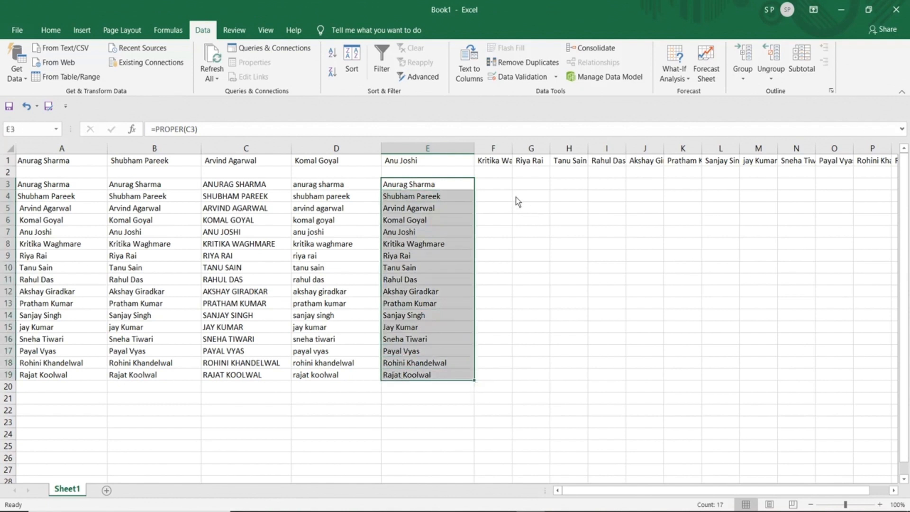
# Enter the initials A, S and A by hand in cells F3 to F5, and clear those cells
pyautogui.click(500, 188)
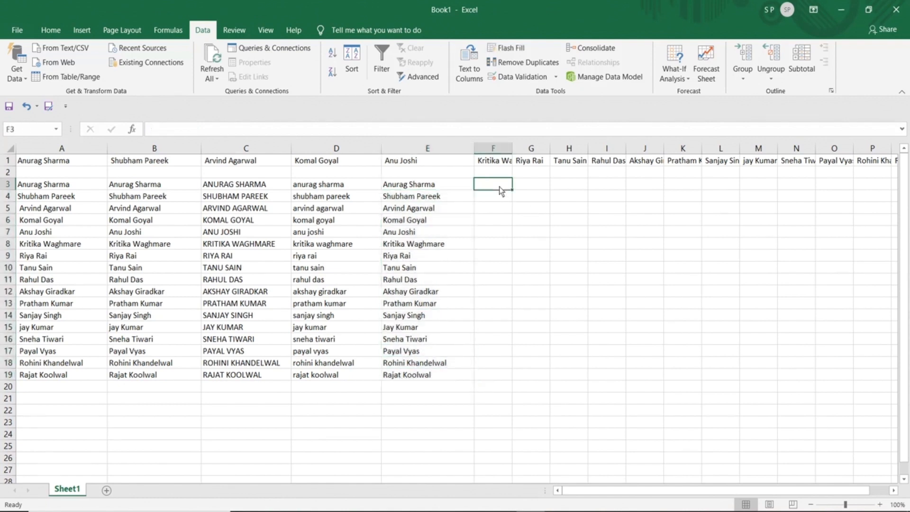
pyautogui.write('A')
pyautogui.press('Return')
pyautogui.write('S')
pyautogui.press('Return')
pyautogui.write('A')
pyautogui.press('Return')
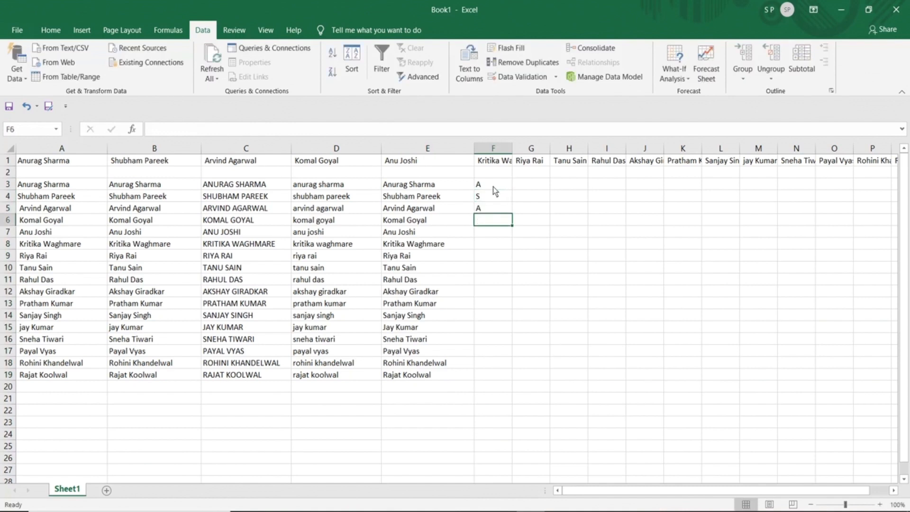
pyautogui.moveTo(493, 187); pyautogui.dragTo(494, 211)
pyautogui.press('Delete')
# Enter the formula =LEFT(E3,1) in cell F3 to extract the first letter of the first name
pyautogui.click(487, 184)
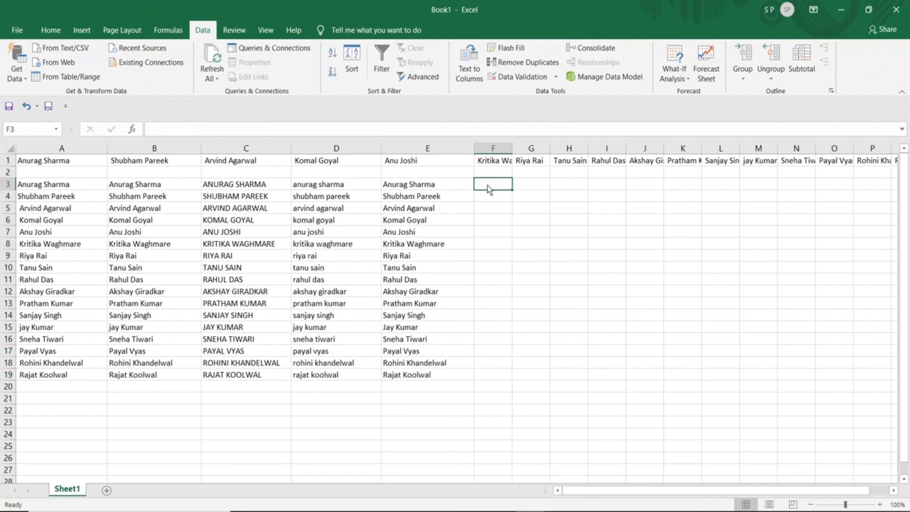
pyautogui.write('=')
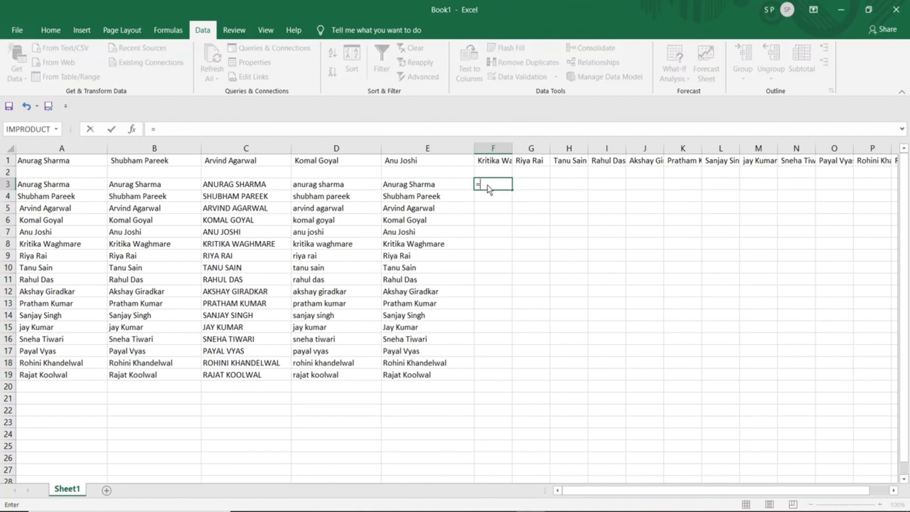
pyautogui.write('left')
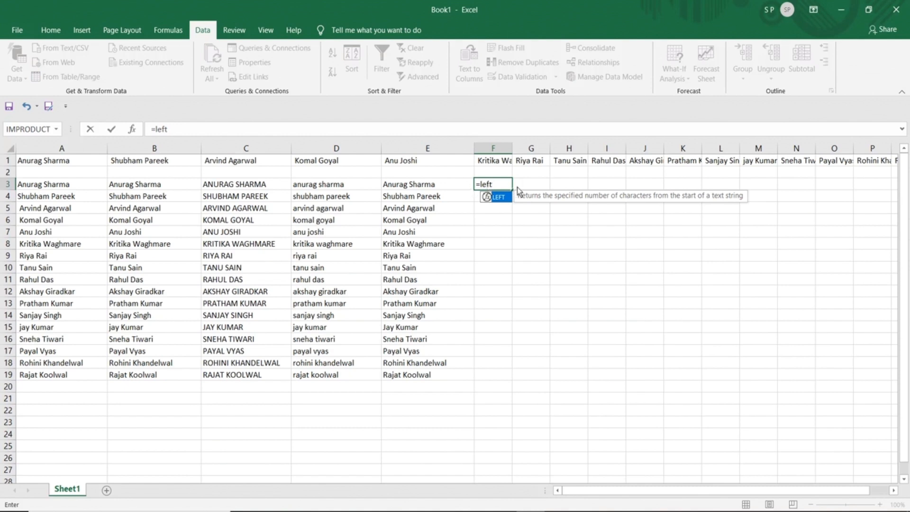
pyautogui.write('(')
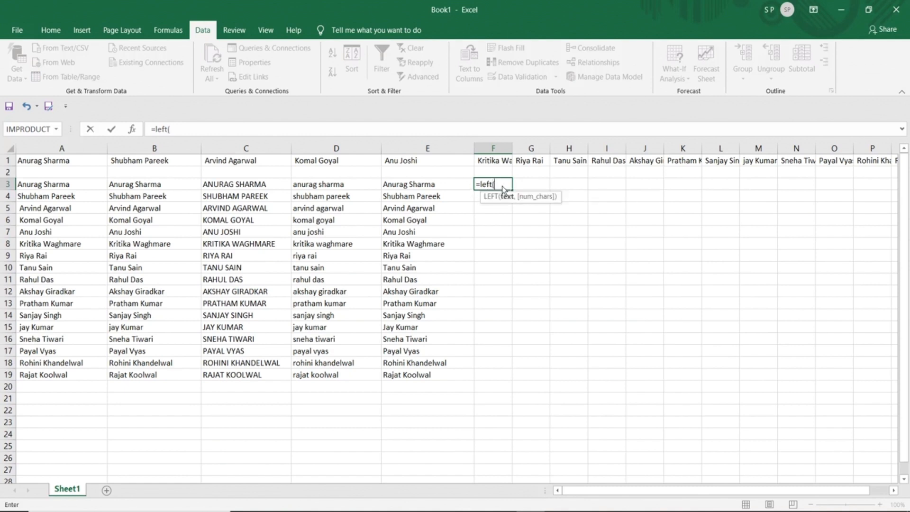
pyautogui.click(417, 187)
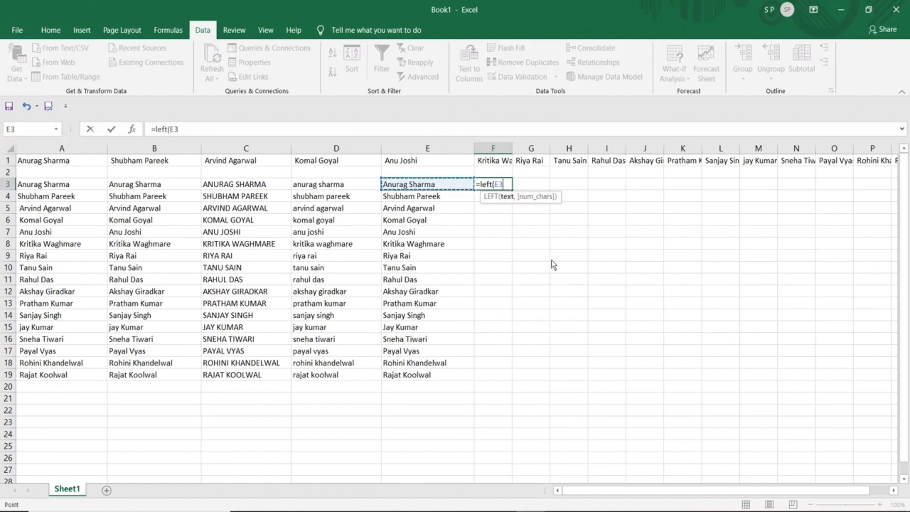
pyautogui.write(',')
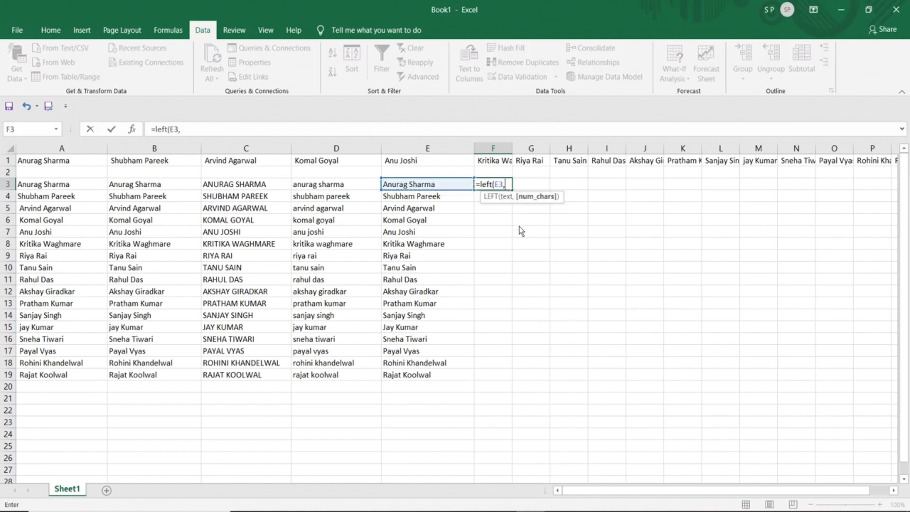
pyautogui.write('1)')
pyautogui.press('Return')
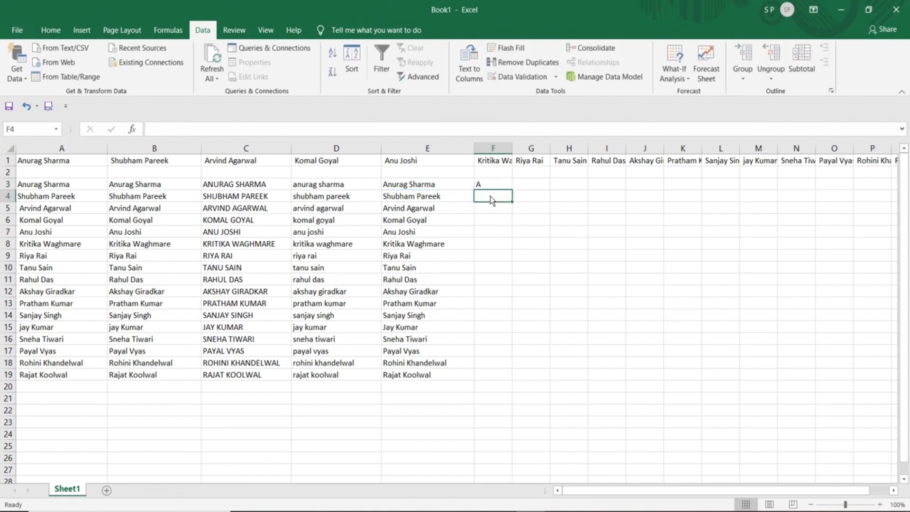
# Enter the formula =LEFT(E4,4) in cell F4 to extract the first four characters of the second name
pyautogui.write('=')
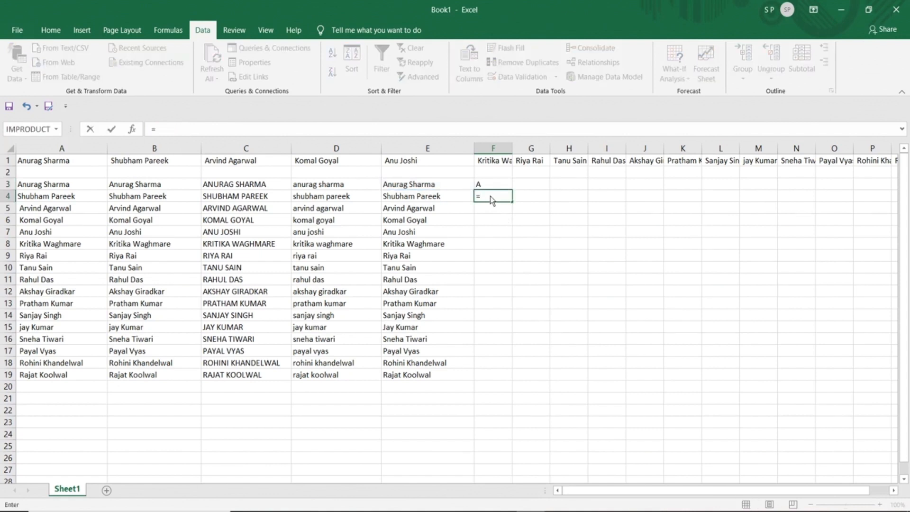
pyautogui.write('left')
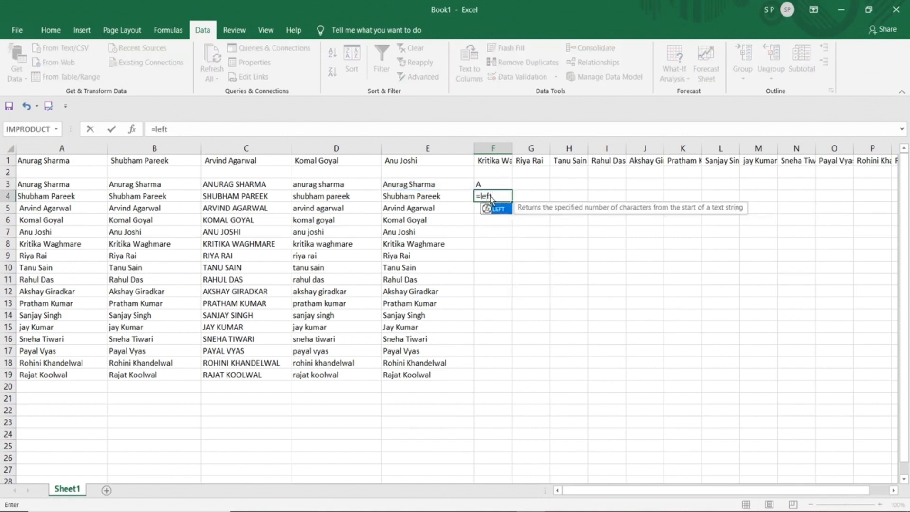
pyautogui.write('(')
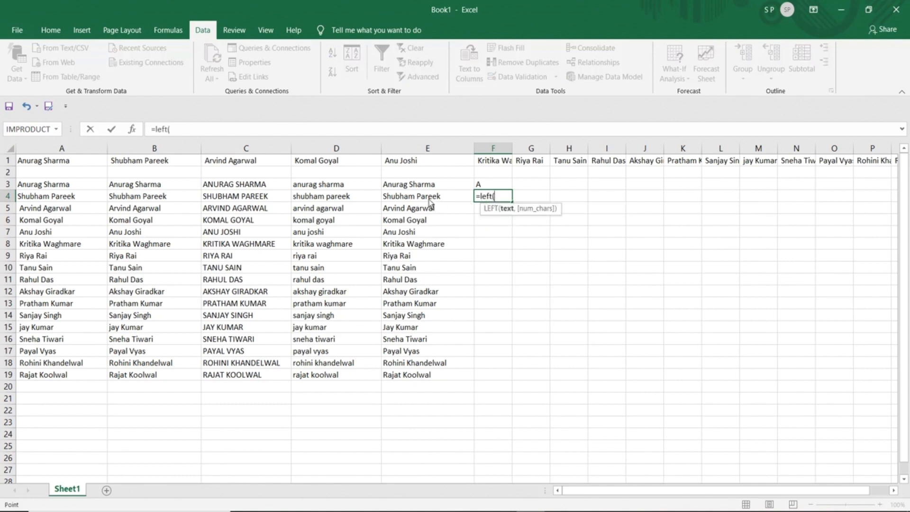
pyautogui.click(429, 199)
pyautogui.write(',')
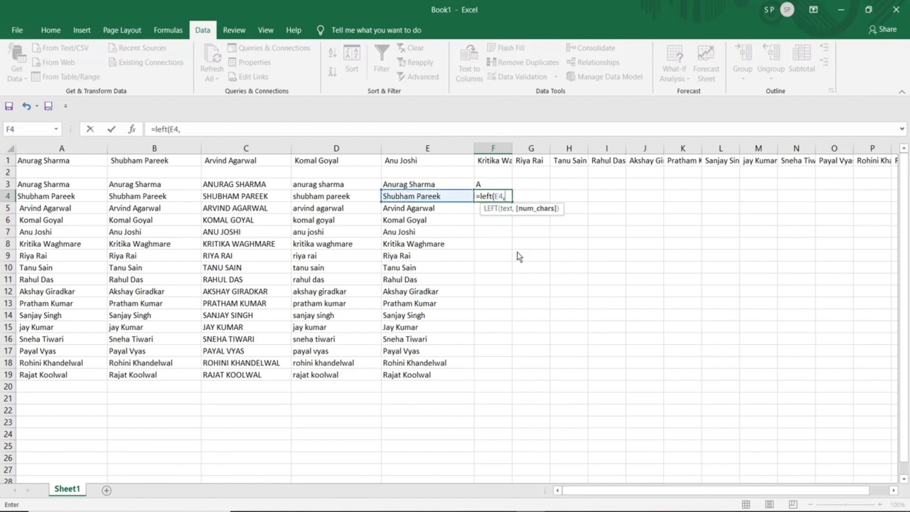
pyautogui.write('4)')
pyautogui.press('Return')
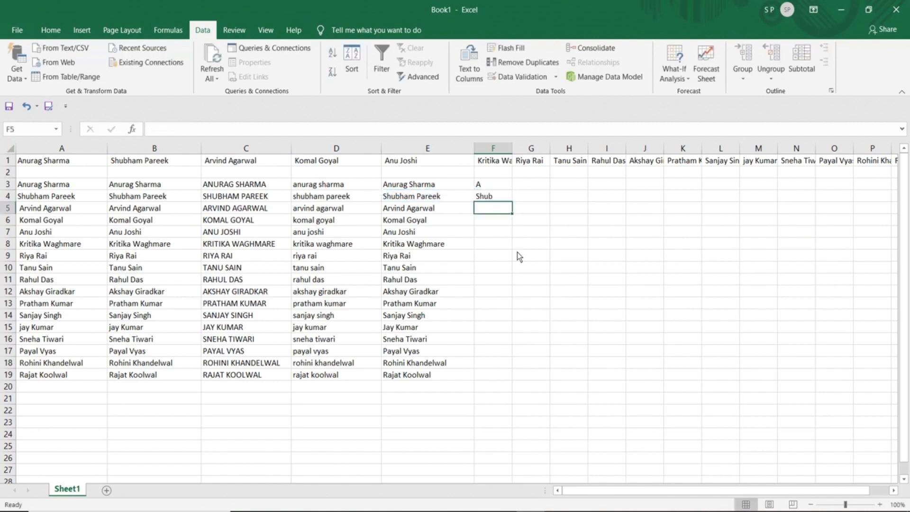
# Clear cell F4 and fill the LEFT formula from F3 down to F19
pyautogui.click(491, 199)
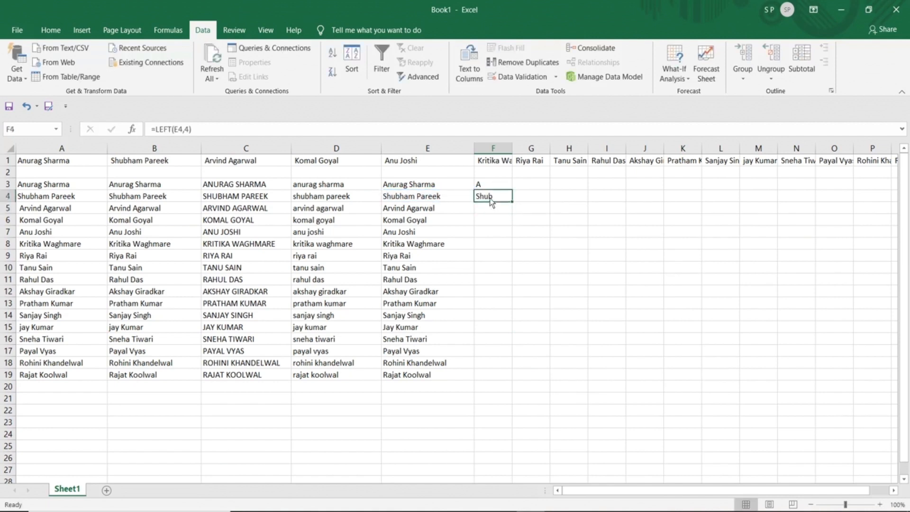
pyautogui.press('Delete')
pyautogui.click(484, 183)
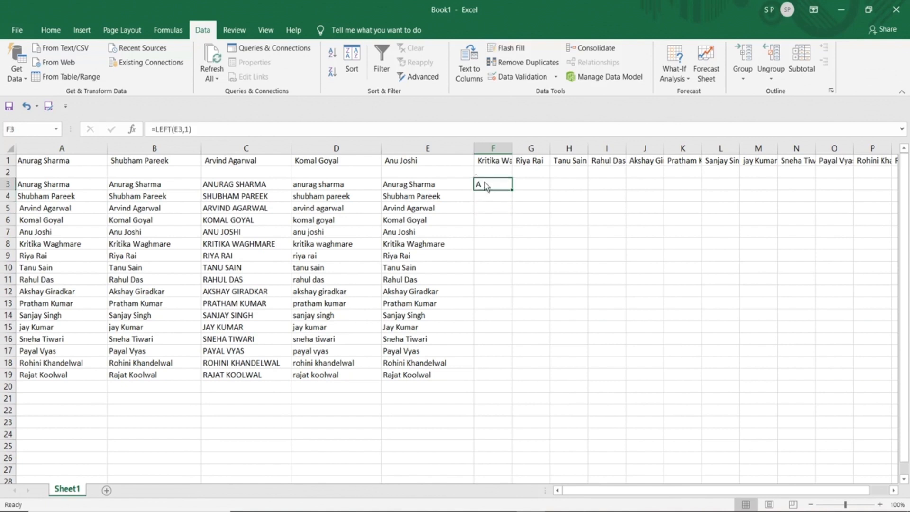
pyautogui.moveTo(511, 191); pyautogui.dragTo(511, 380)
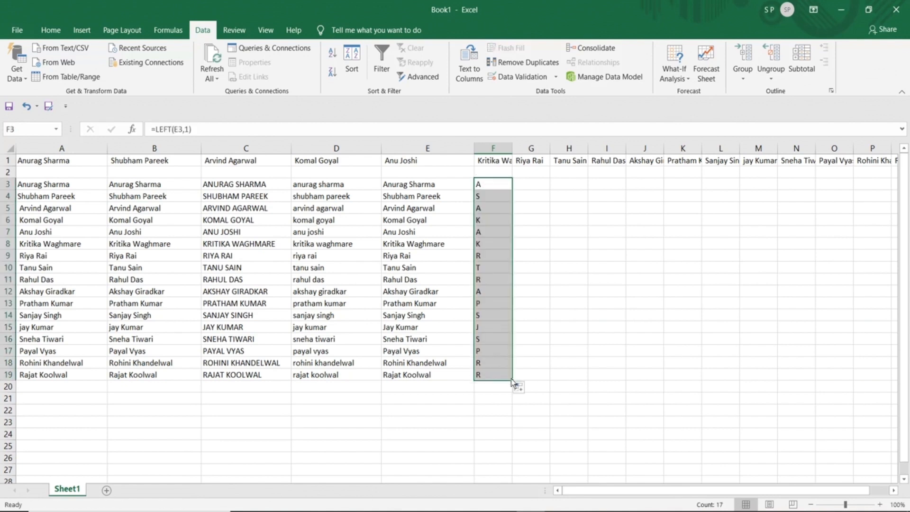
pyautogui.click(530, 187)
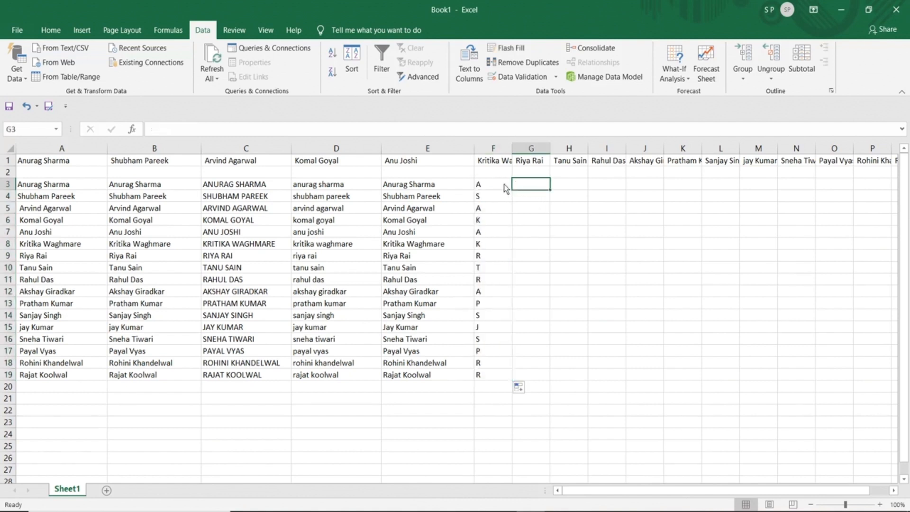
pyautogui.click(505, 188)
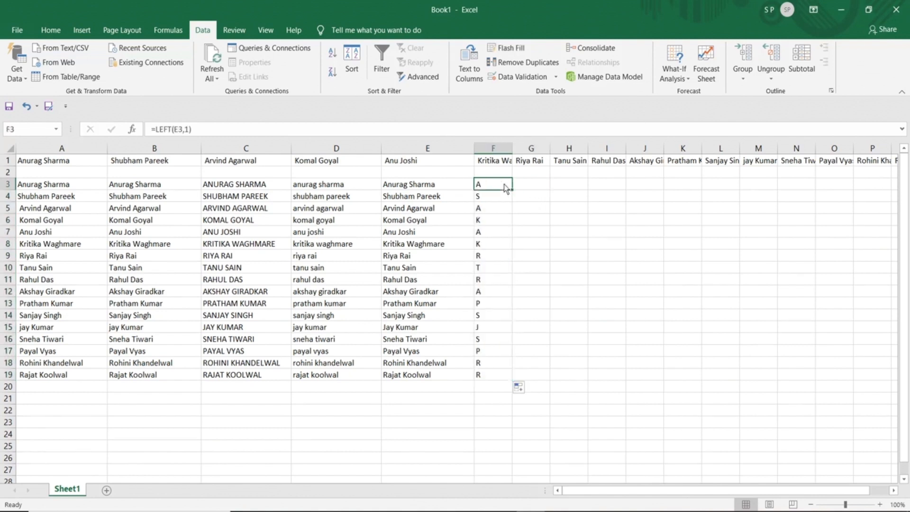
pyautogui.click(530, 191)
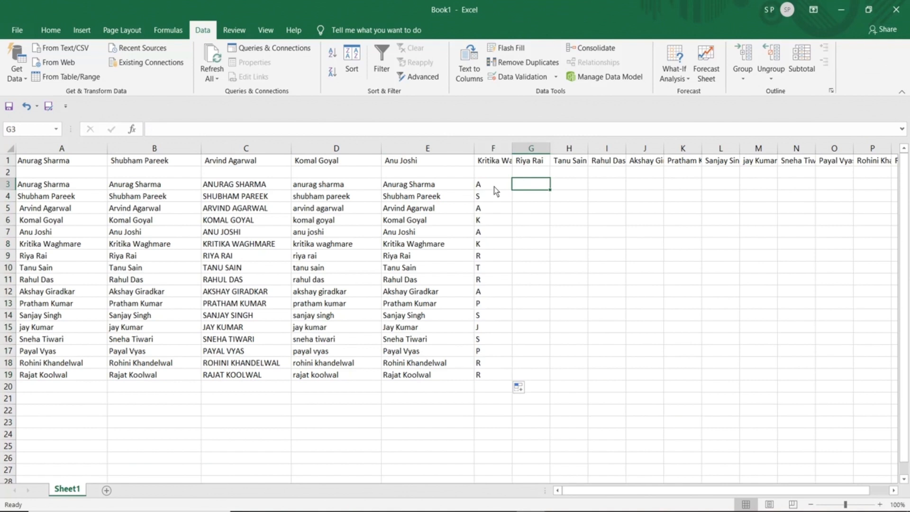
pyautogui.moveTo(439, 186); pyautogui.dragTo(427, 373)
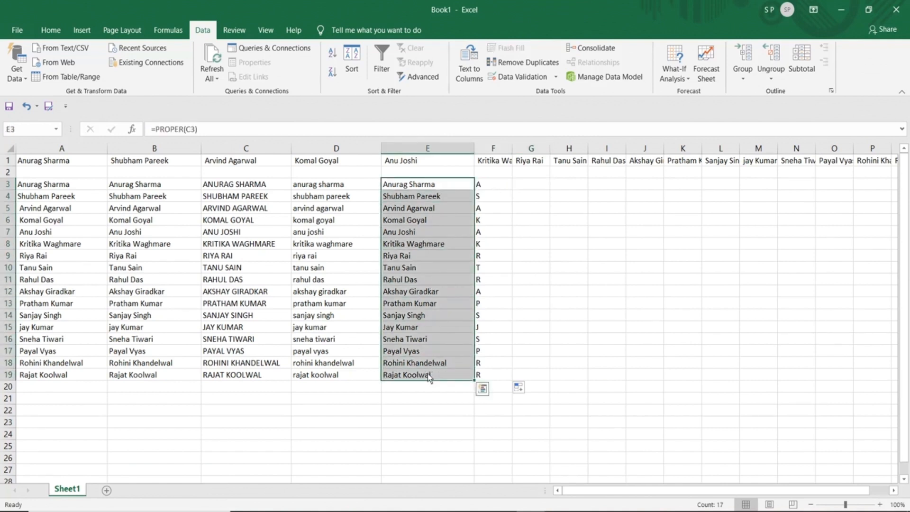
pyautogui.click(496, 186)
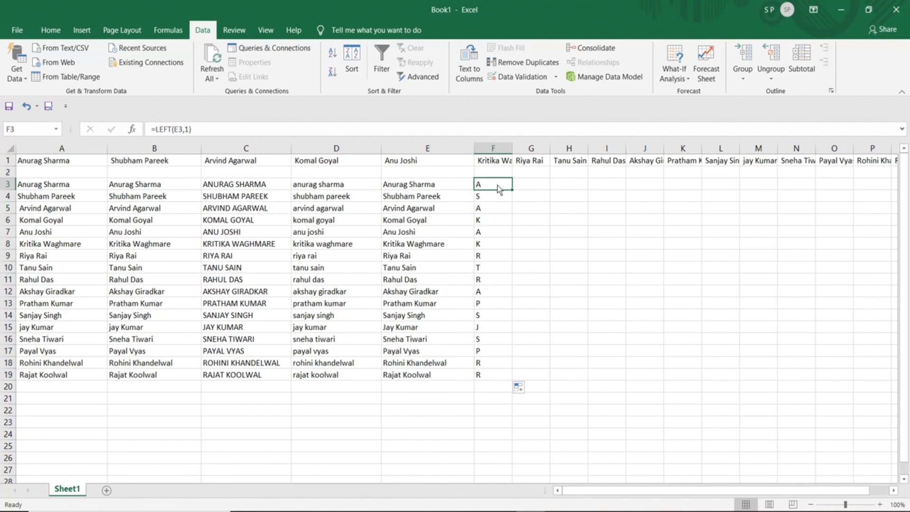
pyautogui.click(531, 188)
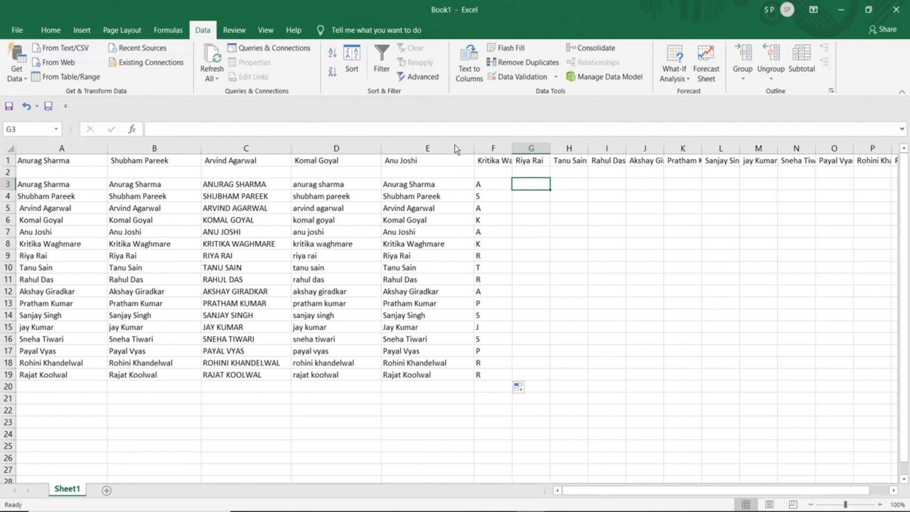
# Enter the formula =RIGHT(E3,1) in cell G3 to extract the last character of the first name
pyautogui.click(435, 185)
pyautogui.click(518, 184)
pyautogui.write('=rig')
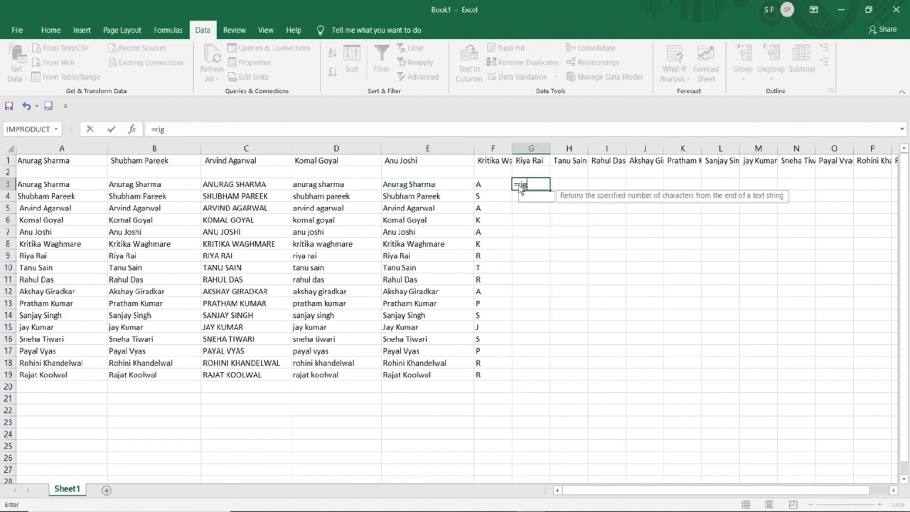
pyautogui.write('ht(')
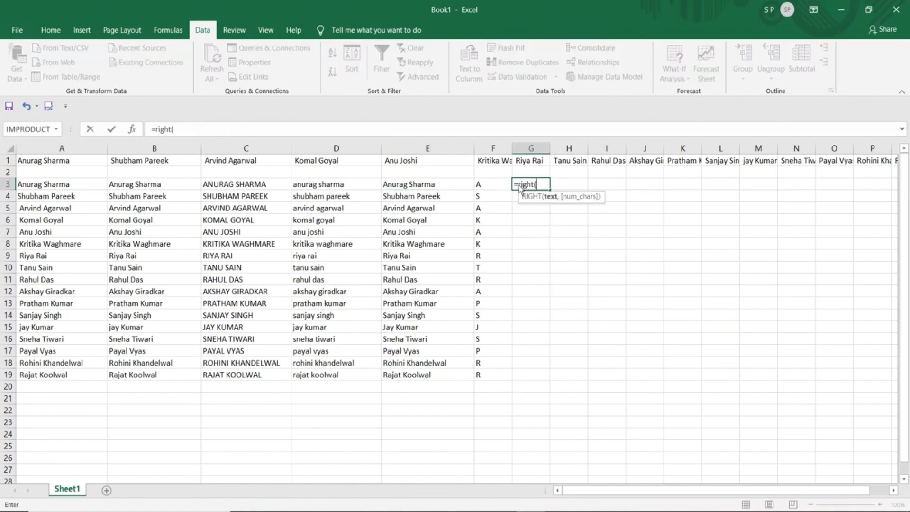
pyautogui.click(443, 187)
pyautogui.write(',')
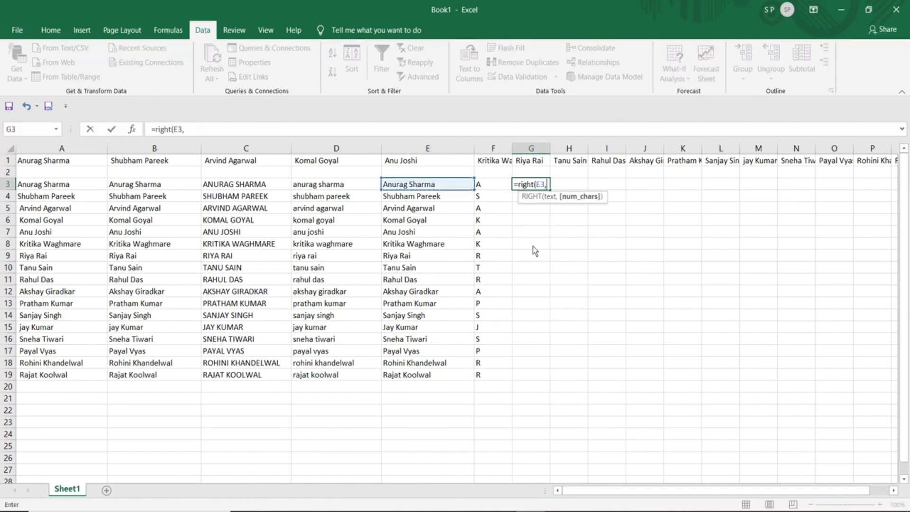
pyautogui.write('1)')
pyautogui.press('Return')
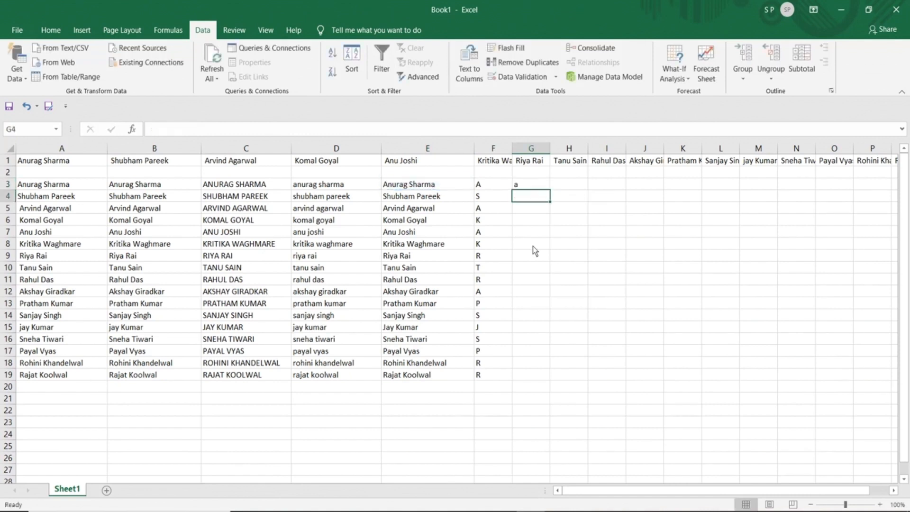
# Fill the RIGHT formula from G3 down to G19
pyautogui.click(530, 187)
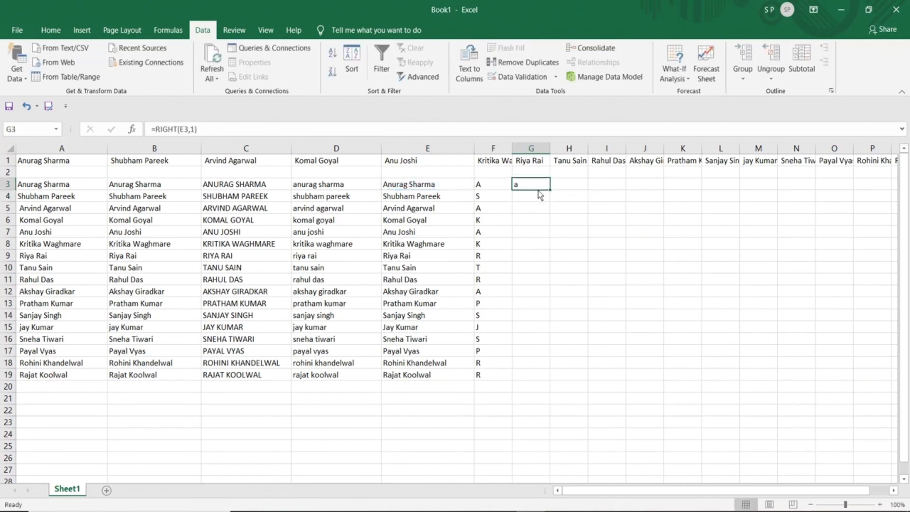
pyautogui.moveTo(550, 191); pyautogui.dragTo(551, 382)
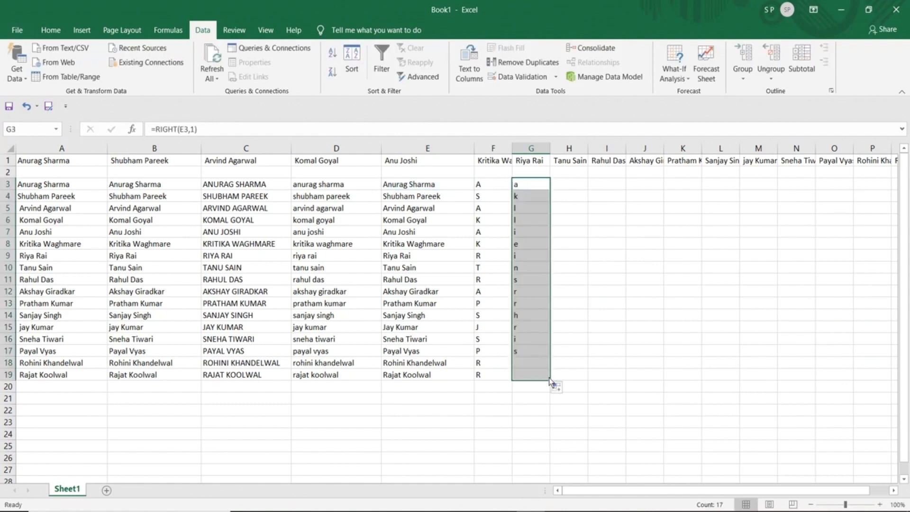
pyautogui.click(566, 186)
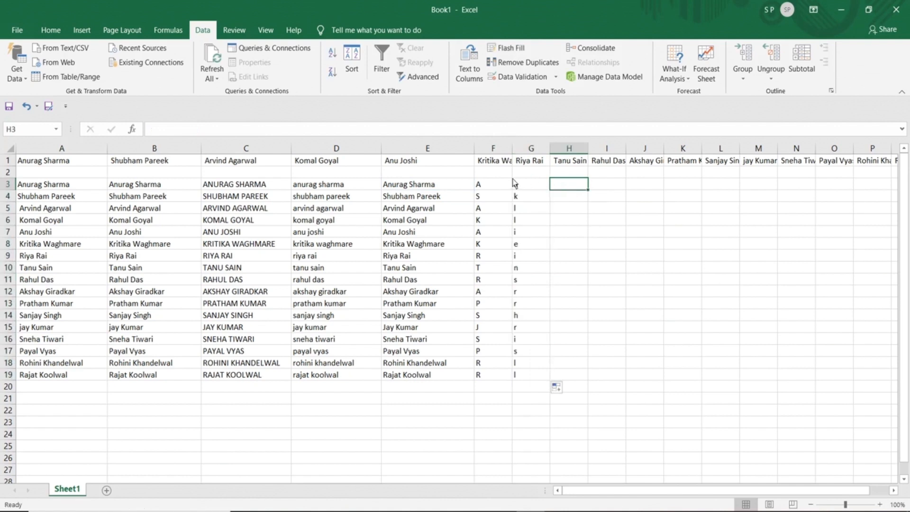
pyautogui.click(422, 188)
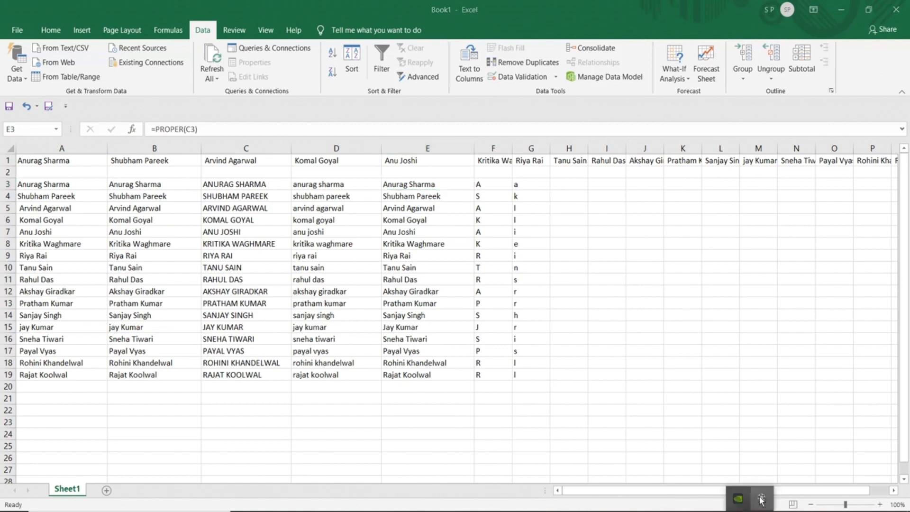
pyautogui.click(763, 499)
pyautogui.click(872, 481)
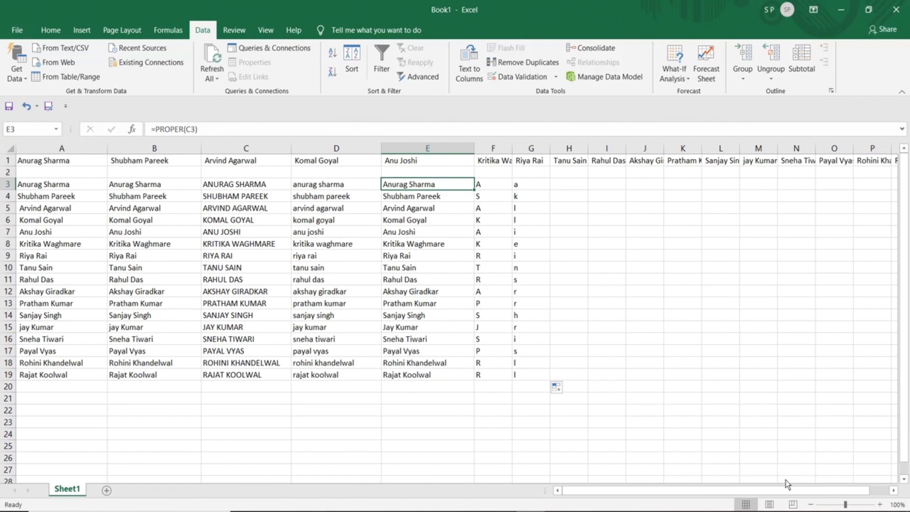
pyautogui.click(67, 187)
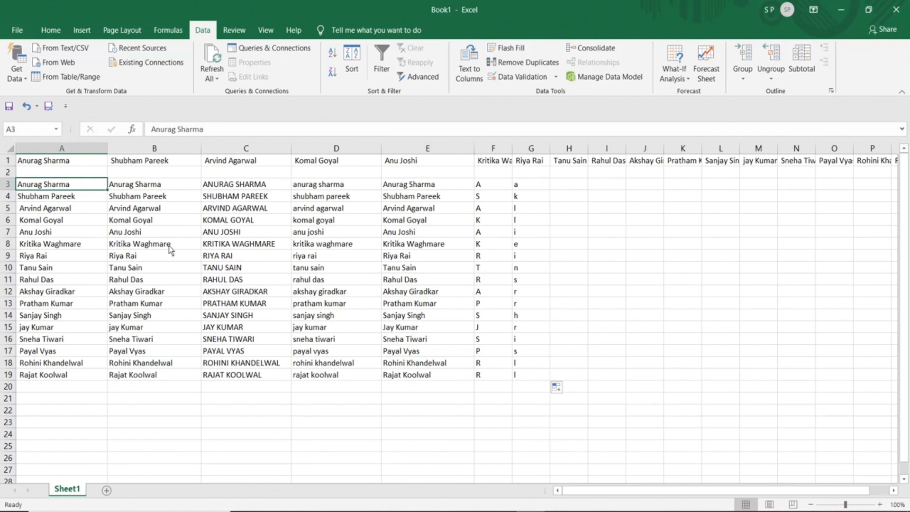
pyautogui.click(132, 189)
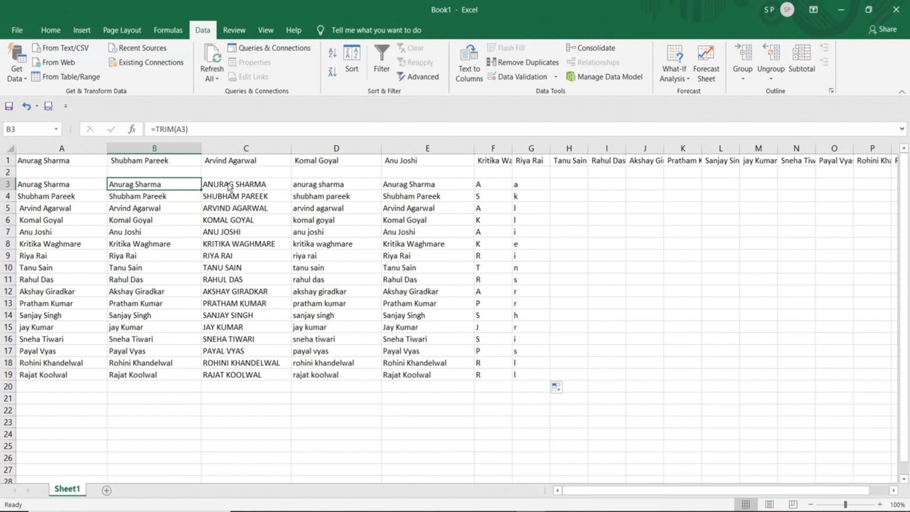
# Clear the case-conversion and character-extraction formulas in C3:G19
pyautogui.moveTo(230, 188); pyautogui.dragTo(530, 377)
pyautogui.press('Delete')
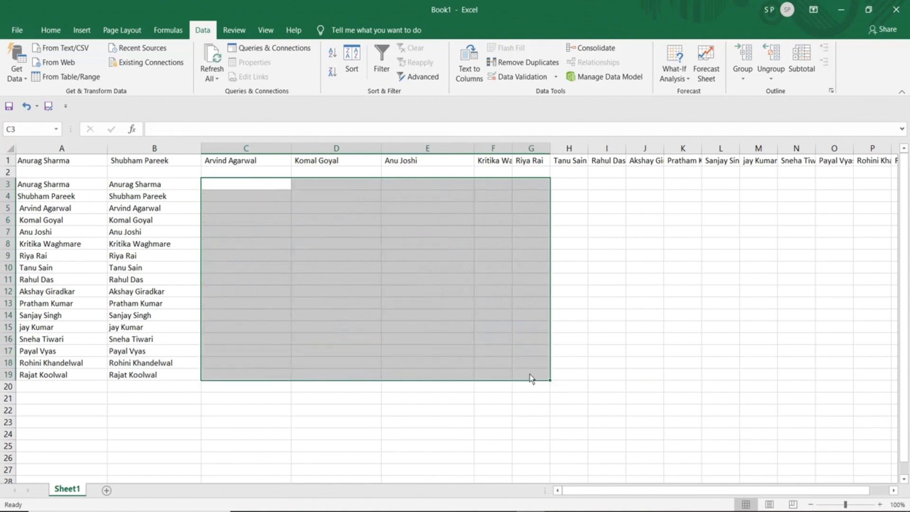
pyautogui.click(258, 190)
# Try to split the trimmed names in B3:B19 with Text to Columns, as delimited data with Space as the only delimiter
pyautogui.click(173, 189)
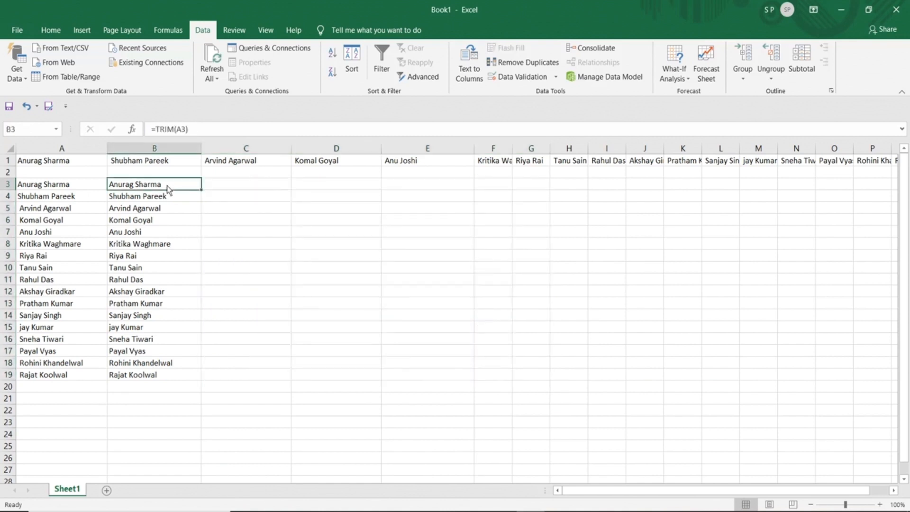
pyautogui.moveTo(169, 189); pyautogui.dragTo(170, 376)
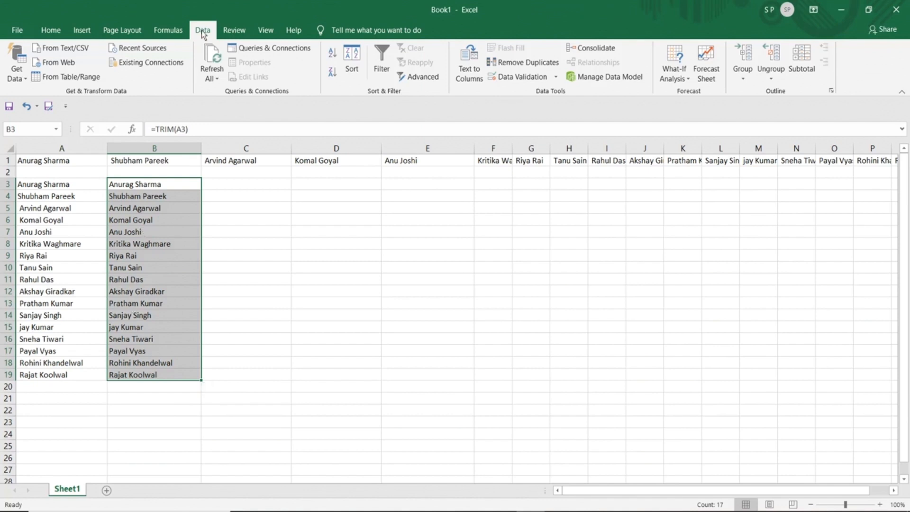
pyautogui.click(465, 76)
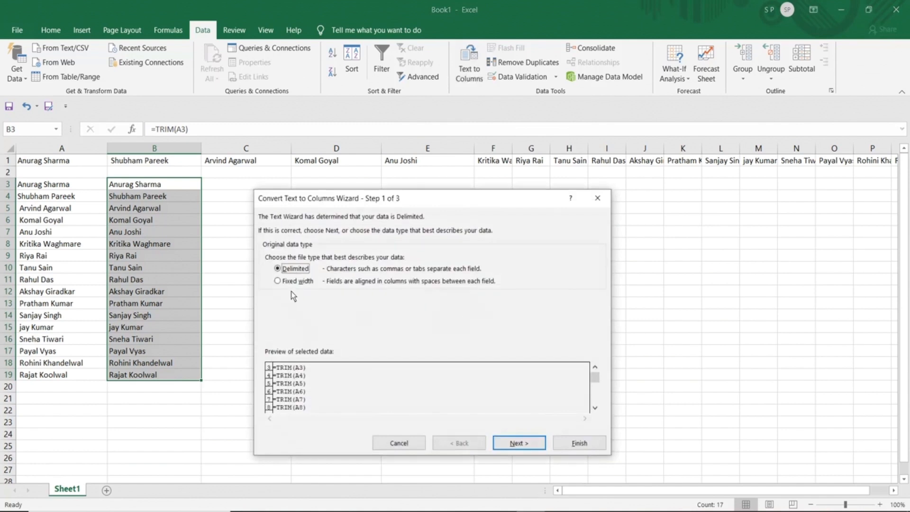
pyautogui.click(530, 442)
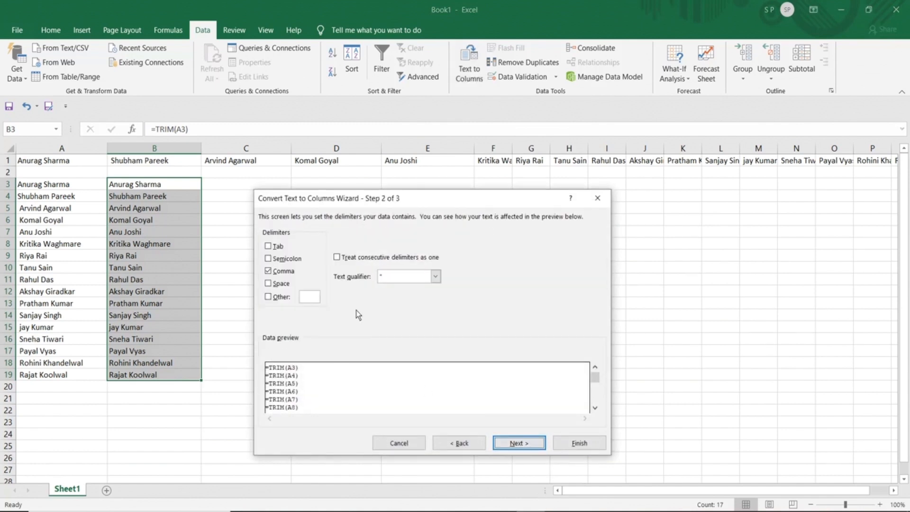
pyautogui.click(268, 284)
pyautogui.click(268, 271)
pyautogui.click(514, 447)
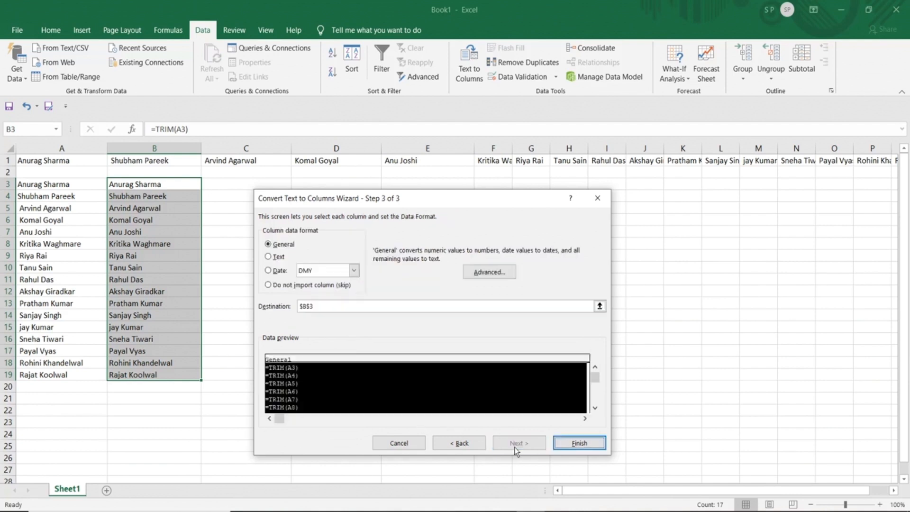
pyautogui.click(580, 445)
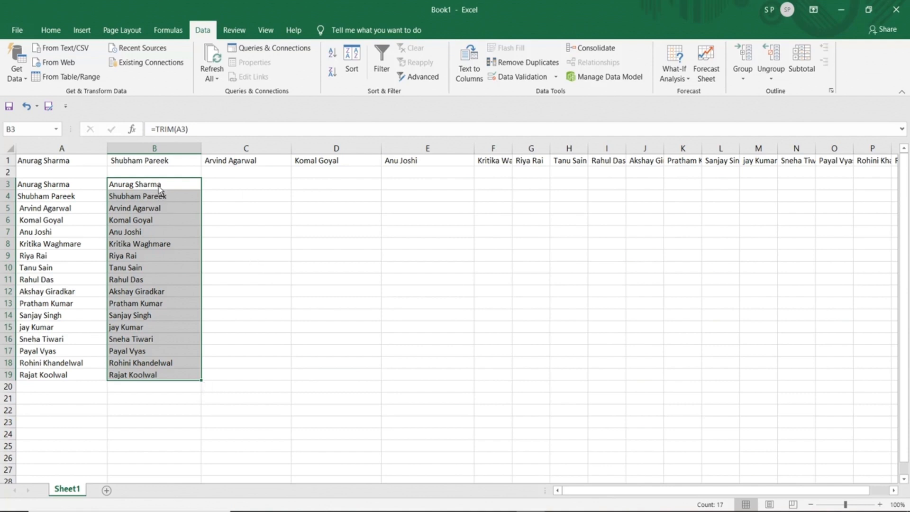
# Inspect the TRIM formulas behind the names in cells B3 and B4
pyautogui.click(193, 129)
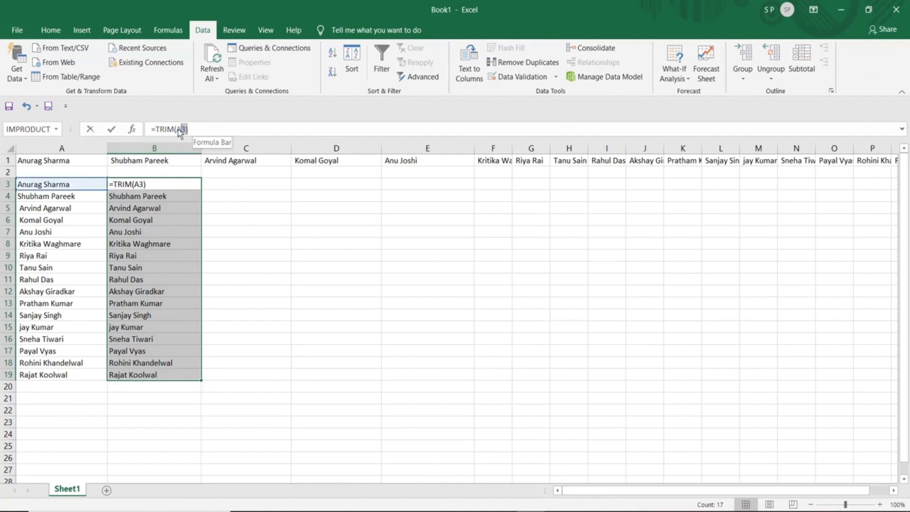
pyautogui.moveTo(156, 131); pyautogui.dragTo(145, 132)
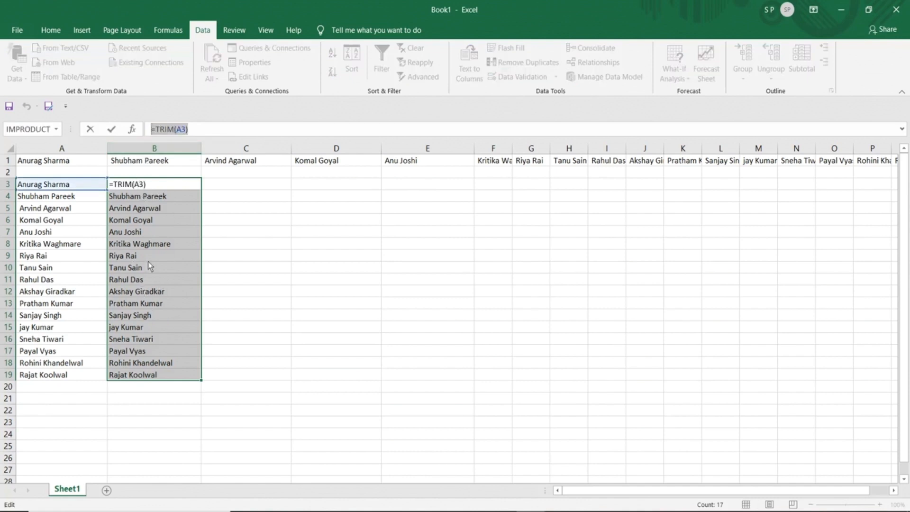
pyautogui.click(195, 130)
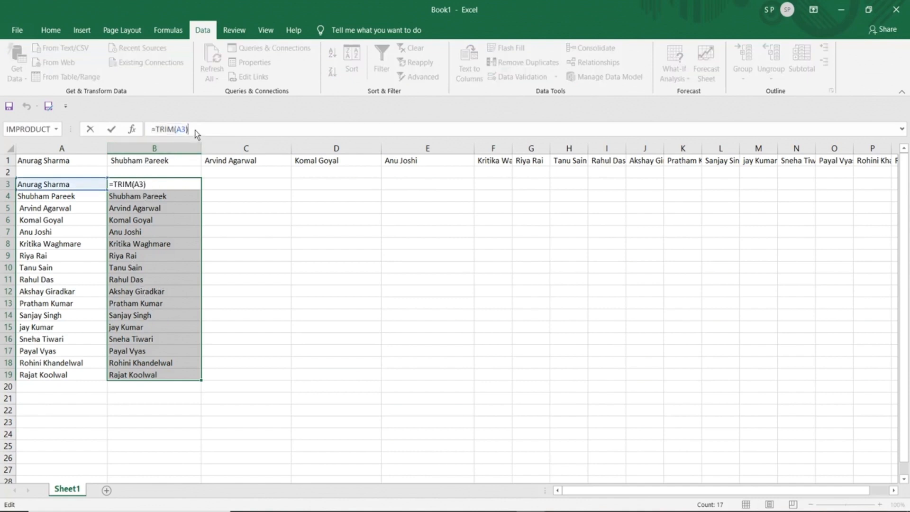
pyautogui.click(165, 198)
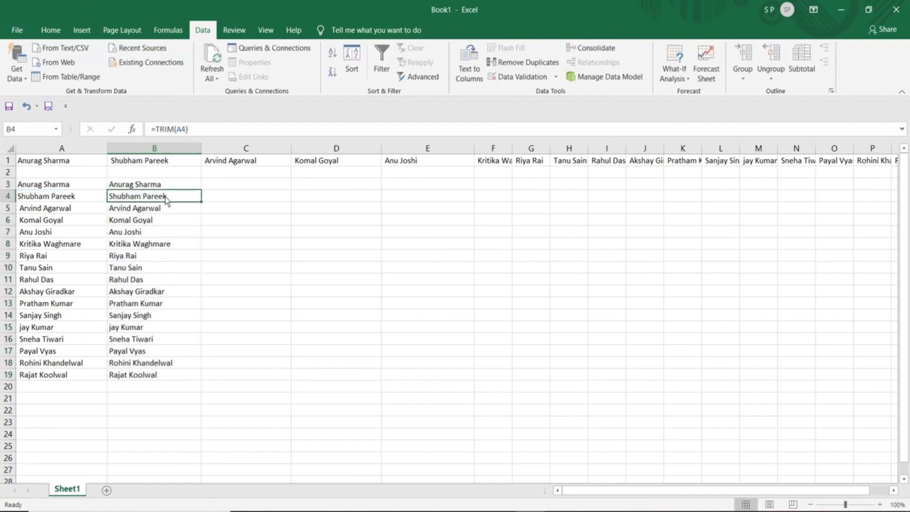
pyautogui.moveTo(195, 132); pyautogui.dragTo(143, 138)
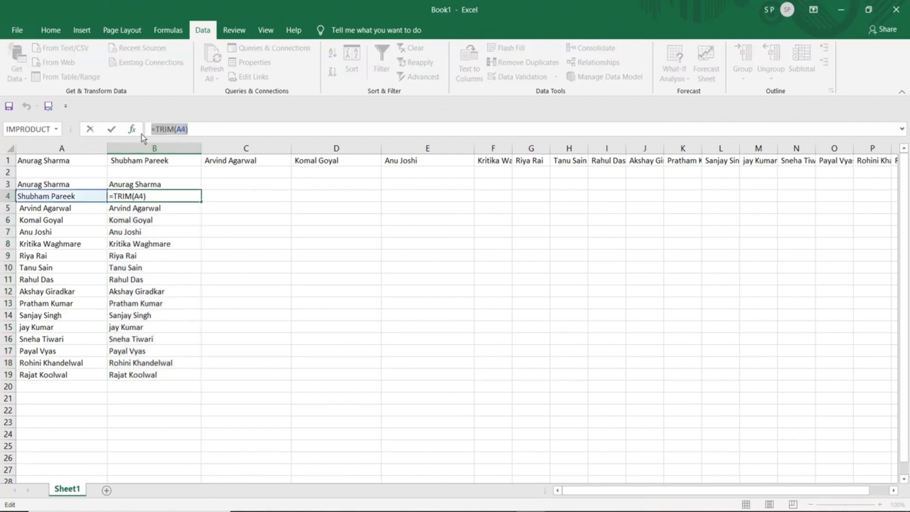
pyautogui.write('=')
pyautogui.click(178, 209)
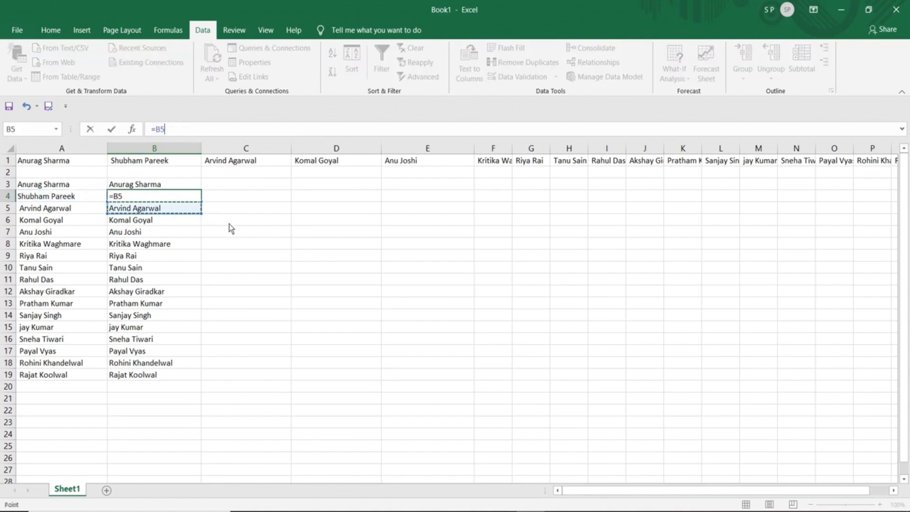
pyautogui.click(142, 184)
pyautogui.click(255, 217)
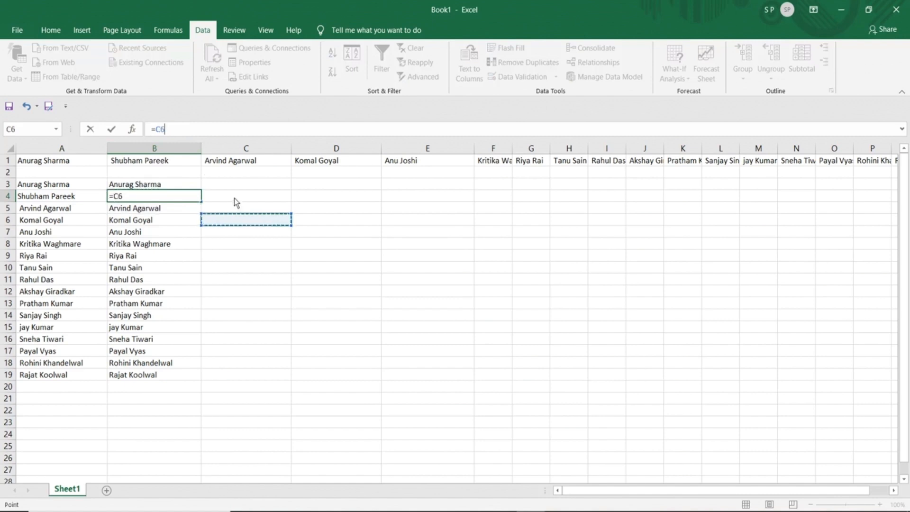
pyautogui.hotkey('ctrl', 'z')
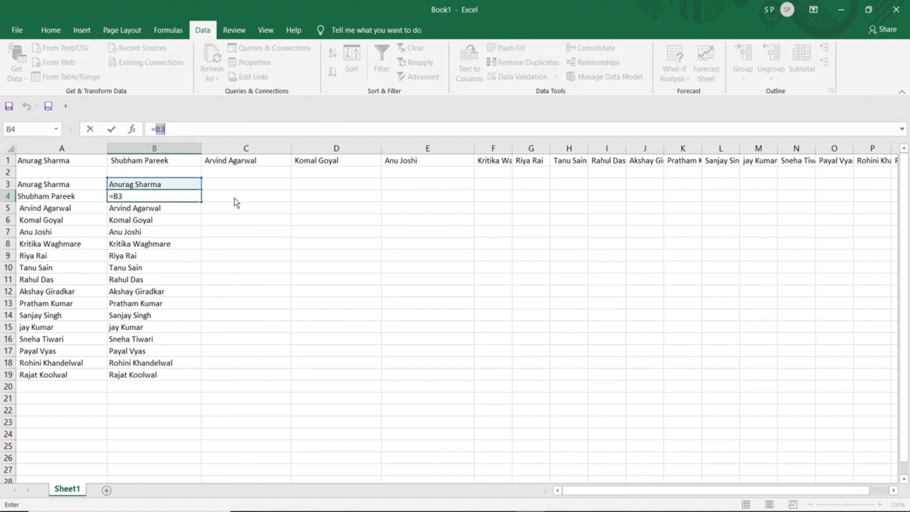
pyautogui.hotkey('ctrl', 'y')
pyautogui.hotkey('ctrl', 'z')
pyautogui.hotkey('ctrl', 'y')
pyautogui.hotkey('ctrl', 'z')
pyautogui.hotkey('ctrl', 'y')
pyautogui.hotkey('ctrl', 'z')
pyautogui.hotkey('ctrl', 'y')
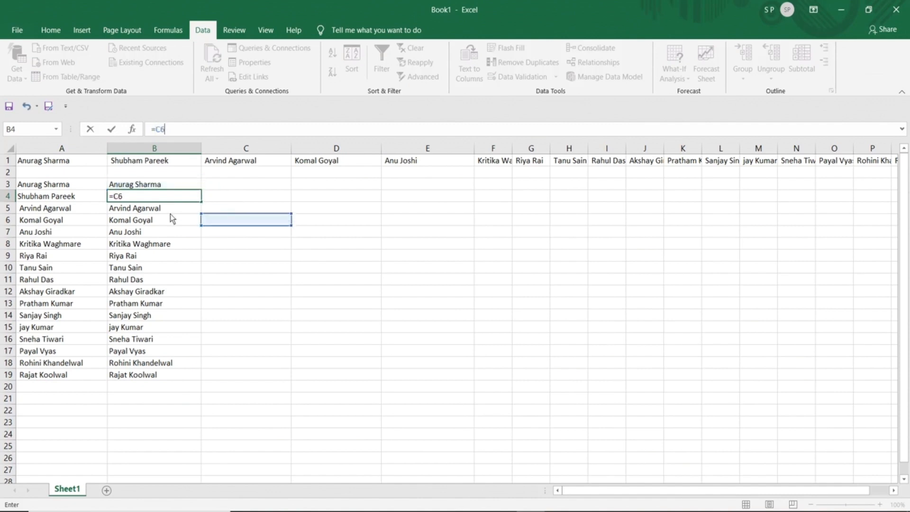
pyautogui.press('Return')
pyautogui.click(156, 198)
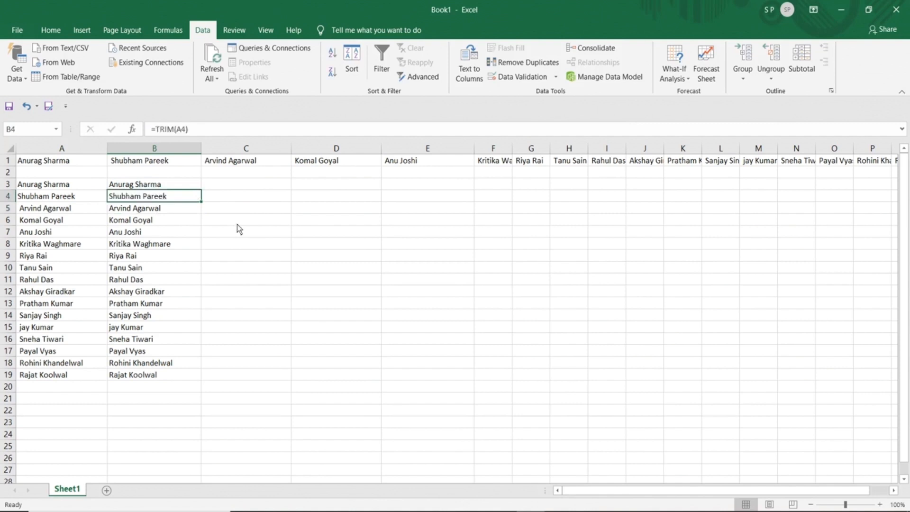
pyautogui.hotkey('ctrl', 'z')
pyautogui.hotkey('ctrl', 'z')
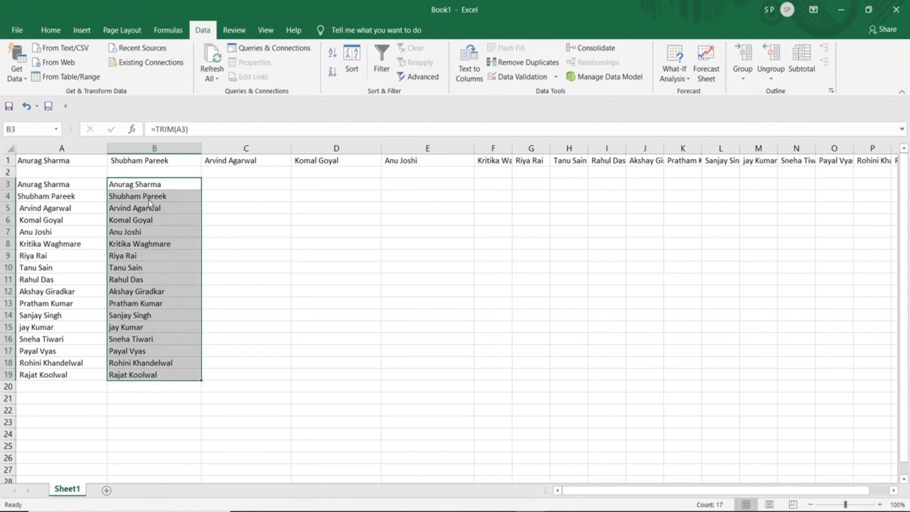
# Replace the TRIM formulas in B3:B19 with their values using Paste Special, and check the contents of several cells
pyautogui.hotkey('ctrl', 'c')
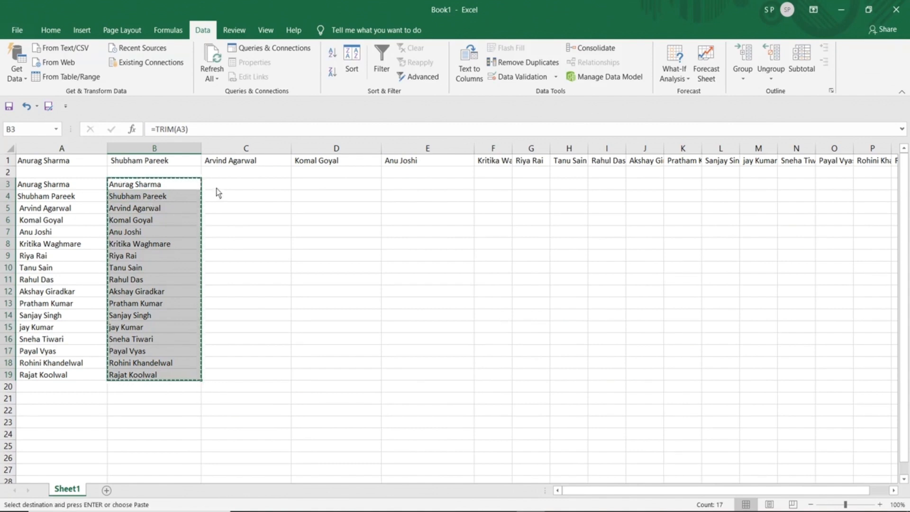
pyautogui.rightClick(166, 188)
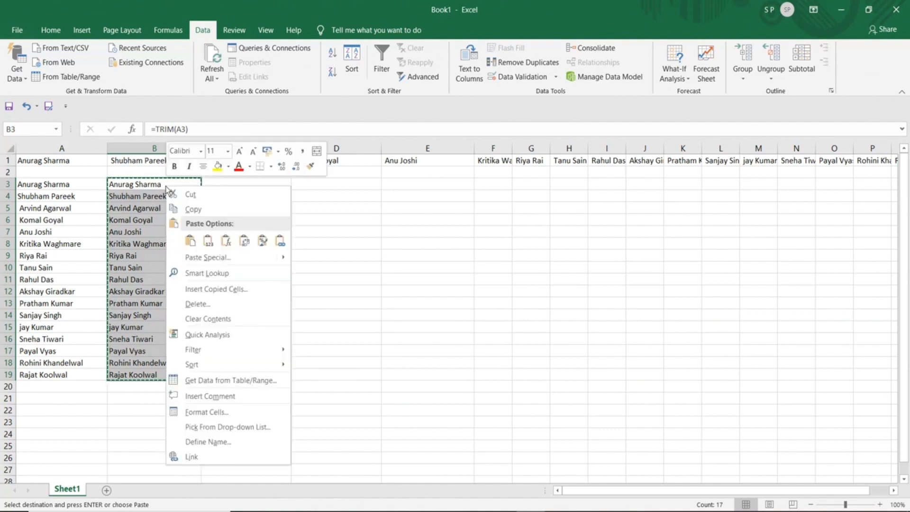
pyautogui.click(234, 258)
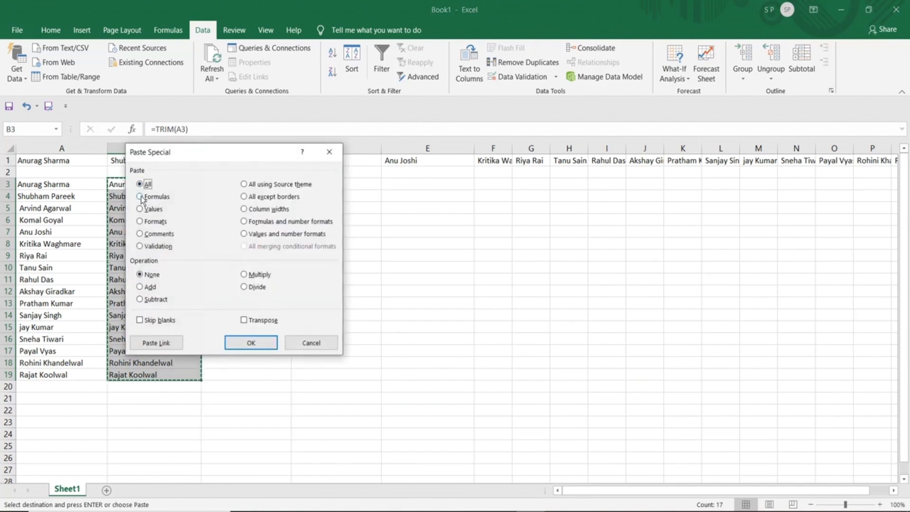
pyautogui.click(141, 209)
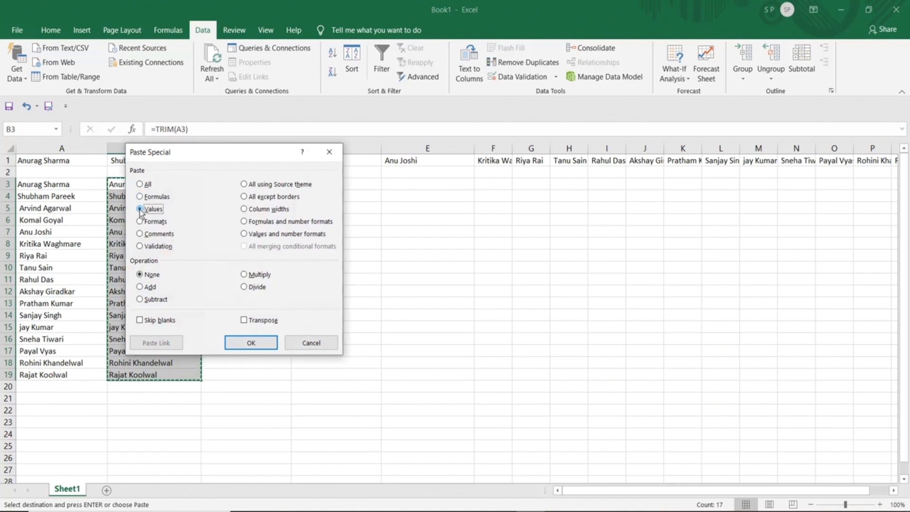
pyautogui.click(265, 340)
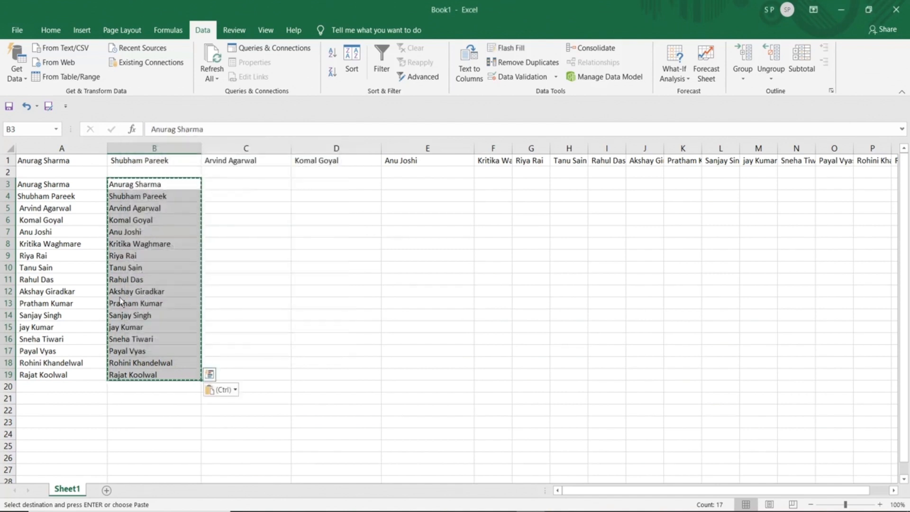
pyautogui.click(237, 317)
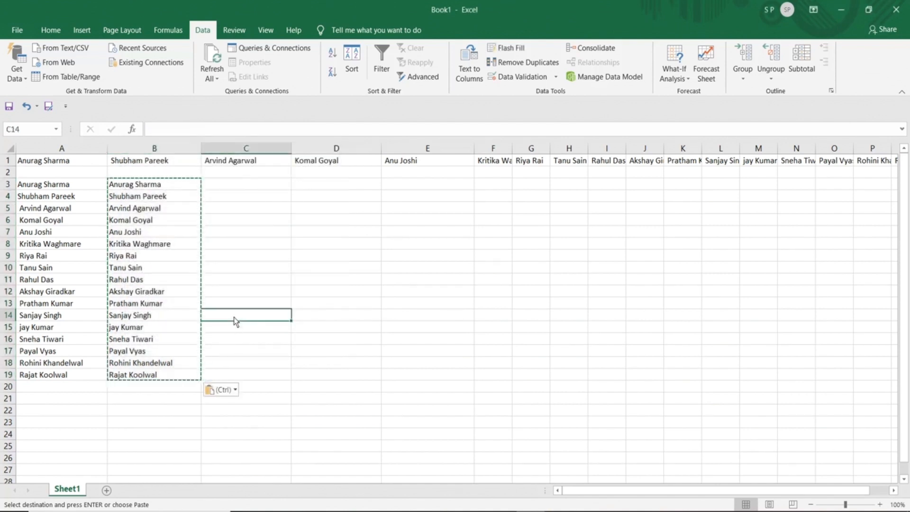
pyautogui.click(136, 198)
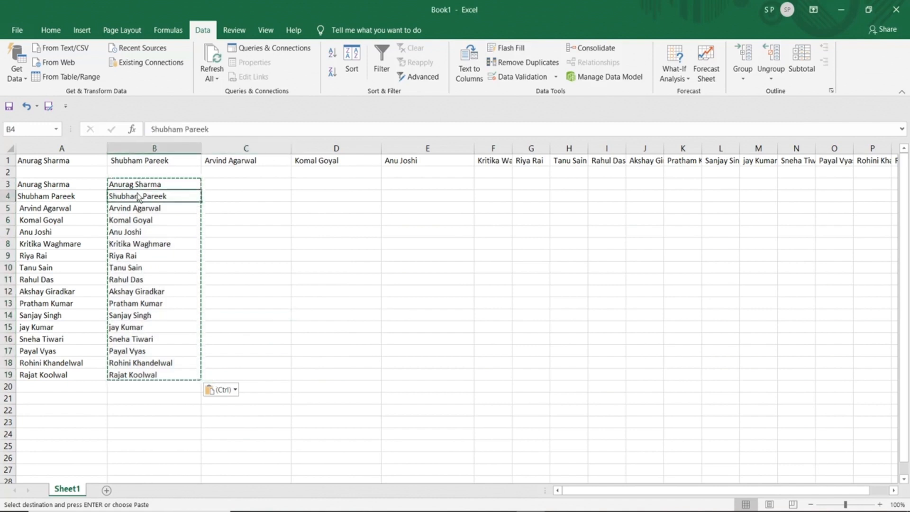
pyautogui.click(141, 209)
pyautogui.click(143, 221)
pyautogui.click(143, 233)
pyautogui.click(145, 248)
# Split the names in B3:B19 into first and last names with Text to Columns, as delimited data with Space as delimiter
pyautogui.moveTo(137, 185); pyautogui.dragTo(142, 377)
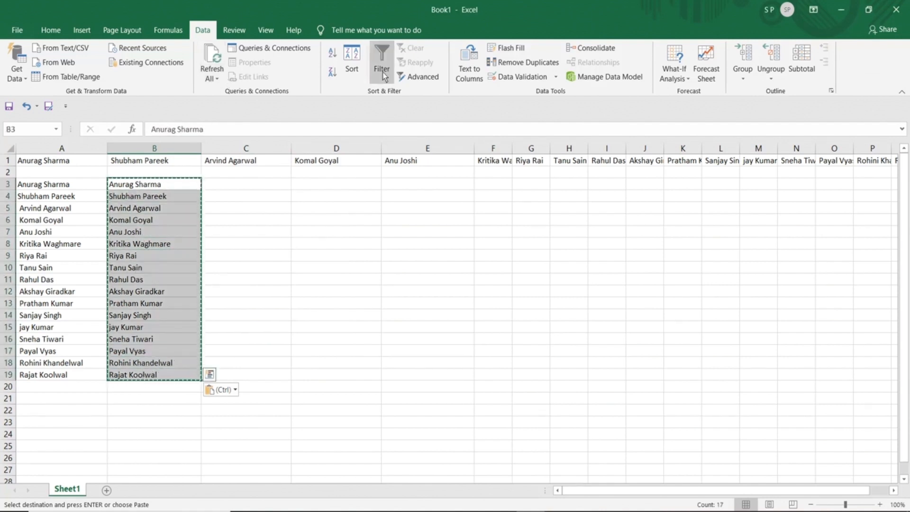
pyautogui.click(469, 61)
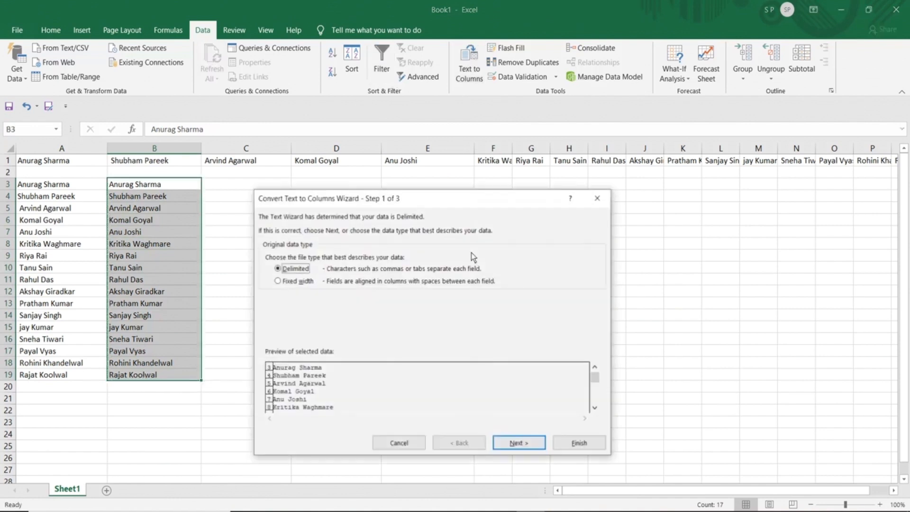
pyautogui.click(521, 442)
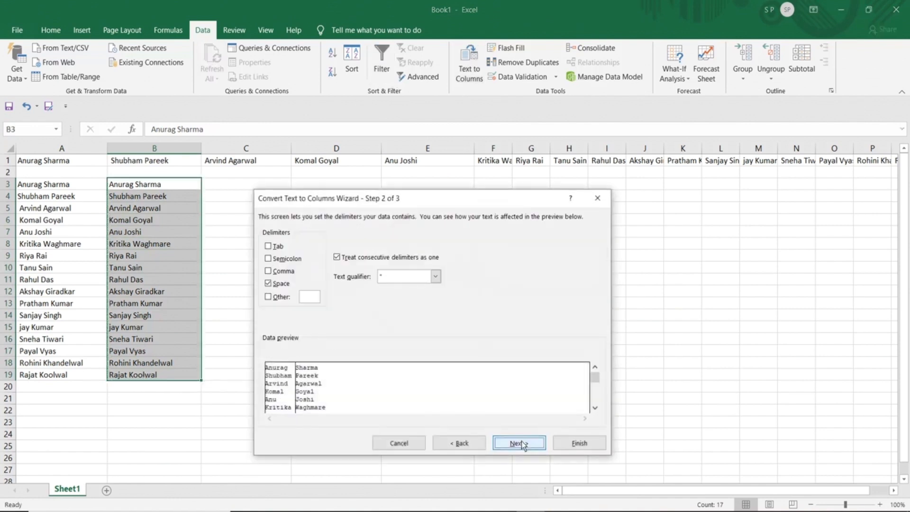
pyautogui.click(521, 442)
pyautogui.click(577, 442)
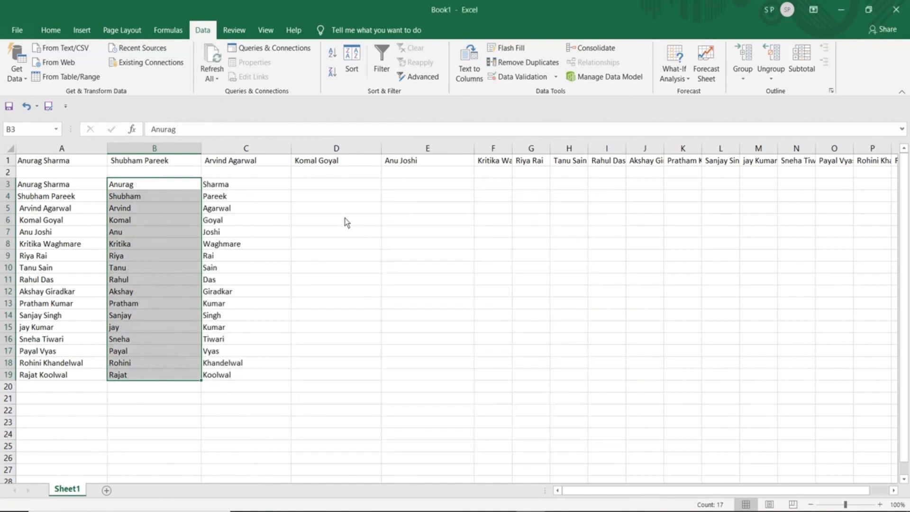
pyautogui.click(243, 204)
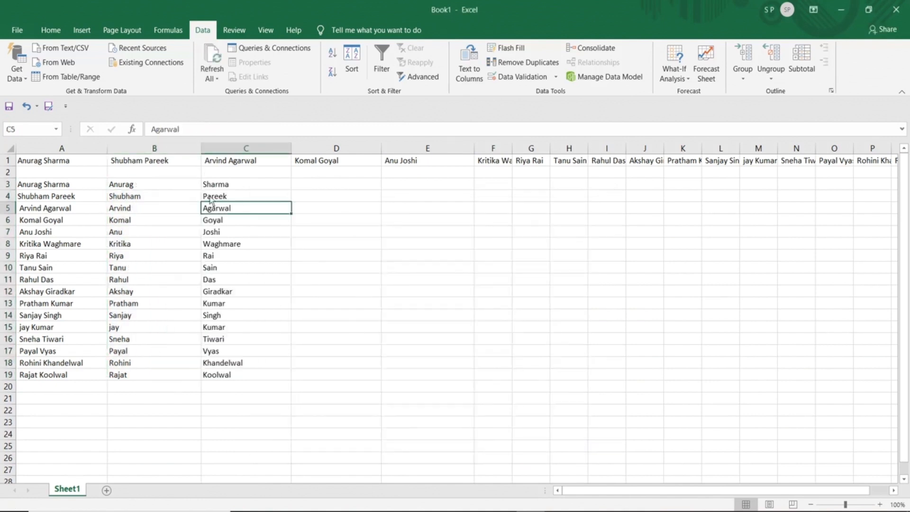
pyautogui.click(158, 185)
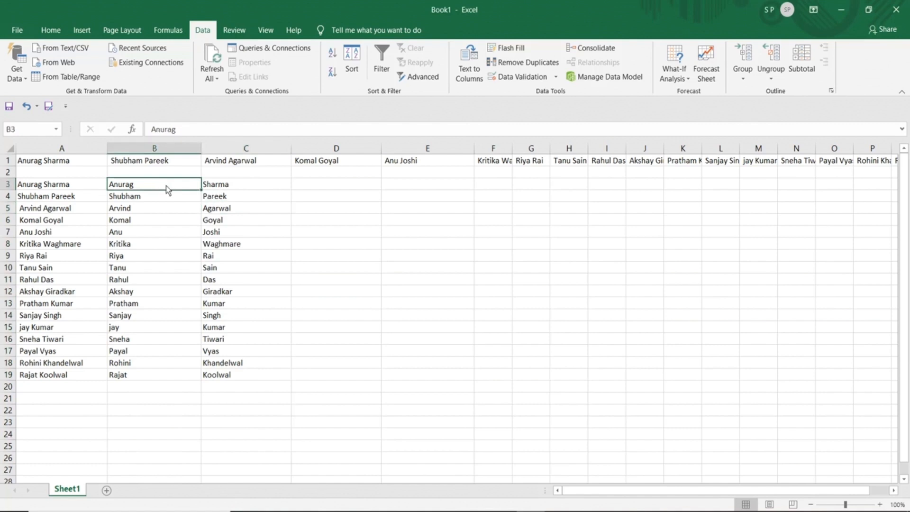
pyautogui.click(257, 190)
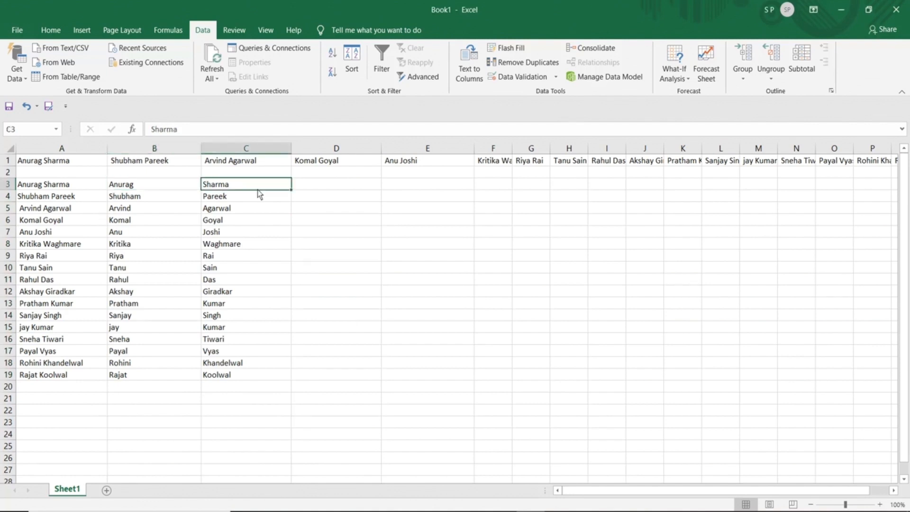
pyautogui.click(313, 186)
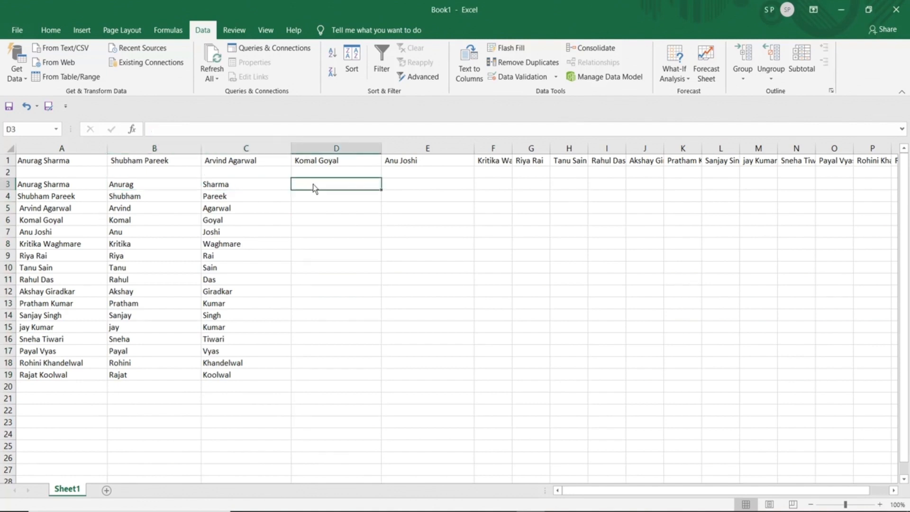
pyautogui.click(162, 188)
pyautogui.click(219, 187)
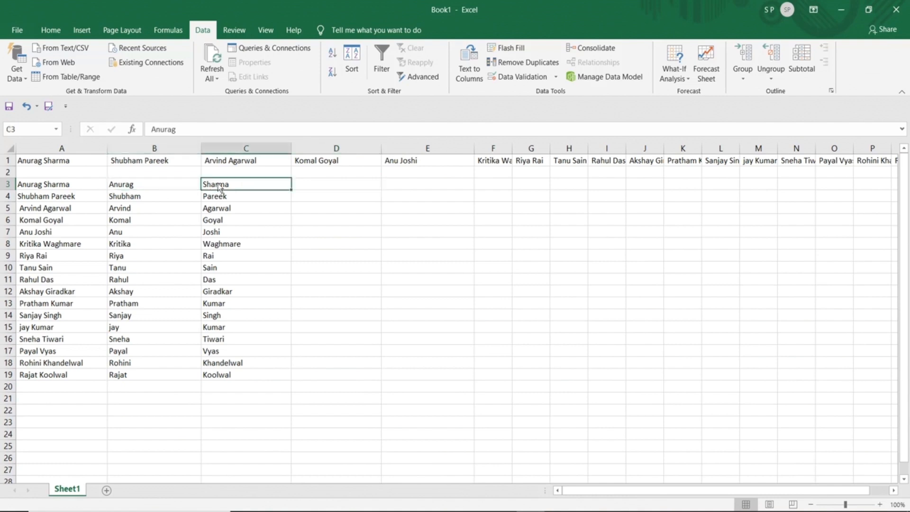
# Open Insert Function for cell D3 and search for a function with the description "adding text"
pyautogui.click(314, 187)
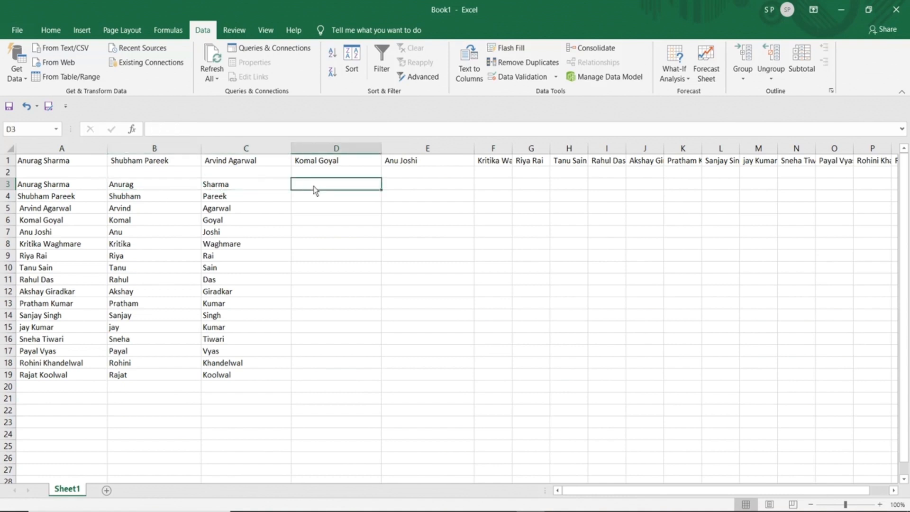
pyautogui.click(132, 128)
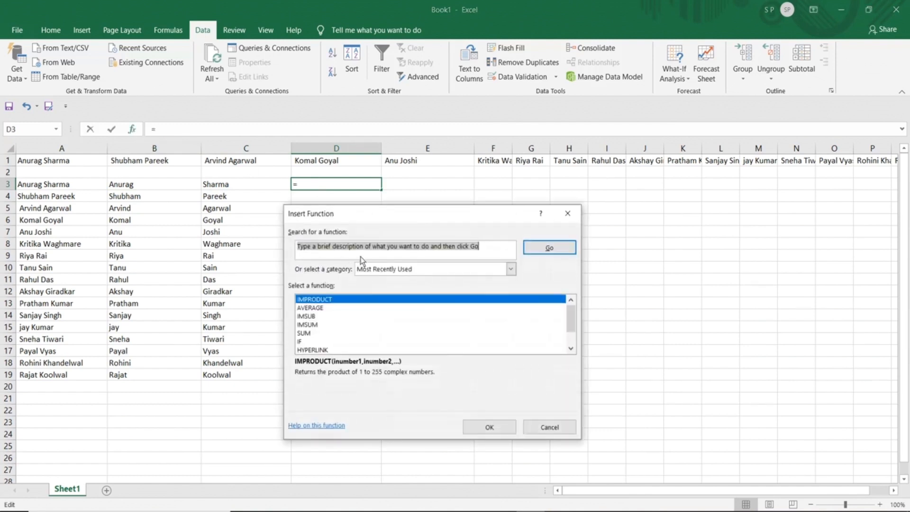
pyautogui.write('concatinat')
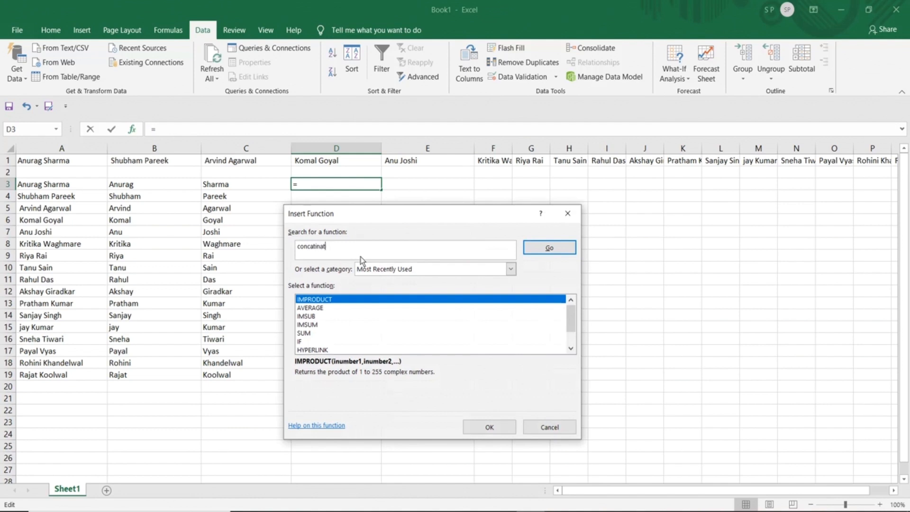
pyautogui.press('BackSpace')
pyautogui.press('BackSpace')
pyautogui.press('BackSpace')
pyautogui.press('BackSpace')
pyautogui.press('BackSpace')
pyautogui.press('BackSpace')
pyautogui.press('BackSpace')
pyautogui.press('BackSpace')
pyautogui.press('BackSpace')
pyautogui.press('BackSpace')
pyautogui.write('add two')
pyautogui.press('BackSpace')
pyautogui.press('BackSpace')
pyautogui.press('BackSpace')
pyautogui.write('ing text')
pyautogui.press('Return')
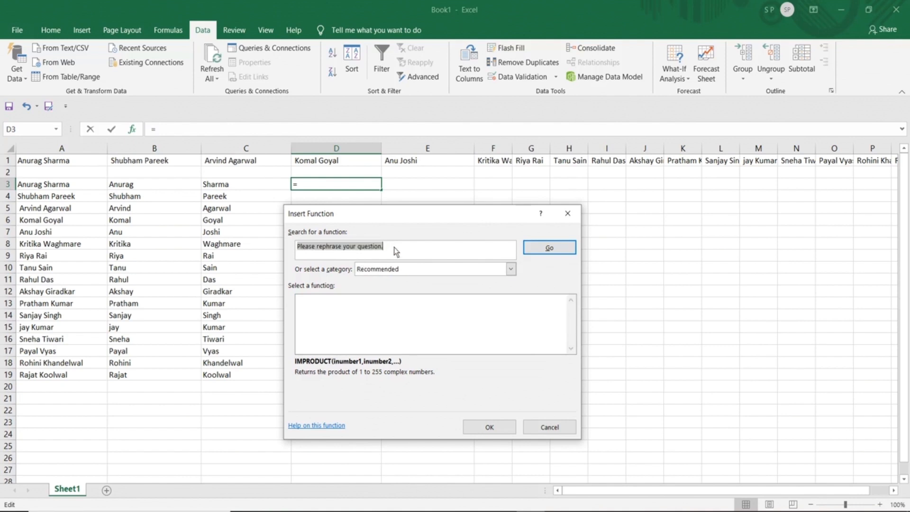
pyautogui.write('try add')
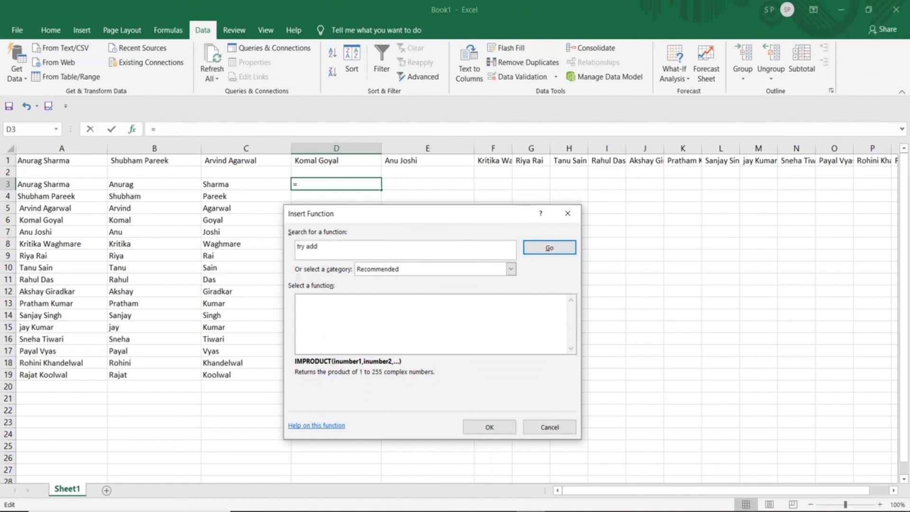
pyautogui.click(749, 511)
pyautogui.click(761, 499)
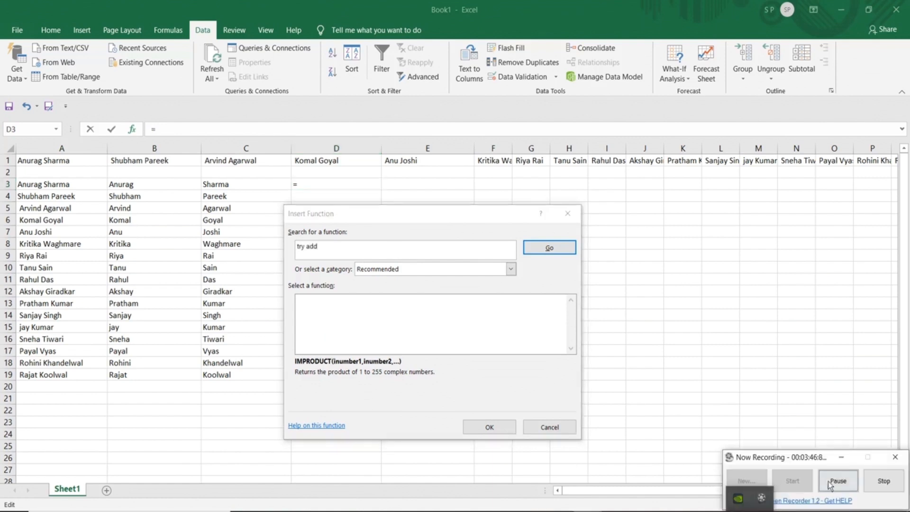
pyautogui.click(837, 481)
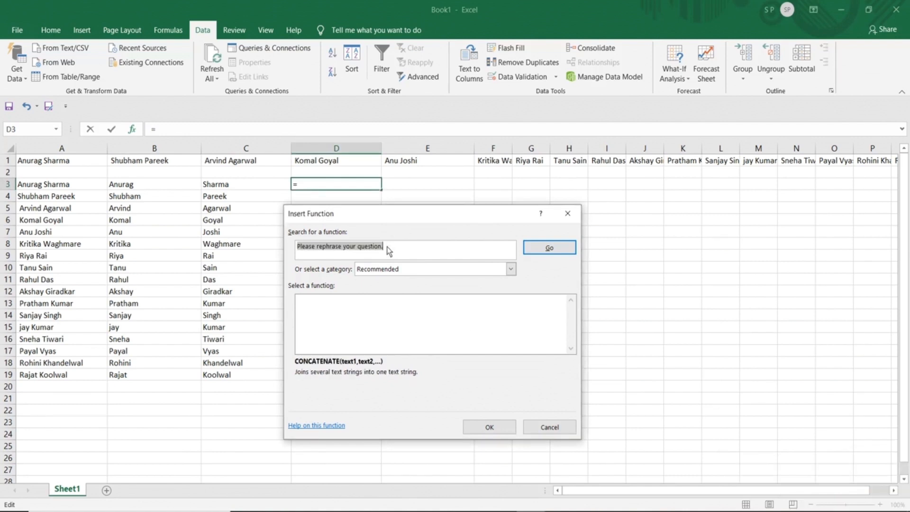
# Search the functions for "join several text" and insert CONCATENATE into cell D3
pyautogui.write('join several text')
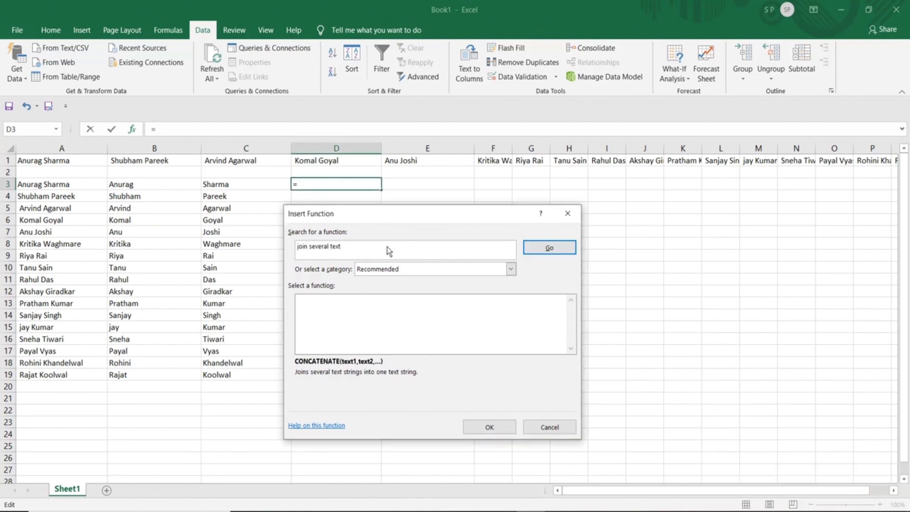
pyautogui.click(542, 246)
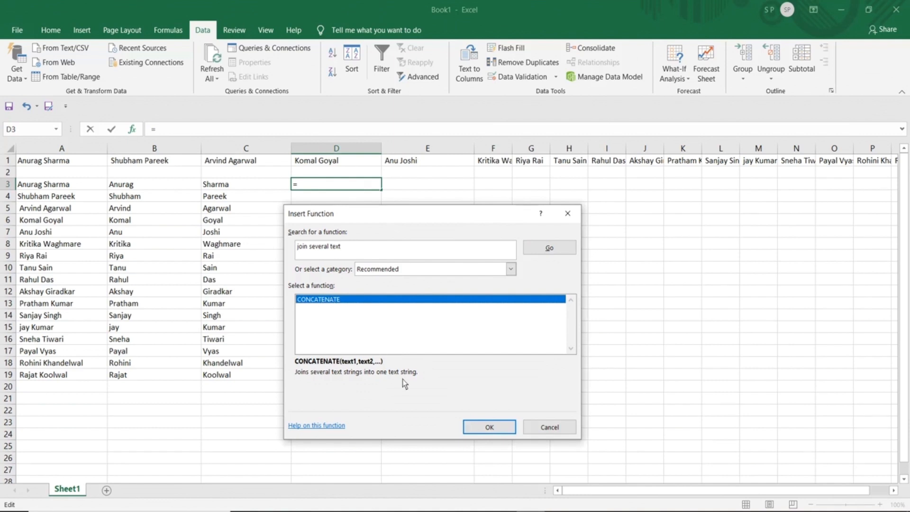
pyautogui.click(481, 428)
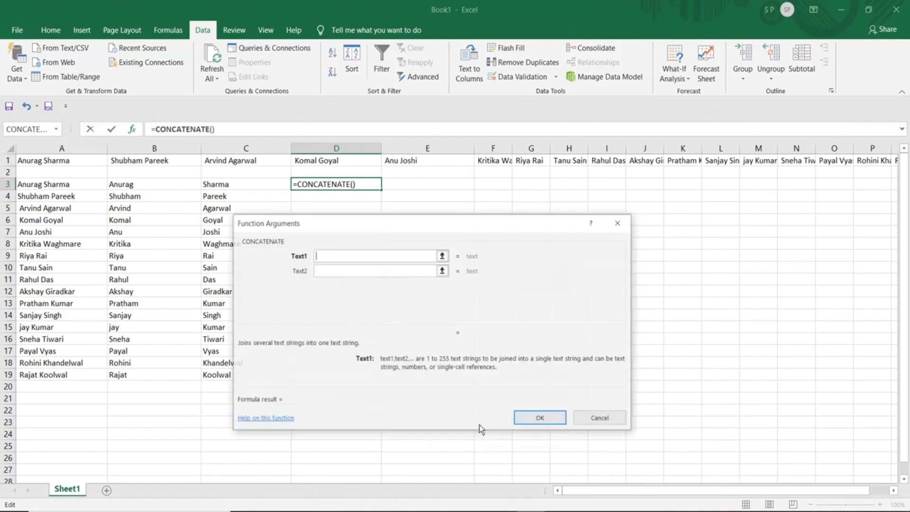
# Set the first two CONCATENATE arguments for D3 to cell B3 and a period
pyautogui.moveTo(410, 231); pyautogui.dragTo(483, 227)
pyautogui.click(515, 252)
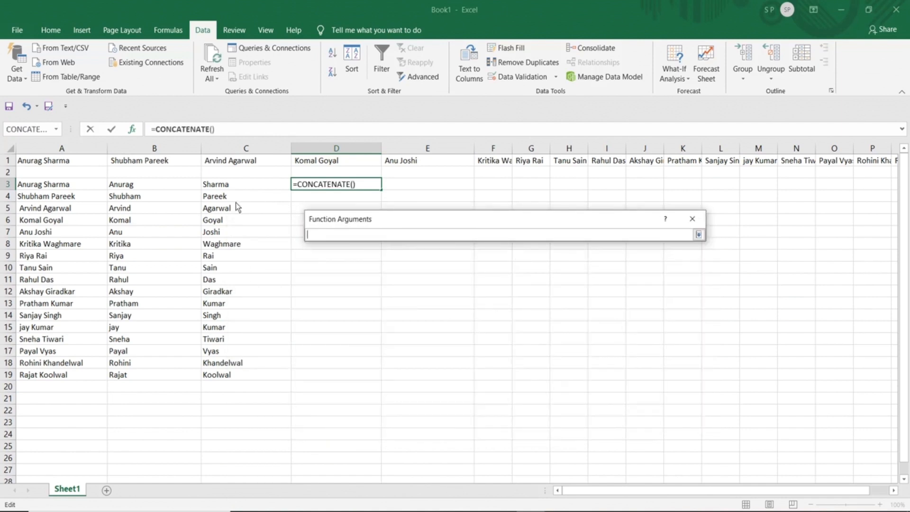
pyautogui.click(153, 188)
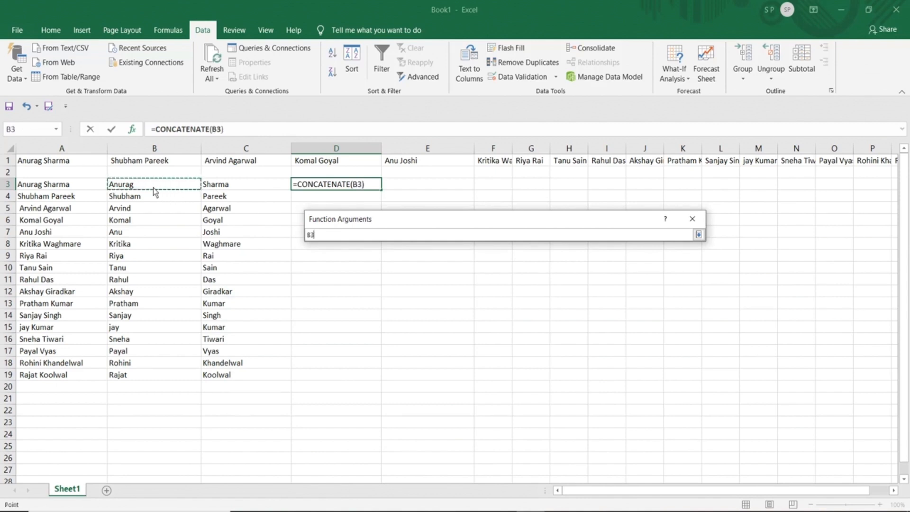
pyautogui.click(698, 234)
pyautogui.click(414, 267)
pyautogui.write('.')
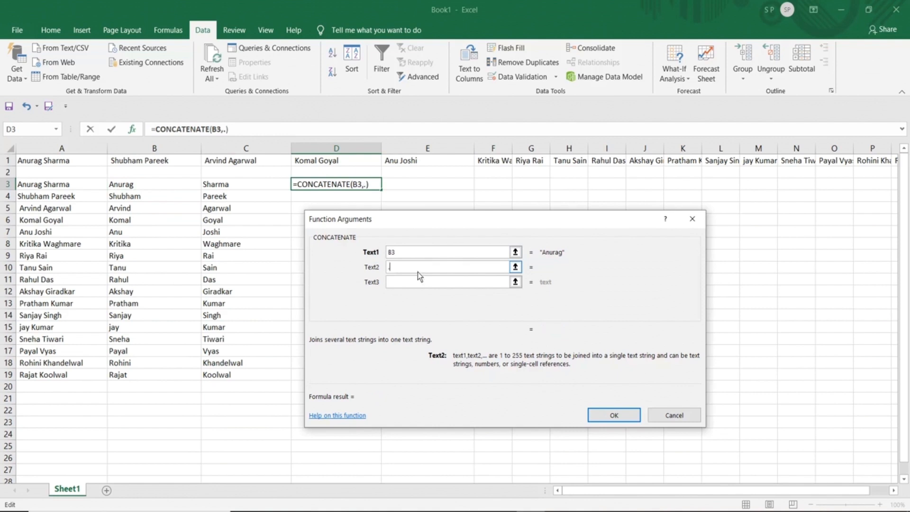
pyautogui.click(516, 281)
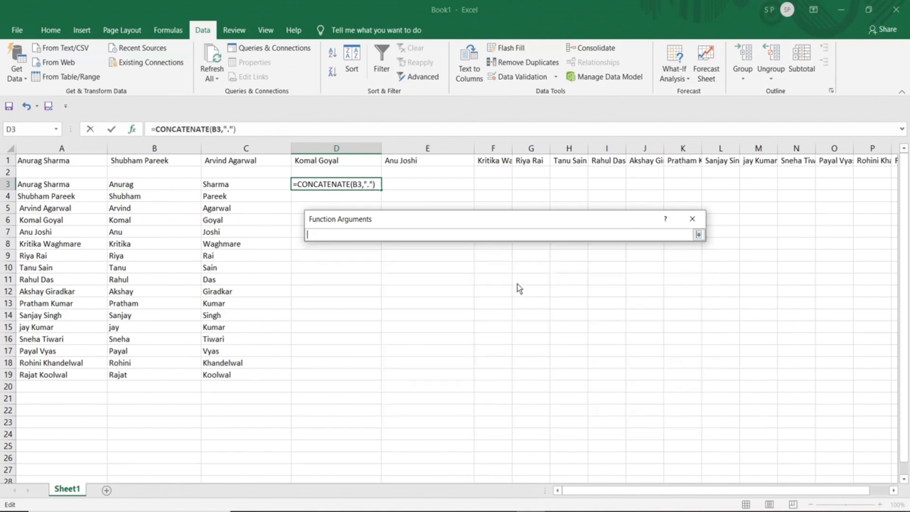
pyautogui.click(260, 184)
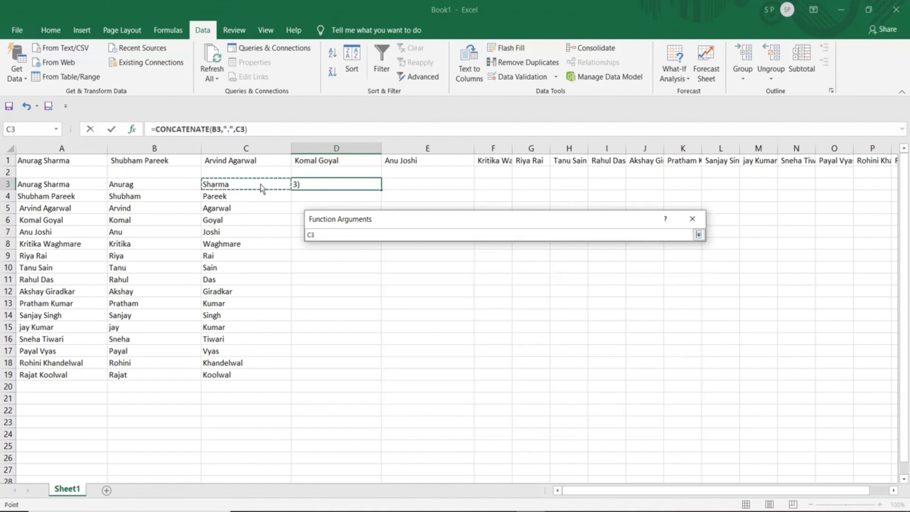
pyautogui.click(699, 234)
pyautogui.click(462, 296)
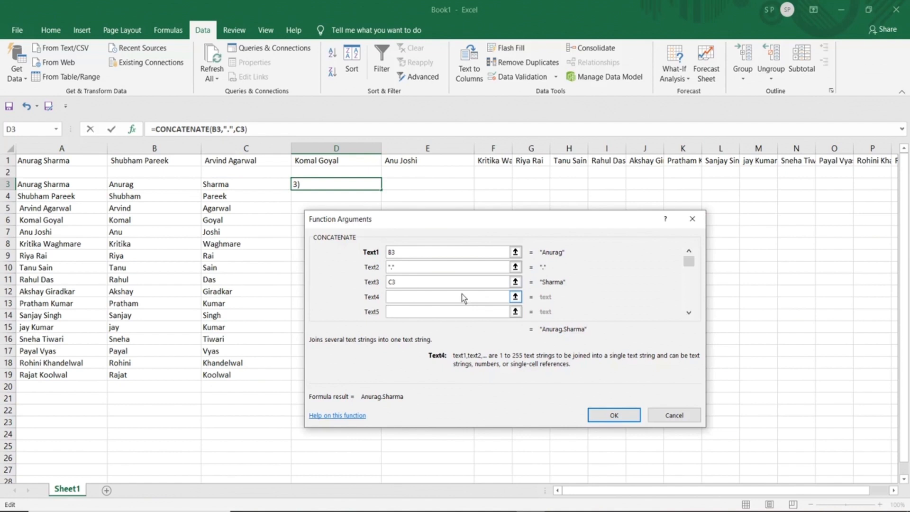
pyautogui.write('@gmail.com')
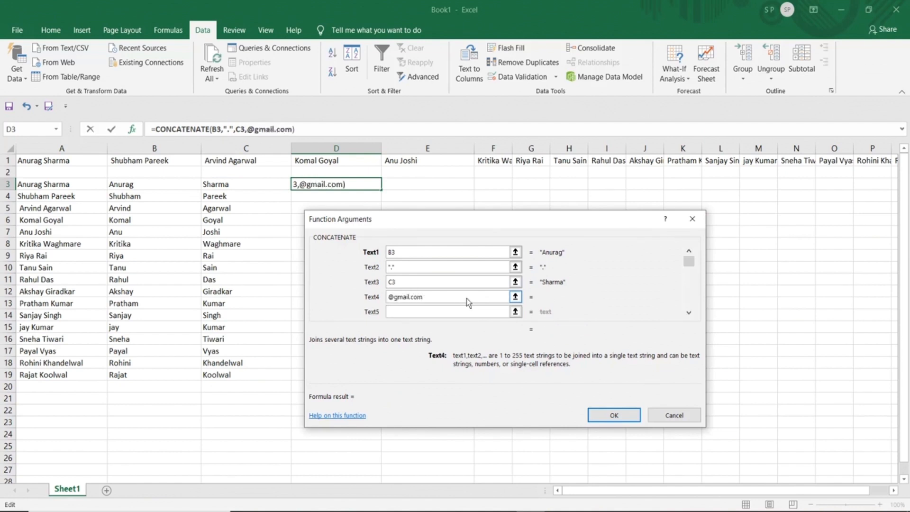
pyautogui.click(403, 263)
pyautogui.click(607, 416)
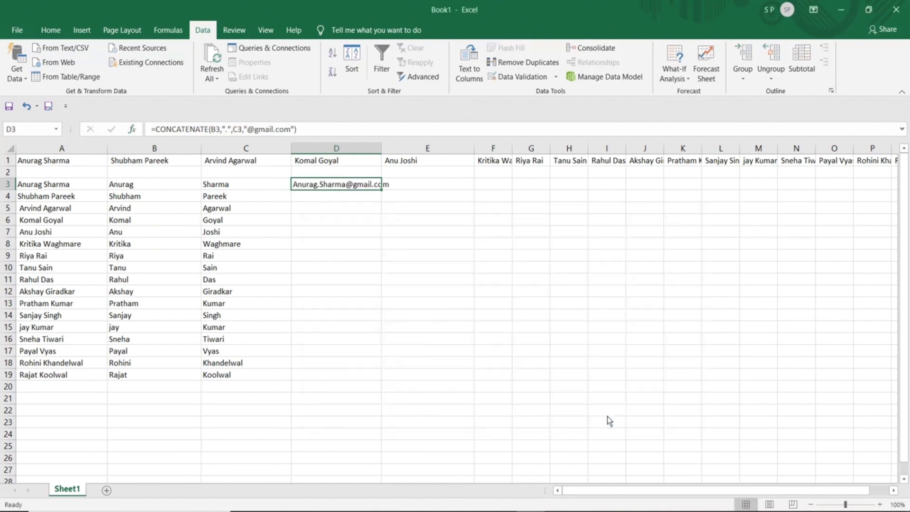
pyautogui.moveTo(382, 147); pyautogui.dragTo(444, 147)
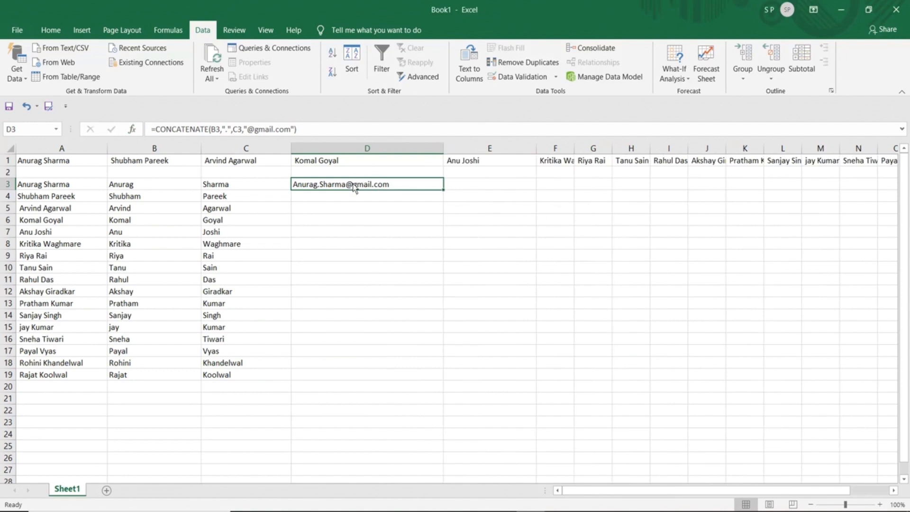
pyautogui.click(346, 193)
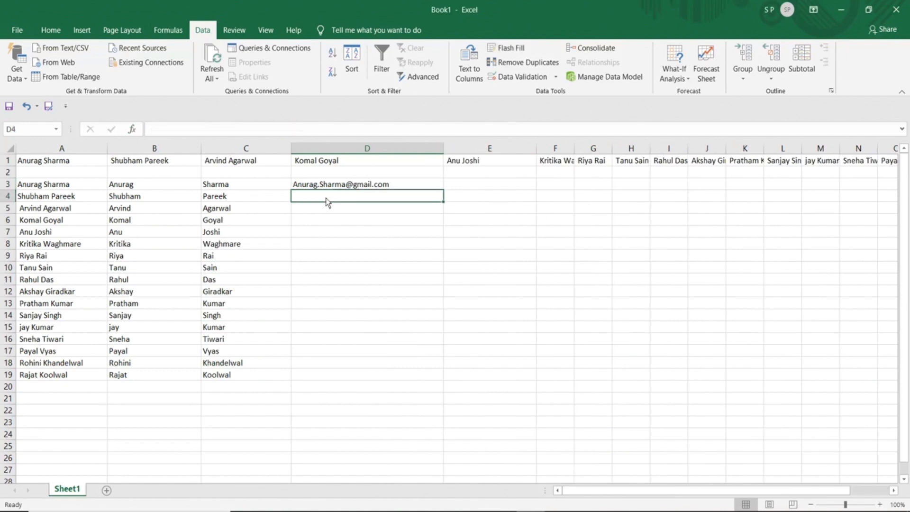
pyautogui.write('=con')
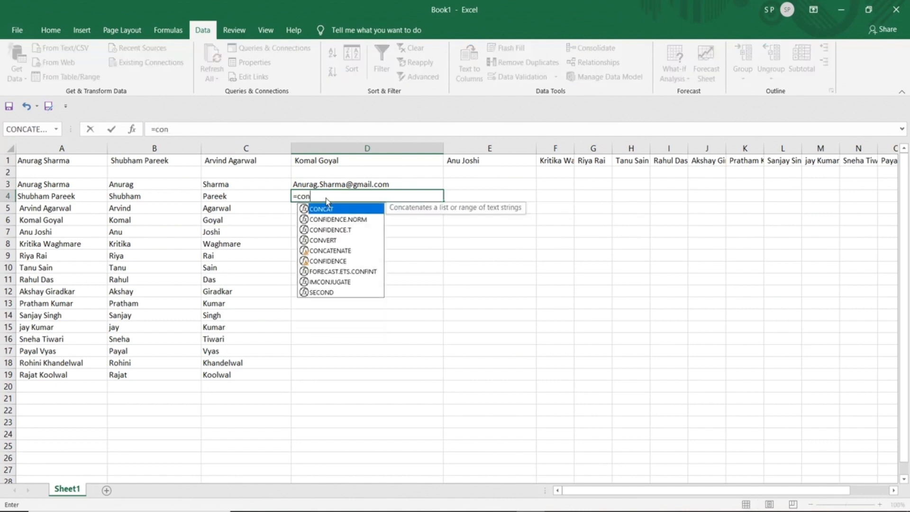
pyautogui.click(327, 251)
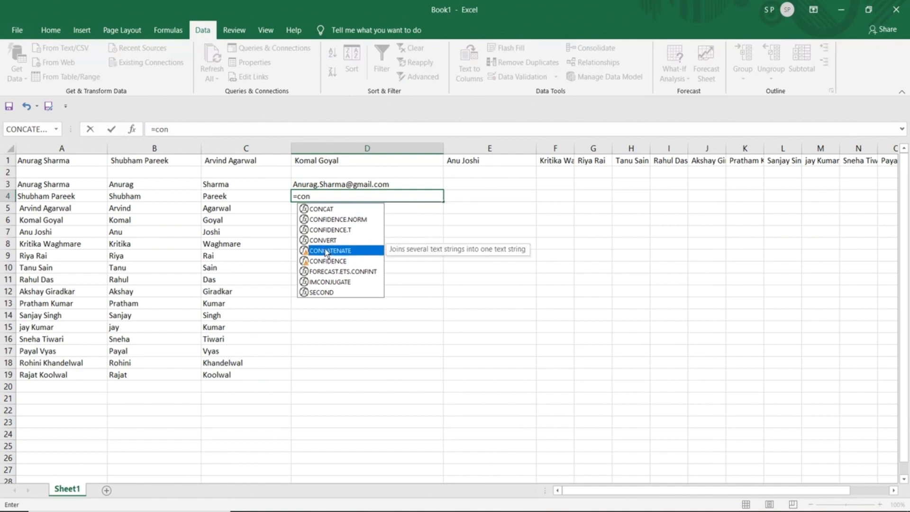
pyautogui.press('Return')
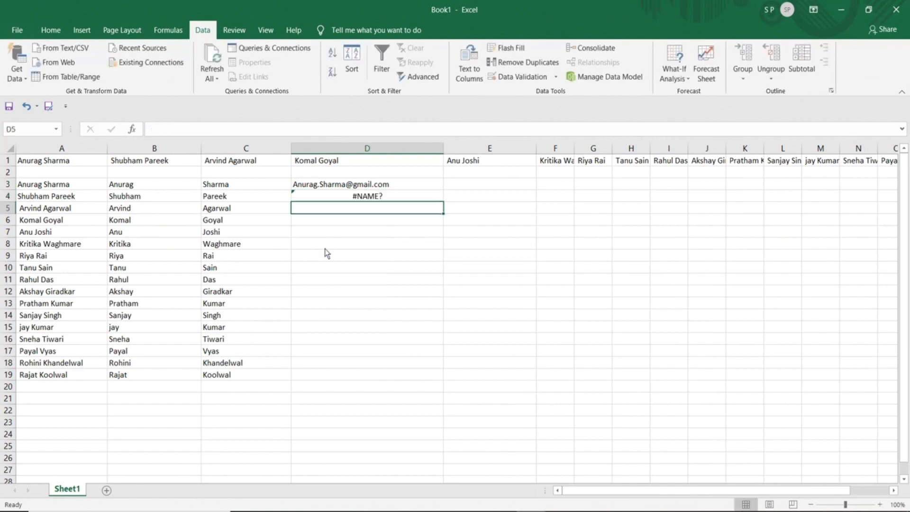
# Replace the entry in D4 with the formula =CONCATENATE(B4,"")
pyautogui.doubleClick(343, 199)
pyautogui.press('BackSpace')
pyautogui.press('BackSpace')
pyautogui.press('BackSpace')
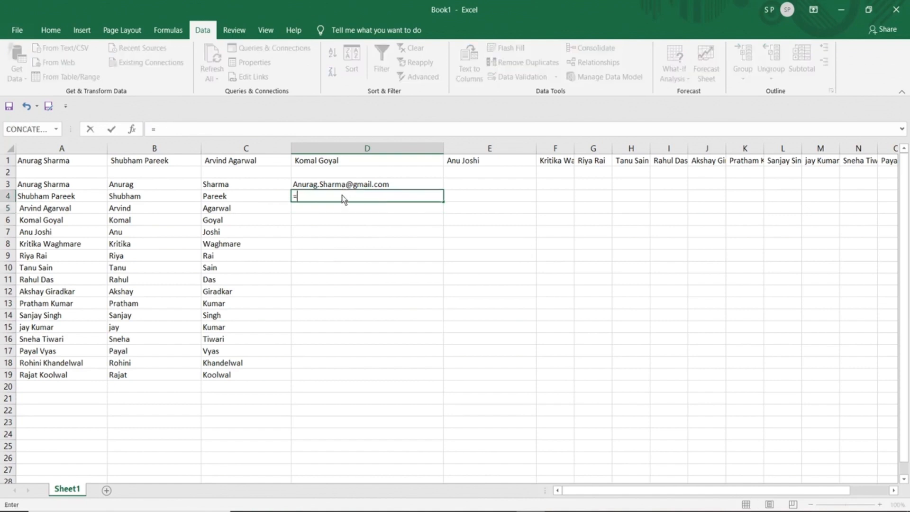
pyautogui.write('conca')
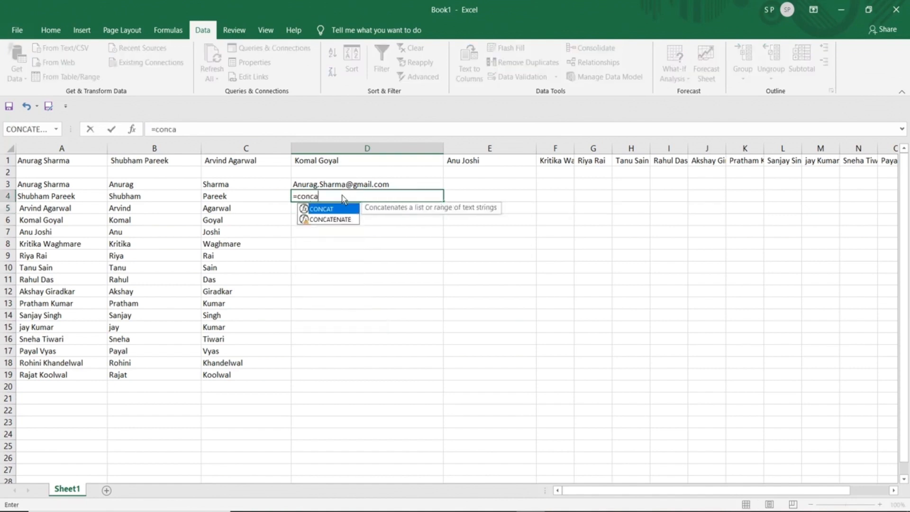
pyautogui.write('tenate(')
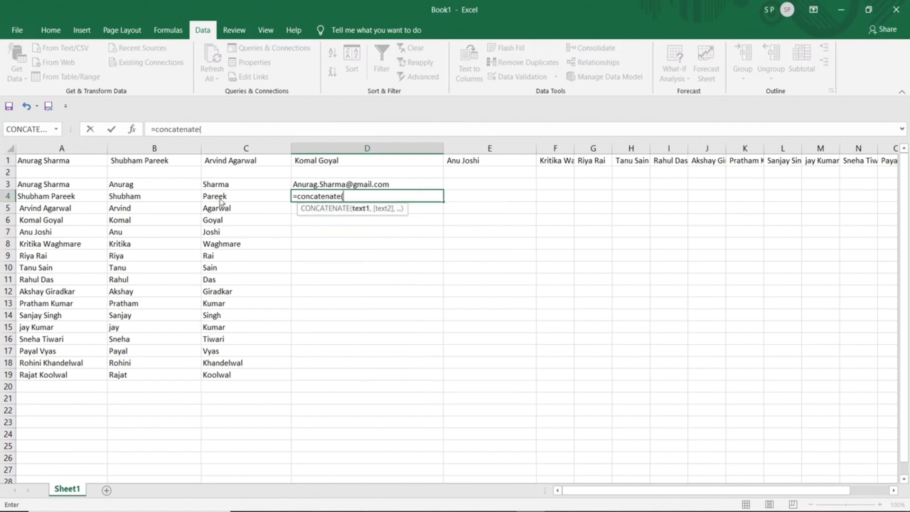
pyautogui.click(138, 198)
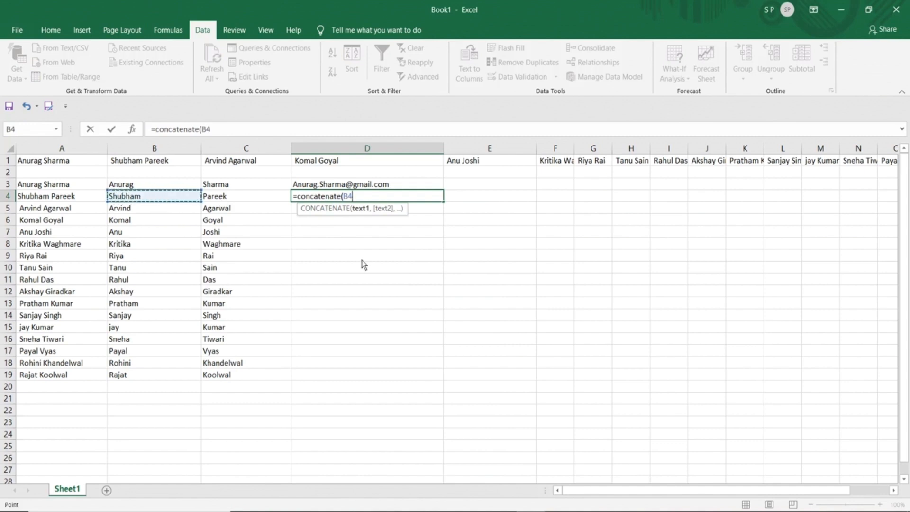
pyautogui.write(',')
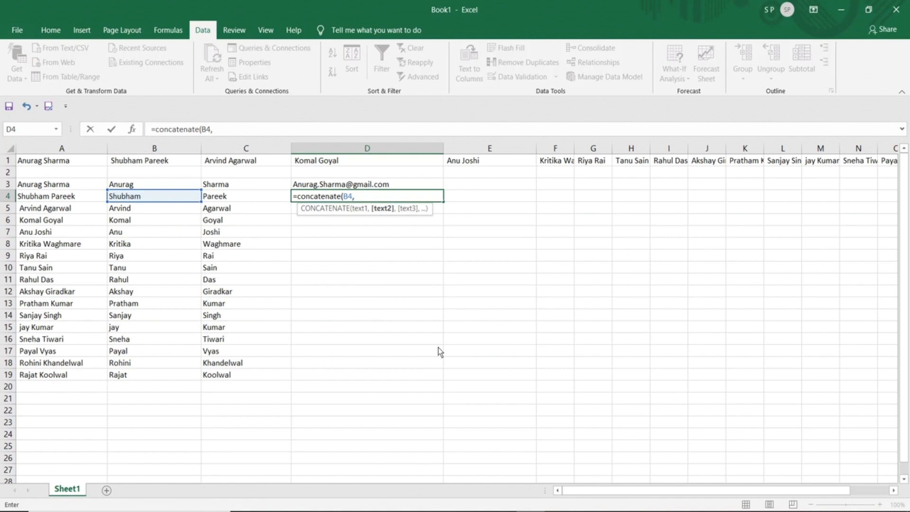
pyautogui.write('"')
pyautogui.press('Left')
pyautogui.press('Right')
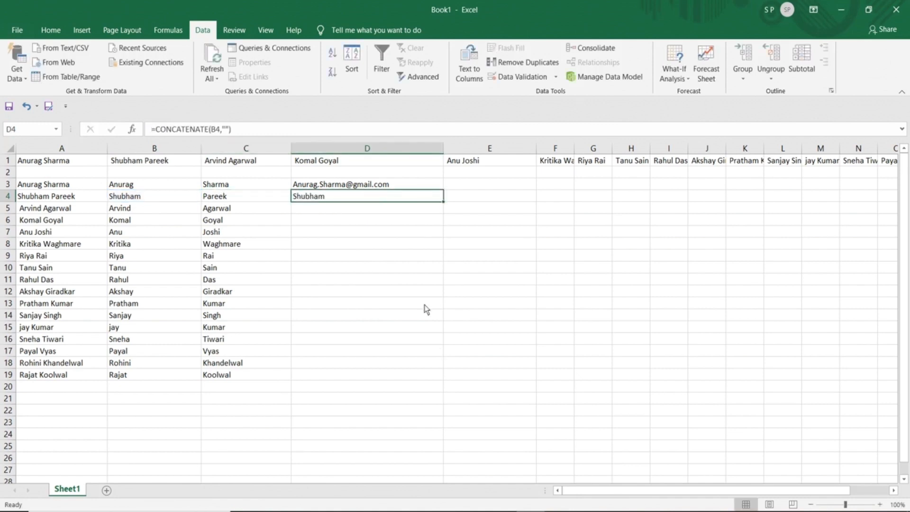
# Put a period inside the empty quotes of the D4 formula and add C4 as the third argument
pyautogui.doubleClick(369, 196)
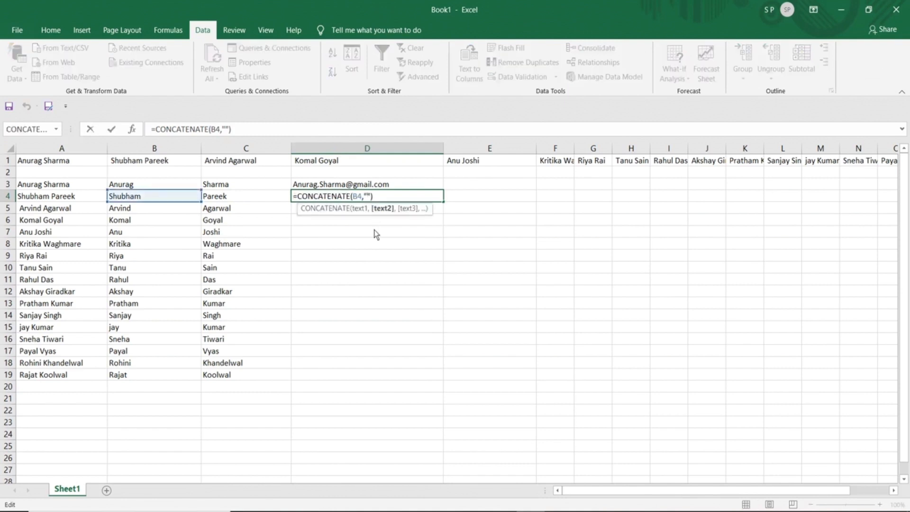
pyautogui.write('.')
pyautogui.press('Right')
pyautogui.write(',')
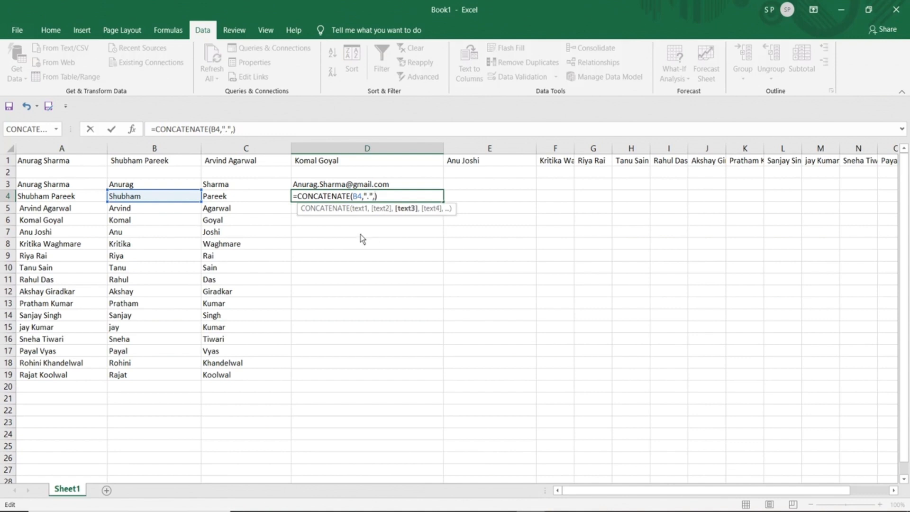
pyautogui.click(235, 197)
# Add "@" and "gmail.com" as the last two arguments of the D4 formula and enter it
pyautogui.write(',')
pyautogui.write('"')
pyautogui.write('@"')
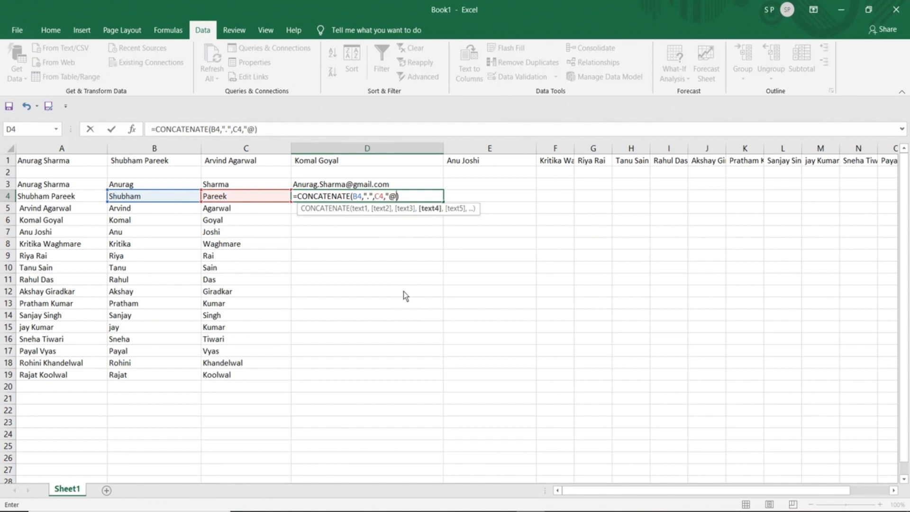
pyautogui.write(',')
pyautogui.write('"gmail')
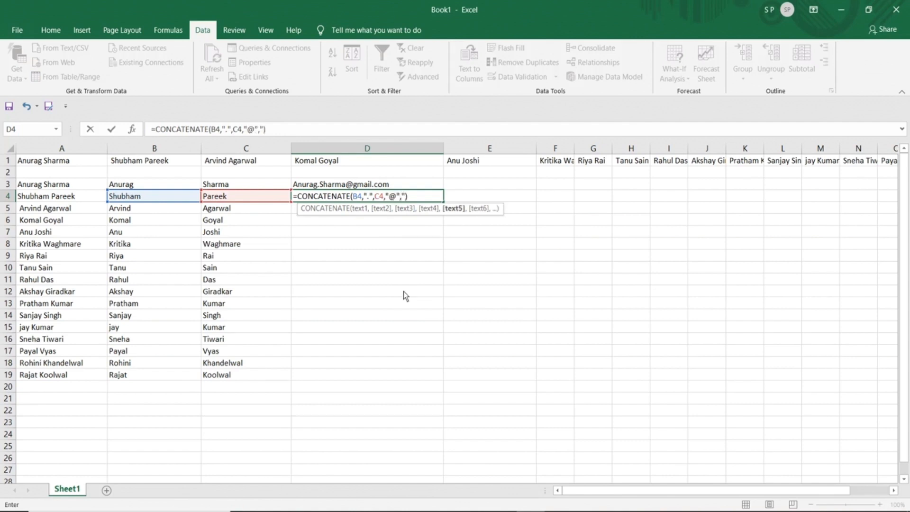
pyautogui.write('.com"')
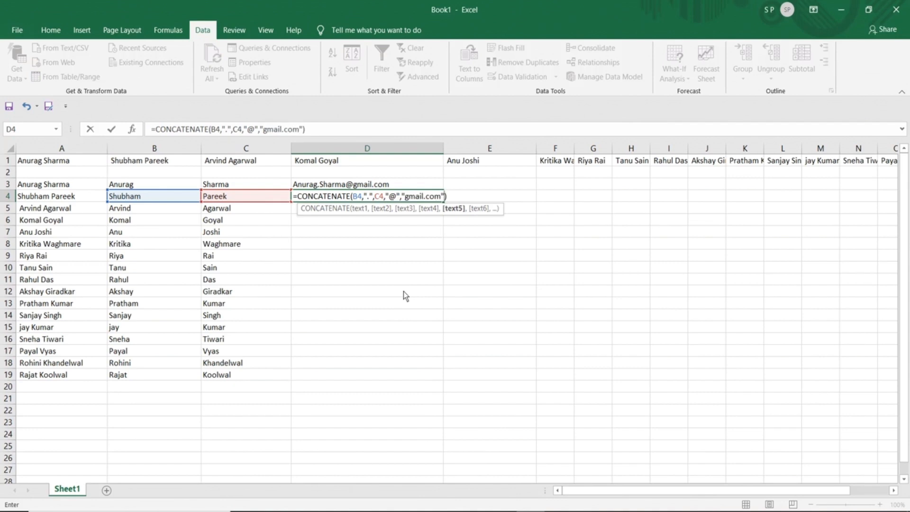
pyautogui.press('Return')
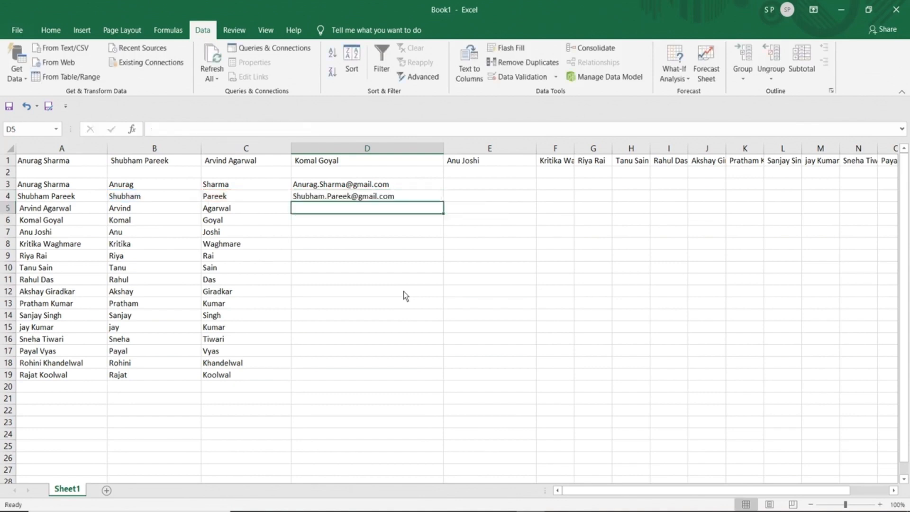
# Fill the D4 formula down through D19
pyautogui.click(342, 197)
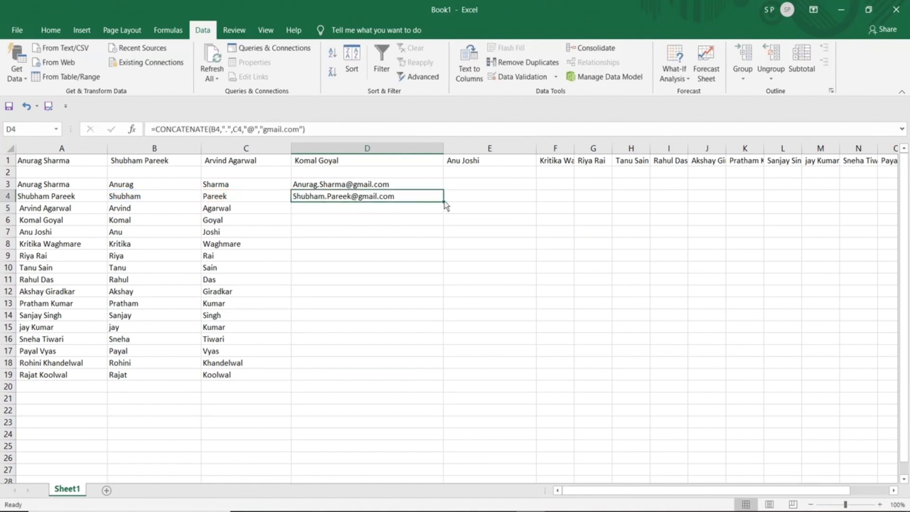
pyautogui.moveTo(443, 202); pyautogui.dragTo(434, 385)
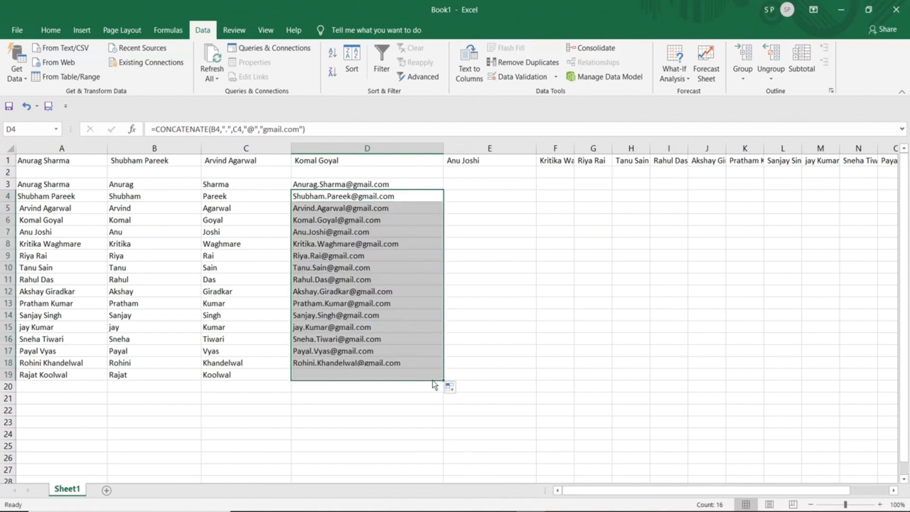
pyautogui.click(475, 256)
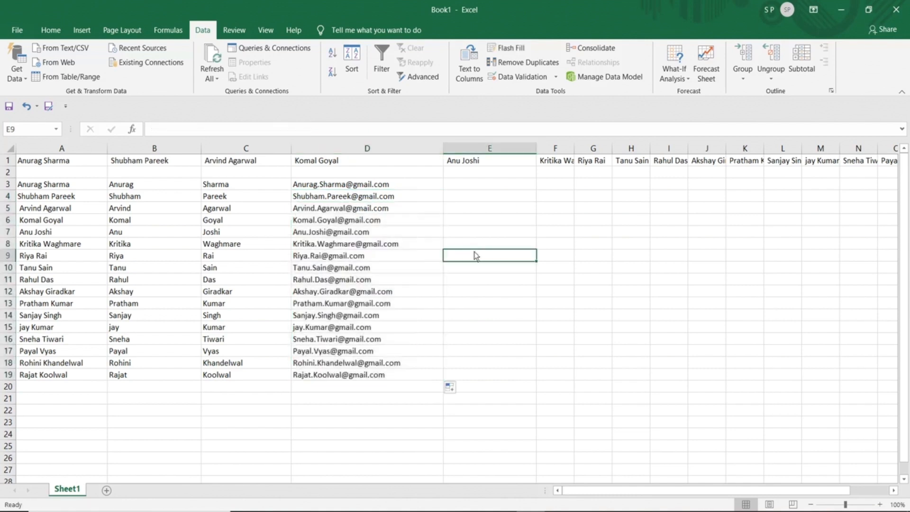
# Compare the e-mail addresses in D3:D19 with the names in A3:A19 and the original comma-separated list in Notepad
pyautogui.moveTo(360, 186); pyautogui.dragTo(348, 379)
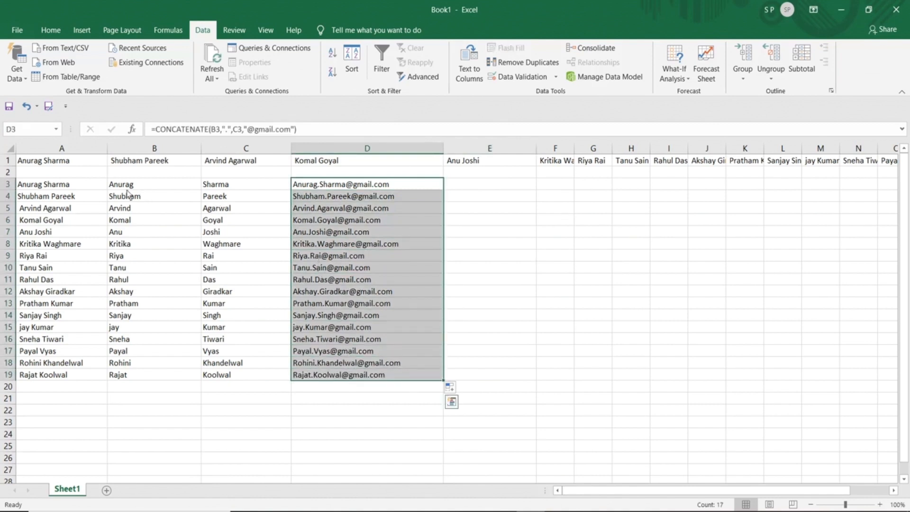
pyautogui.moveTo(60, 189); pyautogui.dragTo(71, 380)
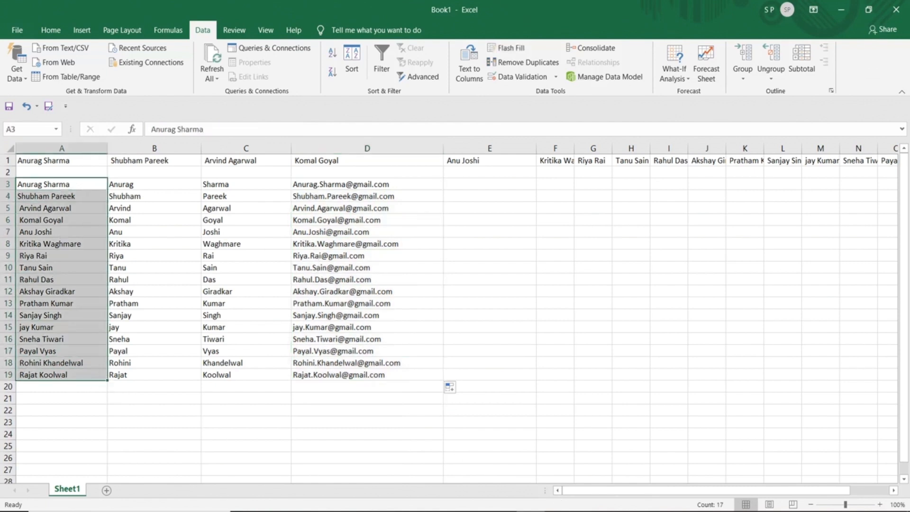
pyautogui.click(559, 511)
pyautogui.moveTo(466, 117); pyautogui.dragTo(539, 139)
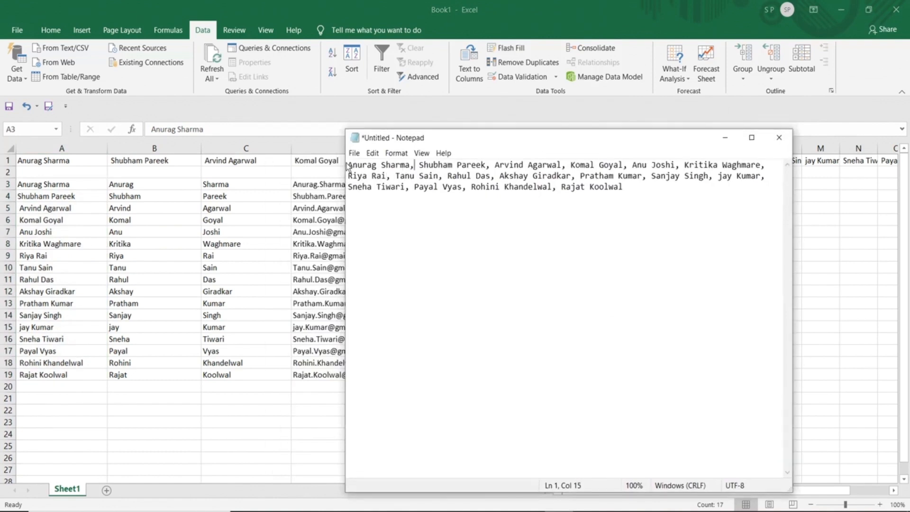
pyautogui.moveTo(348, 166); pyautogui.dragTo(660, 184)
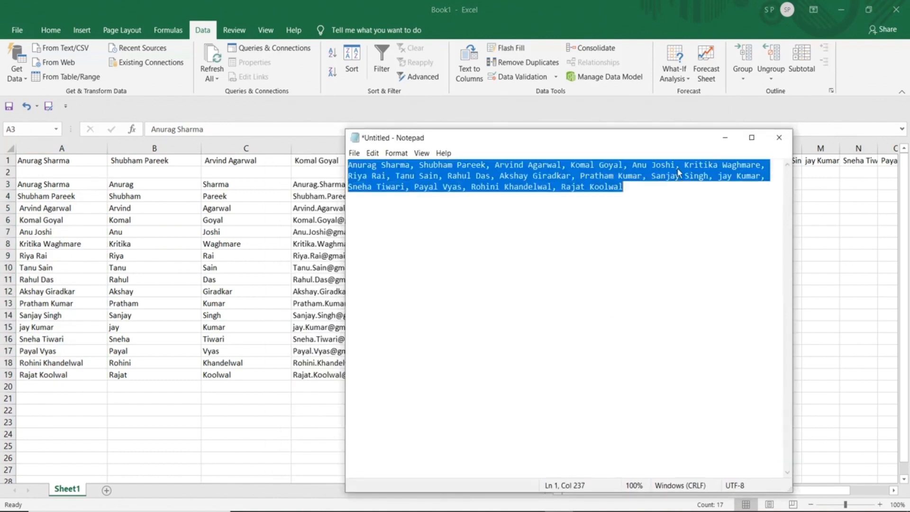
pyautogui.click(724, 137)
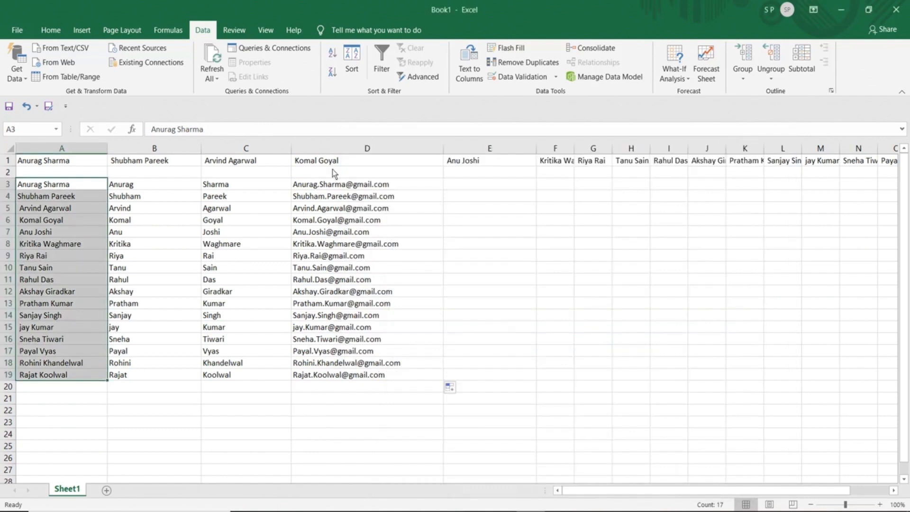
pyautogui.moveTo(337, 189); pyautogui.dragTo(367, 376)
pyautogui.click(750, 511)
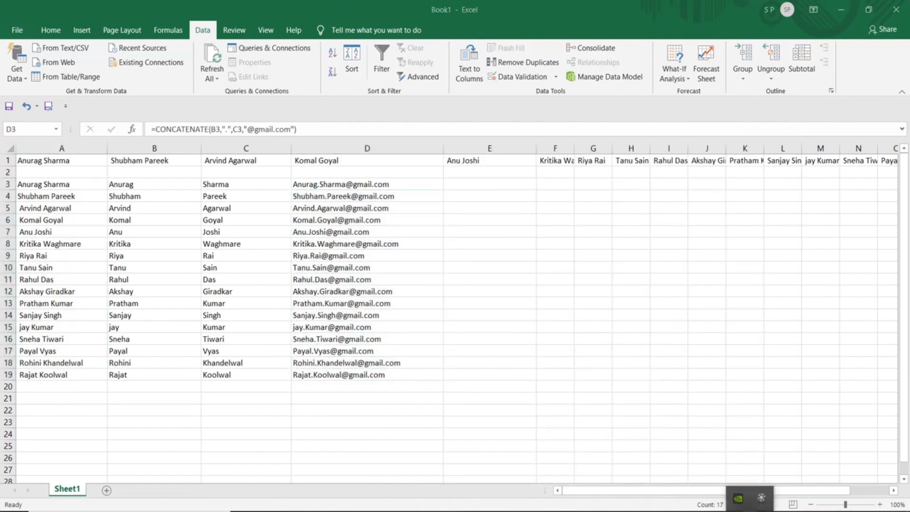
pyautogui.click(762, 499)
pyautogui.click(884, 481)
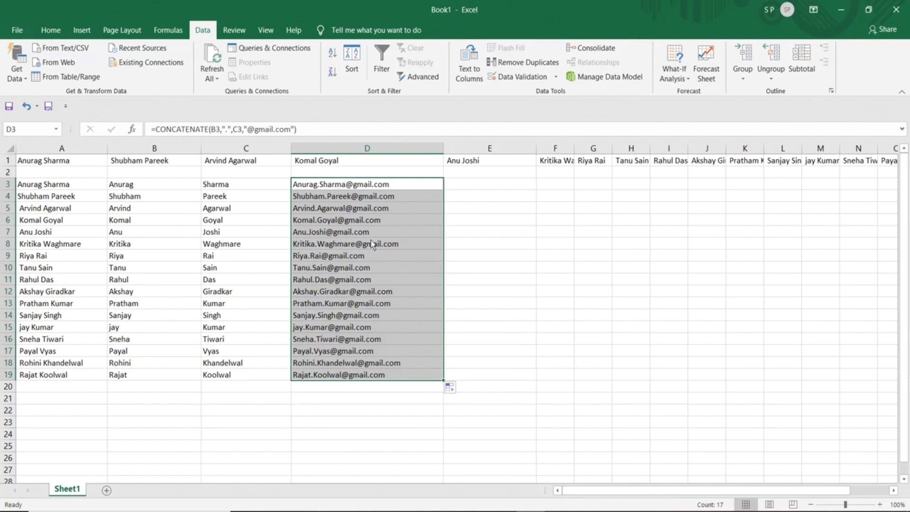
pyautogui.click(464, 74)
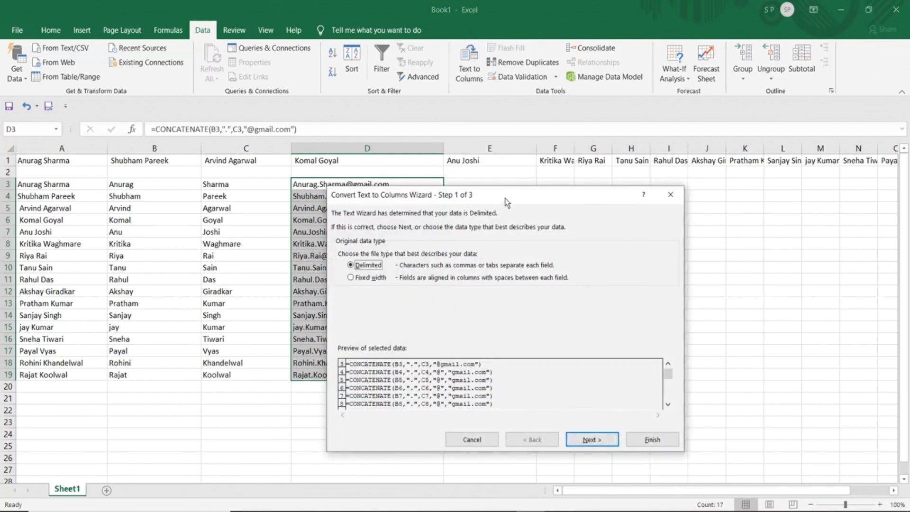
pyautogui.moveTo(504, 198); pyautogui.dragTo(562, 174)
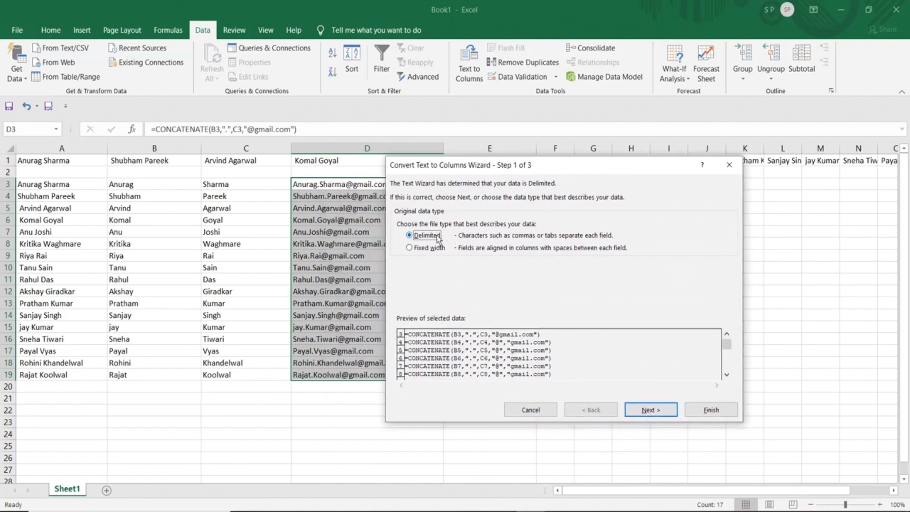
pyautogui.click(409, 248)
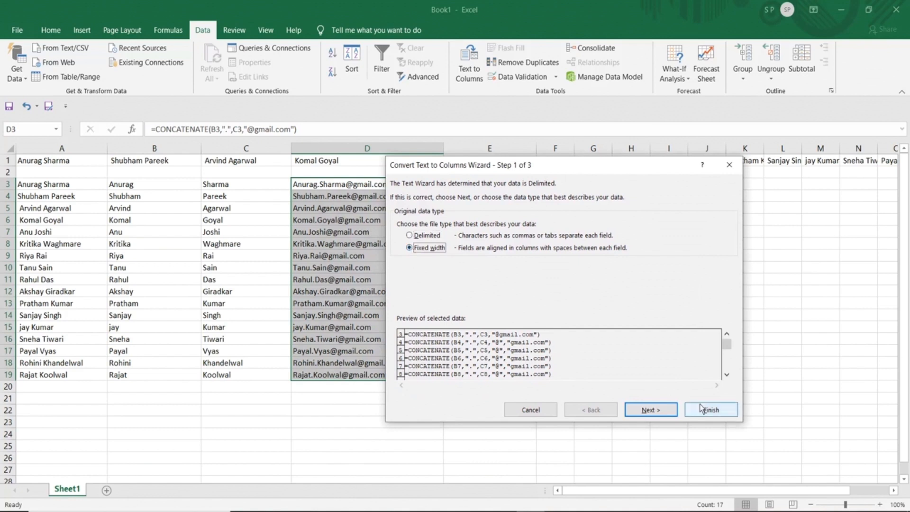
pyautogui.click(539, 409)
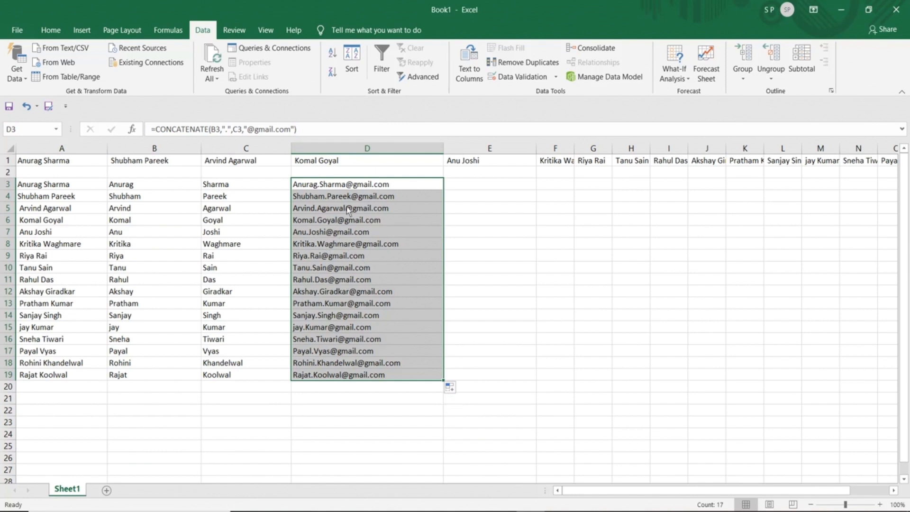
# Paste the D3:D19 e-mail addresses as values into column E from E3 and widen the column to fit them
pyautogui.hotkey('ctrl', 'c')
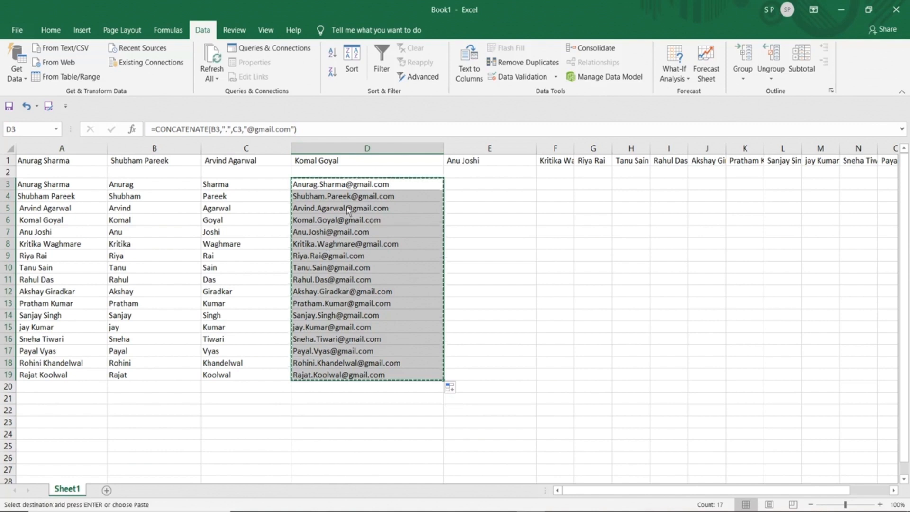
pyautogui.click(468, 187)
pyautogui.rightClick(468, 187)
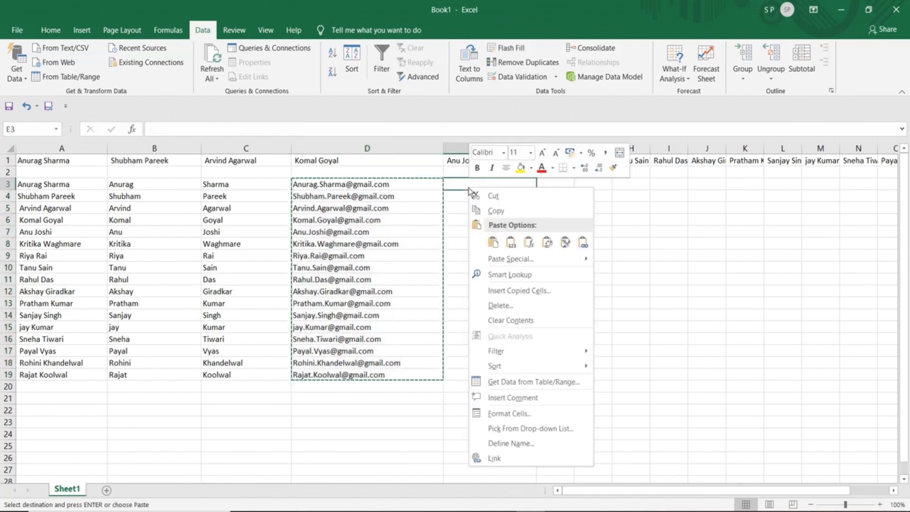
pyautogui.click(522, 258)
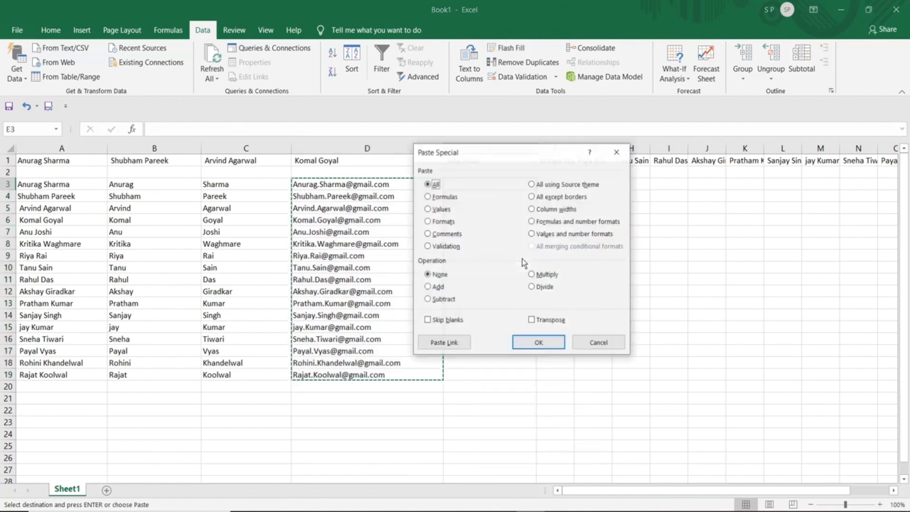
pyautogui.click(428, 209)
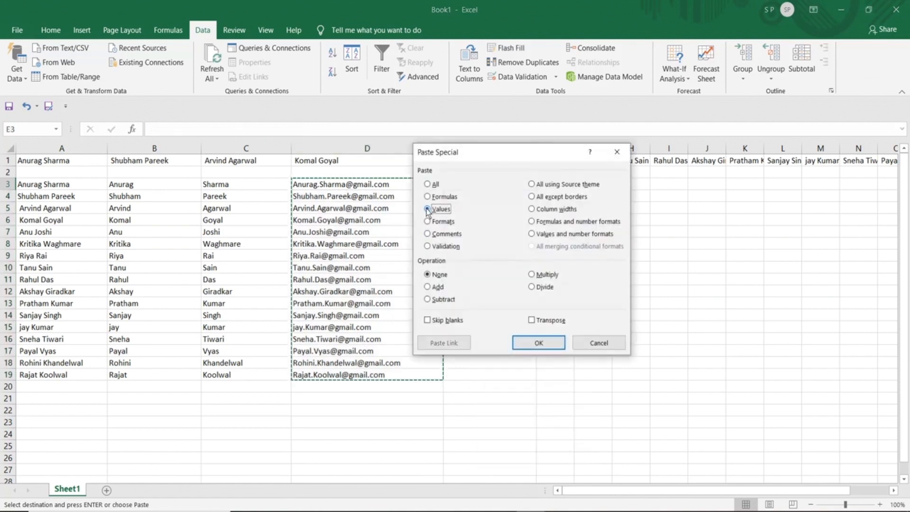
pyautogui.click(536, 343)
pyautogui.moveTo(536, 150); pyautogui.dragTo(587, 149)
pyautogui.click(611, 182)
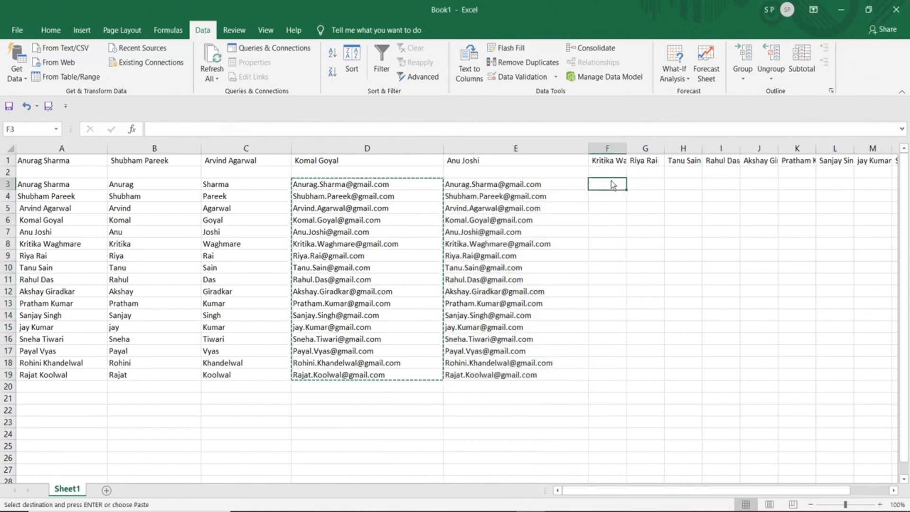
# Split E3:E19 with Text to Columns using Fixed width, with one break line after the first character
pyautogui.moveTo(535, 186); pyautogui.dragTo(515, 379)
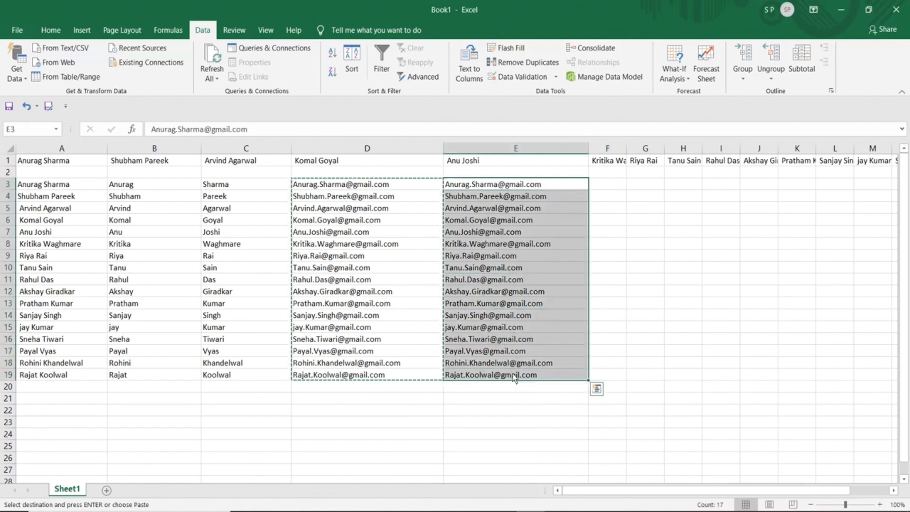
pyautogui.click(469, 72)
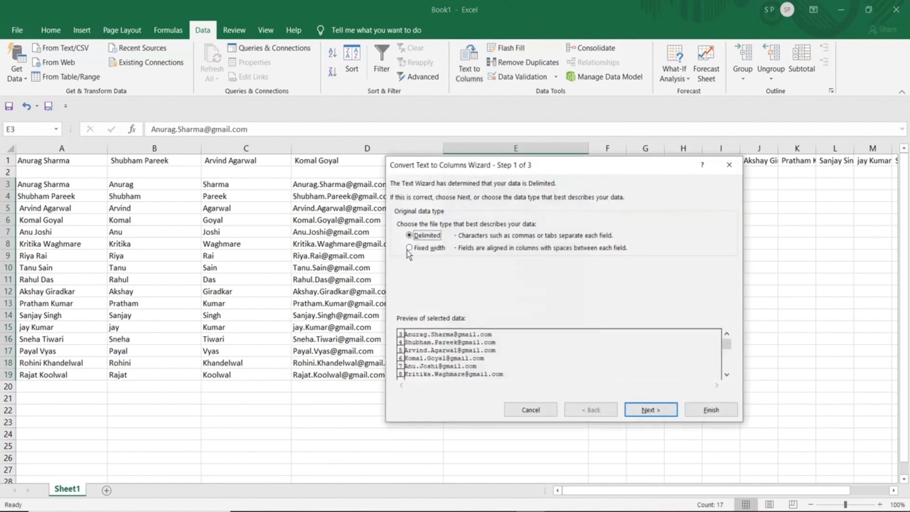
pyautogui.click(409, 248)
pyautogui.click(646, 409)
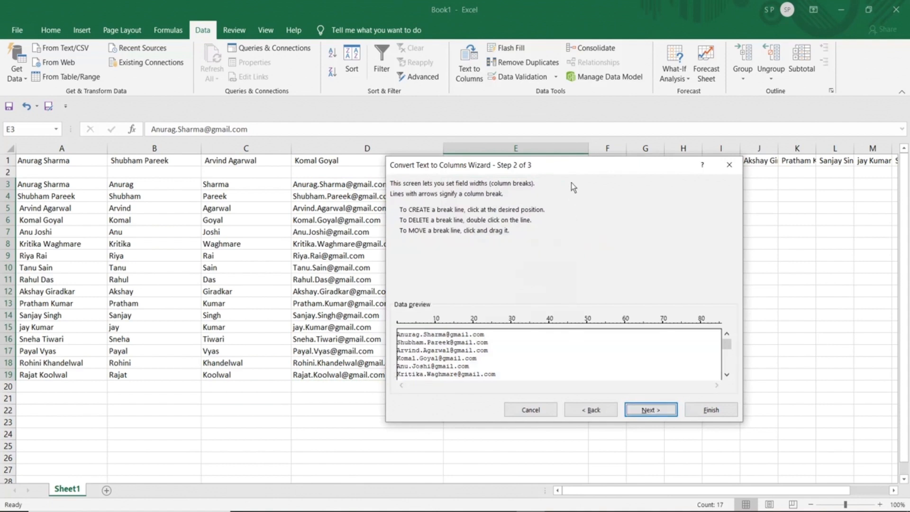
pyautogui.moveTo(568, 171); pyautogui.dragTo(568, 121)
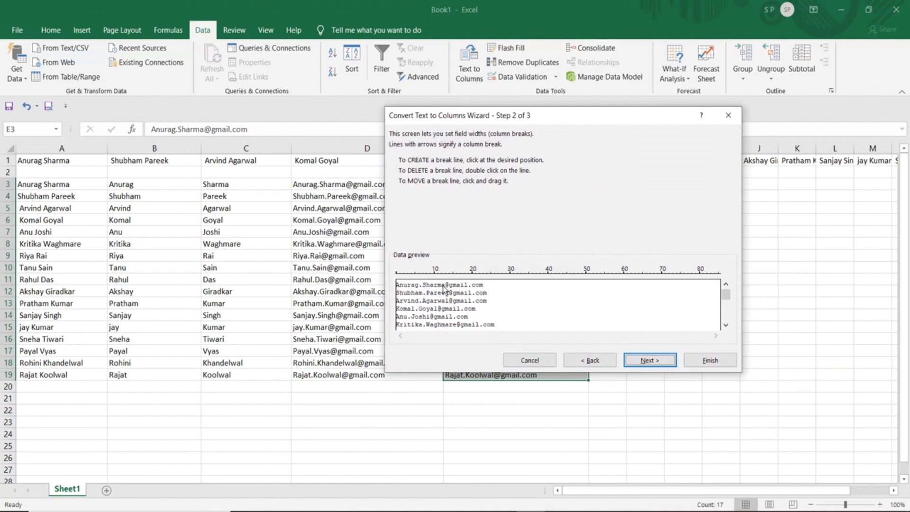
pyautogui.click(414, 274)
pyautogui.moveTo(417, 278); pyautogui.dragTo(403, 278)
pyautogui.click(654, 362)
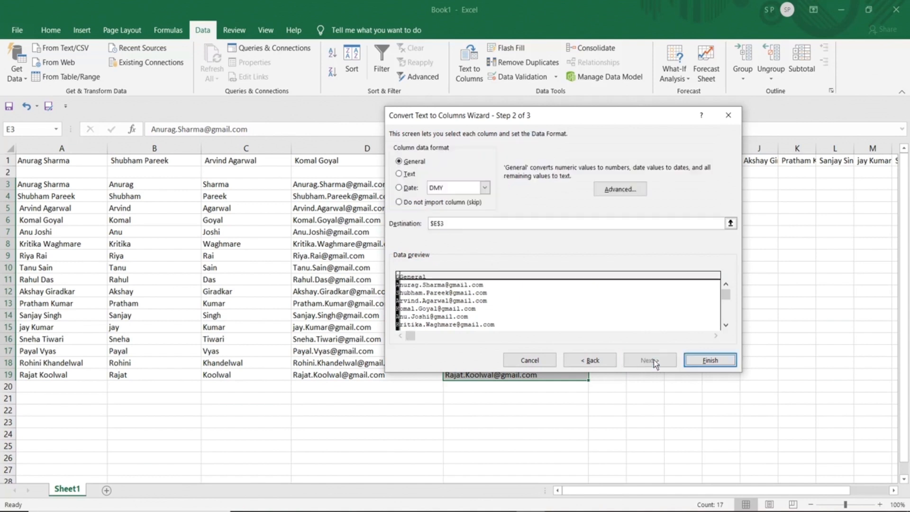
pyautogui.click(700, 361)
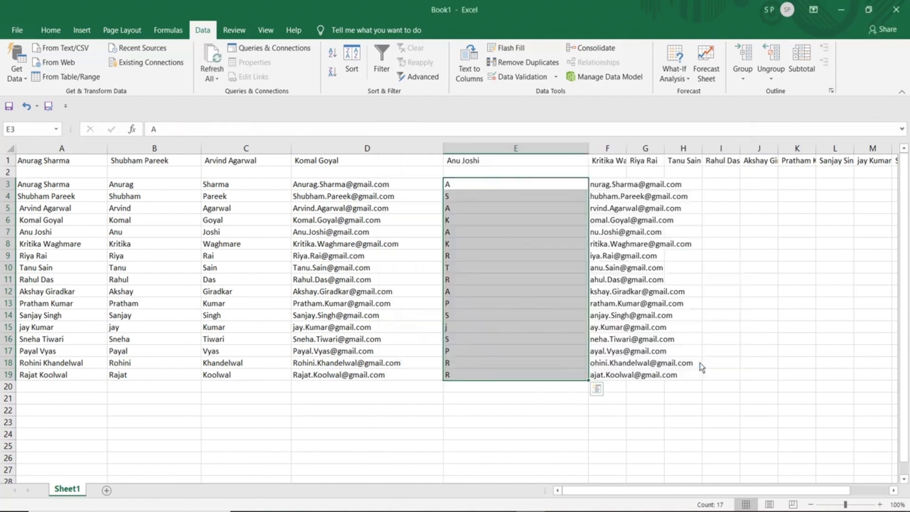
# Check the split parts in columns E and F and widen column F to fit the address remainders
pyautogui.click(480, 187)
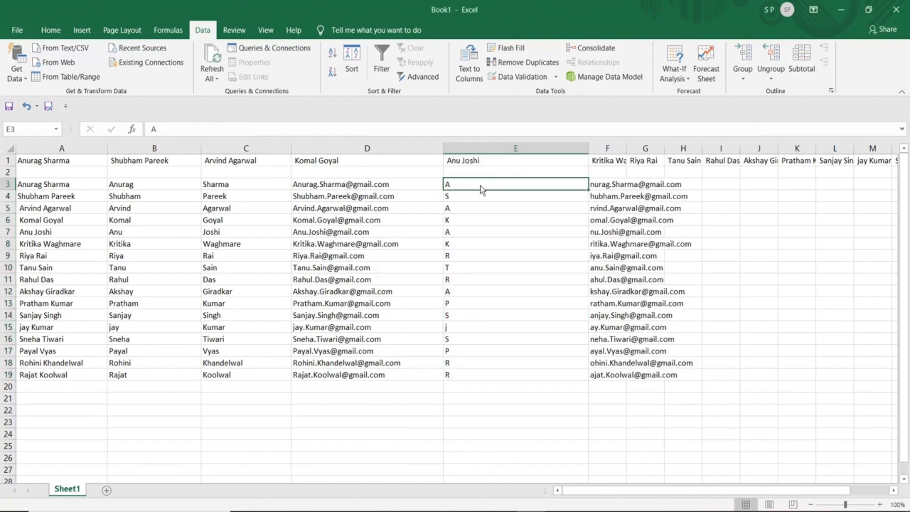
pyautogui.moveTo(532, 188); pyautogui.dragTo(530, 371)
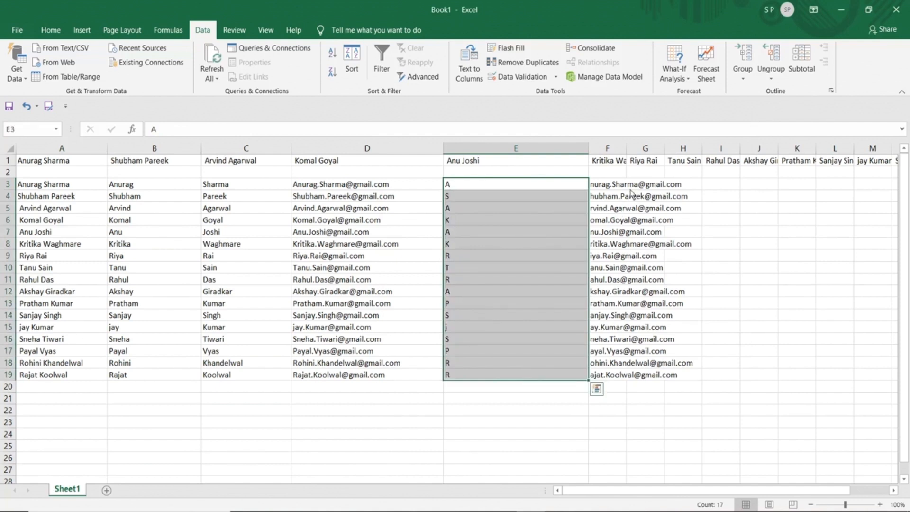
pyautogui.moveTo(628, 187); pyautogui.dragTo(647, 375)
pyautogui.doubleClick(611, 183)
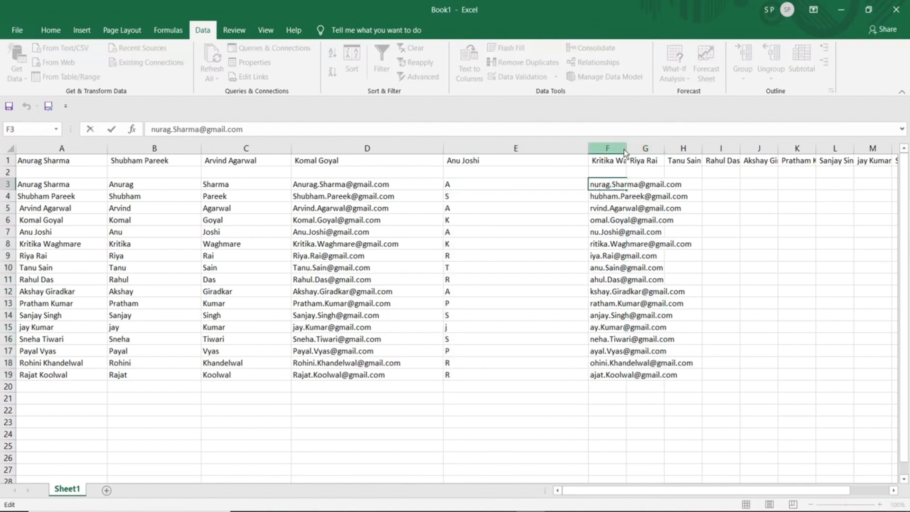
pyautogui.click(747, 221)
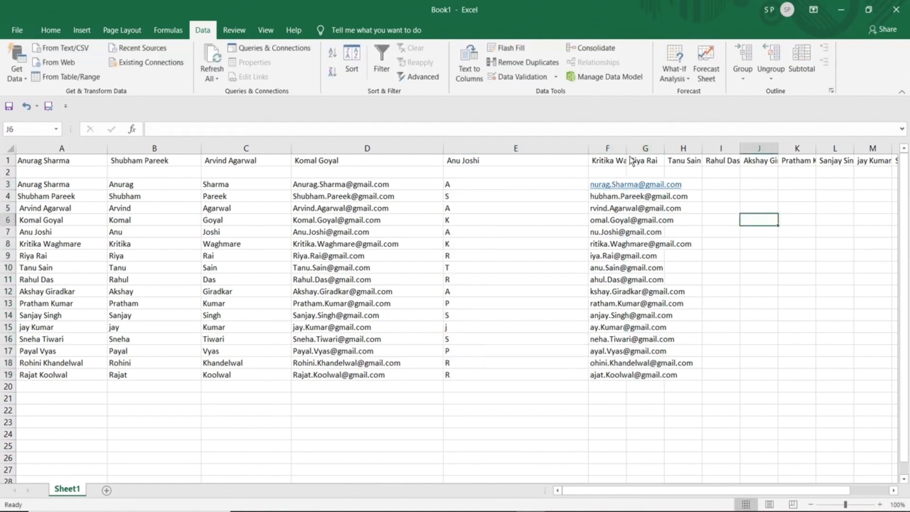
pyautogui.moveTo(627, 149); pyautogui.dragTo(702, 150)
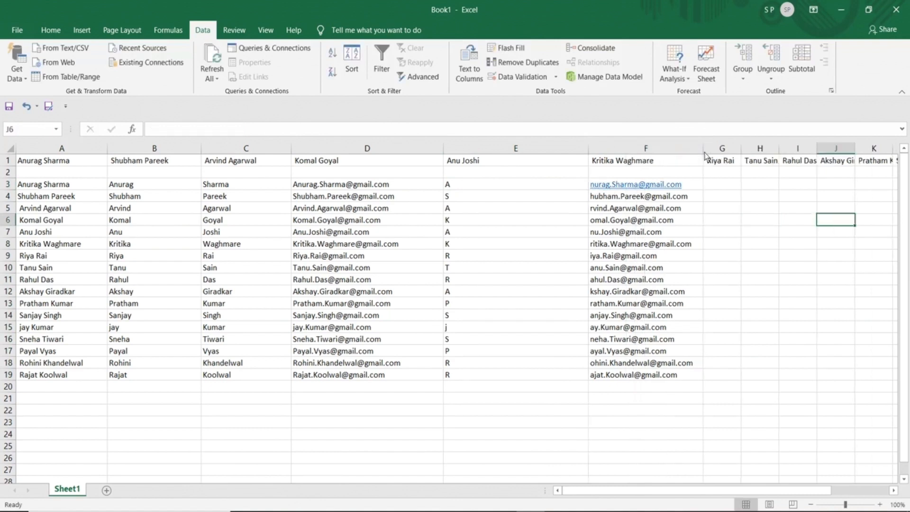
pyautogui.click(769, 270)
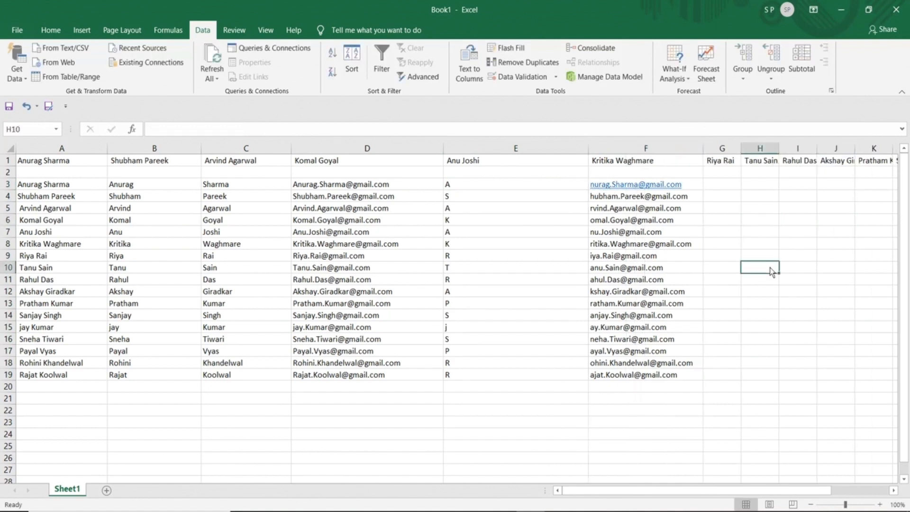
# Enter =LEN(F5) in G5 to count the characters in F5
pyautogui.click(521, 183)
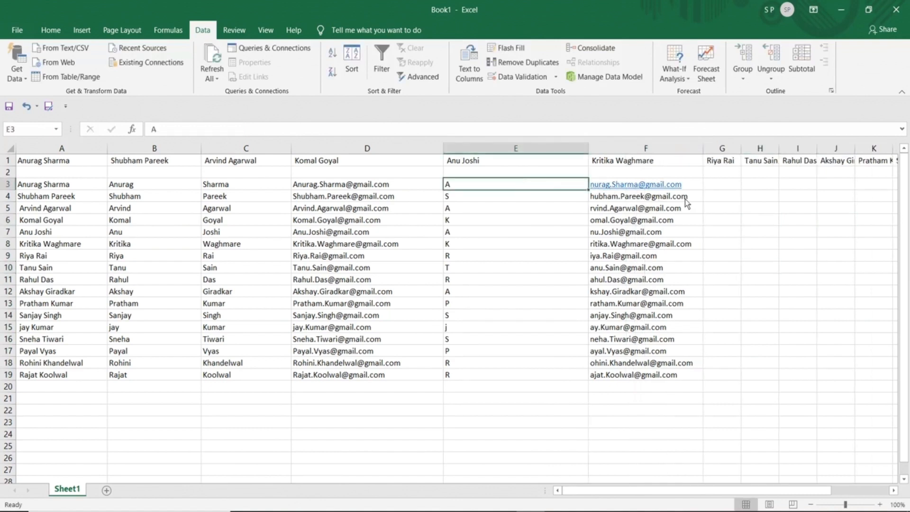
pyautogui.click(728, 188)
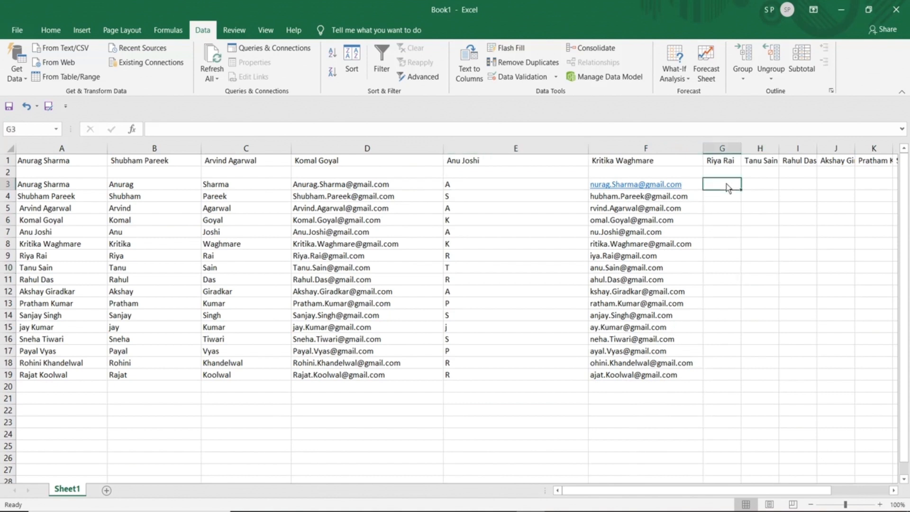
pyautogui.click(662, 212)
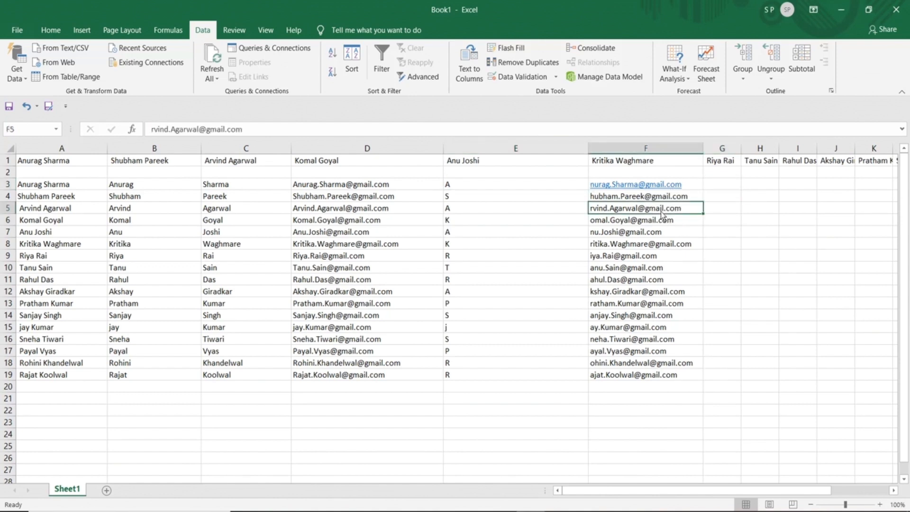
pyautogui.click(715, 214)
pyautogui.write('=len')
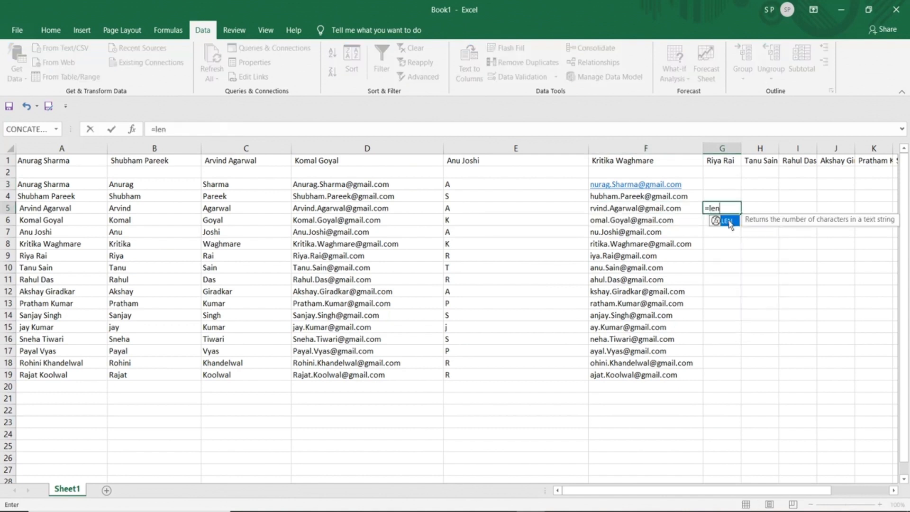
pyautogui.write('(')
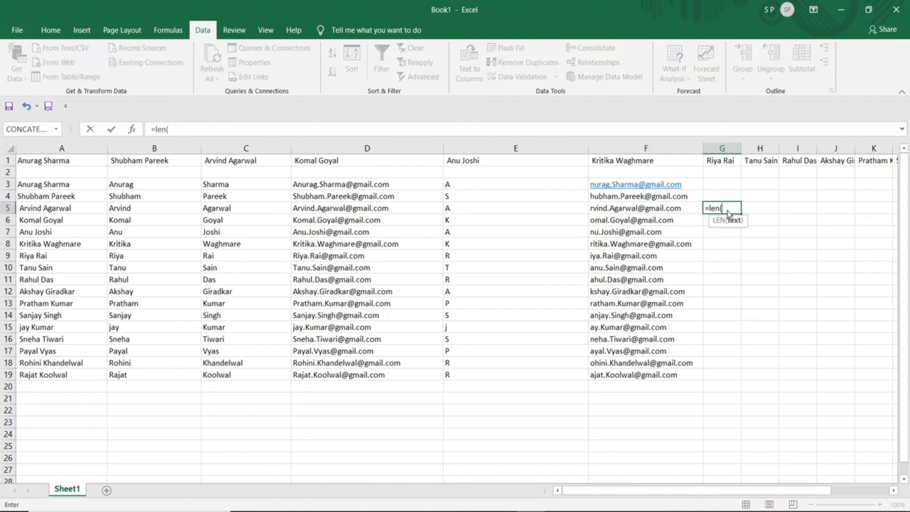
pyautogui.click(625, 213)
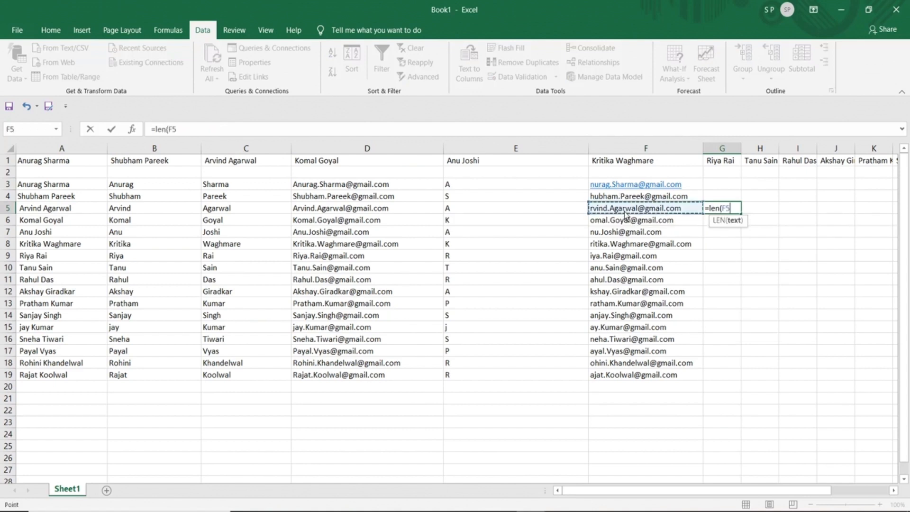
pyautogui.write(')')
pyautogui.press('Return')
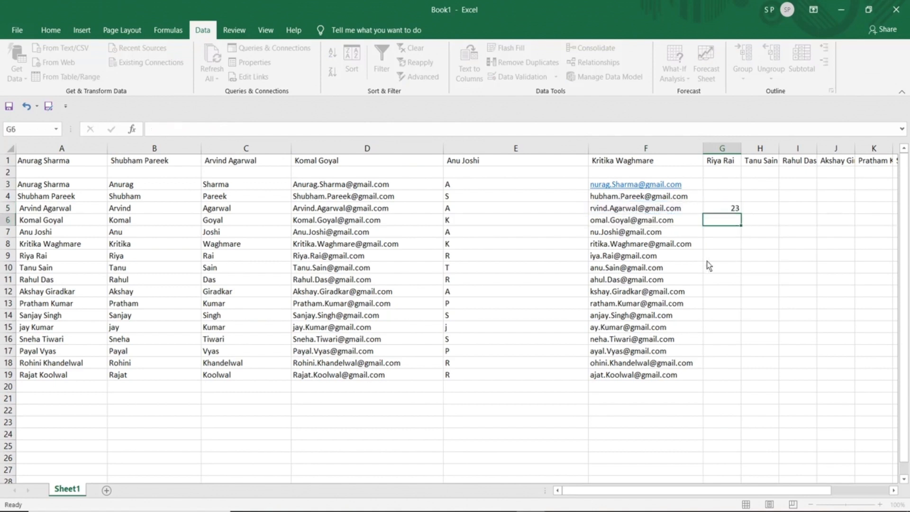
pyautogui.click(630, 213)
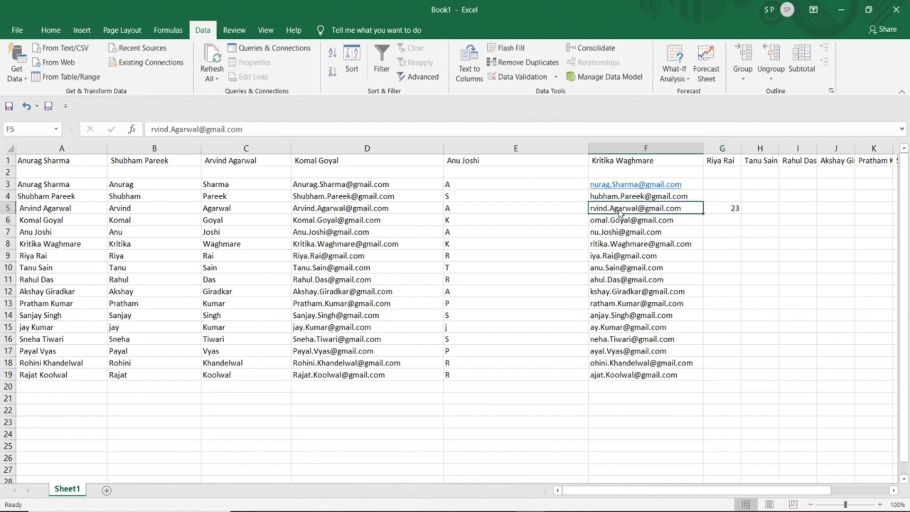
pyautogui.click(718, 213)
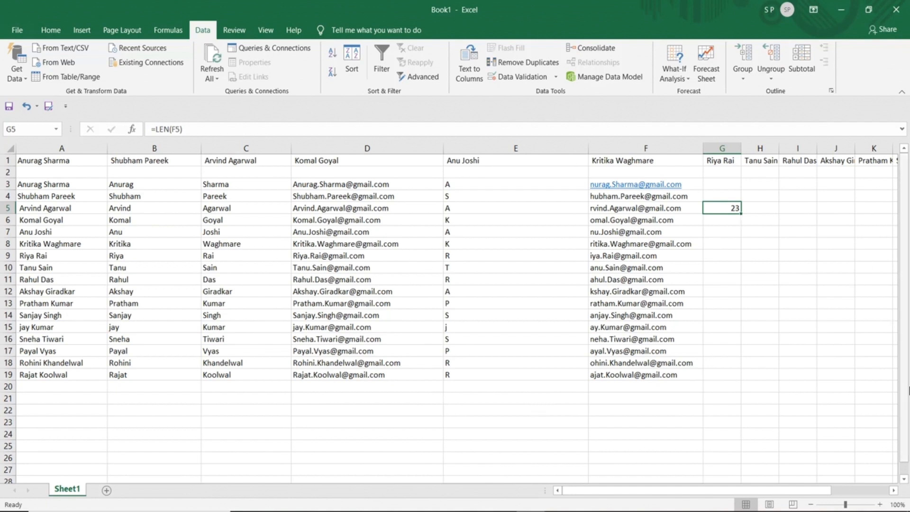
# Enter the numbers 1 to 5 down D22:D26 below the address list
pyautogui.moveTo(904, 416); pyautogui.dragTo(905, 418)
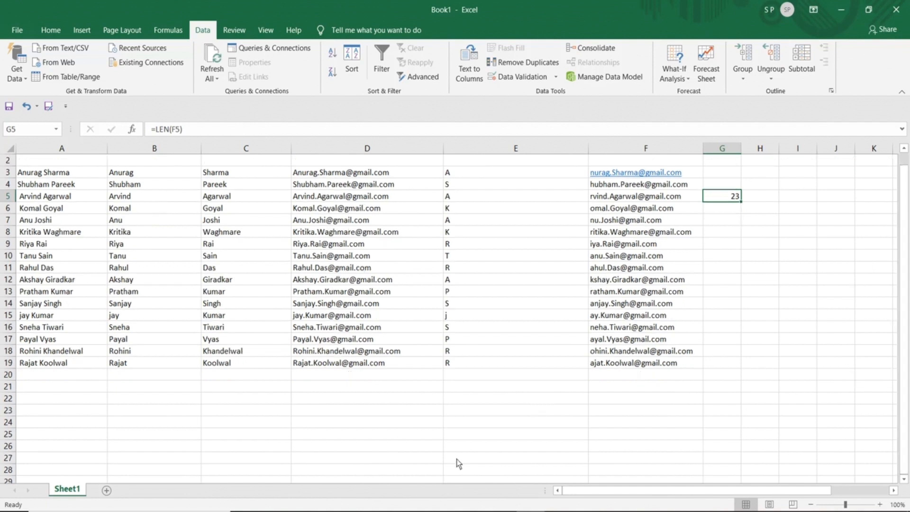
pyautogui.click(330, 401)
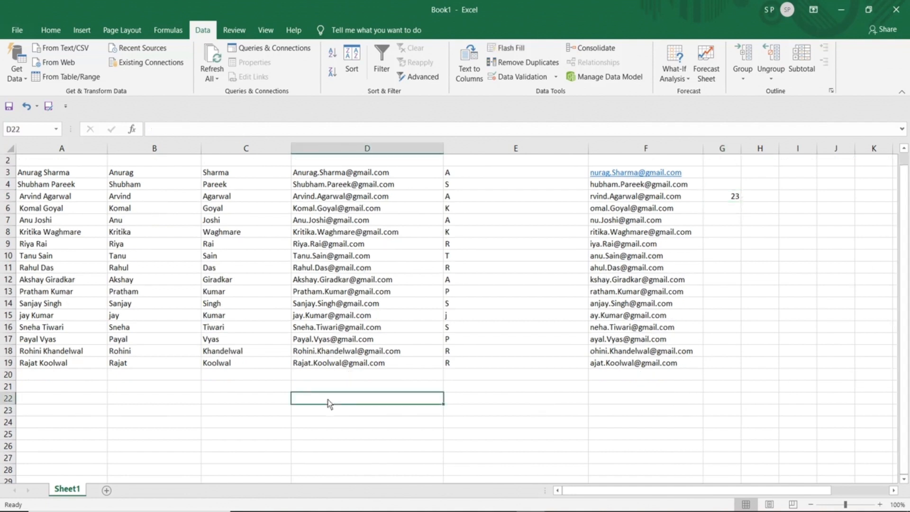
pyautogui.write('1')
pyautogui.press('Return')
pyautogui.write('2')
pyautogui.press('Return')
pyautogui.write('3')
pyautogui.press('Return')
pyautogui.write('4')
pyautogui.press('Return')
pyautogui.write('5')
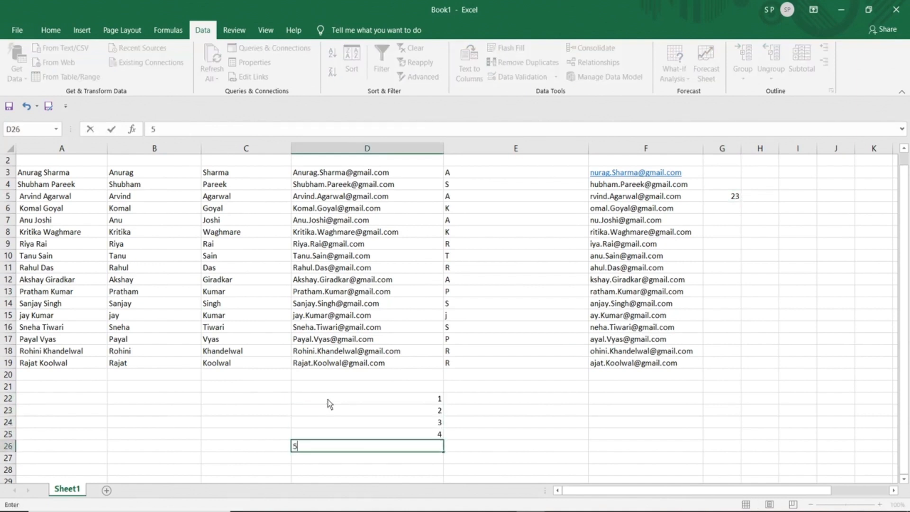
pyautogui.press('Up')
# Enter the numbers 2, 3 and 4 across E22:G22, beside the 1 in D22
pyautogui.press('Up')
pyautogui.press('Up')
pyautogui.press('Up')
pyautogui.press('Right')
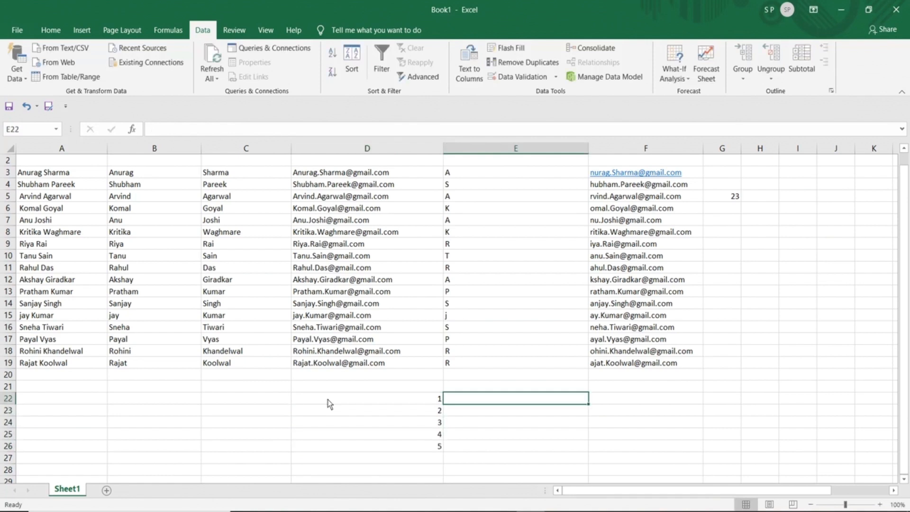
pyautogui.write('2')
pyautogui.press('Tab')
pyautogui.write('3')
pyautogui.press('Tab')
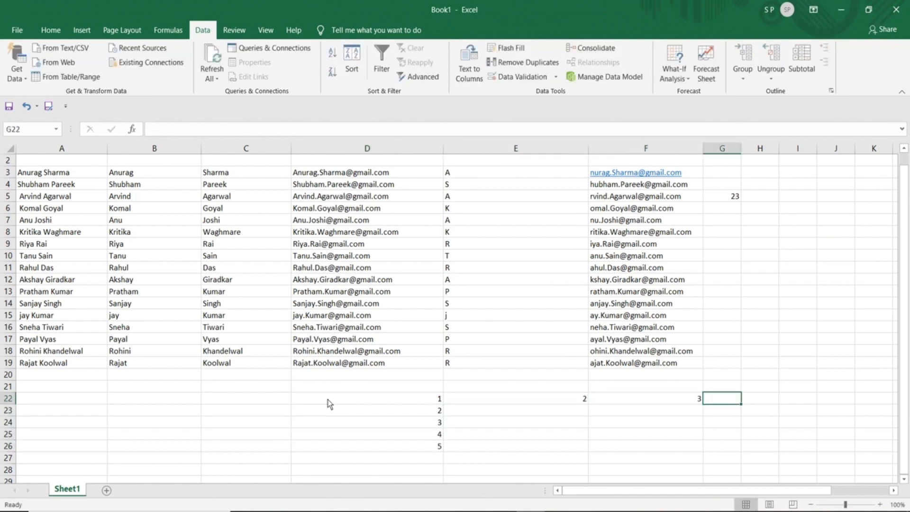
pyautogui.write('4')
pyautogui.press('Tab')
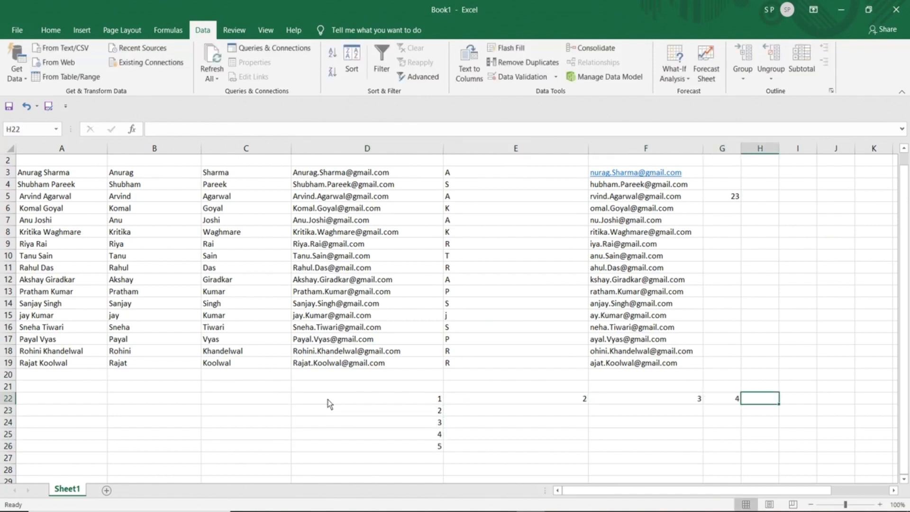
# Enter =COUNT(D22:D26) in D27 and check it by stepping through the counted cells one by one
pyautogui.click(439, 462)
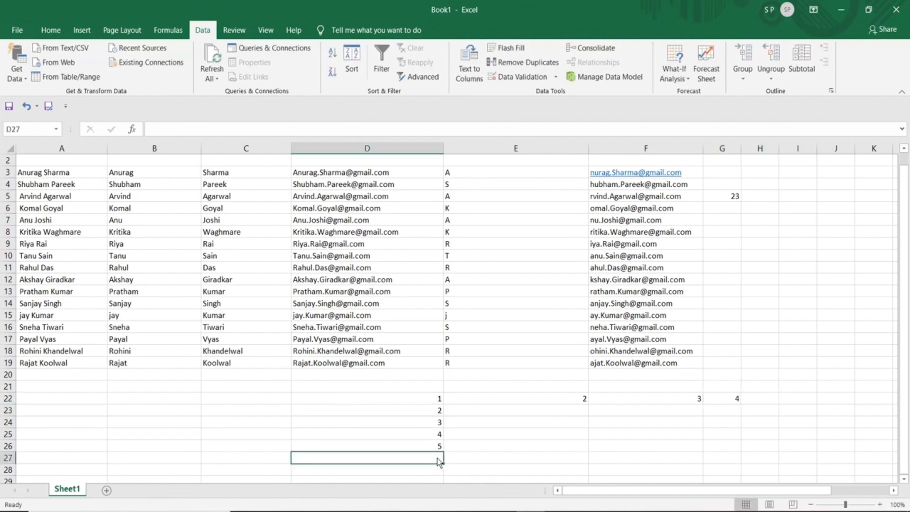
pyautogui.moveTo(421, 398); pyautogui.dragTo(424, 444)
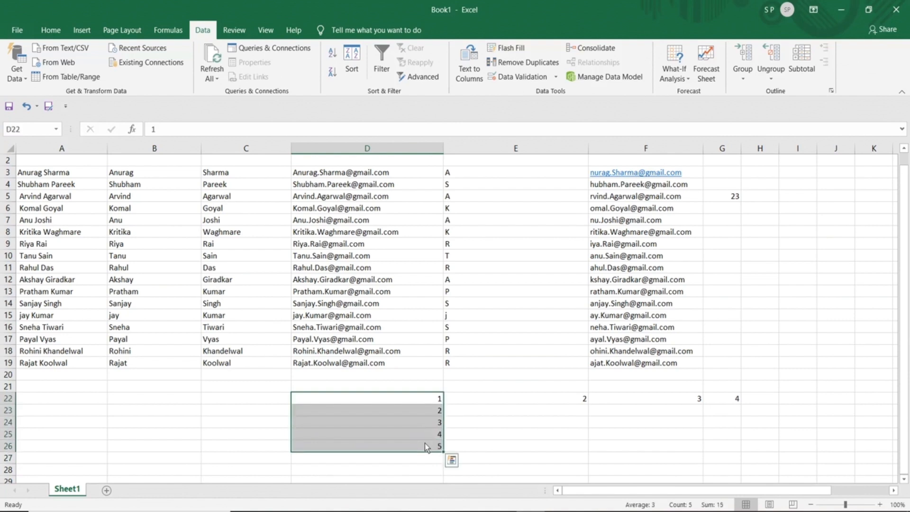
pyautogui.click(391, 459)
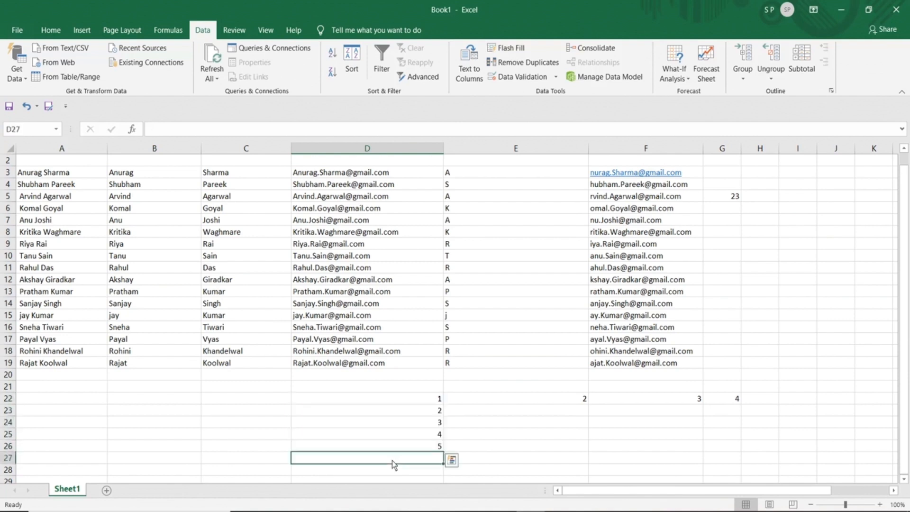
pyautogui.write('=count(')
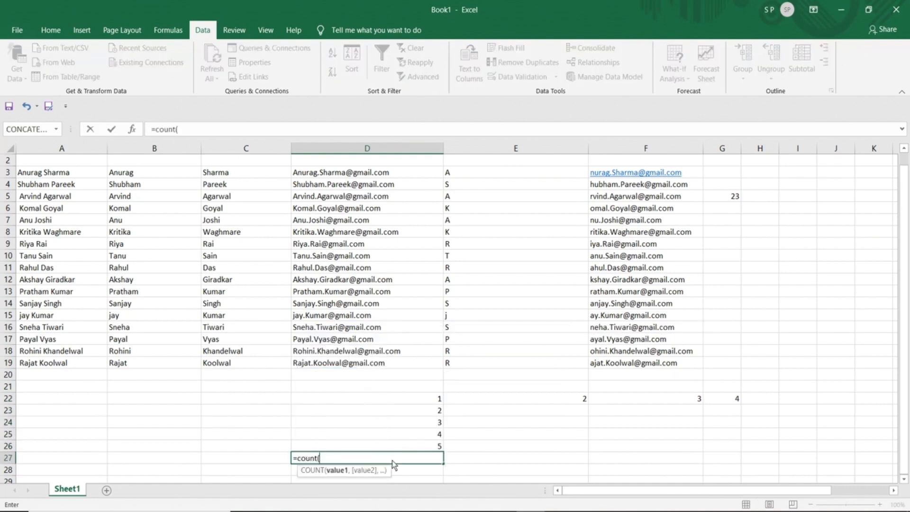
pyautogui.moveTo(406, 397); pyautogui.dragTo(413, 447)
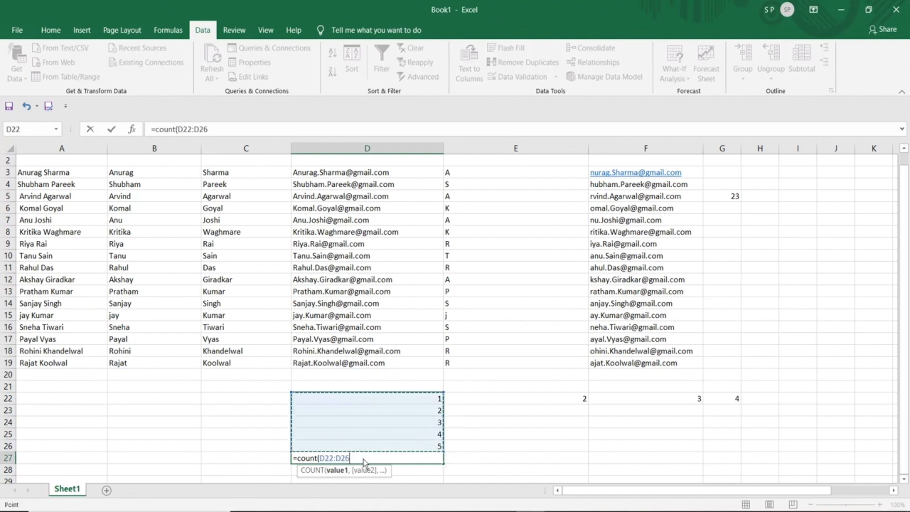
pyautogui.press('Return')
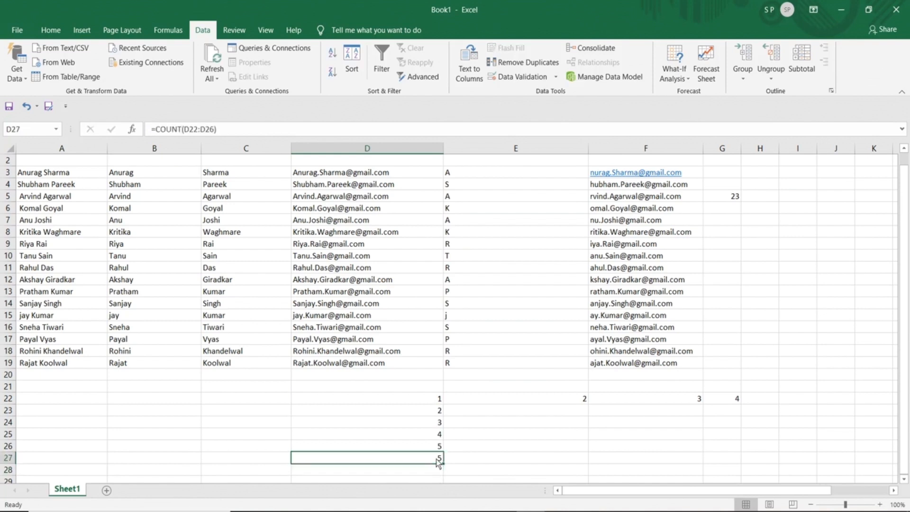
pyautogui.click(438, 402)
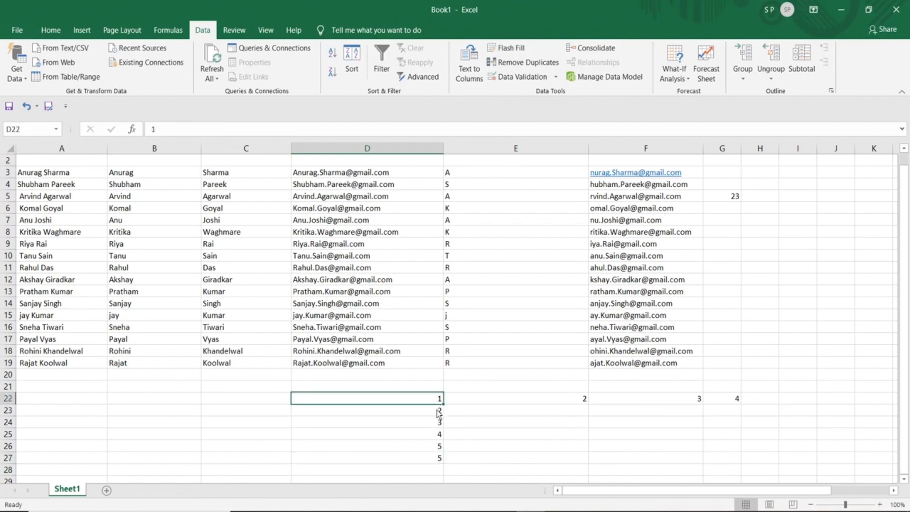
pyautogui.click(438, 412)
pyautogui.click(438, 424)
pyautogui.click(438, 436)
pyautogui.click(438, 447)
pyautogui.click(438, 459)
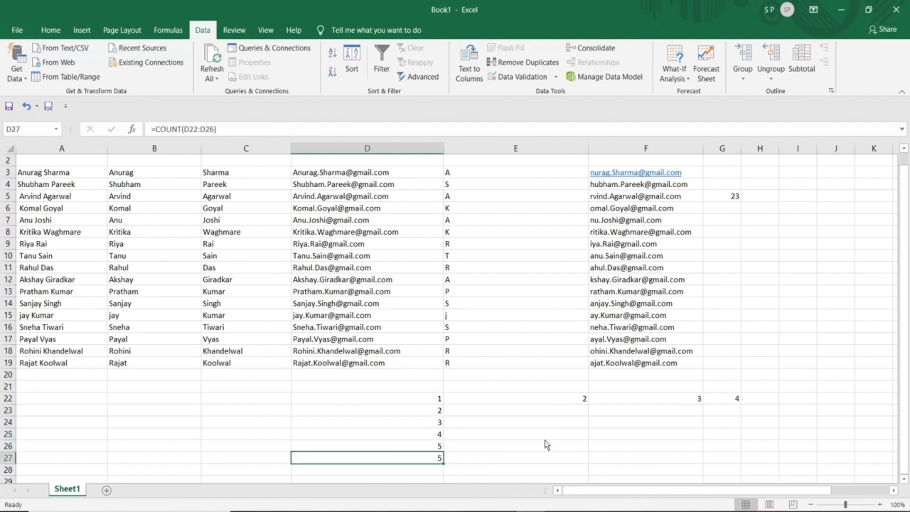
# Enter =COUNT(D22:G22) in H22 and check it against the numbers across the row
pyautogui.click(767, 399)
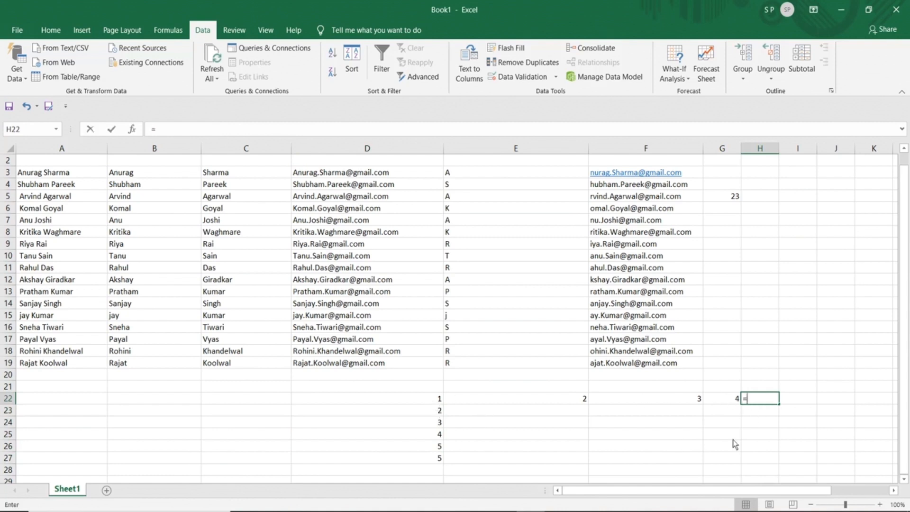
pyautogui.write('=count')
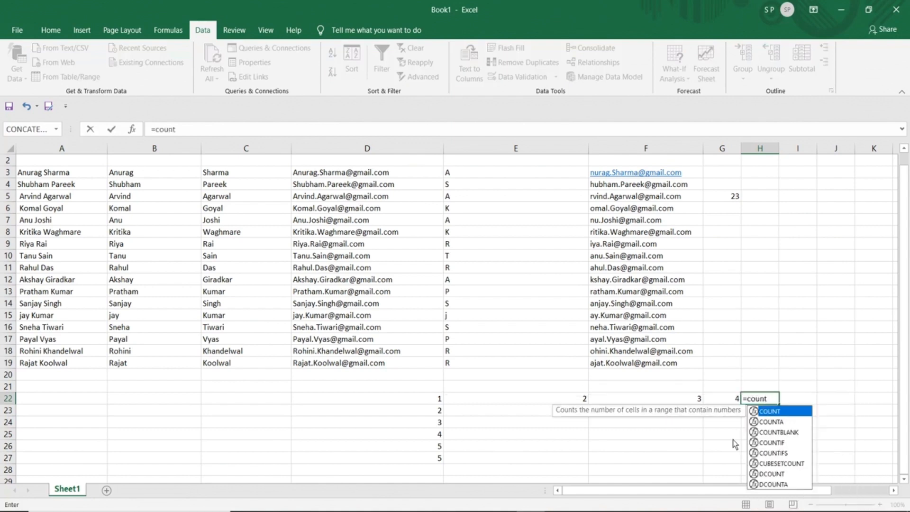
pyautogui.write('(')
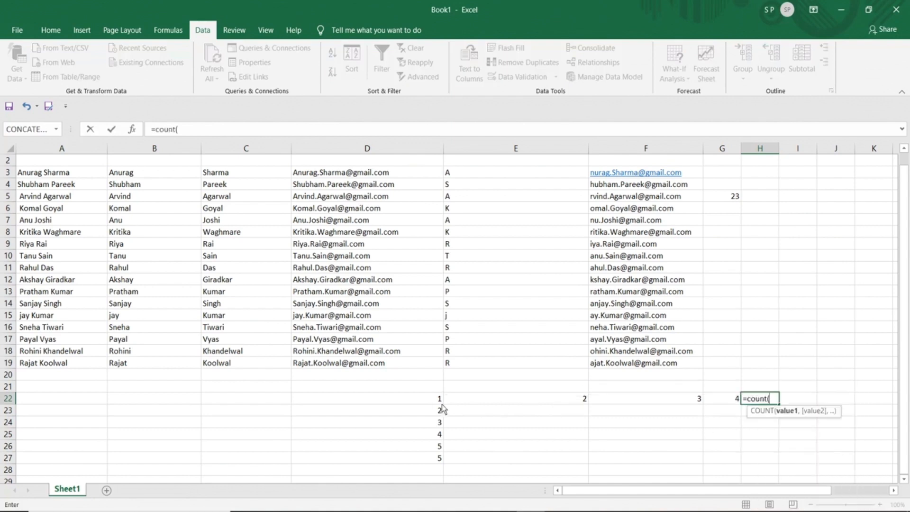
pyautogui.moveTo(437, 401); pyautogui.dragTo(735, 398)
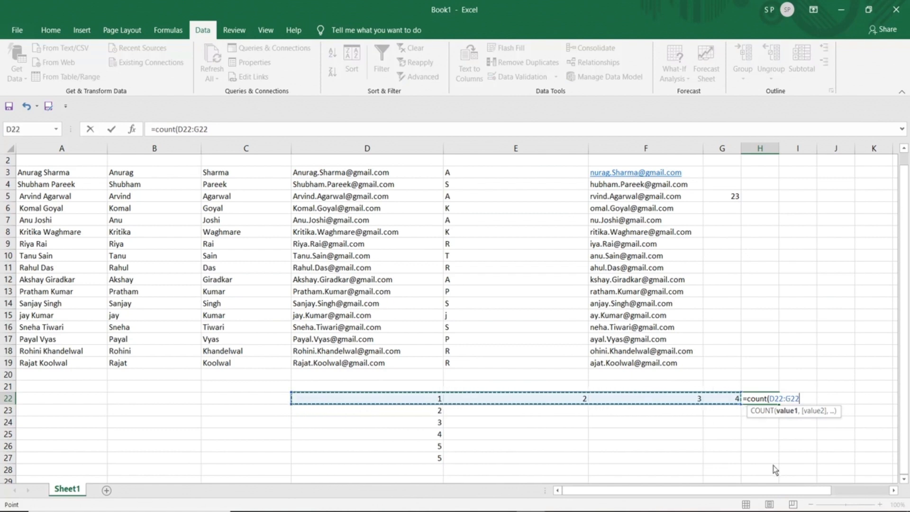
pyautogui.press('Return')
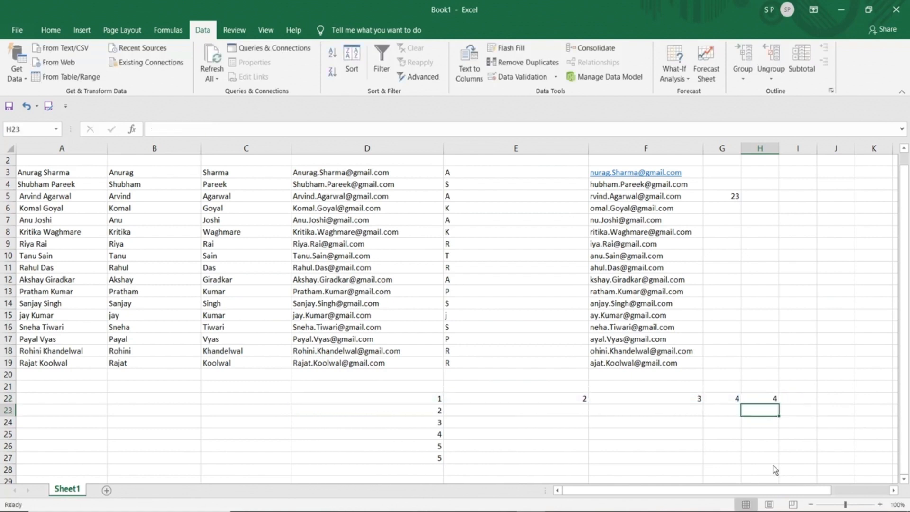
pyautogui.click(760, 401)
pyautogui.moveTo(436, 403); pyautogui.dragTo(646, 403)
pyautogui.click(645, 404)
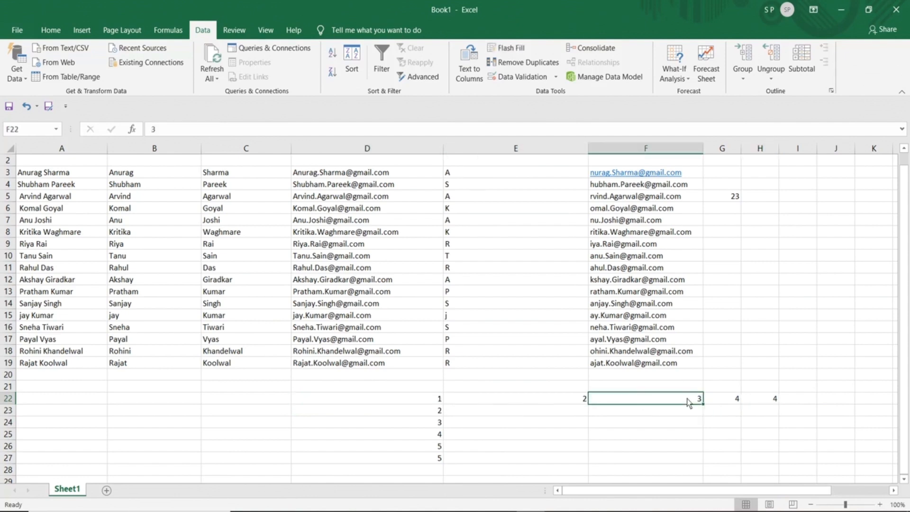
pyautogui.click(723, 401)
pyautogui.click(770, 403)
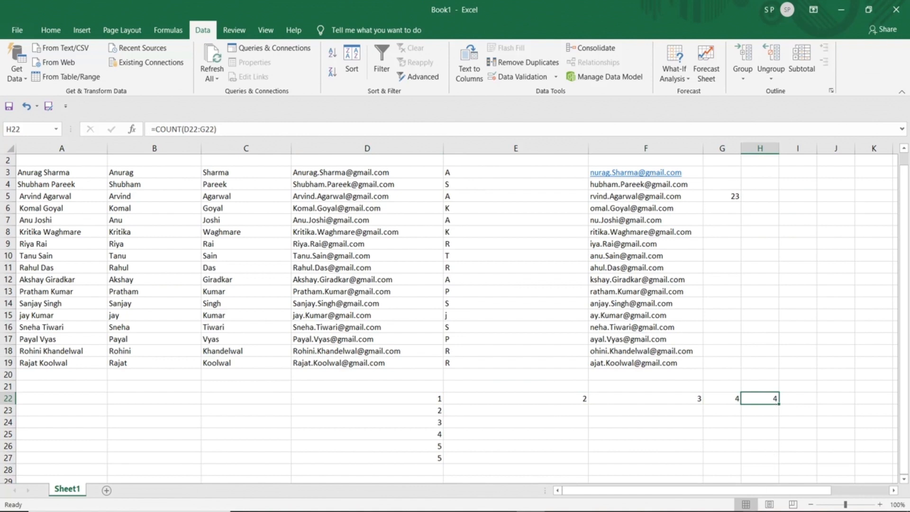
pyautogui.click(749, 511)
pyautogui.click(761, 505)
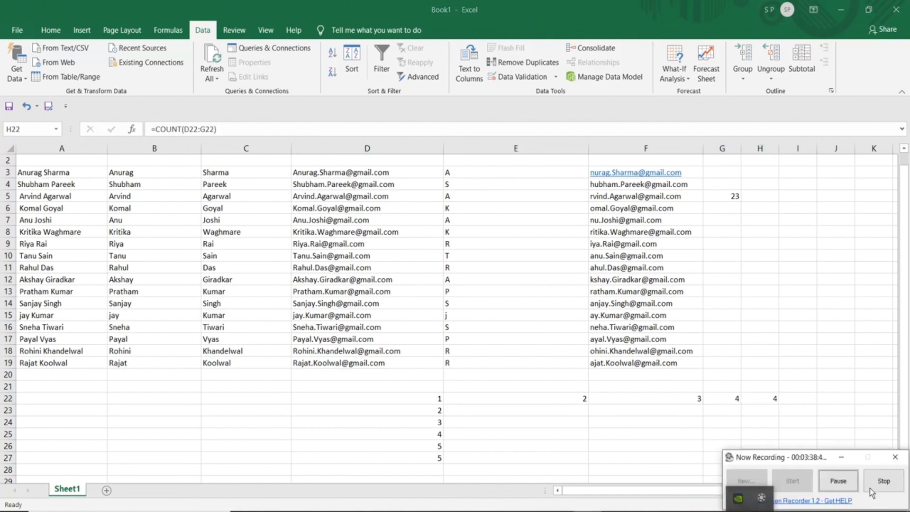
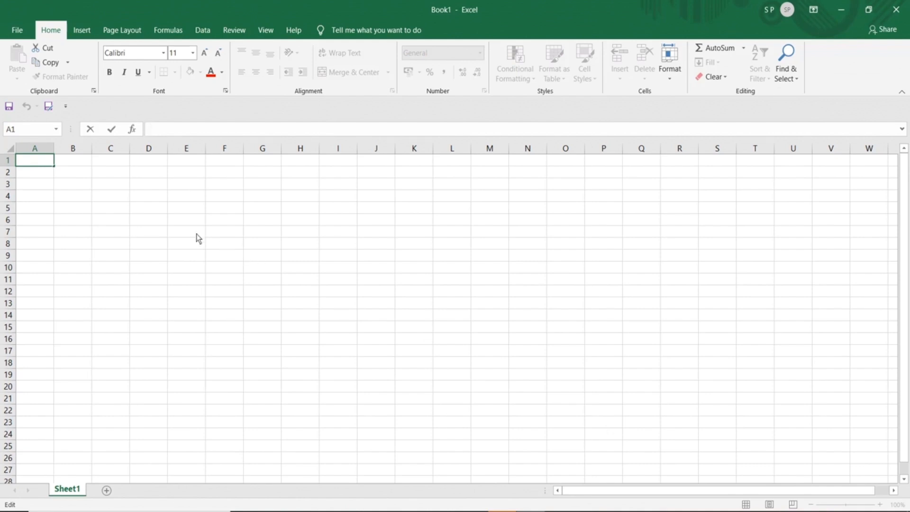
# Enter the numbers 2 and 6 in D4 and D5 of the blank sheet
pyautogui.click(155, 221)
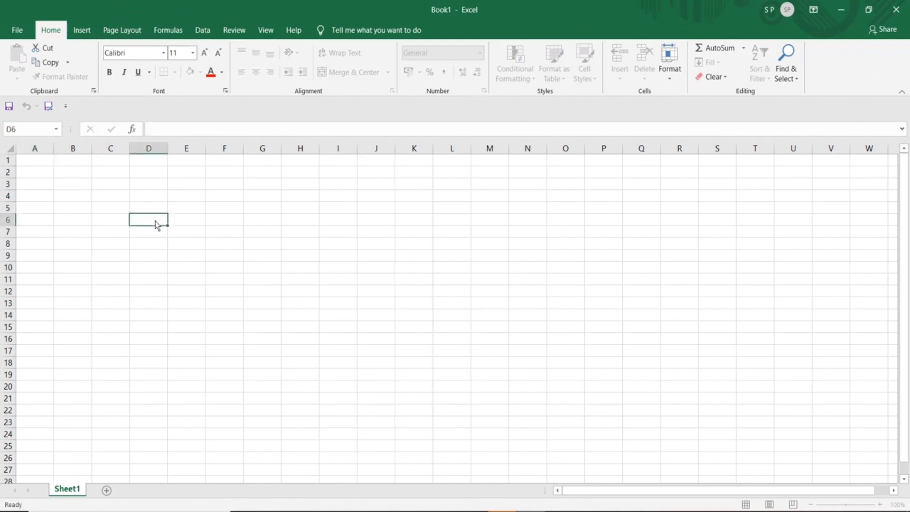
pyautogui.click(149, 198)
pyautogui.write('2')
pyautogui.press('Return')
pyautogui.write('6')
pyautogui.press('Return')
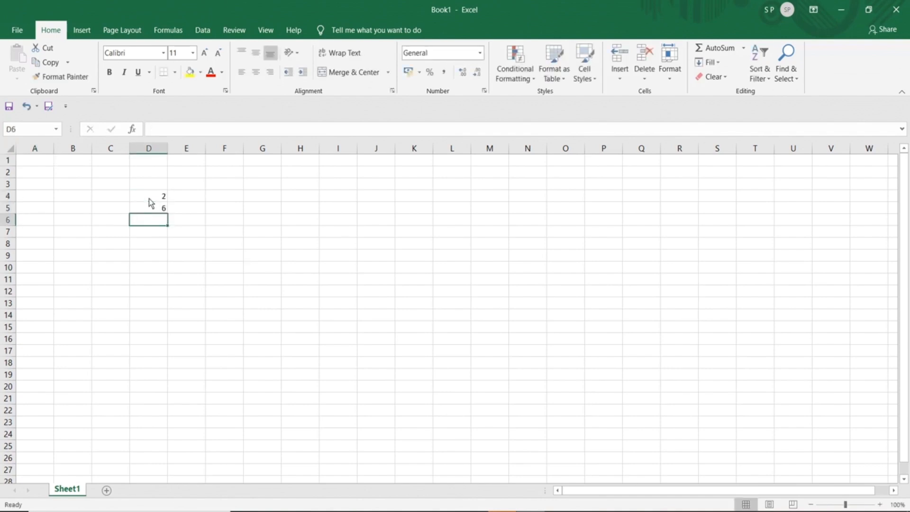
# Write a SUM formula in D6 that adds the two cells above as D4+D5
pyautogui.click(149, 198)
pyautogui.click(148, 223)
pyautogui.write('=sum')
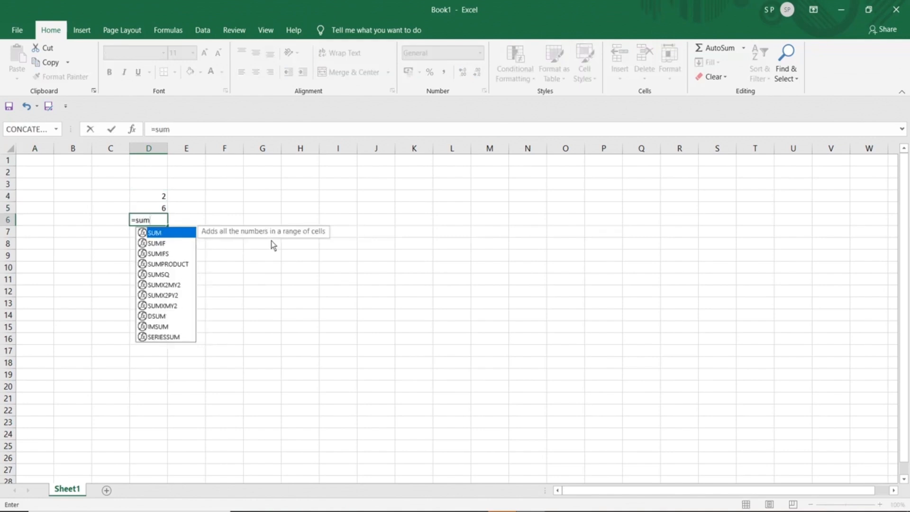
pyautogui.write('(')
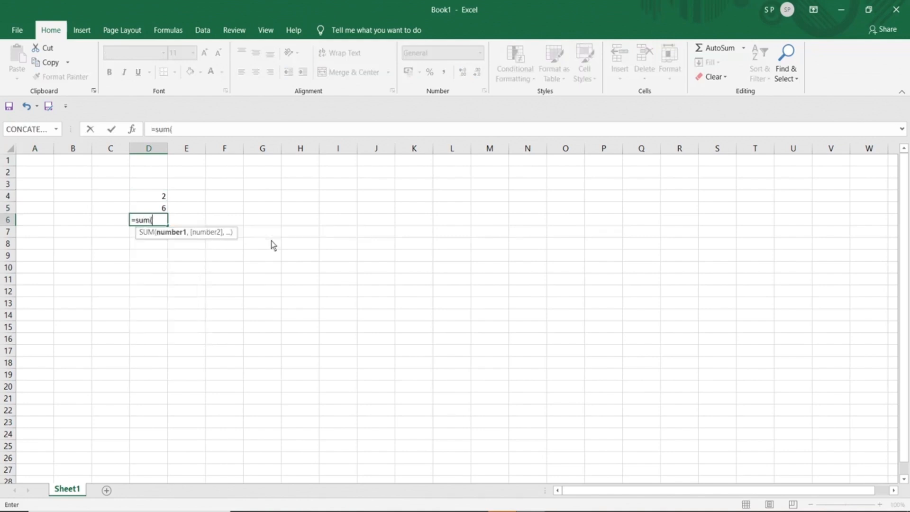
pyautogui.click(159, 200)
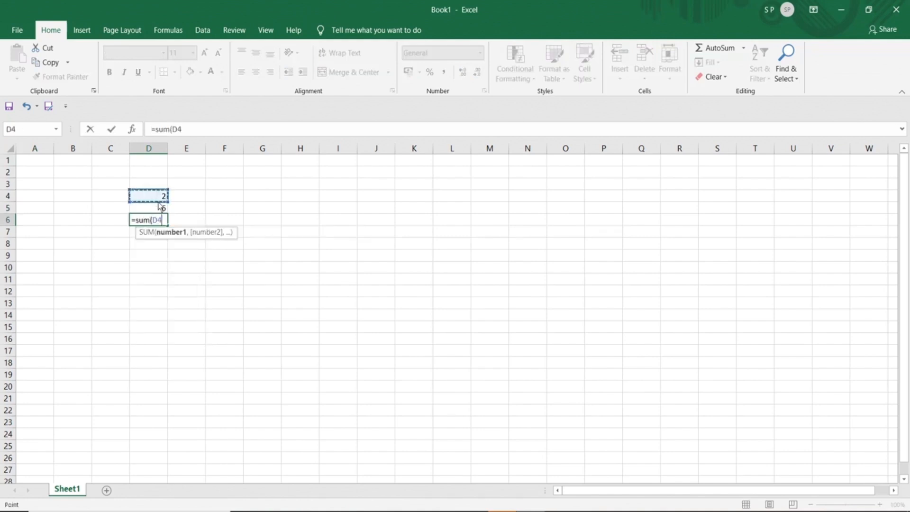
pyautogui.write('+')
pyautogui.click(162, 211)
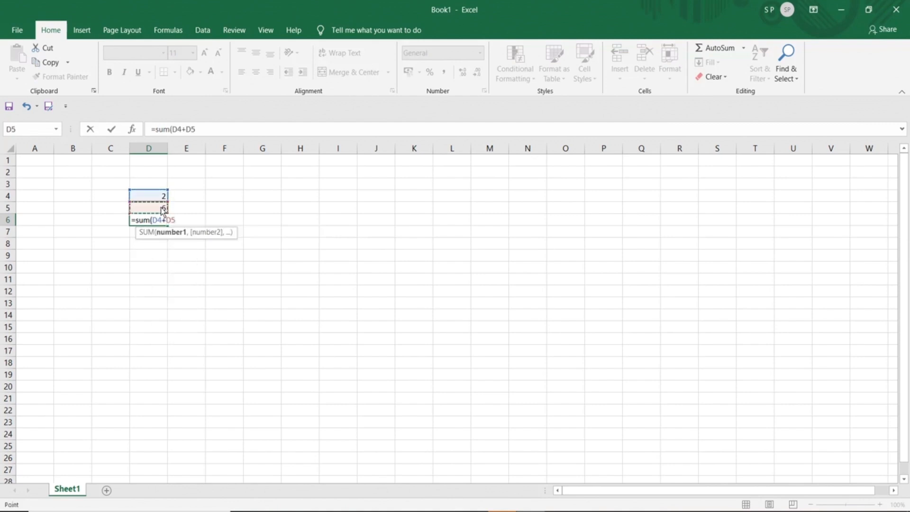
# Complete the formula =SUM(D4+D5) in cell D6 and copy it into cell I6
pyautogui.write(')')
pyautogui.press('Return')
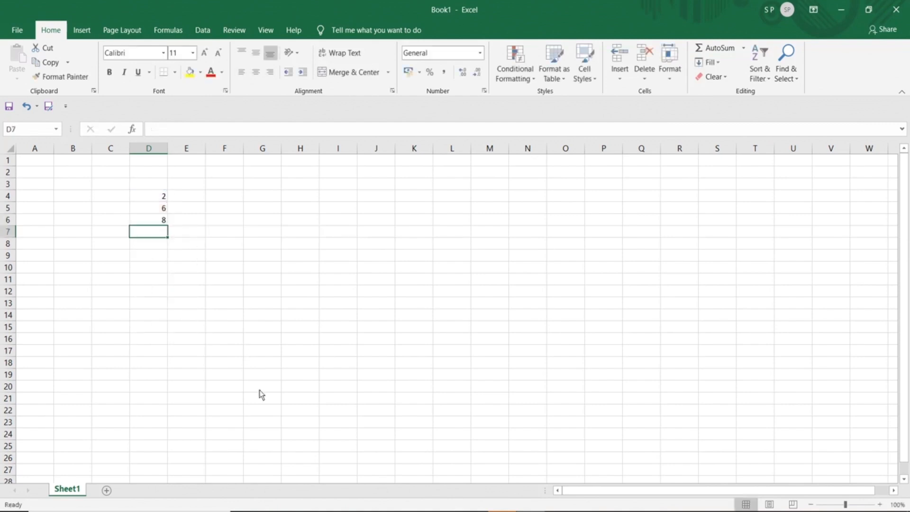
pyautogui.click(157, 223)
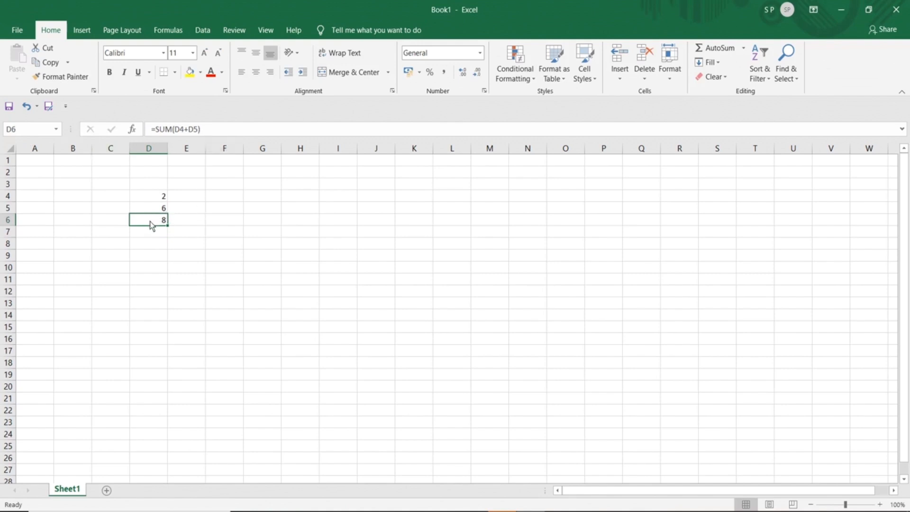
pyautogui.hotkey('ctrl', 'c')
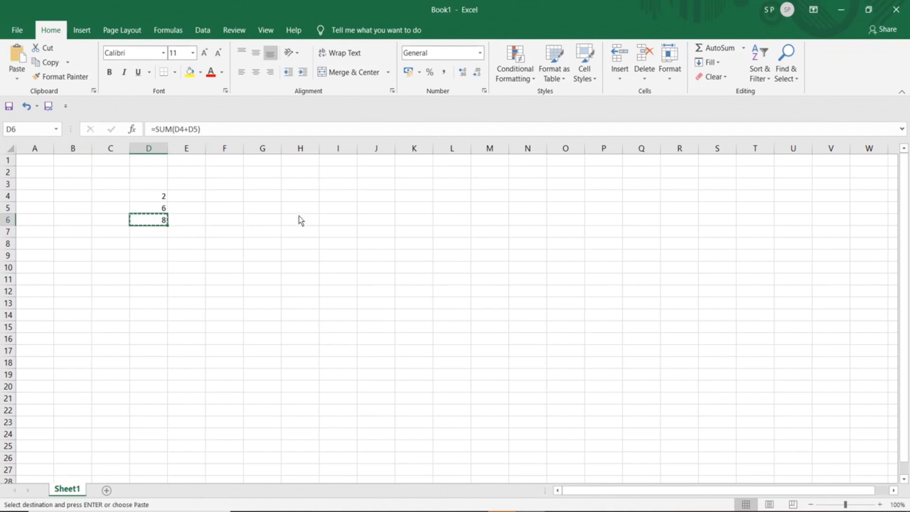
pyautogui.click(335, 220)
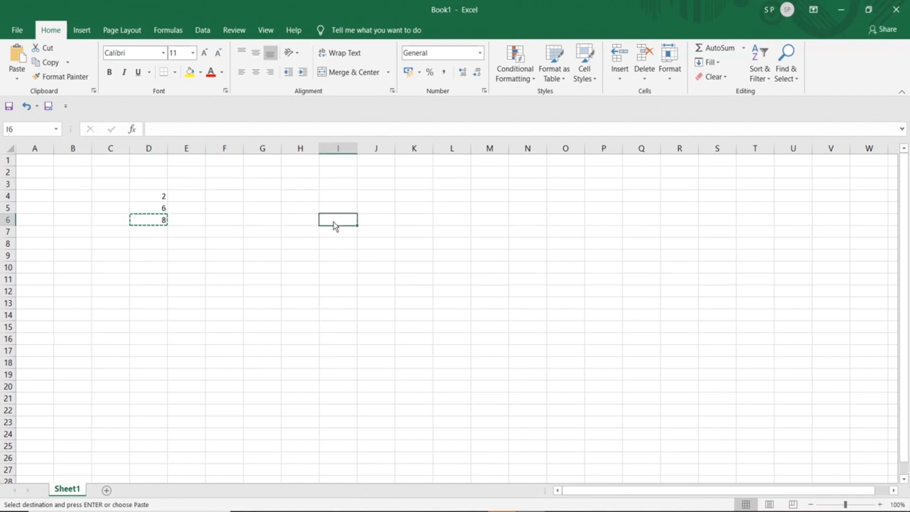
pyautogui.hotkey('ctrl', 'v')
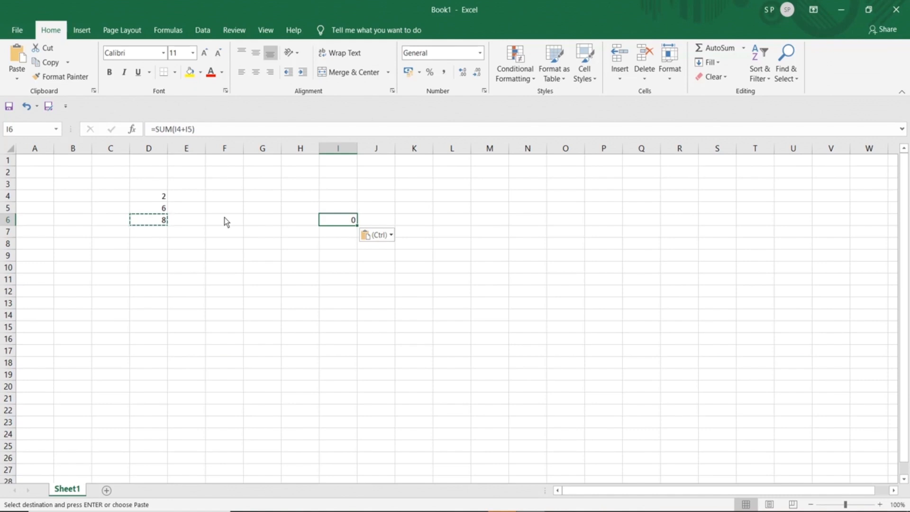
# Compare the source formula in D6 with the pasted one in I6, examining the cells each one references
pyautogui.click(151, 222)
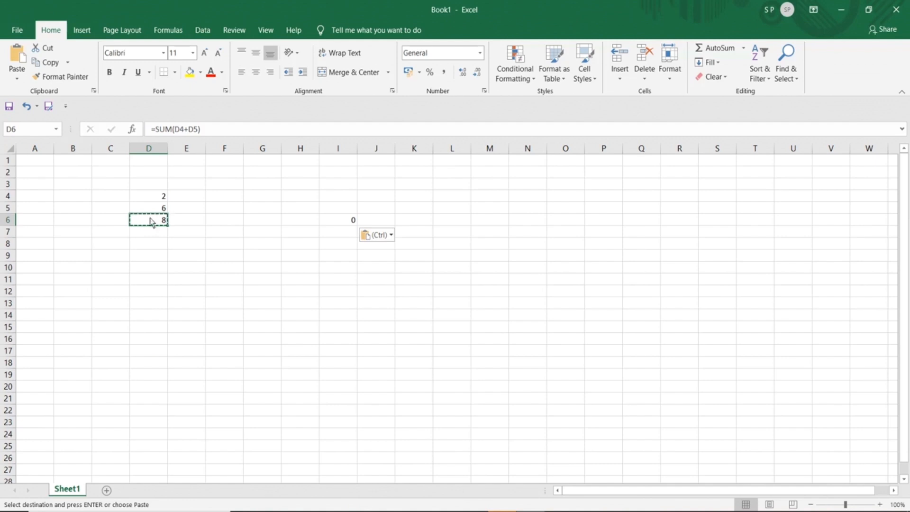
pyautogui.click(143, 197)
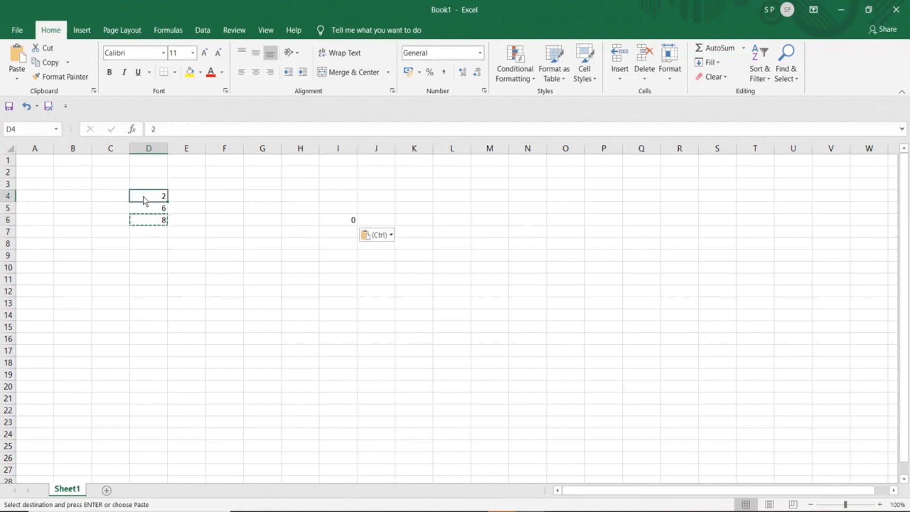
pyautogui.click(337, 221)
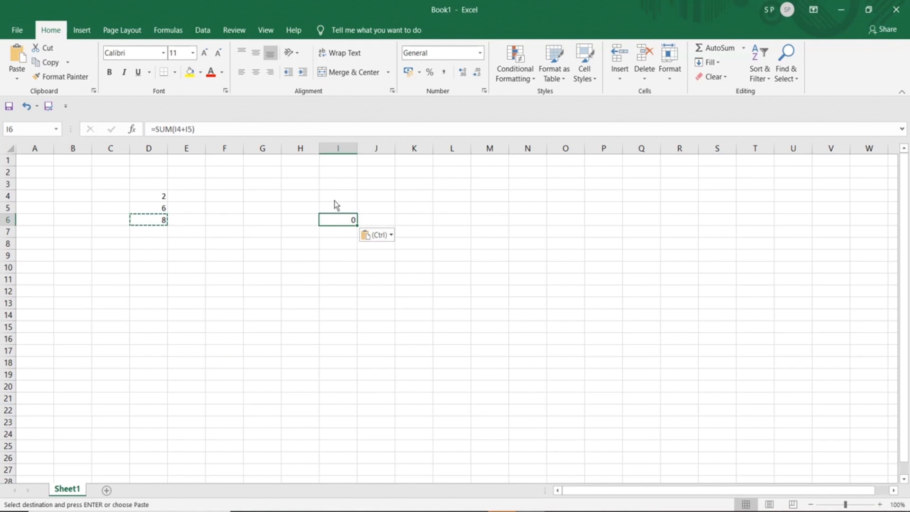
pyautogui.click(334, 198)
pyautogui.click(336, 208)
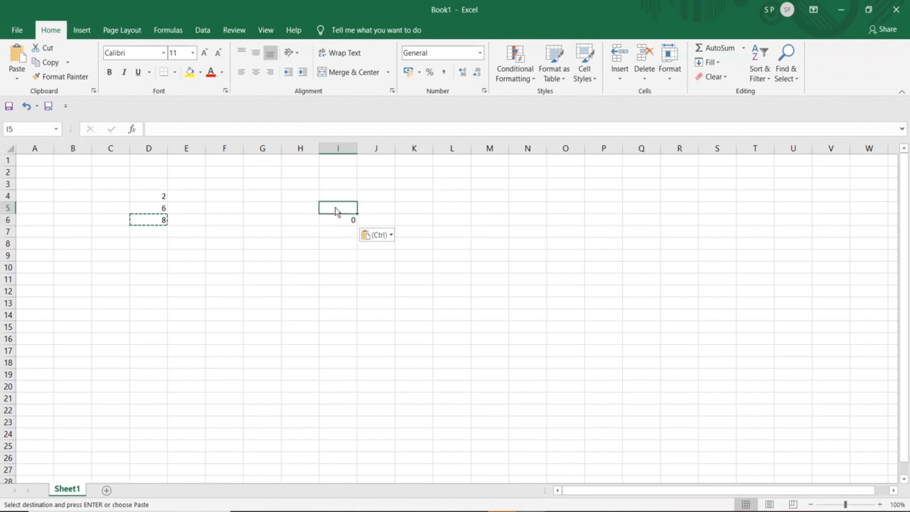
pyautogui.click(337, 218)
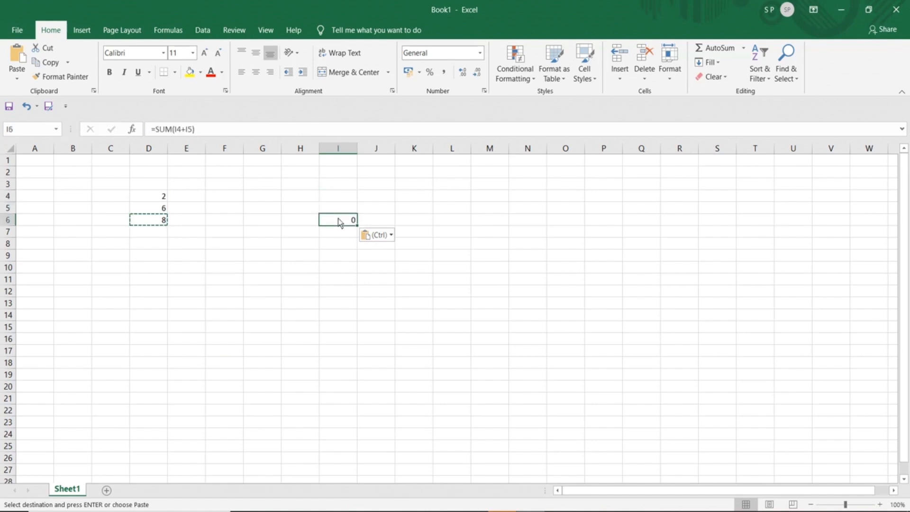
pyautogui.click(212, 136)
pyautogui.moveTo(198, 125); pyautogui.dragTo(140, 133)
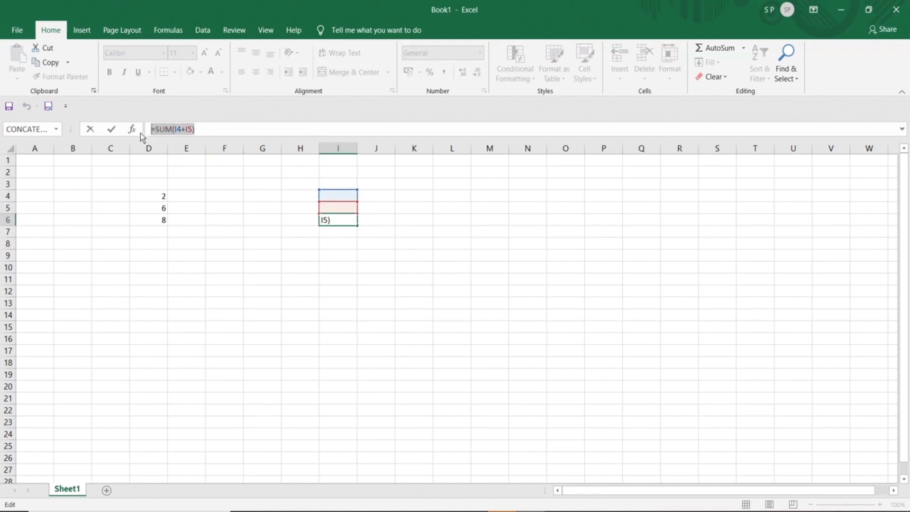
pyautogui.click(337, 221)
pyautogui.click(248, 232)
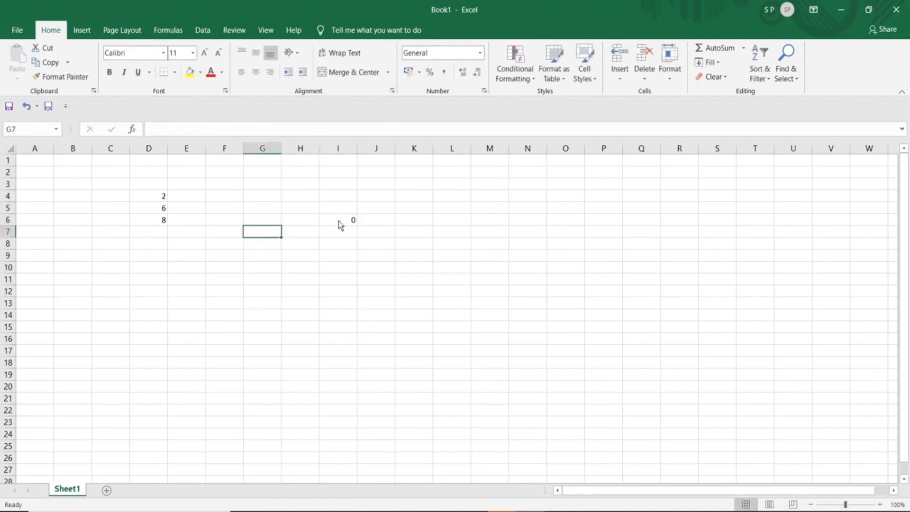
# Copy the formula from I6 into O6 and check which cells it references
pyautogui.click(343, 223)
pyautogui.hotkey('ctrl', 'c')
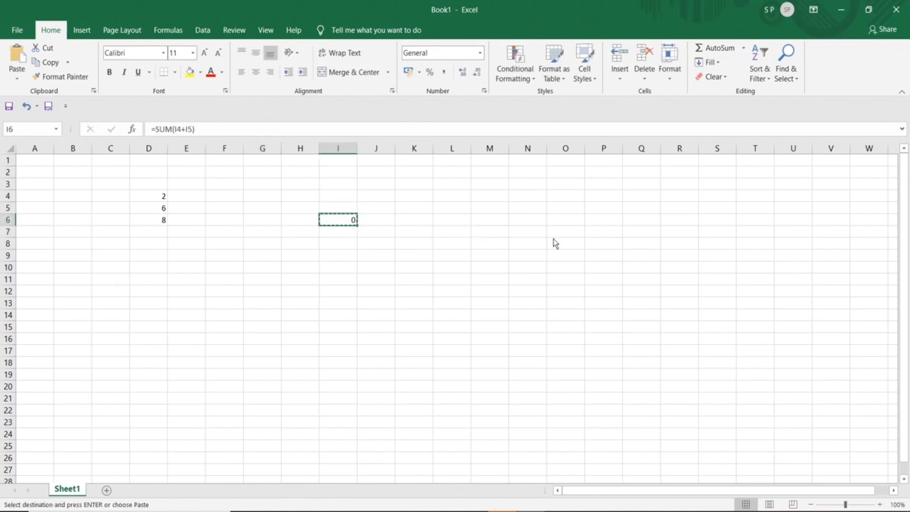
pyautogui.click(557, 223)
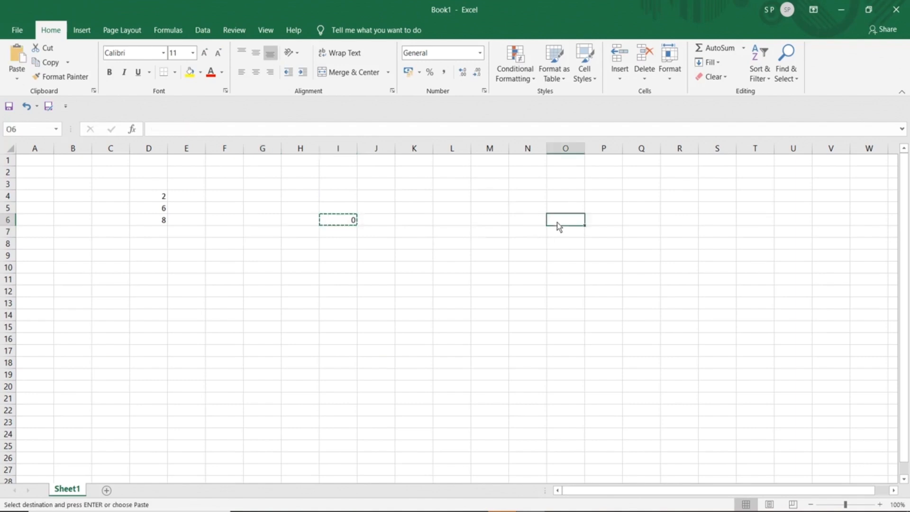
pyautogui.hotkey('ctrl', 'v')
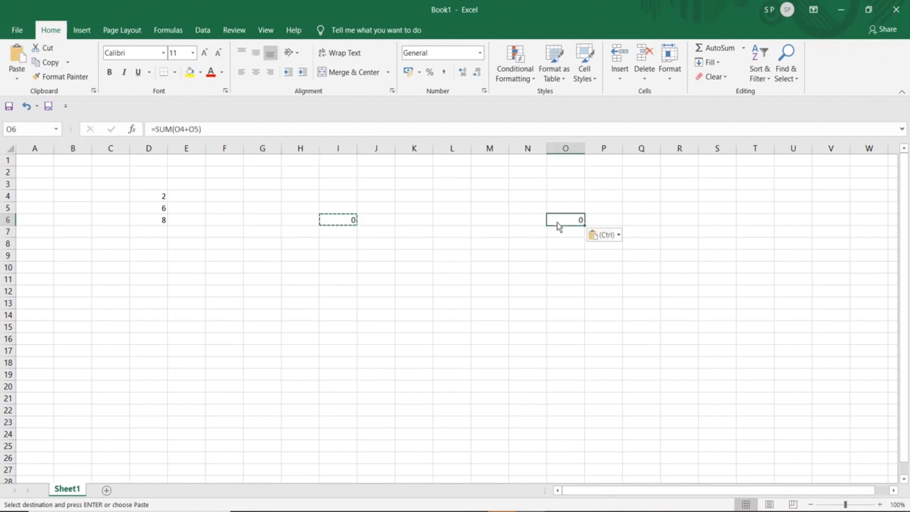
pyautogui.click(216, 128)
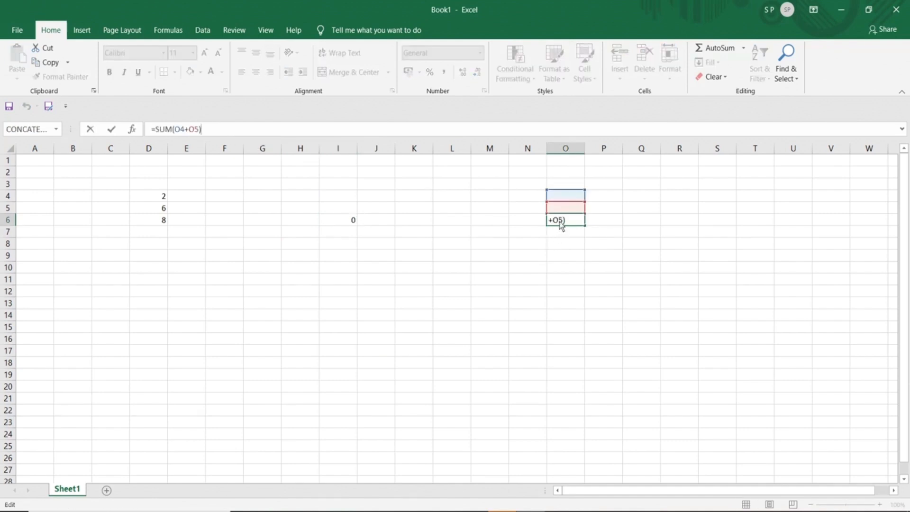
pyautogui.click(558, 195)
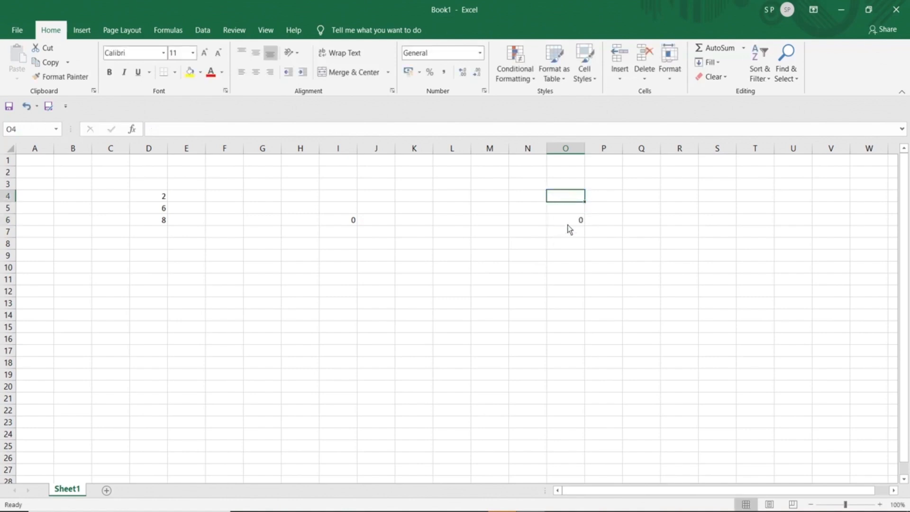
# Copy the O6 formula into cell C3 of a new blank workbook and check its cell references
pyautogui.click(567, 223)
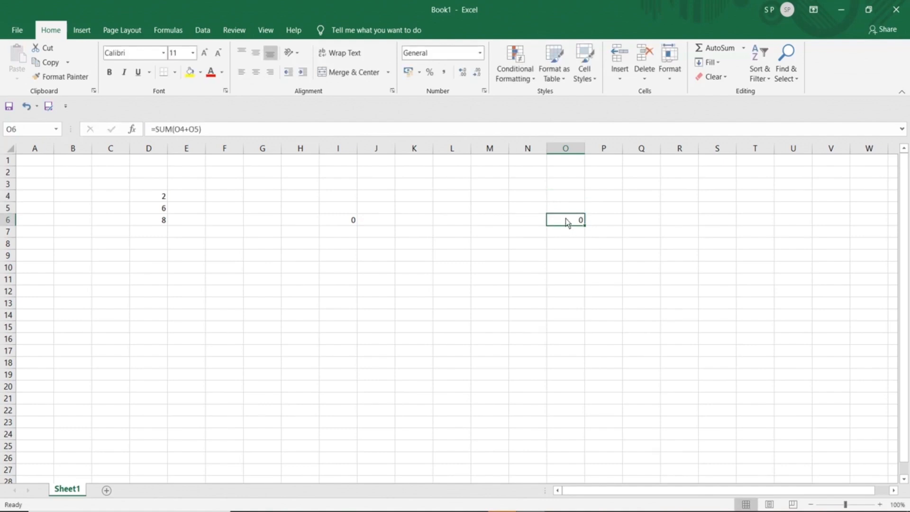
pyautogui.hotkey('ctrl', 'c')
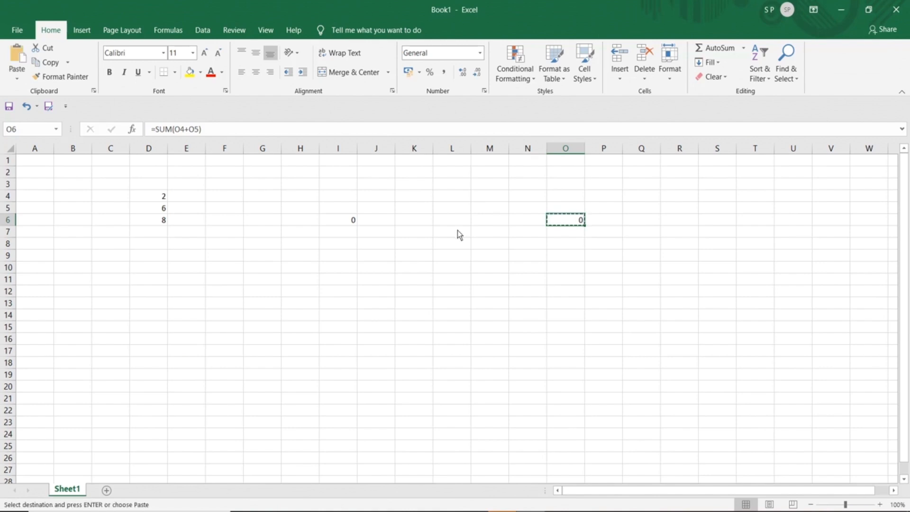
pyautogui.hotkey('ctrl', 'n')
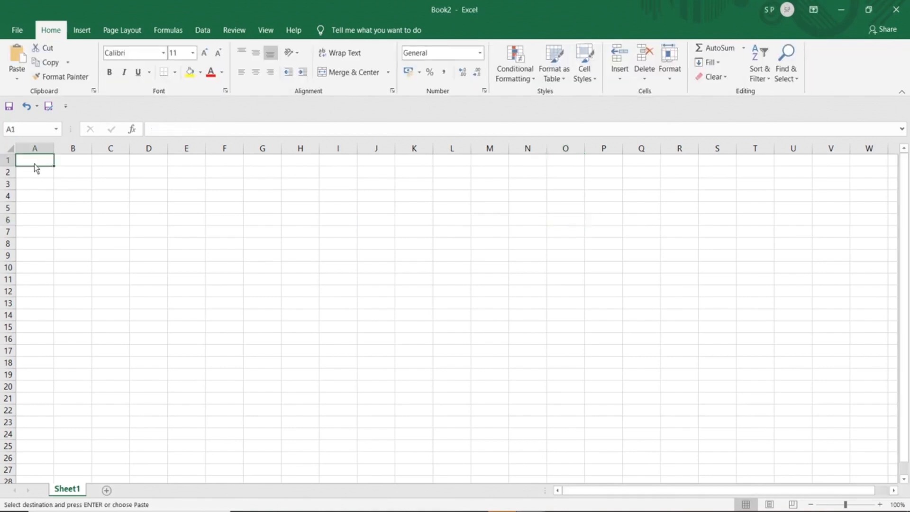
pyautogui.click(111, 188)
pyautogui.hotkey('ctrl', 'v')
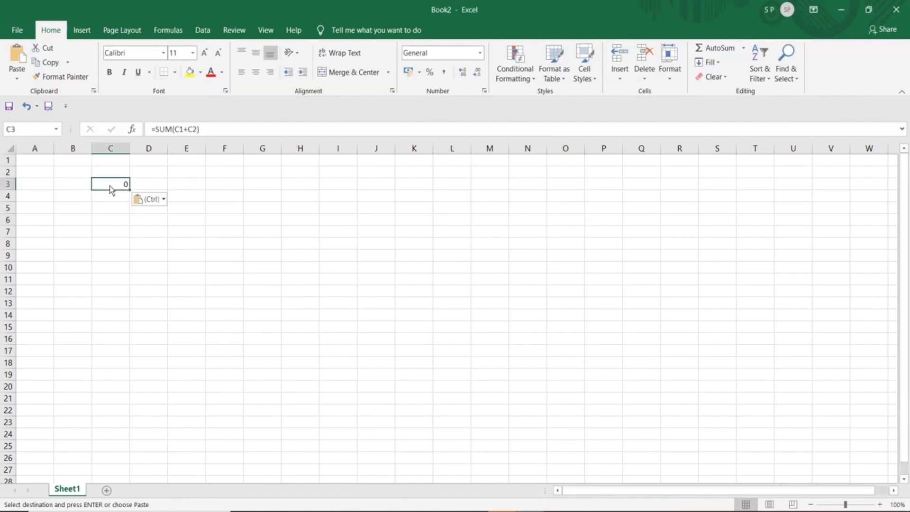
pyautogui.click(201, 129)
pyautogui.moveTo(201, 129); pyautogui.dragTo(151, 131)
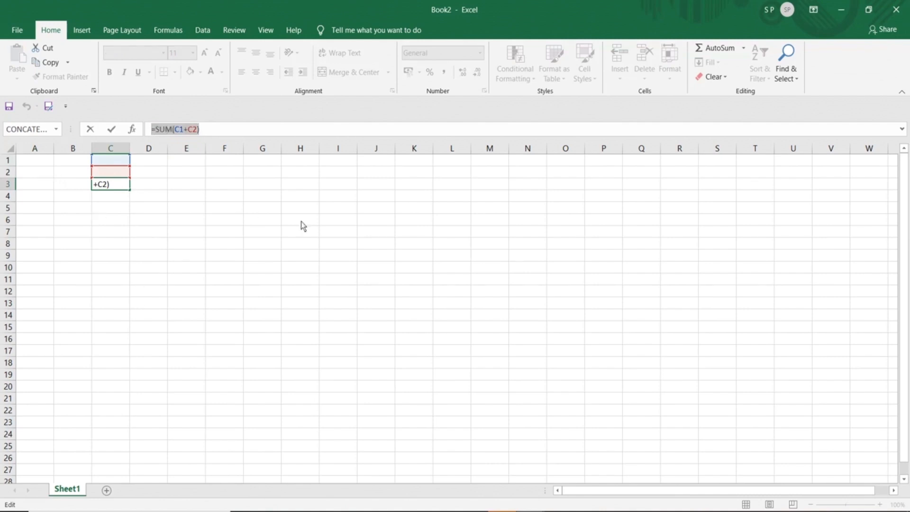
pyautogui.click(113, 186)
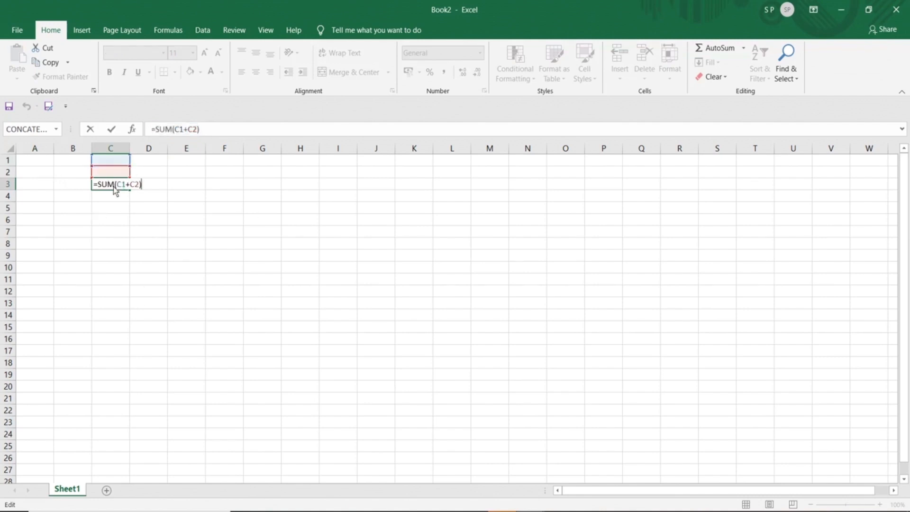
pyautogui.click(158, 237)
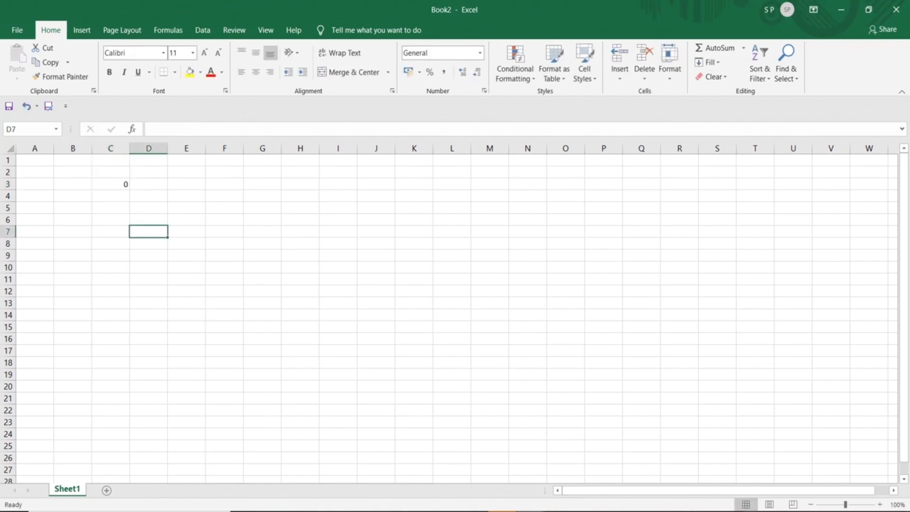
# Switch to the Assignment 2 workbook
pyautogui.click(749, 511)
pyautogui.click(762, 503)
pyautogui.click(838, 481)
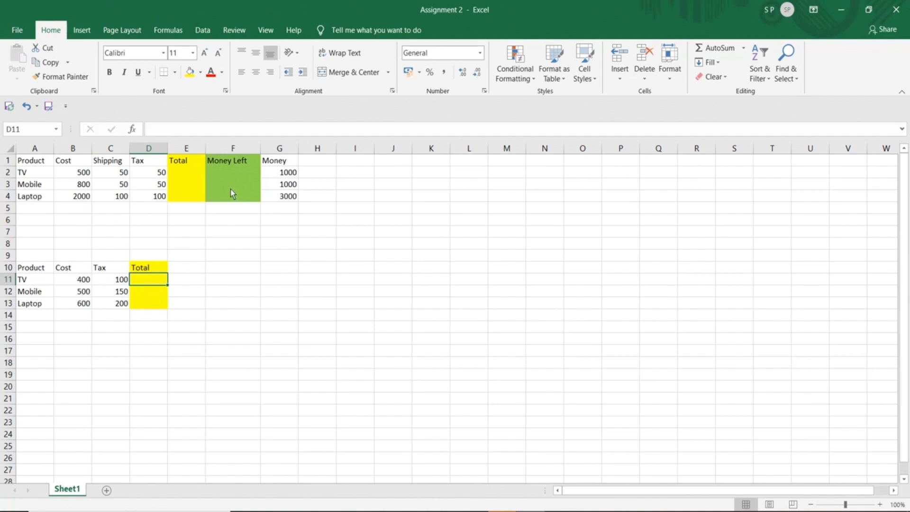
# Examine the product names, costs and taxes in the lower table, rows 10 to 13
pyautogui.click(37, 270)
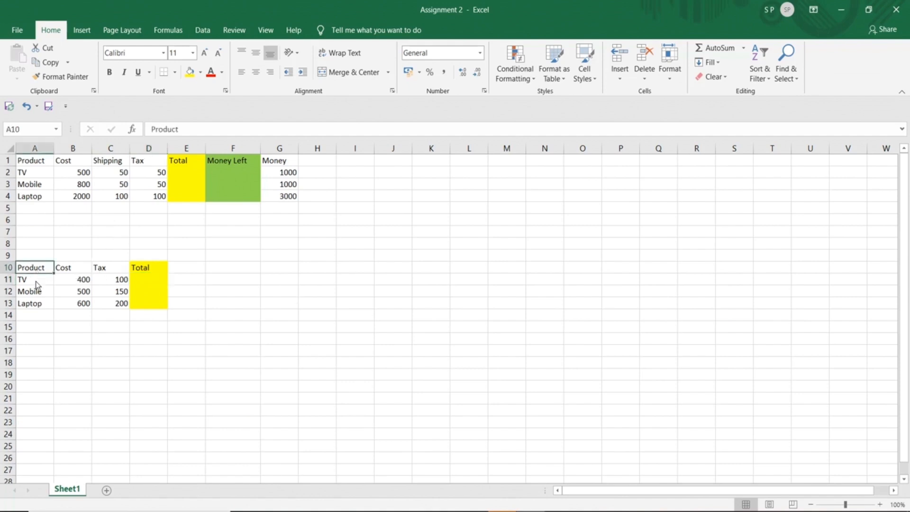
pyautogui.click(38, 283)
pyautogui.click(39, 294)
pyautogui.click(41, 304)
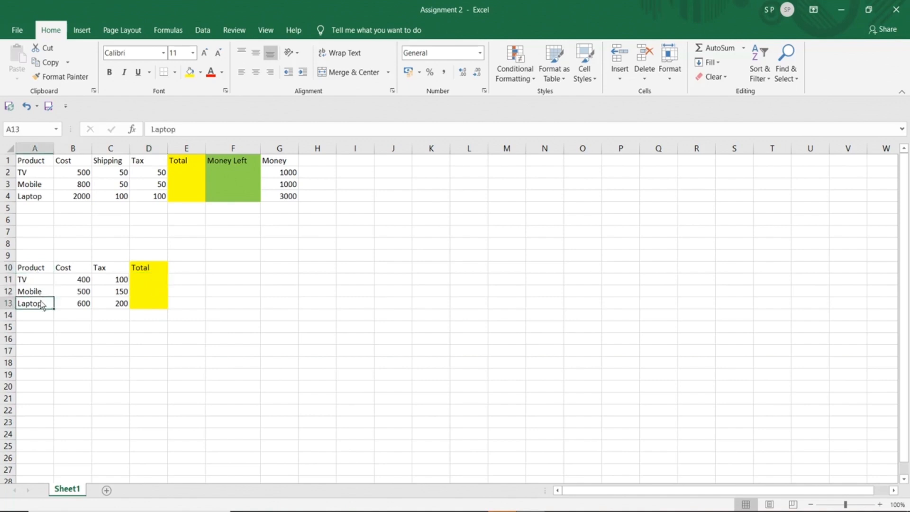
pyautogui.click(81, 280)
pyautogui.click(81, 294)
pyautogui.click(82, 307)
pyautogui.click(120, 281)
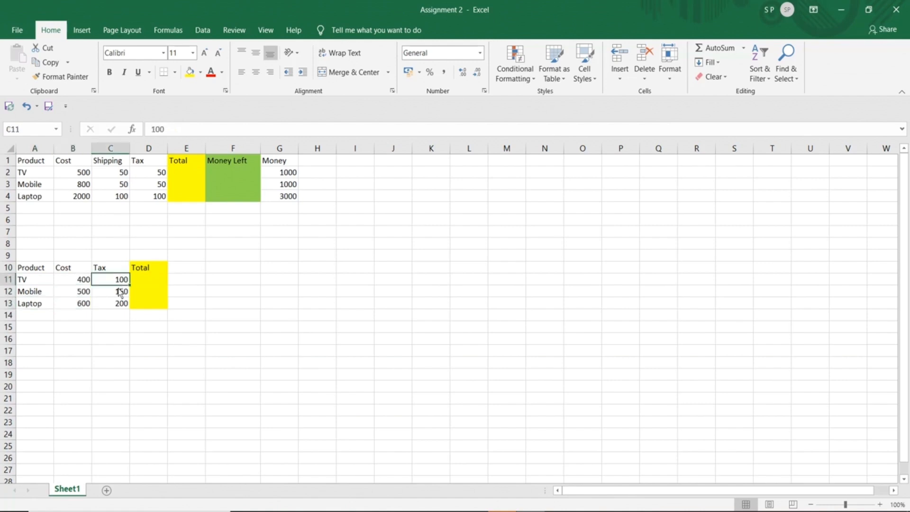
pyautogui.click(120, 293)
pyautogui.click(118, 315)
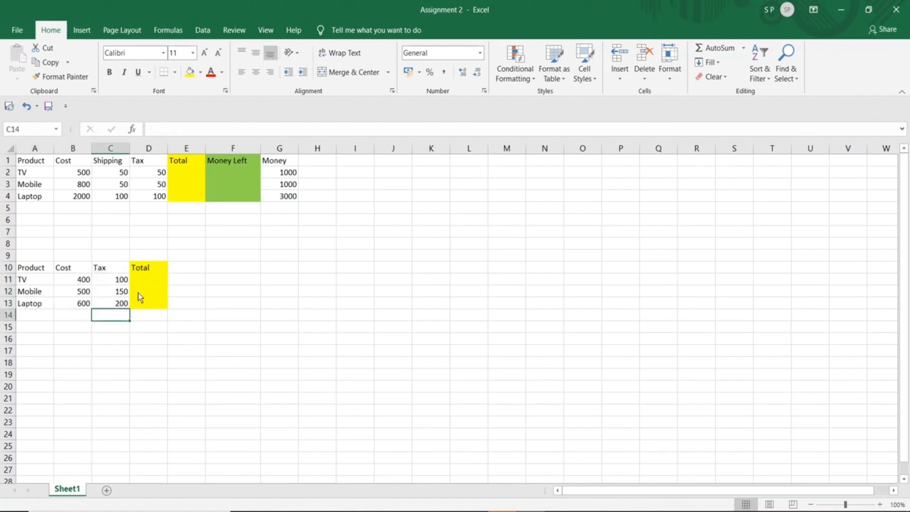
# Calculate the TV total in D11 of the lower table with the formula =SUM(B11+C11)
pyautogui.click(152, 279)
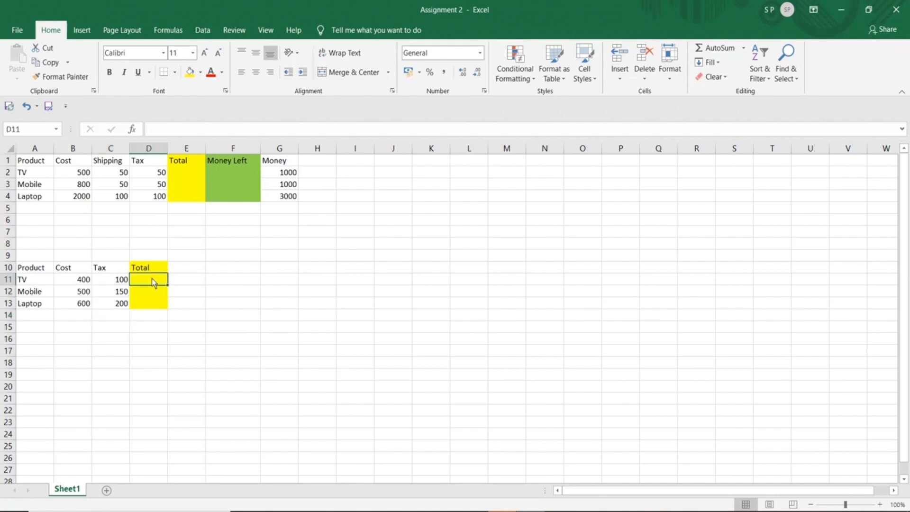
pyautogui.write('=sum')
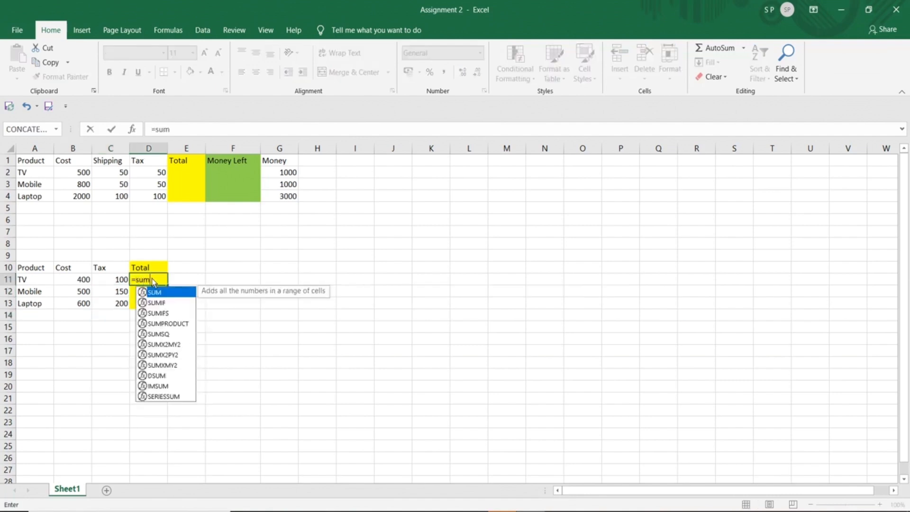
pyautogui.write('(')
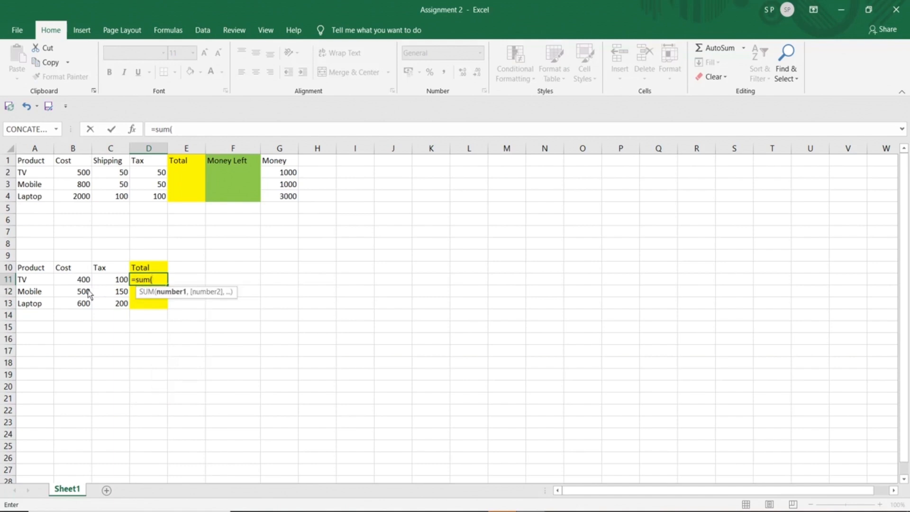
pyautogui.click(75, 283)
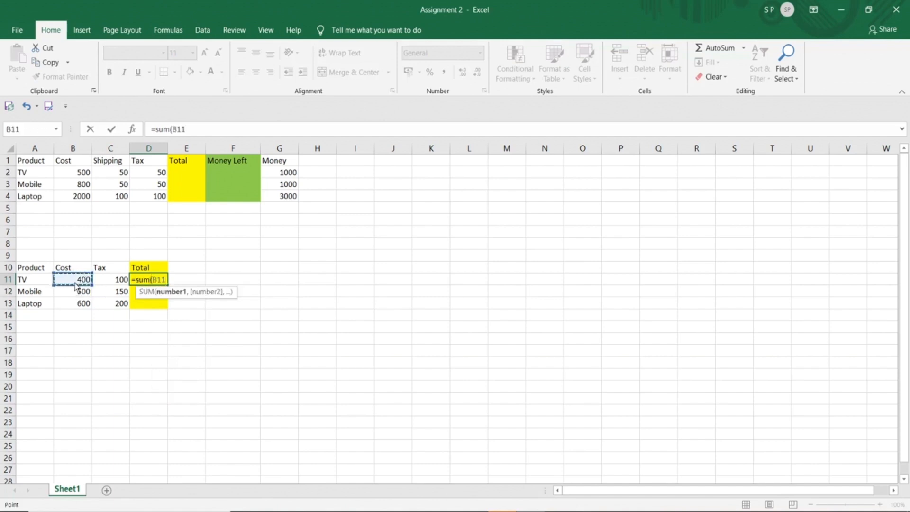
pyautogui.write('+')
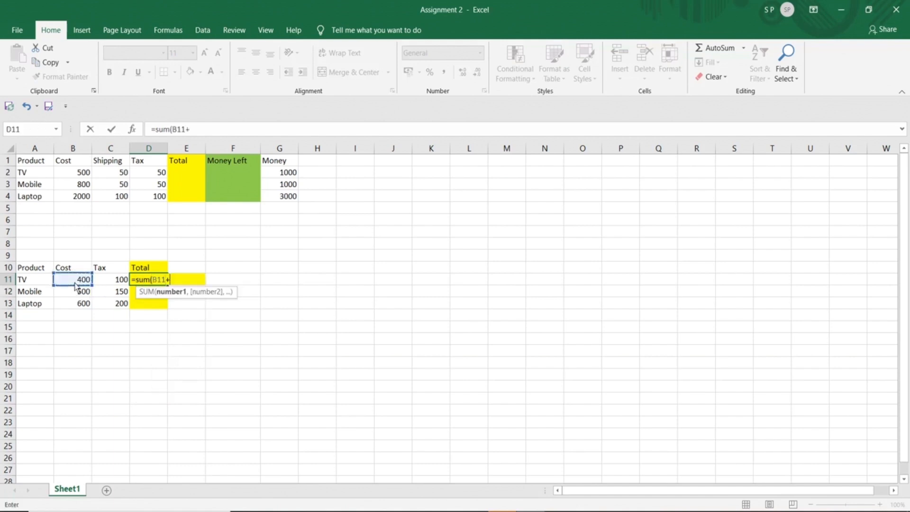
pyautogui.click(121, 285)
pyautogui.write(')')
pyautogui.press('Return')
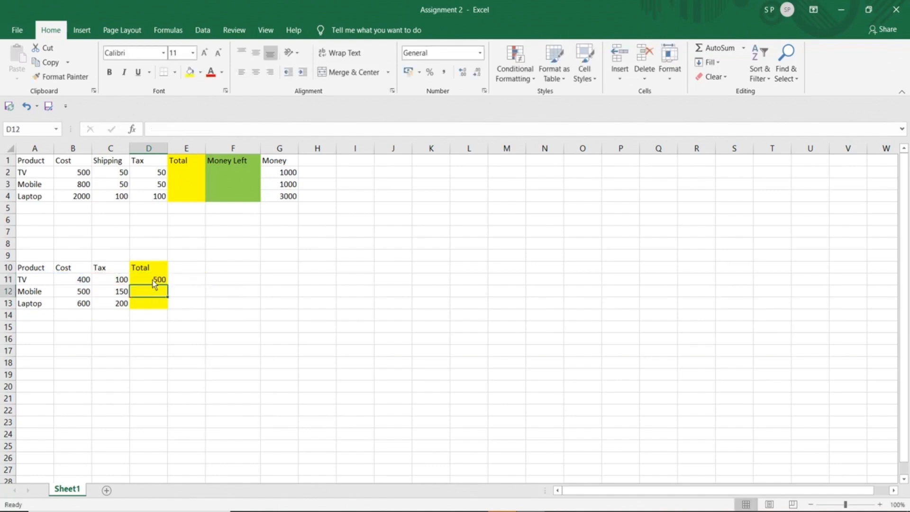
# Copy the TV total formula from D11 into D12 and D13 for the Mobile and Laptop totals
pyautogui.click(154, 284)
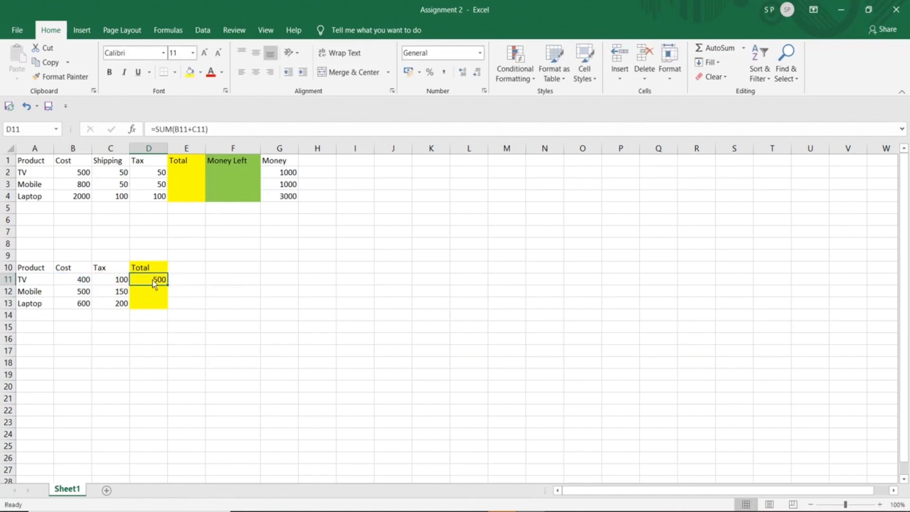
pyautogui.hotkey('ctrl', 'c')
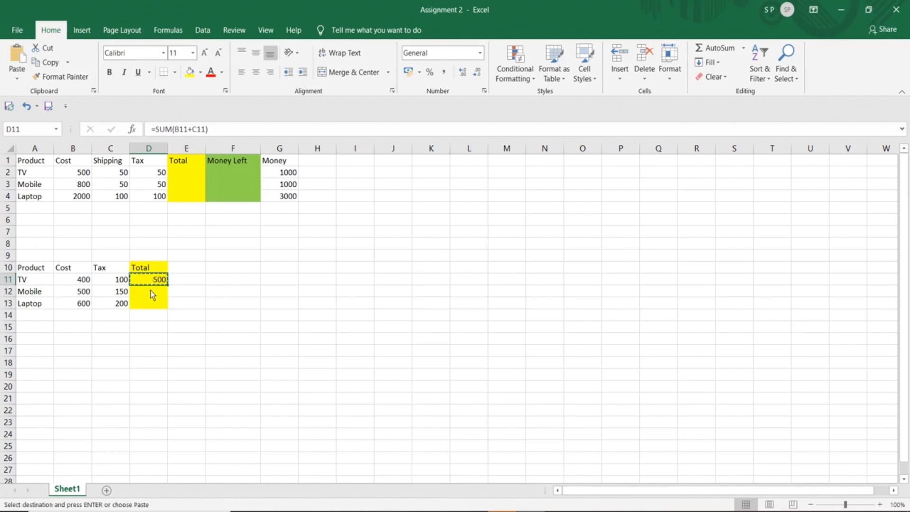
pyautogui.click(150, 290)
pyautogui.hotkey('ctrl', 'v')
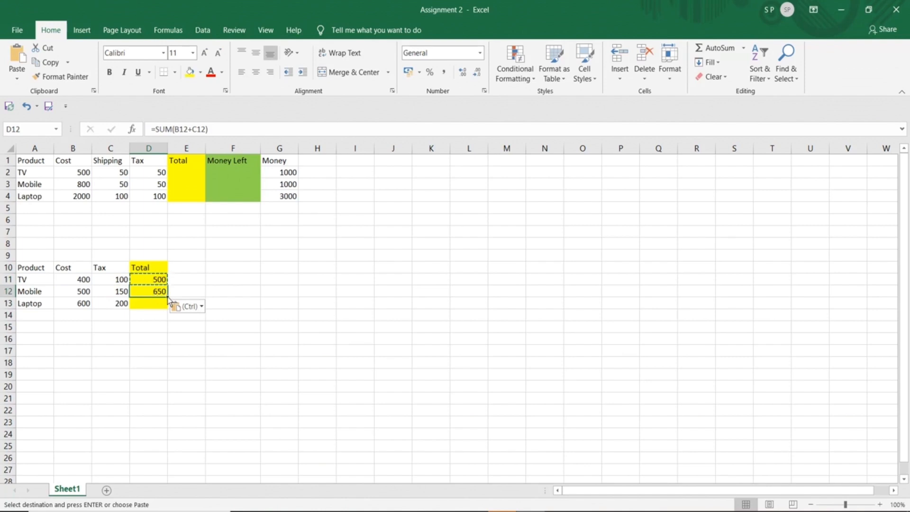
pyautogui.moveTo(166, 297); pyautogui.dragTo(167, 308)
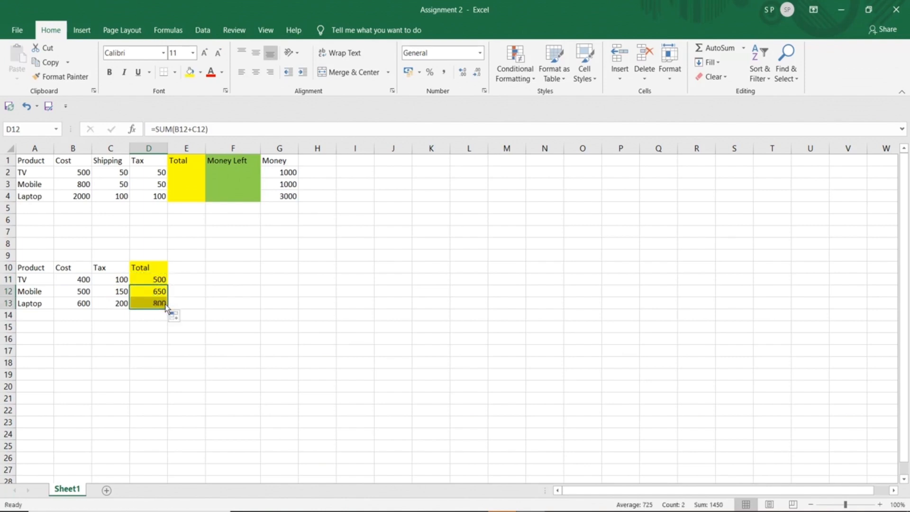
pyautogui.click(207, 288)
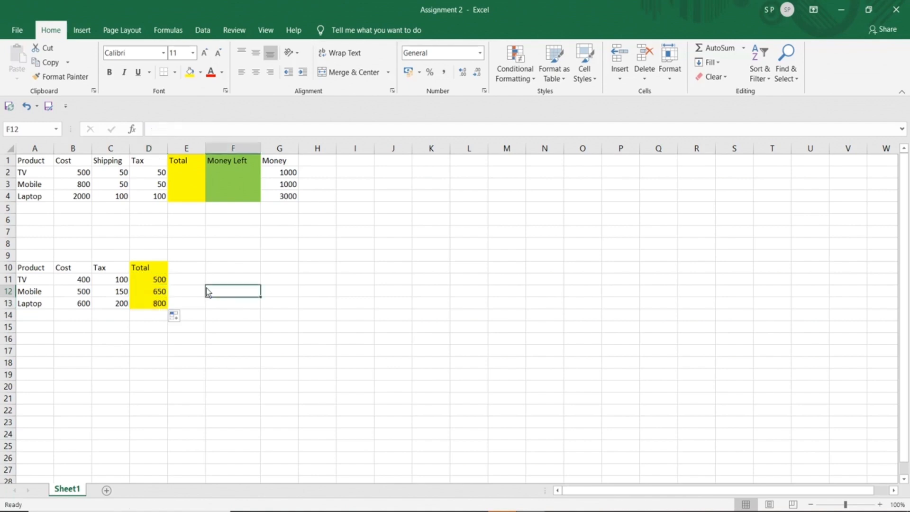
# Examine the copied total formulas in D11 to D13 against the cost and tax cells they reference
pyautogui.click(153, 283)
pyautogui.click(148, 294)
pyautogui.click(150, 307)
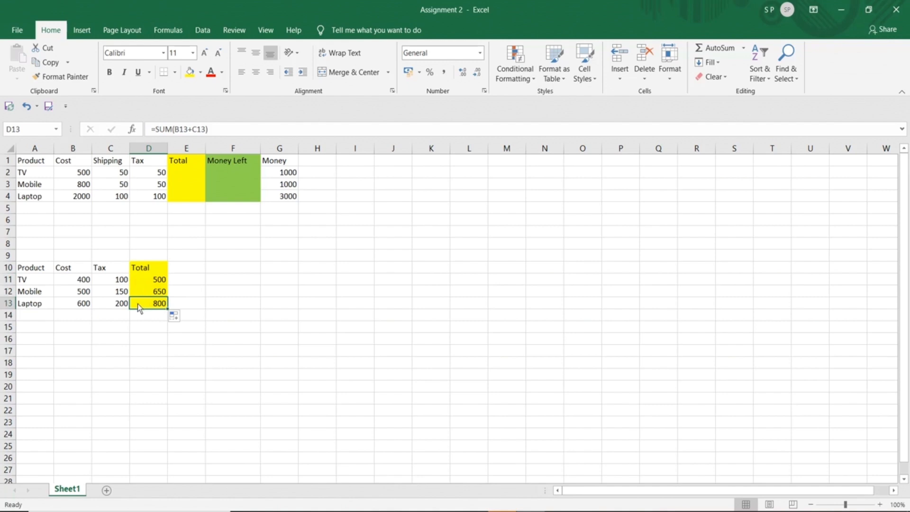
pyautogui.click(90, 309)
pyautogui.click(104, 304)
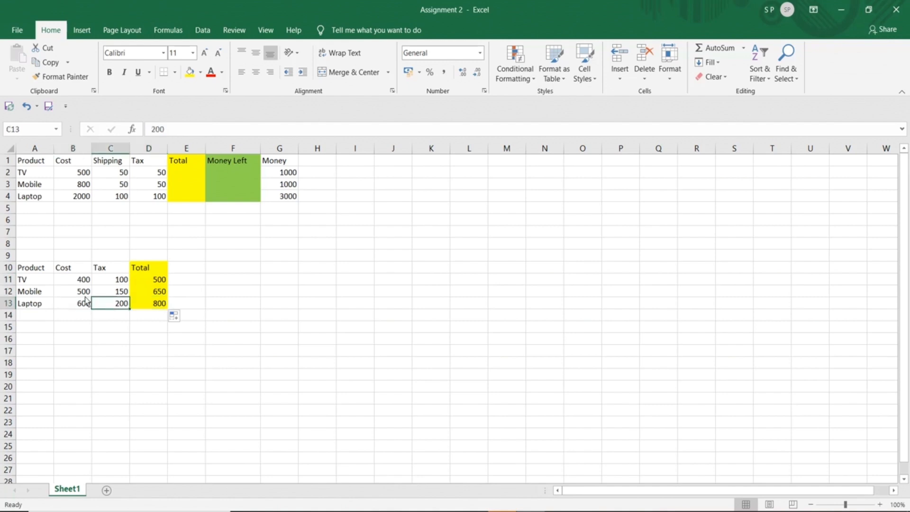
pyautogui.click(81, 294)
pyautogui.click(111, 294)
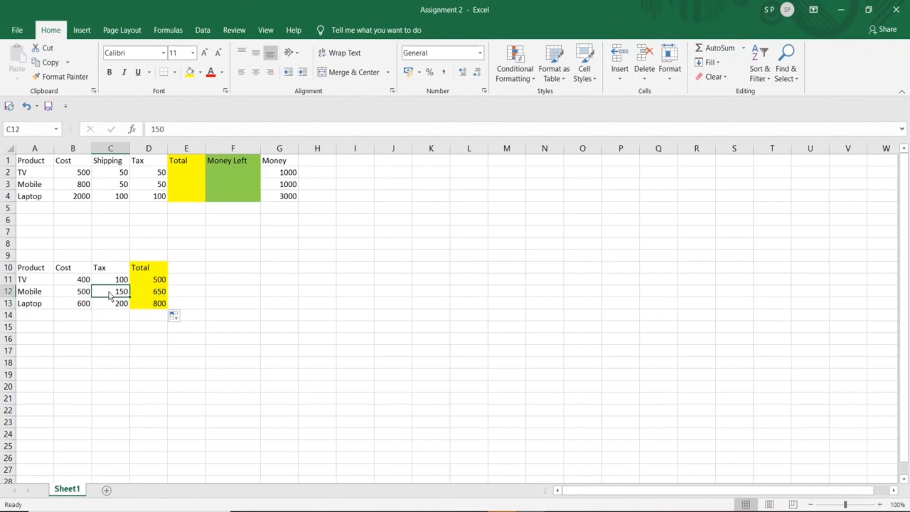
pyautogui.click(149, 305)
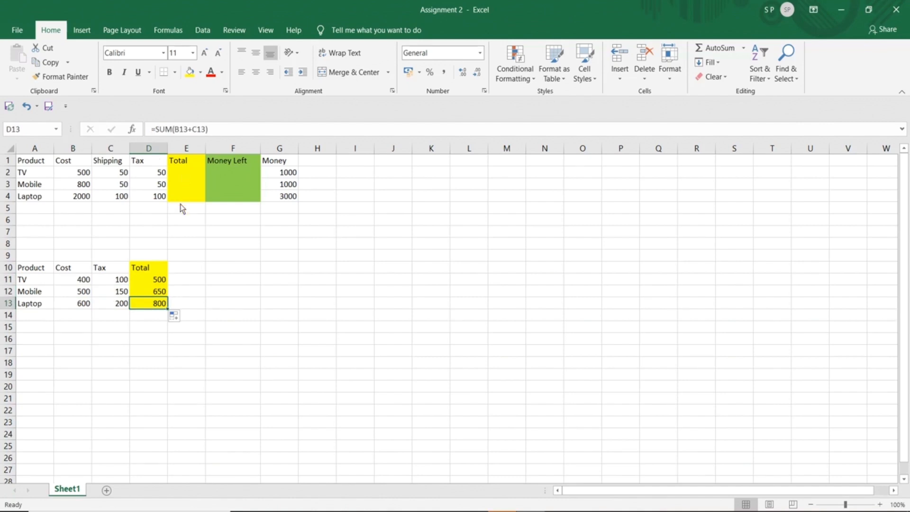
# Examine the product names and costs in the upper table, plus the TV's shipping and tax
pyautogui.click(37, 174)
pyautogui.click(39, 187)
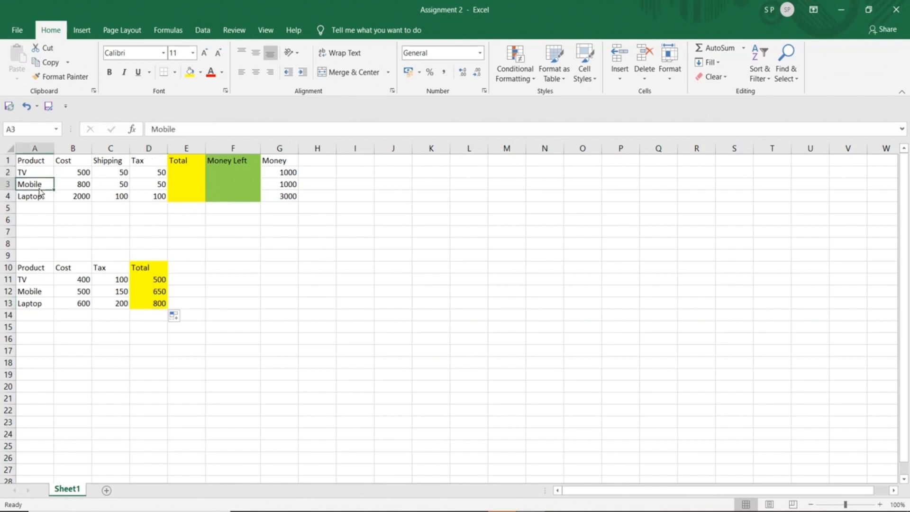
pyautogui.click(40, 198)
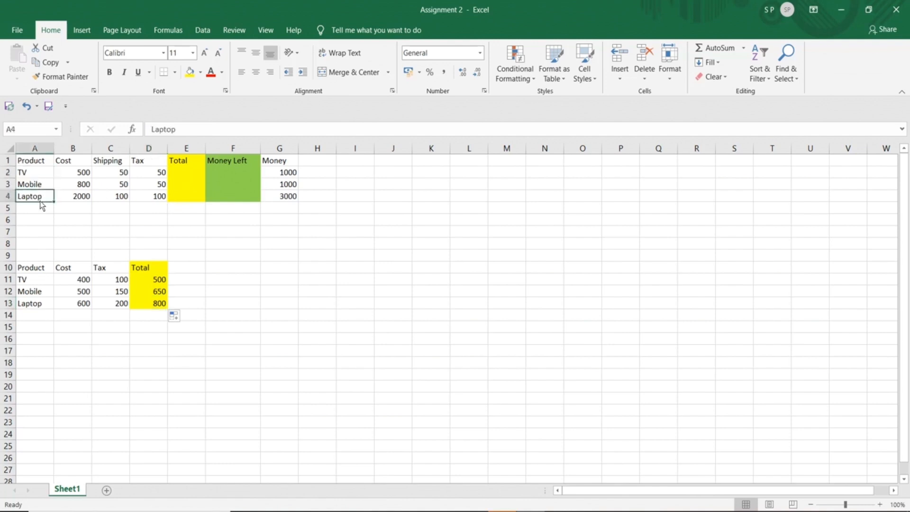
pyautogui.click(83, 174)
pyautogui.click(84, 186)
pyautogui.click(84, 199)
pyautogui.click(122, 175)
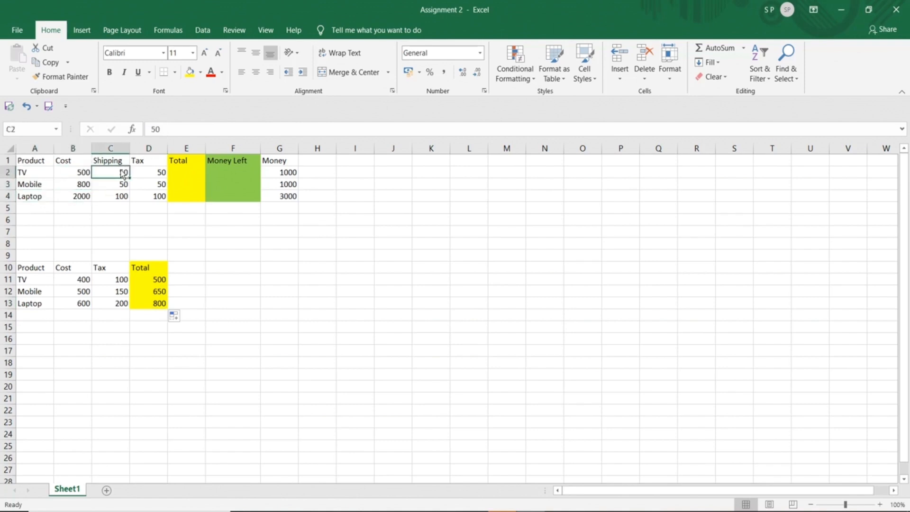
pyautogui.click(146, 175)
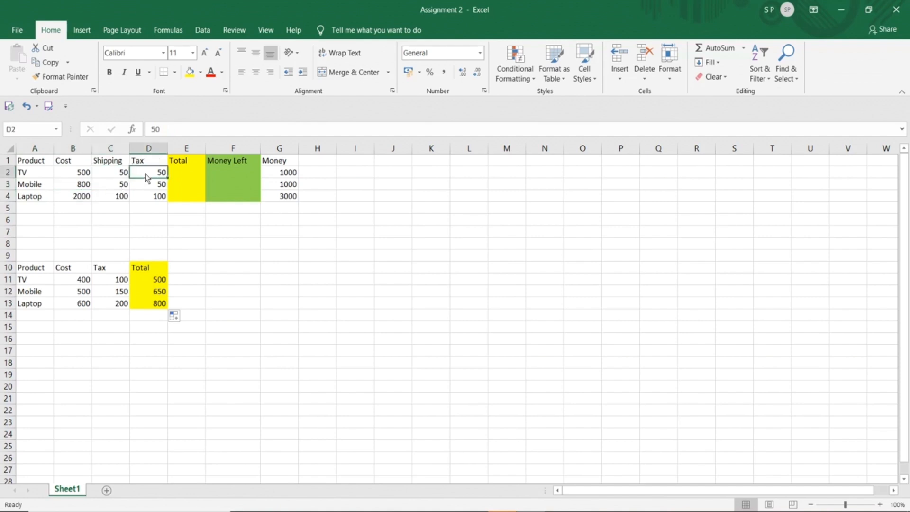
# Examine which TV row cells in the upper table feed the Total and Money Left columns
pyautogui.click(186, 173)
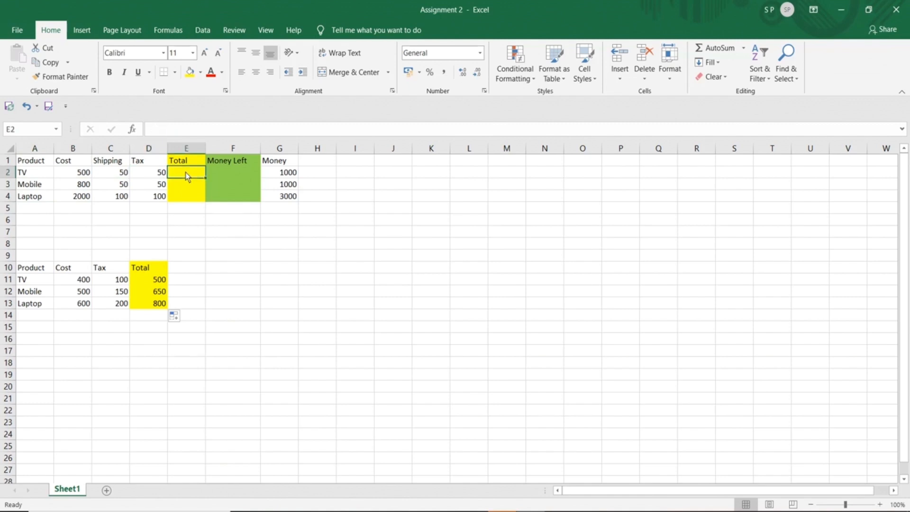
pyautogui.click(85, 175)
pyautogui.click(105, 178)
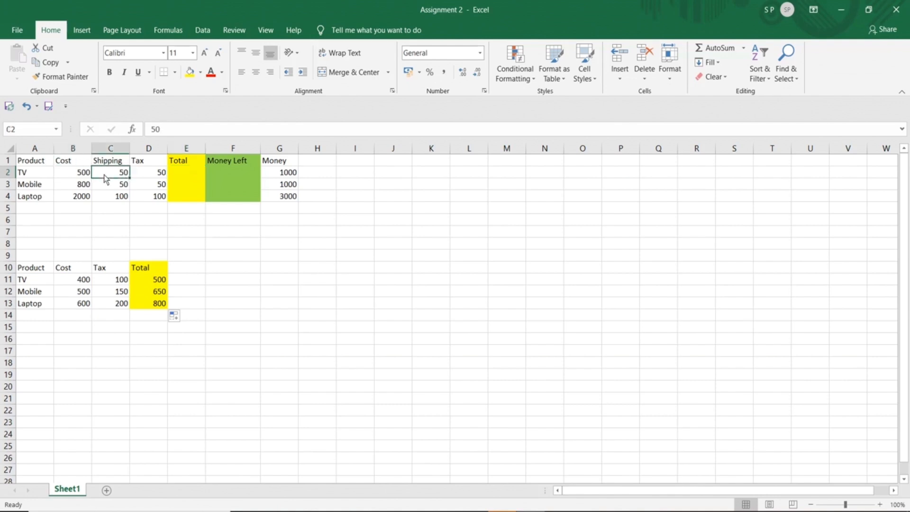
pyautogui.click(149, 175)
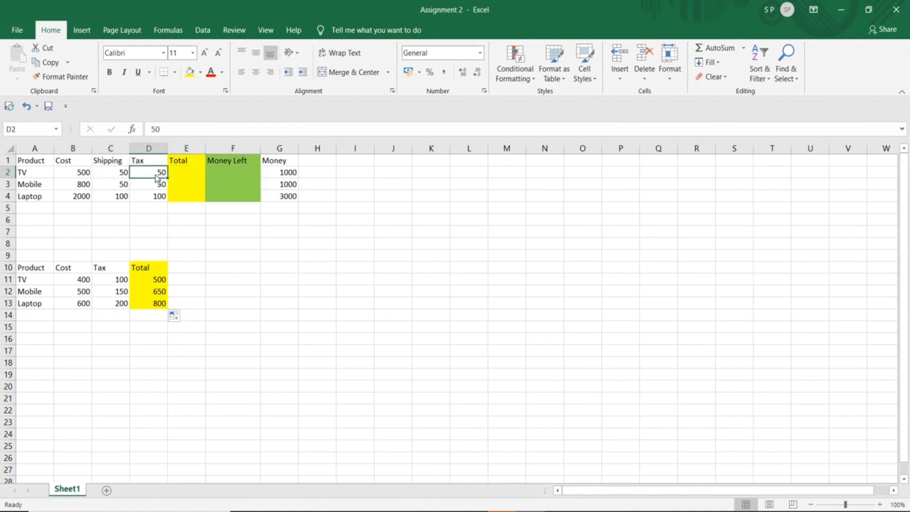
pyautogui.click(181, 174)
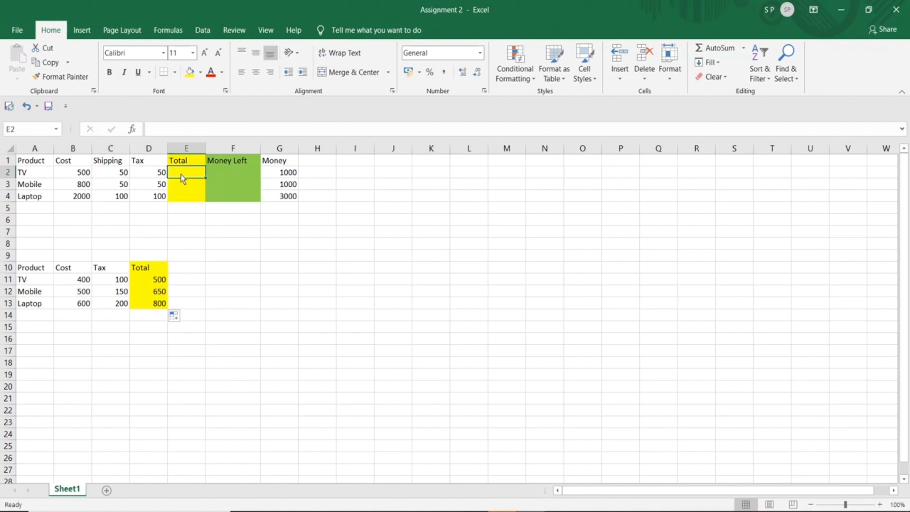
pyautogui.click(277, 174)
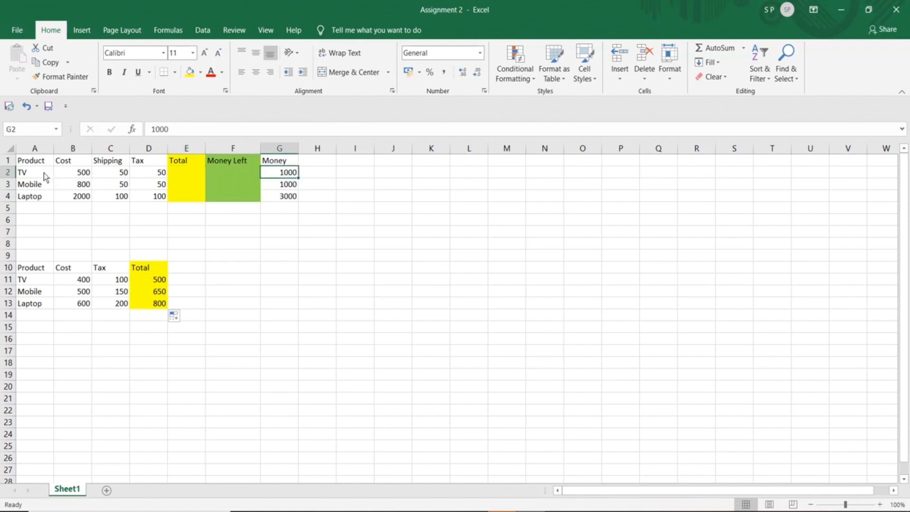
pyautogui.click(232, 173)
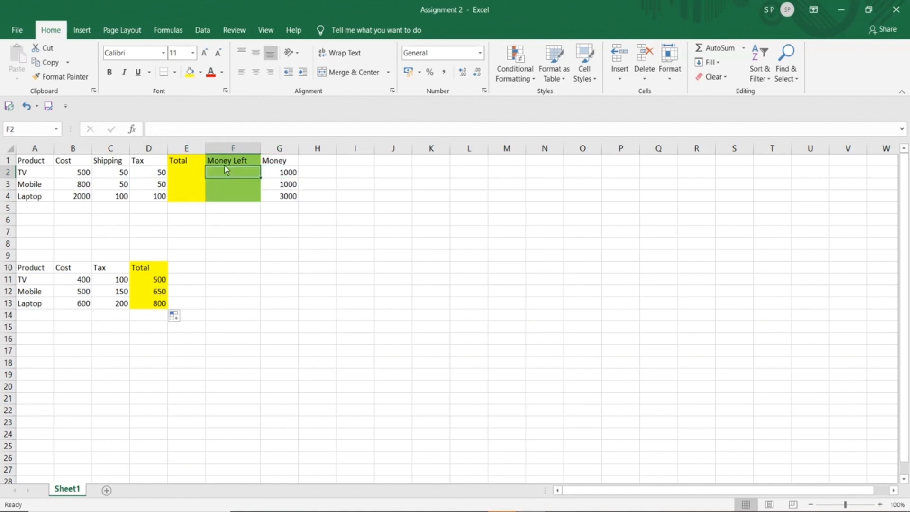
pyautogui.click(283, 175)
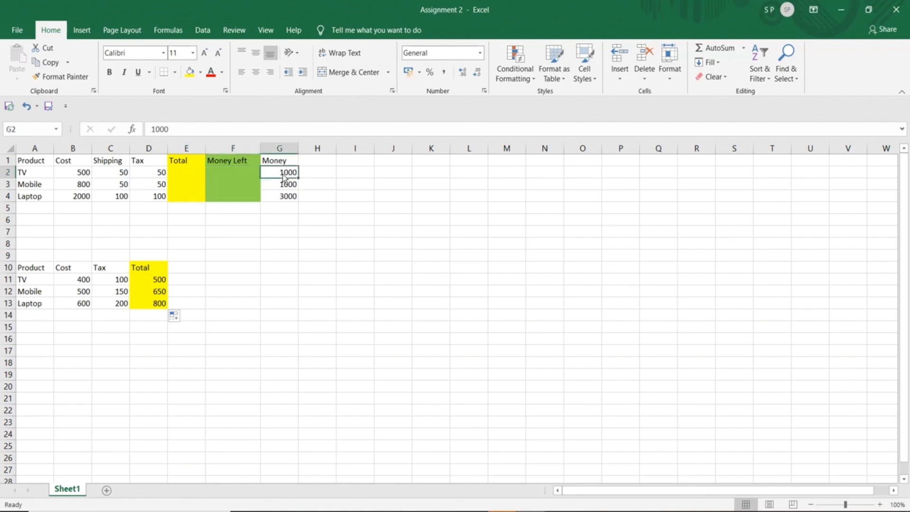
# Calculate the TV total in E2 of the upper table with the formula =SUM(B2+C2+D2)
pyautogui.click(189, 175)
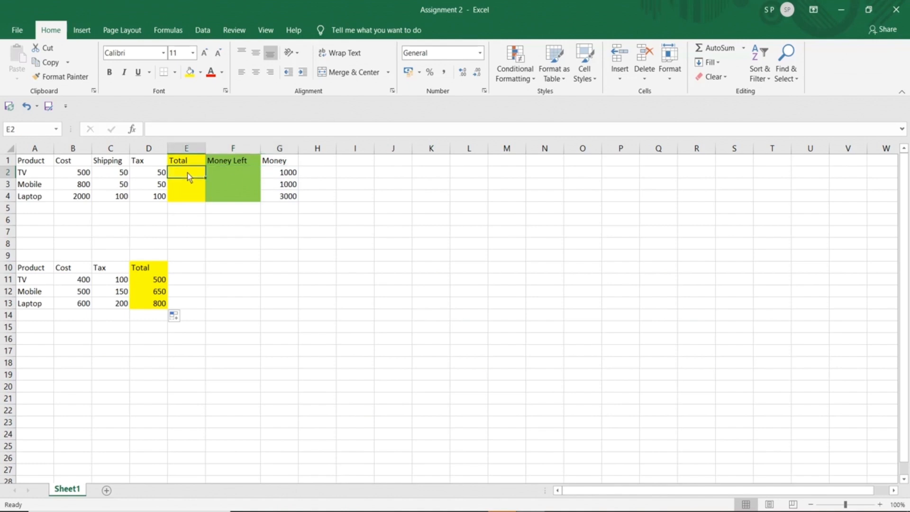
pyautogui.click(226, 174)
pyautogui.write('=sum')
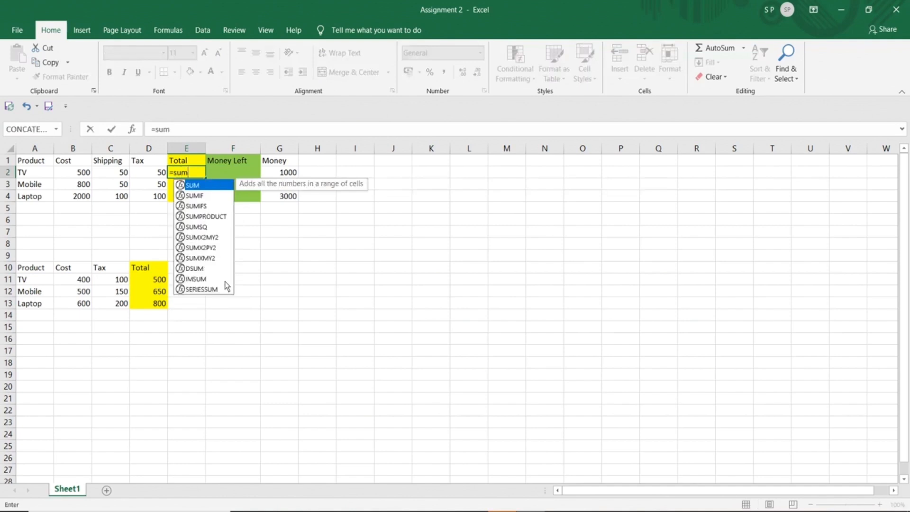
pyautogui.write('(')
pyautogui.click(75, 175)
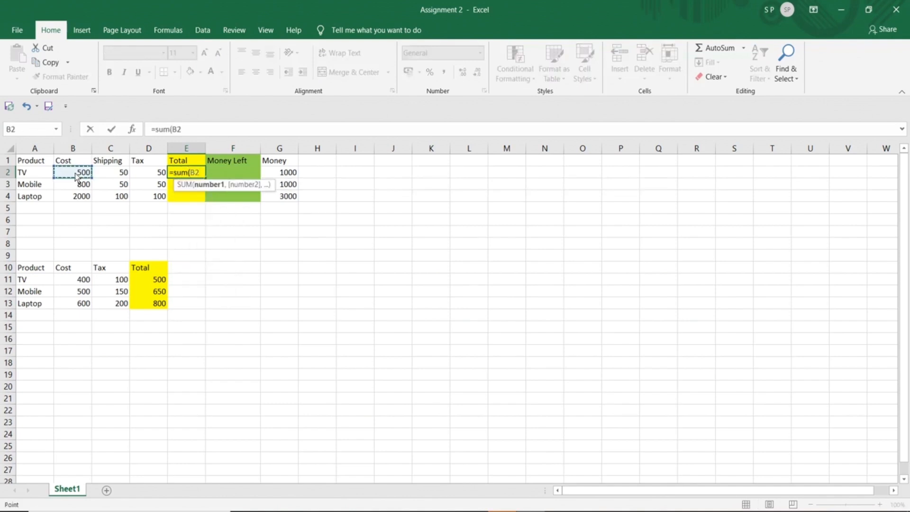
pyautogui.write('+')
pyautogui.click(106, 175)
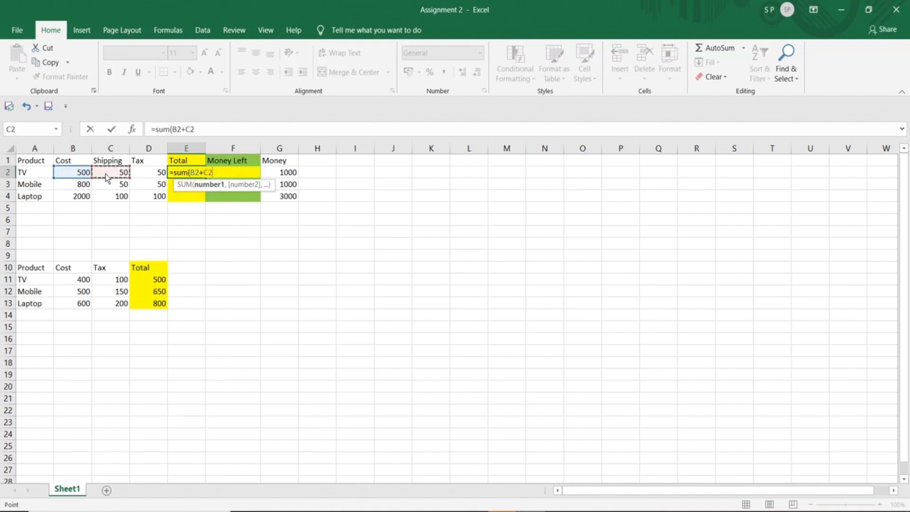
pyautogui.write('+')
pyautogui.click(140, 175)
pyautogui.press('Return')
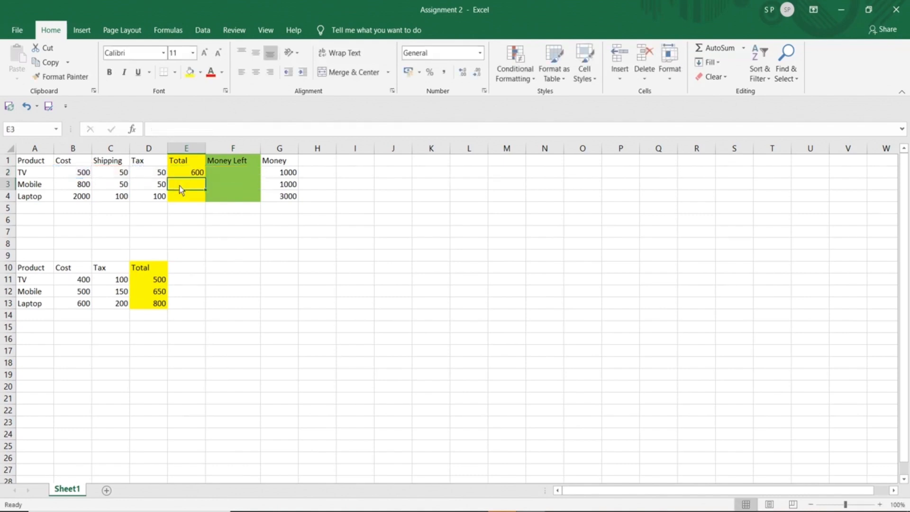
# Fill the E2 total formula down through E4 and check the cell references in the Laptop row
pyautogui.click(184, 172)
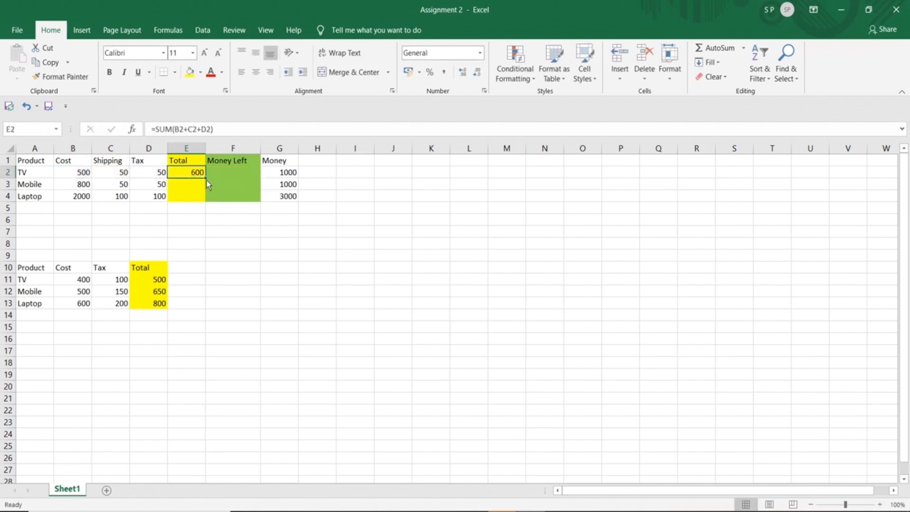
pyautogui.moveTo(204, 180); pyautogui.dragTo(205, 199)
pyautogui.click(217, 230)
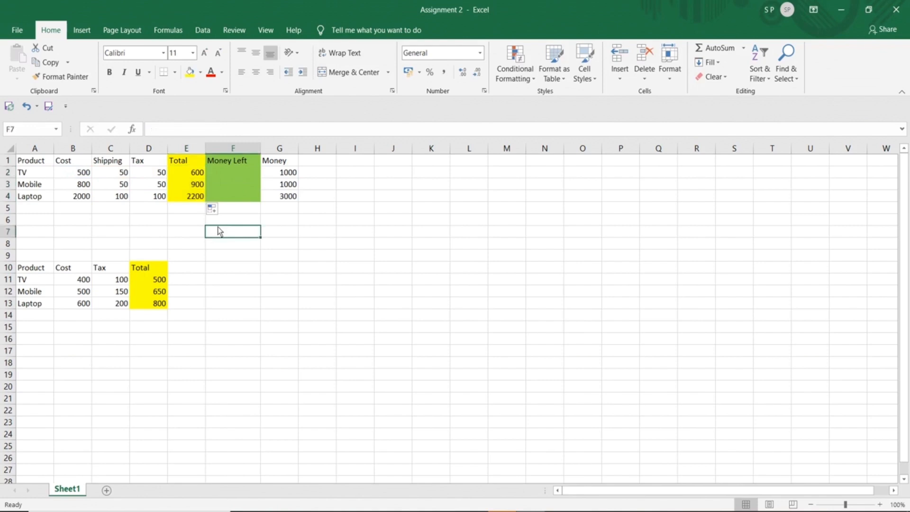
pyautogui.click(75, 199)
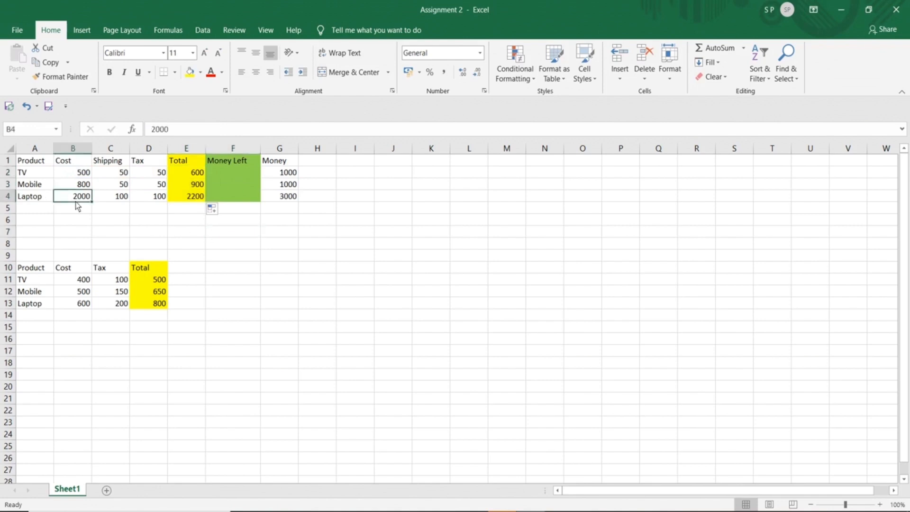
pyautogui.click(109, 200)
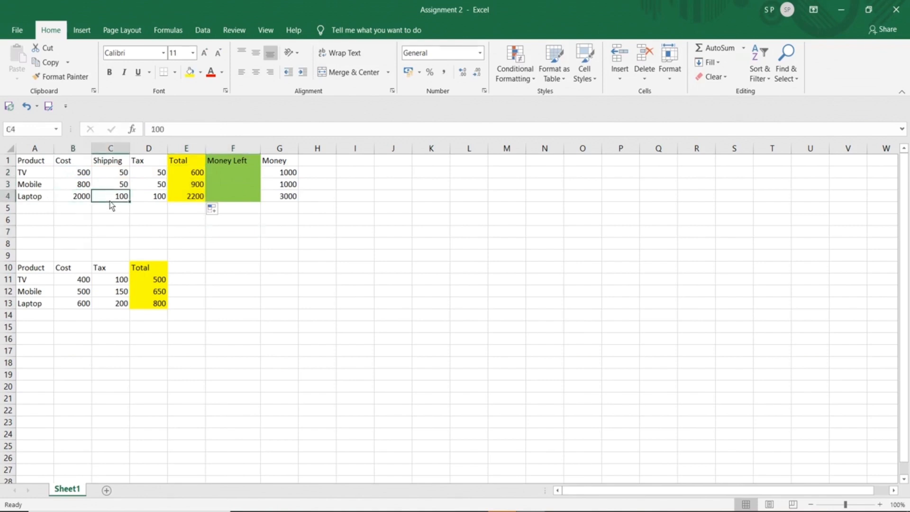
pyautogui.click(144, 202)
pyautogui.click(182, 200)
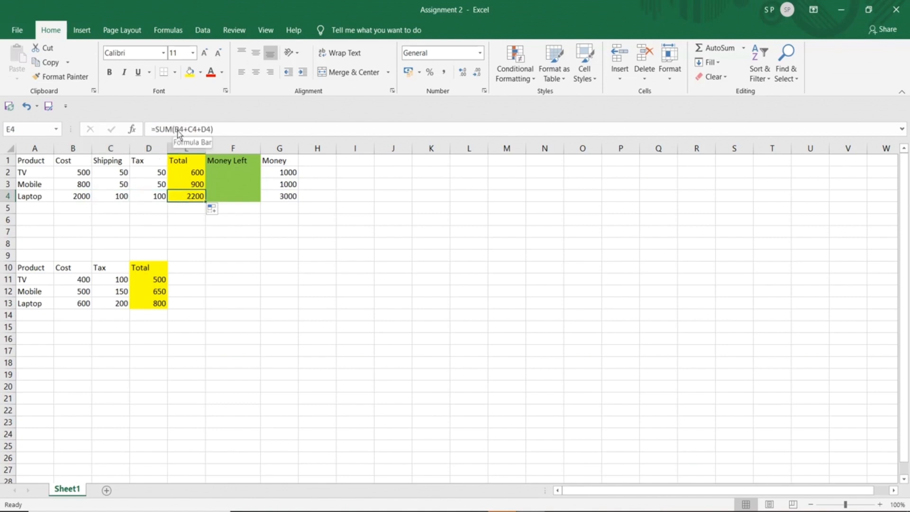
# Replace the Laptop total formula in E4 with the reference =E2, then check the formula in E2
pyautogui.moveTo(212, 129); pyautogui.dragTo(151, 129)
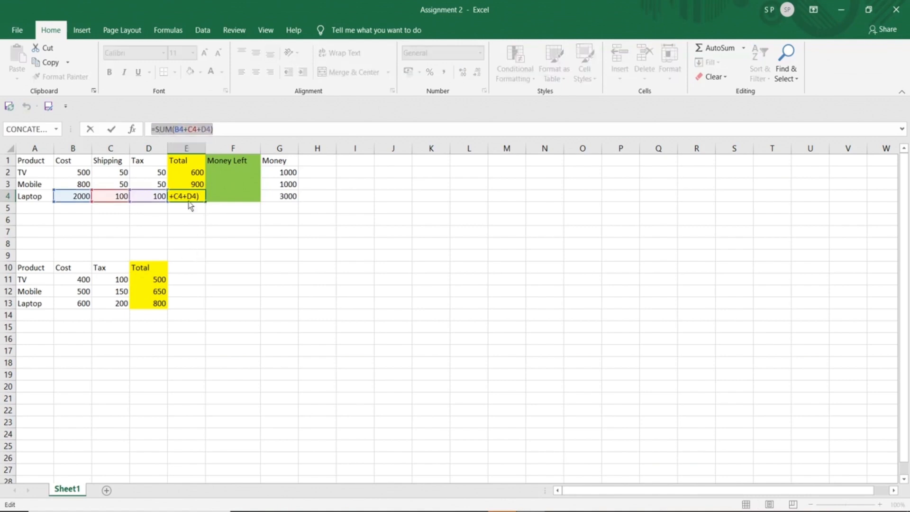
pyautogui.write('=')
pyautogui.click(181, 184)
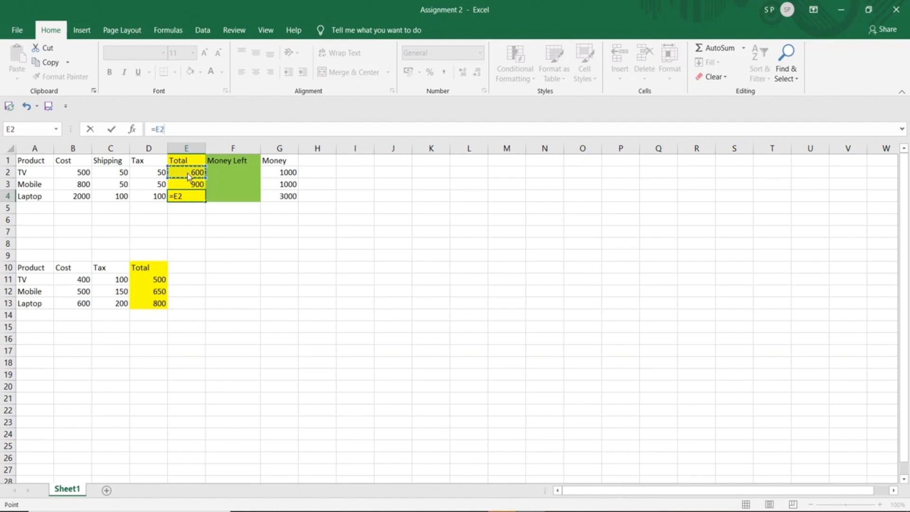
pyautogui.press('XF86AudioLowerVolume')
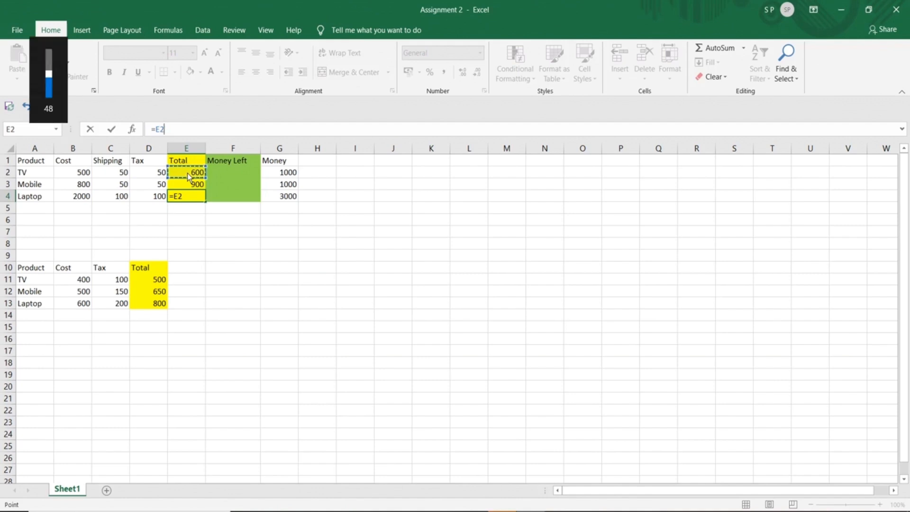
pyautogui.press('F2')
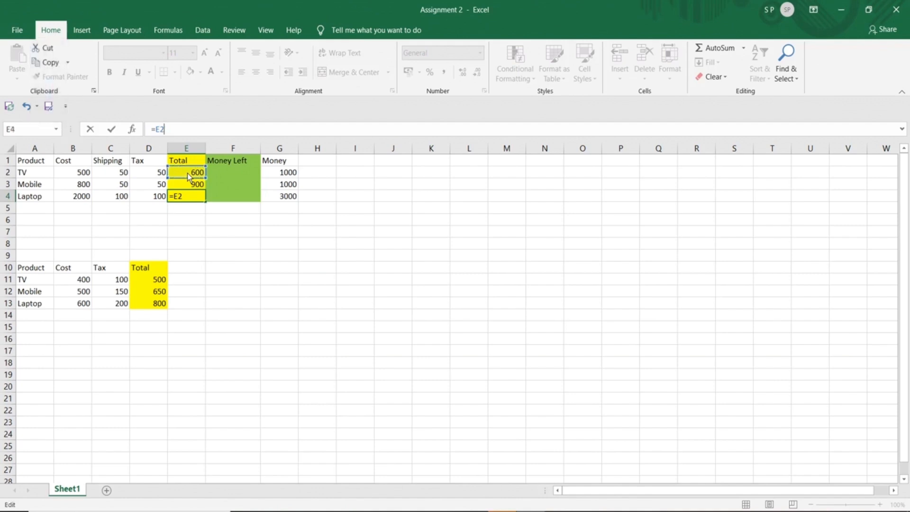
pyautogui.press('Return')
pyautogui.click(187, 172)
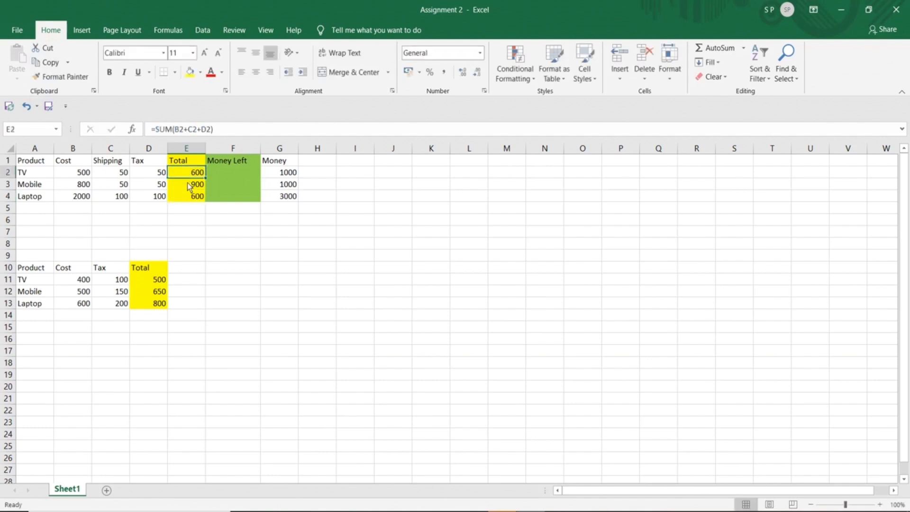
pyautogui.click(187, 131)
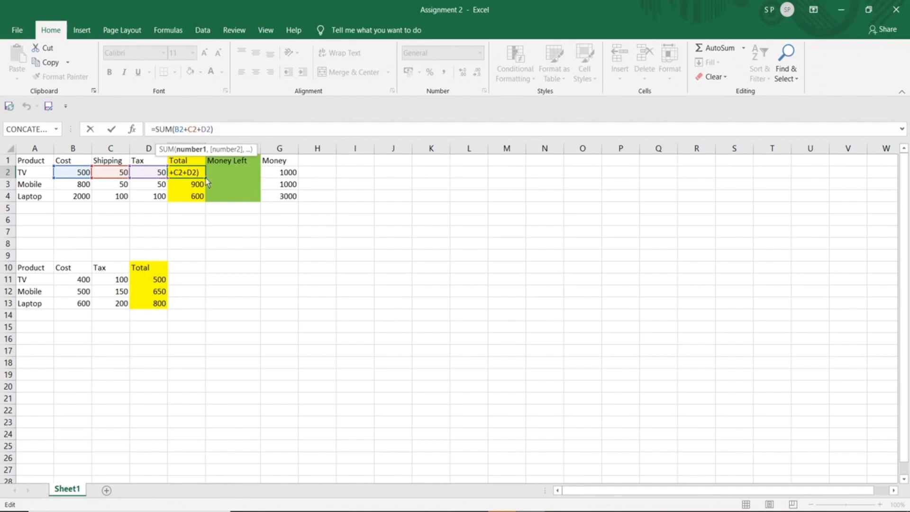
pyautogui.click(218, 251)
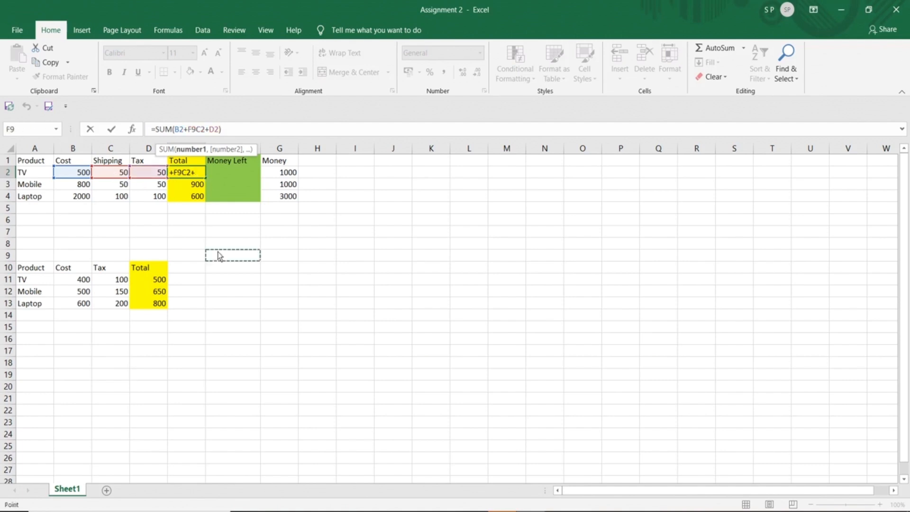
pyautogui.click(226, 175)
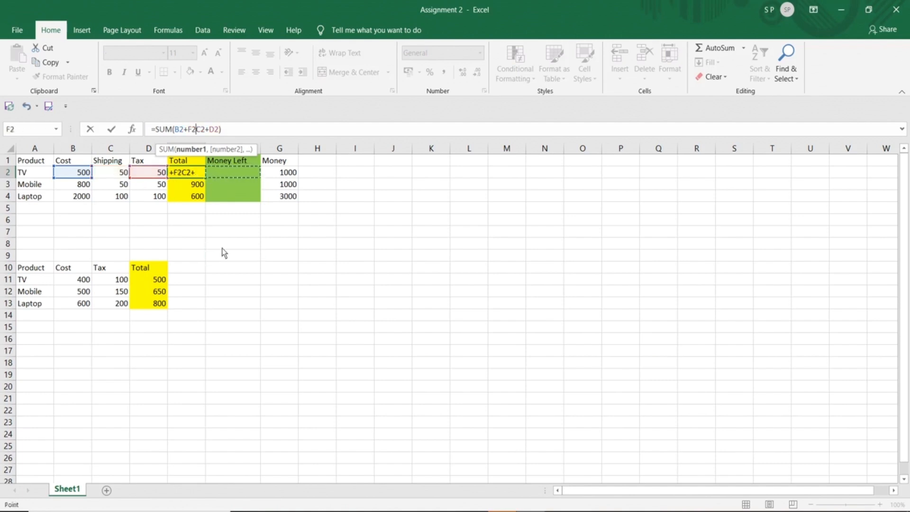
pyautogui.hotkey('ctrl', 'z')
pyautogui.hotkey('ctrl', 'y')
pyautogui.hotkey('ctrl', 'z')
pyautogui.hotkey('ctrl', 'y')
pyautogui.hotkey('ctrl', 'z')
pyautogui.hotkey('ctrl', 'y')
pyautogui.click(229, 174)
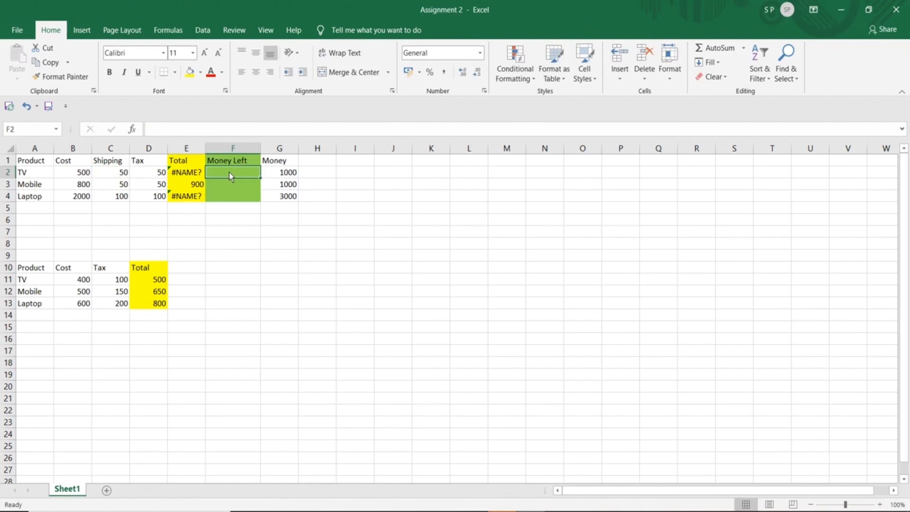
pyautogui.hotkey('ctrl', 'z')
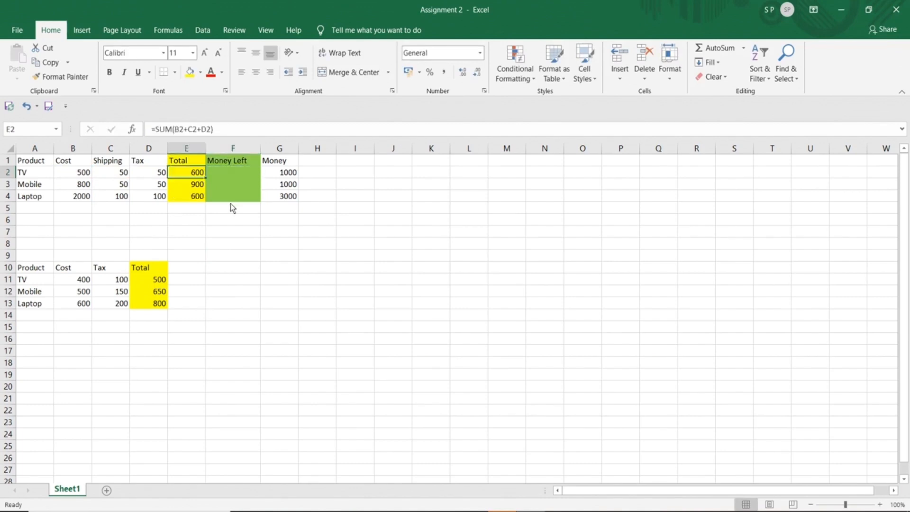
# Calculate the TV's money left in F2 with the formula =G2-E2
pyautogui.click(227, 175)
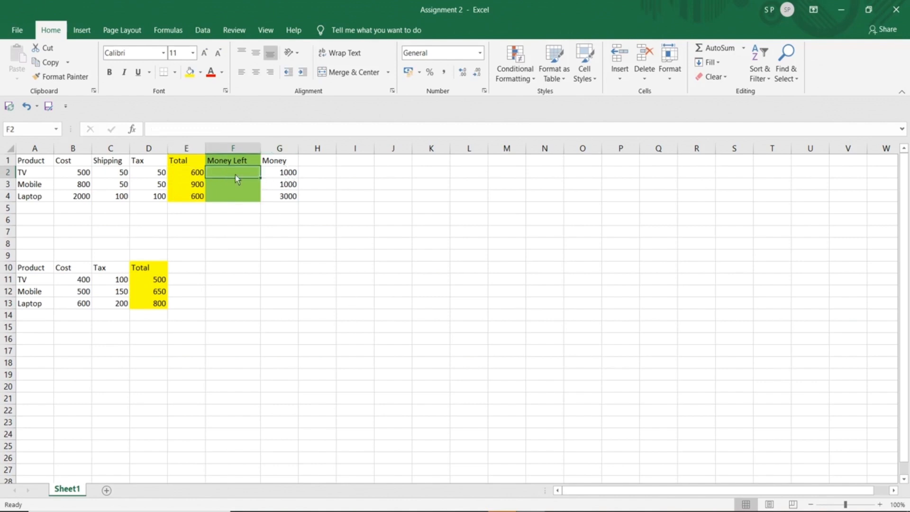
pyautogui.write('=')
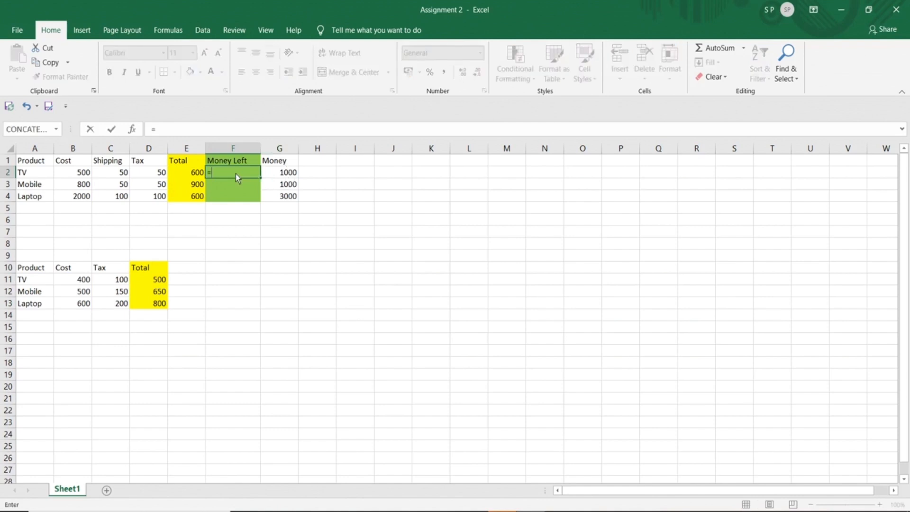
pyautogui.click(293, 175)
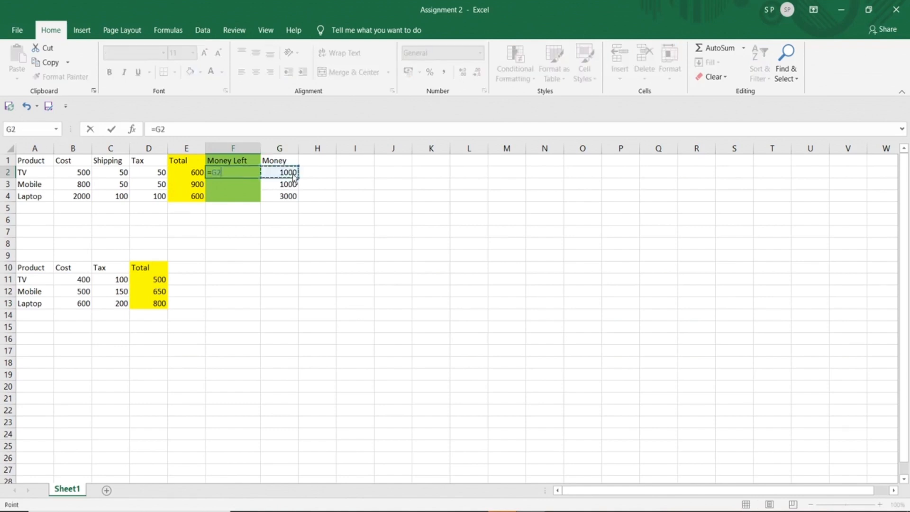
pyautogui.write('-')
pyautogui.click(186, 172)
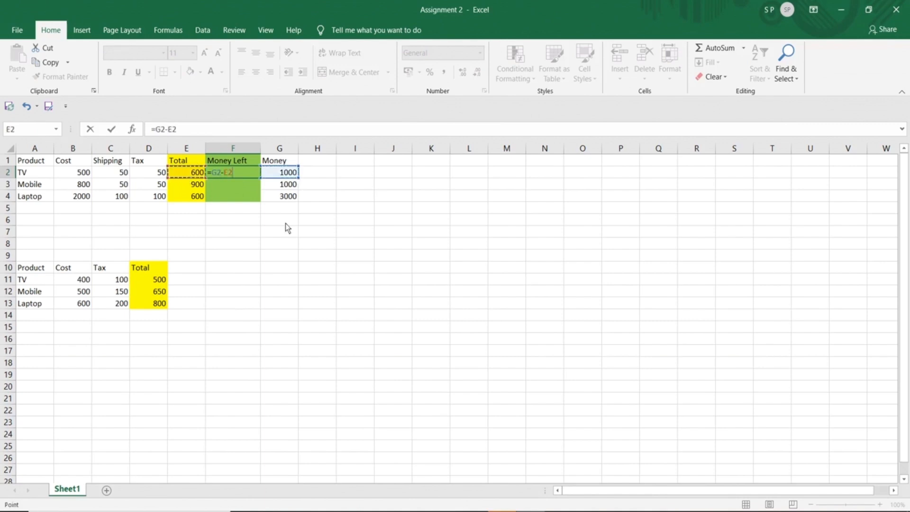
pyautogui.press('Return')
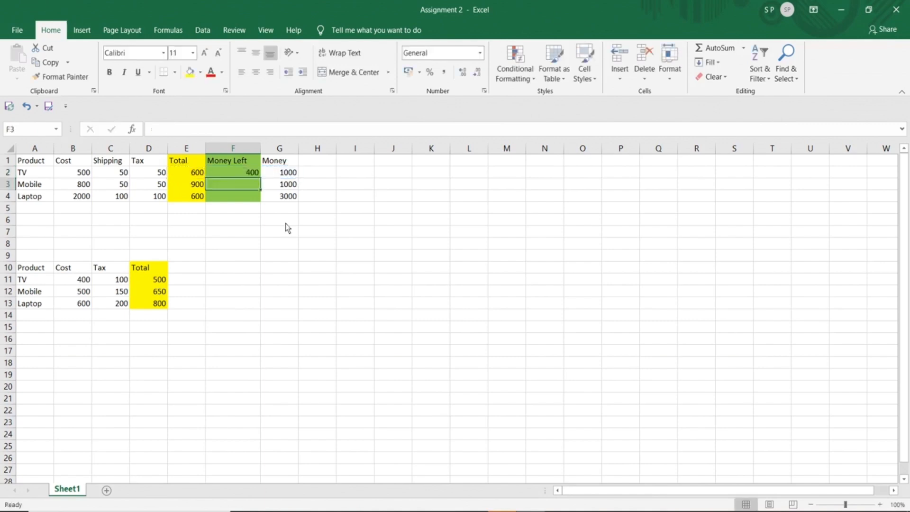
# Fill the F2 money left formula down through F4 for the Mobile and Laptop rows
pyautogui.click(237, 173)
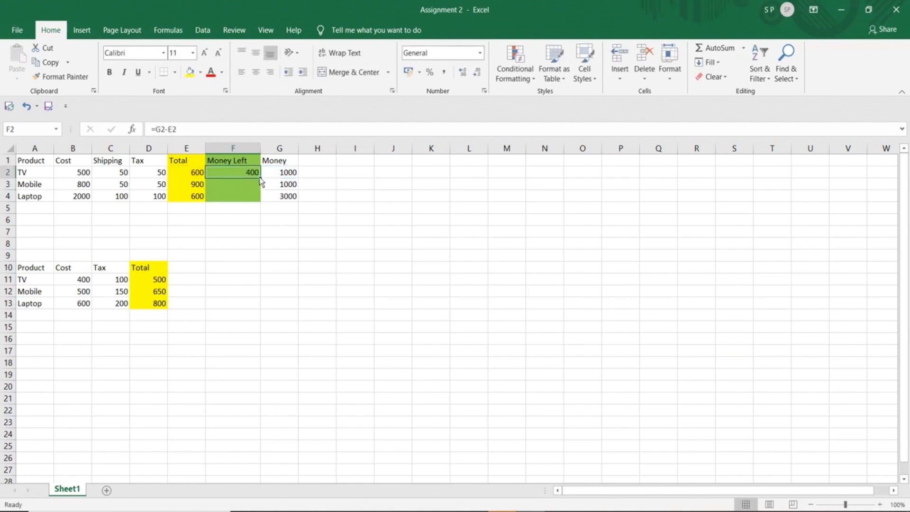
pyautogui.moveTo(260, 178); pyautogui.dragTo(260, 203)
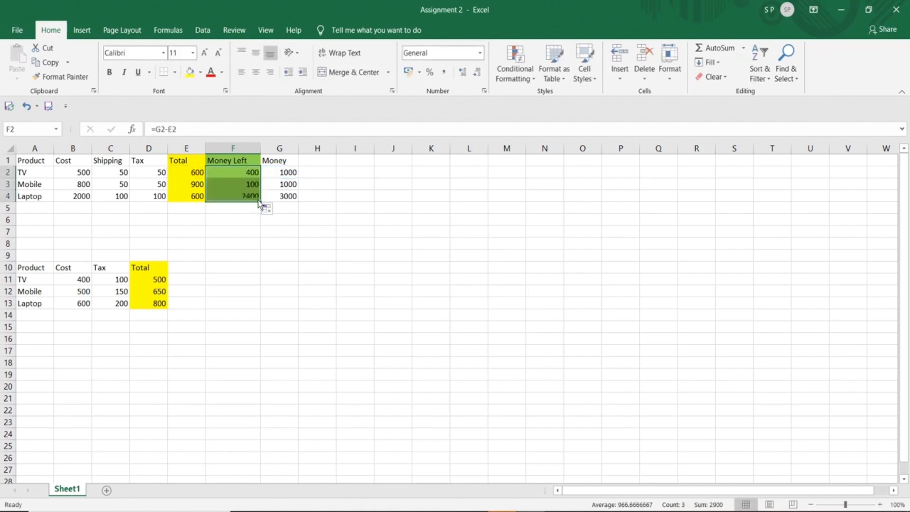
pyautogui.click(273, 266)
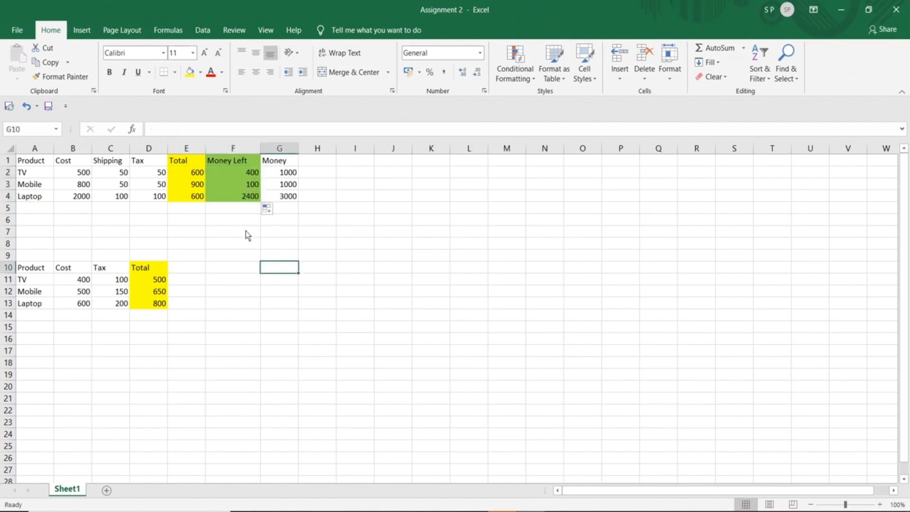
# Replace the Laptop total reference in E4 with the formula =SUM(B4+C4+D4)
pyautogui.click(180, 197)
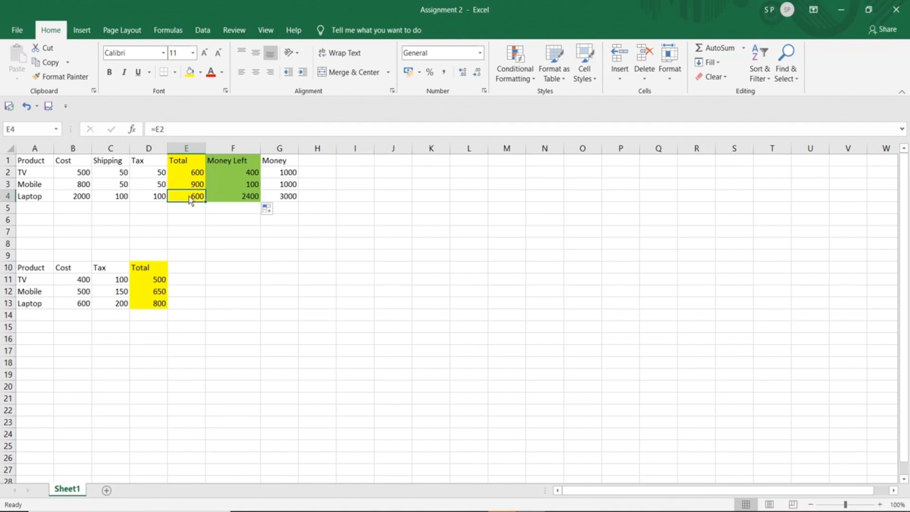
pyautogui.write('=sum')
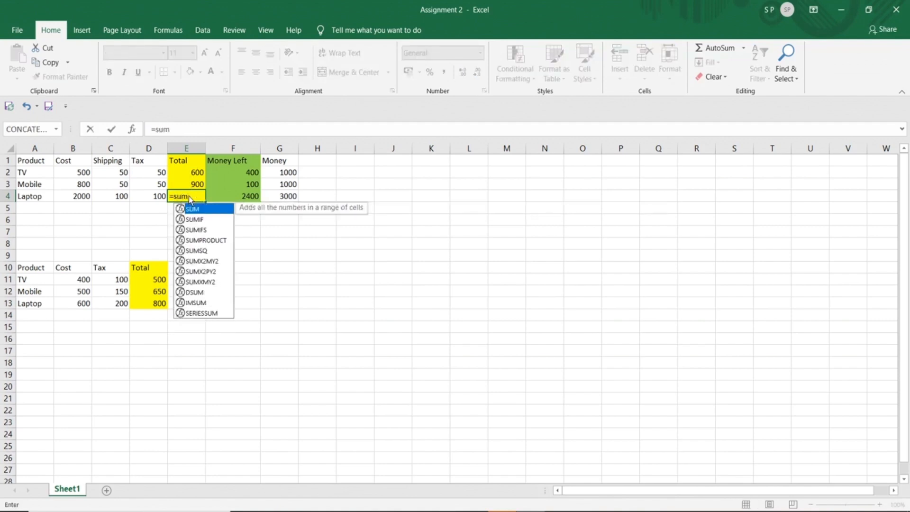
pyautogui.write('(')
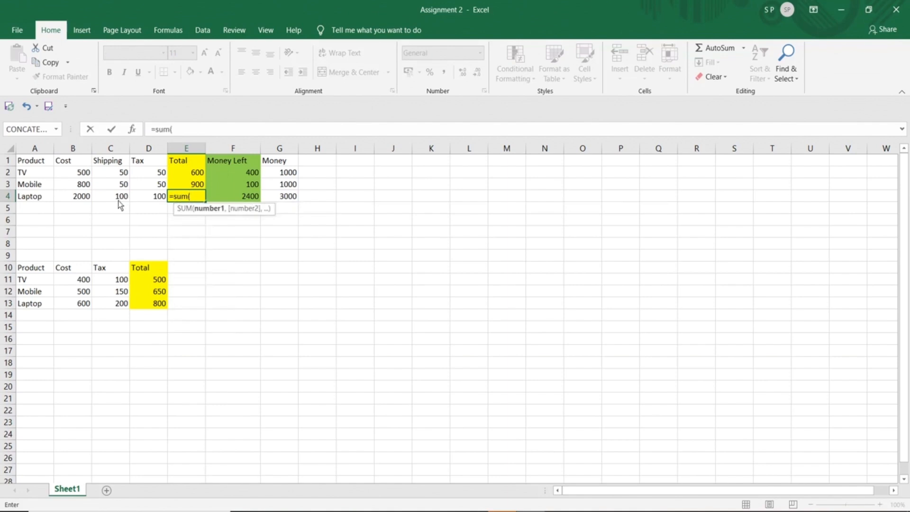
pyautogui.click(83, 201)
pyautogui.write('+')
pyautogui.click(108, 200)
pyautogui.write('+')
pyautogui.click(147, 199)
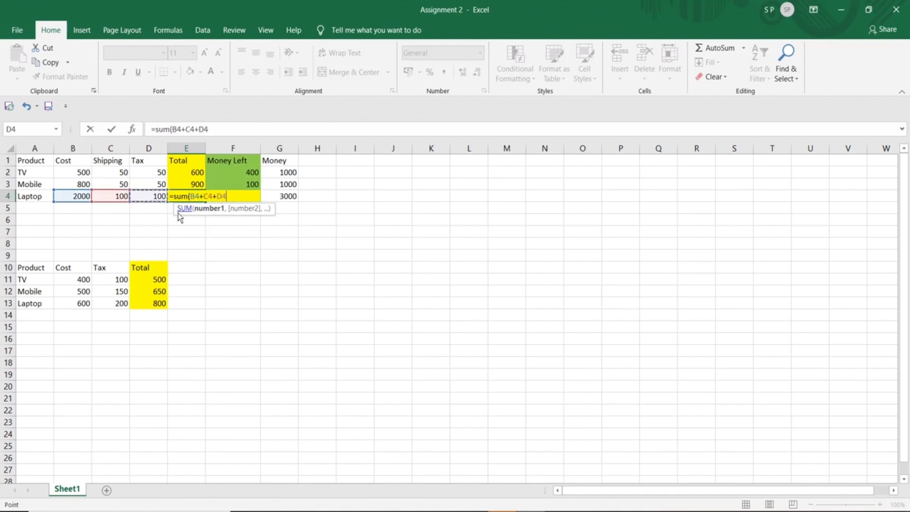
pyautogui.press('Return')
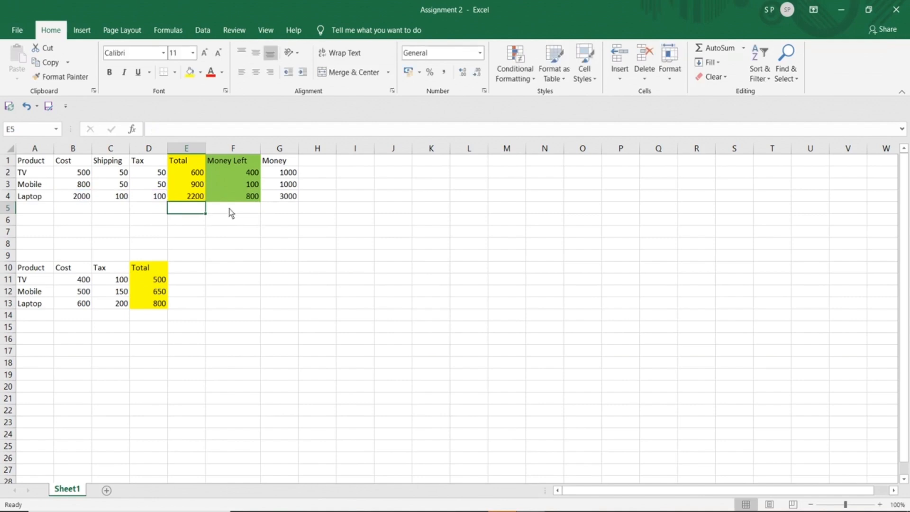
# Set the TV tax in D2 to 150 and check the TV row's Total and Money Left formulas
pyautogui.click(196, 174)
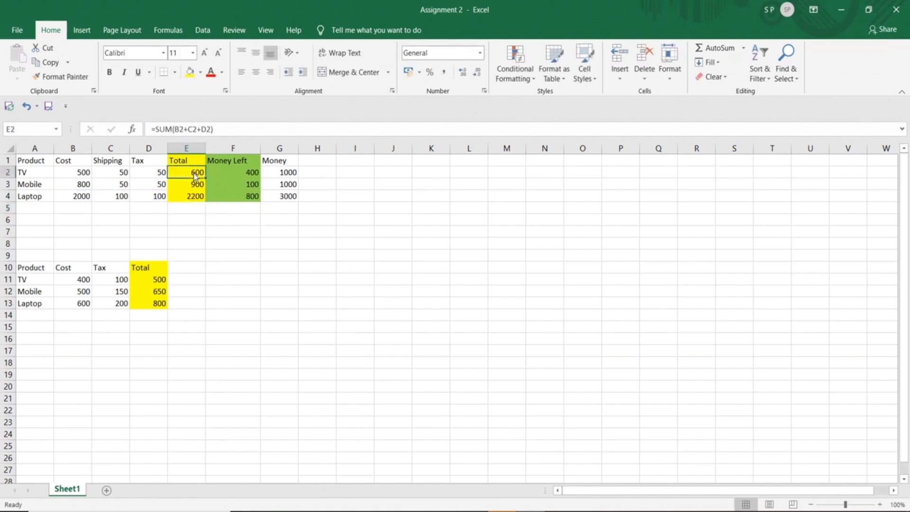
pyautogui.doubleClick(162, 174)
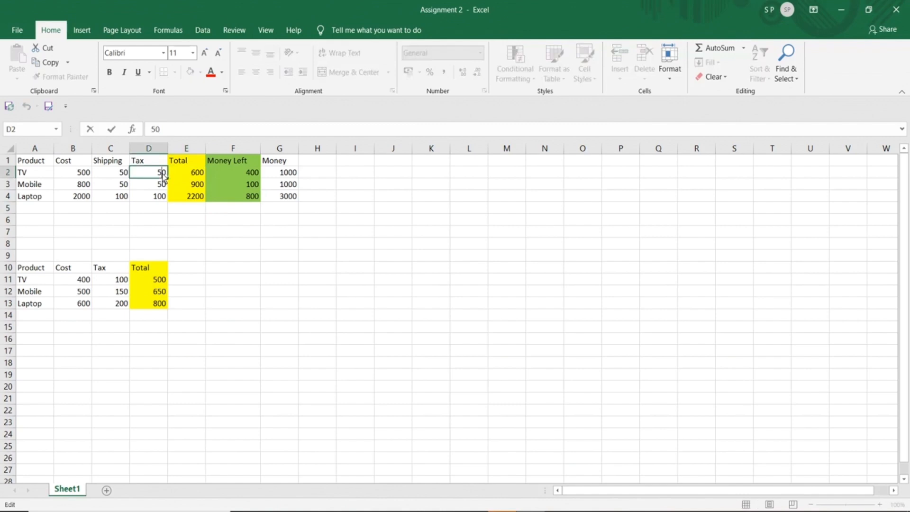
pyautogui.write('1')
pyautogui.press('Return')
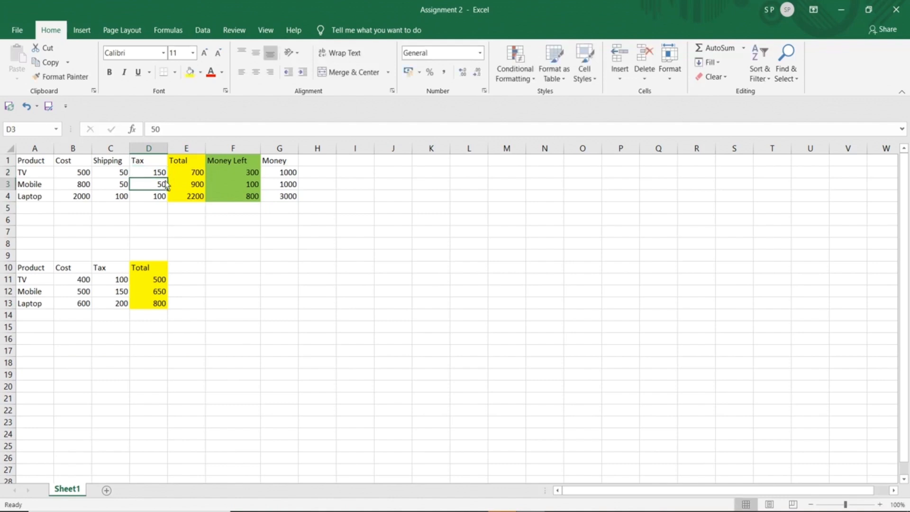
pyautogui.click(160, 174)
pyautogui.click(184, 177)
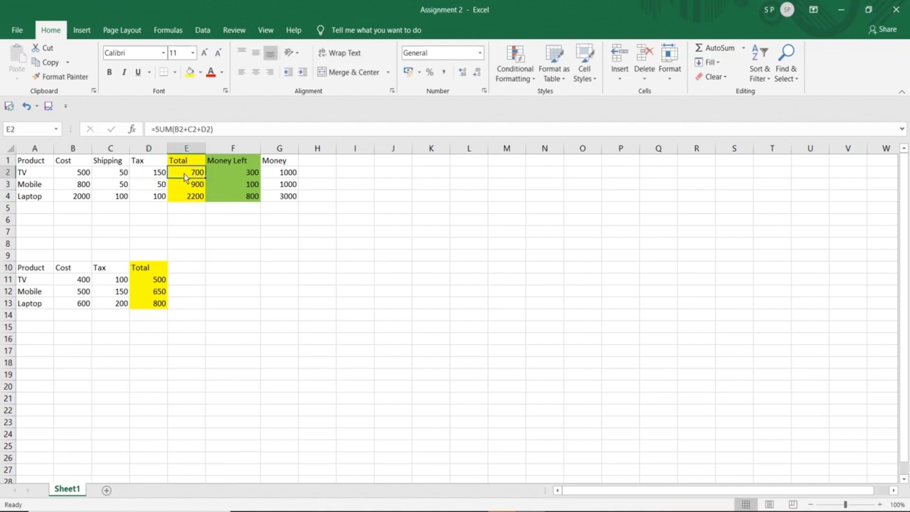
pyautogui.click(231, 172)
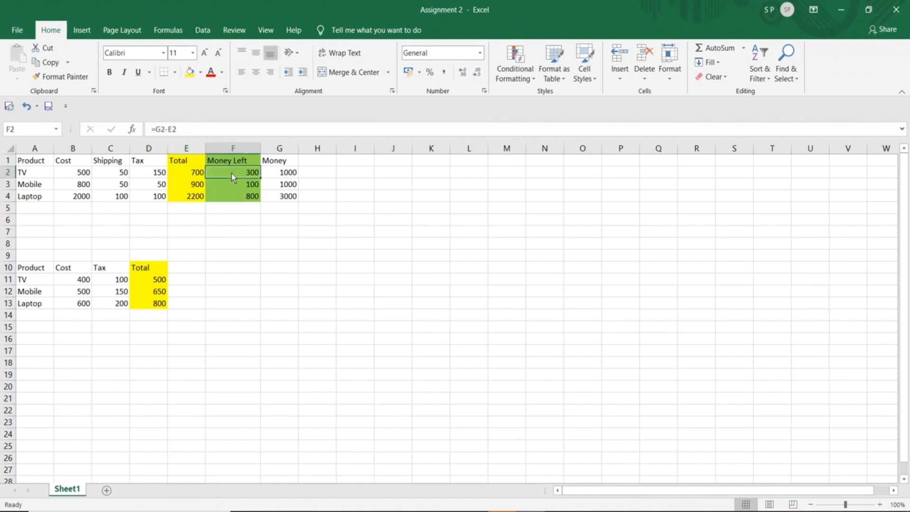
# Set the Mobile tax in D3 to 150
pyautogui.click(159, 187)
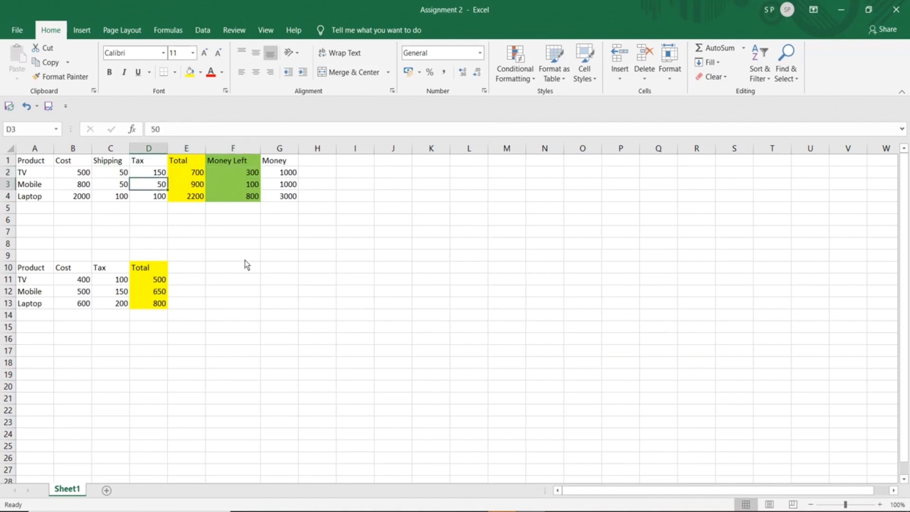
pyautogui.doubleClick(161, 186)
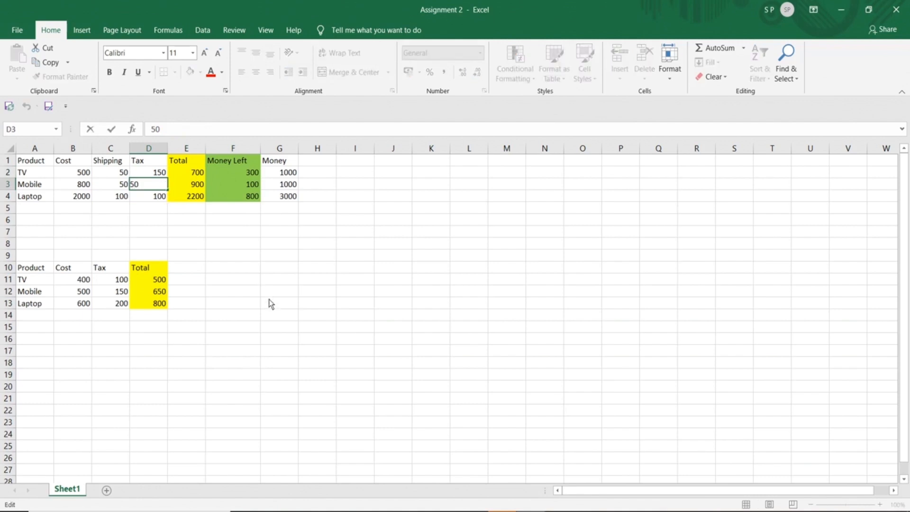
pyautogui.write('1')
pyautogui.press('Return')
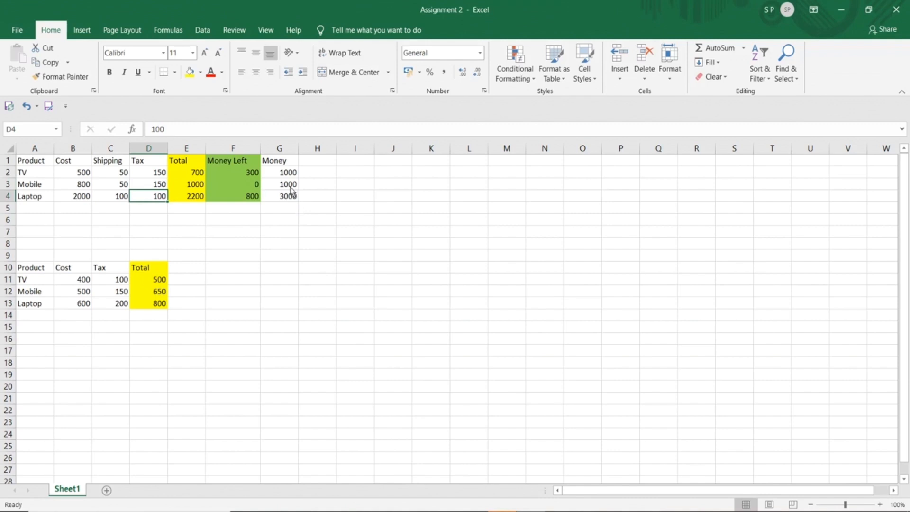
# Set the Laptop money in G4 to 2800
pyautogui.click(292, 201)
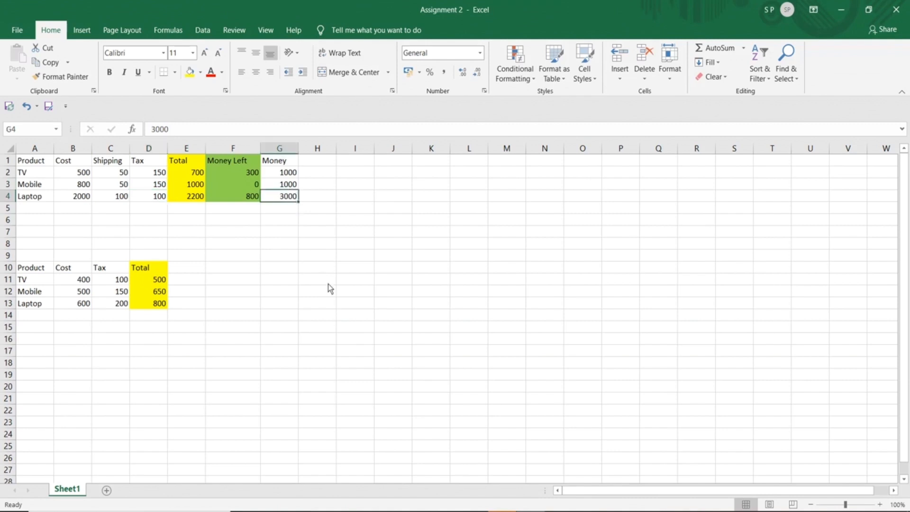
pyautogui.doubleClick(287, 199)
pyautogui.press('BackSpace')
pyautogui.press('BackSpace')
pyautogui.press('BackSpace')
pyautogui.press('BackSpace')
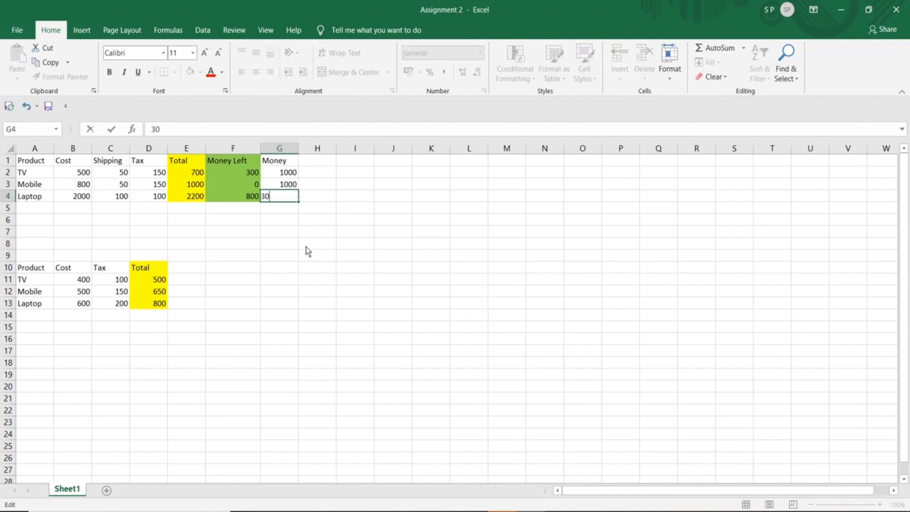
pyautogui.write('2800')
pyautogui.press('Return')
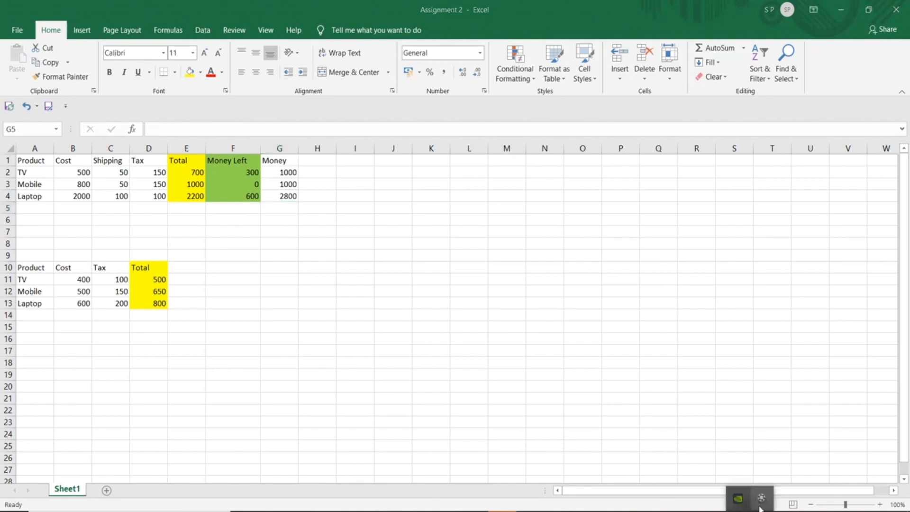
pyautogui.click(761, 498)
pyautogui.click(874, 485)
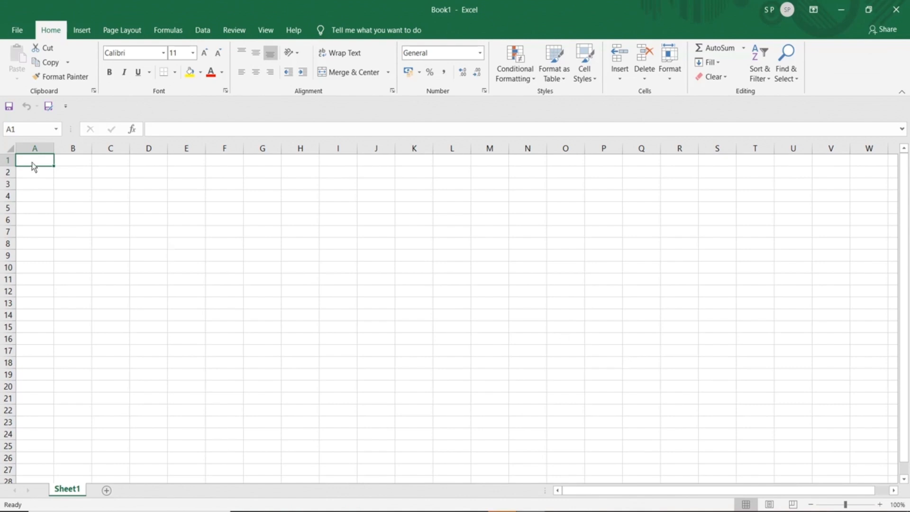
# Enter the numbers 1 to 4 in cells A3 through A6 of the blank workbook and 2 in B2
pyautogui.click(35, 185)
pyautogui.write('1')
pyautogui.press('Return')
pyautogui.write('2')
pyautogui.press('Return')
pyautogui.write('3')
pyautogui.press('Return')
pyautogui.write('4')
pyautogui.press('Return')
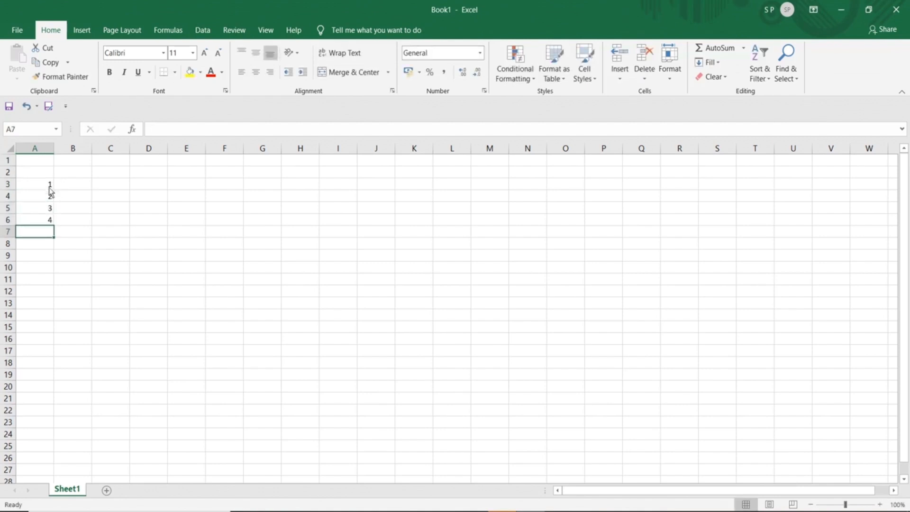
pyautogui.click(72, 175)
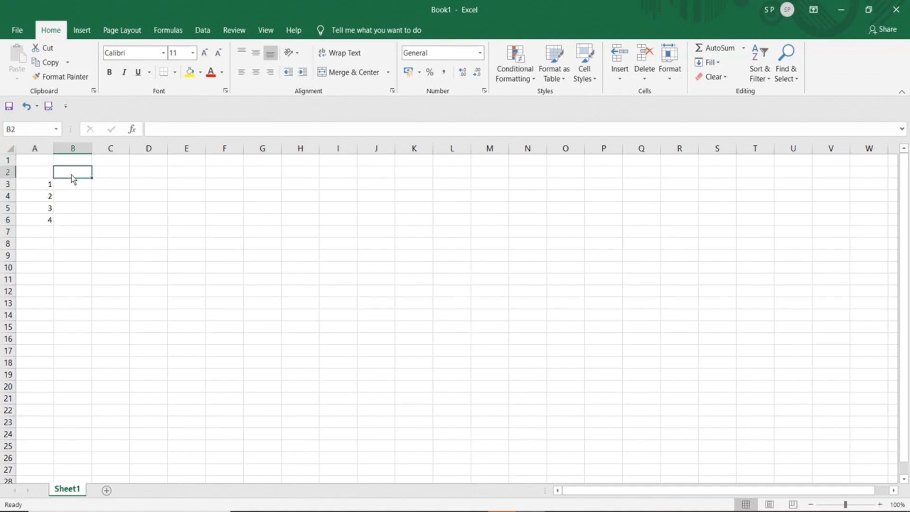
pyautogui.write('2')
# Enter the formula =A3*B2 in cell B3 to multiply the first number by the value in B2
pyautogui.click(69, 189)
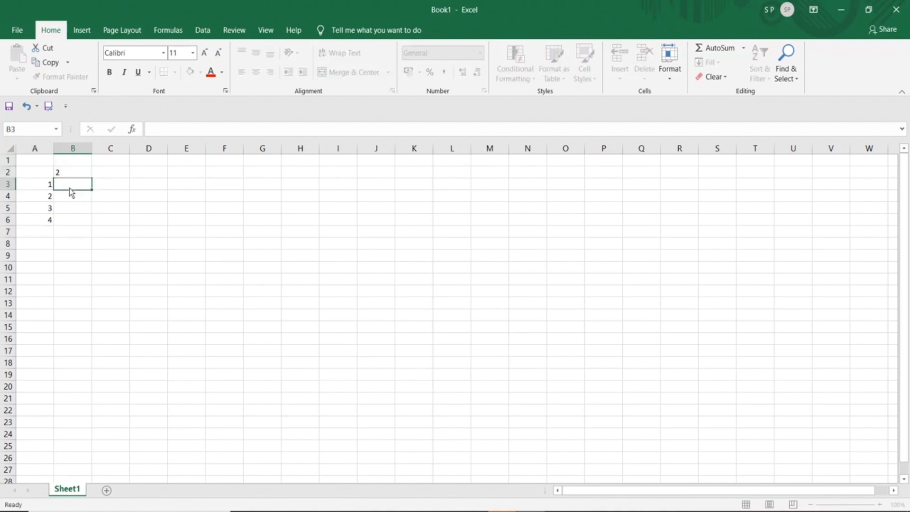
pyautogui.write('=')
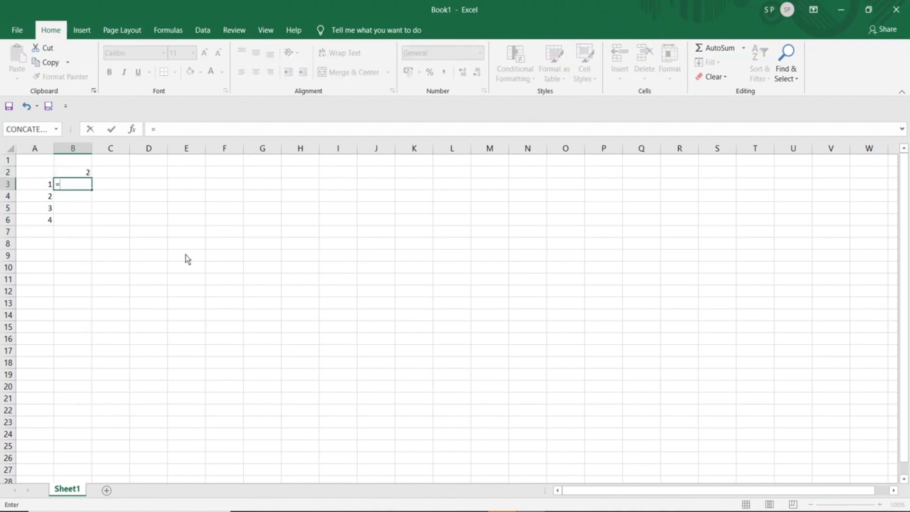
pyautogui.click(45, 186)
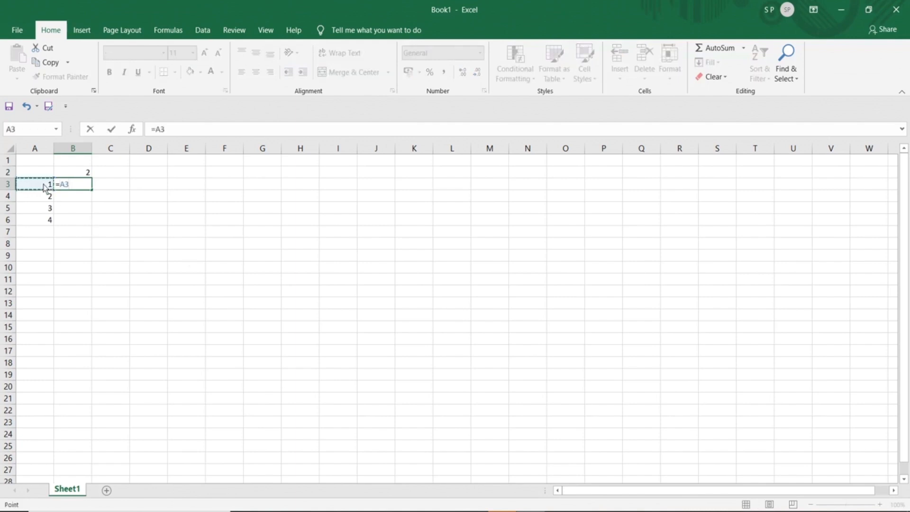
pyautogui.write('*')
pyautogui.click(80, 174)
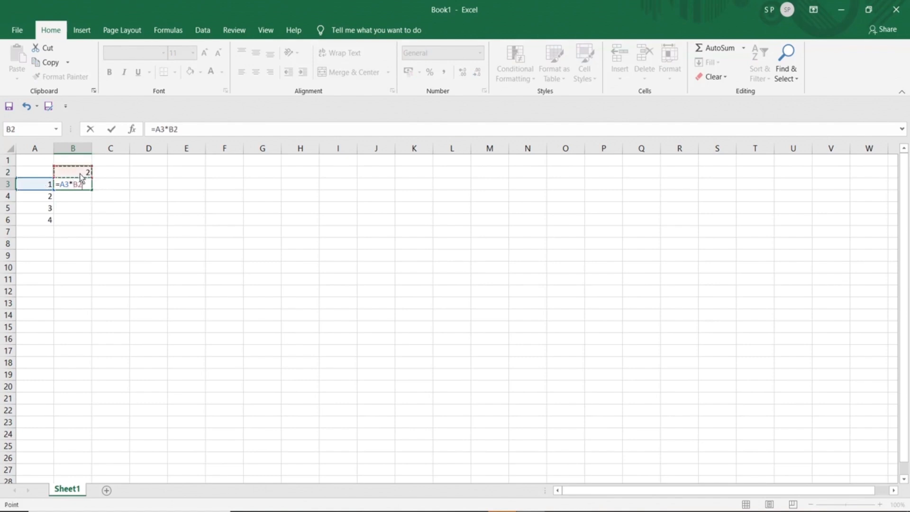
pyautogui.press('Return')
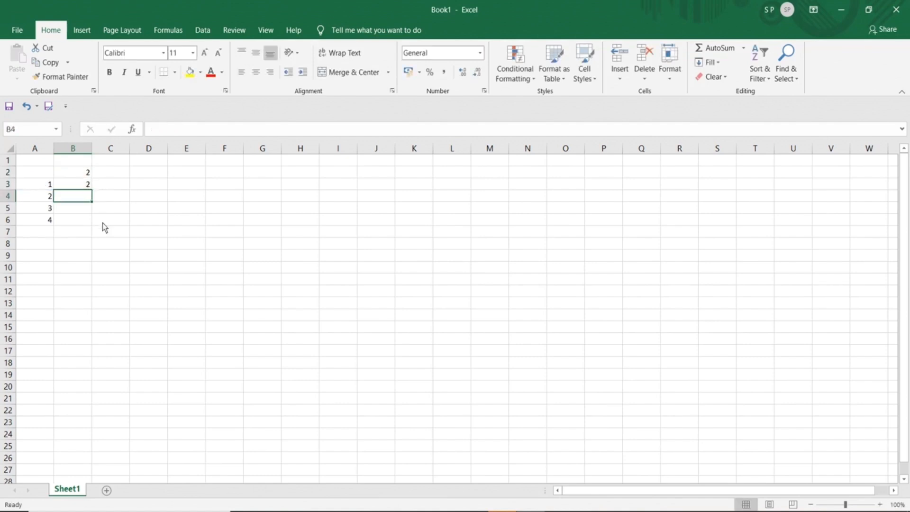
# Fill the B3 formula down through cell B6
pyautogui.click(74, 185)
pyautogui.moveTo(92, 191); pyautogui.dragTo(91, 223)
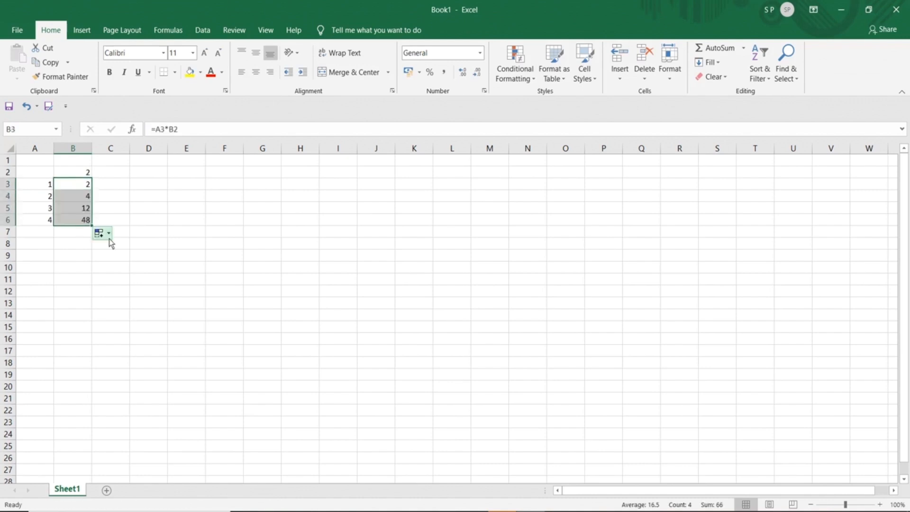
pyautogui.click(188, 230)
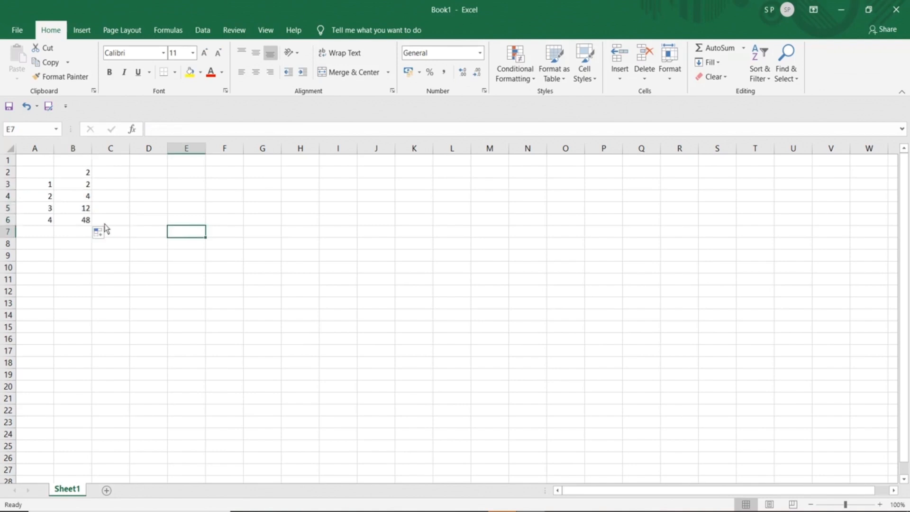
# Examine the copied formula in B6 and compare it with multiplying each number in column A by B2
pyautogui.click(47, 223)
pyautogui.click(86, 175)
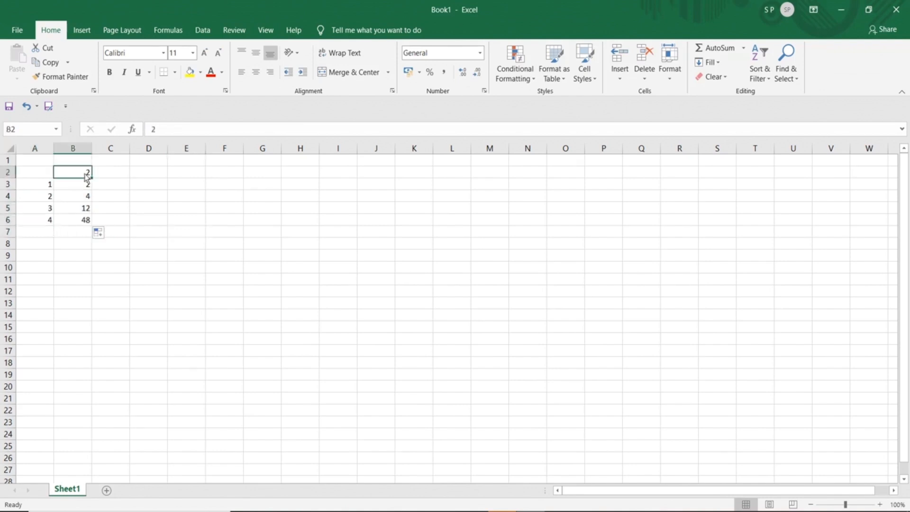
pyautogui.click(75, 223)
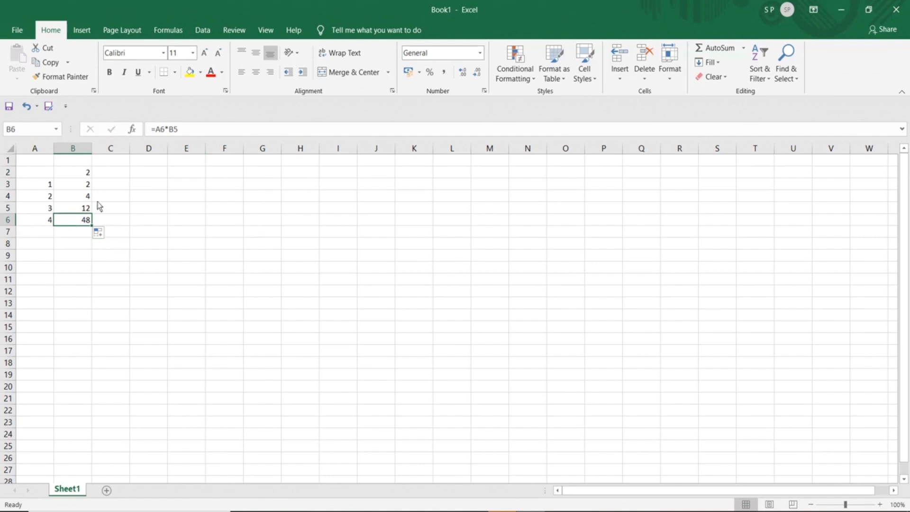
pyautogui.click(74, 177)
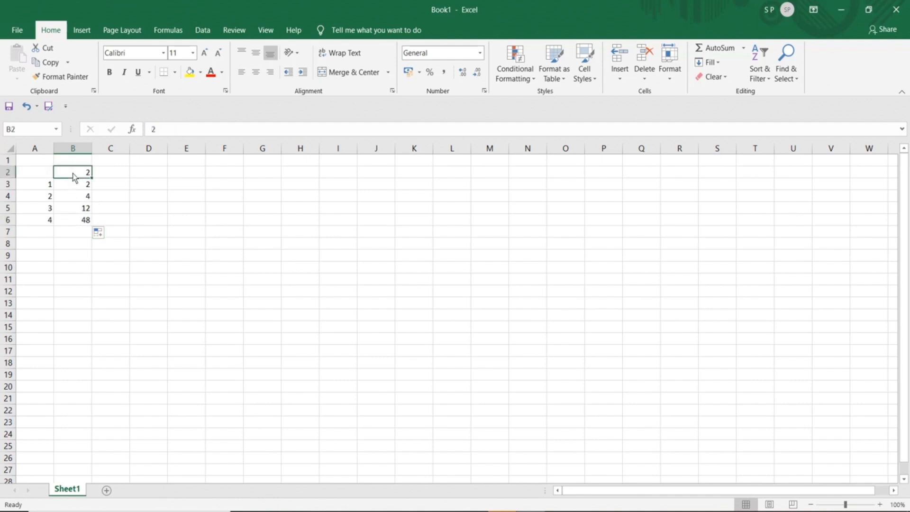
pyautogui.click(47, 185)
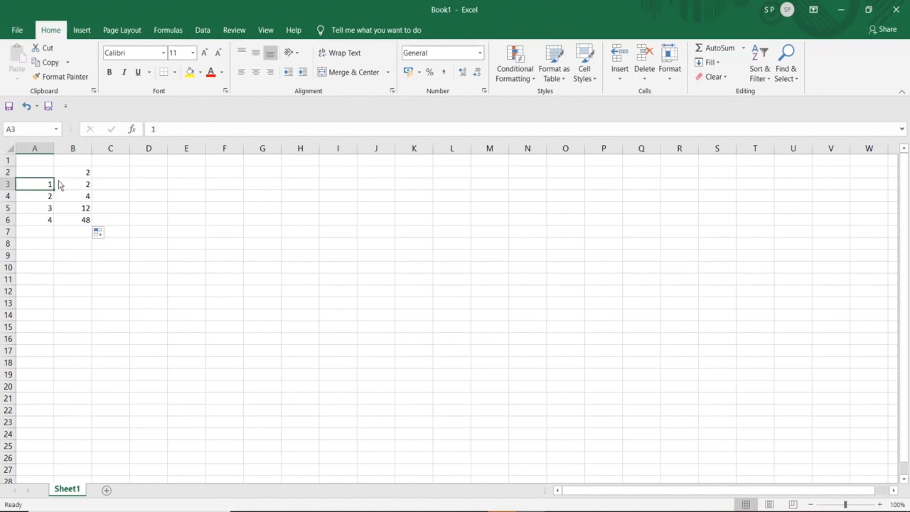
pyautogui.click(75, 173)
pyautogui.click(45, 199)
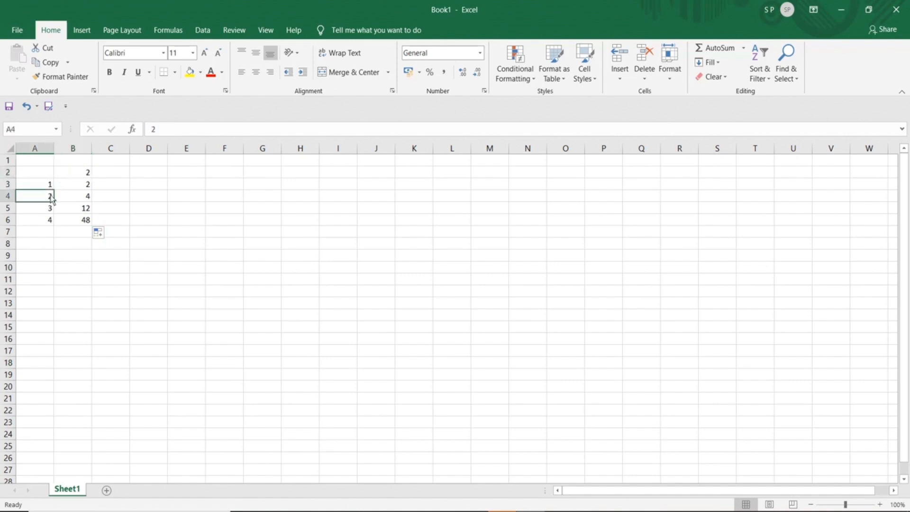
pyautogui.click(75, 176)
pyautogui.click(43, 209)
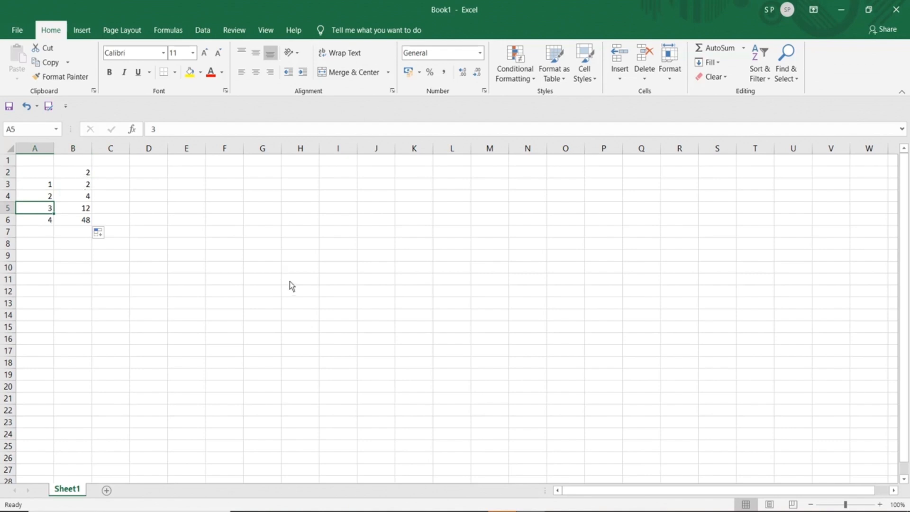
pyautogui.click(749, 511)
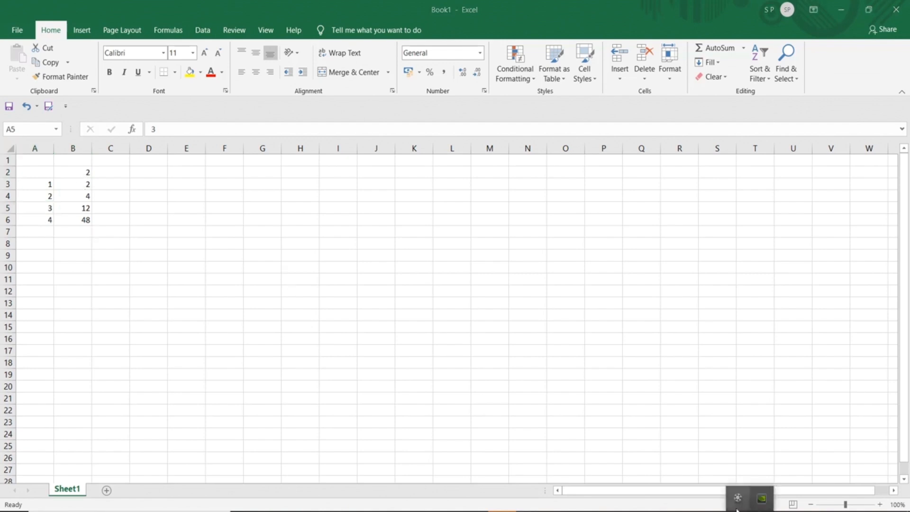
pyautogui.click(738, 499)
pyautogui.click(837, 481)
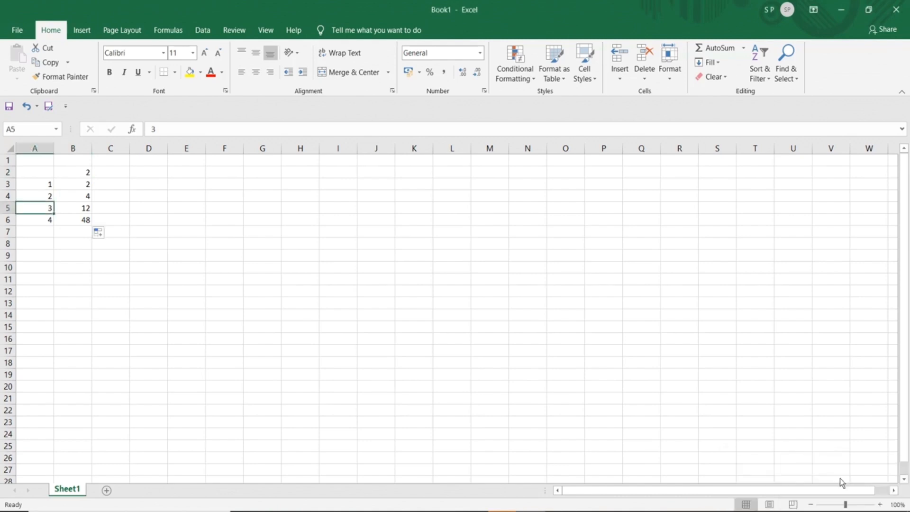
# Cycle the B2 reference in the B3 formula through its absolute, mixed and relative forms
pyautogui.click(79, 176)
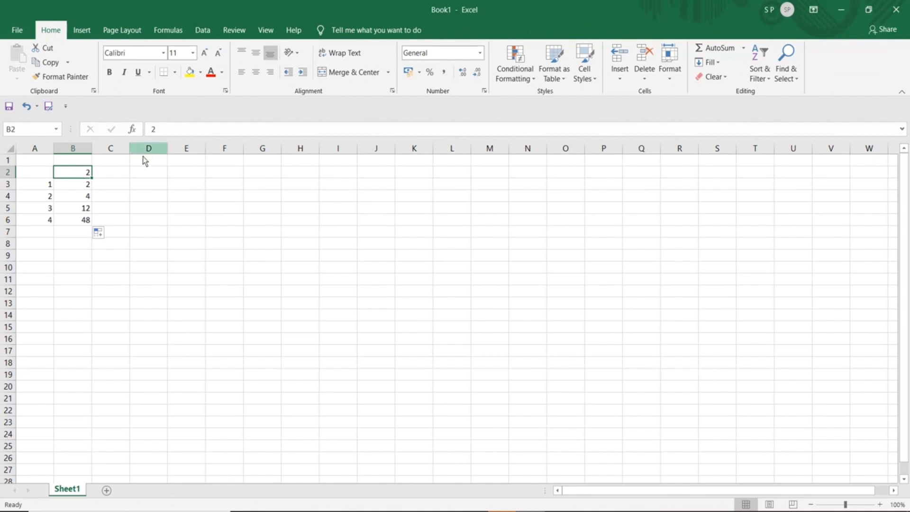
pyautogui.click(70, 187)
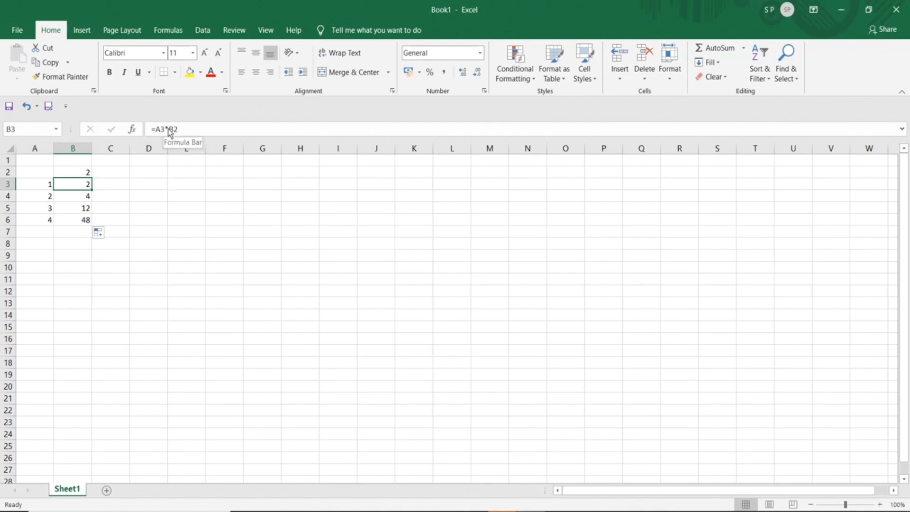
pyautogui.moveTo(168, 128); pyautogui.dragTo(177, 129)
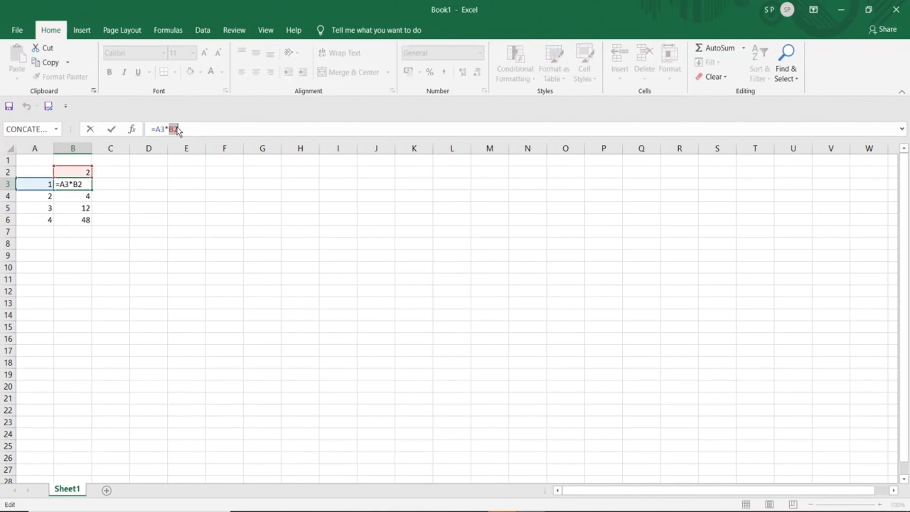
pyautogui.press('F4')
pyautogui.press('F4')
pyautogui.press('F4')
pyautogui.press('F4')
# Open Notepad and place its window beside the number table
pyautogui.press('super')
pyautogui.write('notepad')
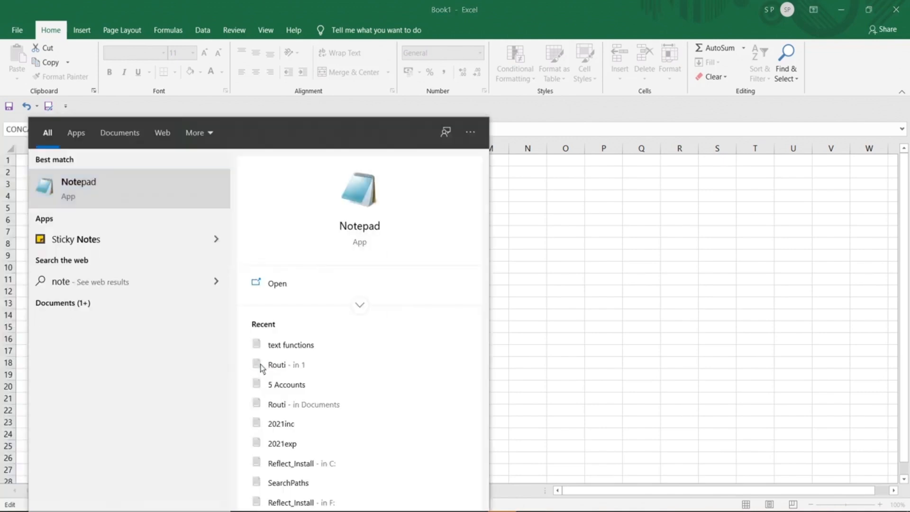
pyautogui.press('Return')
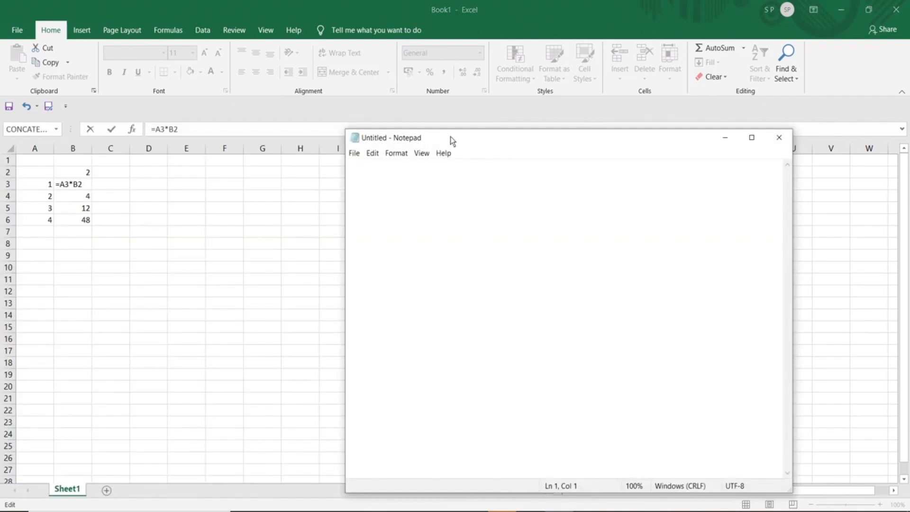
pyautogui.moveTo(450, 137); pyautogui.dragTo(472, 134)
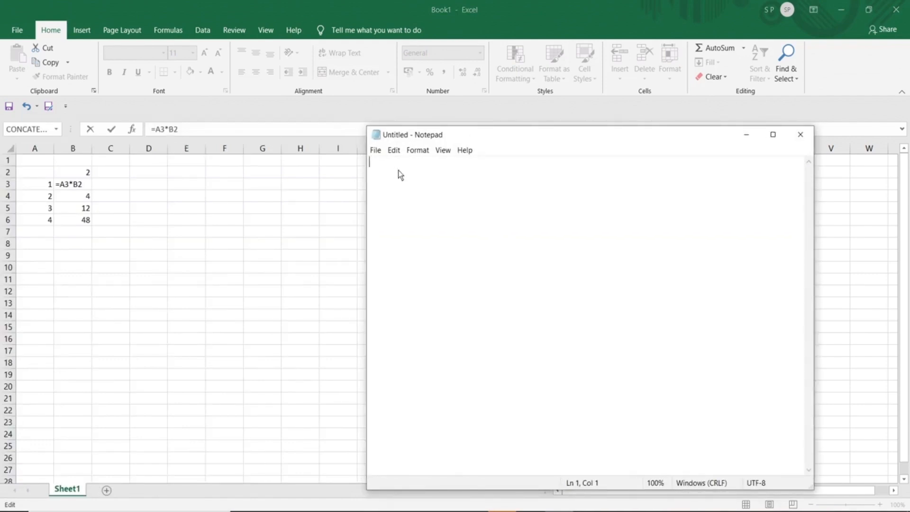
# Set the Notepad font size to 24
pyautogui.click(417, 151)
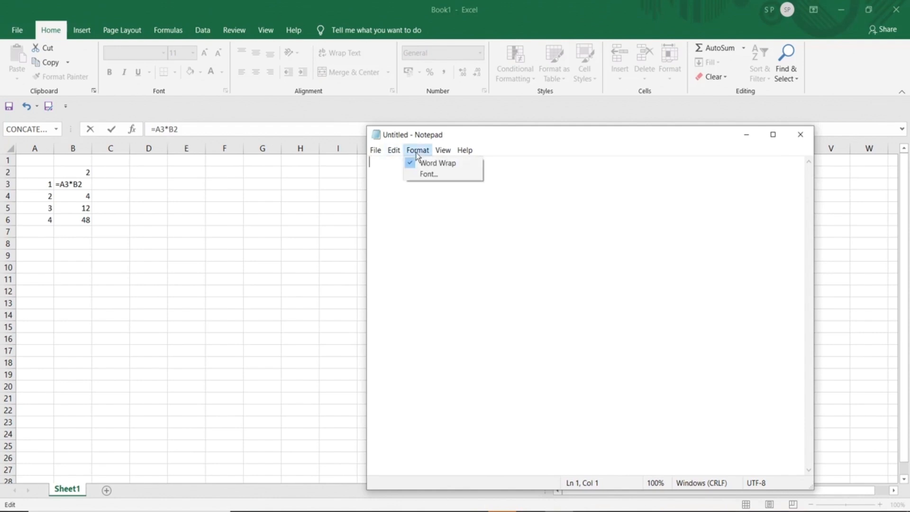
pyautogui.click(428, 175)
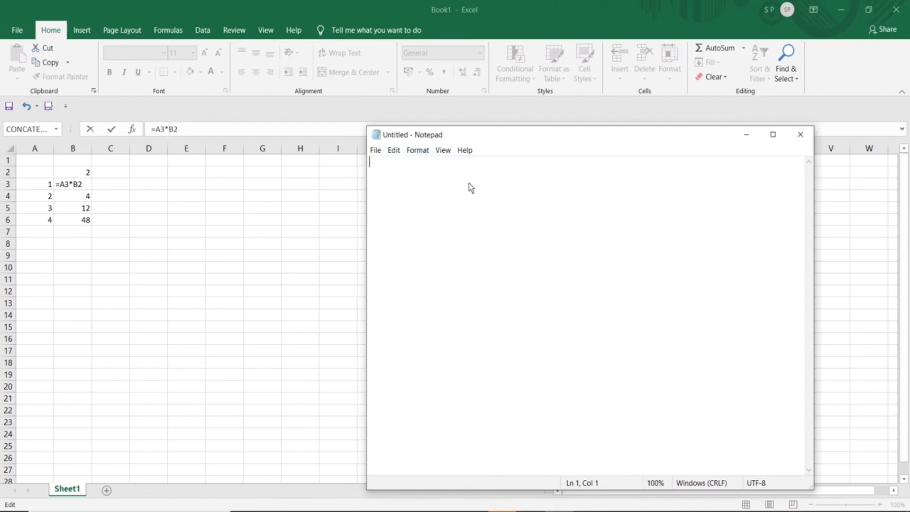
pyautogui.moveTo(599, 280); pyautogui.dragTo(599, 298)
pyautogui.click(578, 264)
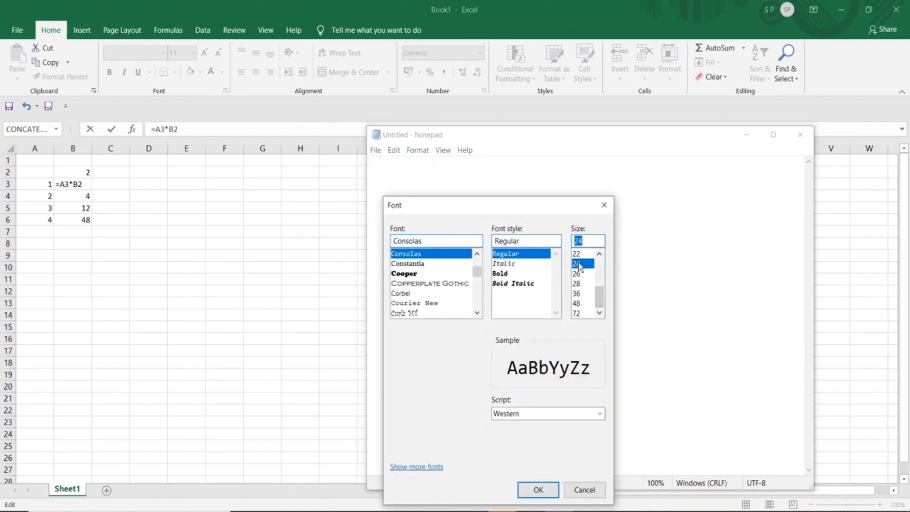
pyautogui.click(538, 490)
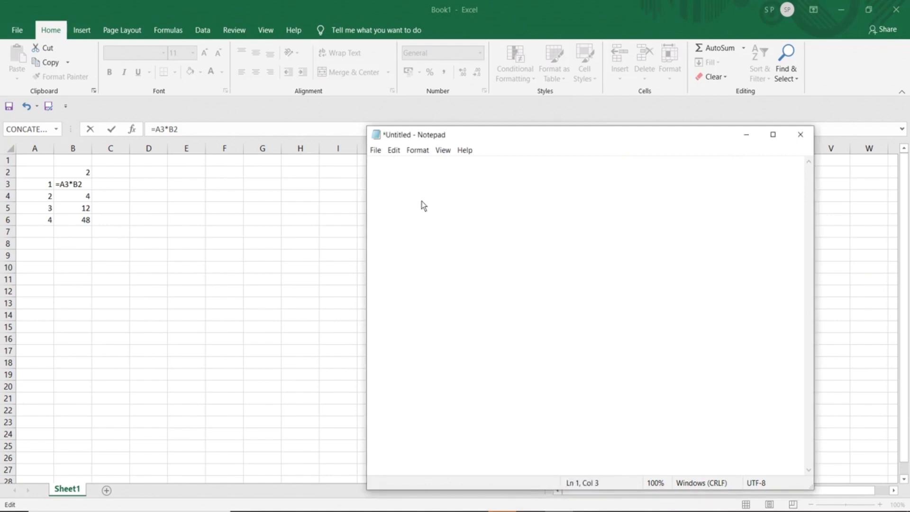
# List the reference forms B2, $B$2, B$2, $B2 and B2 on separate lines in the note
pyautogui.write('B2')
pyautogui.press('Return')
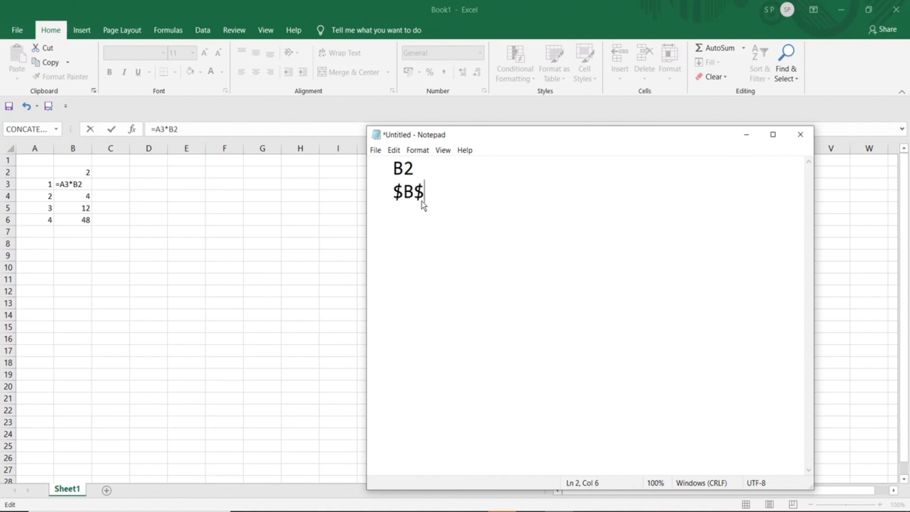
pyautogui.write('2')
pyautogui.press('Return')
pyautogui.write('B$2')
pyautogui.press('Return')
pyautogui.write('$B2')
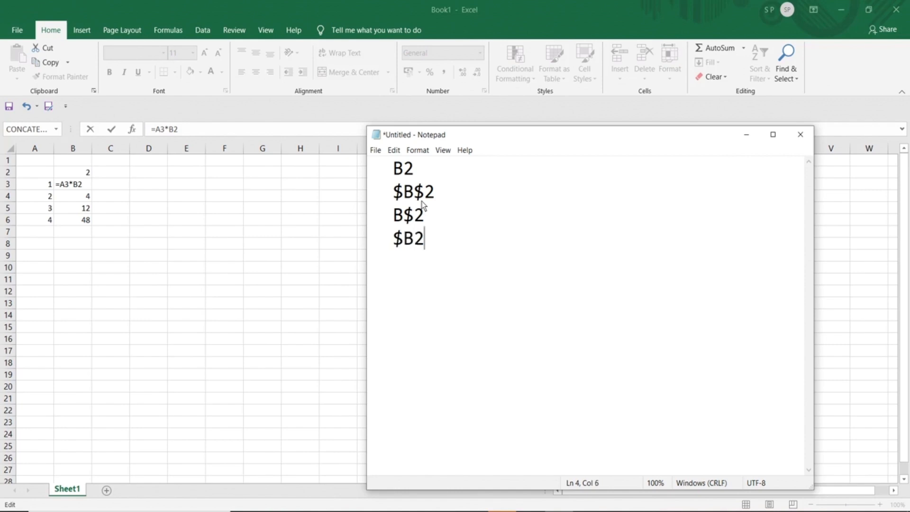
pyautogui.press('Return')
pyautogui.write('B2')
# Highlight the listed references, comparing the plain B2 line with the $B$2 line
pyautogui.moveTo(393, 168); pyautogui.dragTo(443, 297)
pyautogui.click(423, 177)
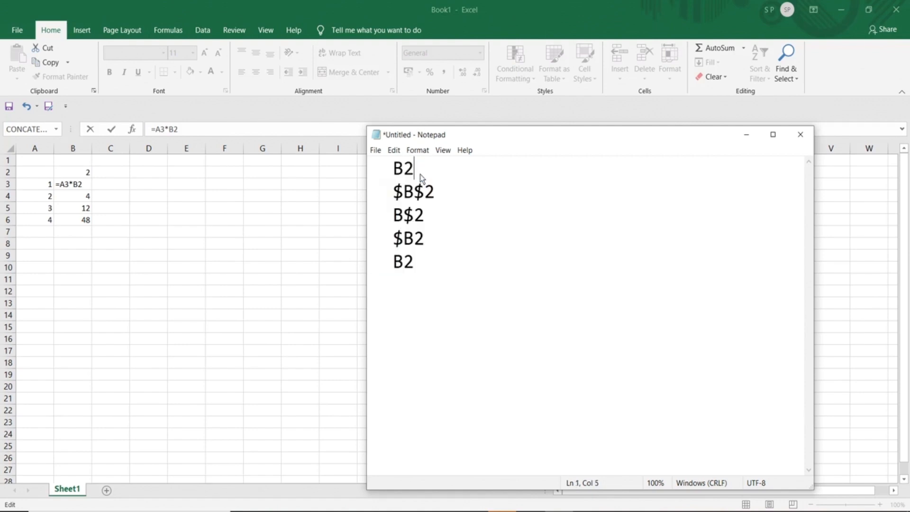
pyautogui.click(394, 169)
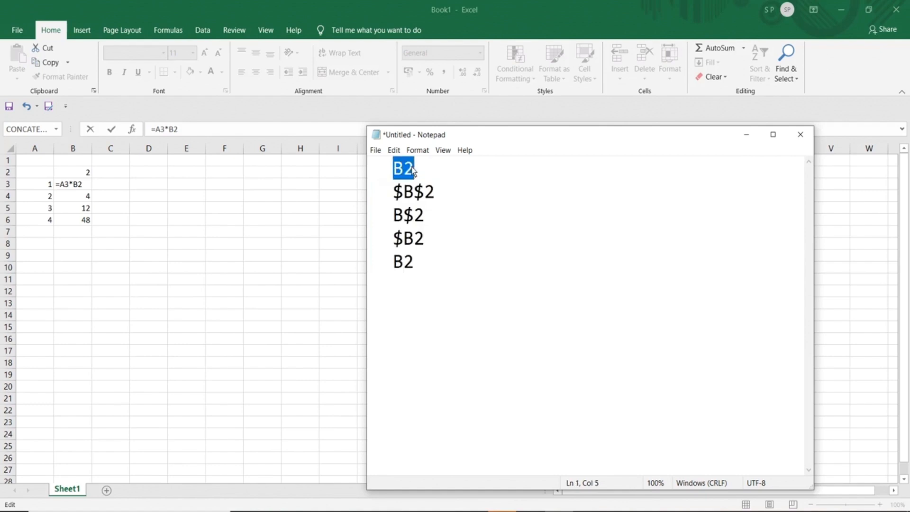
pyautogui.click(396, 193)
pyautogui.moveTo(396, 194); pyautogui.dragTo(432, 195)
pyautogui.click(439, 191)
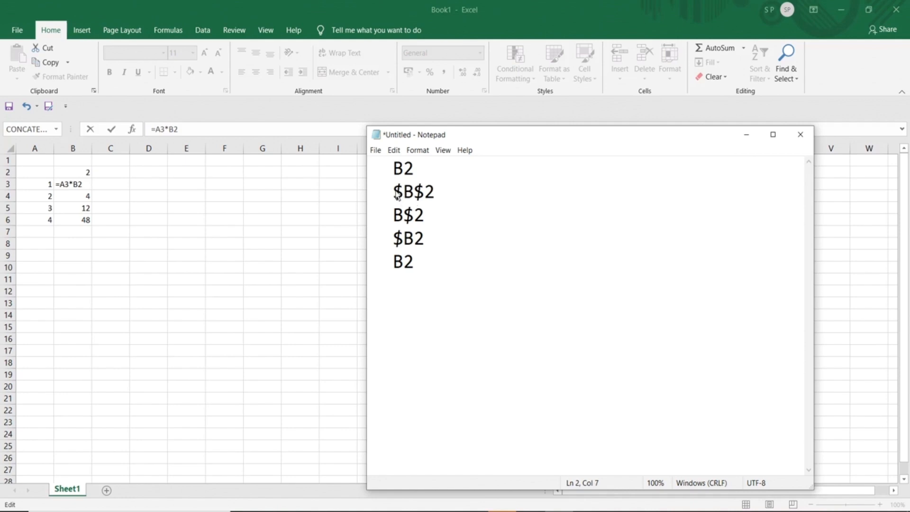
pyautogui.moveTo(394, 194); pyautogui.dragTo(434, 193)
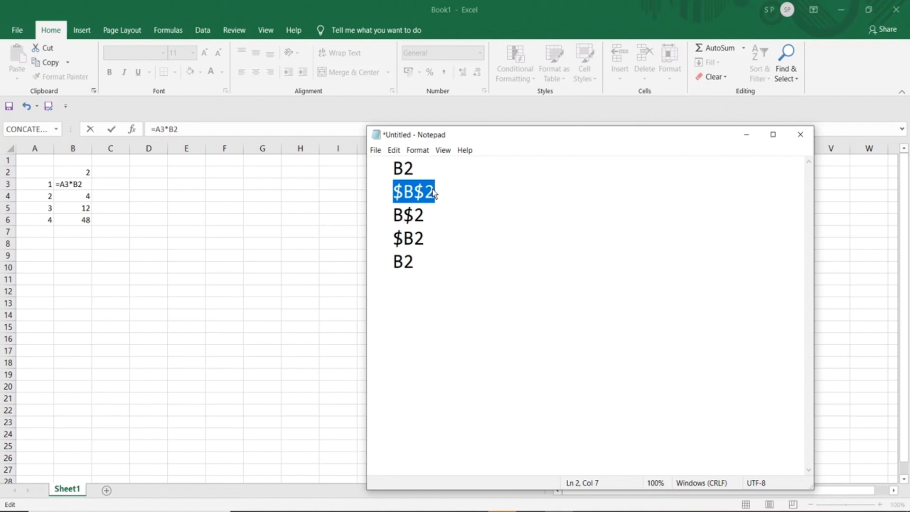
# Annotate the $B$2 line of the note with "= Blocking Row and Column"
pyautogui.click(441, 190)
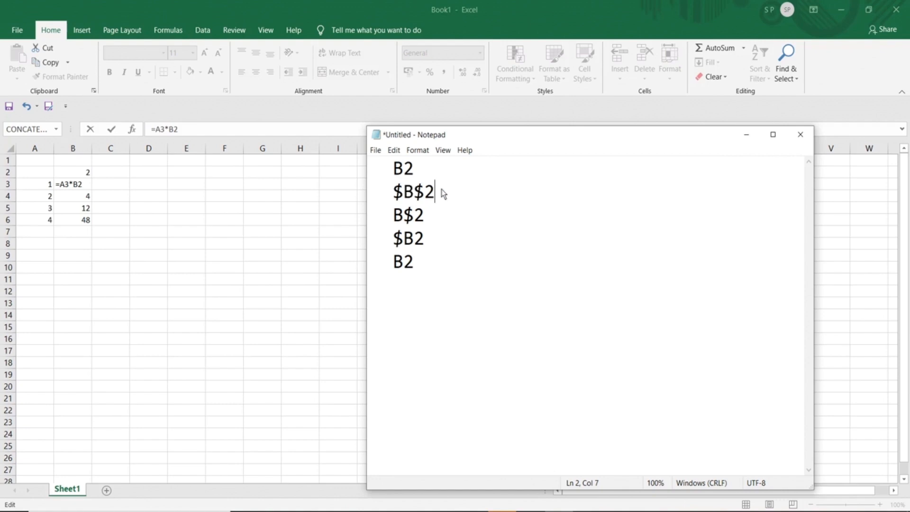
pyautogui.write('=   Bloc')
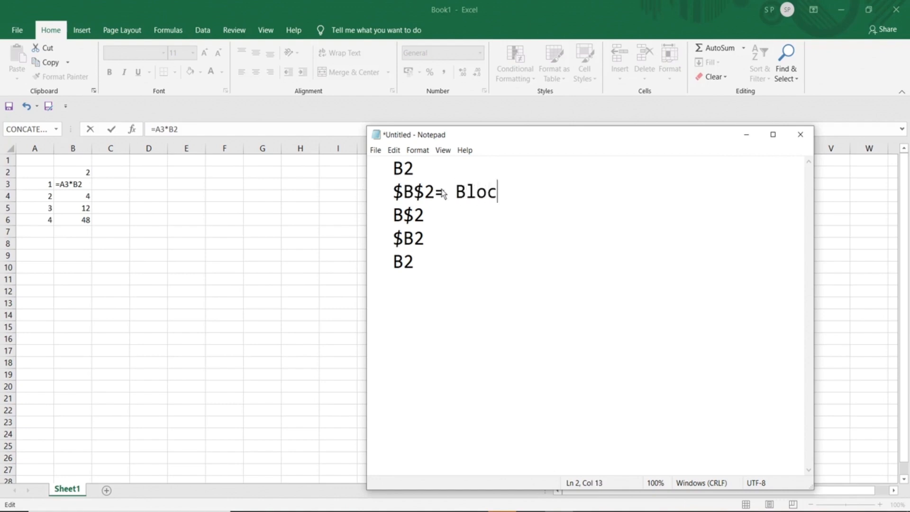
pyautogui.write('king Ro')
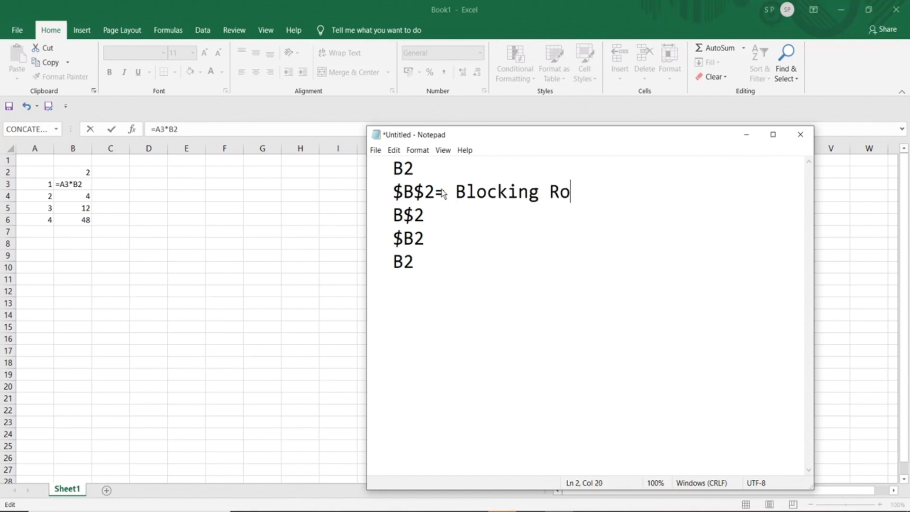
pyautogui.write('ws and ')
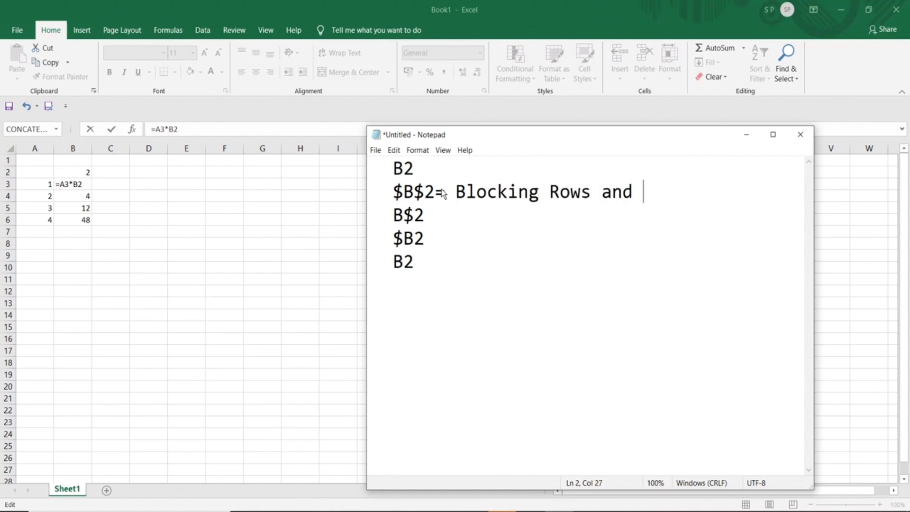
pyautogui.write('Column')
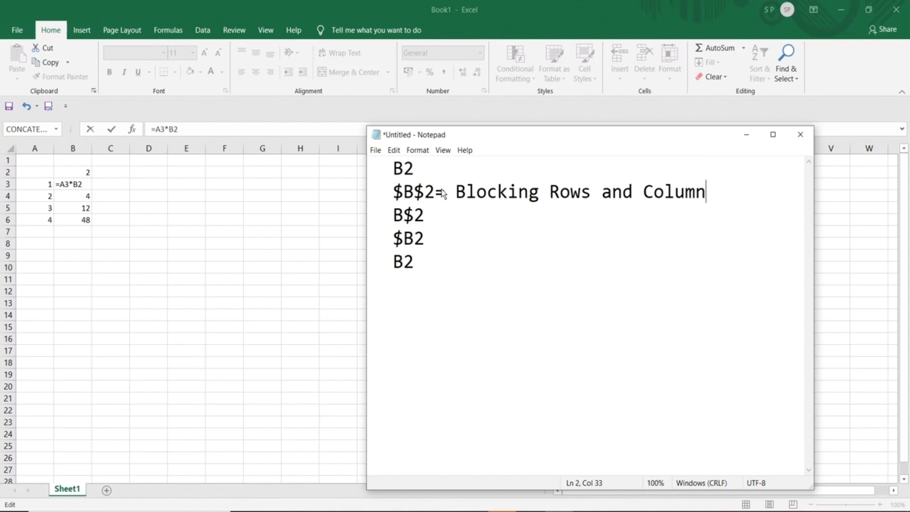
pyautogui.click(591, 195)
pyautogui.press('BackSpace')
# Annotate the B$2 line of the note with "= Blocking a Row"
pyautogui.click(442, 216)
pyautogui.write('= ')
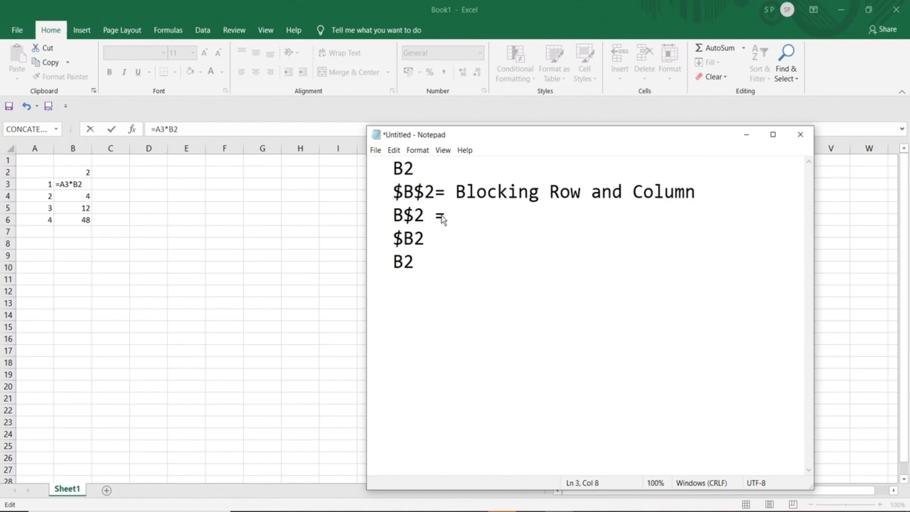
pyautogui.write('Blocking a ')
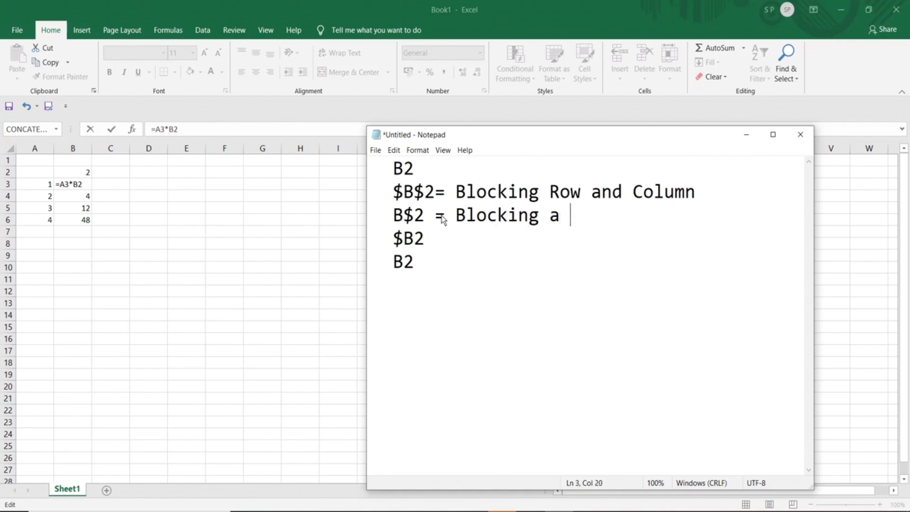
pyautogui.write('Row')
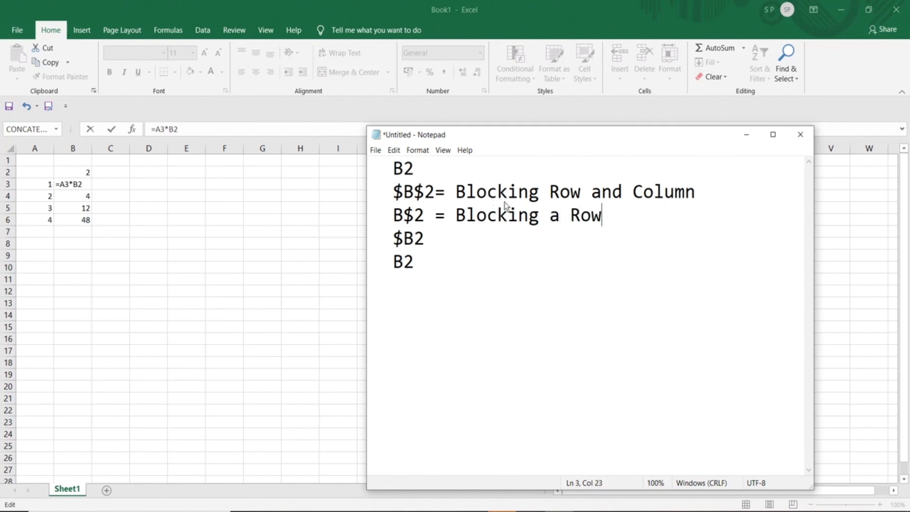
pyautogui.press('Return')
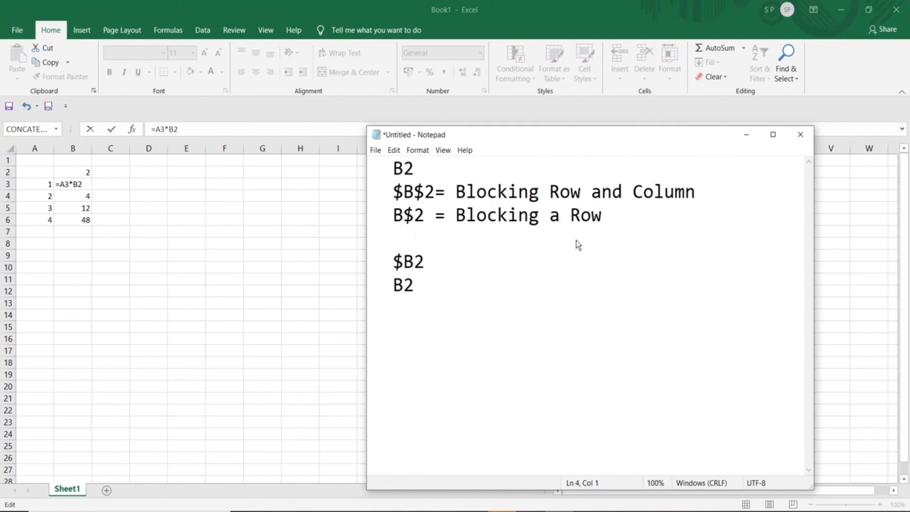
pyautogui.press('BackSpace')
# Annotate the $B2 line of the note with "= Blocking a Column"
pyautogui.press('Down')
pyautogui.write('= ')
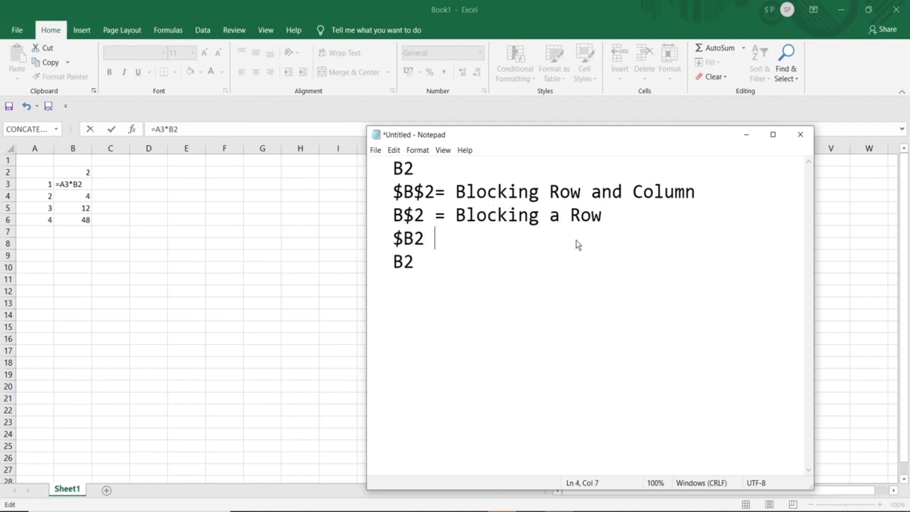
pyautogui.write('Blocking a Column')
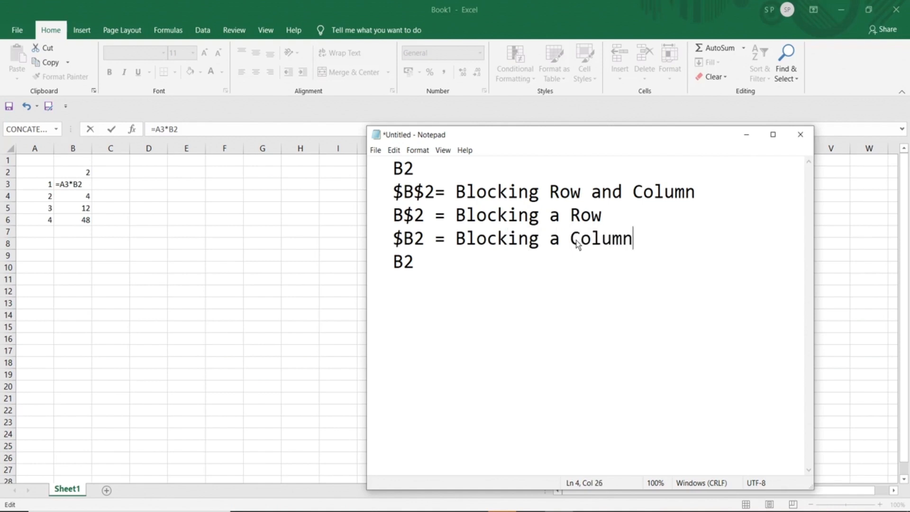
# Annotate both plain B2 lines, the last and the first of the note, with "= Normal"
pyautogui.press('Down')
pyautogui.write('= Normal')
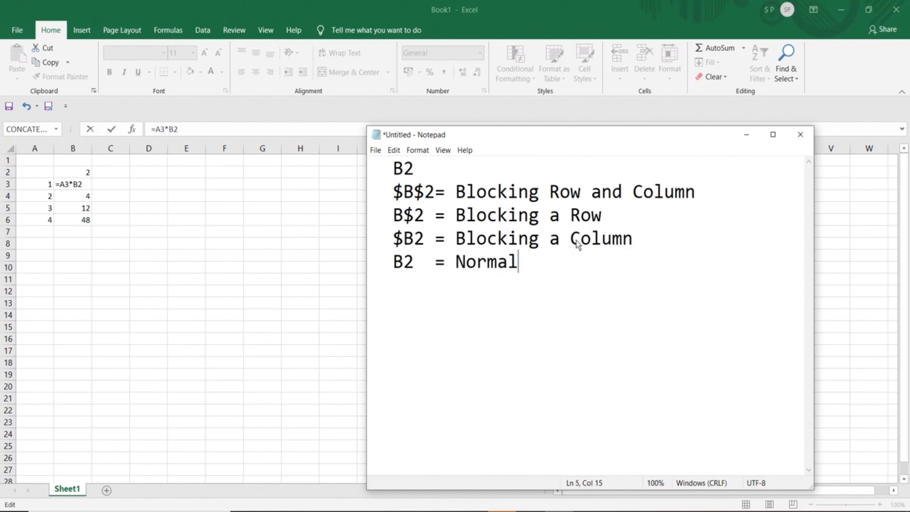
pyautogui.press('Up')
pyautogui.press('Up')
pyautogui.press('Up')
pyautogui.press('Up')
pyautogui.write('= Normal')
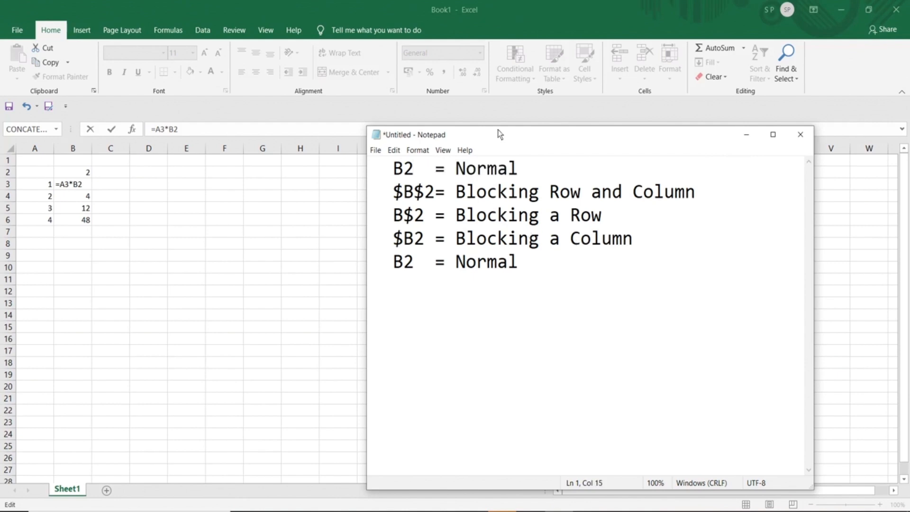
# Highlight the $B$2 reference in the note and minimize Notepad to return to the Excel sheet
pyautogui.moveTo(496, 143); pyautogui.dragTo(504, 189)
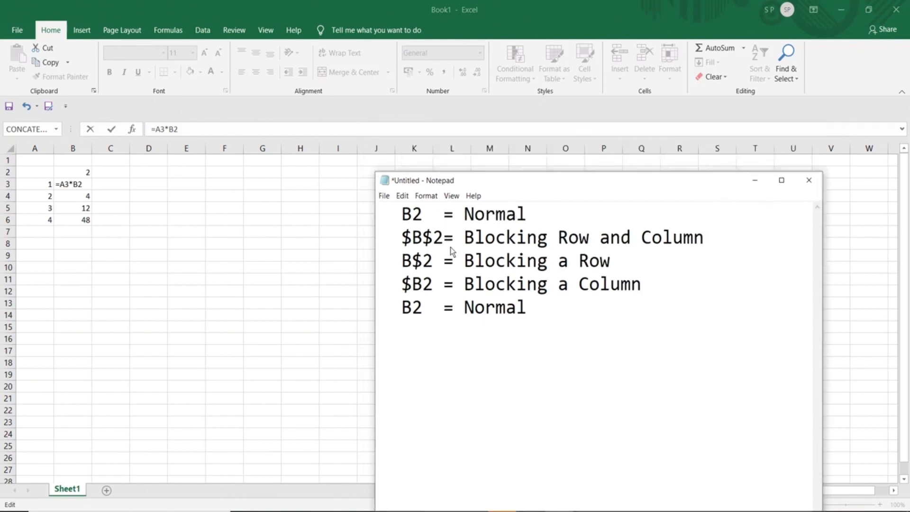
pyautogui.moveTo(402, 237); pyautogui.dragTo(441, 241)
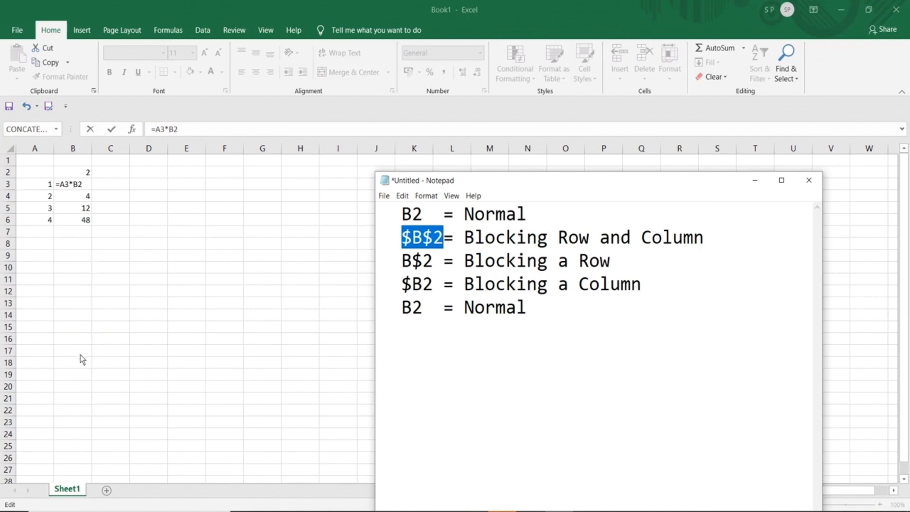
pyautogui.click(756, 183)
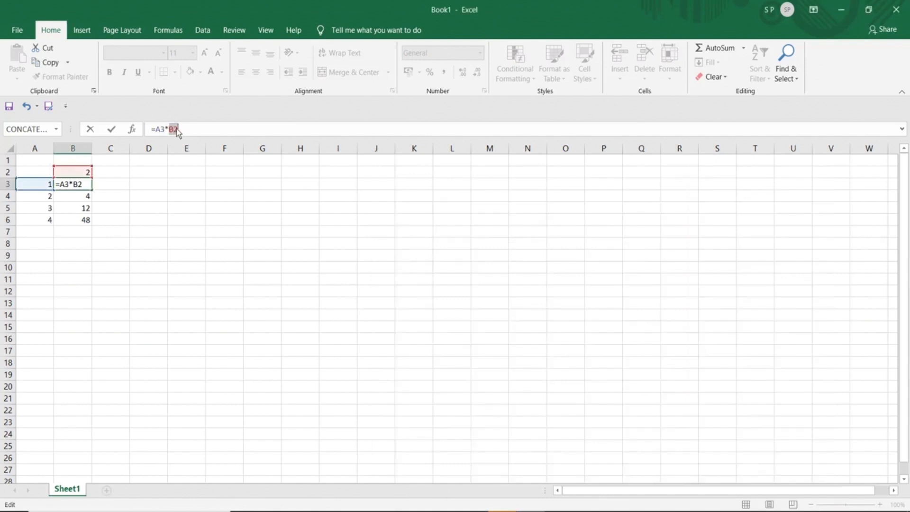
# Make the B2 reference in cell B3's formula absolute as $B$2 and fill the formula down to B6
pyautogui.press('F4')
pyautogui.press('Return')
pyautogui.click(78, 186)
pyautogui.moveTo(91, 189); pyautogui.dragTo(96, 227)
pyautogui.click(160, 237)
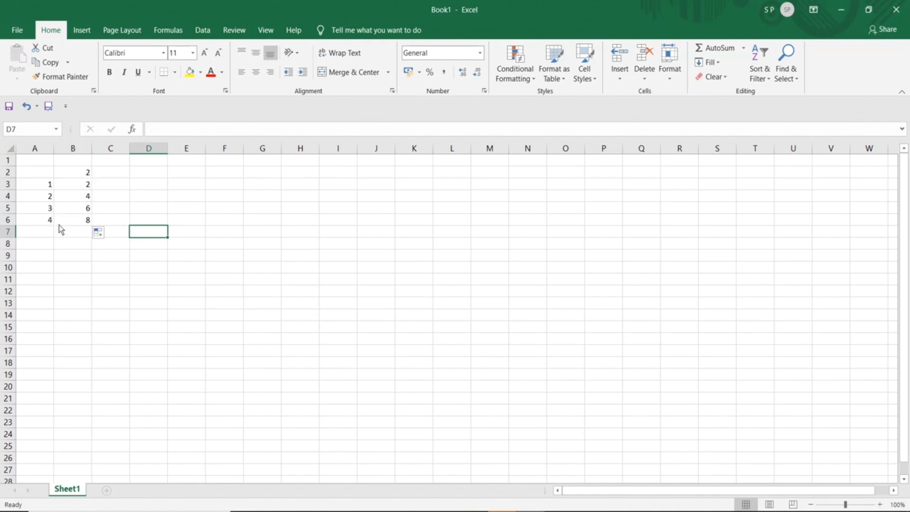
# Examine the filled formulas in B3:B6 and the multiplier in B2 they refer to
pyautogui.click(87, 223)
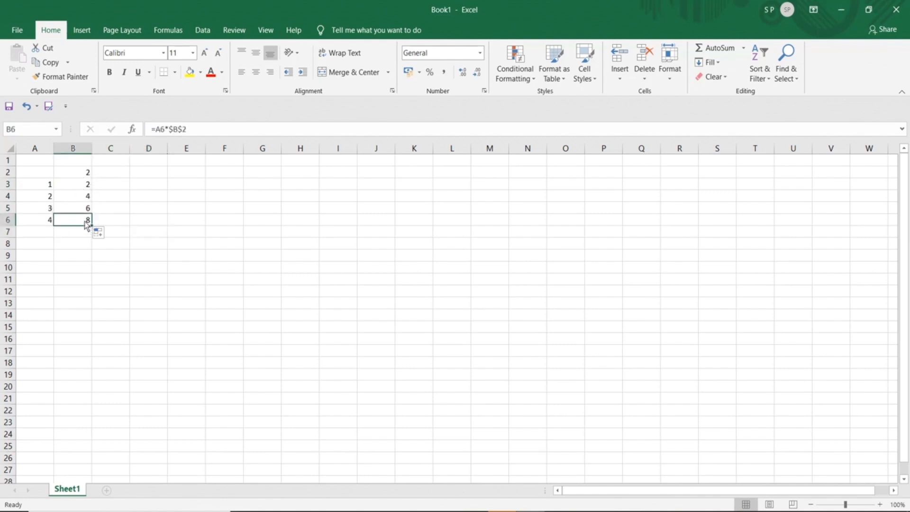
pyautogui.moveTo(81, 185); pyautogui.dragTo(82, 217)
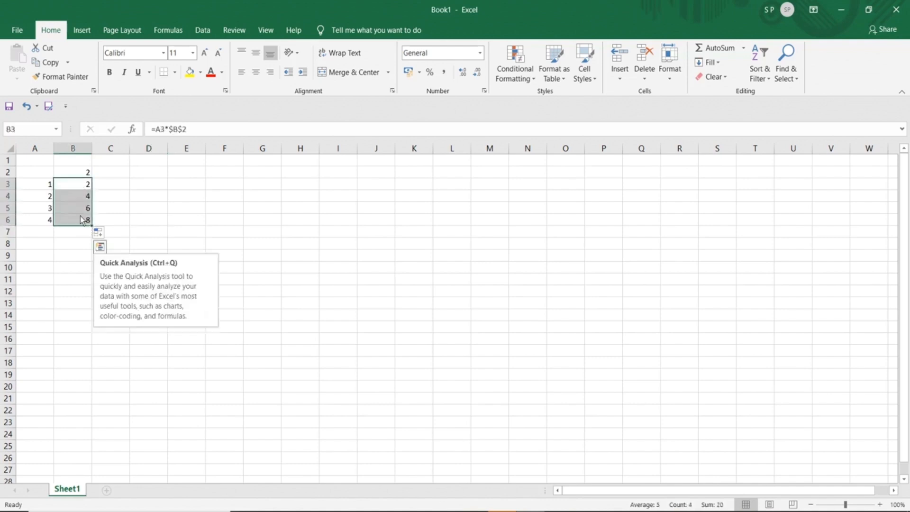
pyautogui.click(80, 173)
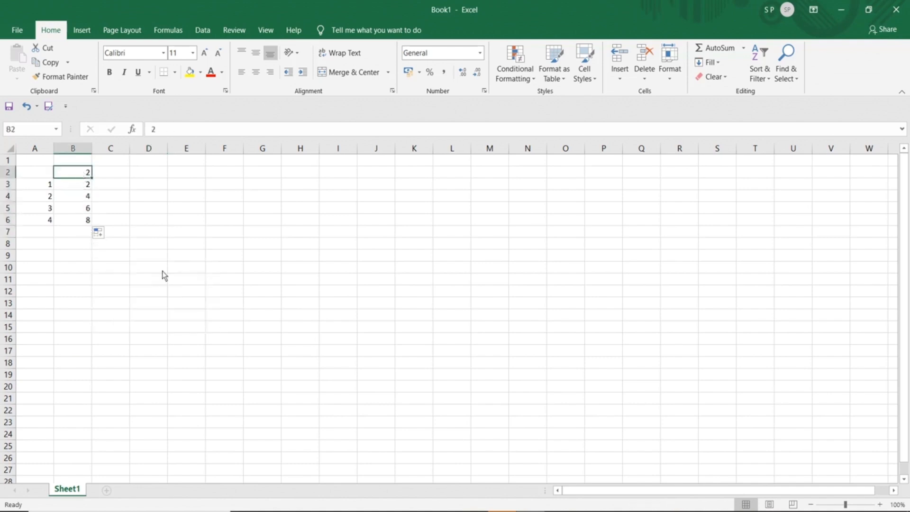
# Enter two CAR rows in A10:B11 with the amounts 200 and 300
pyautogui.click(41, 270)
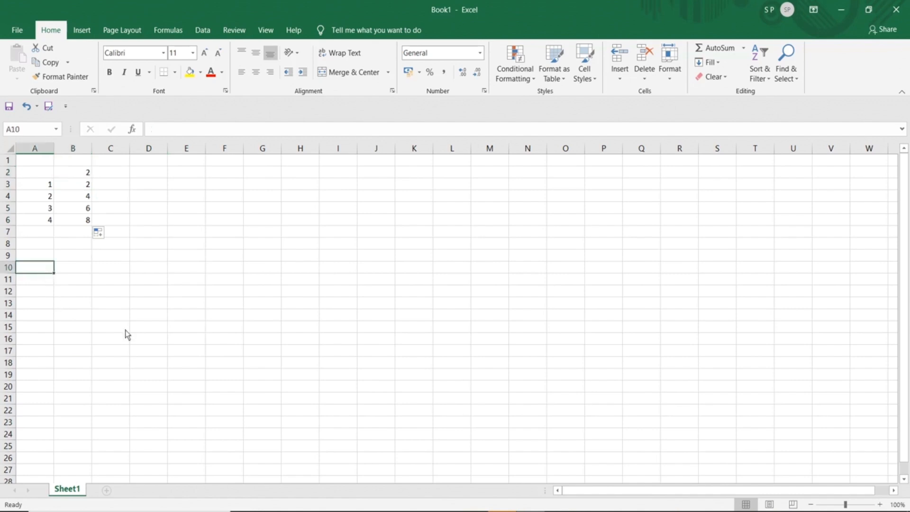
pyautogui.write('CAR')
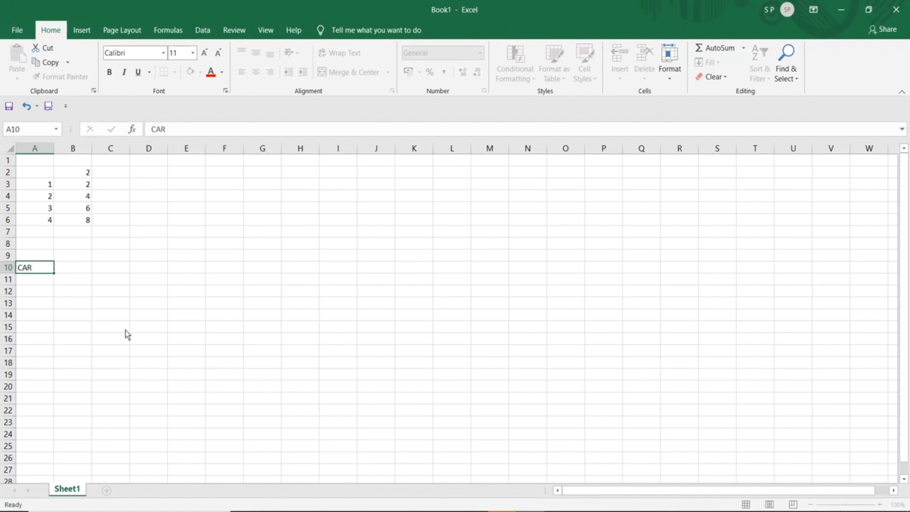
pyautogui.press('Tab')
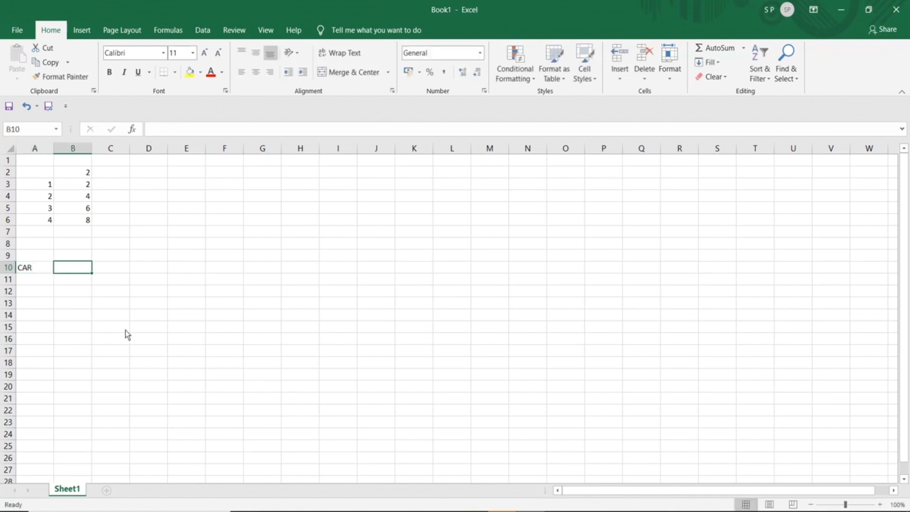
pyautogui.write('200')
pyautogui.press('Return')
pyautogui.press('Left')
pyautogui.write('C')
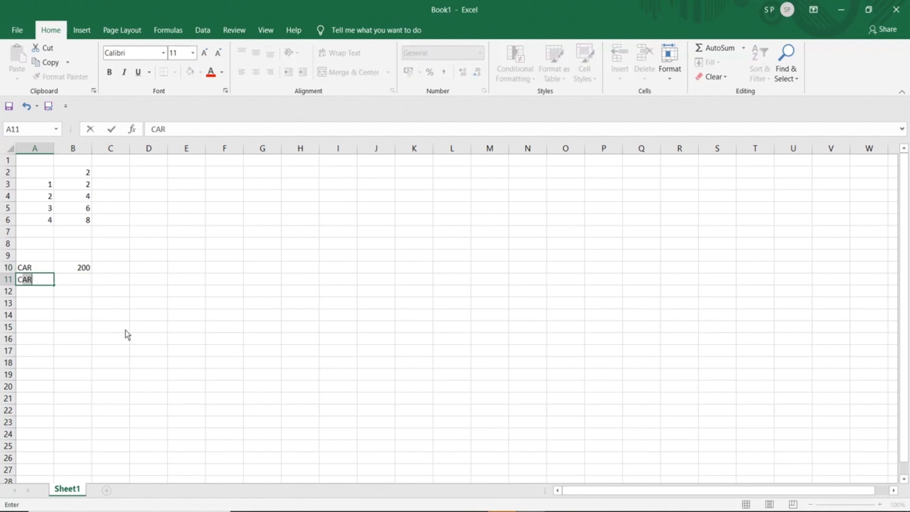
pyautogui.press('Tab')
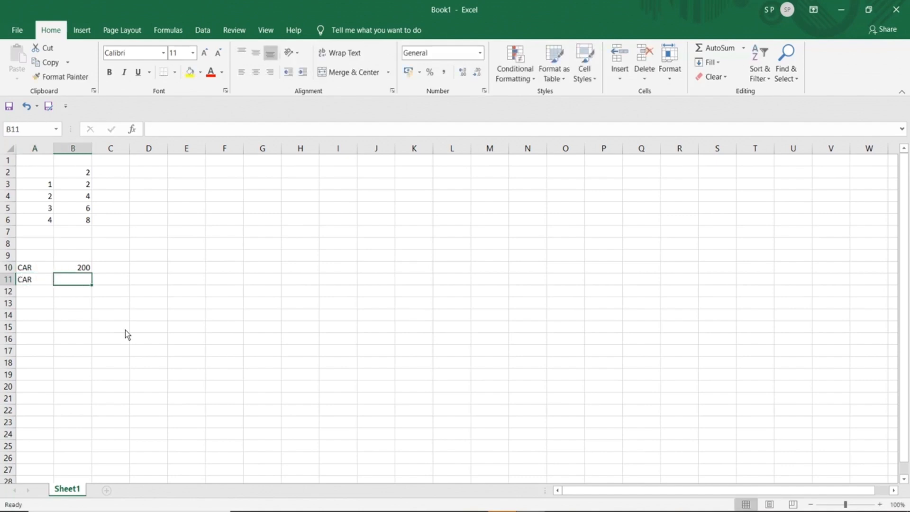
pyautogui.write('300')
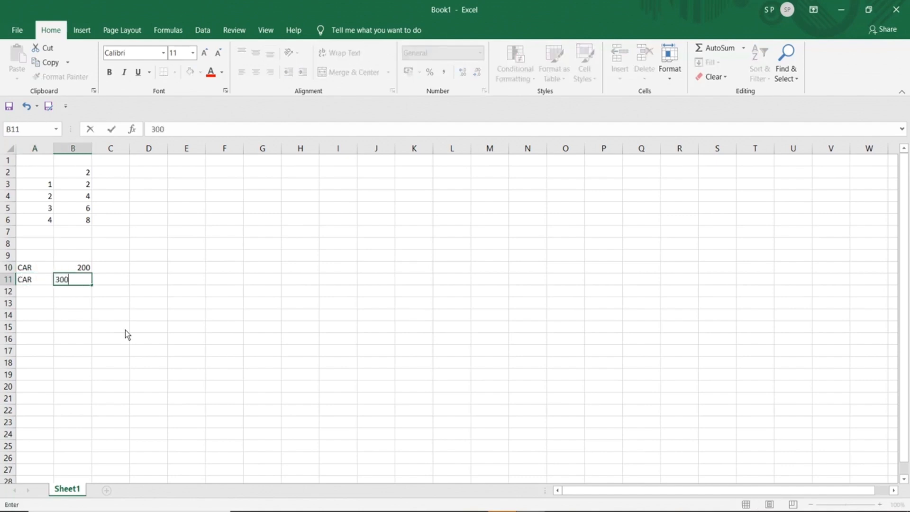
pyautogui.press('Return')
# Enter two BUS rows in A12:B13 with the amounts 500 and 300
pyautogui.press('Left')
pyautogui.write('BUS')
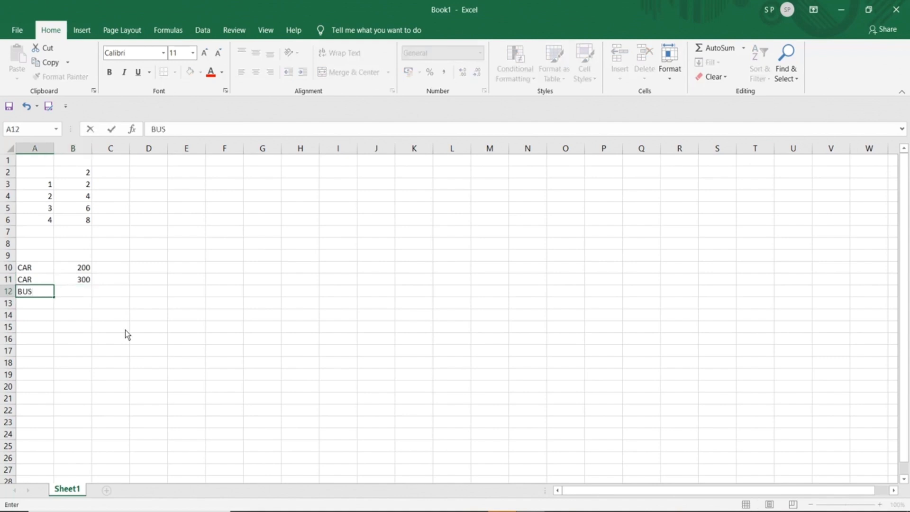
pyautogui.press('Tab')
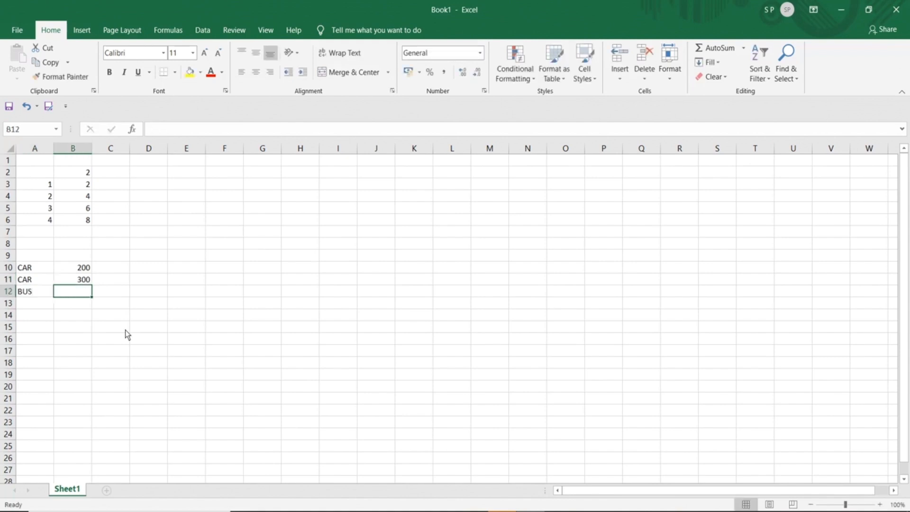
pyautogui.write('500')
pyautogui.press('Return')
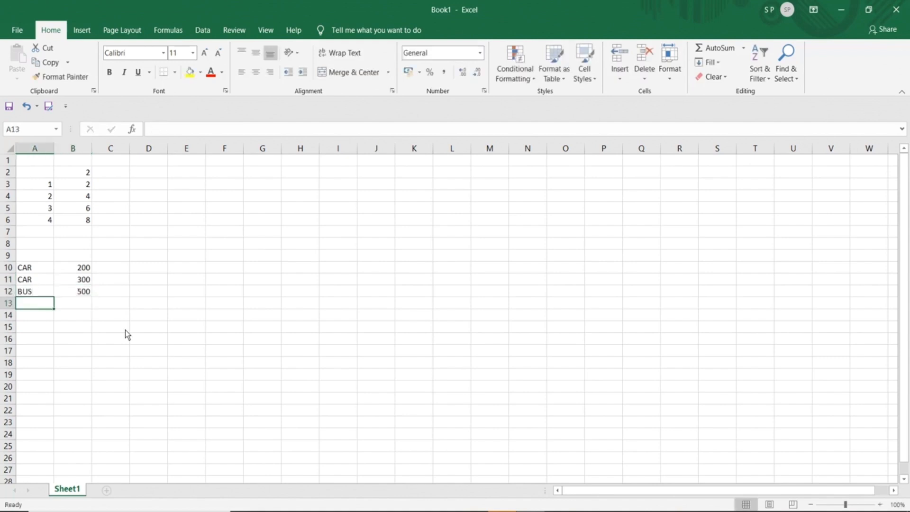
pyautogui.write('BUS')
pyautogui.press('Tab')
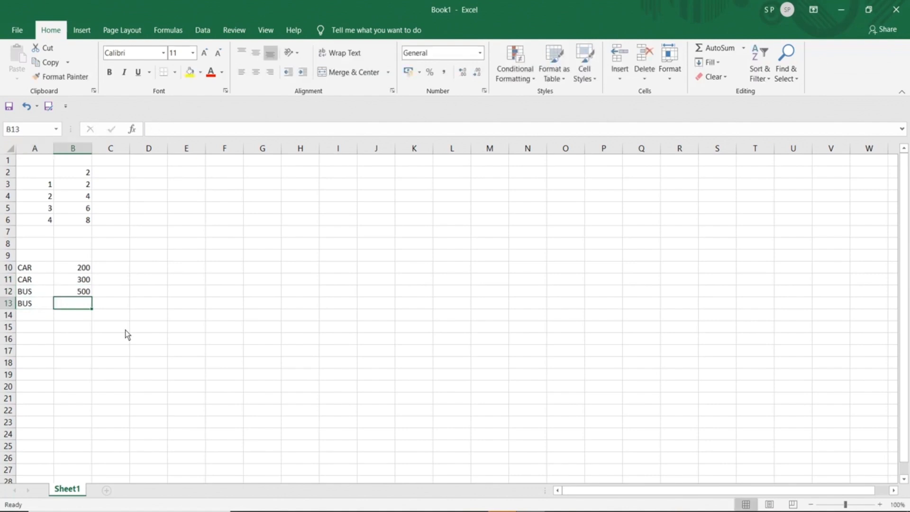
pyautogui.write('300')
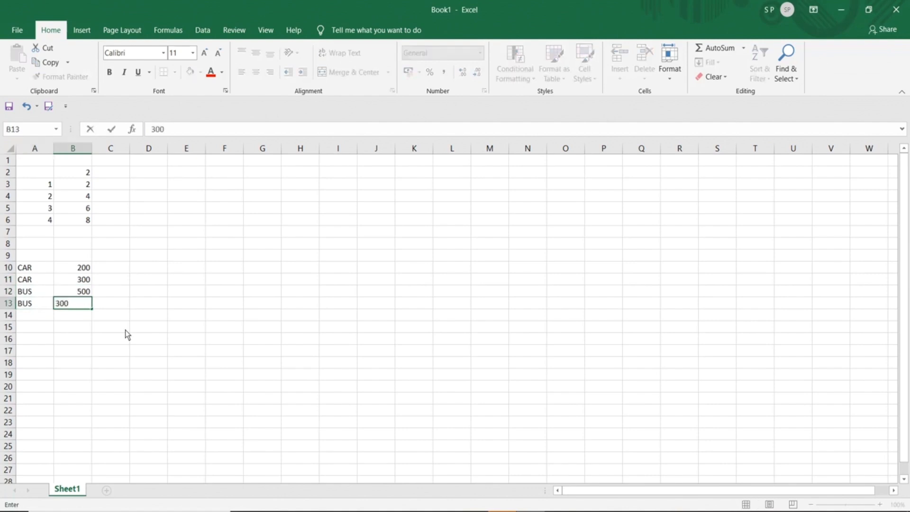
pyautogui.click(119, 271)
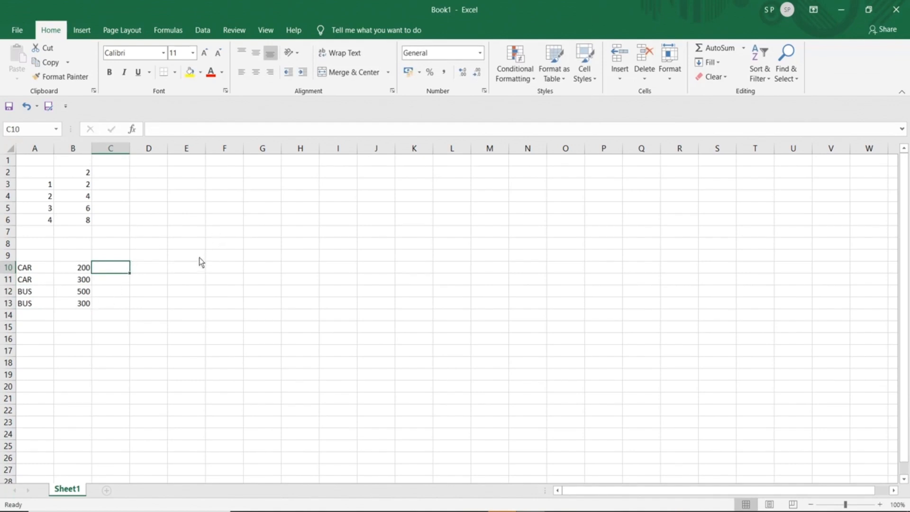
# Enter the value 9 in cell G9 and select C10 beside the first CAR amount
pyautogui.click(256, 259)
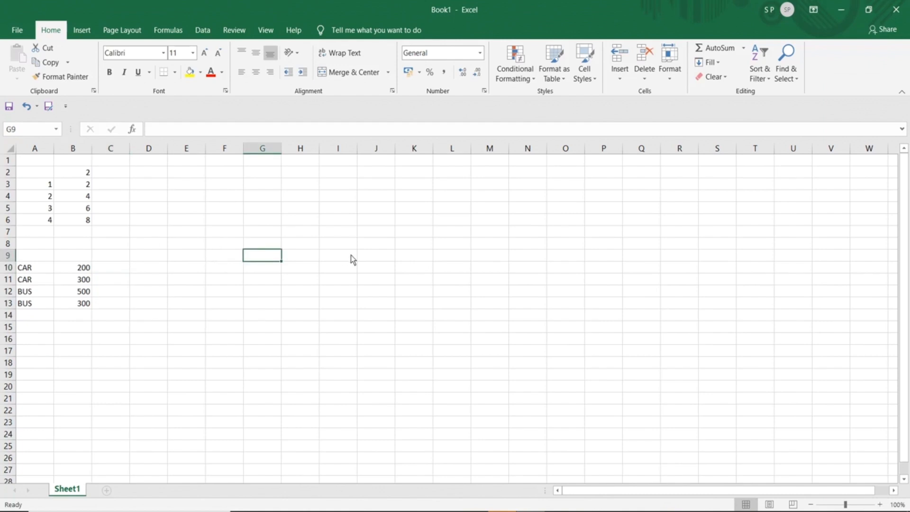
pyautogui.write('9')
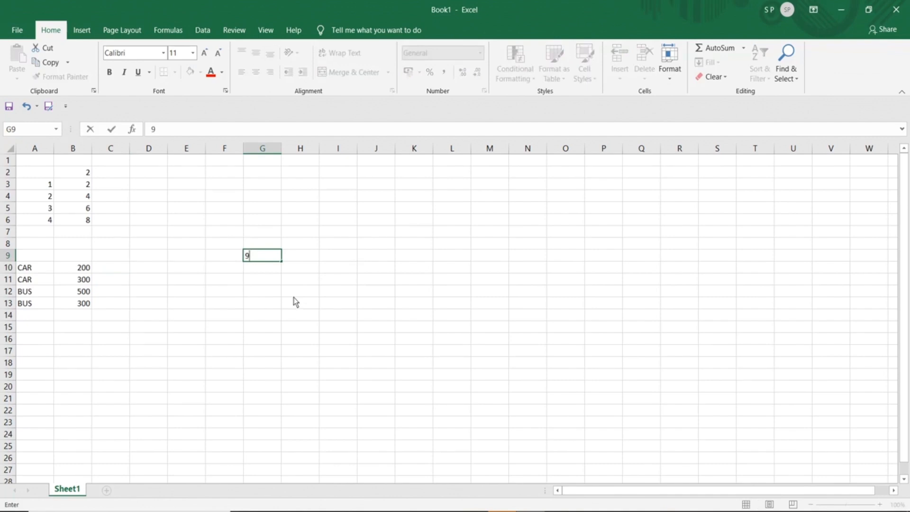
pyautogui.click(114, 267)
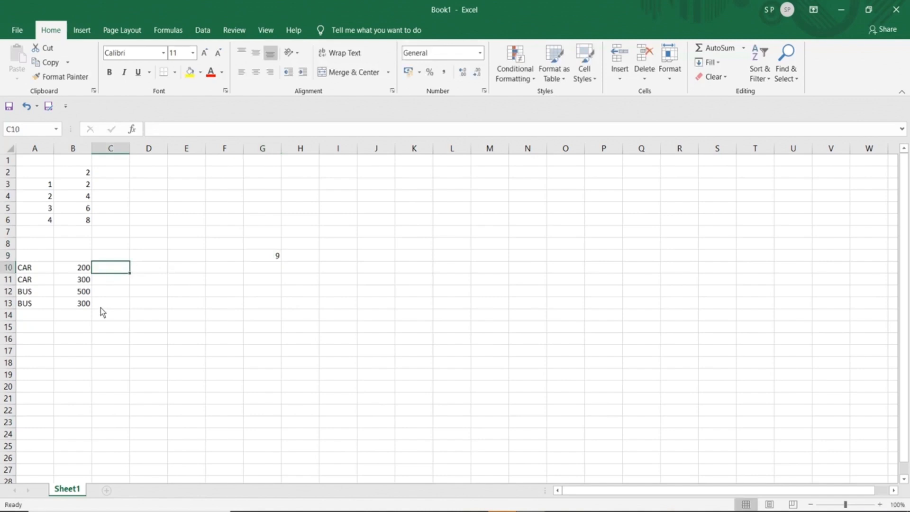
# Enter 5 in G10 and label the two multipliers CAR in H9 and BUS in H10
pyautogui.click(269, 258)
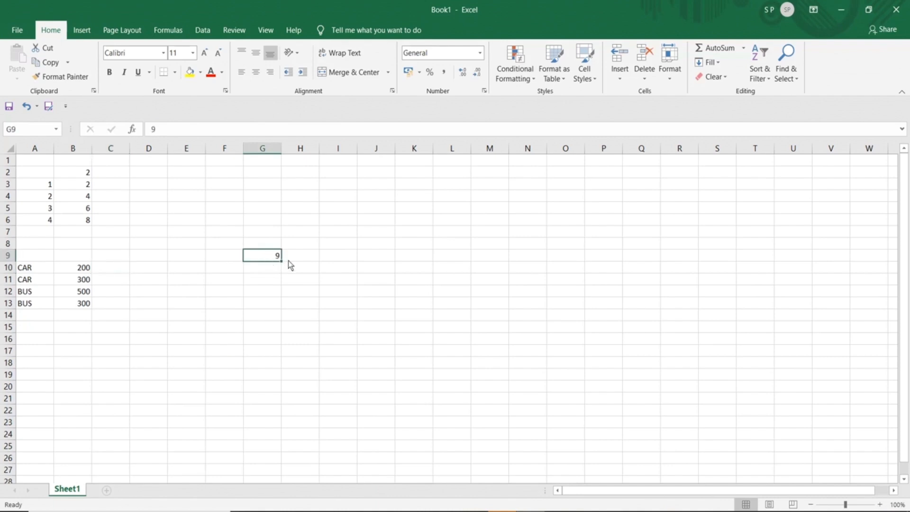
pyautogui.click(264, 275)
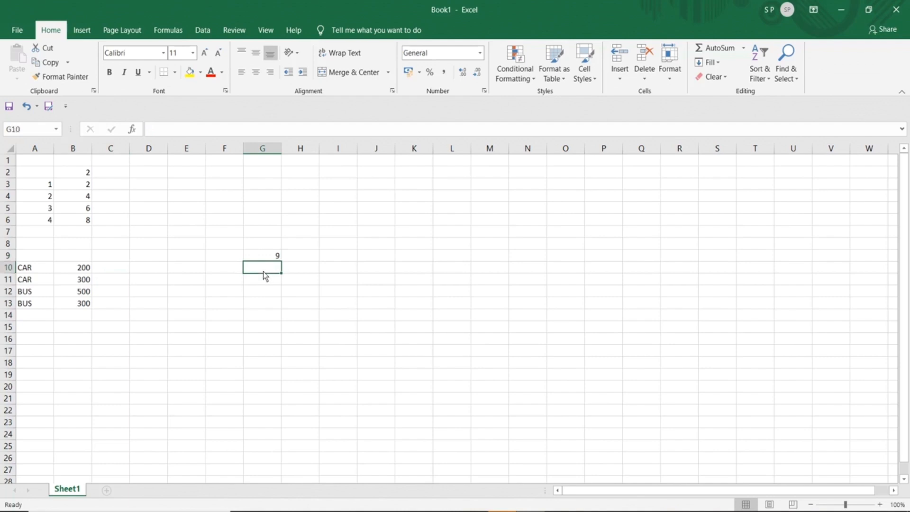
pyautogui.write('5')
pyautogui.click(302, 272)
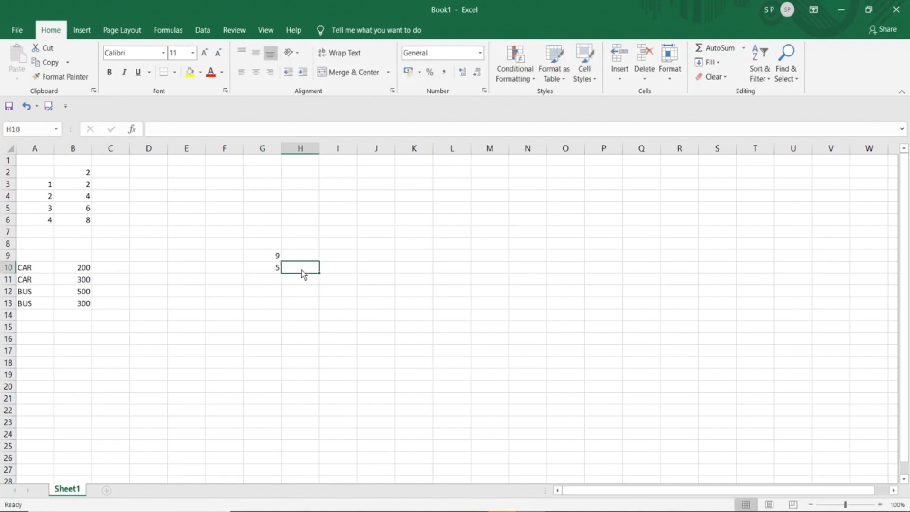
pyautogui.click(254, 256)
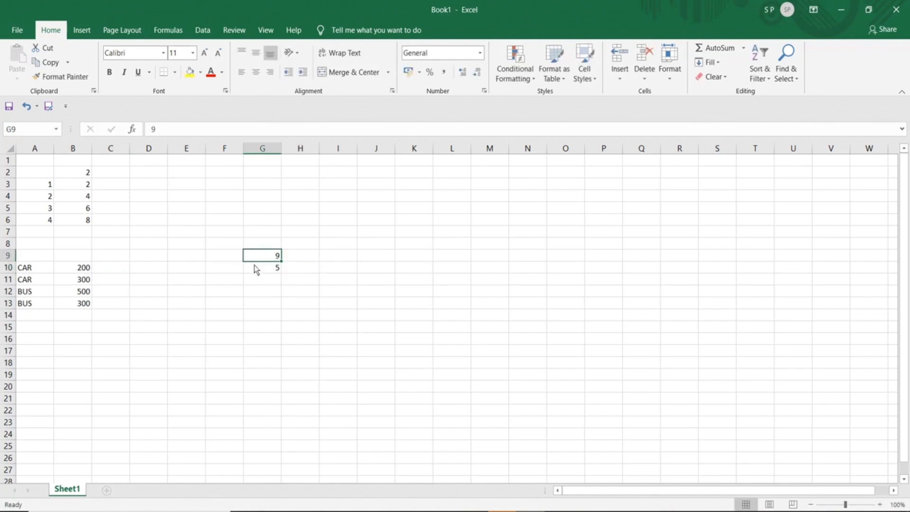
pyautogui.click(305, 258)
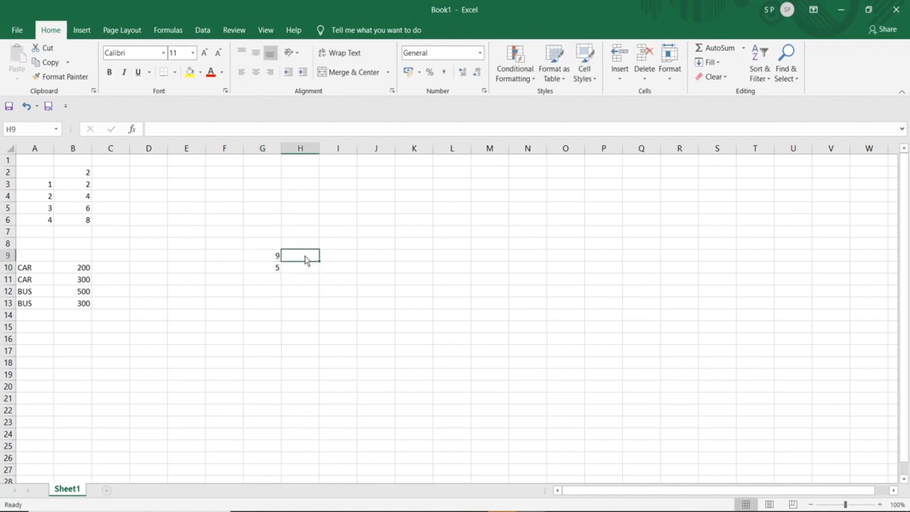
pyautogui.write('CAR')
pyautogui.press('Return')
pyautogui.write('BUS')
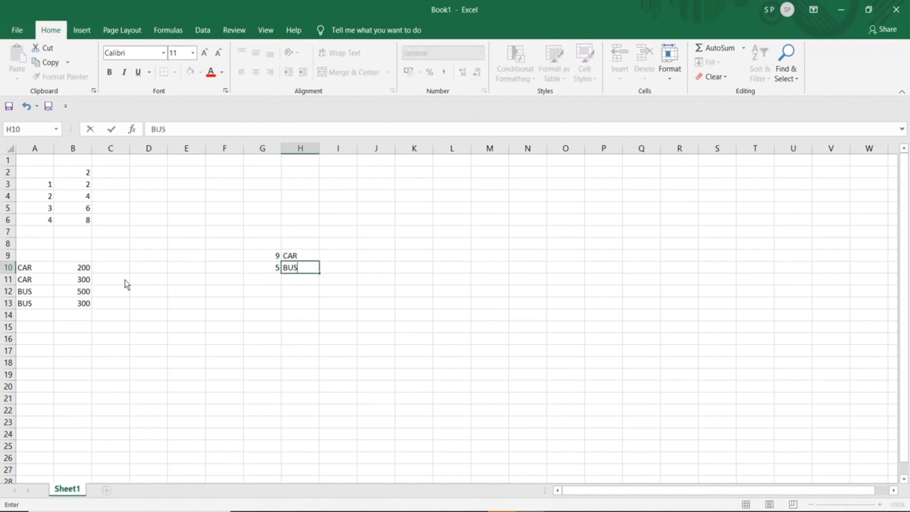
# Enter =B10*$G$9 in C10 with an absolute reference to the CAR multiplier and fill it down to C11
pyautogui.click(109, 269)
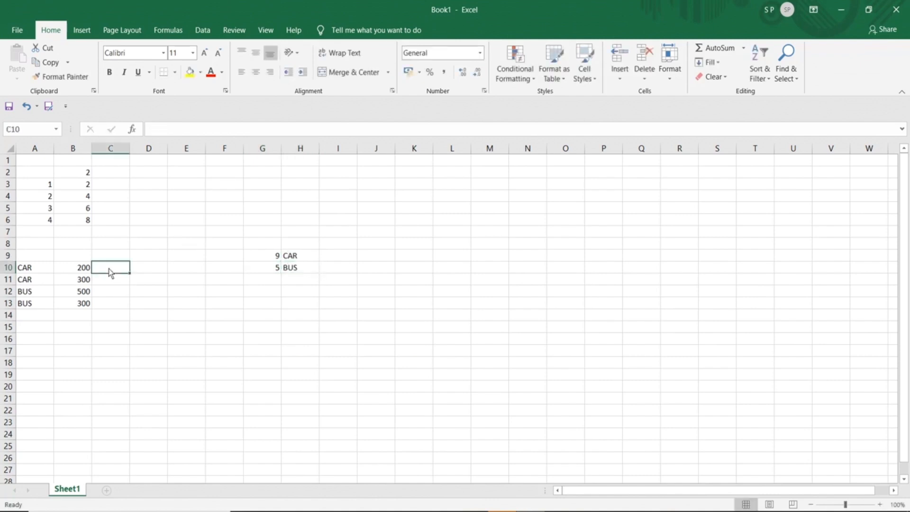
pyautogui.write('=')
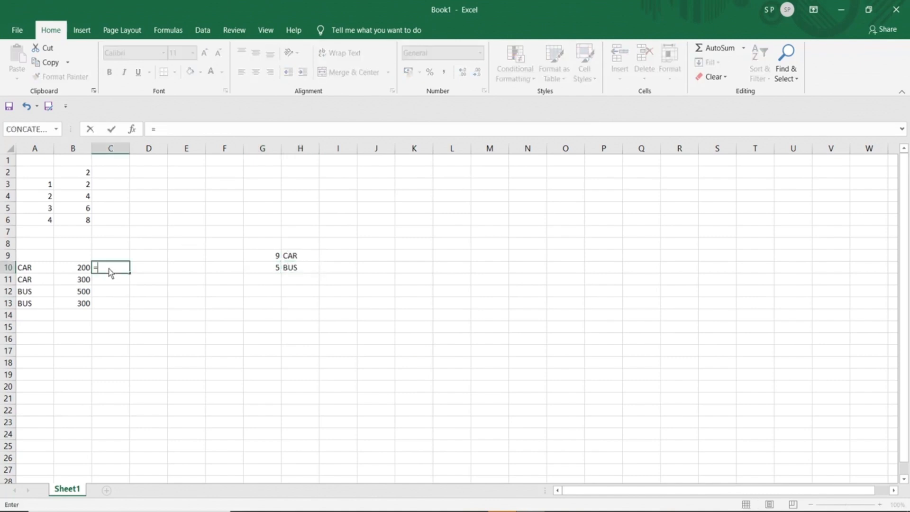
pyautogui.click(74, 271)
pyautogui.write('*')
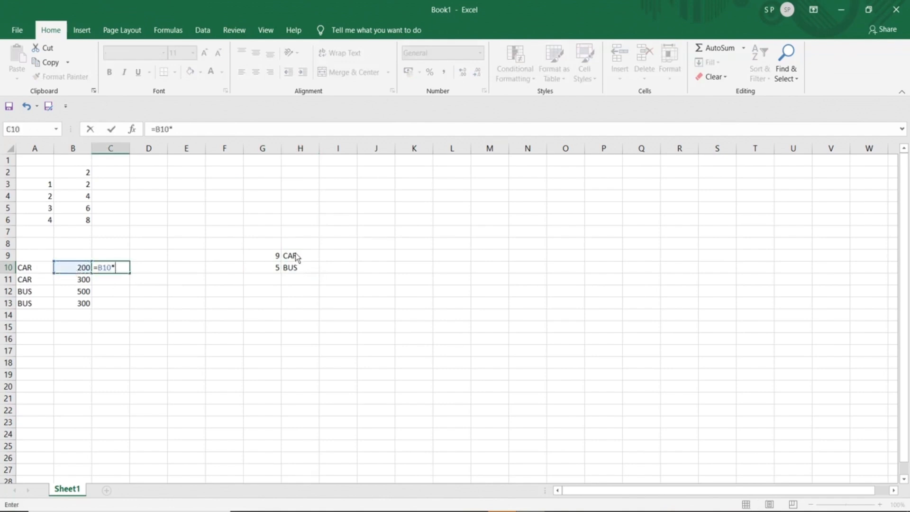
pyautogui.click(261, 256)
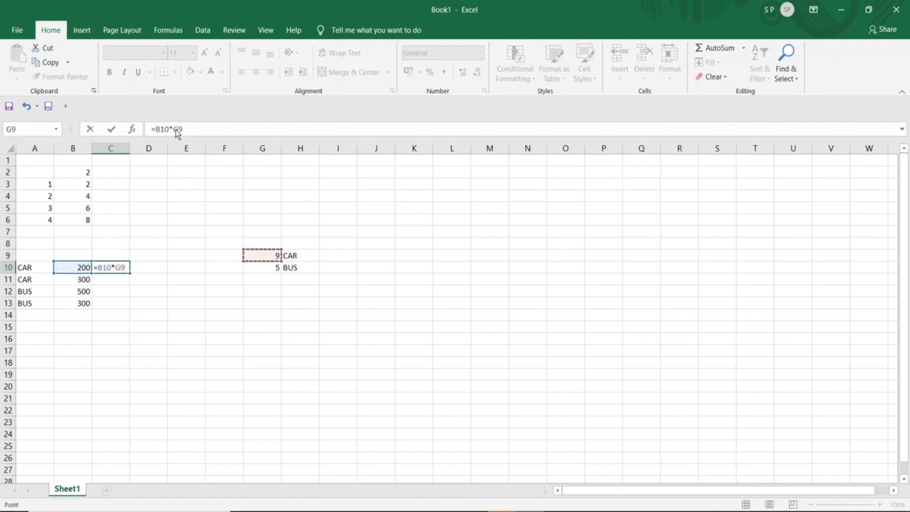
pyautogui.moveTo(174, 129); pyautogui.dragTo(183, 128)
pyautogui.press('F4')
pyautogui.press('Return')
pyautogui.click(119, 269)
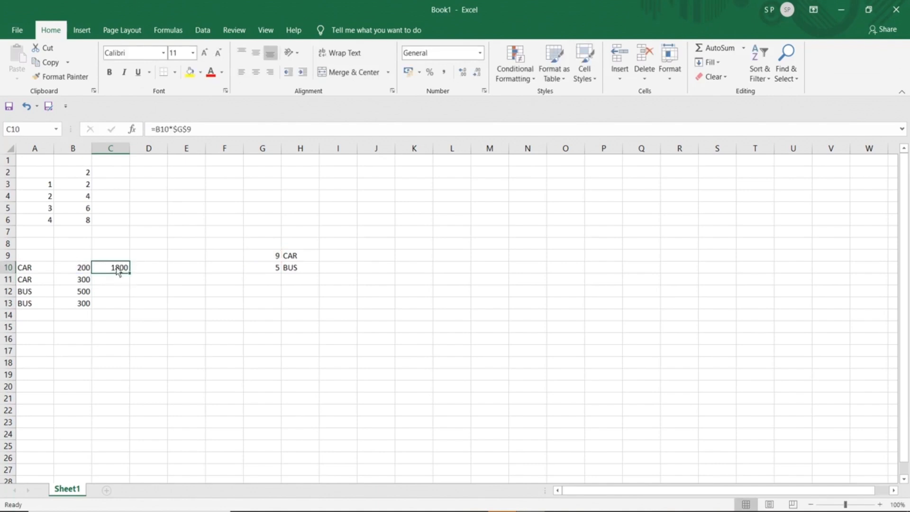
pyautogui.moveTo(130, 273); pyautogui.dragTo(129, 280)
# Enter =B12*$G$10 in C12 with an absolute reference to the BUS multiplier and fill it down to C13
pyautogui.click(114, 291)
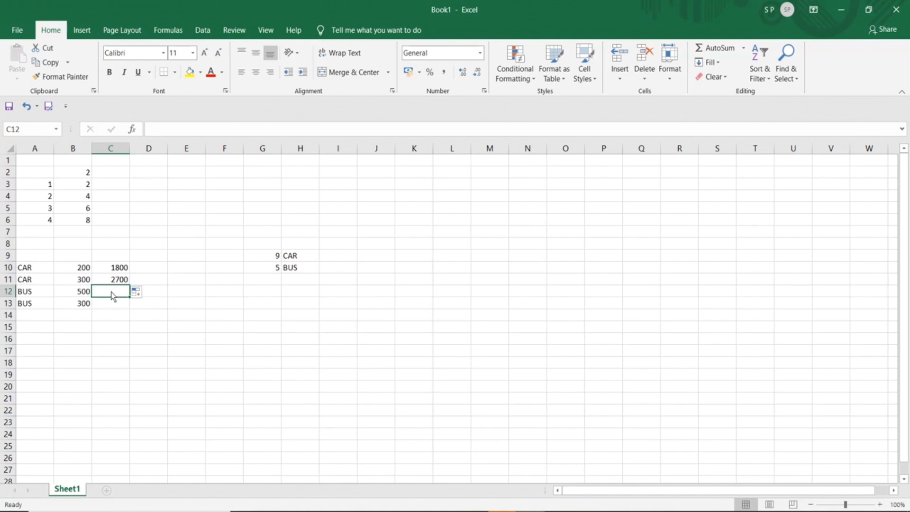
pyautogui.write('=')
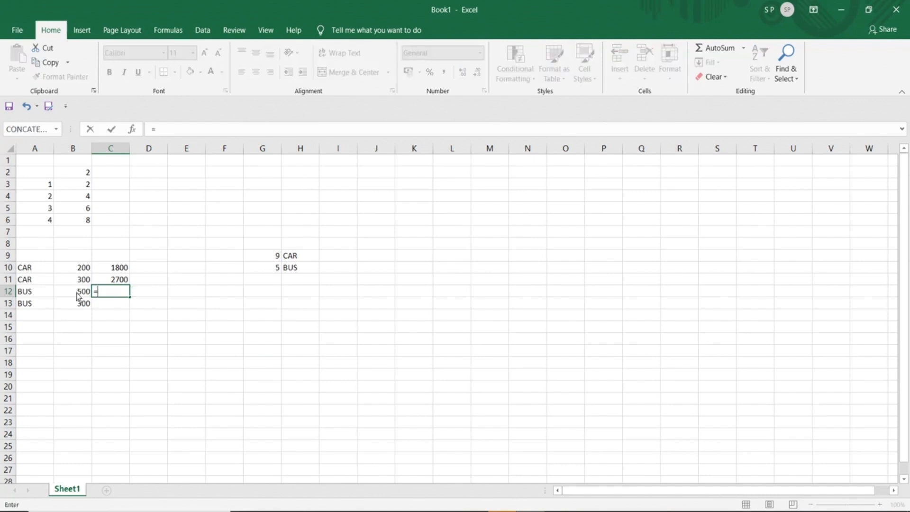
pyautogui.click(78, 295)
pyautogui.write('*')
pyautogui.click(257, 269)
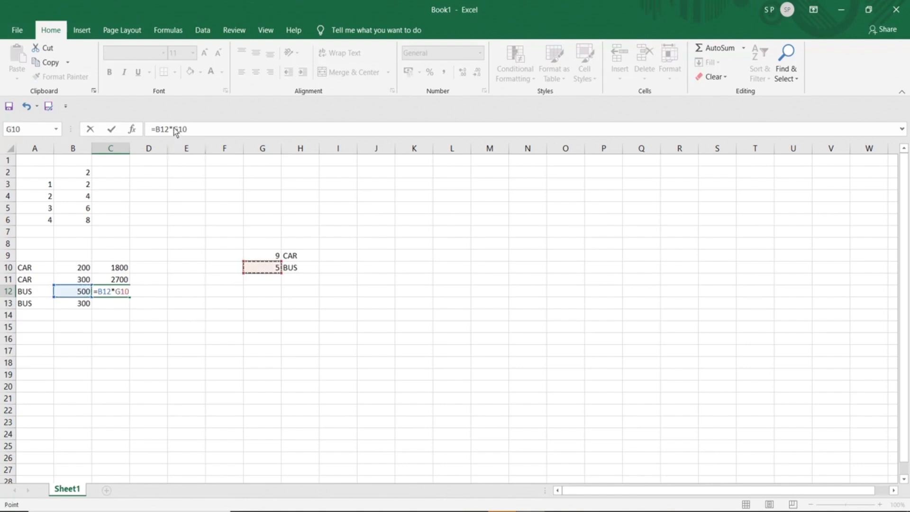
pyautogui.moveTo(173, 129); pyautogui.dragTo(188, 129)
pyautogui.press('F4')
pyautogui.press('Return')
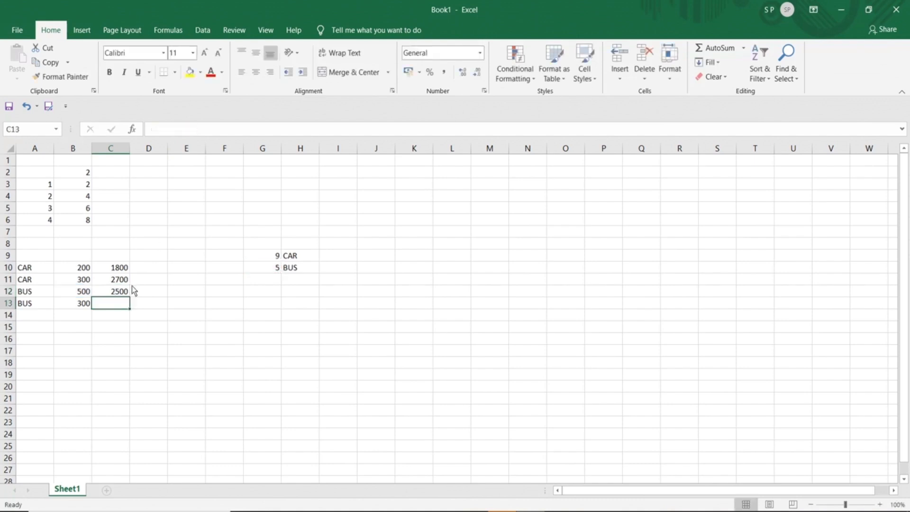
pyautogui.click(119, 291)
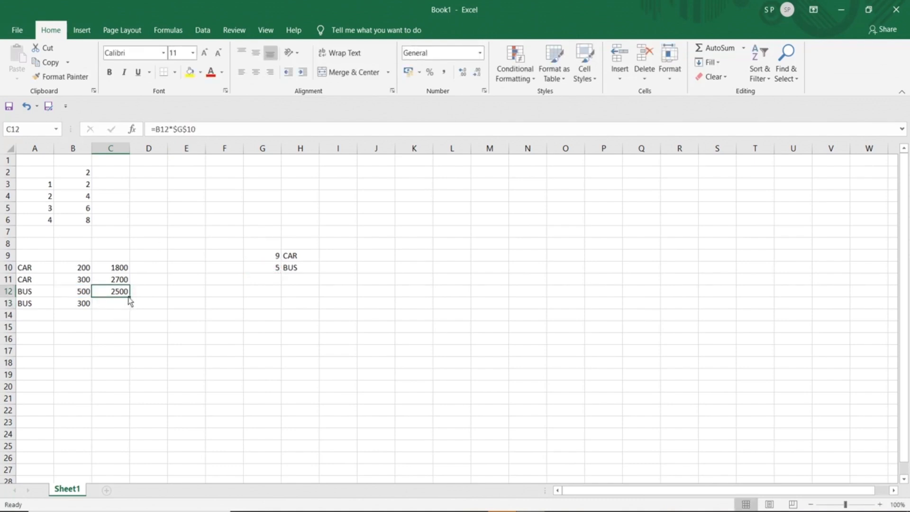
pyautogui.moveTo(128, 298); pyautogui.dragTo(129, 309)
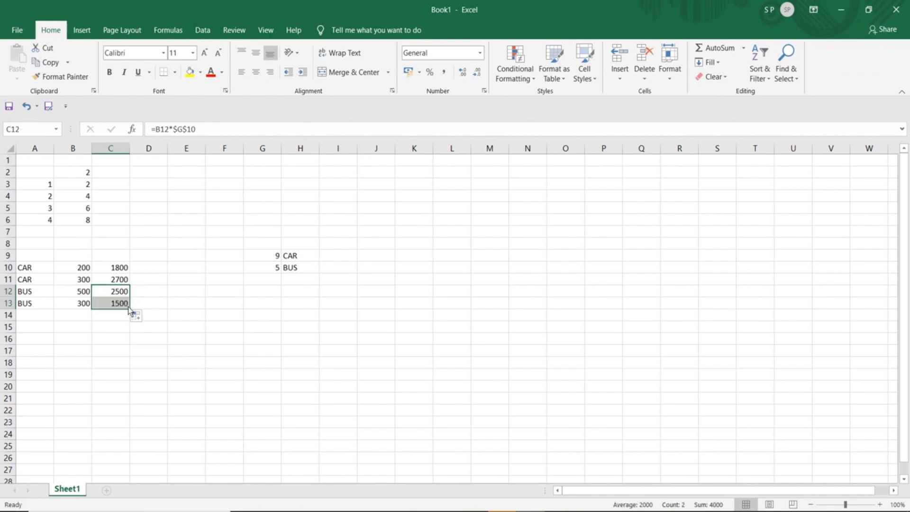
pyautogui.click(179, 295)
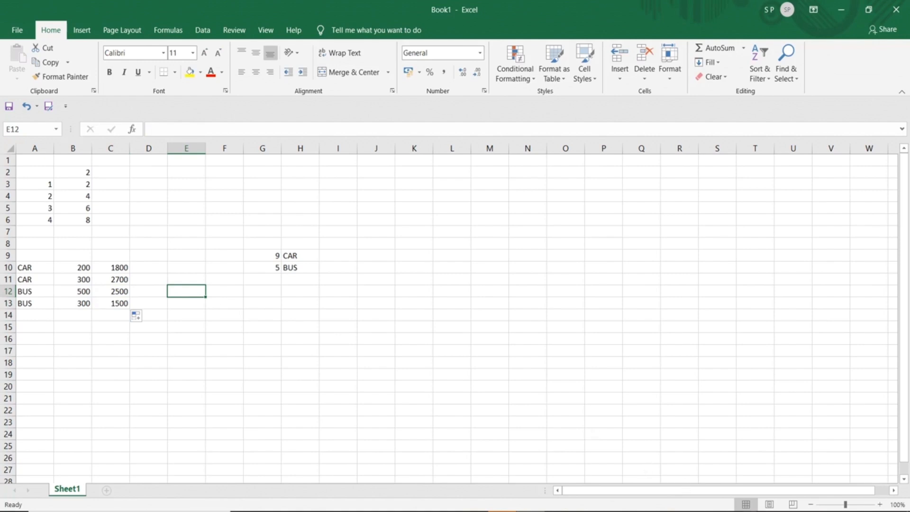
# Switch from the Notepad notes on mixed referencing to the blank Excel workbook and enter No, 1, 2 and 3 in A1:A4
pyautogui.click(732, 507)
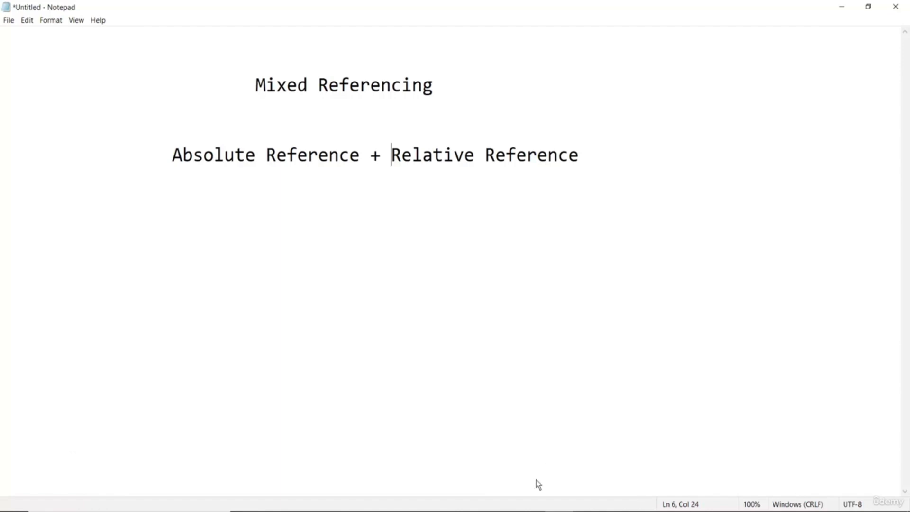
pyautogui.click(531, 511)
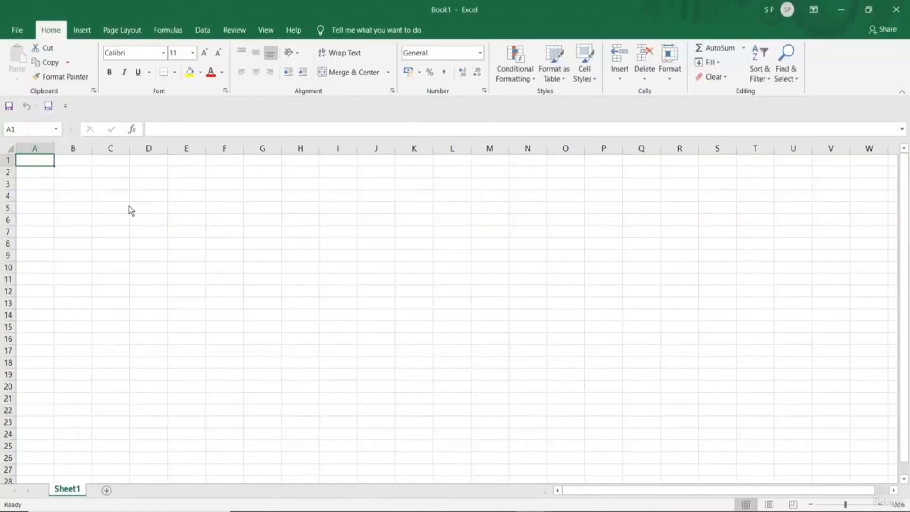
pyautogui.write('No')
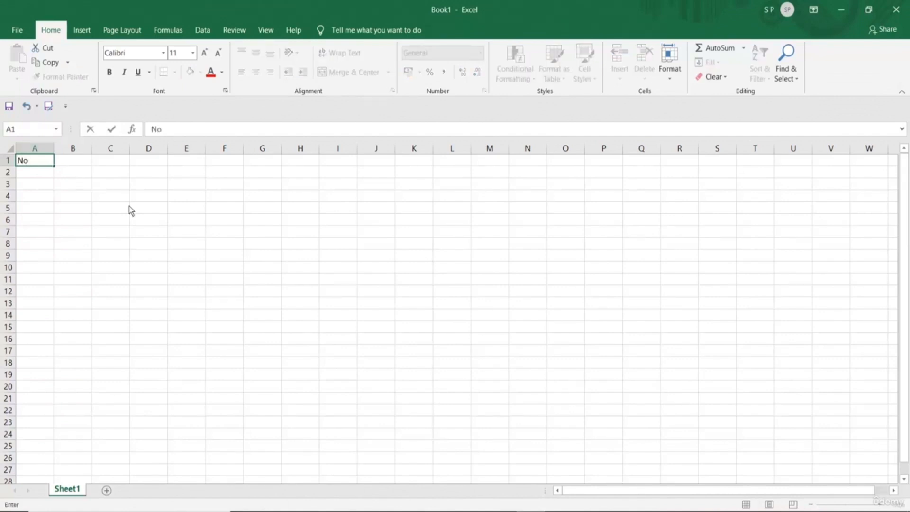
pyautogui.press('Return')
pyautogui.write('1')
pyautogui.press('Return')
pyautogui.write('2')
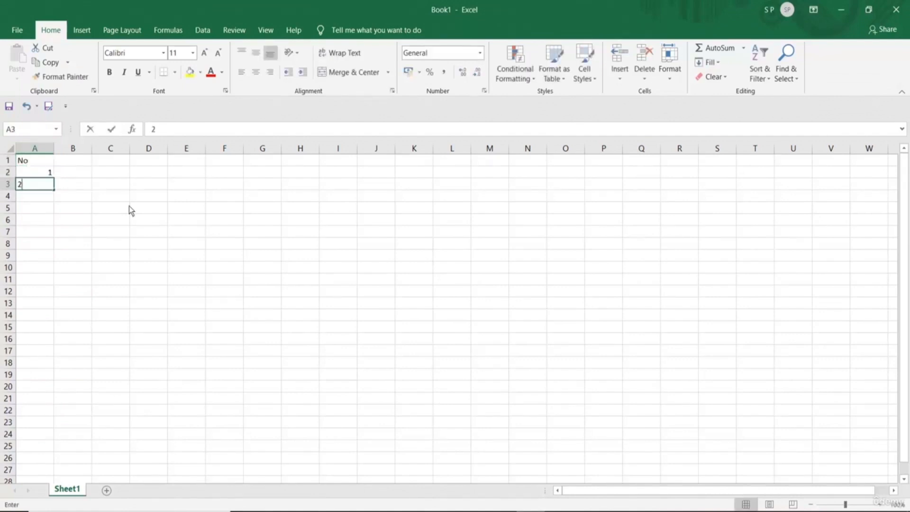
pyautogui.press('Return')
pyautogui.write('3')
# Enter the column numbers 1, 2 and 3 across B1:D1 as the table's header row
pyautogui.press('Up')
pyautogui.press('Up')
pyautogui.press('Up')
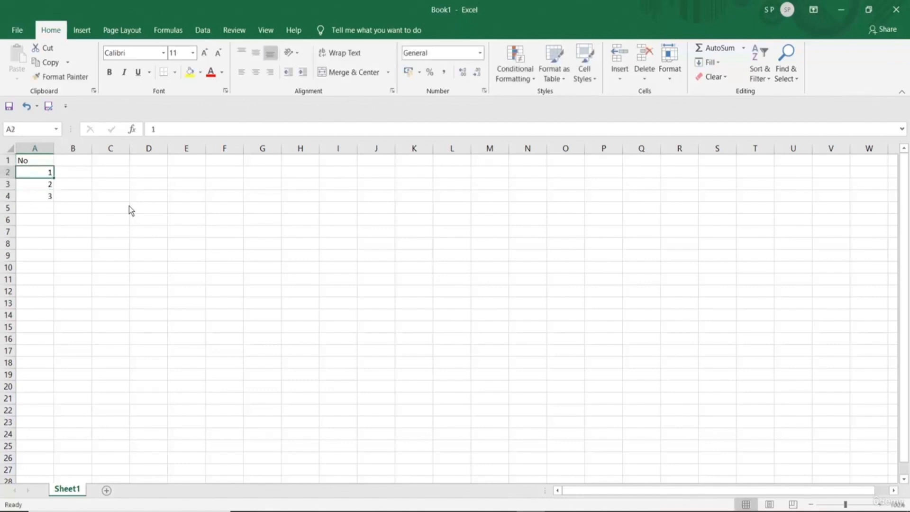
pyautogui.press('Right')
pyautogui.write('1')
pyautogui.press('Right')
pyautogui.write('2')
pyautogui.press('Right')
pyautogui.write('3')
pyautogui.press('Right')
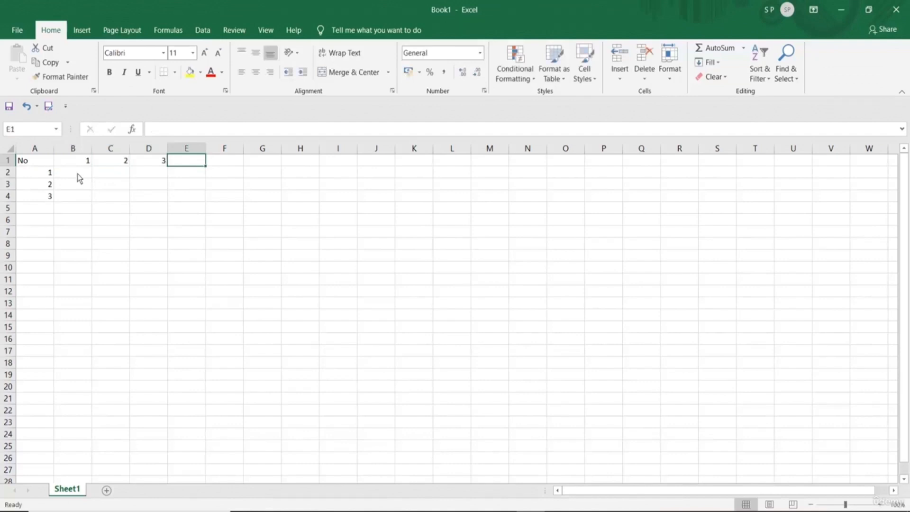
# Examine how each row number in A2:A4 pairs with the column number in B1
pyautogui.click(47, 175)
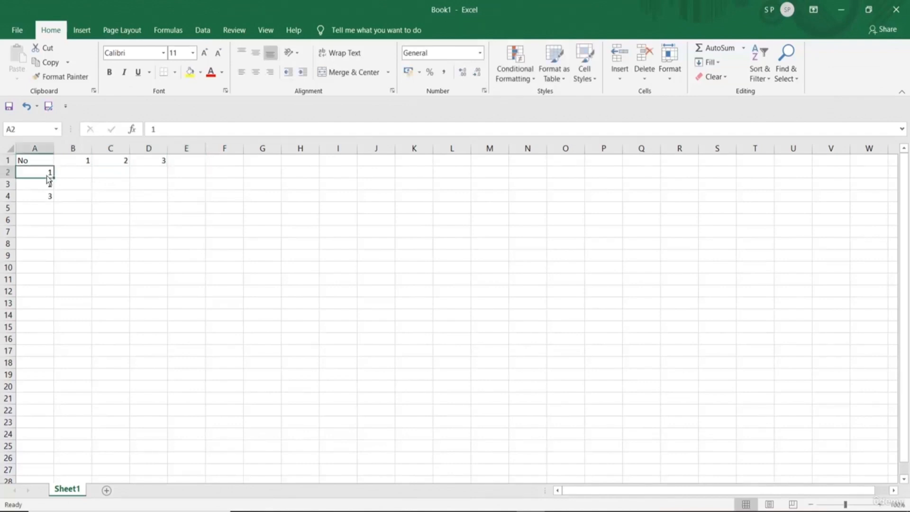
pyautogui.click(82, 163)
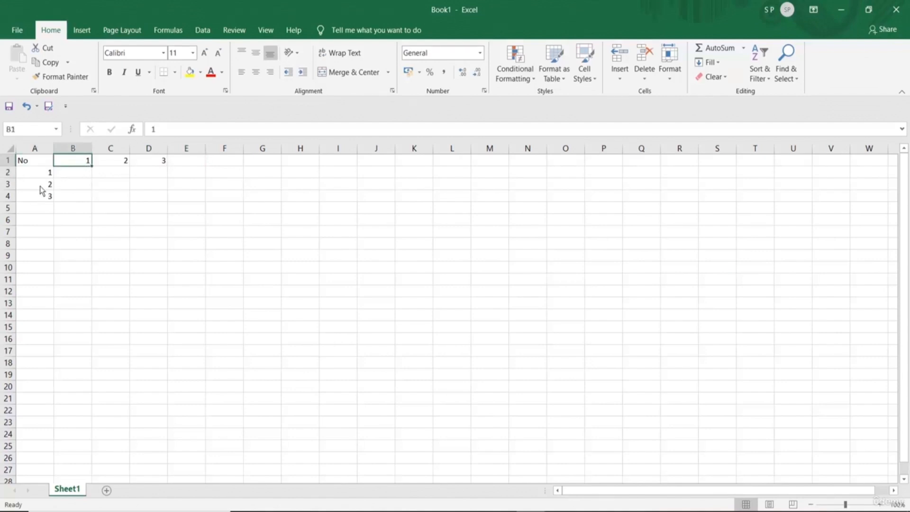
pyautogui.click(44, 187)
pyautogui.click(72, 160)
pyautogui.click(32, 198)
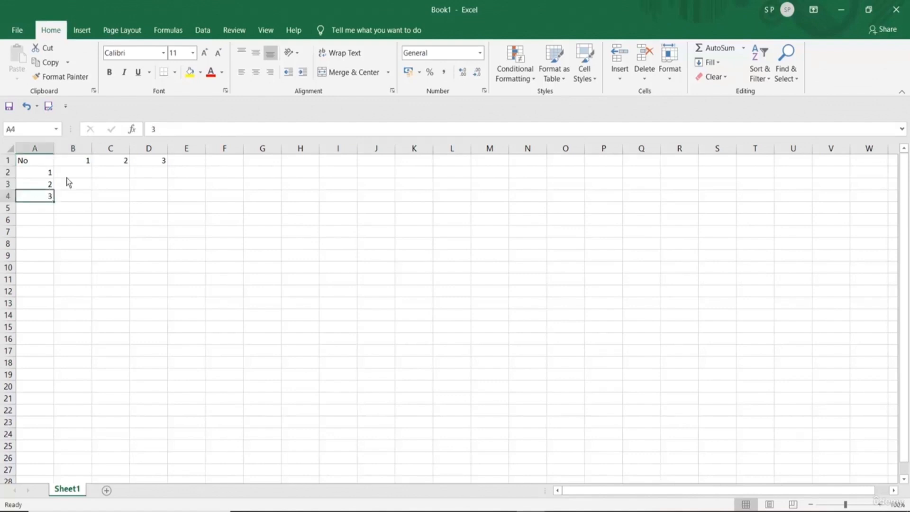
pyautogui.click(82, 164)
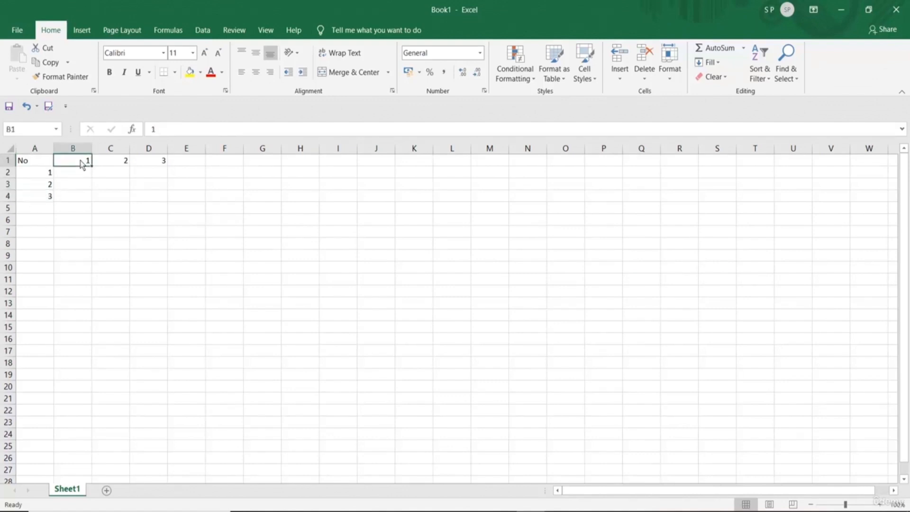
# Enter the relative formula =A2*B1 in B2 and fill it down to B4
pyautogui.click(72, 176)
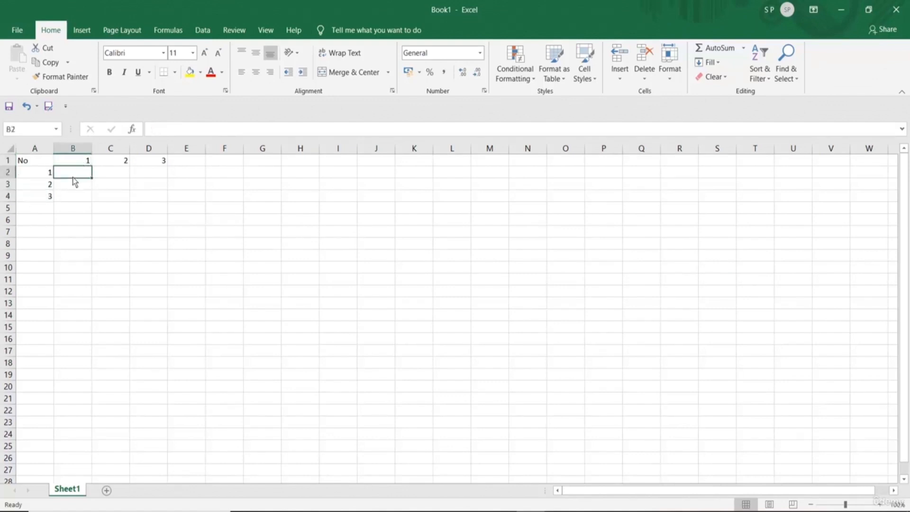
pyautogui.write('=')
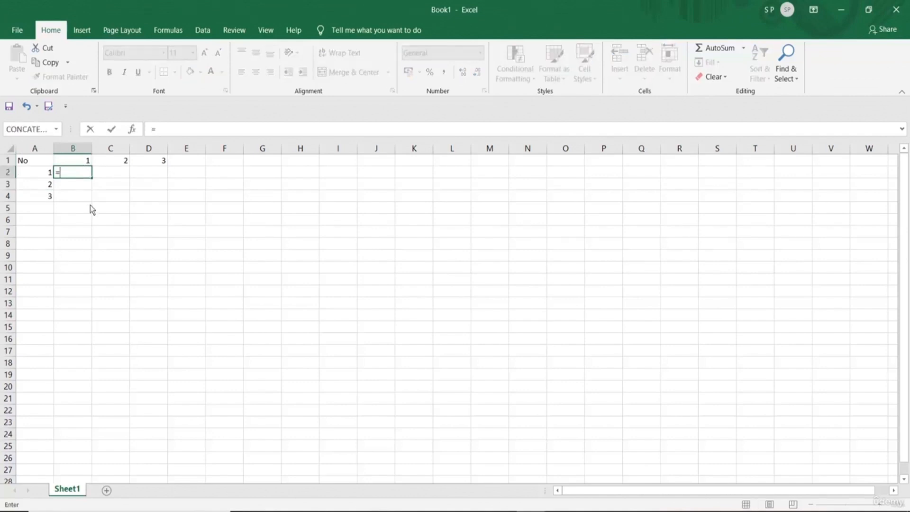
pyautogui.click(35, 174)
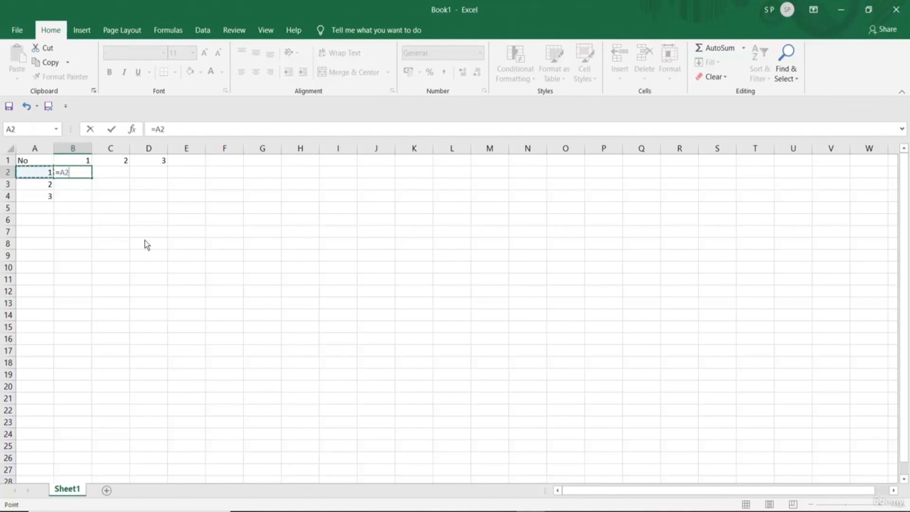
pyautogui.write('*')
pyautogui.click(74, 161)
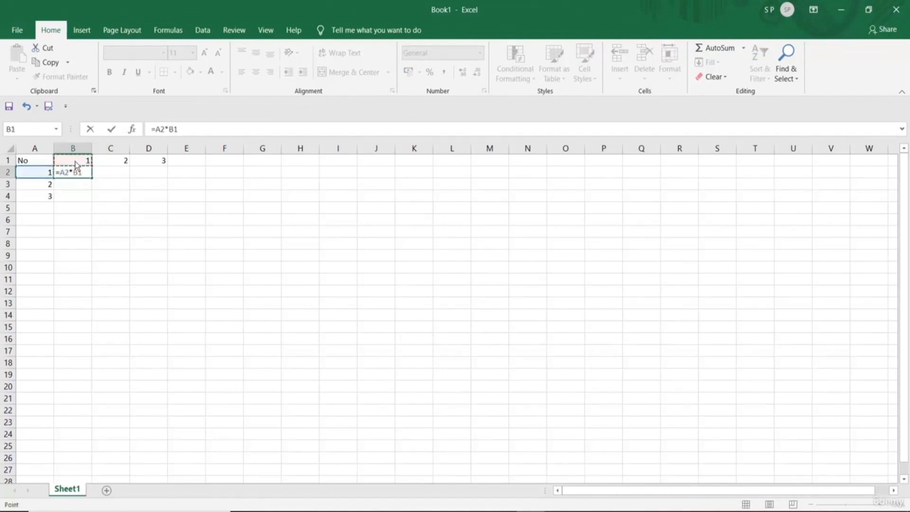
pyautogui.press('Return')
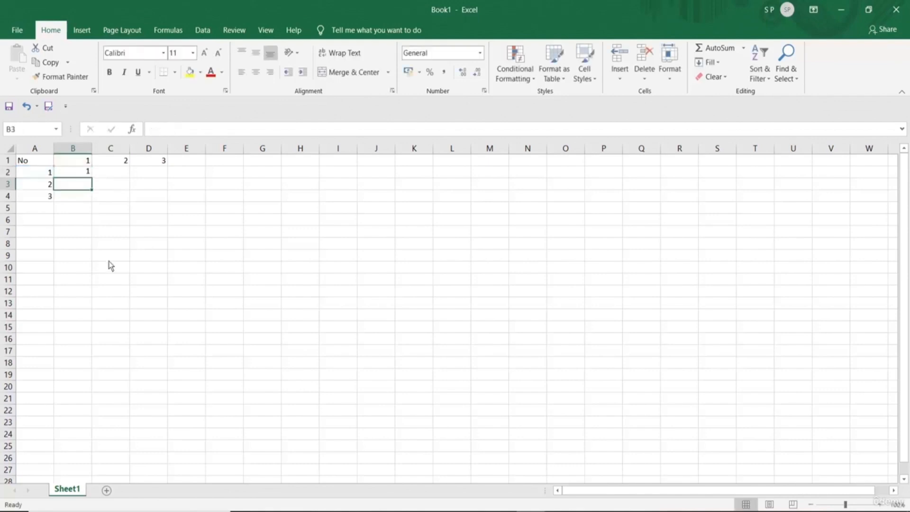
pyautogui.click(72, 172)
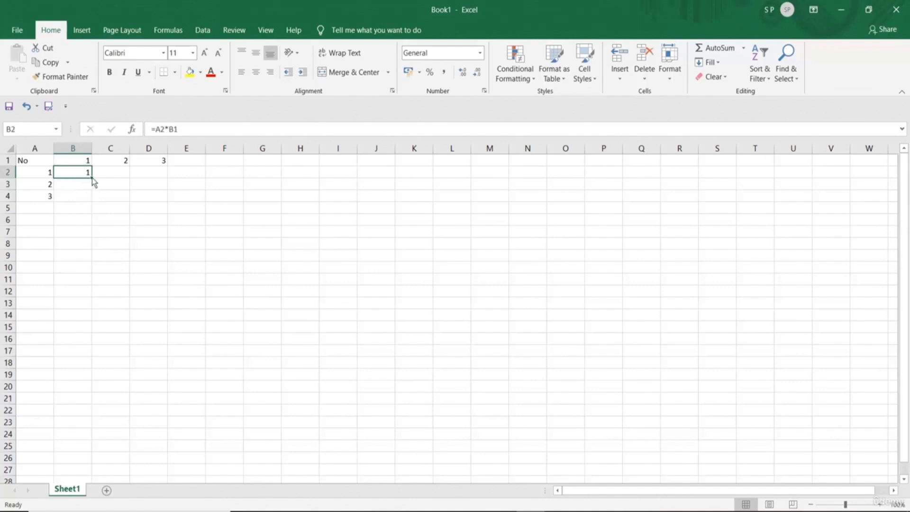
pyautogui.moveTo(92, 177); pyautogui.dragTo(95, 203)
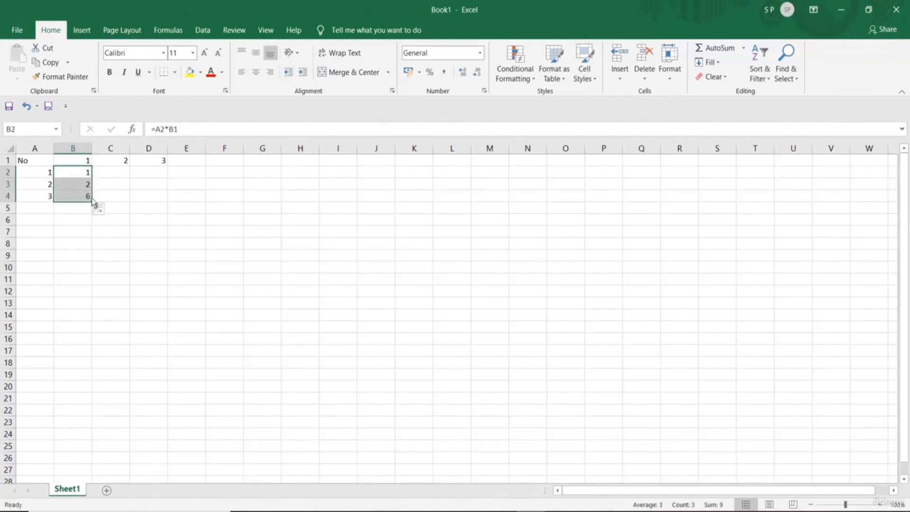
pyautogui.click(137, 246)
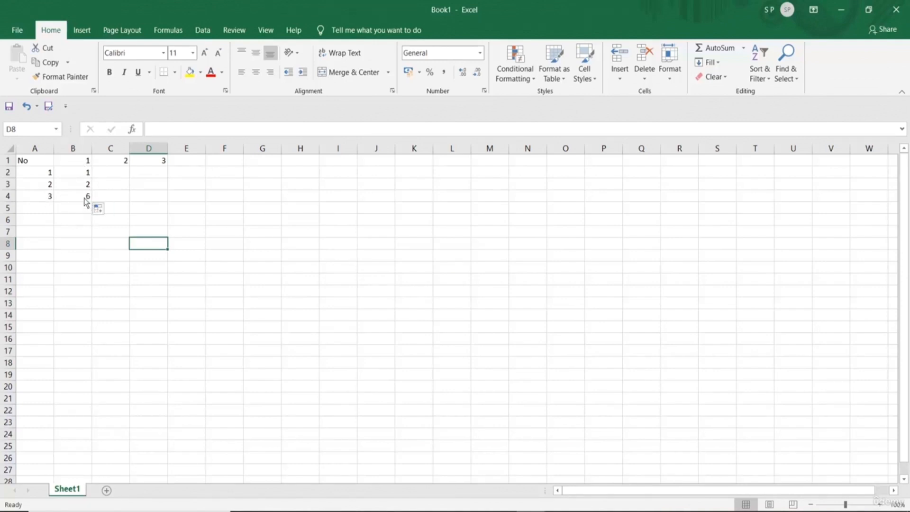
pyautogui.doubleClick(73, 173)
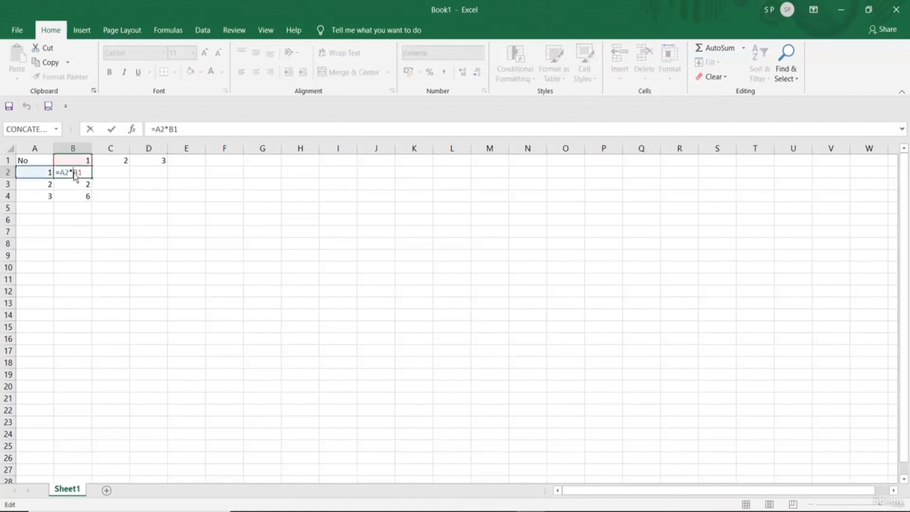
pyautogui.moveTo(58, 173); pyautogui.dragTo(84, 173)
pyautogui.click(85, 189)
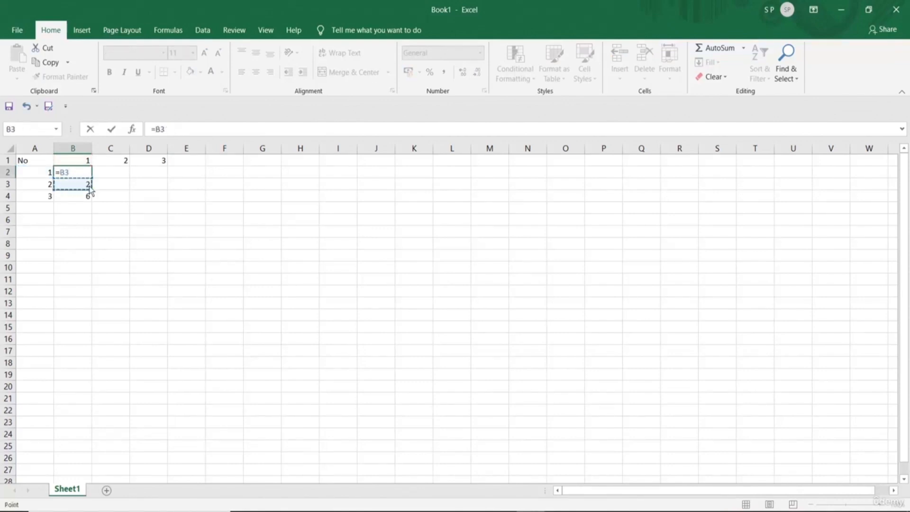
pyautogui.click(118, 217)
pyautogui.hotkey('ctrl', 'z')
pyautogui.click(118, 216)
pyautogui.hotkey('ctrl', 'z')
pyautogui.press('BackSpace')
pyautogui.press('BackSpace')
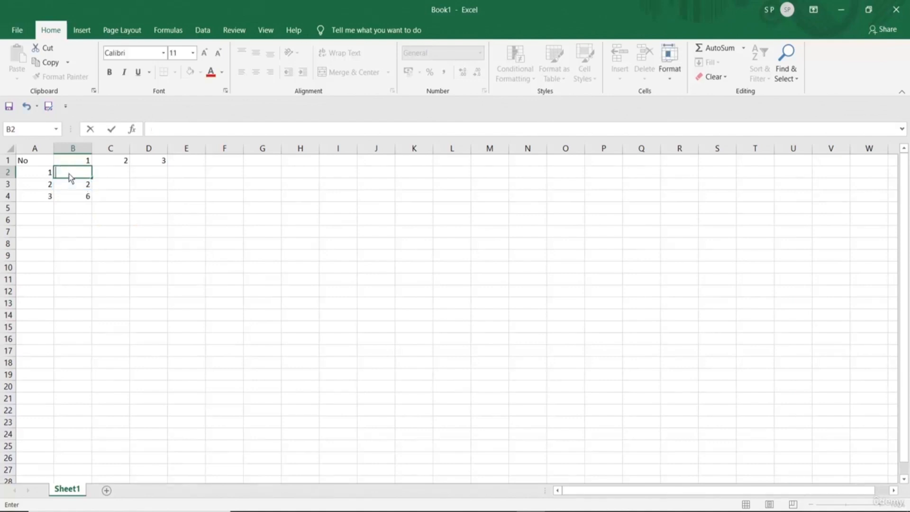
pyautogui.click(75, 183)
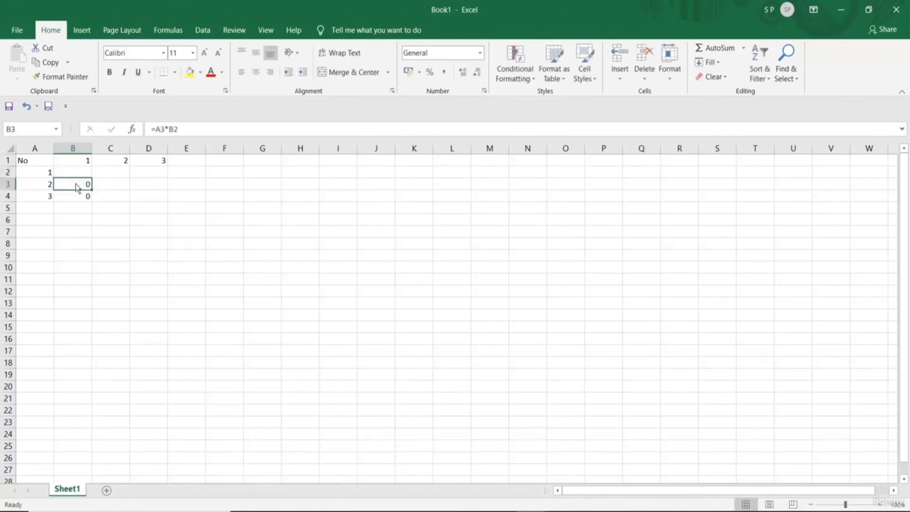
# Re-enter the relative formula =A2*B1 in B2
pyautogui.click(76, 174)
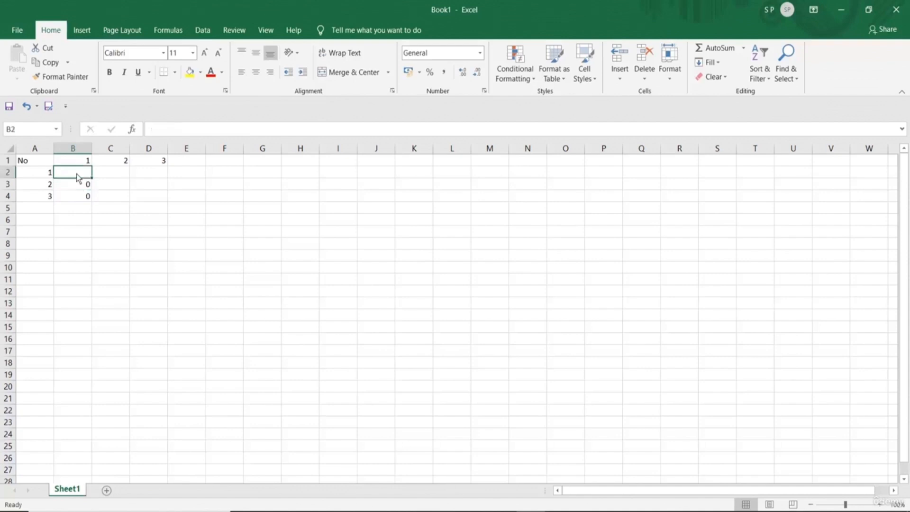
pyautogui.write('=')
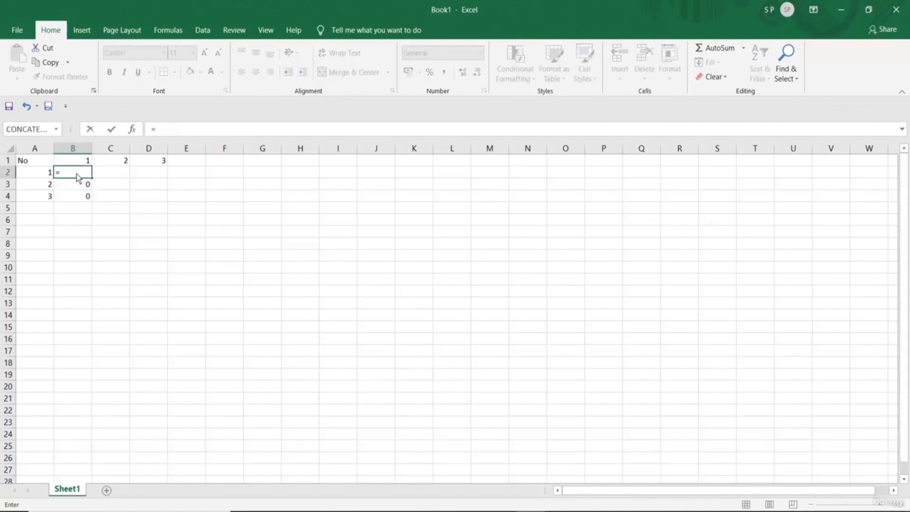
pyautogui.click(42, 176)
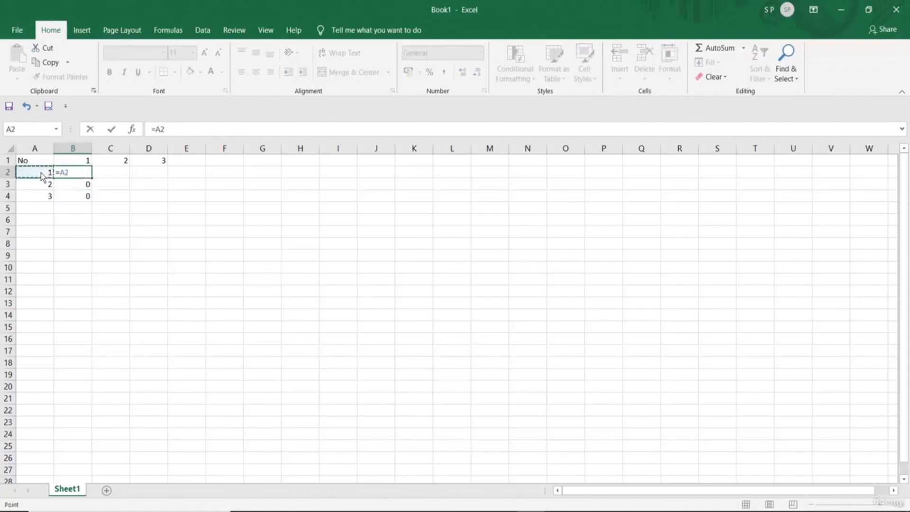
pyautogui.write('*')
pyautogui.click(83, 164)
pyautogui.press('Return')
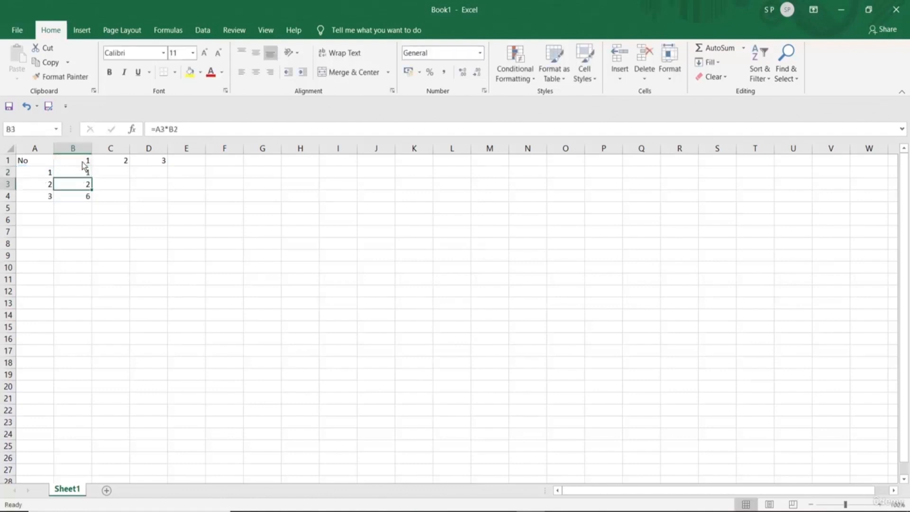
# Examine which cells the filled formula in B3 multiplies, compared with the intended A3 and B1
pyautogui.click(57, 221)
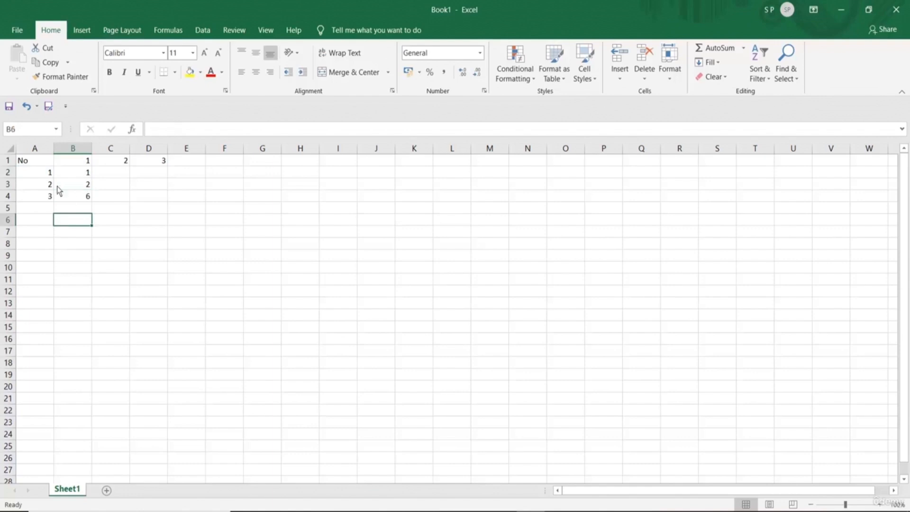
pyautogui.click(87, 187)
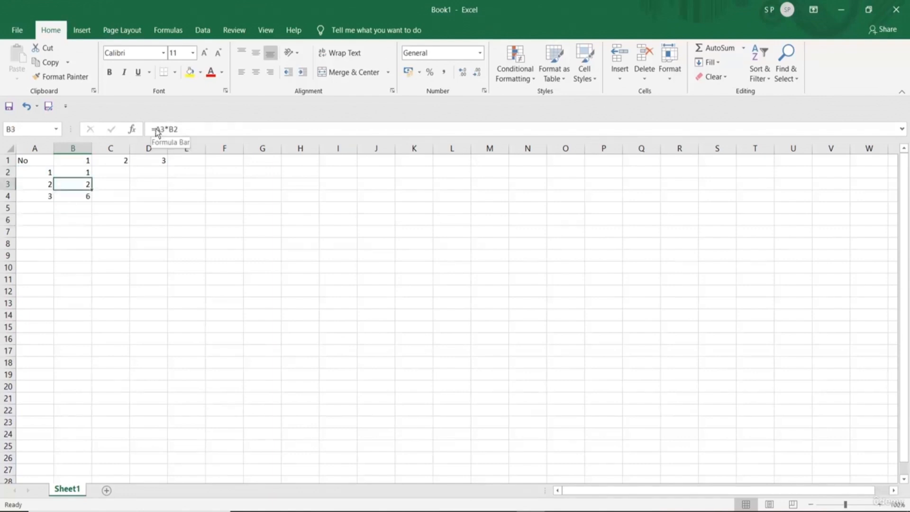
pyautogui.click(37, 186)
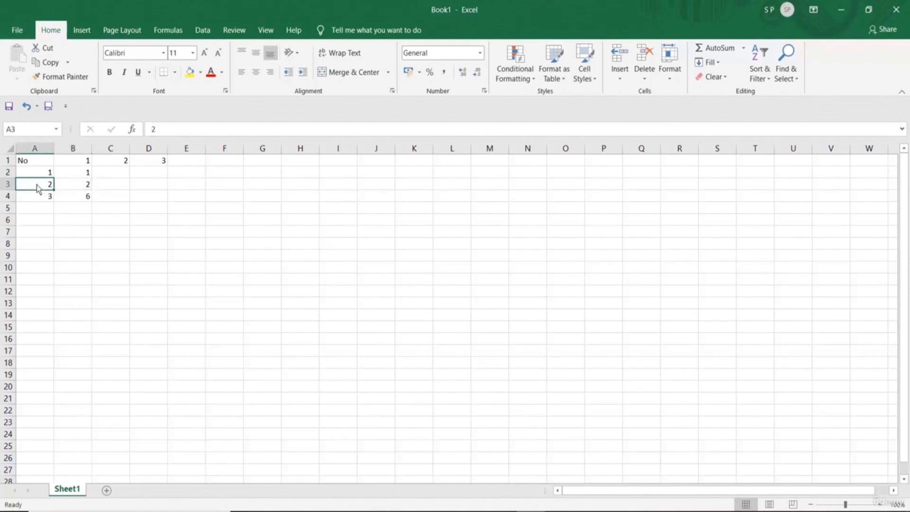
pyautogui.click(88, 187)
pyautogui.click(85, 177)
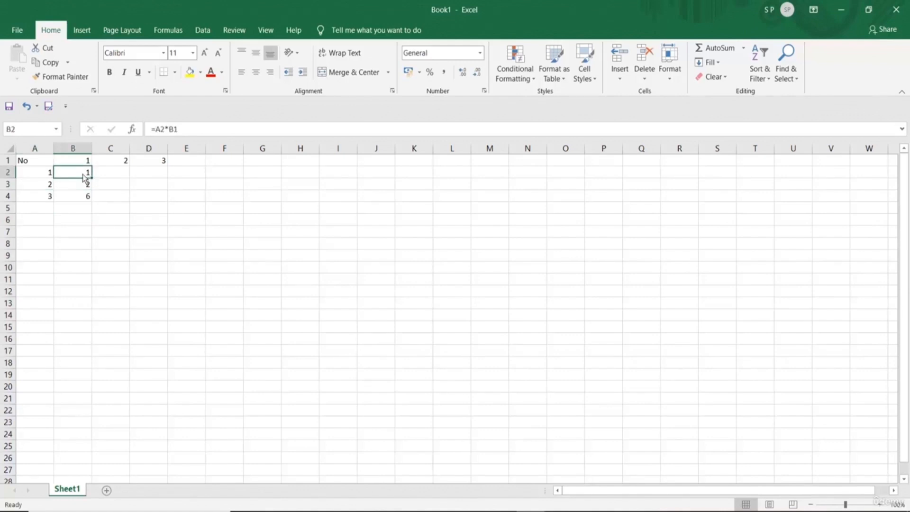
pyautogui.click(77, 164)
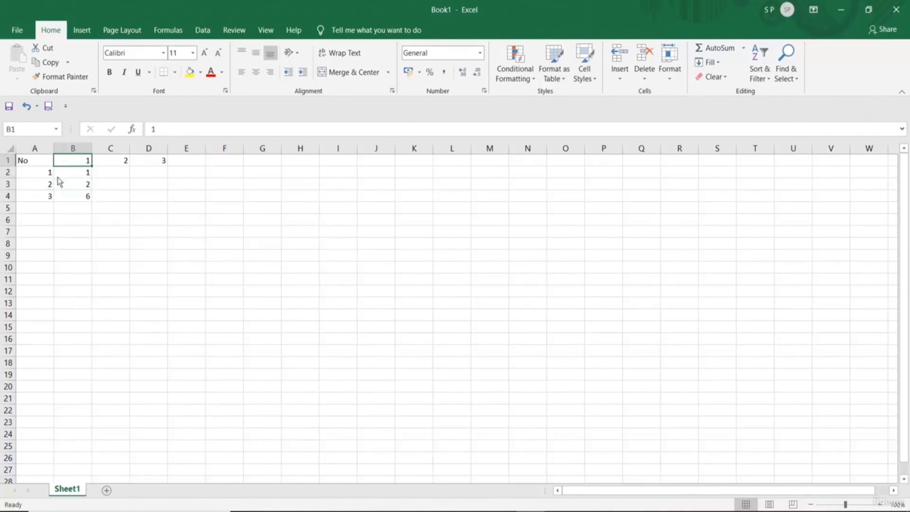
pyautogui.click(42, 188)
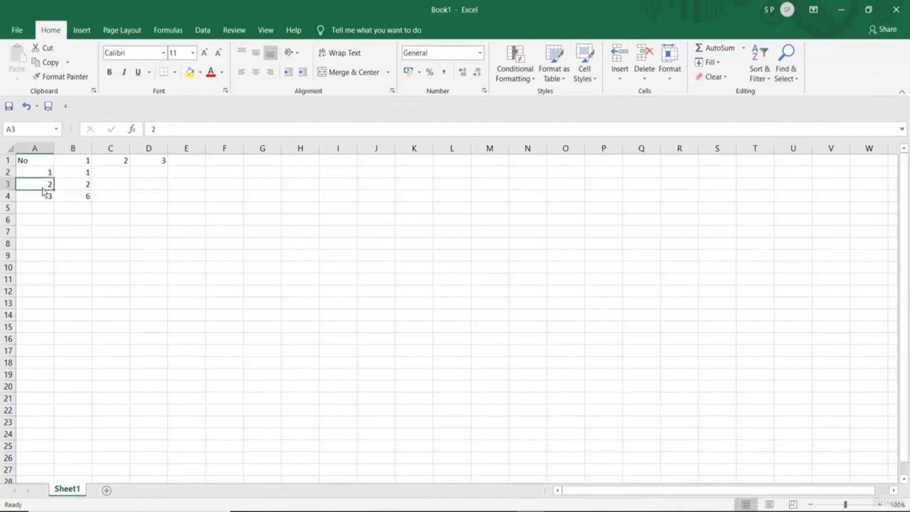
pyautogui.click(81, 164)
pyautogui.click(74, 173)
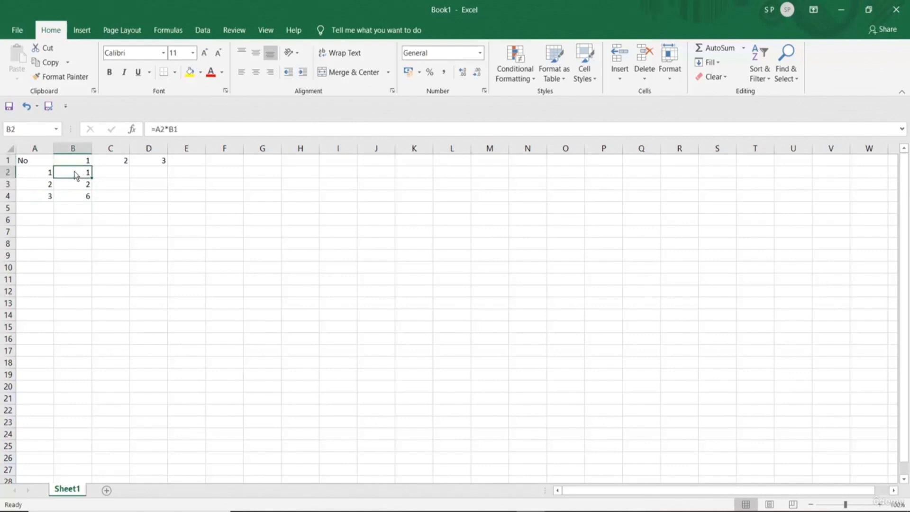
# Examine the references in B4's formula against A4 and B1, and compare them with the formulas in B2 and B3
pyautogui.click(84, 198)
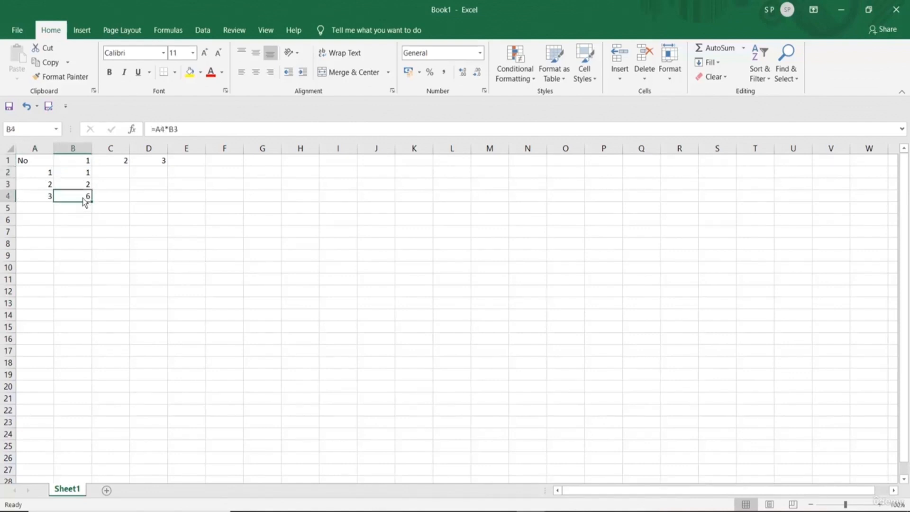
pyautogui.click(41, 197)
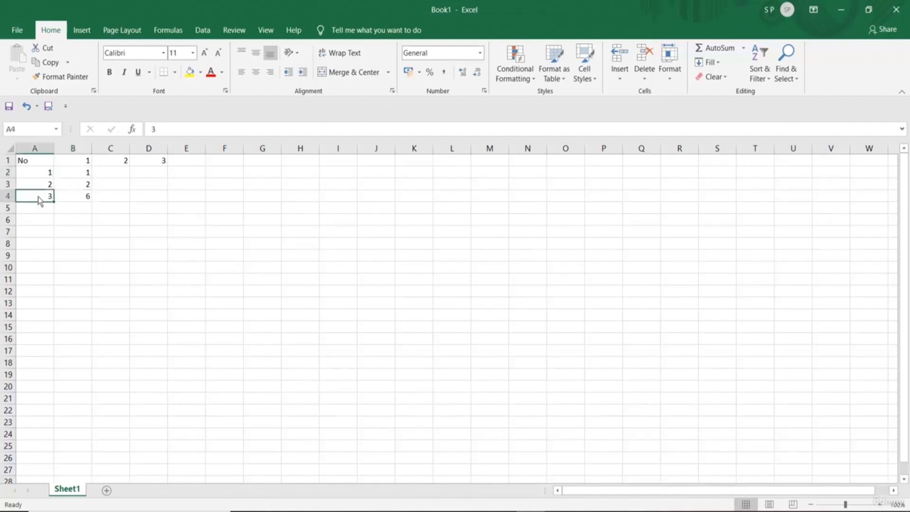
pyautogui.click(80, 163)
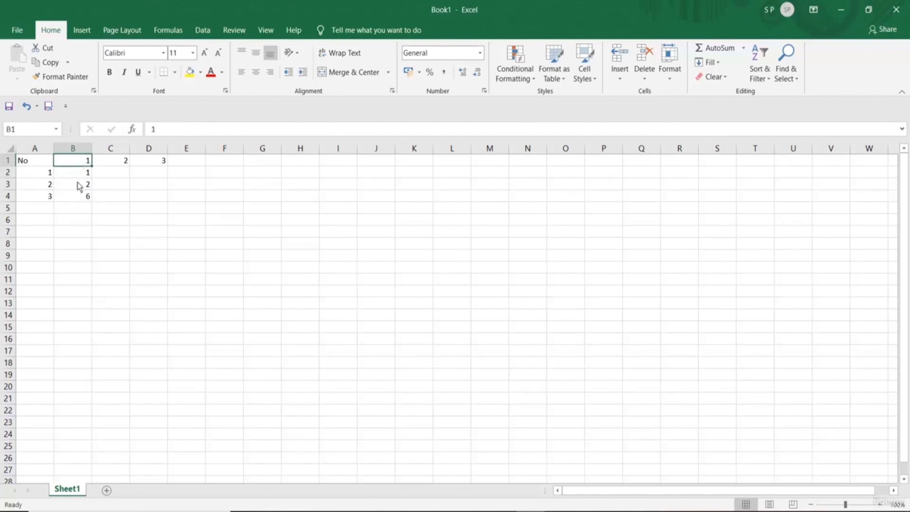
pyautogui.click(81, 200)
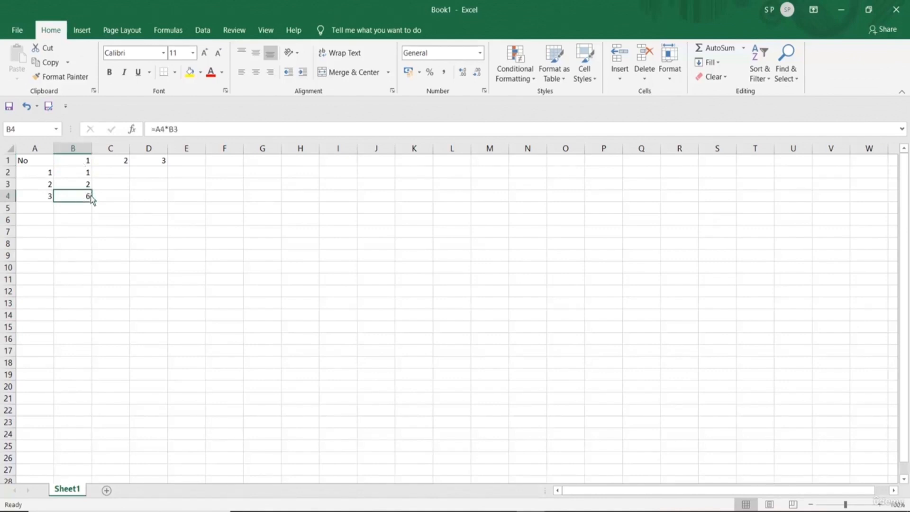
pyautogui.click(78, 176)
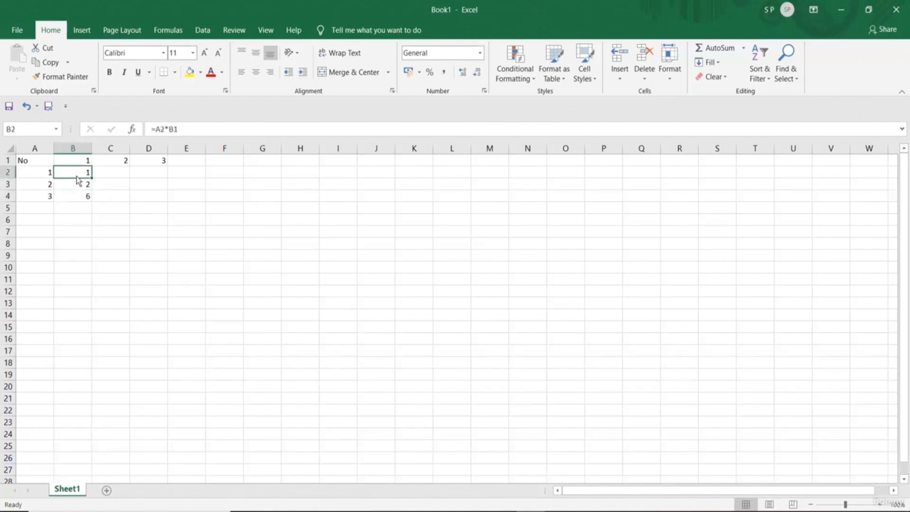
pyautogui.click(77, 184)
pyautogui.click(77, 195)
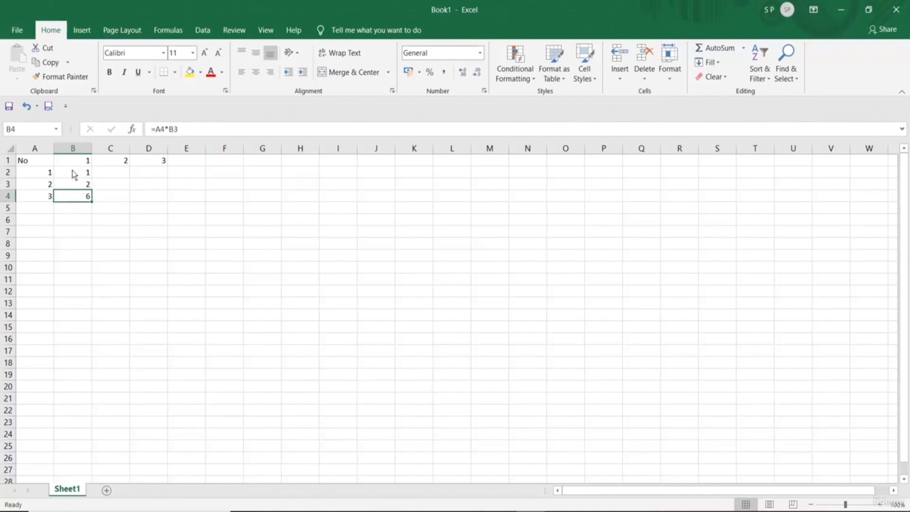
# Change the formula in B4 to =A4*B2
pyautogui.click(179, 129)
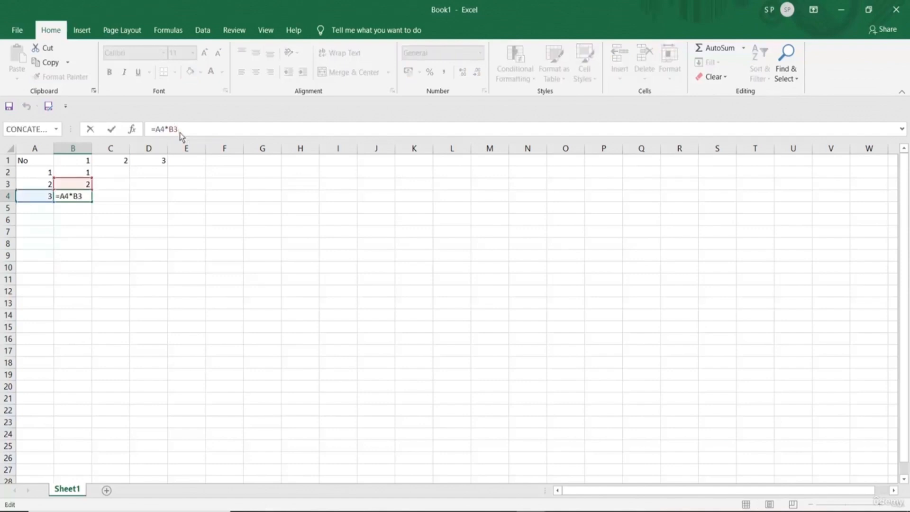
pyautogui.doubleClick(174, 131)
pyautogui.press('F4')
pyautogui.click(75, 174)
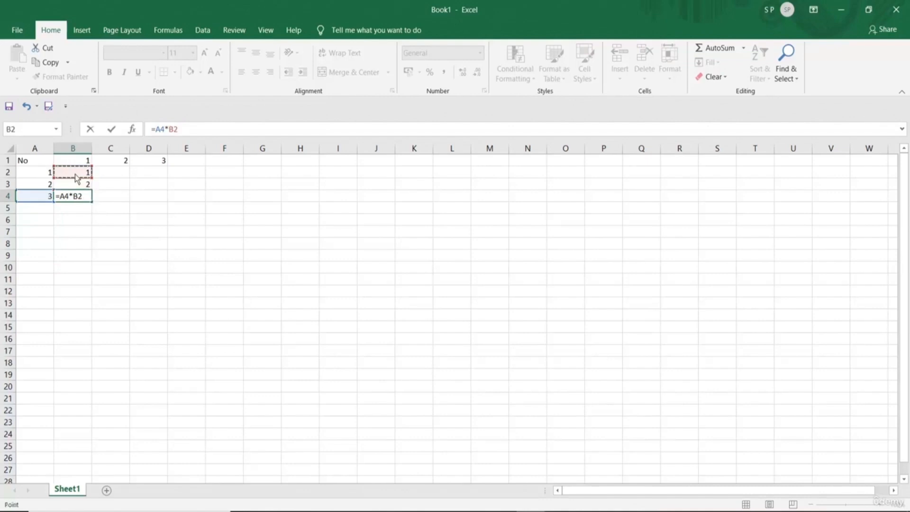
pyautogui.hotkey('ctrl', 'z')
pyautogui.hotkey('ctrl', 'y')
pyautogui.press('Return')
# Make the B1 reference absolute in B2 so the formula reads =A2*$B$1, and fill it down to B4
pyautogui.click(74, 175)
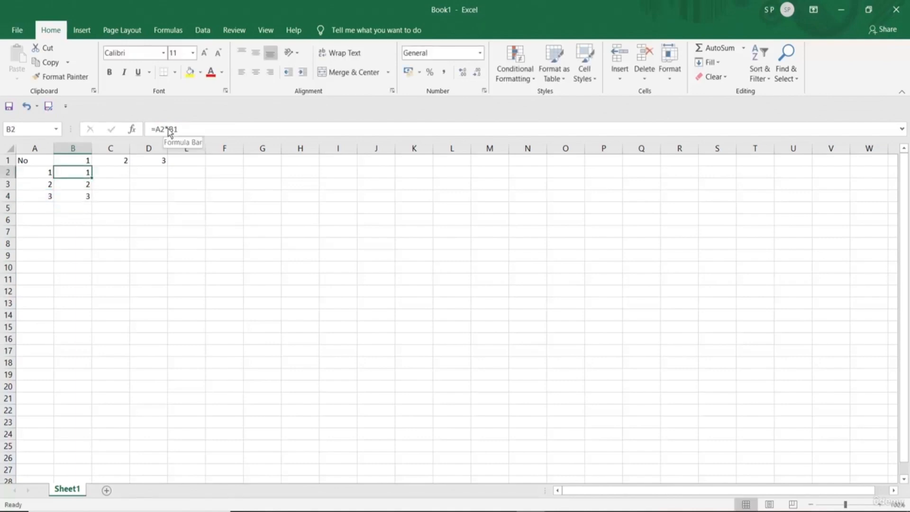
pyautogui.moveTo(169, 132); pyautogui.dragTo(179, 133)
pyautogui.press('F4')
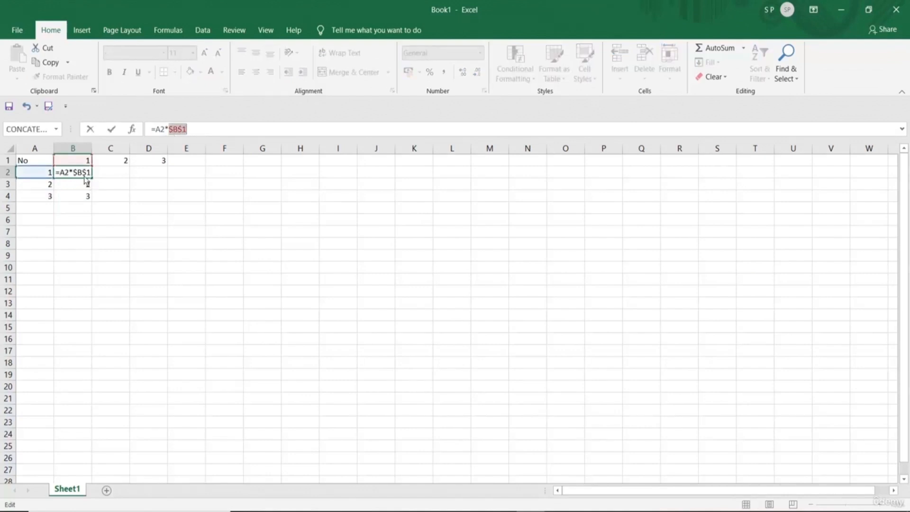
pyautogui.press('Return')
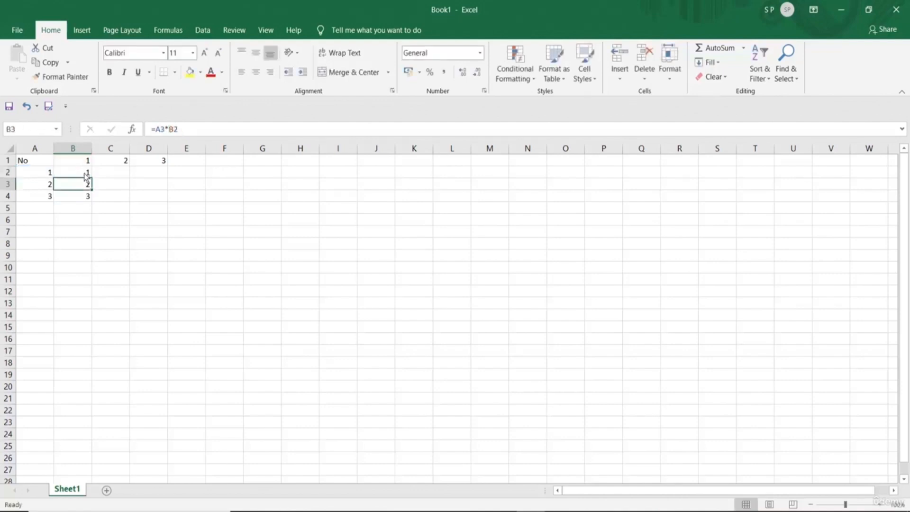
pyautogui.click(85, 176)
pyautogui.moveTo(91, 178); pyautogui.dragTo(90, 197)
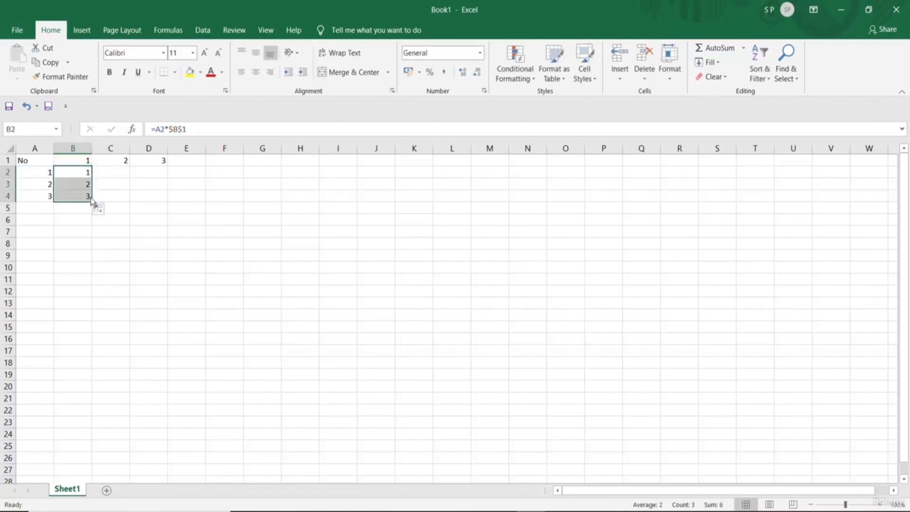
pyautogui.click(68, 246)
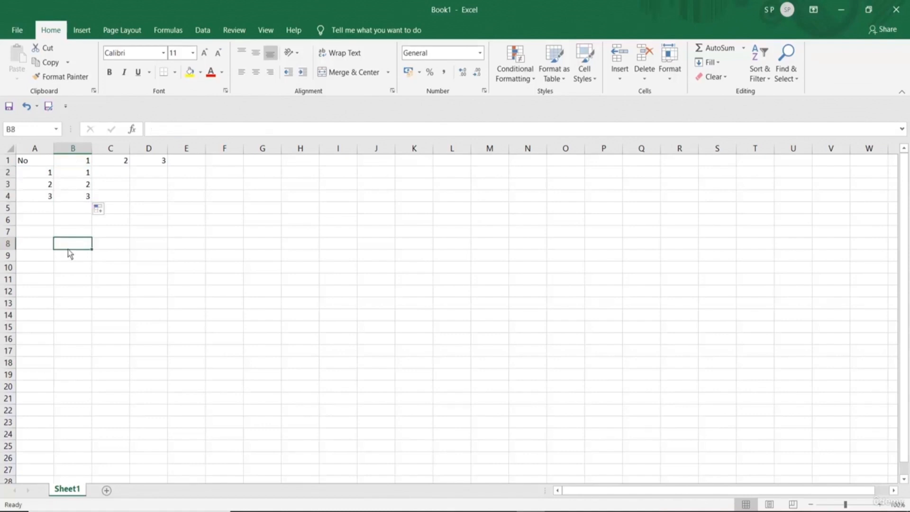
# Check the absolute references in B3 and B4 and fill the B2:B4 formulas across to column D
pyautogui.click(79, 185)
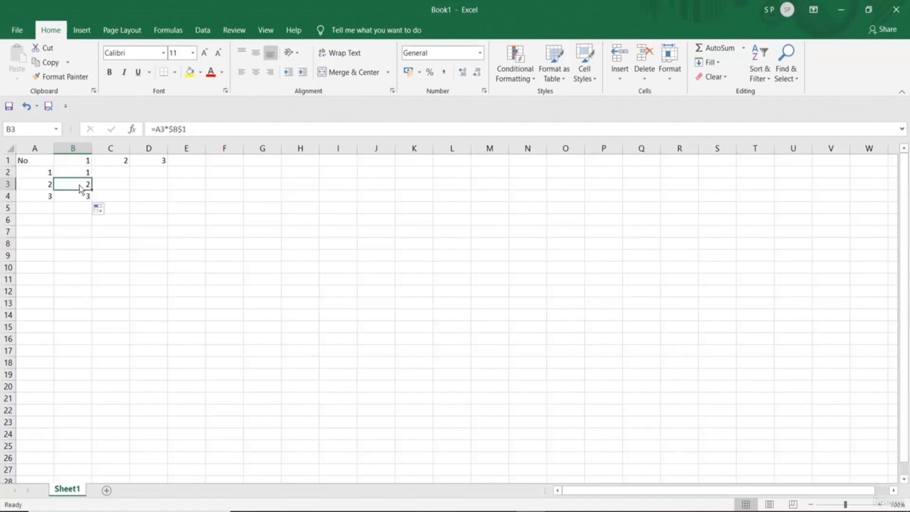
pyautogui.click(73, 166)
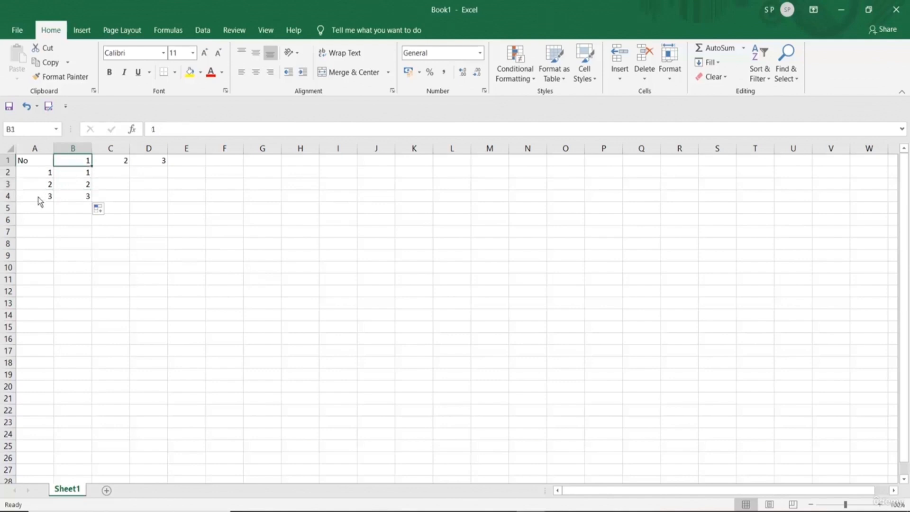
pyautogui.click(67, 199)
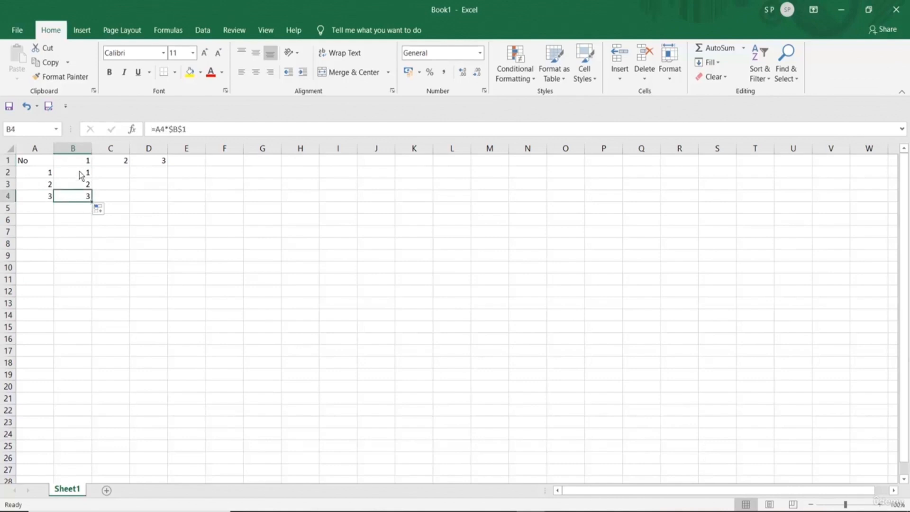
pyautogui.moveTo(81, 175); pyautogui.dragTo(167, 201)
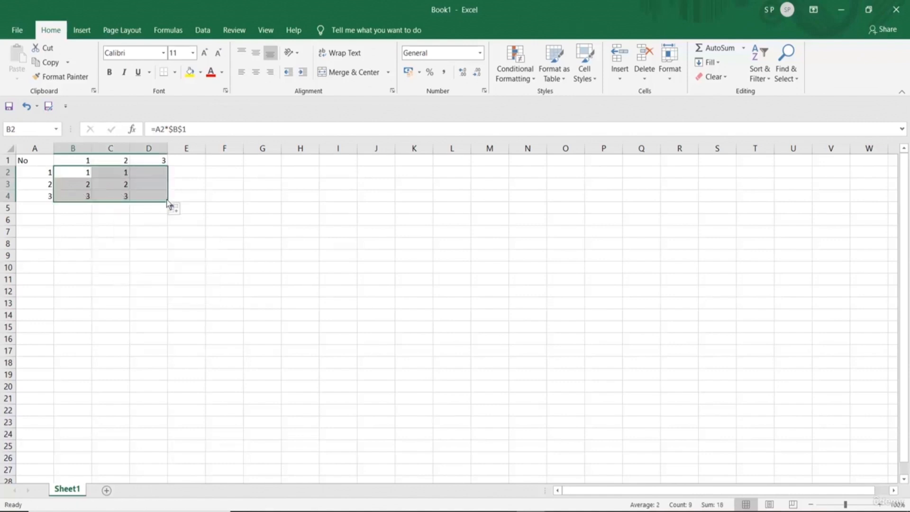
pyautogui.click(176, 235)
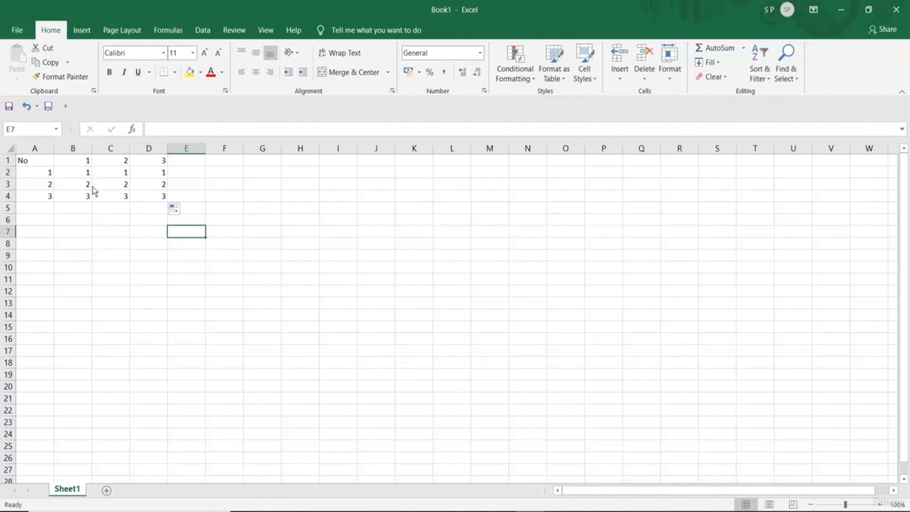
pyautogui.click(47, 175)
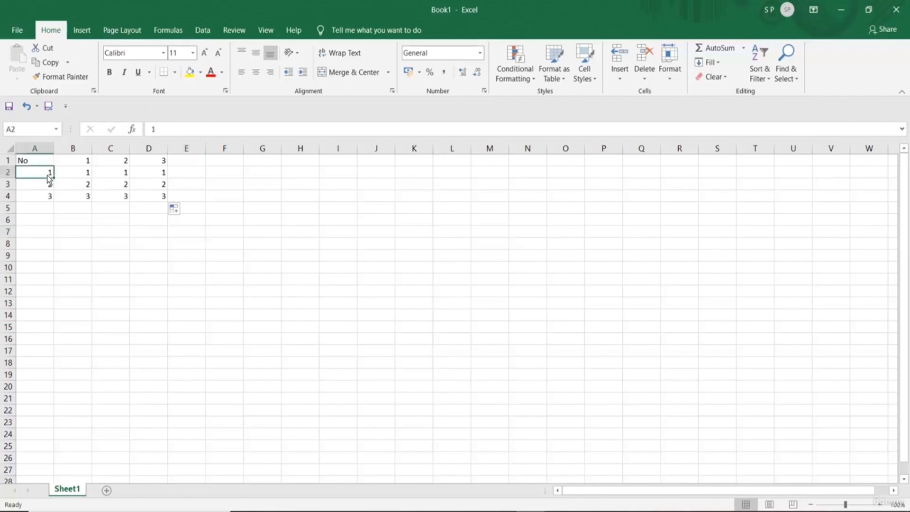
# Trace which row number in column A pairs with each header number in row 1 of the multiplication table
pyautogui.click(115, 162)
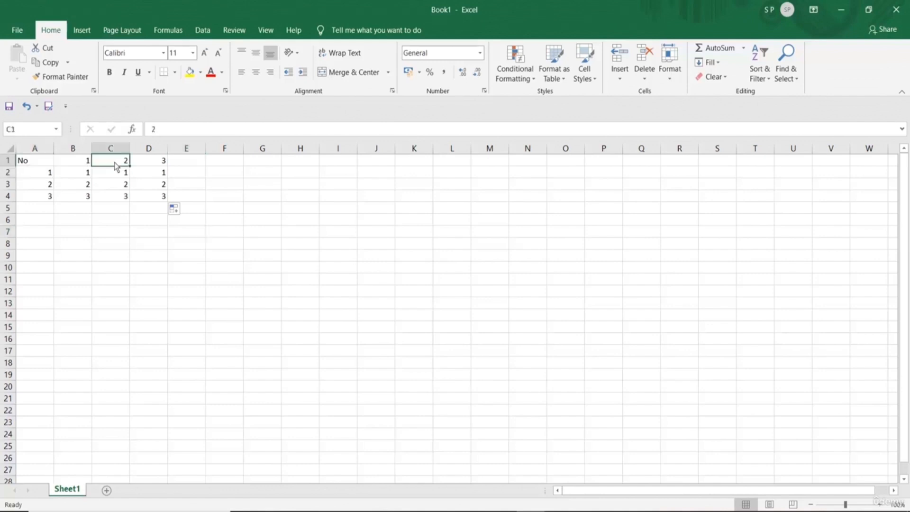
pyautogui.click(52, 175)
pyautogui.click(139, 163)
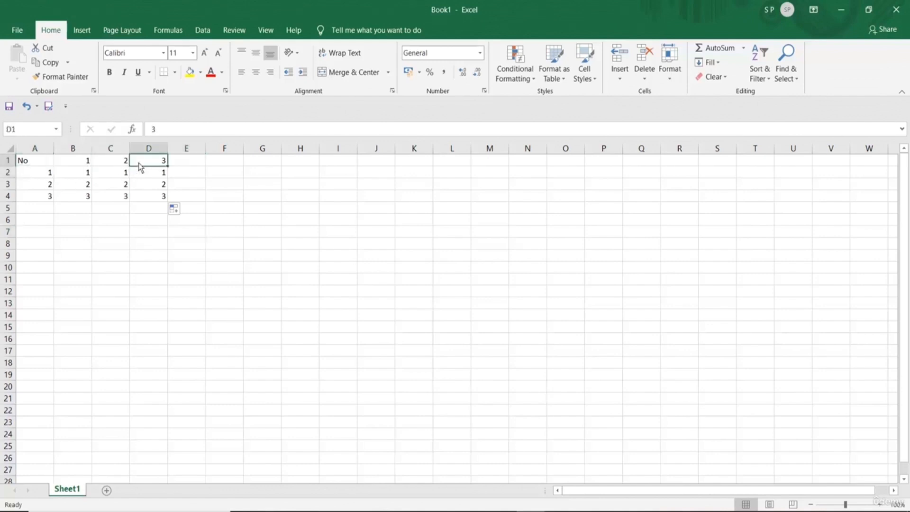
pyautogui.click(49, 188)
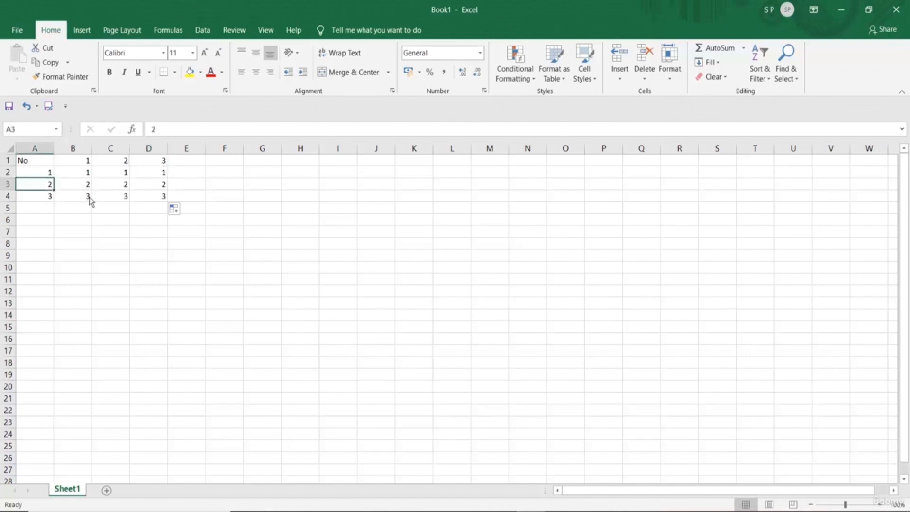
pyautogui.click(75, 160)
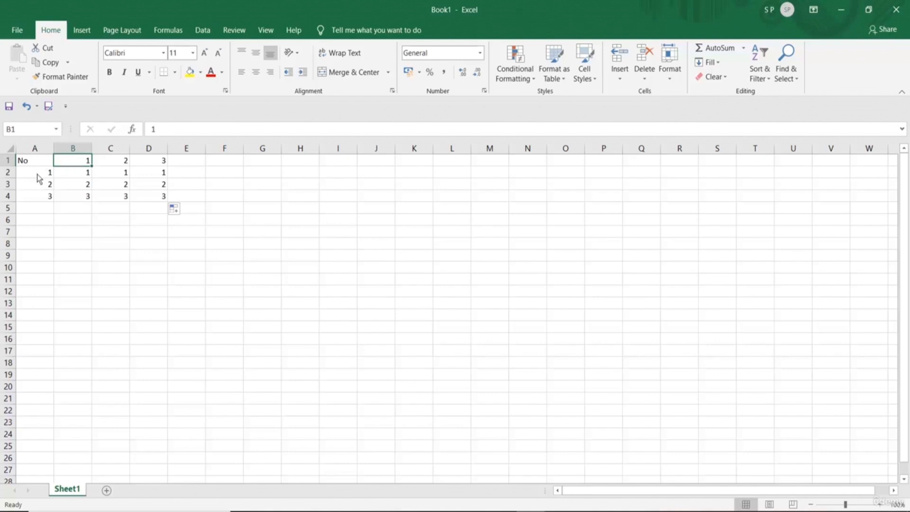
pyautogui.click(37, 174)
pyautogui.click(72, 161)
# Compare the filled formulas in B2, C2 and D2, and trace the header numbers that A3 should be multiplied by
pyautogui.click(117, 175)
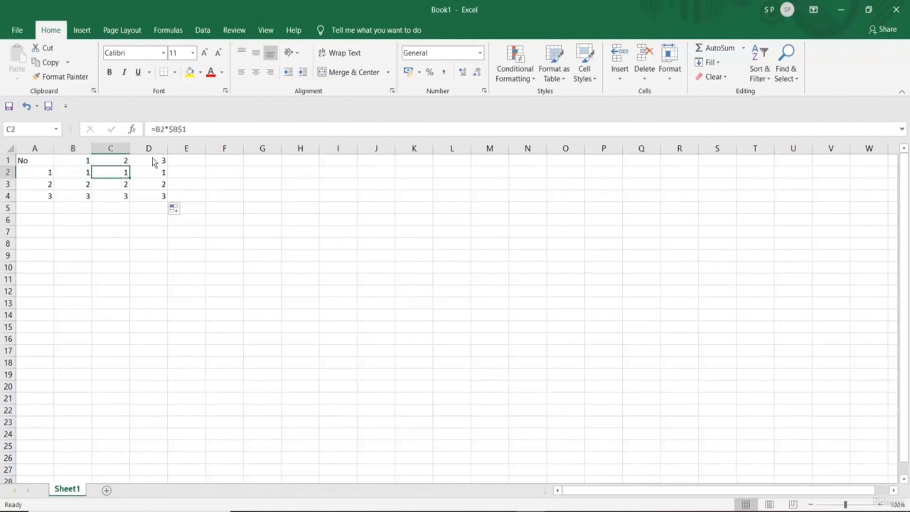
pyautogui.click(81, 172)
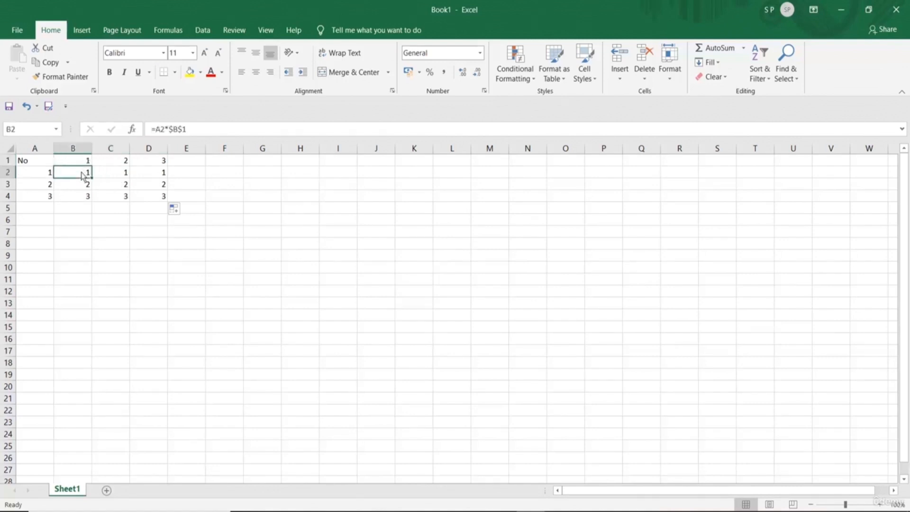
pyautogui.click(152, 175)
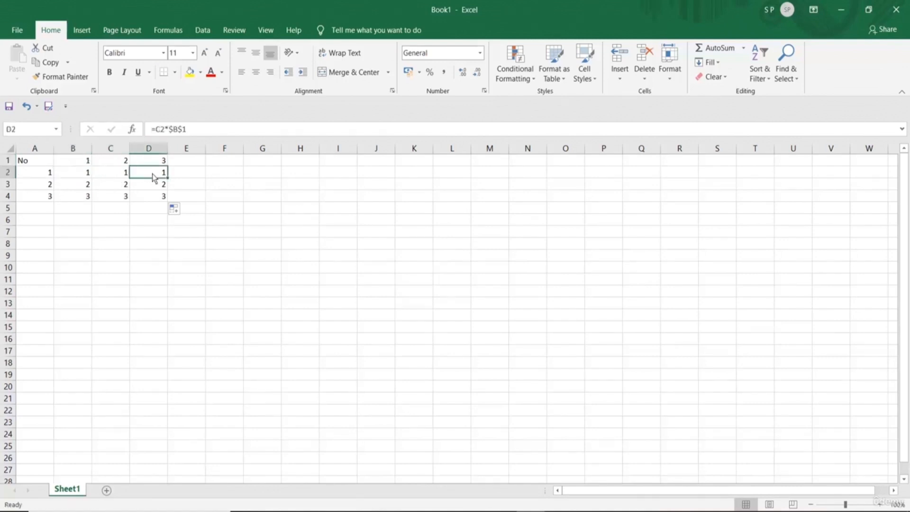
pyautogui.click(115, 175)
pyautogui.click(79, 163)
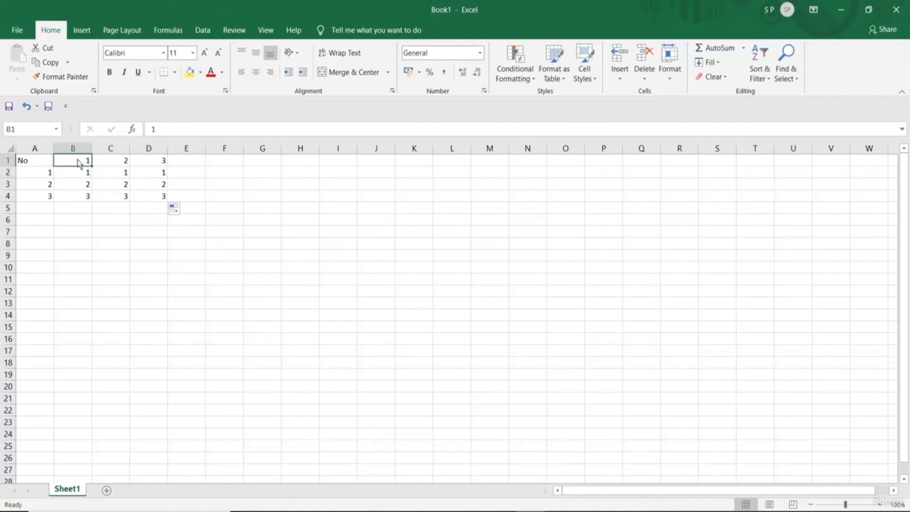
pyautogui.click(39, 183)
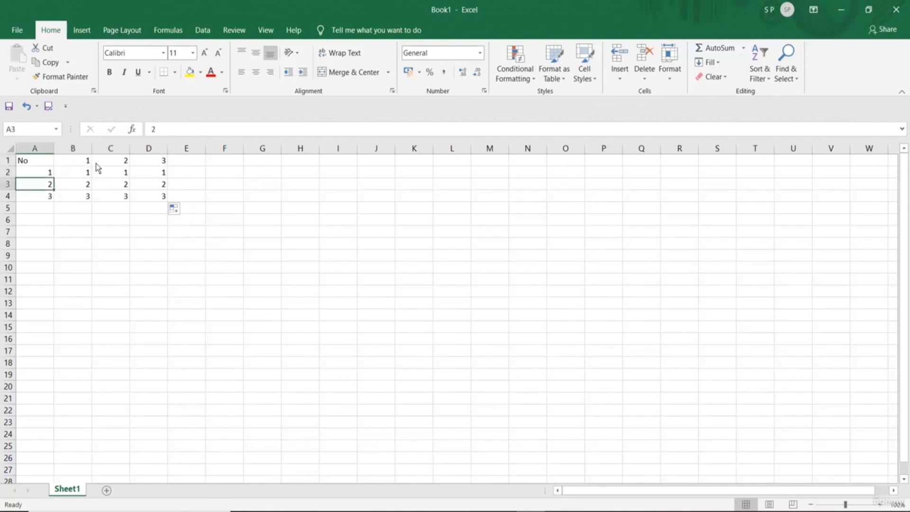
pyautogui.click(107, 164)
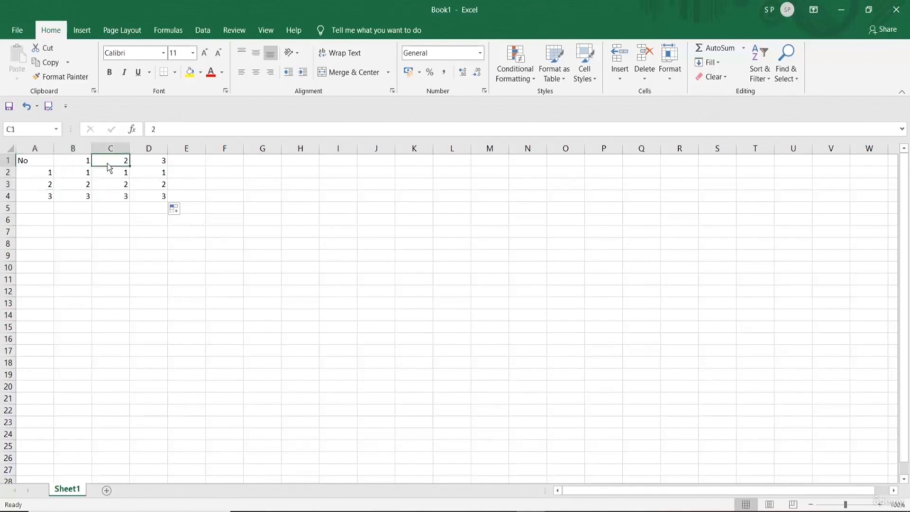
pyautogui.click(50, 185)
pyautogui.click(157, 163)
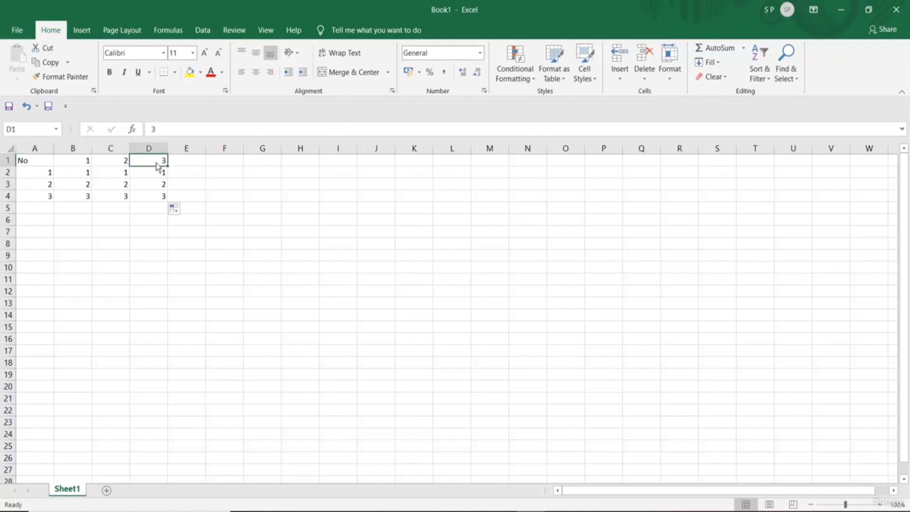
# Clear all the formulas from the table body B2:D4
pyautogui.click(87, 176)
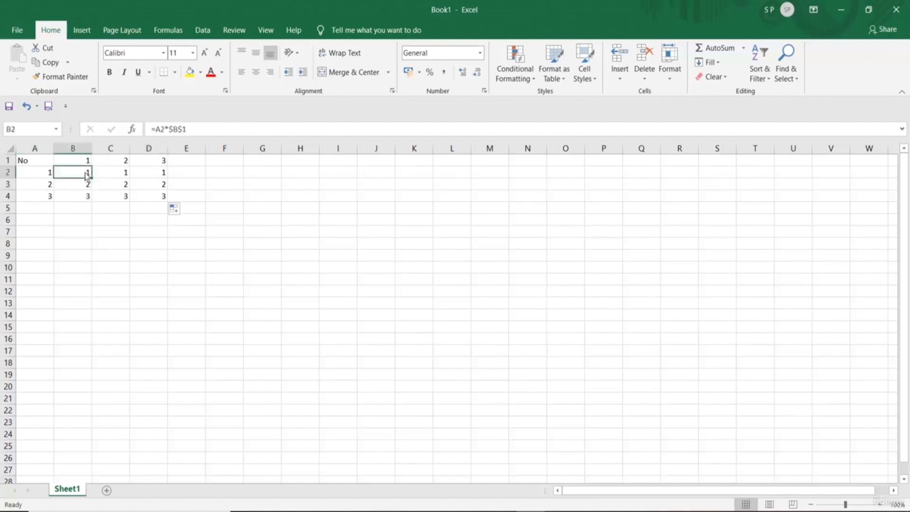
pyautogui.moveTo(87, 175); pyautogui.dragTo(165, 200)
pyautogui.press('Delete')
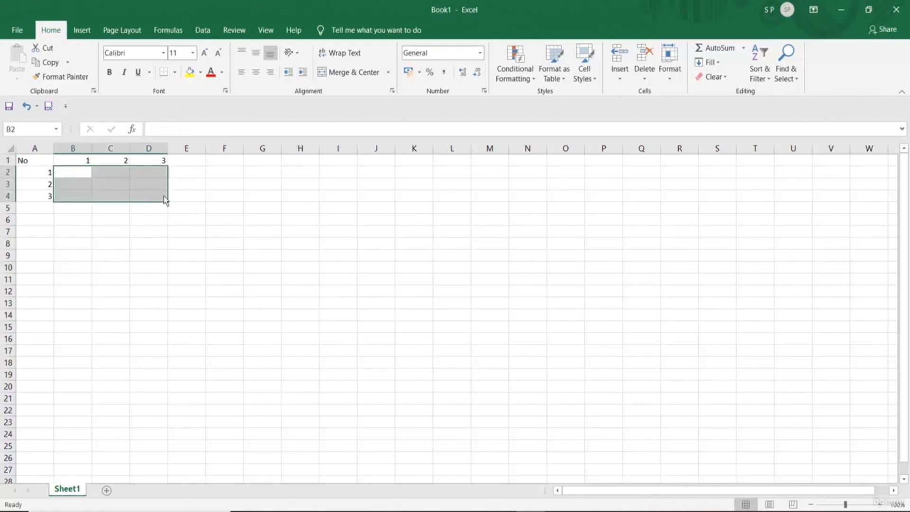
# Enter the relative-reference formula =A2*B1 in cell B2
pyautogui.click(81, 176)
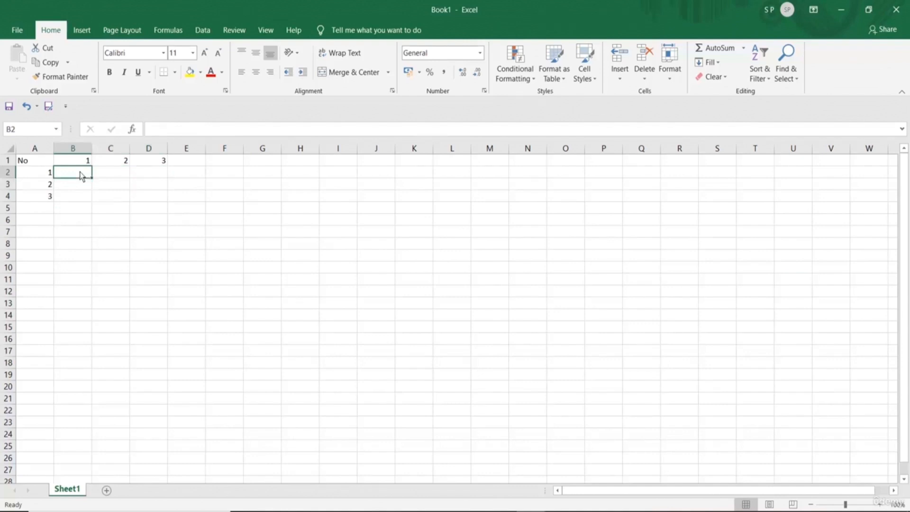
pyautogui.write('=')
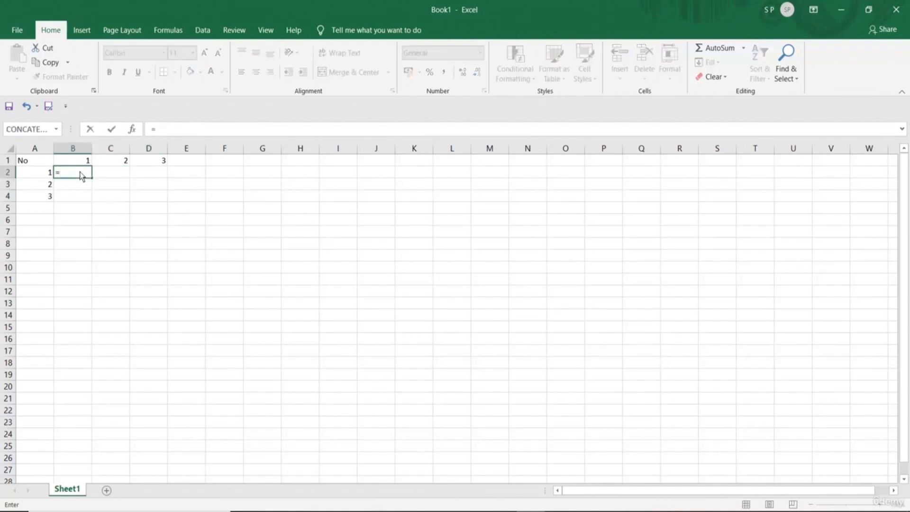
pyautogui.click(41, 176)
pyautogui.write('*')
pyautogui.click(85, 161)
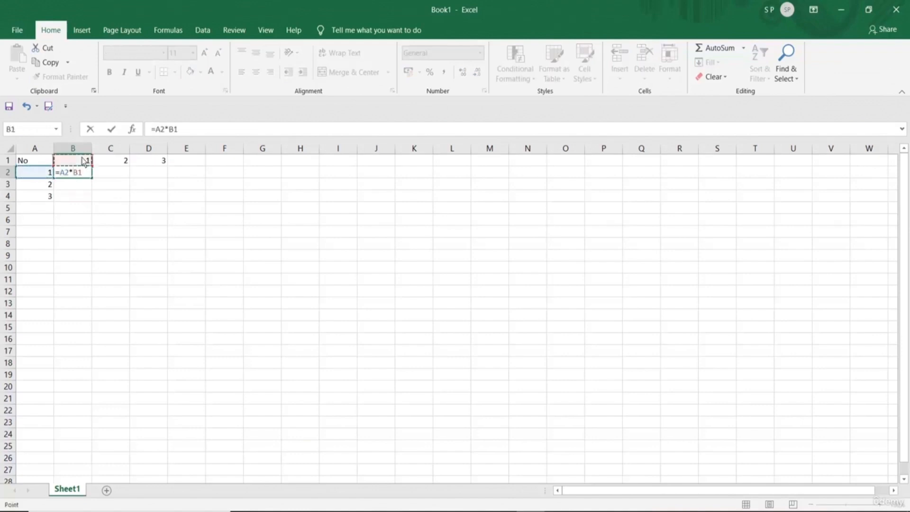
pyautogui.press('Return')
pyautogui.click(77, 173)
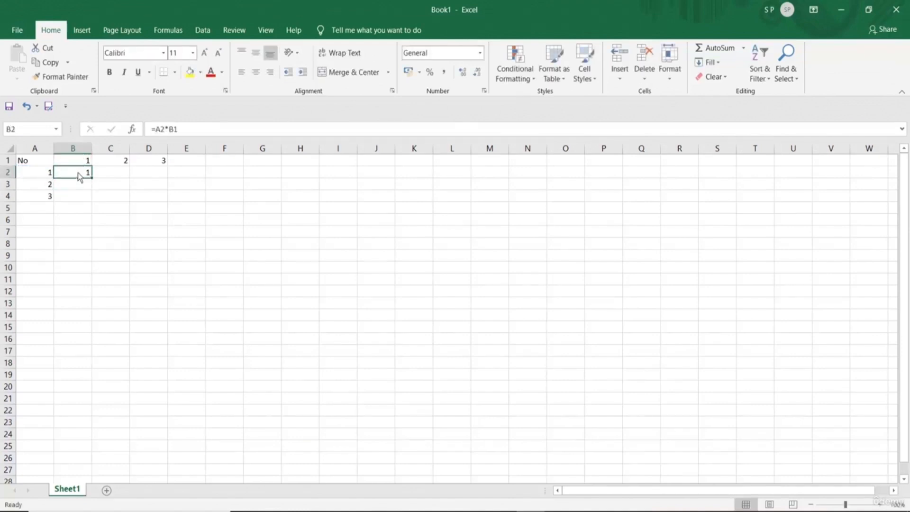
# Lock only the column of the A2 reference in B2's formula so it reads =$A2*B1
pyautogui.click(169, 128)
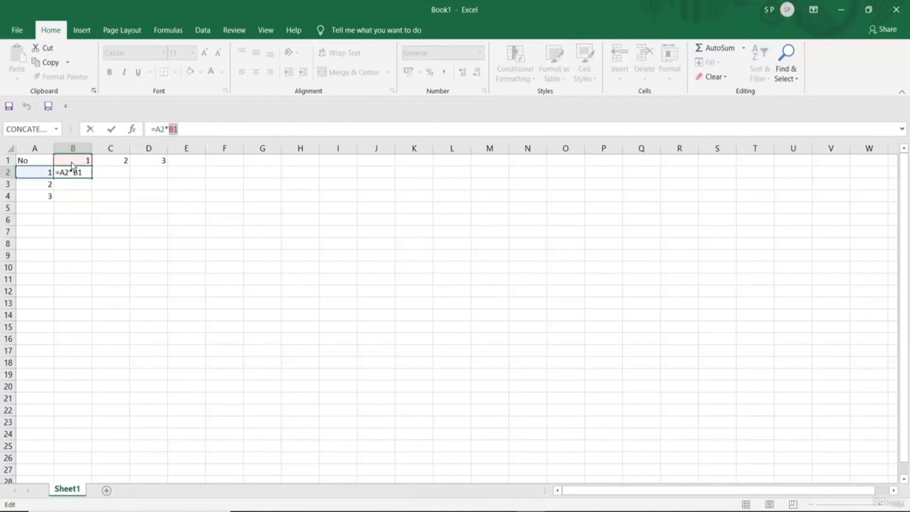
pyautogui.doubleClick(159, 129)
pyautogui.press('F4')
pyautogui.press('F4')
pyautogui.press('F4')
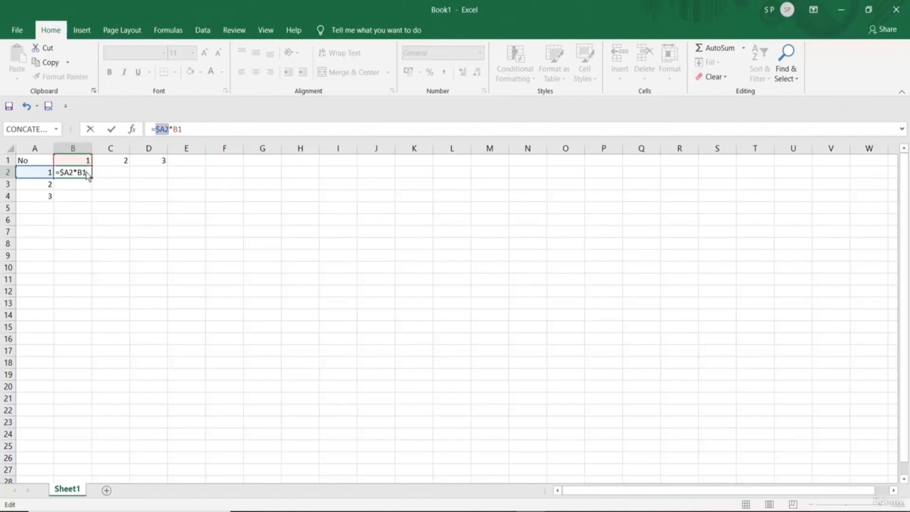
# Lock only the row of the B1 reference in B2's formula so it reads =$A2*B$1
pyautogui.doubleClick(178, 129)
pyautogui.press('F4')
pyautogui.press('F4')
pyautogui.click(229, 128)
pyautogui.moveTo(150, 131); pyautogui.dragTo(184, 130)
pyautogui.click(24, 163)
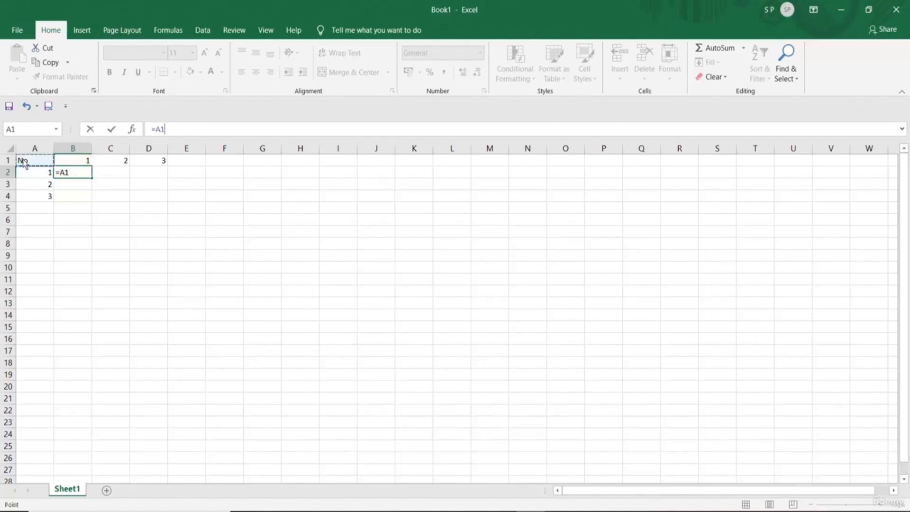
pyautogui.click(66, 159)
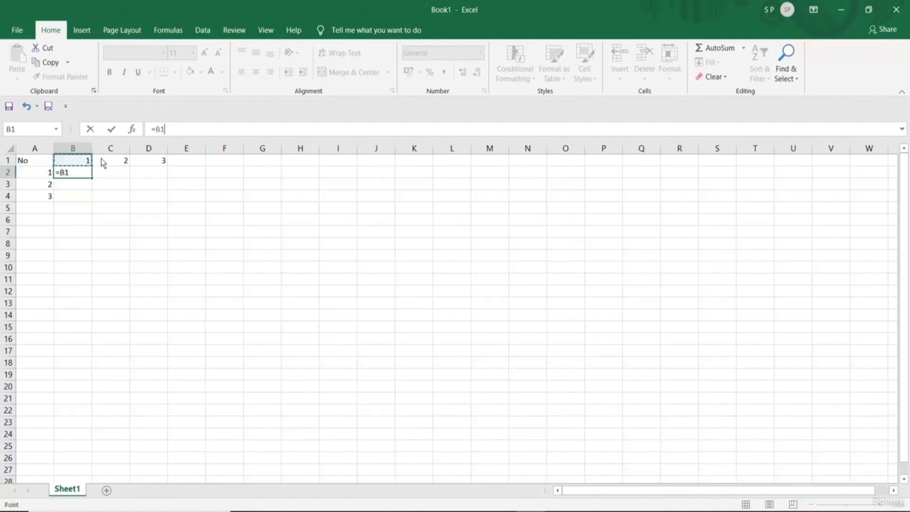
pyautogui.hotkey('ctrl', 'z')
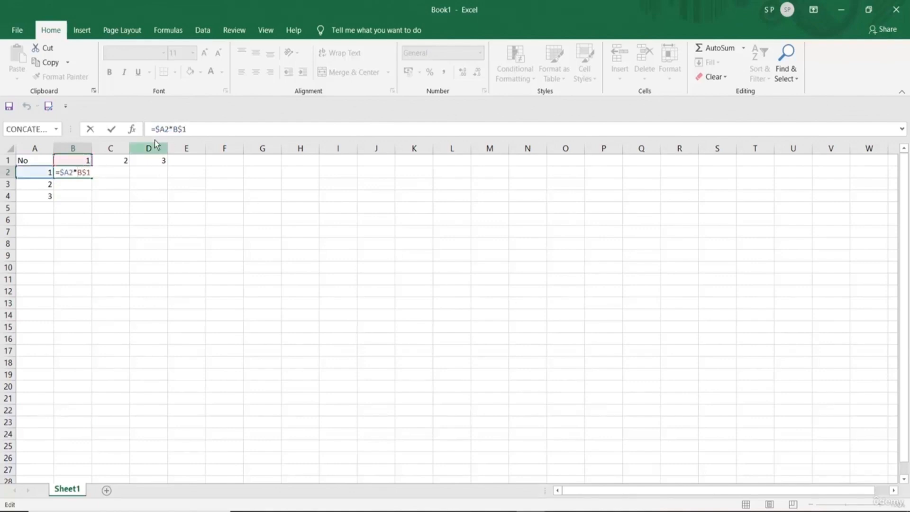
# Commit the formula =$A2*B$1 in B2 and fill it down to B4 and across to column D
pyautogui.moveTo(151, 128); pyautogui.dragTo(187, 130)
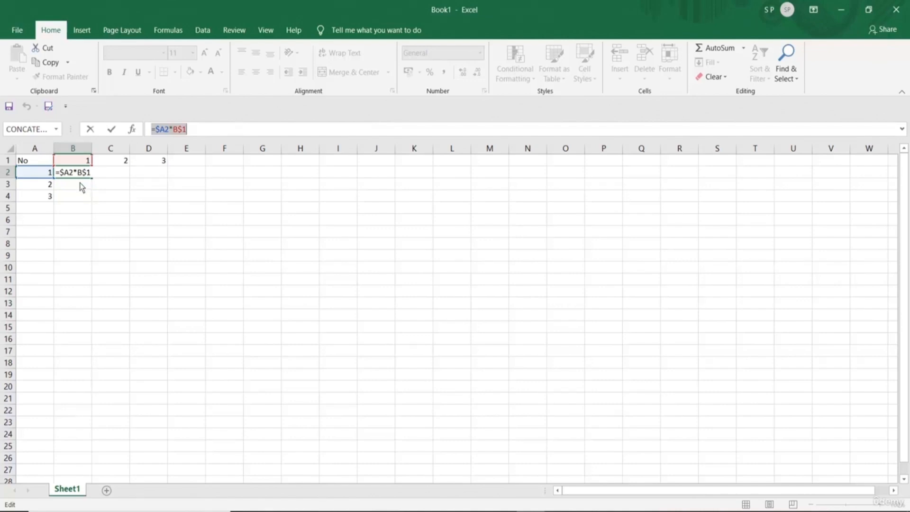
pyautogui.press('Return')
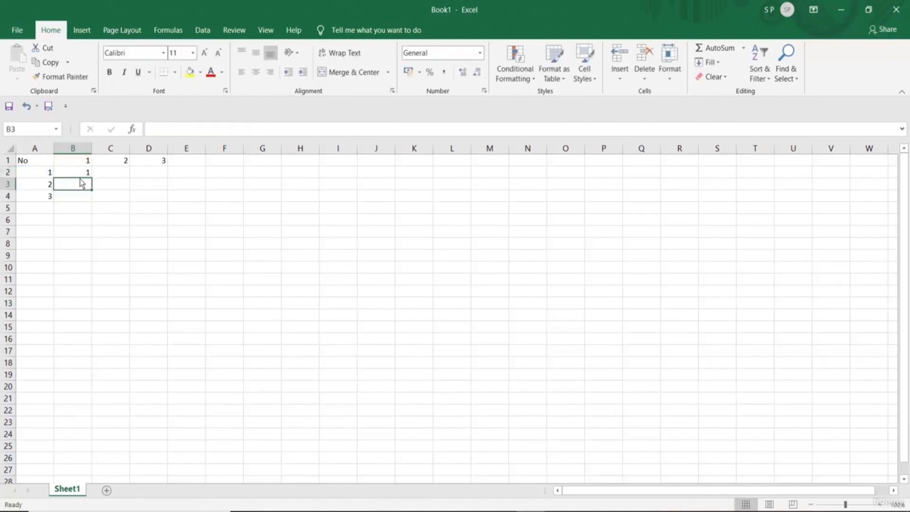
pyautogui.click(76, 170)
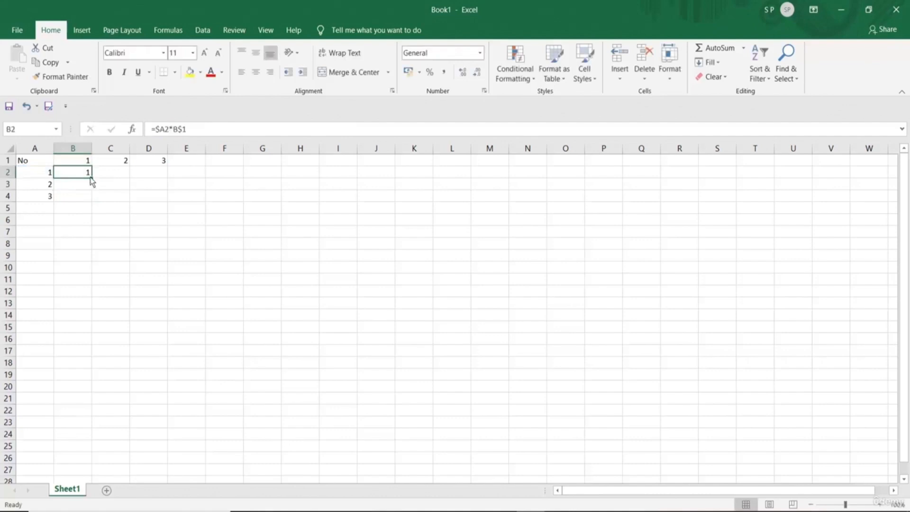
pyautogui.moveTo(91, 179); pyautogui.dragTo(92, 201)
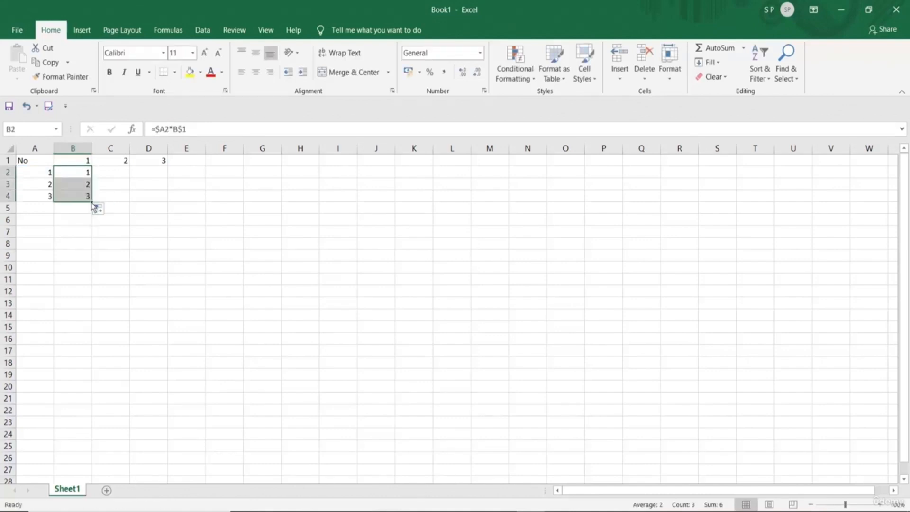
pyautogui.moveTo(92, 204); pyautogui.dragTo(163, 203)
pyautogui.click(148, 269)
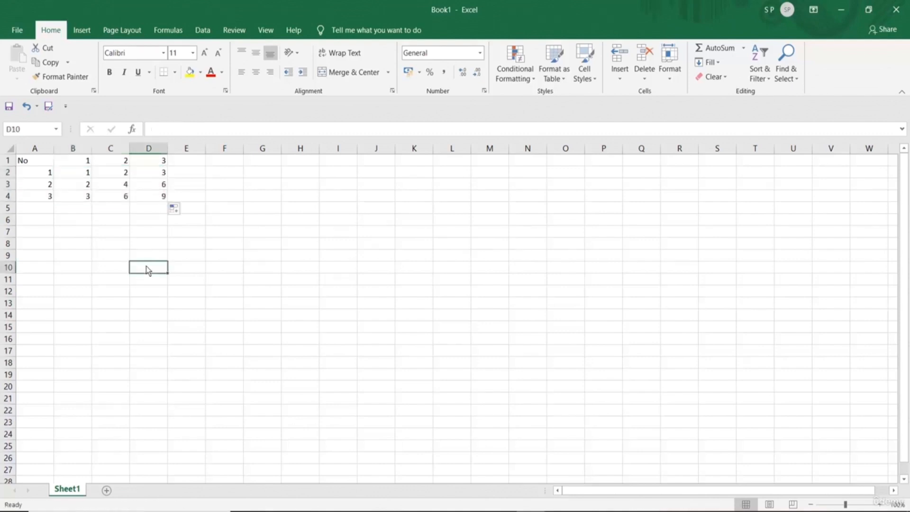
# Check the mixed references in the B2 and C2 formulas against the header number in B1
pyautogui.click(75, 175)
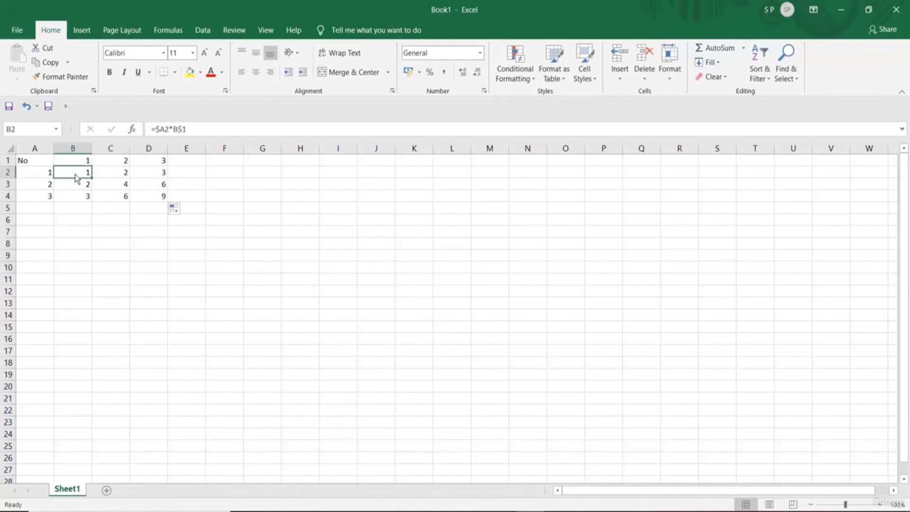
pyautogui.click(124, 176)
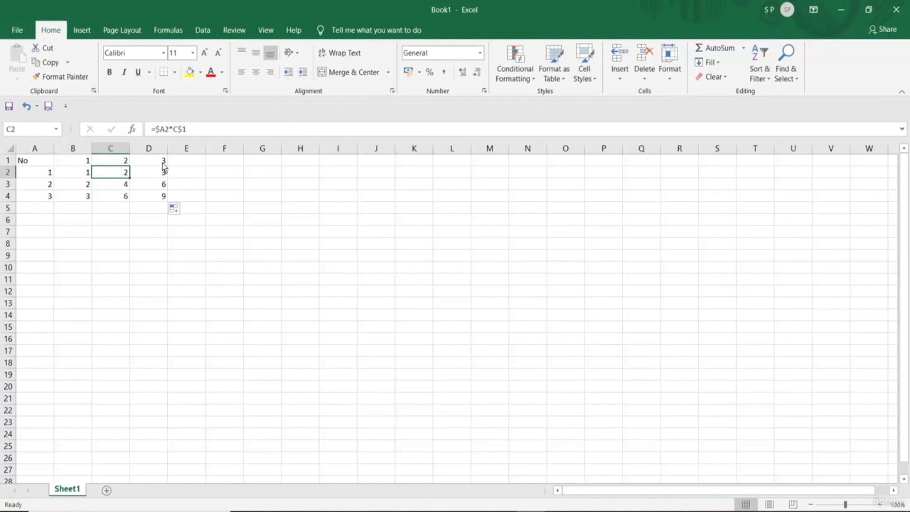
pyautogui.click(82, 162)
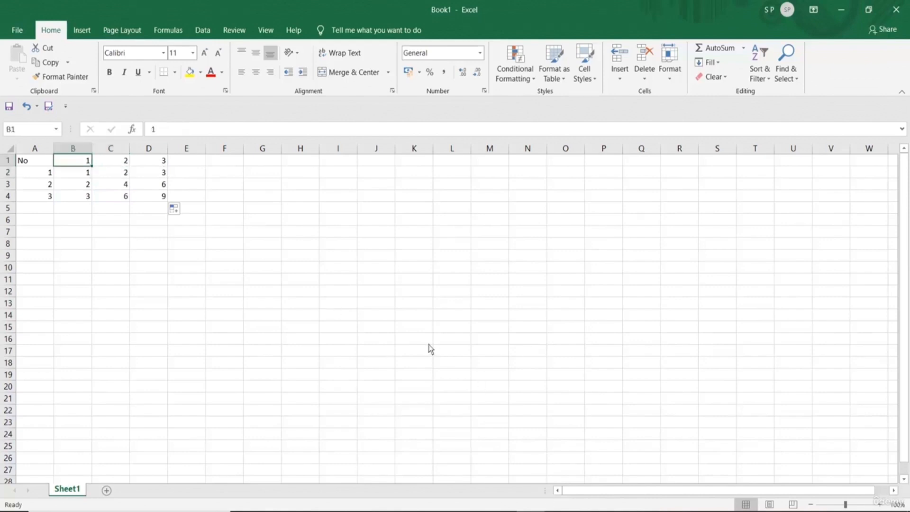
# Start a second table in A9 with the label No and the row numbers 2, 4 and 6 in A10:A12
pyautogui.click(31, 252)
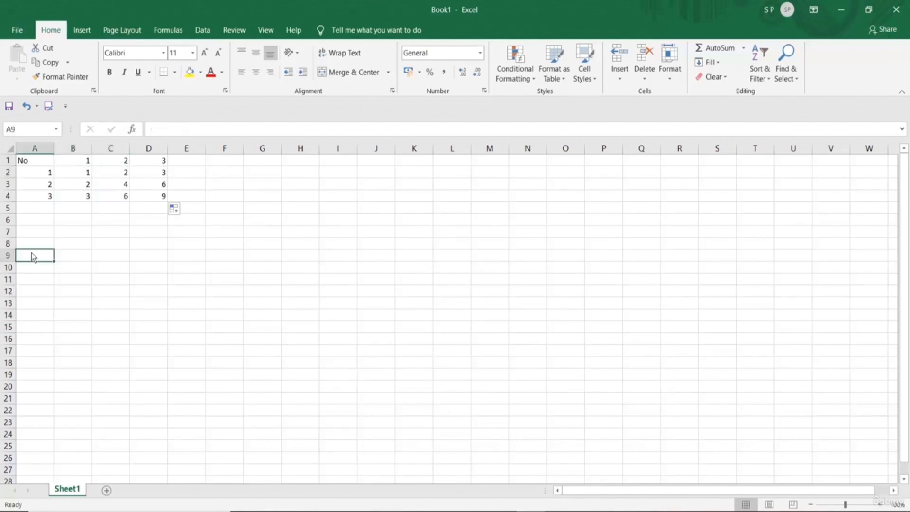
pyautogui.write('No')
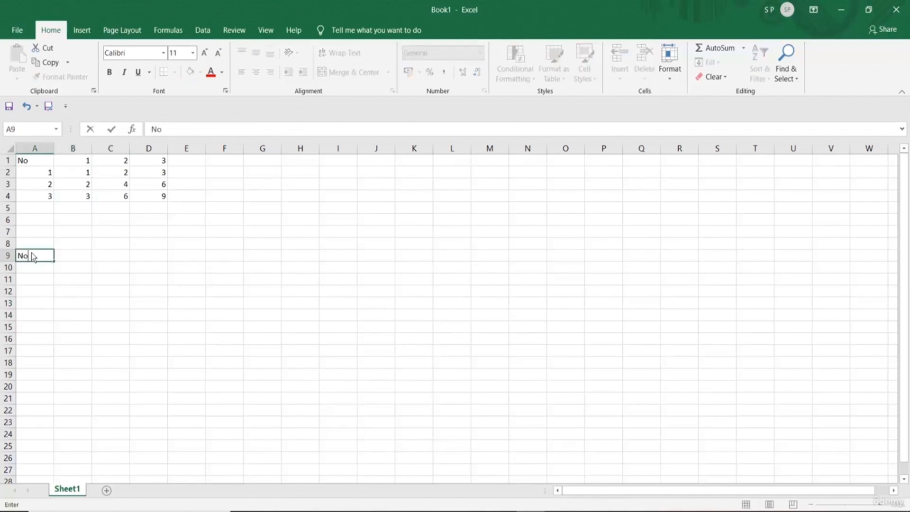
pyautogui.press('Return')
pyautogui.write('2')
pyautogui.press('Return')
pyautogui.write('4')
pyautogui.press('Return')
pyautogui.write('6')
# Enter the header numbers 3, 4, 5, 6 and 7 across B9:F9 of the second table
pyautogui.press('Up')
pyautogui.press('Up')
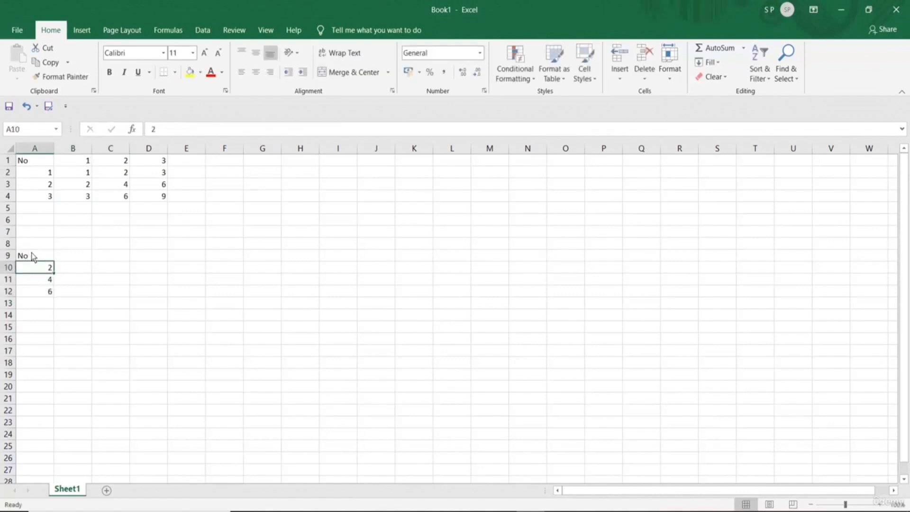
pyautogui.press('Up')
pyautogui.press('Right')
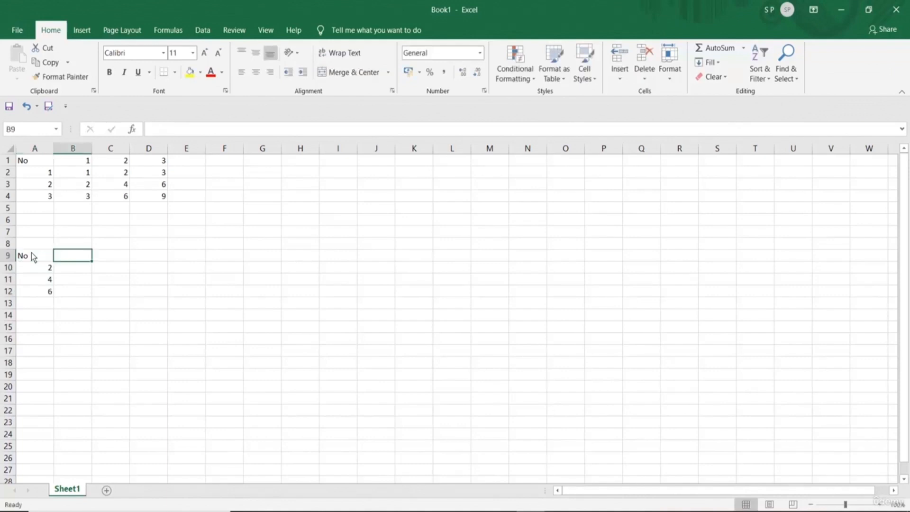
pyautogui.write('3')
pyautogui.press('Tab')
pyautogui.write('4')
pyautogui.press('Tab')
pyautogui.write('5')
pyautogui.press('Tab')
pyautogui.write('6')
pyautogui.press('Tab')
pyautogui.write('7')
pyautogui.press('Return')
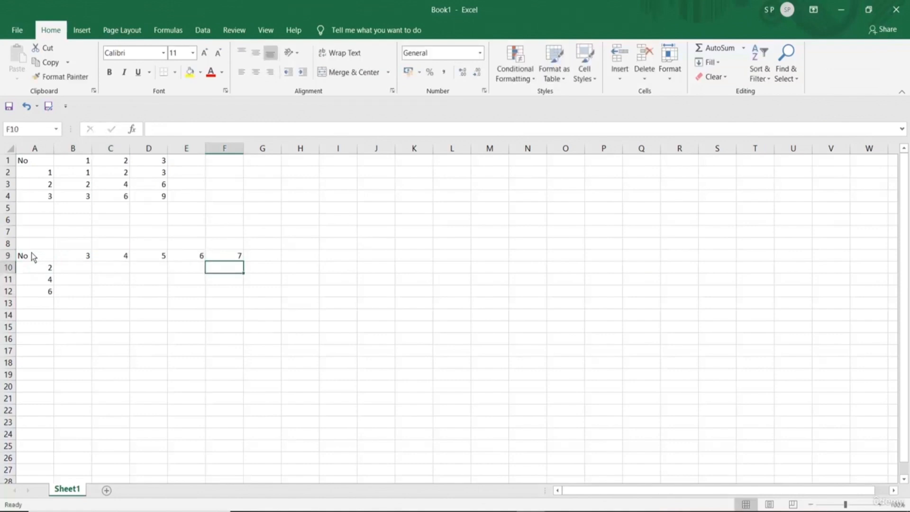
pyautogui.click(74, 271)
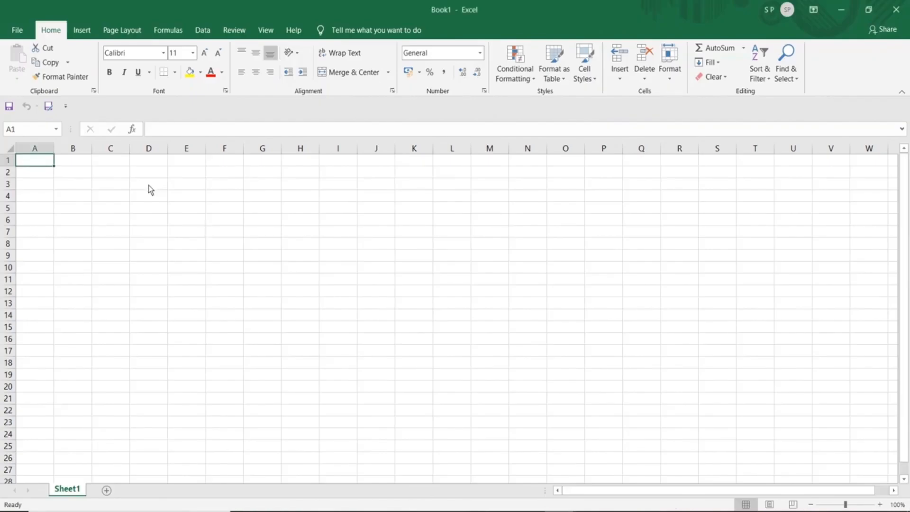
# Enter the label Name in D3 and the label Contact in D5 of the blank sheet
pyautogui.click(150, 190)
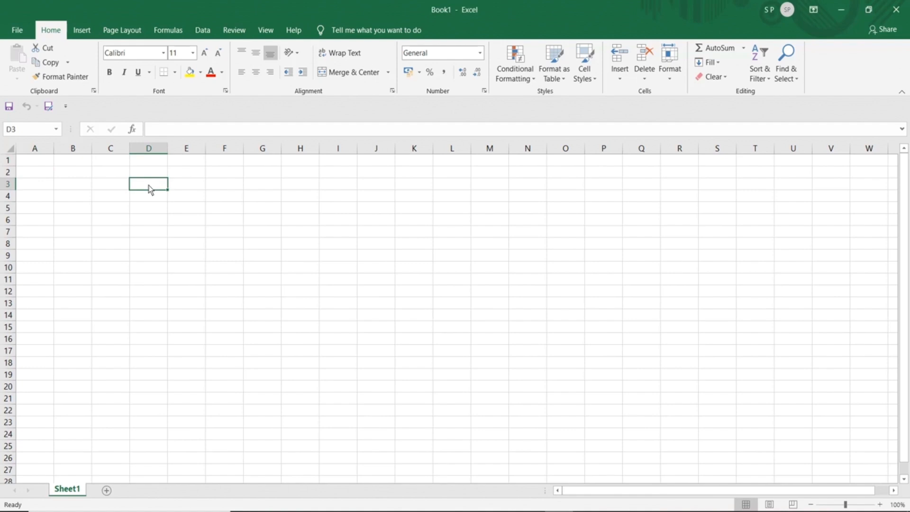
pyautogui.write('Name')
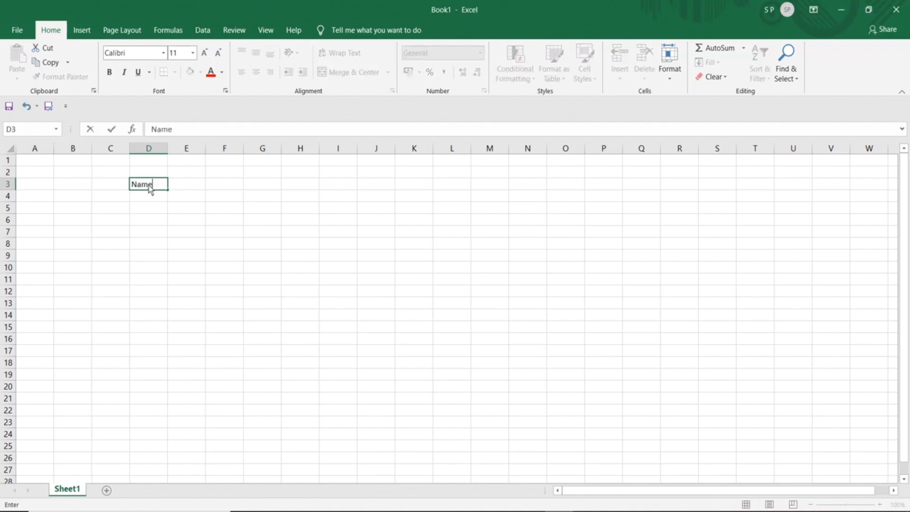
pyautogui.click(140, 210)
pyautogui.write('N')
pyautogui.press('BackSpace')
pyautogui.write('Contact')
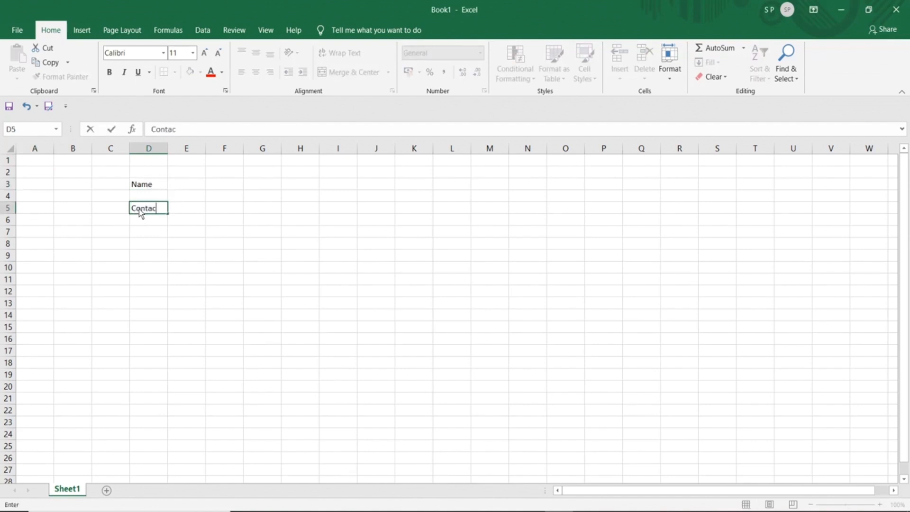
pyautogui.press('Return')
pyautogui.press('Return')
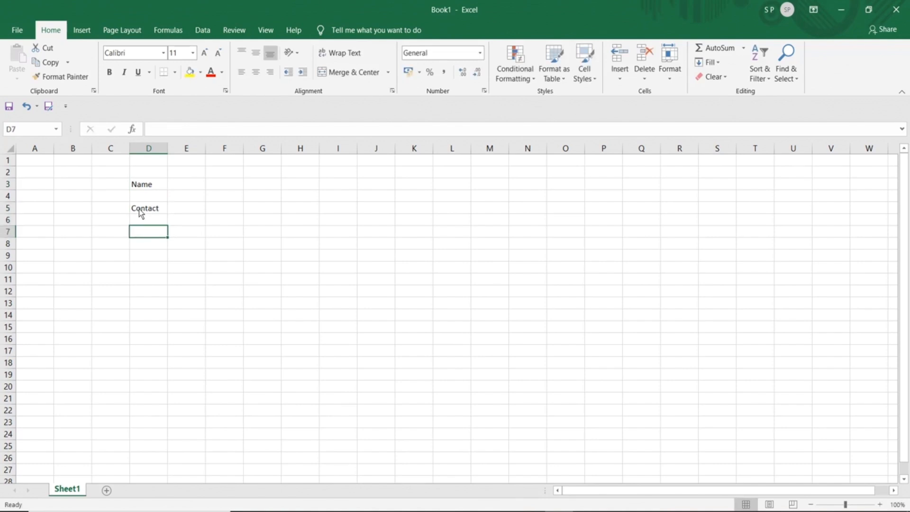
# Add the labels Apple in D7, Quantity in D9 and Exercise in D11, keeping one blank row between them
pyautogui.write('Apple')
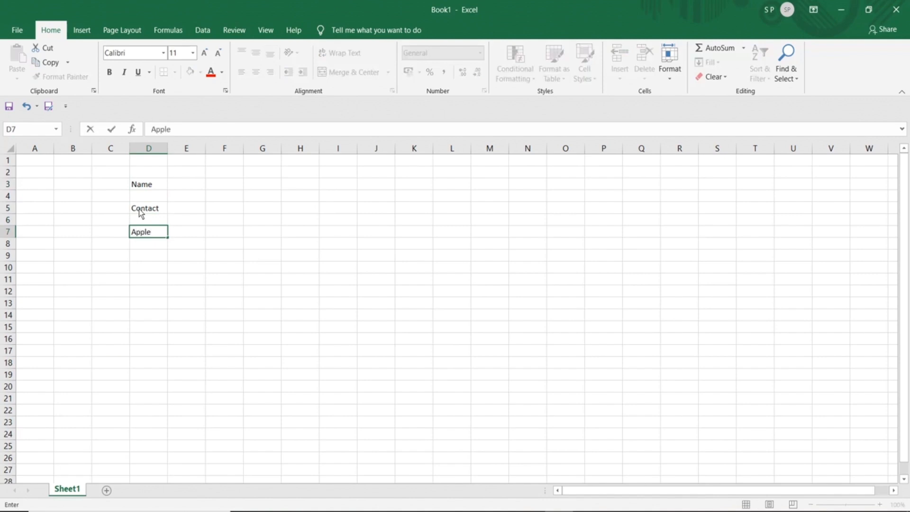
pyautogui.press('Return')
pyautogui.press('Return')
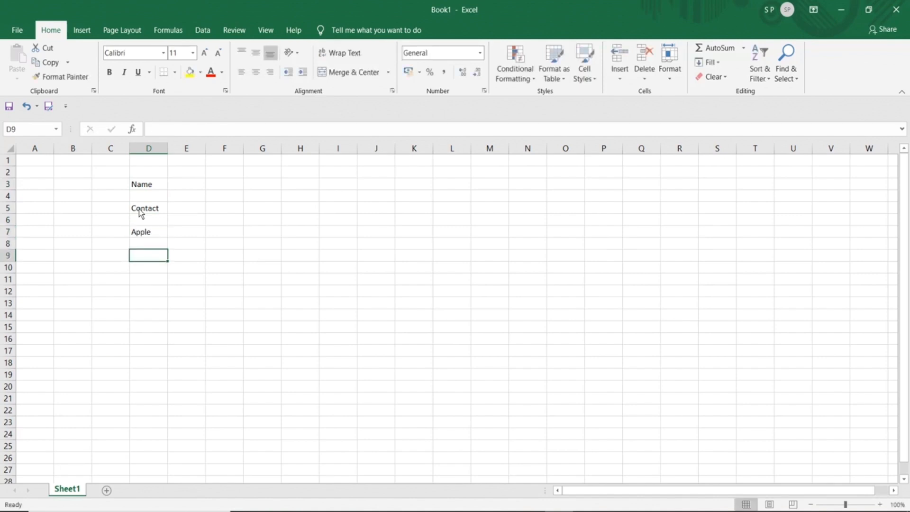
pyautogui.write('Quantity')
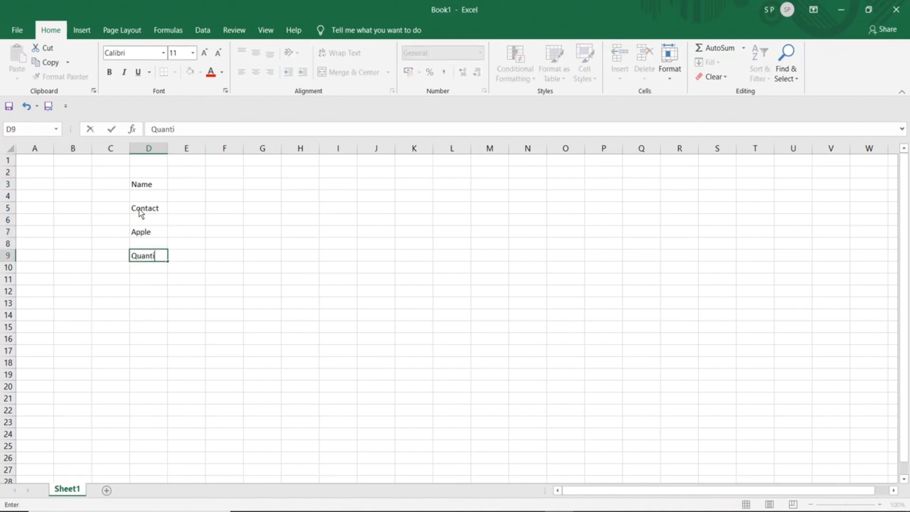
pyautogui.press('Return')
pyautogui.press('Return')
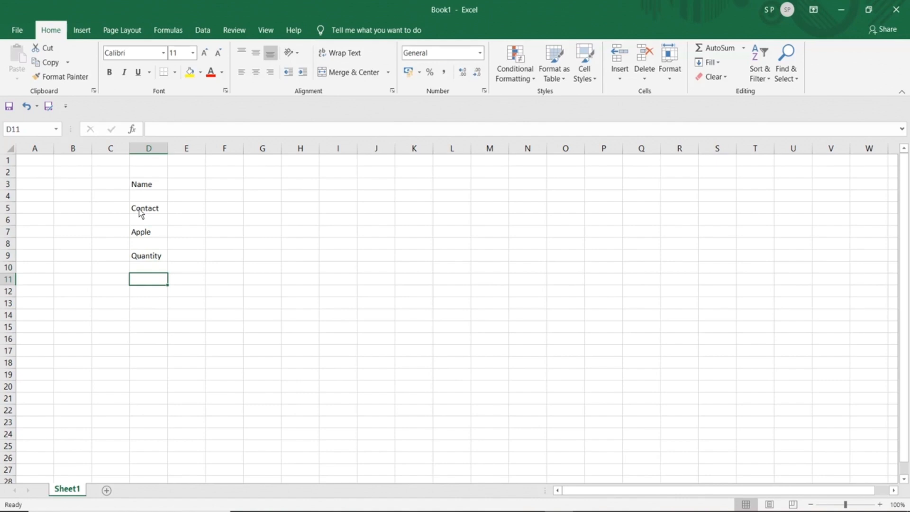
pyautogui.write('Excercise')
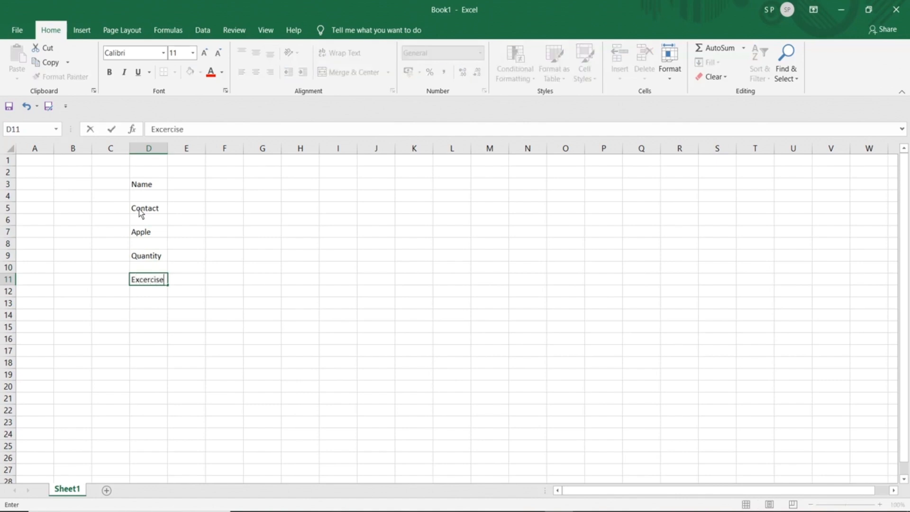
pyautogui.click(143, 185)
pyautogui.moveTo(146, 187); pyautogui.dragTo(312, 279)
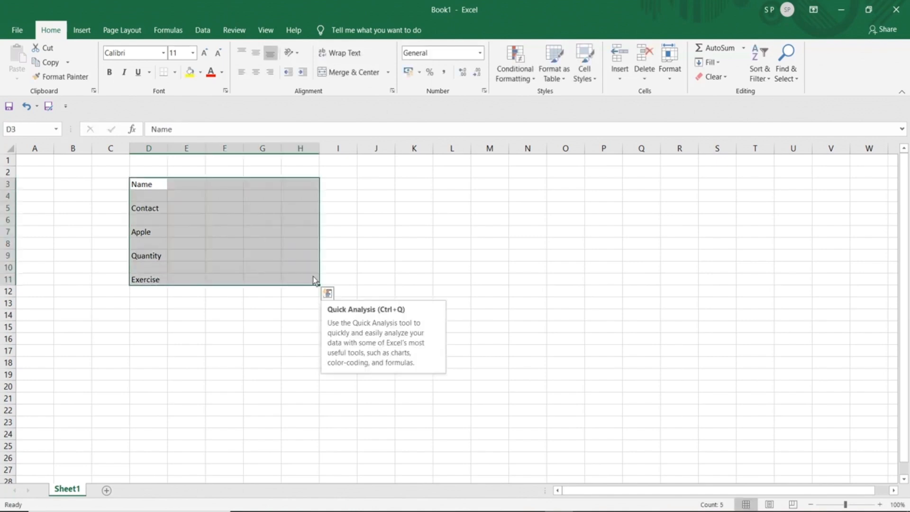
pyautogui.click(179, 294)
pyautogui.click(190, 187)
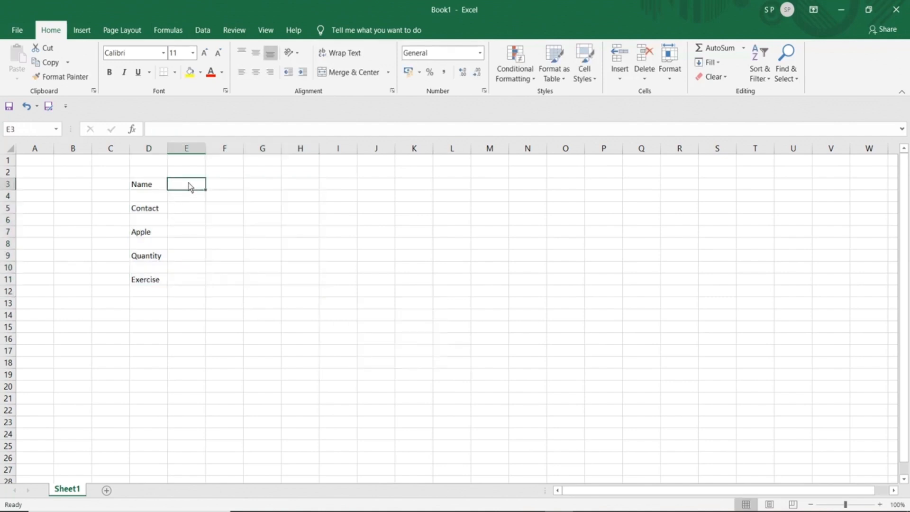
pyautogui.write('John')
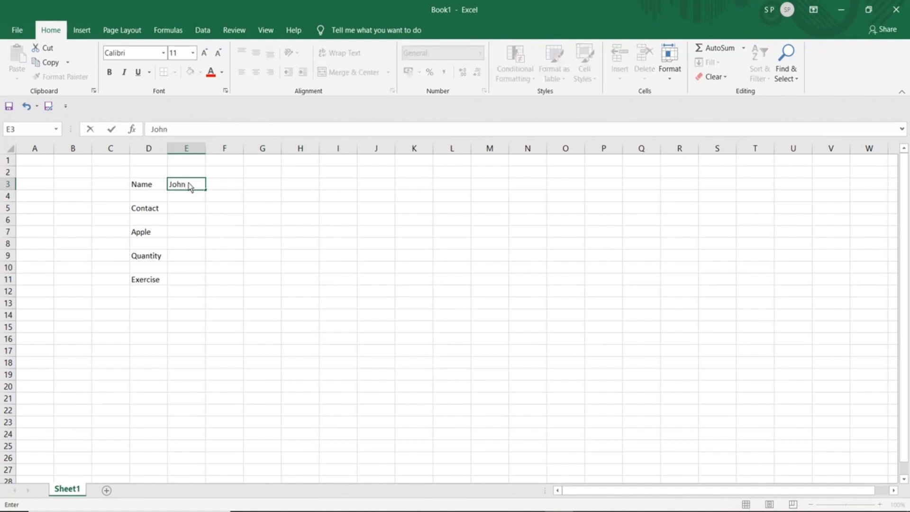
pyautogui.press('Tab')
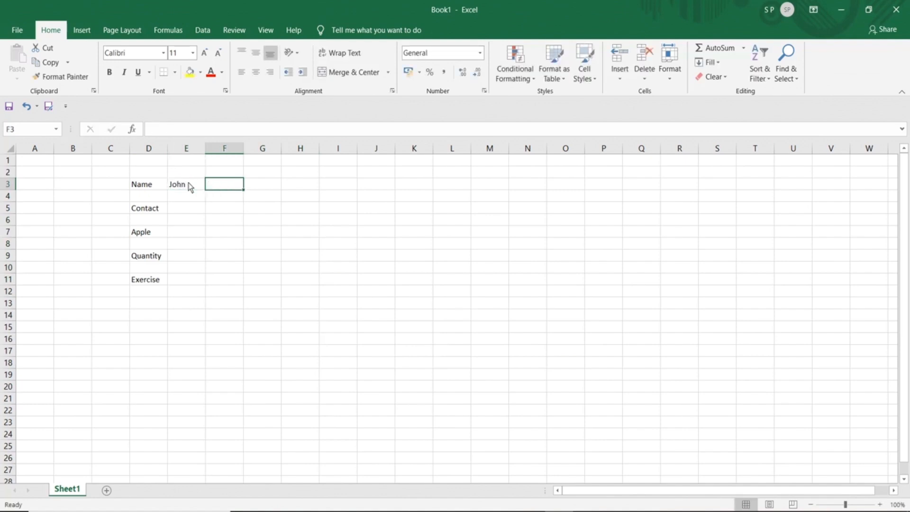
pyautogui.press('Down')
pyautogui.press('Down')
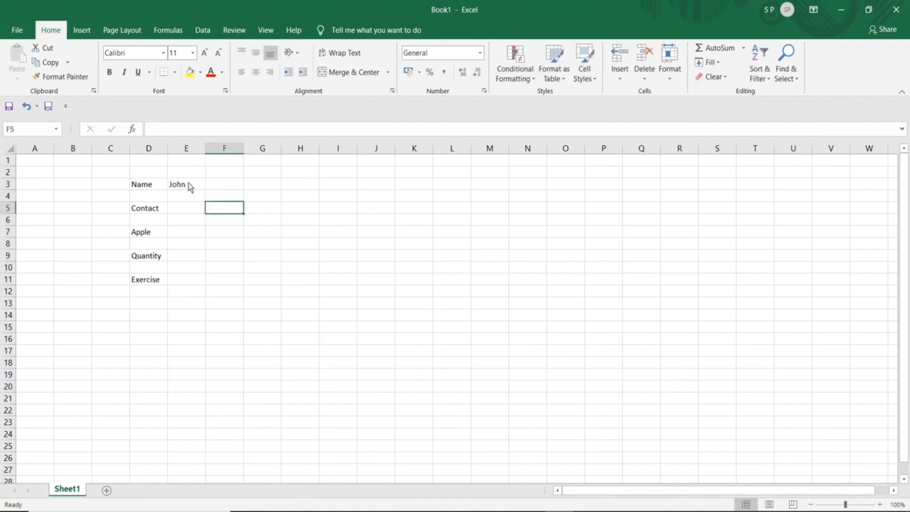
pyautogui.press('Left')
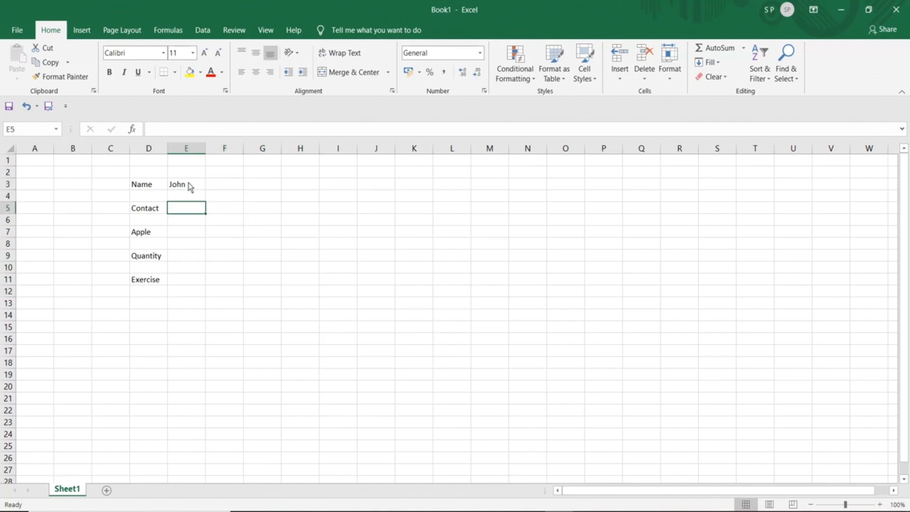
pyautogui.press('Down')
pyautogui.press('Down')
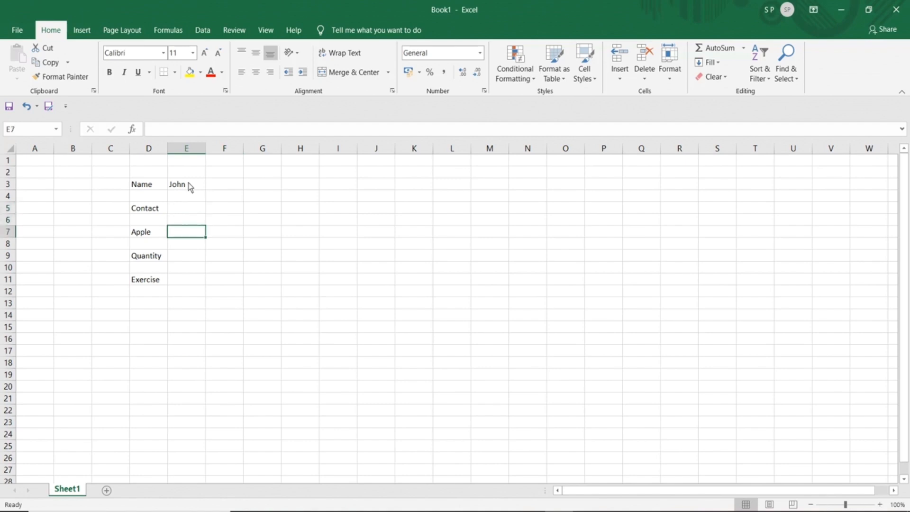
pyautogui.press('Down')
pyautogui.press('Down')
pyautogui.press('Down')
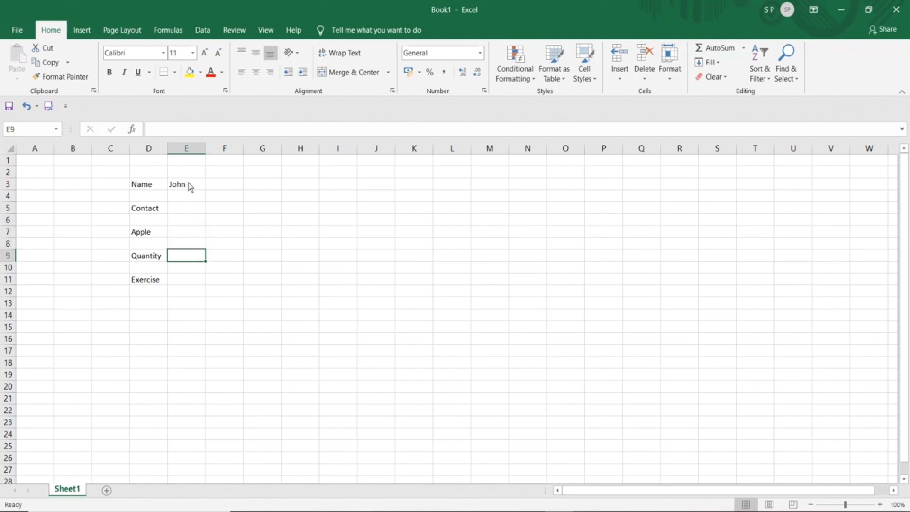
pyautogui.press('Down')
pyautogui.press('Up')
pyautogui.press('Up')
pyautogui.press('Up')
pyautogui.press('Up')
pyautogui.press('Up')
pyautogui.press('Up')
pyautogui.press('Up')
pyautogui.press('Up')
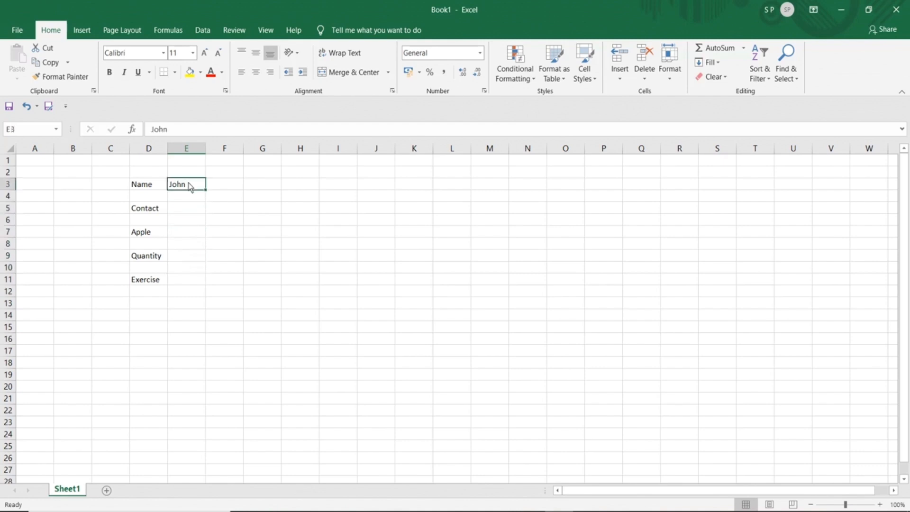
pyautogui.press('Delete')
# Enter the headings "Without Data validation" in F3 and "With Data Validation" in J3
pyautogui.click(214, 187)
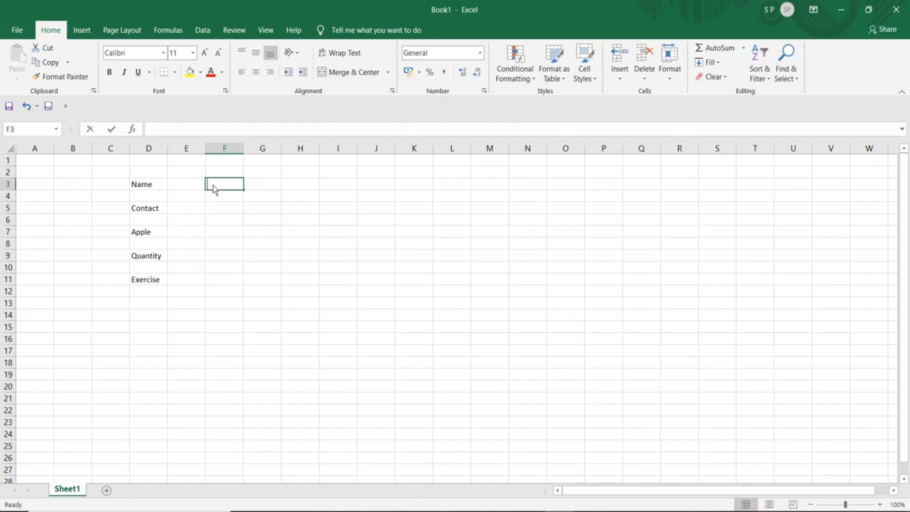
pyautogui.write('Without Data')
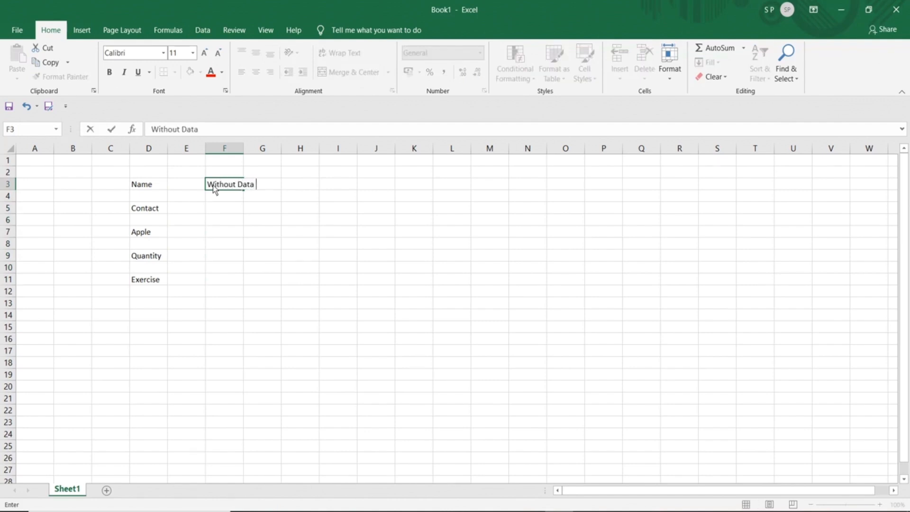
pyautogui.write(' validation')
pyautogui.click(374, 186)
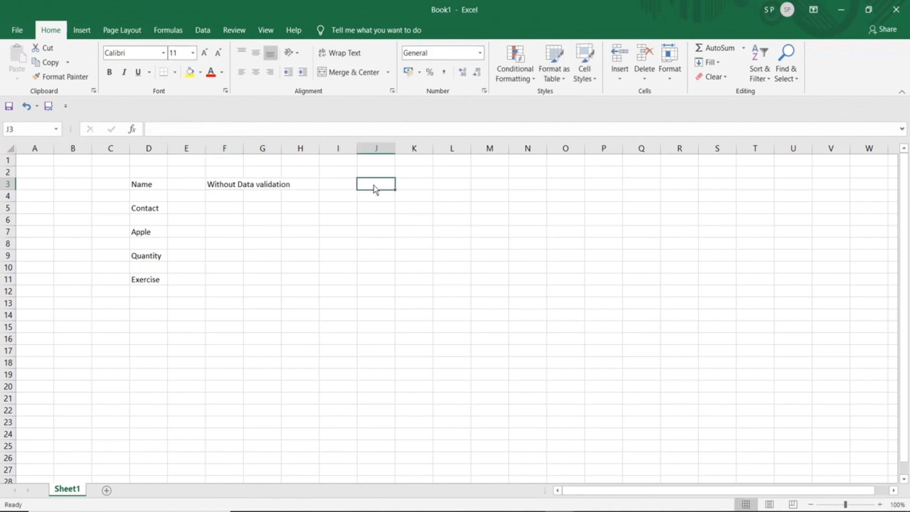
pyautogui.write('With Da')
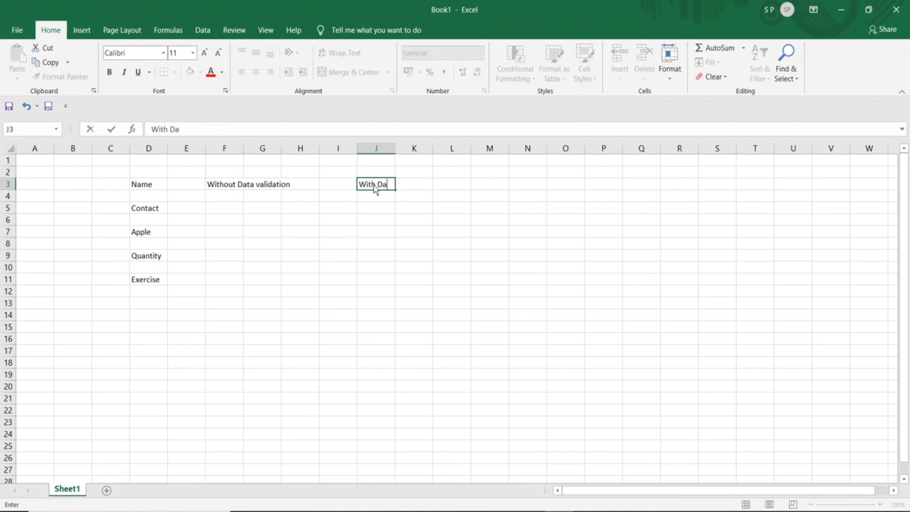
pyautogui.write('ta Validation')
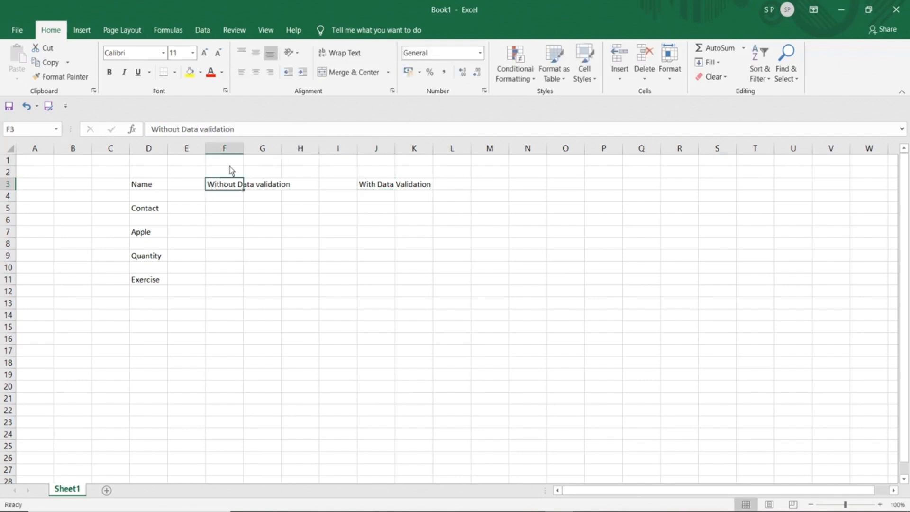
# Widen columns F and J so that each heading fits within its own column
pyautogui.moveTo(244, 149); pyautogui.dragTo(311, 148)
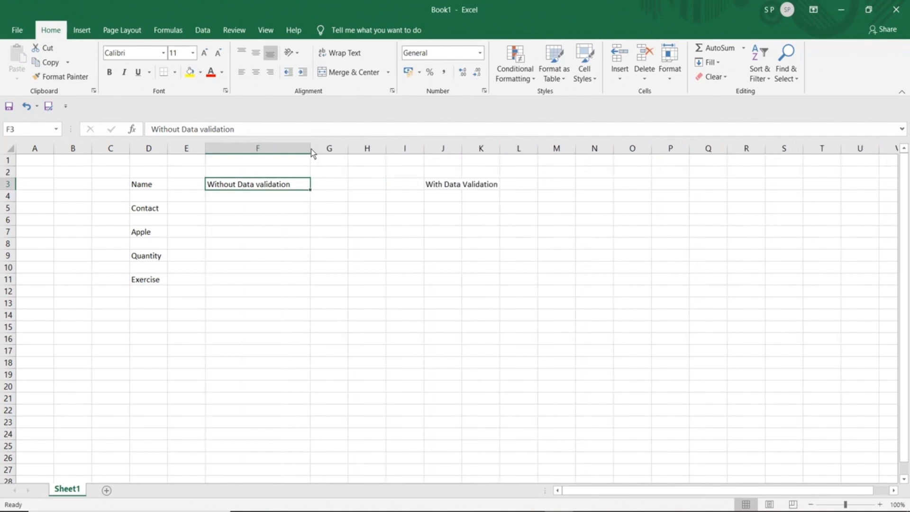
pyautogui.click(444, 189)
pyautogui.moveTo(462, 146); pyautogui.dragTo(521, 146)
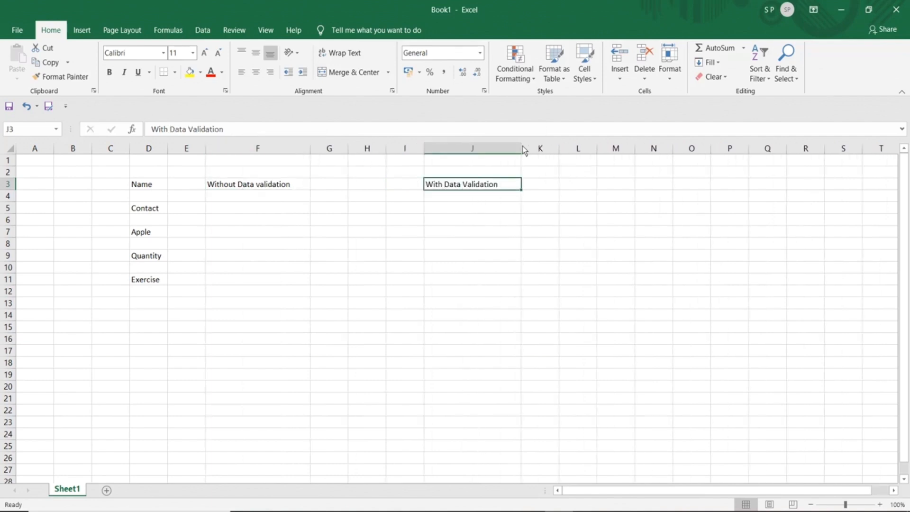
pyautogui.click(233, 191)
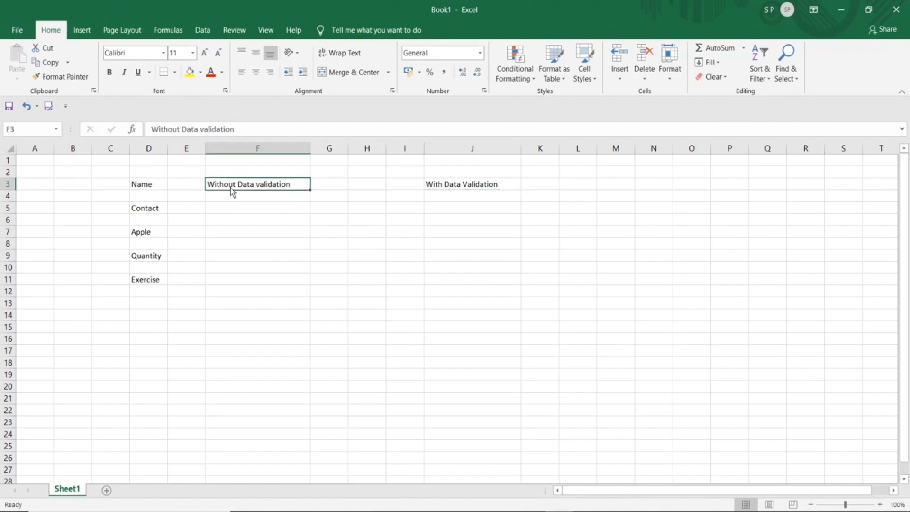
pyautogui.hotkey('ctrl', 'c')
pyautogui.press('Delete')
pyautogui.press('Up')
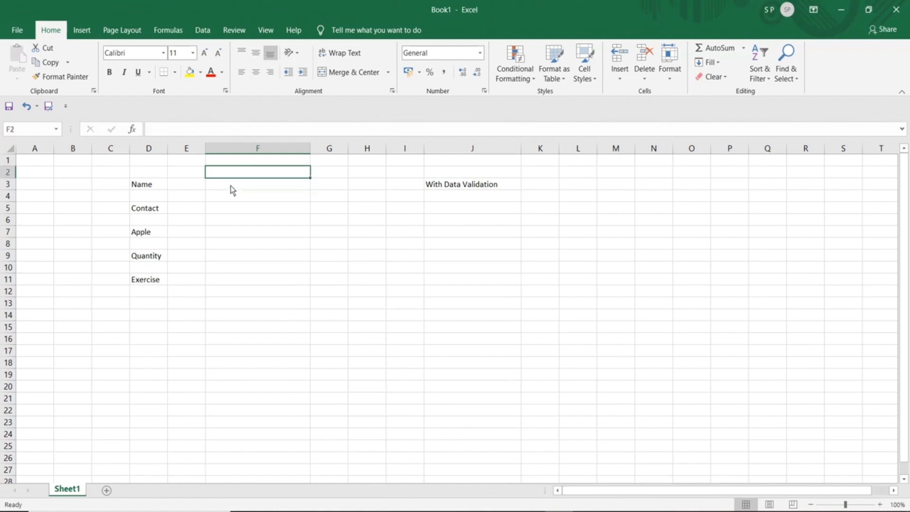
pyautogui.hotkey('ctrl', 'z')
# Copy the "Without Data validation" heading from F3 to F2 and clear the original in F3
pyautogui.hotkey('ctrl', 'c')
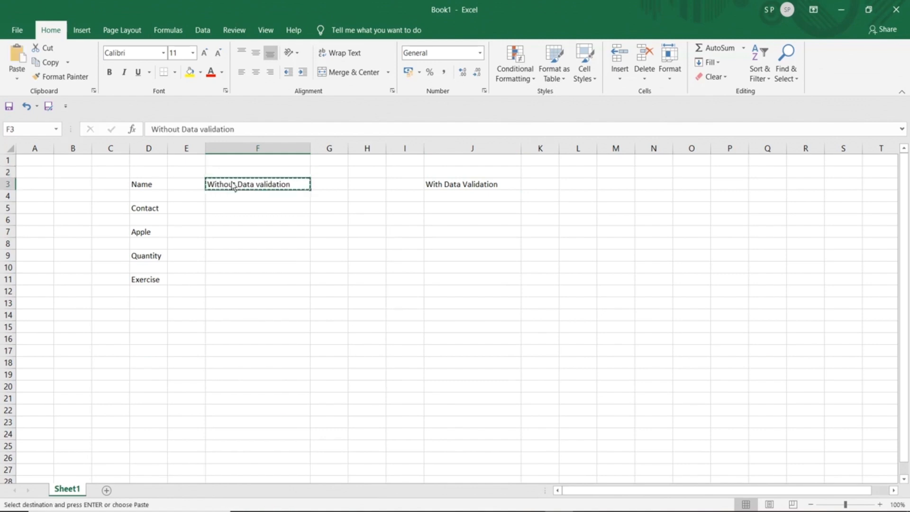
pyautogui.press('Up')
pyautogui.hotkey('ctrl', 'v')
pyautogui.press('Down')
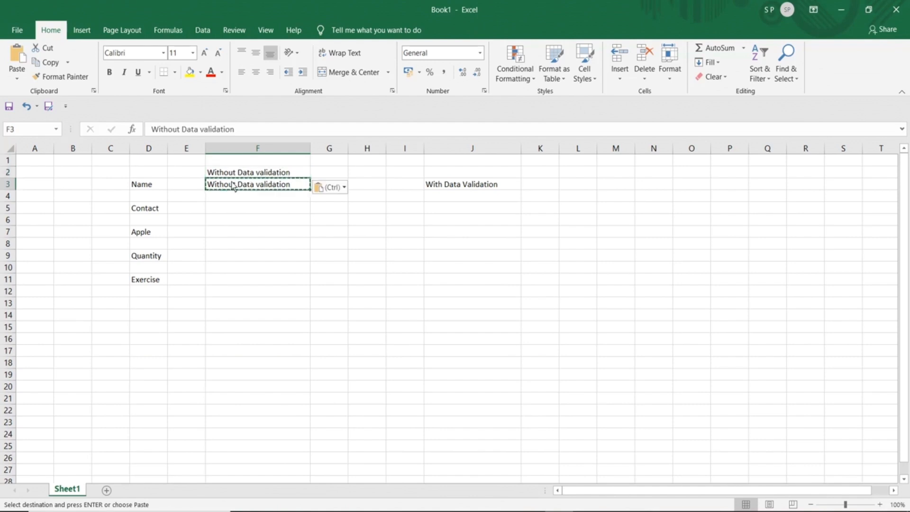
pyautogui.press('Escape')
pyautogui.press('Delete')
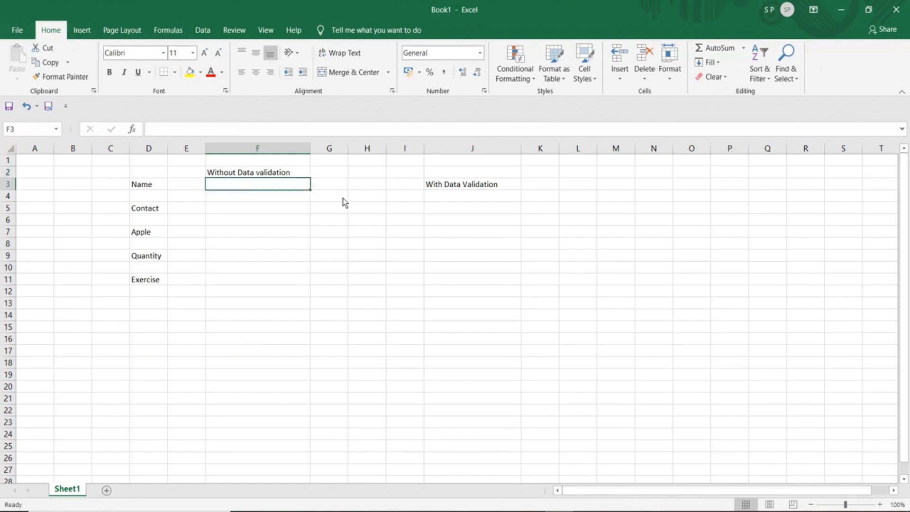
# Copy the "With Data Validation" heading from J3 to J2 and clear the original in J3
pyautogui.click(444, 188)
pyautogui.hotkey('ctrl', 'c')
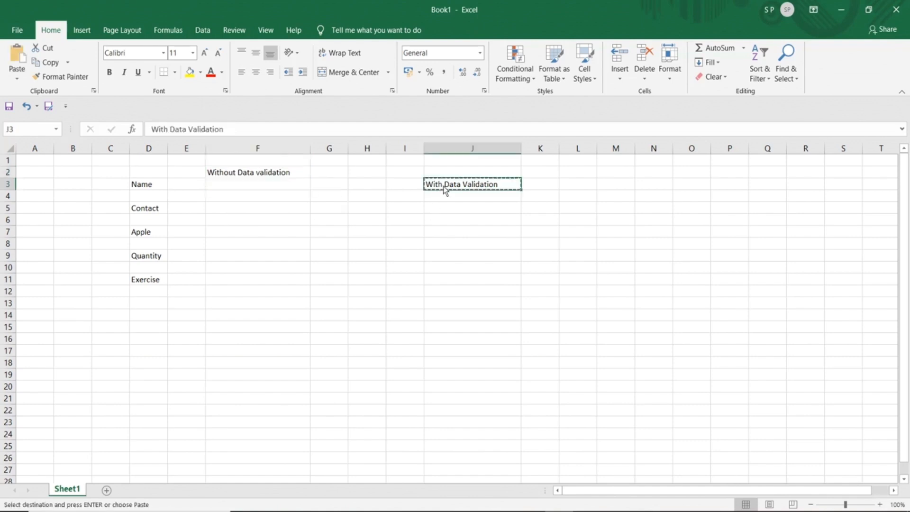
pyautogui.press('Up')
pyautogui.hotkey('ctrl', 'v')
pyautogui.press('Down')
pyautogui.press('Delete')
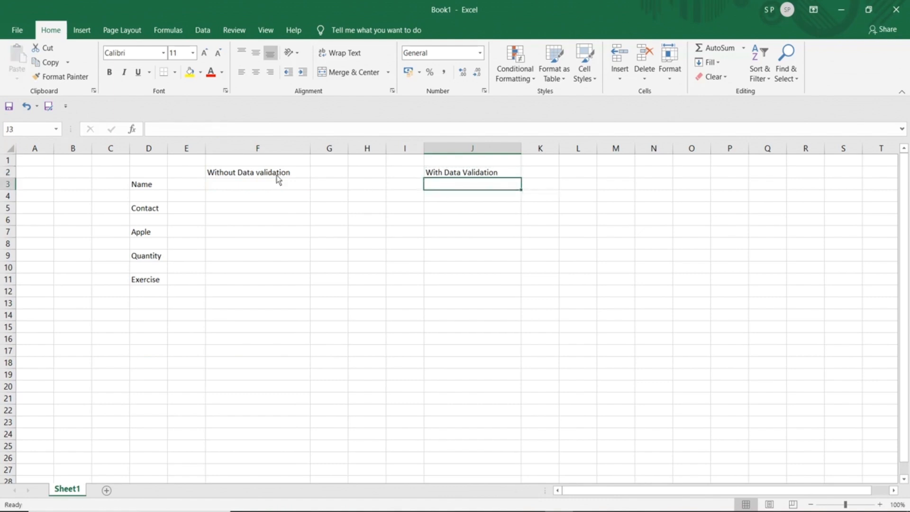
pyautogui.click(264, 189)
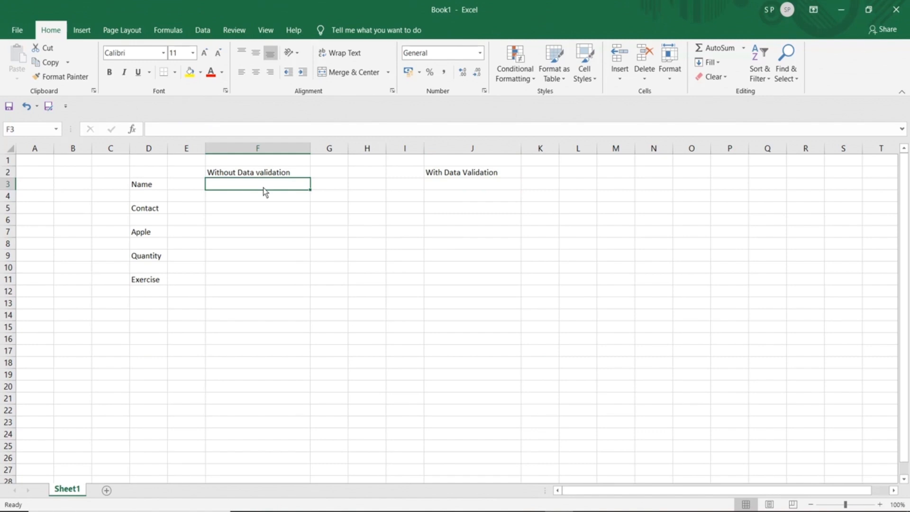
pyautogui.click(258, 211)
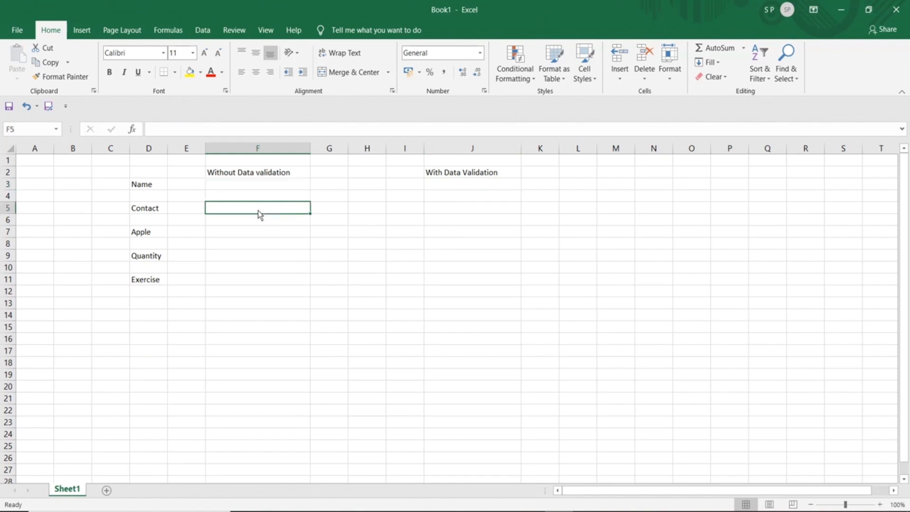
# Fill in the form's "Without Data validation" column with a first name in F3 and a contact number in F5
pyautogui.click(228, 185)
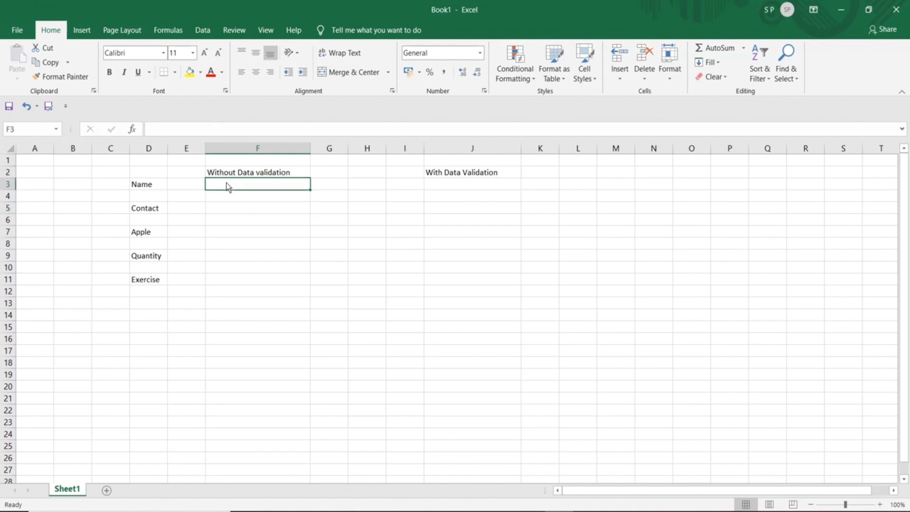
pyautogui.write('john')
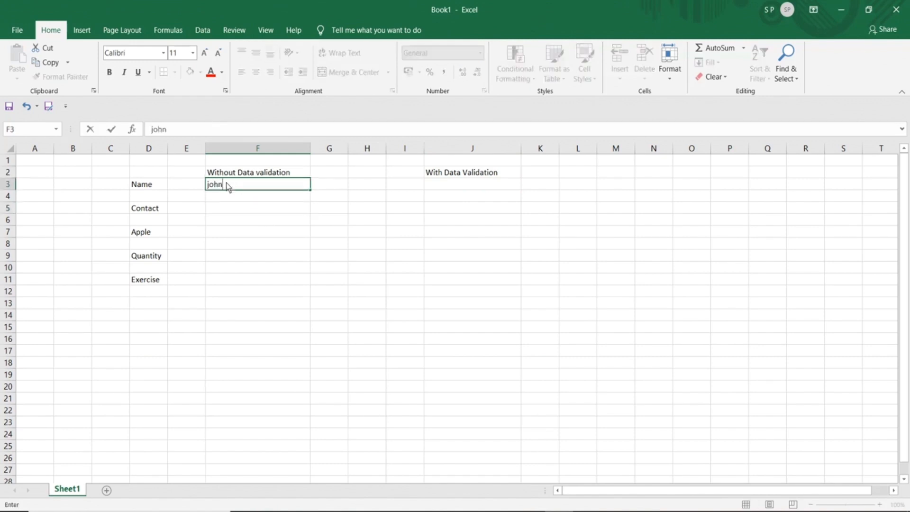
pyautogui.click(232, 207)
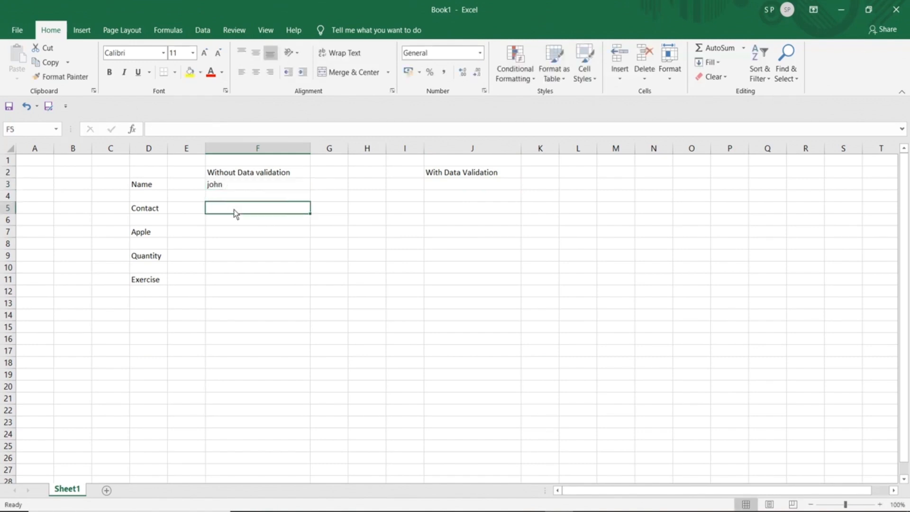
pyautogui.write('1234567')
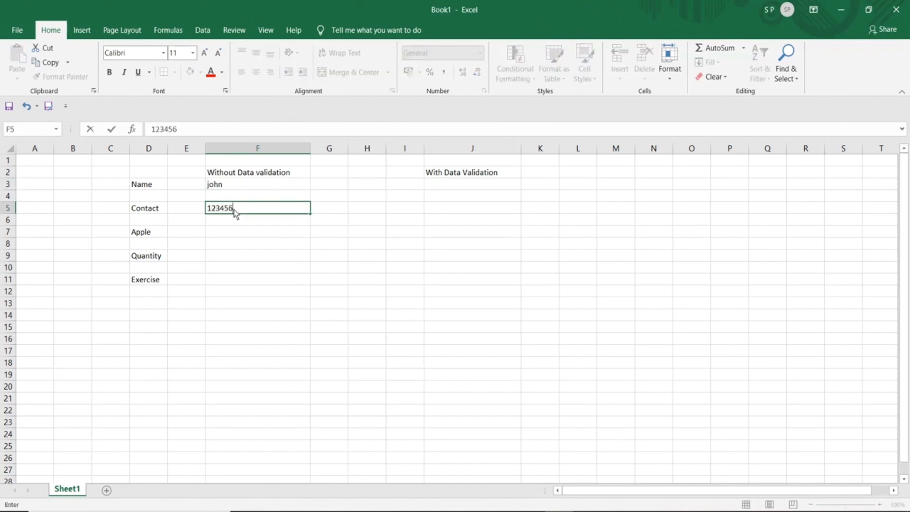
# Enter the same first name in J3 and the same contact number in J5 under "With Data Validation"
pyautogui.click(448, 184)
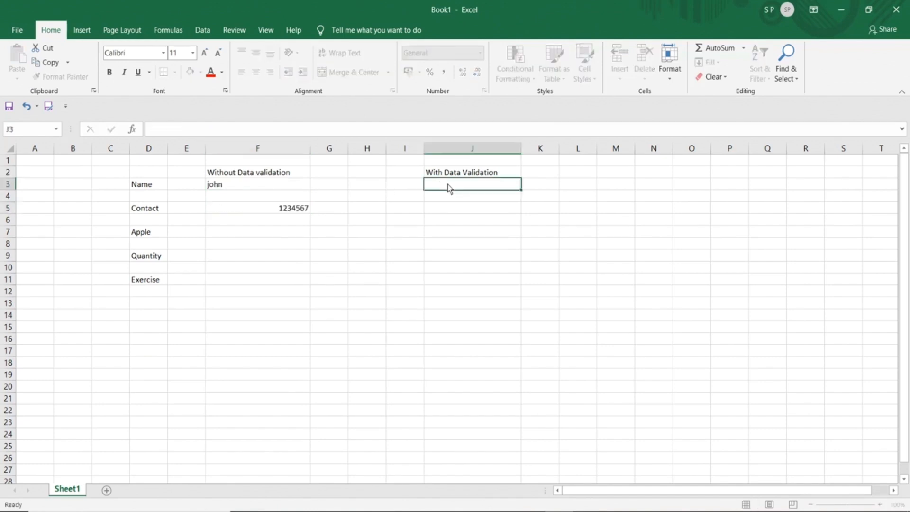
pyautogui.write('john')
pyautogui.click(453, 207)
pyautogui.write('1234567')
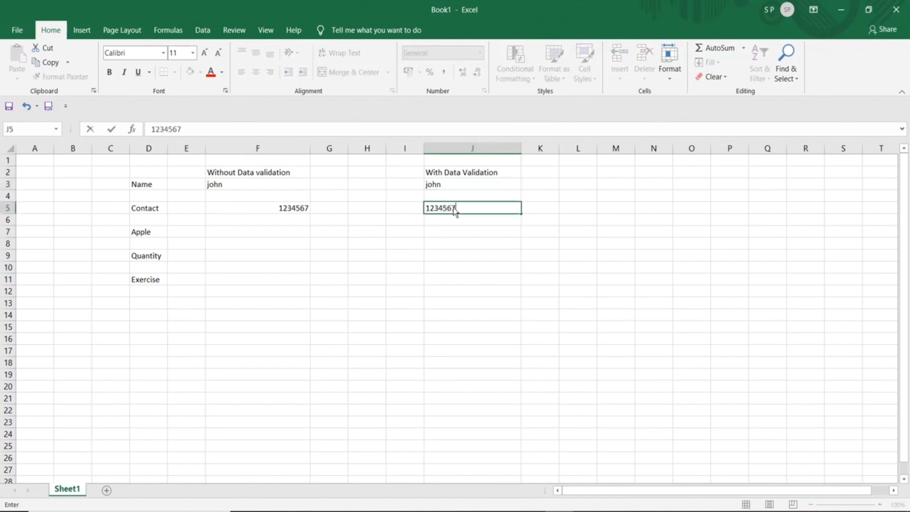
pyautogui.click(260, 184)
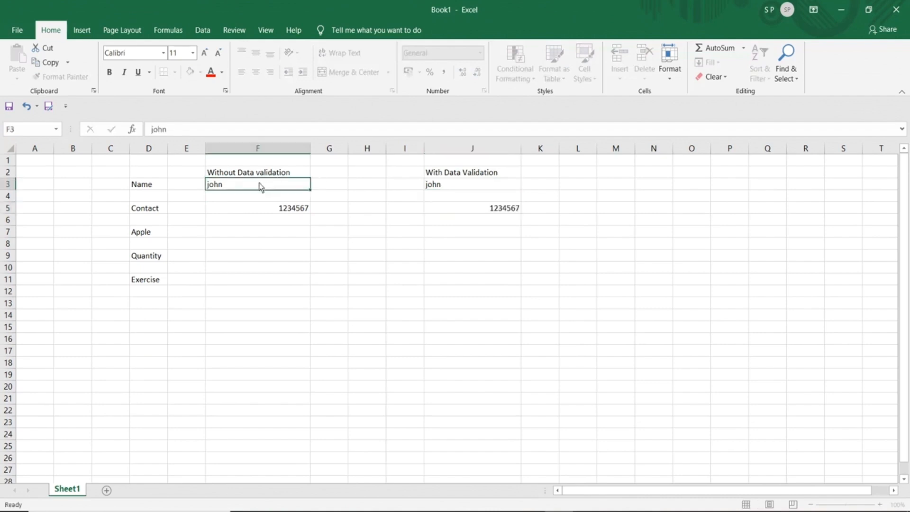
# Enter "7pm" in F7 as the Apple entry under "Without Data validation"
pyautogui.click(266, 214)
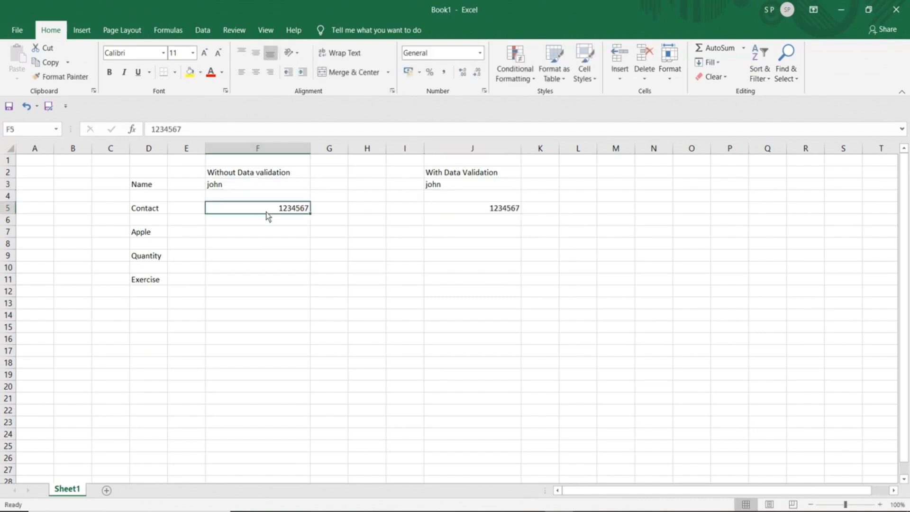
pyautogui.click(304, 184)
pyautogui.click(290, 211)
pyautogui.click(275, 233)
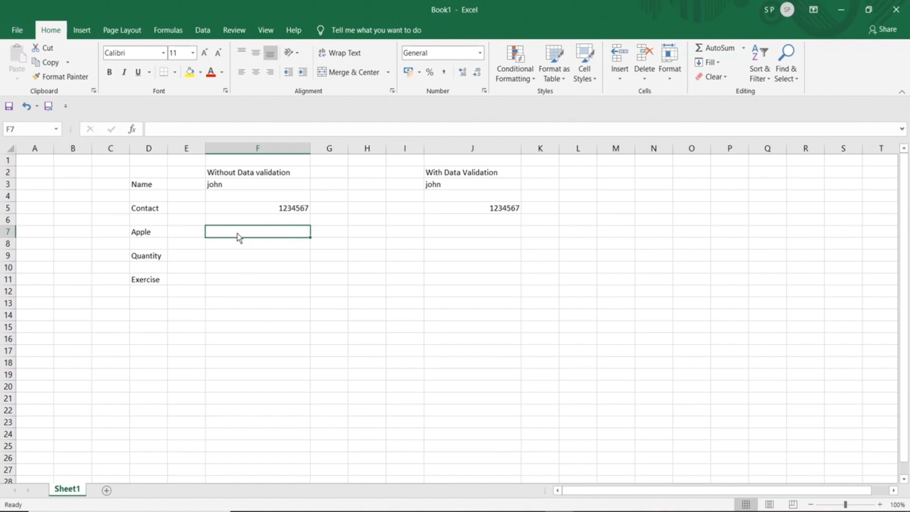
pyautogui.write('7pm')
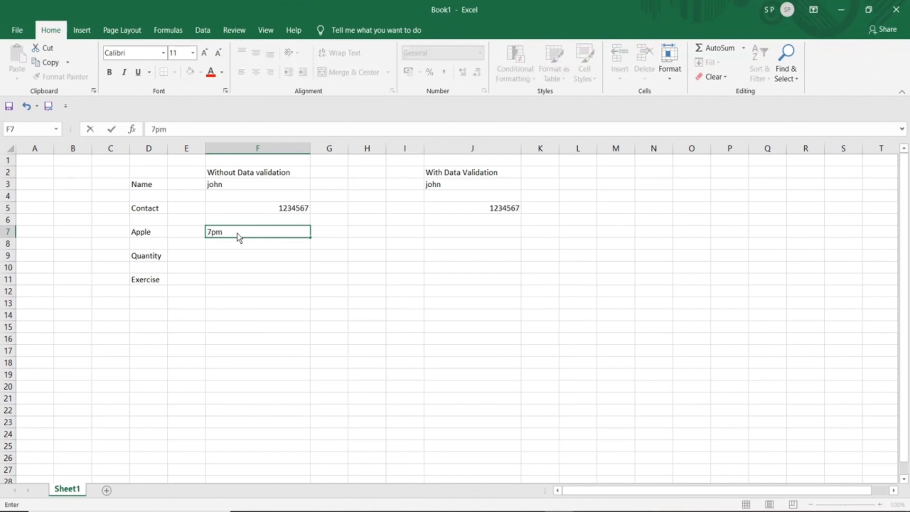
pyautogui.press('Tab')
# Apply List data validation to J7 with the source 7am,8am,9am,10am
pyautogui.press('Tab')
pyautogui.press('Tab')
pyautogui.press('Tab')
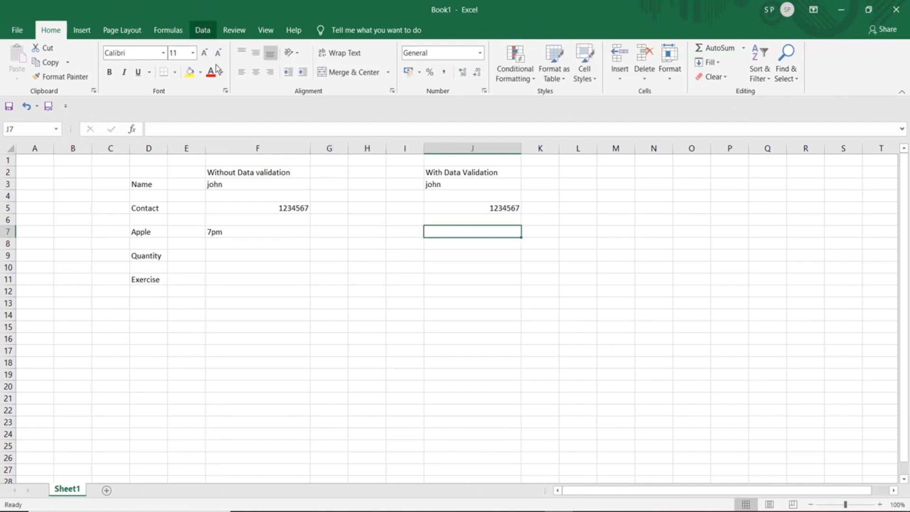
pyautogui.click(203, 32)
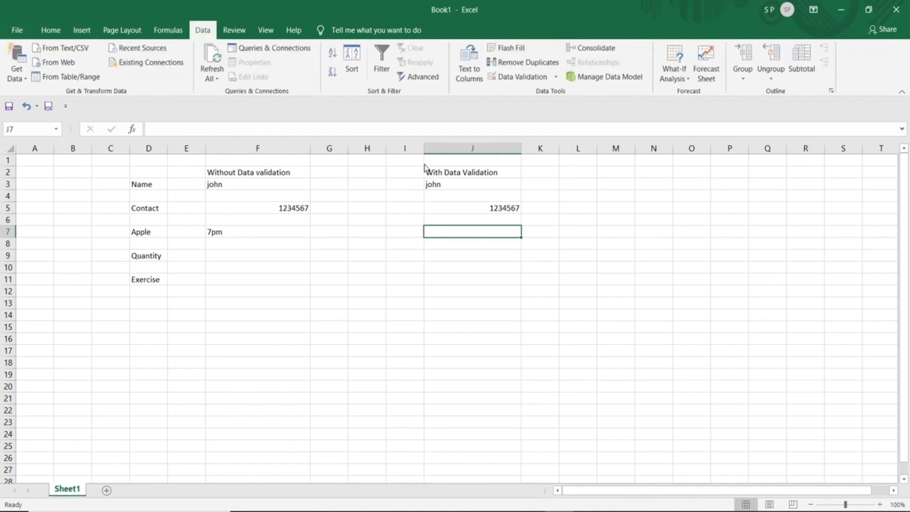
pyautogui.click(517, 79)
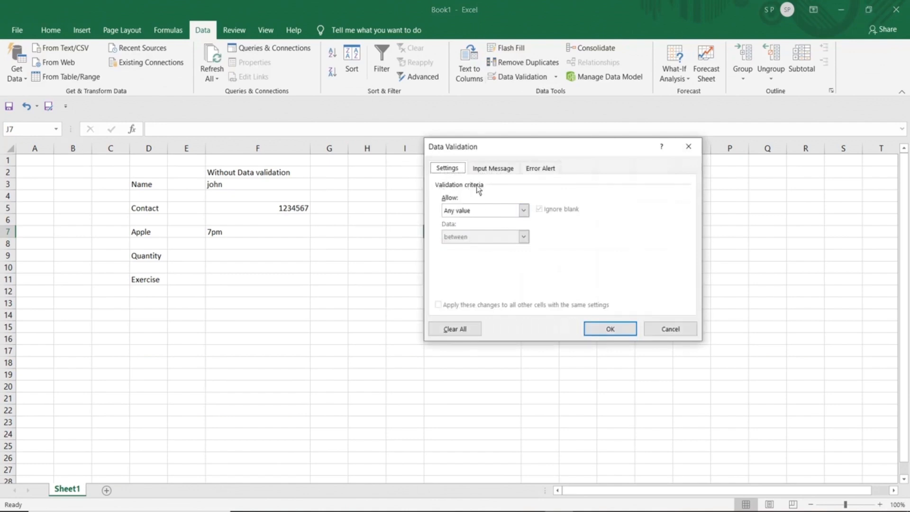
pyautogui.click(488, 170)
pyautogui.click(453, 168)
pyautogui.click(524, 210)
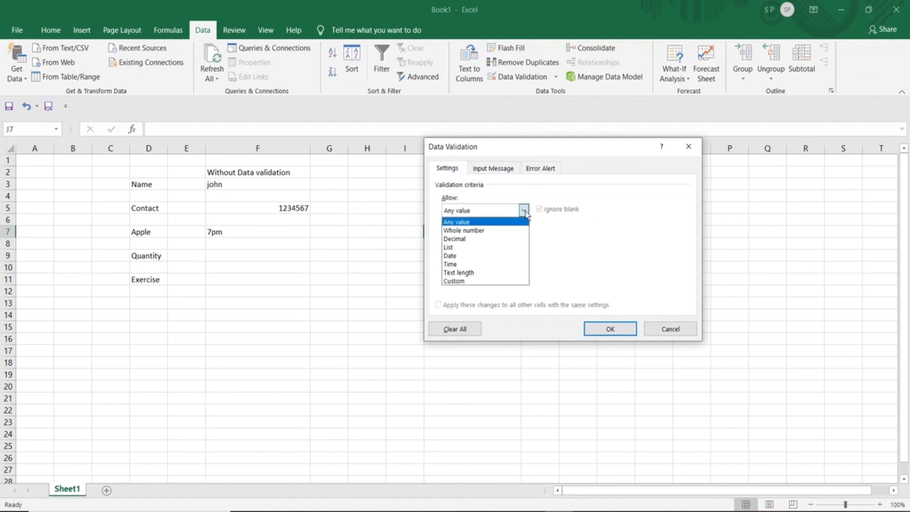
pyautogui.click(459, 247)
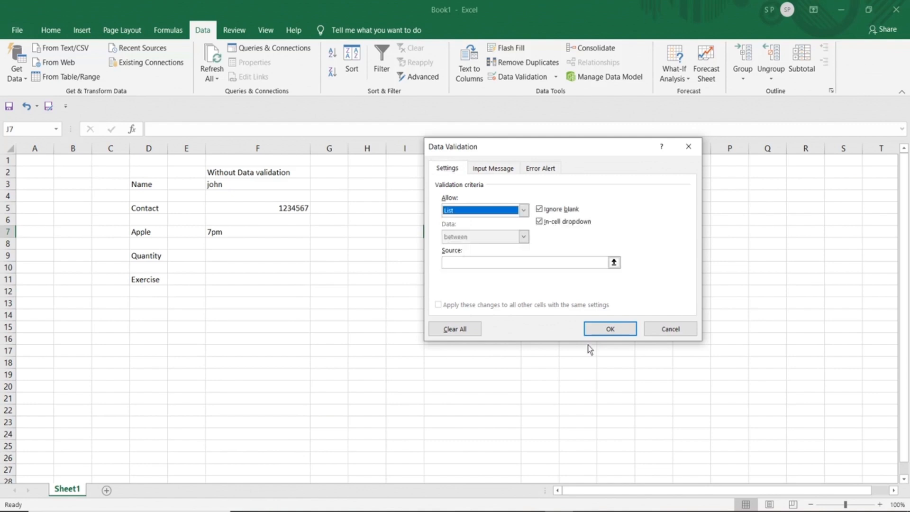
pyautogui.click(469, 261)
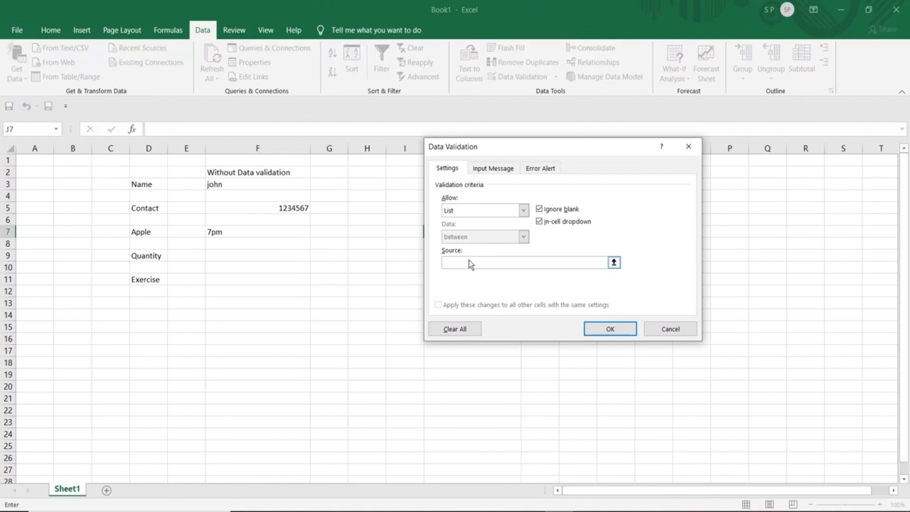
pyautogui.write('7am,8am,9am,10am')
pyautogui.click(604, 329)
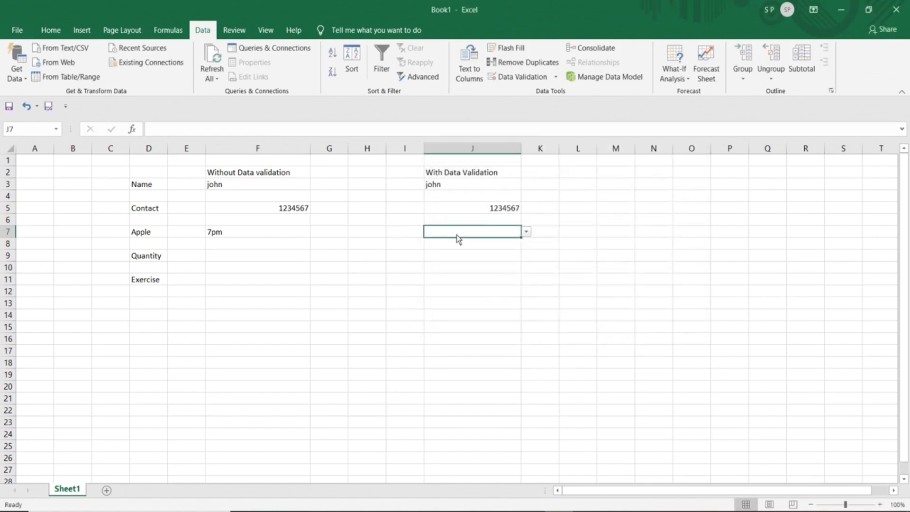
# Try to enter "7pm" in J7 to test its list validation, and cancel the entry
pyautogui.write('7pm')
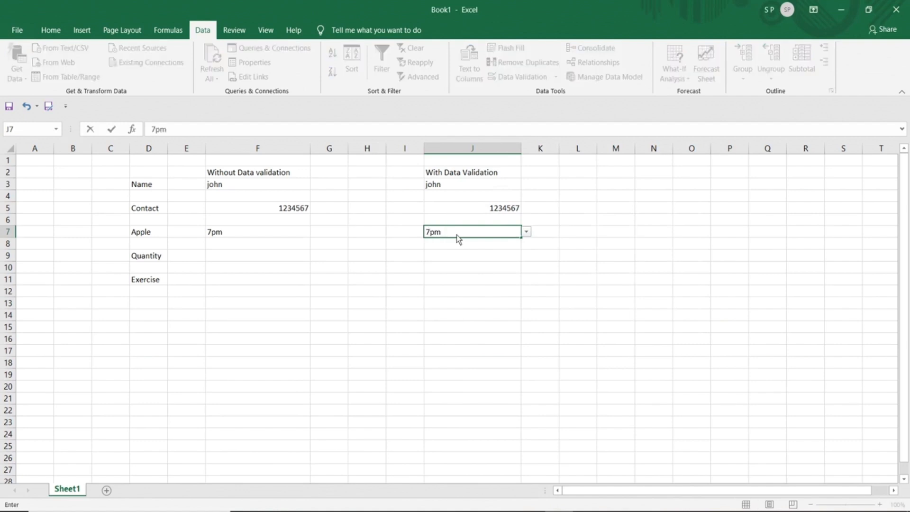
pyautogui.press('Return')
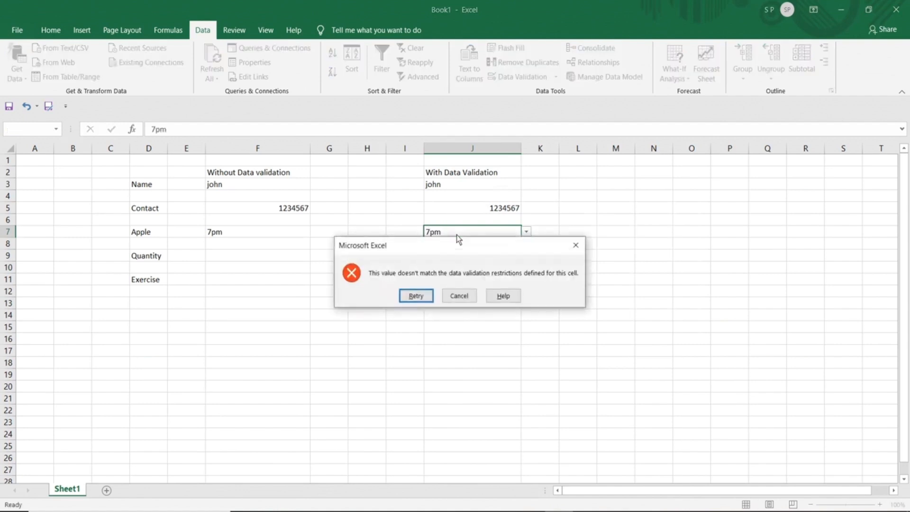
pyautogui.moveTo(447, 242); pyautogui.dragTo(415, 266)
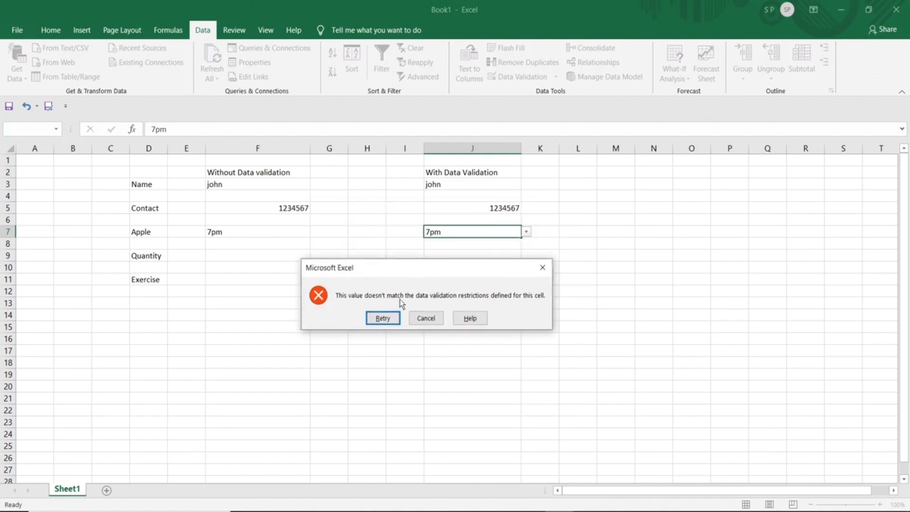
pyautogui.click(426, 320)
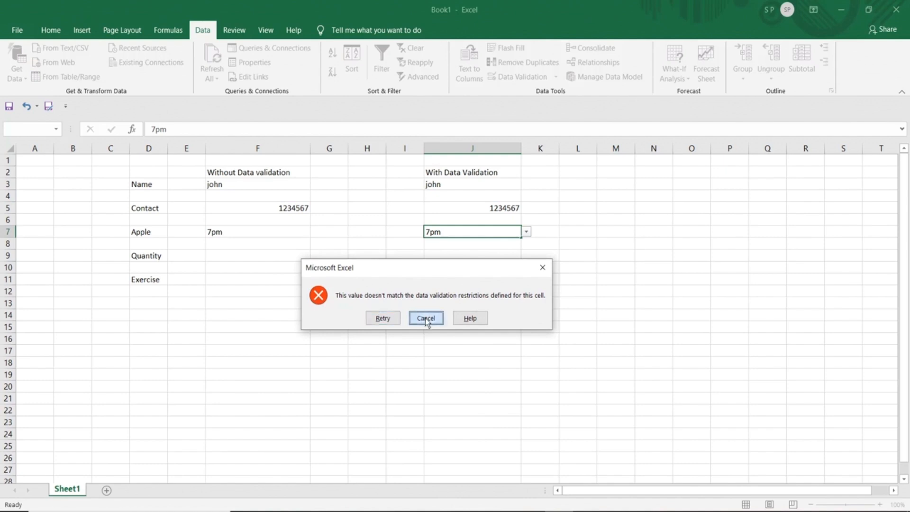
# Choose 7am from the validation list in J7
pyautogui.click(526, 231)
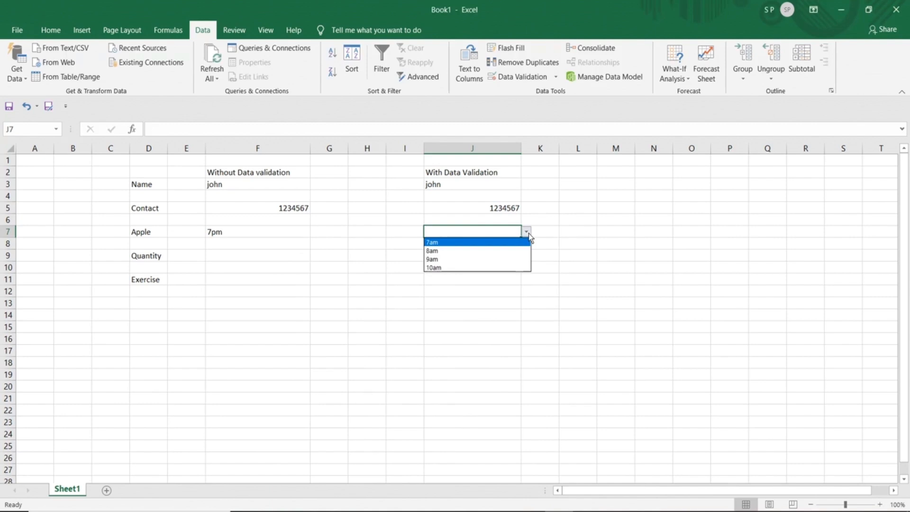
pyautogui.click(440, 243)
pyautogui.click(441, 261)
pyautogui.click(445, 280)
# Apply List data validation to J9 with the source 1,2 and choose 2 as the quantity
pyautogui.click(439, 260)
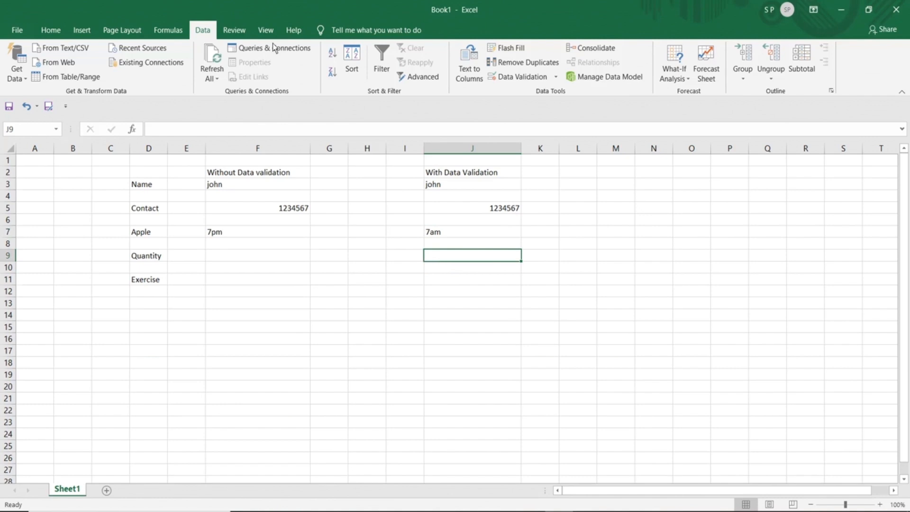
pyautogui.click(511, 76)
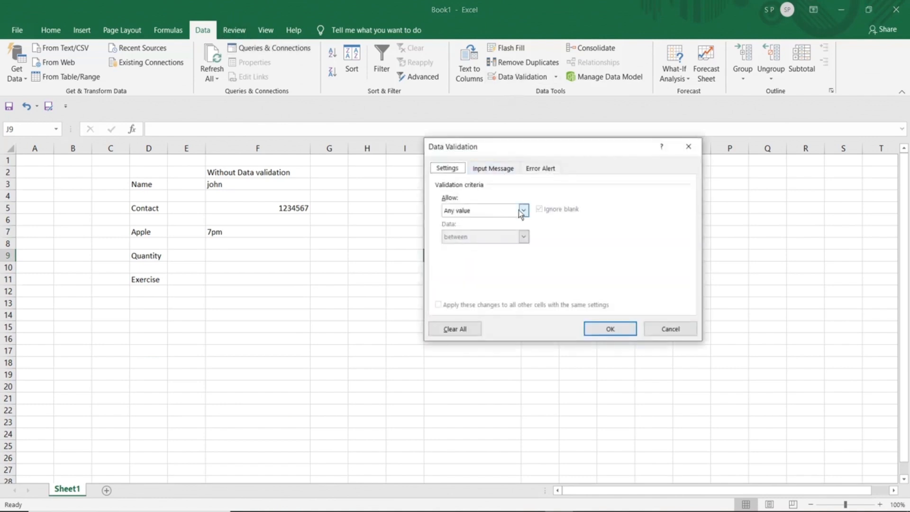
pyautogui.click(520, 211)
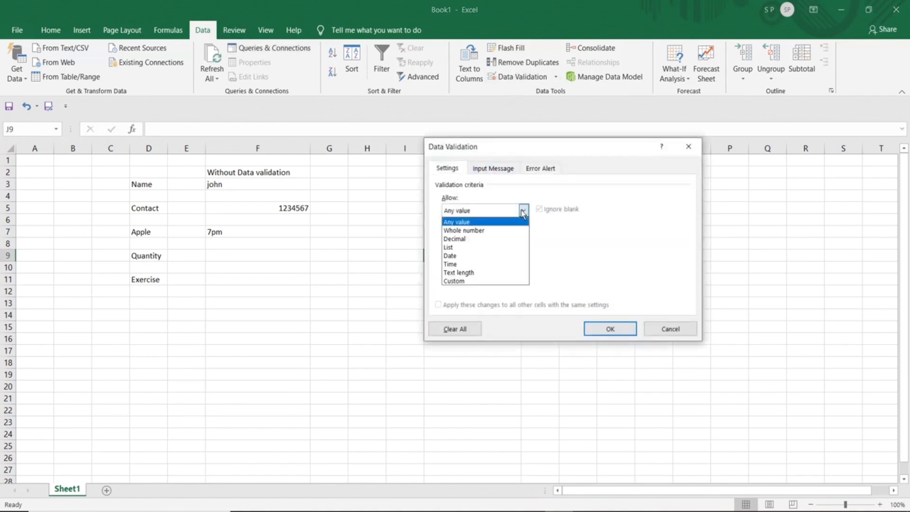
pyautogui.click(463, 247)
pyautogui.click(493, 263)
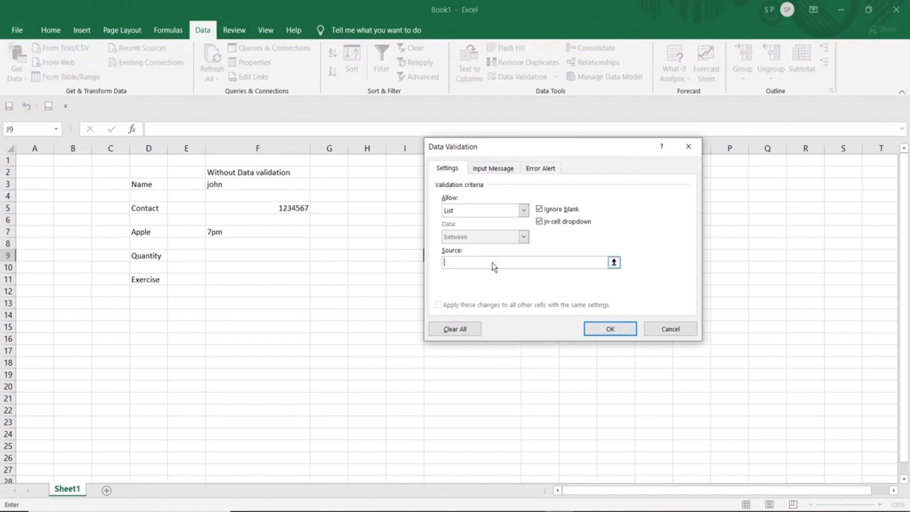
pyautogui.write('1,2')
pyautogui.click(592, 329)
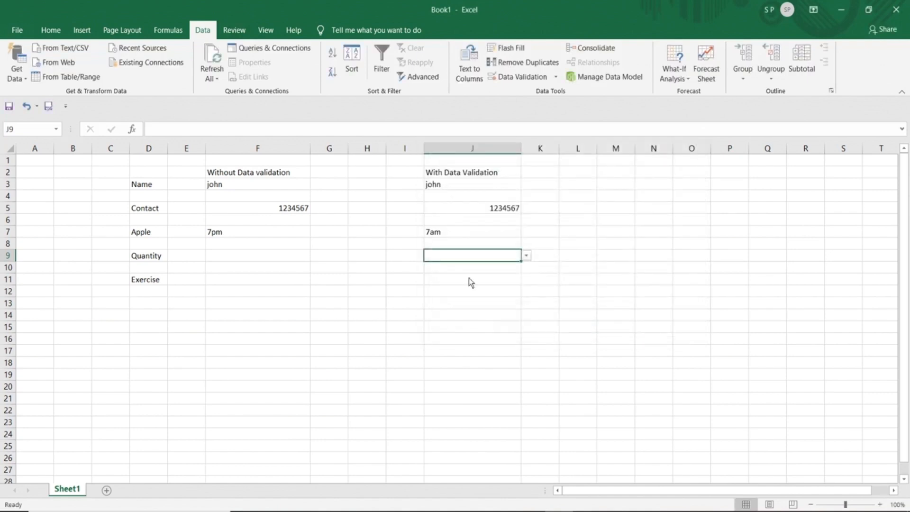
pyautogui.click(529, 258)
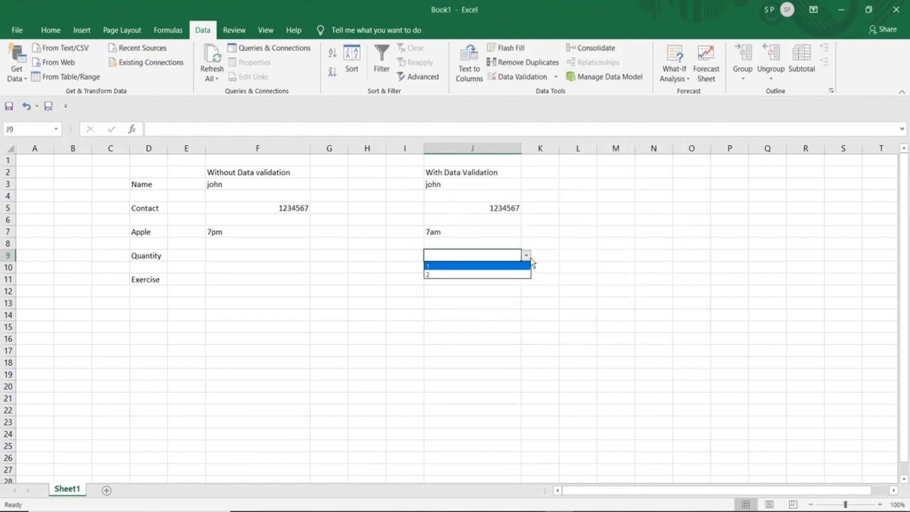
pyautogui.click(466, 275)
pyautogui.click(447, 282)
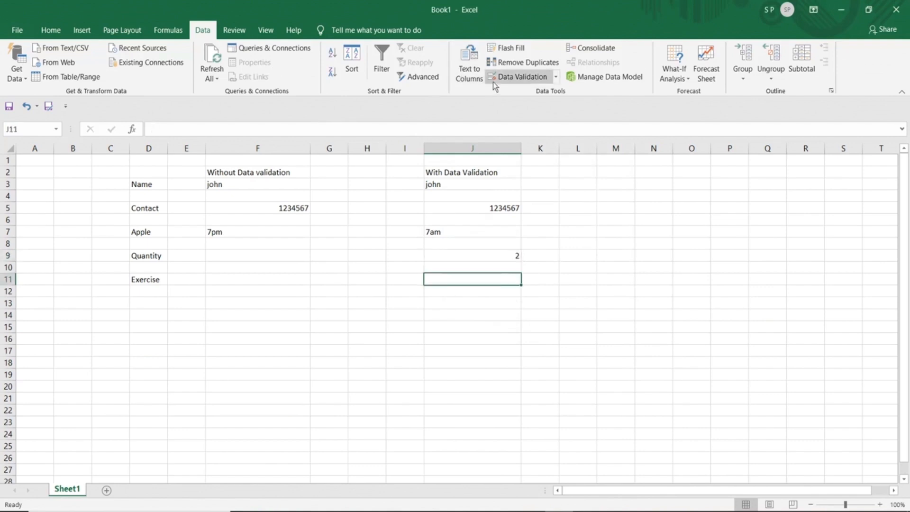
pyautogui.click(521, 78)
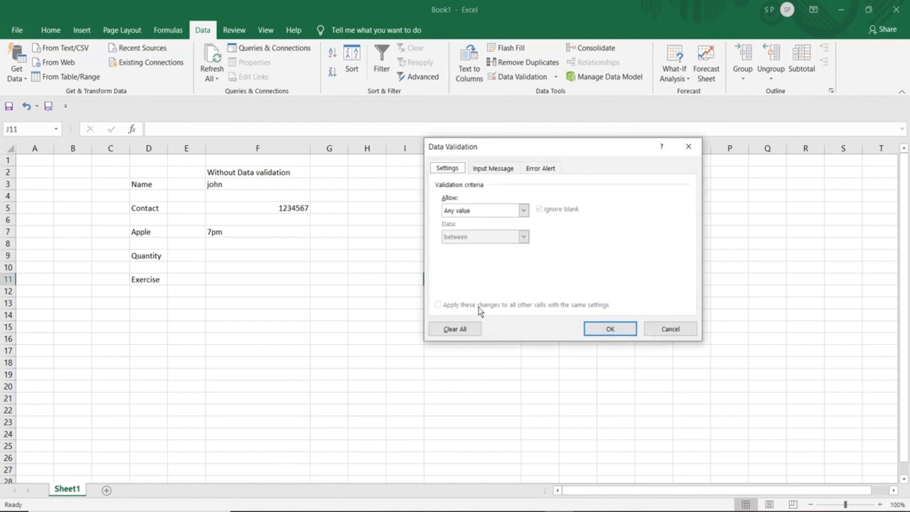
pyautogui.click(662, 328)
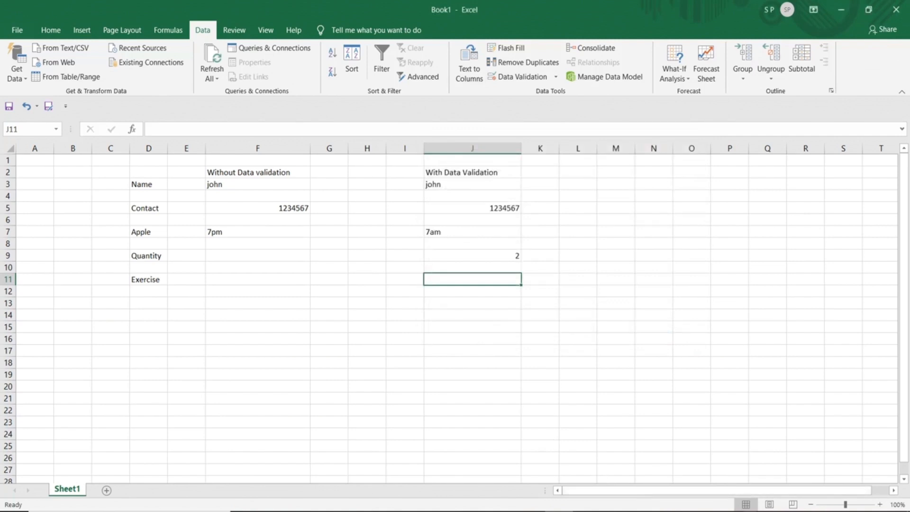
pyautogui.click(737, 498)
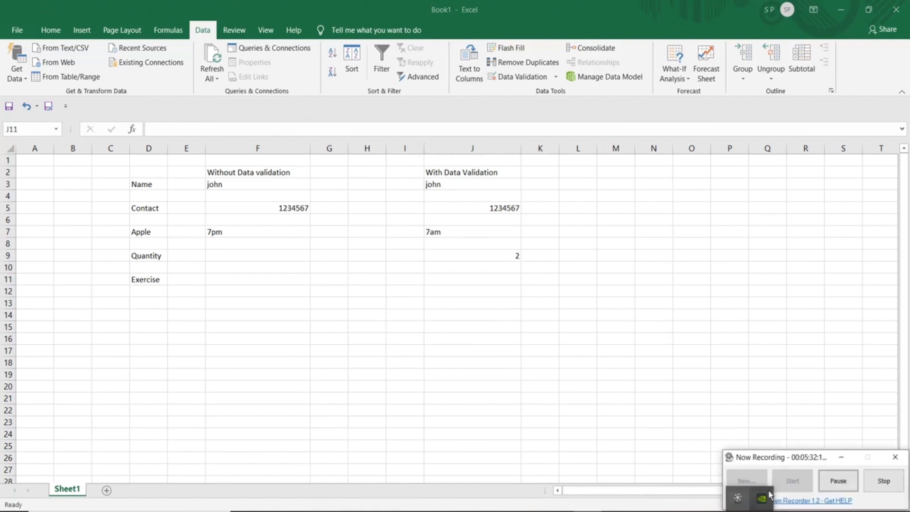
pyautogui.click(879, 478)
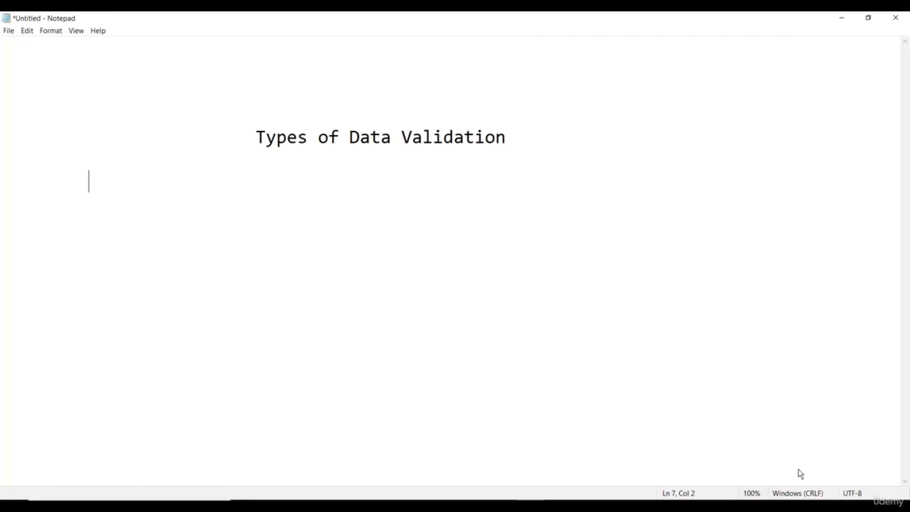
# Write the line "Restrict Data to predefined items in a list" under the Types of Data Validation heading
pyautogui.write('Restric')
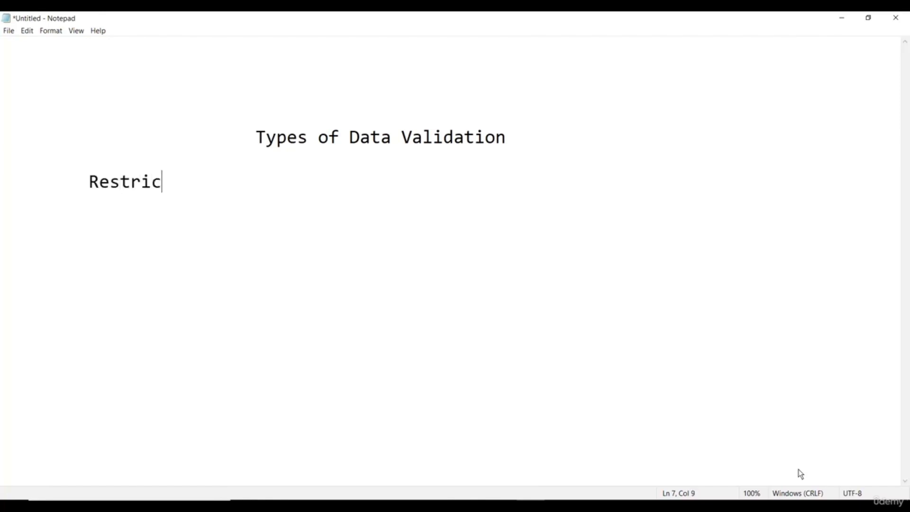
pyautogui.write('t Data t')
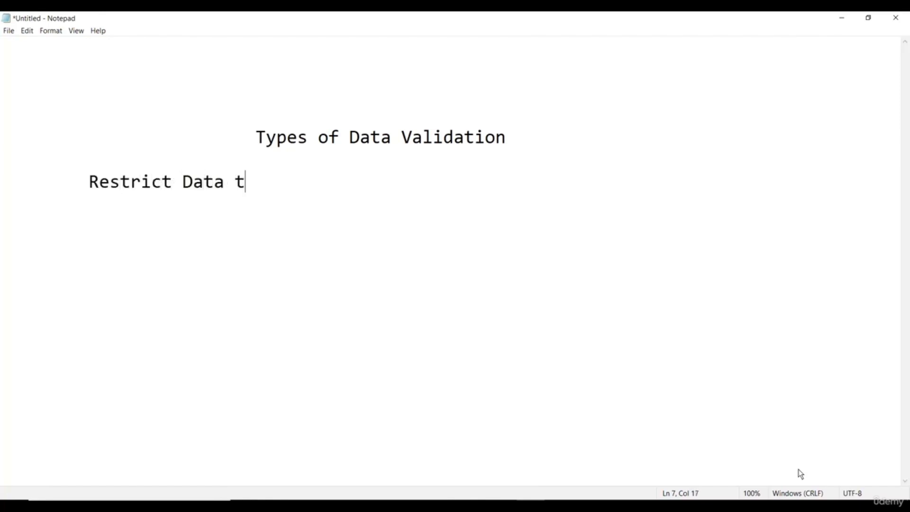
pyautogui.write('o predefi')
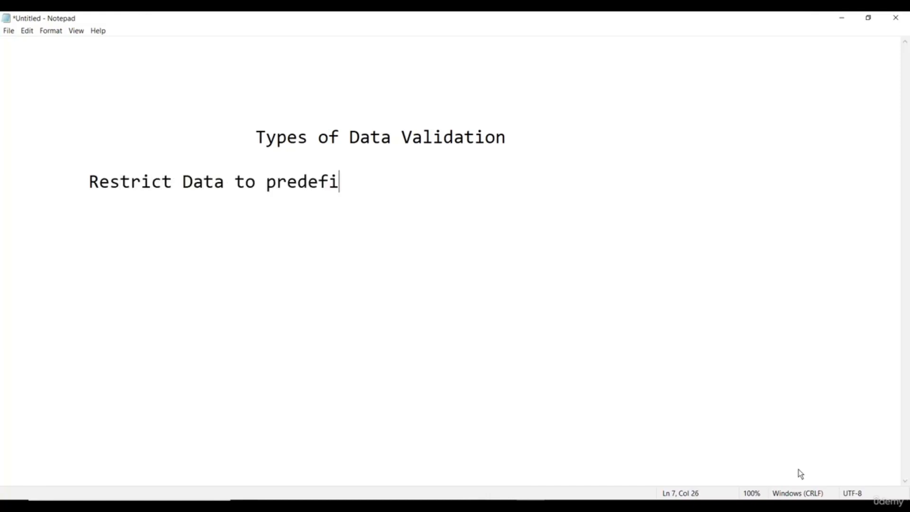
pyautogui.write('ned items ')
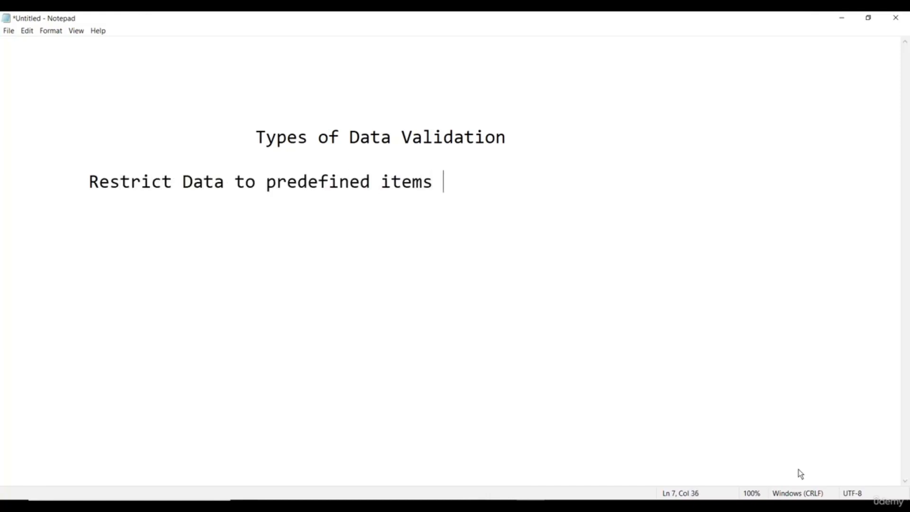
pyautogui.write('in a list')
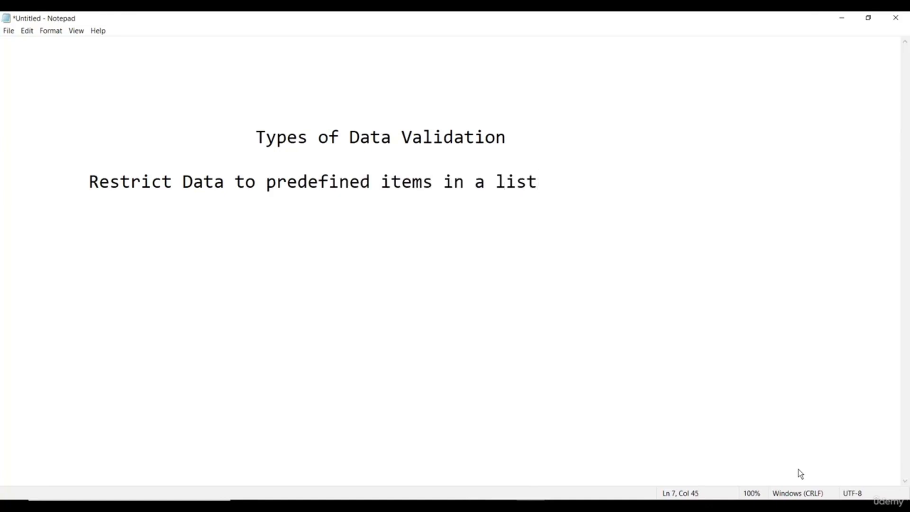
# Switch to Excel and review the options in J7's validation list without changing the selection
pyautogui.hotkey('alt', 'Tab')
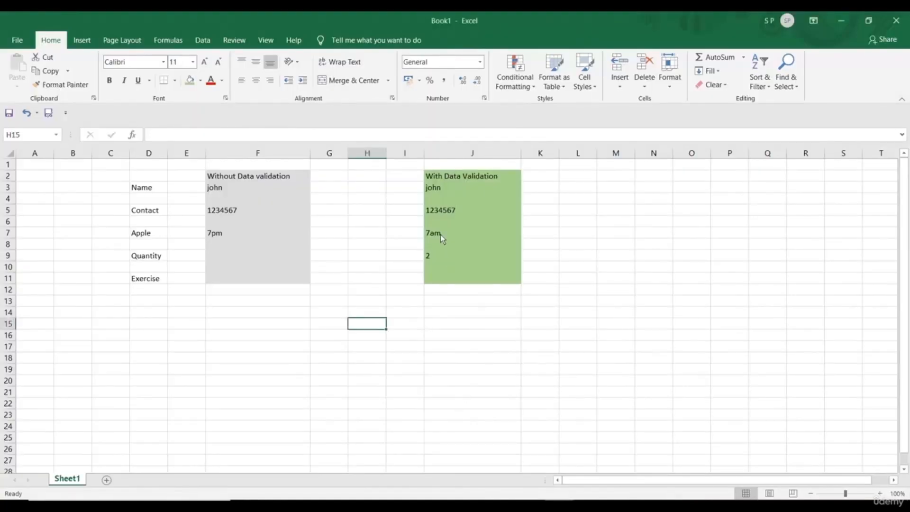
pyautogui.click(440, 235)
pyautogui.click(526, 233)
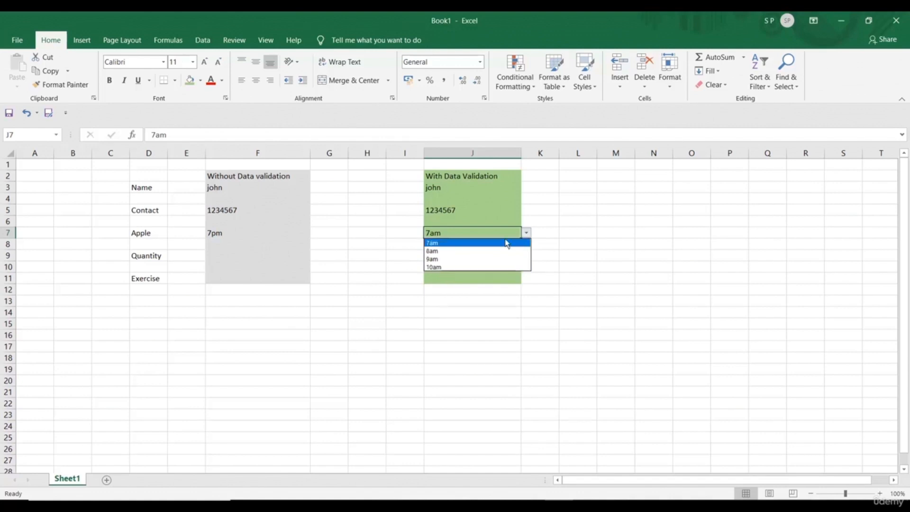
pyautogui.click(527, 233)
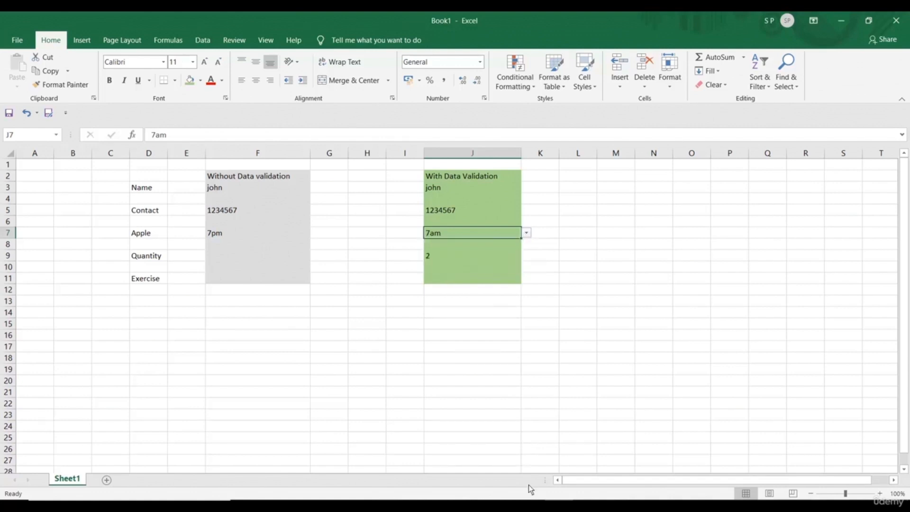
# Return to Notepad and add the line "Limit the number of text" below the first validation type
pyautogui.hotkey('alt', 'Tab')
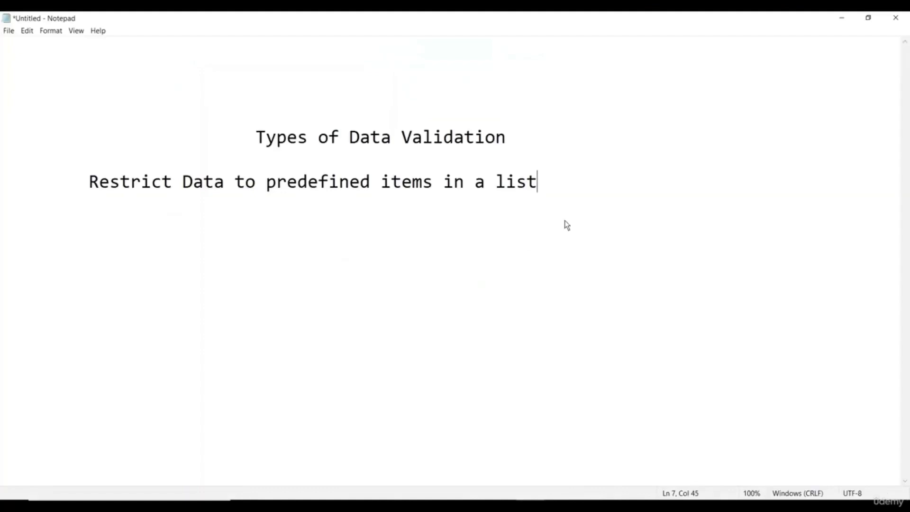
pyautogui.press('Return')
pyautogui.press('Tab')
pyautogui.write('Linmi')
pyautogui.press('BackSpace')
pyautogui.press('BackSpace')
pyautogui.press('BackSpace')
pyautogui.write('mit the ')
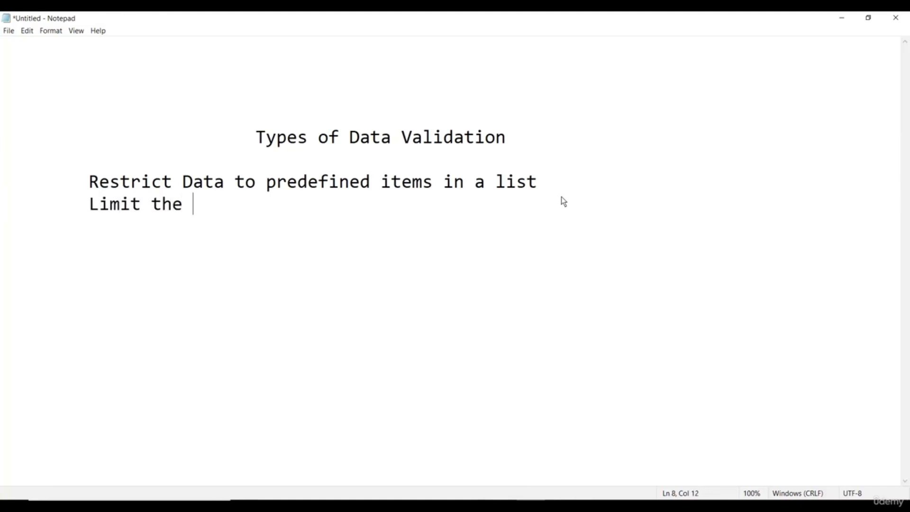
pyautogui.write('number of chara')
pyautogui.press('BackSpace')
pyautogui.press('BackSpace')
pyautogui.press('BackSpace')
pyautogui.press('BackSpace')
pyautogui.press('BackSpace')
pyautogui.write('text')
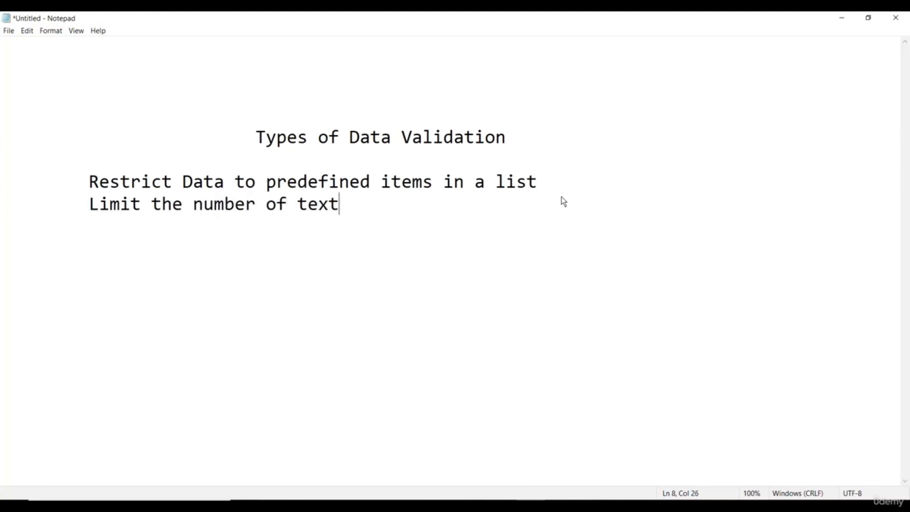
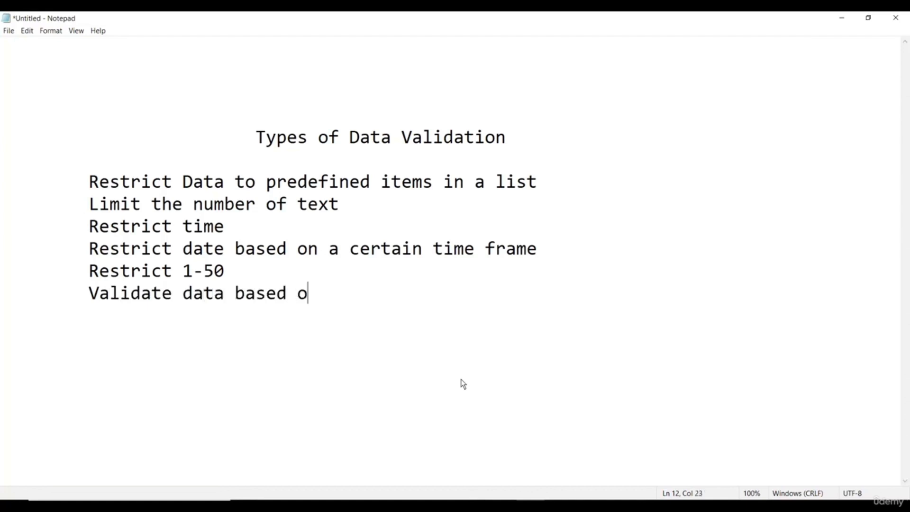
# Complete the last line so it reads "Validate data based on formula or values in other cell"
pyautogui.write('ula or ')
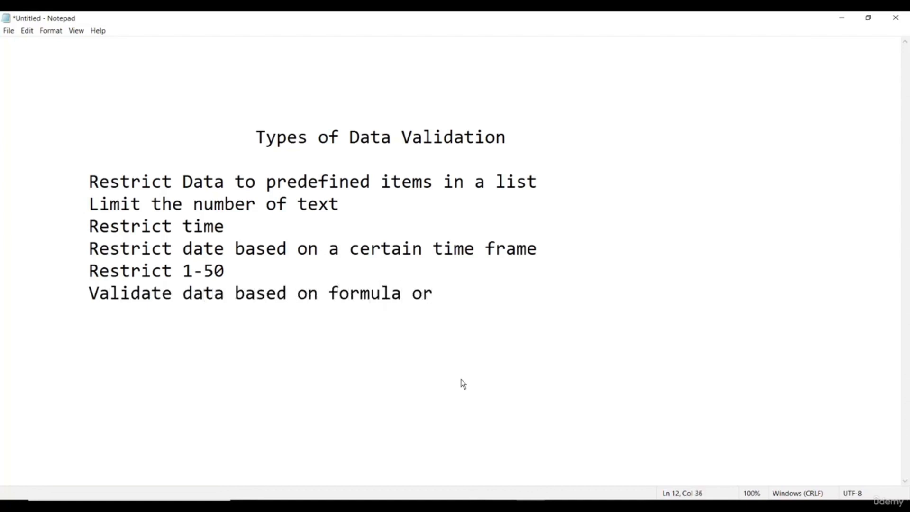
pyautogui.write('values in ')
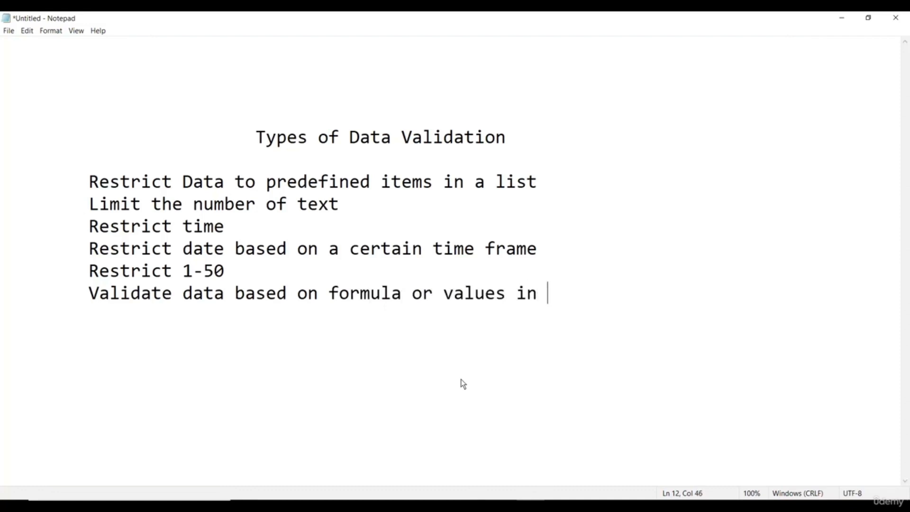
pyautogui.write('other cell')
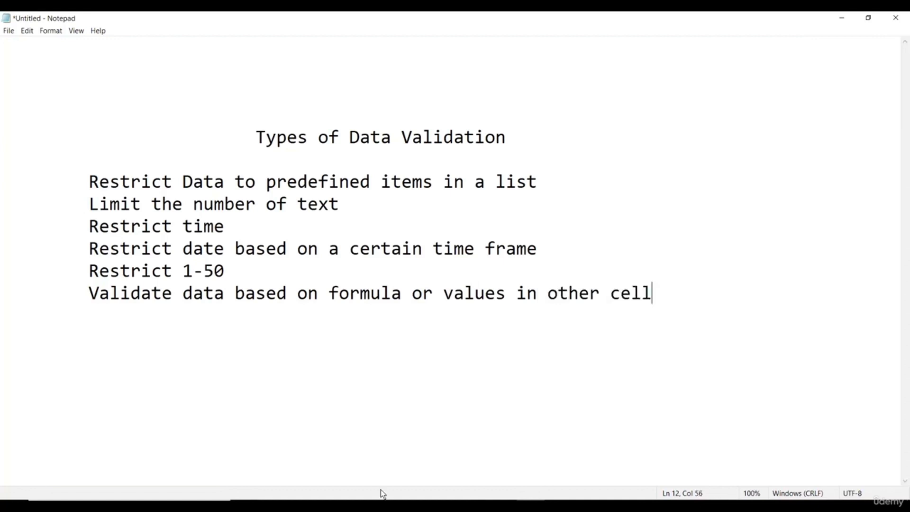
# Switch to Excel and create a new blank workbook, leaving it in front of Book1
pyautogui.click(563, 504)
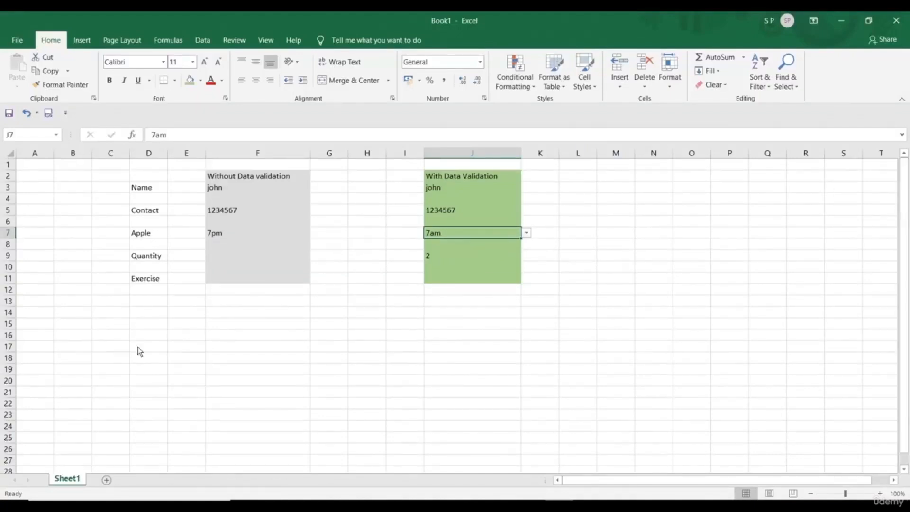
pyautogui.hotkey('ctrl', 'n')
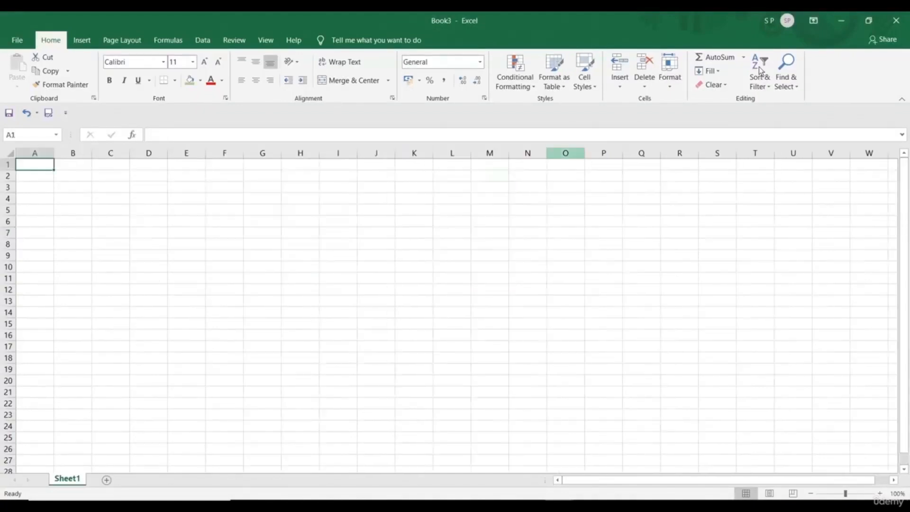
pyautogui.click(841, 20)
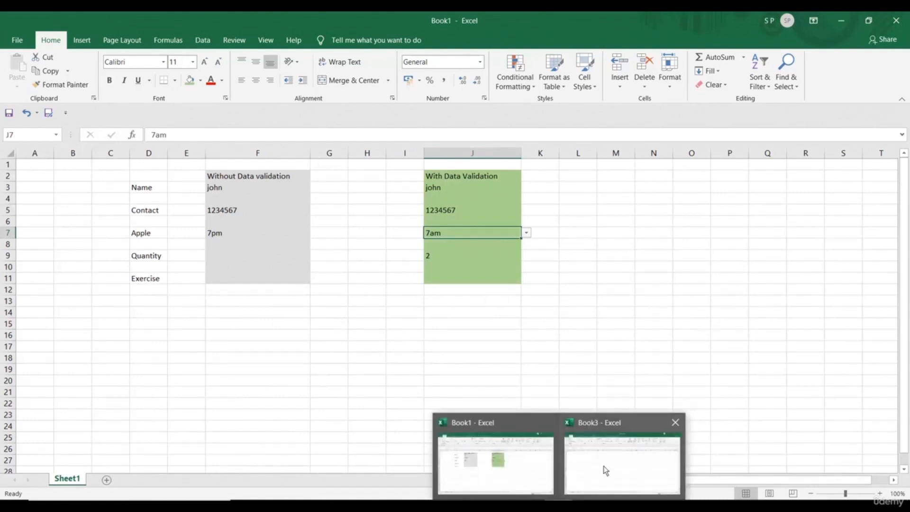
pyautogui.click(605, 468)
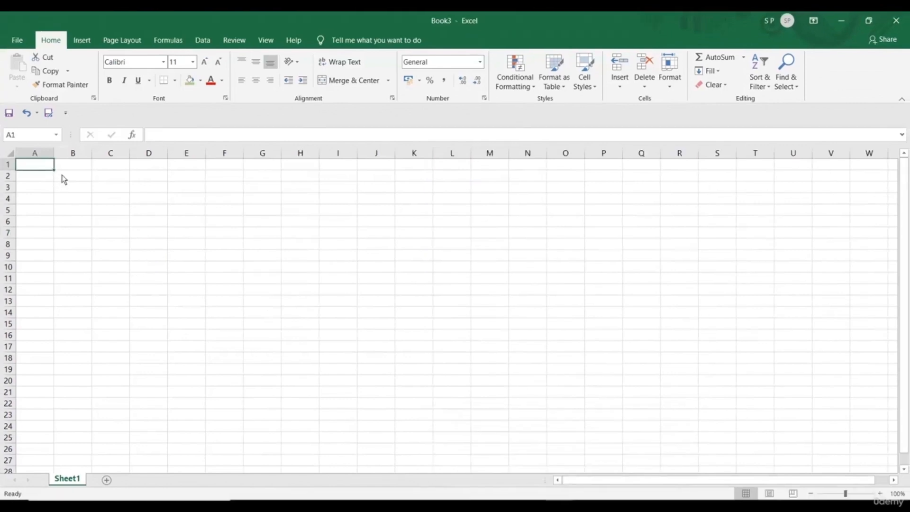
# Fill the range B2:E9 with yellow and apply all borders to it
pyautogui.moveTo(62, 174); pyautogui.dragTo(186, 252)
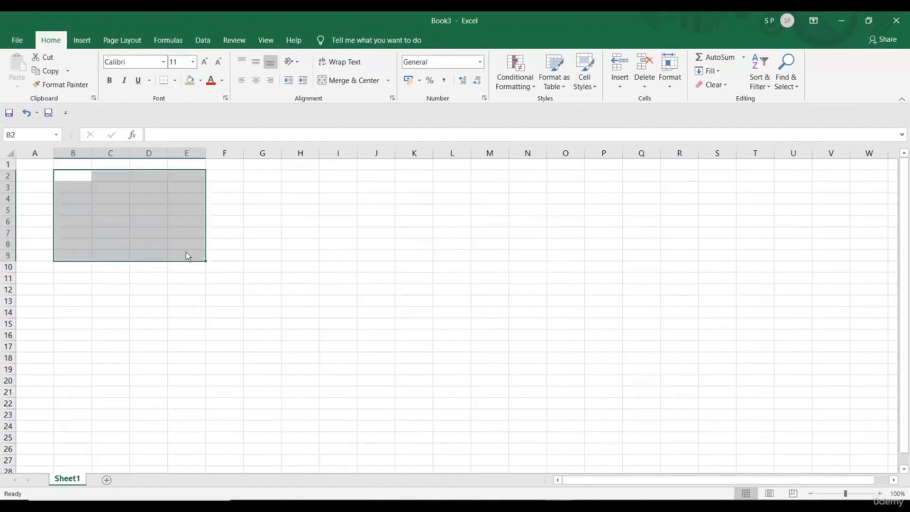
pyautogui.click(201, 80)
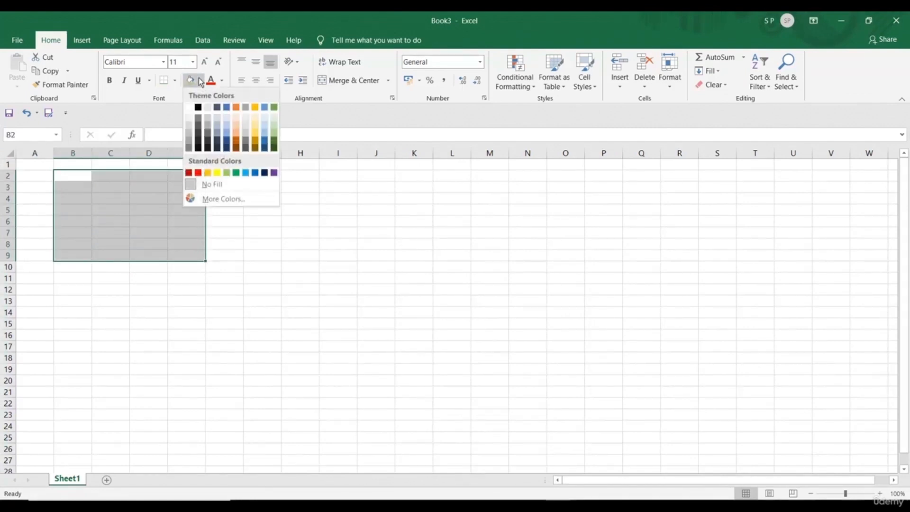
pyautogui.click(218, 173)
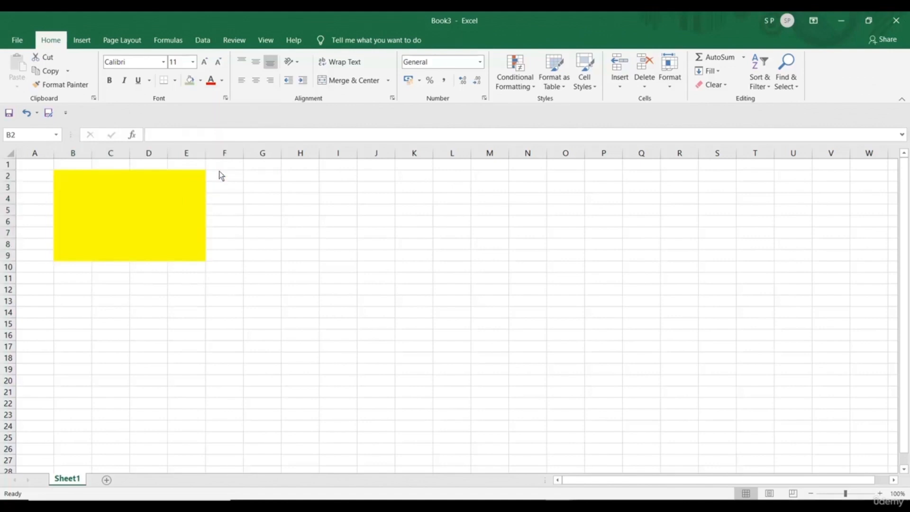
pyautogui.click(173, 81)
pyautogui.click(182, 184)
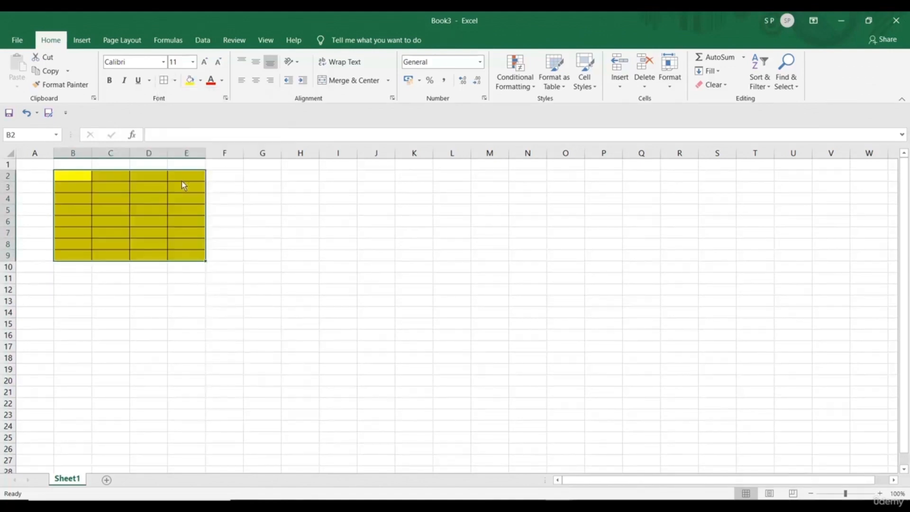
pyautogui.click(78, 176)
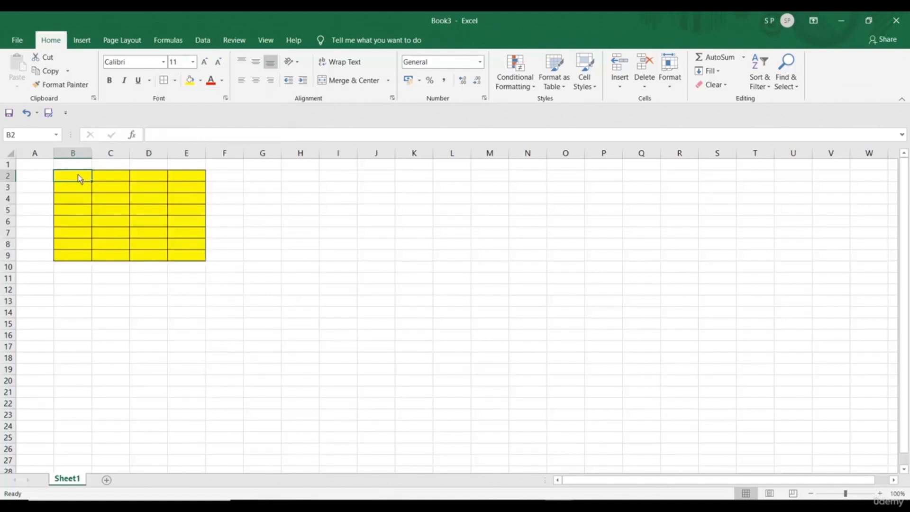
pyautogui.click(103, 180)
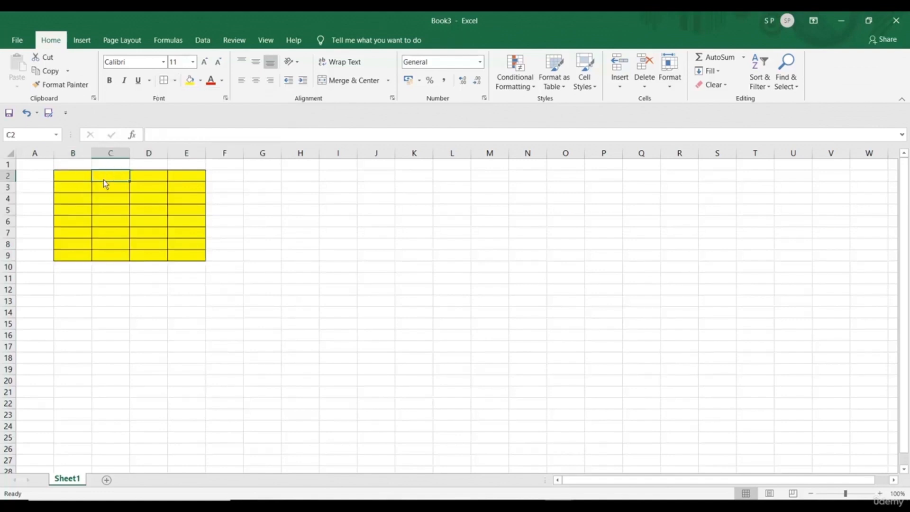
pyautogui.click(154, 180)
pyautogui.click(183, 179)
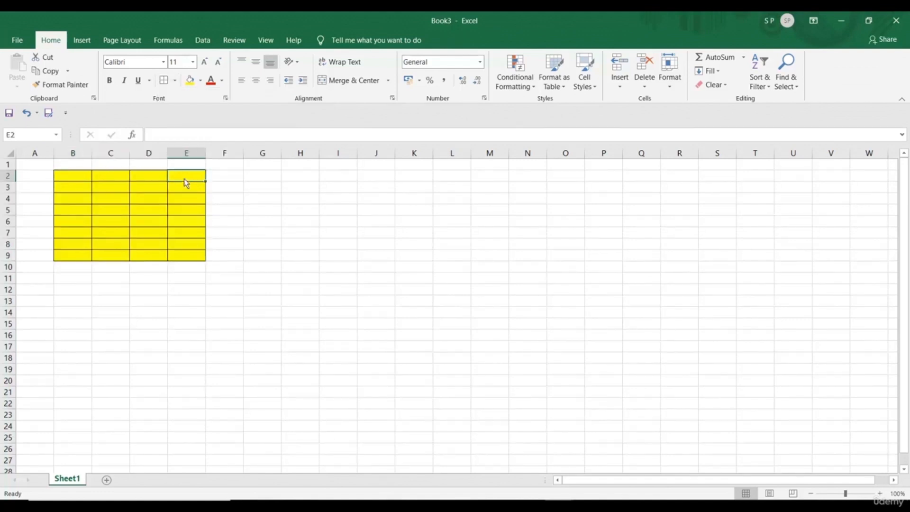
pyautogui.click(75, 191)
# Enter the note "1-100" in cell I3 and "show error" in cell I4
pyautogui.click(323, 188)
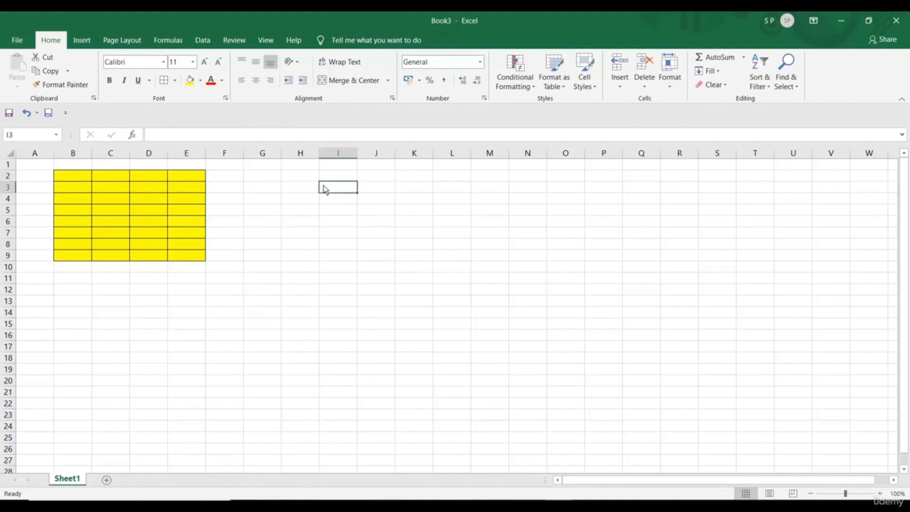
pyautogui.write('1-100')
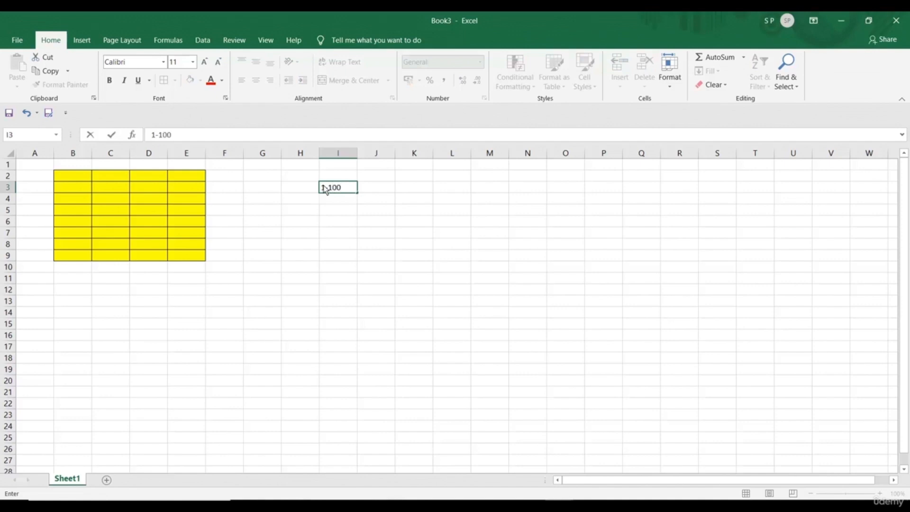
pyautogui.press('Return')
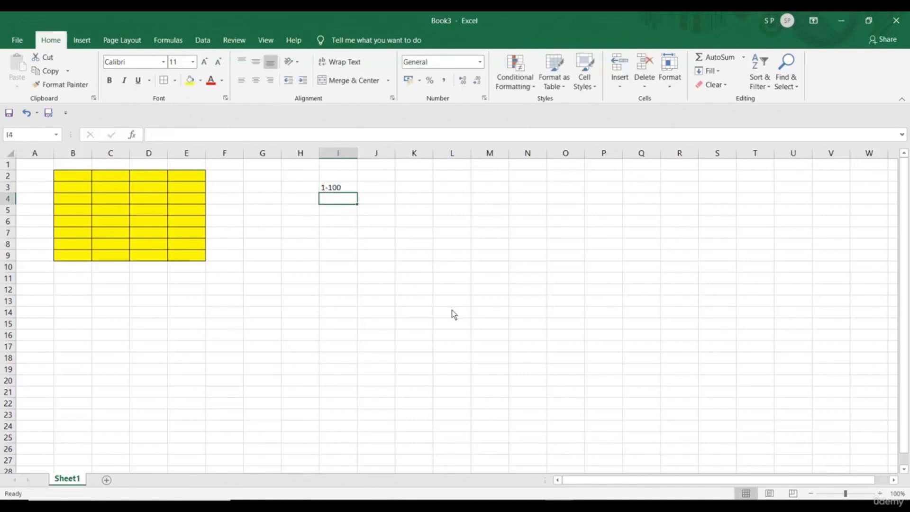
pyautogui.write('show')
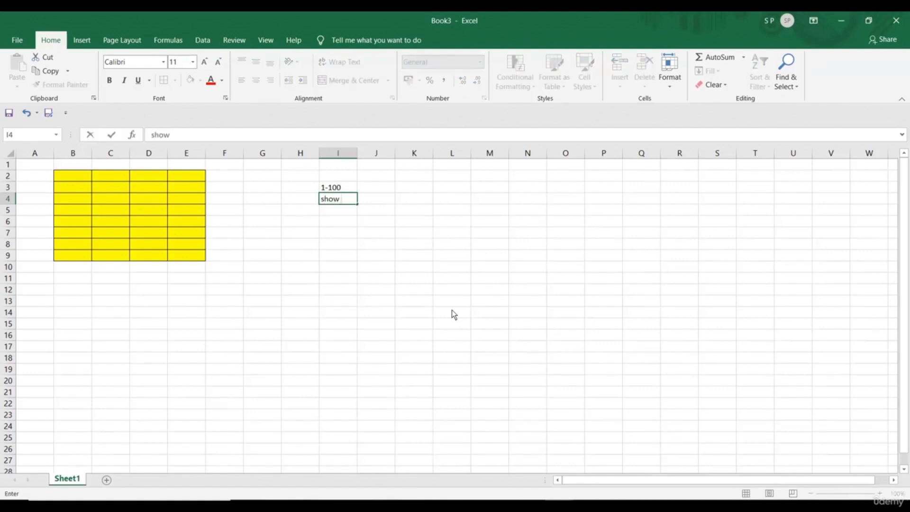
pyautogui.write(' error')
# Create a data validation rule for the yellow range B2:E9 that allows only whole numbers
pyautogui.moveTo(77, 180); pyautogui.dragTo(190, 252)
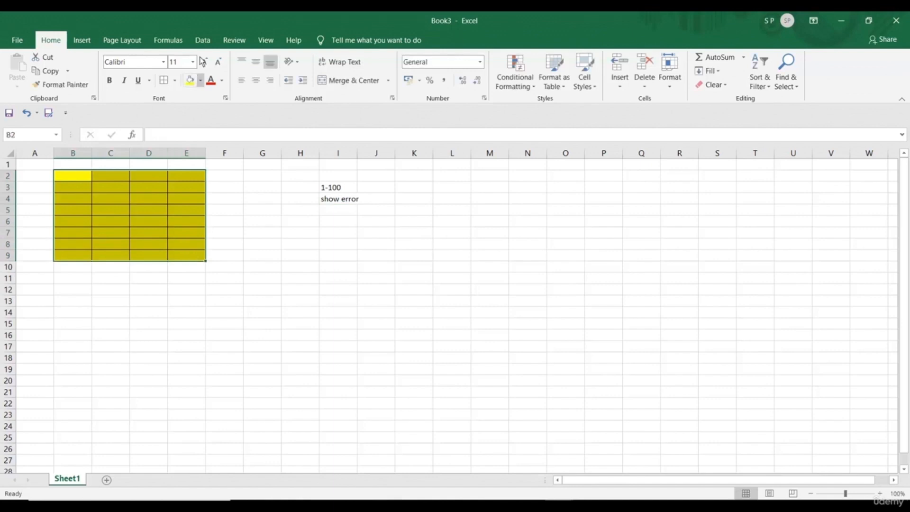
pyautogui.click(199, 41)
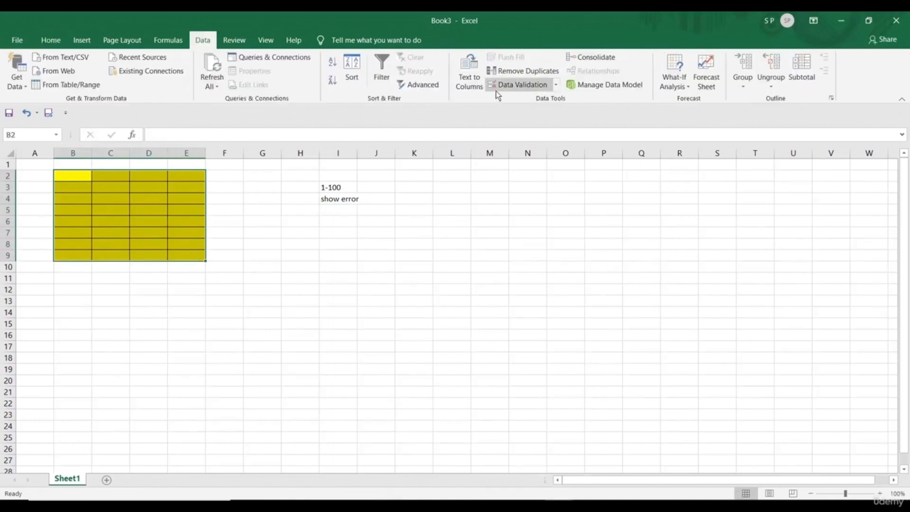
pyautogui.click(518, 85)
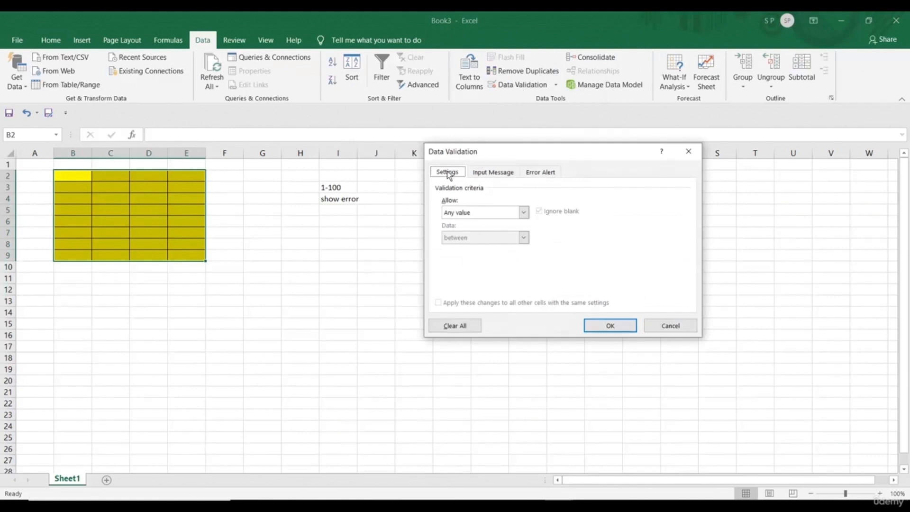
pyautogui.click(478, 175)
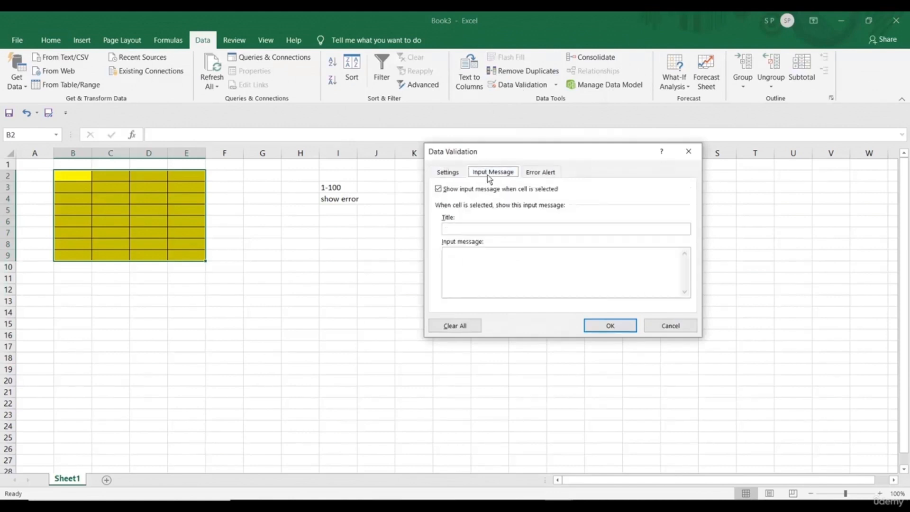
pyautogui.click(537, 173)
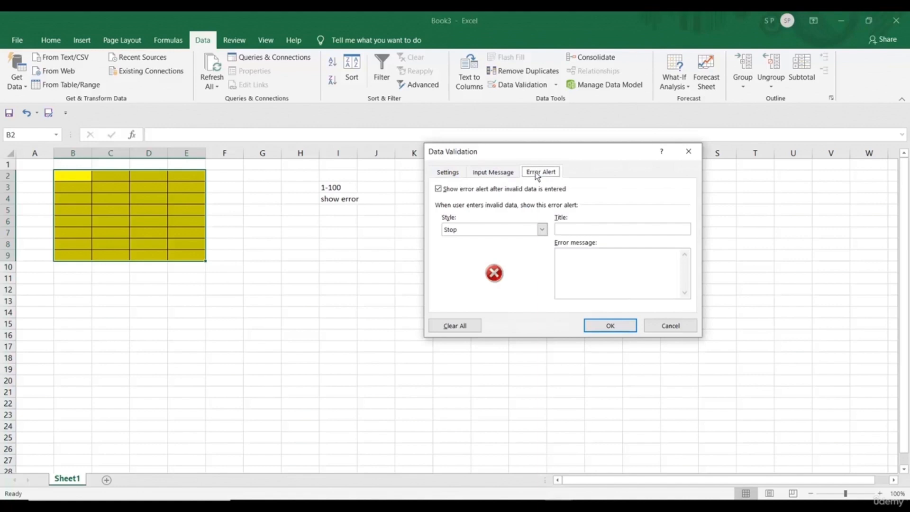
pyautogui.click(446, 173)
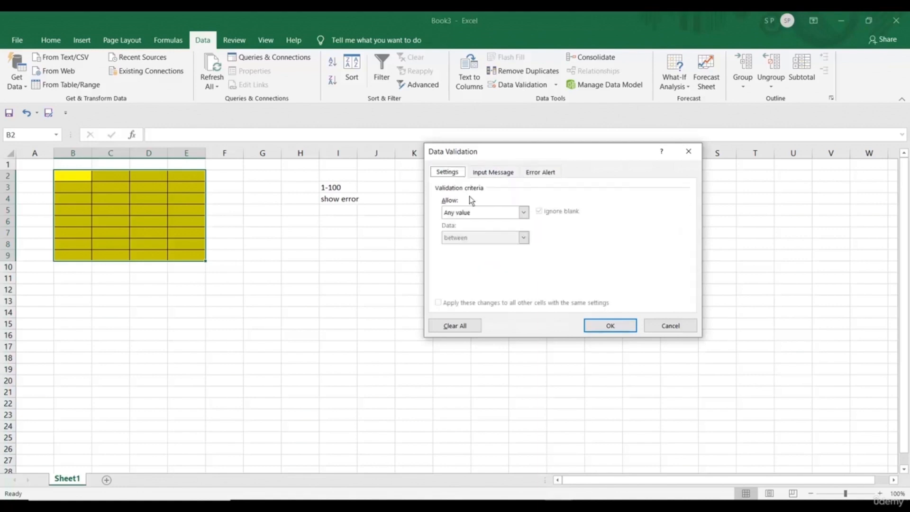
pyautogui.click(523, 213)
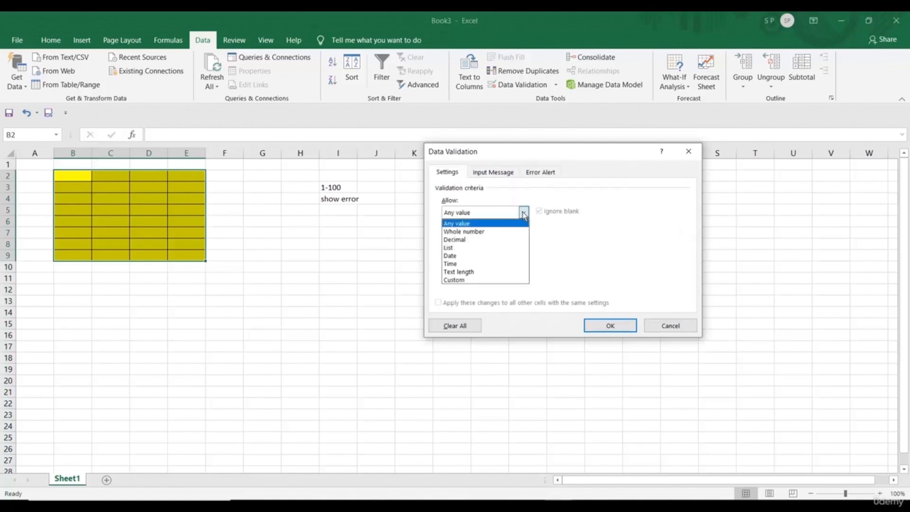
pyautogui.click(485, 232)
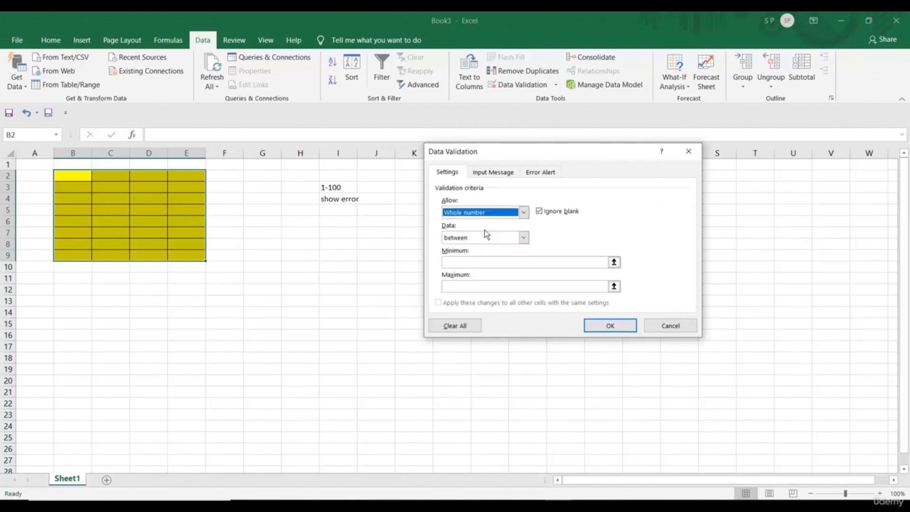
# Set the validation condition to between, with a minimum of 1 and a maximum of 100
pyautogui.click(524, 238)
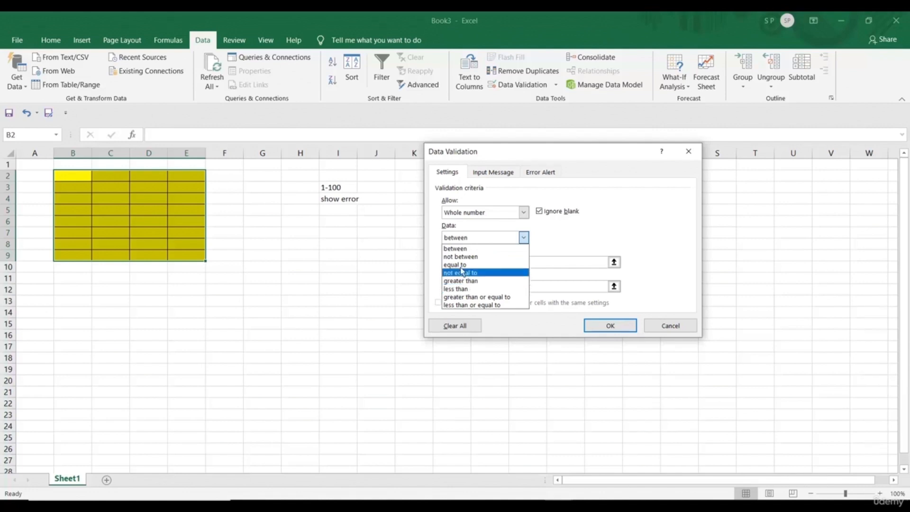
pyautogui.click(454, 249)
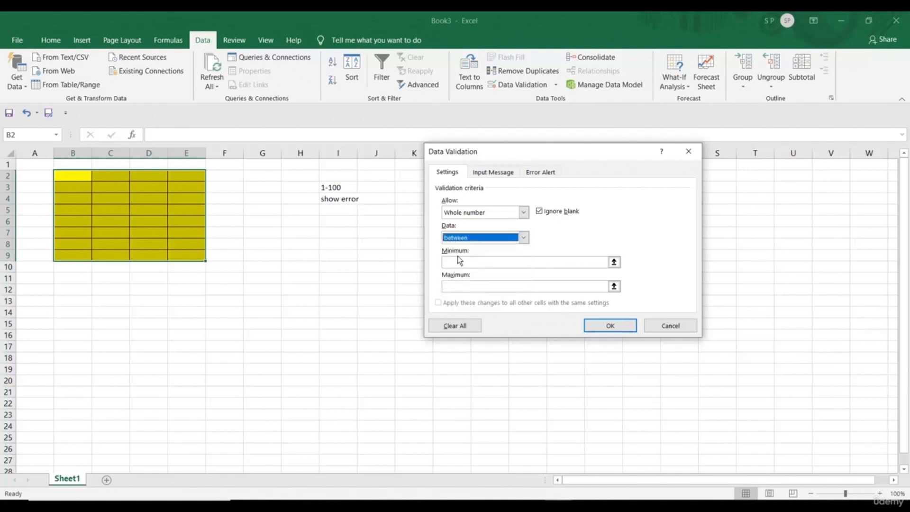
pyautogui.click(463, 264)
pyautogui.write('1')
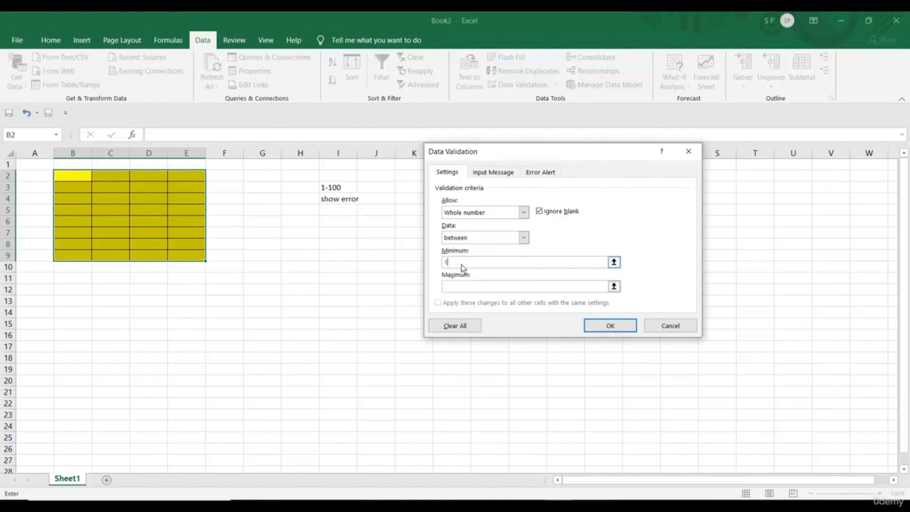
pyautogui.click(464, 285)
pyautogui.click(462, 286)
pyautogui.write('100')
# Add an input message titled "Enter numbers Only" with the text "You may allowed to enter numbers between 1-100 only."
pyautogui.click(493, 173)
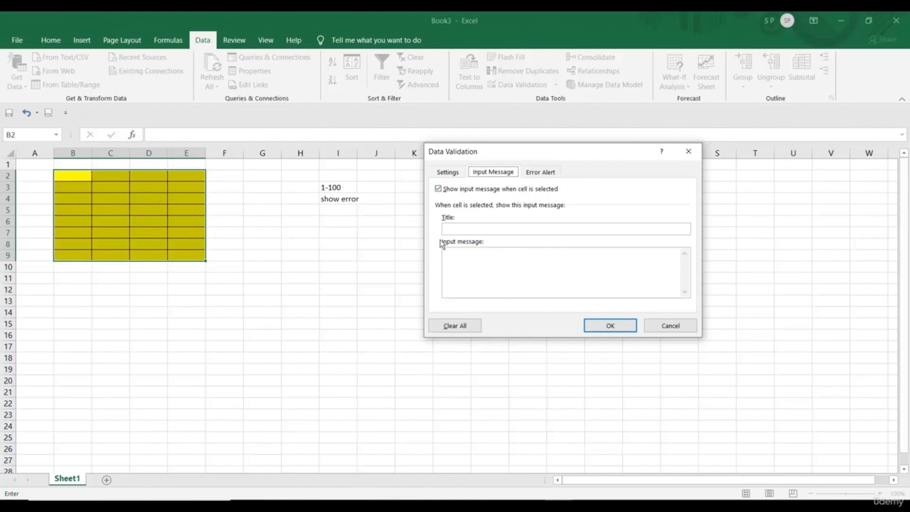
pyautogui.click(465, 230)
pyautogui.write('Enter numbers ')
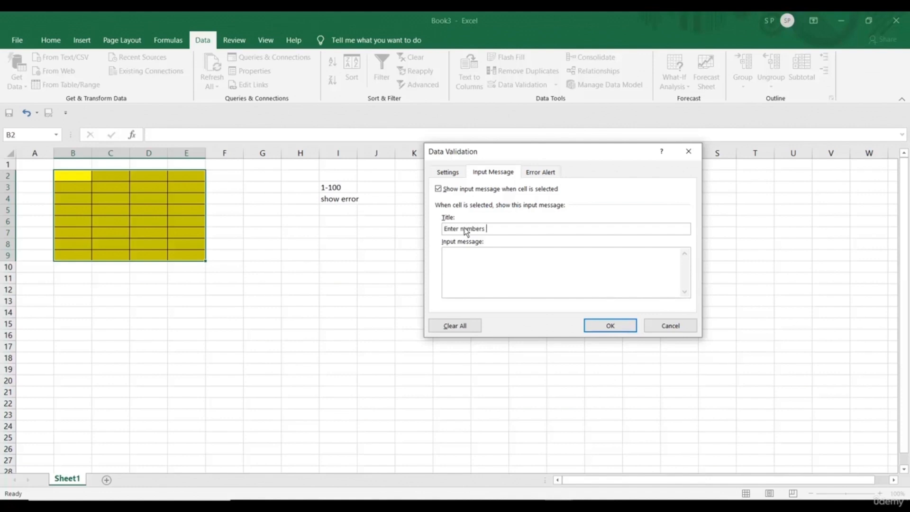
pyautogui.write('Only')
pyautogui.click(471, 275)
pyautogui.write('You may allowed to enter n')
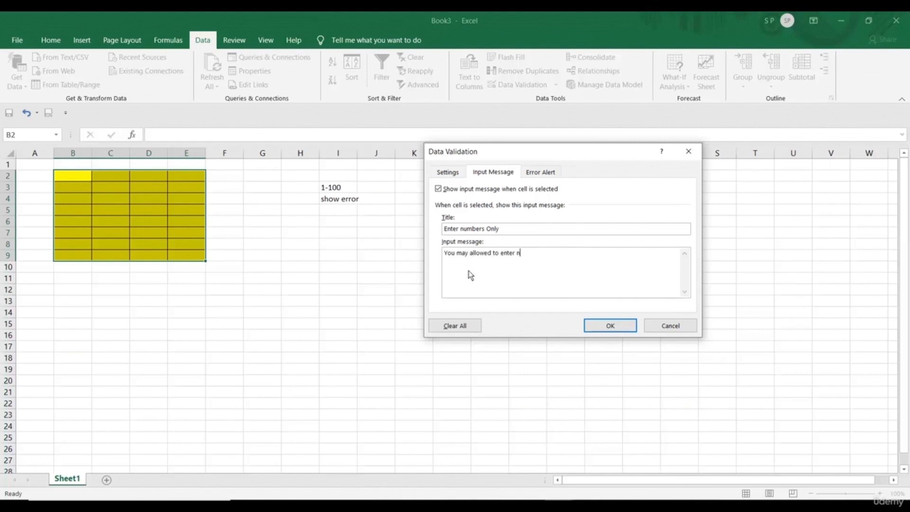
pyautogui.write('umbers between 1-100 only.')
# Set the validation's error alert to the Stop style with the title "STOP"
pyautogui.click(541, 175)
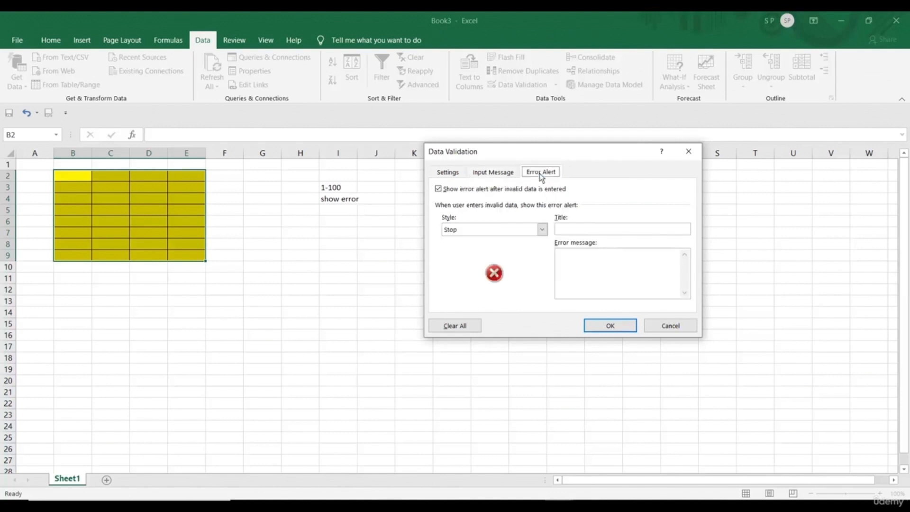
pyautogui.click(521, 231)
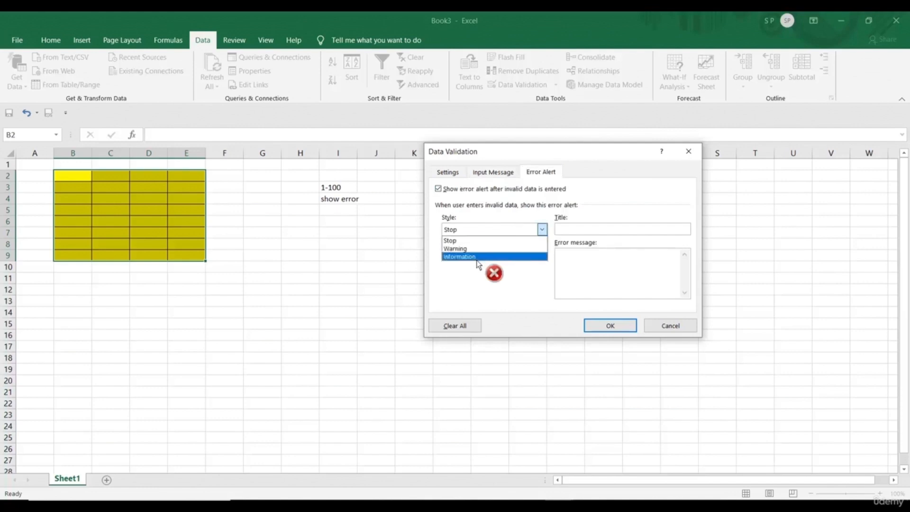
pyautogui.click(462, 241)
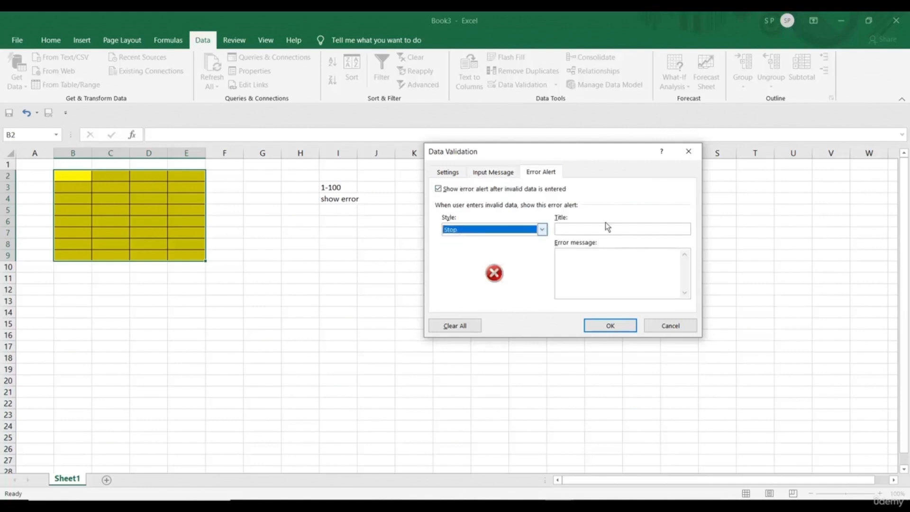
pyautogui.click(591, 228)
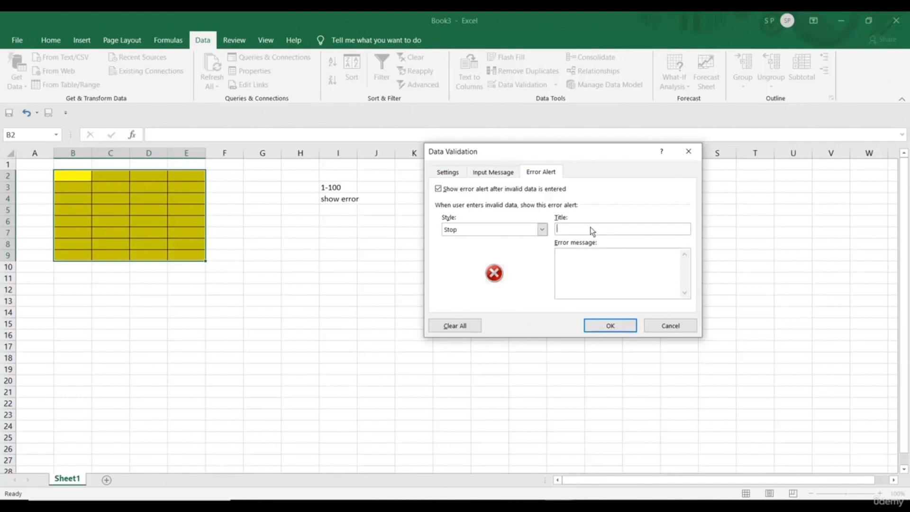
pyautogui.write('S')
pyautogui.write('TOP')
# Set the error message to "Data Validation. Please enter correct number" and apply the validation rule to the range
pyautogui.write('Data Vali')
pyautogui.write('dation')
pyautogui.write('. Please en')
pyautogui.write('ter corr')
pyautogui.write('ect number')
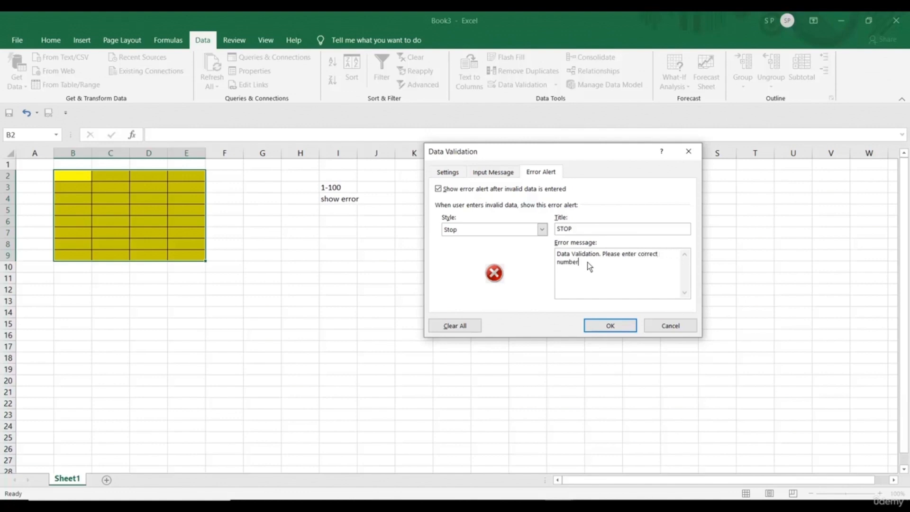
pyautogui.click(600, 327)
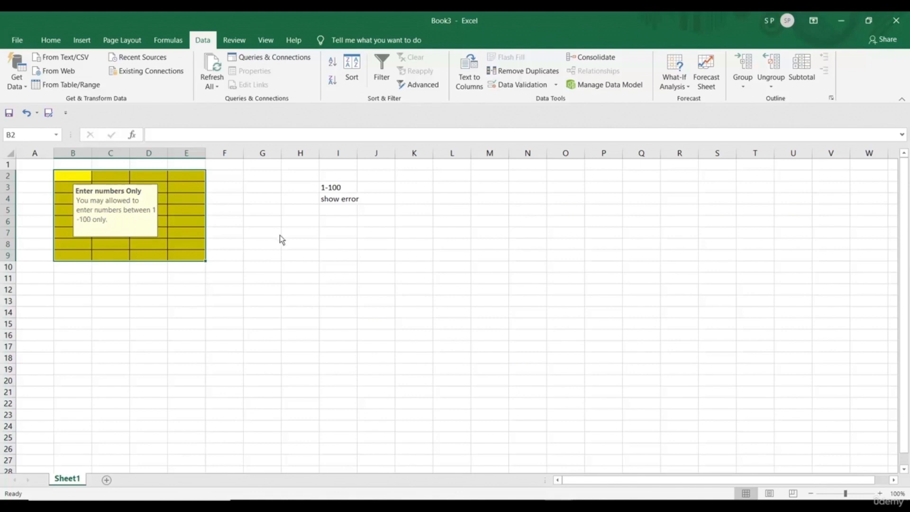
pyautogui.click(265, 234)
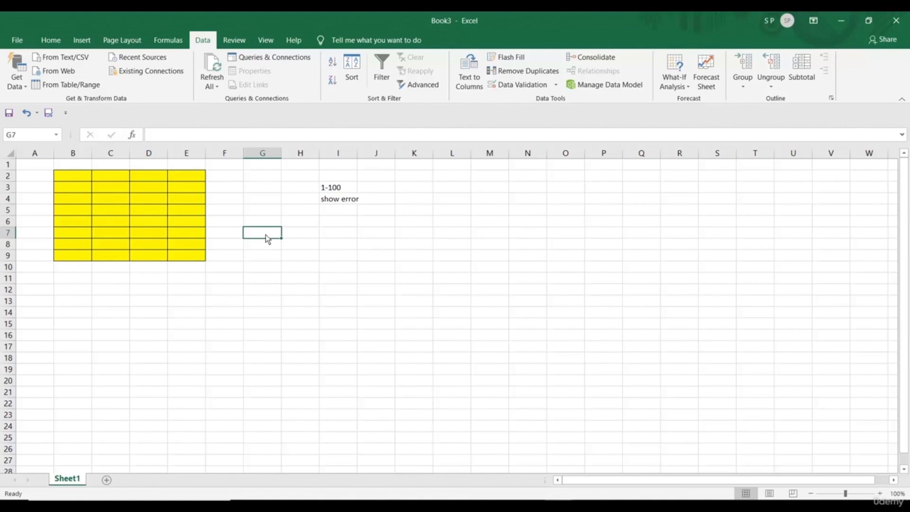
# Enter 1 in cell C4 and 55 in cell C5 to test the validation with allowed numbers
pyautogui.click(108, 202)
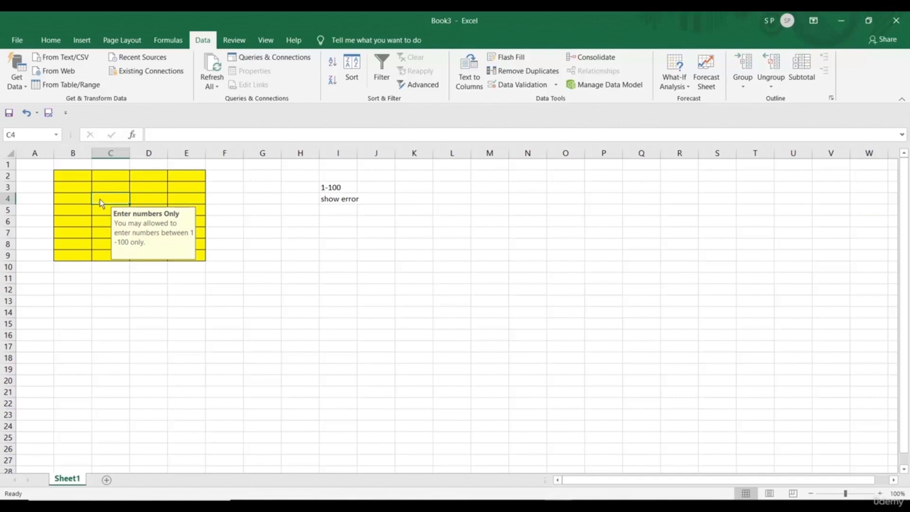
pyautogui.write('1')
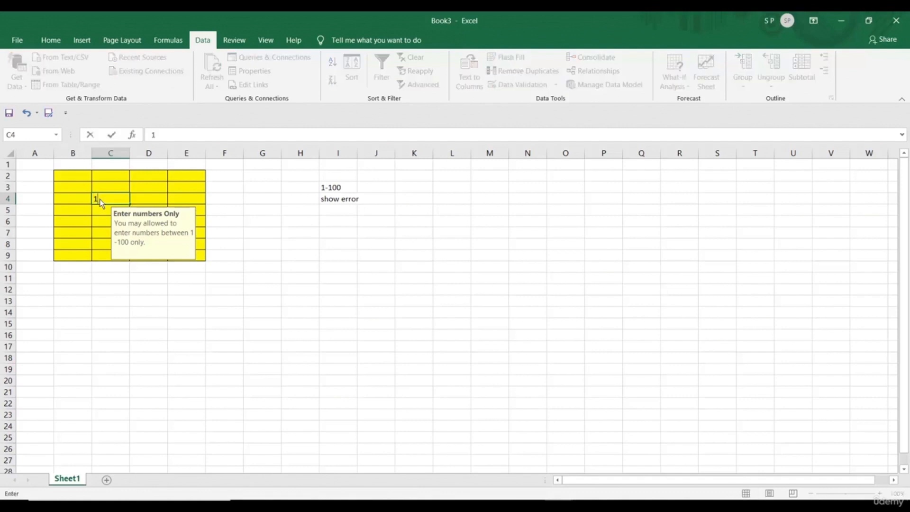
pyautogui.press('Return')
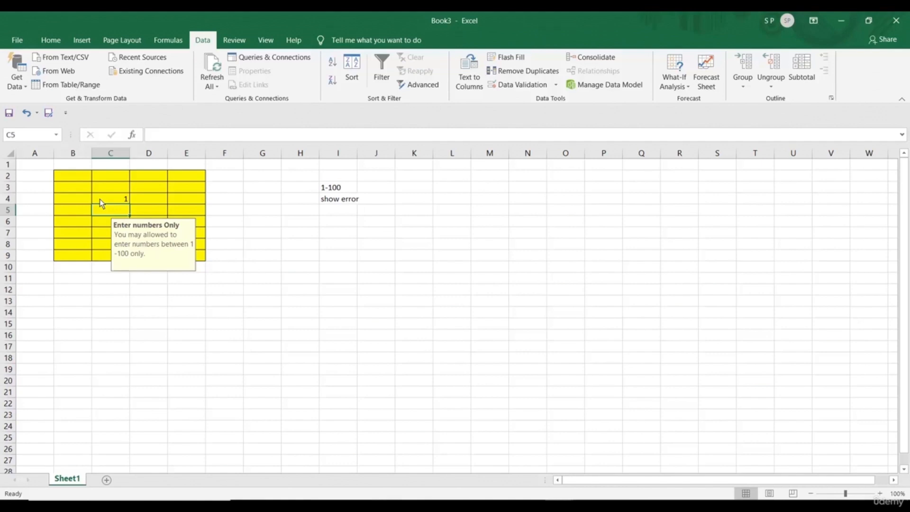
pyautogui.write('55')
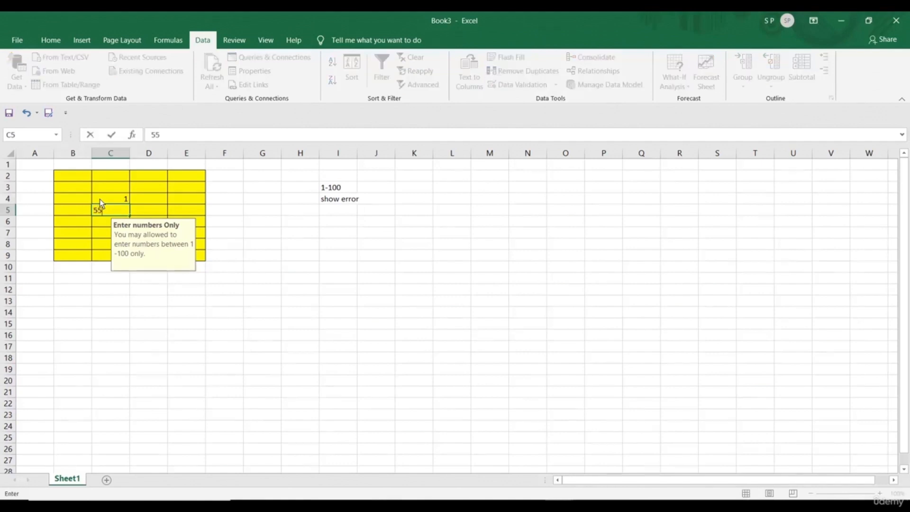
pyautogui.press('Return')
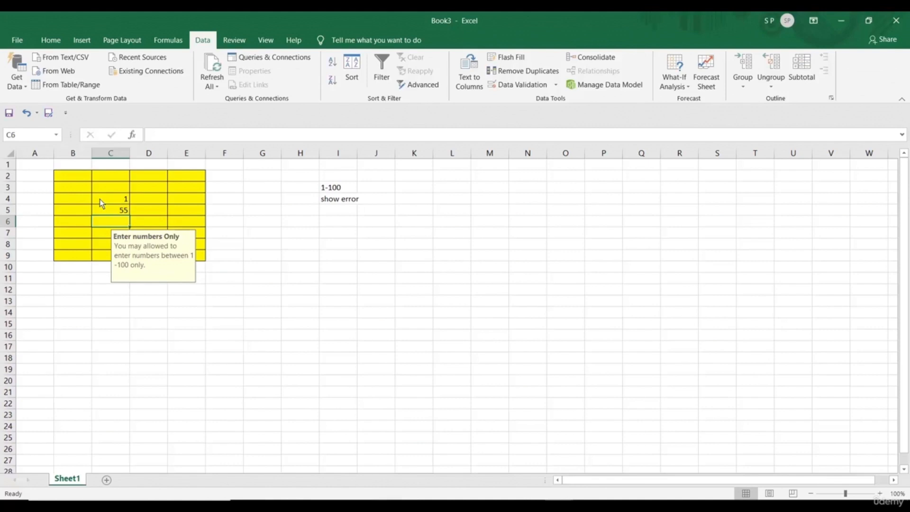
# Try to enter the text "abcd" in cell D3 to test the error alert, and cancel the entry
pyautogui.click(146, 192)
pyautogui.write('abcd')
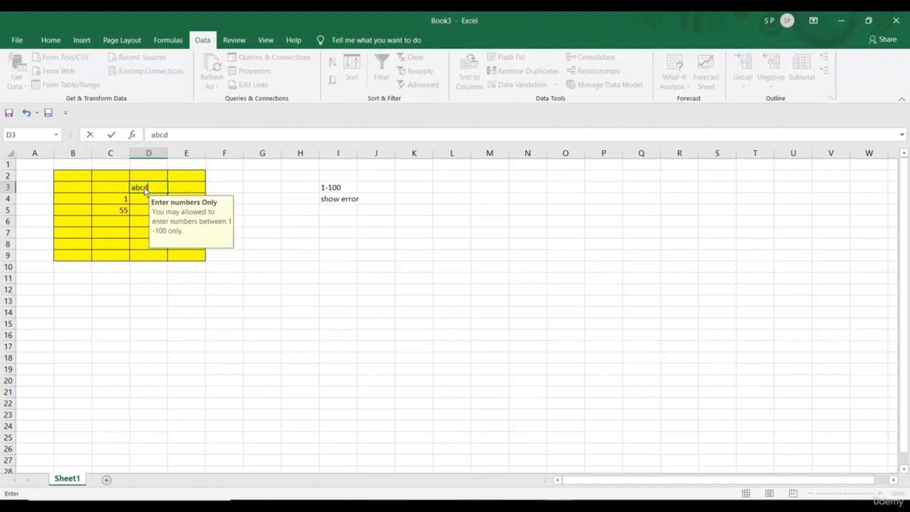
pyautogui.press('Return')
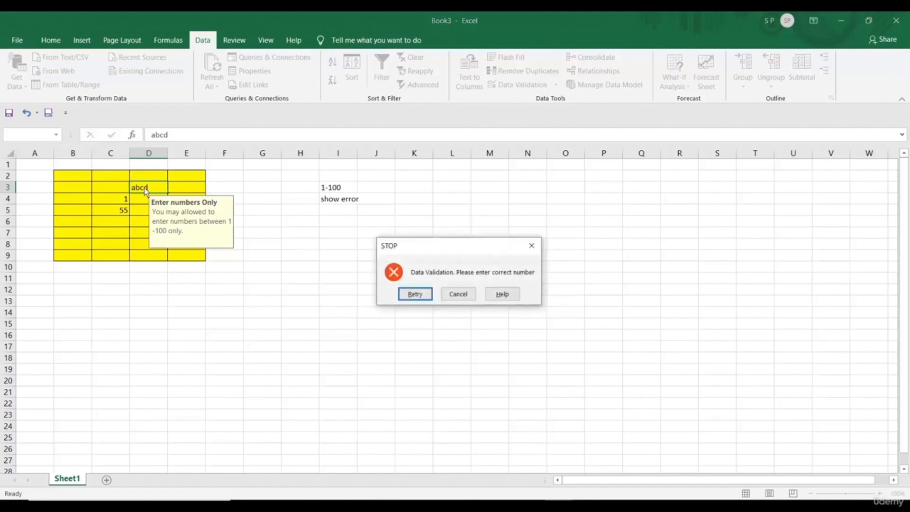
pyautogui.click(458, 294)
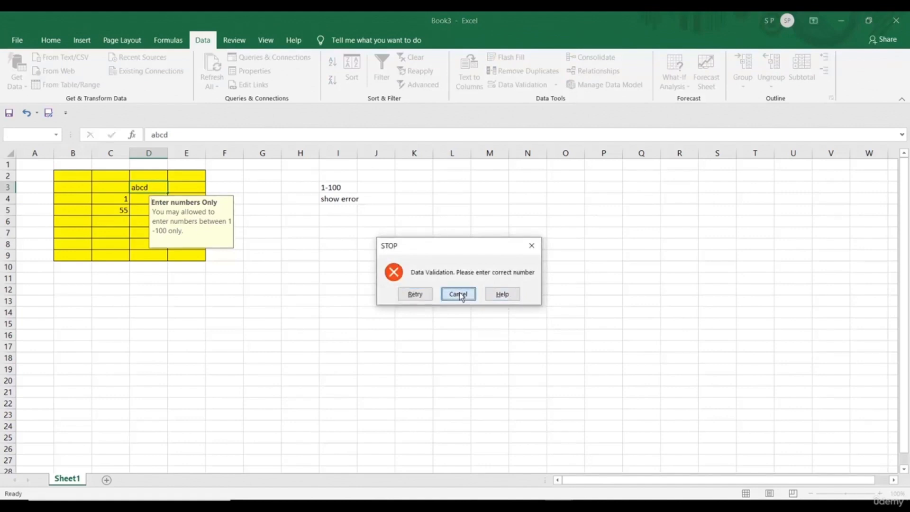
# Try to enter 500 in cell E3 to test the error alert with an out-of-range number, and cancel the entry
pyautogui.click(184, 190)
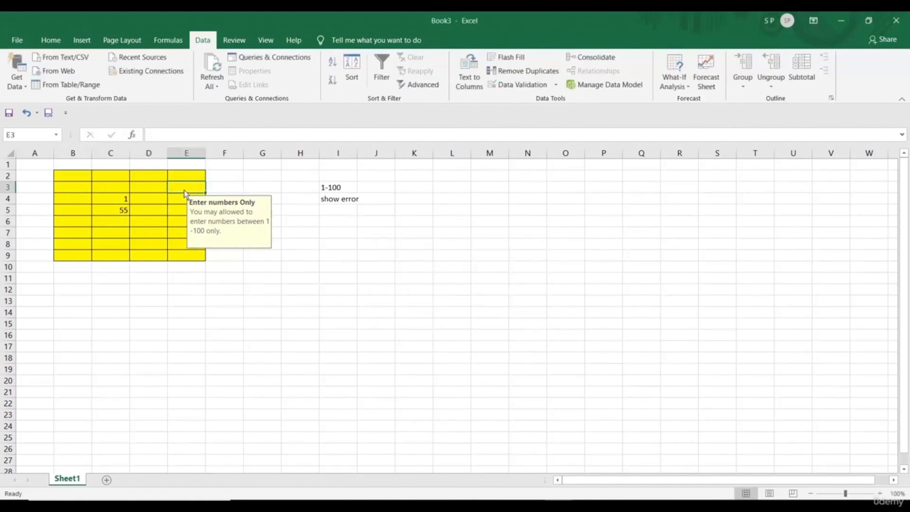
pyautogui.write('500')
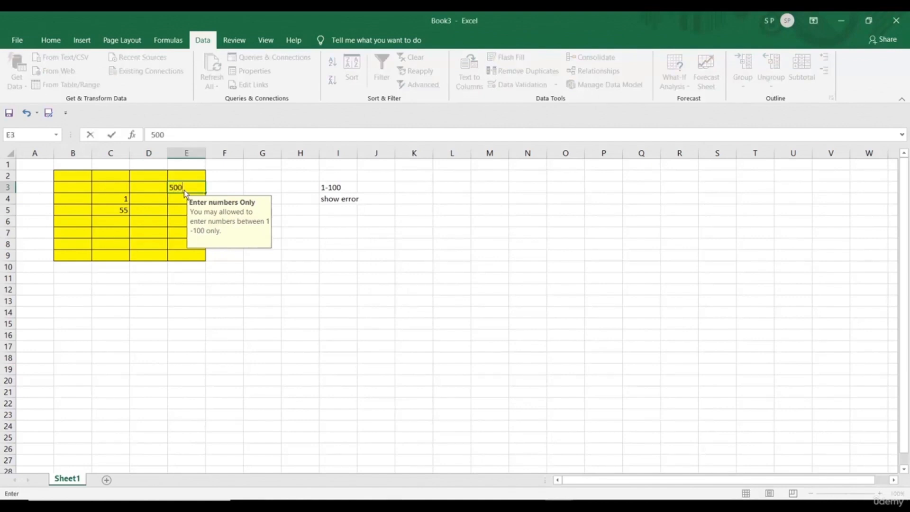
pyautogui.press('Return')
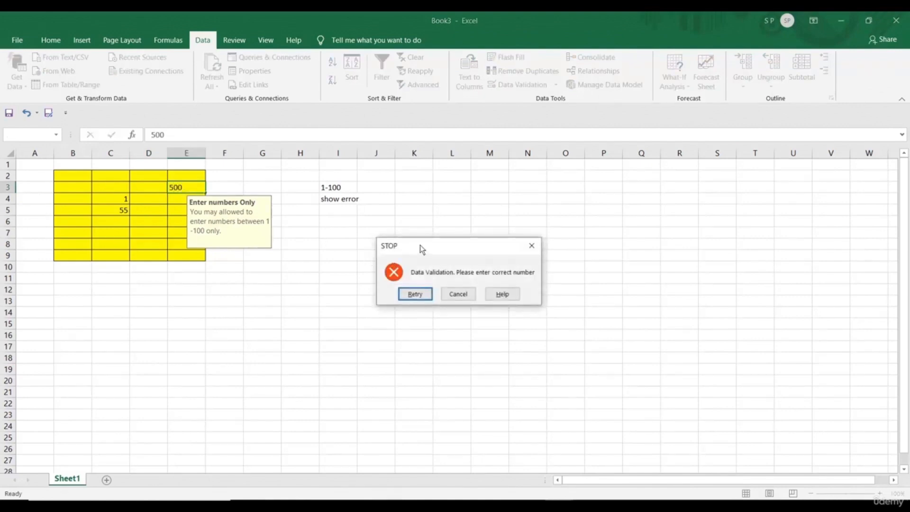
pyautogui.moveTo(417, 248); pyautogui.dragTo(411, 222)
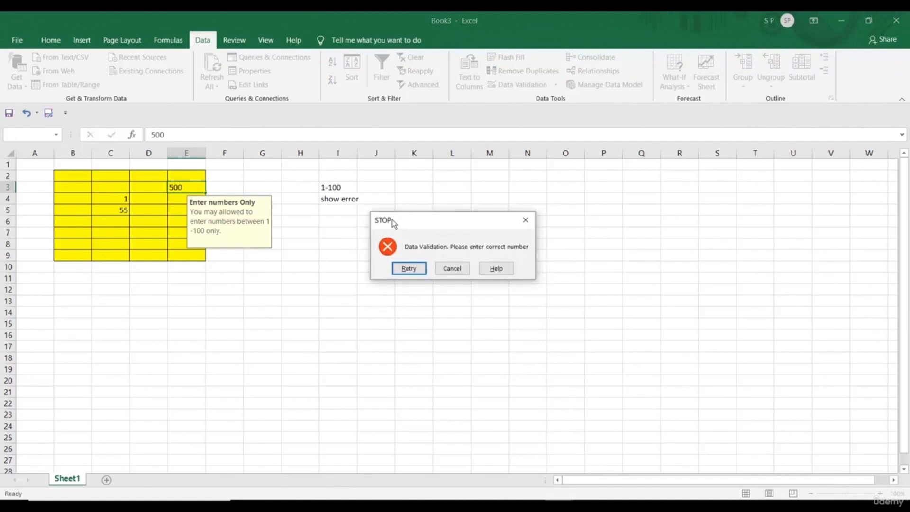
pyautogui.click(459, 269)
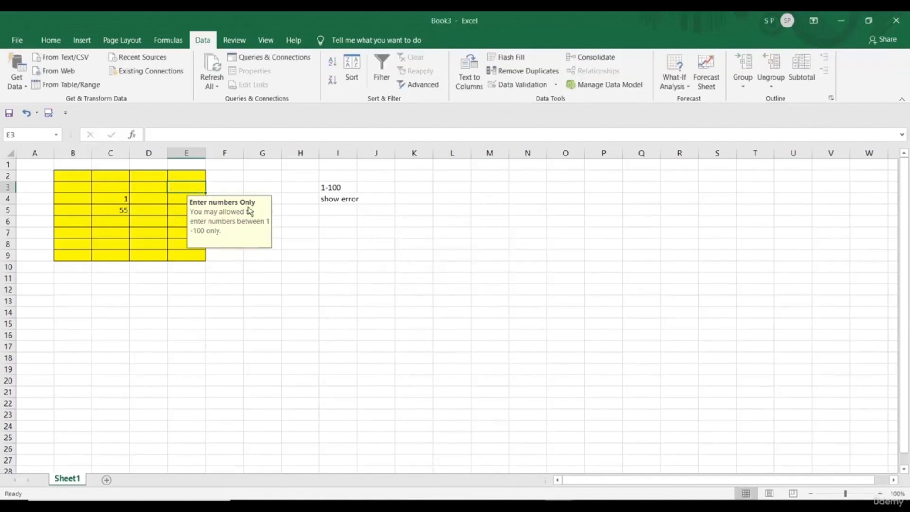
pyautogui.click(335, 192)
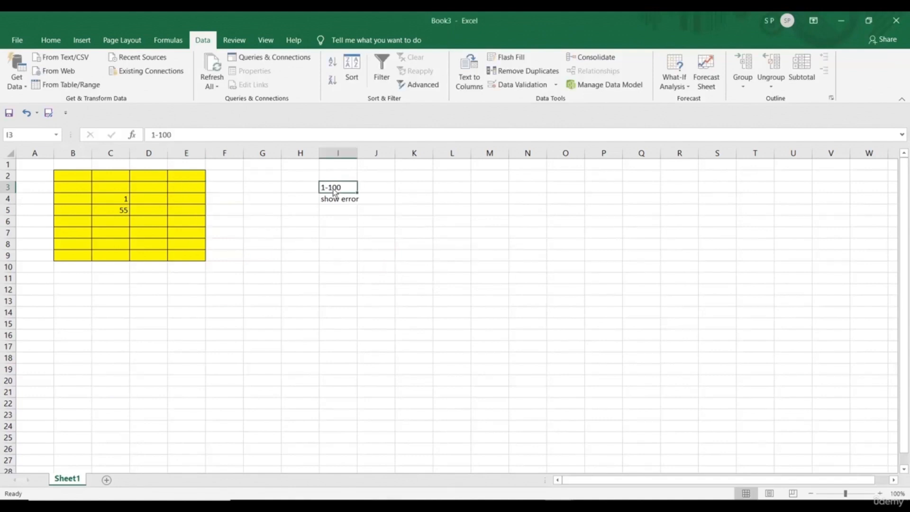
pyautogui.click(335, 199)
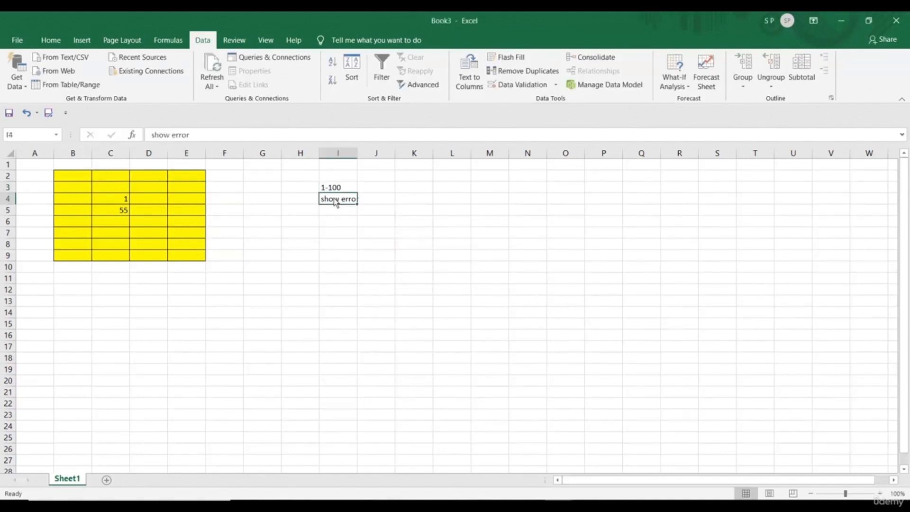
pyautogui.click(128, 203)
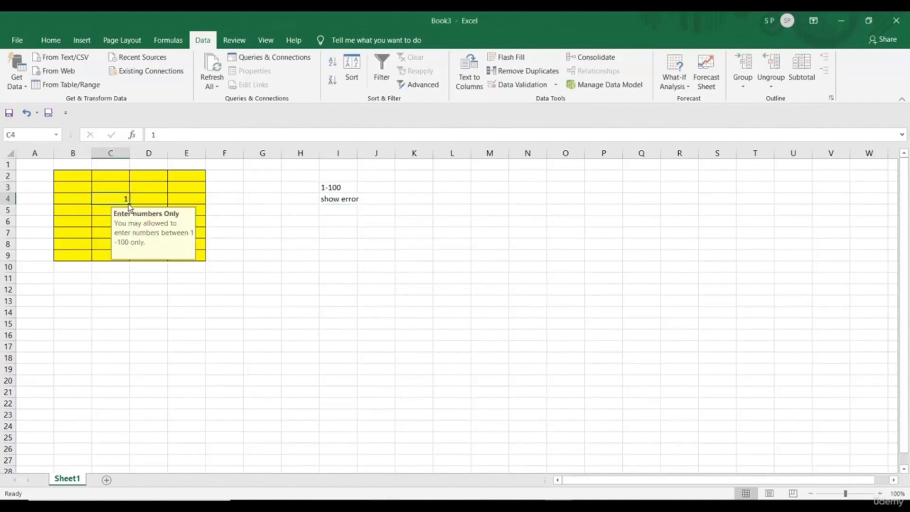
pyautogui.click(382, 289)
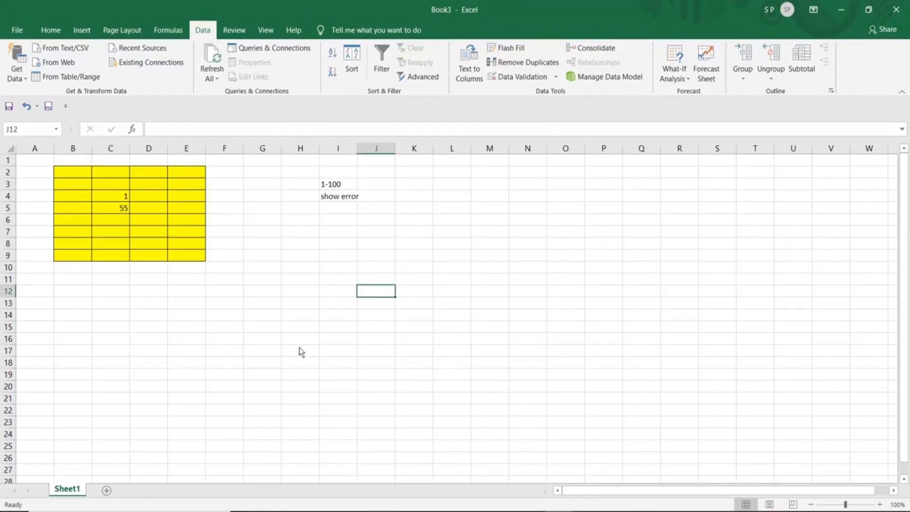
pyautogui.click(325, 188)
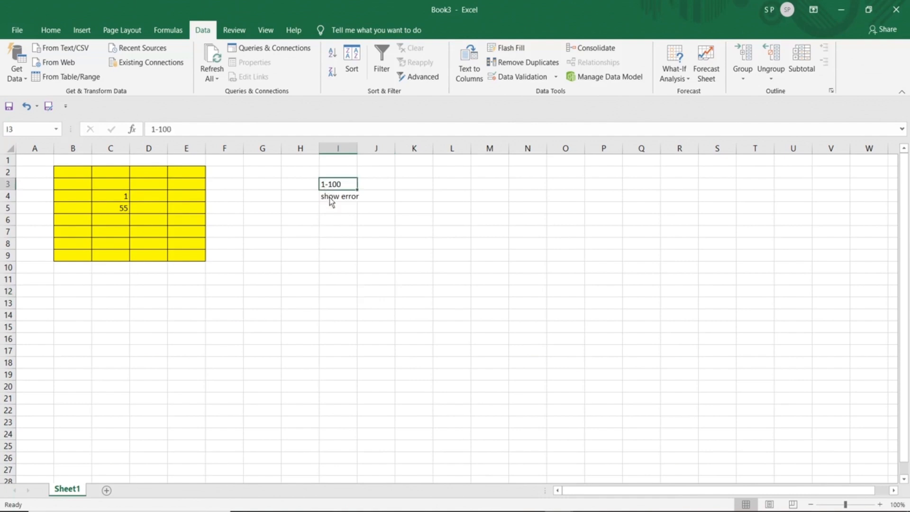
pyautogui.click(180, 207)
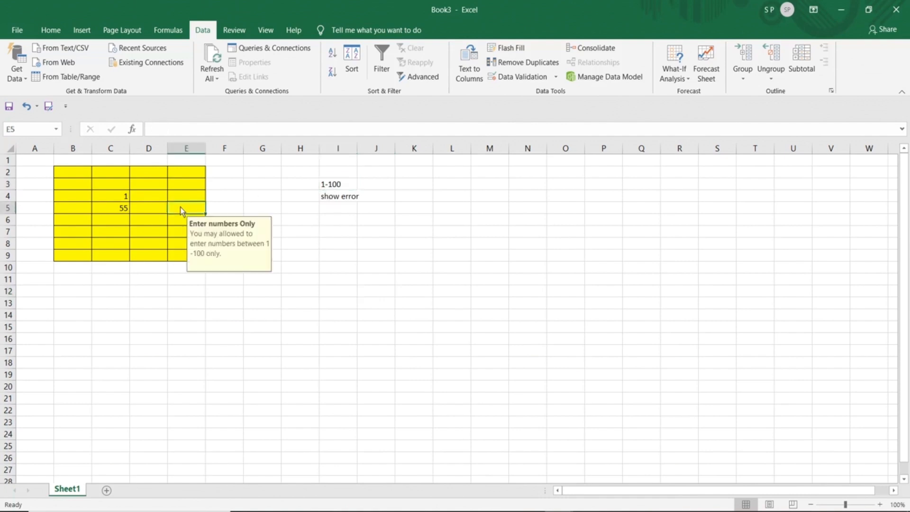
pyautogui.click(333, 202)
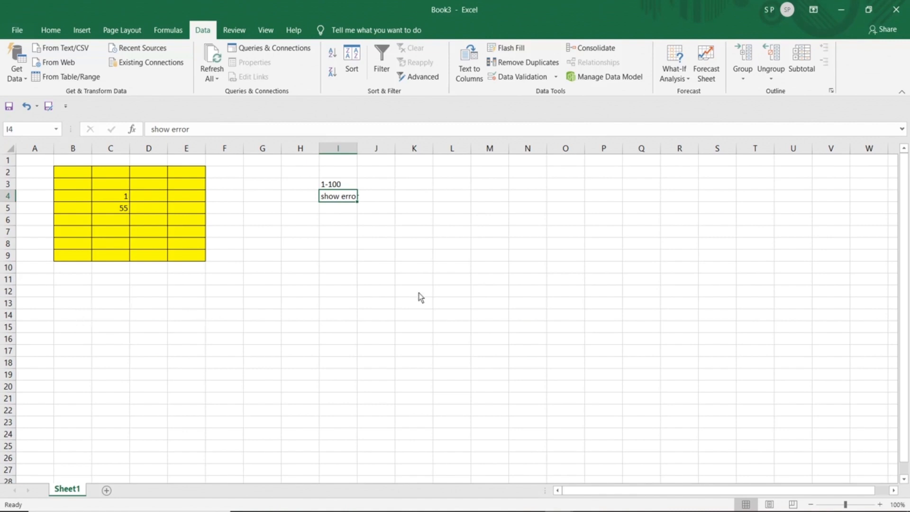
# Enter the note "Yes or No" in cell I12
pyautogui.click(342, 296)
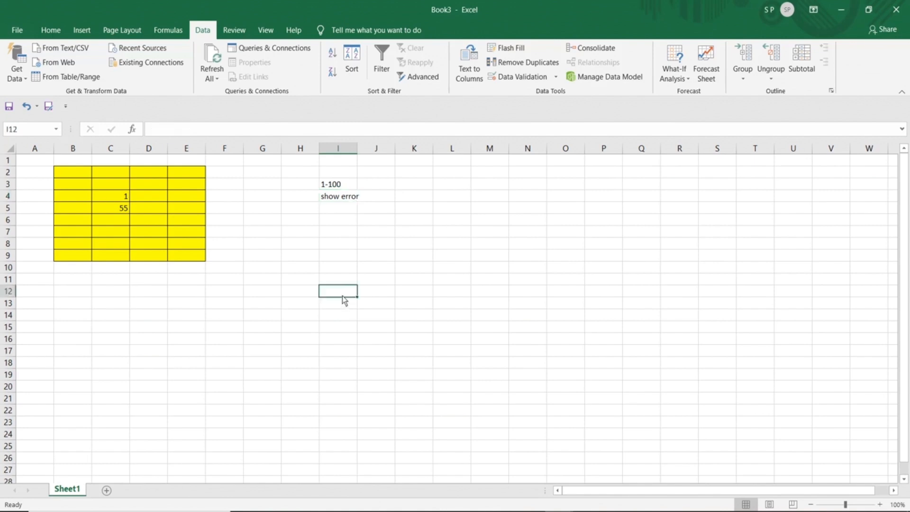
pyautogui.write('Yes or')
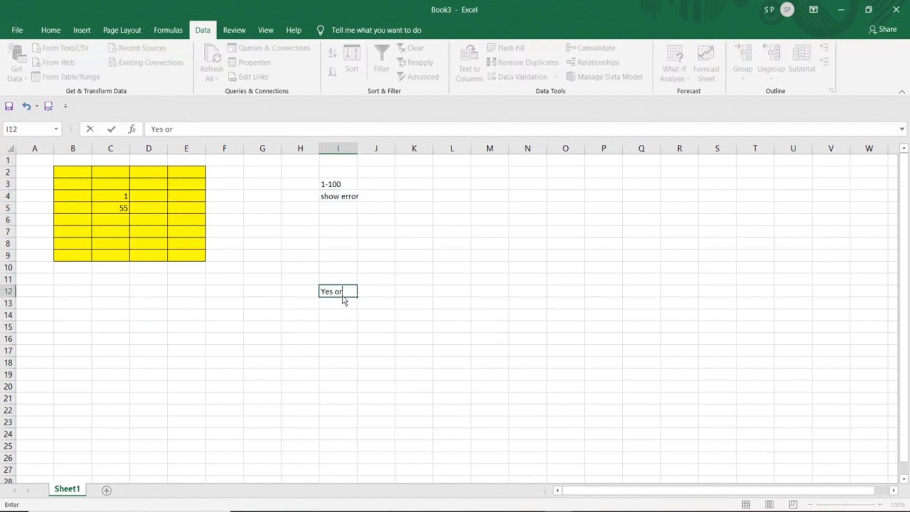
pyautogui.write(' No')
pyautogui.press('Tab')
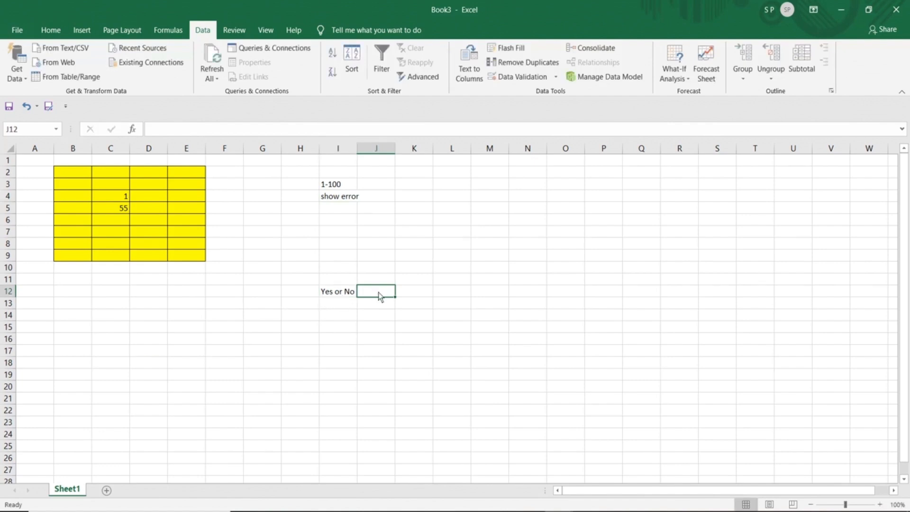
pyautogui.click(342, 297)
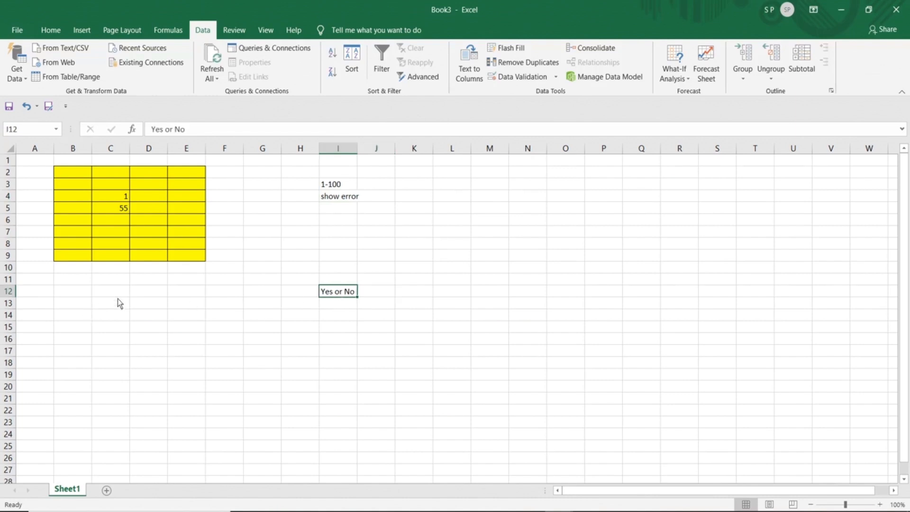
# Fill the range C12:C17 with yellow
pyautogui.moveTo(111, 296); pyautogui.dragTo(110, 353)
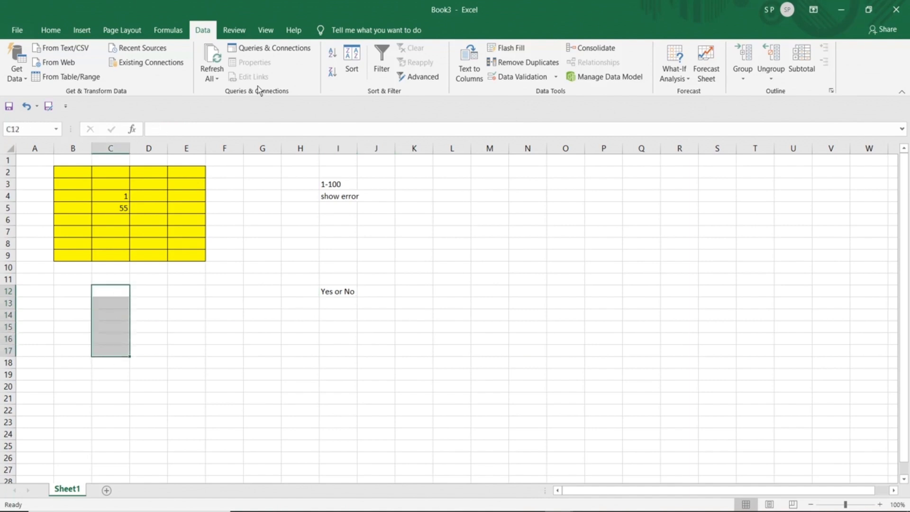
pyautogui.click(51, 30)
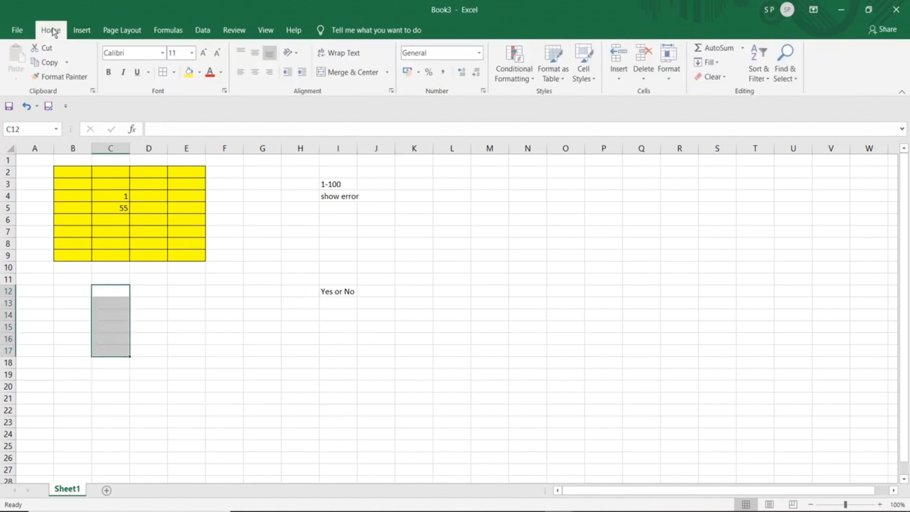
pyautogui.click(190, 73)
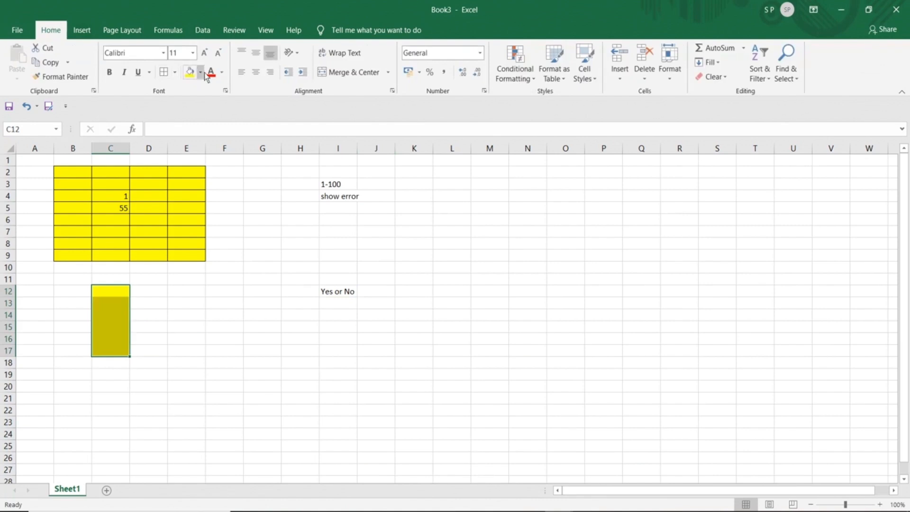
# Set up a List data validation for C12:C17 with the source values Yes,No
pyautogui.click(205, 31)
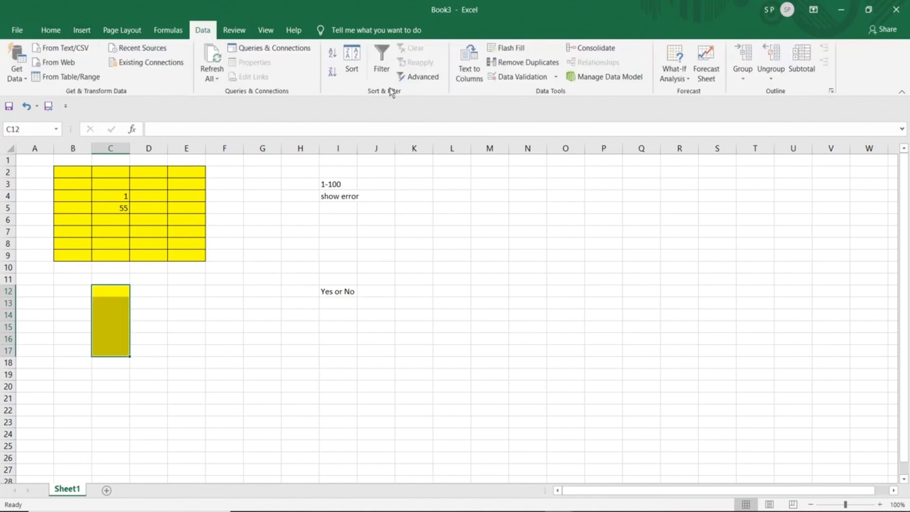
pyautogui.click(524, 79)
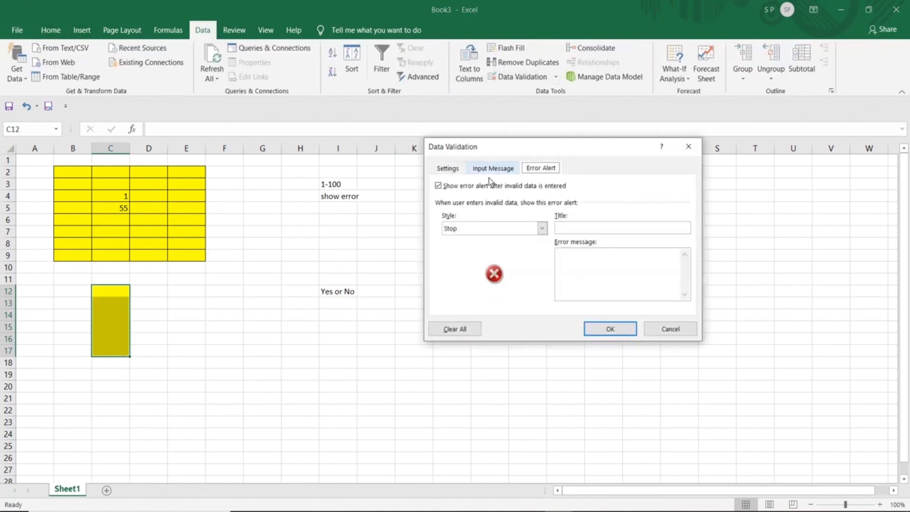
pyautogui.click(450, 169)
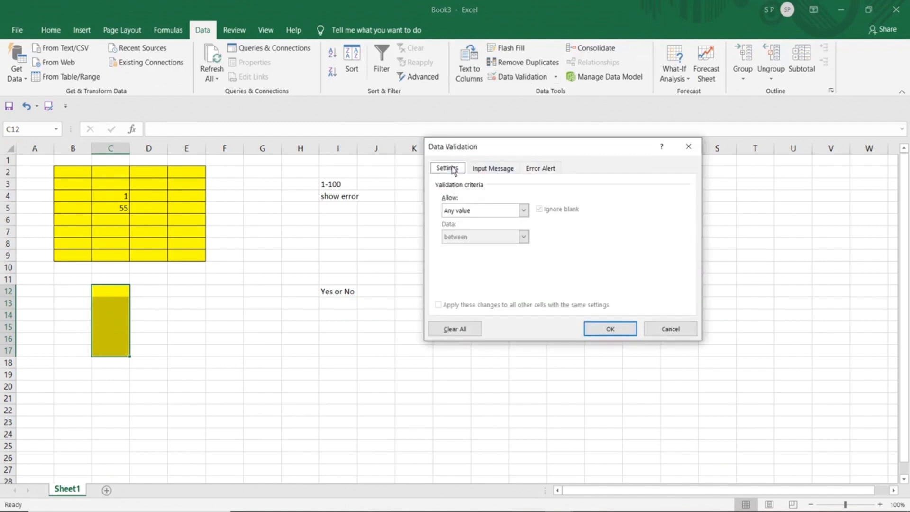
pyautogui.click(523, 211)
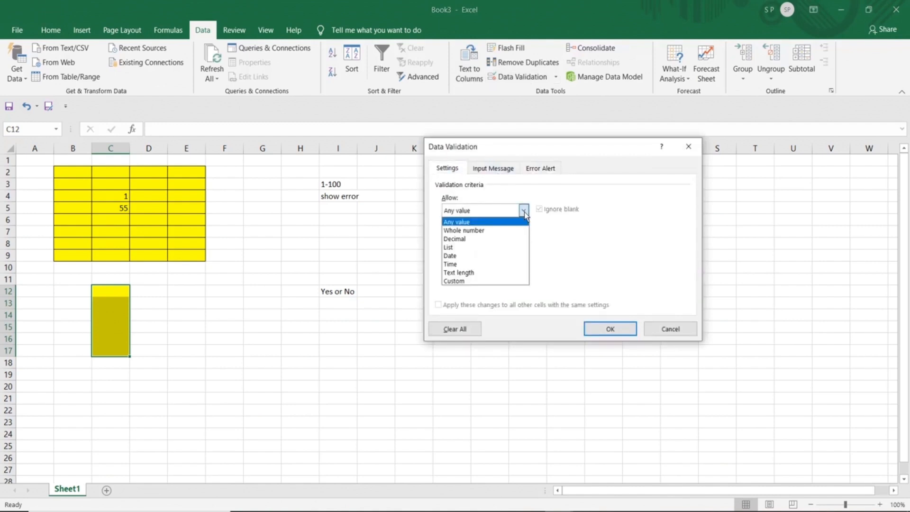
pyautogui.click(467, 248)
pyautogui.click(467, 263)
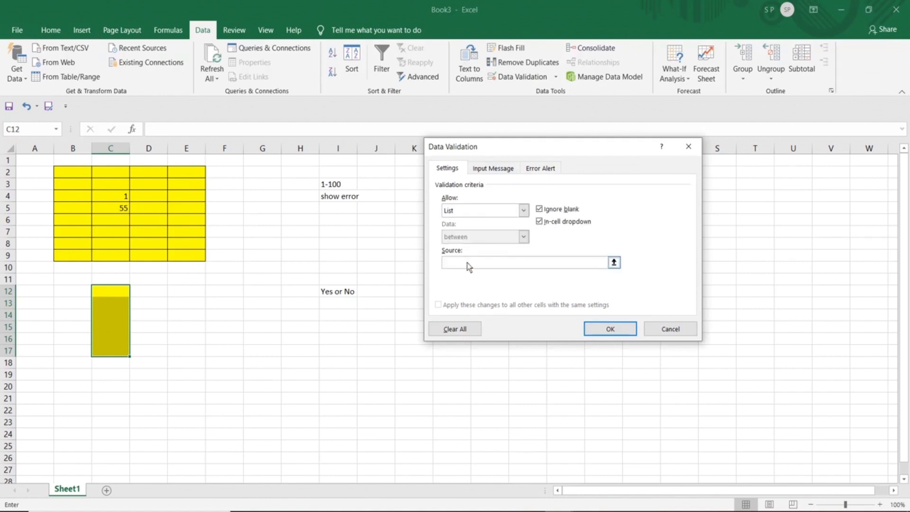
pyautogui.write('Yes,')
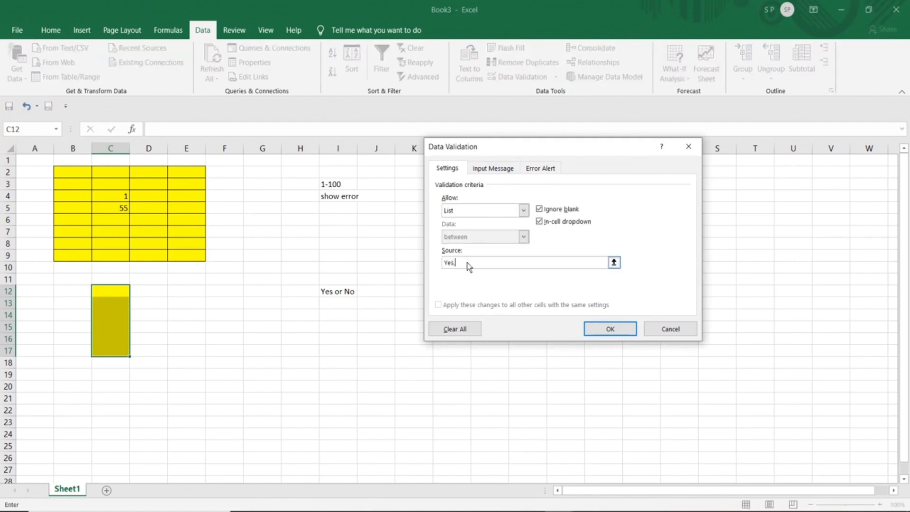
pyautogui.write('No')
# Give the validation an input message titled "Data Validation Active" with the text "Please select from the list only."
pyautogui.click(495, 169)
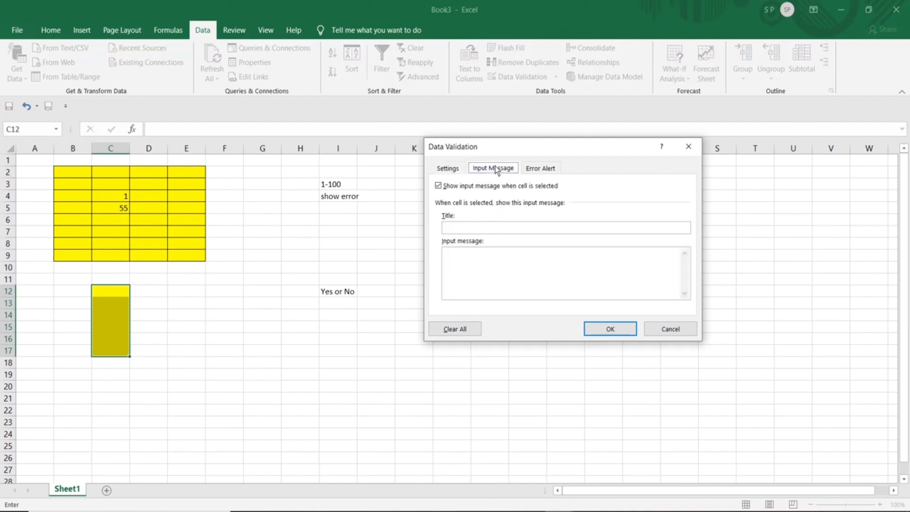
pyautogui.click(488, 229)
pyautogui.write('Data')
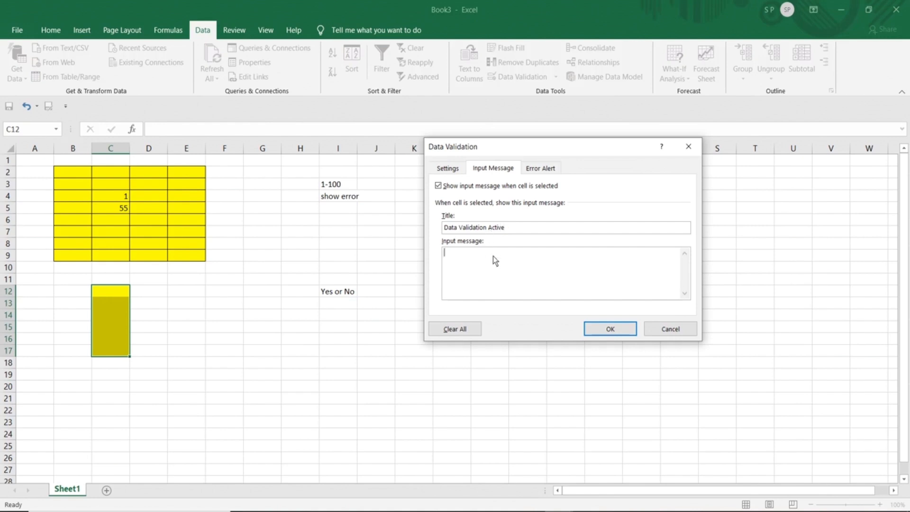
pyautogui.write('Please')
pyautogui.write('select from the list only.')
# Set the error alert to the Warning style with title "Warning" and message "Please select Yes or No.", and apply the validation
pyautogui.click(541, 168)
pyautogui.click(523, 232)
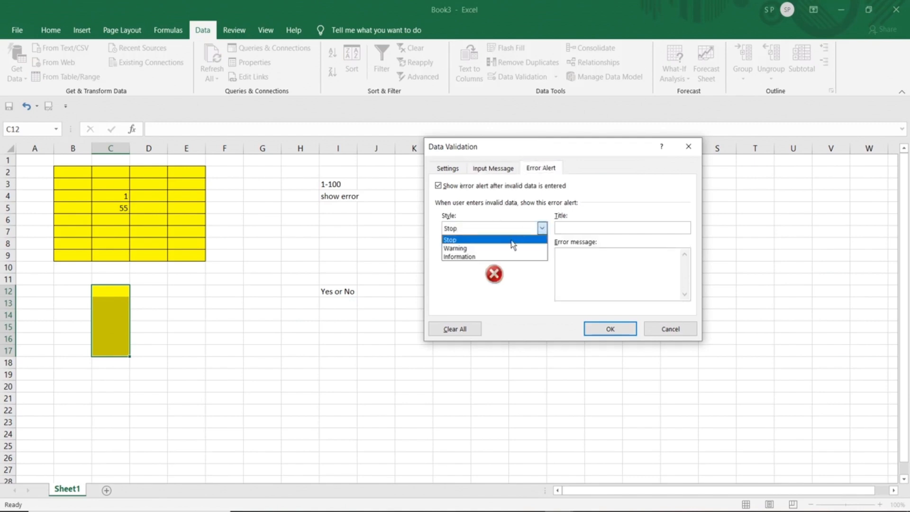
pyautogui.click(496, 246)
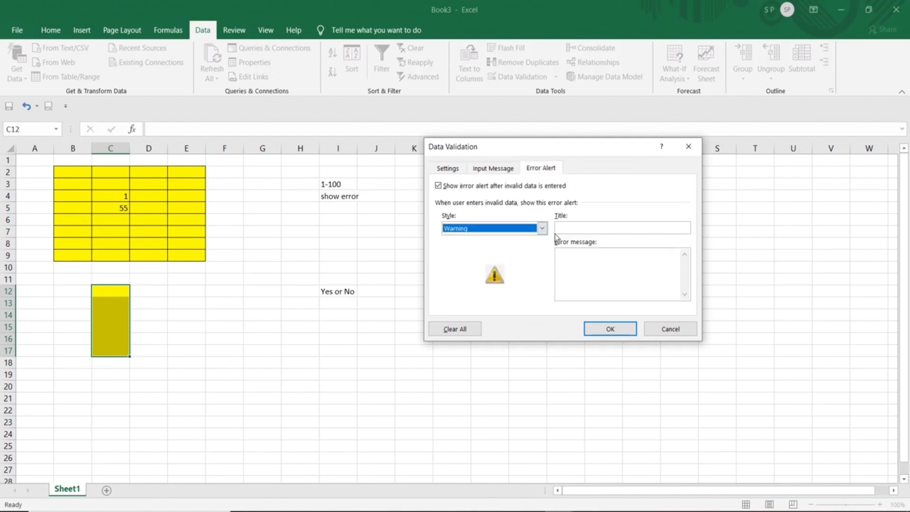
pyautogui.click(590, 227)
pyautogui.write('Warning')
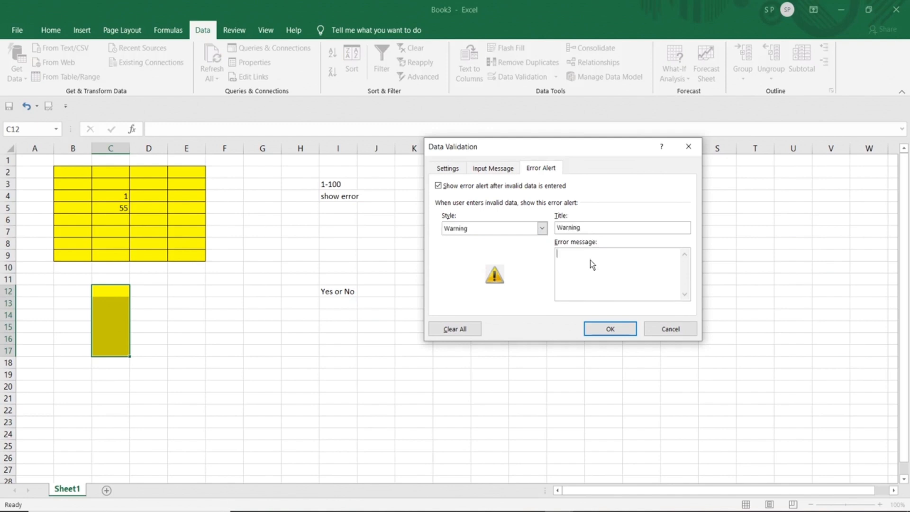
pyautogui.write('Please select Yes or No.')
pyautogui.click(611, 329)
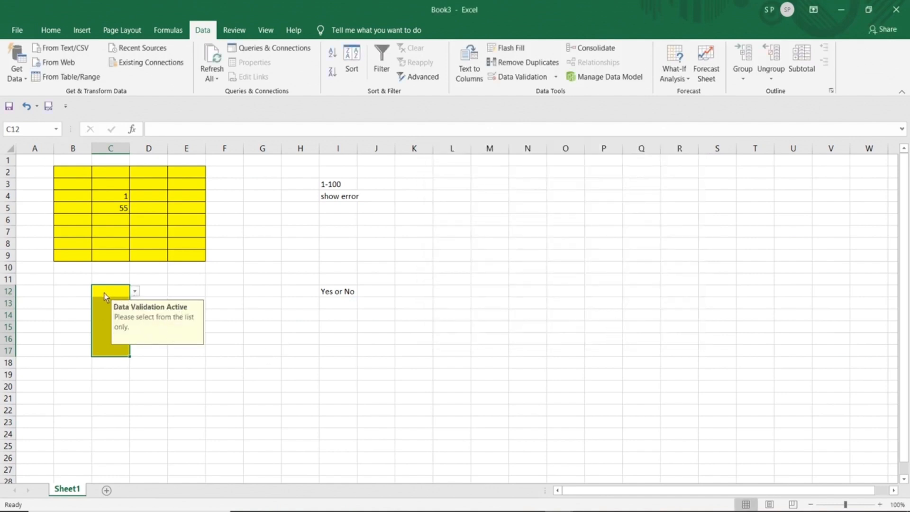
# Choose Yes from the validation list in cell C12
pyautogui.click(135, 292)
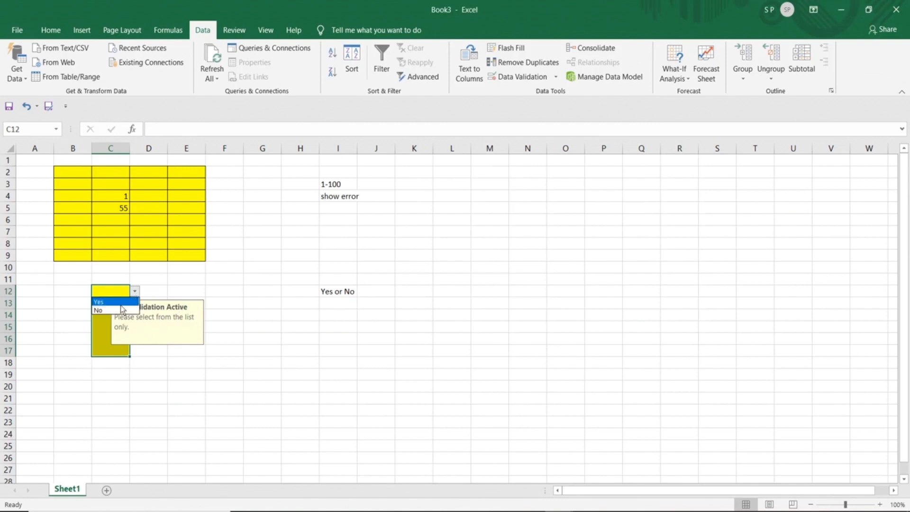
pyautogui.click(116, 303)
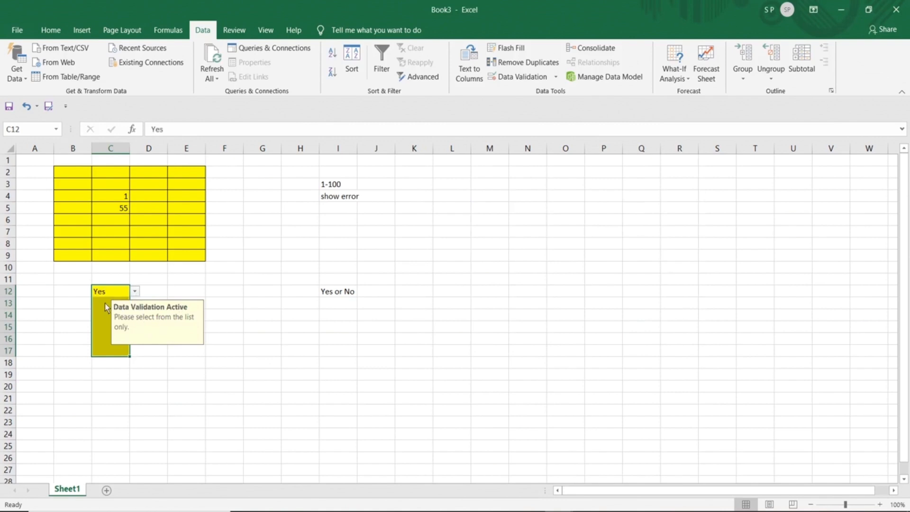
# Test the warning by entering "abcd" in C13 and choosing to continue with the invalid entry
pyautogui.click(105, 306)
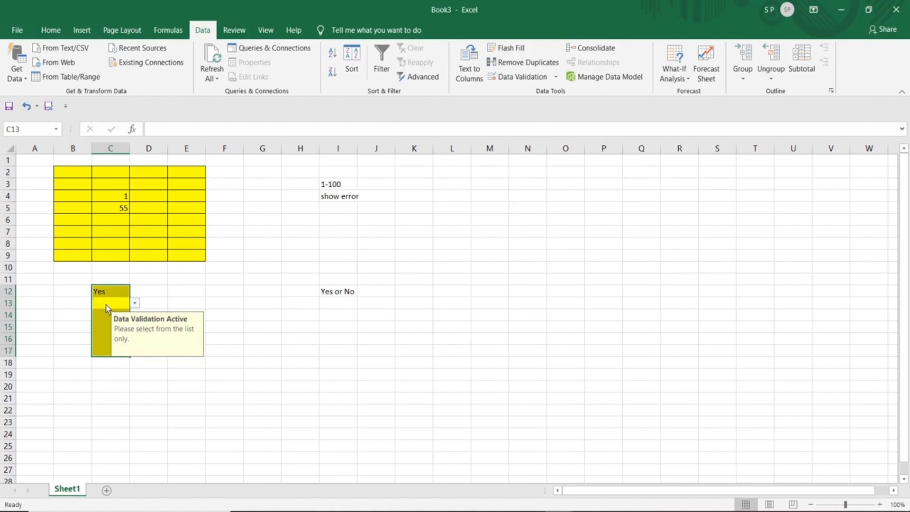
pyautogui.doubleClick(107, 307)
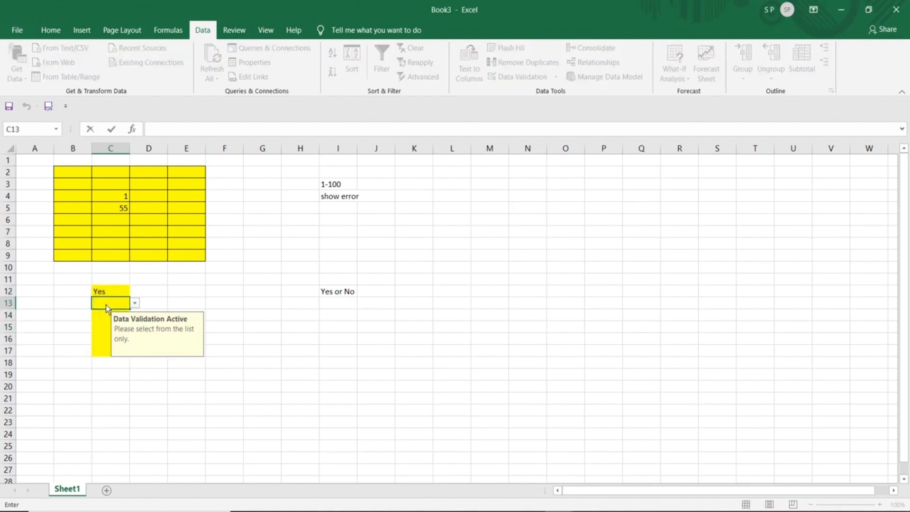
pyautogui.write('abcd')
pyautogui.press('Return')
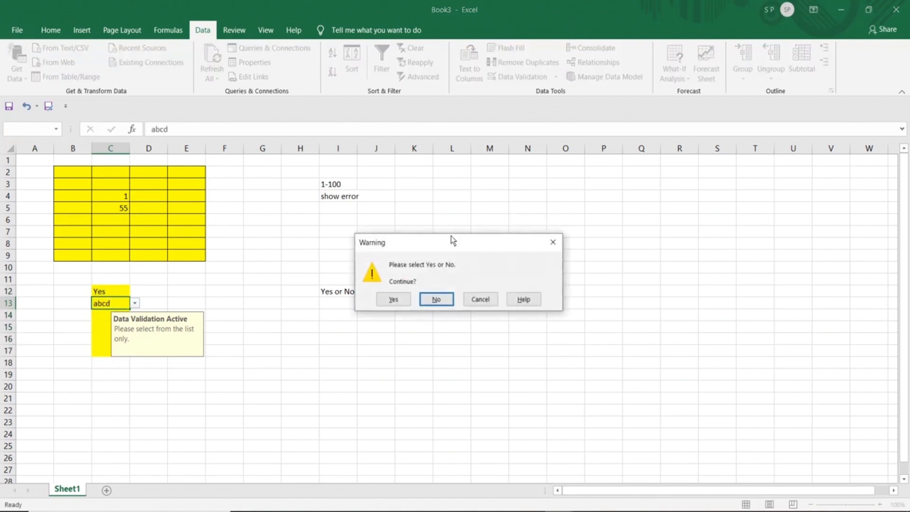
pyautogui.moveTo(451, 244); pyautogui.dragTo(491, 217)
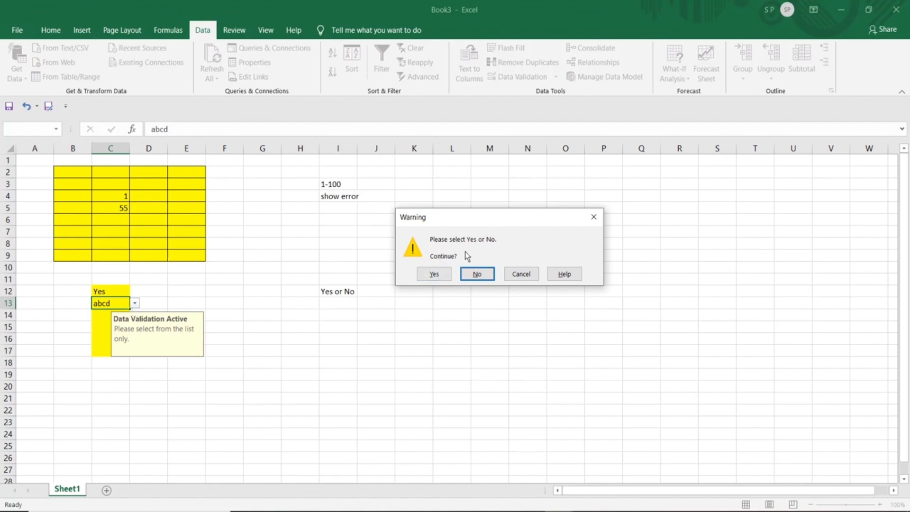
pyautogui.click(440, 275)
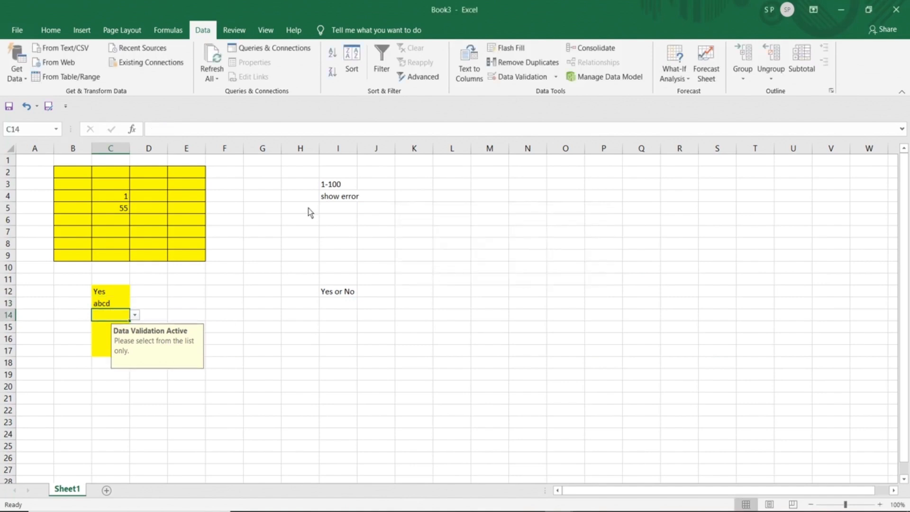
# Replace the invalid entry in C13 with Yes from the validation list
pyautogui.click(104, 305)
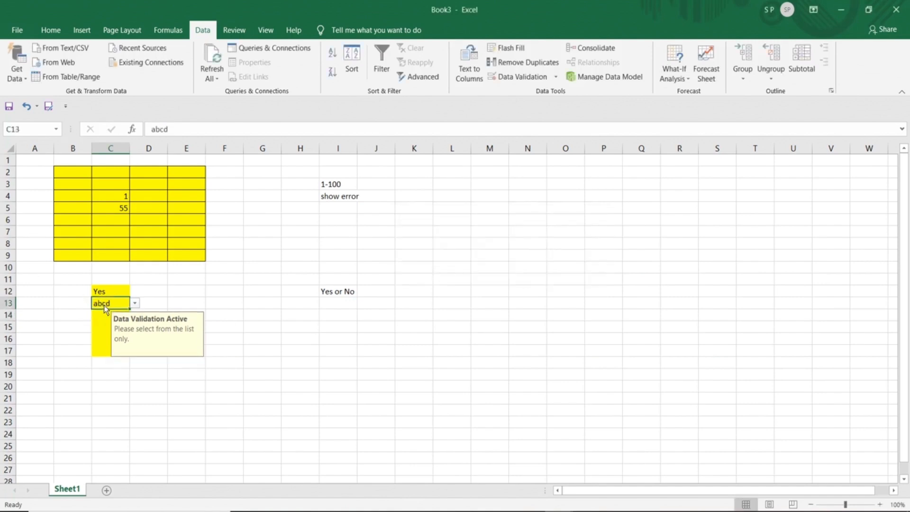
pyautogui.click(109, 234)
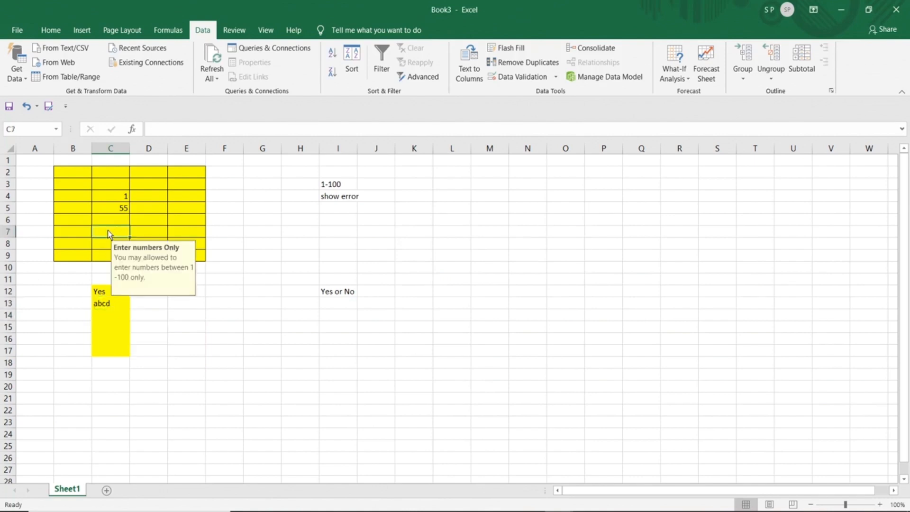
pyautogui.click(105, 308)
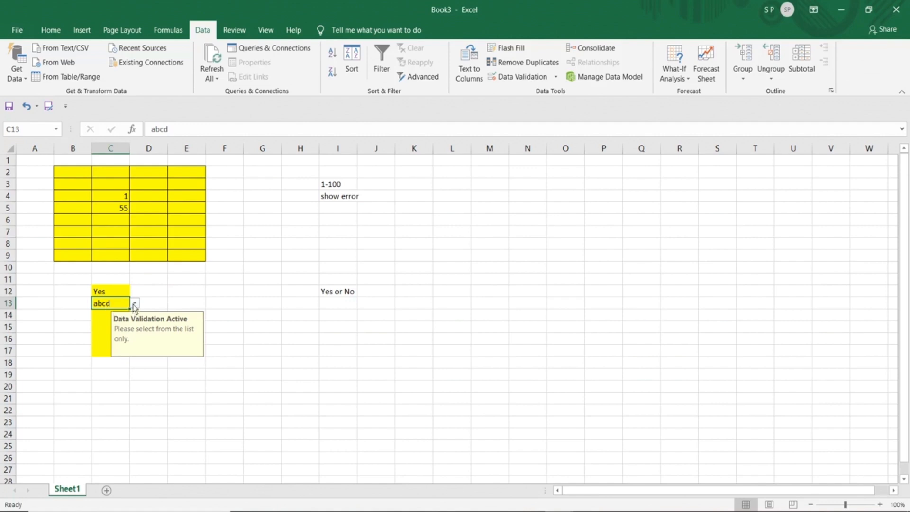
pyautogui.click(135, 303)
pyautogui.click(118, 313)
# Switch to the Notepad notes and review the types of data validation, highlighting the formula-based, text, time and date restrictions
pyautogui.click(750, 511)
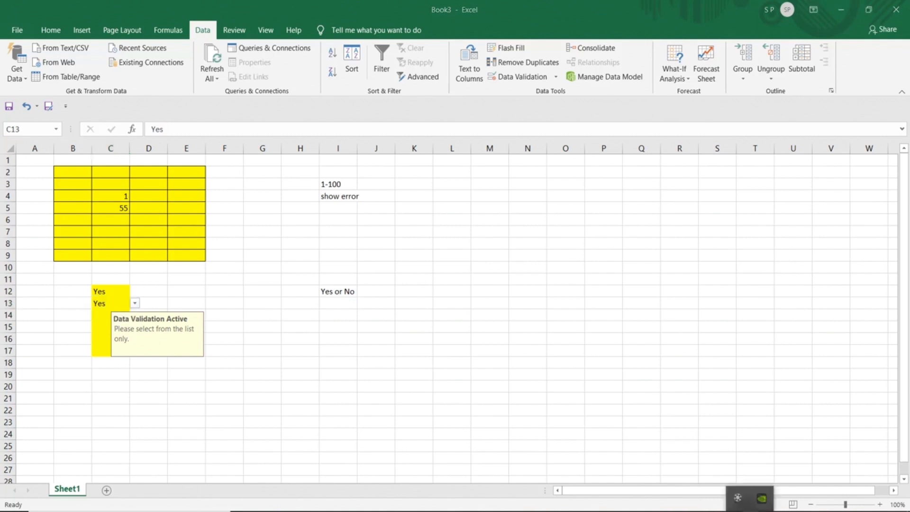
pyautogui.click(738, 498)
pyautogui.click(882, 483)
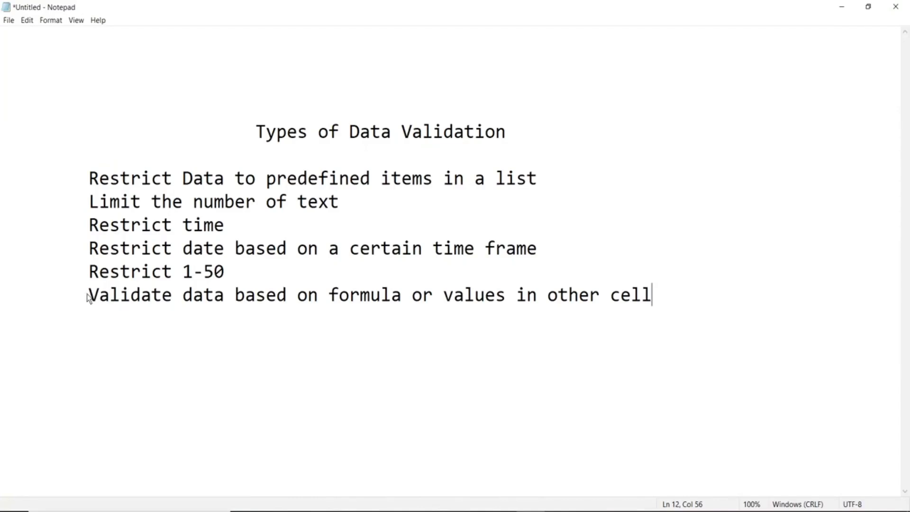
pyautogui.moveTo(87, 299); pyautogui.dragTo(652, 301)
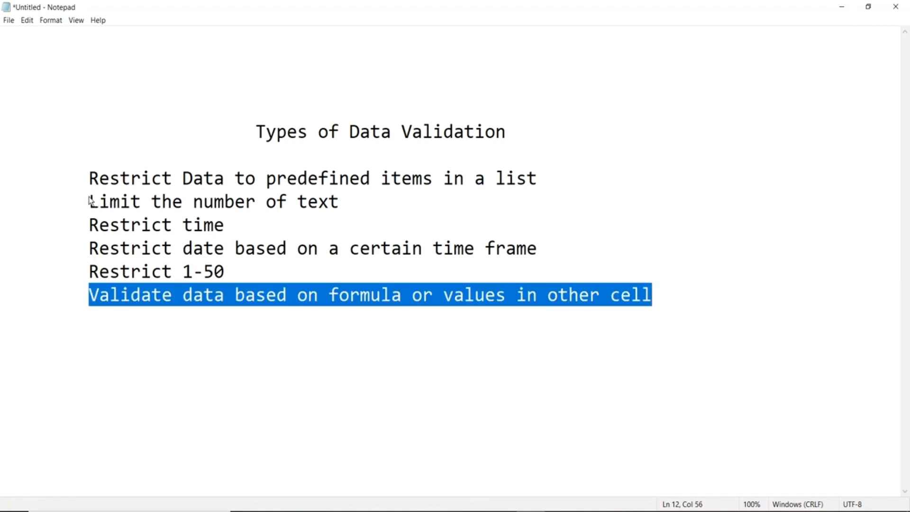
pyautogui.moveTo(90, 201); pyautogui.dragTo(312, 252)
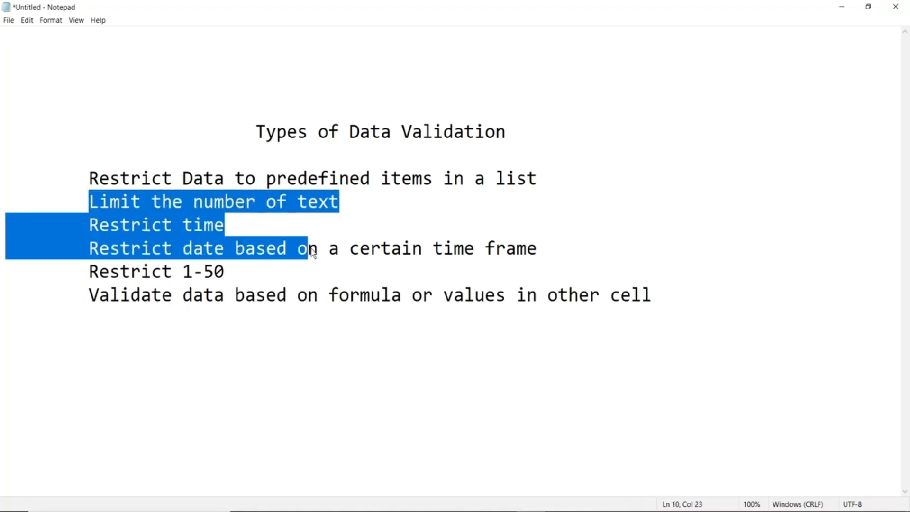
pyautogui.click(681, 308)
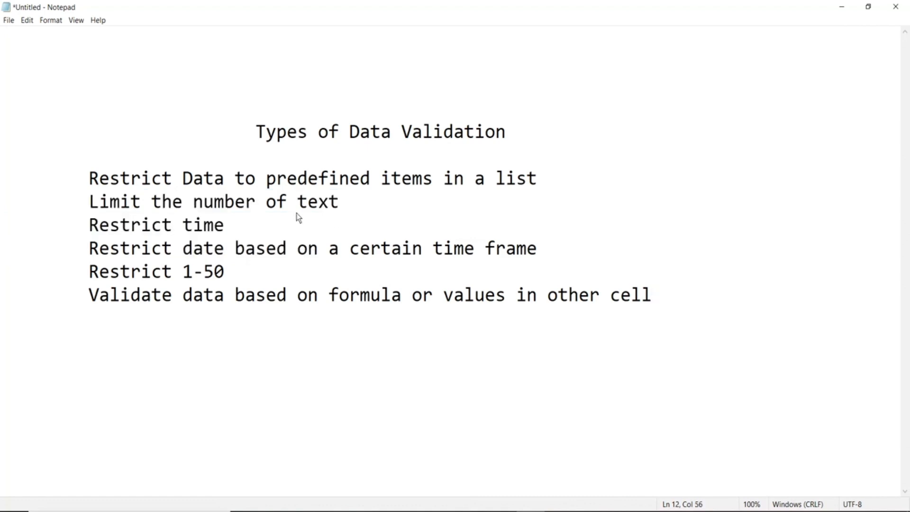
pyautogui.click(90, 202)
pyautogui.moveTo(91, 202); pyautogui.dragTo(225, 250)
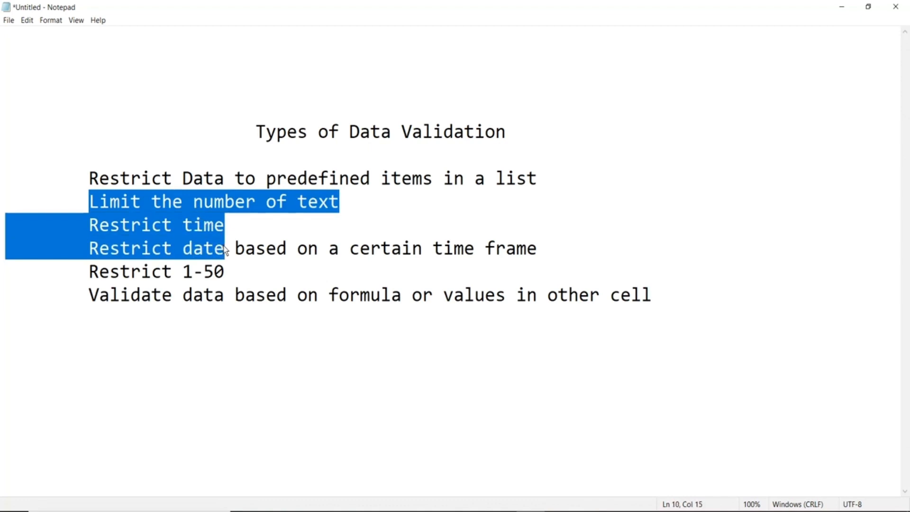
pyautogui.click(350, 365)
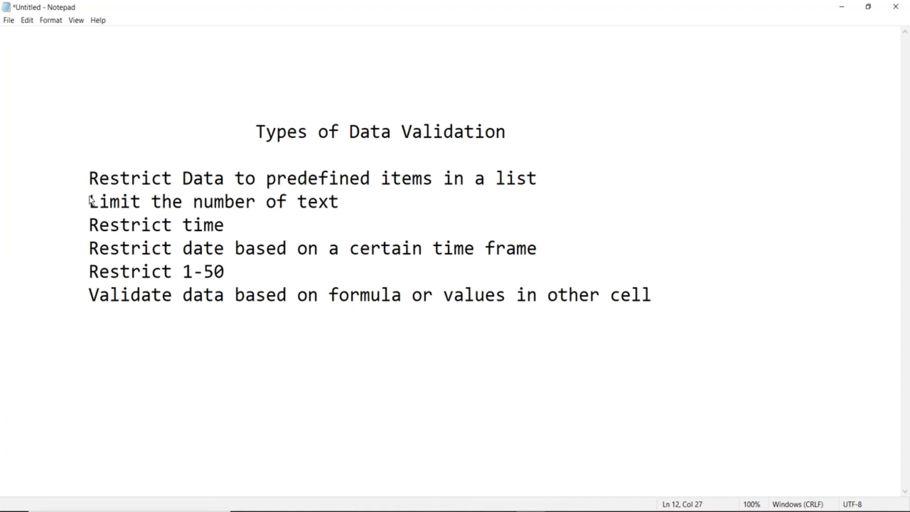
pyautogui.moveTo(90, 202); pyautogui.dragTo(341, 246)
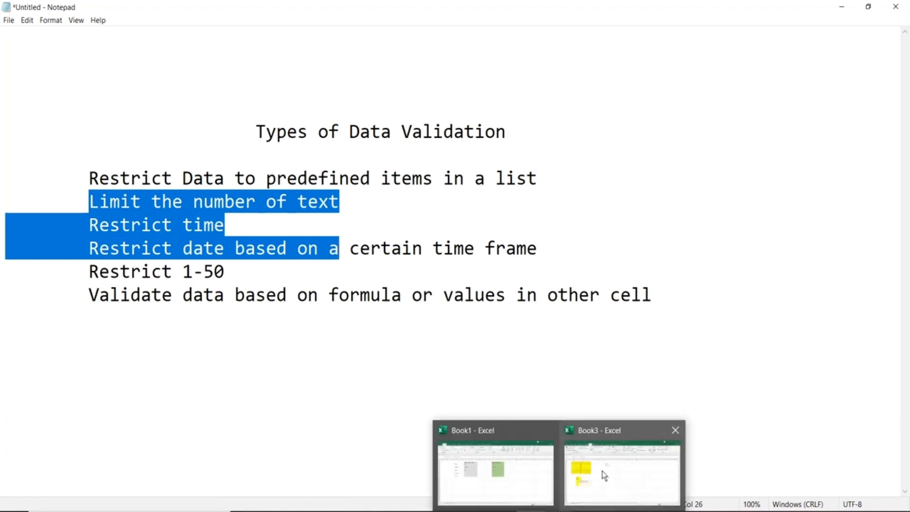
# Switch back to the Book3 workbook in Excel and fill the range B20:B28 with yellow
pyautogui.click(603, 474)
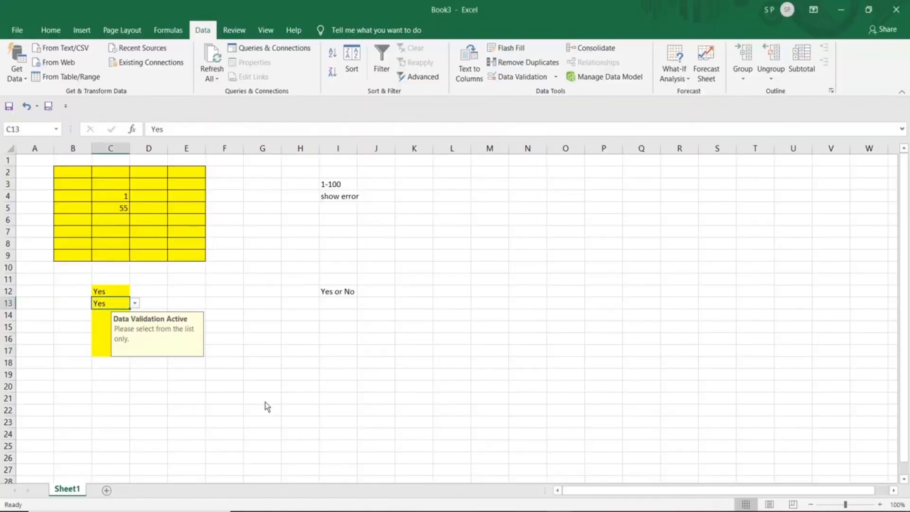
pyautogui.click(70, 389)
pyautogui.moveTo(70, 390); pyautogui.dragTo(74, 458)
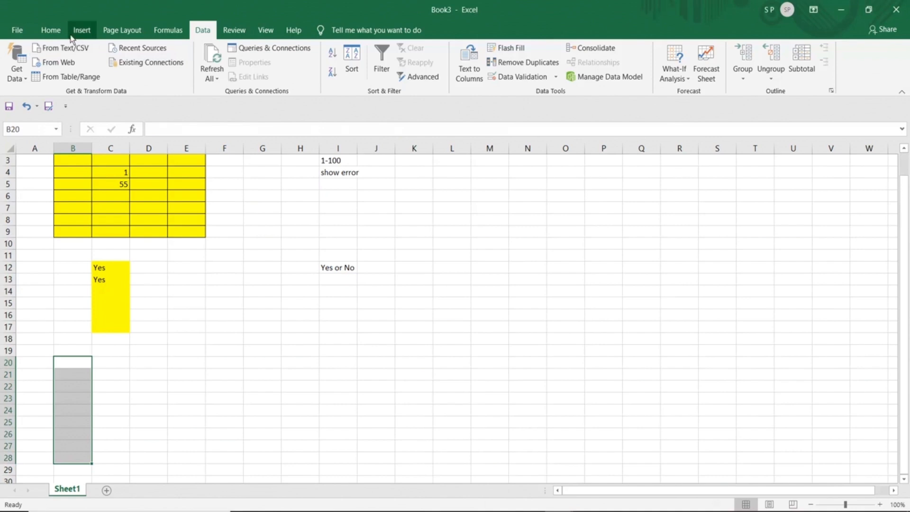
pyautogui.click(53, 32)
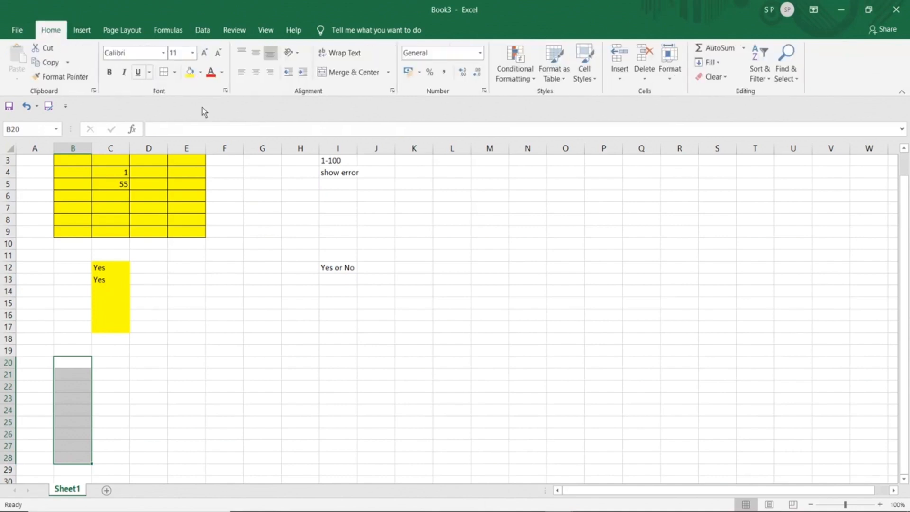
pyautogui.click(190, 72)
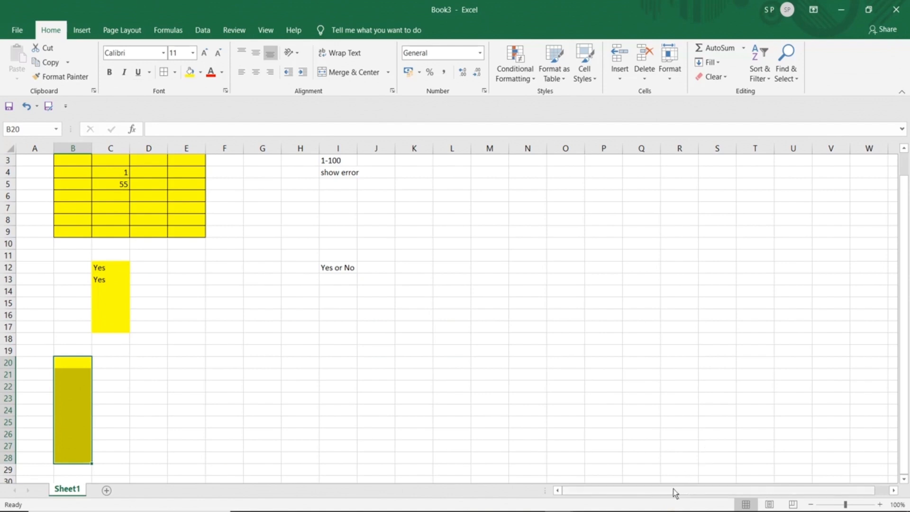
# Enter the heading "Numbers" in cell W20
pyautogui.hscroll(1, 675, 493)
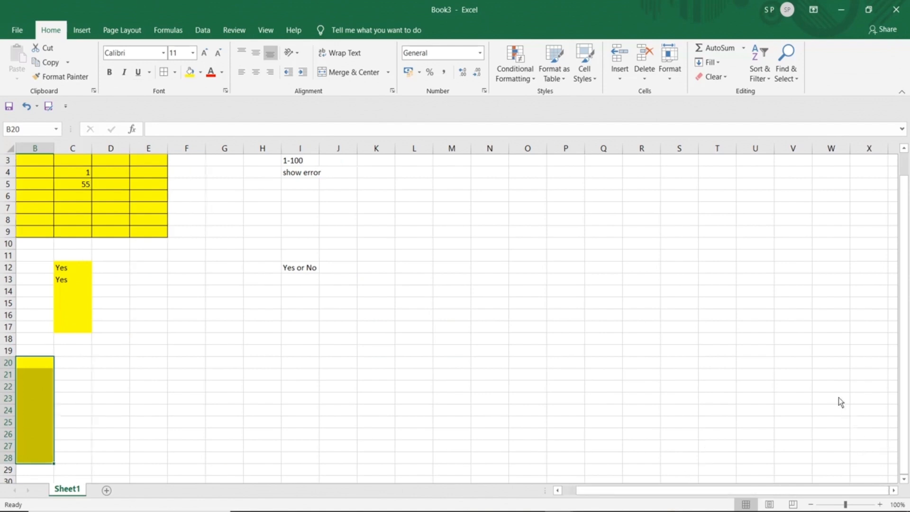
pyautogui.click(817, 378)
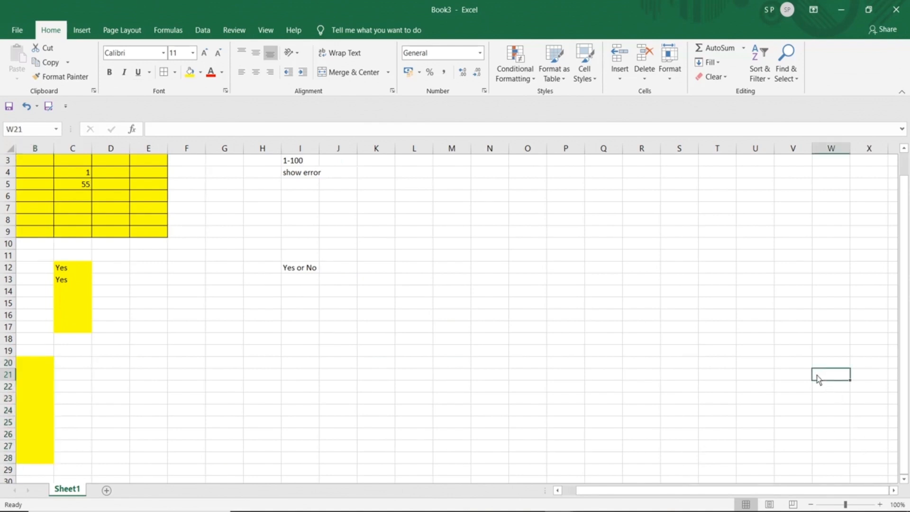
pyautogui.moveTo(818, 363); pyautogui.dragTo(819, 445)
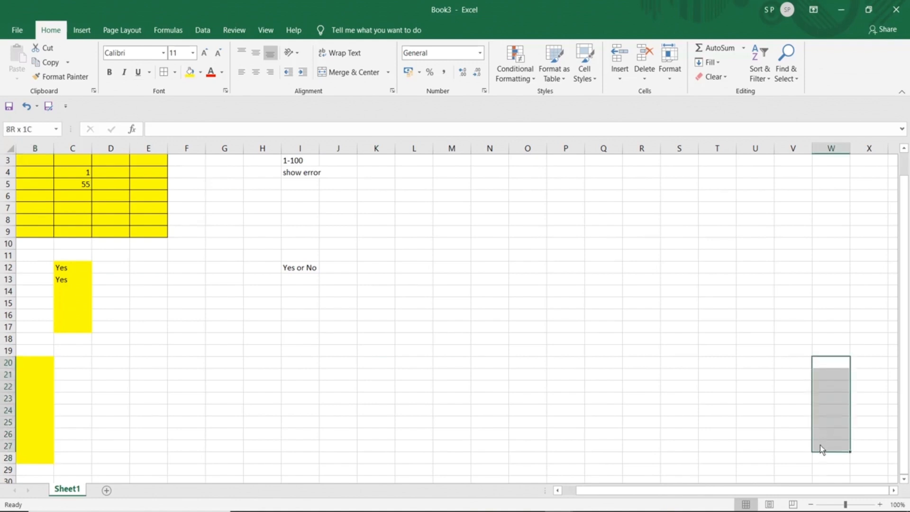
pyautogui.click(824, 365)
pyautogui.write('Numbers')
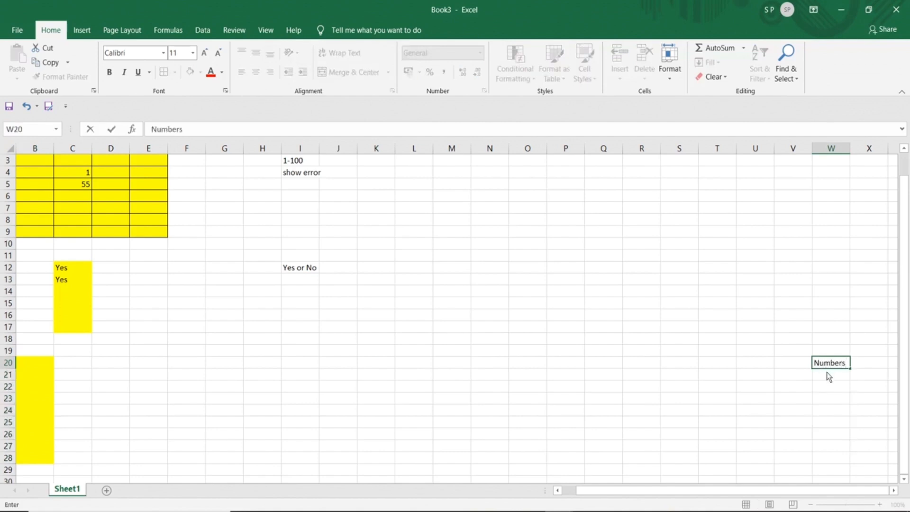
pyautogui.press('Return')
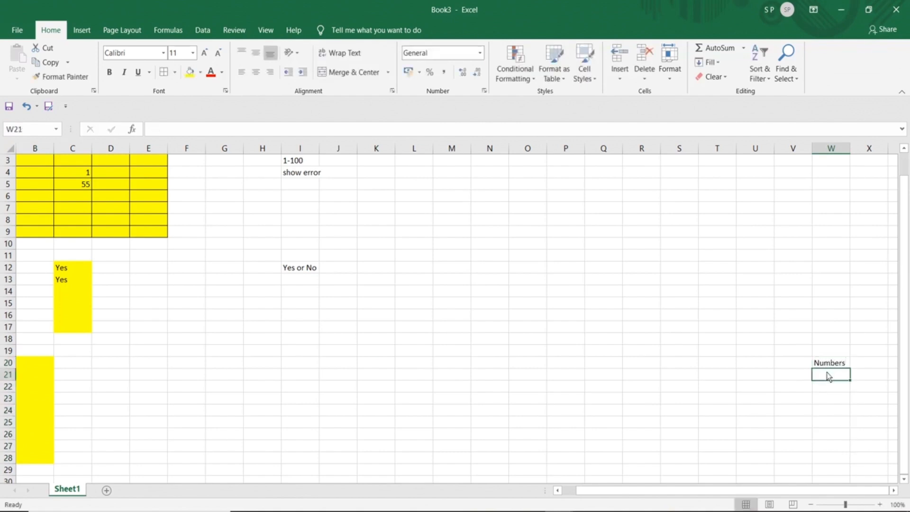
# Enter the numbers 1 to 5 in W21:W25 below the heading and select the whole list W20:W25
pyautogui.write('1')
pyautogui.press('Return')
pyautogui.write('2')
pyautogui.press('Return')
pyautogui.write('3')
pyautogui.press('Return')
pyautogui.write('4')
pyautogui.press('Return')
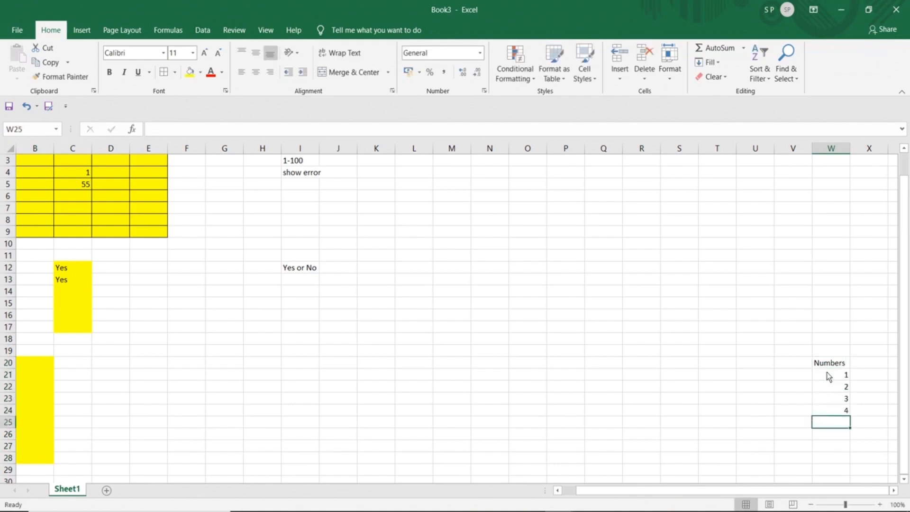
pyautogui.write('5')
pyautogui.press('Left')
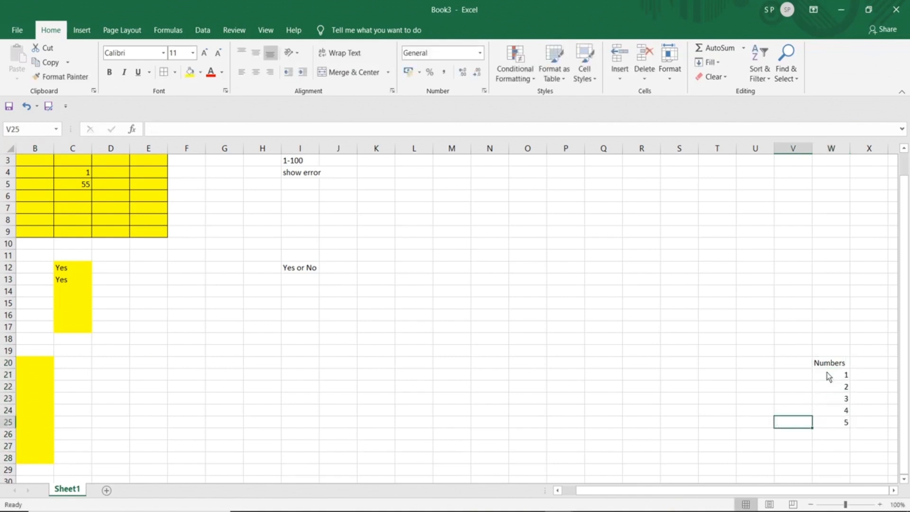
pyautogui.moveTo(824, 363); pyautogui.dragTo(830, 417)
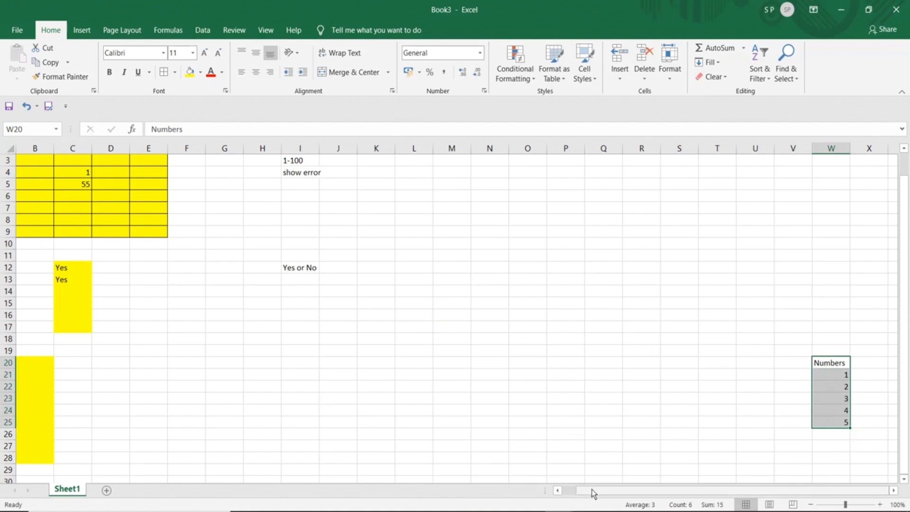
# Select B20:B28 and start a data validation rule for it that allows values from a List
pyautogui.moveTo(591, 489); pyautogui.dragTo(580, 490)
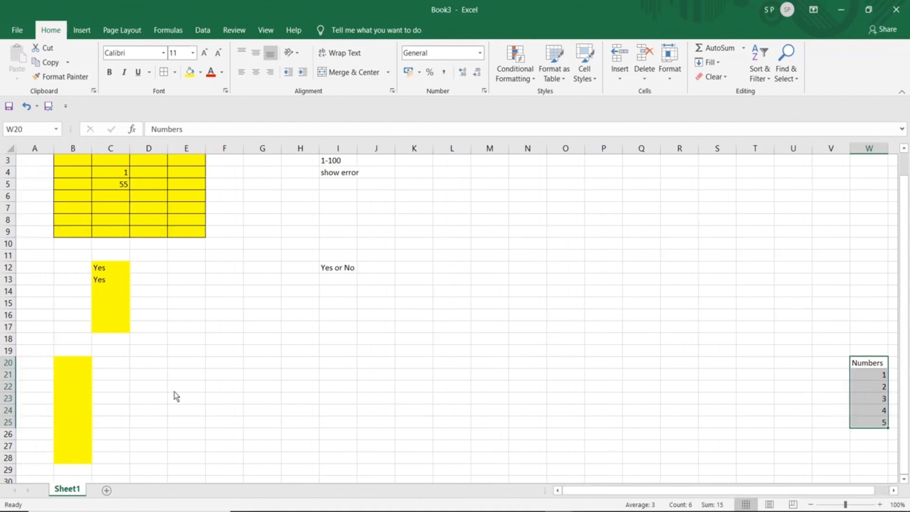
pyautogui.moveTo(78, 363); pyautogui.dragTo(83, 457)
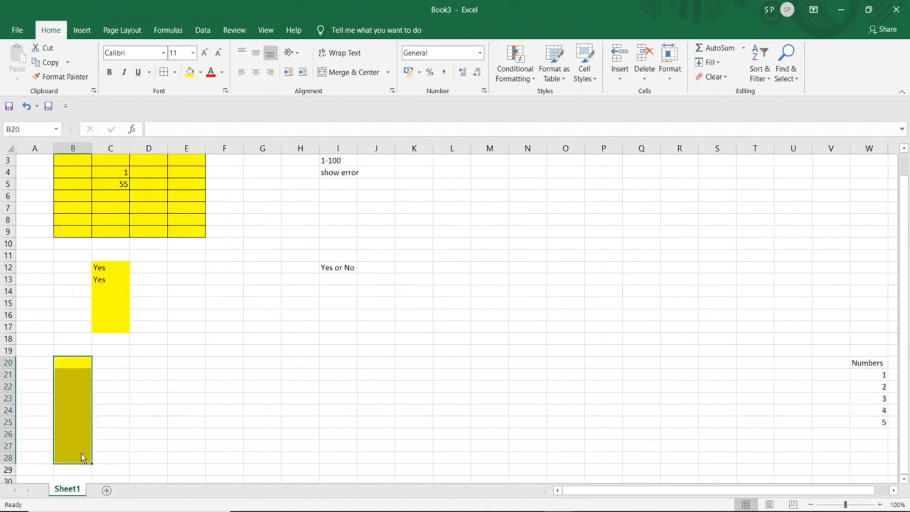
pyautogui.click(204, 31)
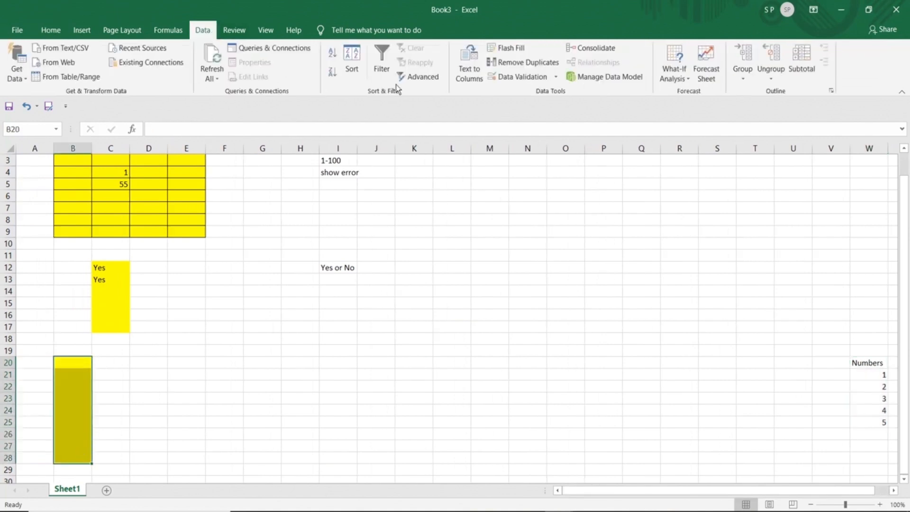
pyautogui.click(521, 78)
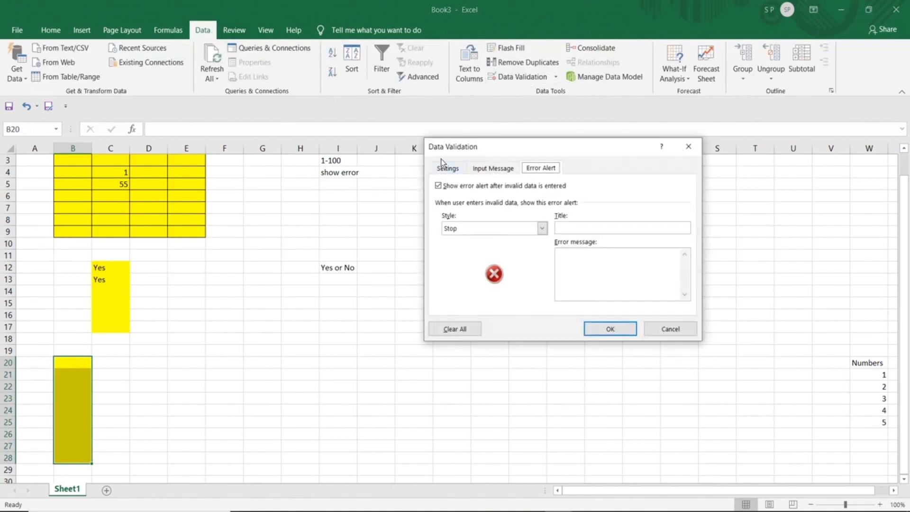
pyautogui.click(450, 169)
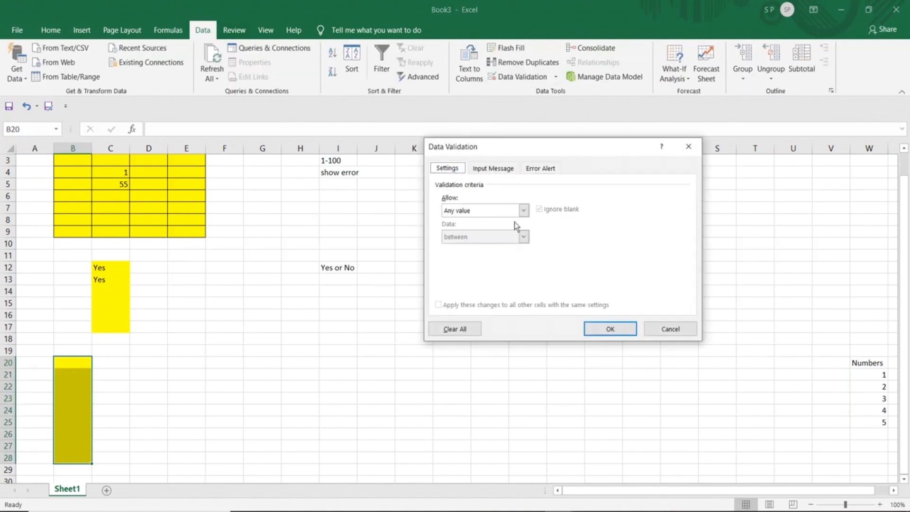
pyautogui.click(521, 211)
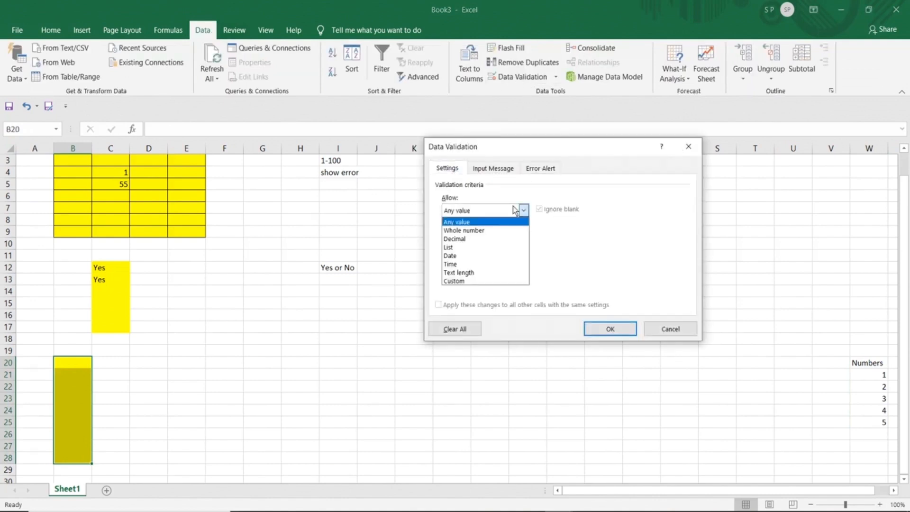
pyautogui.click(466, 247)
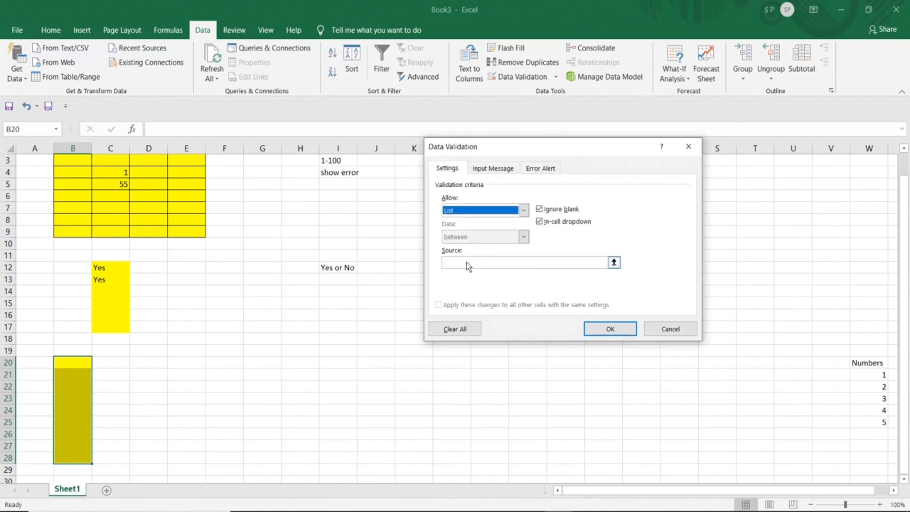
# Set the validation list's source to =$W$21:$W$29, covering the numbers and the empty cells below them
pyautogui.click(466, 263)
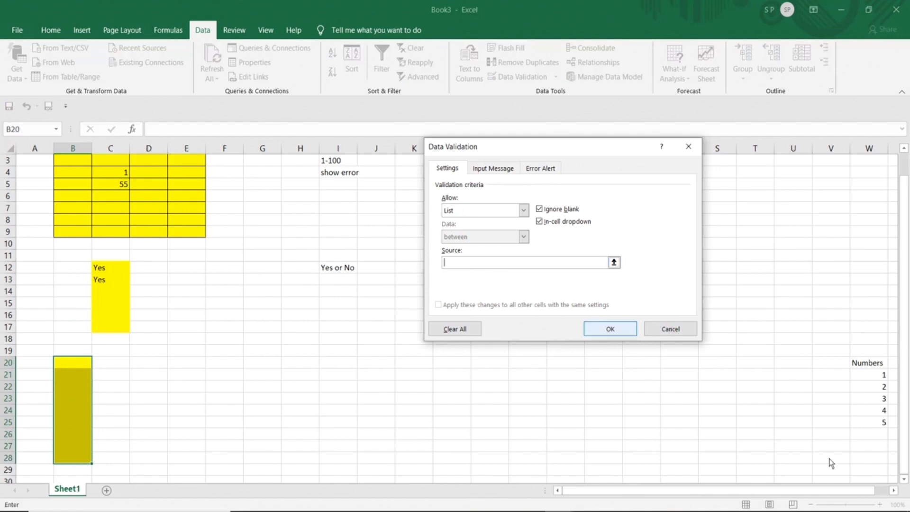
pyautogui.click(614, 262)
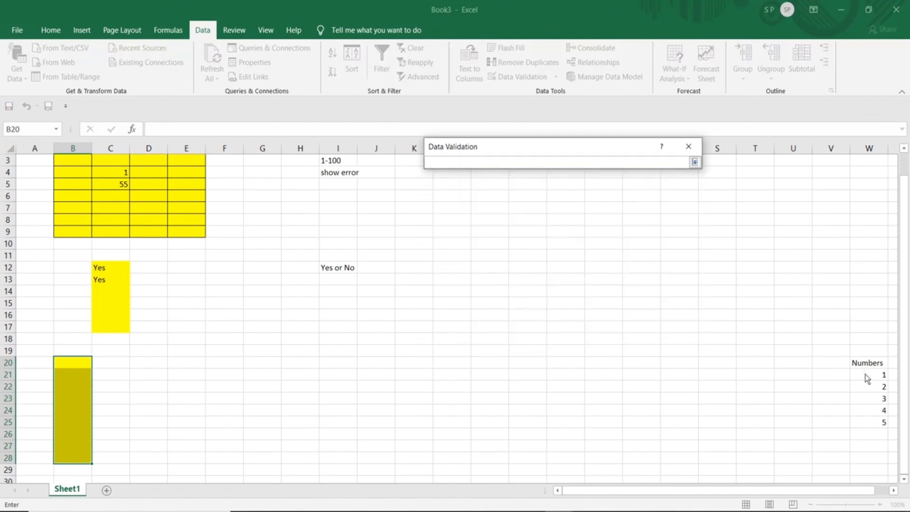
pyautogui.moveTo(866, 377); pyautogui.dragTo(866, 427)
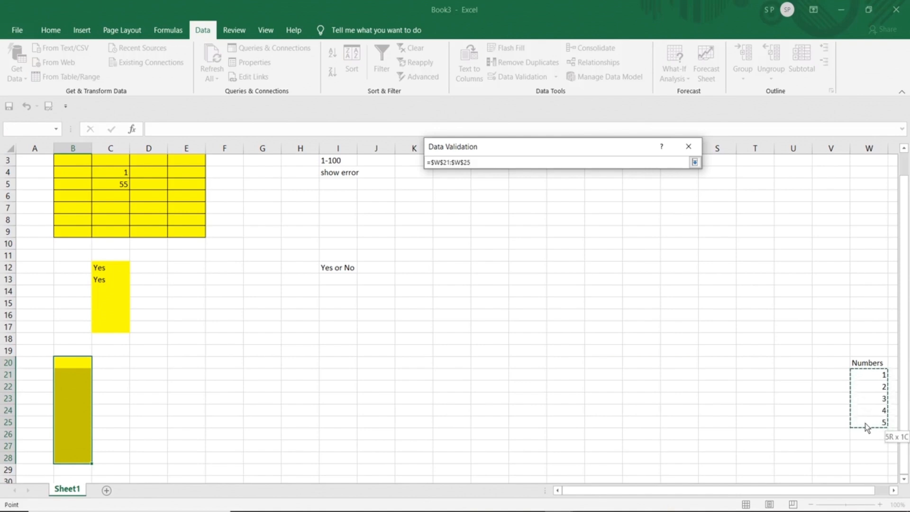
pyautogui.moveTo(867, 427); pyautogui.dragTo(872, 469)
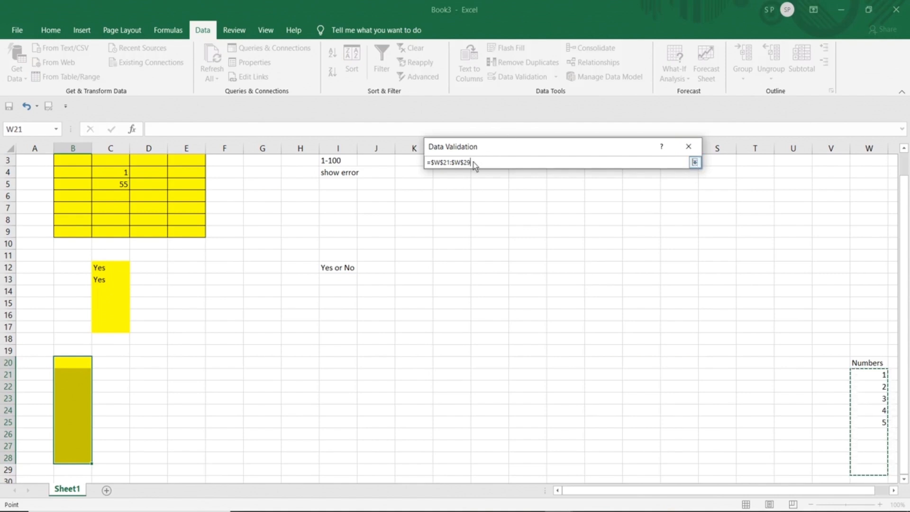
pyautogui.moveTo(471, 161); pyautogui.dragTo(428, 164)
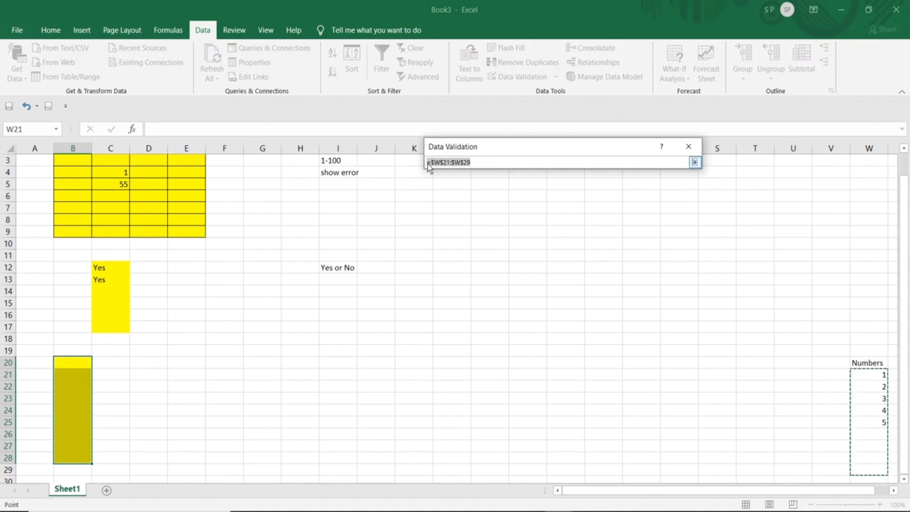
pyautogui.click(695, 162)
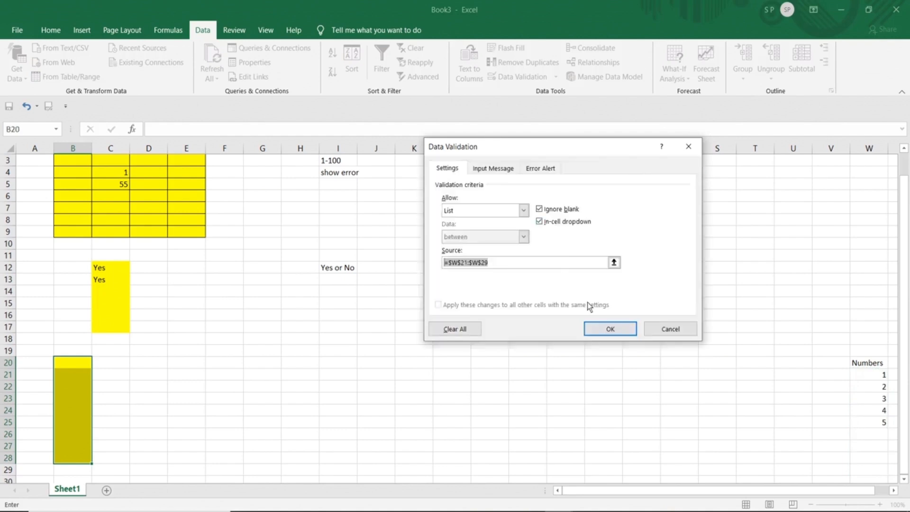
# Add an input message titled "data validation active" with the text "Select from the options available"
pyautogui.click(492, 169)
pyautogui.click(474, 228)
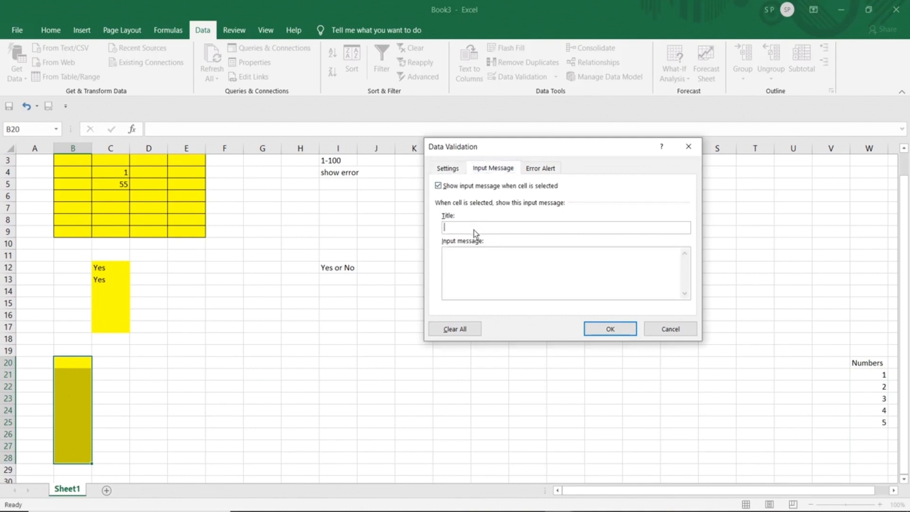
pyautogui.write('data')
pyautogui.write(' validation ac')
pyautogui.write('tive')
pyautogui.write('Se')
pyautogui.write('lect from the opti')
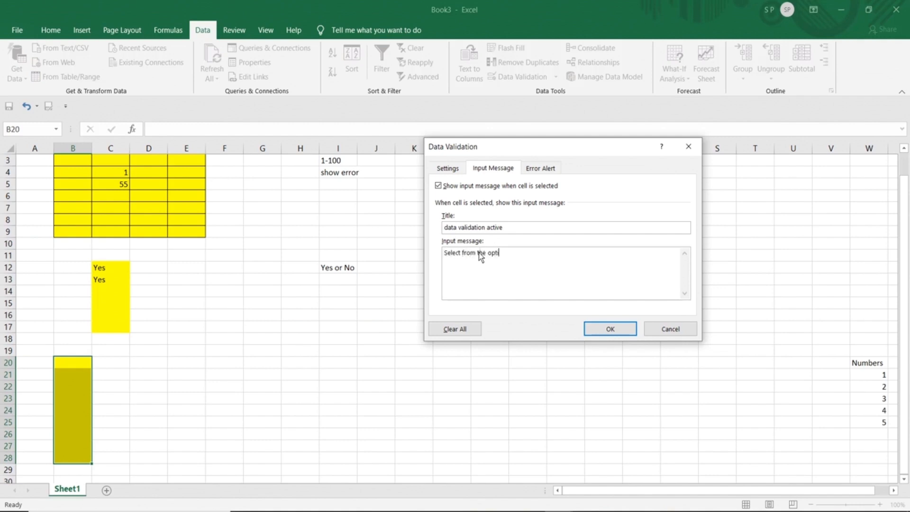
pyautogui.write('ons available')
# Define a Stop error alert titled "STOP" with the message "Select Numbers only" and apply the validation rule
pyautogui.click(543, 172)
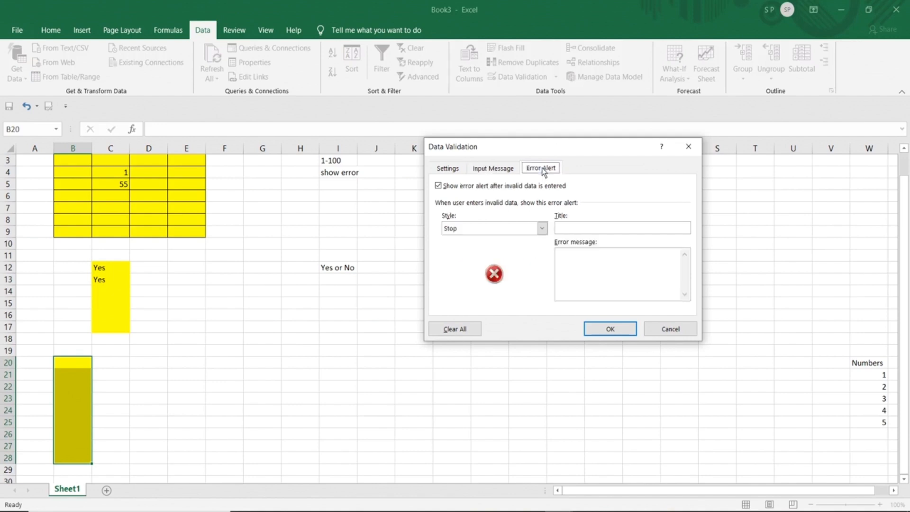
pyautogui.click(525, 230)
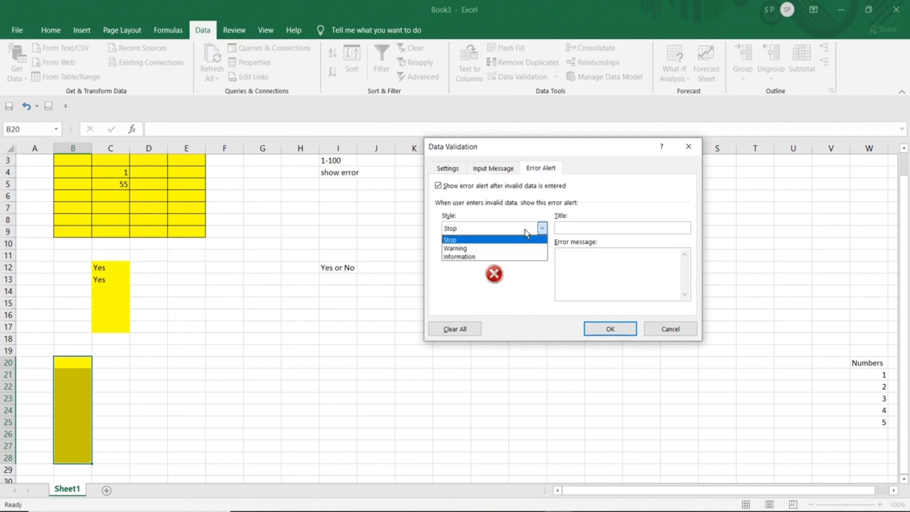
pyautogui.click(526, 231)
pyautogui.click(570, 226)
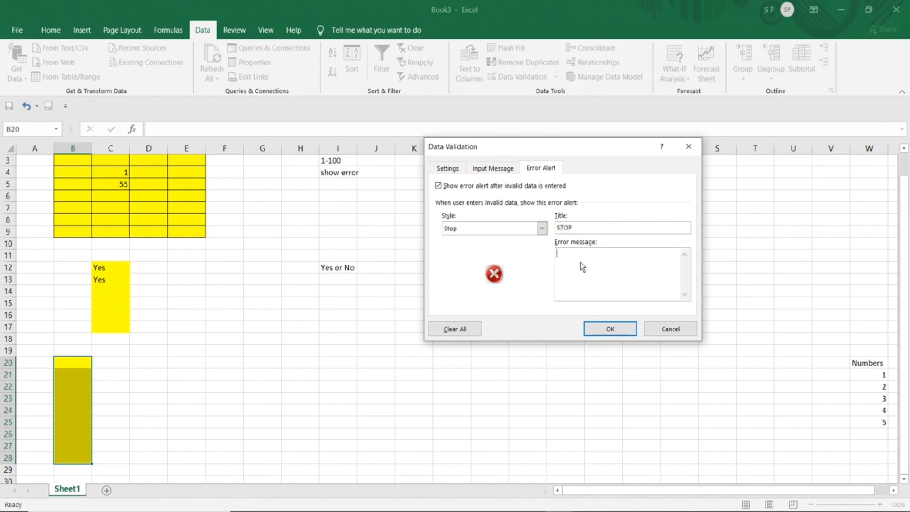
pyautogui.write('Select Numbers only')
pyautogui.click(598, 330)
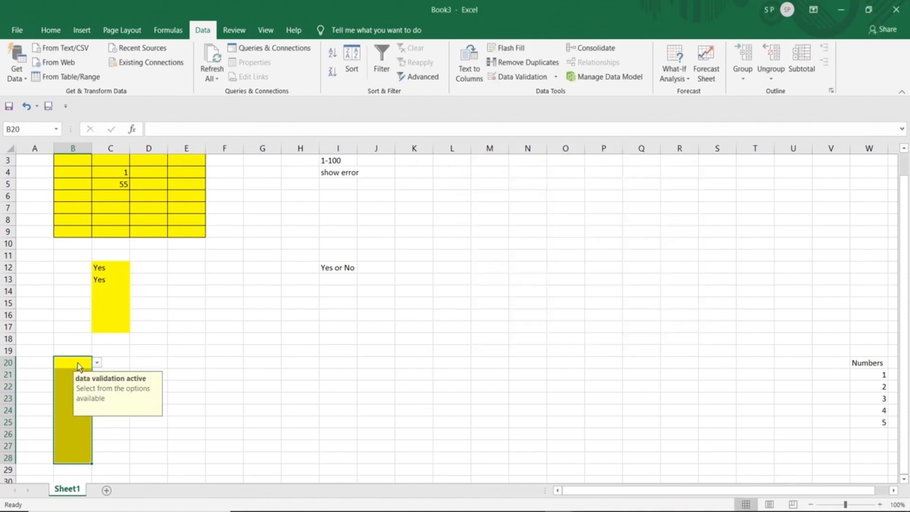
# Add the number 6 in W26 and check the choices offered in B20's drop-down list
pyautogui.click(97, 363)
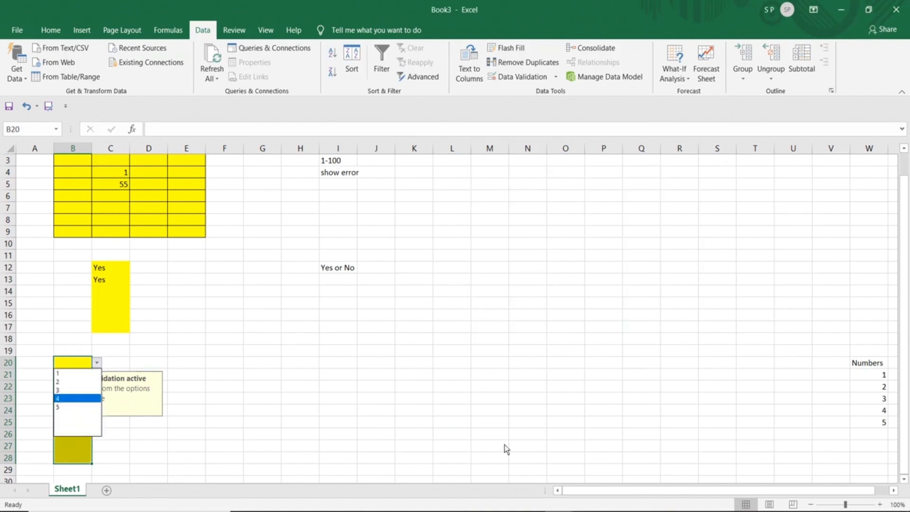
pyautogui.click(871, 437)
pyautogui.click(871, 437)
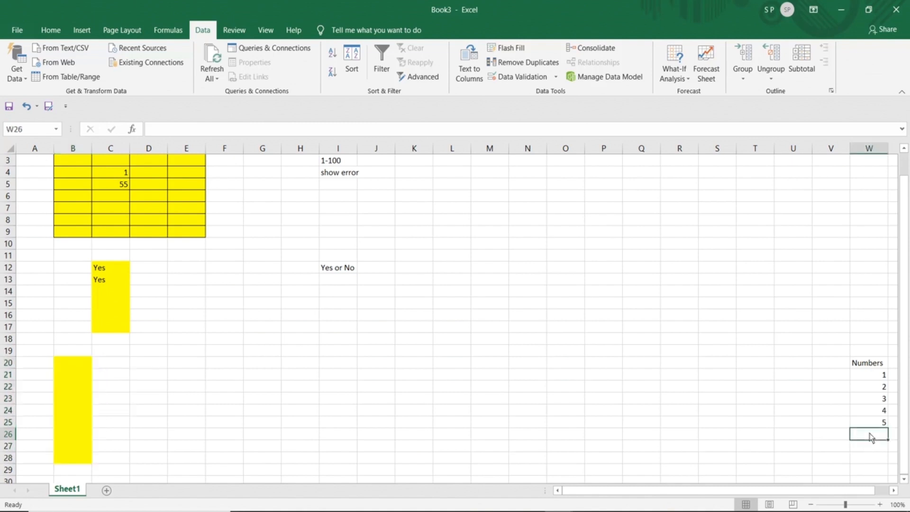
pyautogui.write('6')
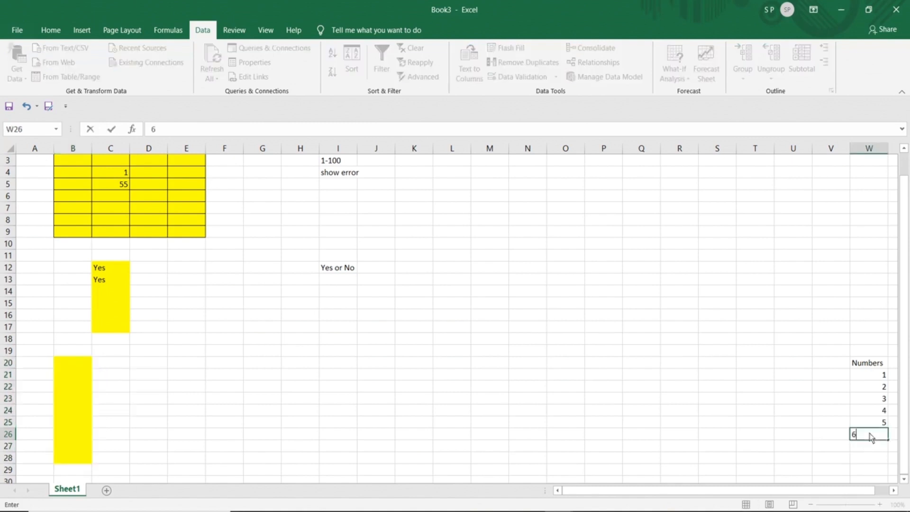
pyautogui.press('Return')
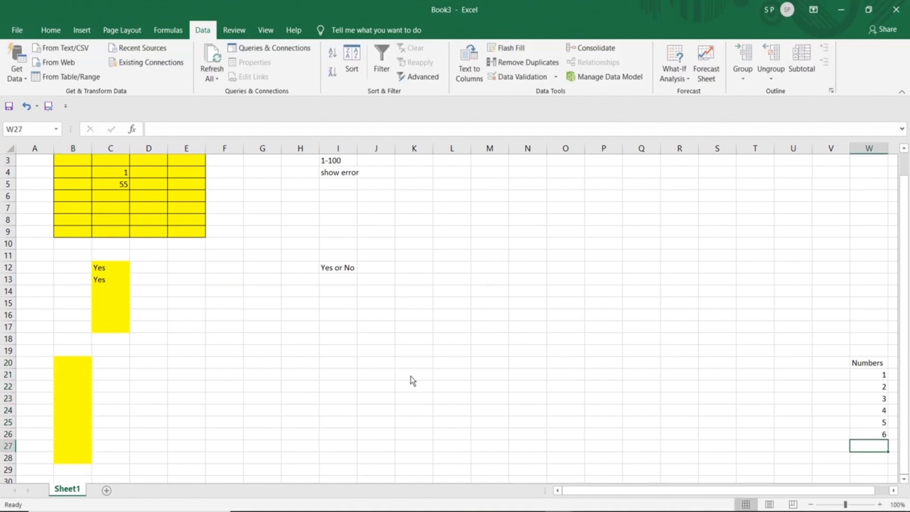
pyautogui.click(73, 363)
pyautogui.click(97, 363)
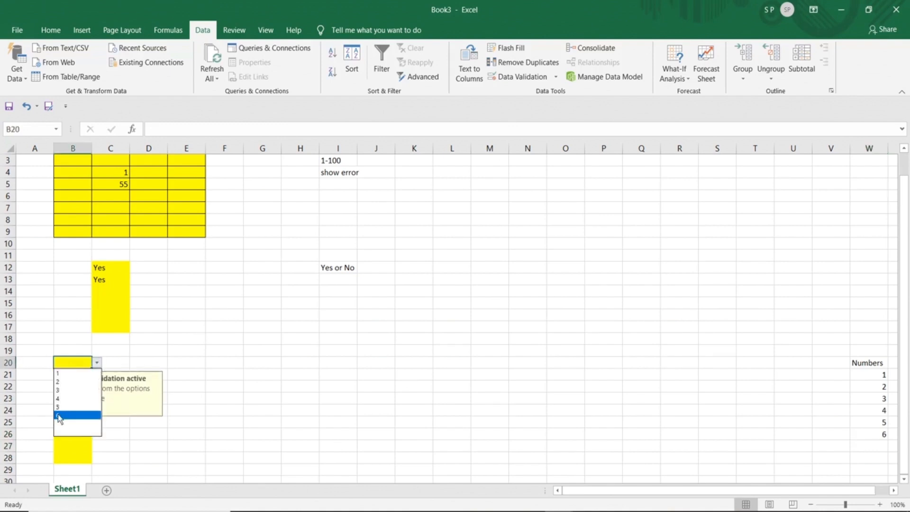
# Extend the Numbers list with 7 in W27 and 8 in W28, and check B20's drop-down choices again
pyautogui.click(861, 445)
pyautogui.click(861, 445)
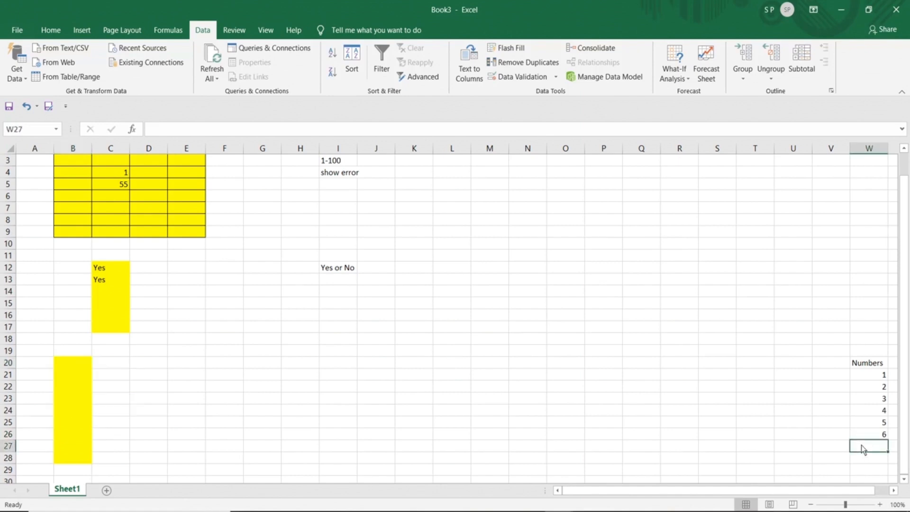
pyautogui.write('7')
pyautogui.press('Return')
pyautogui.write('8')
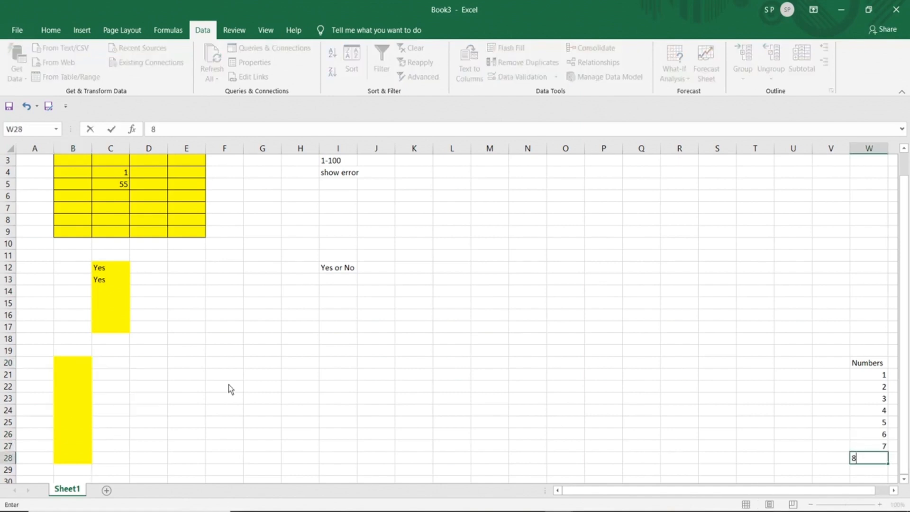
pyautogui.click(68, 365)
pyautogui.click(97, 363)
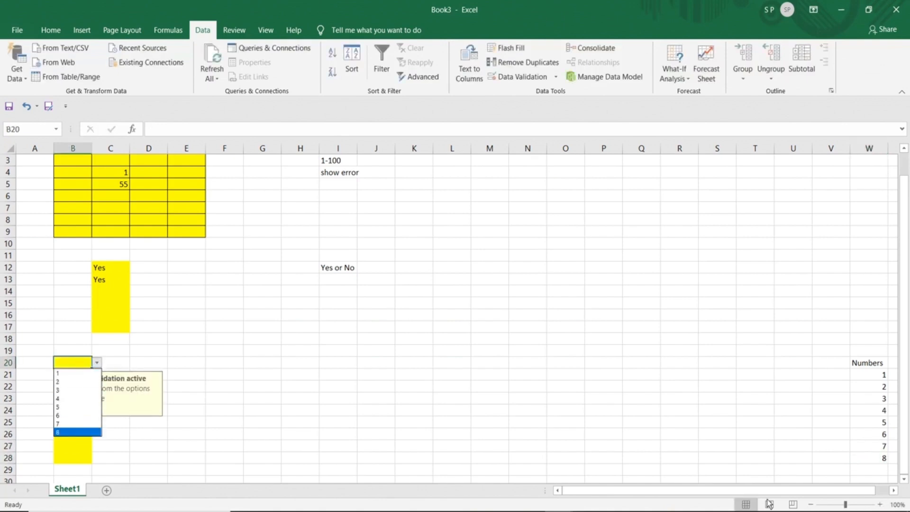
# Change the value in W22 to 22 and choose 22 from the drop-down list in B21
pyautogui.click(858, 387)
pyautogui.click(859, 387)
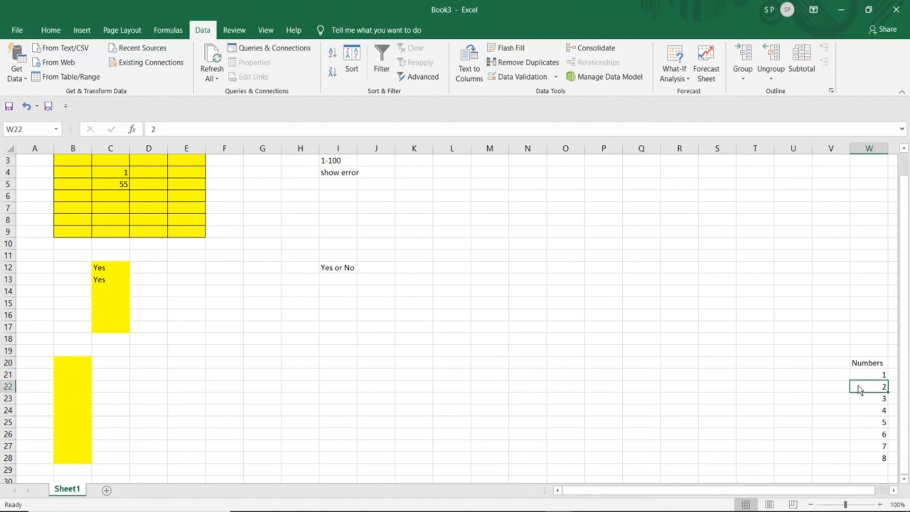
pyautogui.write('22')
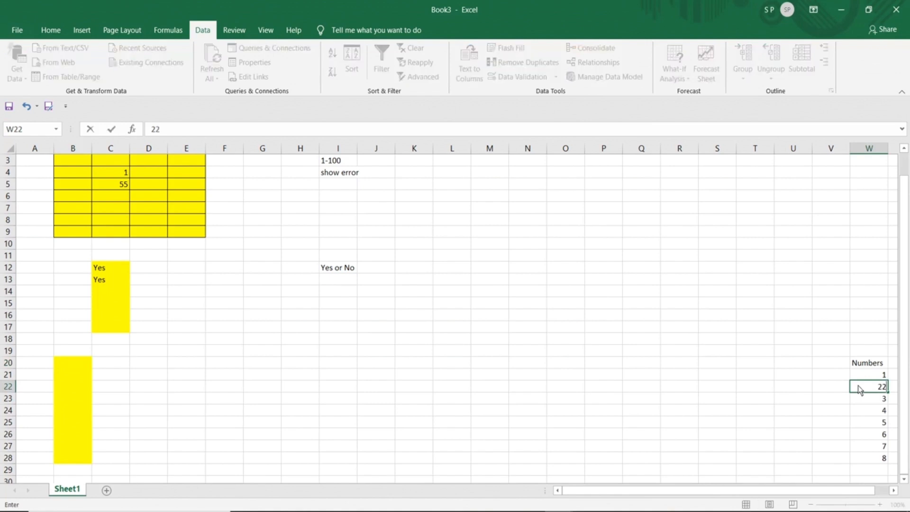
pyautogui.press('Return')
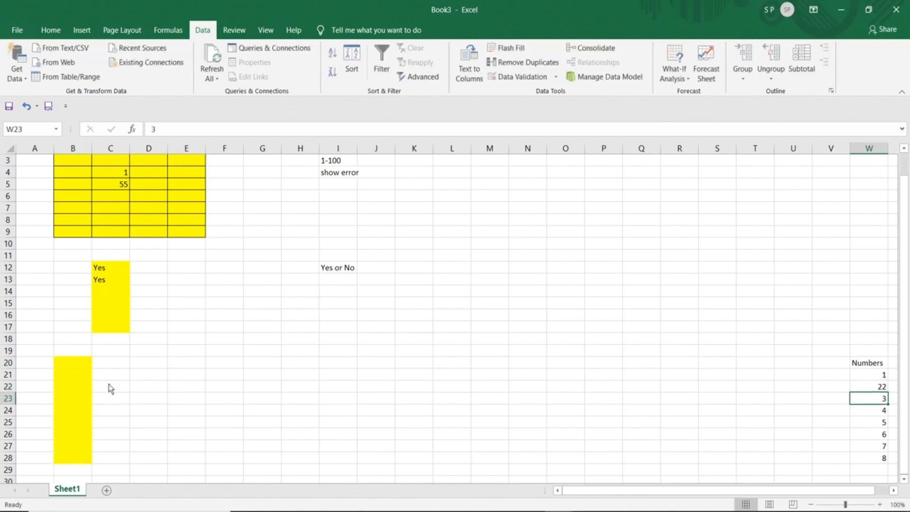
pyautogui.click(77, 373)
pyautogui.click(97, 374)
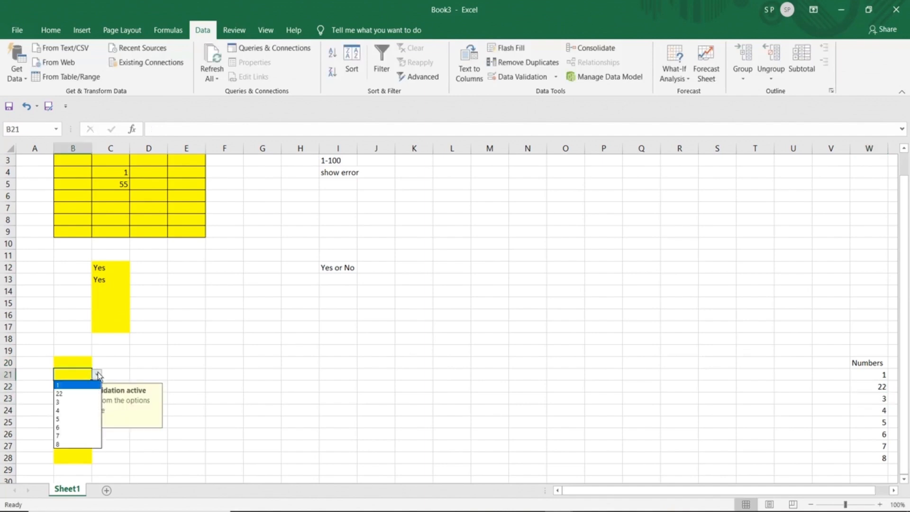
pyautogui.click(80, 393)
# Try to enter 23, a value outside the list, in B22 and cancel the entry
pyautogui.click(67, 388)
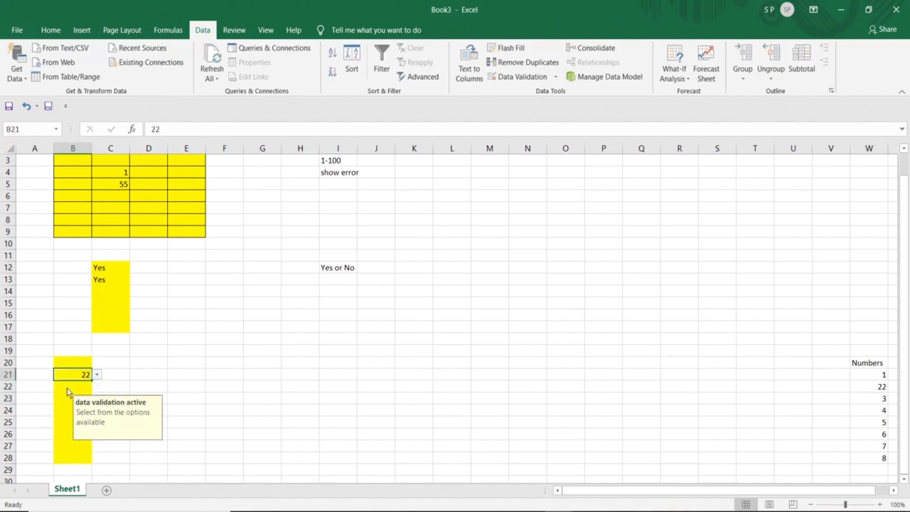
pyautogui.write('2')
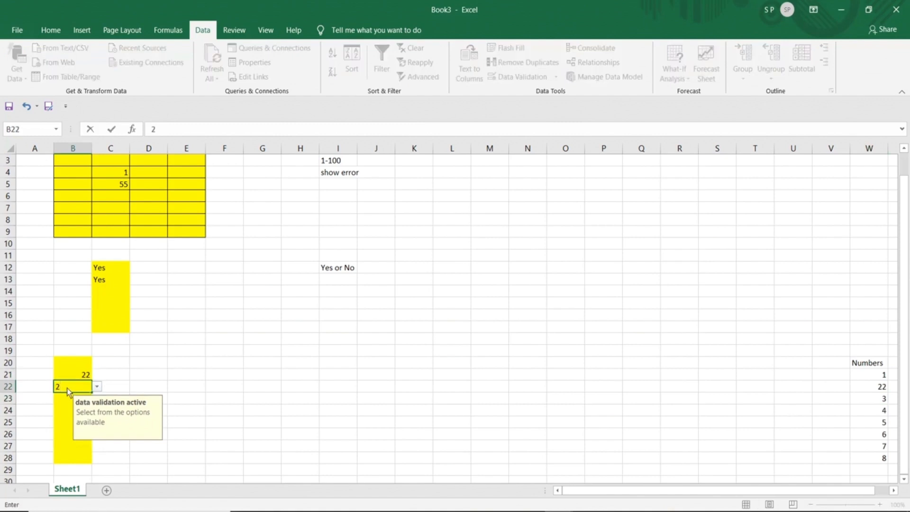
pyautogui.write('3')
pyautogui.press('Return')
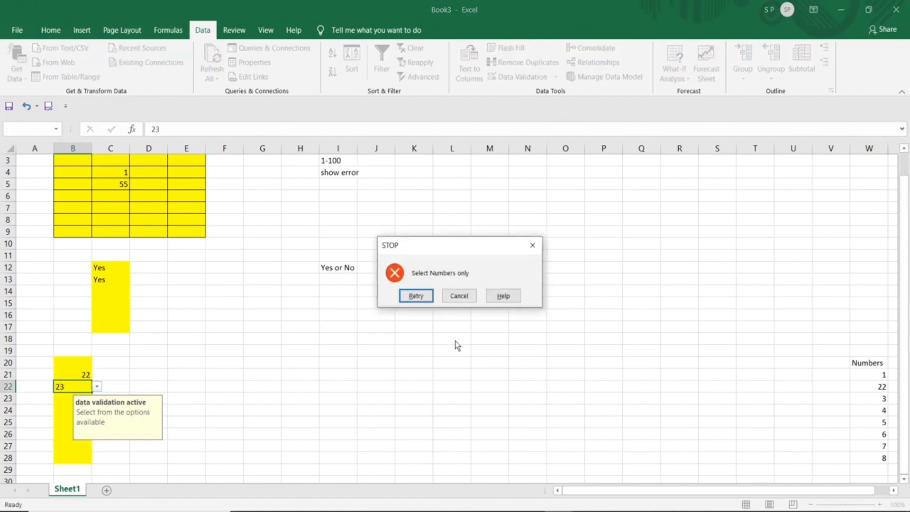
pyautogui.click(450, 295)
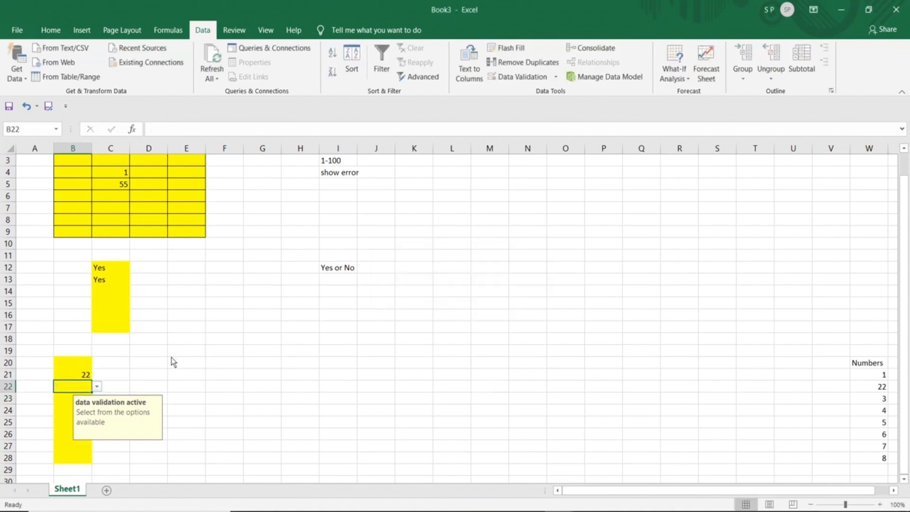
# Check the choices in B22's drop-down list, and clear the value in W22 of the Numbers list
pyautogui.click(96, 387)
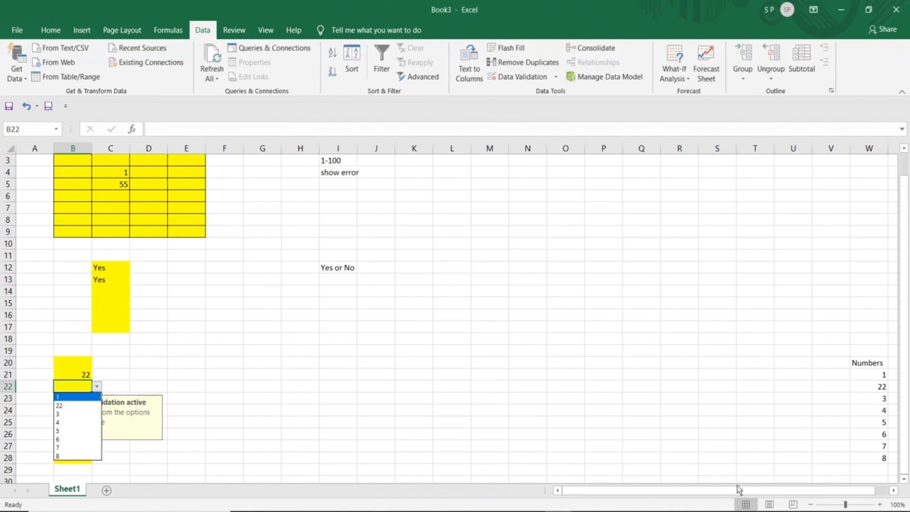
pyautogui.click(878, 390)
pyautogui.click(877, 387)
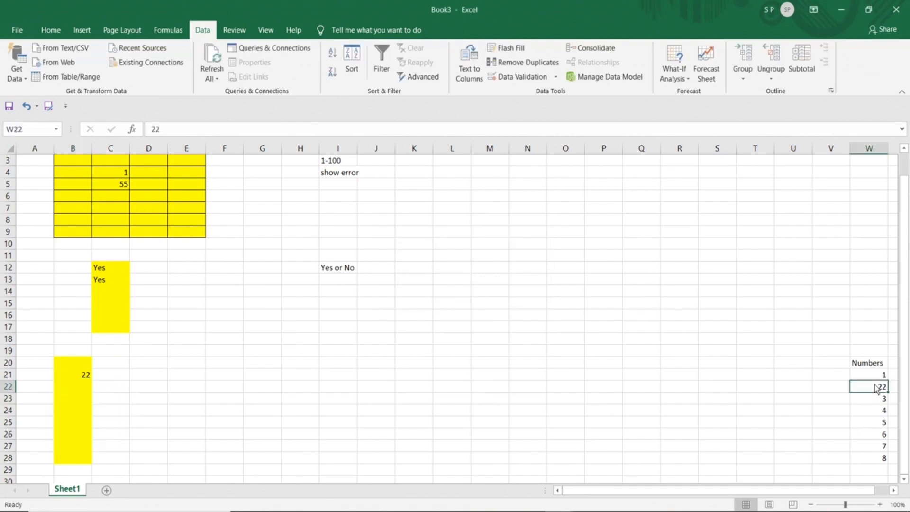
pyautogui.press('Delete')
pyautogui.press('Return')
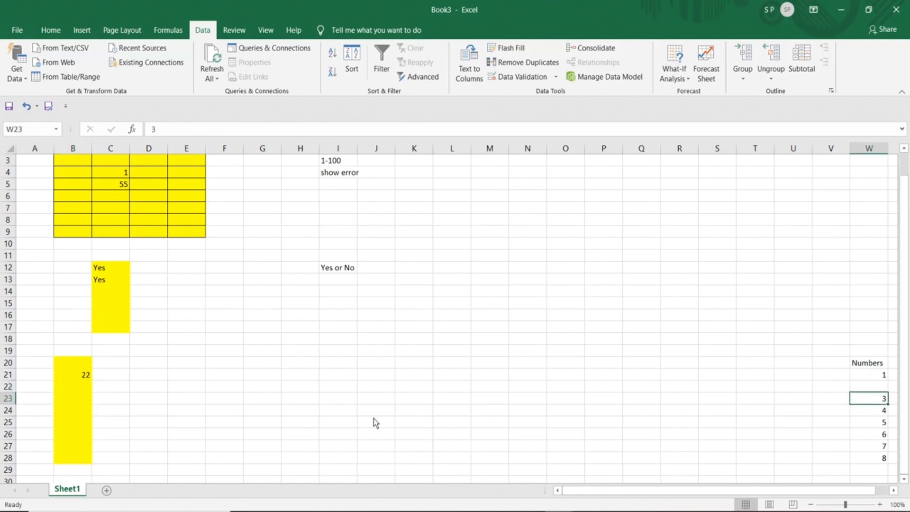
# Choose the blank entry from the drop-down list in B21, check the source range W21:W29, and select B20
pyautogui.click(84, 375)
pyautogui.click(97, 375)
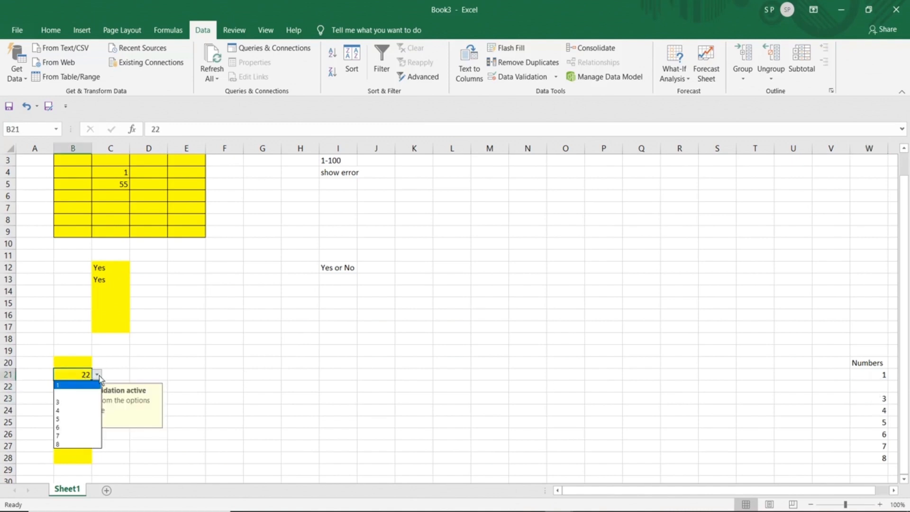
pyautogui.click(80, 393)
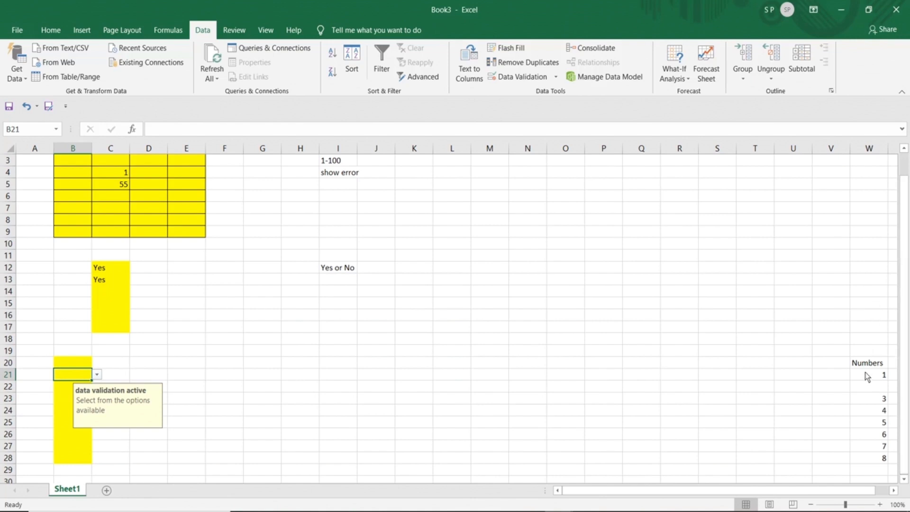
pyautogui.moveTo(865, 372); pyautogui.dragTo(870, 477)
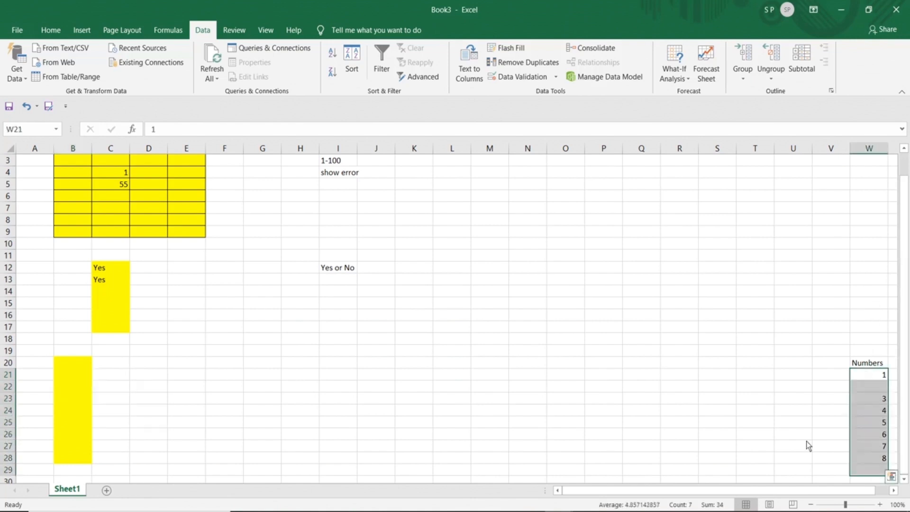
pyautogui.click(78, 363)
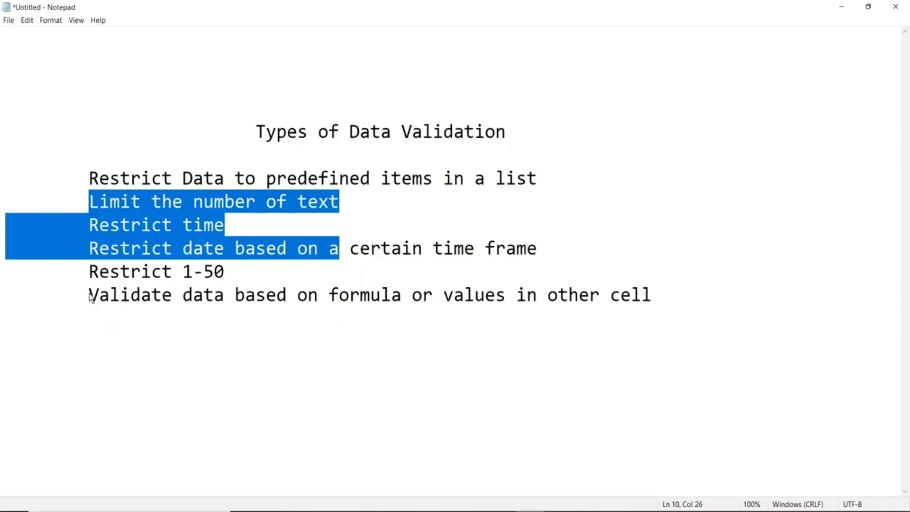
# Review the Notepad line on validating data based on formula or values in other cell, and switch back to the Book3 workbook in Excel
pyautogui.moveTo(91, 296); pyautogui.dragTo(647, 295)
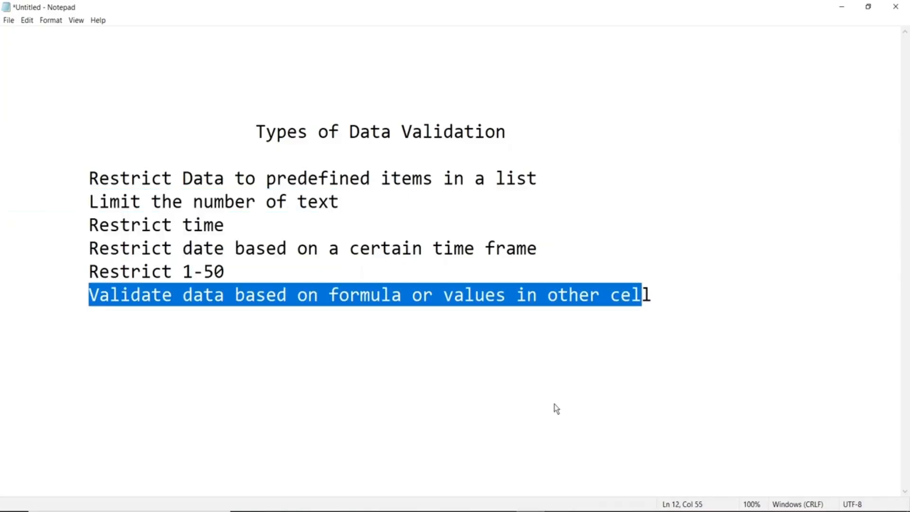
pyautogui.moveTo(532, 510)
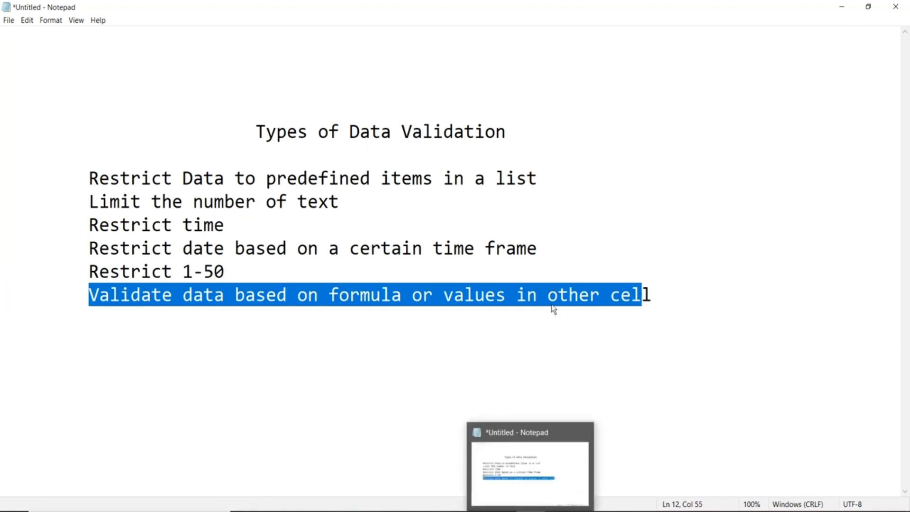
pyautogui.click(435, 295)
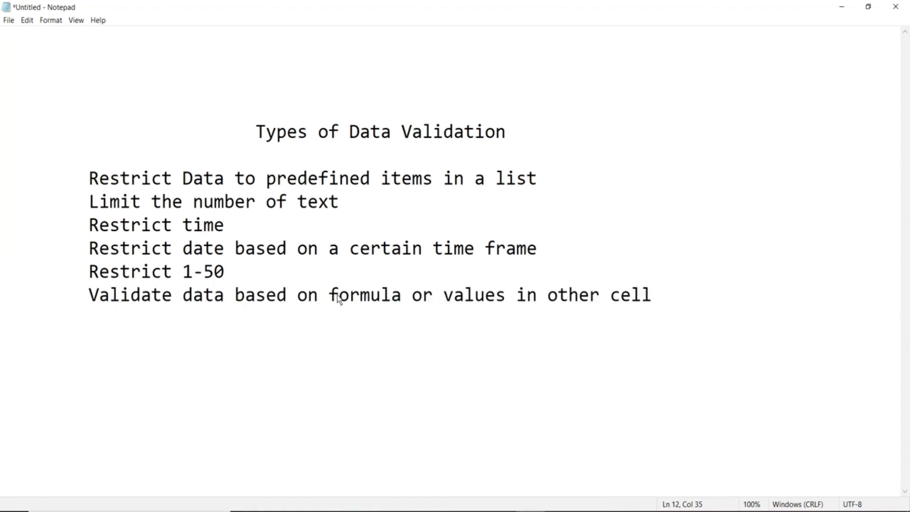
pyautogui.moveTo(330, 296); pyautogui.dragTo(408, 300)
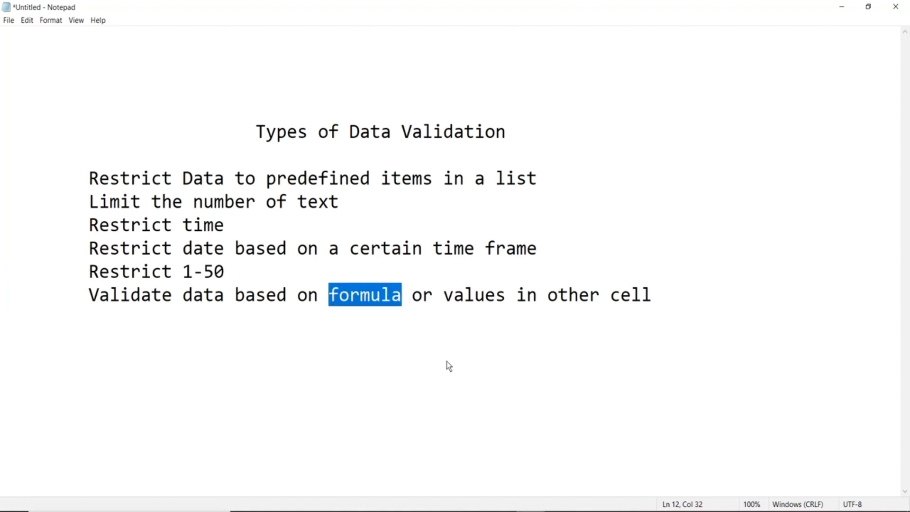
pyautogui.moveTo(559, 510)
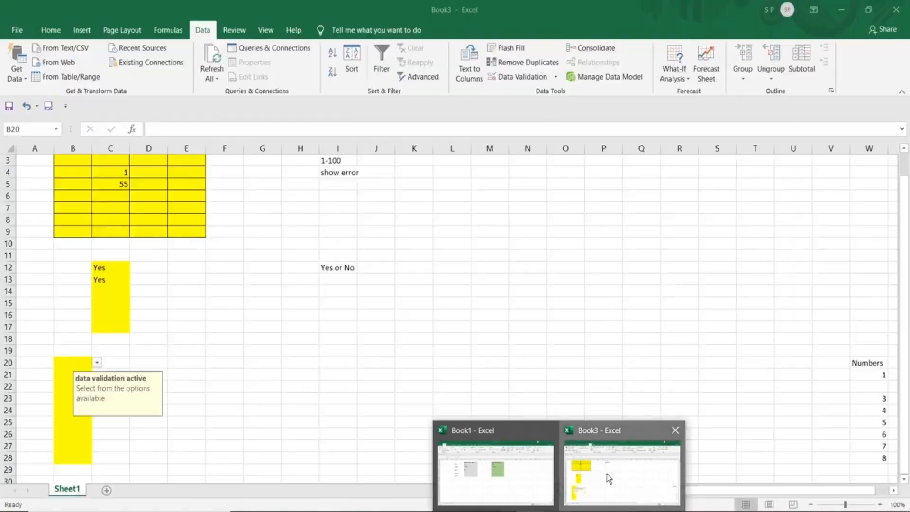
pyautogui.click(606, 474)
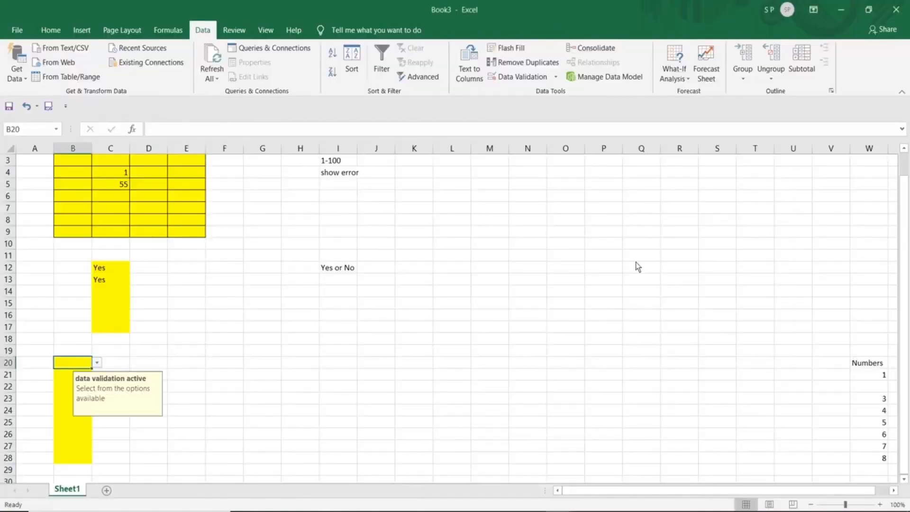
pyautogui.click(749, 510)
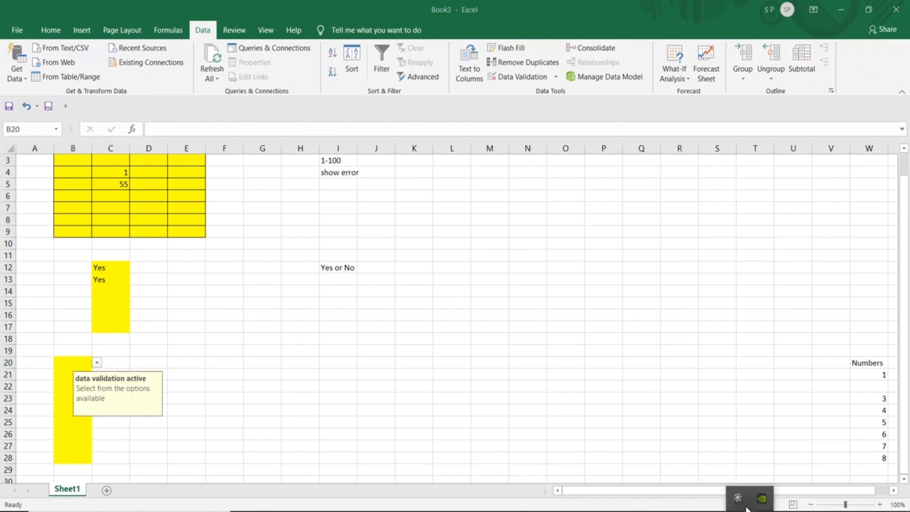
pyautogui.click(740, 502)
pyautogui.click(887, 482)
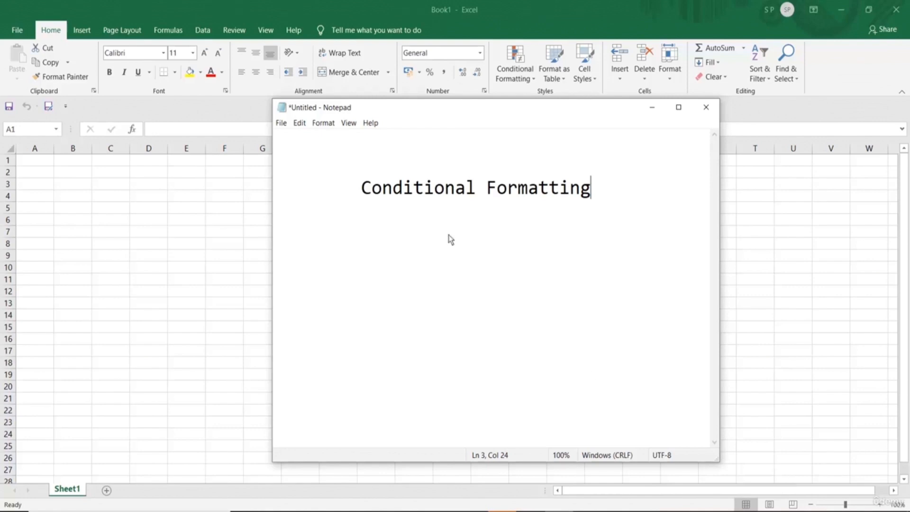
# Minimize the Conditional Formatting note and enter 2, 3, 6, 78 and 54 down cells F2:F6 of the blank Book1 sheet
pyautogui.moveTo(361, 190); pyautogui.dragTo(586, 195)
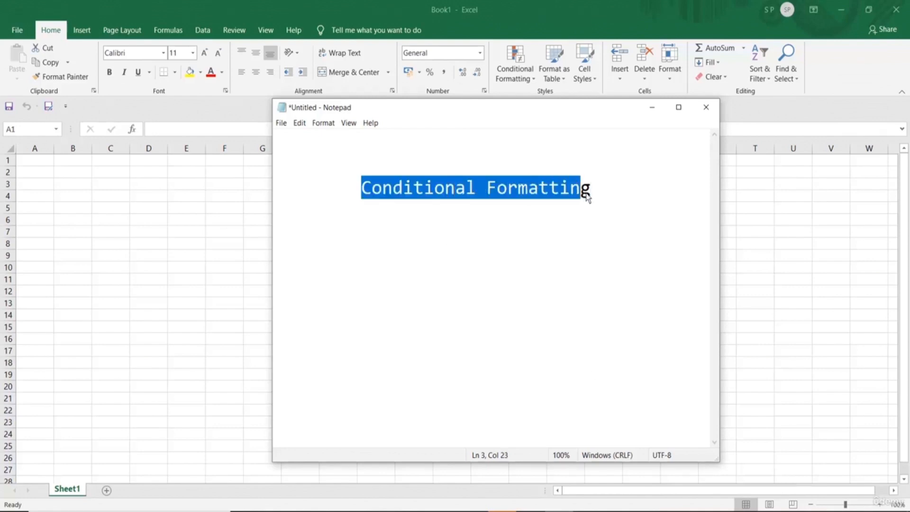
pyautogui.click(652, 107)
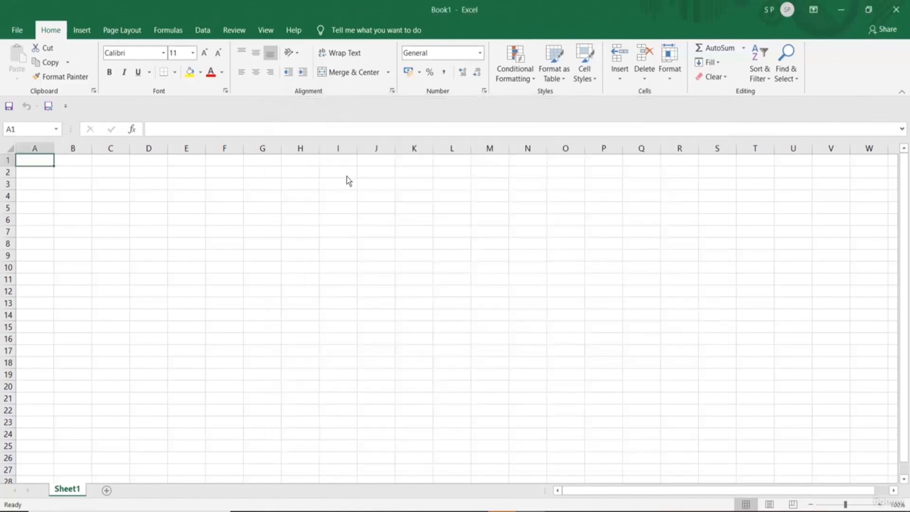
pyautogui.click(219, 173)
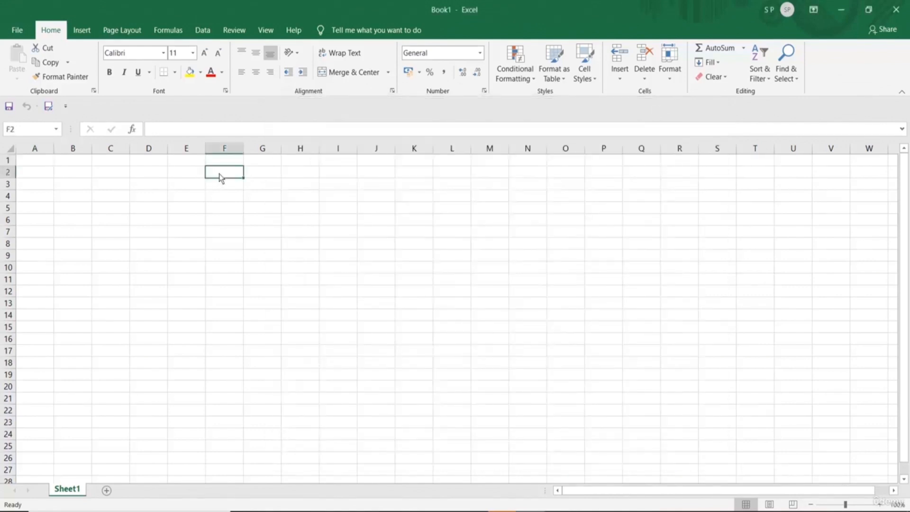
pyautogui.write('2')
pyautogui.press('Return')
pyautogui.write('3')
pyautogui.press('Return')
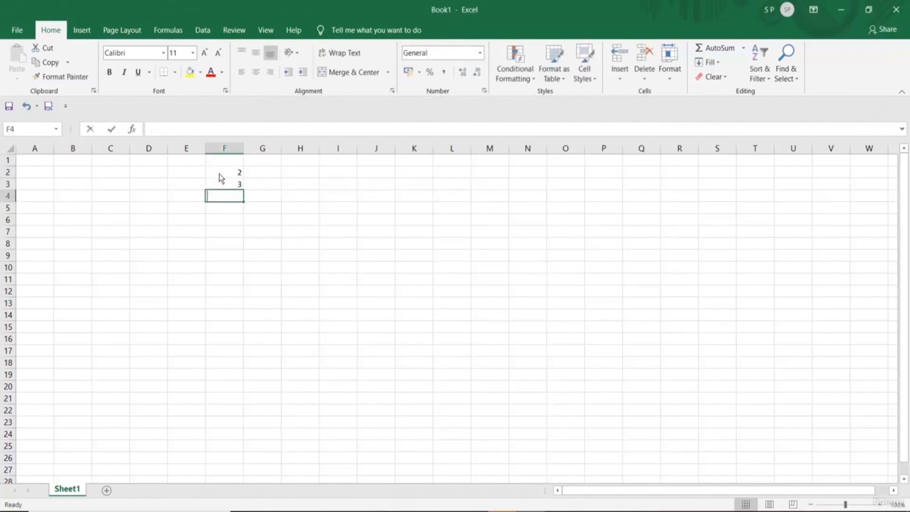
pyautogui.write('6')
pyautogui.press('Return')
pyautogui.write('78')
pyautogui.press('Return')
pyautogui.write('5')
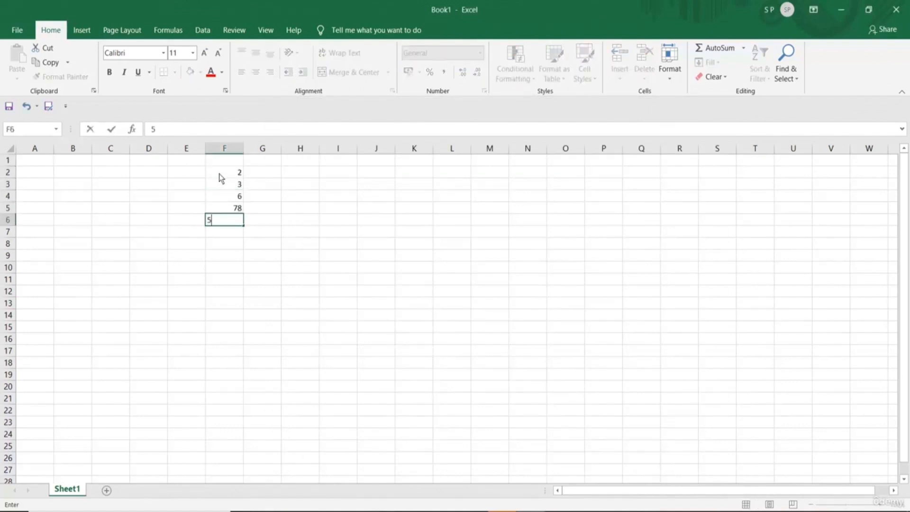
pyautogui.write('4')
pyautogui.press('Return')
# Continue the number list with 32, 10, 112, 34, 67 and 78 in cells F7:F12
pyautogui.write('32')
pyautogui.press('Return')
pyautogui.write('1')
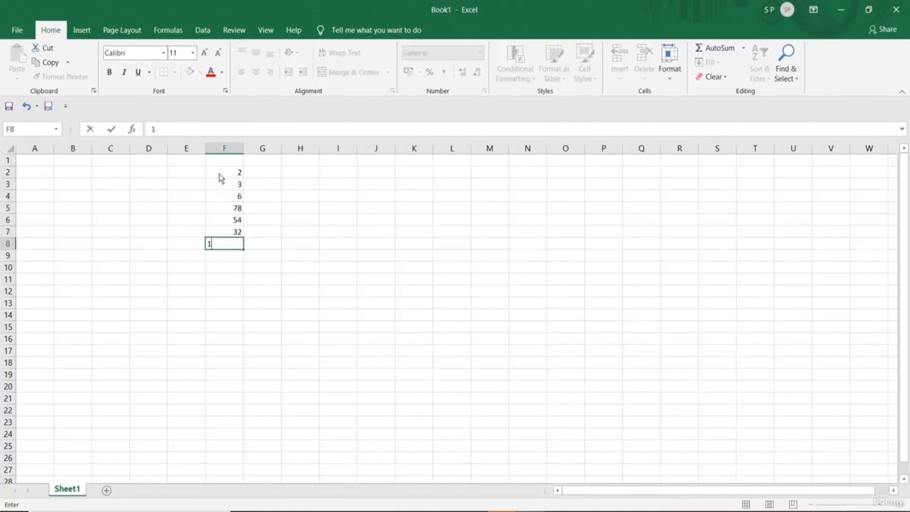
pyautogui.write('0')
pyautogui.press('Return')
pyautogui.write('112')
pyautogui.press('Return')
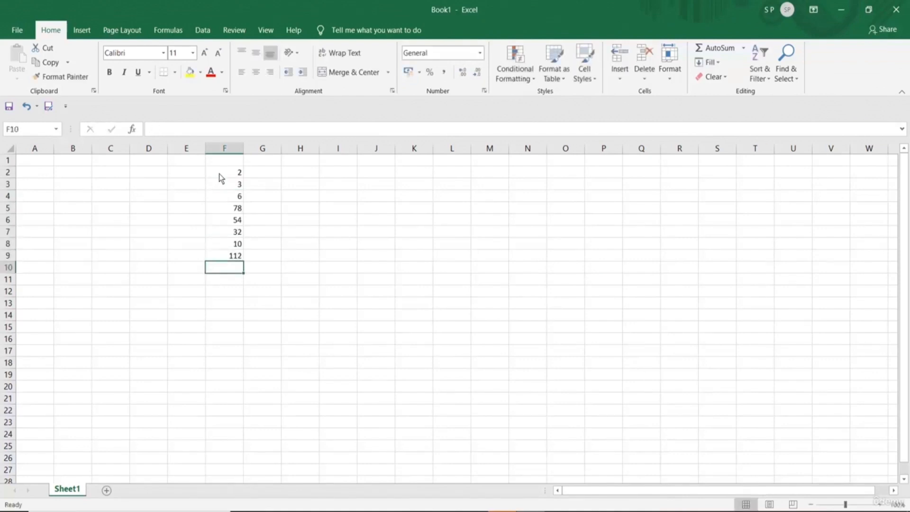
pyautogui.write('34')
pyautogui.press('Return')
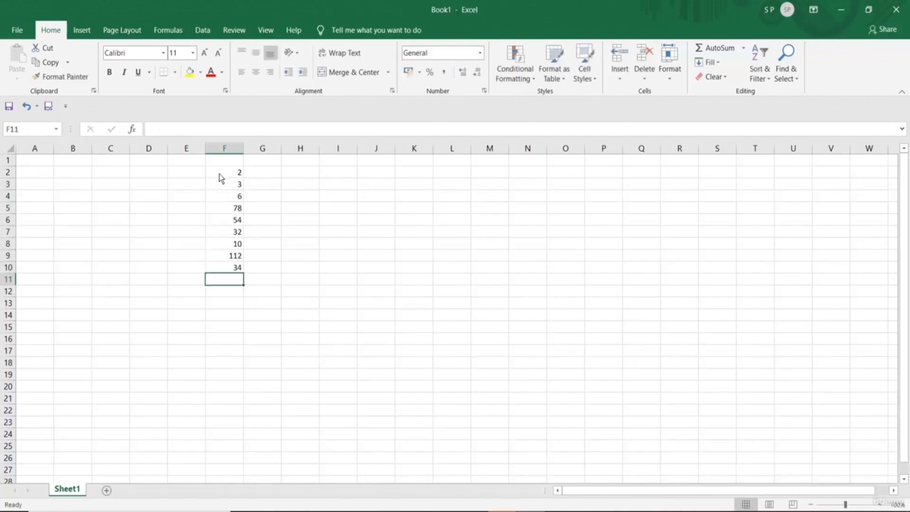
pyautogui.write('67')
pyautogui.press('Return')
pyautogui.write('78')
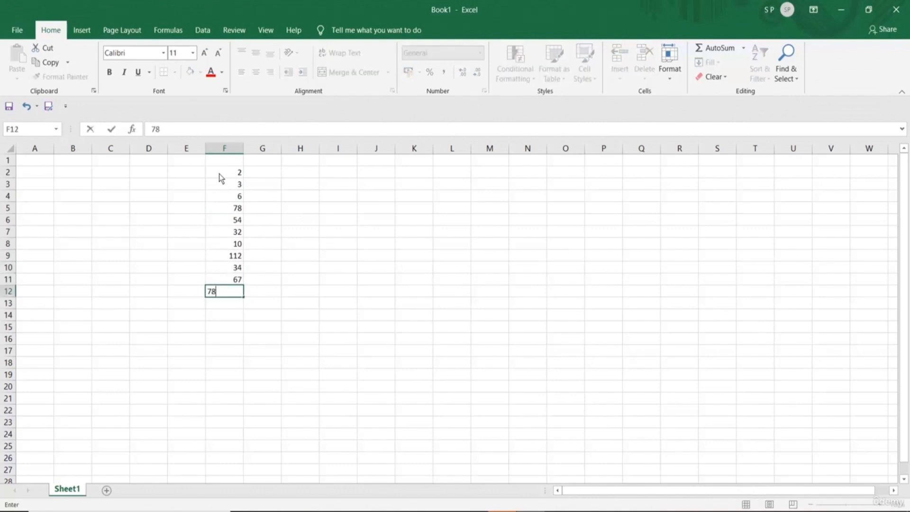
pyautogui.press('Return')
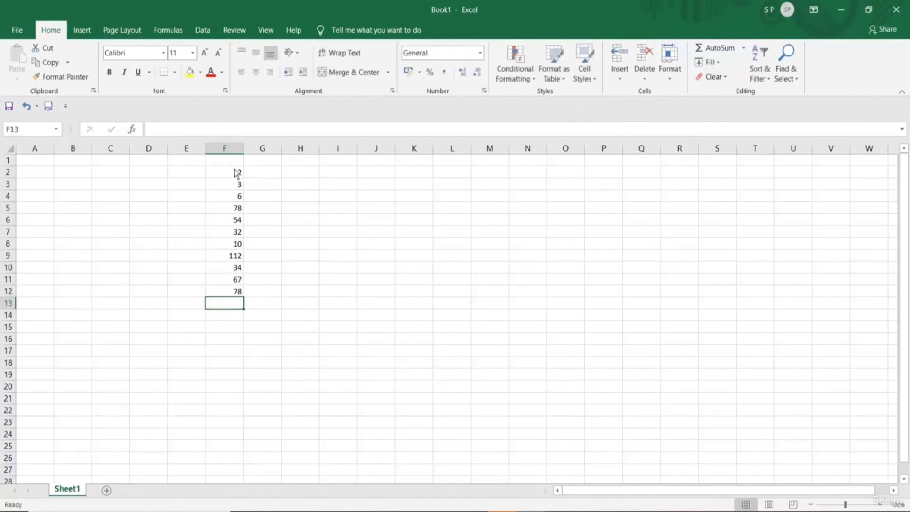
pyautogui.moveTo(236, 172); pyautogui.dragTo(238, 291)
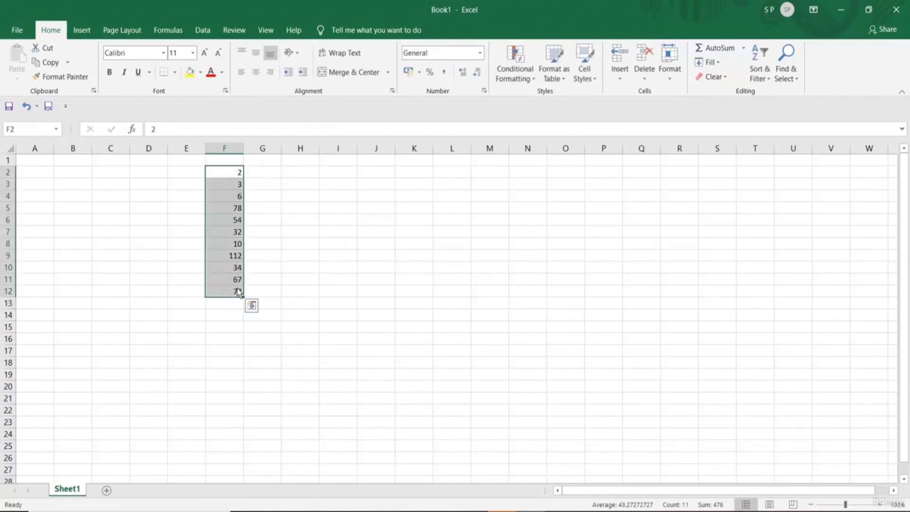
pyautogui.moveTo(237, 291); pyautogui.dragTo(239, 281)
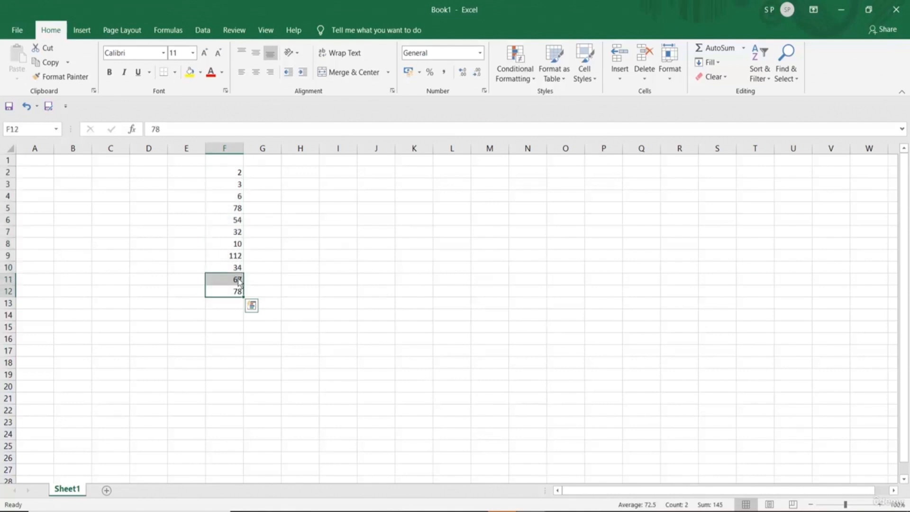
pyautogui.click(276, 255)
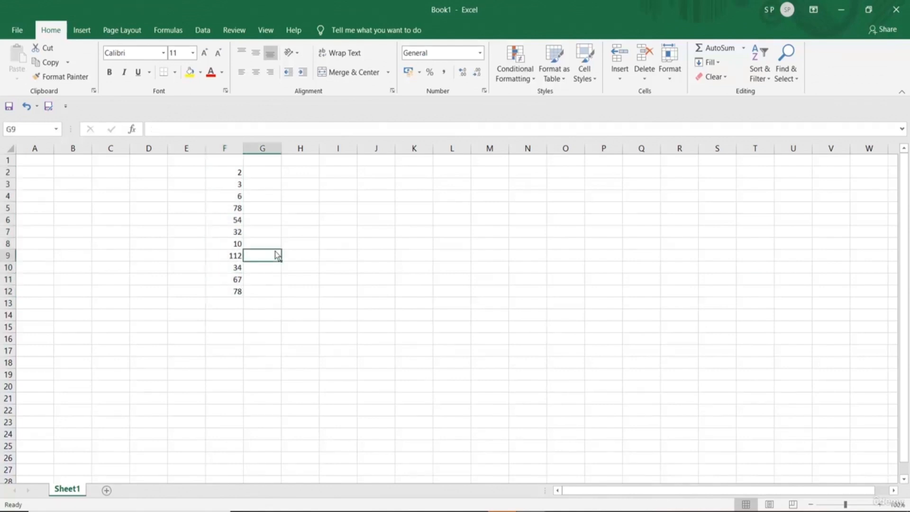
# Fill the cells with numbers above 50 (F5, F6, F9, F11 and F12) with yellow and select the whole list F2:F12
pyautogui.click(226, 213)
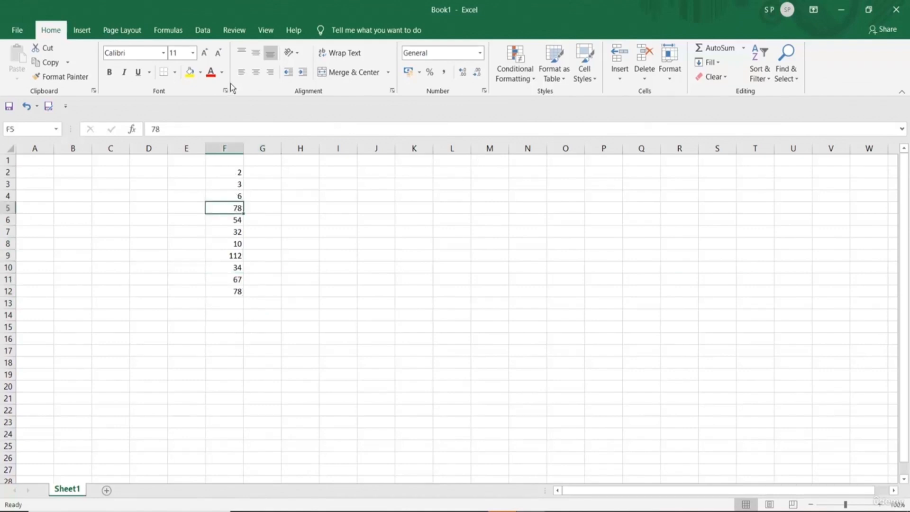
pyautogui.click(189, 75)
pyautogui.click(225, 222)
pyautogui.click(189, 75)
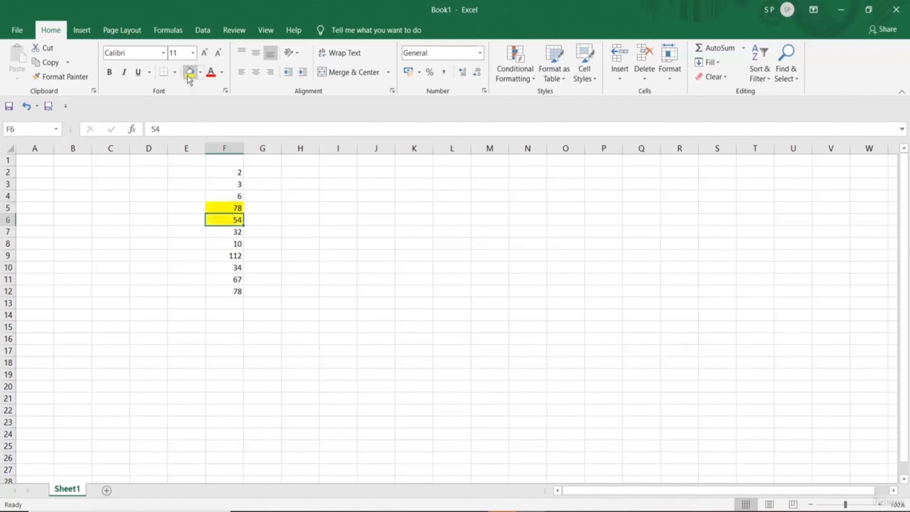
pyautogui.click(227, 256)
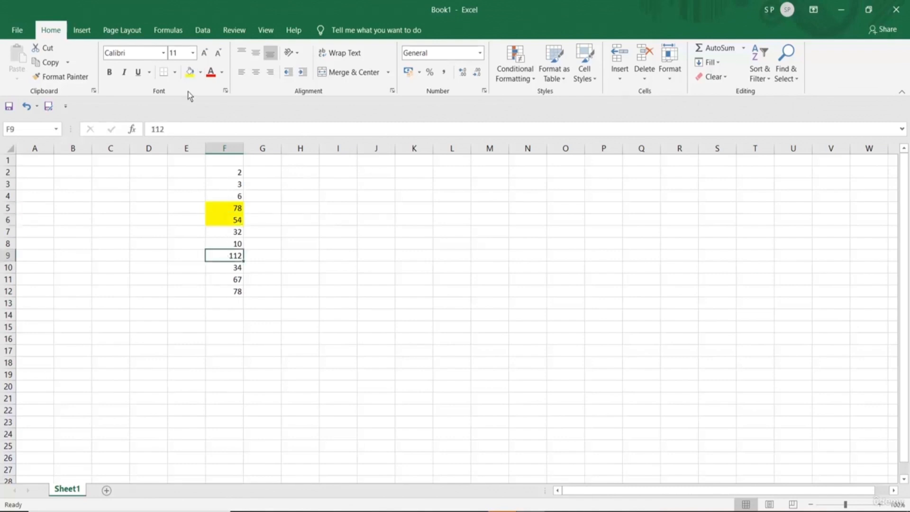
pyautogui.click(190, 73)
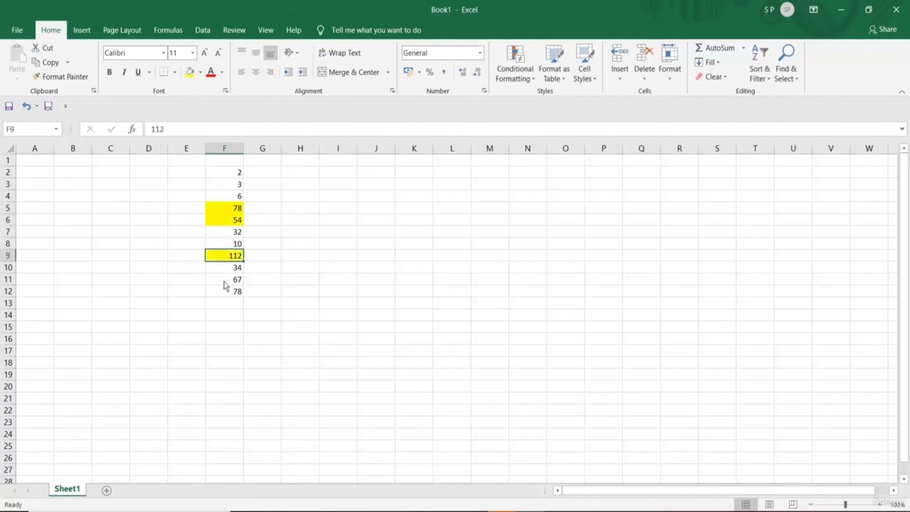
pyautogui.click(226, 284)
pyautogui.click(189, 73)
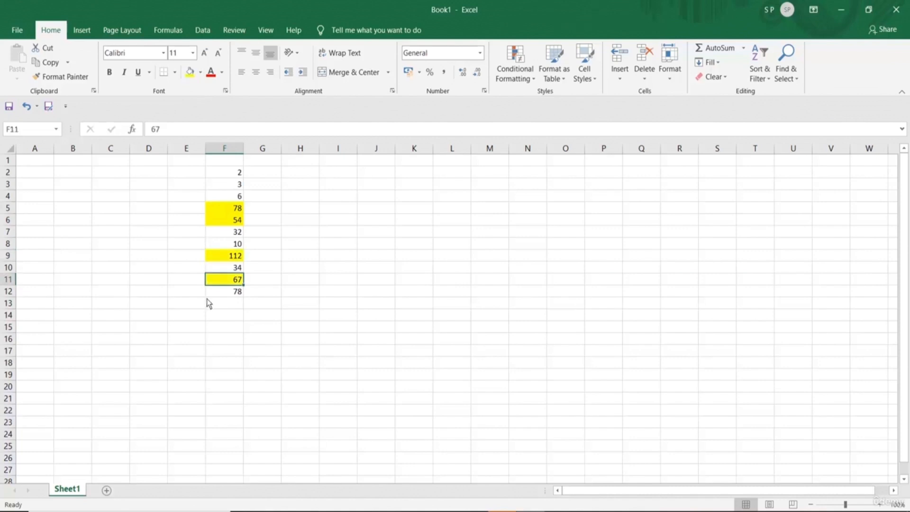
pyautogui.click(217, 293)
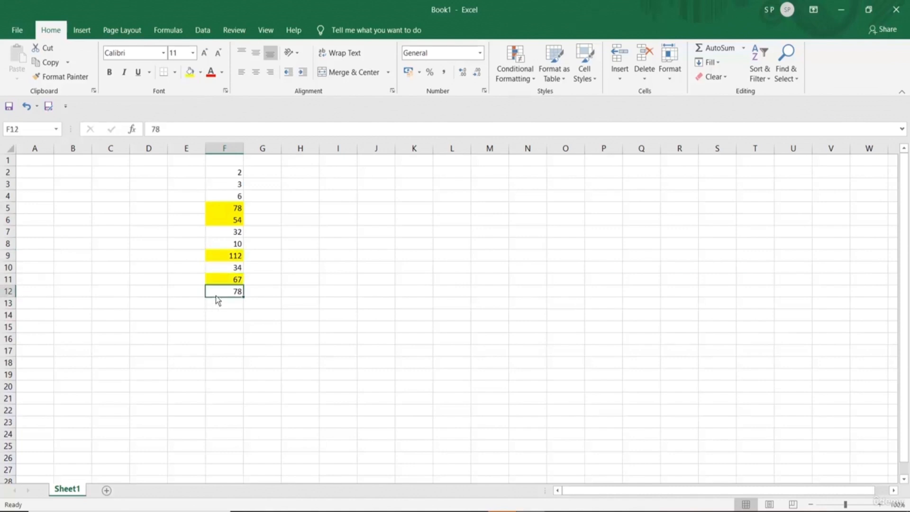
pyautogui.click(189, 73)
pyautogui.moveTo(223, 171); pyautogui.dragTo(229, 294)
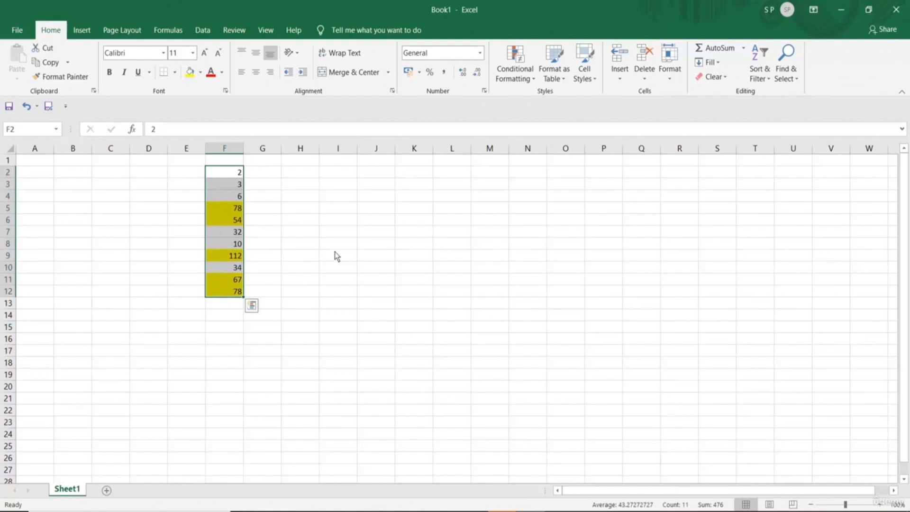
# Clear the numbers in F2:F12, then undo this and all earlier fills and entries until the sheet is blank
pyautogui.moveTo(220, 174); pyautogui.dragTo(221, 290)
pyautogui.press('Delete')
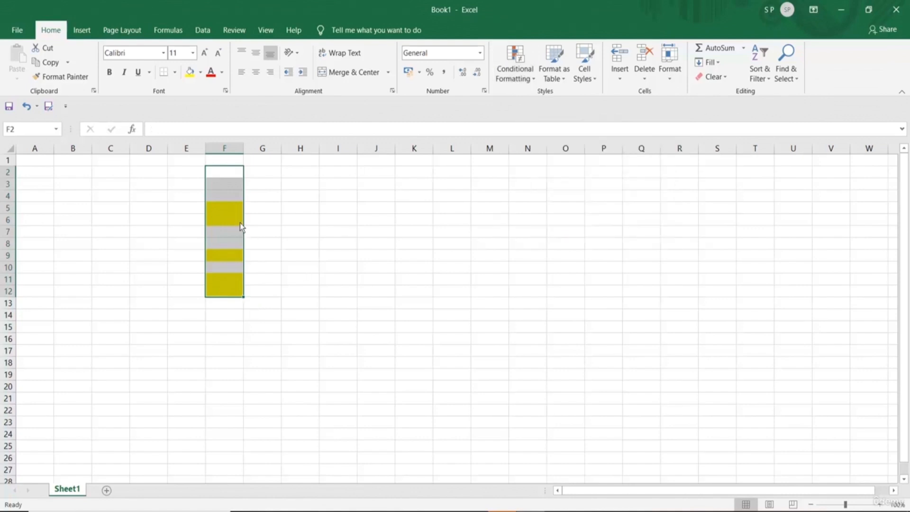
pyautogui.hotkey('ctrl', 'z')
pyautogui.hotkey('ctrl', 'z')
pyautogui.hotkey('ctrl', 'z')
pyautogui.hotkey('ctrl', 'z')
pyautogui.hotkey('ctrl', 'z')
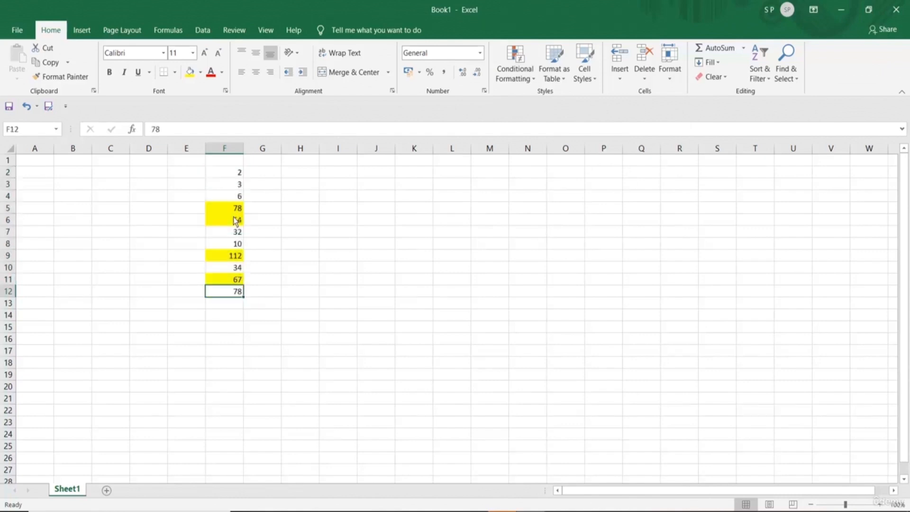
pyautogui.hotkey('ctrl', 'z')
pyautogui.hotkey('ctrl', 'z')
pyautogui.hotkey('ctrl', 'z')
pyautogui.hotkey('ctrl', 'z')
pyautogui.hotkey('ctrl', 'z')
pyautogui.hotkey('ctrl', 'z')
pyautogui.hotkey('ctrl', 'z')
pyautogui.hotkey('ctrl', 'z')
pyautogui.hotkey('ctrl', 'z')
pyautogui.hotkey('ctrl', 'z')
pyautogui.hotkey('ctrl', 'z')
pyautogui.hotkey('ctrl', 'z')
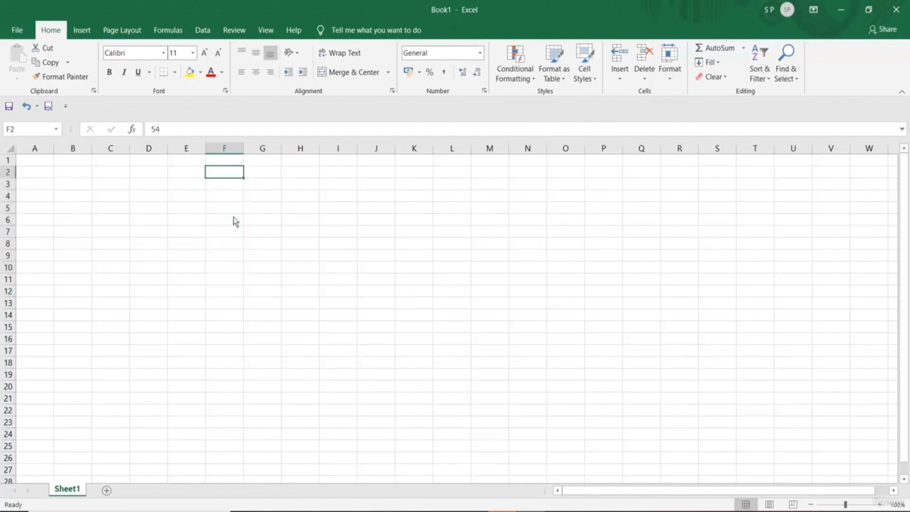
# Enter the heading Numbers in A2 and the values 1, 2, 3 and 4 down cells A3:A6
pyautogui.click(41, 180)
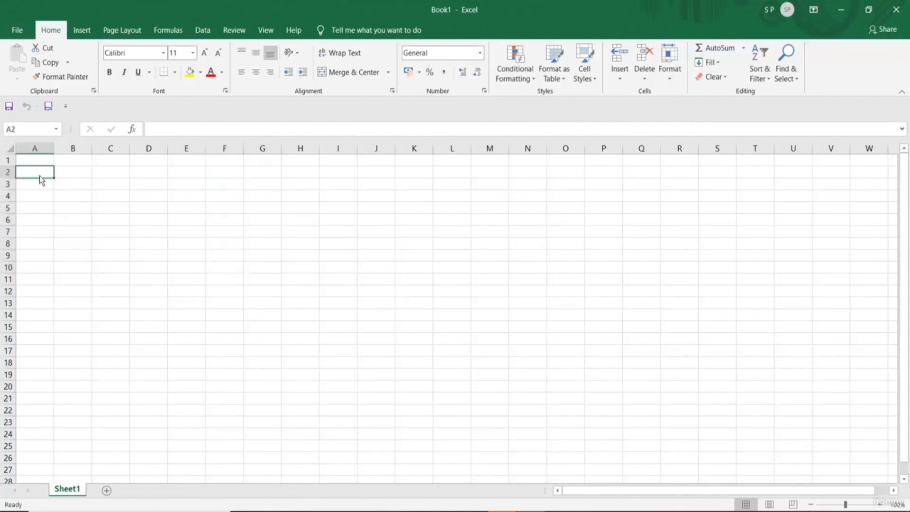
pyautogui.write('Numbers')
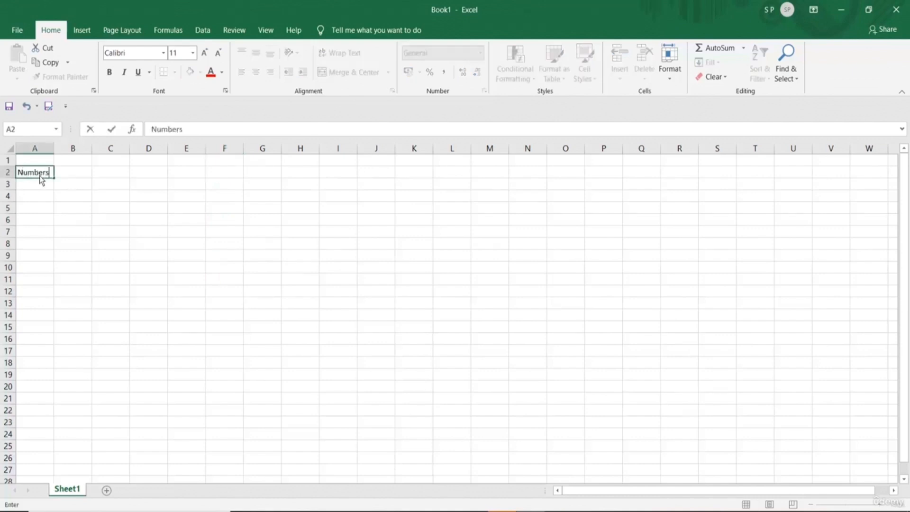
pyautogui.click(41, 188)
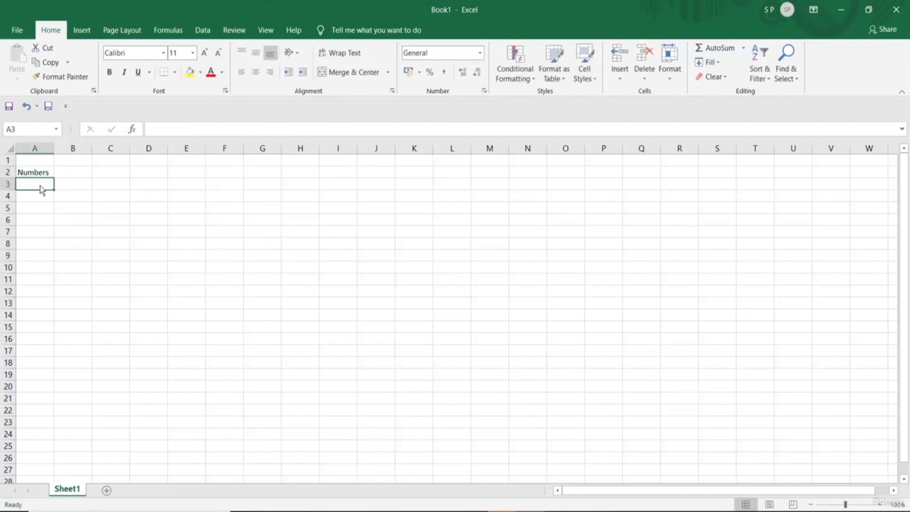
pyautogui.write('1')
pyautogui.press('Return')
pyautogui.write('2')
pyautogui.press('Return')
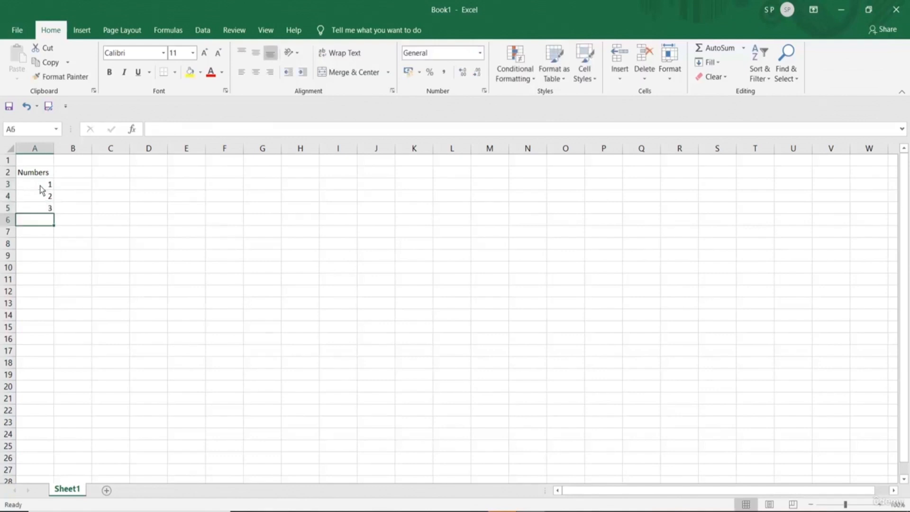
pyautogui.write('3')
pyautogui.press('Return')
pyautogui.write('4')
pyautogui.press('Return')
# Continue the Numbers list with 5, 6, 4, 0, 9 and 7 in cells A7:A12
pyautogui.write('5')
pyautogui.press('Return')
pyautogui.write('6')
pyautogui.press('Return')
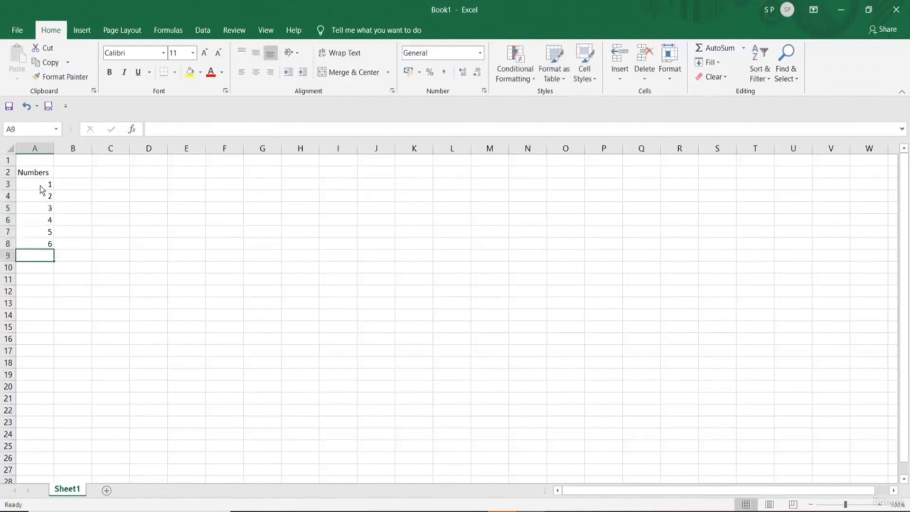
pyautogui.write('4')
pyautogui.press('Return')
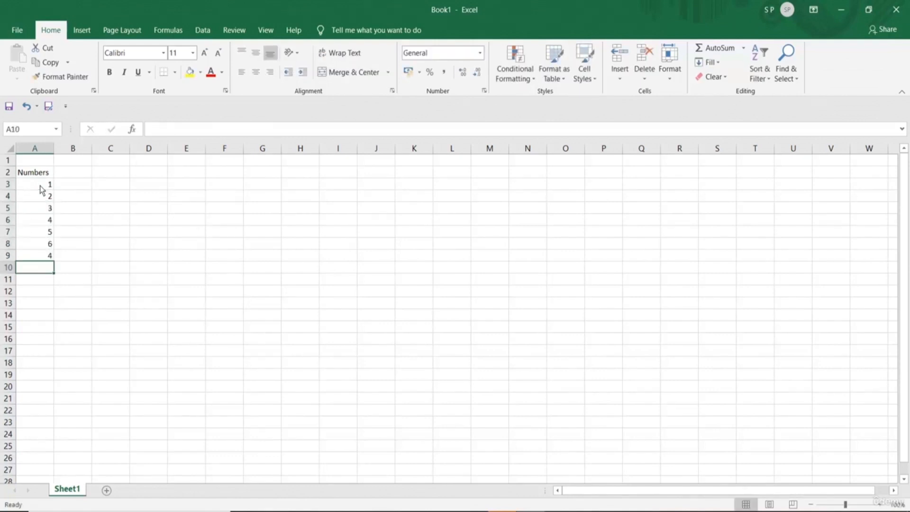
pyautogui.write('0')
pyautogui.press('Return')
pyautogui.write('9')
pyautogui.press('Return')
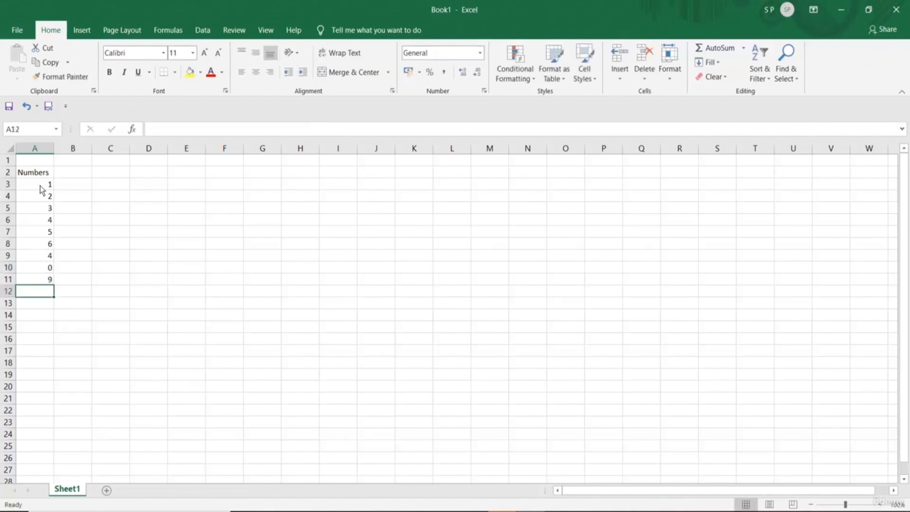
pyautogui.write('7')
pyautogui.press('Return')
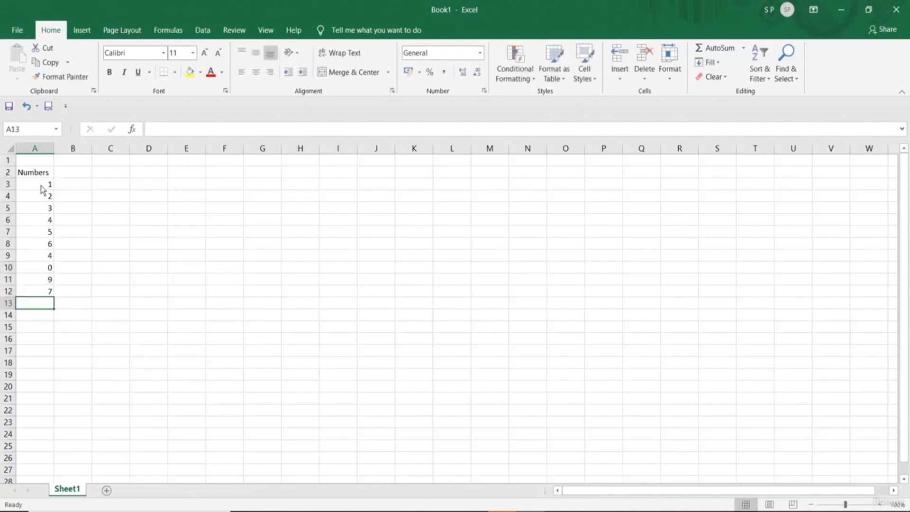
# Select the Numbers list to point it out and enter the heading Greater 5 in B2
pyautogui.moveTo(40, 188); pyautogui.dragTo(52, 291)
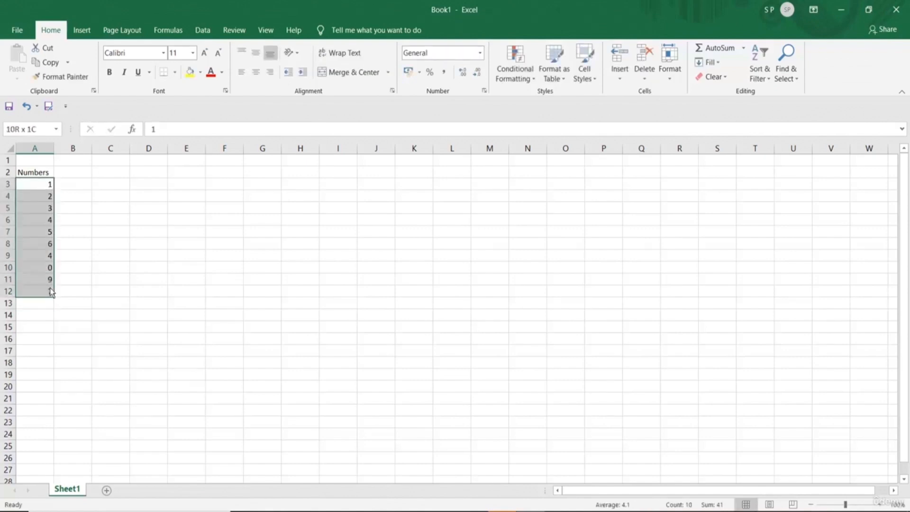
pyautogui.click(86, 174)
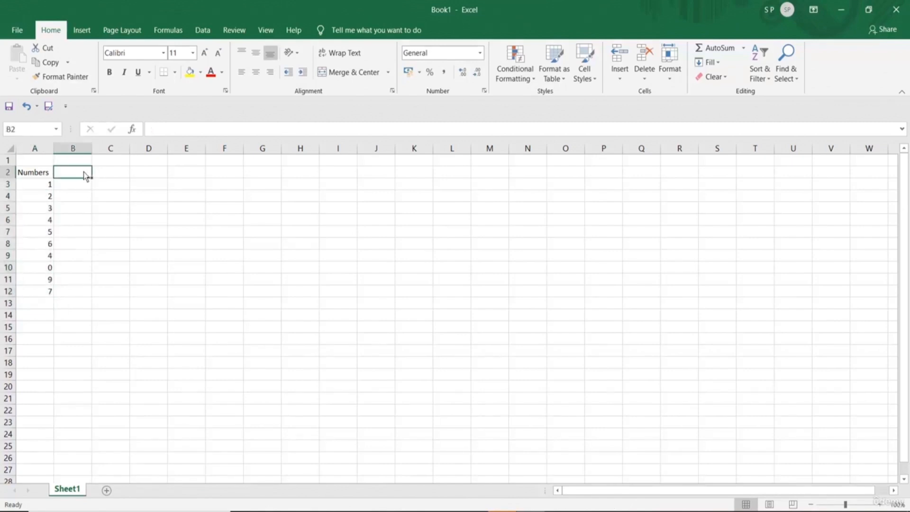
pyautogui.write('Greater')
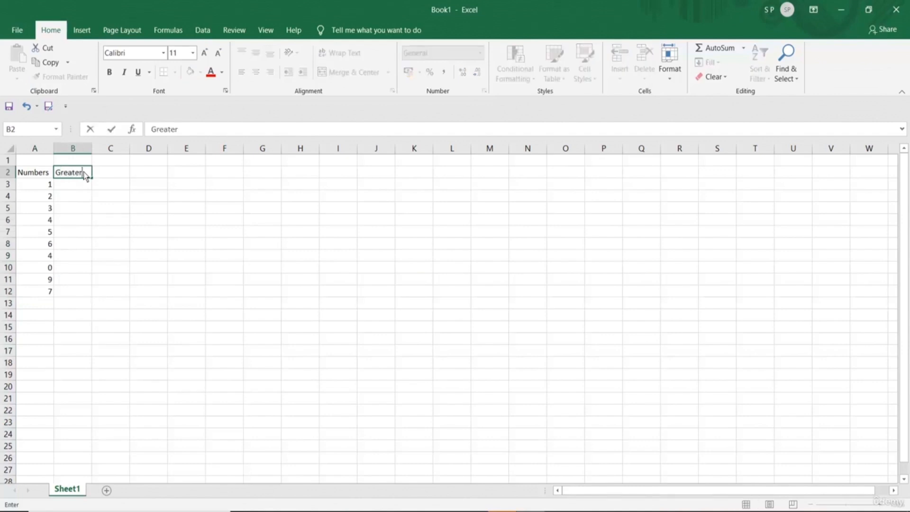
pyautogui.write('5')
# Set up a Greater Than highlight rule on A3:A12 with 5 as the threshold, looking over the other conditional formatting options first
pyautogui.moveTo(38, 186); pyautogui.dragTo(38, 287)
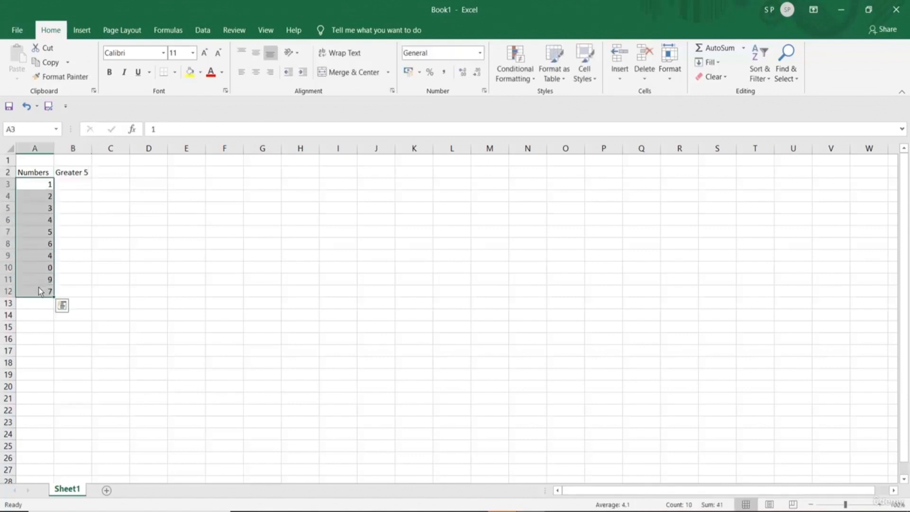
pyautogui.click(524, 81)
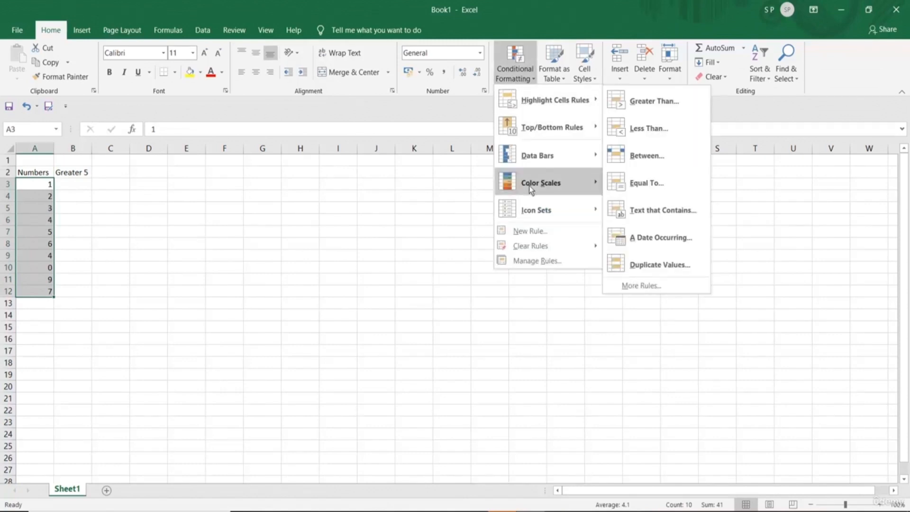
pyautogui.moveTo(528, 102)
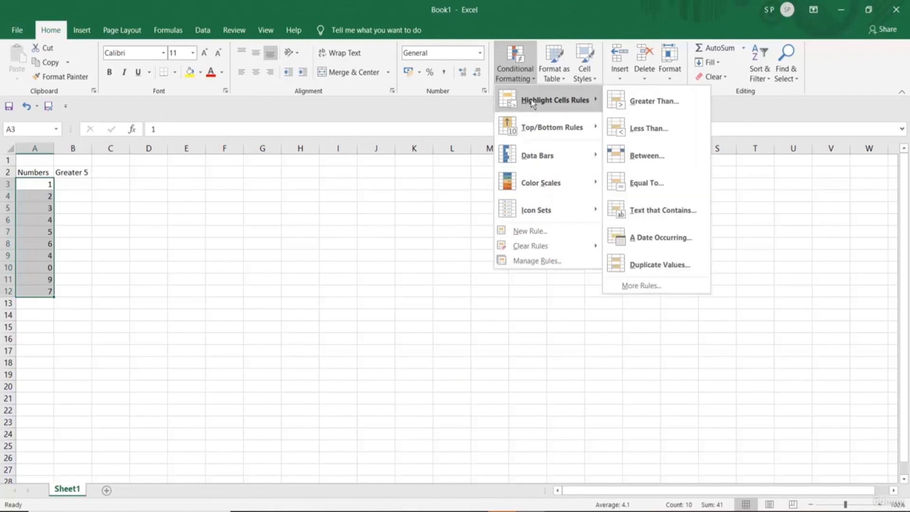
pyautogui.moveTo(555, 129)
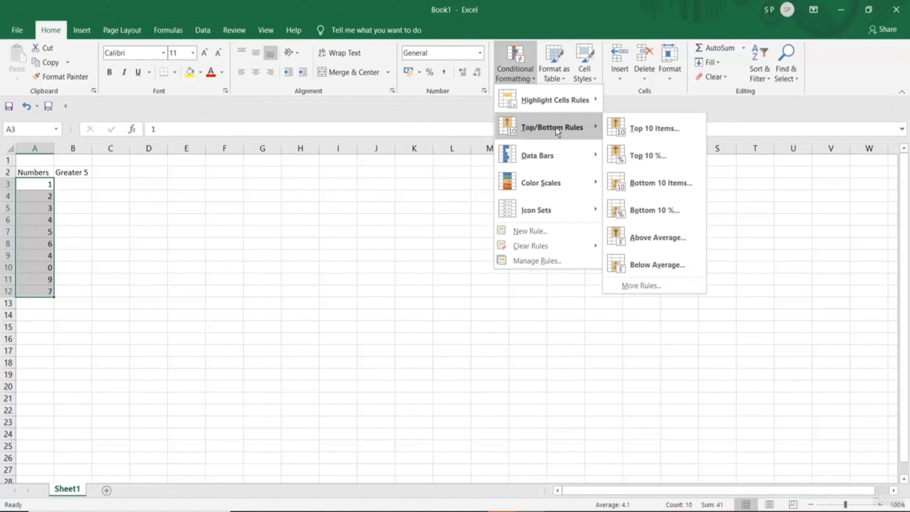
pyautogui.moveTo(544, 159)
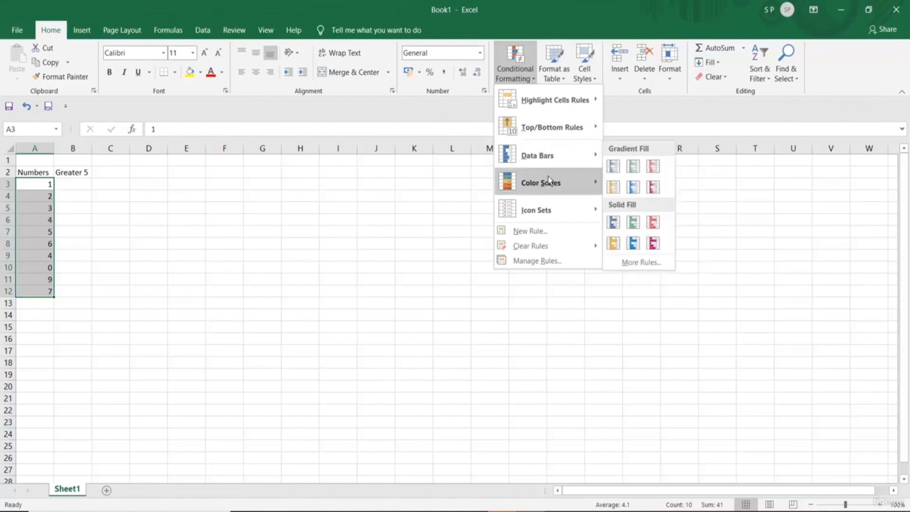
pyautogui.moveTo(564, 210)
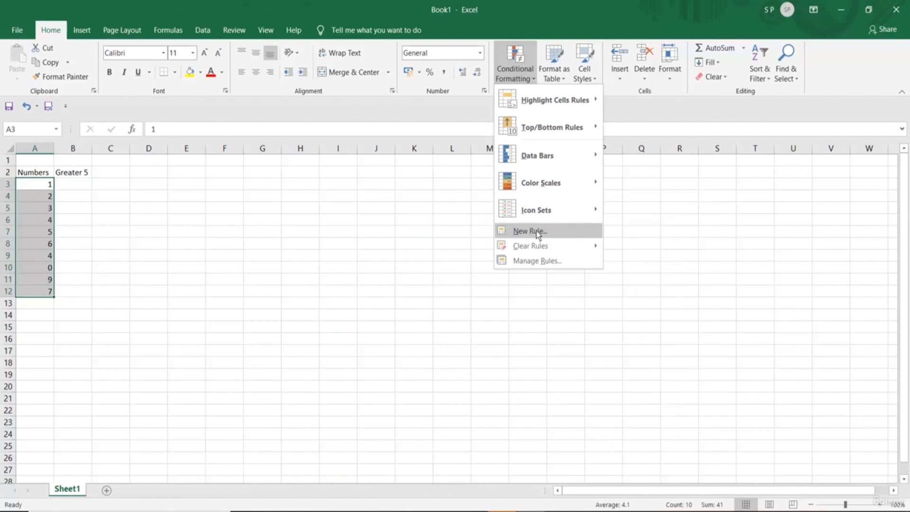
pyautogui.moveTo(543, 248)
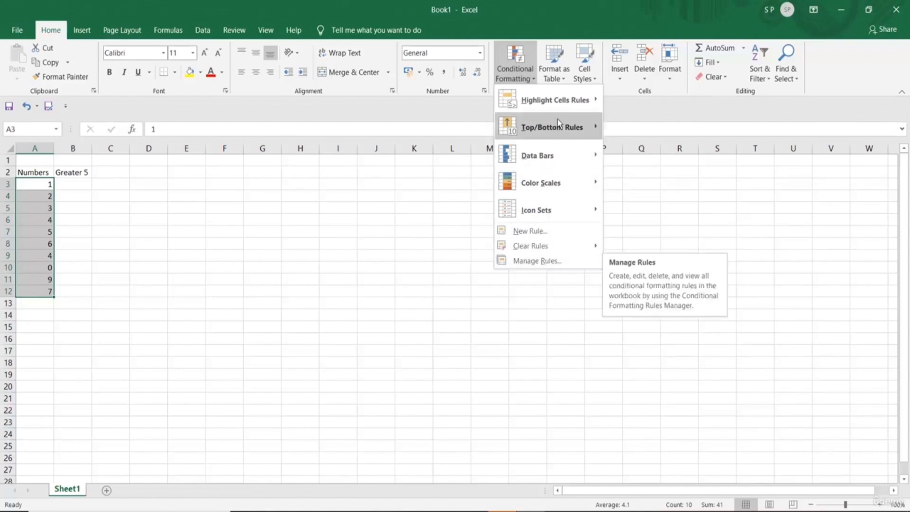
pyautogui.moveTo(557, 106)
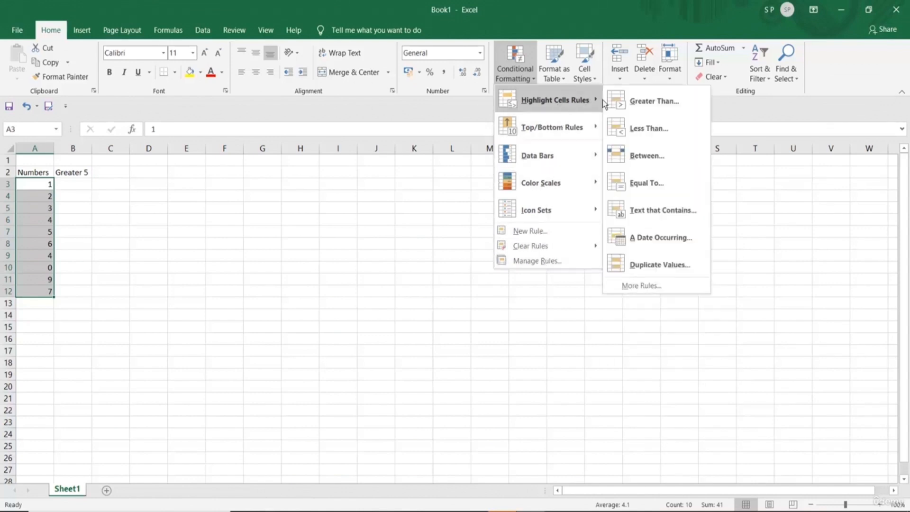
pyautogui.click(656, 103)
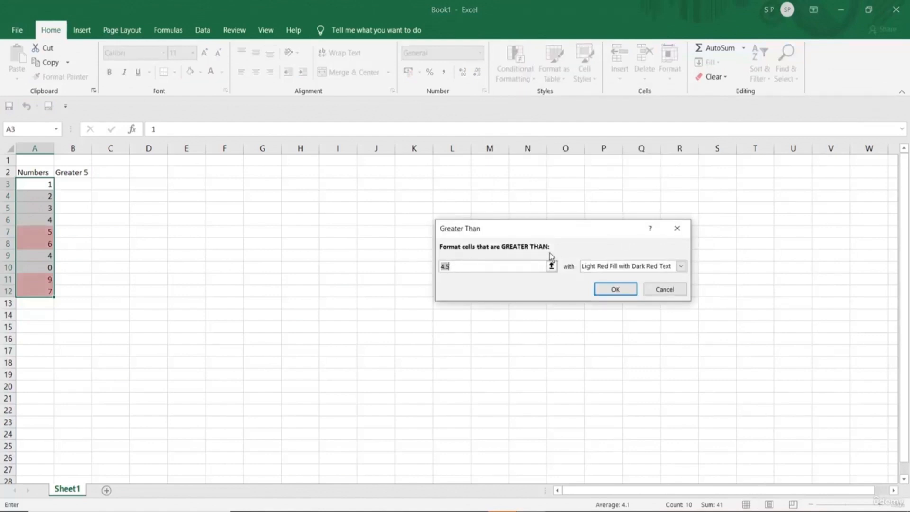
pyautogui.click(470, 266)
pyautogui.write('5')
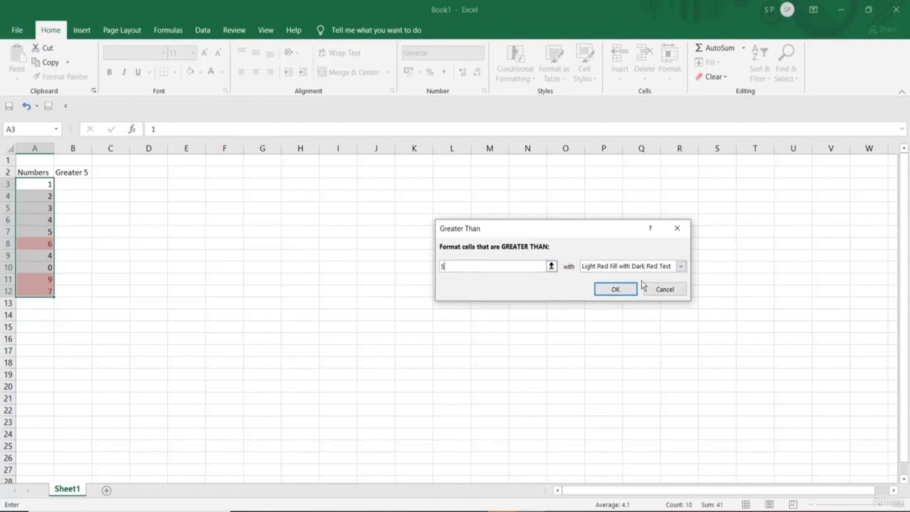
# Choose a custom format for the rule with bold red text, trying strikethrough and leaving it off
pyautogui.click(681, 267)
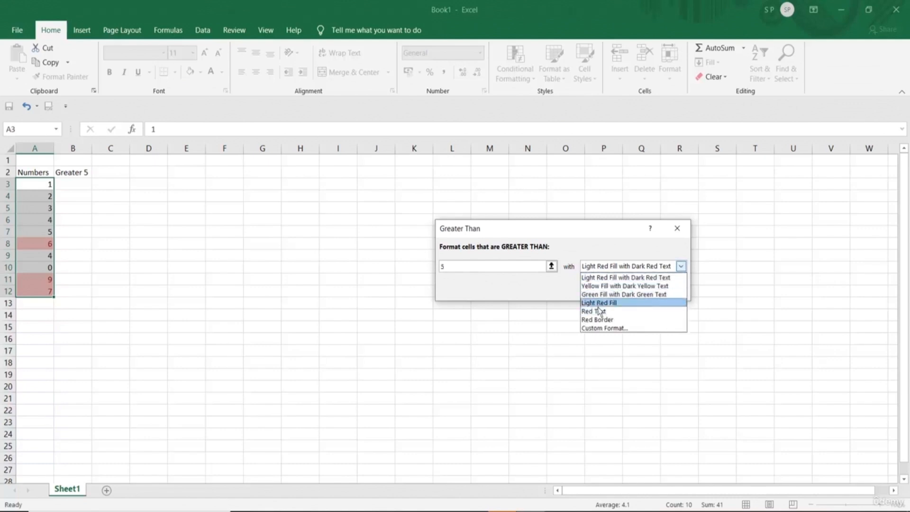
pyautogui.click(604, 328)
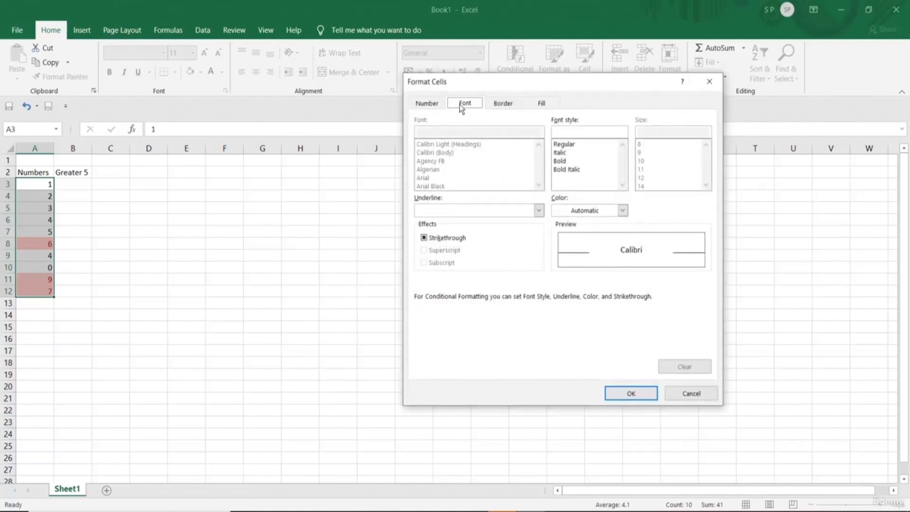
pyautogui.click(563, 162)
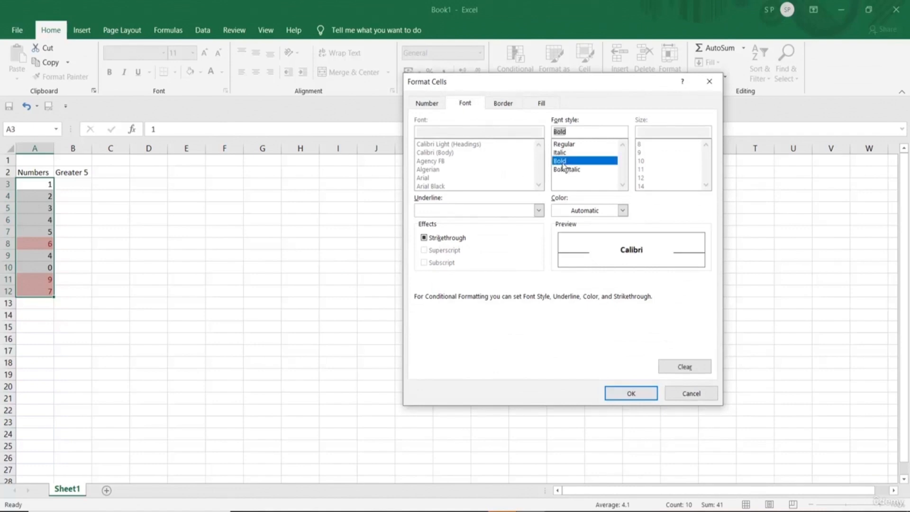
pyautogui.click(622, 211)
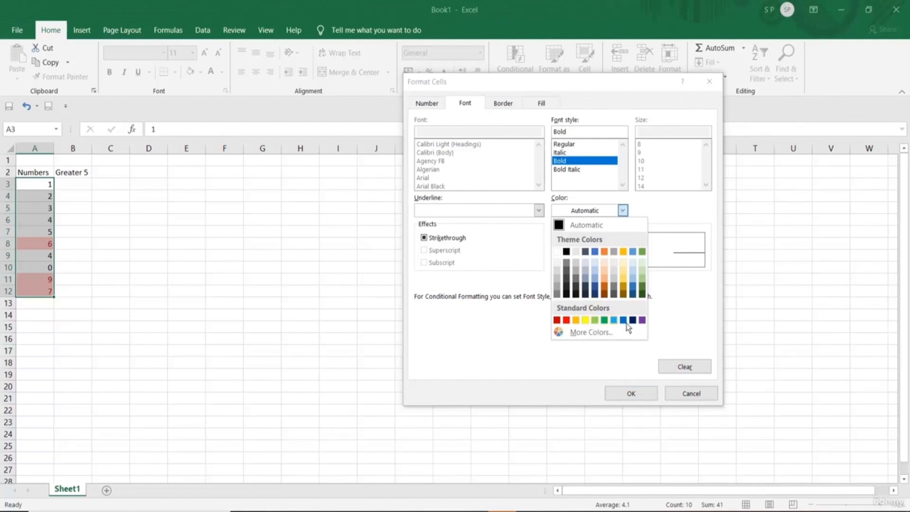
pyautogui.click(566, 320)
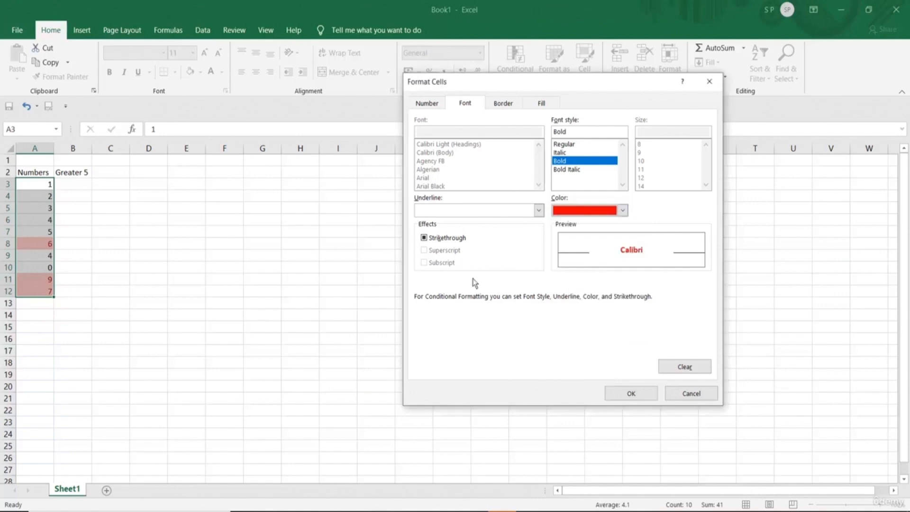
pyautogui.click(424, 238)
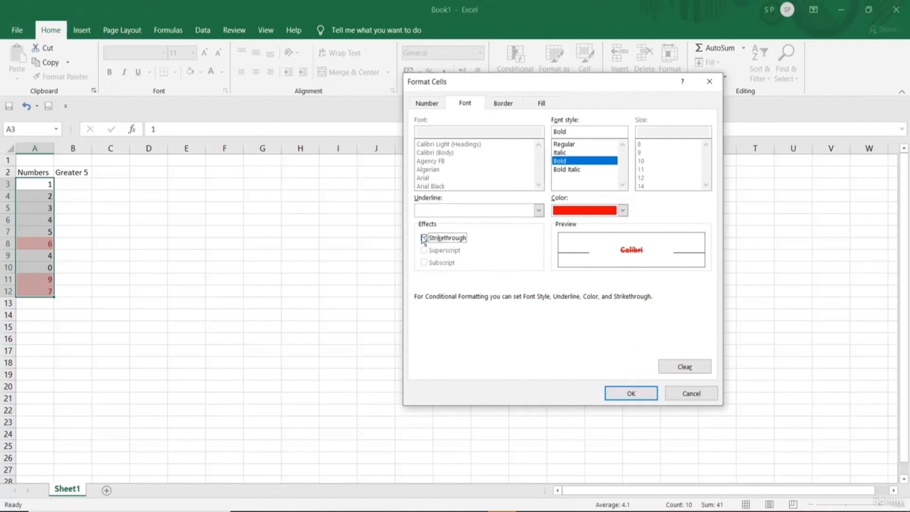
pyautogui.click(424, 238)
# Add a yellow background to the custom format, apply the Greater Than rule and select A8 to check its highlighting
pyautogui.click(535, 104)
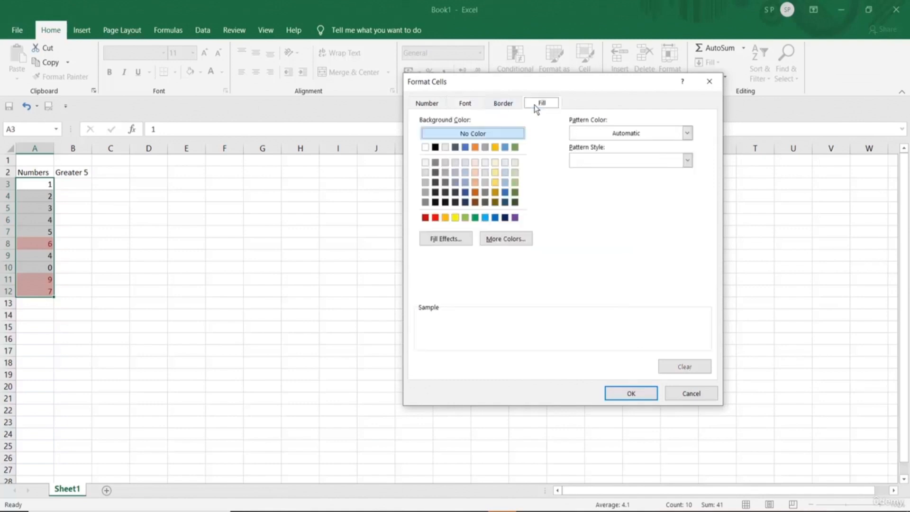
pyautogui.click(453, 217)
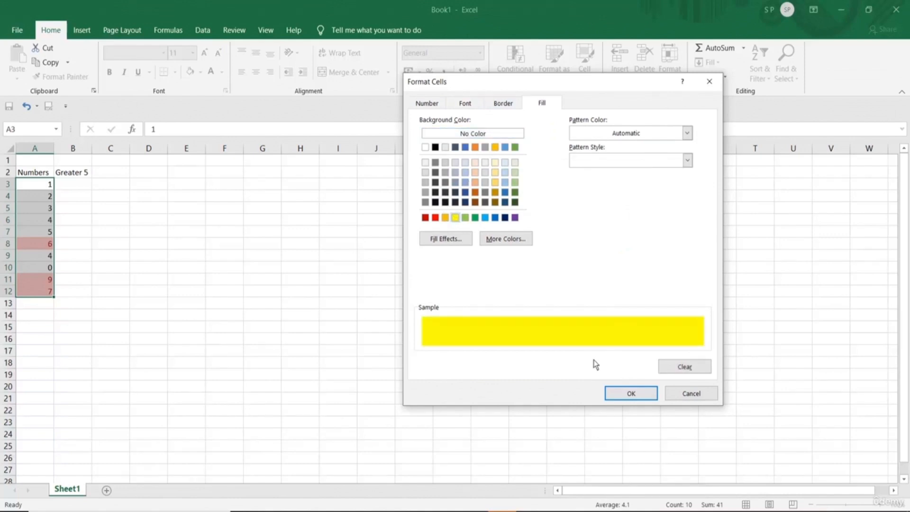
pyautogui.click(612, 394)
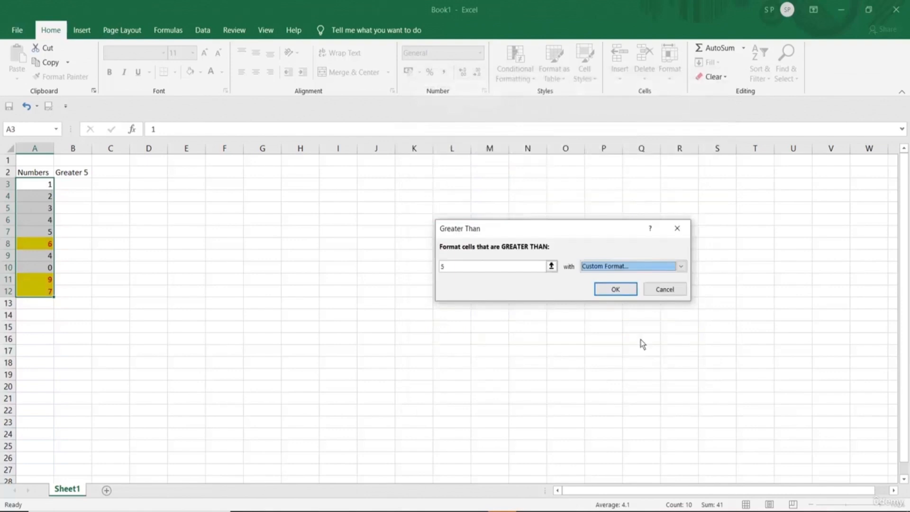
pyautogui.click(616, 289)
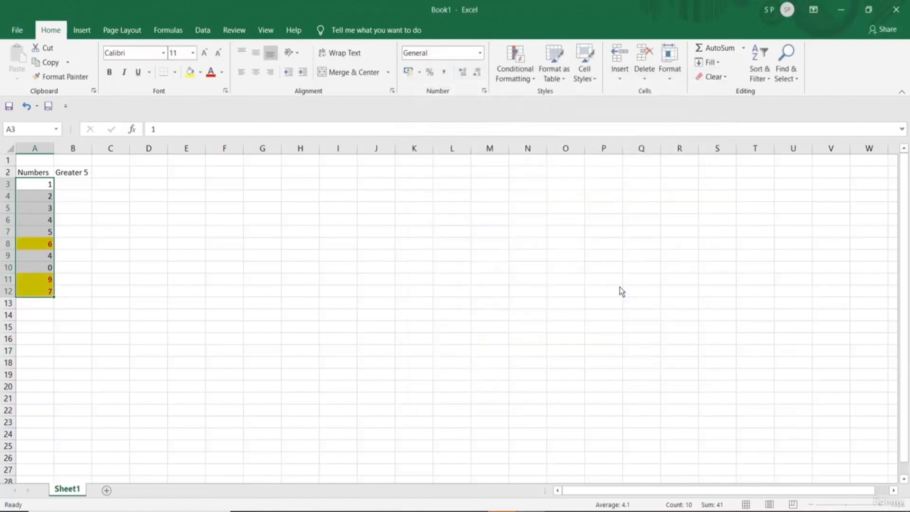
pyautogui.click(97, 201)
pyautogui.click(37, 243)
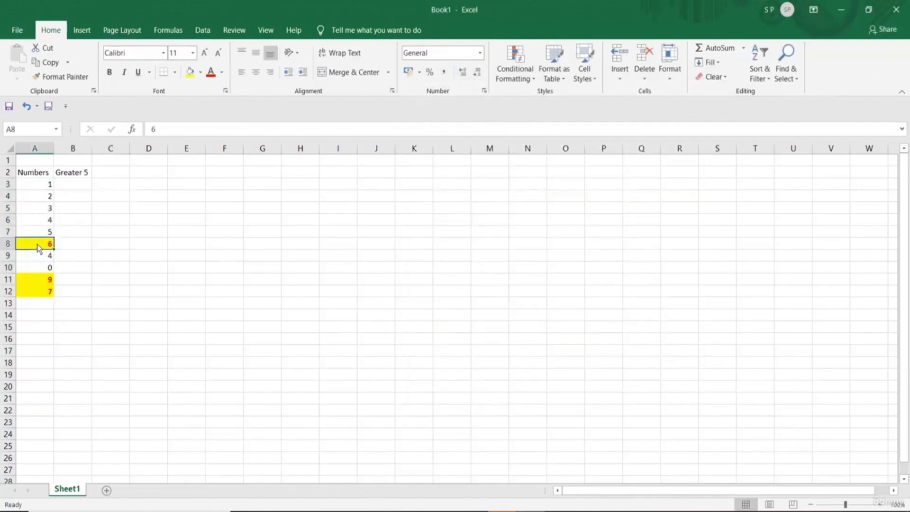
# Check the highlighted cells A11, A12 and A8, and select A3:A12 to point out the formatted range
pyautogui.click(40, 279)
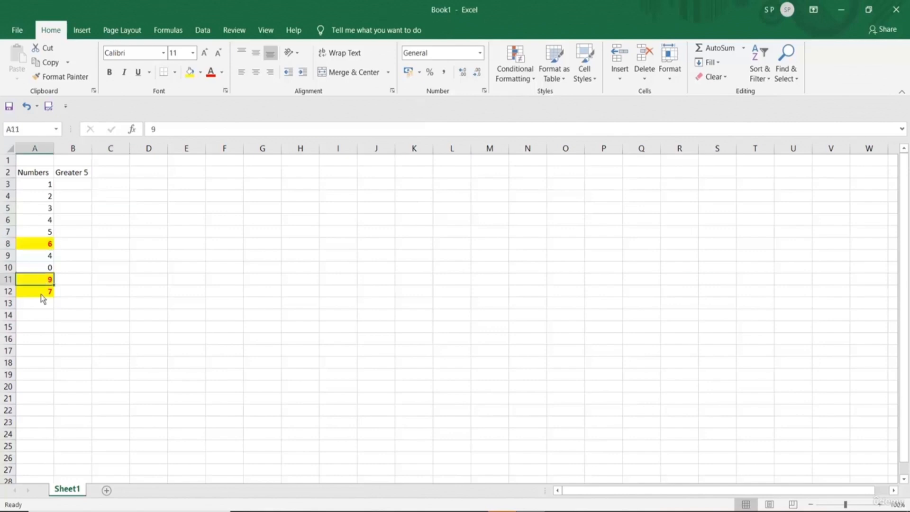
pyautogui.click(41, 294)
pyautogui.click(36, 243)
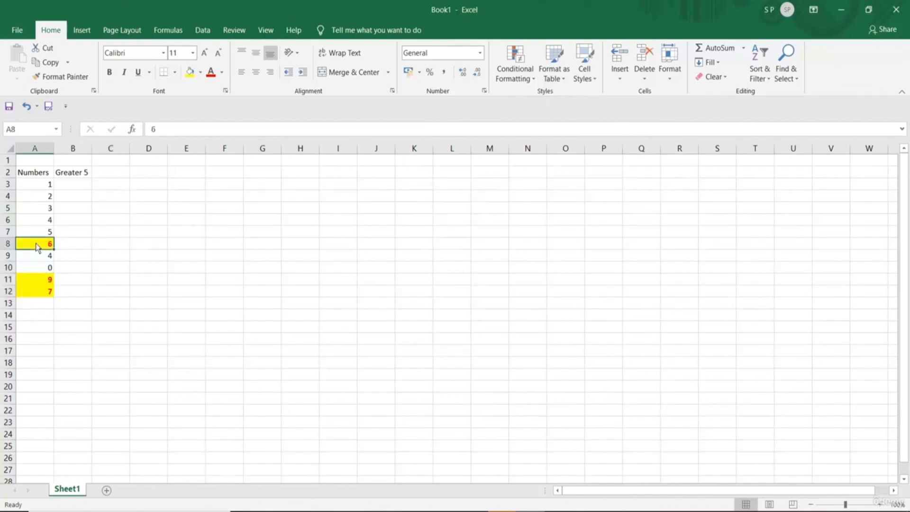
pyautogui.moveTo(34, 184); pyautogui.dragTo(38, 294)
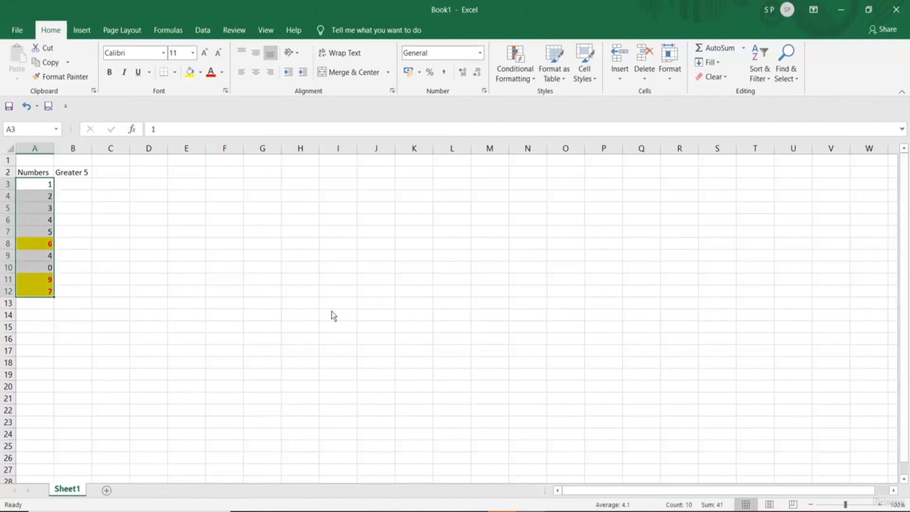
# Enter the heading Values in A15 with 12, 34, 23, 67, 89, 33, 45, 78, 88, 1 and 2 below it in A16:A26
pyautogui.click(33, 328)
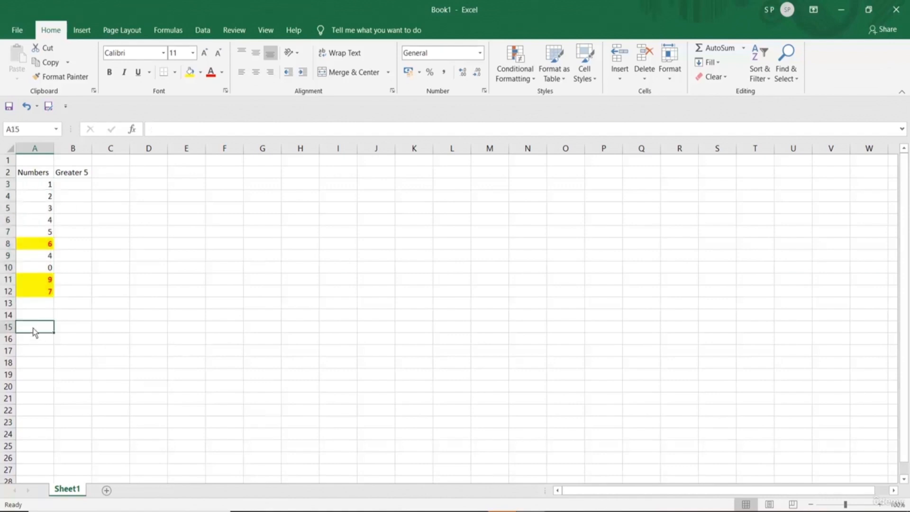
pyautogui.write('Values')
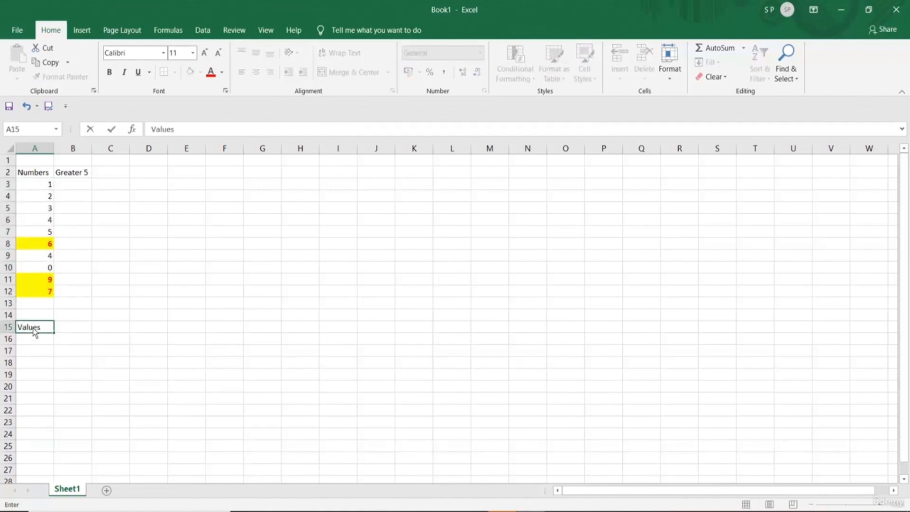
pyautogui.press('Return')
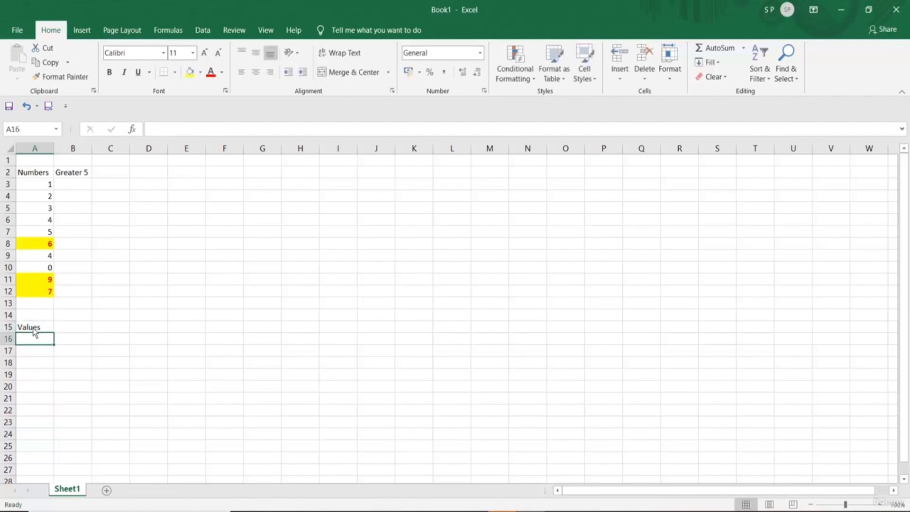
pyautogui.write('12')
pyautogui.press('Return')
pyautogui.write('34')
pyautogui.press('Return')
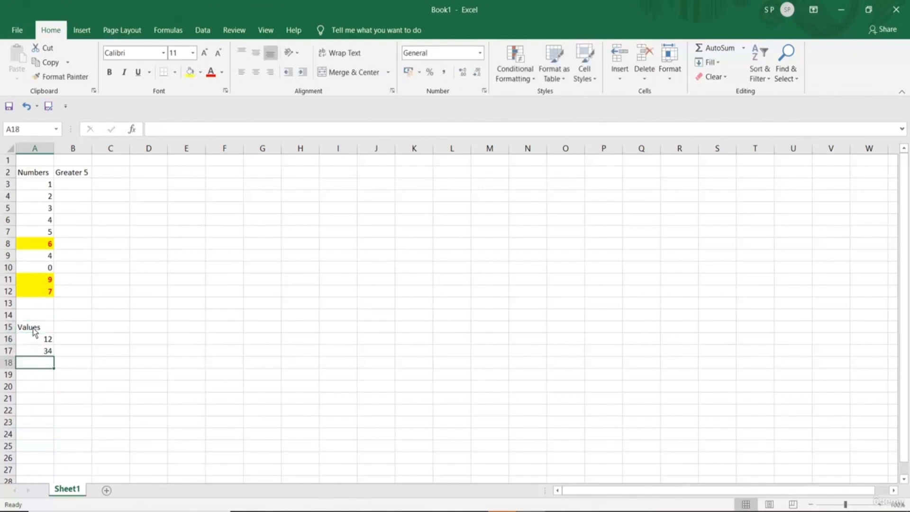
pyautogui.write('23')
pyautogui.press('Return')
pyautogui.write('67')
pyautogui.press('Return')
pyautogui.write('89')
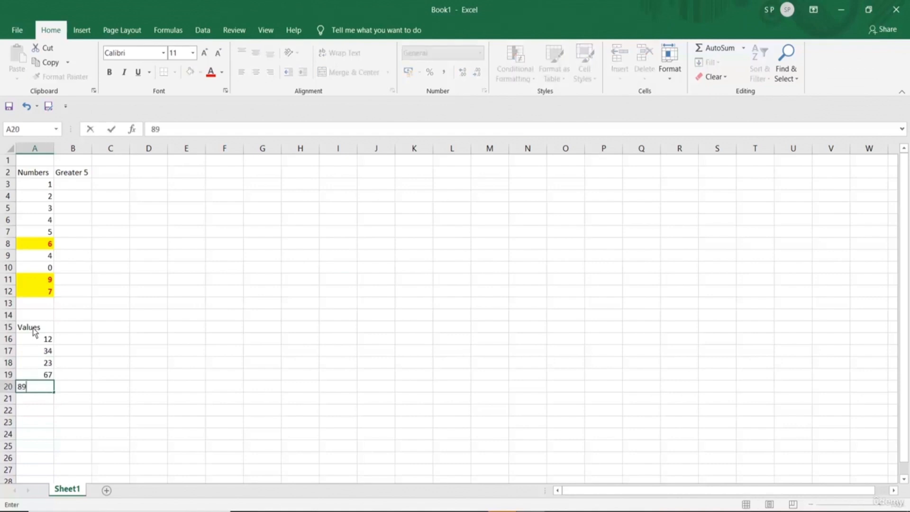
pyautogui.press('Return')
pyautogui.write('33')
pyautogui.press('Return')
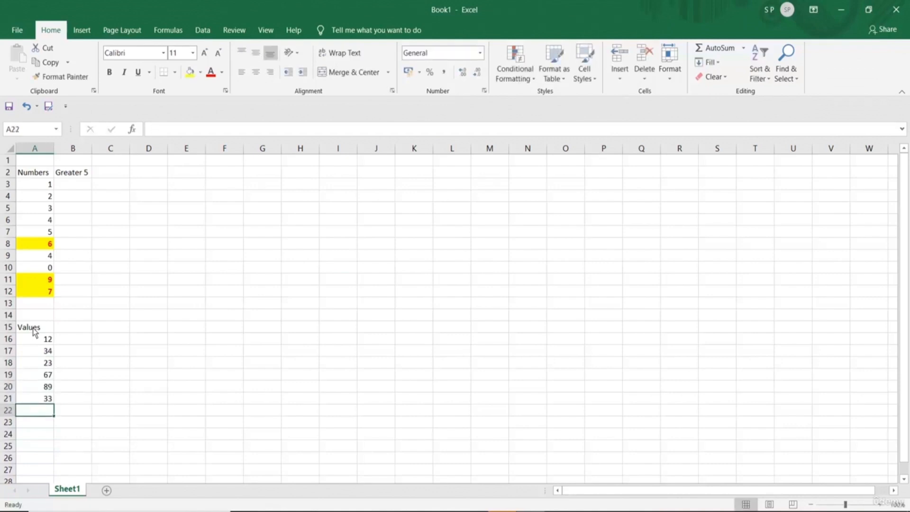
pyautogui.write('45')
pyautogui.press('Return')
pyautogui.write('78')
pyautogui.press('Return')
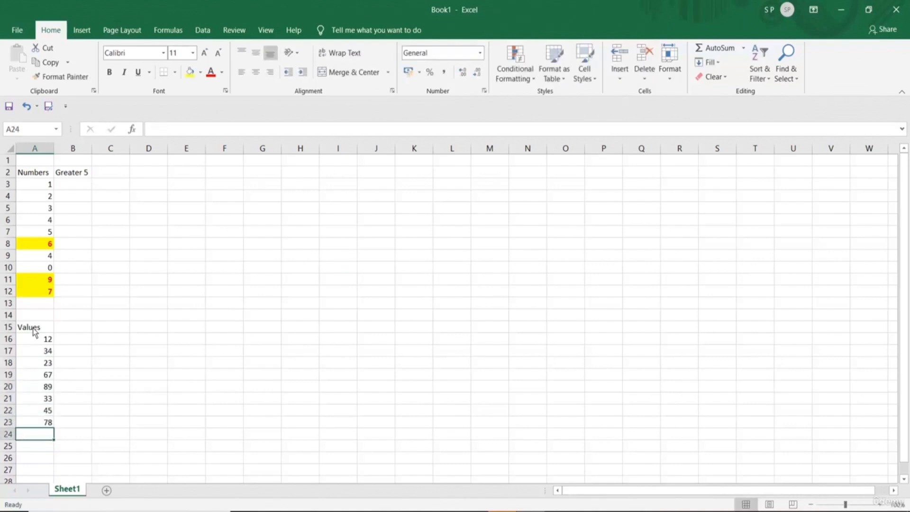
pyautogui.write('88')
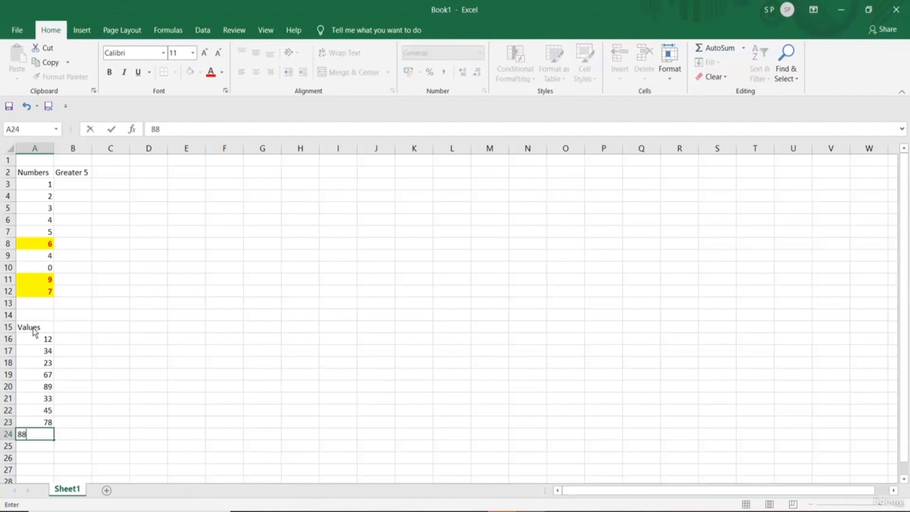
pyautogui.press('Return')
pyautogui.write('1')
pyautogui.press('Return')
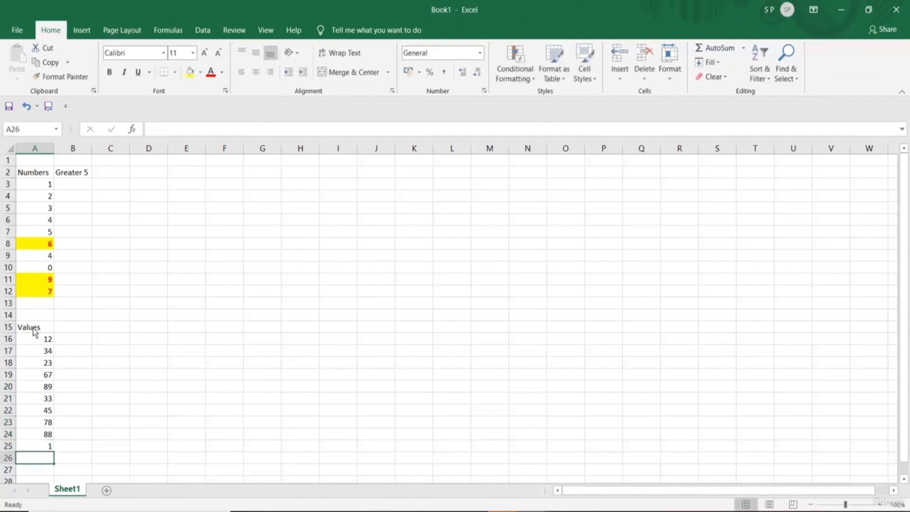
pyautogui.write('2')
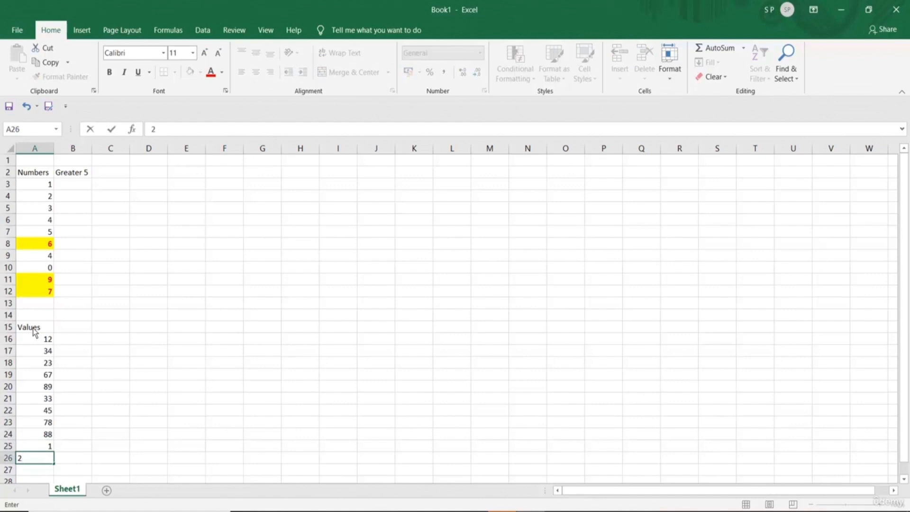
# Enter the range limits beside the Values heading, 0 in B15 and 22 in C15
pyautogui.click(79, 326)
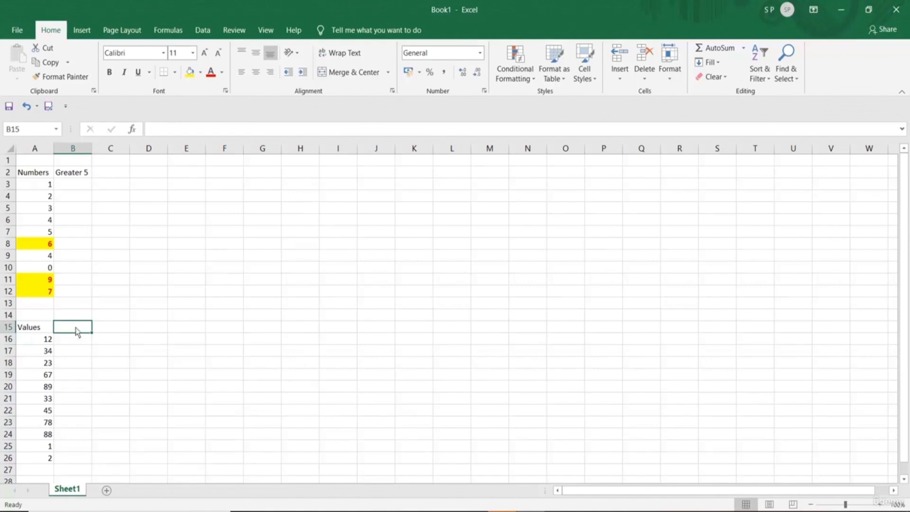
pyautogui.write('0')
pyautogui.click(110, 332)
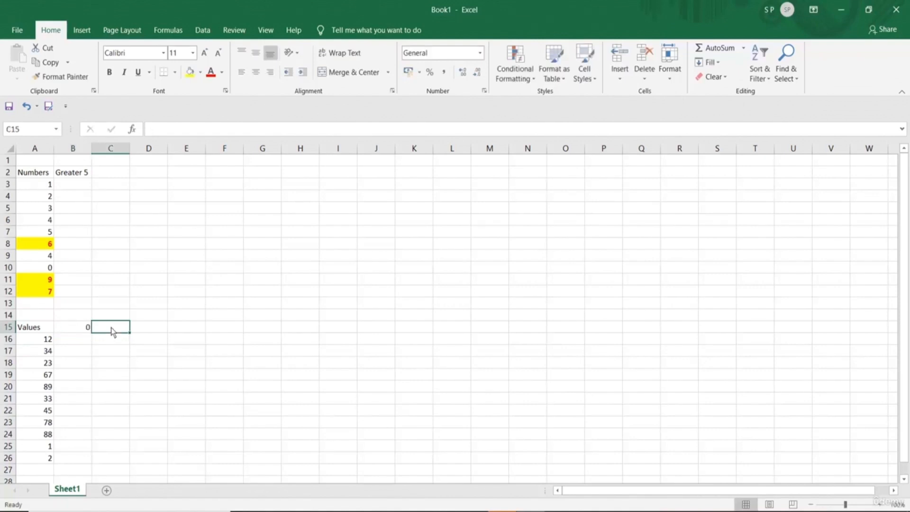
pyautogui.click(80, 329)
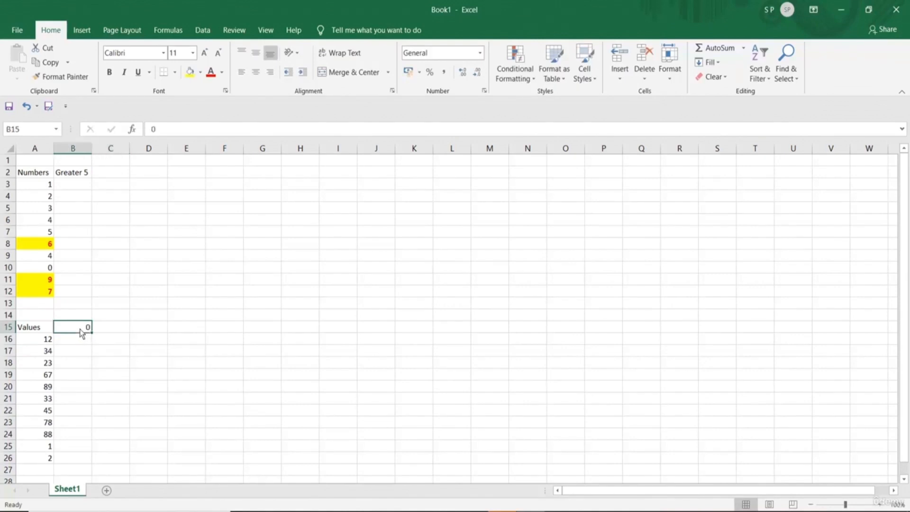
pyautogui.click(121, 329)
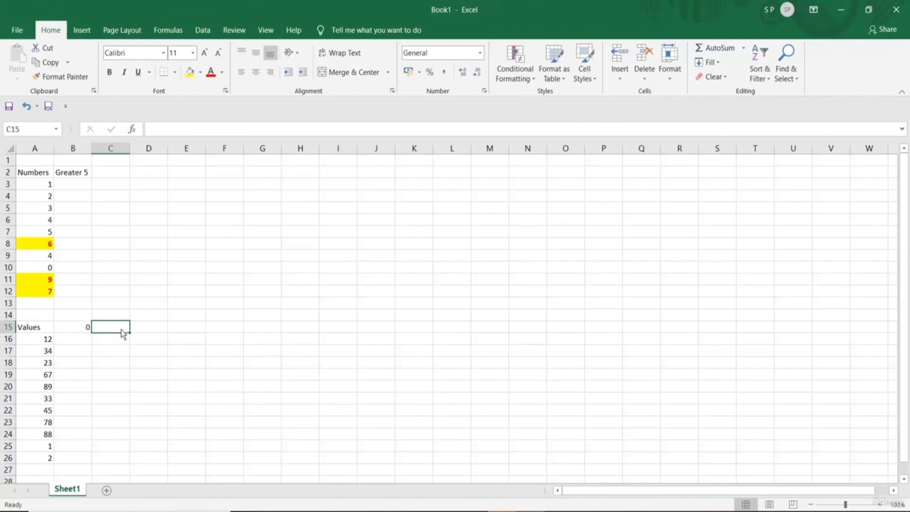
pyautogui.write('22')
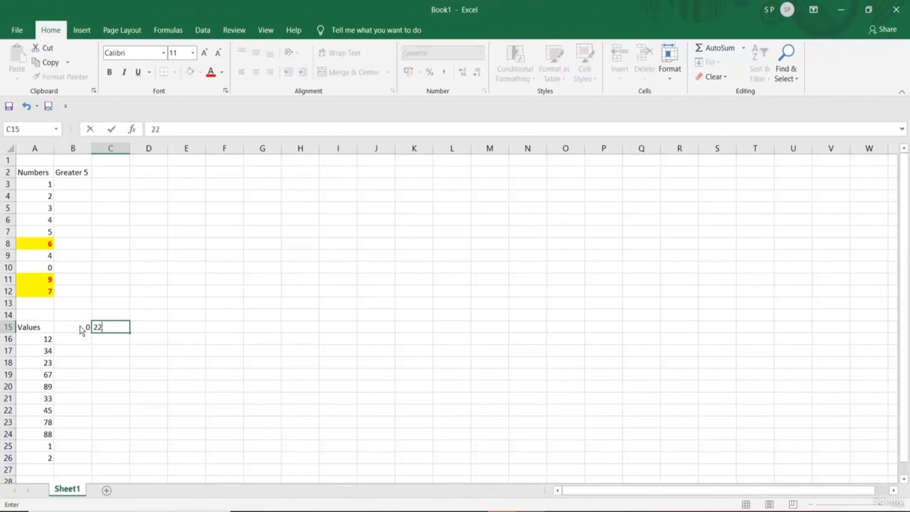
pyautogui.click(81, 327)
pyautogui.click(109, 330)
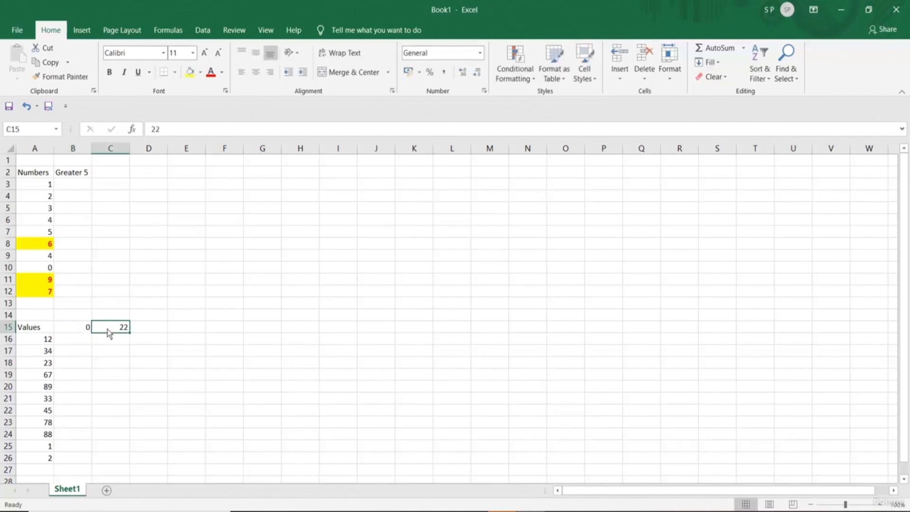
pyautogui.click(71, 328)
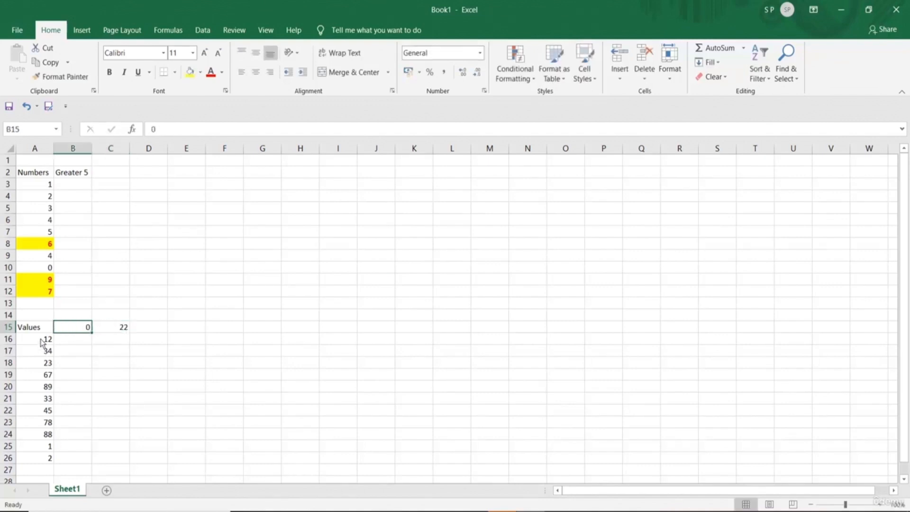
# Apply a Between highlight rule to A16:A26 with =$B$15 and =$C$15 as limits, using Light Red Fill with Dark Red Text
pyautogui.moveTo(42, 343); pyautogui.dragTo(50, 459)
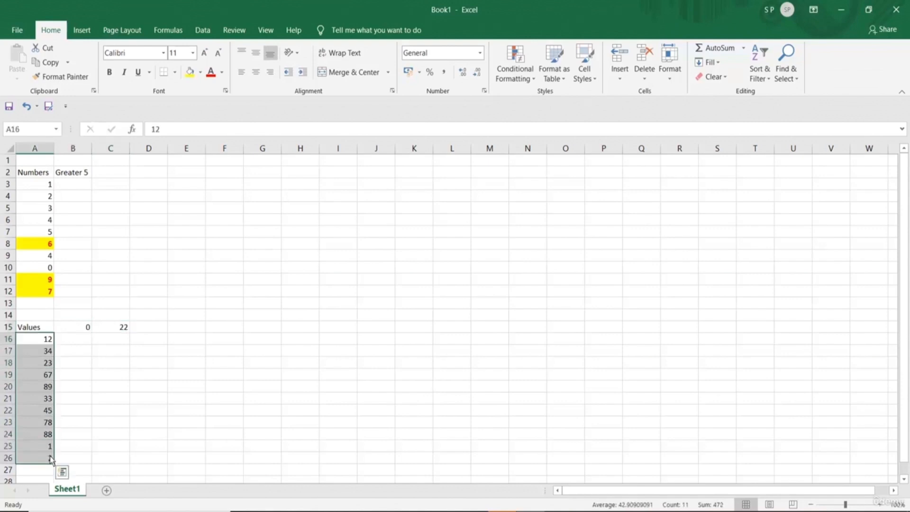
pyautogui.click(523, 80)
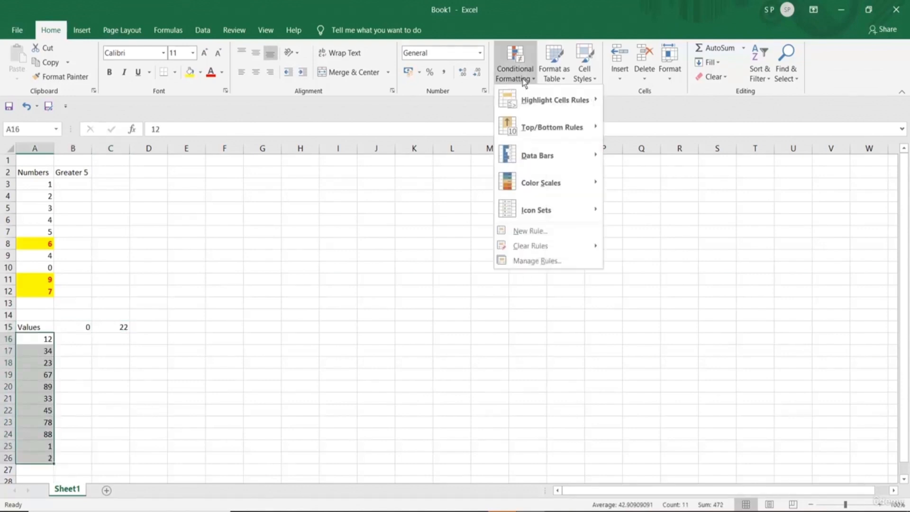
pyautogui.moveTo(536, 102)
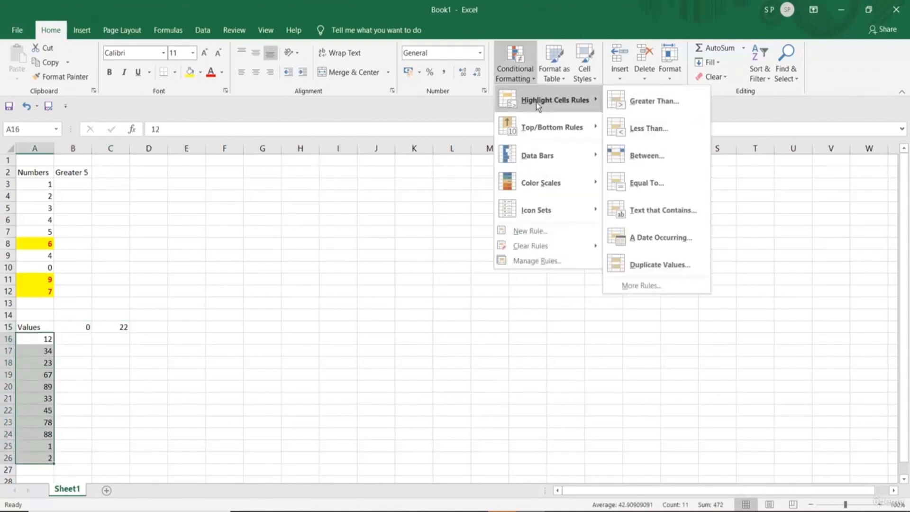
pyautogui.click(644, 157)
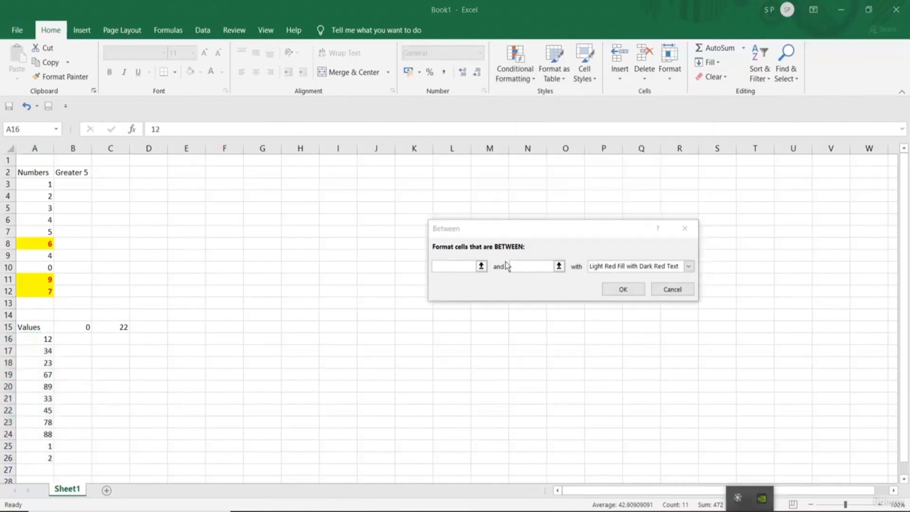
pyautogui.click(482, 266)
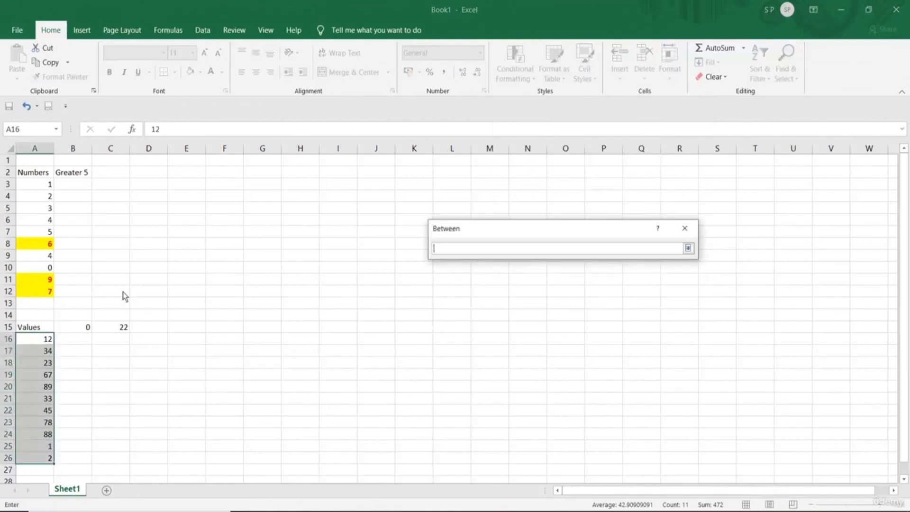
pyautogui.click(84, 328)
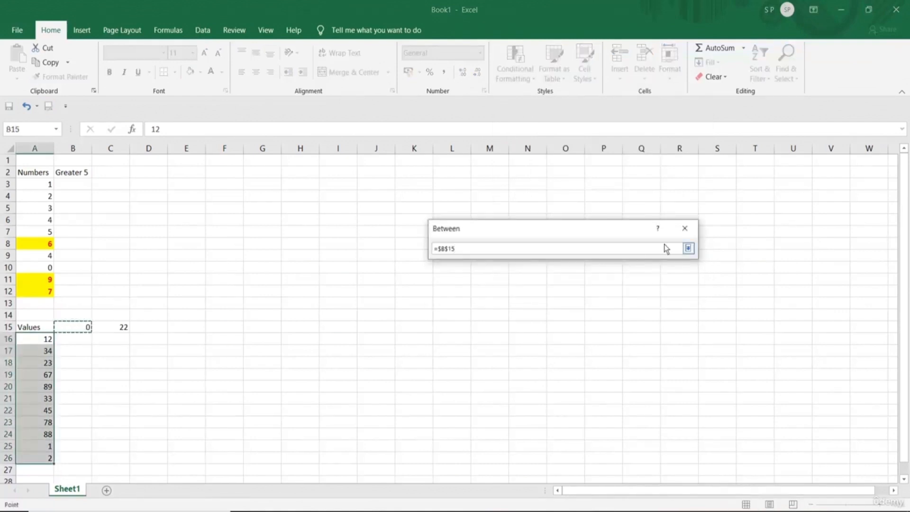
pyautogui.click(688, 248)
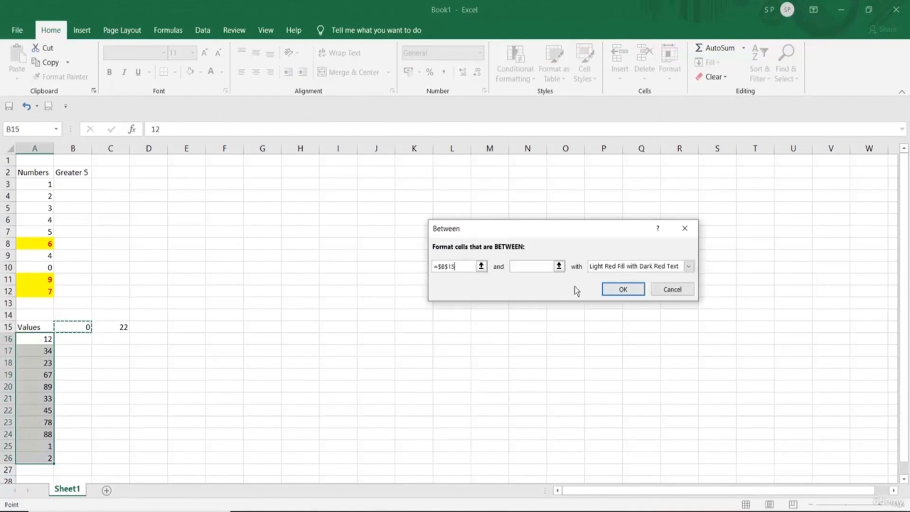
pyautogui.click(557, 266)
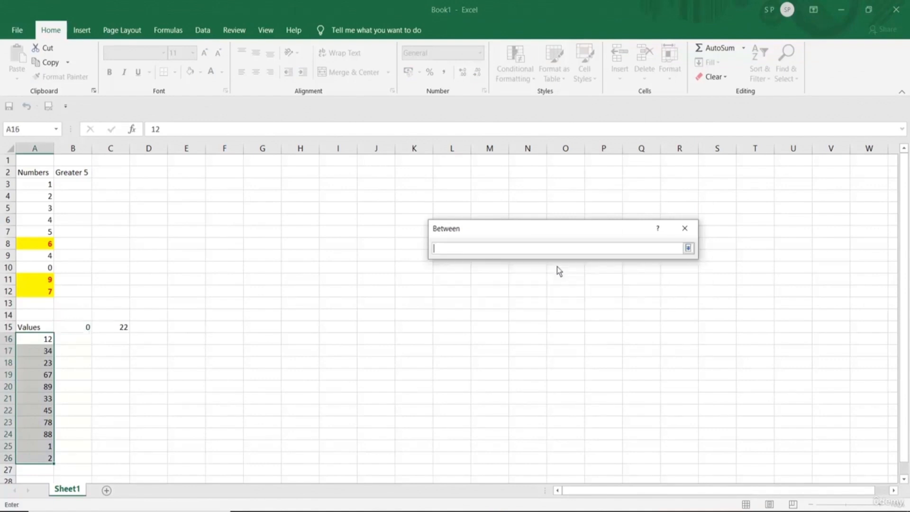
pyautogui.click(122, 332)
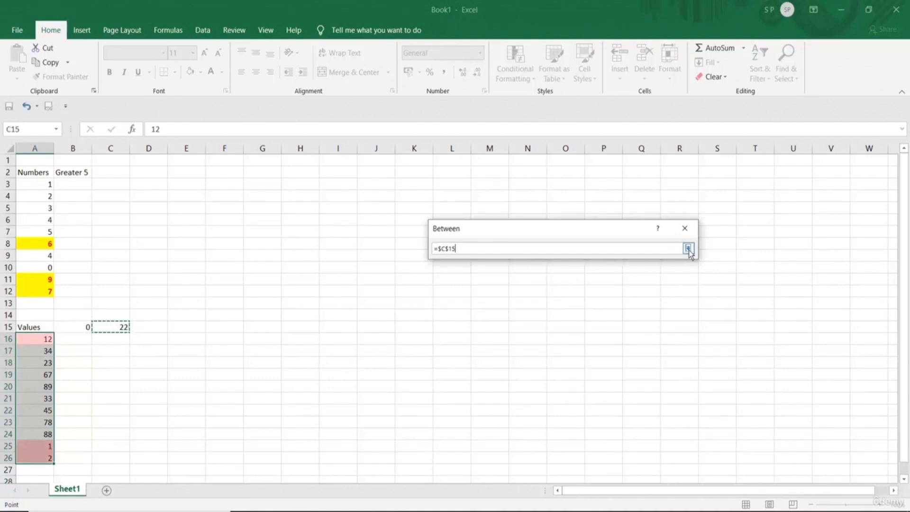
pyautogui.click(689, 249)
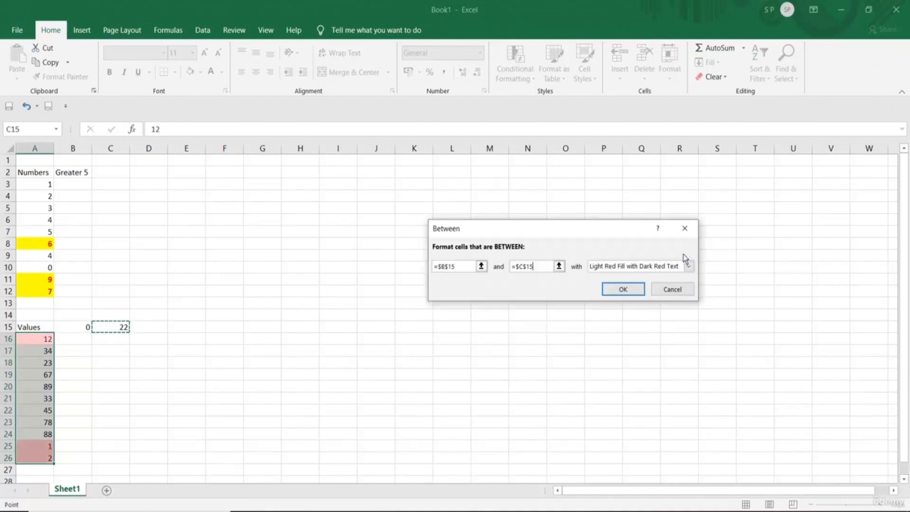
pyautogui.click(624, 290)
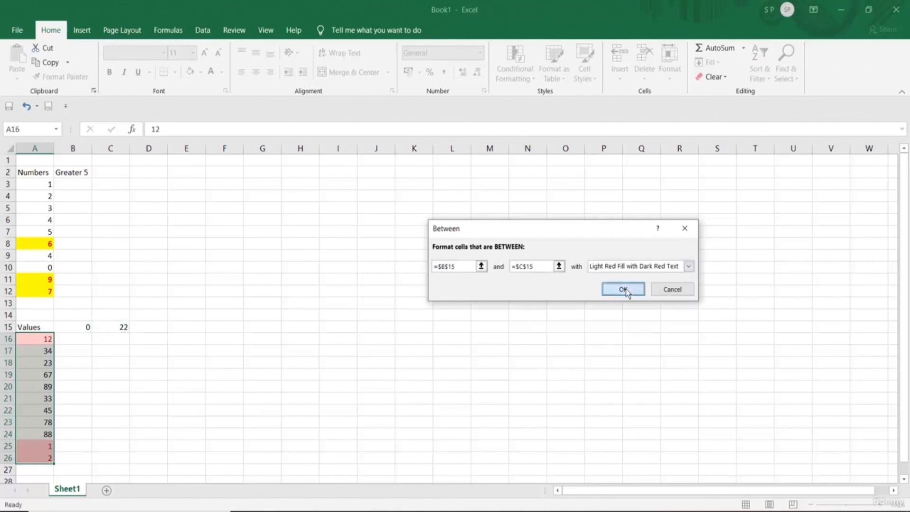
pyautogui.click(81, 343)
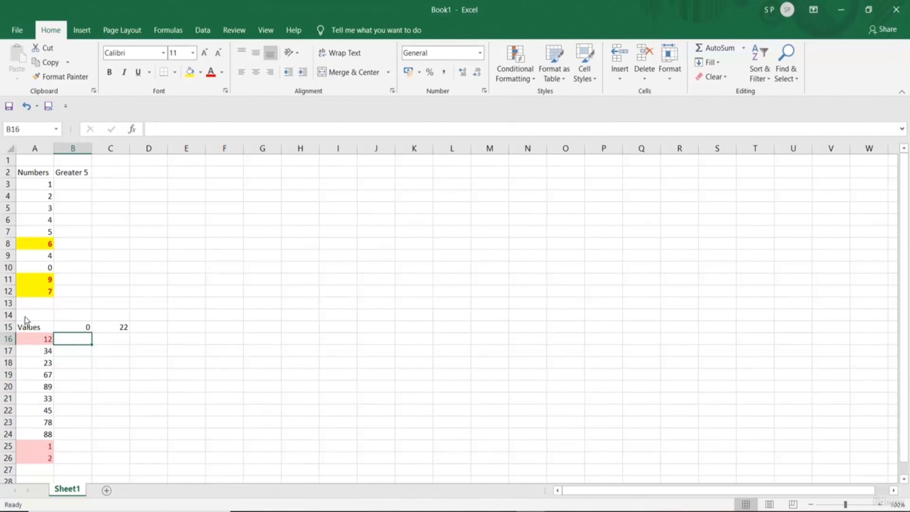
# Clear the conditional formatting rules from the selected cells A16:A26 under the Values heading
pyautogui.moveTo(36, 339); pyautogui.dragTo(47, 460)
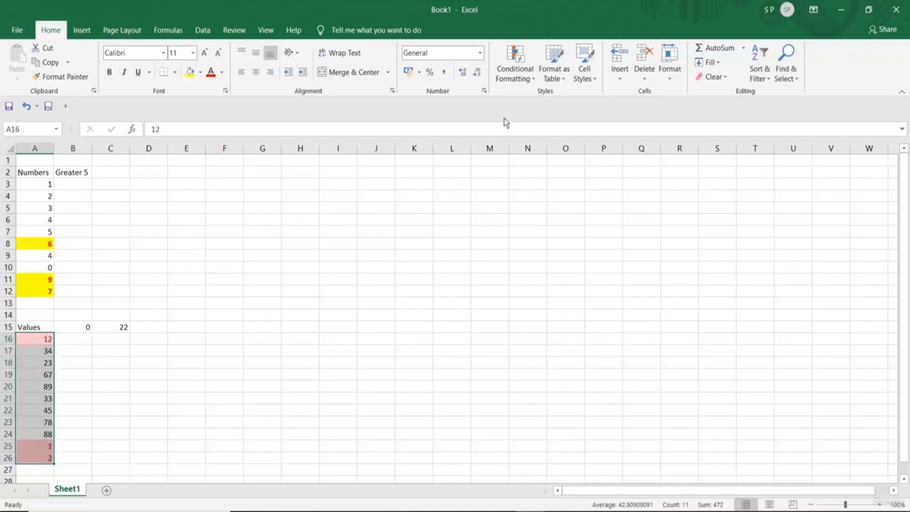
pyautogui.click(521, 85)
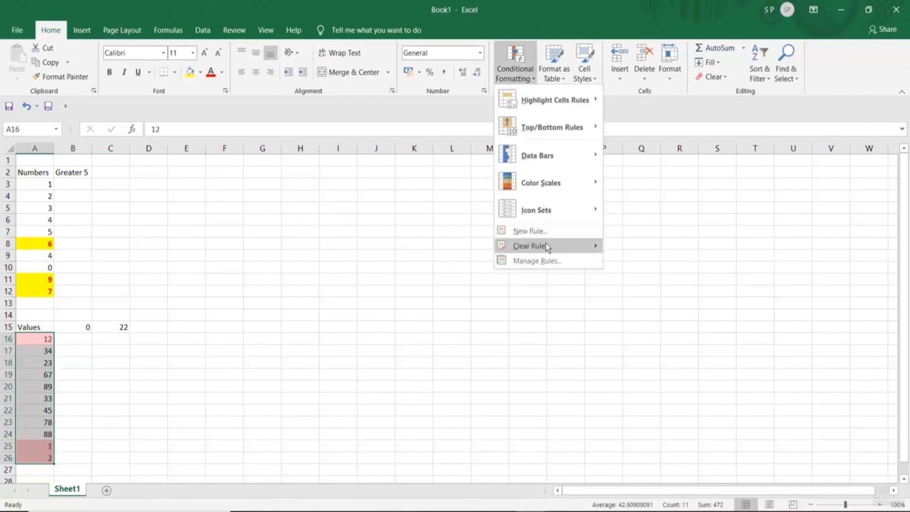
pyautogui.moveTo(545, 244)
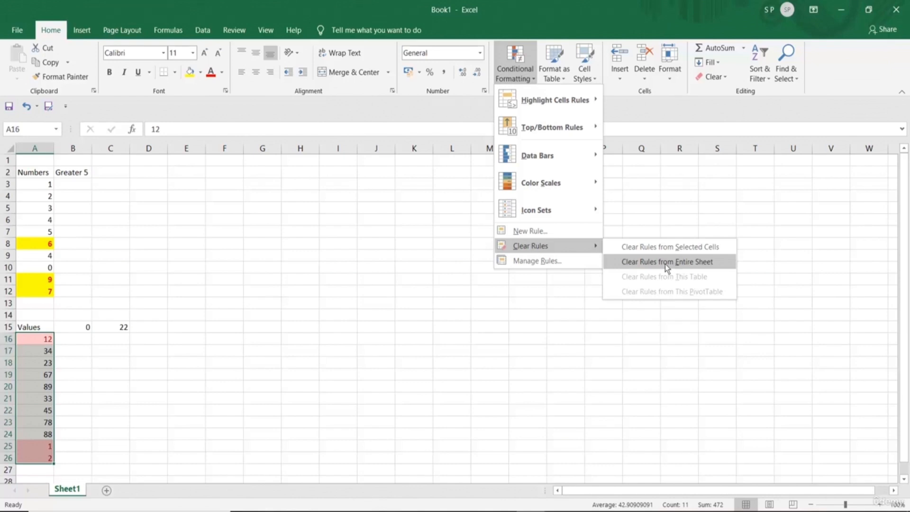
pyautogui.click(643, 248)
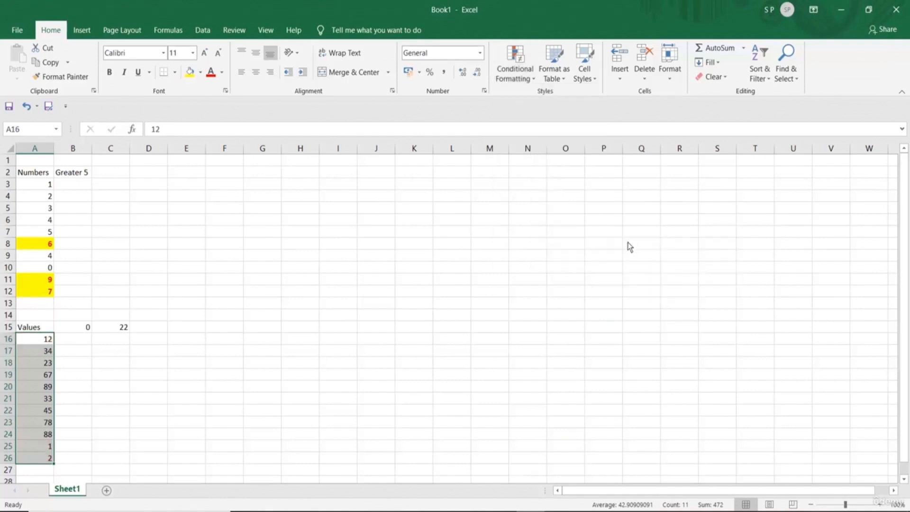
# Clear the conditional formatting rules from the entire sheet
pyautogui.click(84, 350)
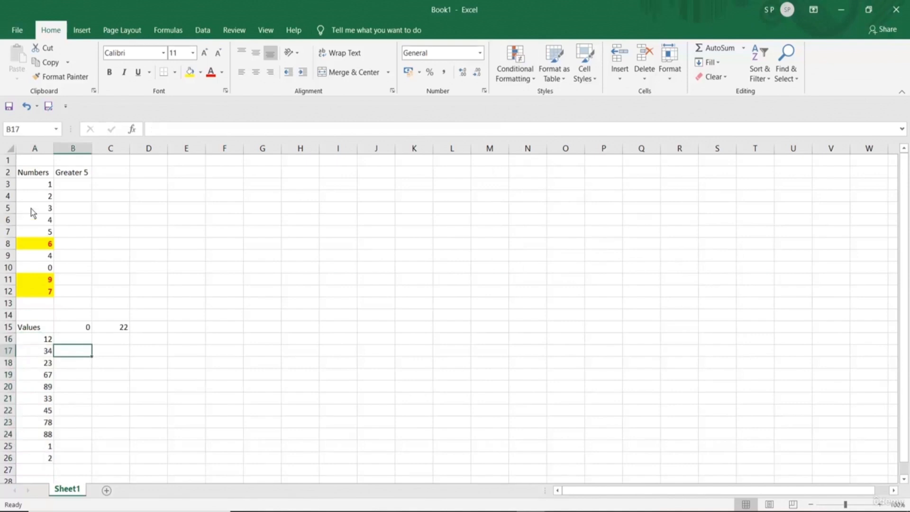
pyautogui.click(519, 77)
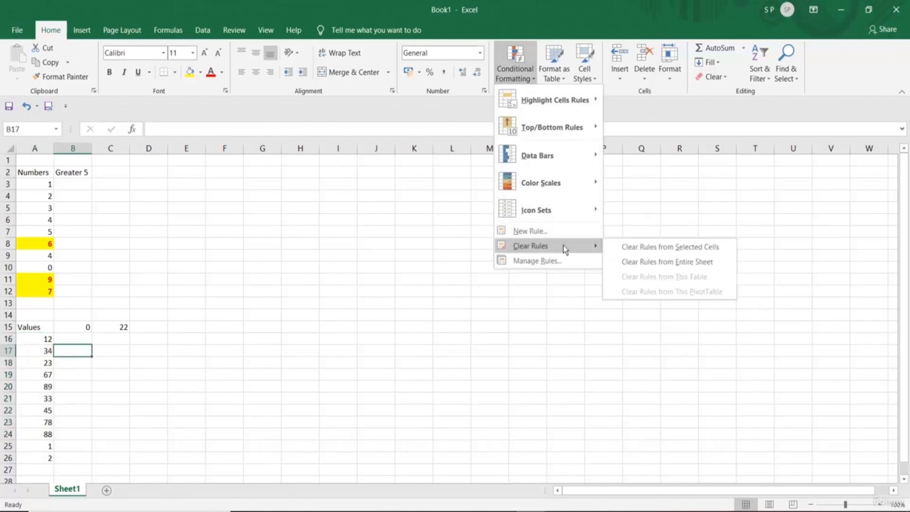
pyautogui.click(638, 263)
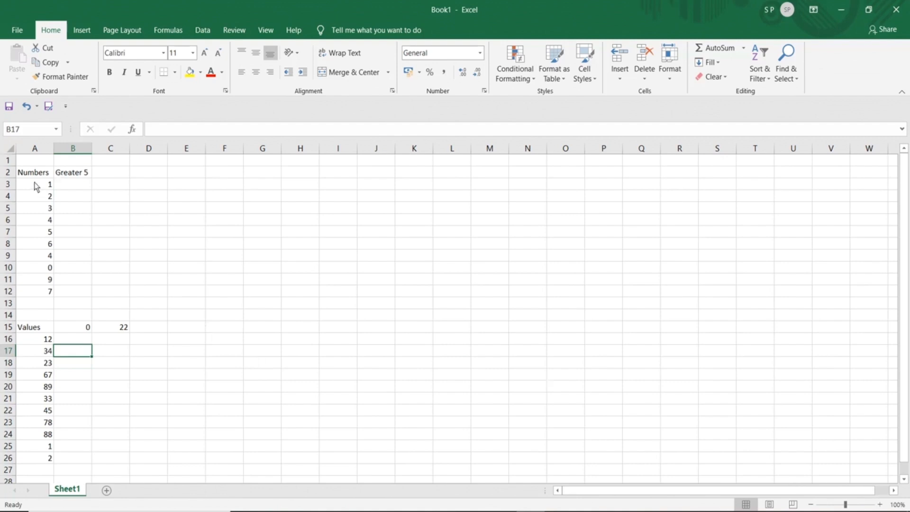
# Apply a Greater Than 5 highlight rule to A3:A12 using Light Red Fill with Dark Red Text
pyautogui.moveTo(35, 185); pyautogui.dragTo(37, 291)
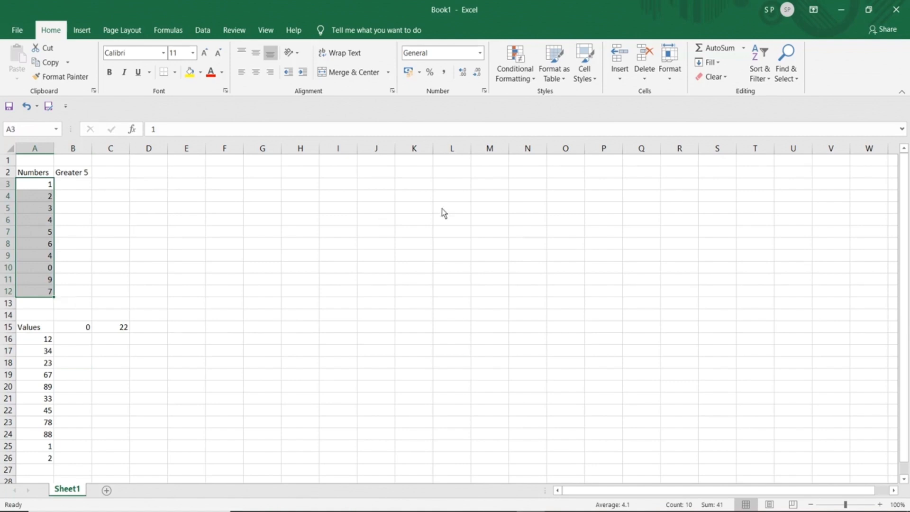
pyautogui.click(525, 85)
pyautogui.moveTo(545, 99)
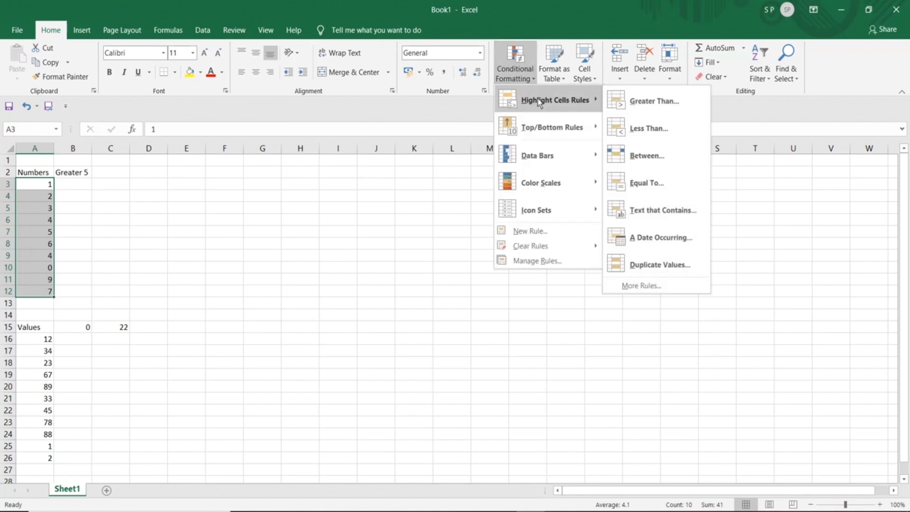
pyautogui.click(658, 101)
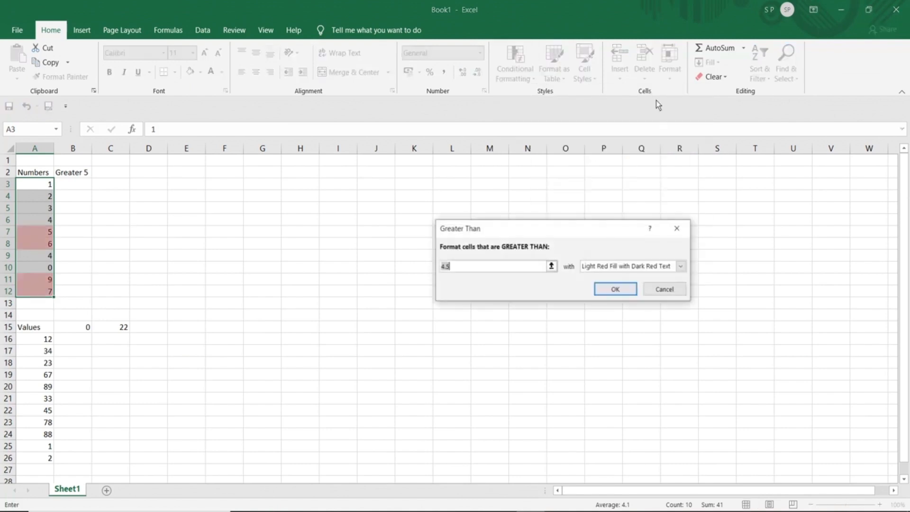
pyautogui.write('5')
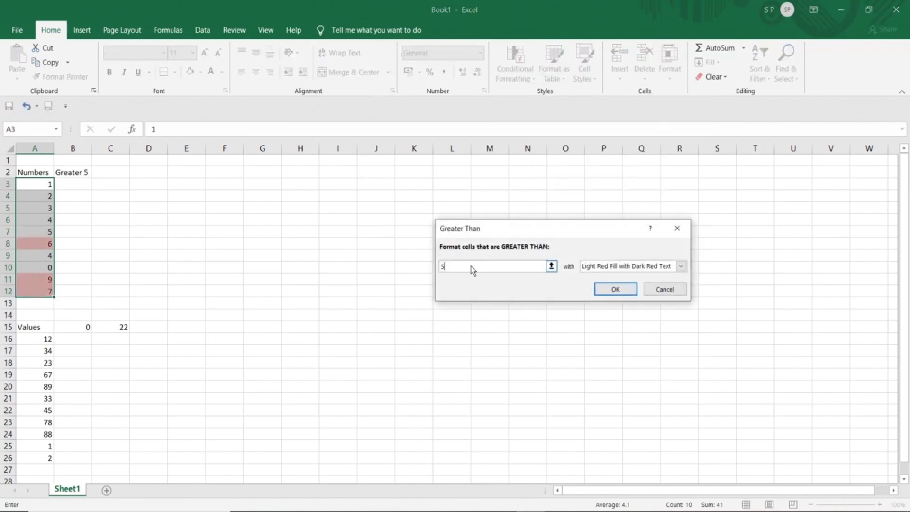
pyautogui.click(615, 290)
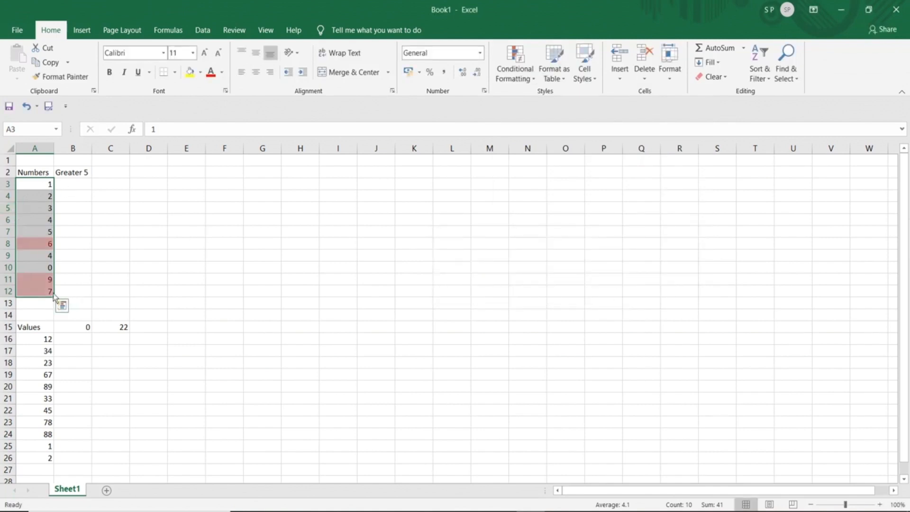
# Edit the Cell Value > 5 rule for A3:A12 through the rules manager and change its fill colour to green
pyautogui.click(512, 77)
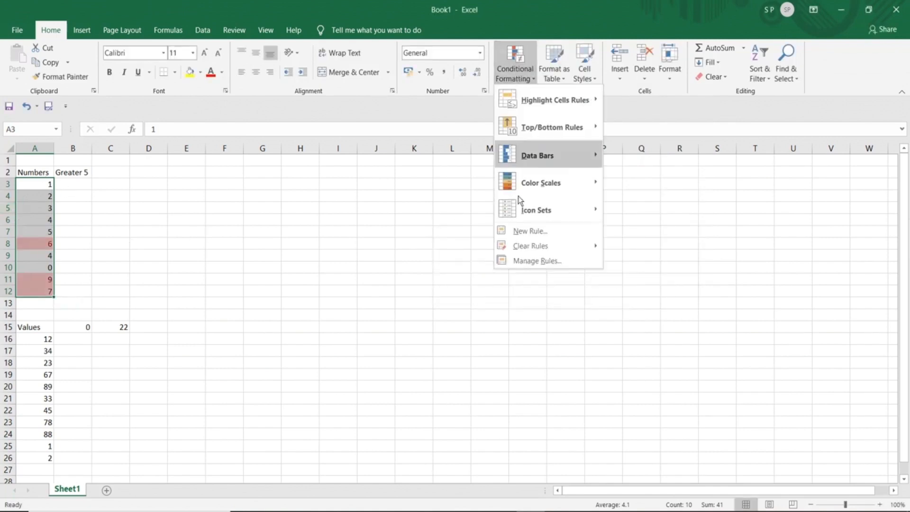
pyautogui.click(567, 260)
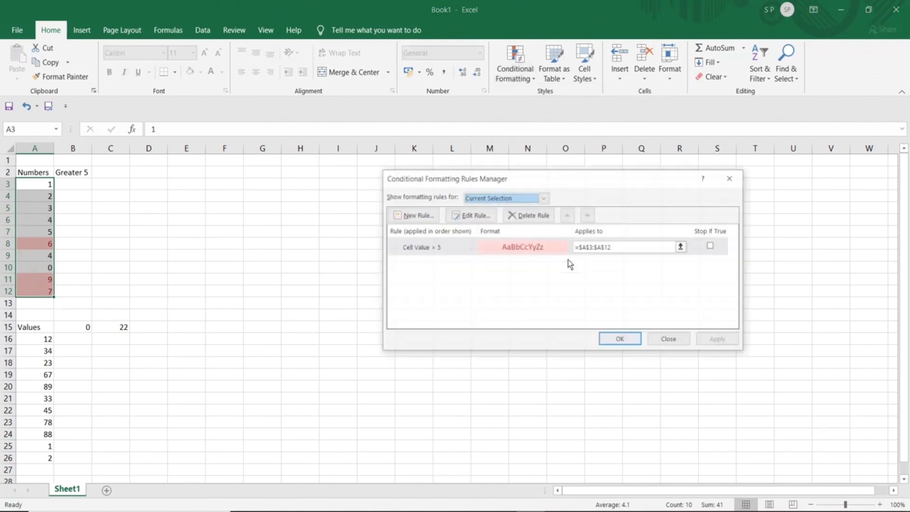
pyautogui.doubleClick(445, 248)
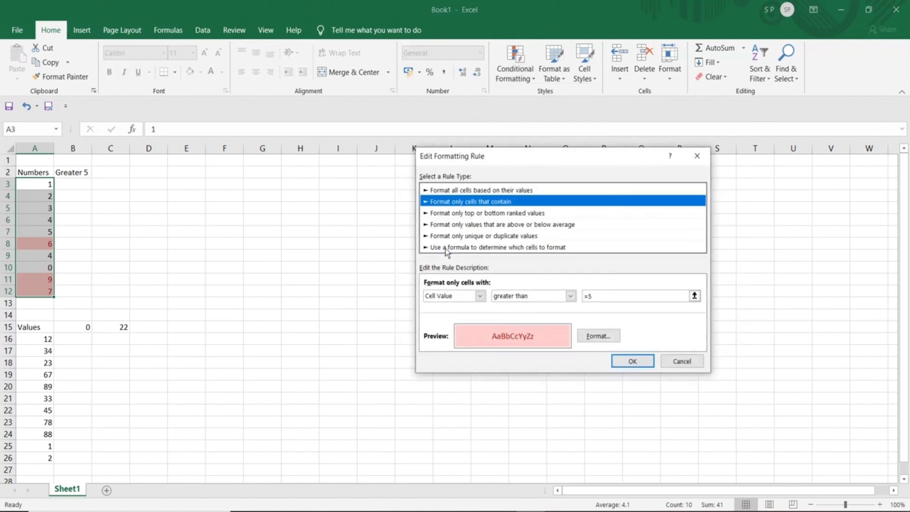
pyautogui.click(602, 298)
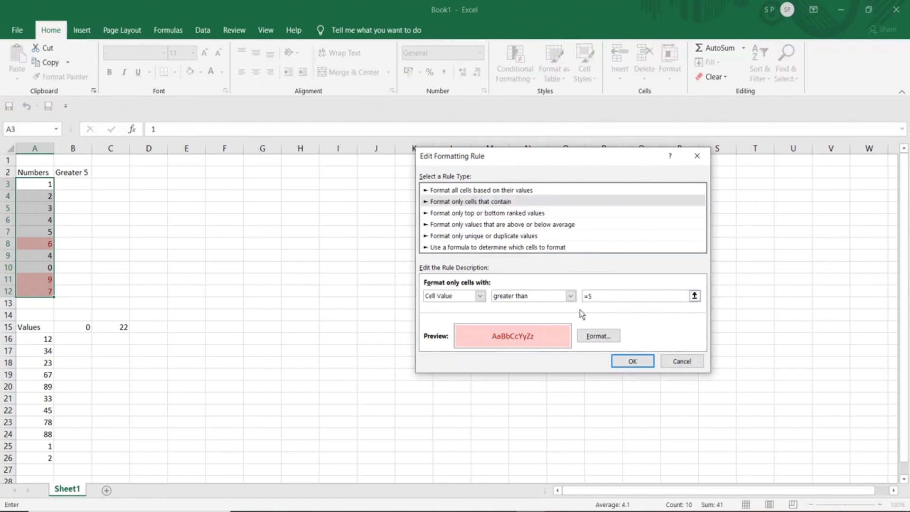
pyautogui.click(593, 336)
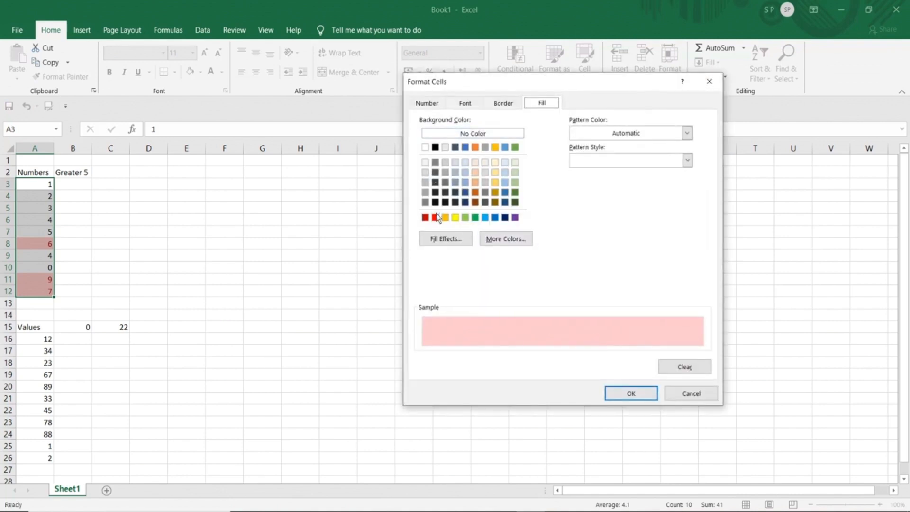
pyautogui.click(475, 217)
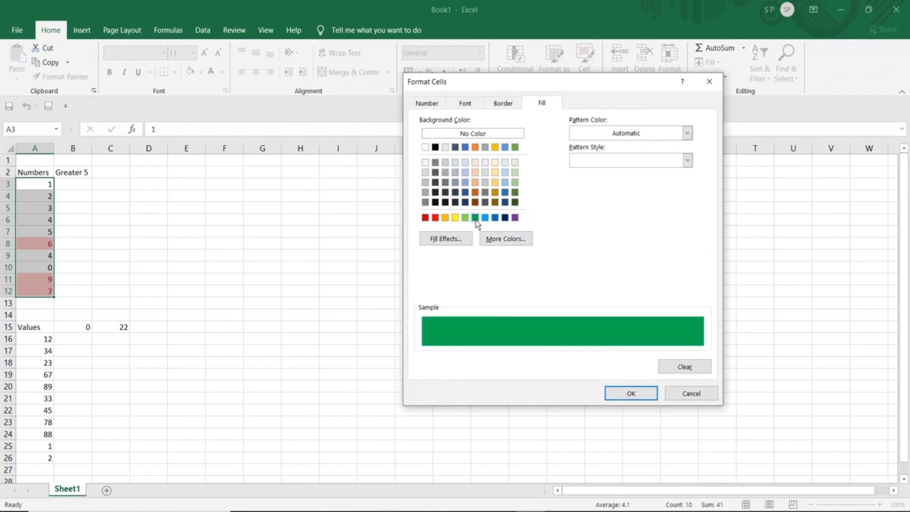
# Add strikethrough to the rule's font format and apply the edited rule to A3:A12
pyautogui.click(471, 104)
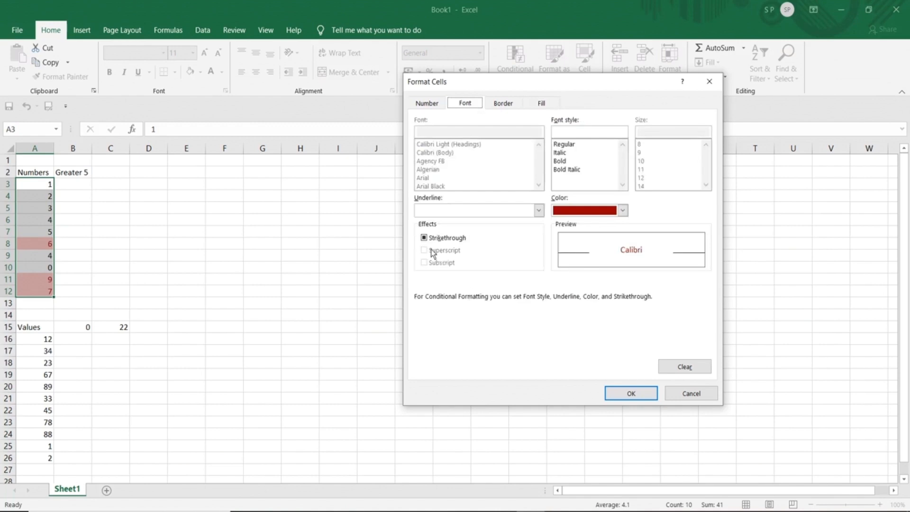
pyautogui.click(424, 239)
pyautogui.click(631, 395)
pyautogui.click(632, 361)
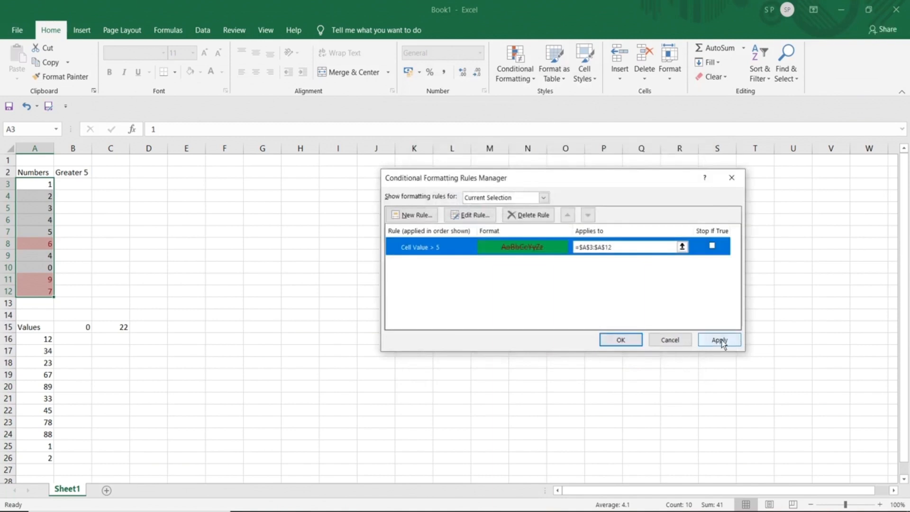
pyautogui.click(720, 341)
pyautogui.click(622, 341)
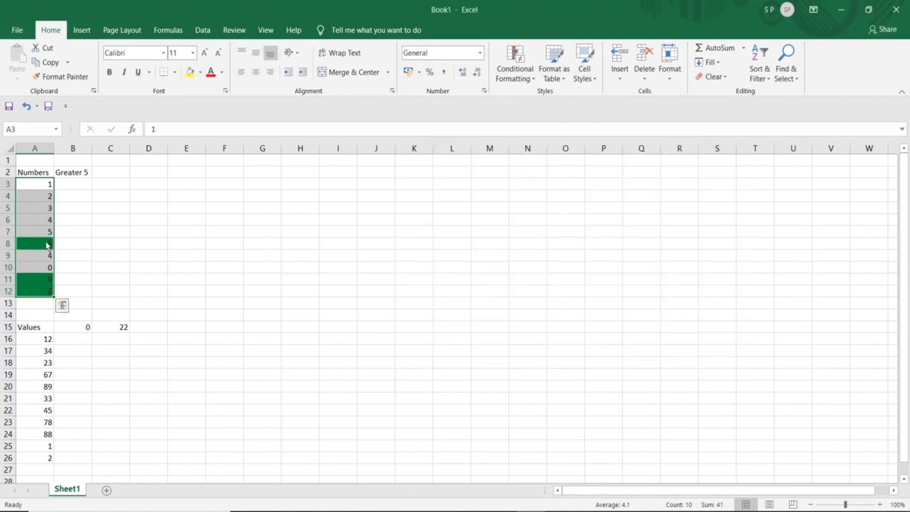
# Change the value in A5 to 8 and check the cell's conditional format
pyautogui.click(65, 187)
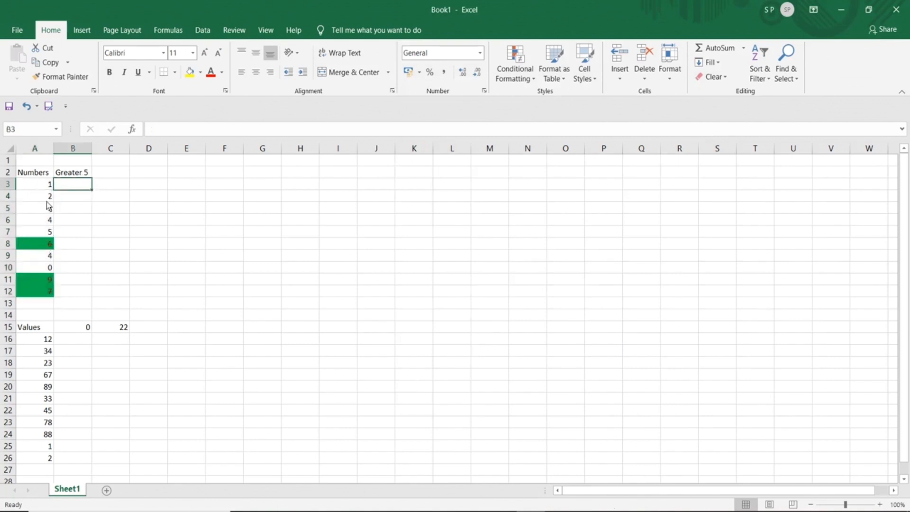
pyautogui.moveTo(39, 184); pyautogui.dragTo(34, 293)
pyautogui.click(84, 213)
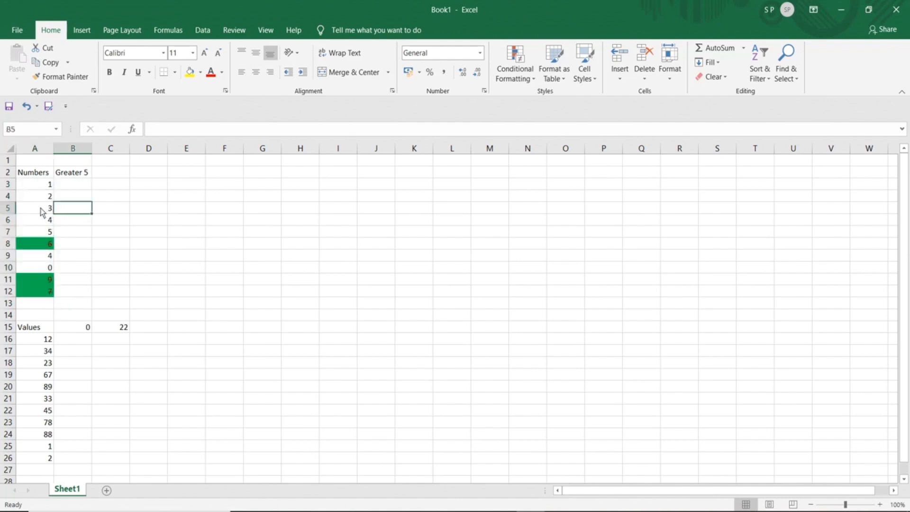
pyautogui.click(42, 212)
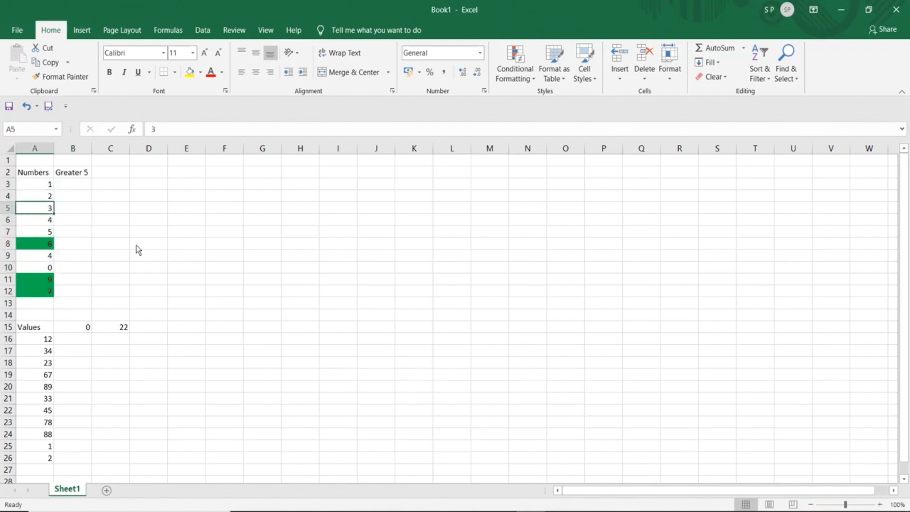
pyautogui.write('8')
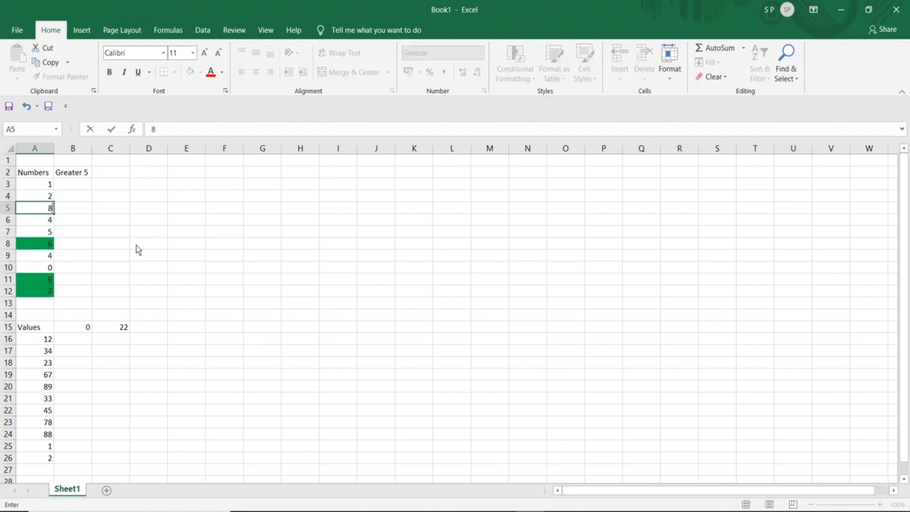
pyautogui.press('Return')
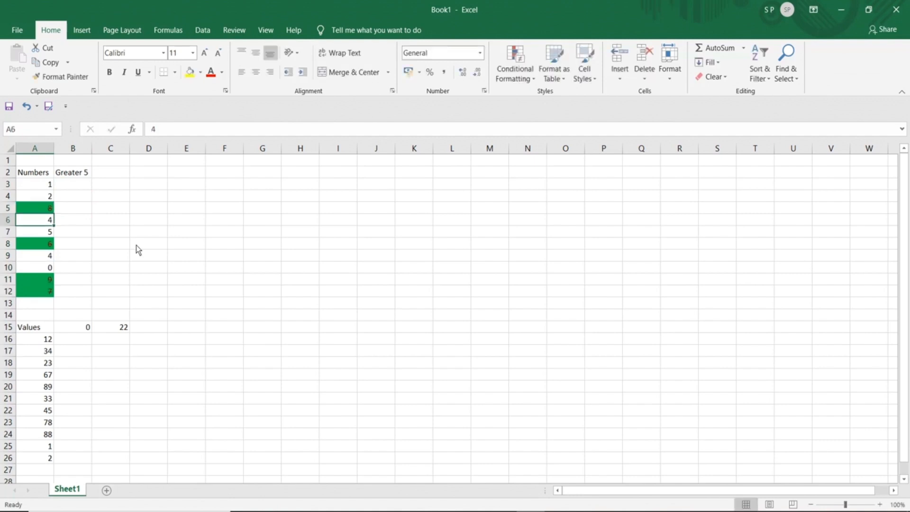
pyautogui.click(26, 211)
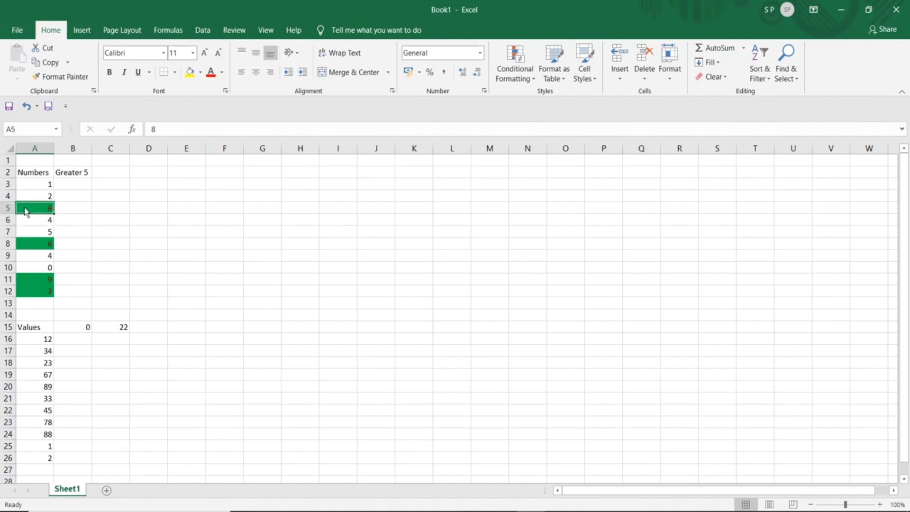
# Change the value in A8 to 3 and check the cell's conditional format
pyautogui.click(41, 250)
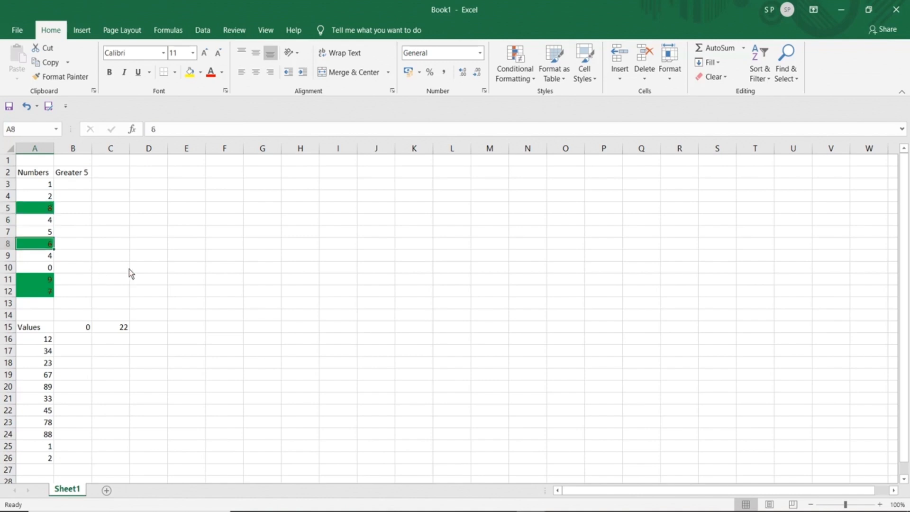
pyautogui.write('3')
pyautogui.press('Return')
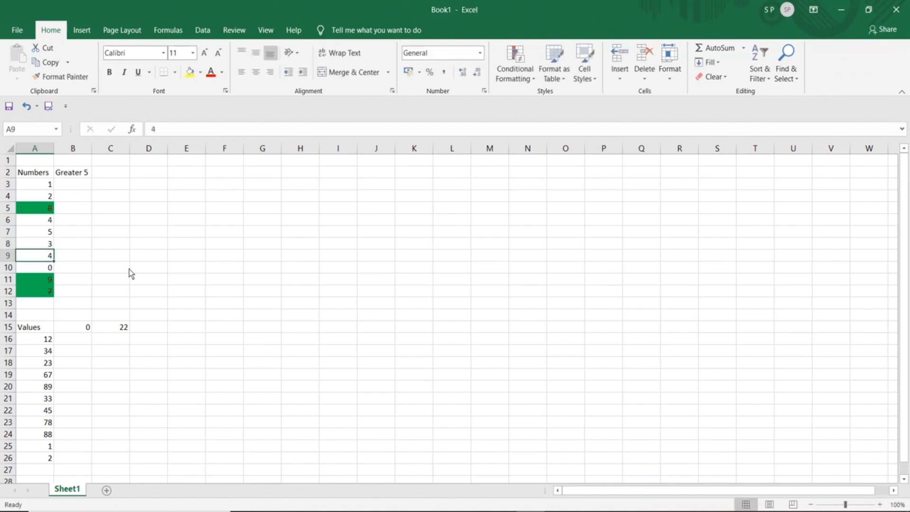
pyautogui.click(42, 247)
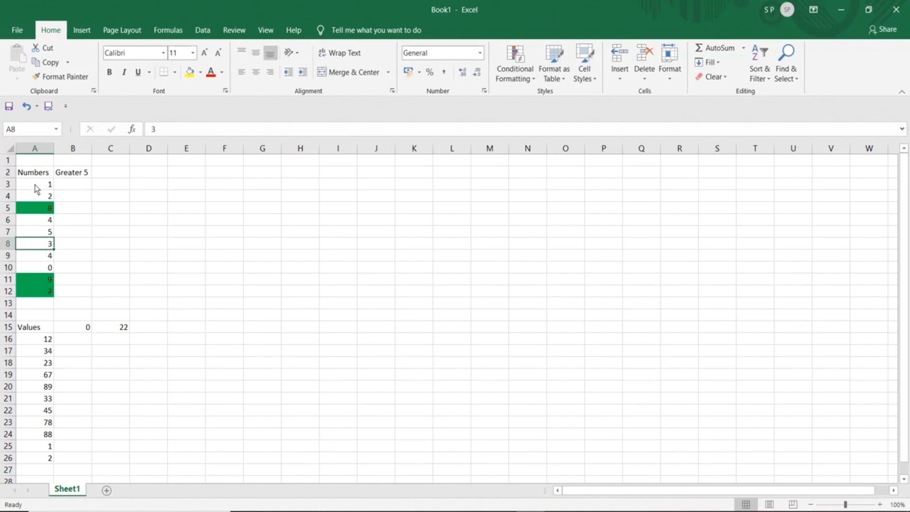
# Select A3:A12, A16:A26 and the limit cell B15 in turn to point out the two lists and the range limit
pyautogui.moveTo(34, 184); pyautogui.dragTo(33, 290)
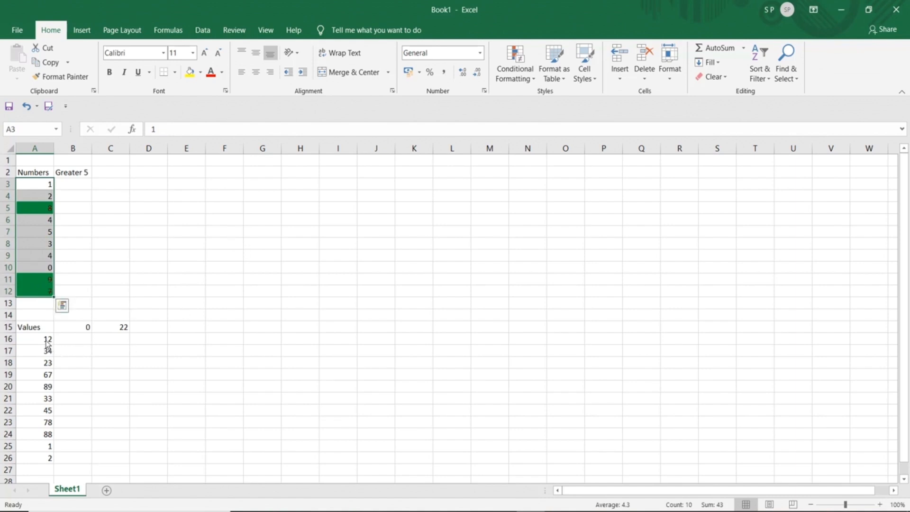
pyautogui.moveTo(46, 341); pyautogui.dragTo(46, 458)
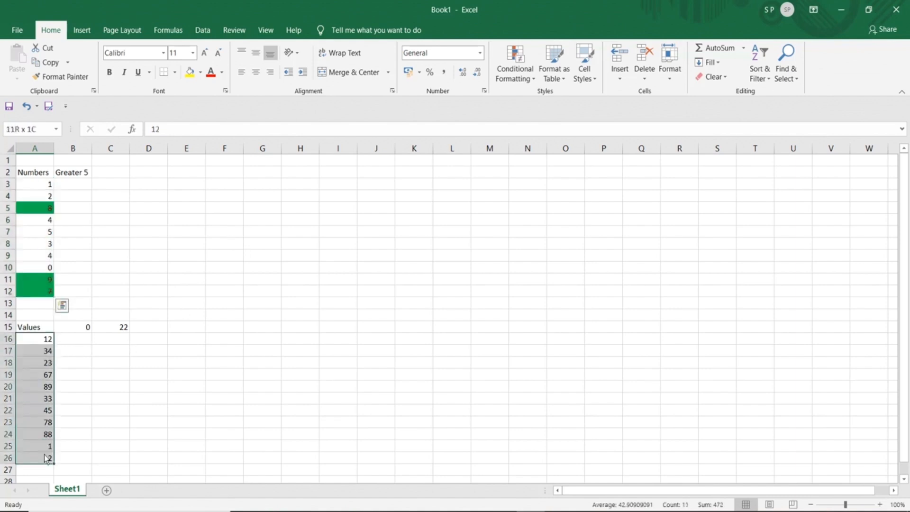
pyautogui.click(81, 331)
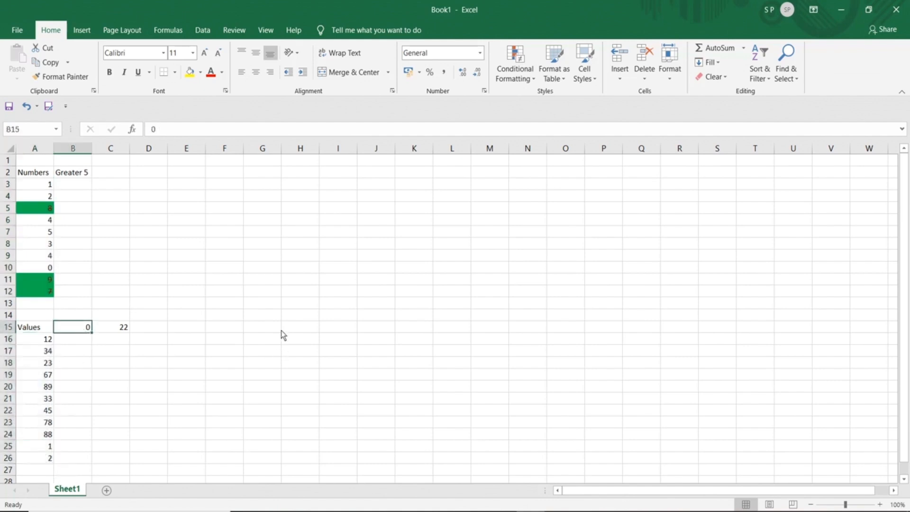
# Enter the criteria labels "22 less than", "80 Greater" and "30-70" in cells H15 to H17
pyautogui.click(300, 327)
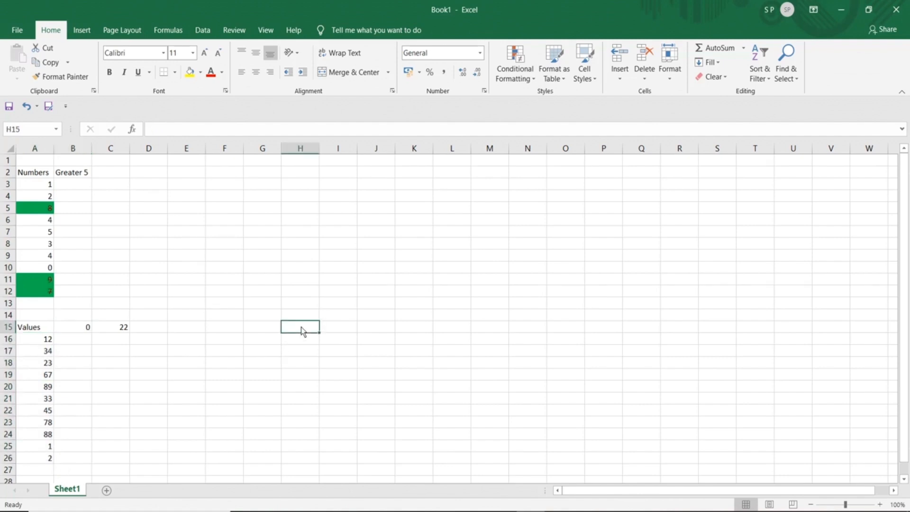
pyautogui.write('2')
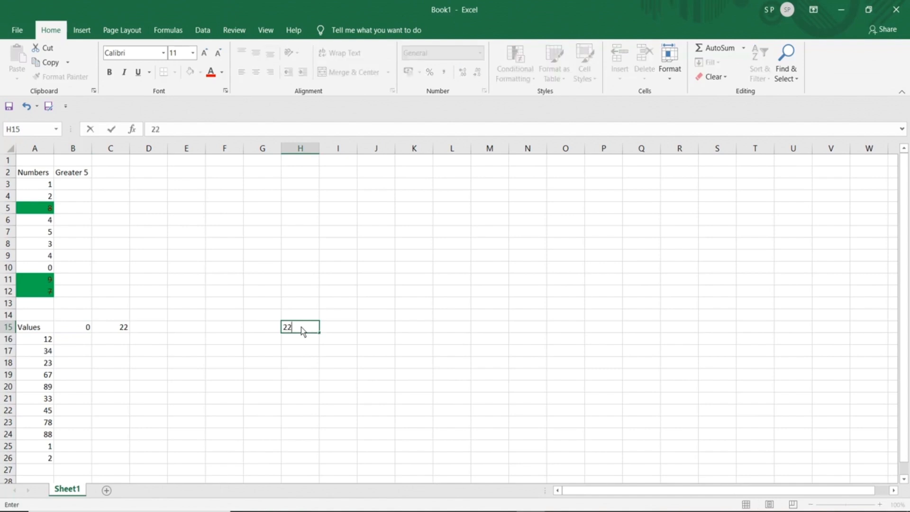
pyautogui.write('2 less')
pyautogui.write('than')
pyautogui.press('Return')
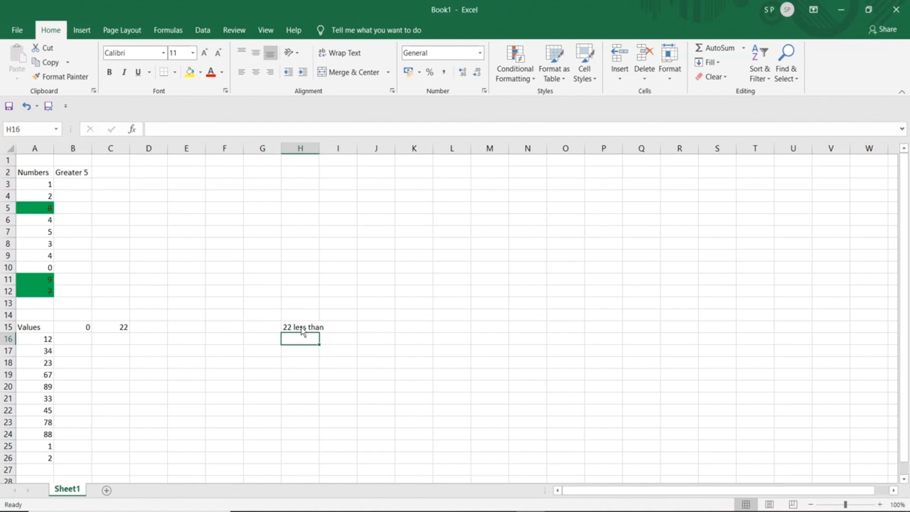
pyautogui.write('80 ')
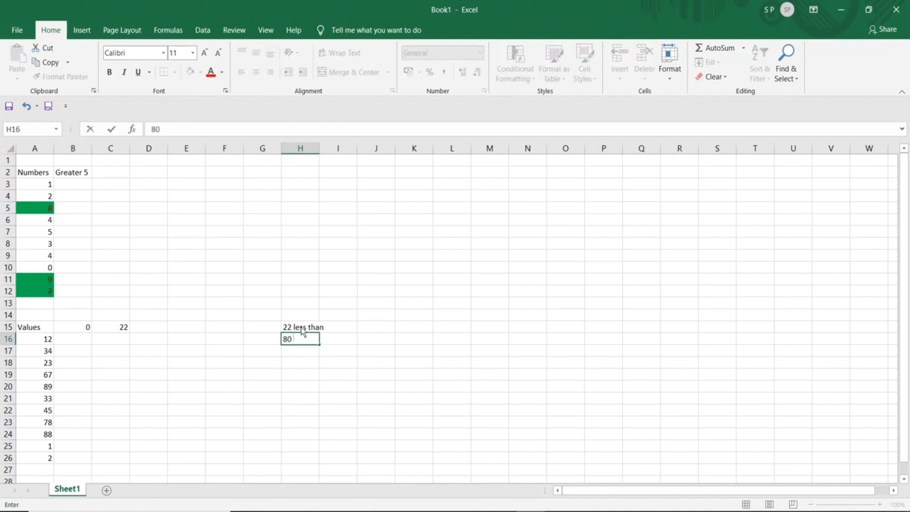
pyautogui.write('Greater')
pyautogui.press('Return')
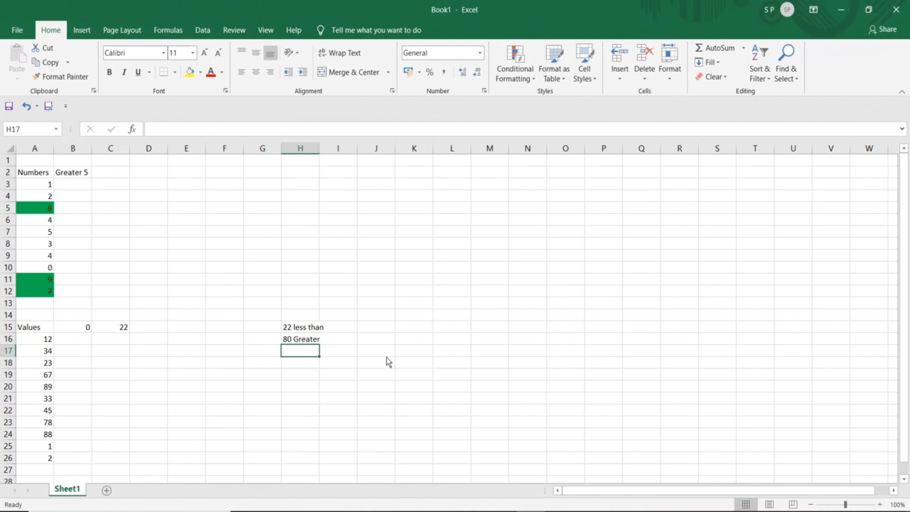
pyautogui.write('30-')
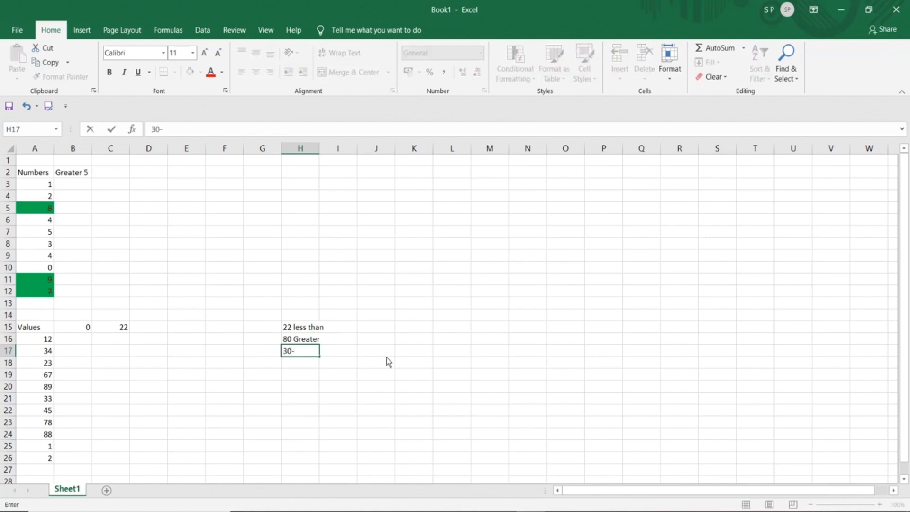
pyautogui.write('70')
pyautogui.click(343, 357)
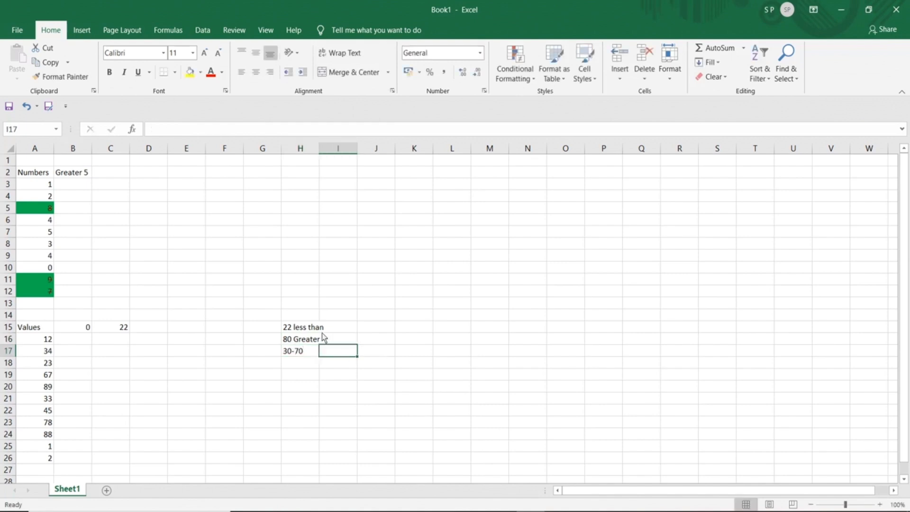
# Fill J15 yellow, J16 green and J17 red as the colour key beside the criteria labels
pyautogui.click(373, 327)
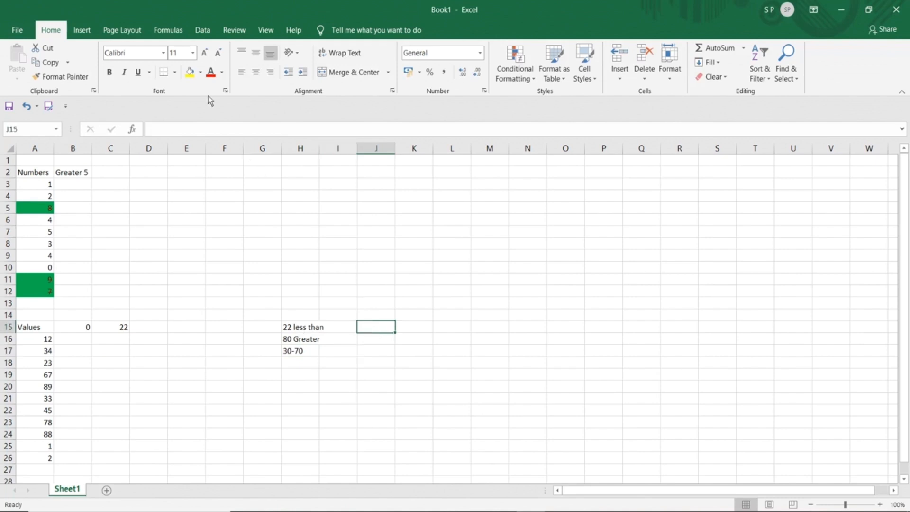
pyautogui.click(190, 73)
pyautogui.click(372, 340)
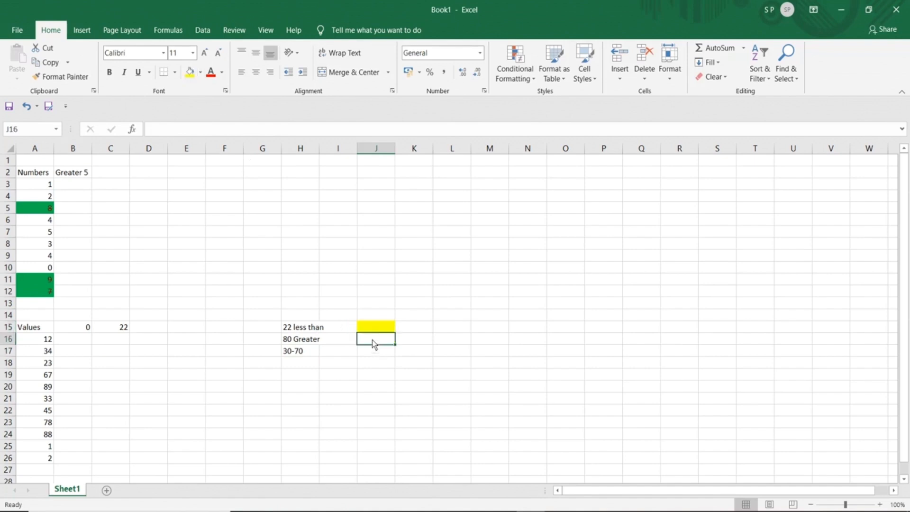
pyautogui.click(200, 72)
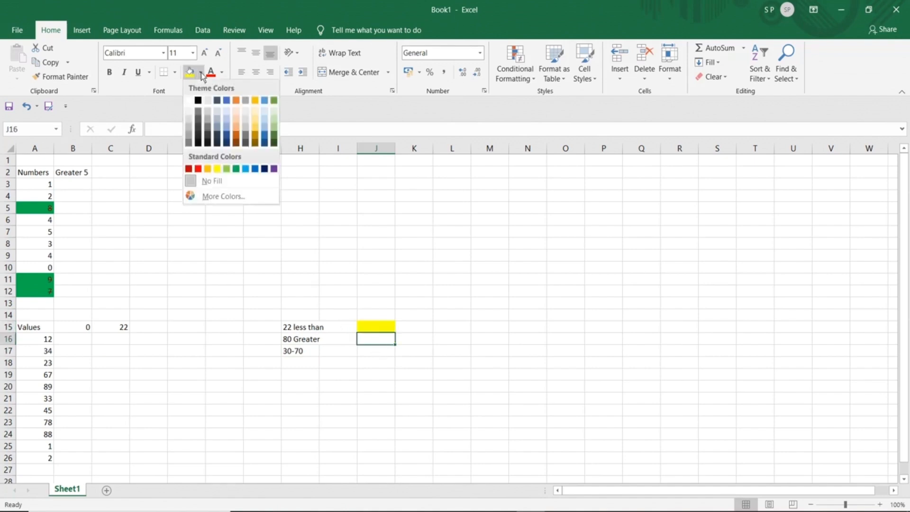
pyautogui.click(236, 169)
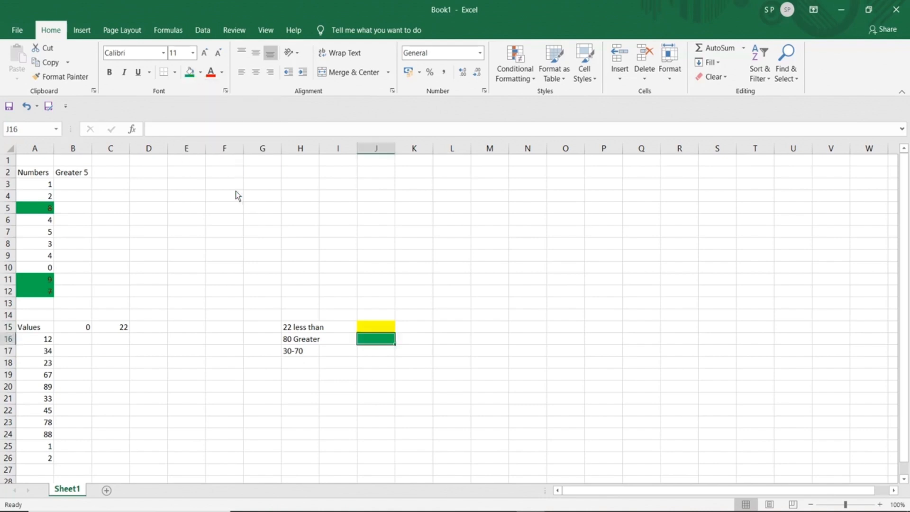
pyautogui.click(377, 354)
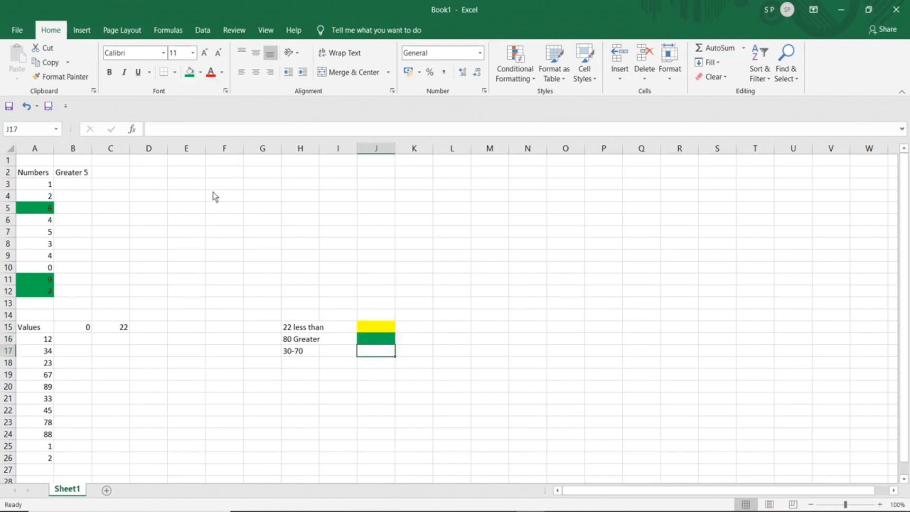
pyautogui.click(201, 73)
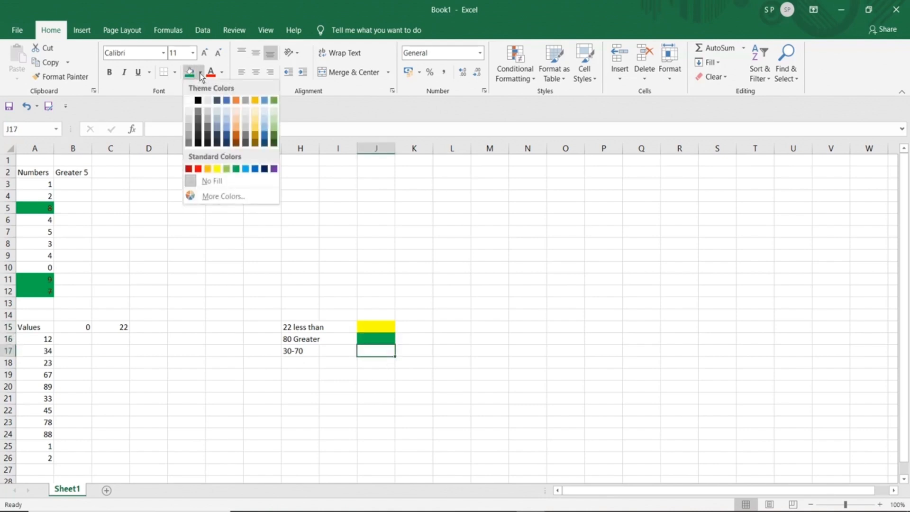
pyautogui.click(198, 169)
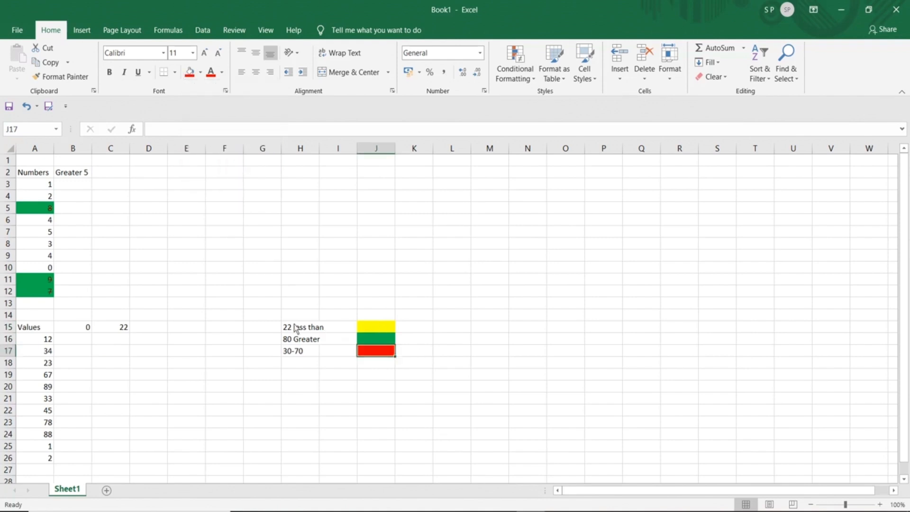
pyautogui.moveTo(295, 327); pyautogui.dragTo(384, 354)
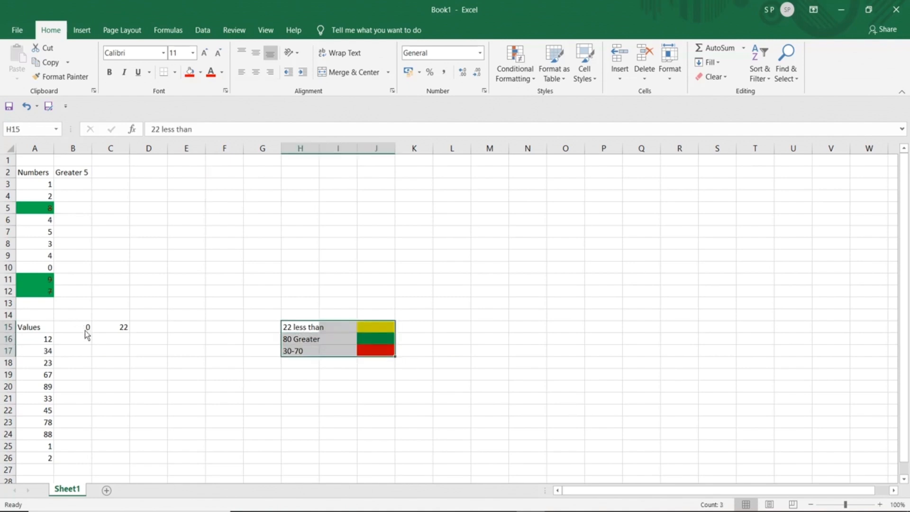
# Delete the limit values in B15:C15 next to the Values heading
pyautogui.moveTo(86, 330); pyautogui.dragTo(116, 337)
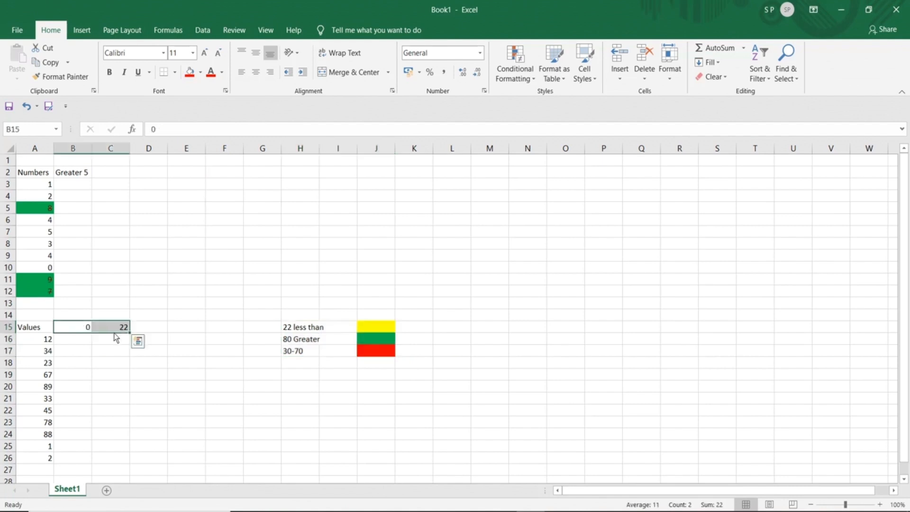
pyautogui.press('Delete')
pyautogui.click(172, 365)
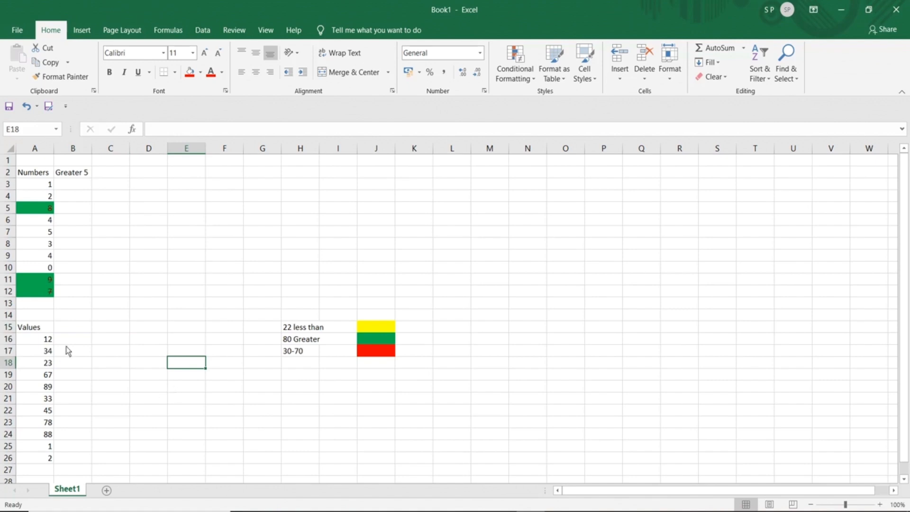
# Apply a Less Than 22 highlight rule to A16:A26 with a custom yellow fill
pyautogui.moveTo(48, 343); pyautogui.dragTo(45, 458)
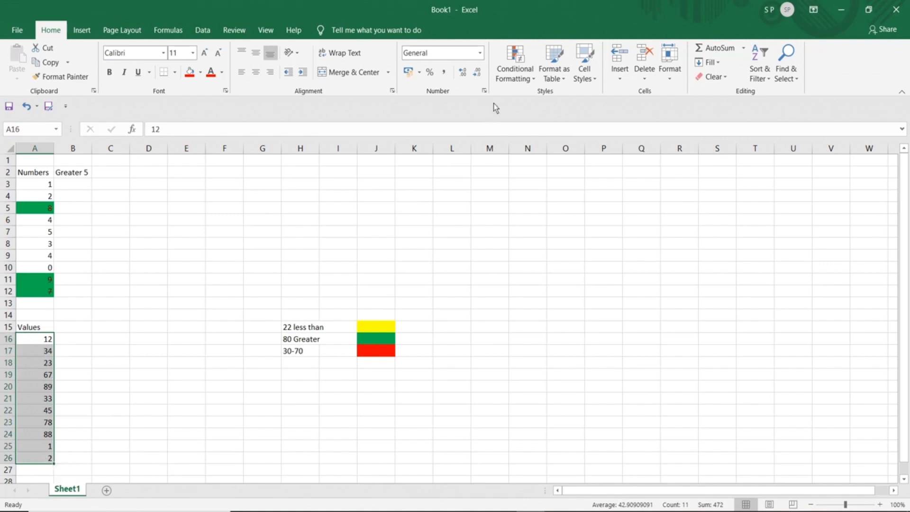
pyautogui.click(515, 71)
pyautogui.moveTo(553, 97)
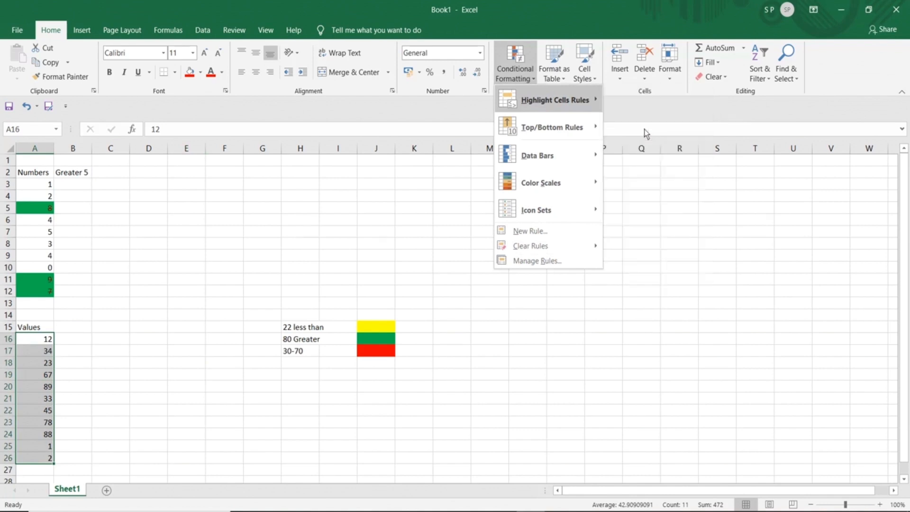
pyautogui.click(635, 124)
pyautogui.write('22')
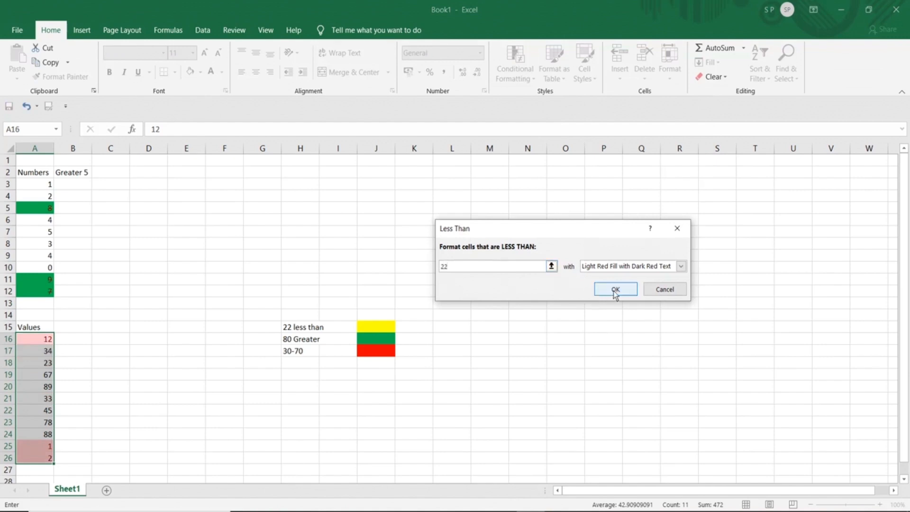
pyautogui.click(678, 266)
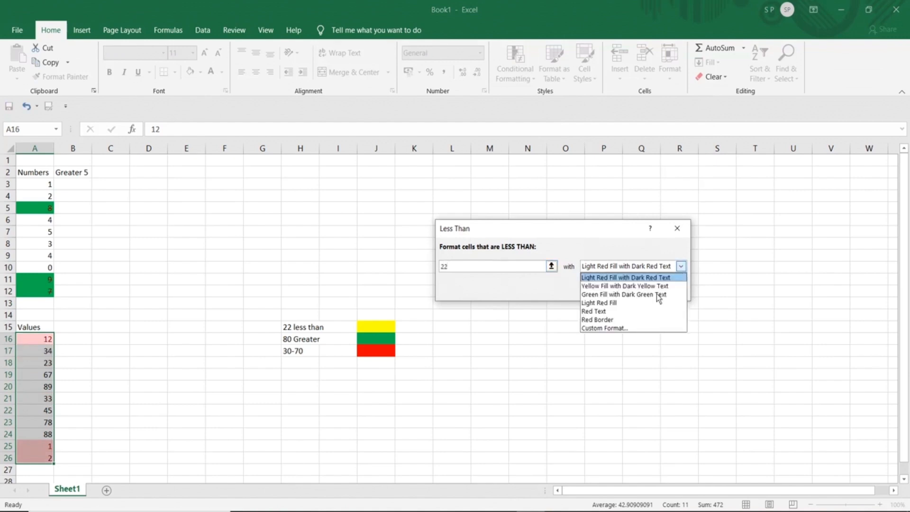
pyautogui.click(625, 327)
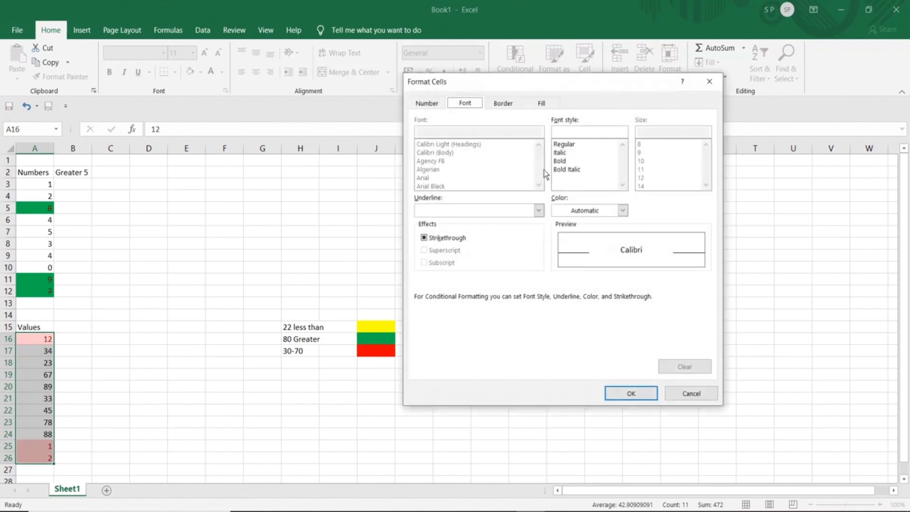
pyautogui.click(538, 104)
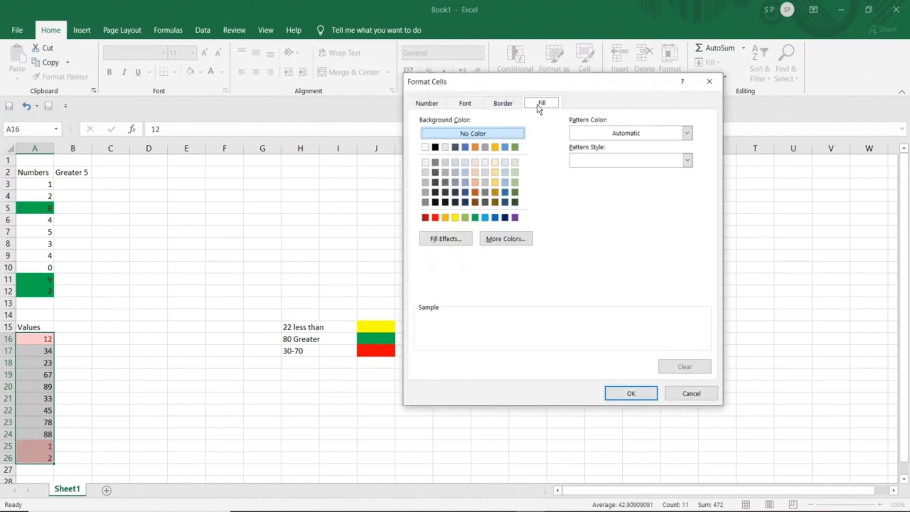
pyautogui.click(455, 218)
pyautogui.click(632, 395)
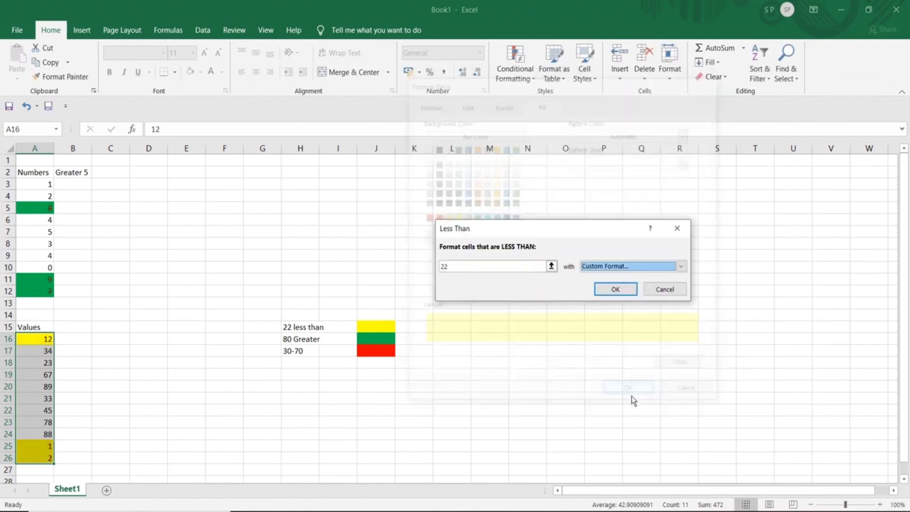
pyautogui.click(617, 290)
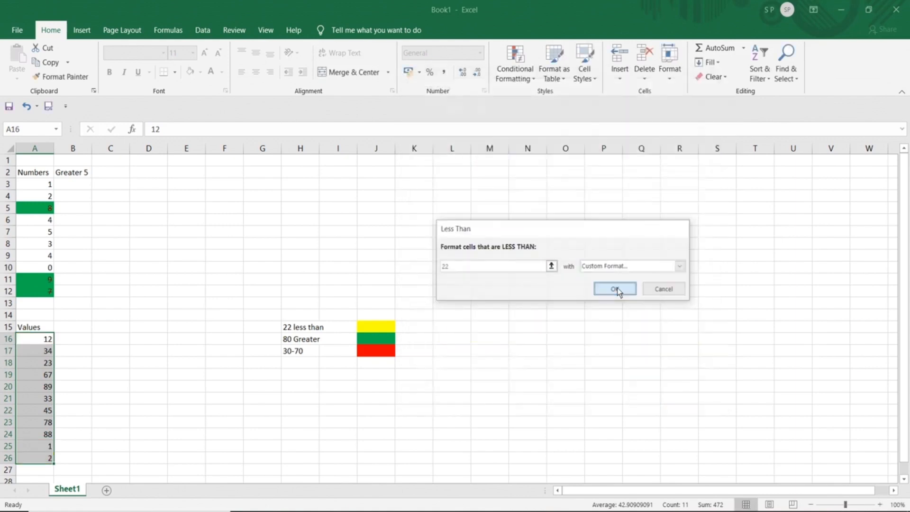
# Apply a Greater Than 80 highlight rule to cell H16 with a custom green fill
pyautogui.click(307, 342)
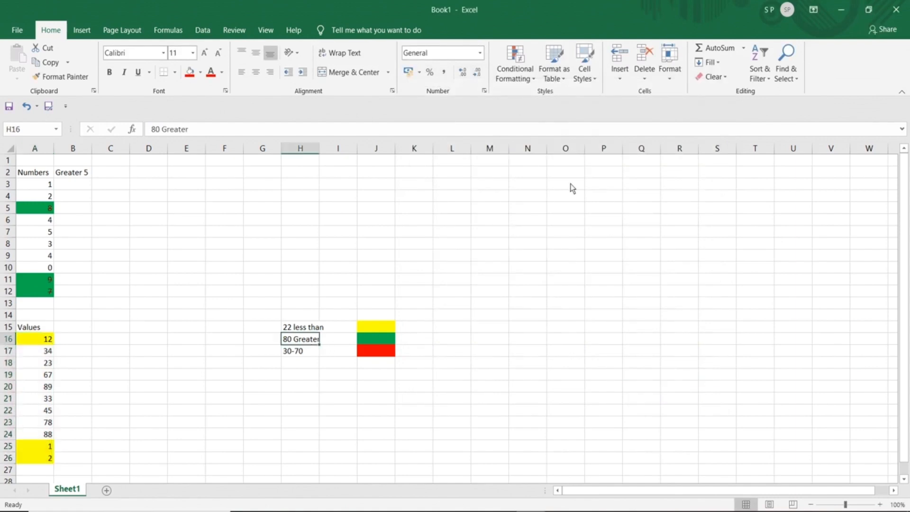
pyautogui.click(527, 72)
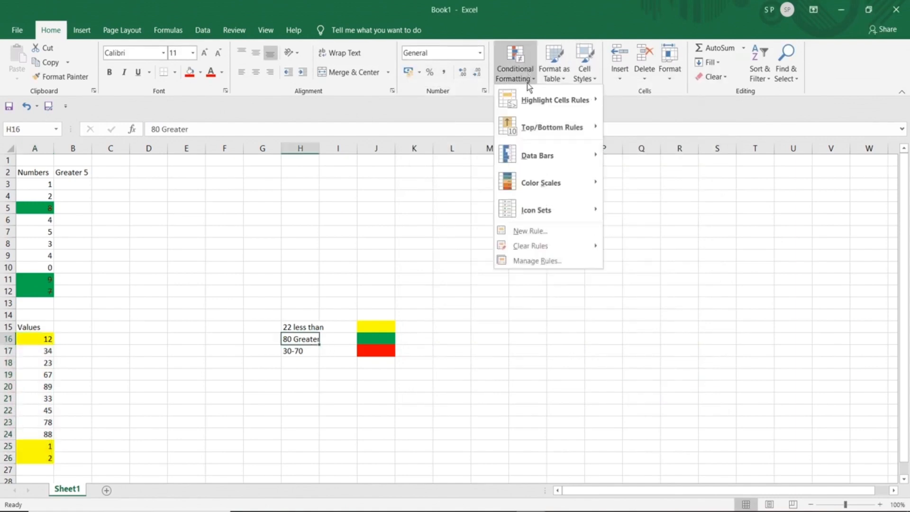
pyautogui.moveTo(536, 99)
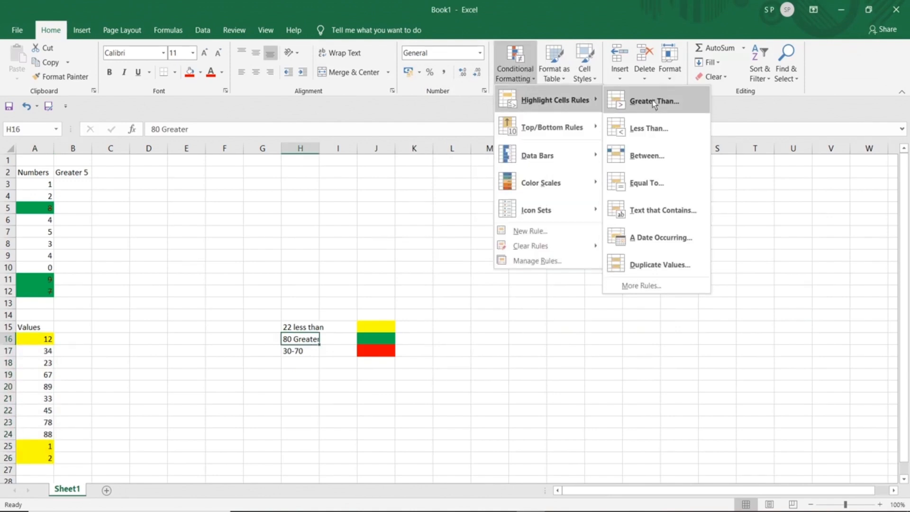
pyautogui.click(652, 101)
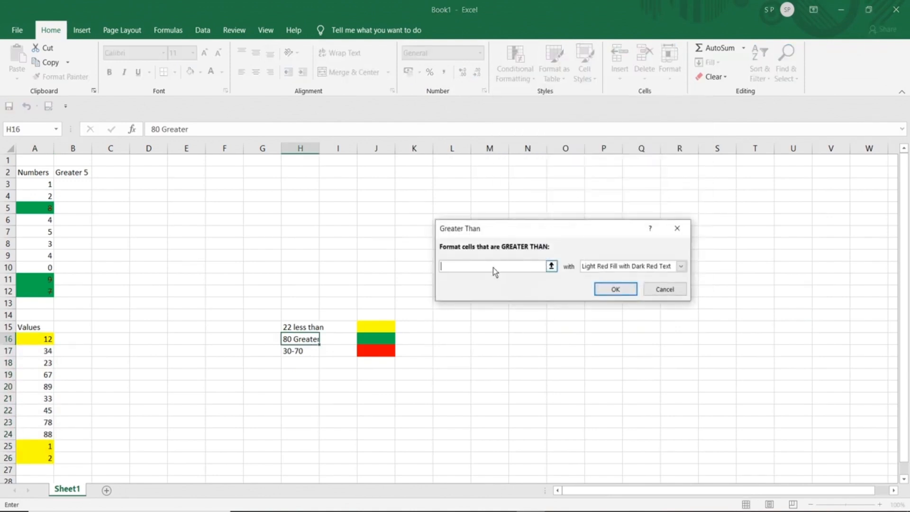
pyautogui.write('80')
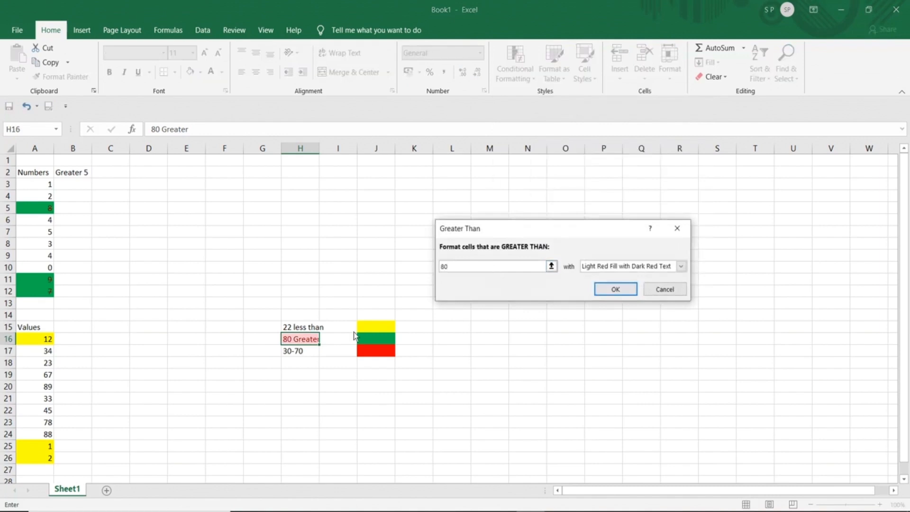
pyautogui.click(681, 266)
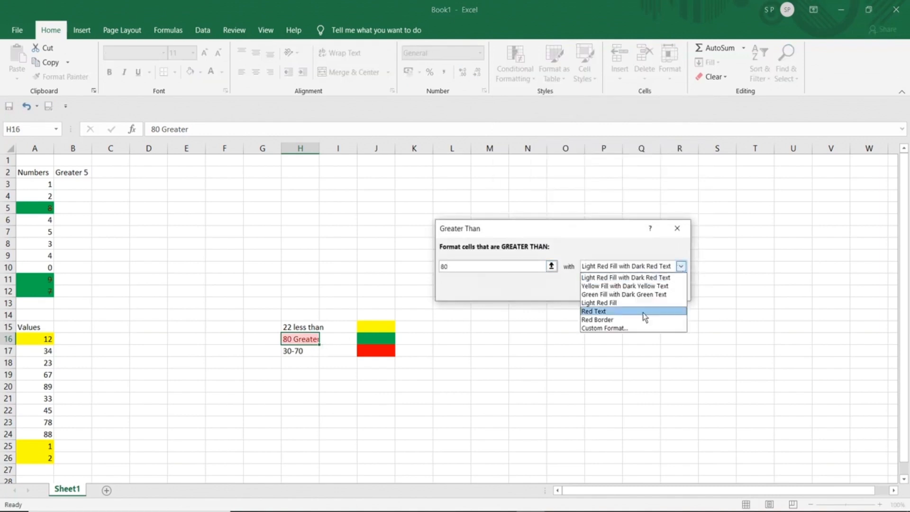
pyautogui.click(619, 329)
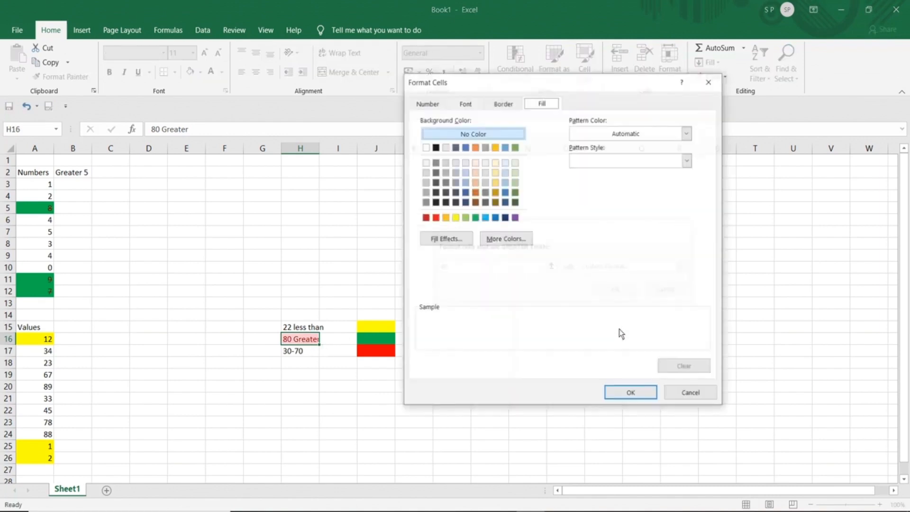
pyautogui.click(474, 218)
pyautogui.click(613, 391)
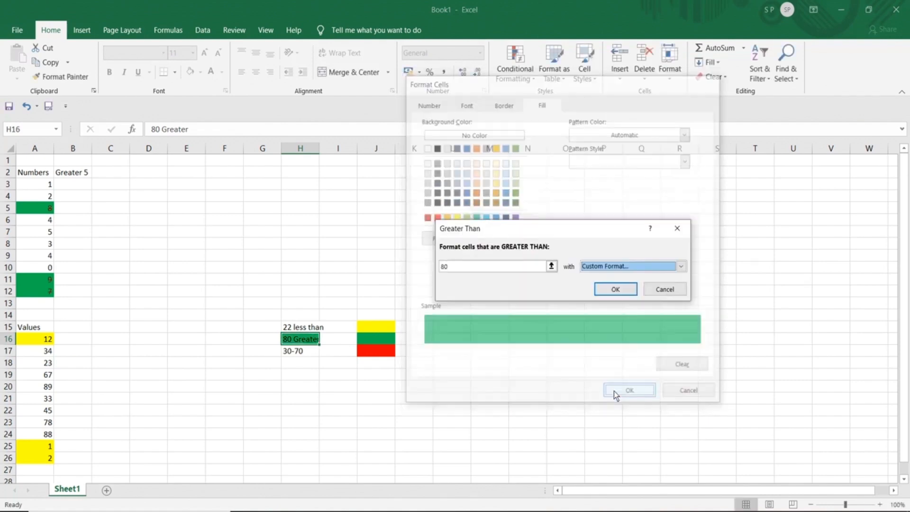
pyautogui.click(615, 289)
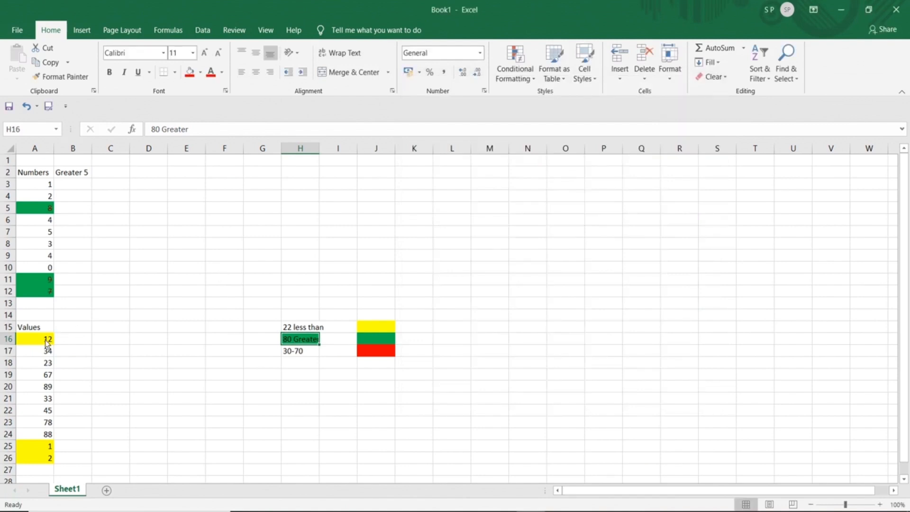
# Apply a Greater Than 80 highlight rule to A16:A26 with a custom green fill
pyautogui.moveTo(41, 345); pyautogui.dragTo(42, 462)
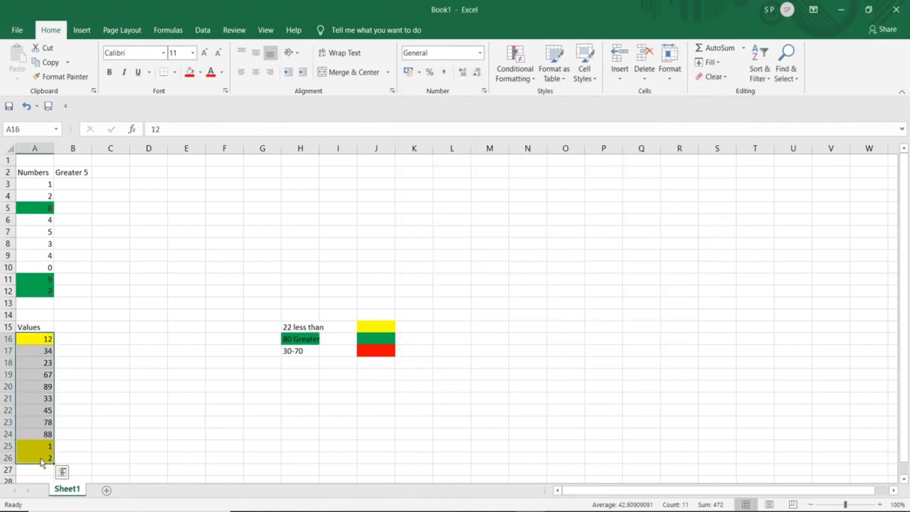
pyautogui.click(518, 88)
pyautogui.moveTo(526, 106)
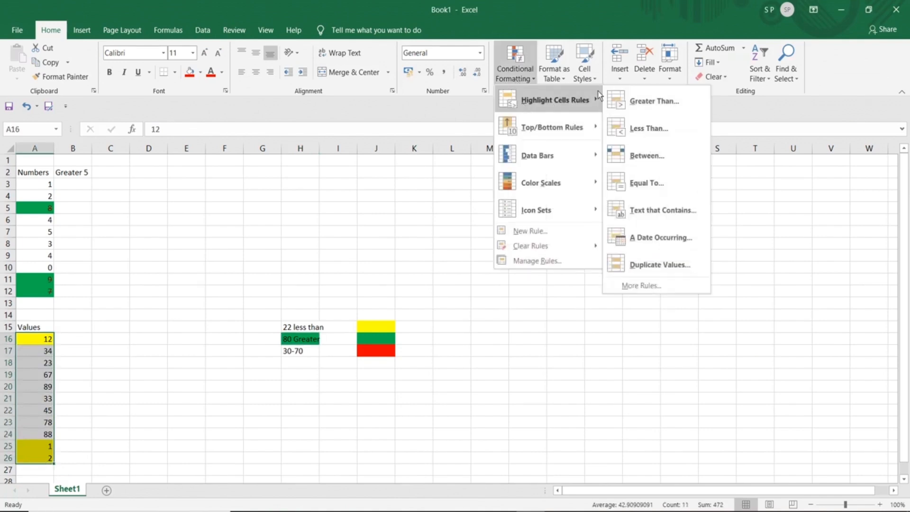
pyautogui.click(670, 100)
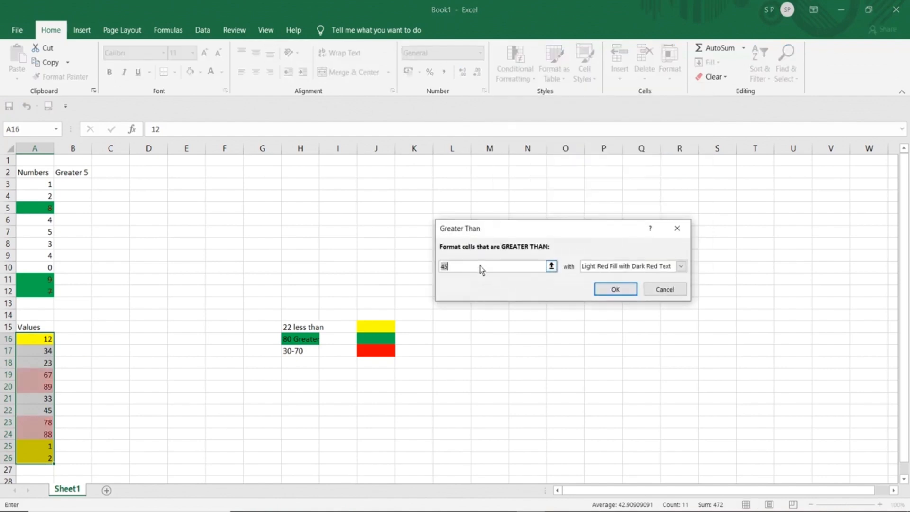
pyautogui.write('80')
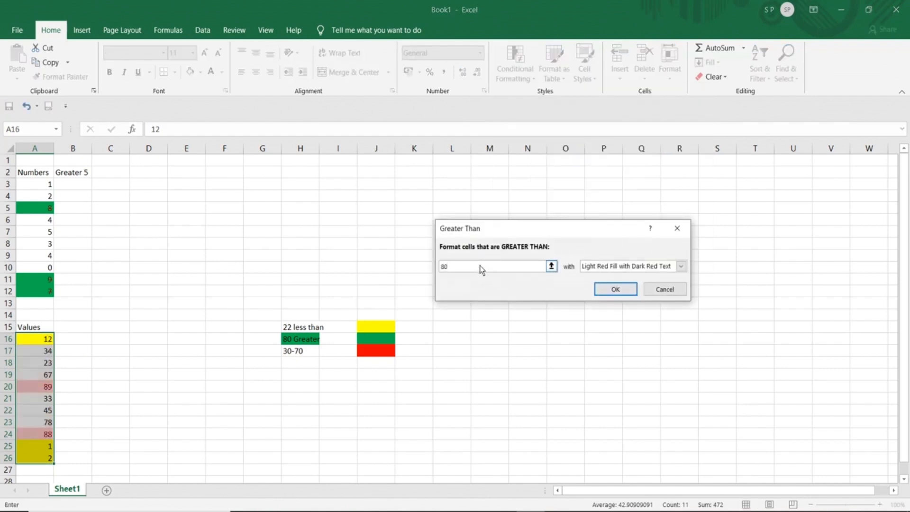
pyautogui.click(680, 267)
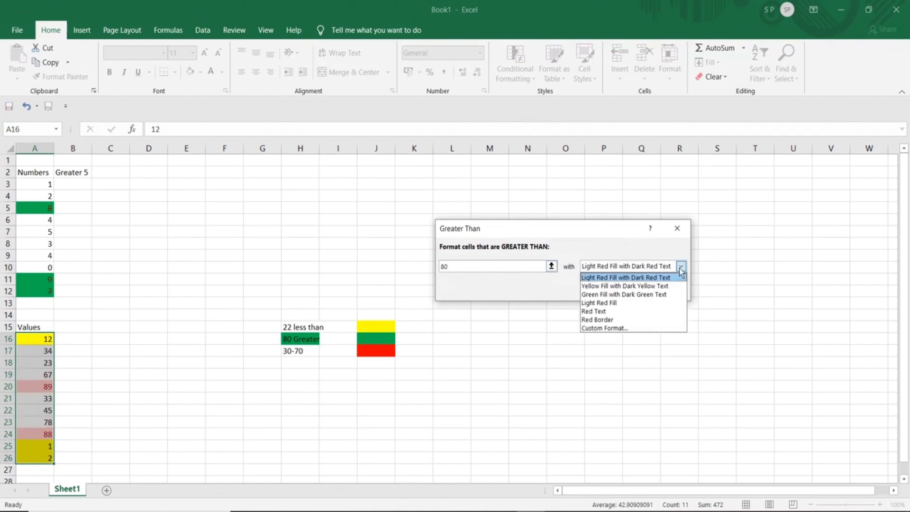
pyautogui.click(608, 328)
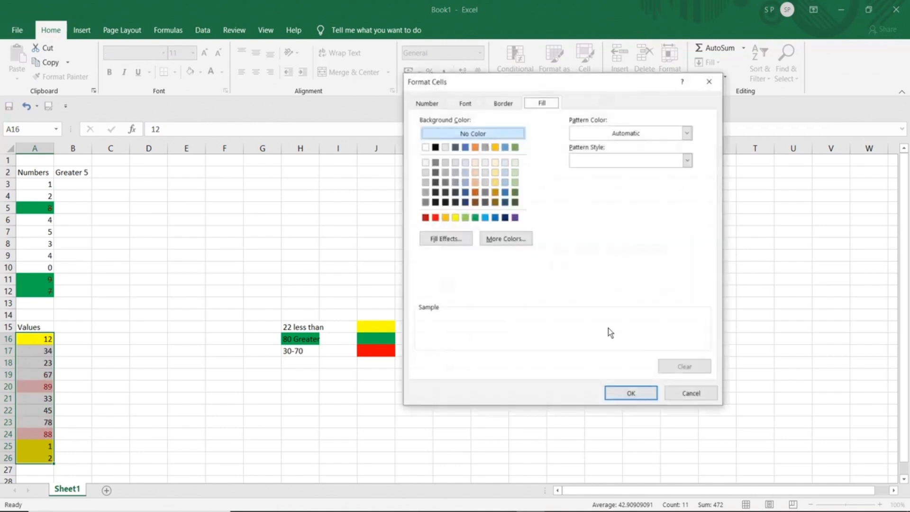
pyautogui.click(475, 217)
pyautogui.click(613, 394)
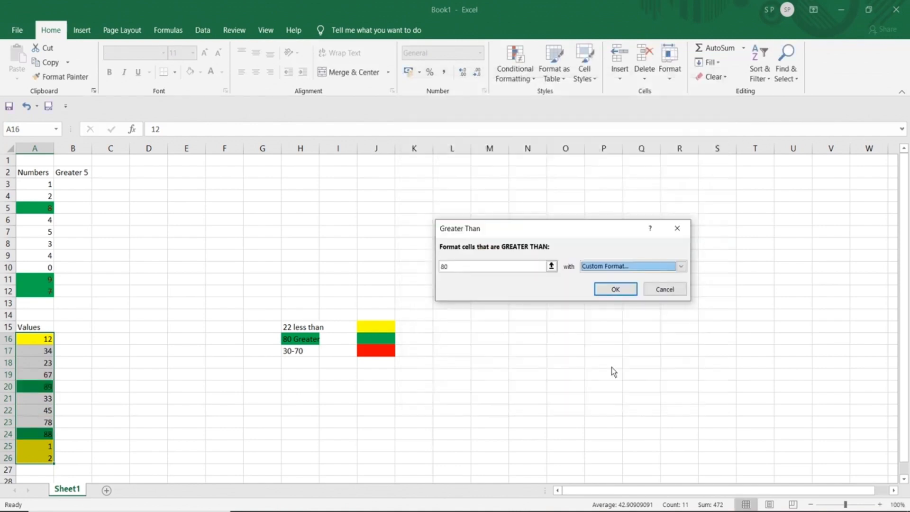
pyautogui.click(611, 290)
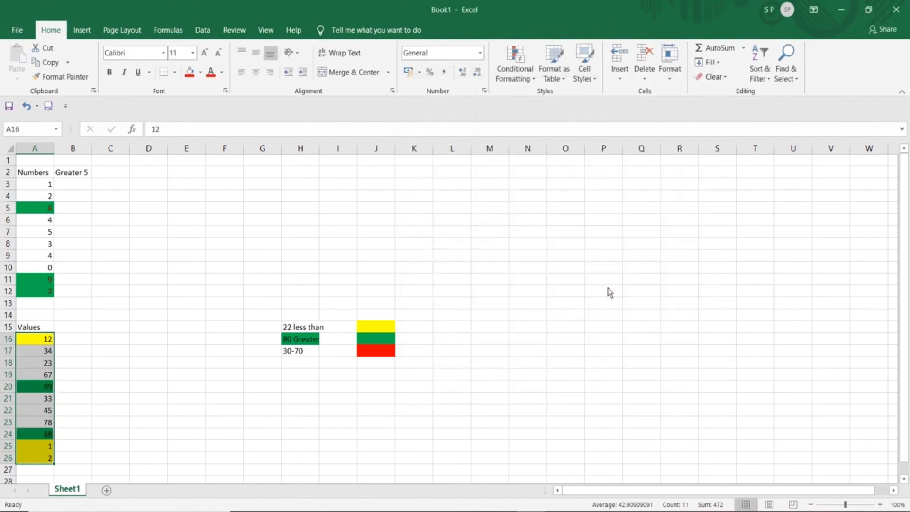
# Set up a Between highlight rule on A16:A26 with the limits 30 and 70
pyautogui.click(298, 356)
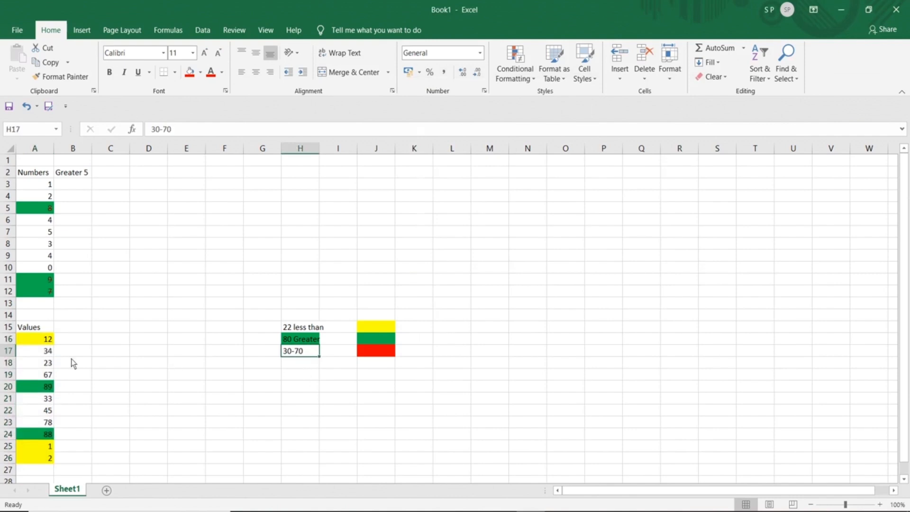
pyautogui.moveTo(48, 341); pyautogui.dragTo(41, 455)
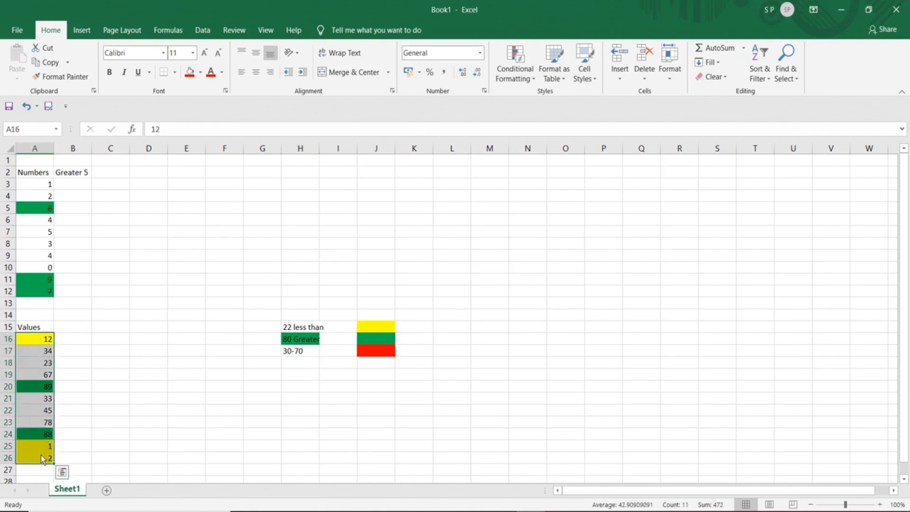
pyautogui.click(517, 83)
pyautogui.moveTo(574, 102)
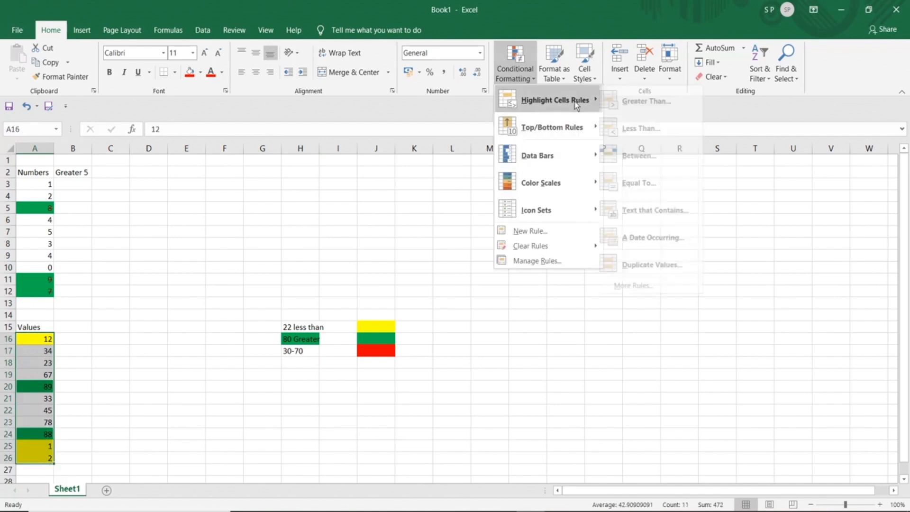
pyautogui.click(657, 150)
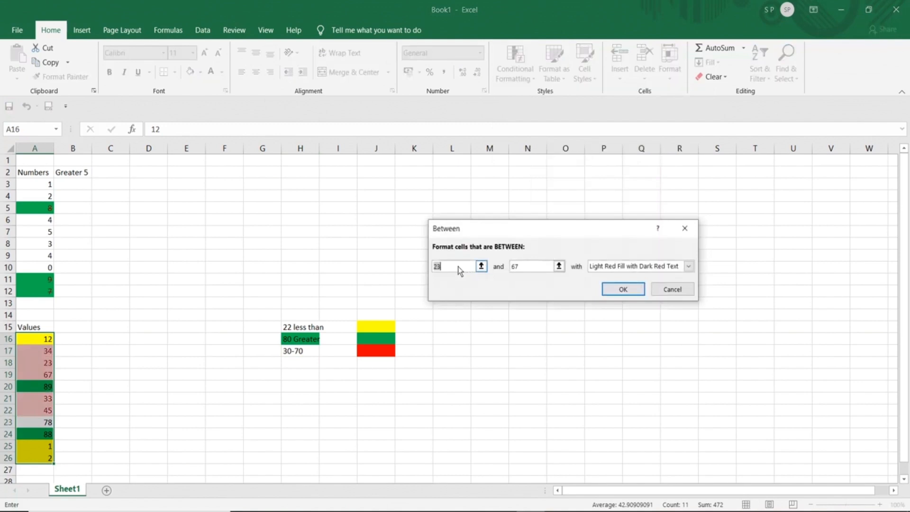
pyautogui.write('30')
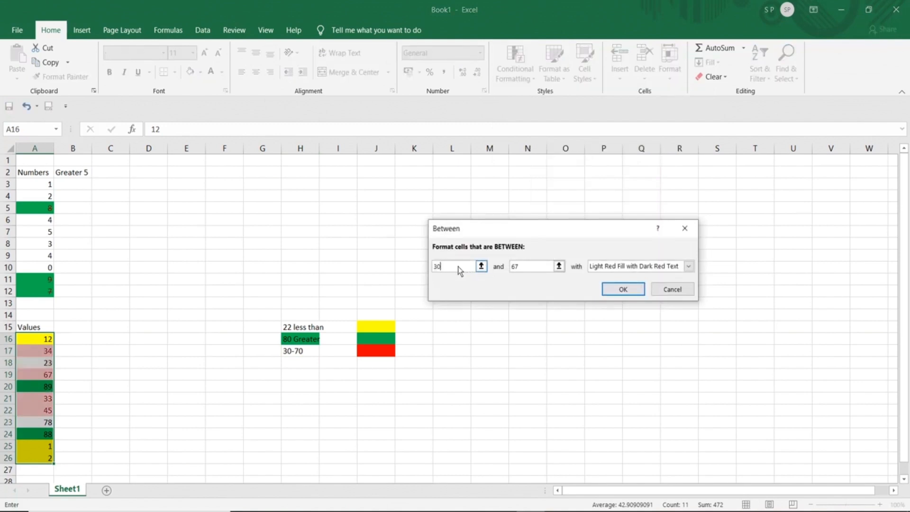
pyautogui.click(528, 265)
pyautogui.press('BackSpace')
pyautogui.press('BackSpace')
pyautogui.write('70')
# Give the Between rule a custom red fill and apply it to the Values list
pyautogui.click(688, 266)
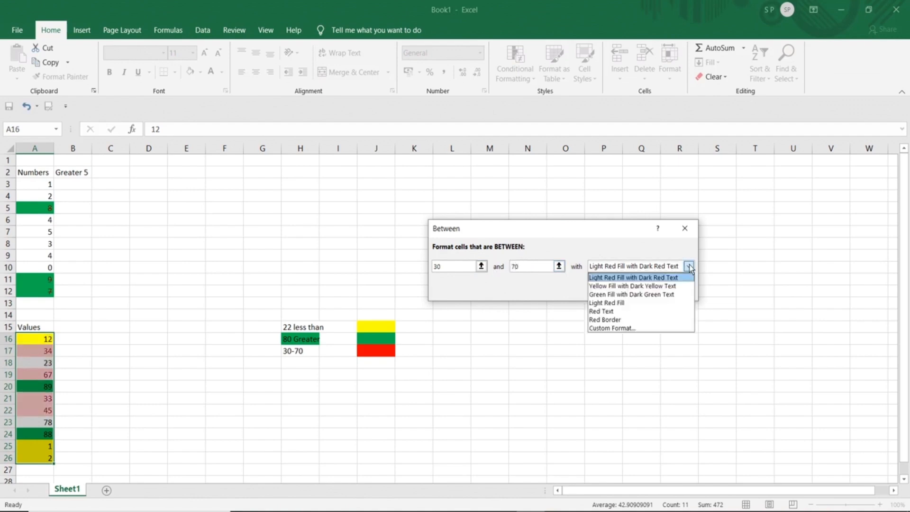
pyautogui.click(630, 328)
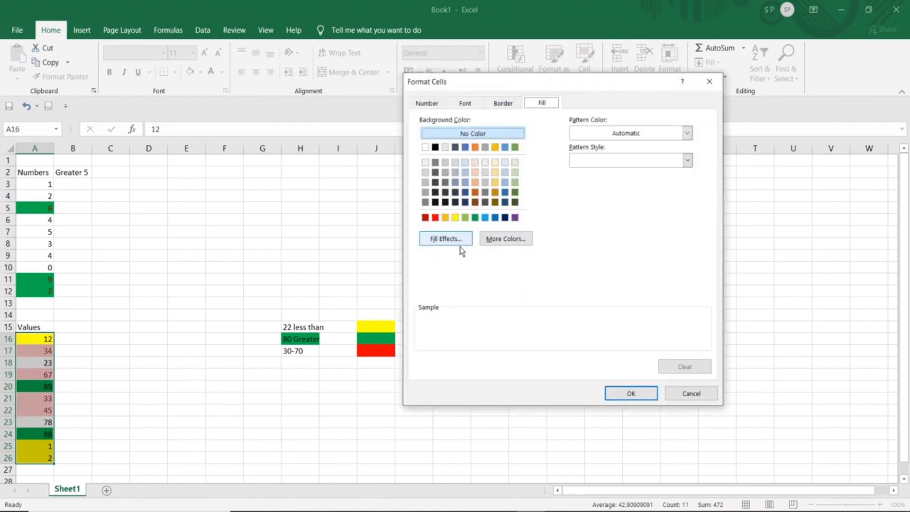
pyautogui.click(435, 218)
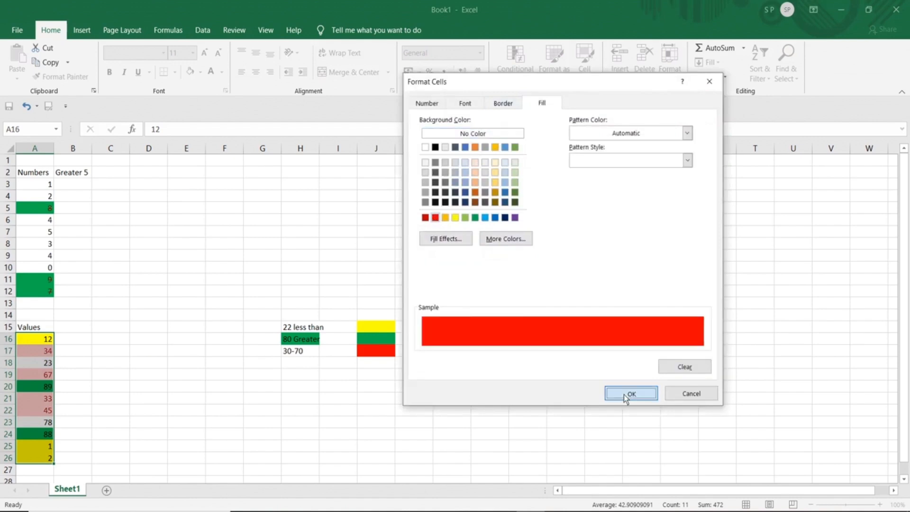
pyautogui.click(624, 393)
pyautogui.click(621, 289)
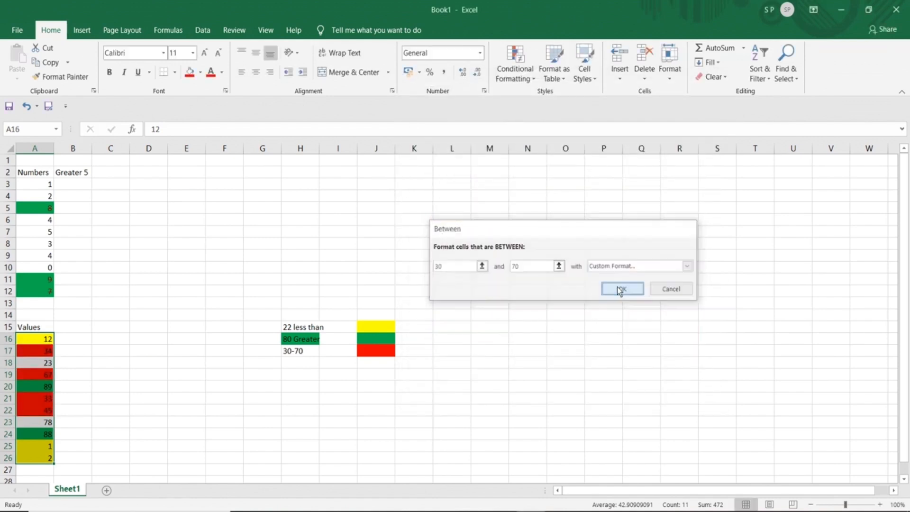
pyautogui.click(526, 326)
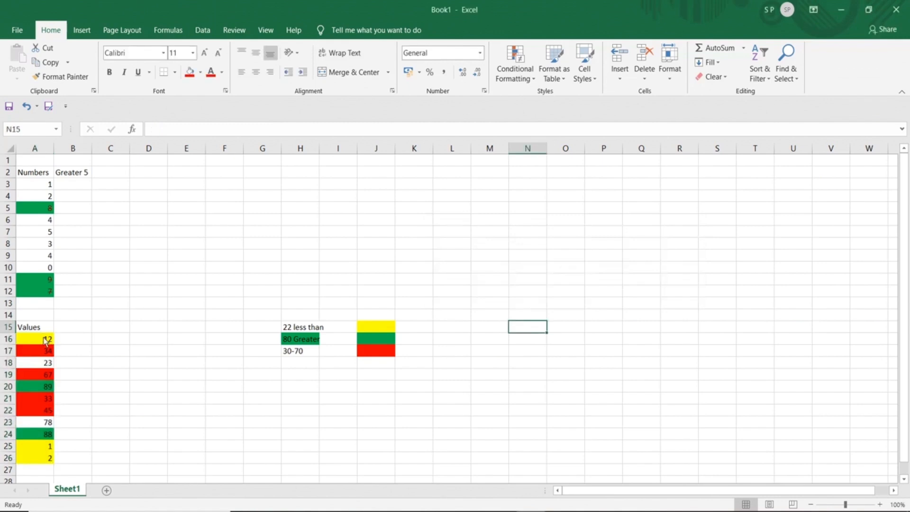
pyautogui.moveTo(45, 340); pyautogui.dragTo(39, 460)
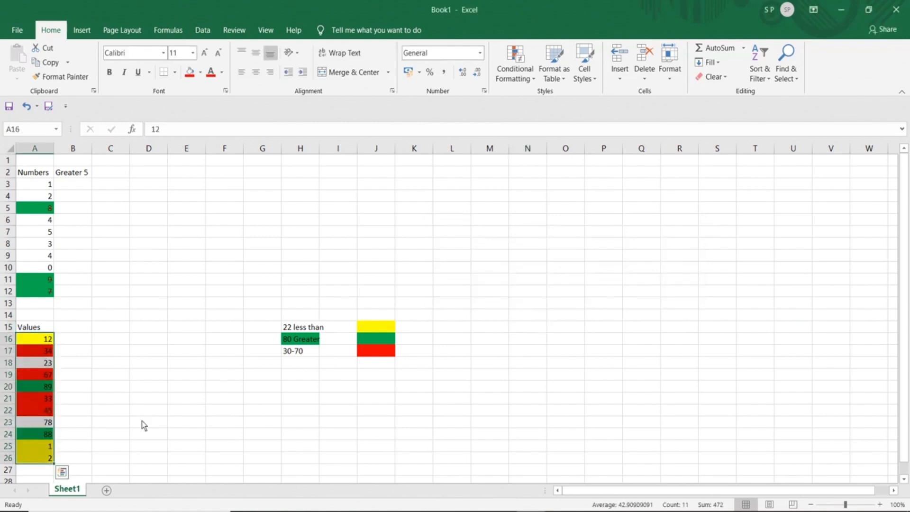
pyautogui.click(279, 412)
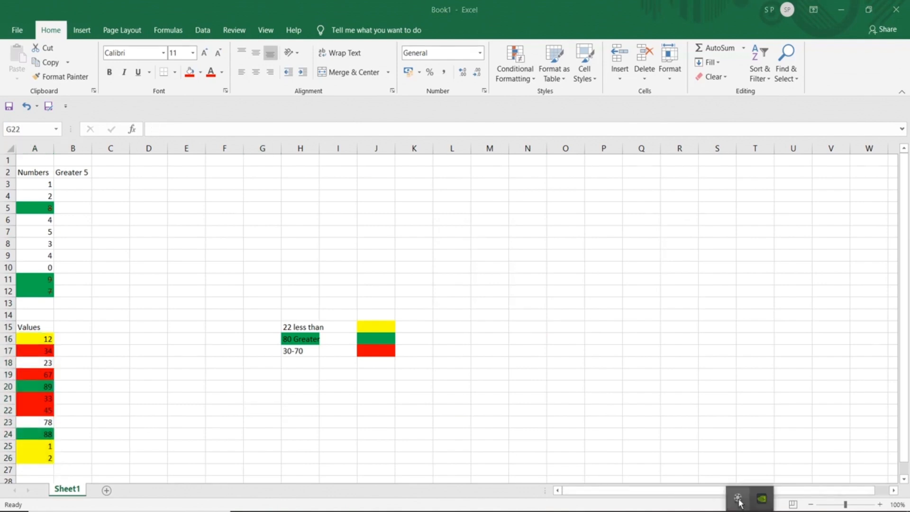
pyautogui.click(737, 498)
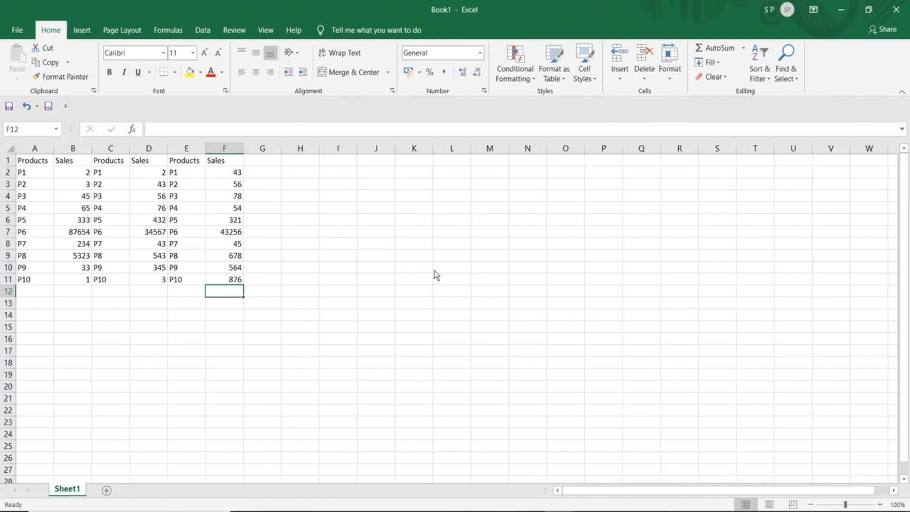
pyautogui.click(525, 73)
pyautogui.moveTo(538, 101)
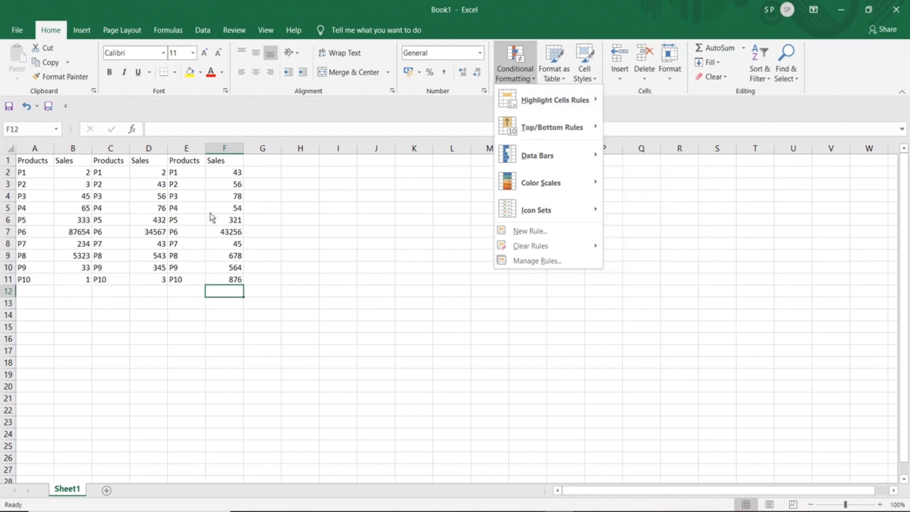
pyautogui.press('Escape')
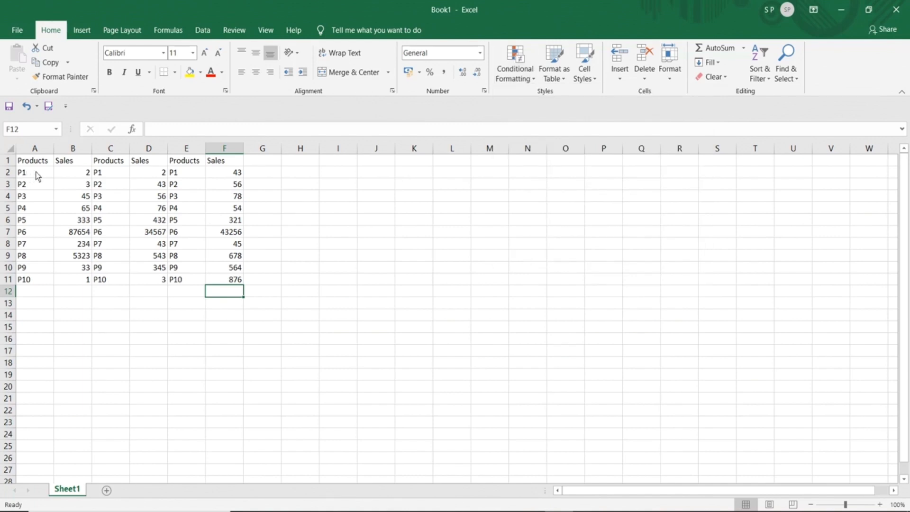
pyautogui.moveTo(37, 176); pyautogui.dragTo(39, 282)
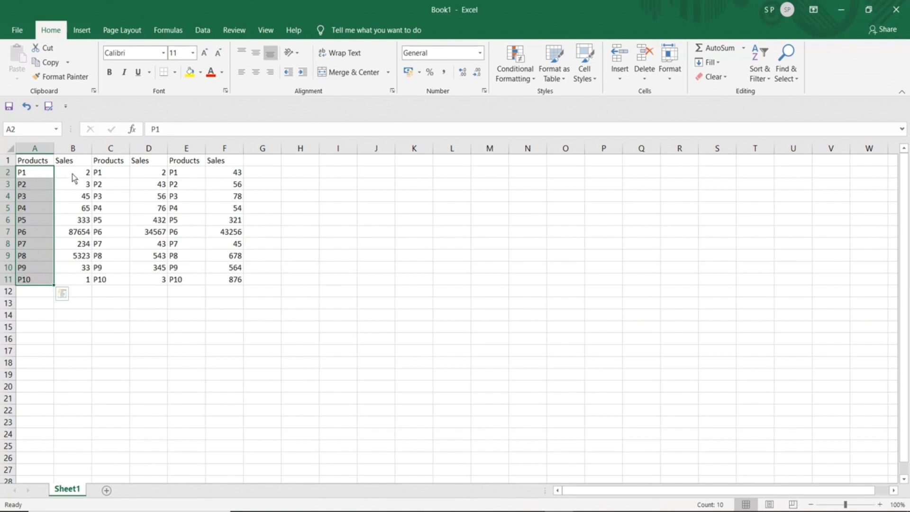
pyautogui.moveTo(72, 174); pyautogui.dragTo(76, 282)
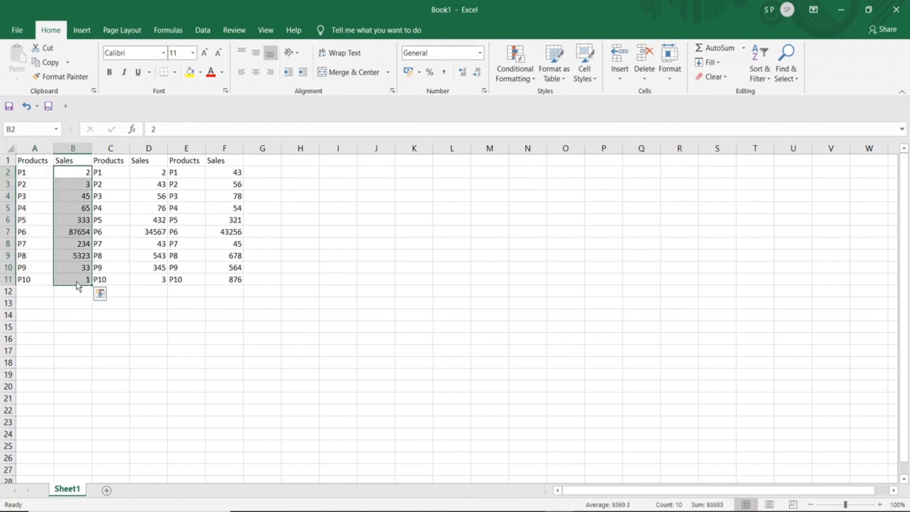
pyautogui.moveTo(29, 174); pyautogui.dragTo(71, 287)
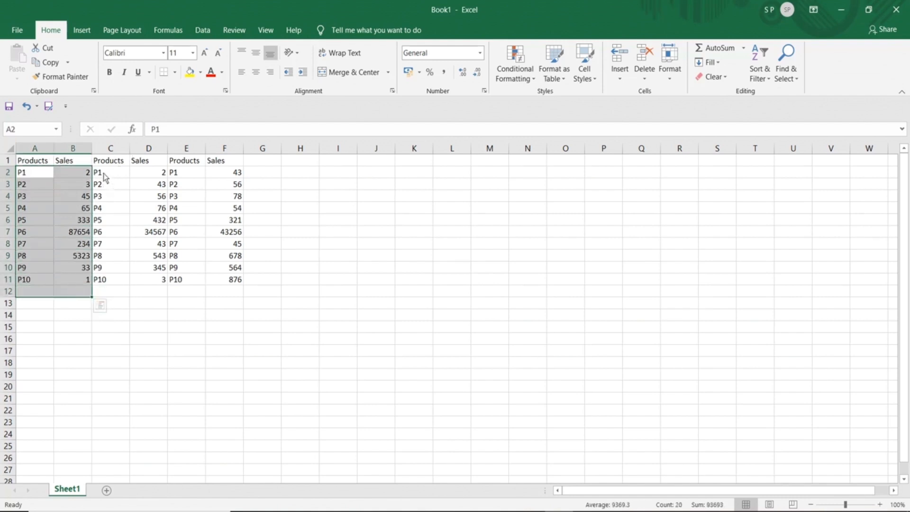
pyautogui.moveTo(104, 174); pyautogui.dragTo(147, 280)
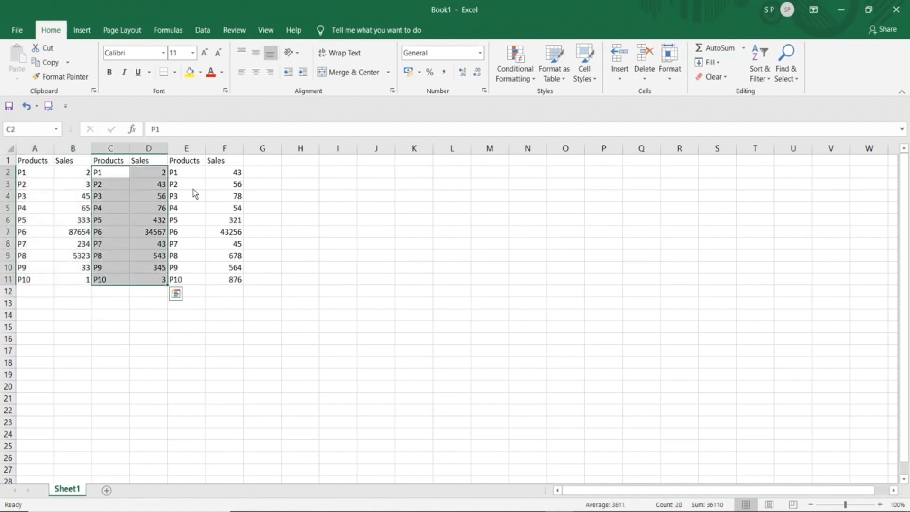
pyautogui.moveTo(183, 173); pyautogui.dragTo(239, 288)
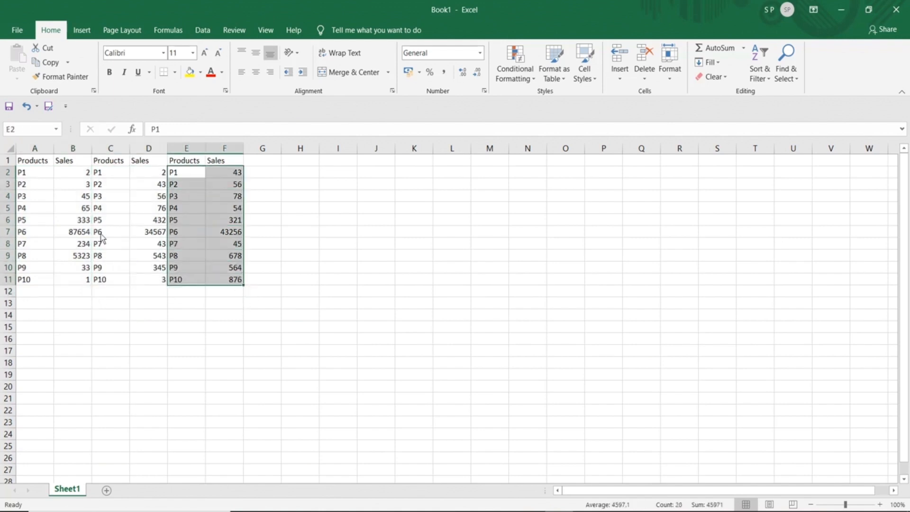
# Apply green gradient-fill data bars to the product and sales range A2:F11
pyautogui.moveTo(33, 170); pyautogui.dragTo(217, 275)
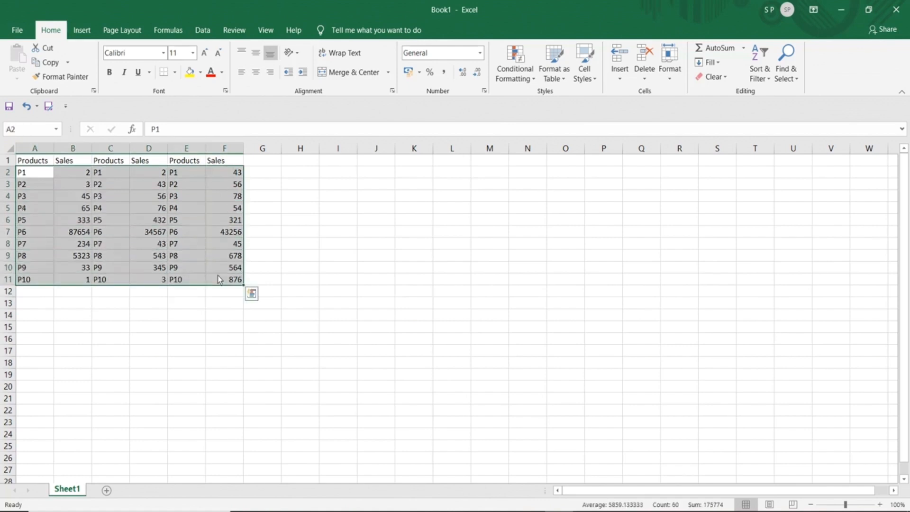
pyautogui.click(522, 71)
pyautogui.moveTo(530, 161)
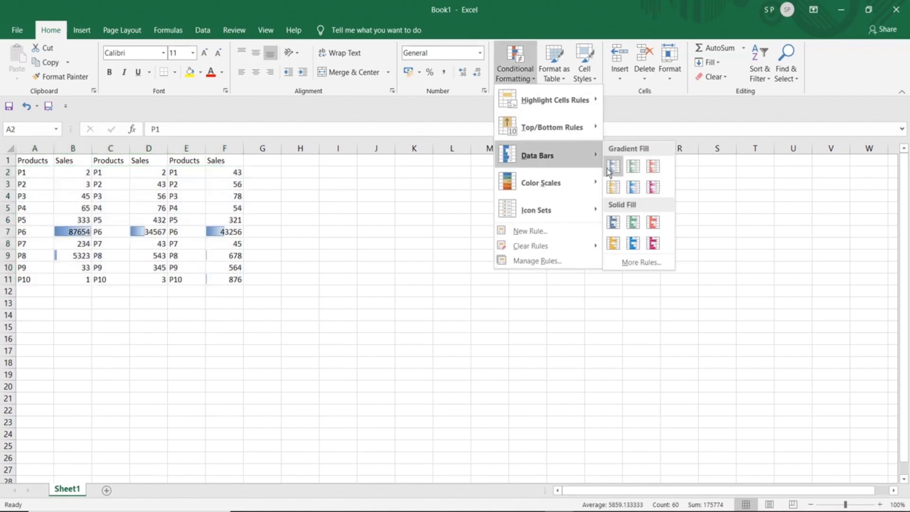
pyautogui.click(633, 168)
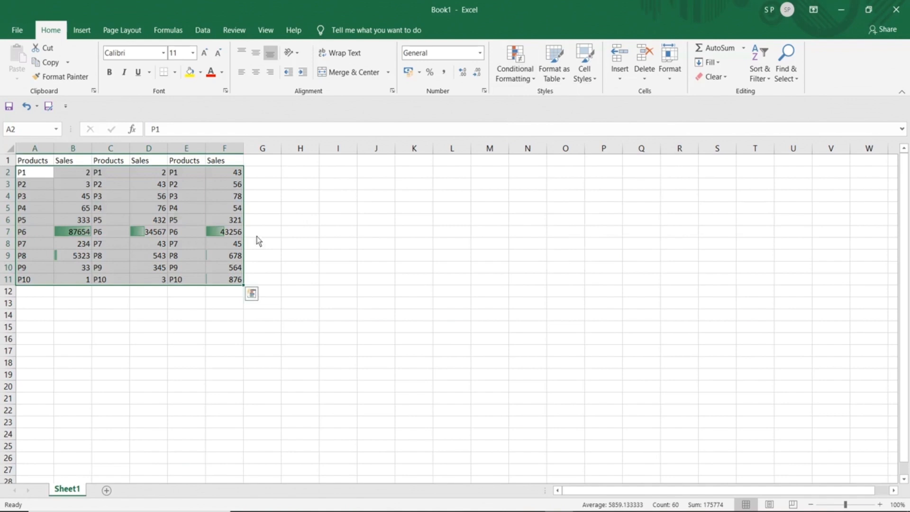
pyautogui.click(273, 242)
pyautogui.click(77, 233)
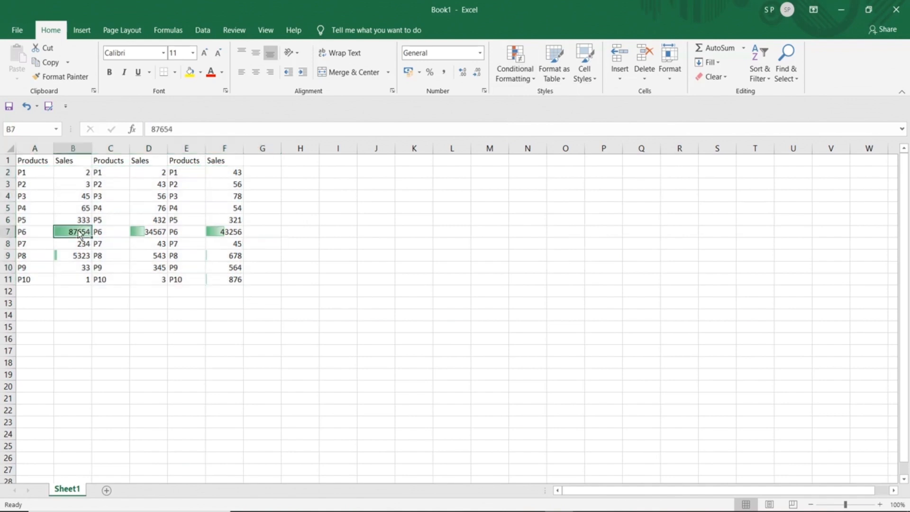
pyautogui.click(62, 257)
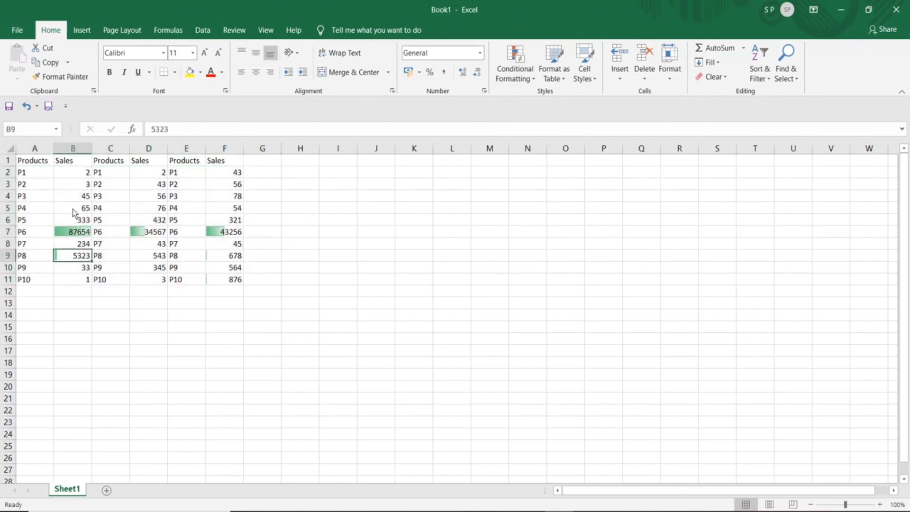
# Set the first P1 sales value in cell B2 to 222
pyautogui.click(81, 173)
pyautogui.write('222')
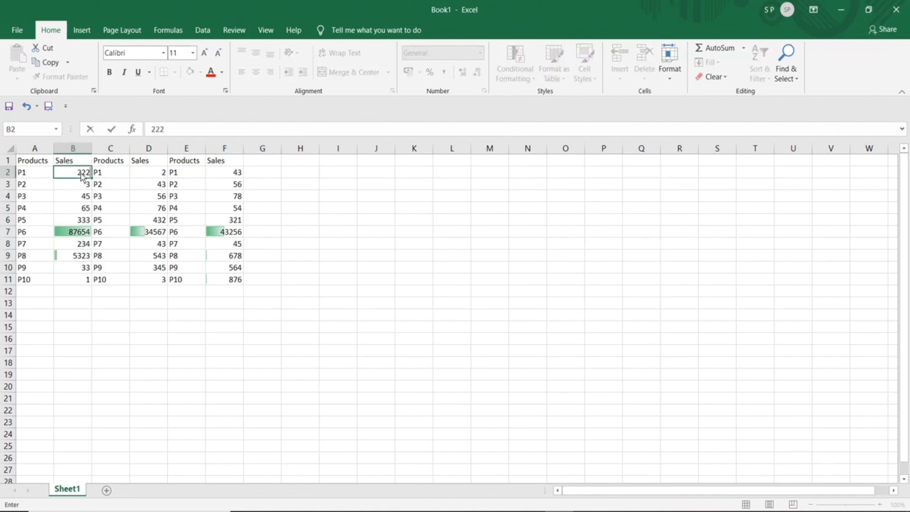
pyautogui.press('Return')
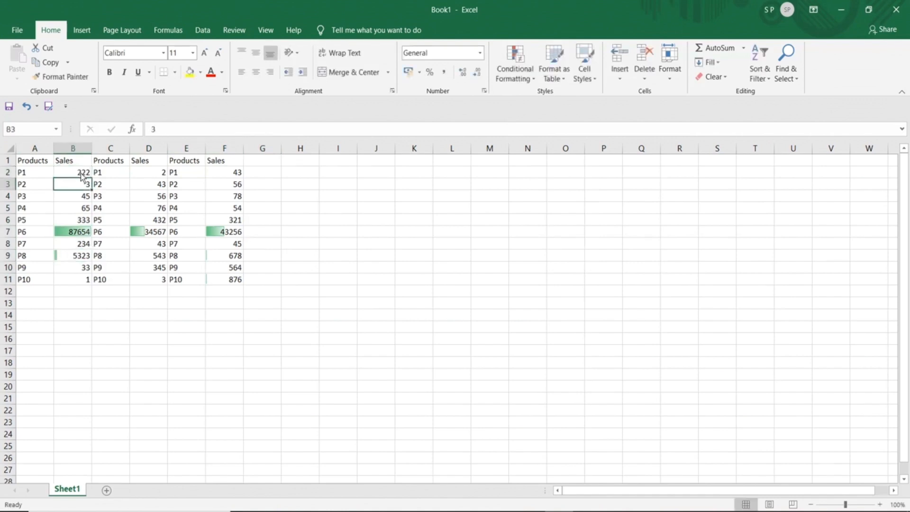
# Set the first P1 sales value in cell B2 to 2222 and compare its data bar with the P6 bars
pyautogui.press('Up')
pyautogui.write('2222')
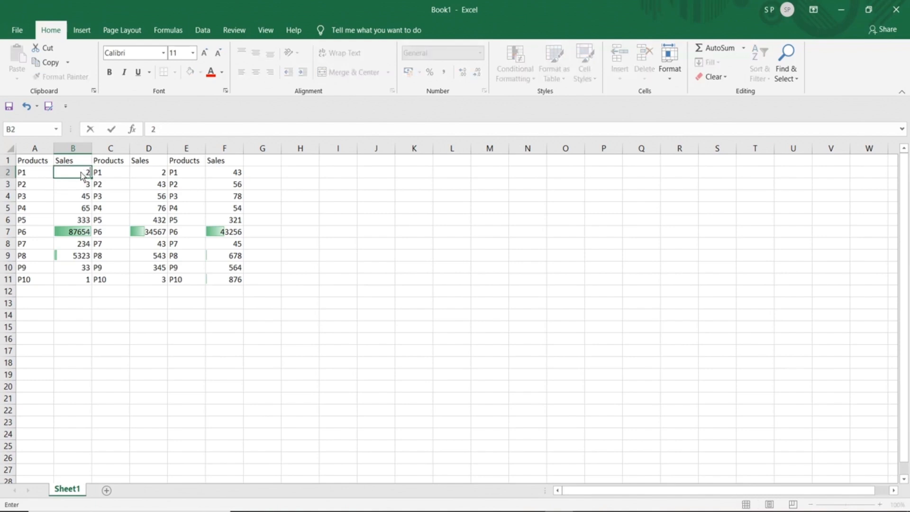
pyautogui.press('Return')
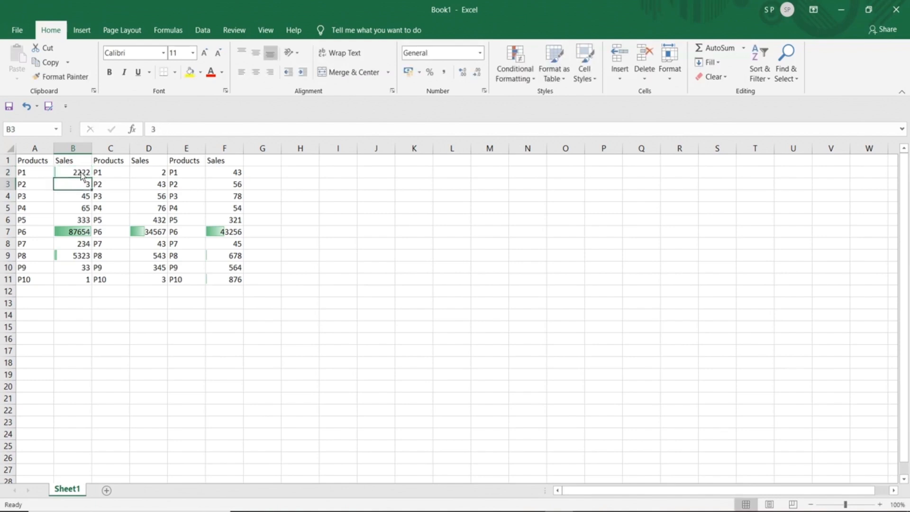
pyautogui.click(60, 175)
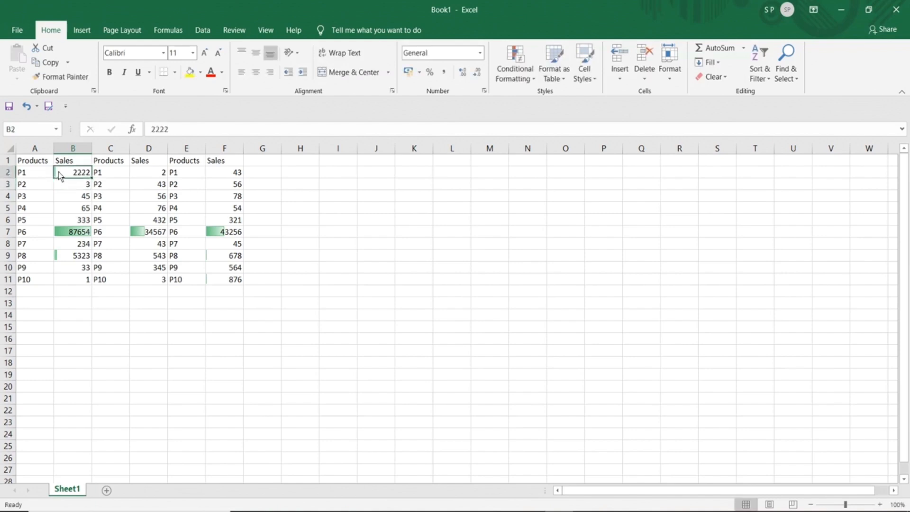
pyautogui.click(61, 235)
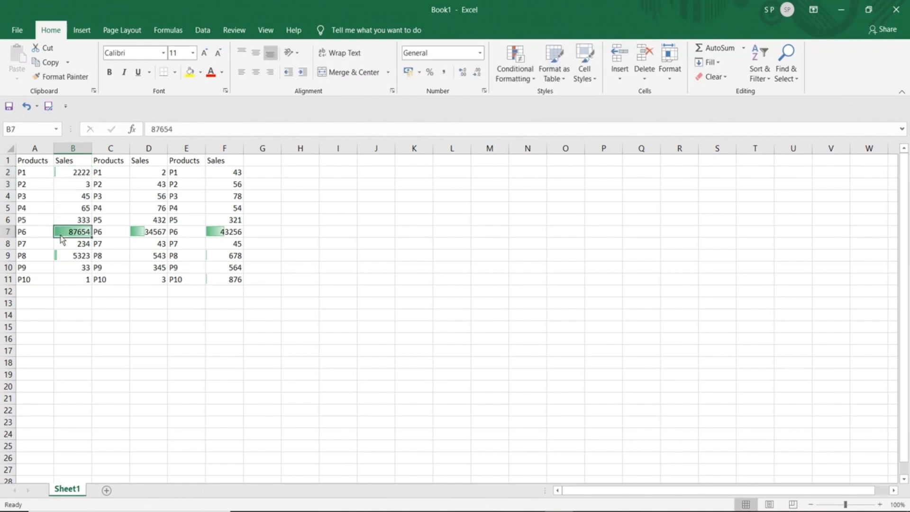
pyautogui.click(154, 234)
pyautogui.click(229, 235)
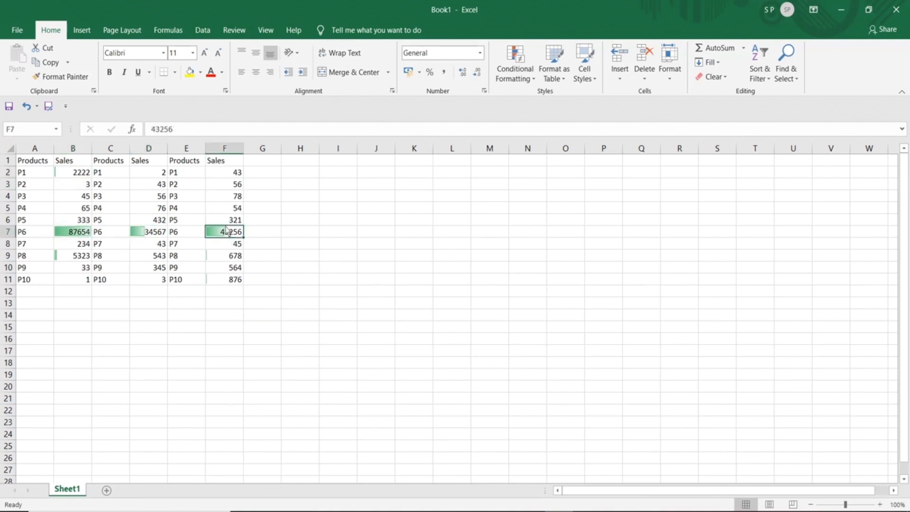
# Set the third Sales column's P1 value in F2 to 4567 and its P2 value in F3 to 67543
pyautogui.click(221, 174)
pyautogui.write('4567')
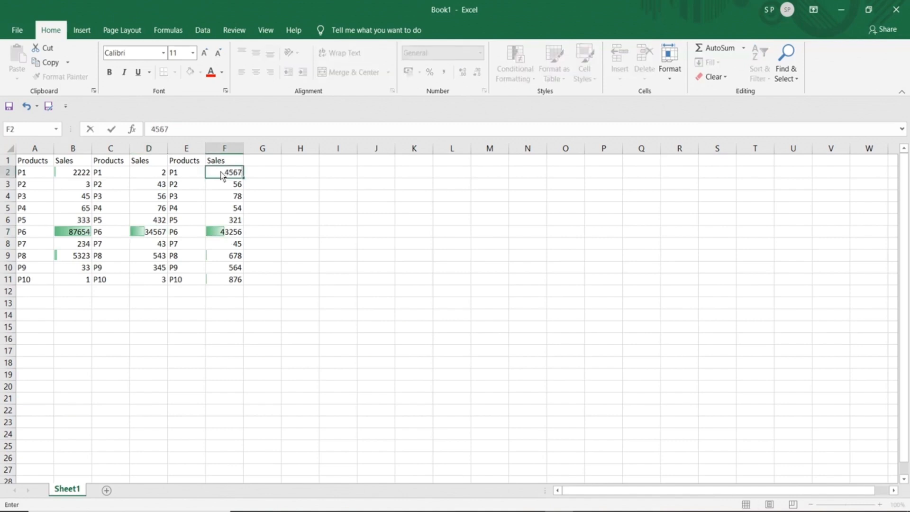
pyautogui.press('Return')
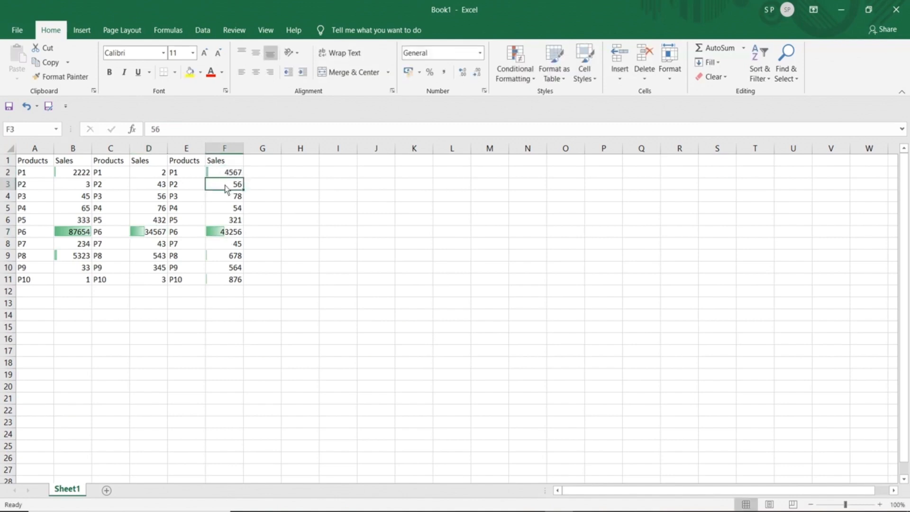
pyautogui.write('67543')
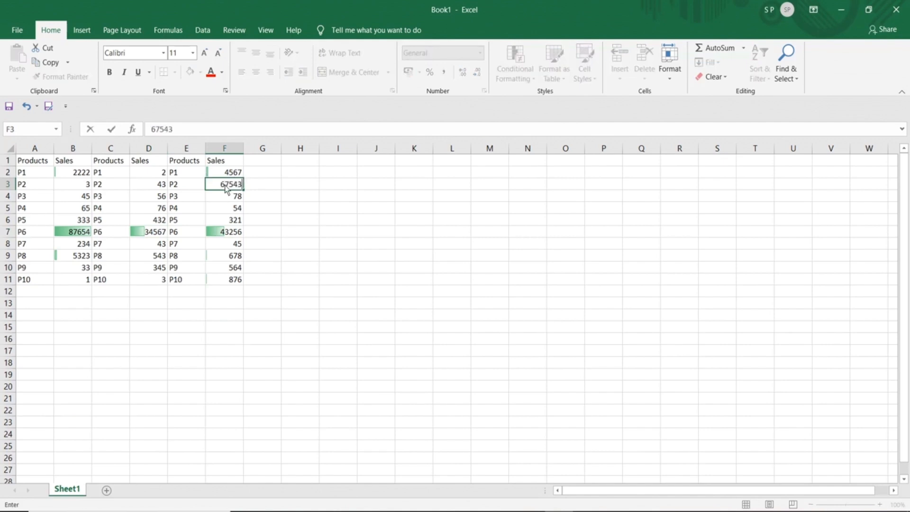
pyautogui.press('Return')
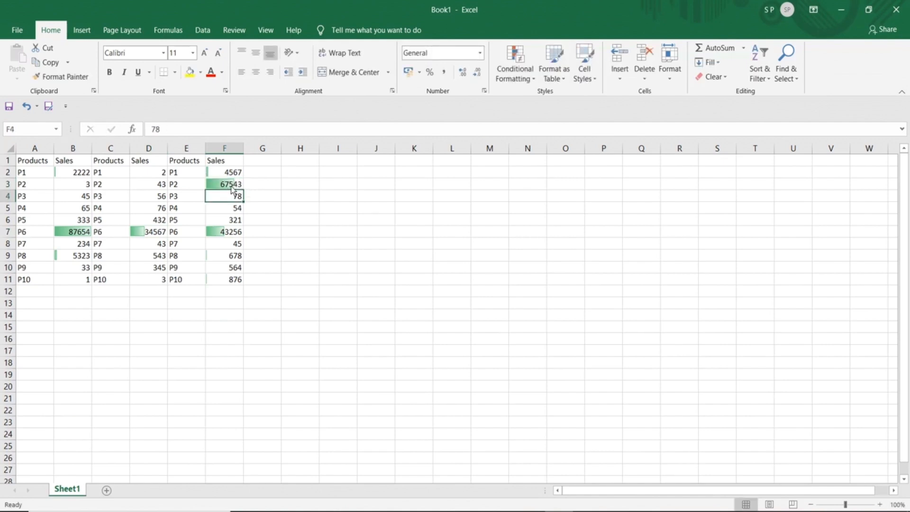
pyautogui.click(232, 188)
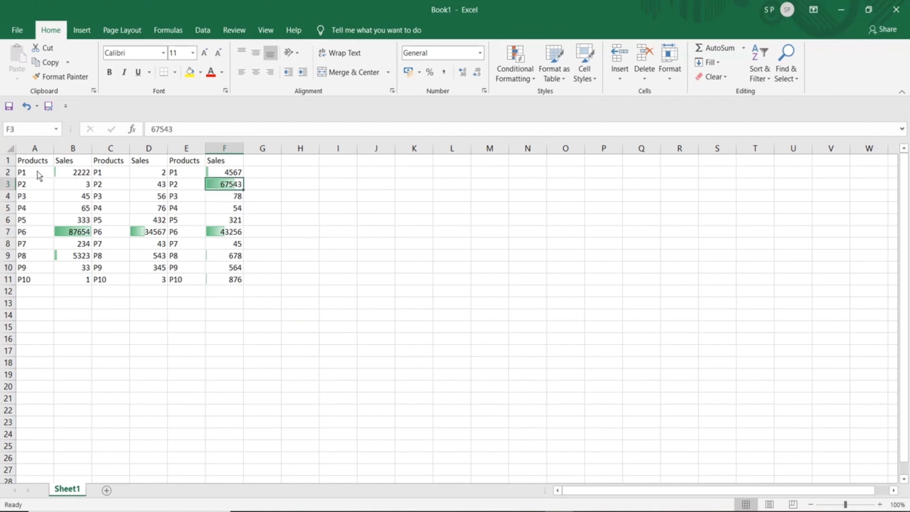
# Apply the green-yellow-red colour scale to the product and sales range A2:F11
pyautogui.moveTo(37, 171); pyautogui.dragTo(218, 278)
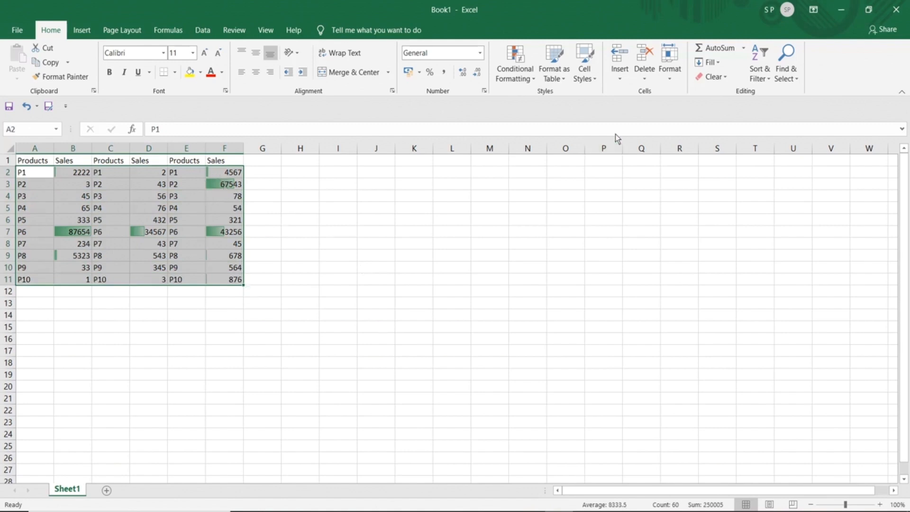
pyautogui.click(525, 81)
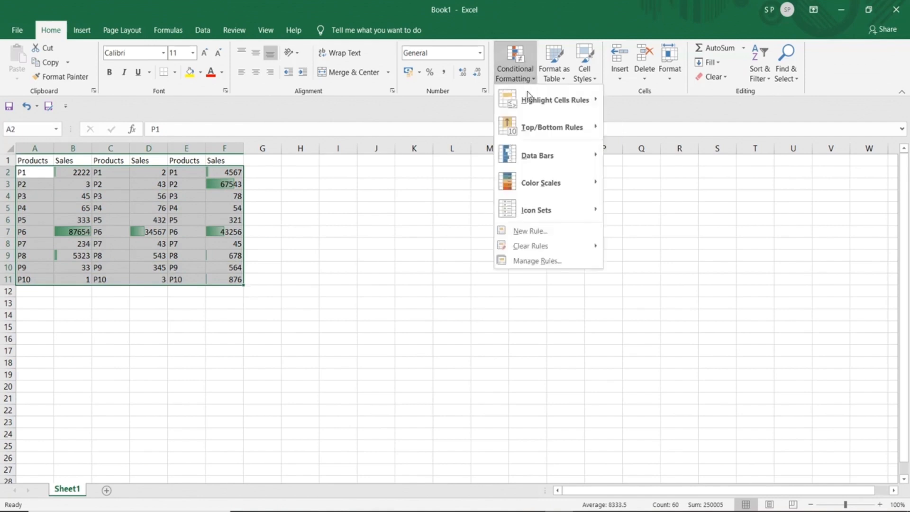
pyautogui.moveTo(551, 183)
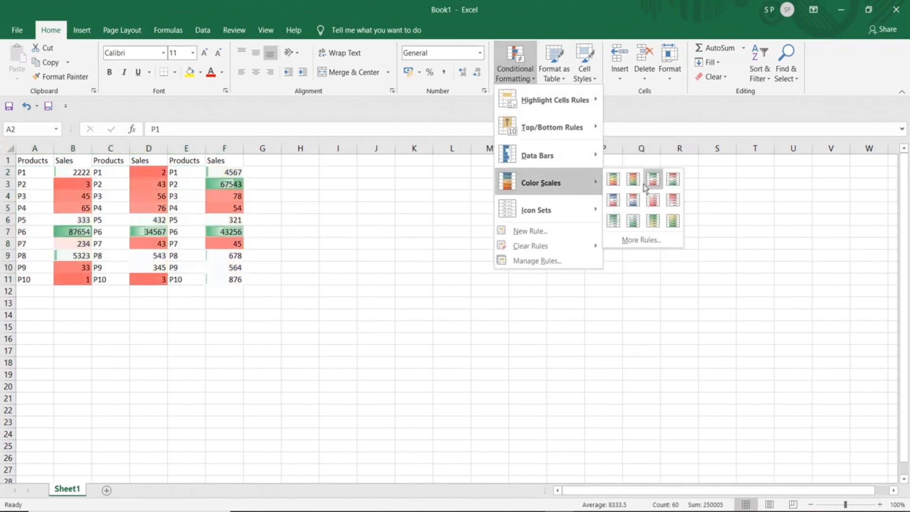
pyautogui.click(615, 180)
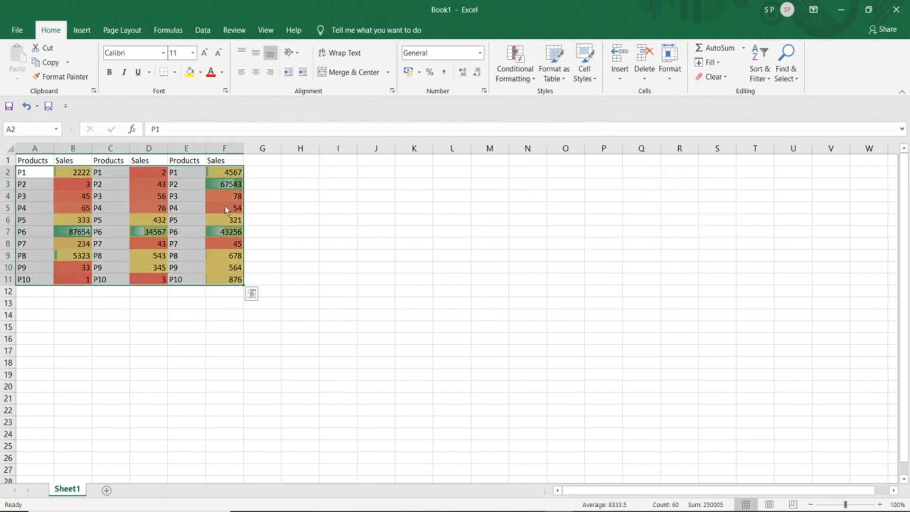
pyautogui.click(276, 212)
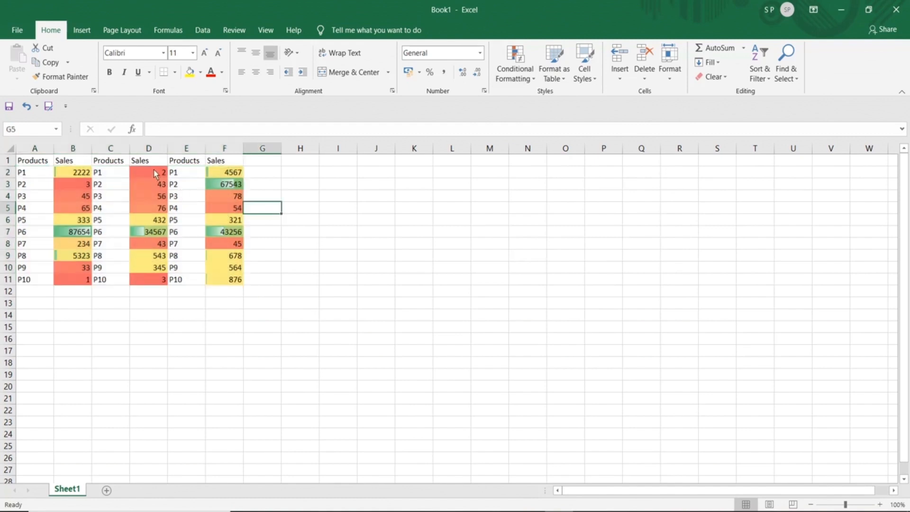
# Examine how the colour scale shades low, middle and high sales values across the three Sales columns
pyautogui.click(154, 173)
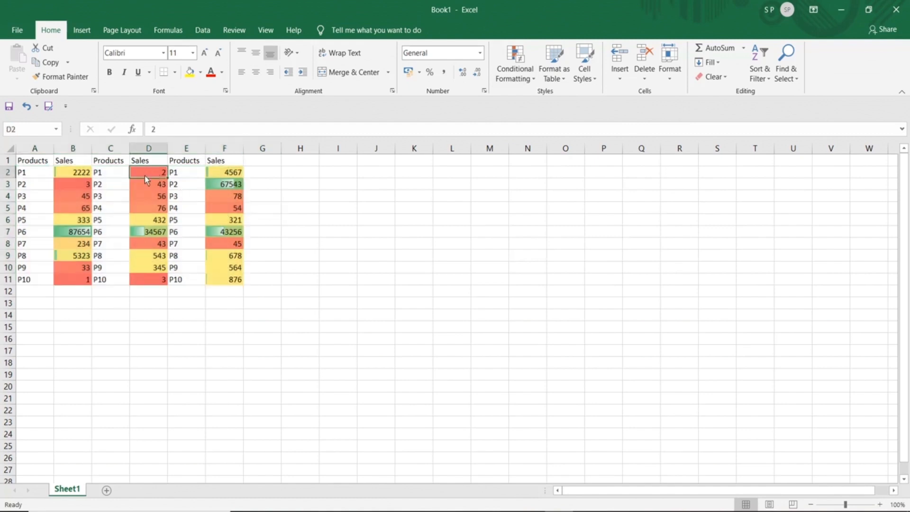
pyautogui.click(86, 187)
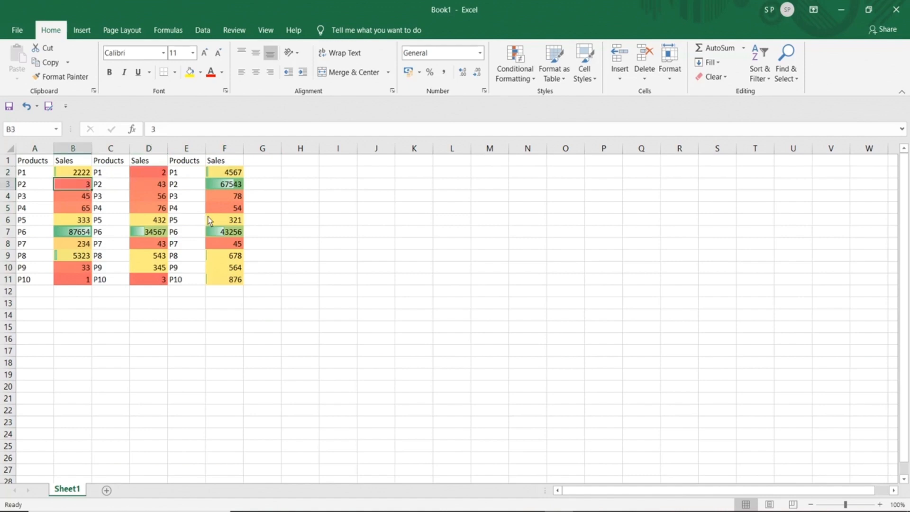
pyautogui.click(221, 198)
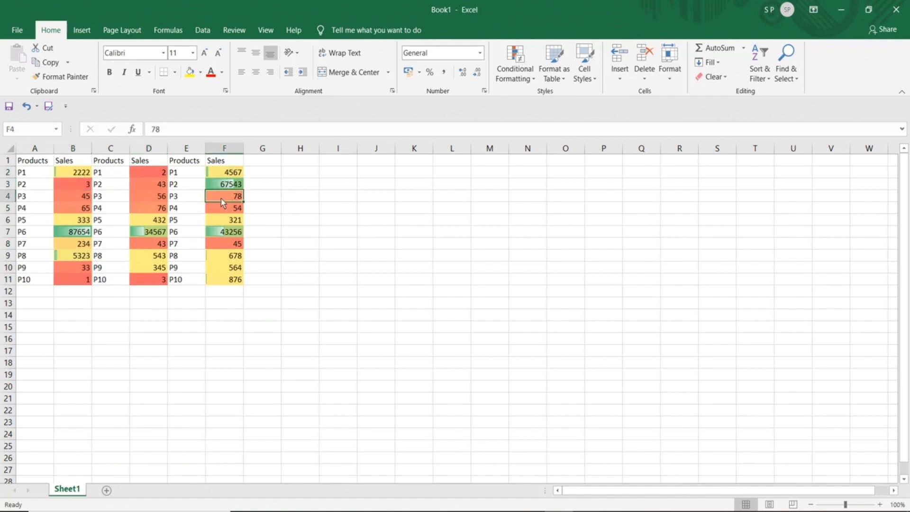
pyautogui.click(221, 210)
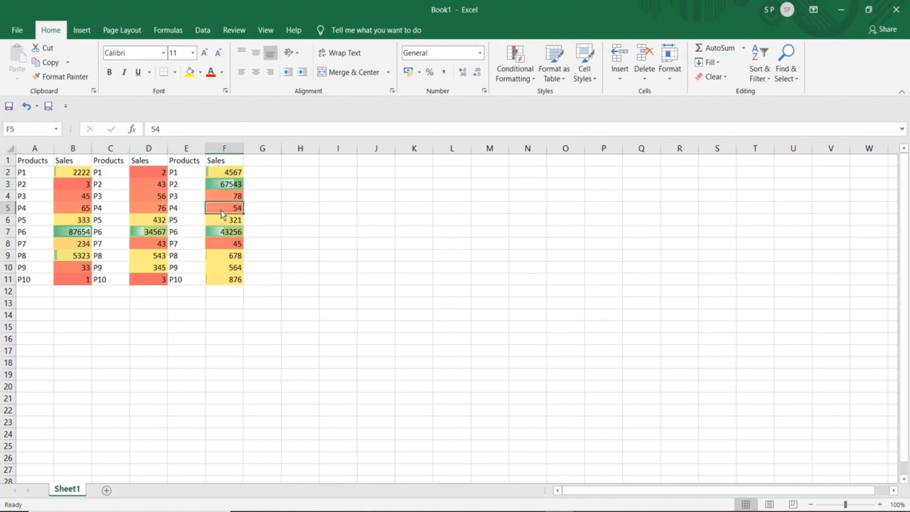
pyautogui.click(151, 198)
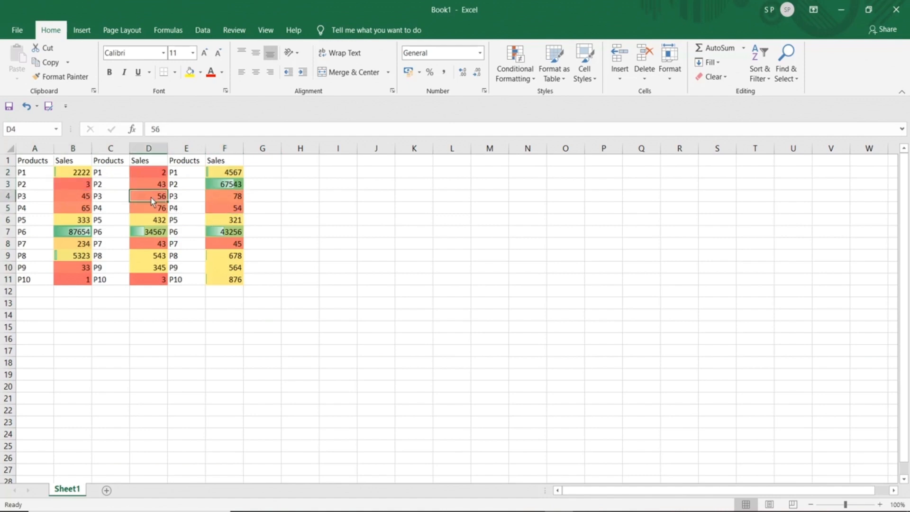
pyautogui.click(61, 233)
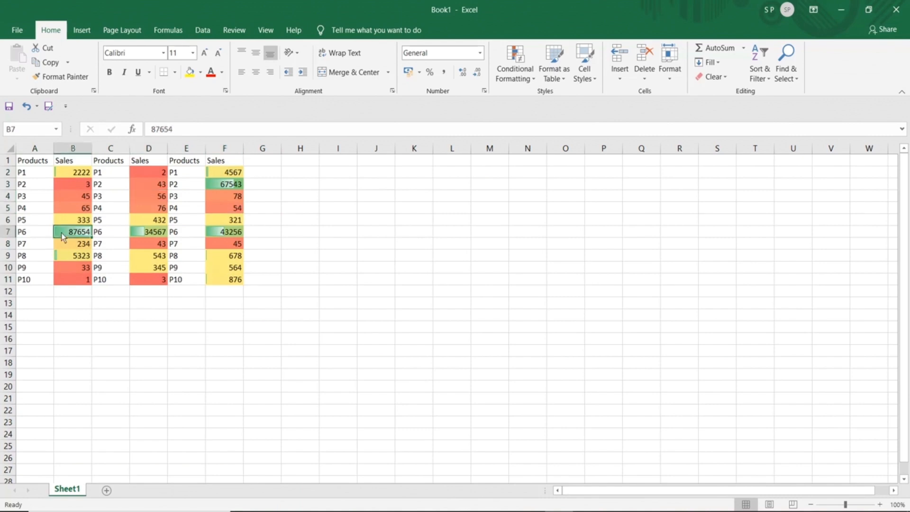
pyautogui.click(226, 237)
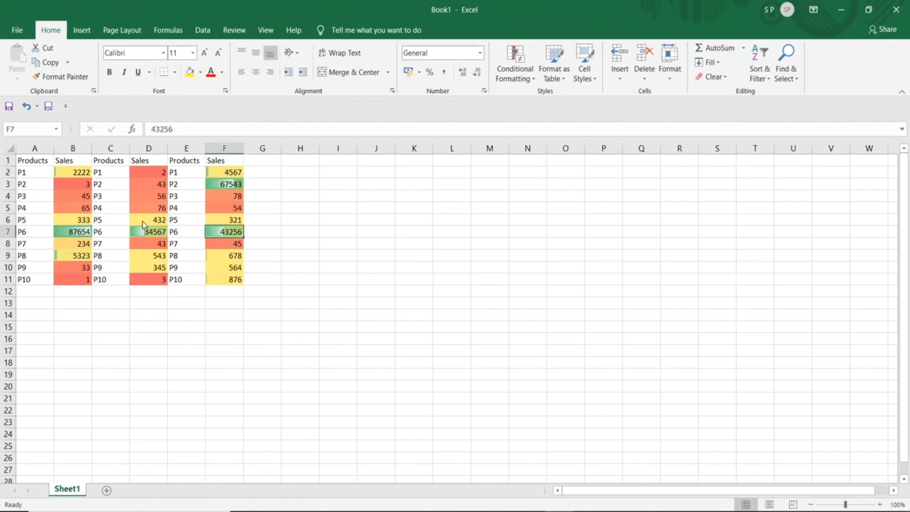
pyautogui.click(79, 223)
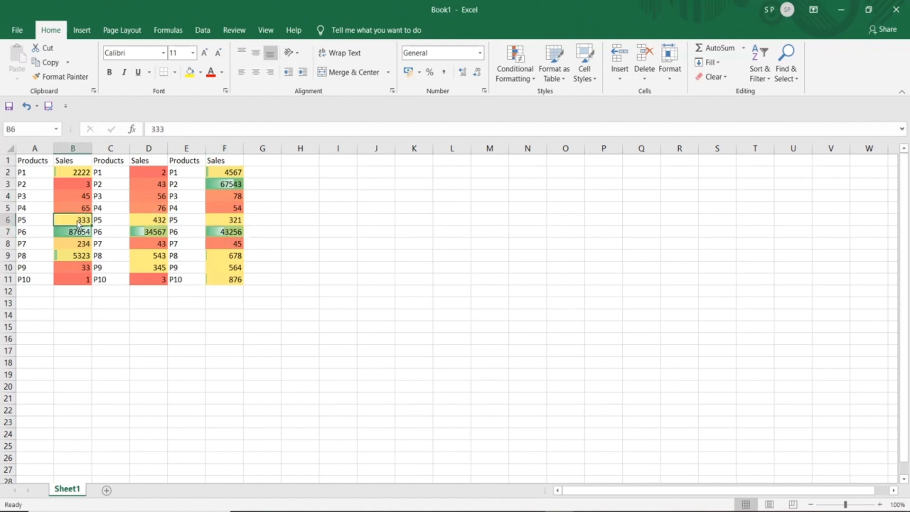
pyautogui.click(69, 176)
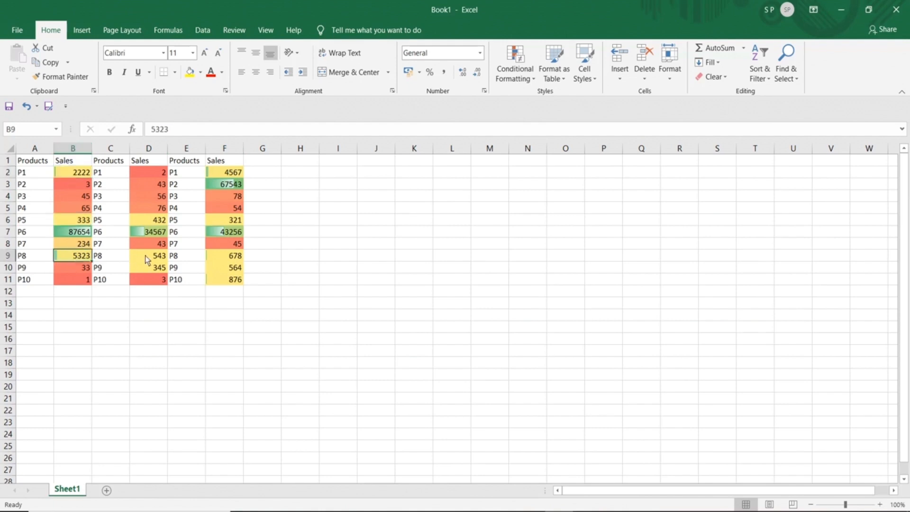
pyautogui.moveTo(145, 255); pyautogui.dragTo(149, 268)
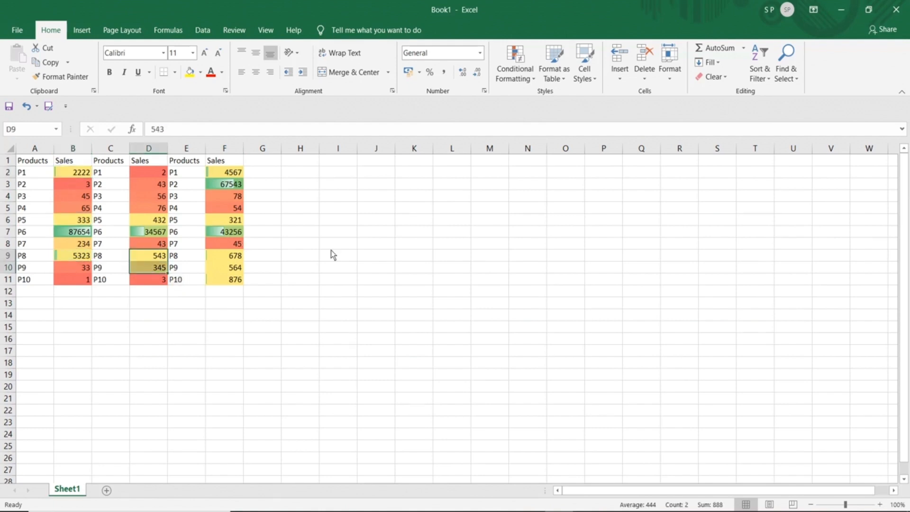
# Add the coloured three-arrow directional icon set to the product and sales range A2:F11
pyautogui.moveTo(36, 176); pyautogui.dragTo(226, 280)
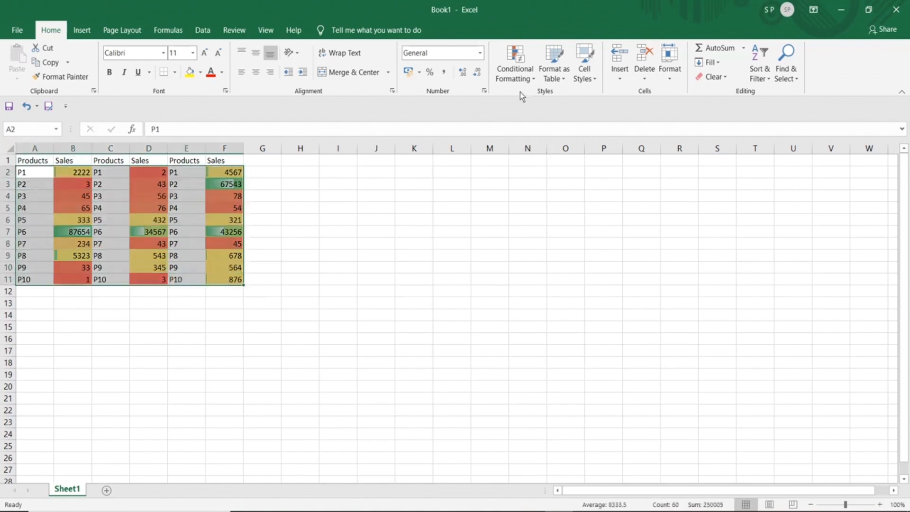
pyautogui.click(515, 75)
pyautogui.moveTo(542, 212)
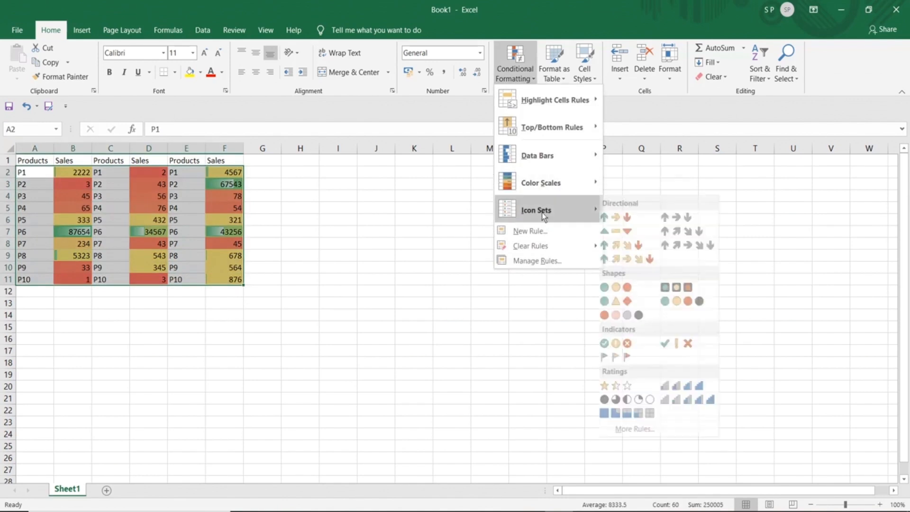
pyautogui.click(631, 218)
pyautogui.click(405, 236)
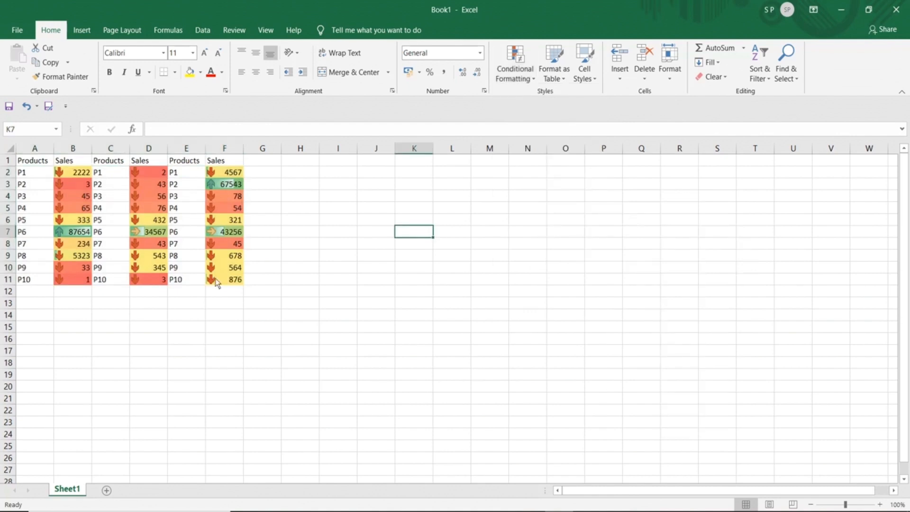
# Select the product and sales range A2:F11
pyautogui.click(38, 173)
pyautogui.moveTo(38, 174); pyautogui.dragTo(231, 284)
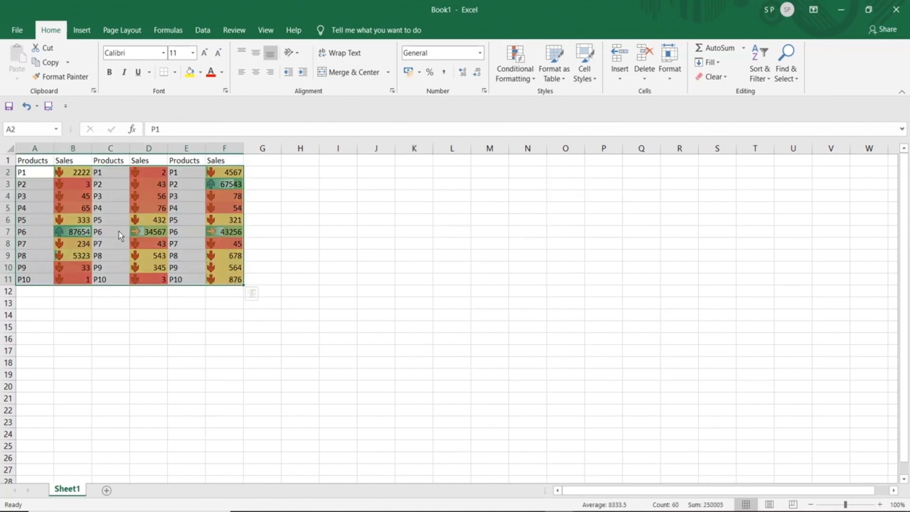